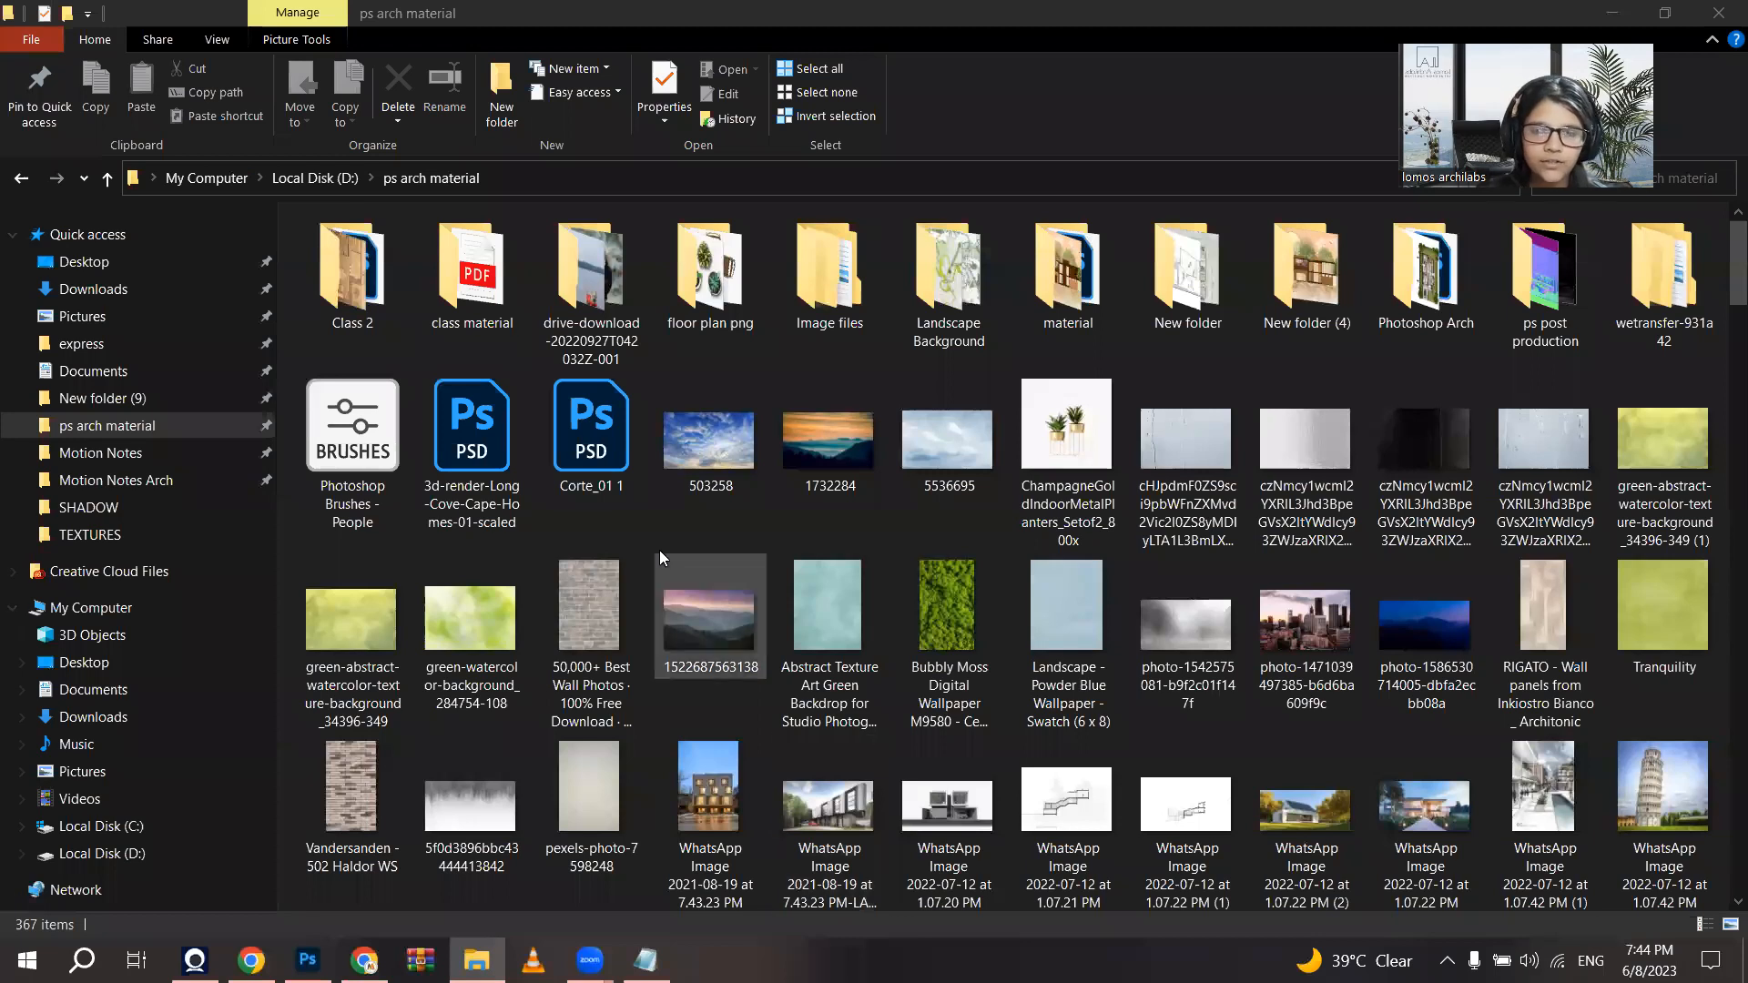
pyautogui.scroll(-2, 661, 546)
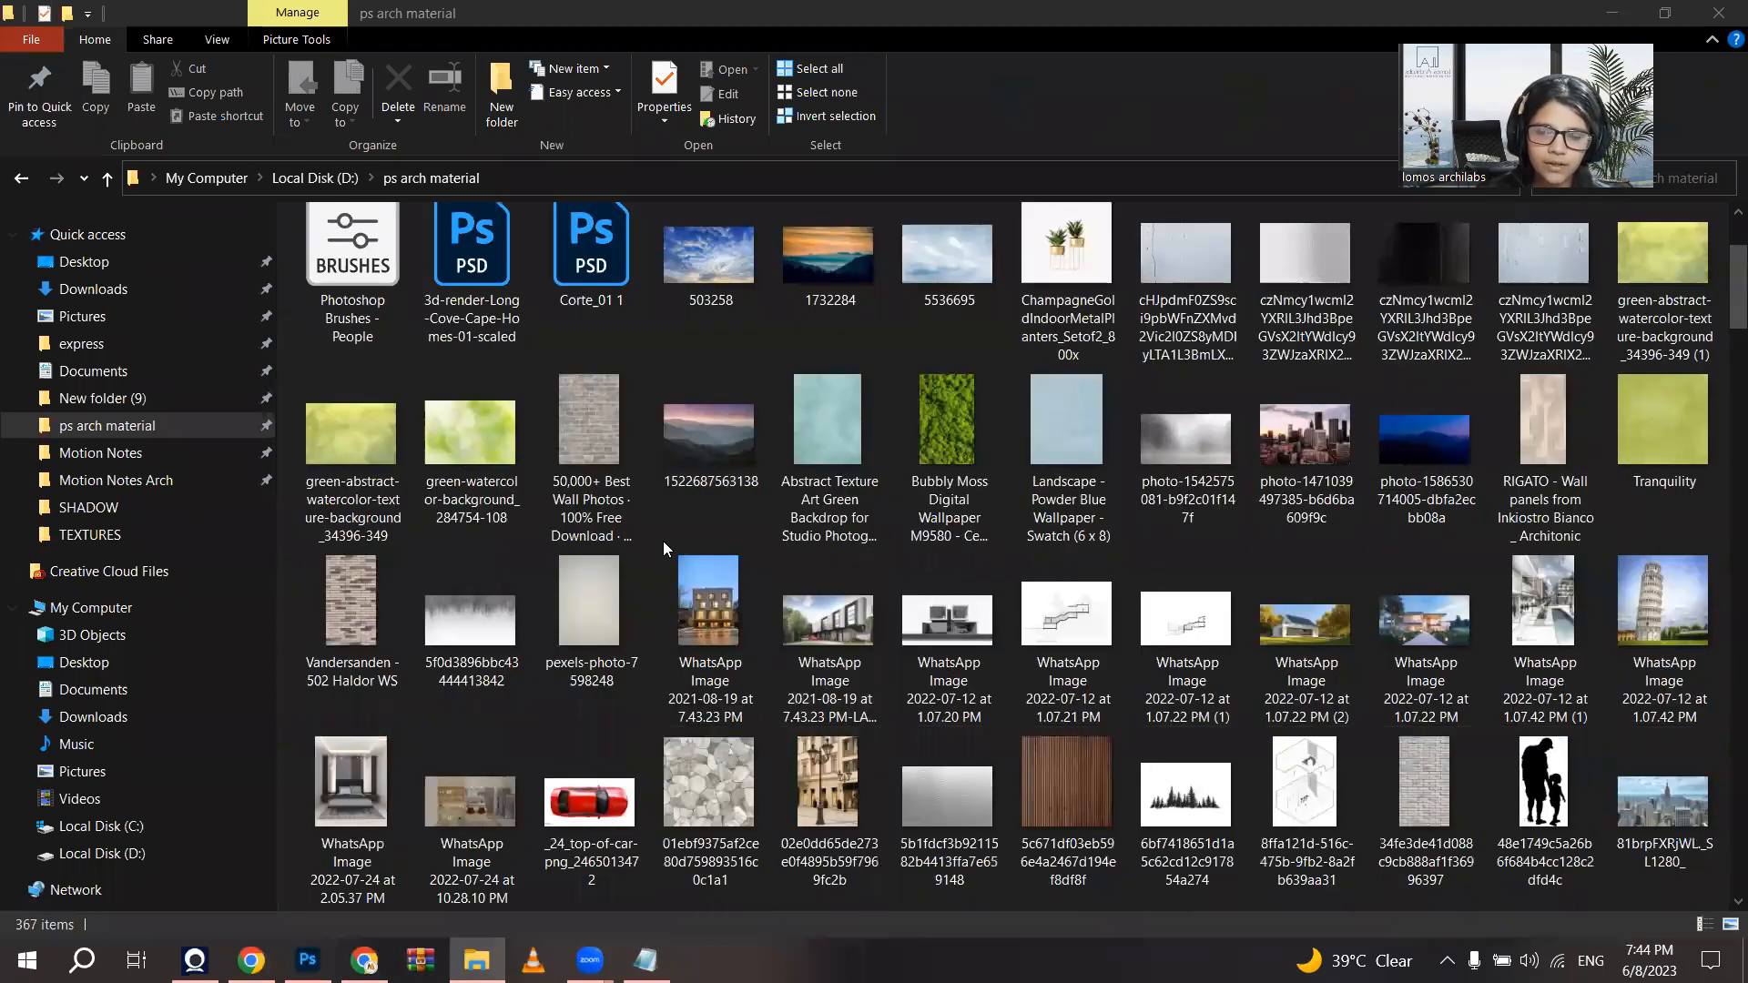
pyautogui.scroll(2, 681, 566)
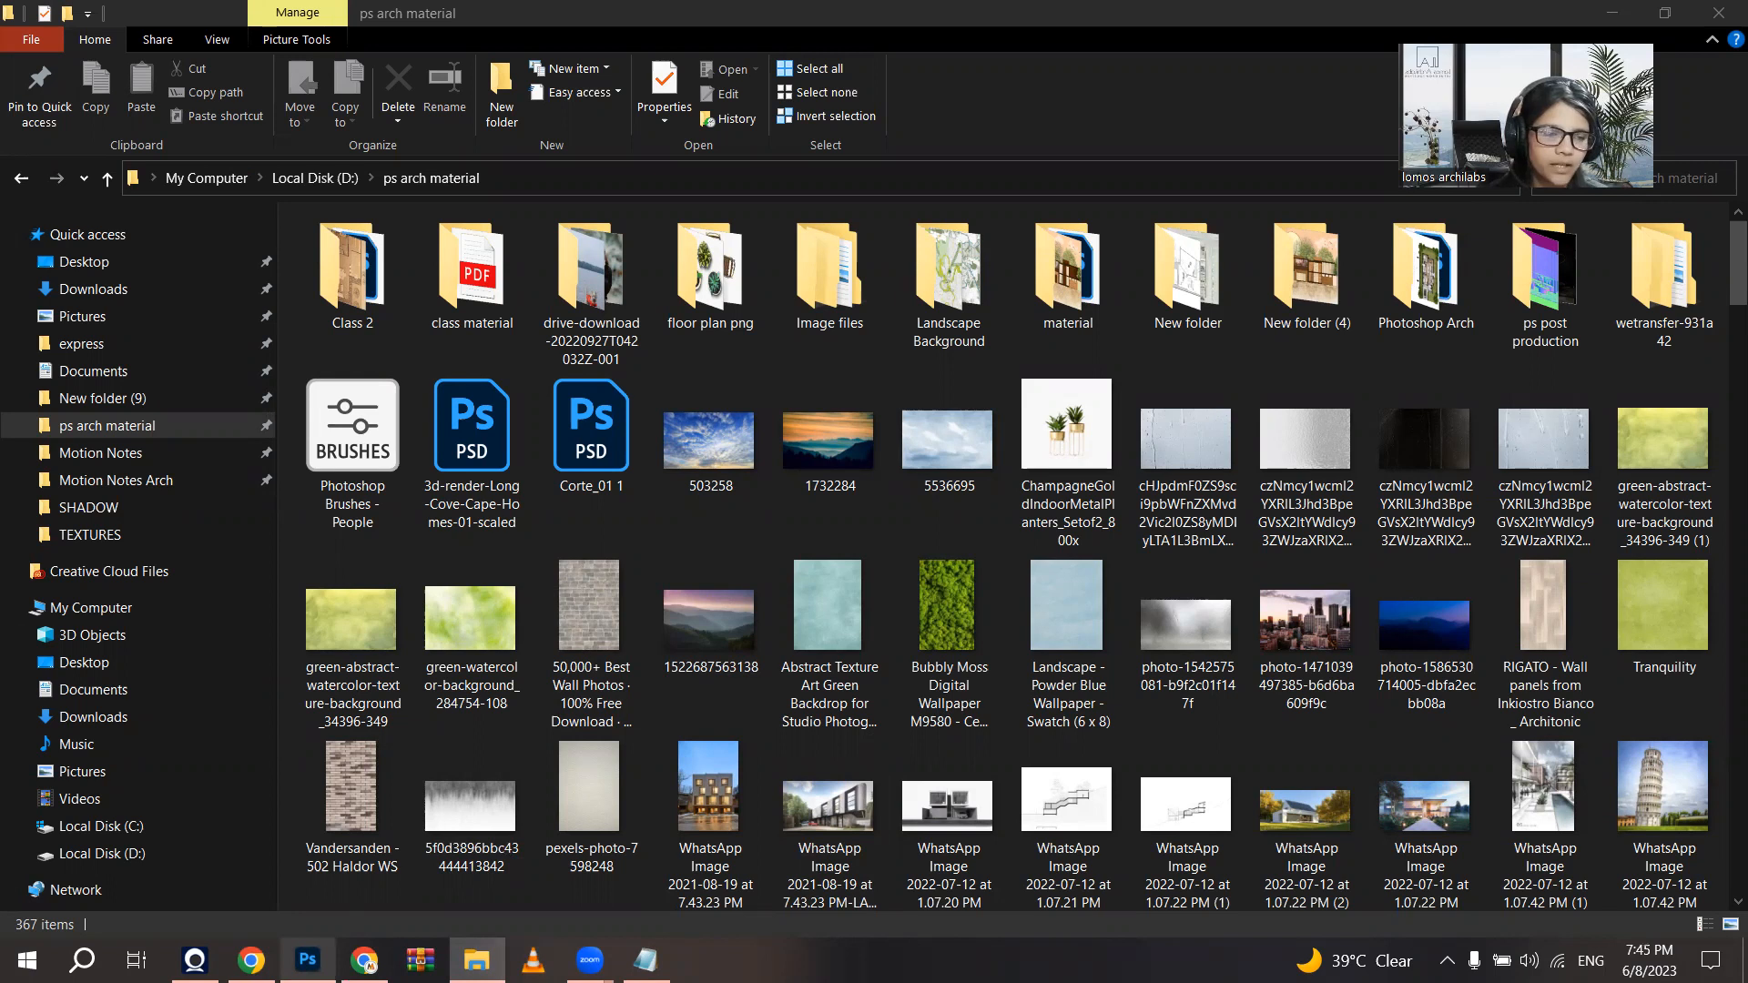
# Step: Switch to Adobe Photoshop and start setting up a new document
pyautogui.moveTo(307, 960)
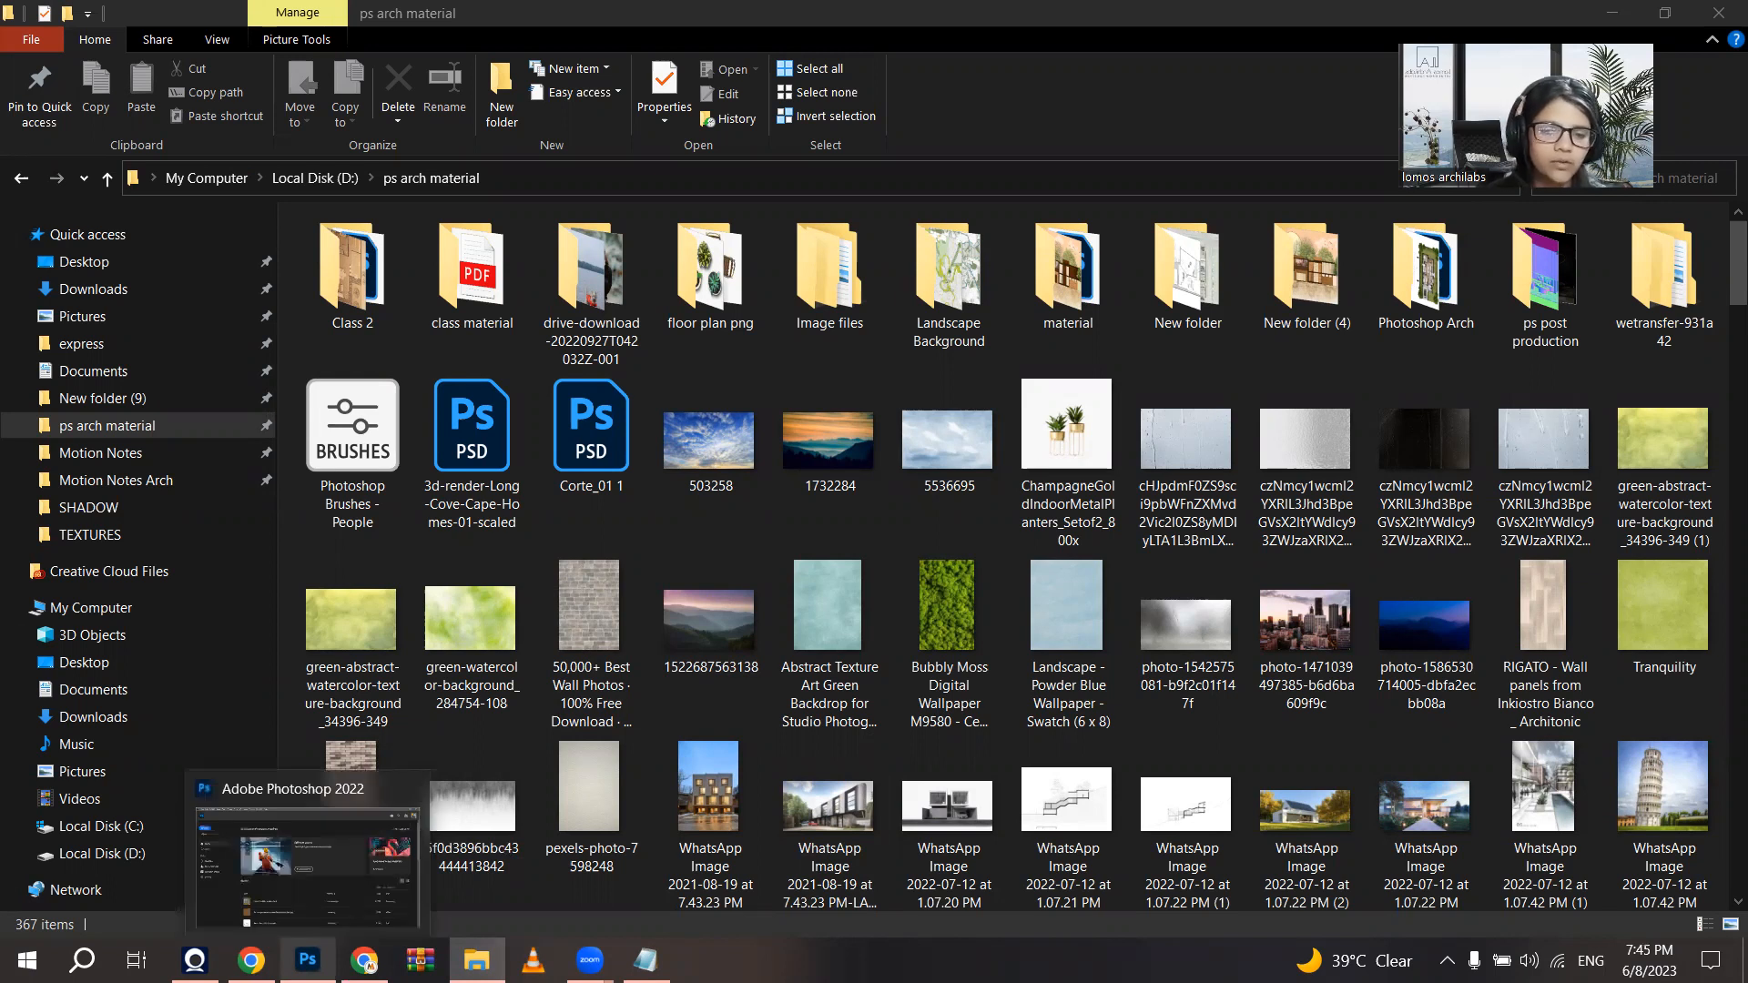
pyautogui.click(308, 864)
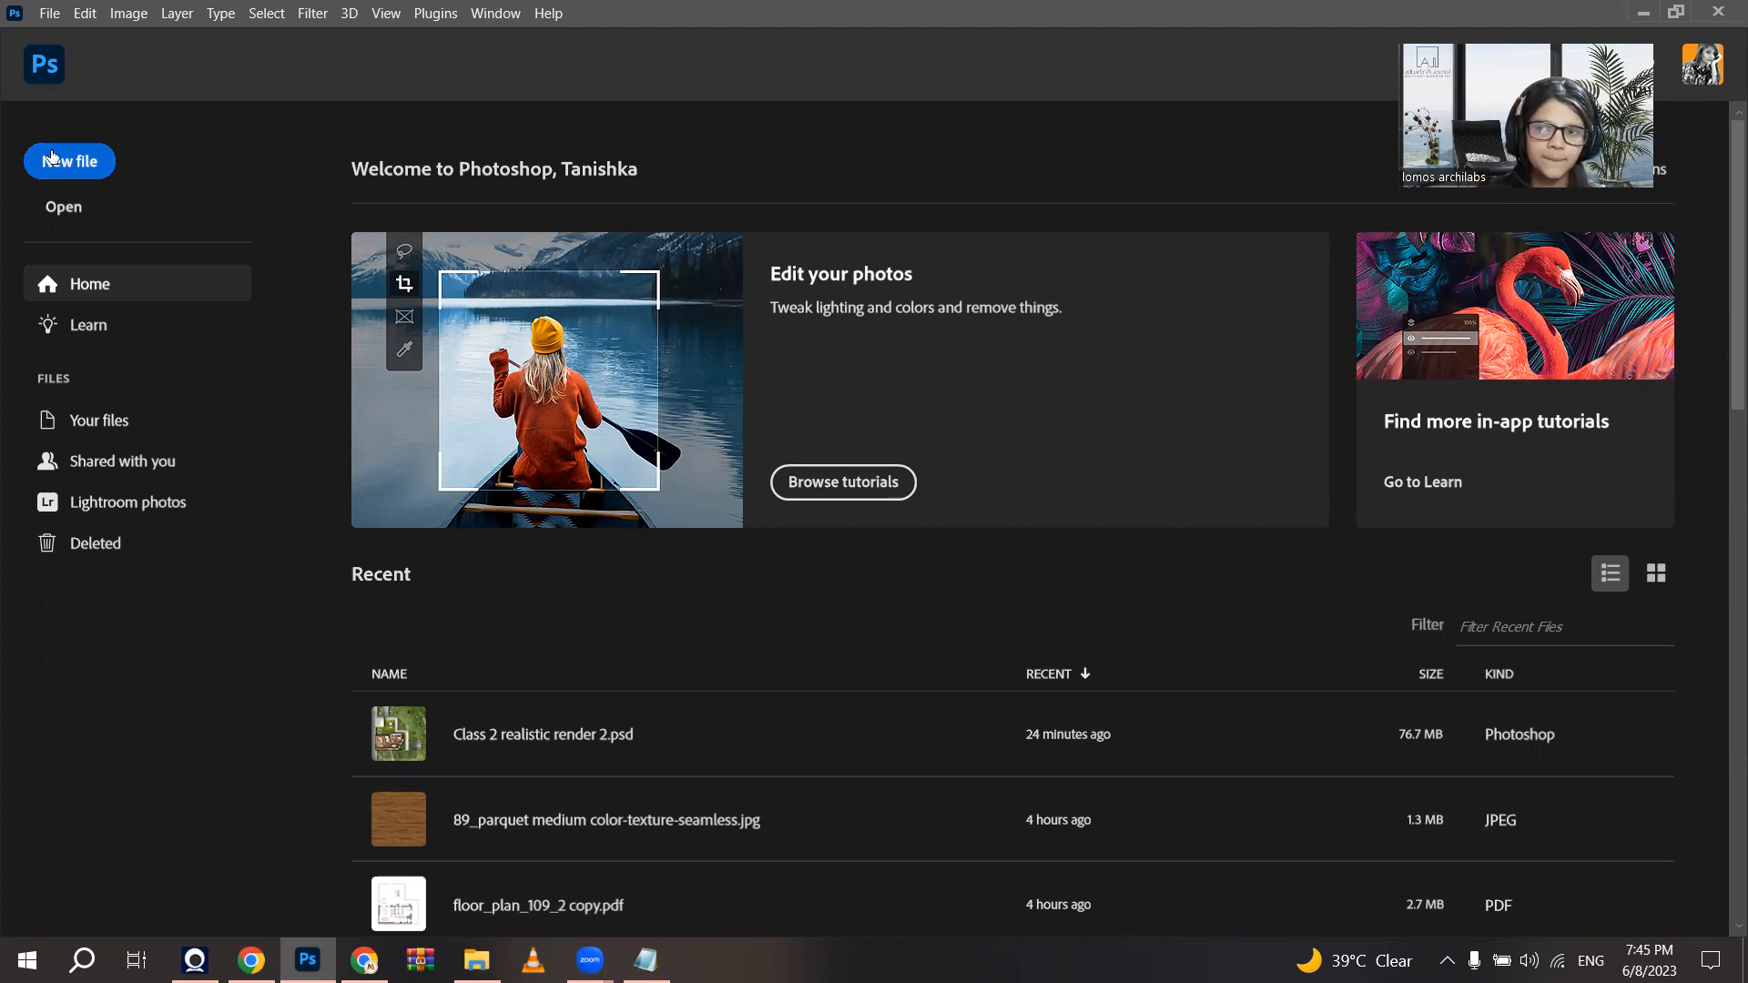
pyautogui.click(50, 13)
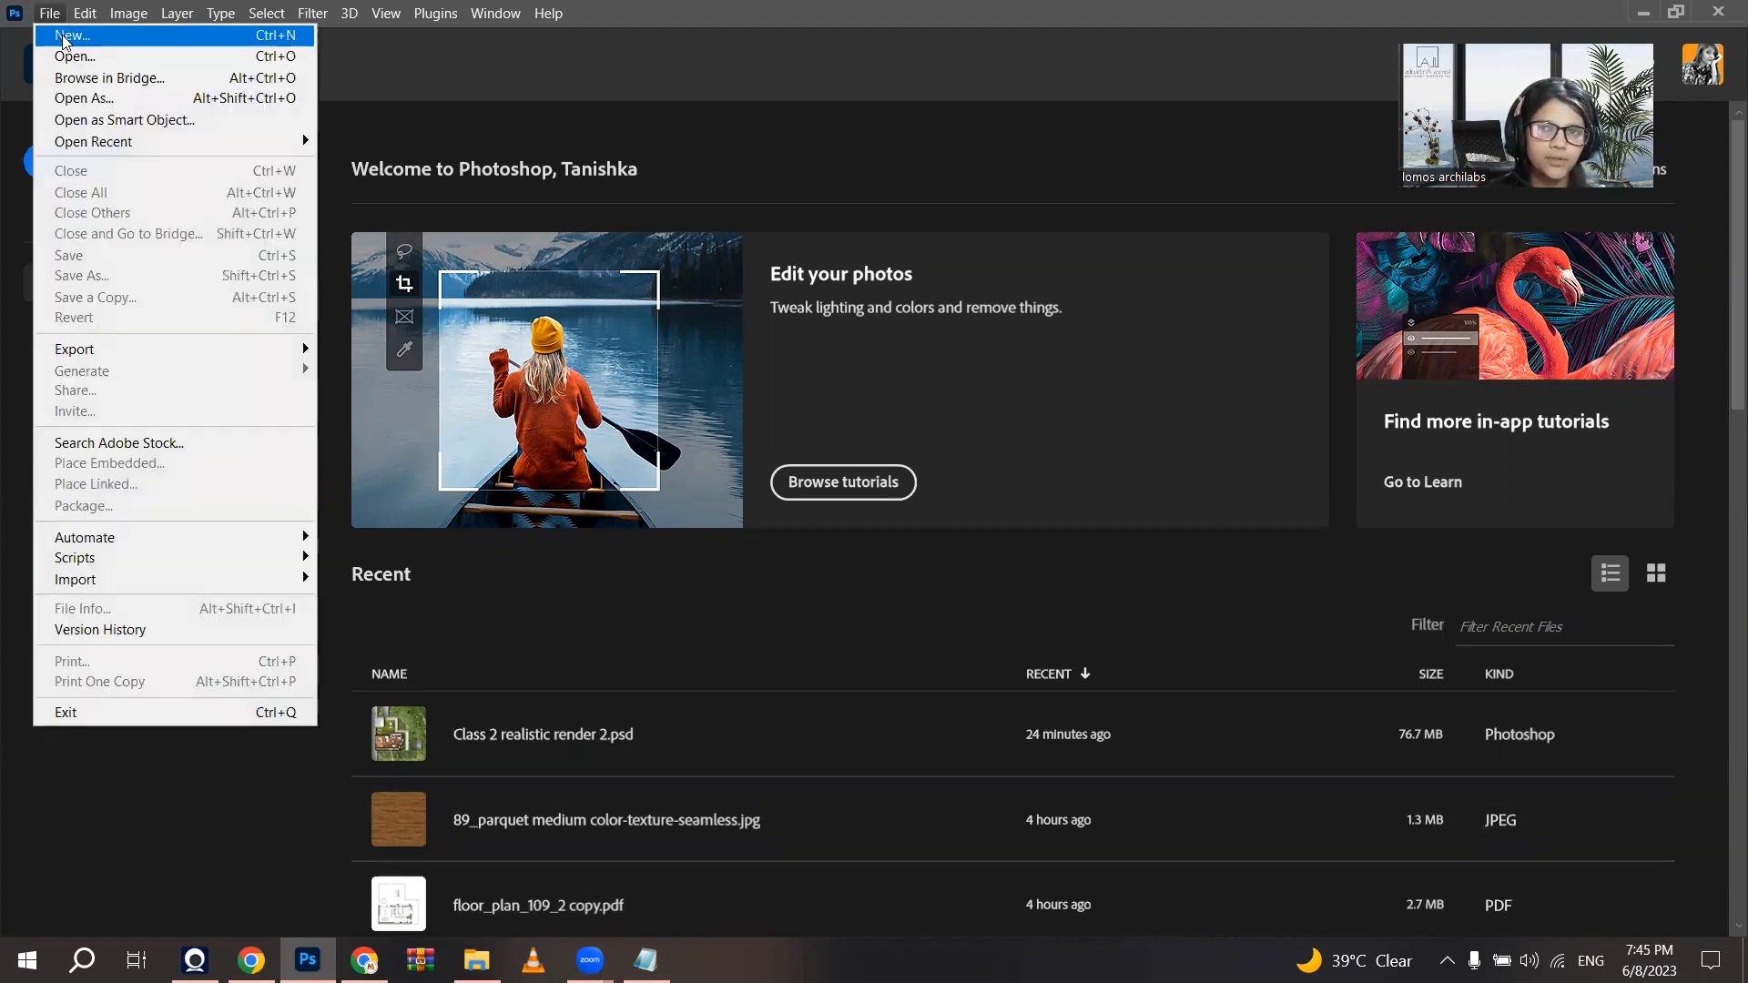
pyautogui.click(510, 91)
pyautogui.click(61, 161)
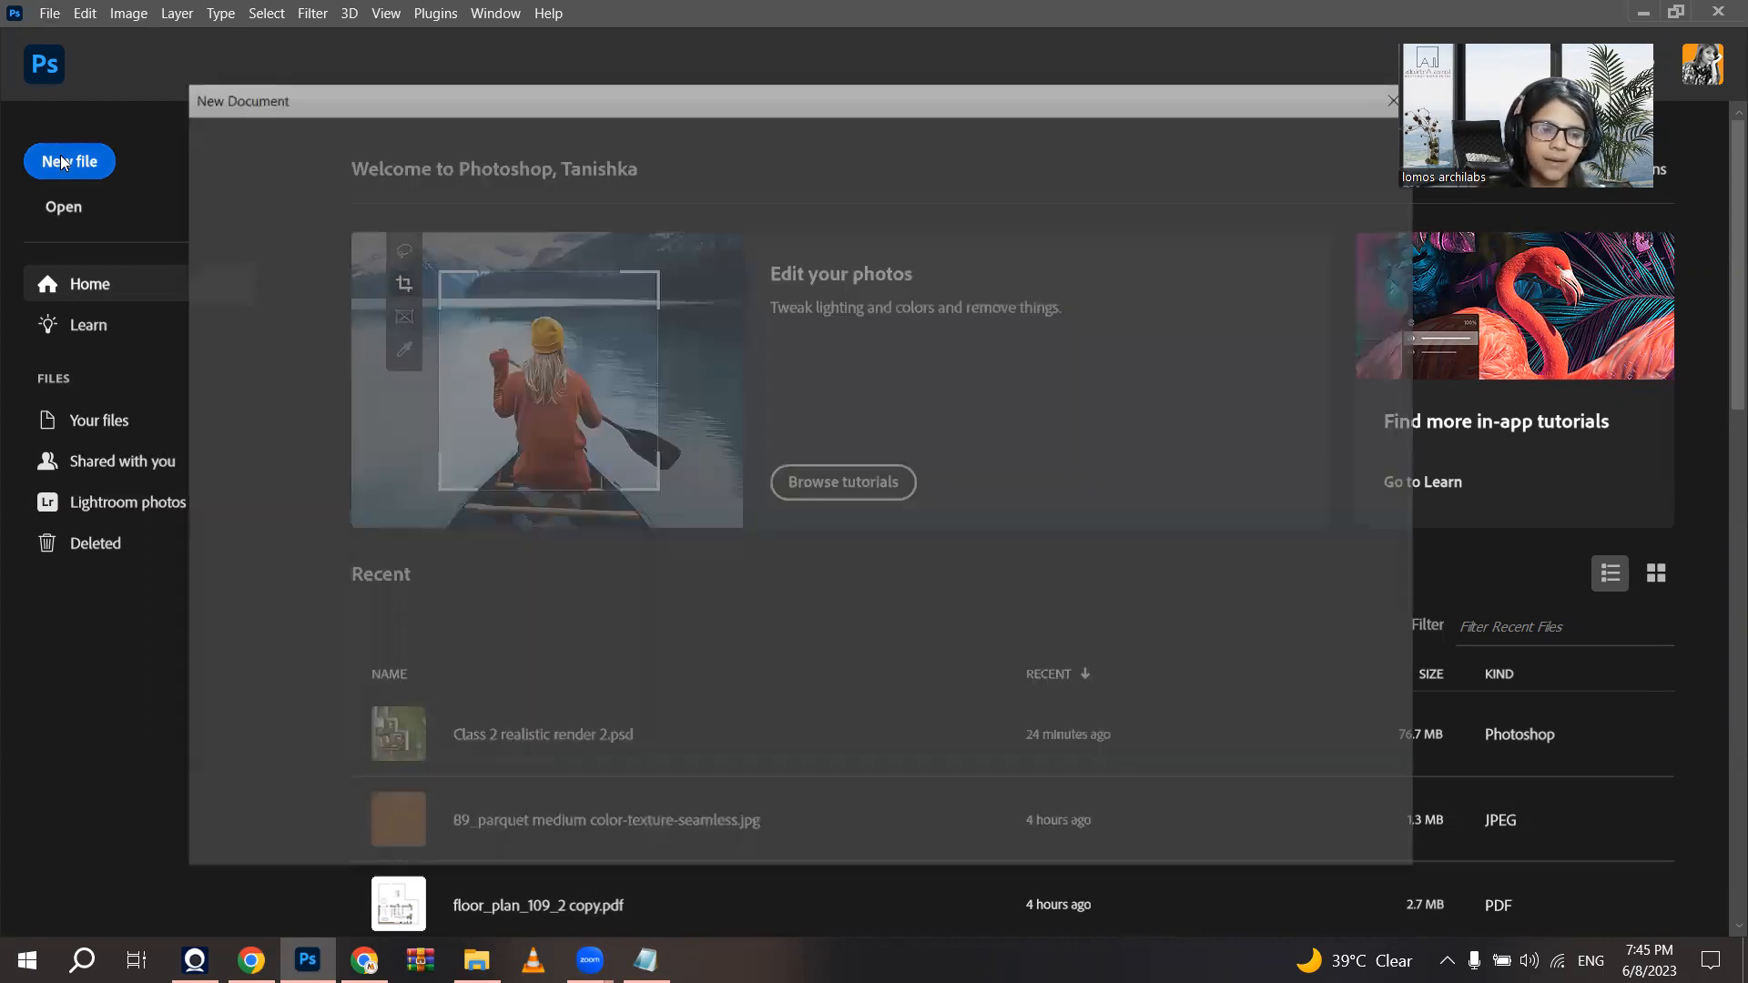
pyautogui.moveTo(382, 107); pyautogui.dragTo(311, 97)
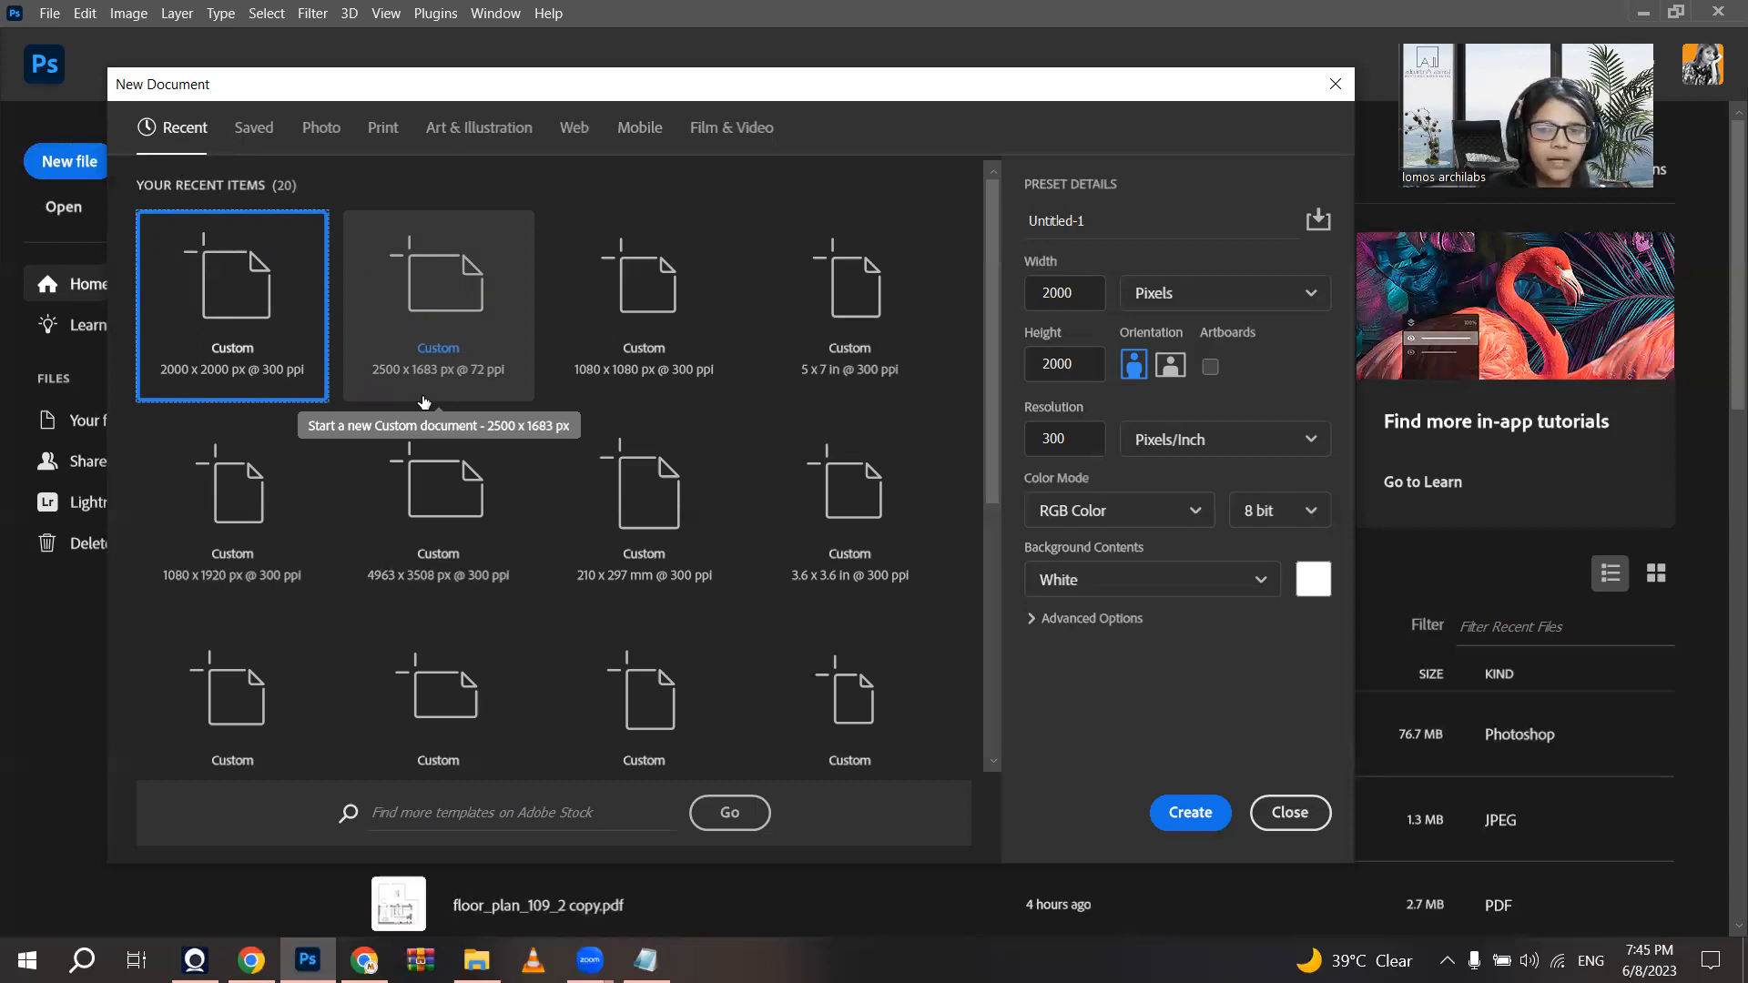
# Step: Examine the recent, saved, photo and print presets available for a new document, including the full photo and print lists
pyautogui.scroll(-5, 520, 553)
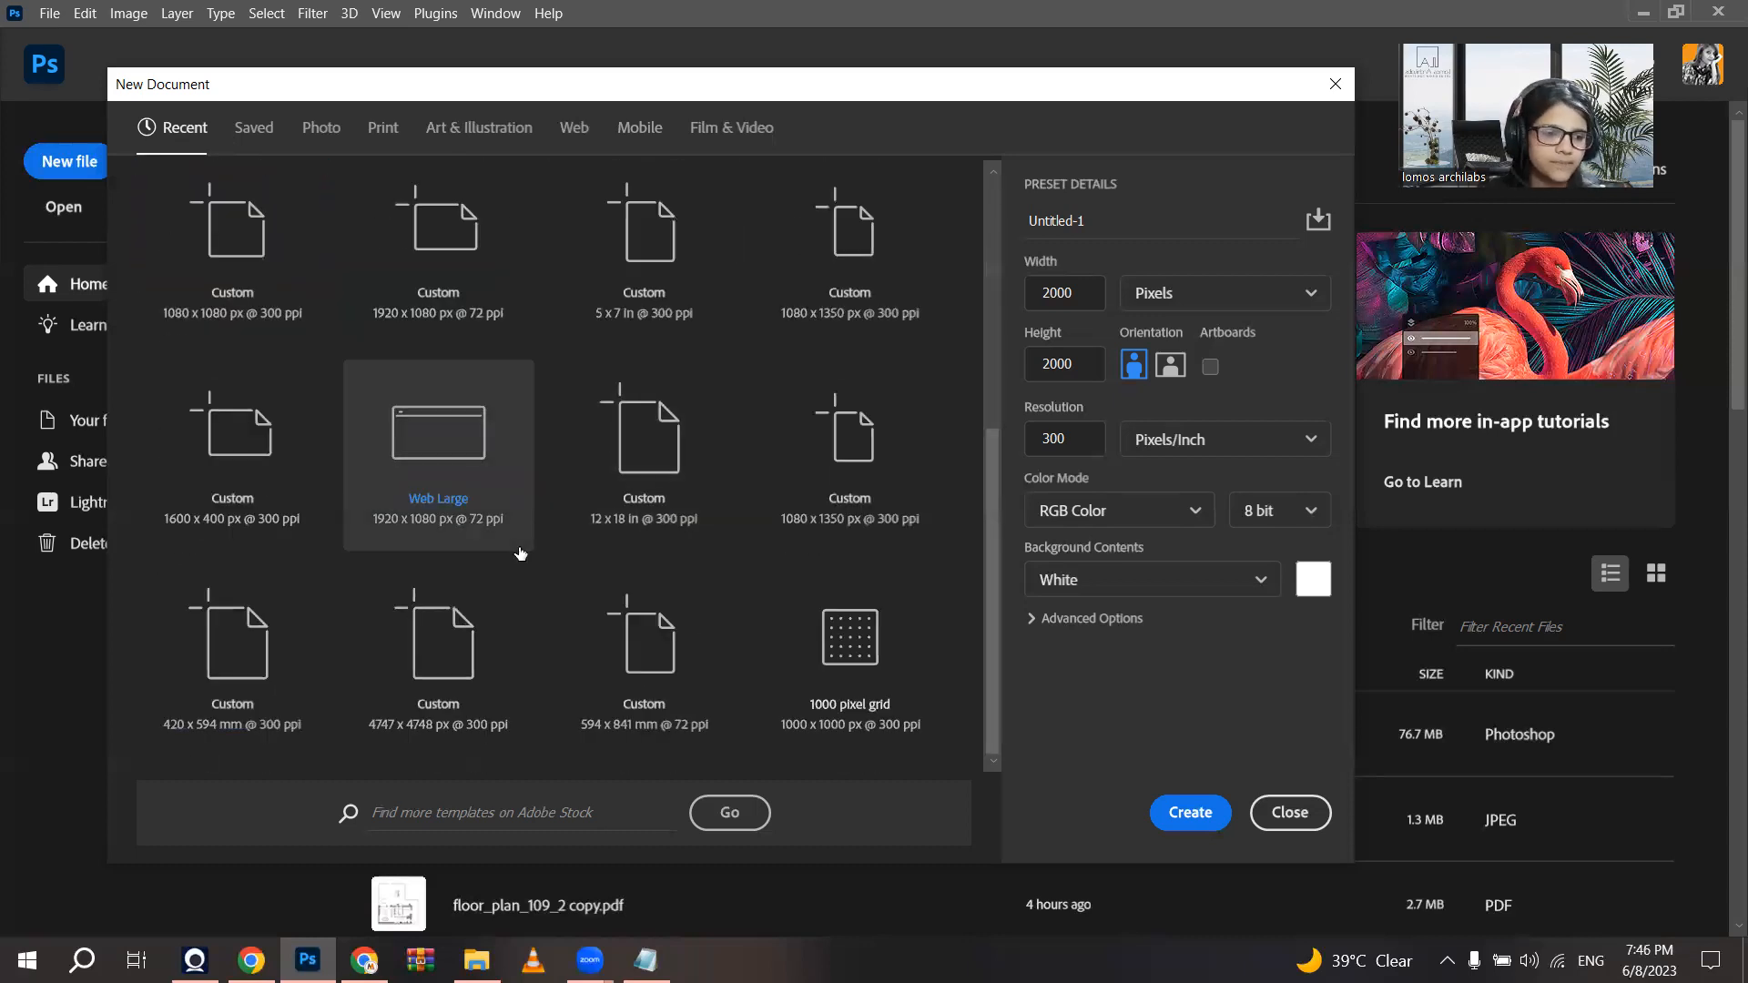
pyautogui.scroll(5, 520, 553)
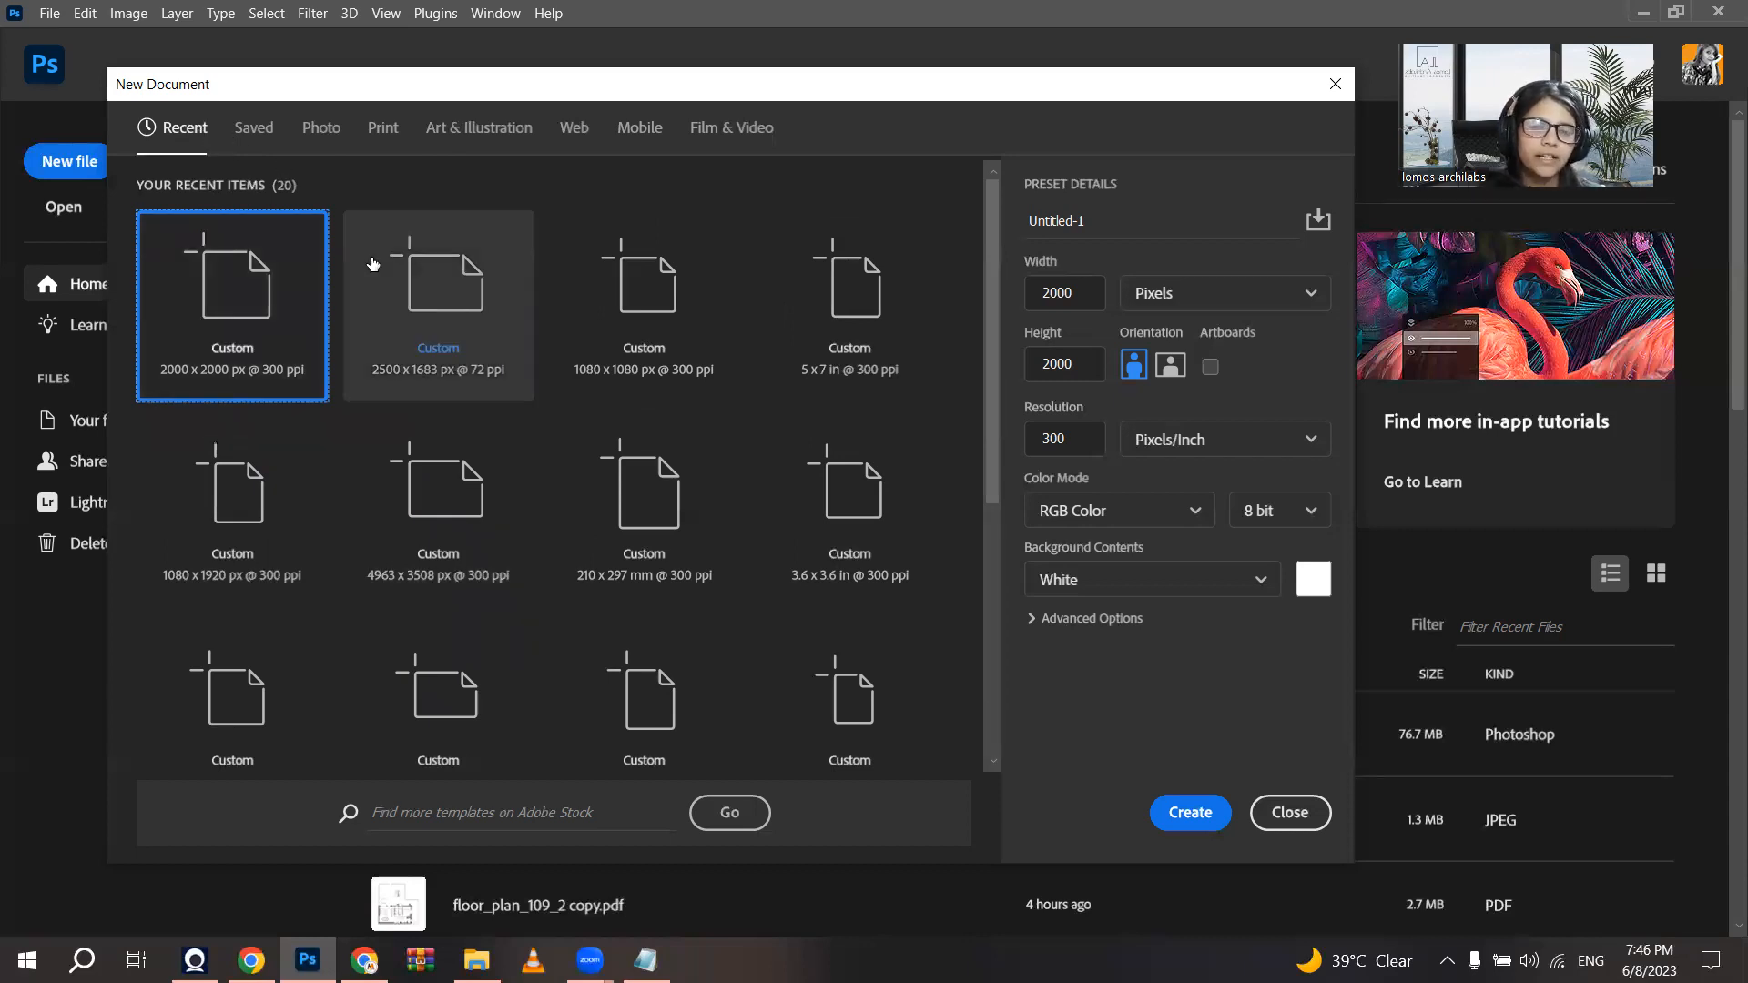
pyautogui.click(249, 127)
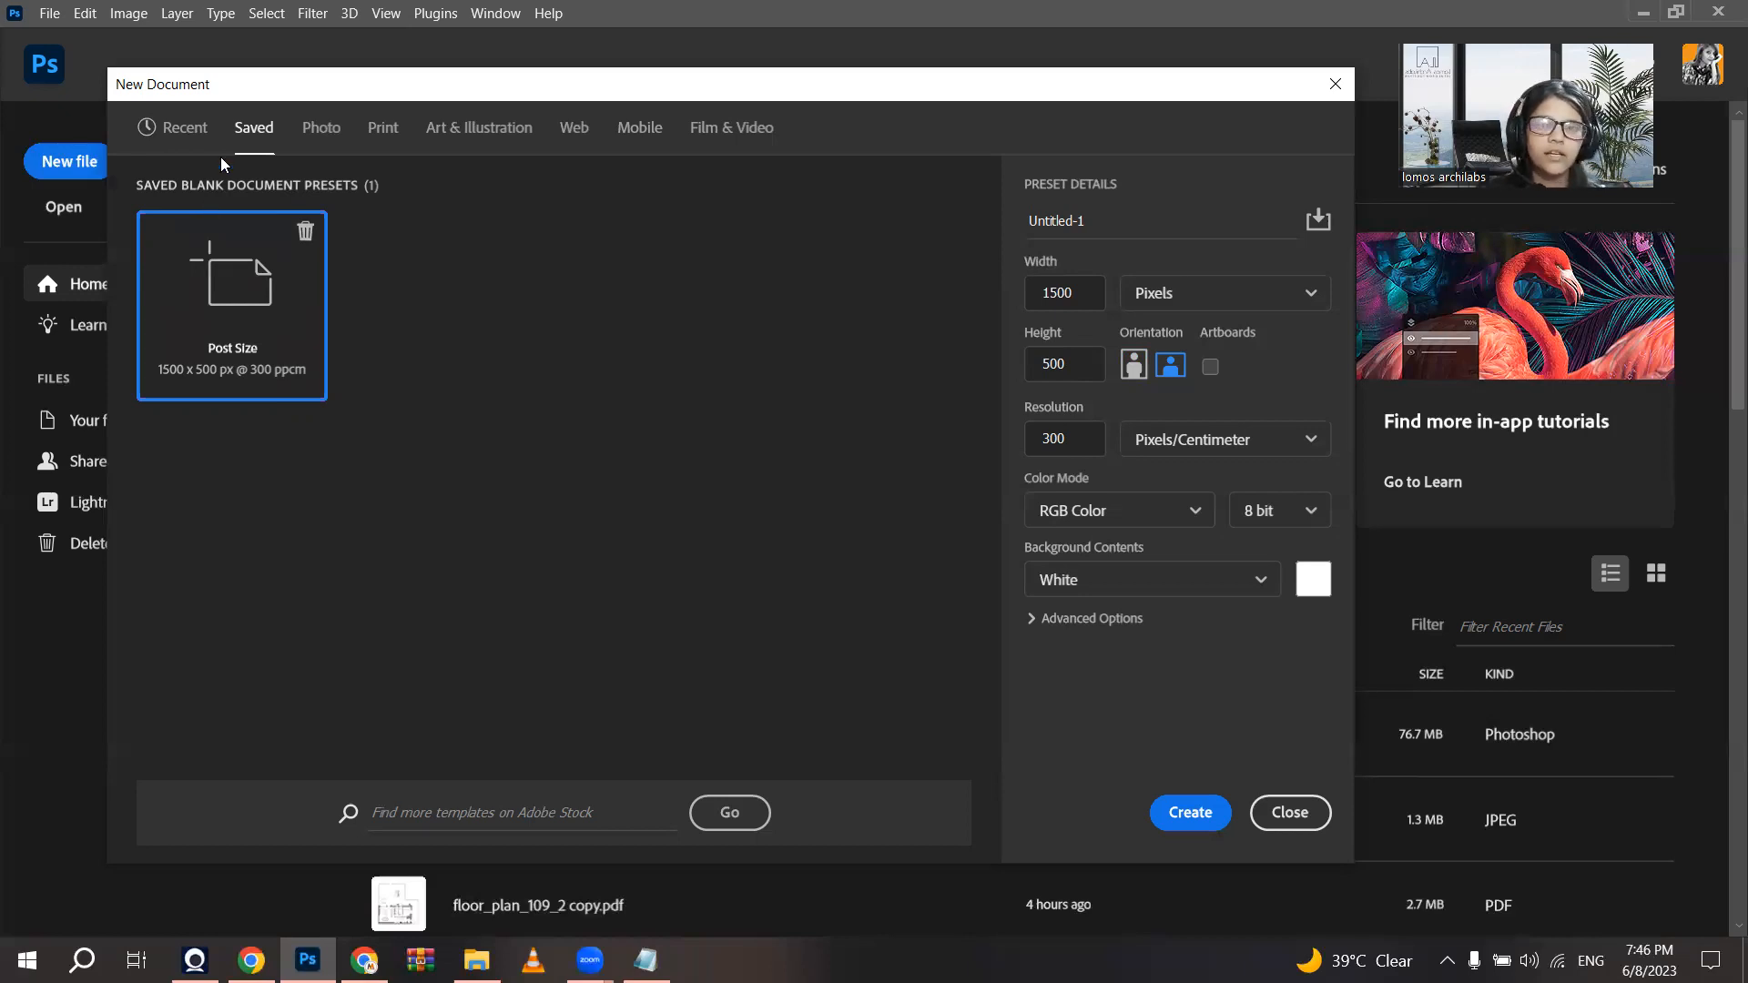
pyautogui.click(307, 128)
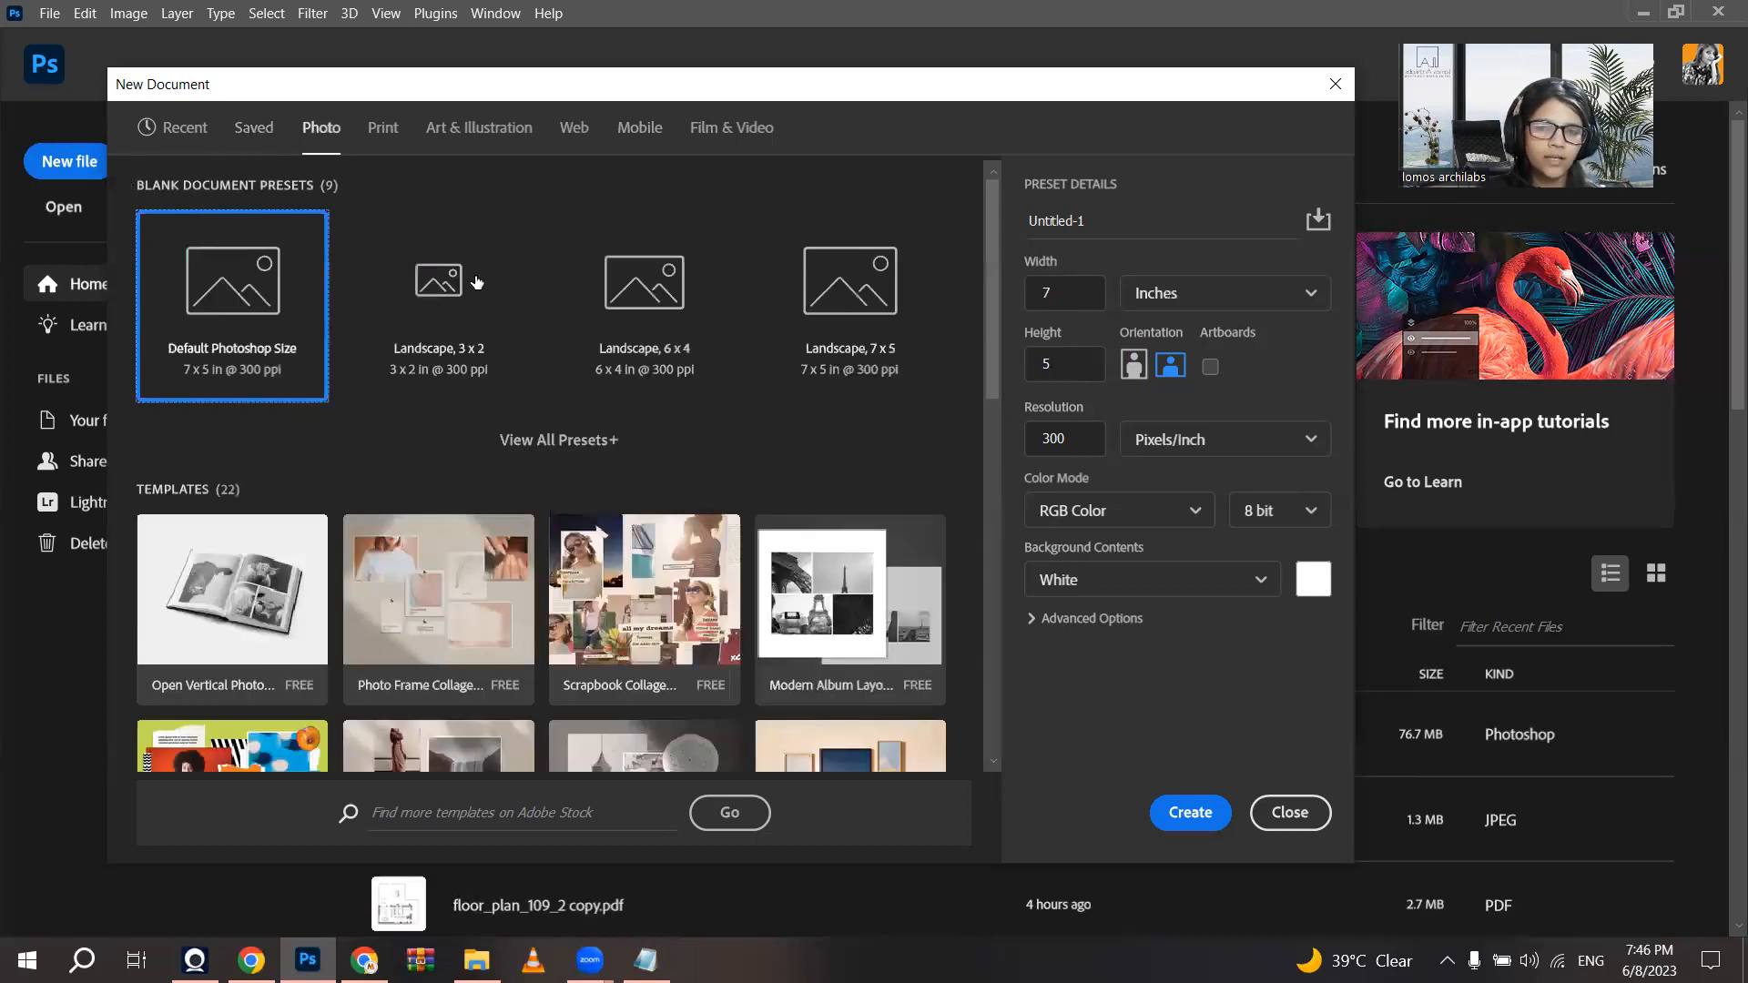
pyautogui.click(540, 440)
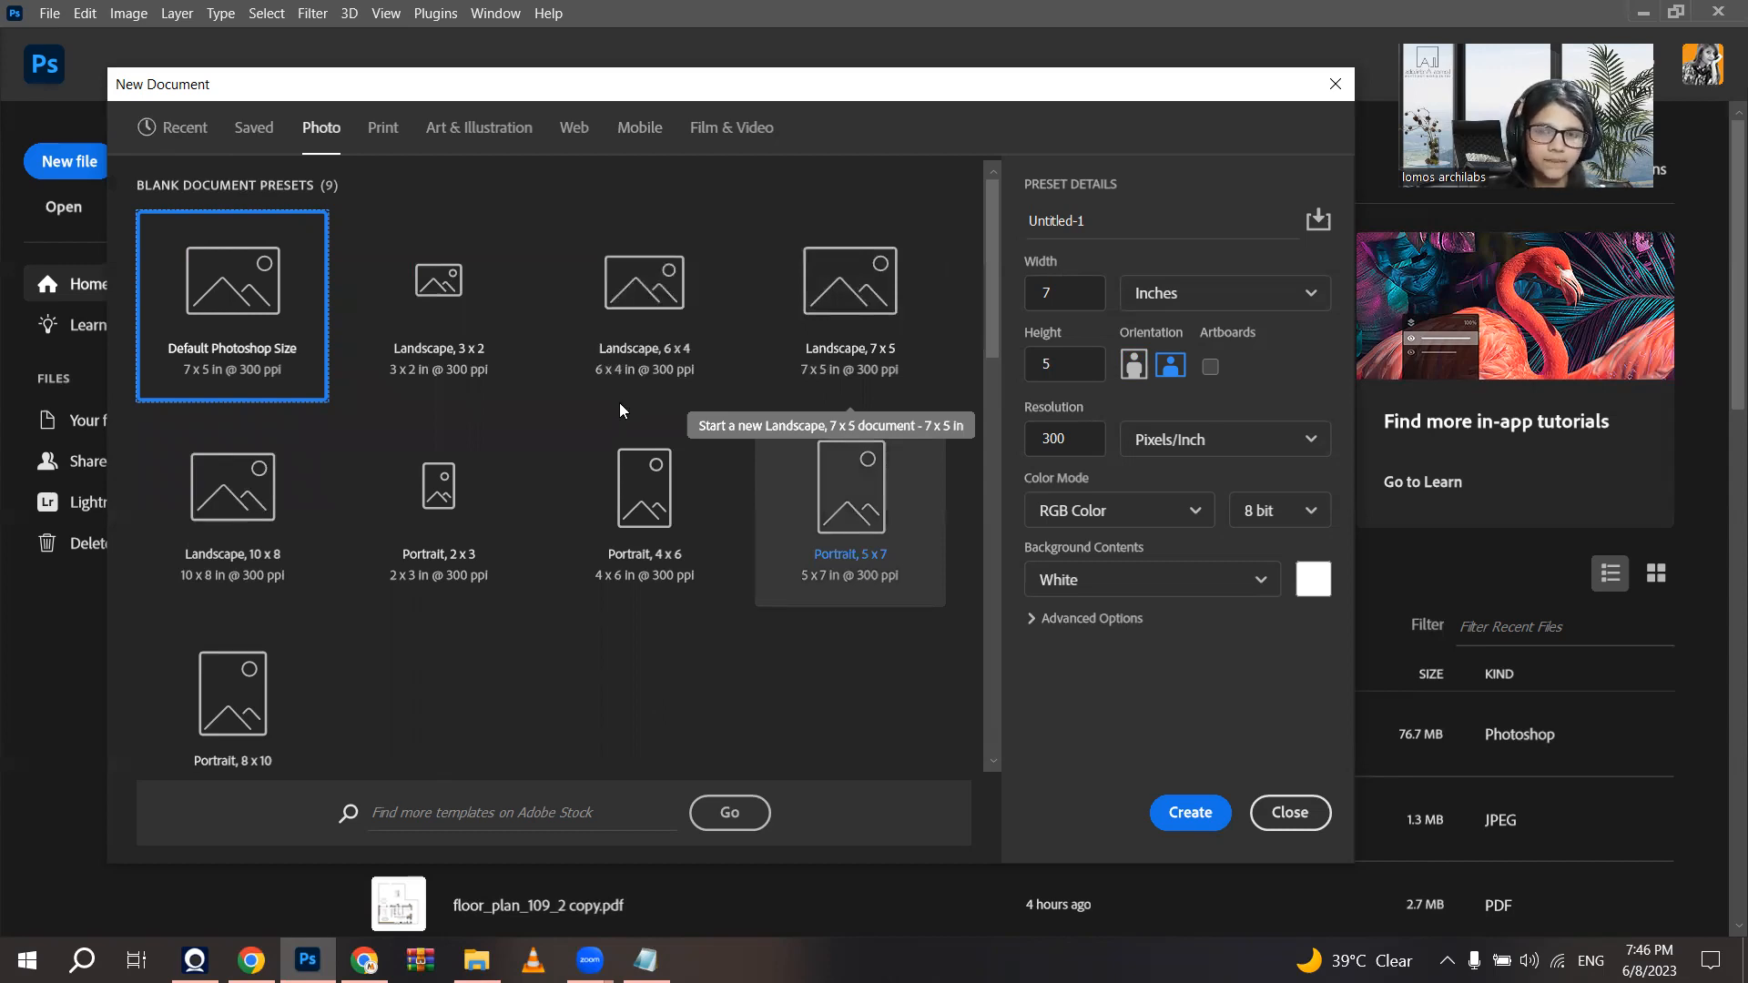
pyautogui.click(382, 128)
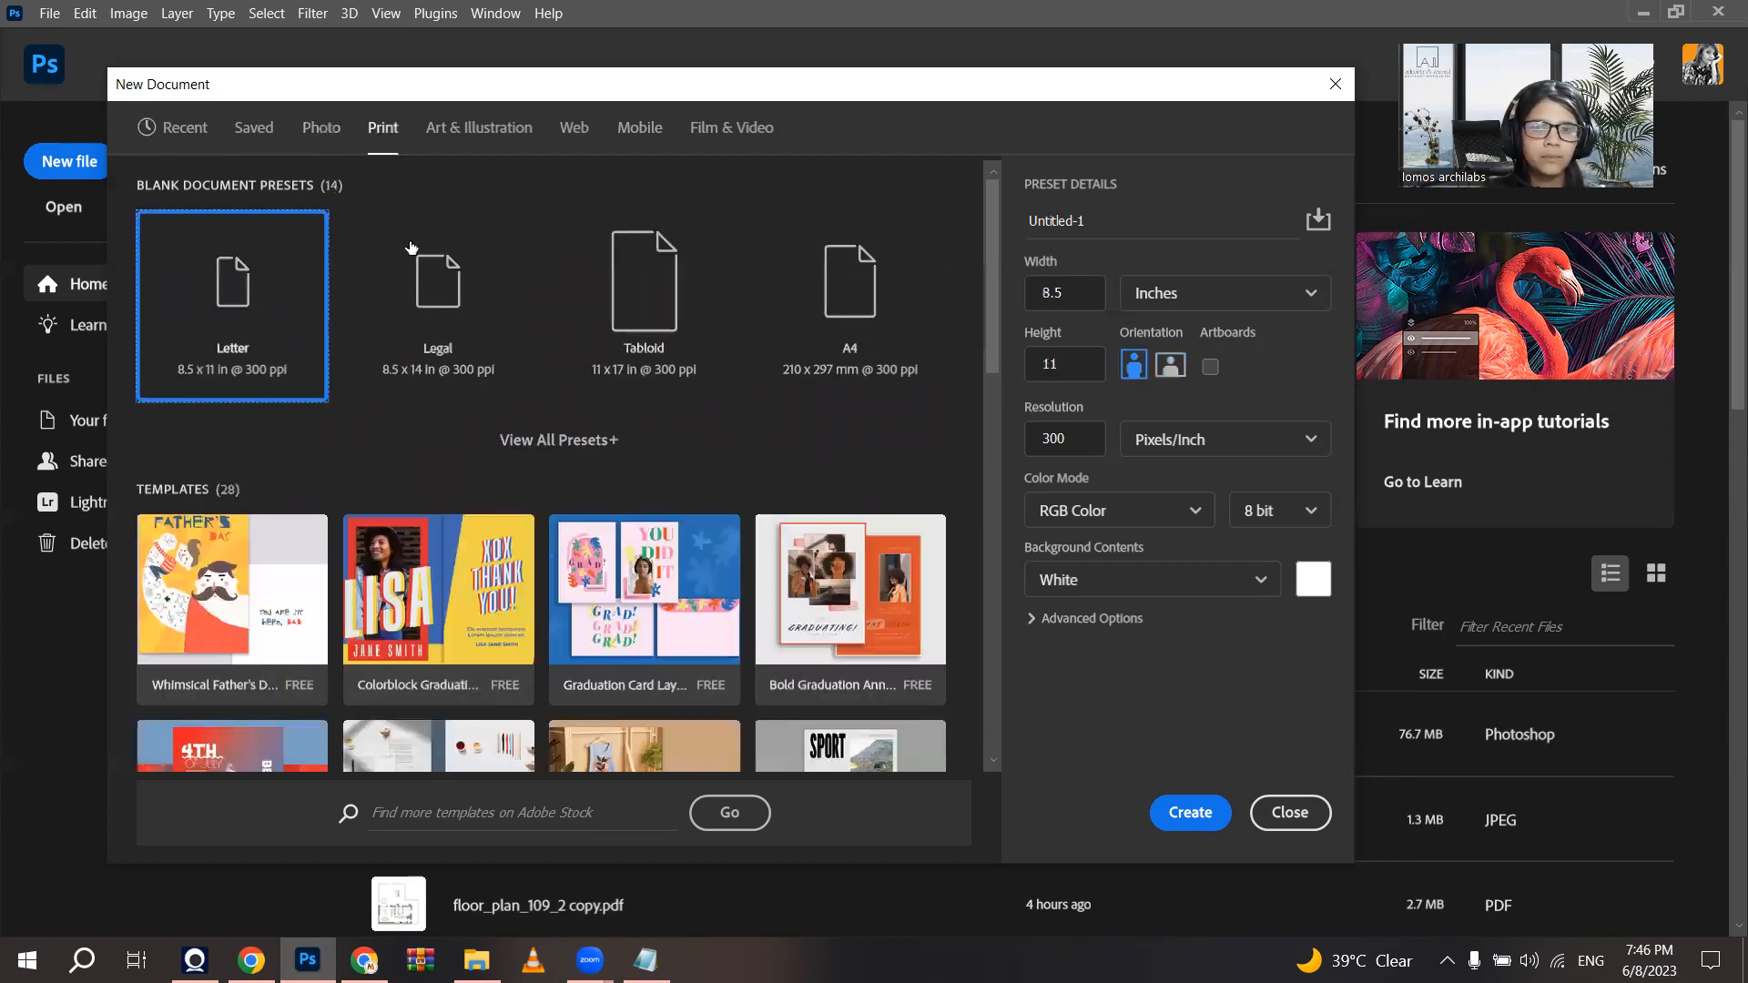
pyautogui.click(514, 328)
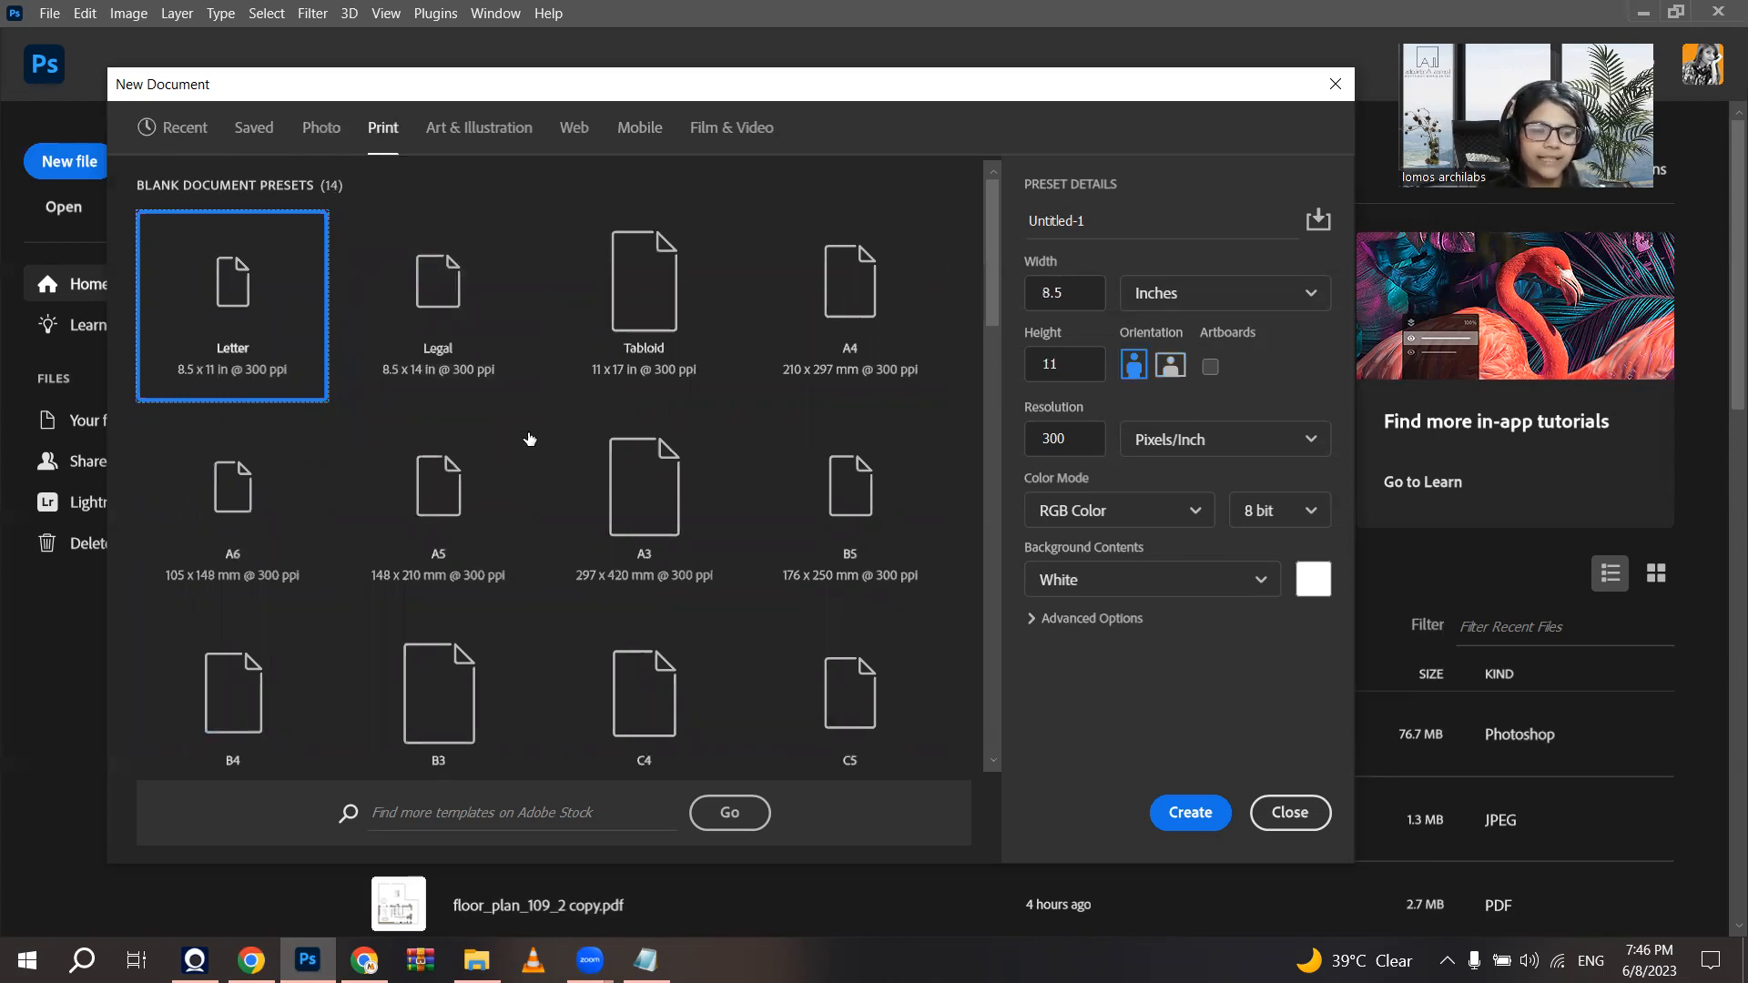
pyautogui.scroll(-3, 529, 440)
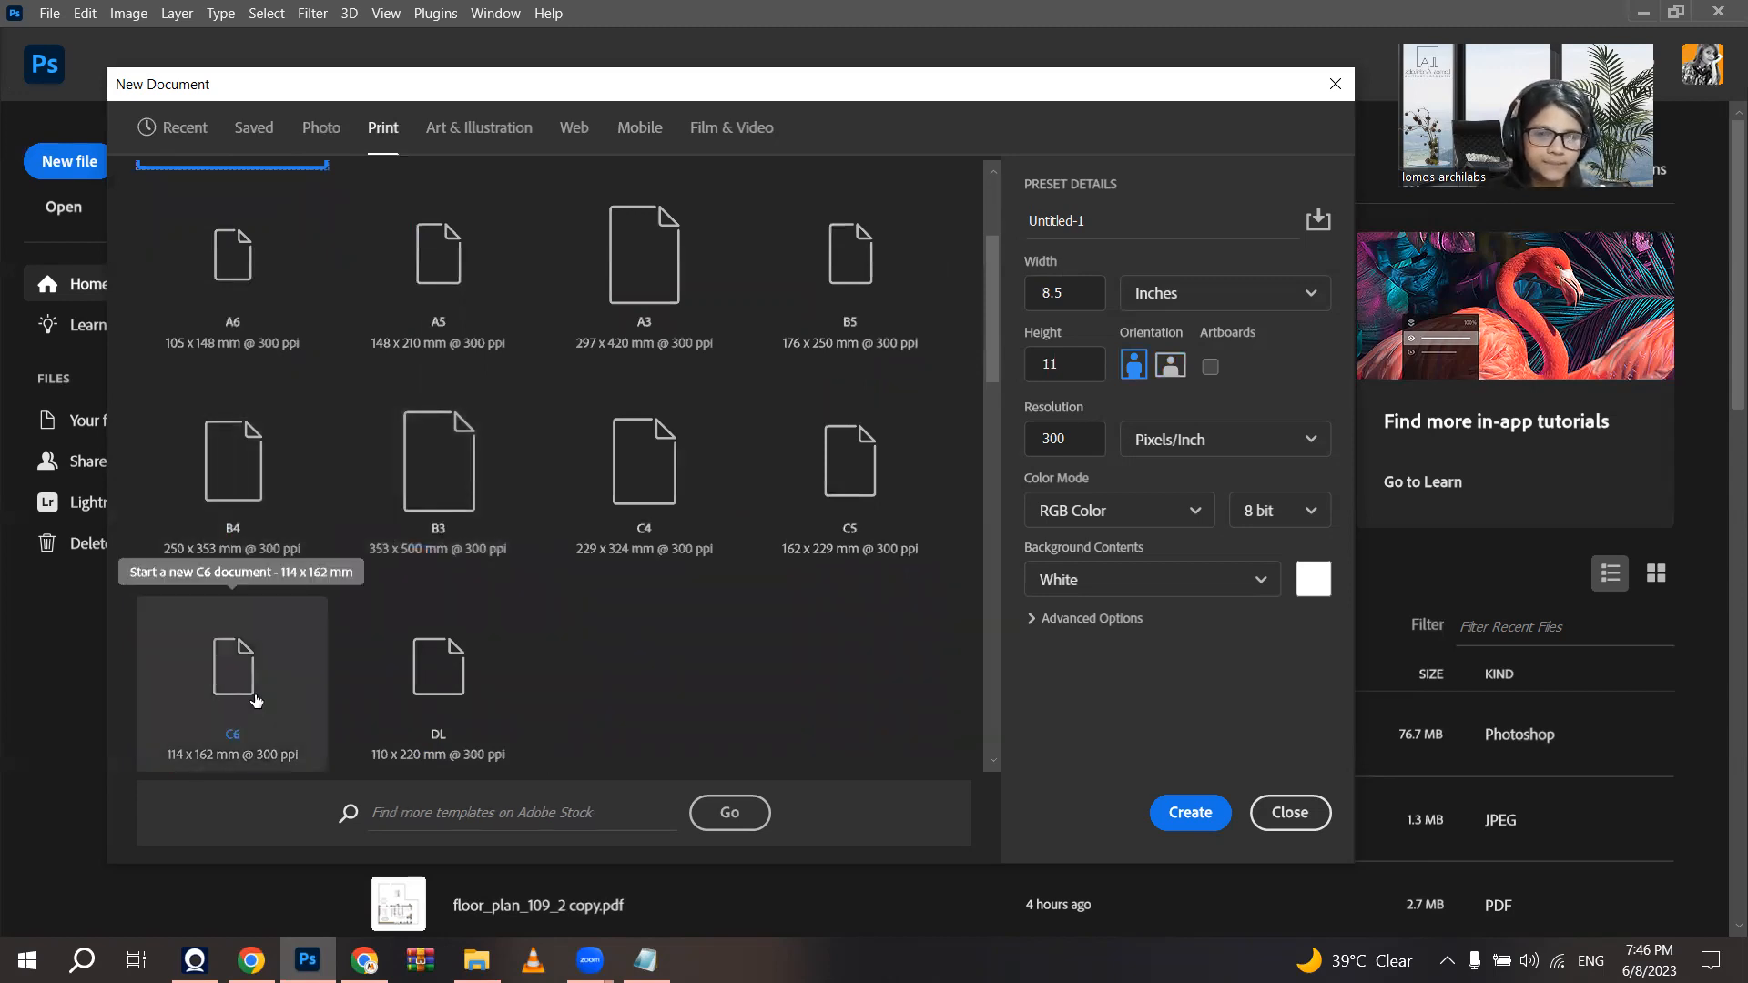
pyautogui.scroll(3, 258, 699)
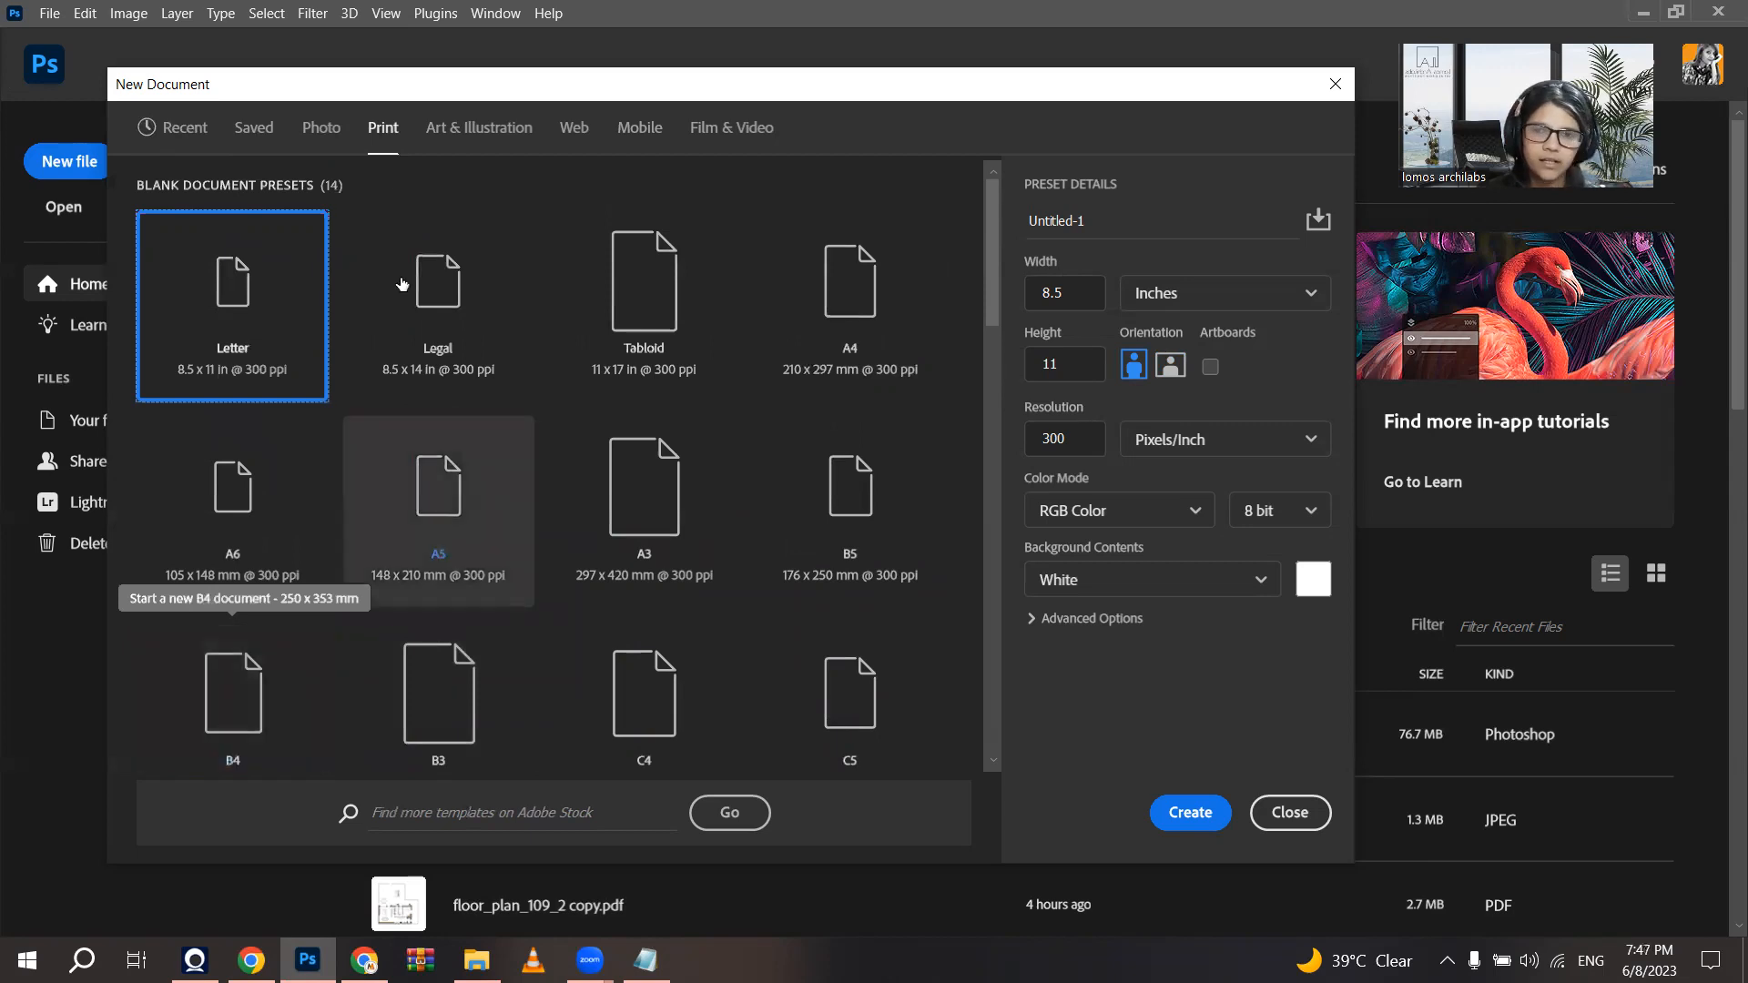
# Step: Examine the Art & Illustration, Web, Mobile and Film & Video document presets, including the full web and mobile lists
pyautogui.click(450, 127)
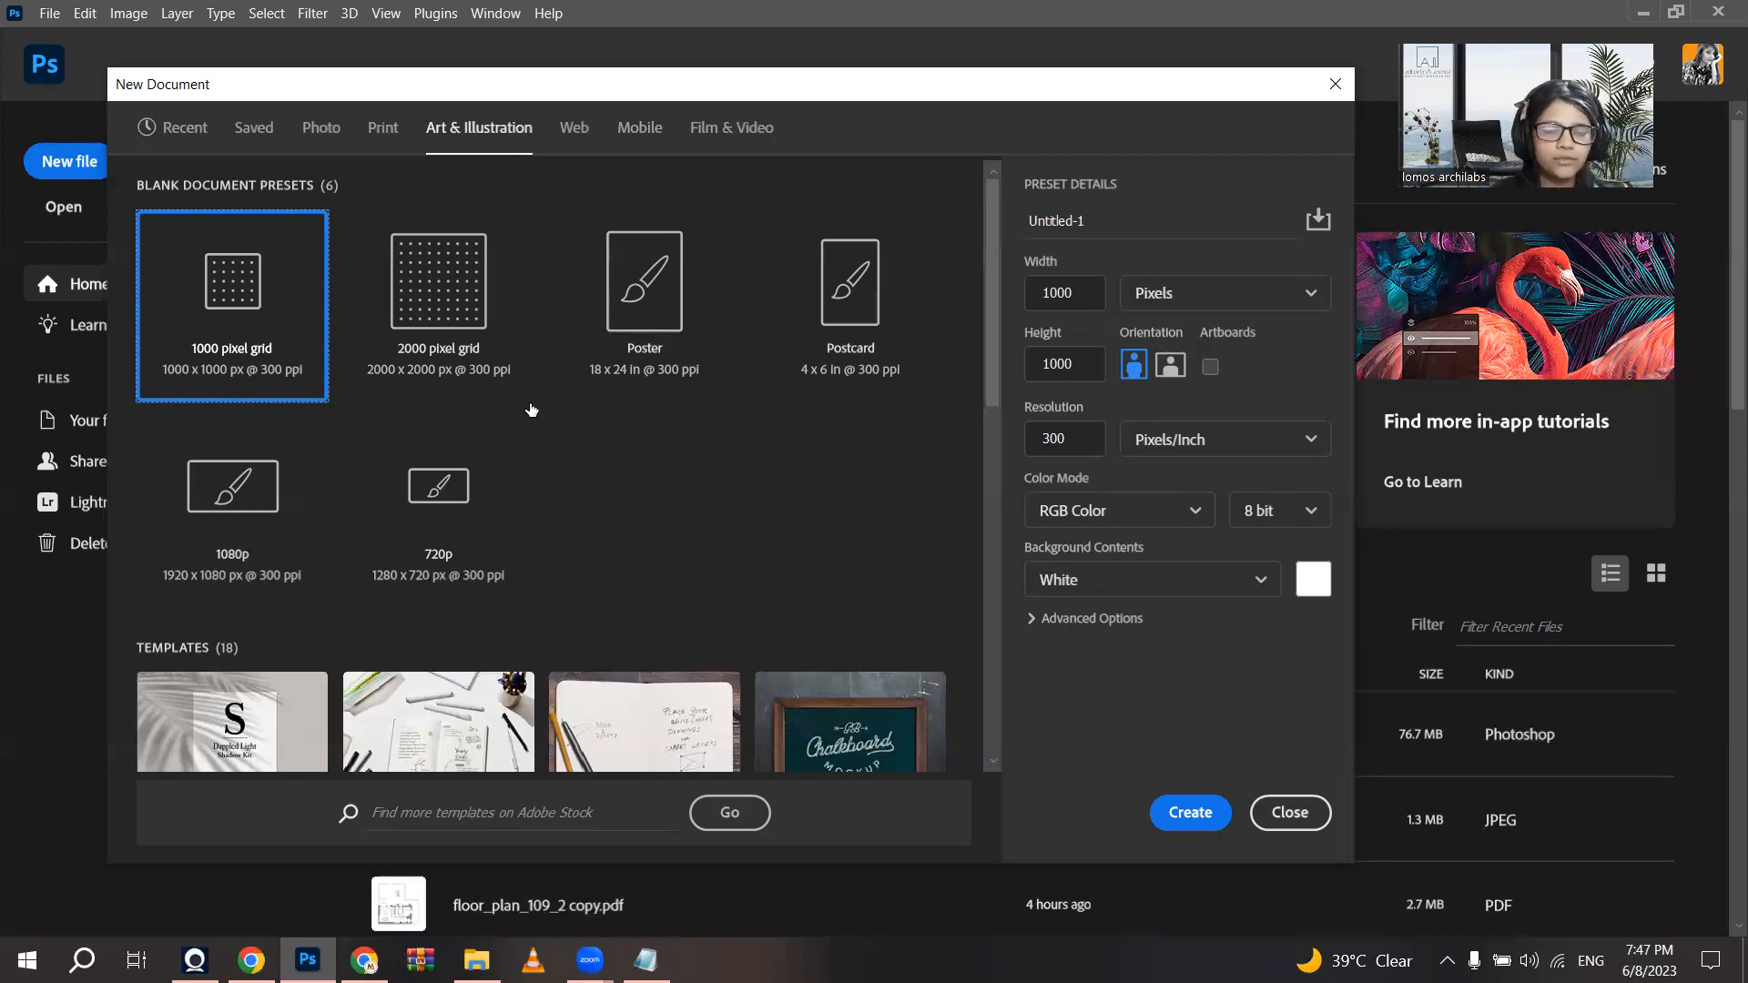
pyautogui.click(572, 131)
pyautogui.click(619, 438)
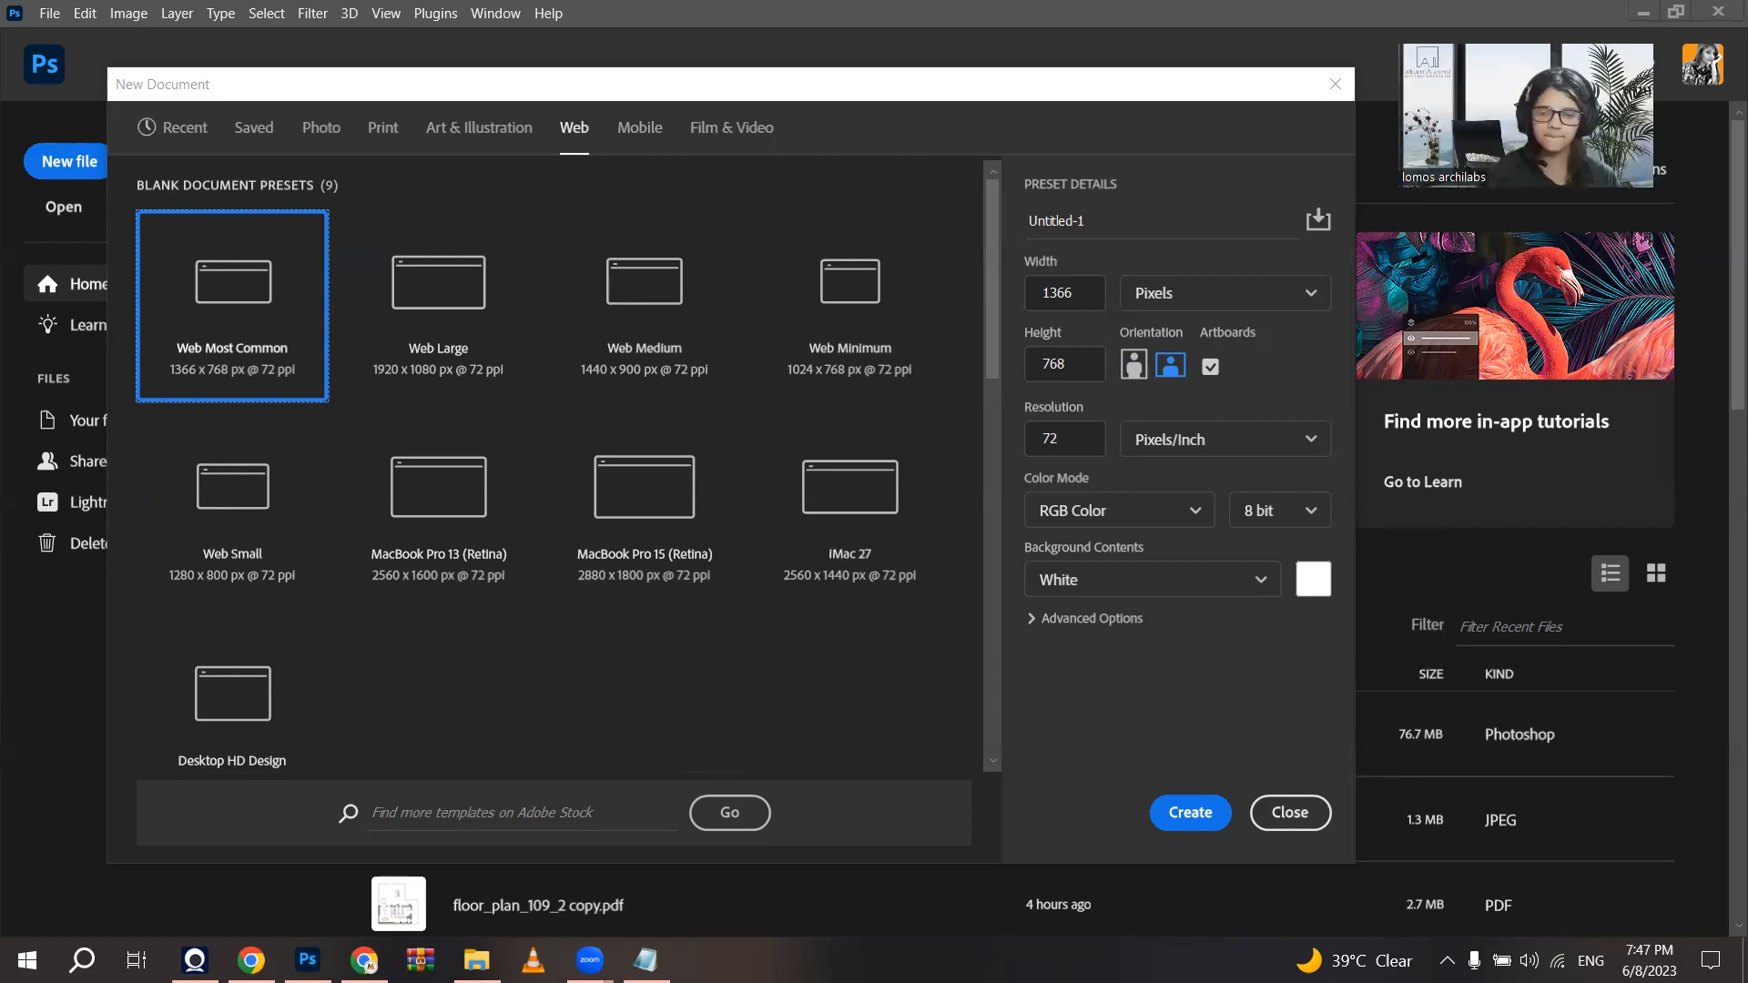
pyautogui.moveTo(459, 97); pyautogui.dragTo(474, 90)
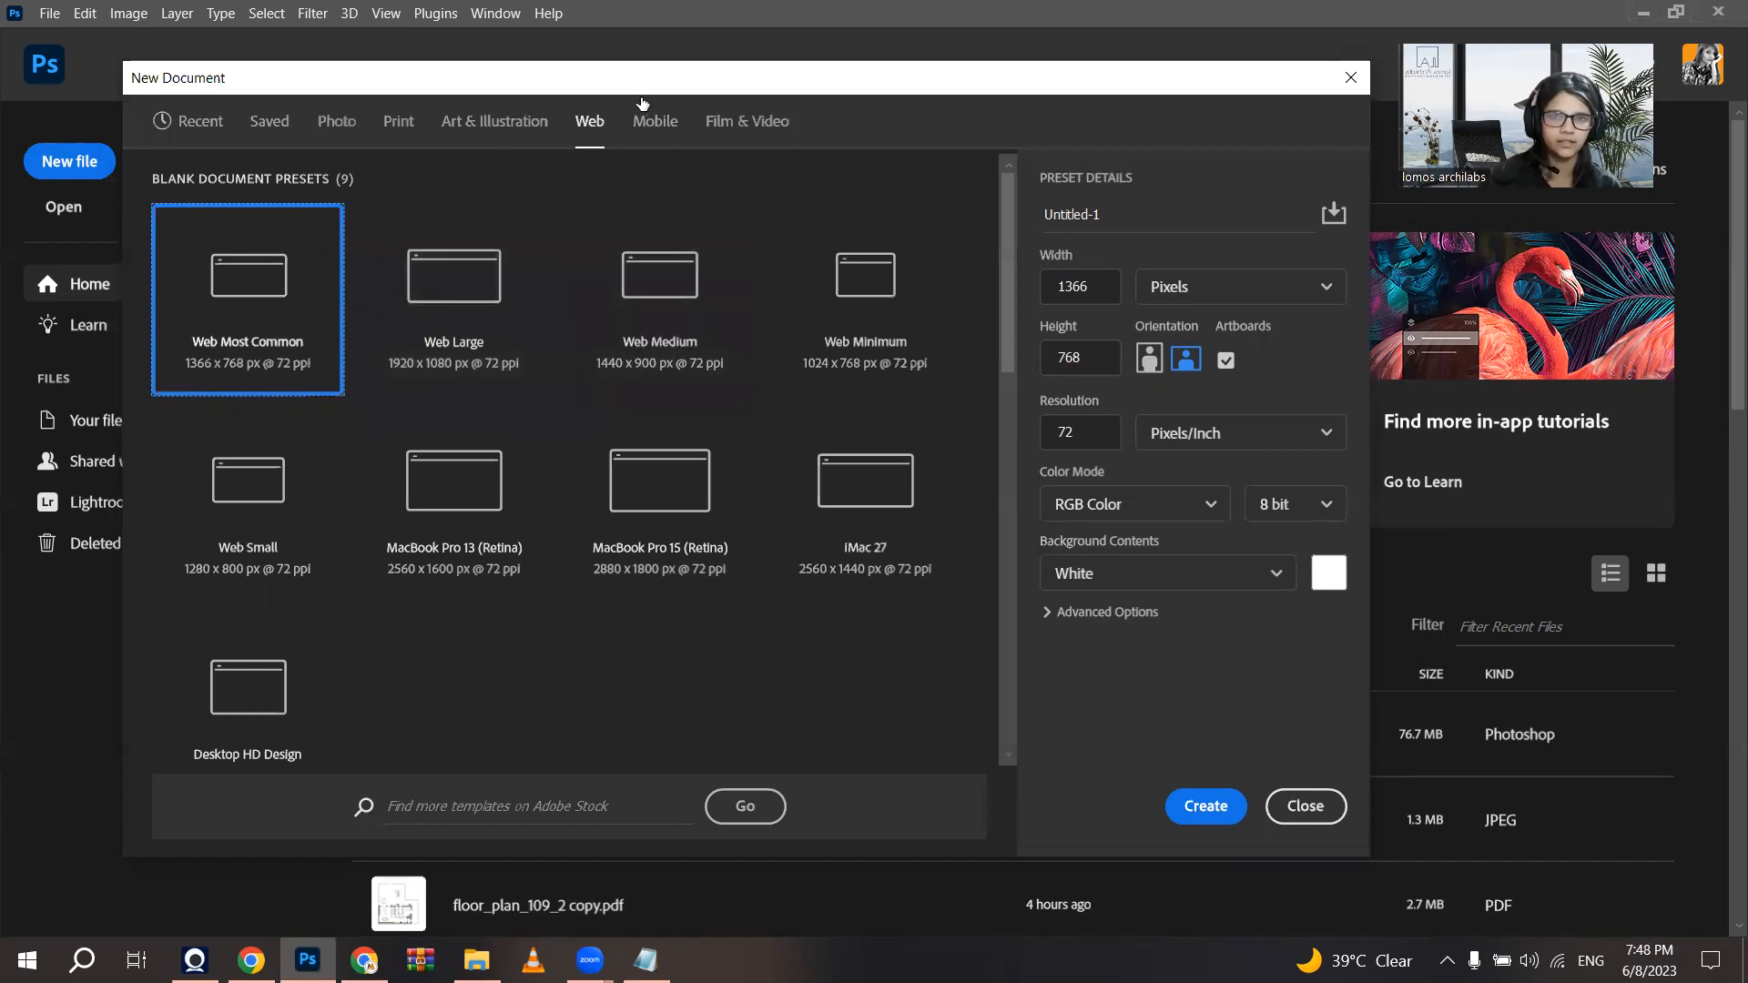
pyautogui.click(657, 129)
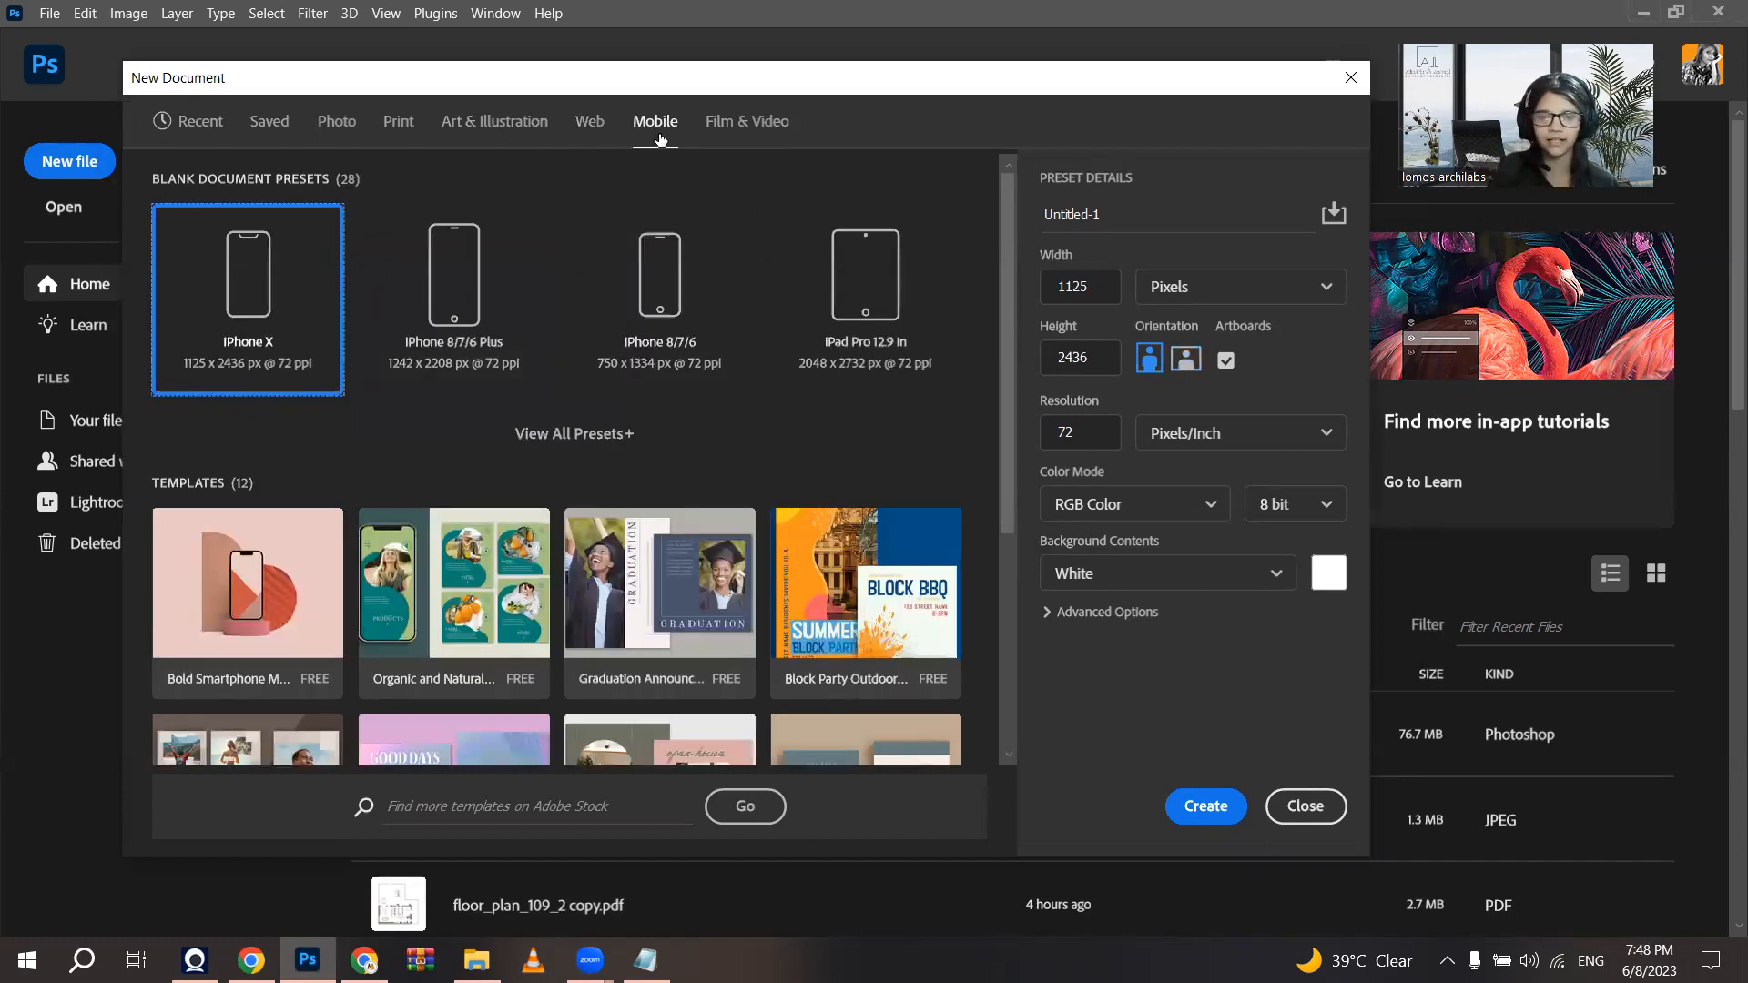
pyautogui.click(572, 435)
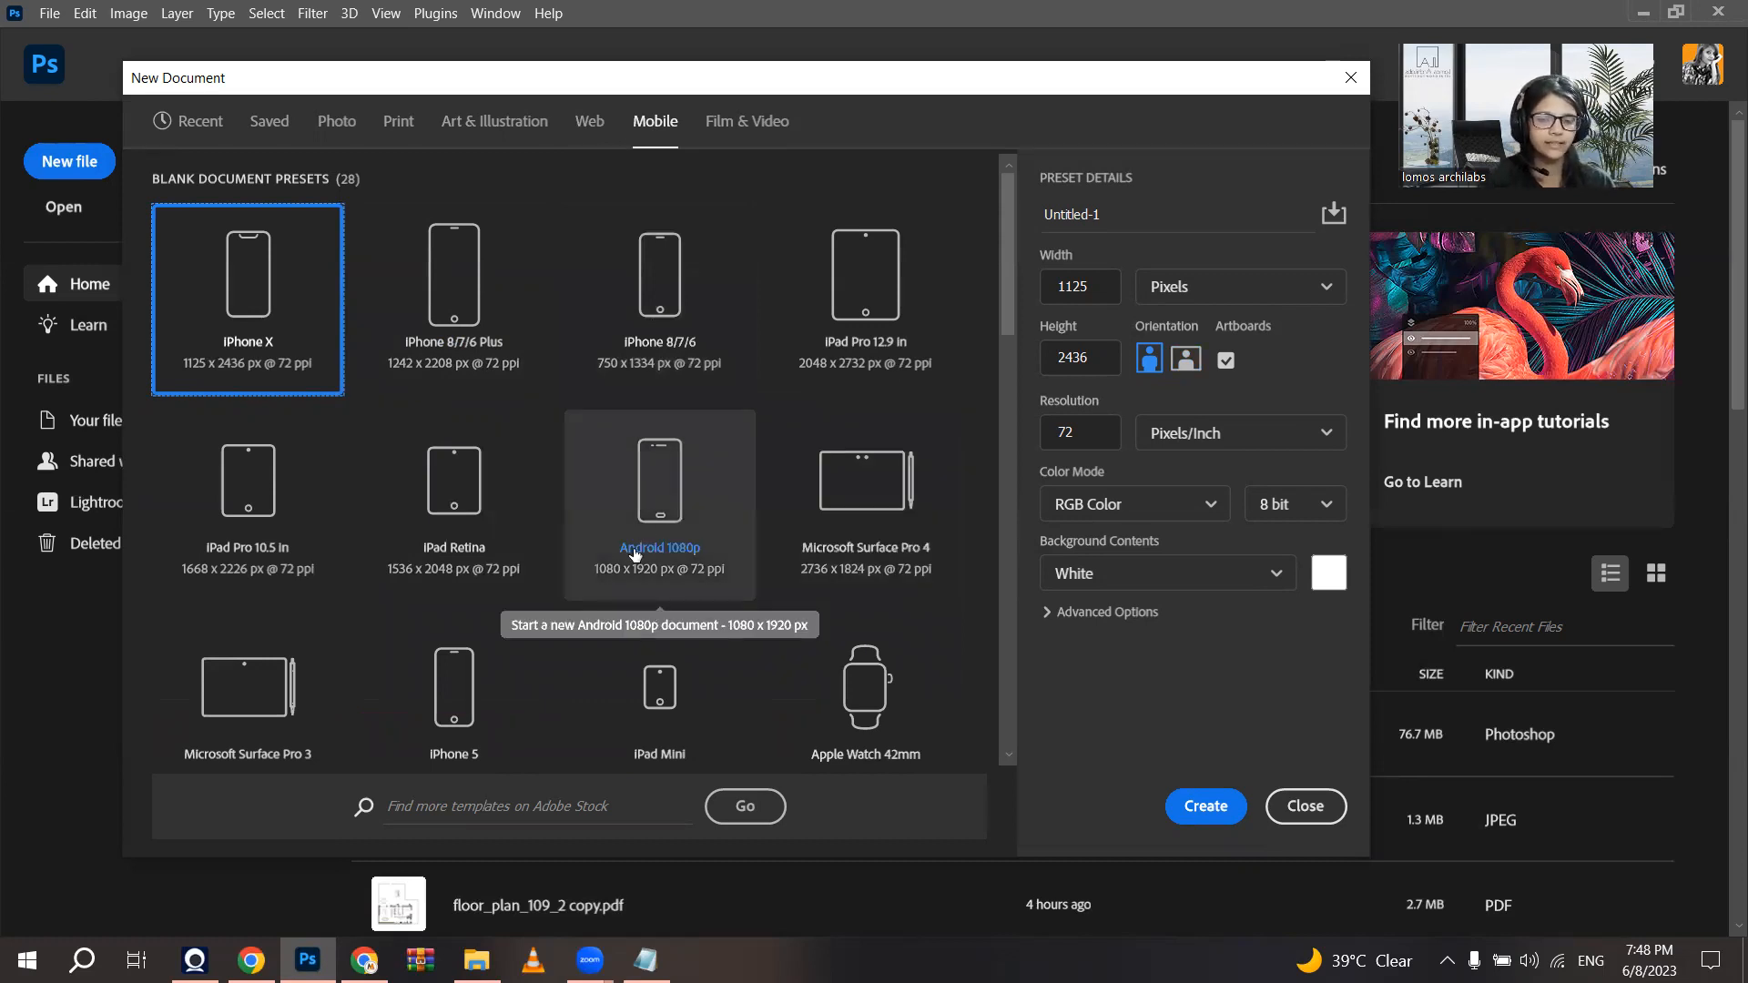
pyautogui.click(713, 118)
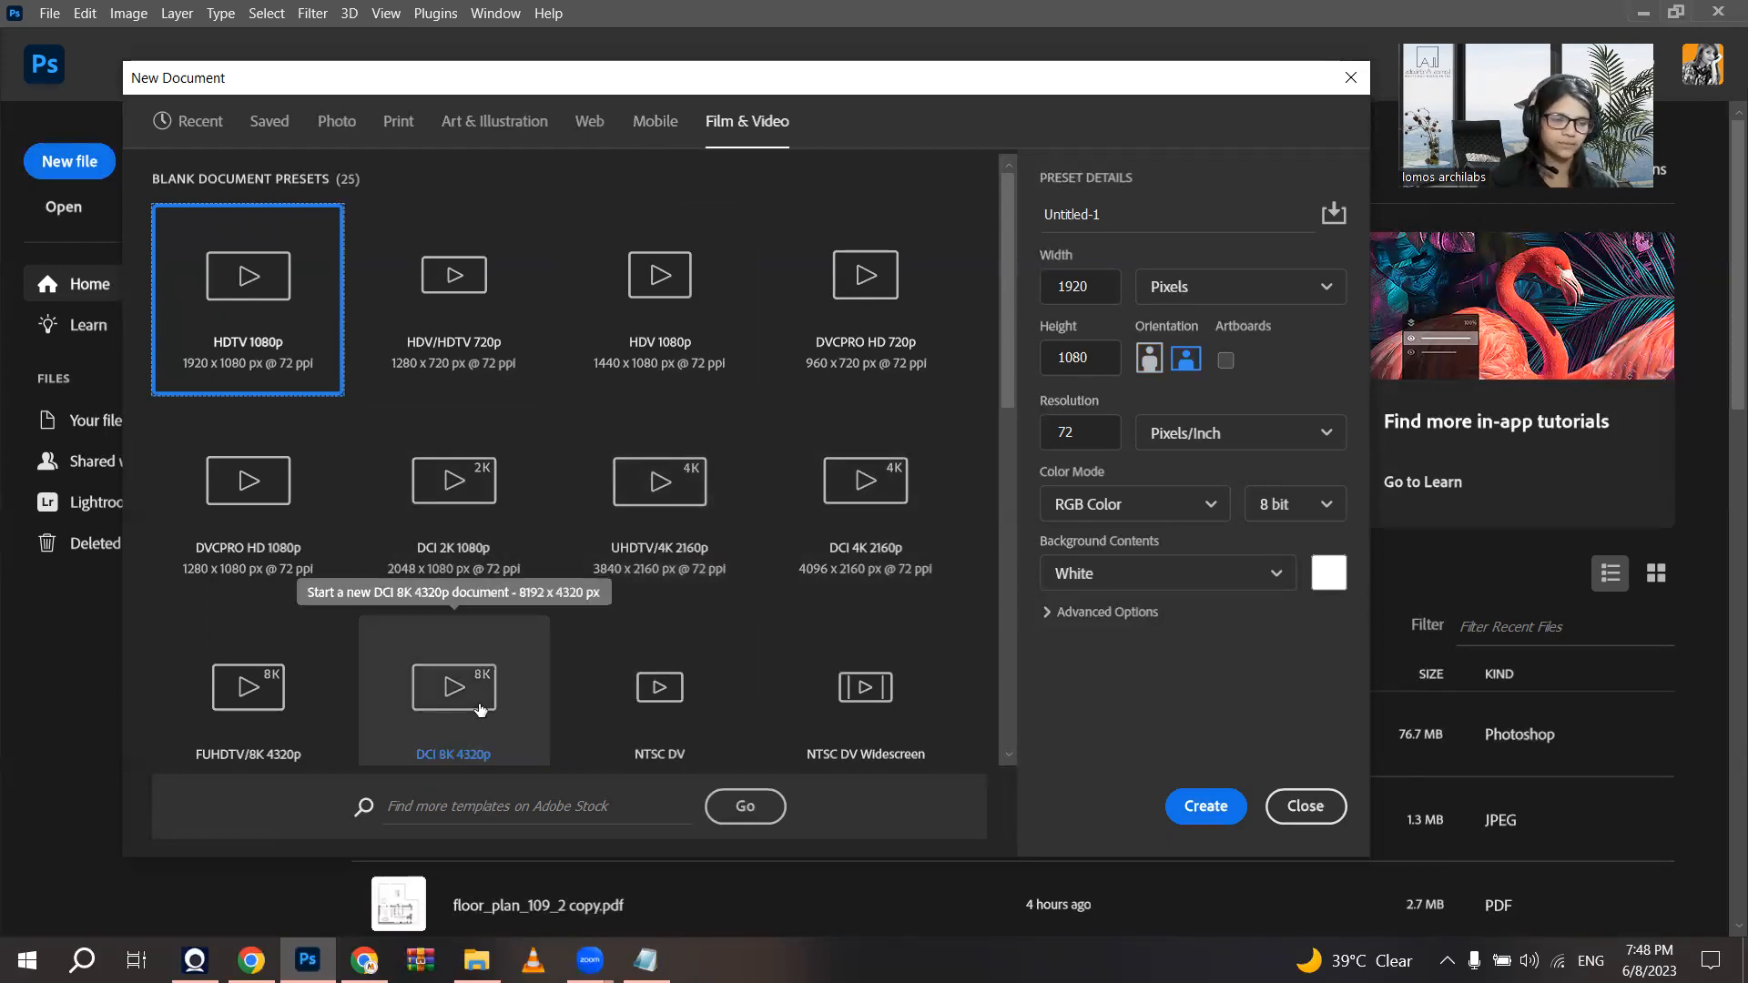
# Step: Choose the Landscape, 7 x 5 photo preset and name the new document Class 1
pyautogui.click(335, 121)
pyautogui.click(561, 435)
pyautogui.click(878, 314)
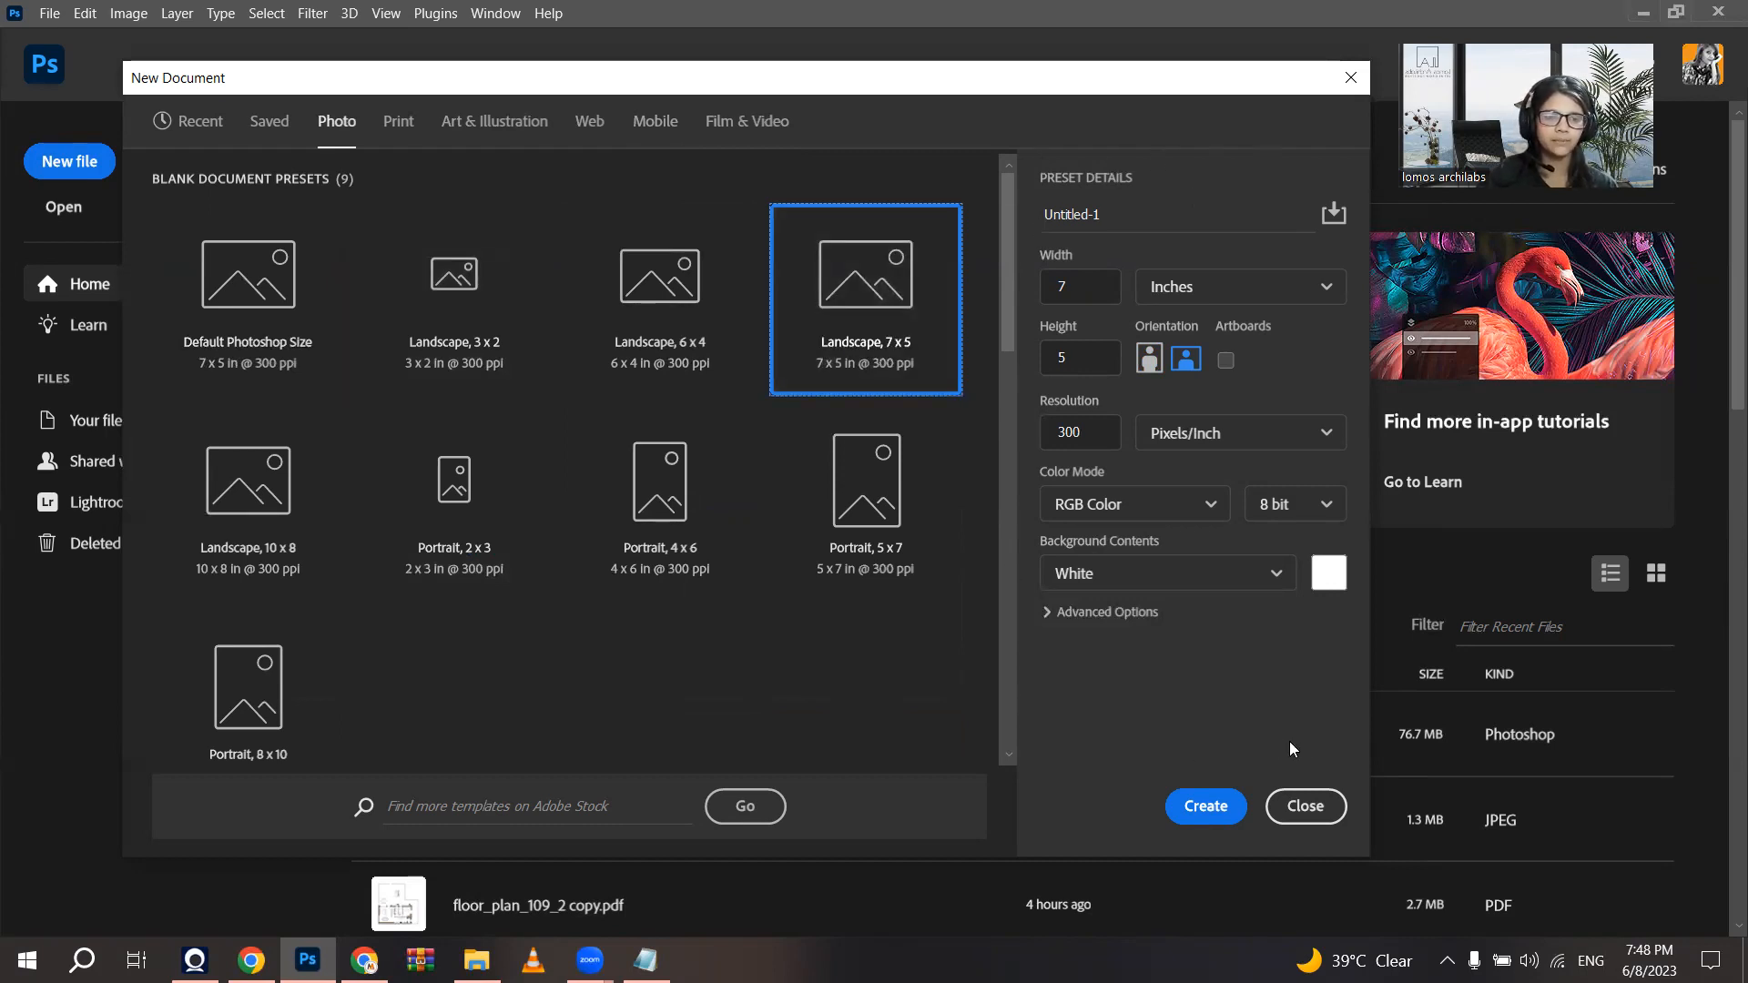
pyautogui.click(1110, 219)
pyautogui.moveTo(1128, 221); pyautogui.dragTo(988, 227)
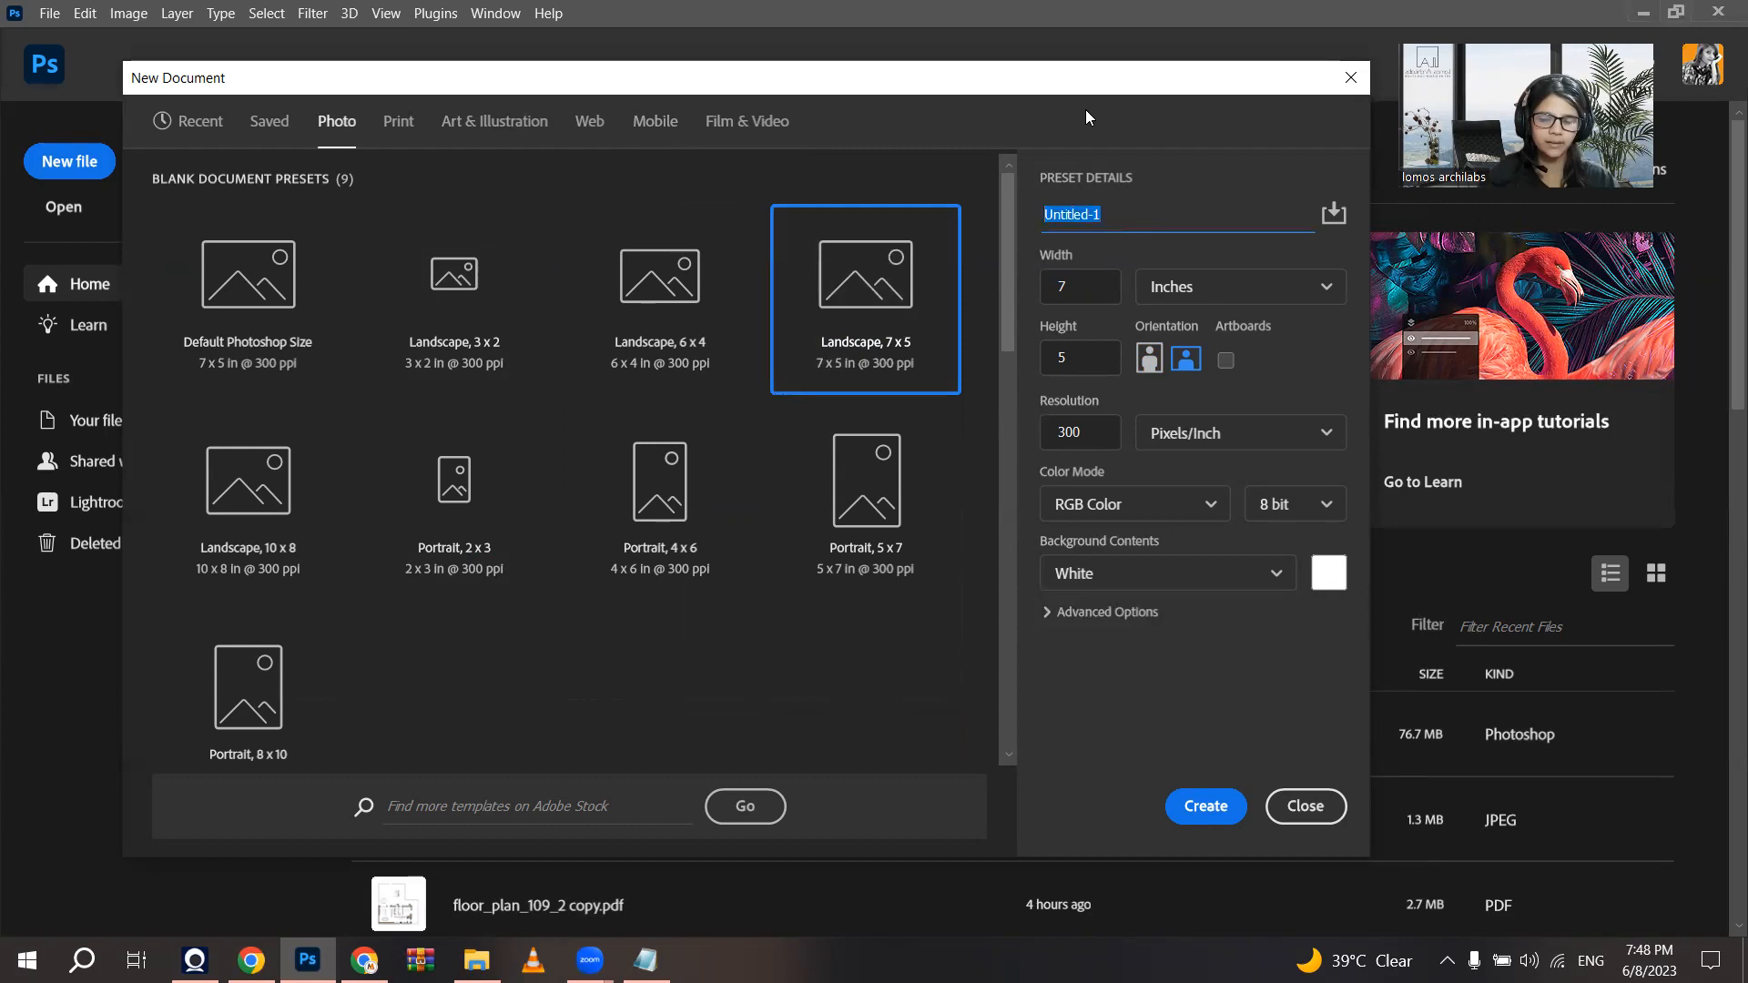
pyautogui.write('Class 1')
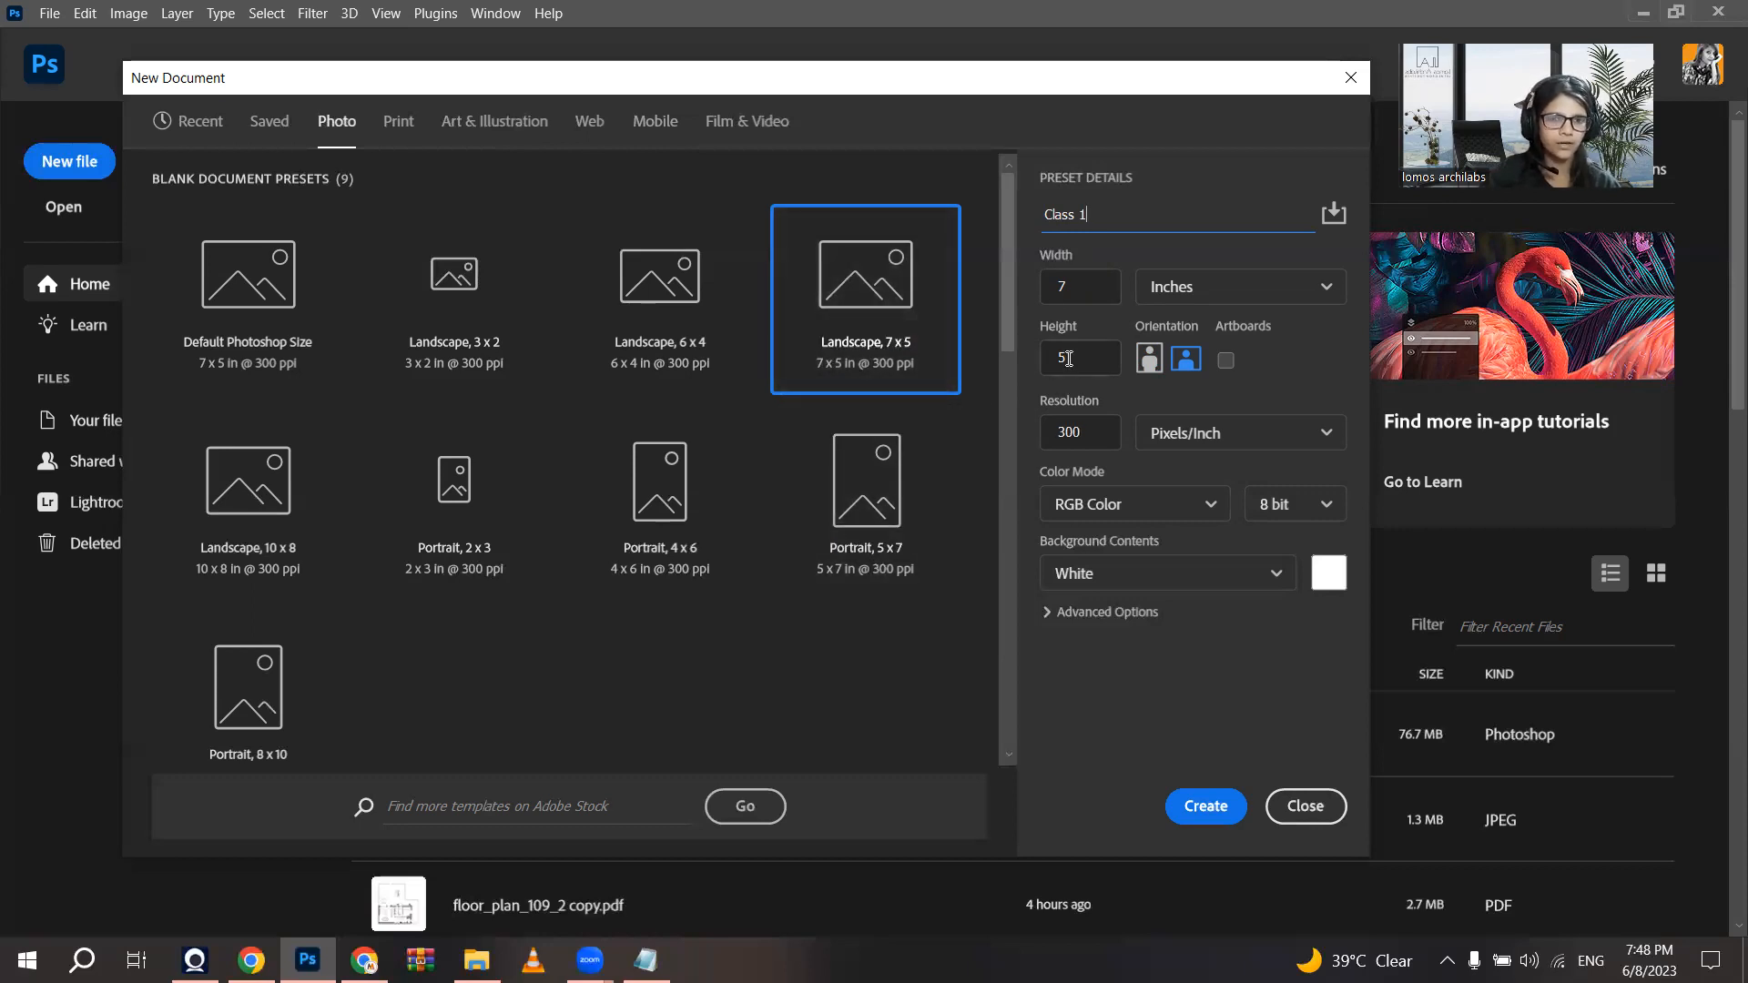
# Step: Try millimeters and centimeters as the document size unit and return it to inches
pyautogui.click(1073, 276)
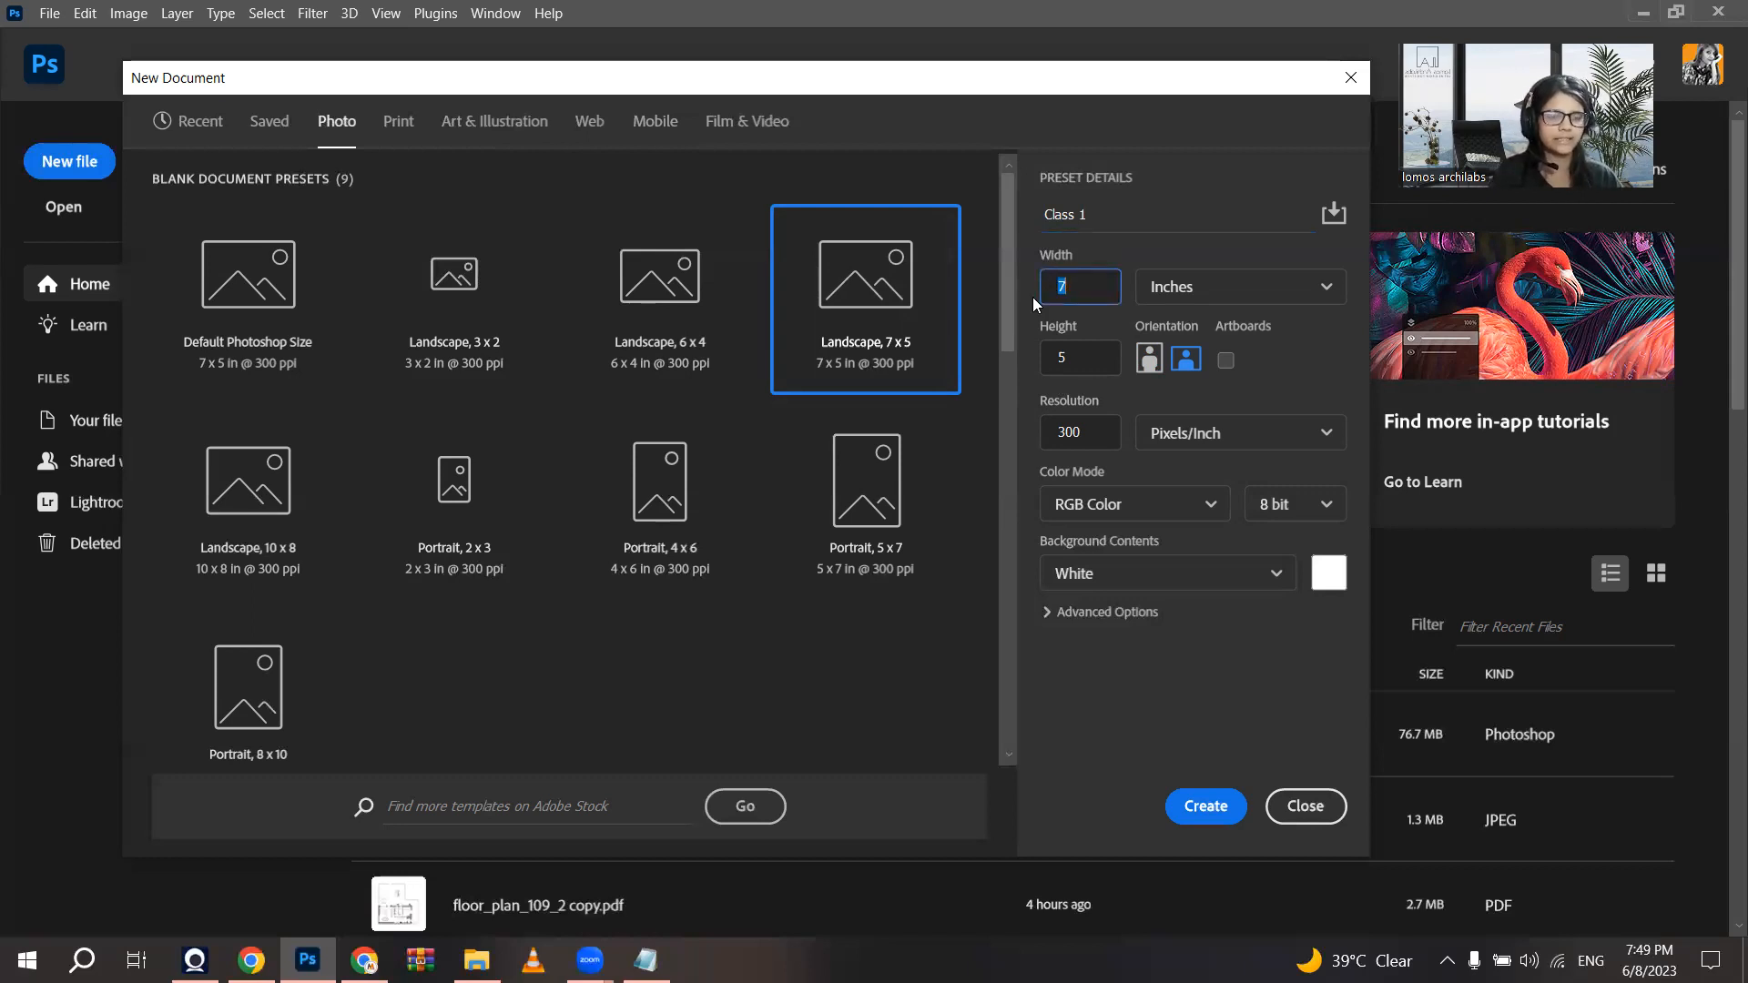
pyautogui.click(1315, 288)
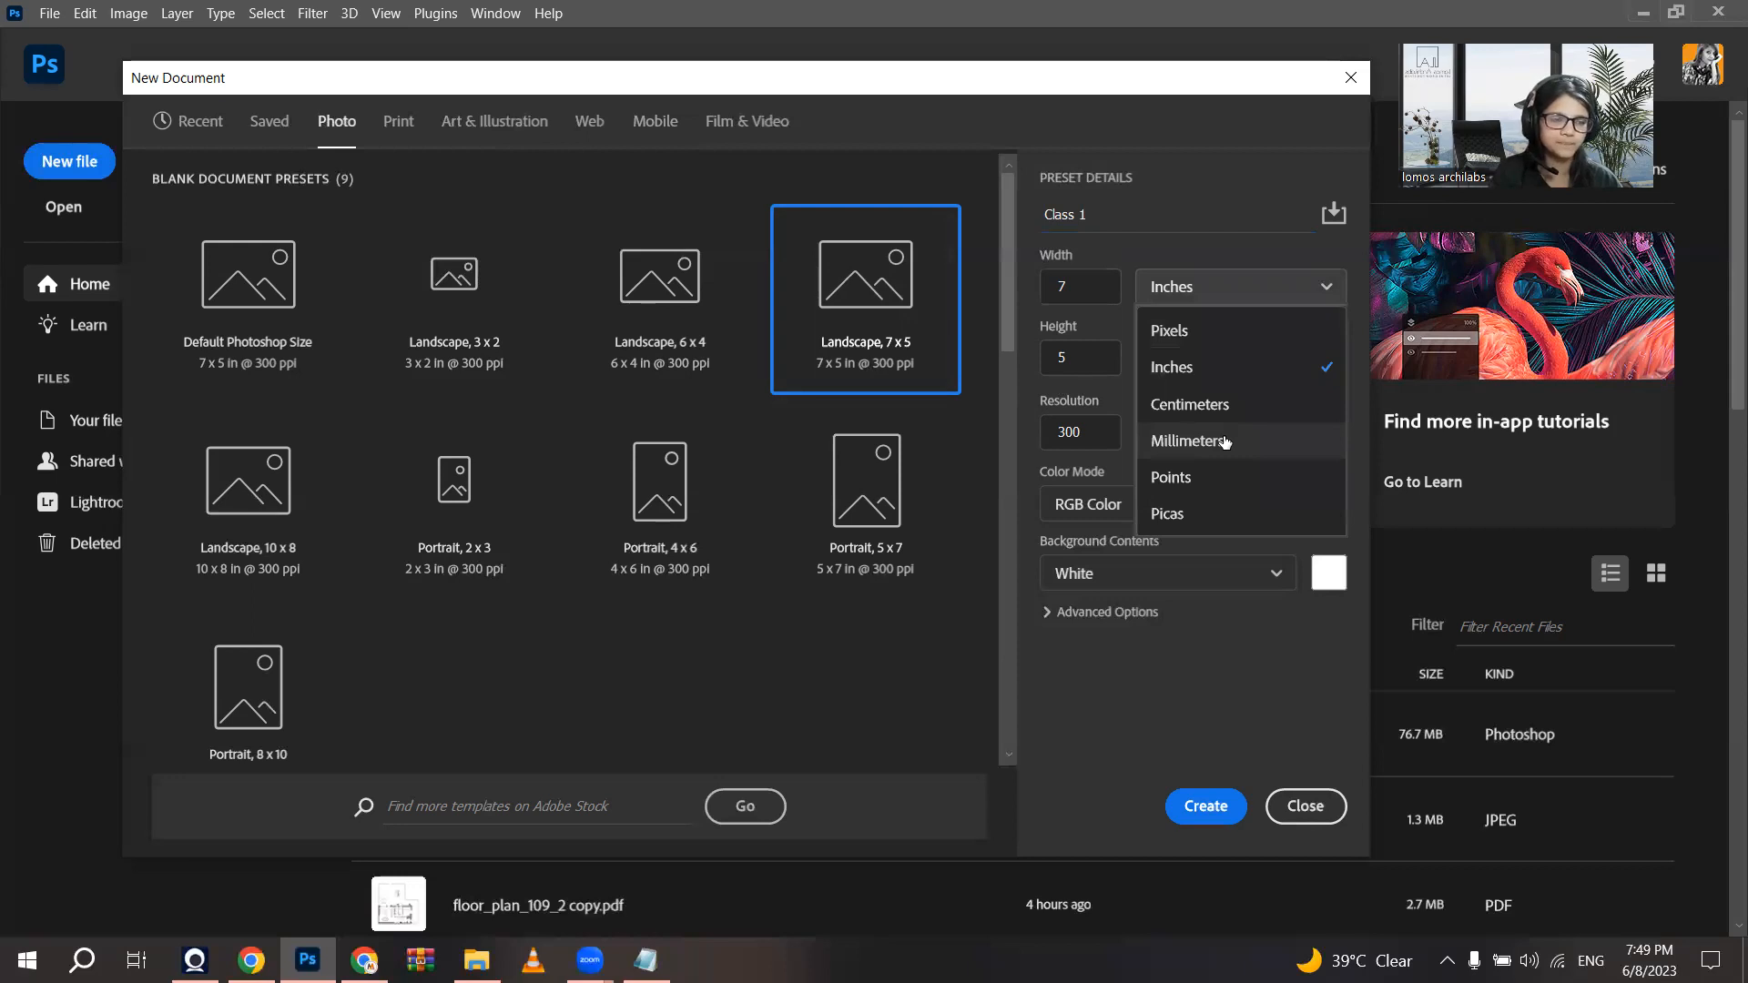
pyautogui.click(1224, 441)
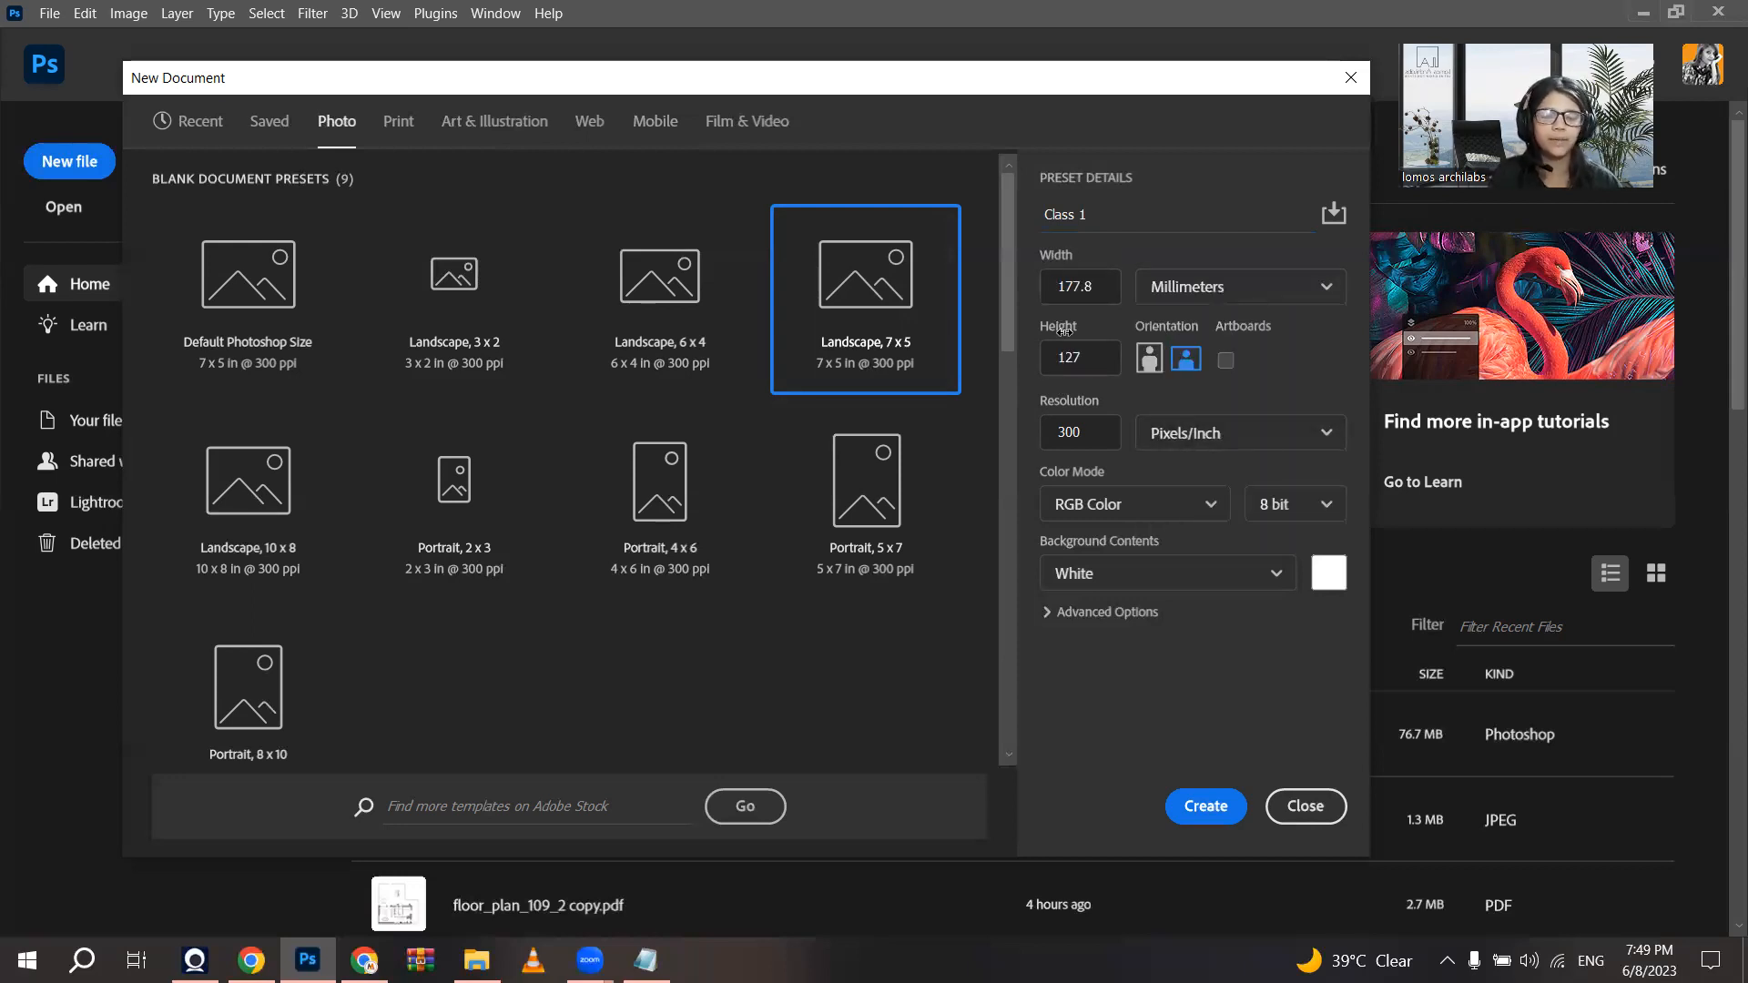
pyautogui.click(1267, 284)
pyautogui.click(1178, 407)
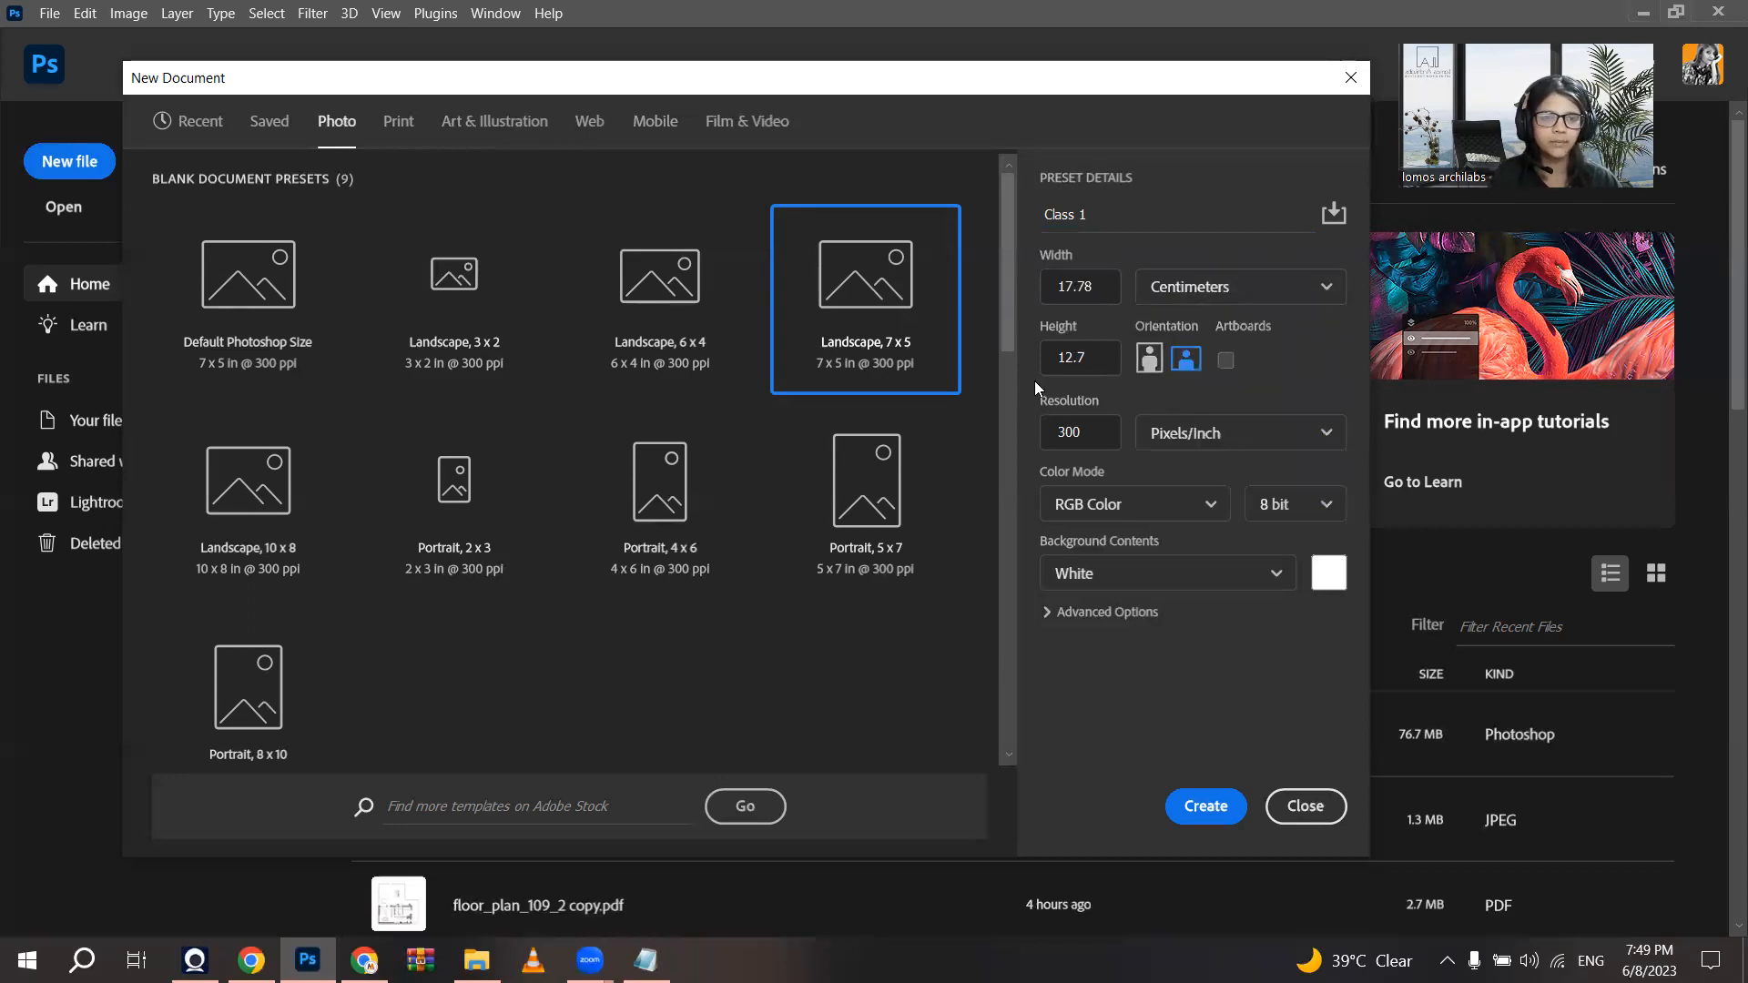
pyautogui.click(1242, 286)
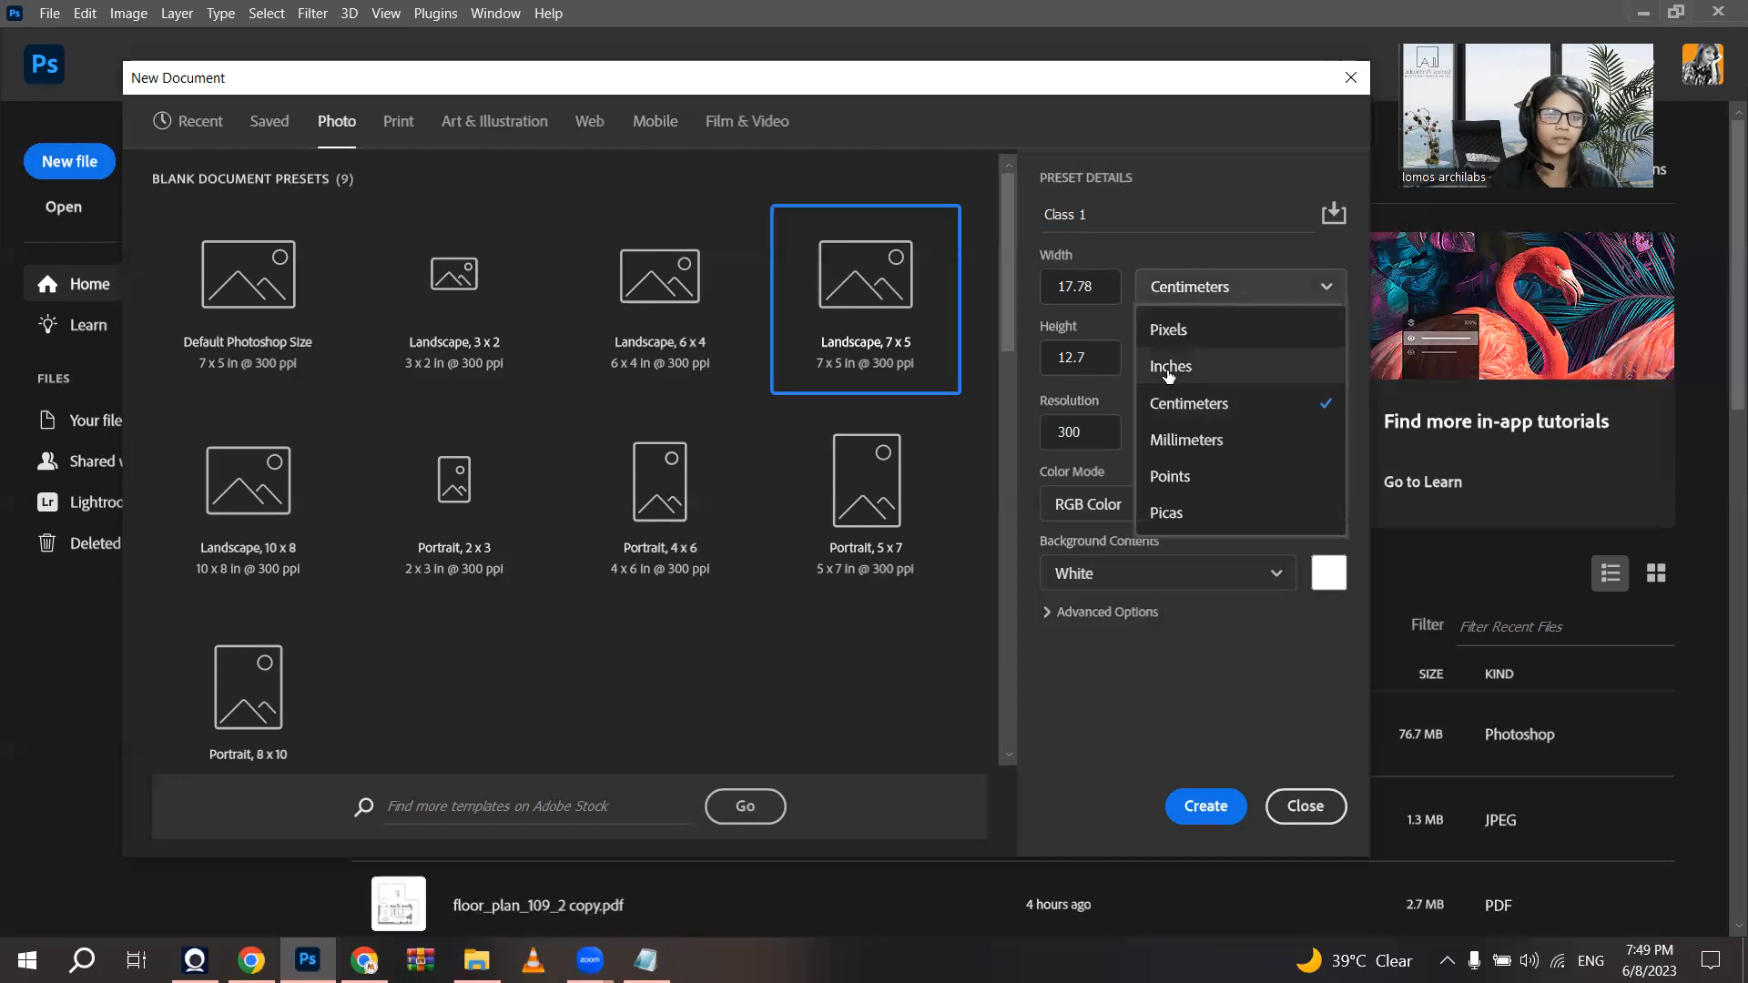
pyautogui.click(1169, 367)
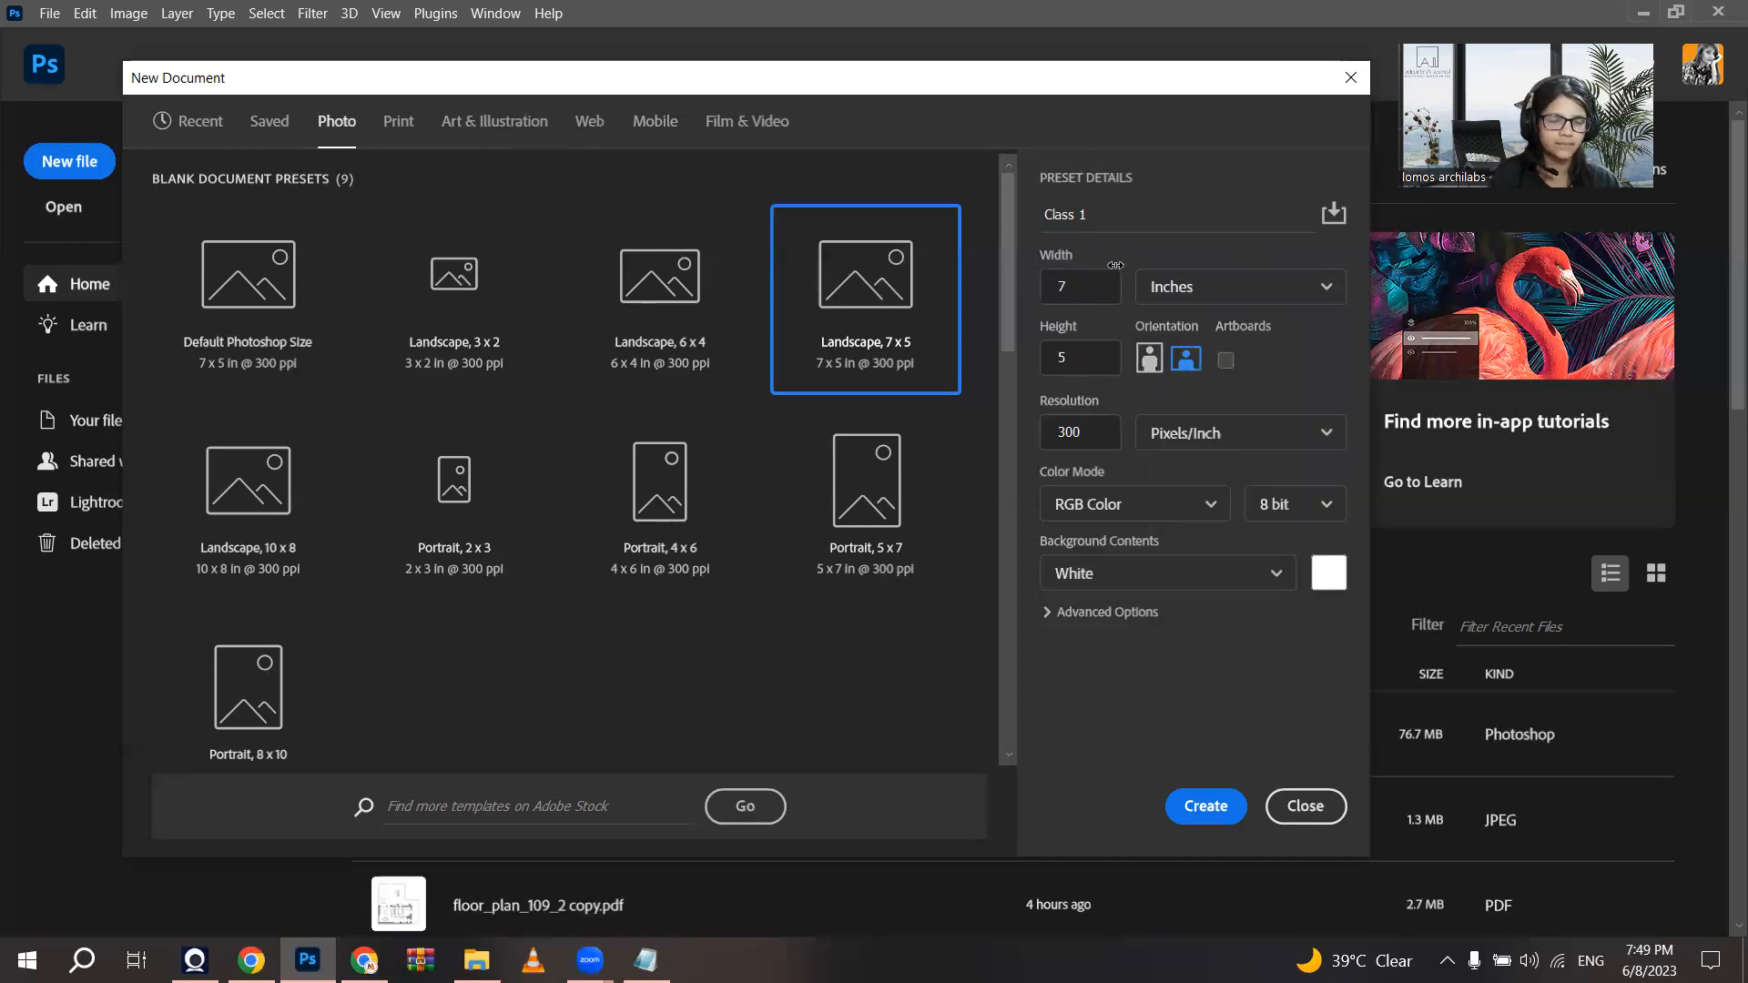
# Step: Compare the portrait and landscape orientations for the document and set it to portrait
pyautogui.click(1147, 369)
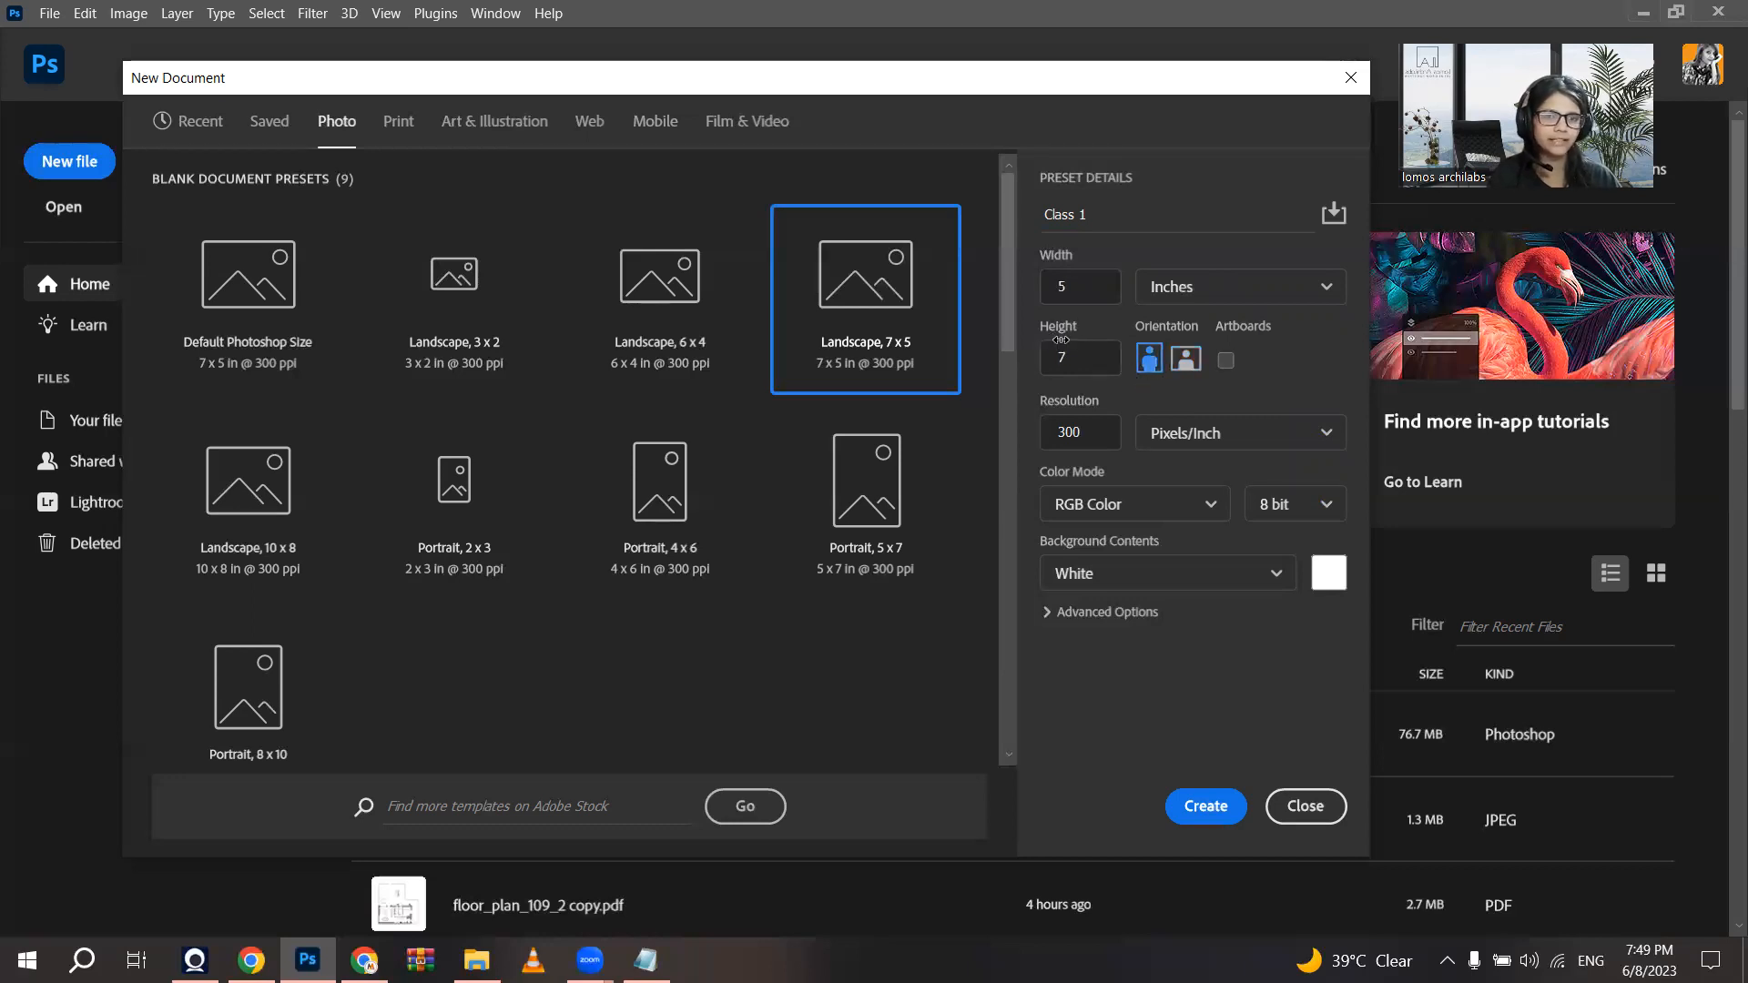
pyautogui.click(1185, 358)
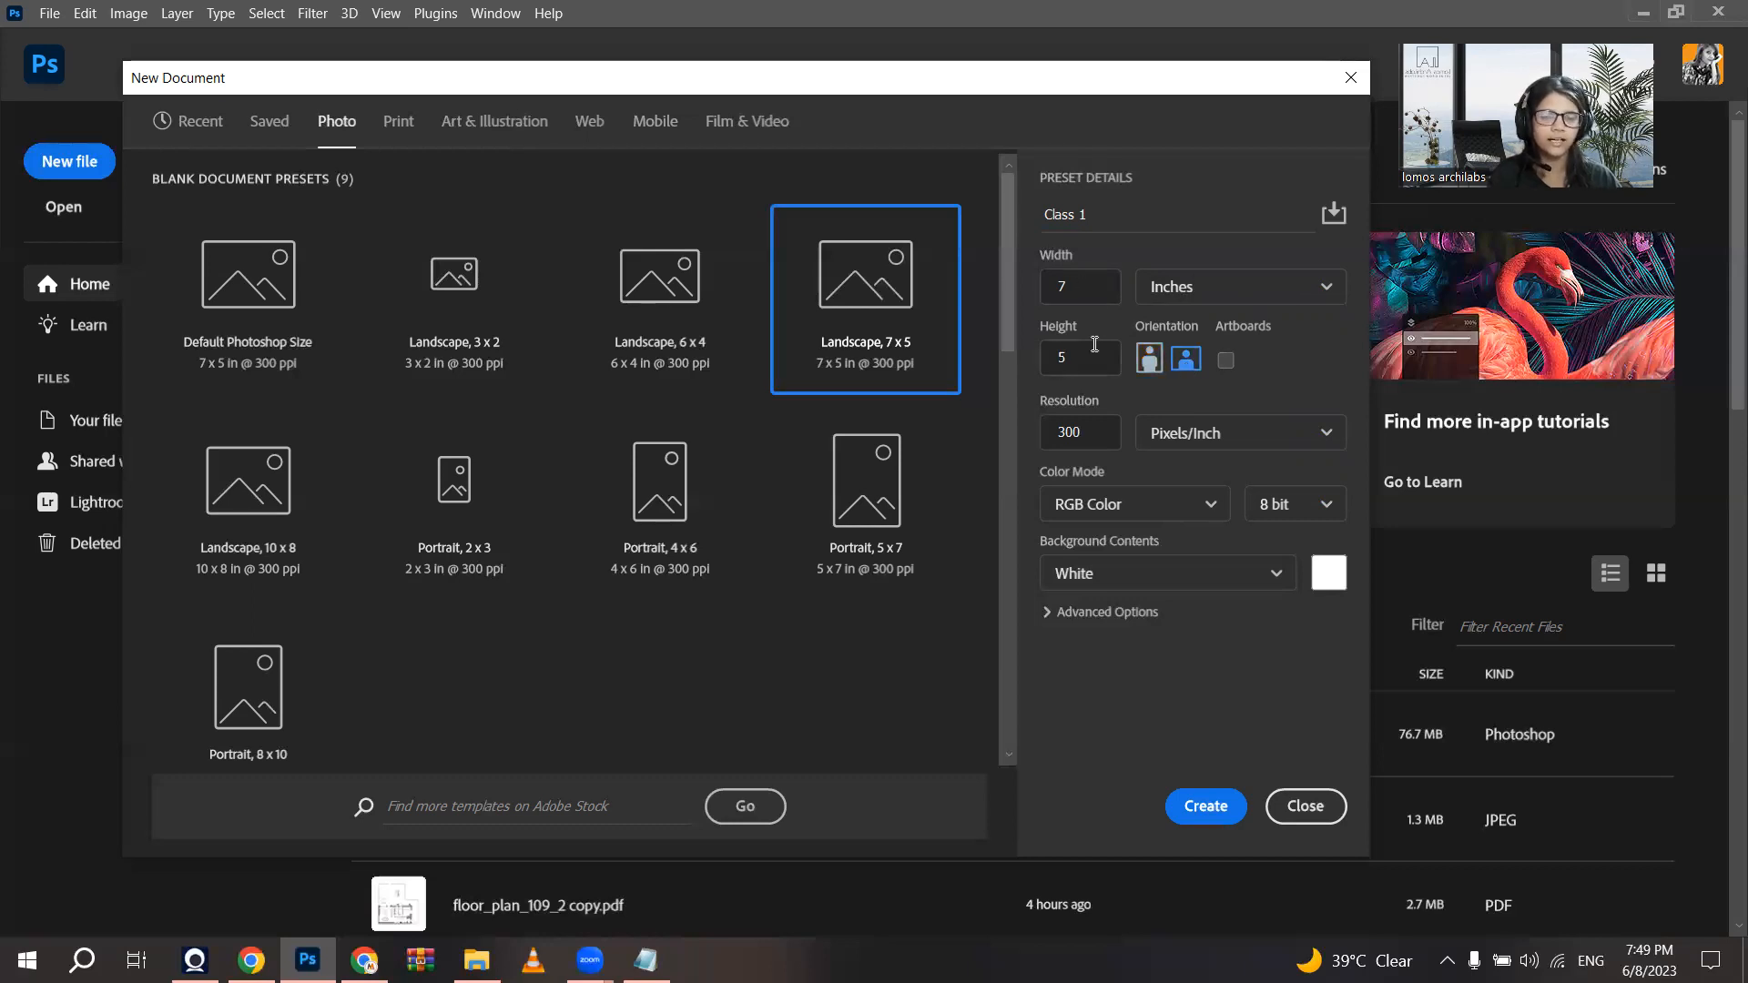
pyautogui.click(1150, 361)
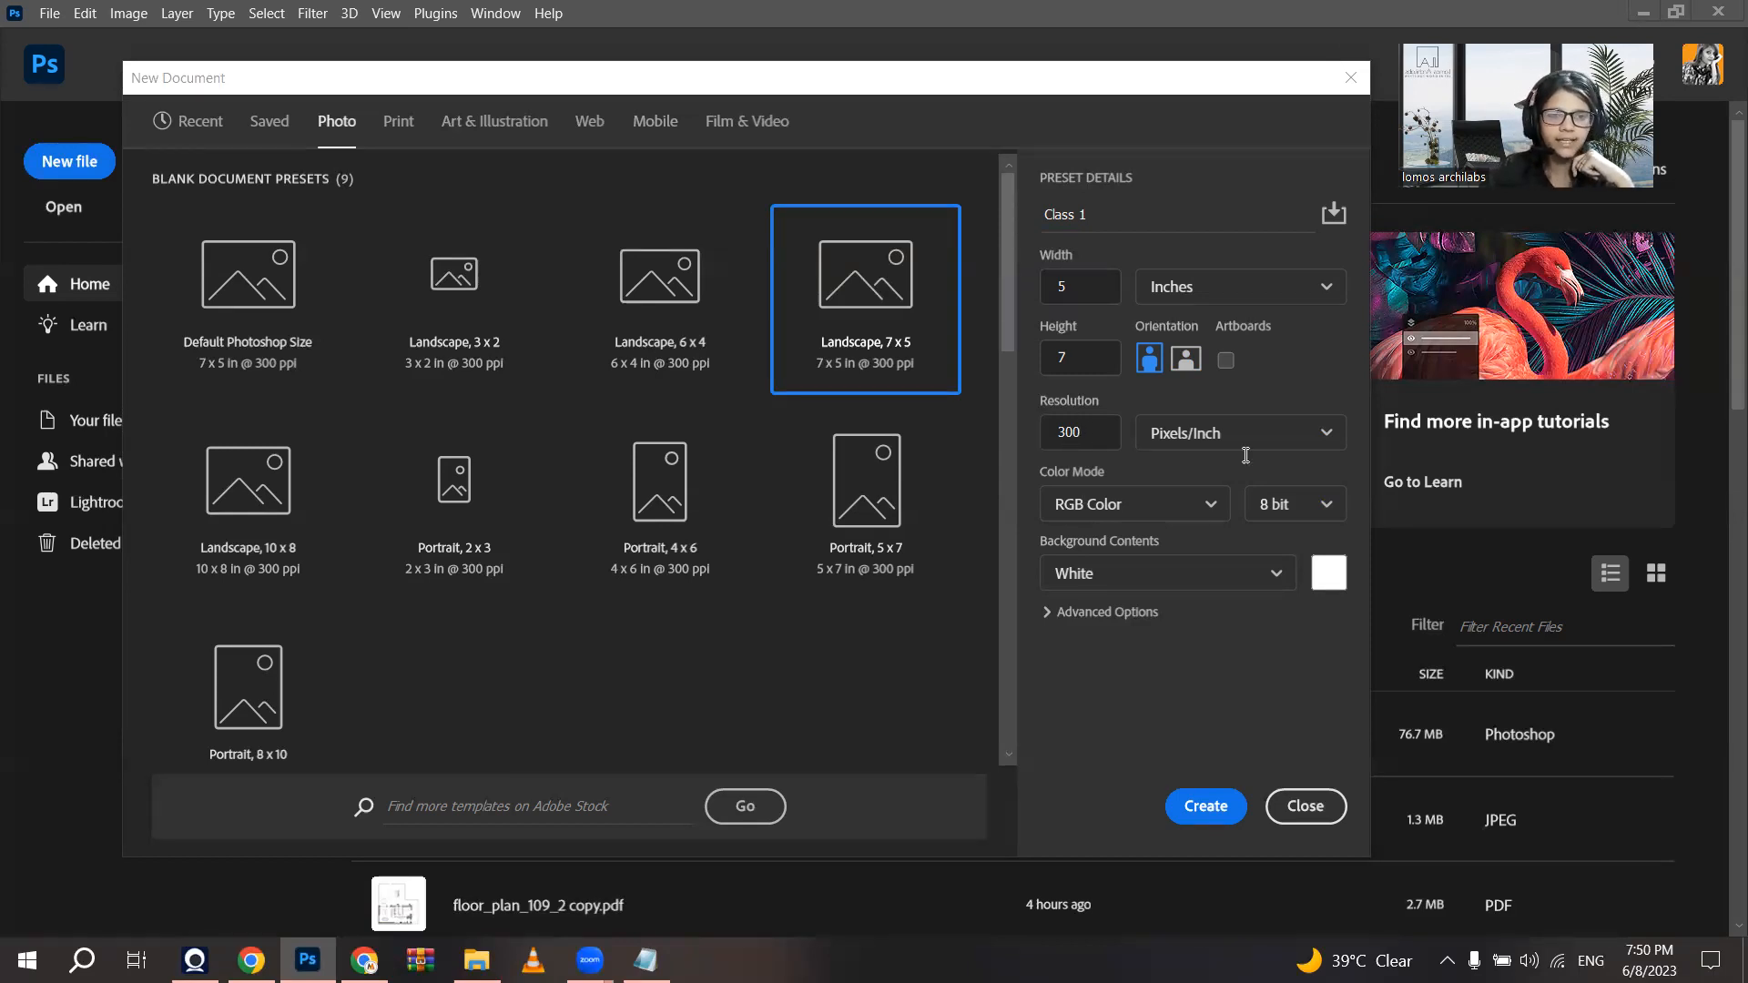
# Step: Keep the resolution unit at Pixels/Inch and try the Grayscale and RGB Color modes for the new document
pyautogui.click(1298, 446)
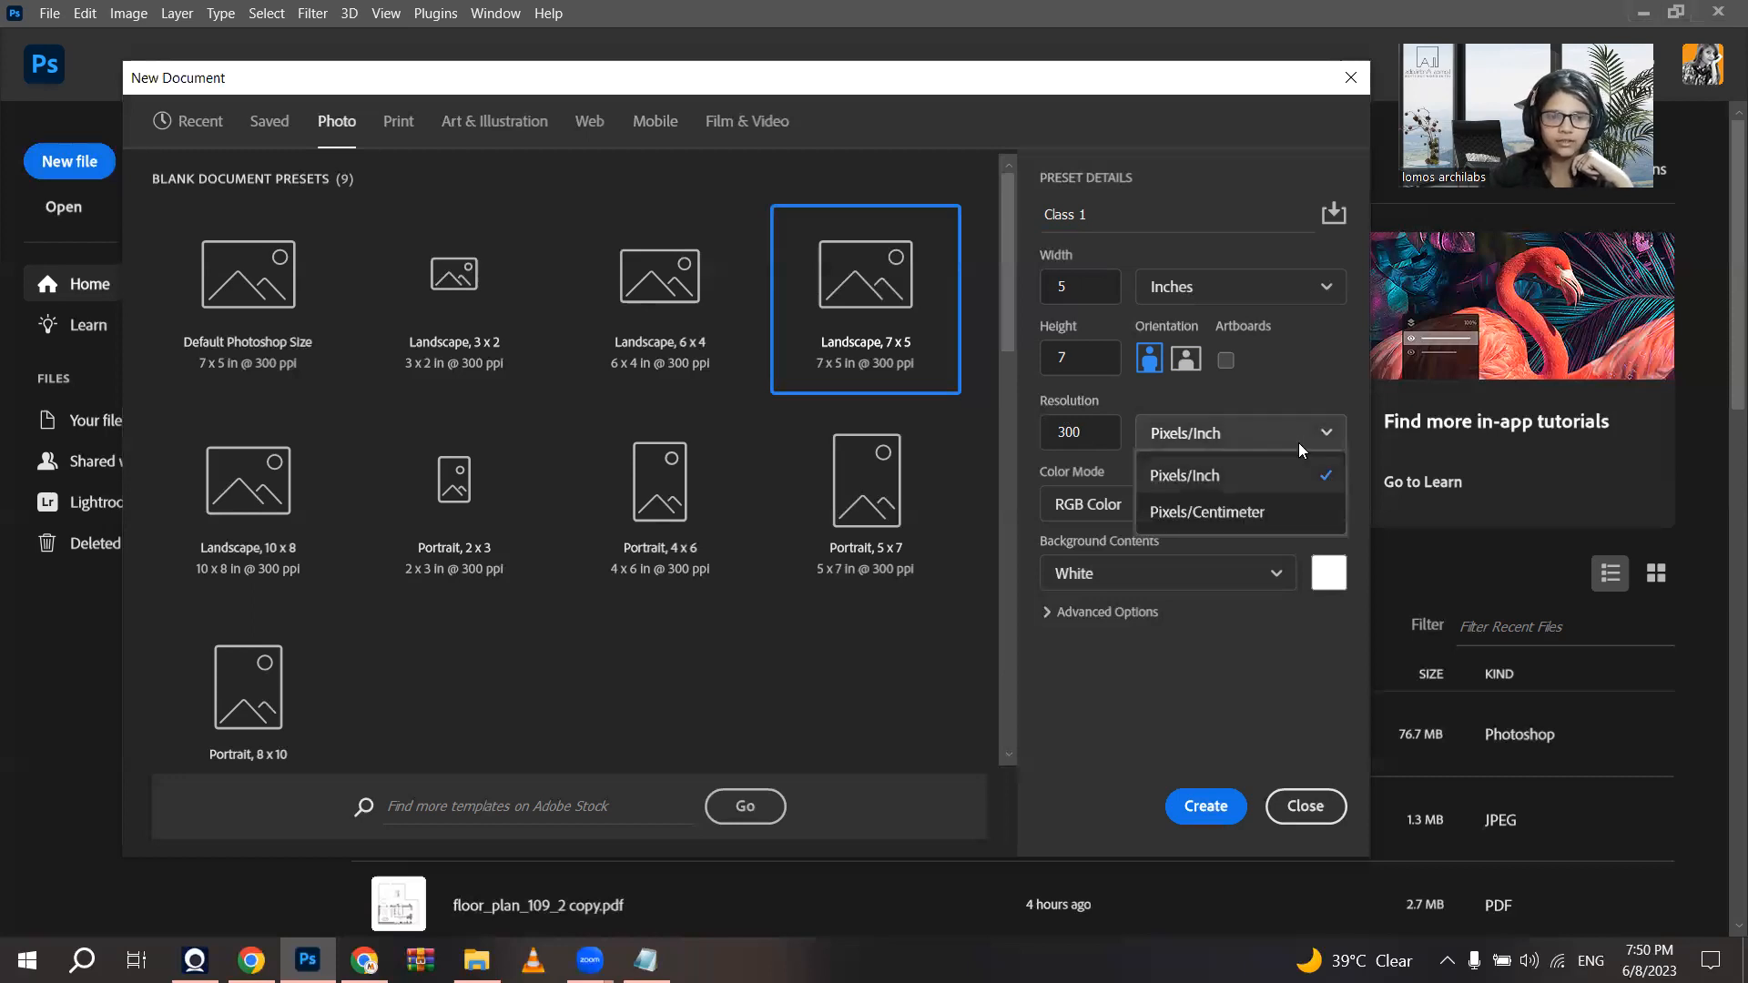
pyautogui.click(1154, 469)
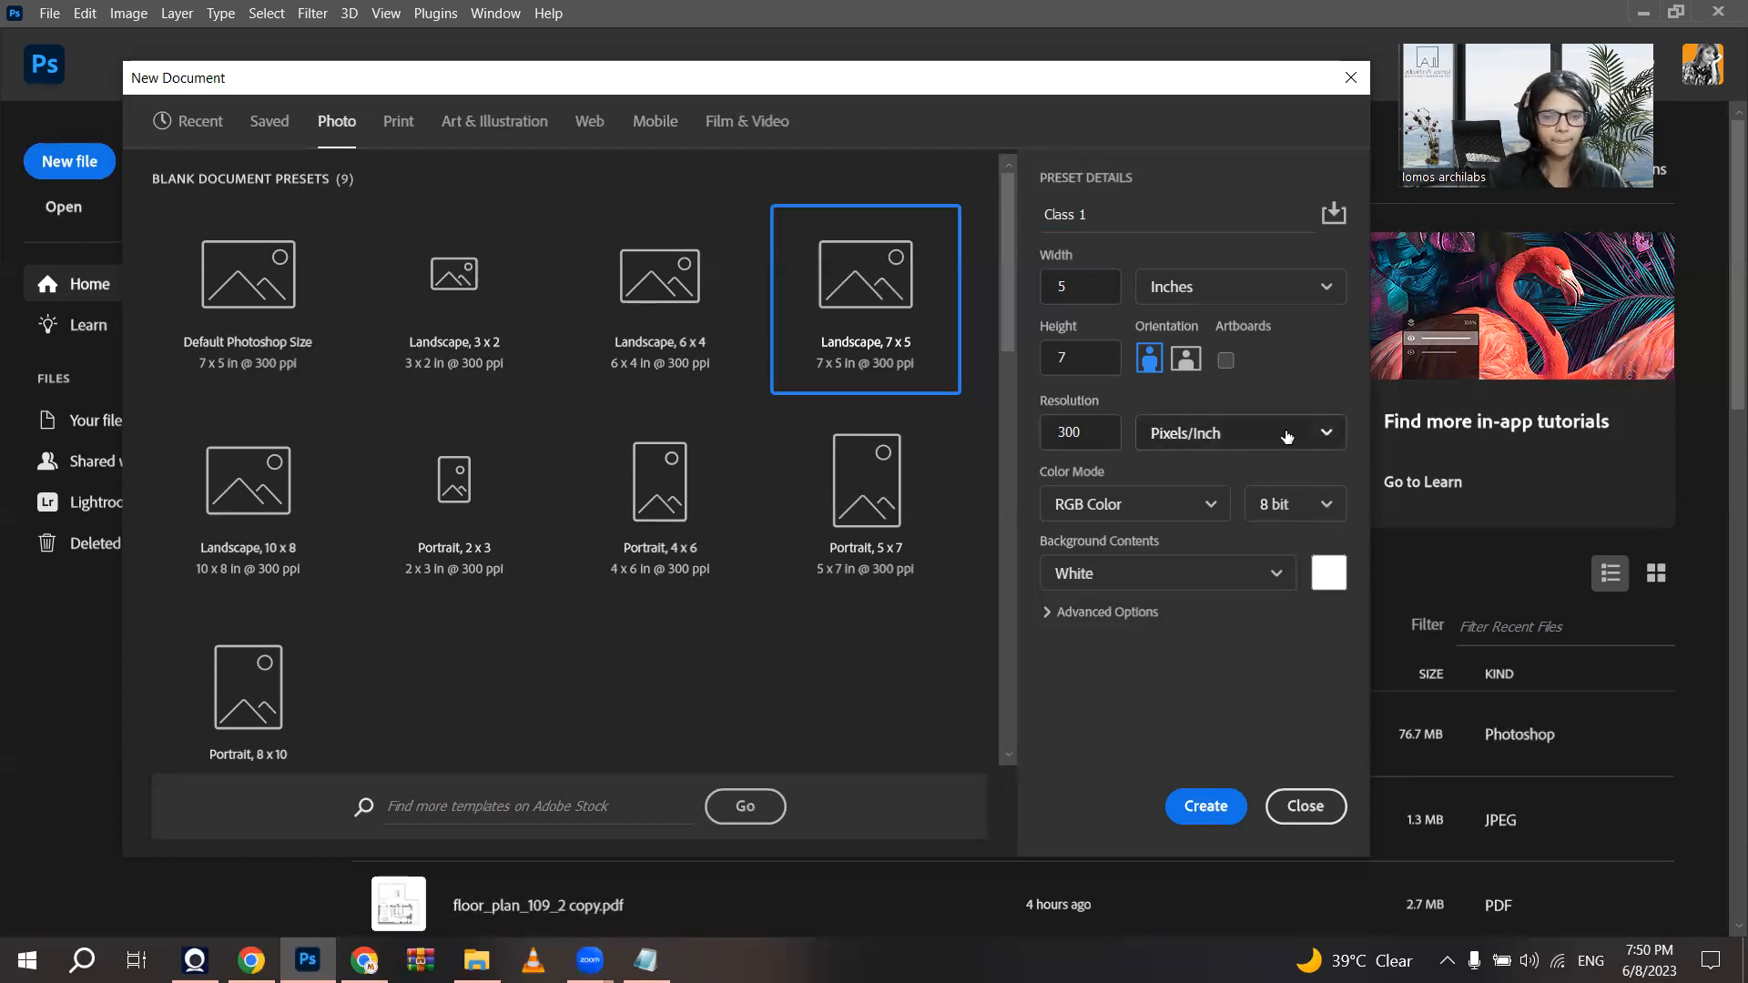
pyautogui.click(1137, 503)
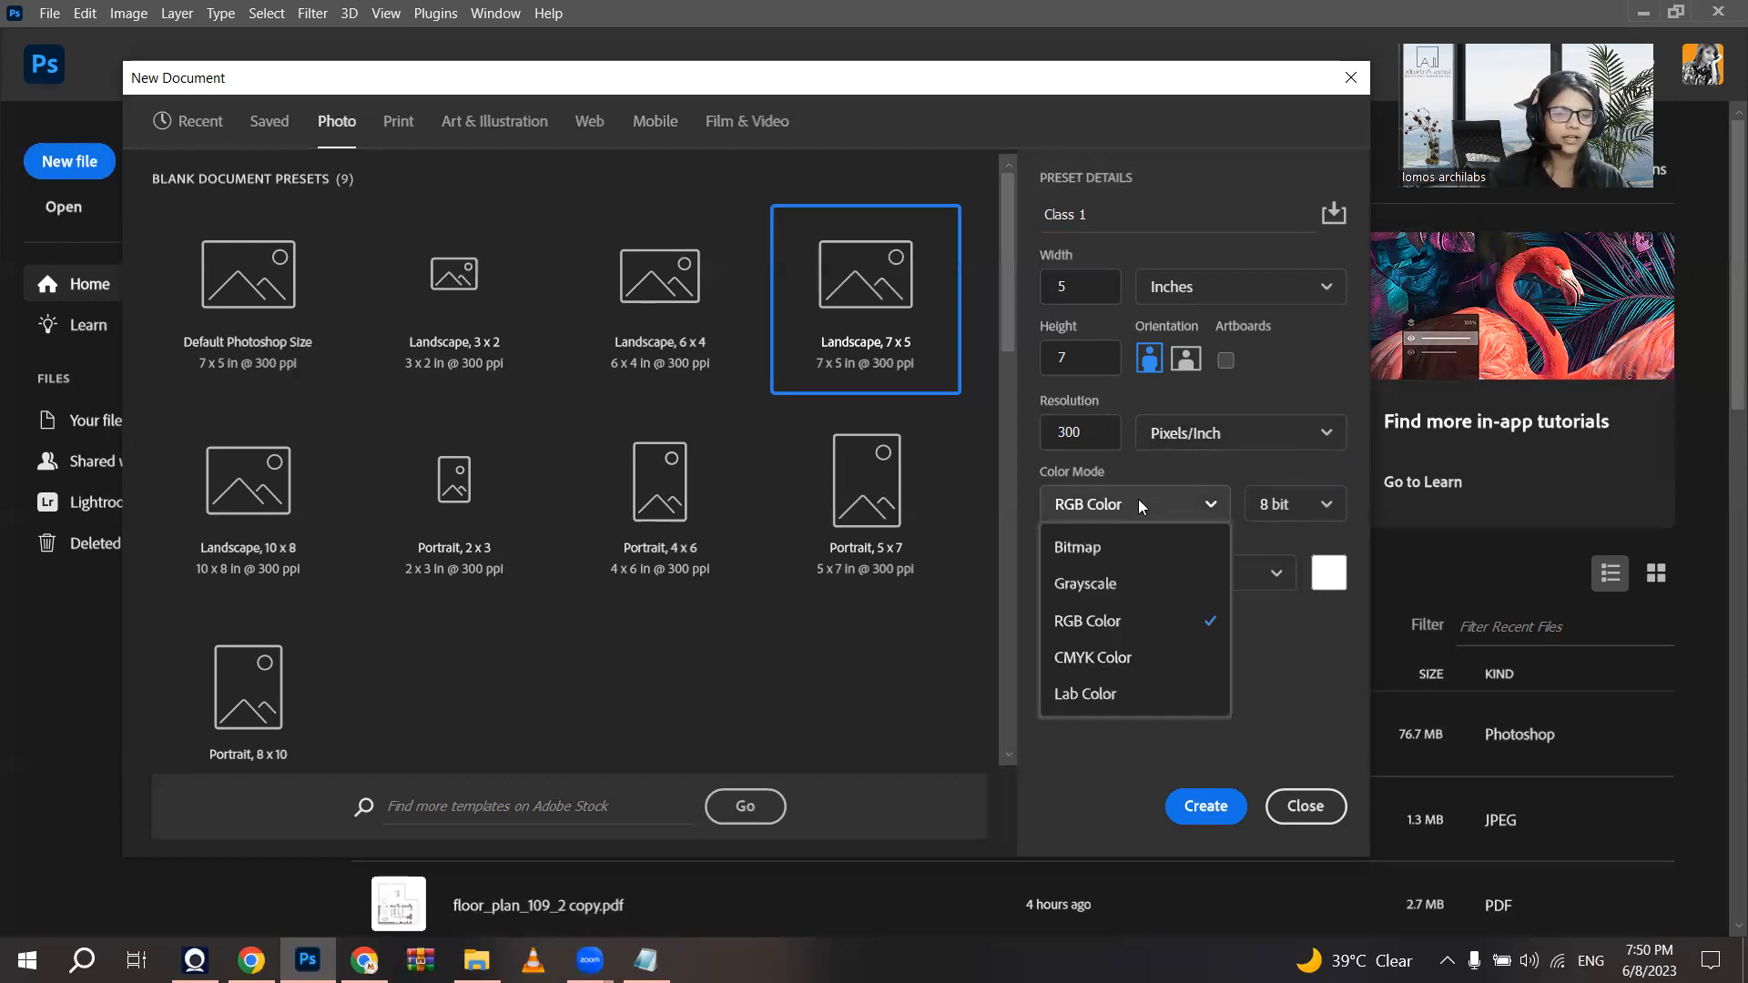
pyautogui.click(1120, 584)
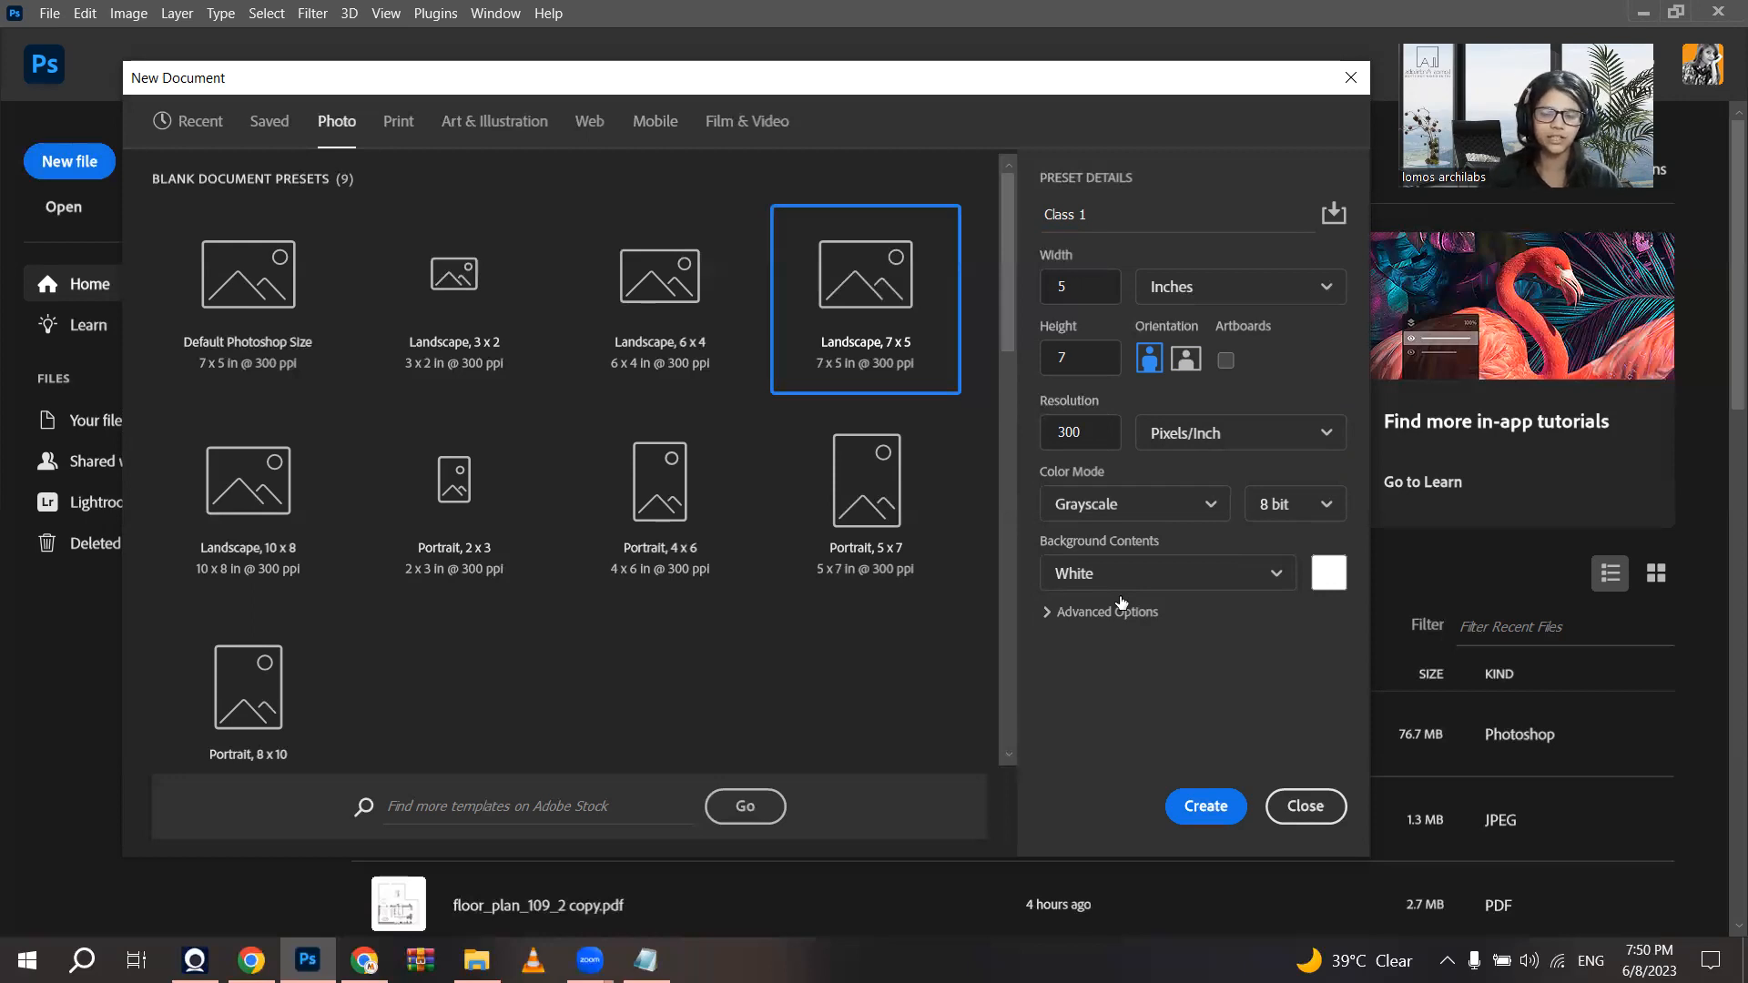
pyautogui.click(1127, 506)
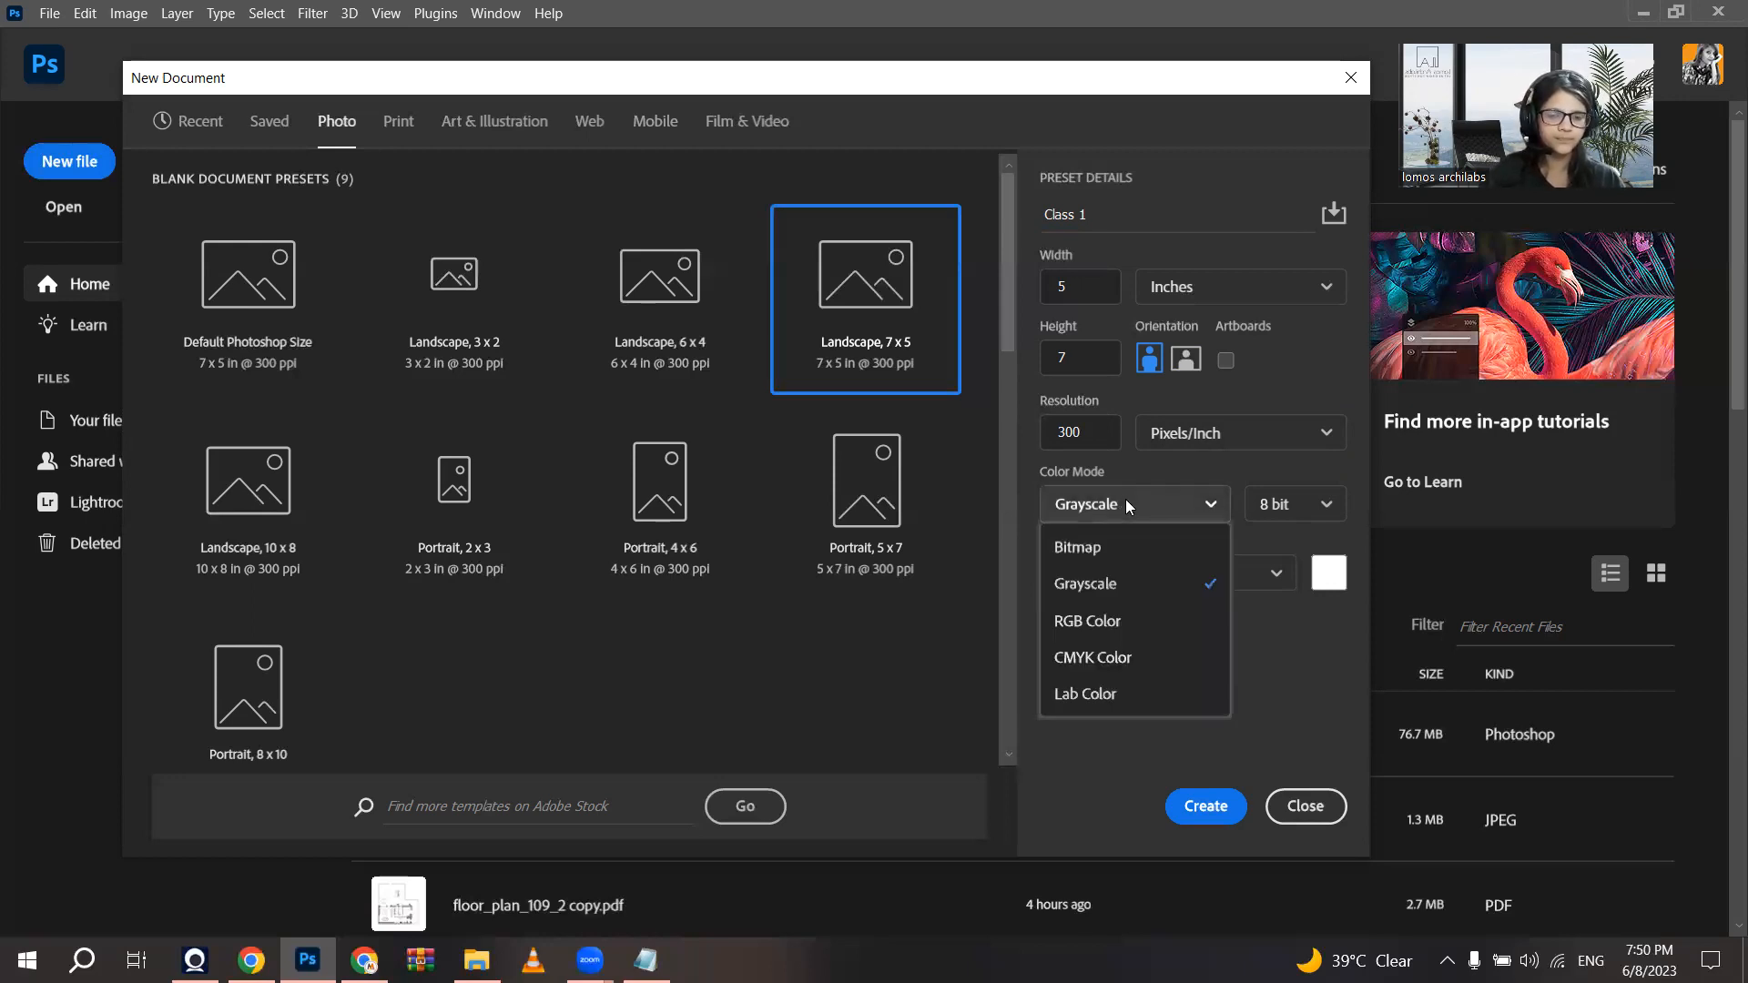
pyautogui.click(1134, 632)
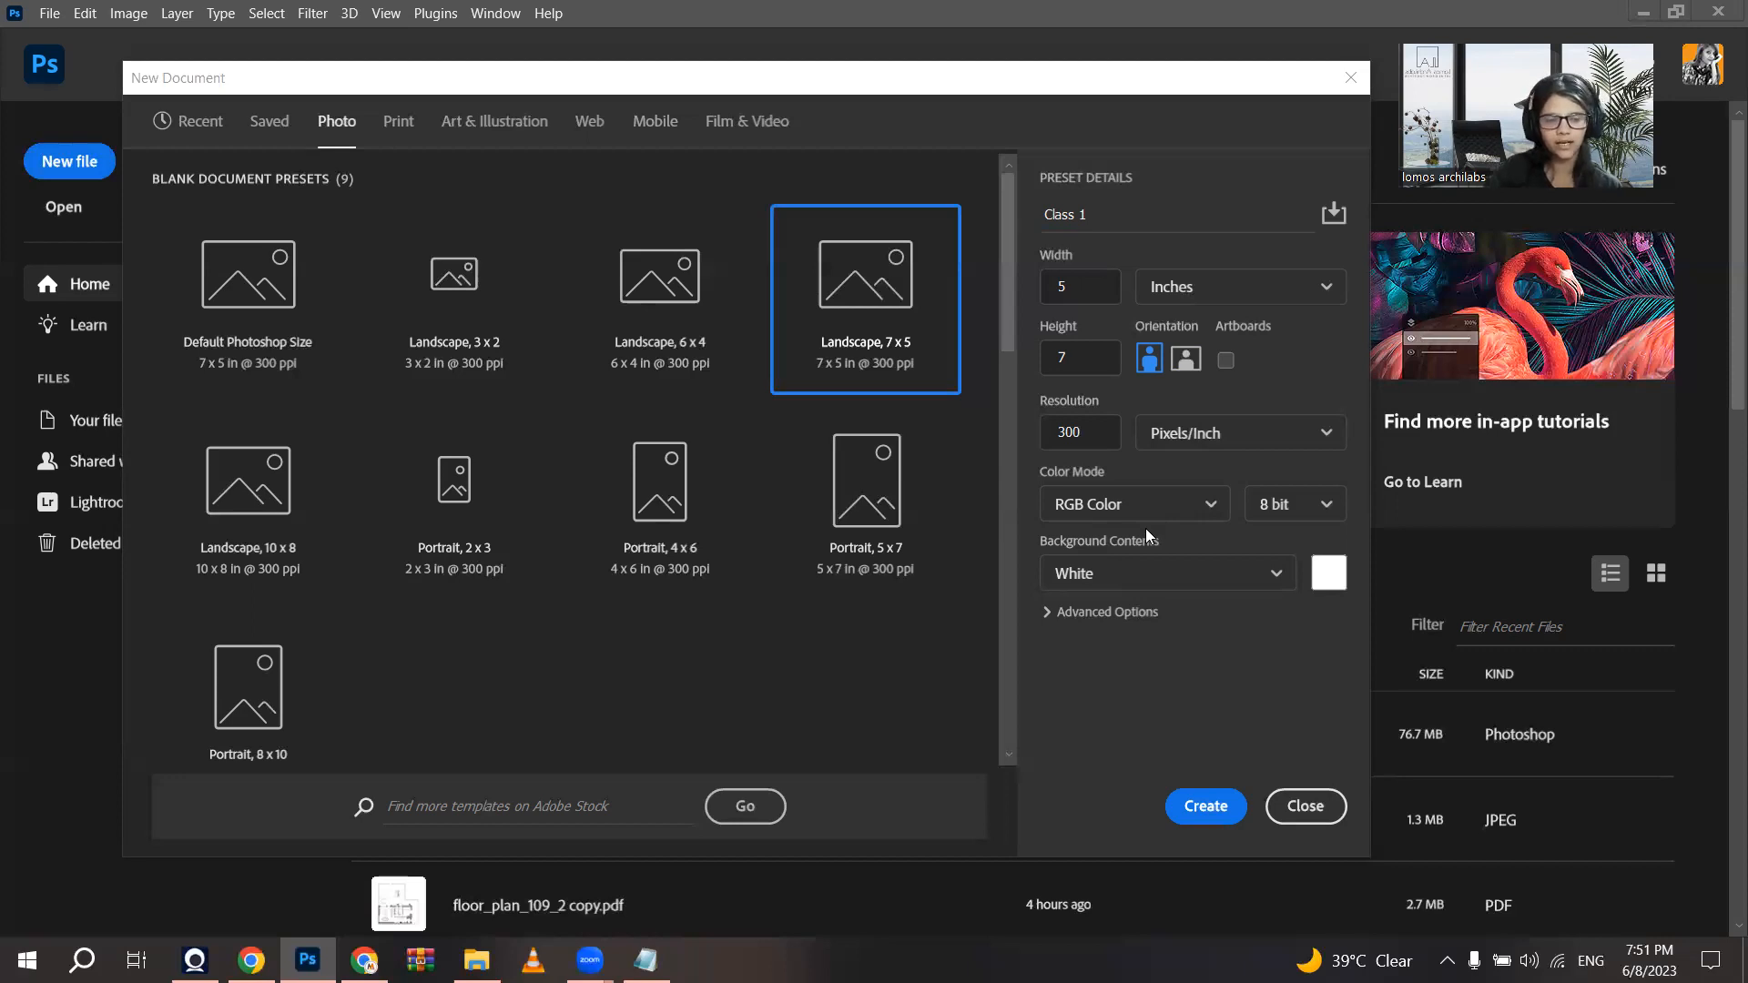
# Step: Set the new document's color mode to CMYK Color with 8 bit depth
pyautogui.click(1120, 511)
pyautogui.click(1112, 670)
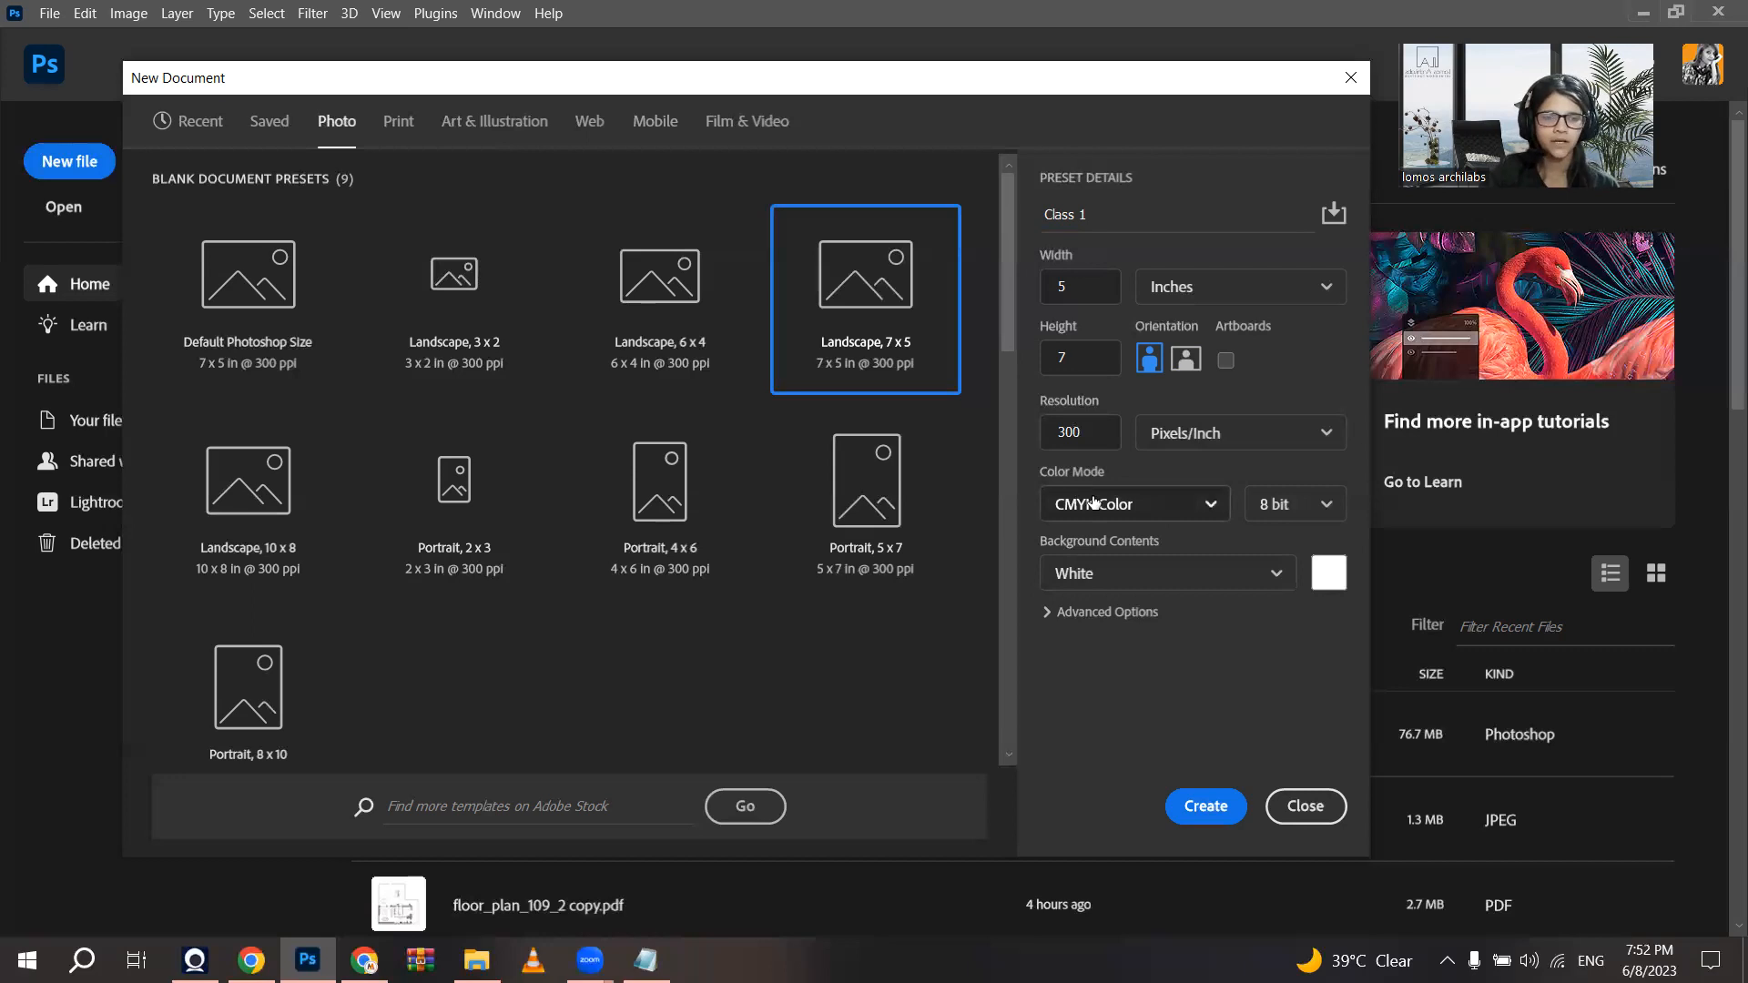
pyautogui.click(1294, 508)
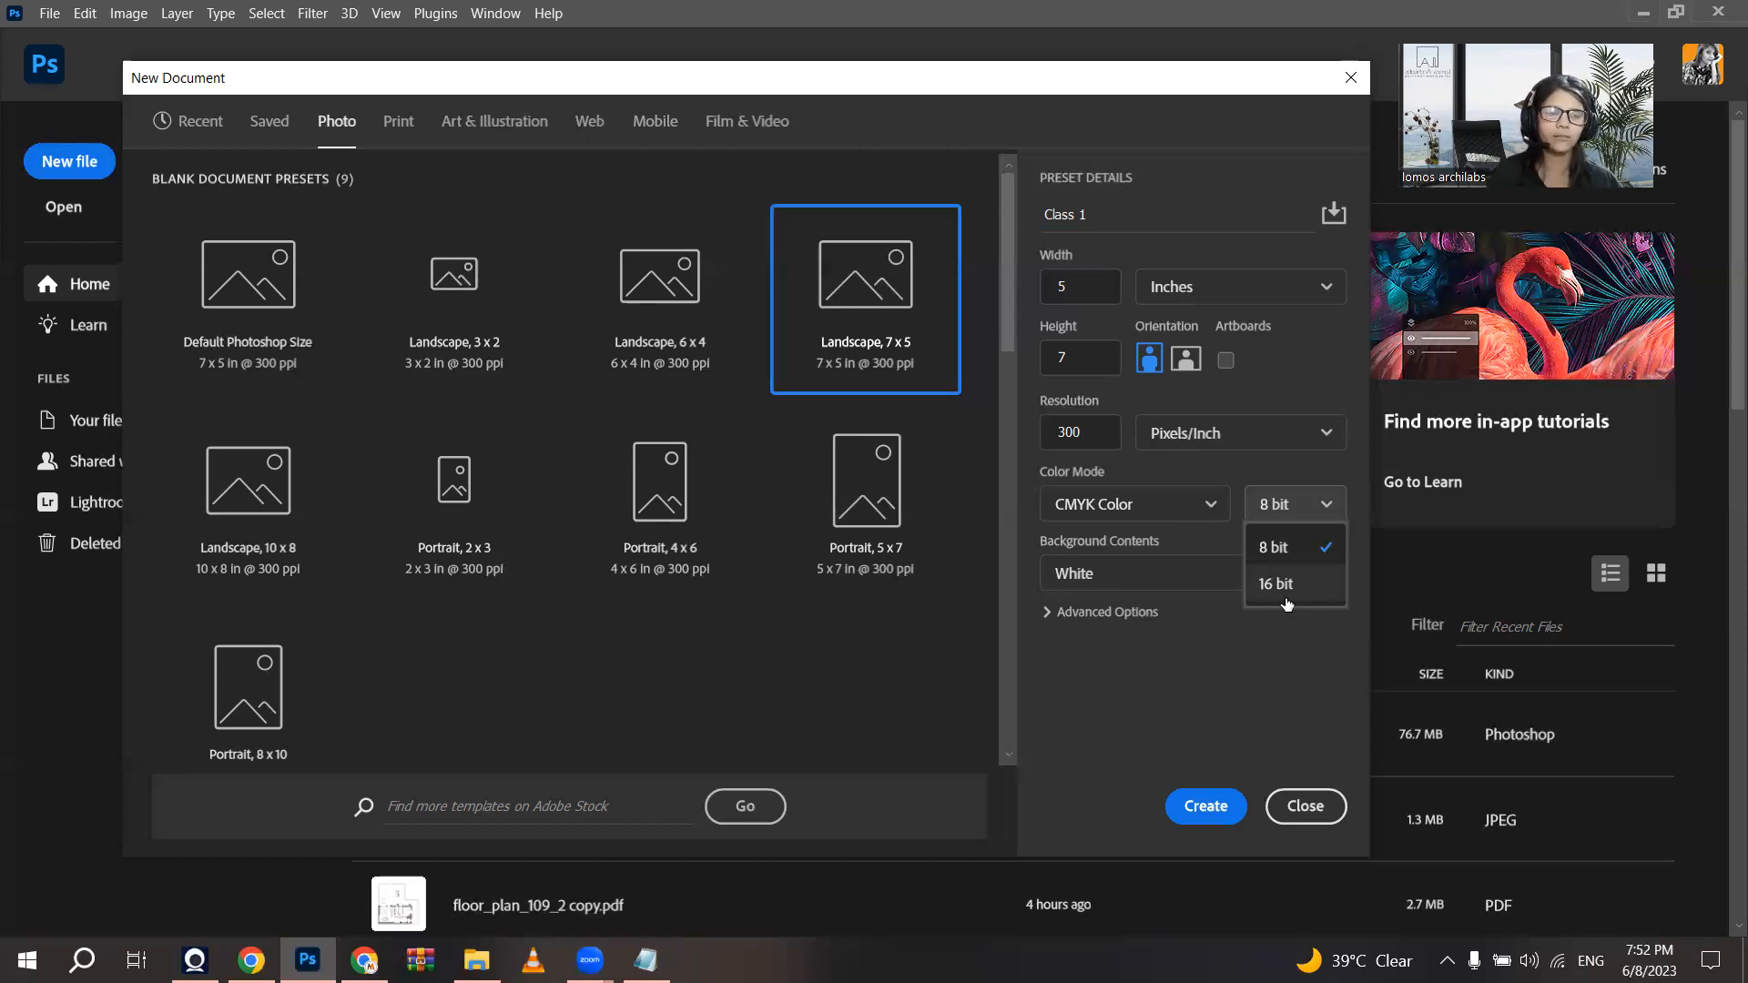
pyautogui.click(1271, 552)
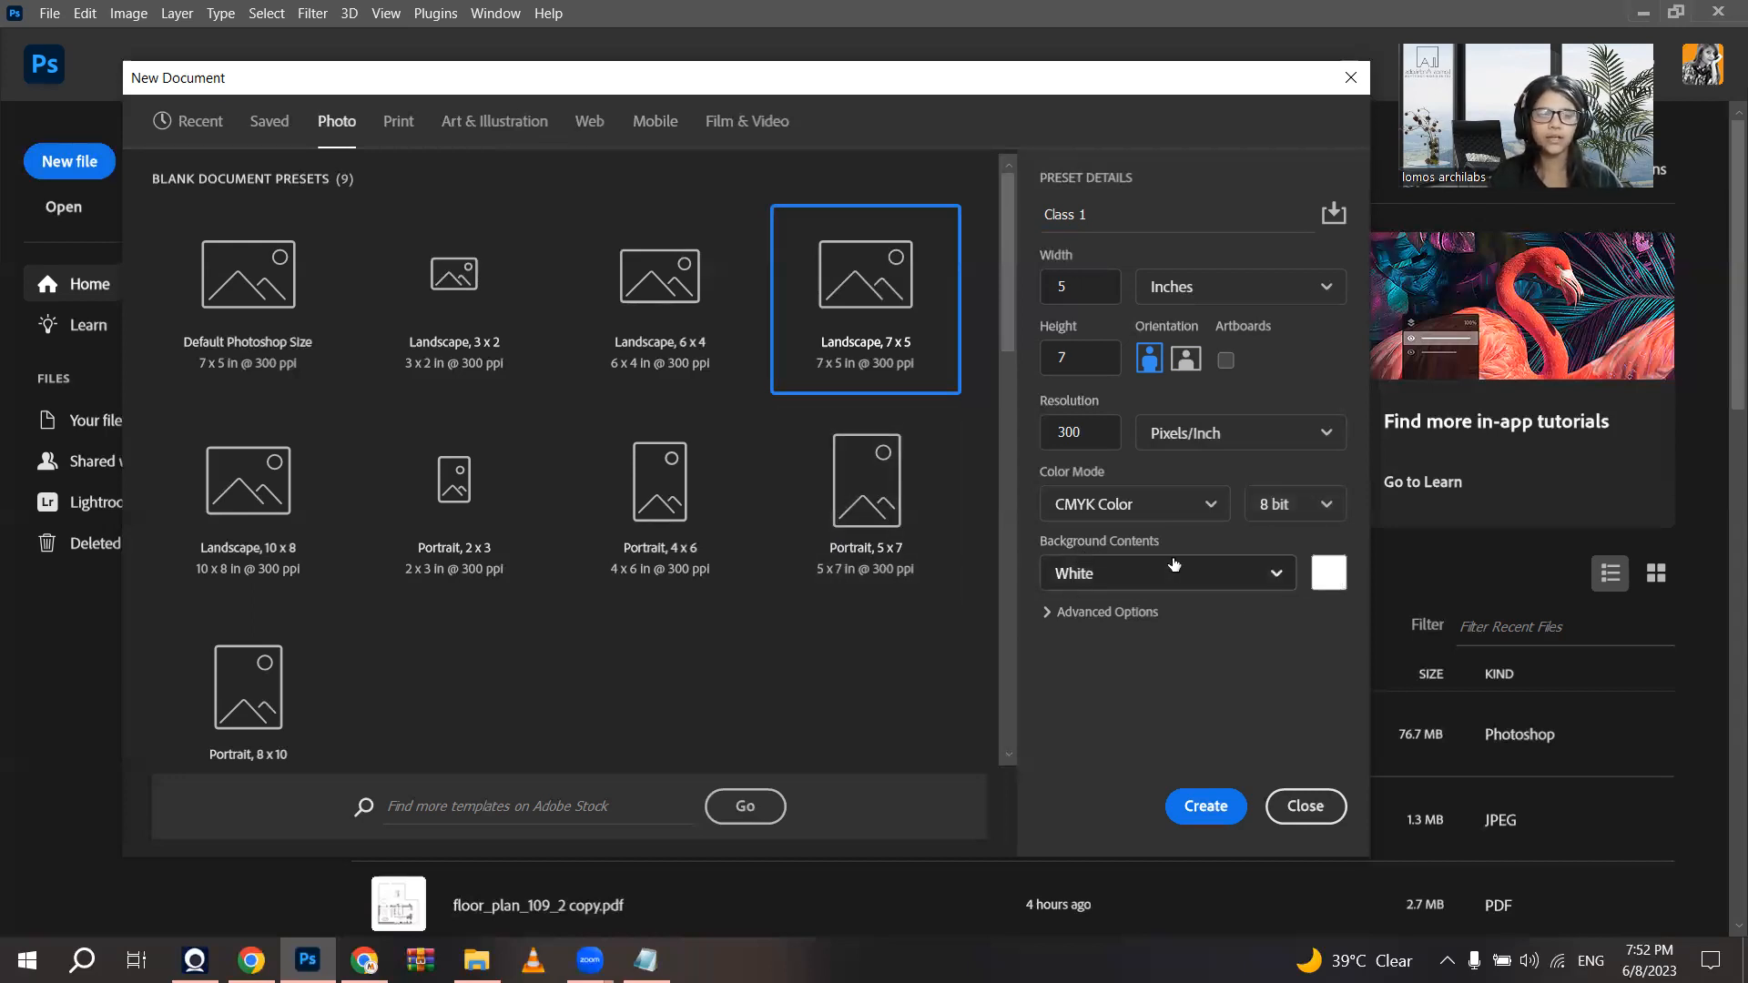
# Step: Try a custom light blue background color, 8ea9ff, and return the background contents to White
pyautogui.click(1207, 579)
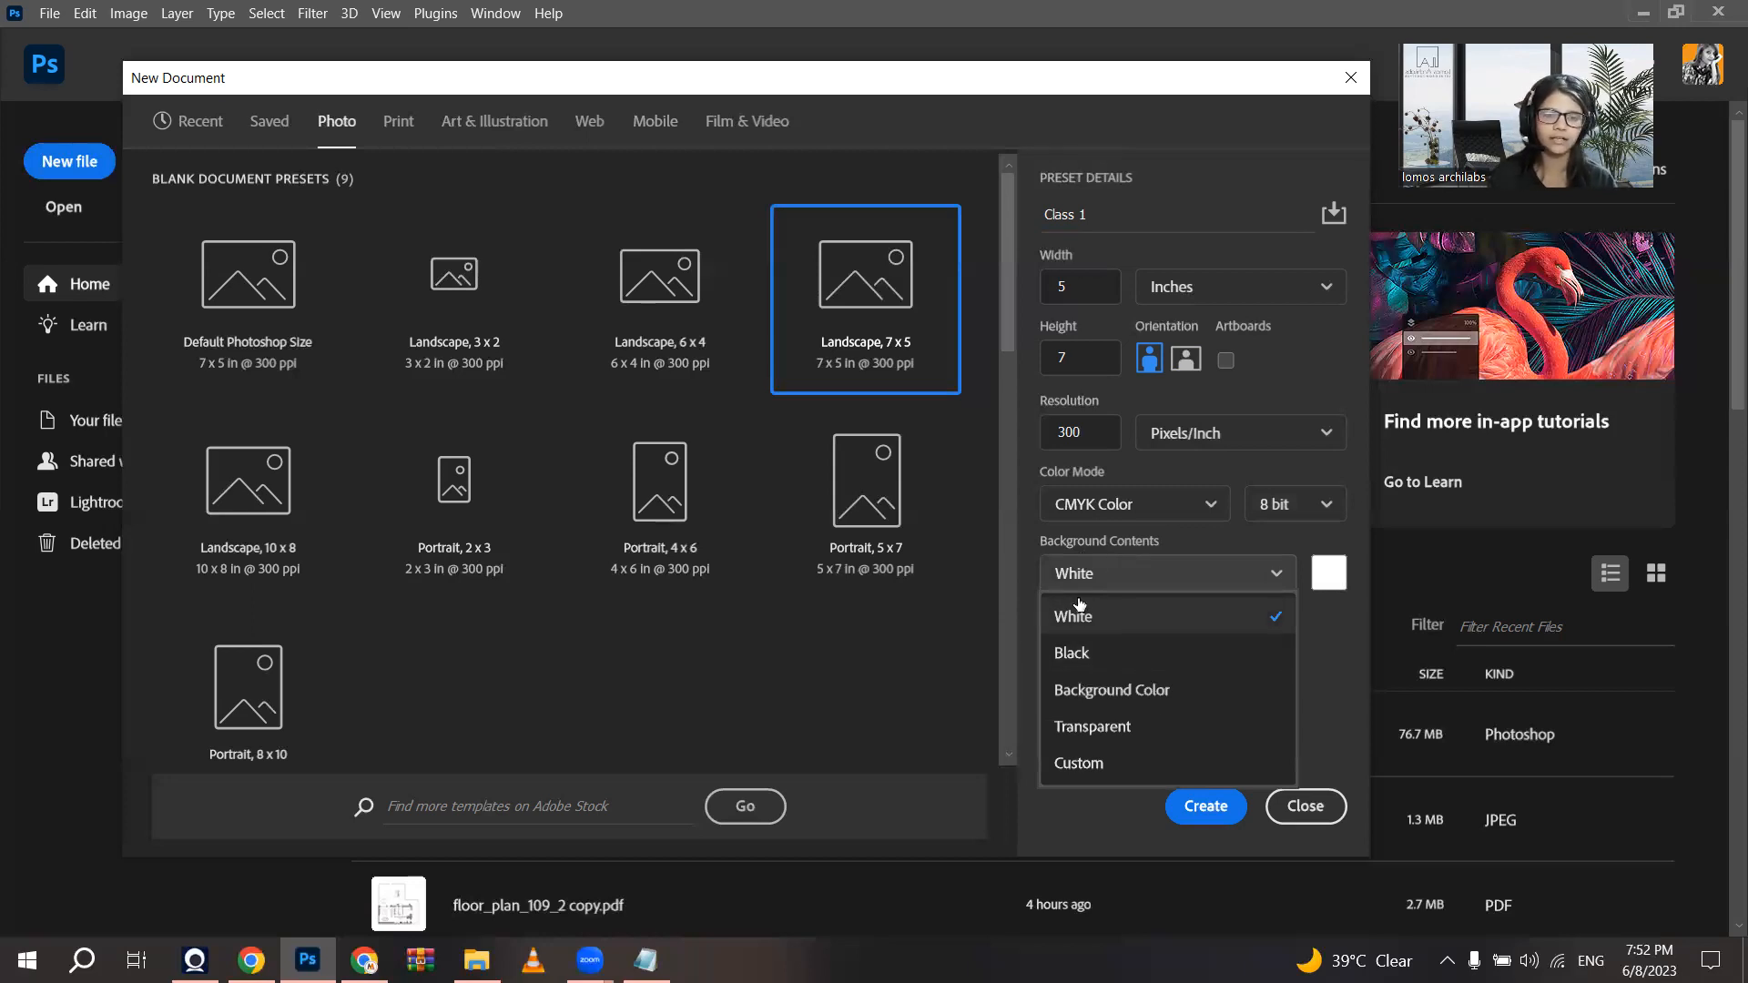
pyautogui.click(1089, 759)
pyautogui.moveTo(1108, 334); pyautogui.dragTo(645, 320)
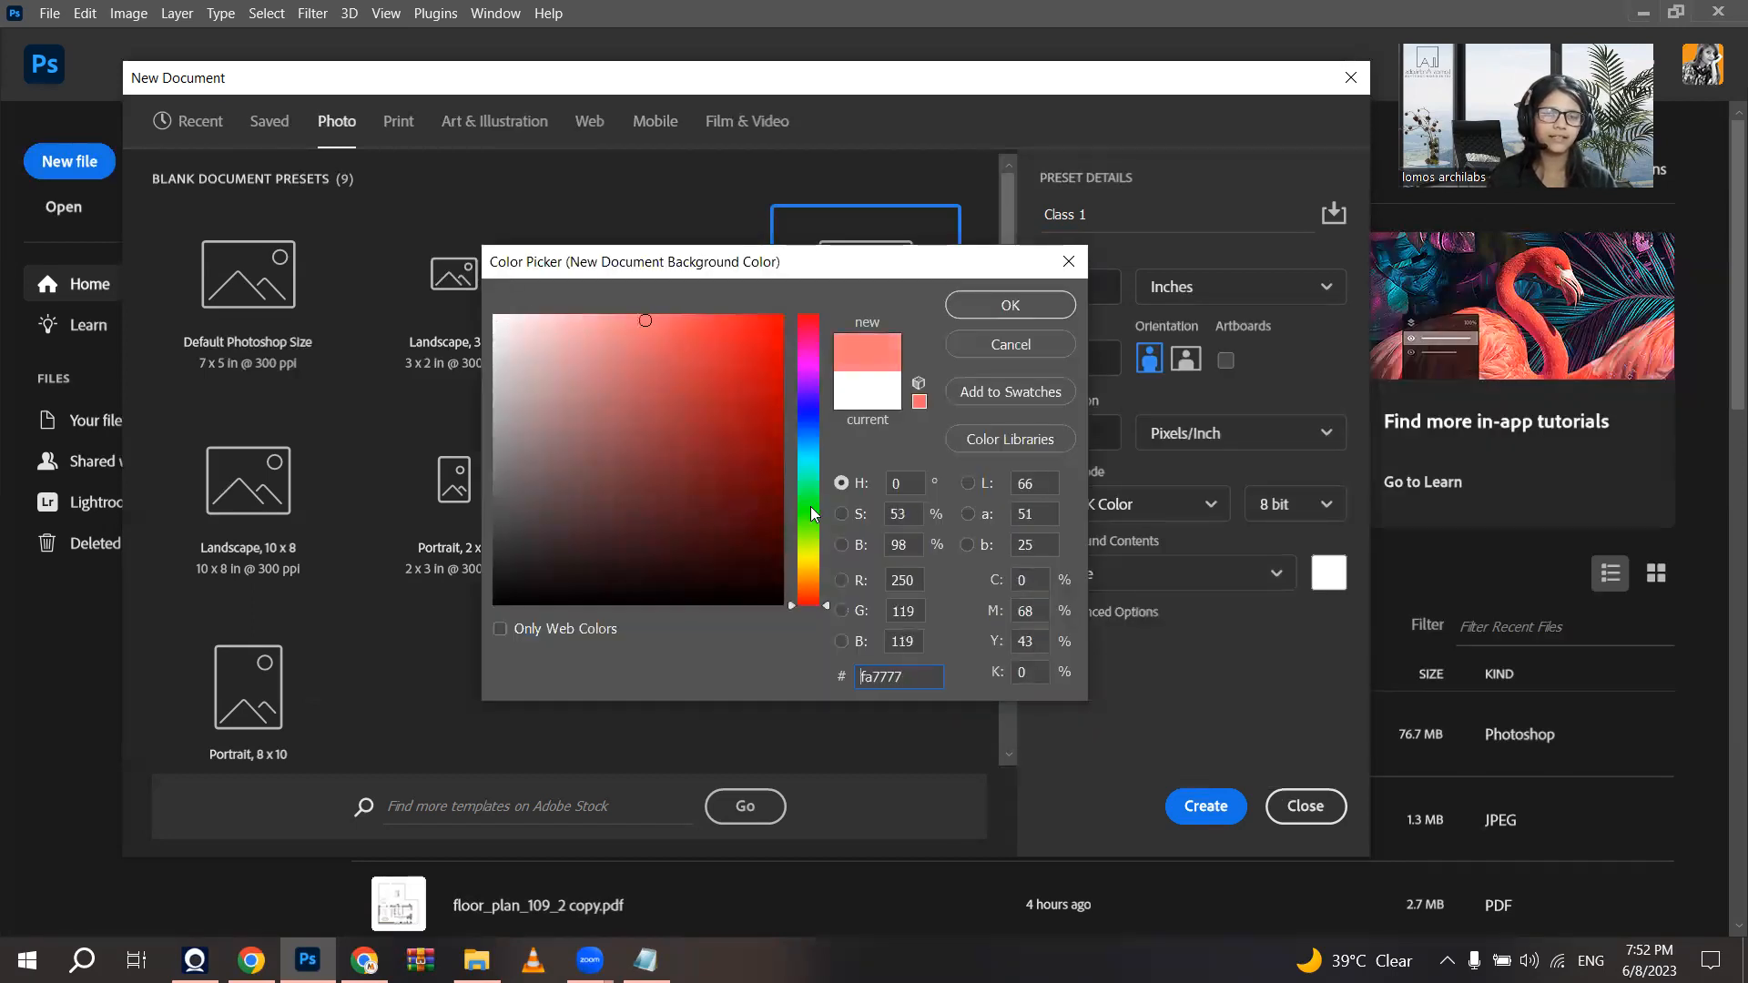
pyautogui.moveTo(810, 551)
pyautogui.mouseDown()
pyautogui.moveTo(795, 425)
pyautogui.moveTo(699, 417)
pyautogui.moveTo(716, 415)
pyautogui.moveTo(577, 299)
pyautogui.moveTo(620, 276)
pyautogui.mouseUp()
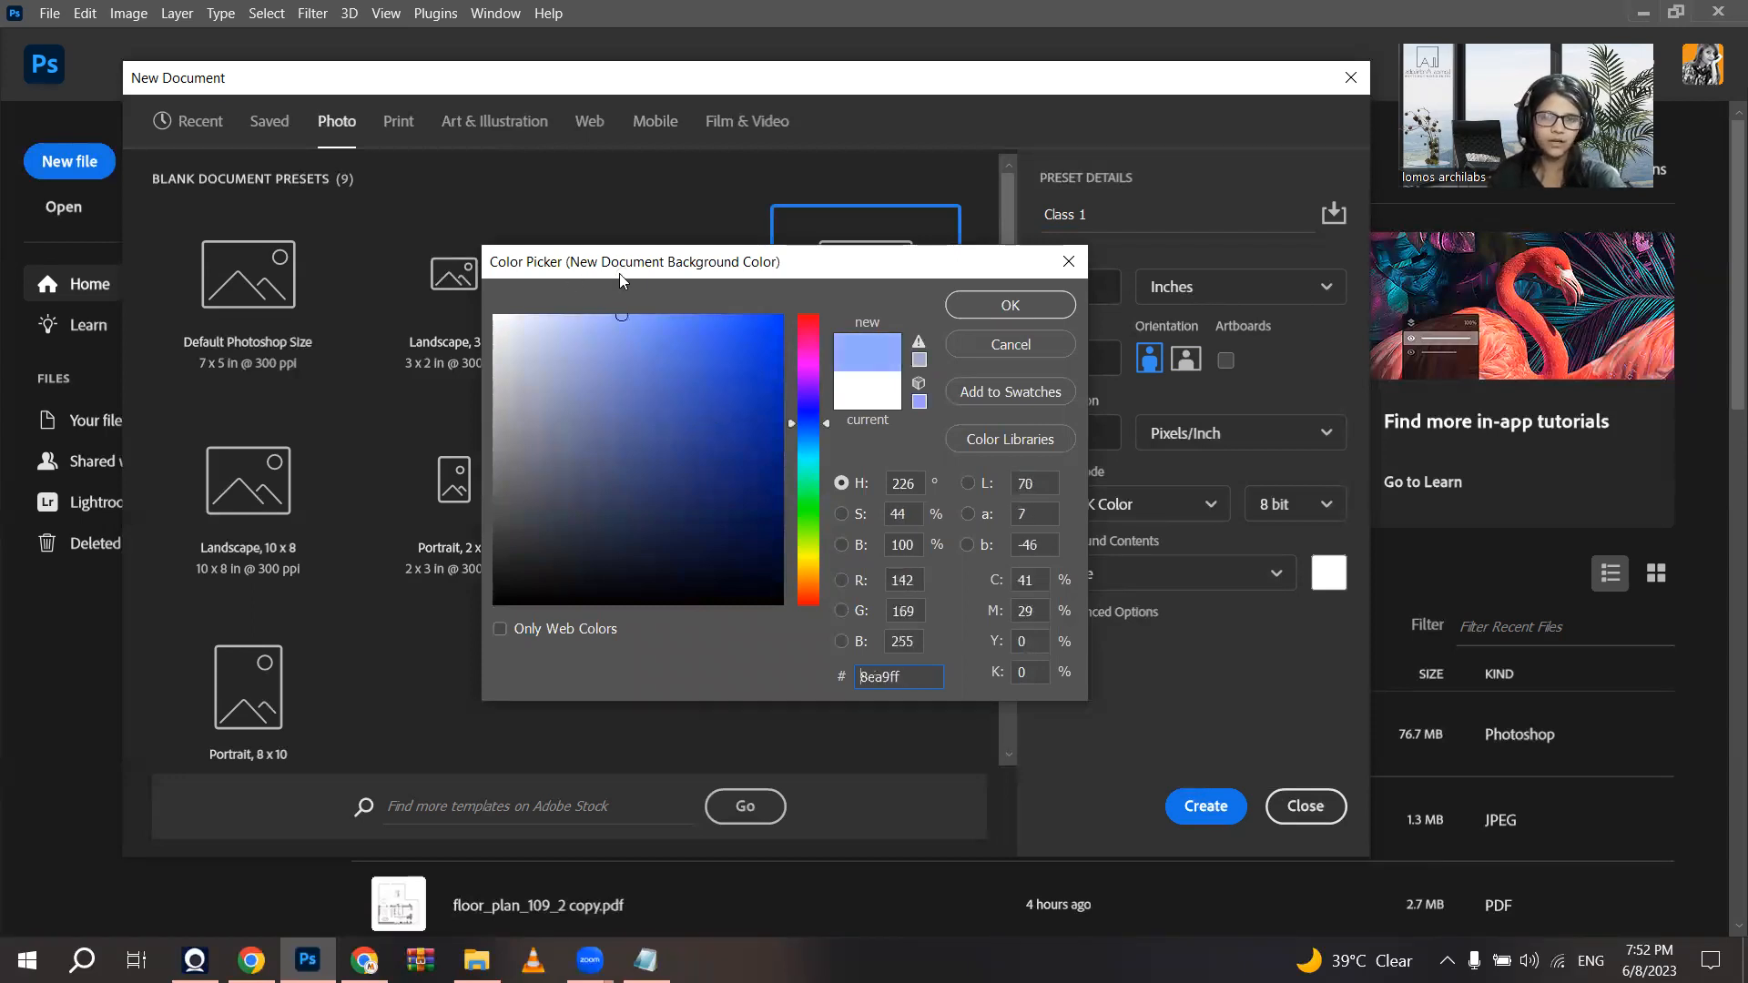
pyautogui.click(971, 304)
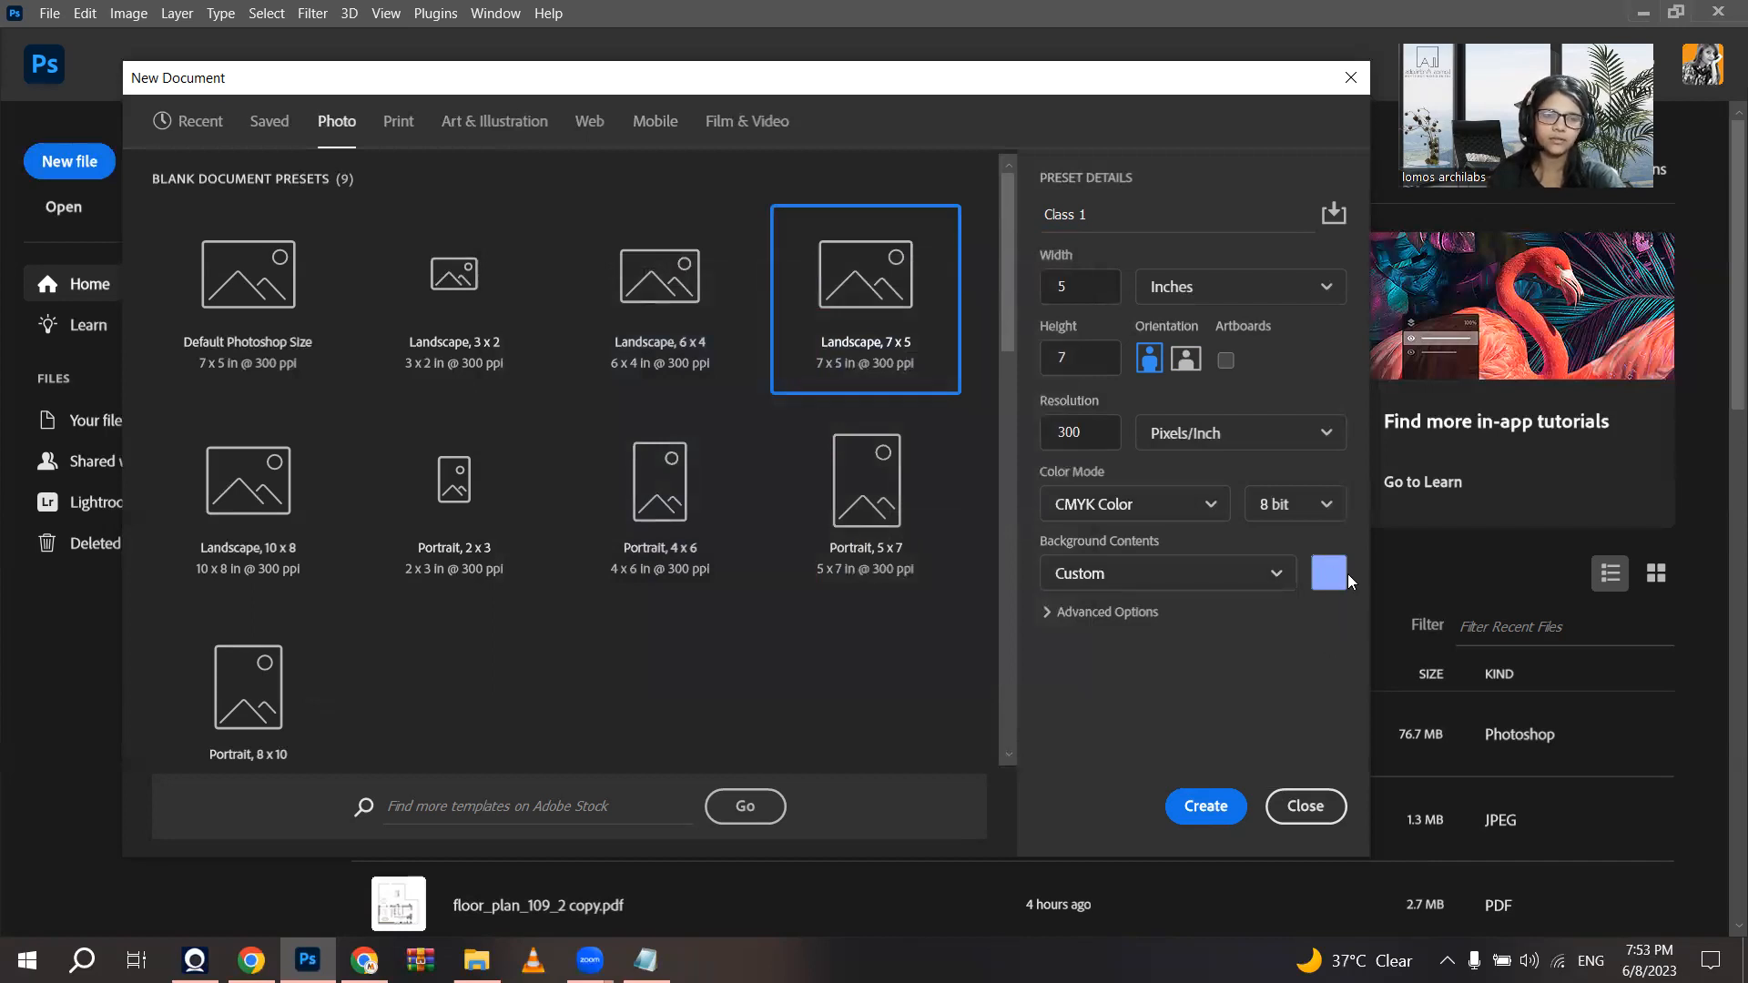
pyautogui.click(1267, 573)
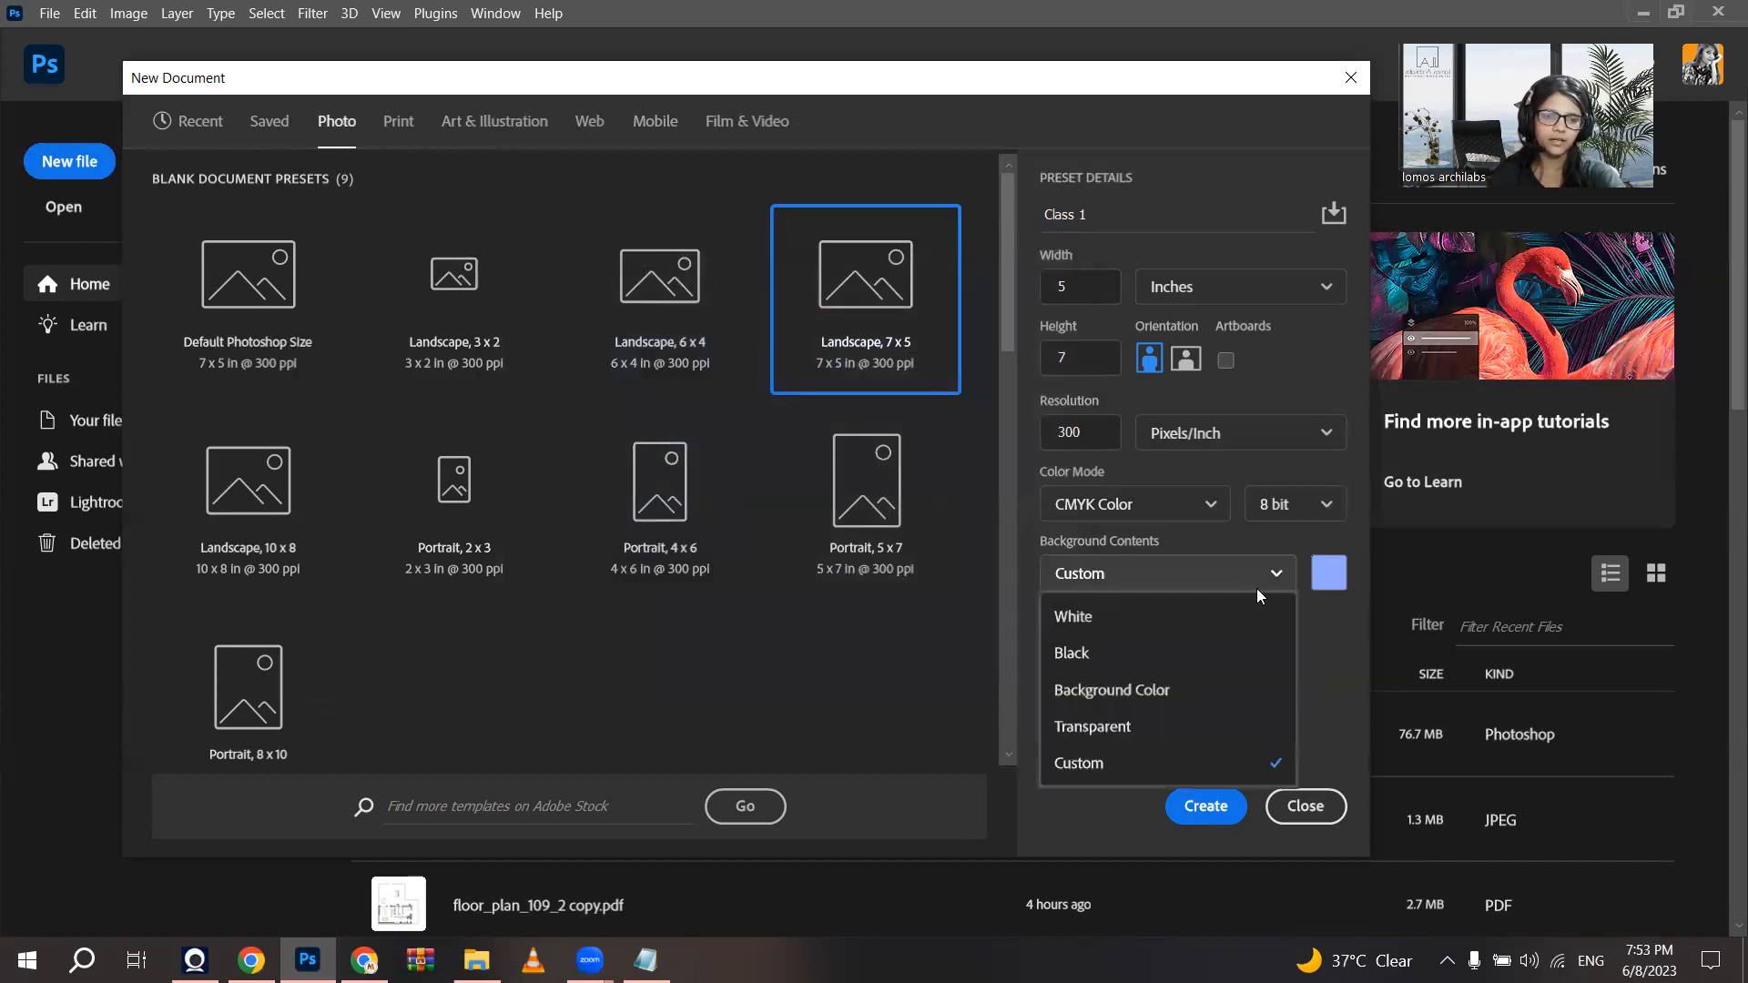
pyautogui.click(1195, 618)
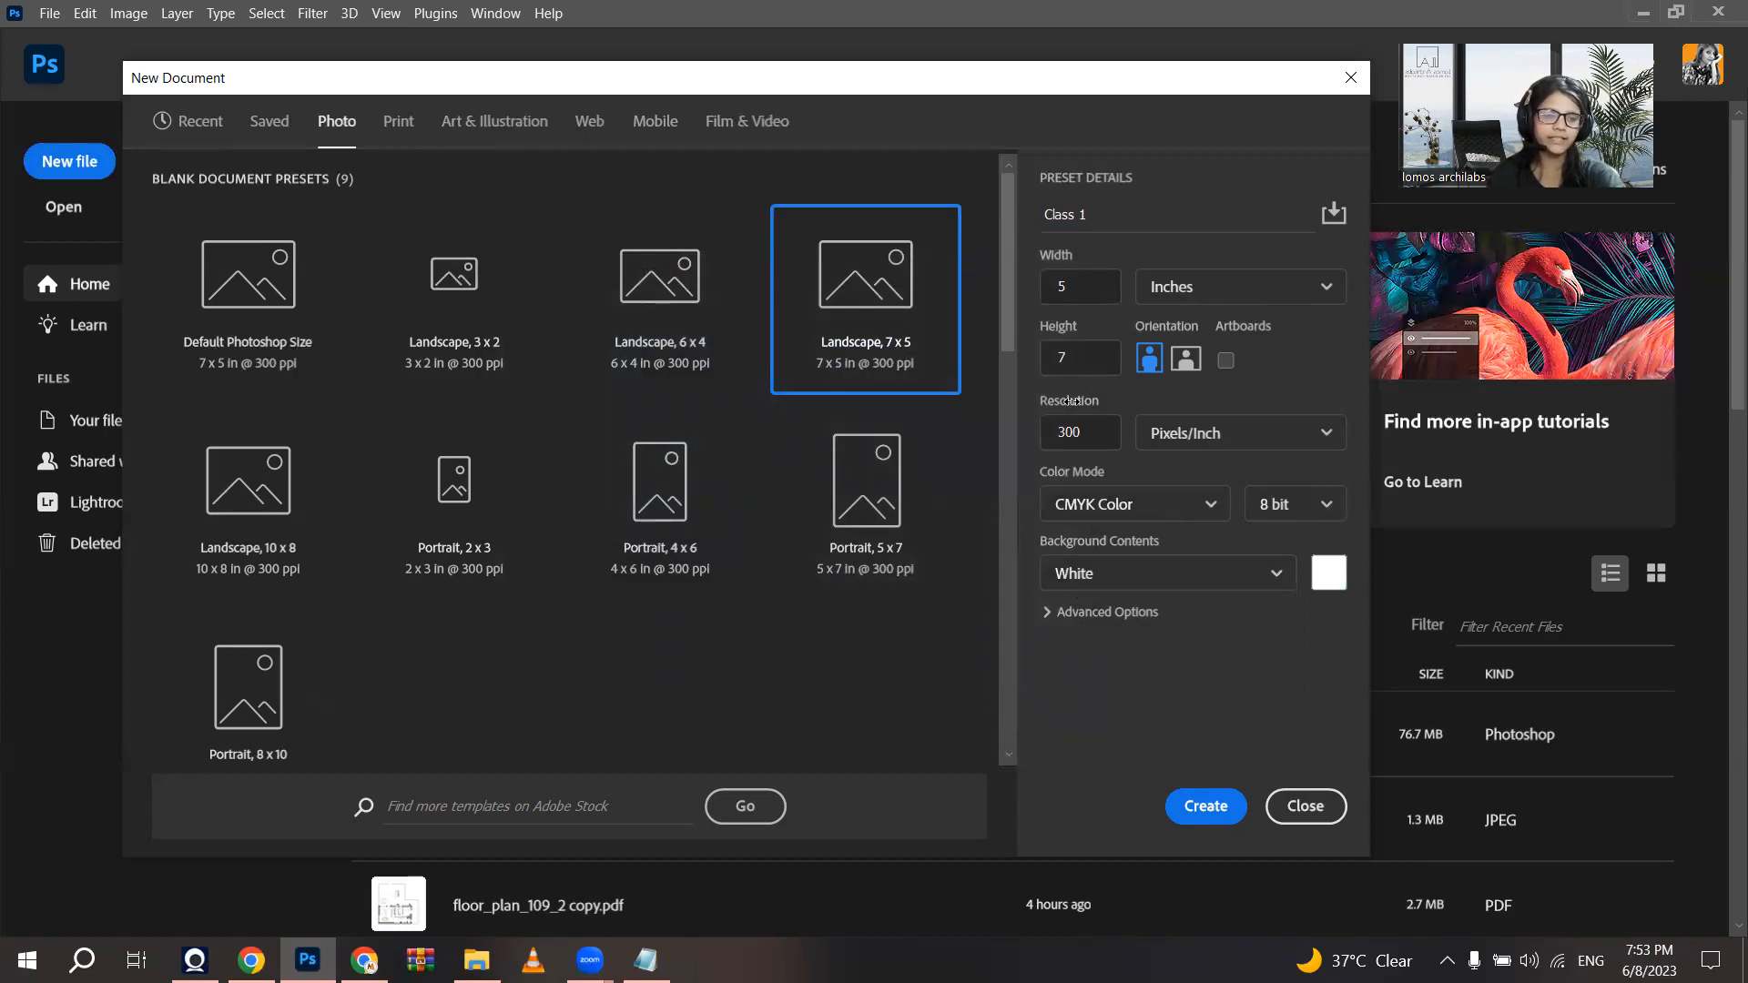
# Step: Create the Class 1 document from the chosen settings
pyautogui.click(1194, 802)
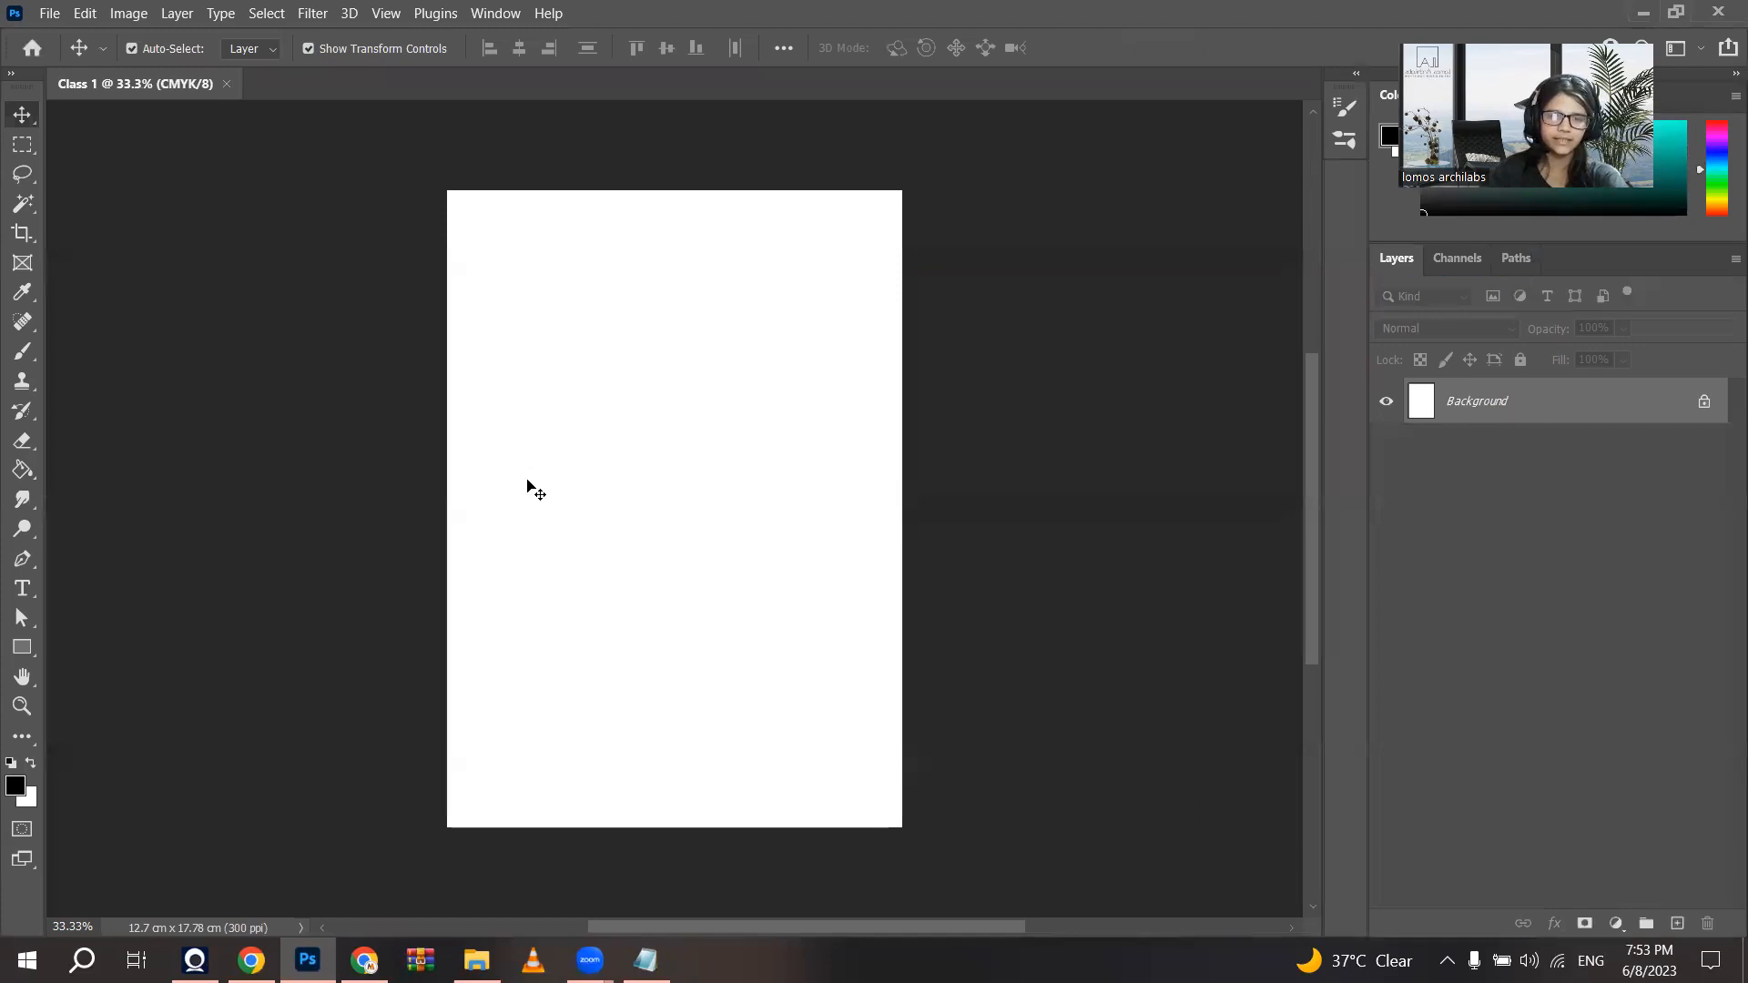
pyautogui.scroll(-1, 527, 481)
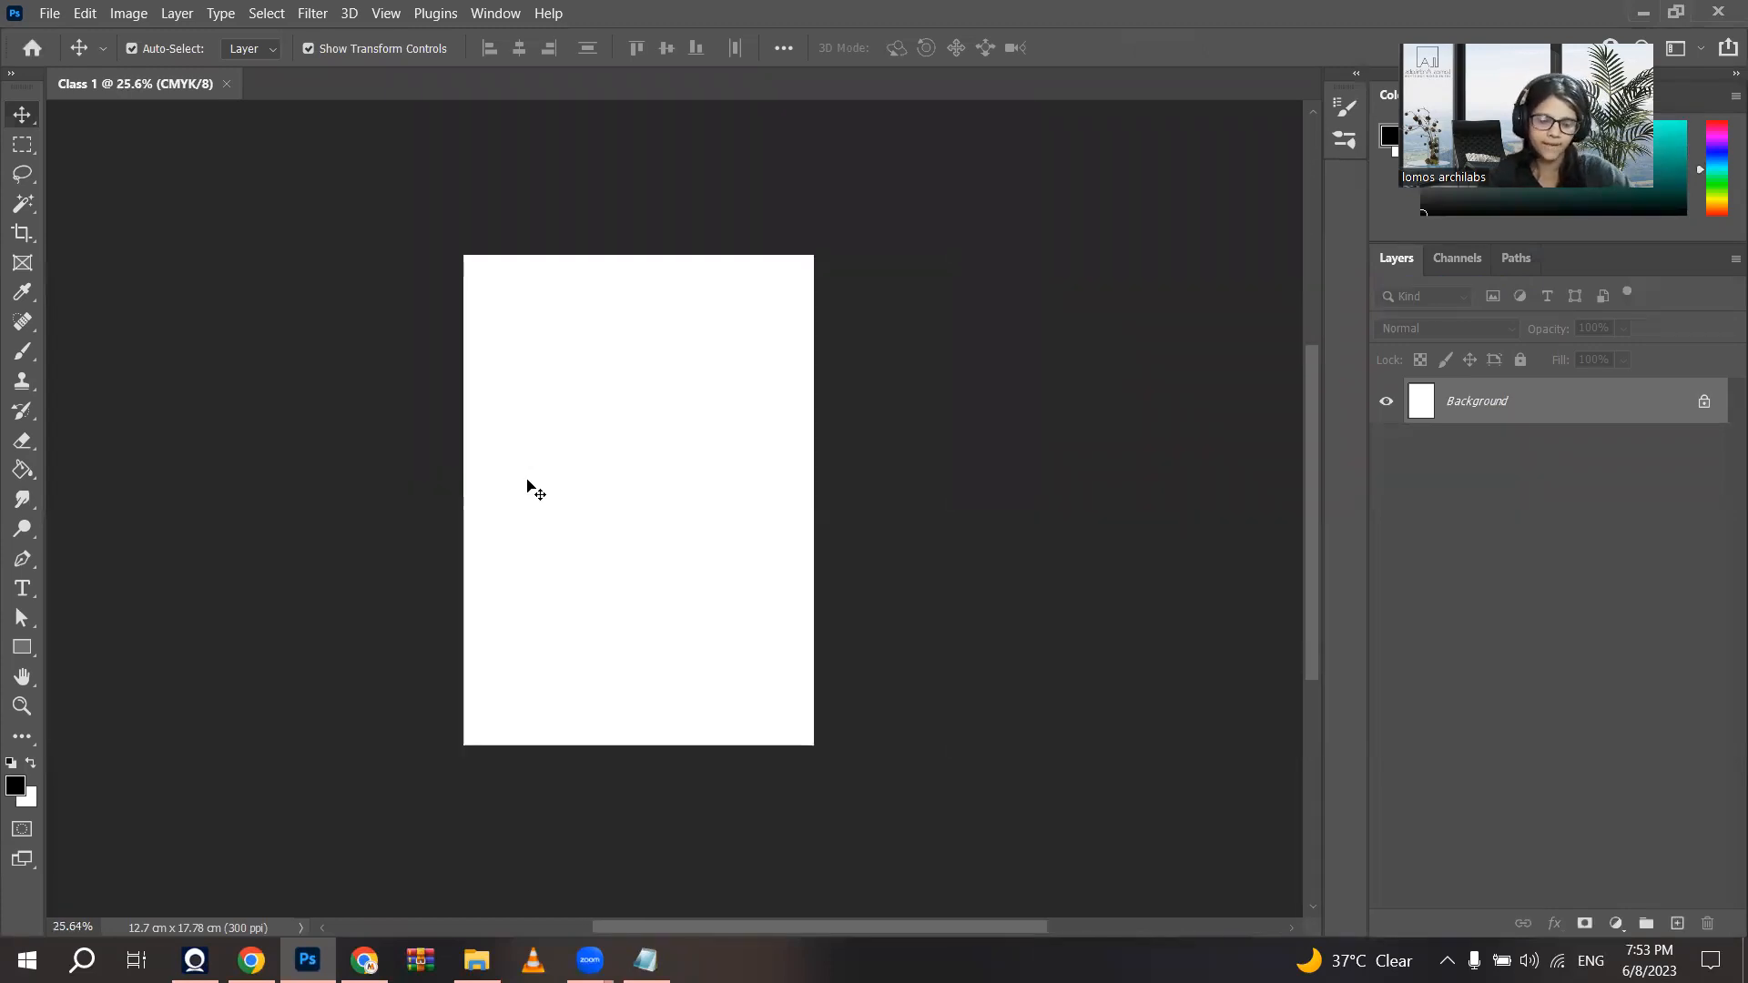
pyautogui.scroll(2, 527, 482)
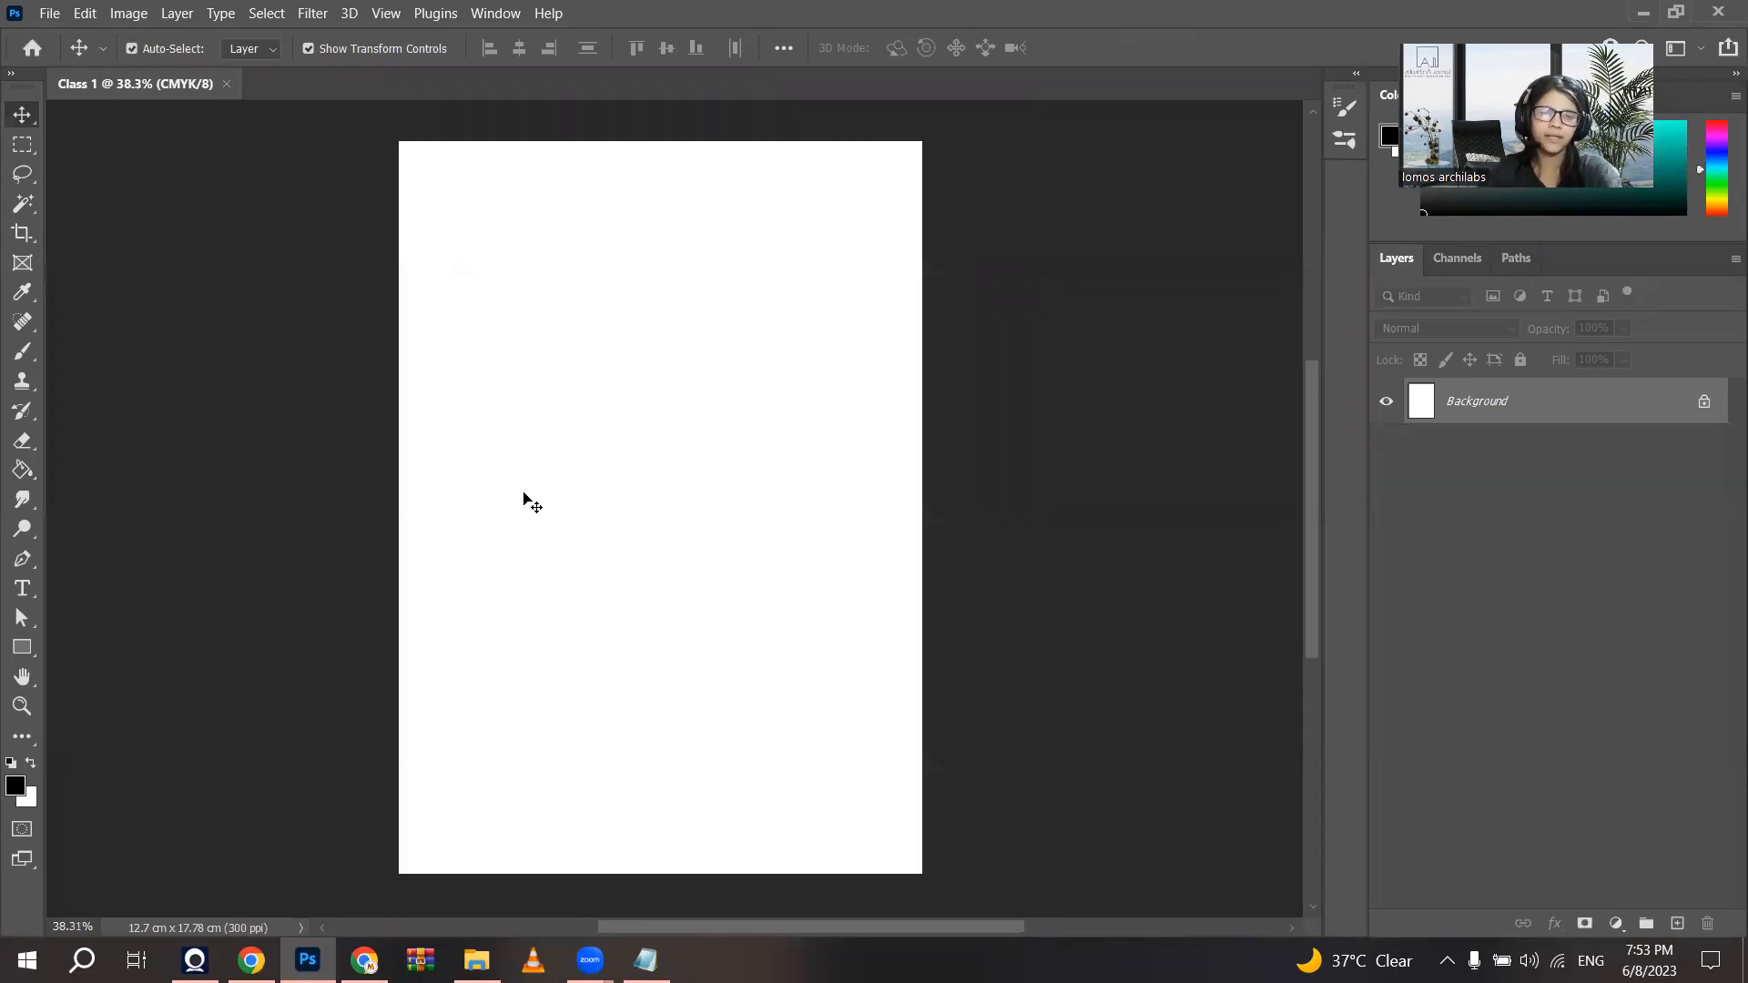
# Step: Try the Painting workspace and switch back to Essentials (Default)
pyautogui.click(495, 12)
pyautogui.moveTo(546, 56)
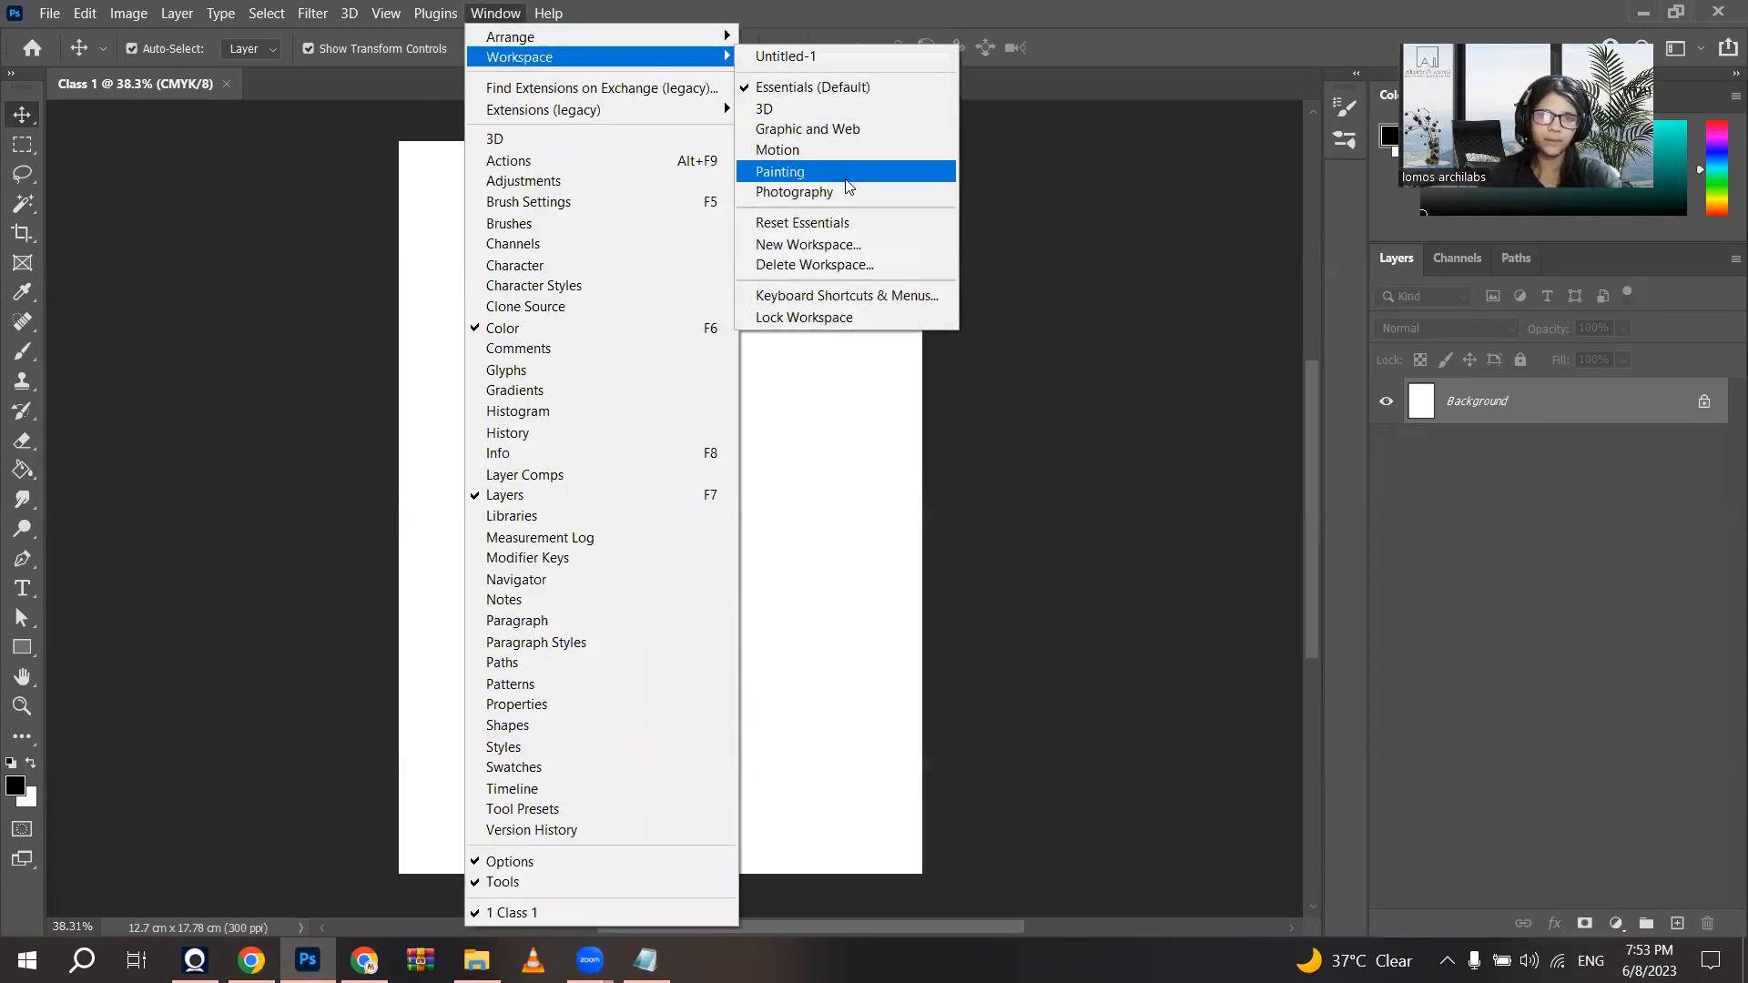
pyautogui.click(846, 178)
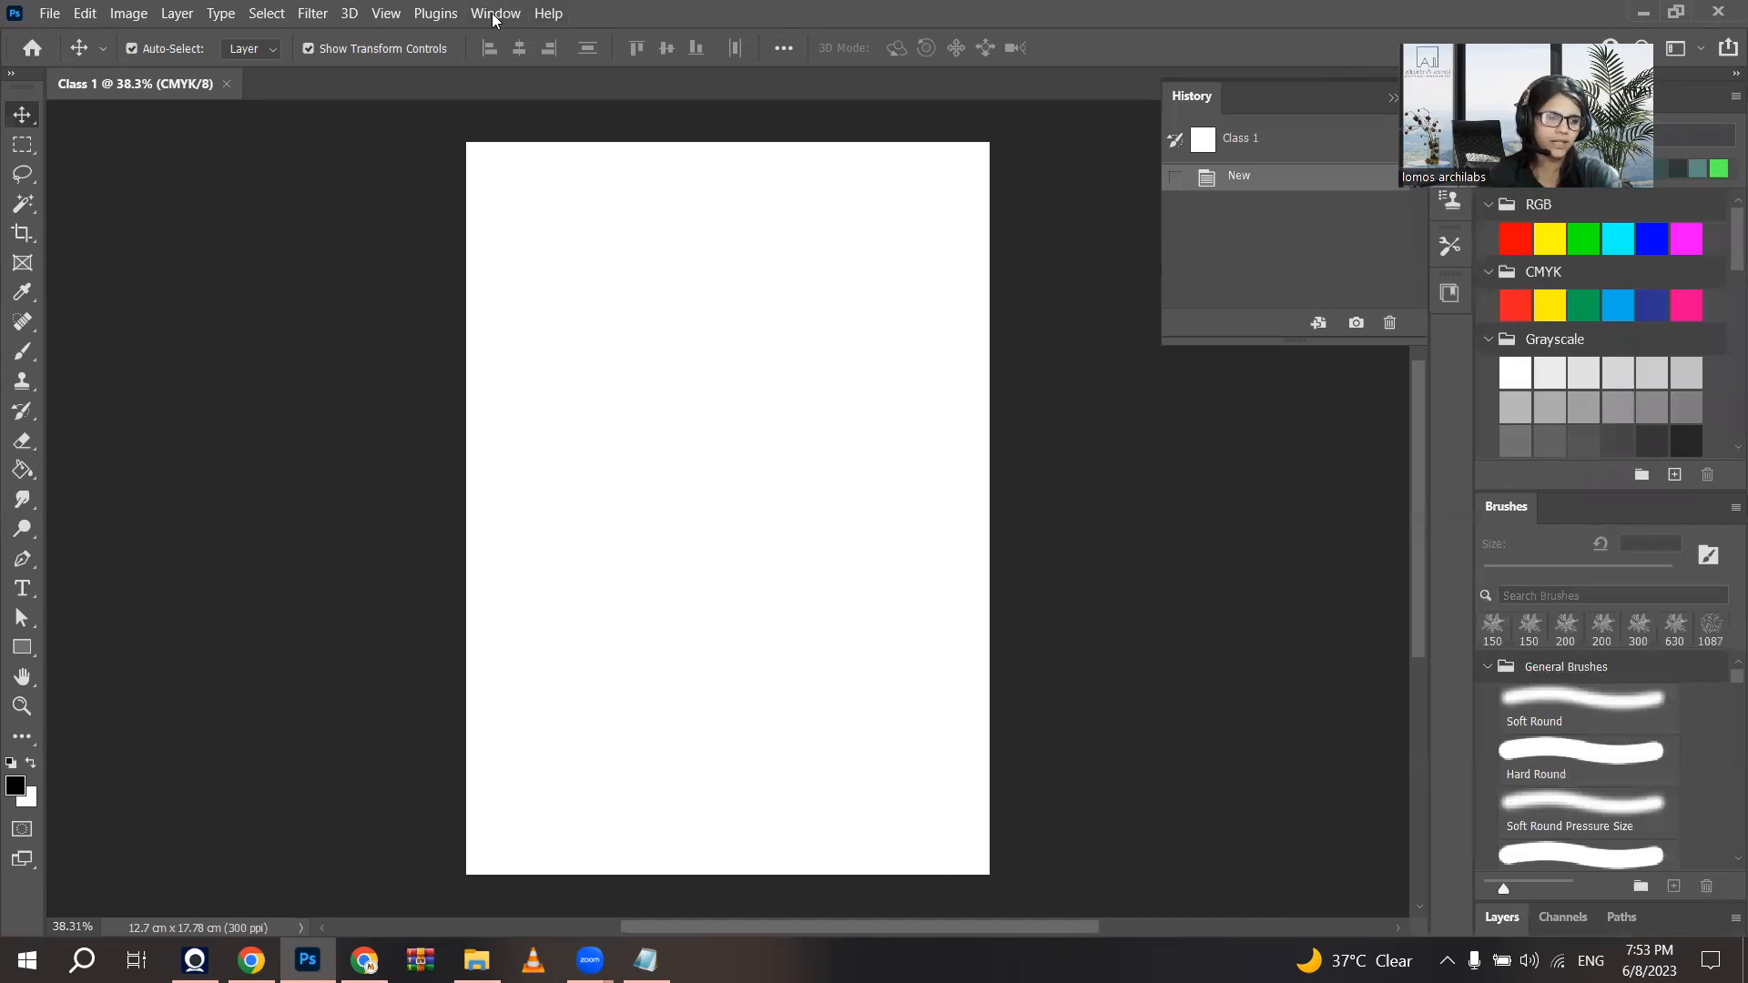
pyautogui.click(495, 13)
pyautogui.moveTo(518, 56)
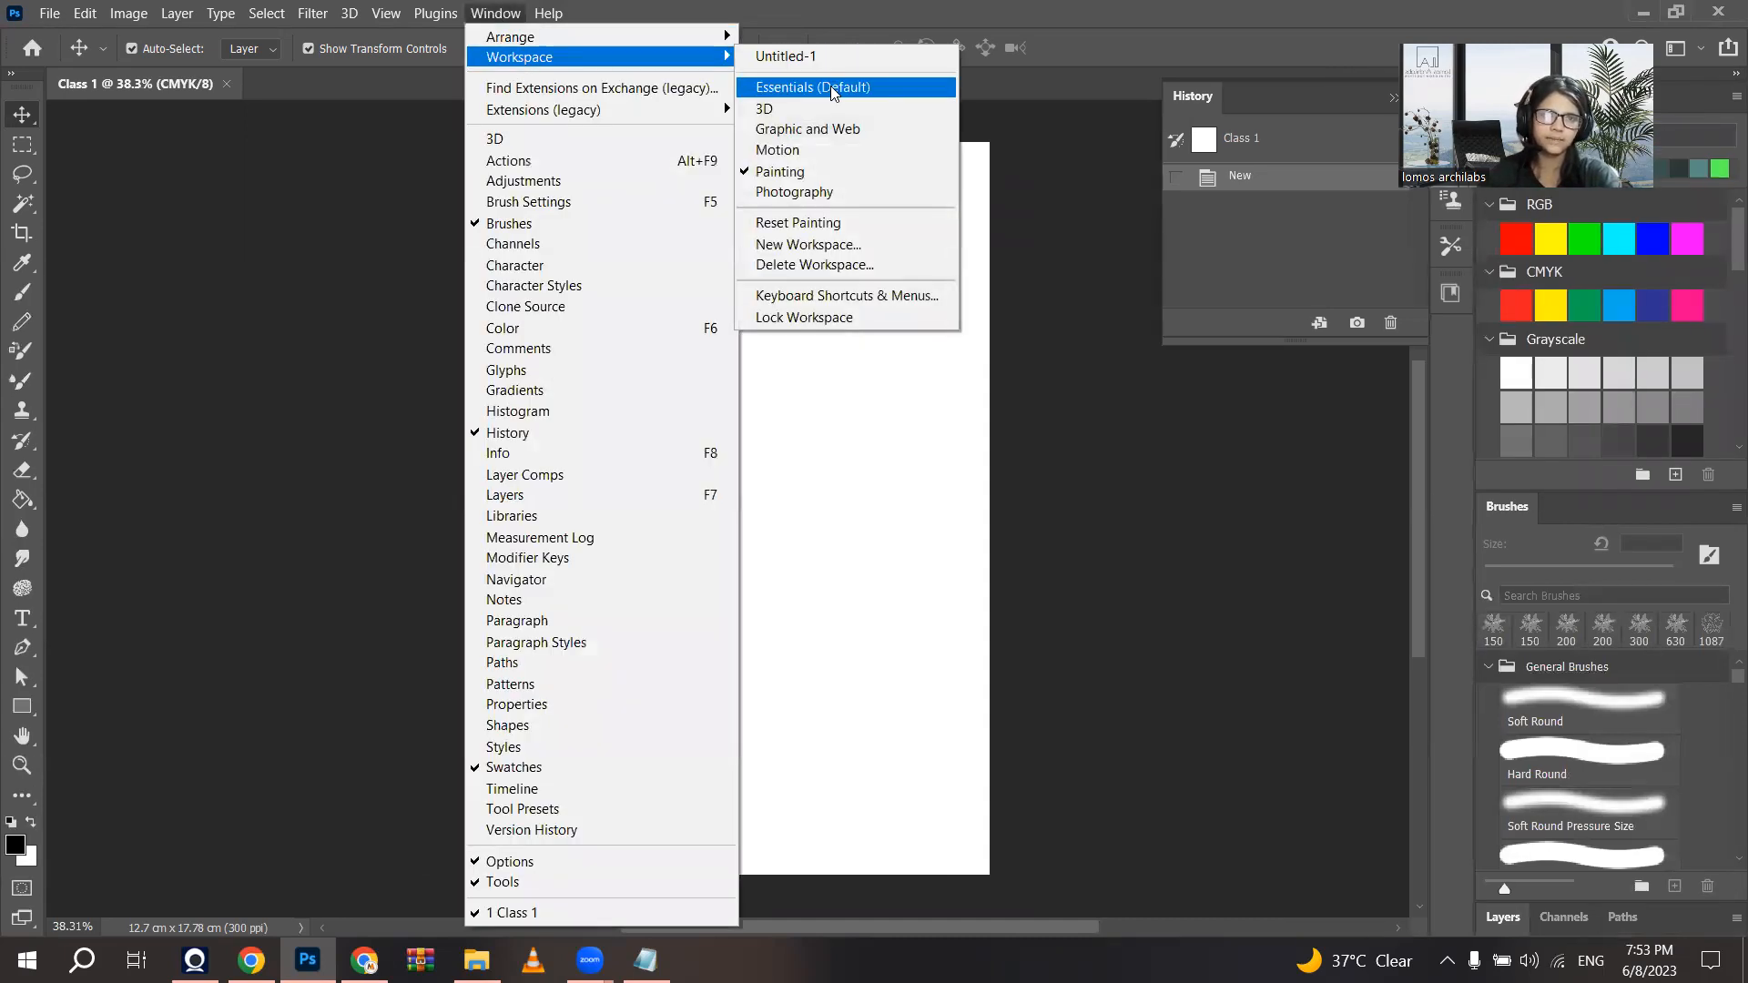
pyautogui.click(832, 88)
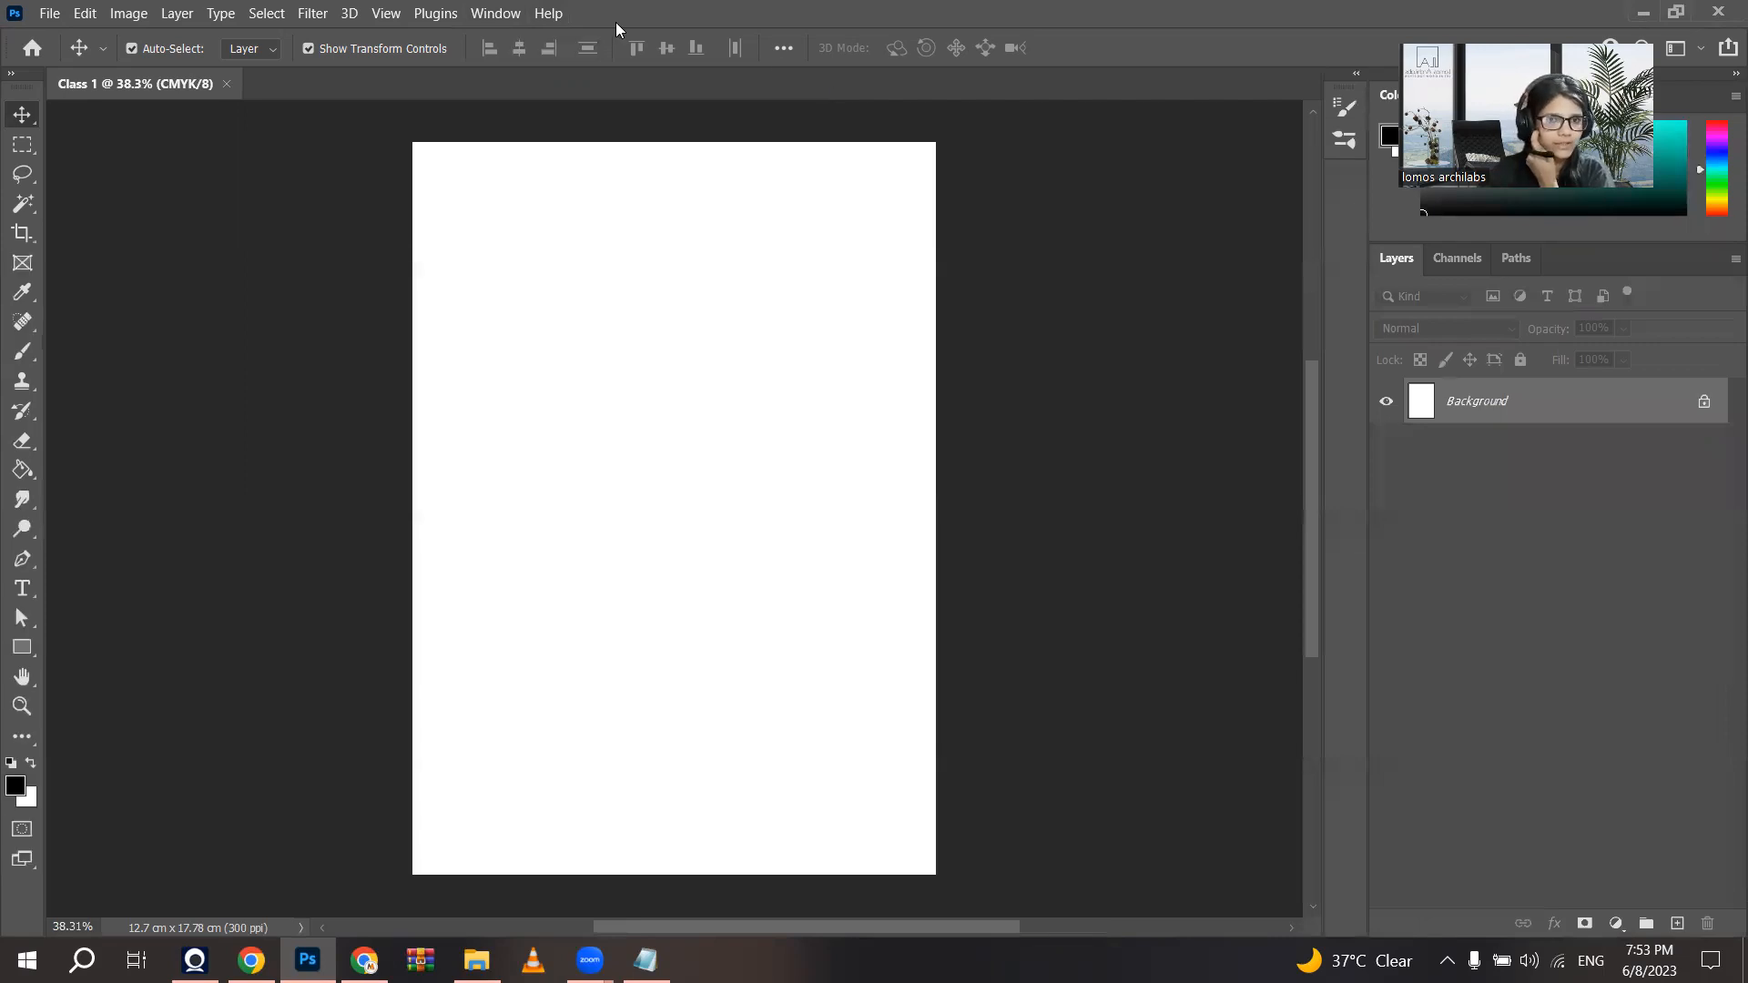
# Step: Reset the Essentials workspace to its default panel layout
pyautogui.click(495, 13)
pyautogui.moveTo(519, 58)
pyautogui.click(832, 223)
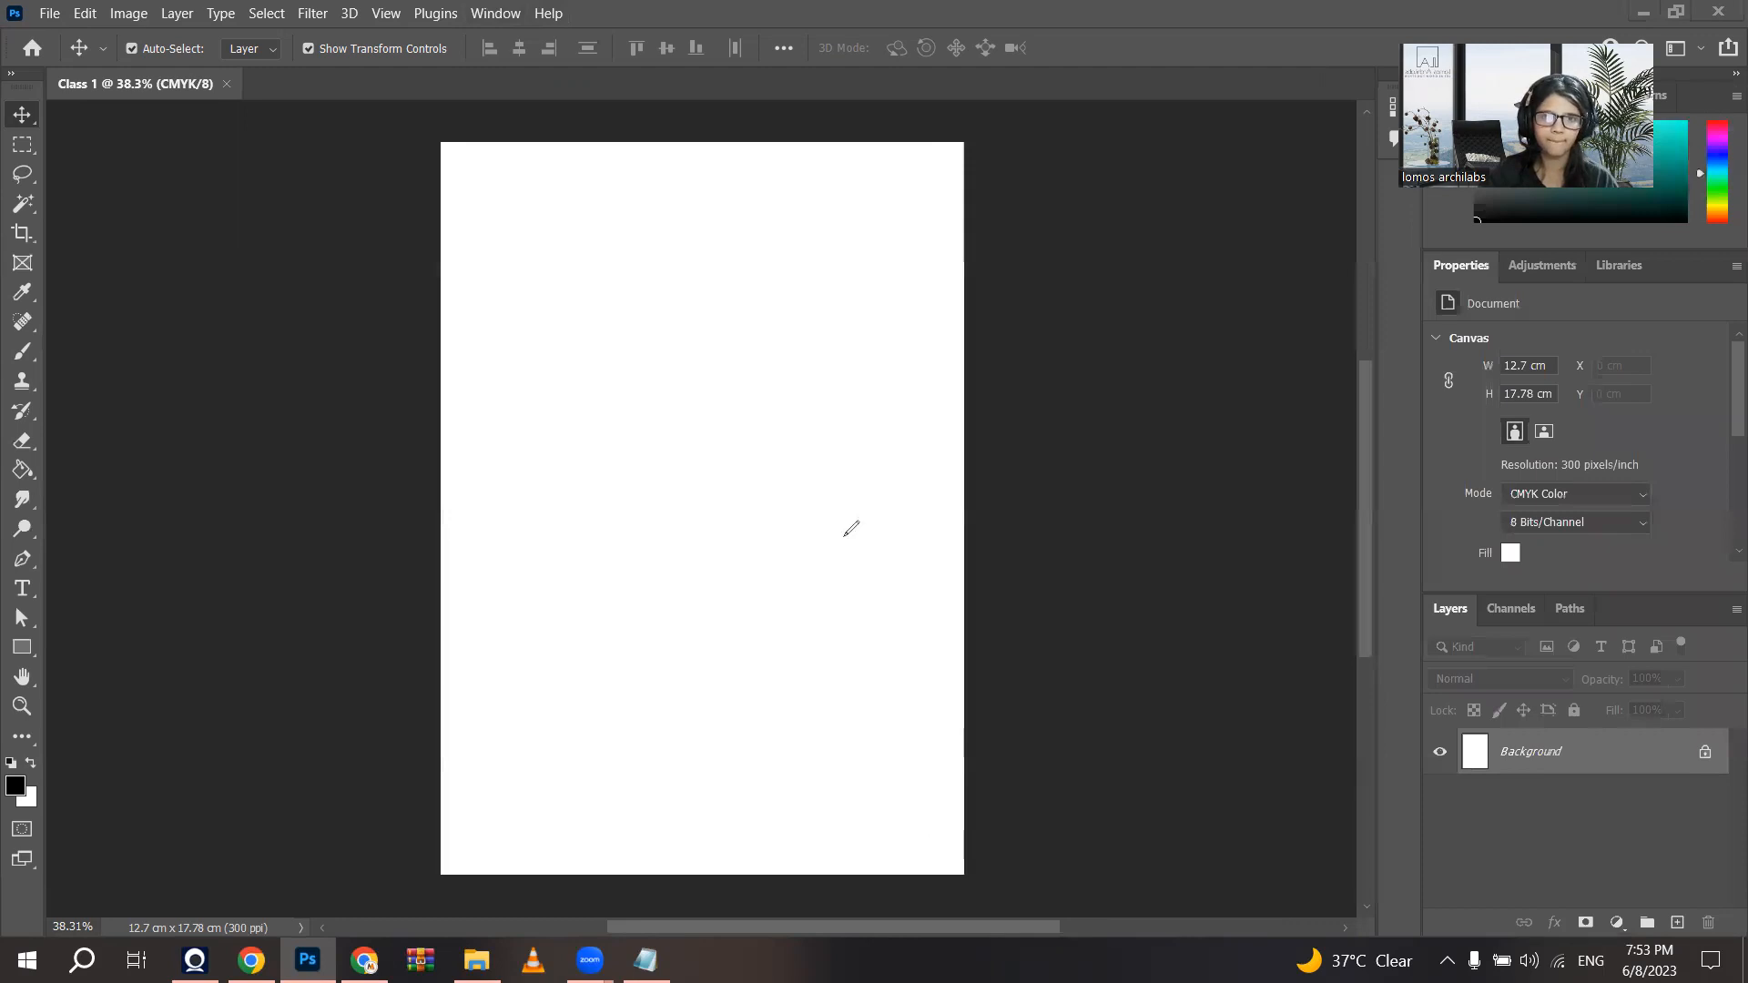
pyautogui.moveTo(41, 70)
pyautogui.mouseDown()
pyautogui.moveTo(2, 628)
pyautogui.moveTo(14, 890)
pyautogui.mouseUp()
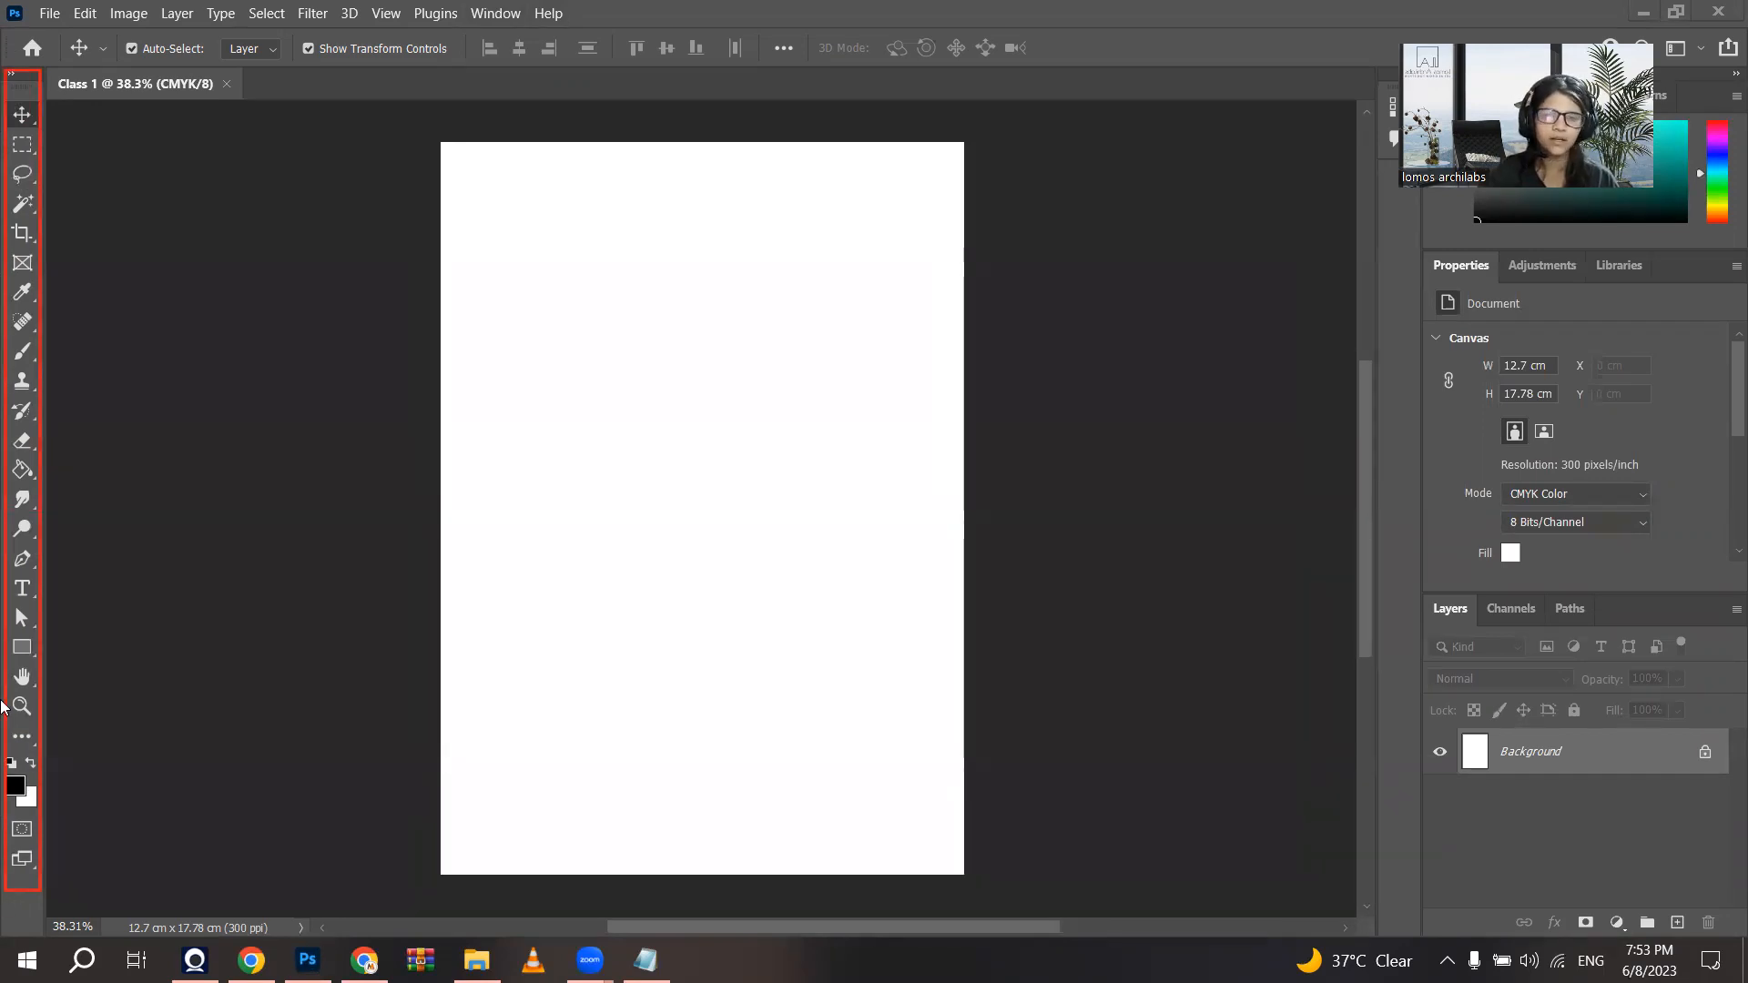
pyautogui.moveTo(3, 3); pyautogui.dragTo(444, 38)
pyautogui.moveTo(967, 47); pyautogui.dragTo(1626, 35)
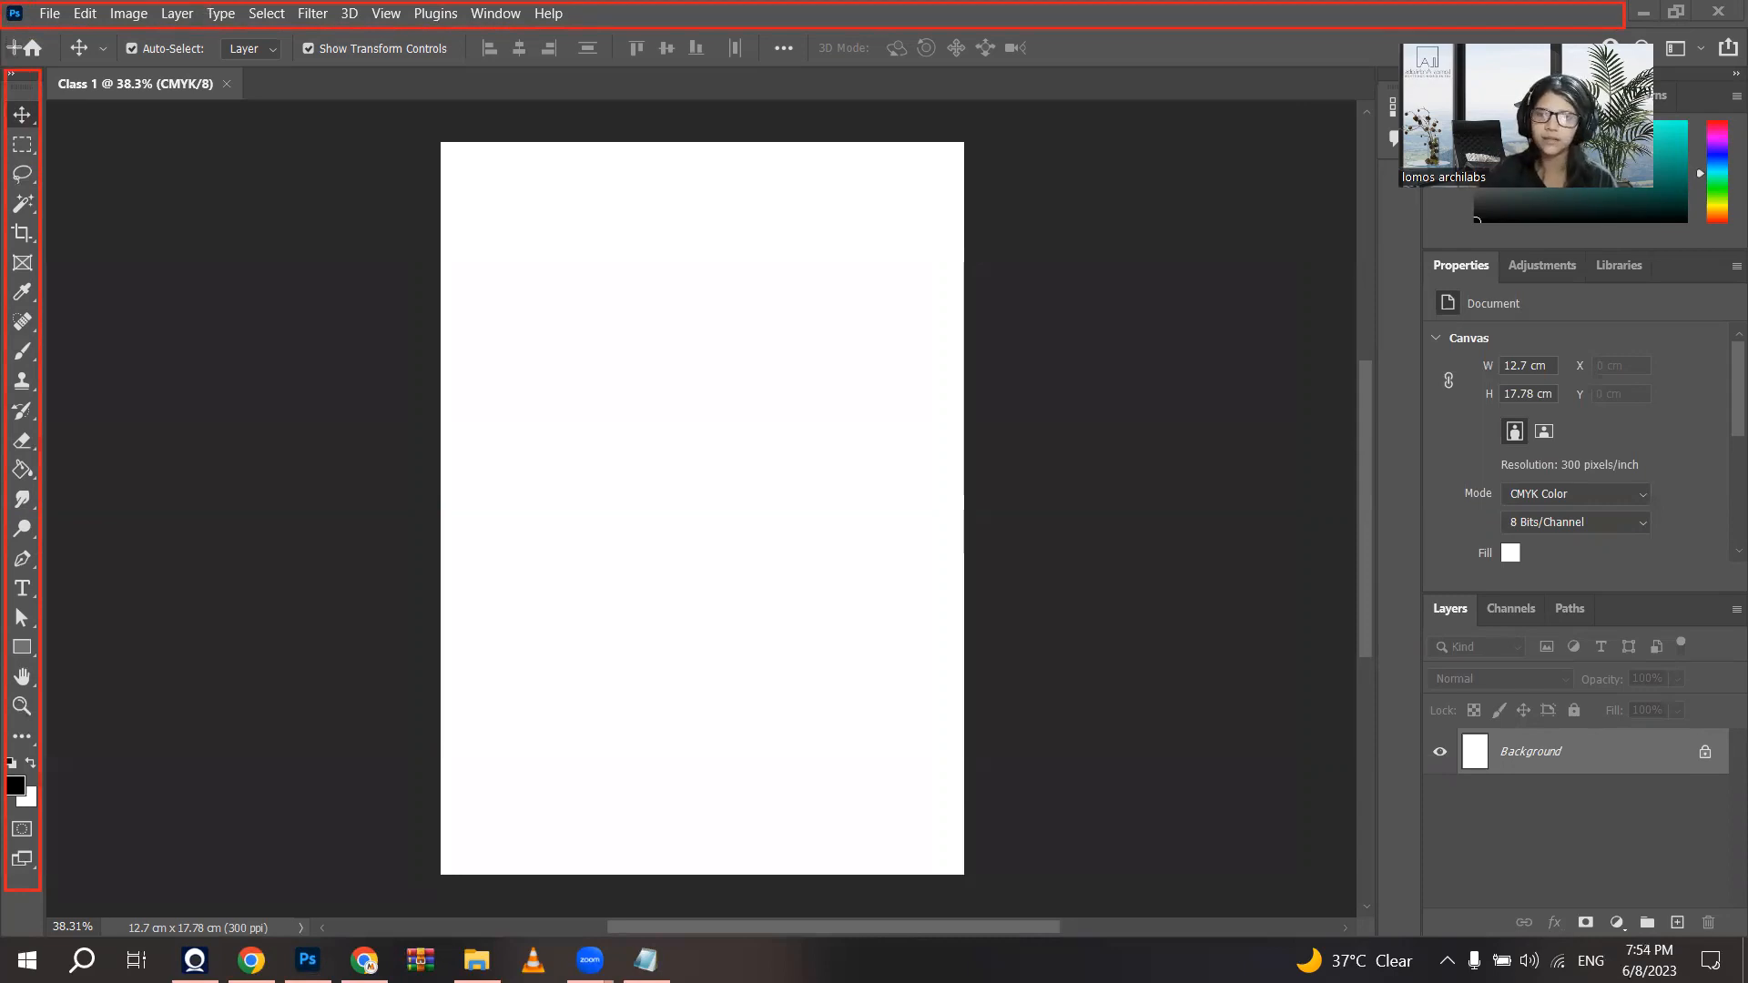
pyautogui.moveTo(9, 36); pyautogui.dragTo(1368, 63)
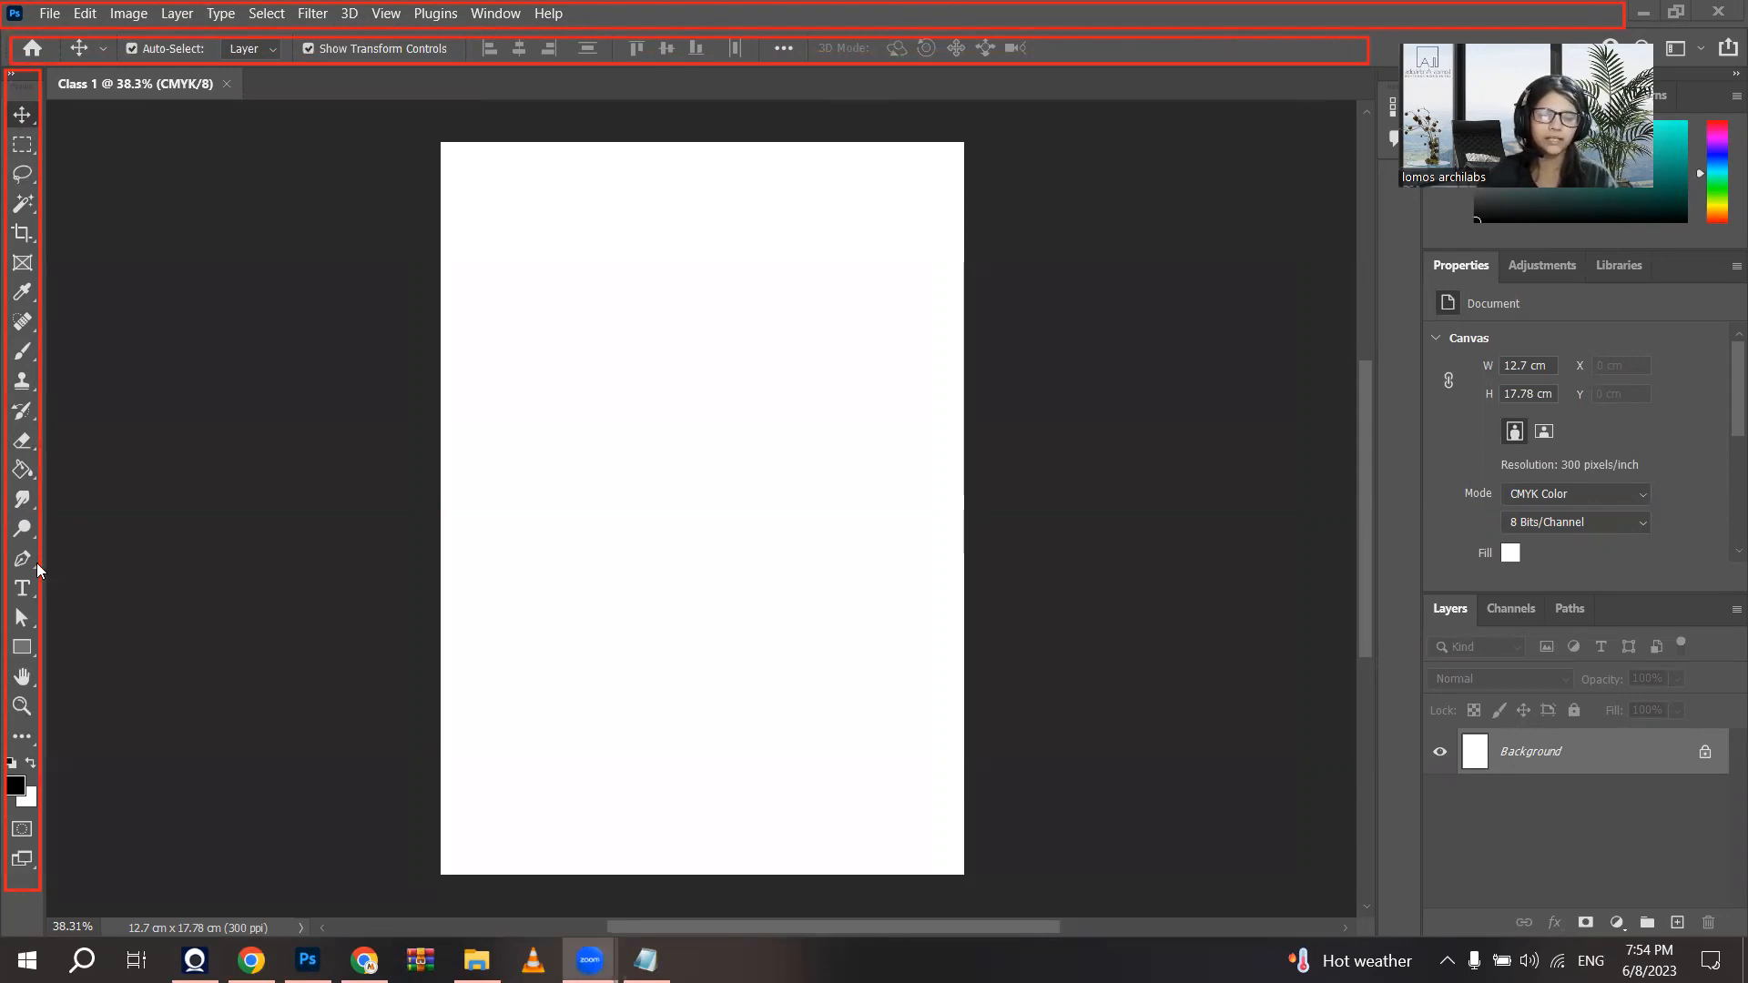
# Step: Compare the tool options of the Move, Magic Wand, Eyedropper, Clone Stamp, Smudge, Paint Bucket and Spot Healing Brush tools
pyautogui.click(22, 115)
pyautogui.scroll(-1, 22, 116)
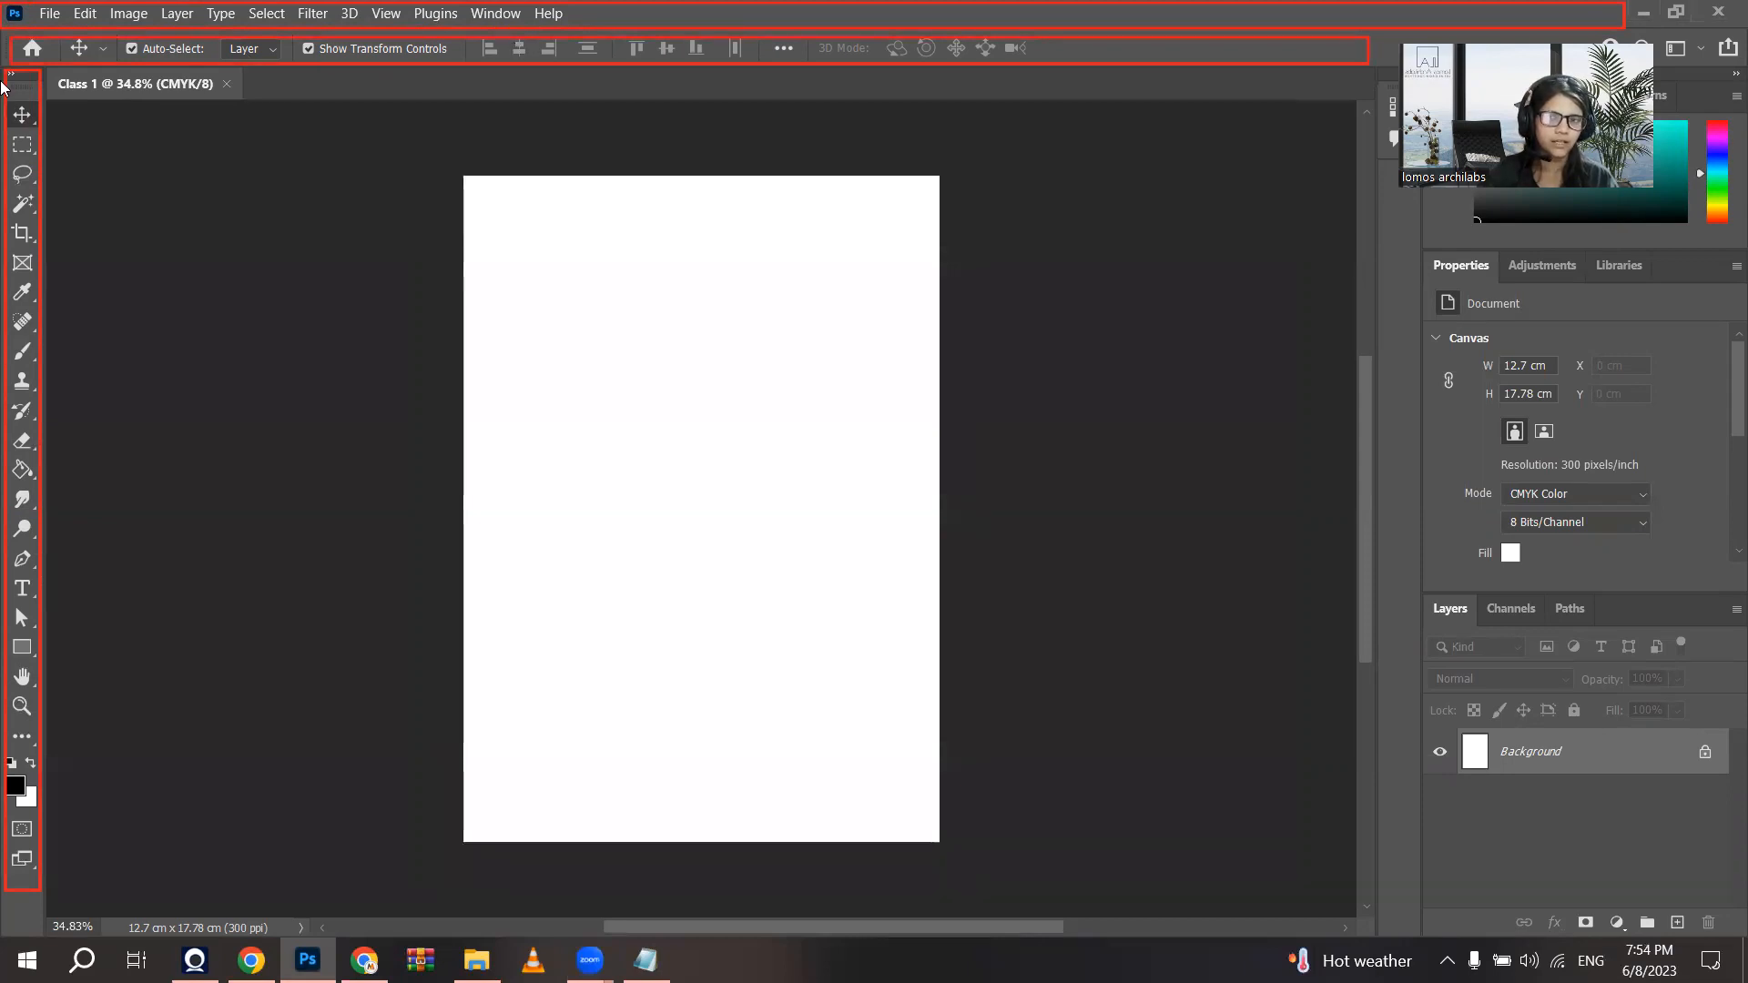
pyautogui.click(21, 208)
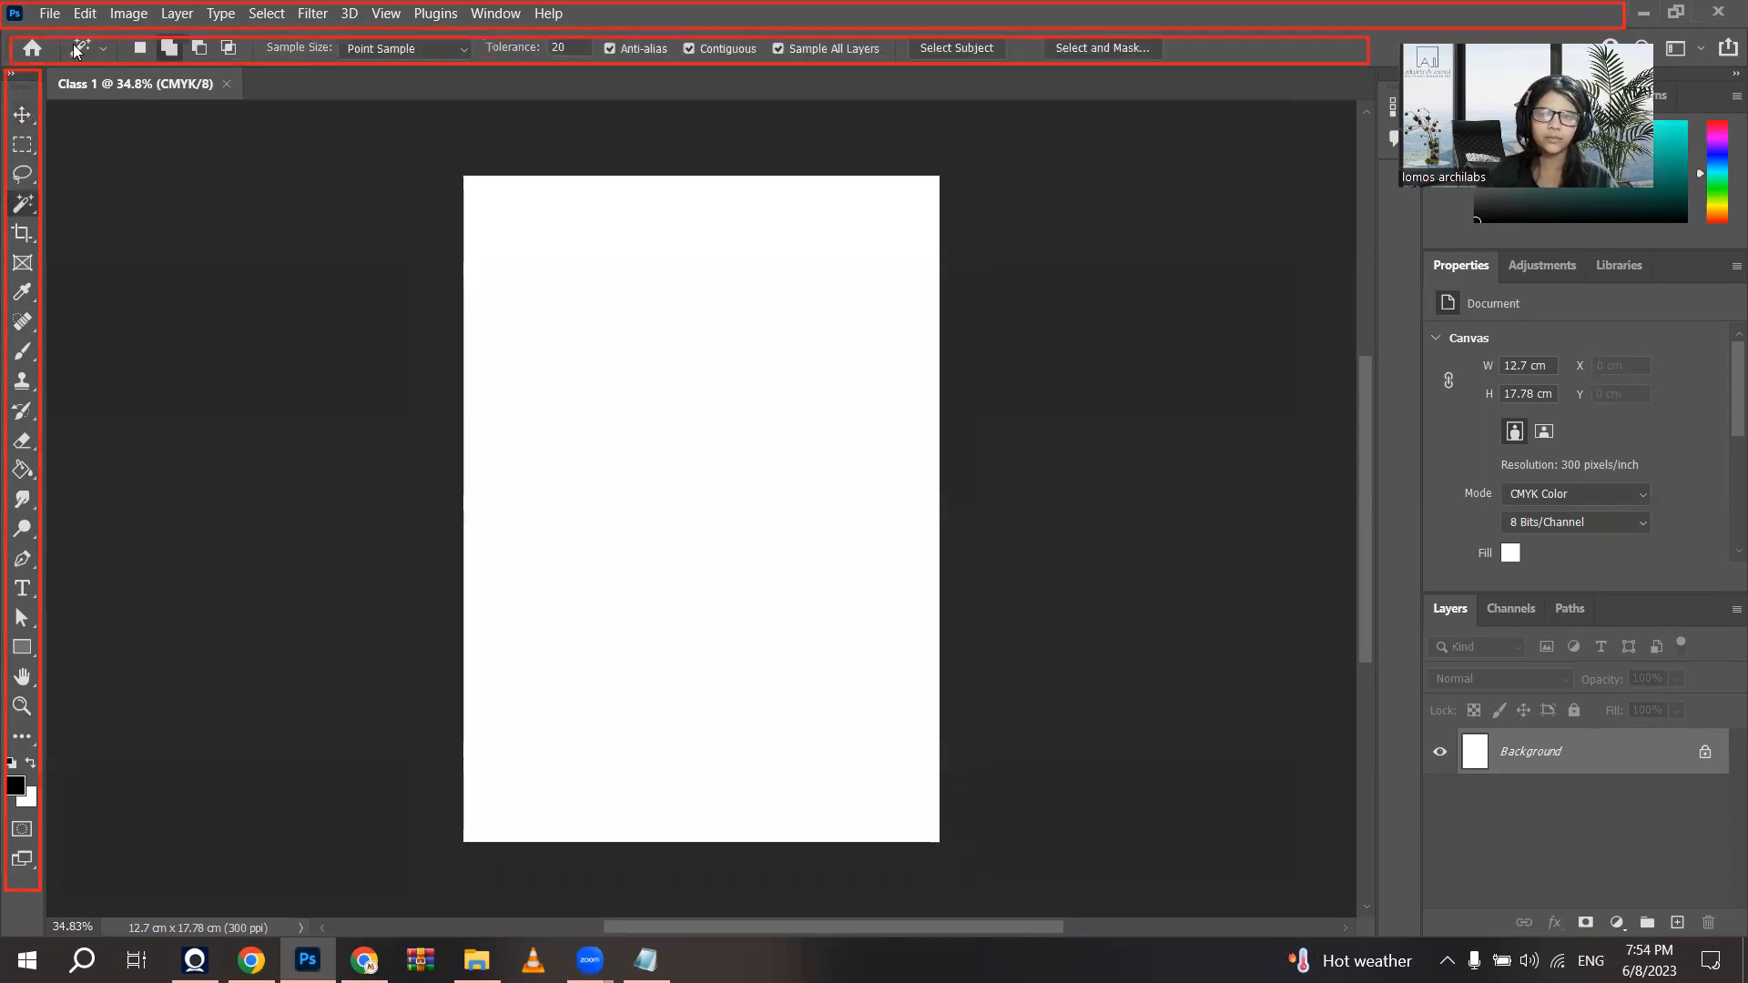
pyautogui.press('i')
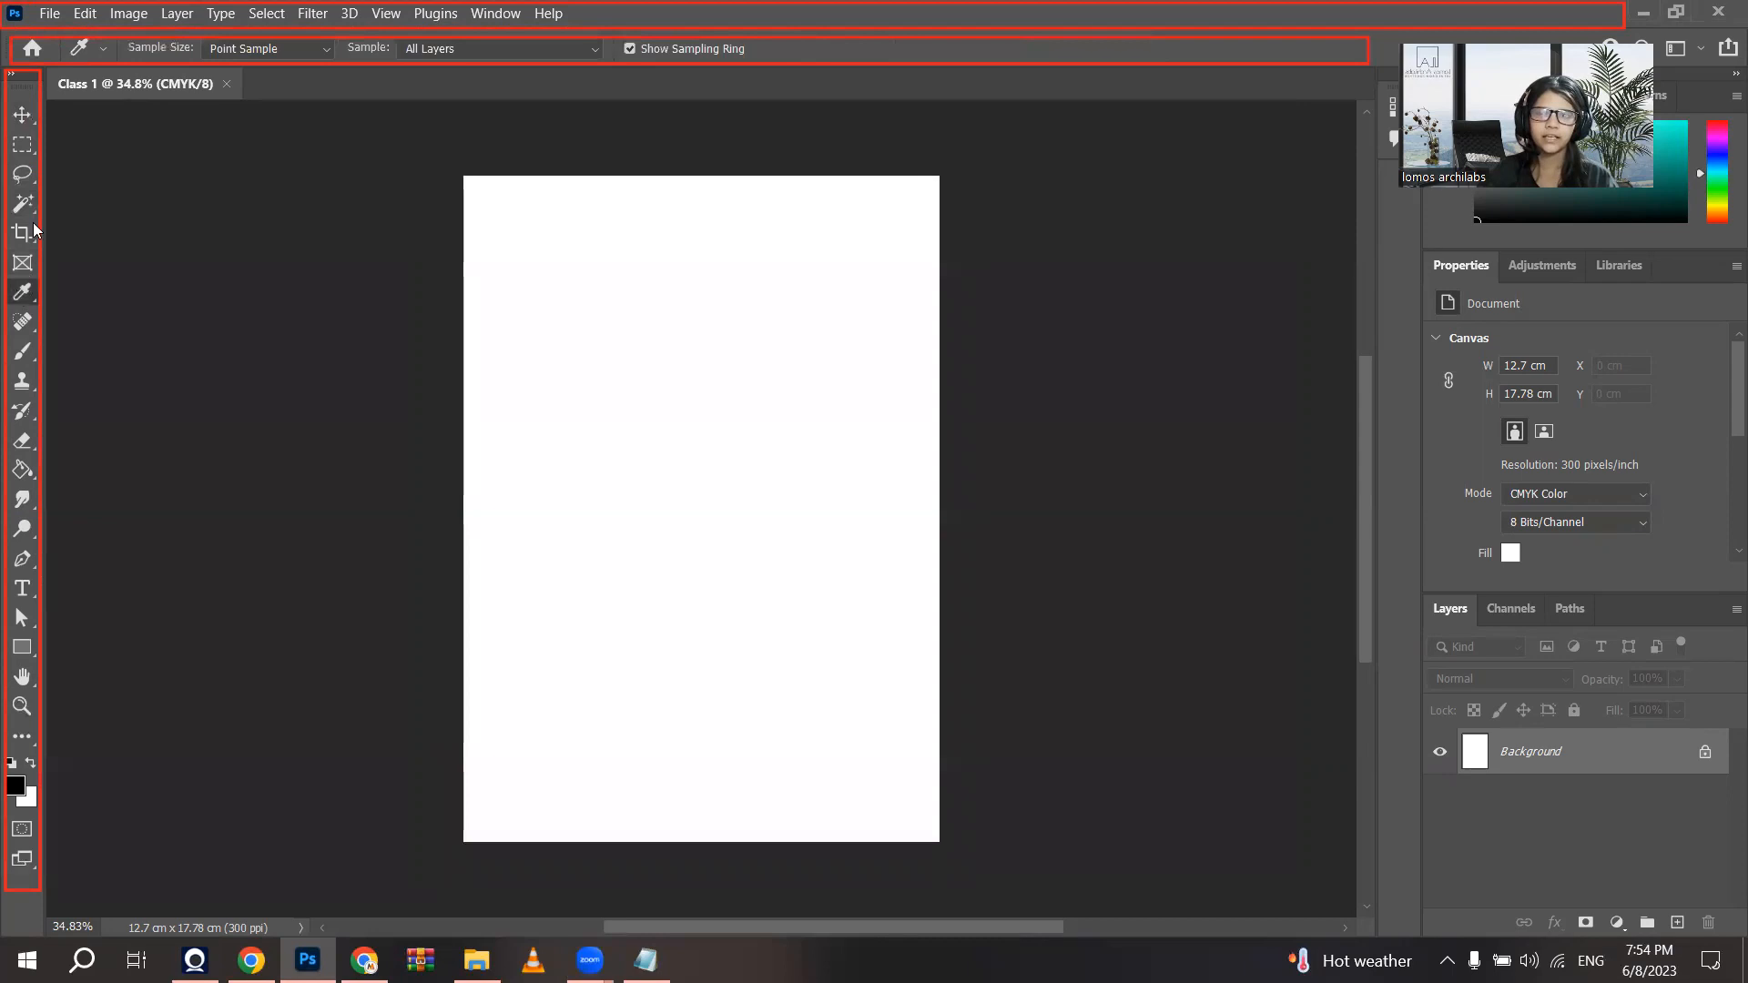
pyautogui.press('j')
pyautogui.press('s')
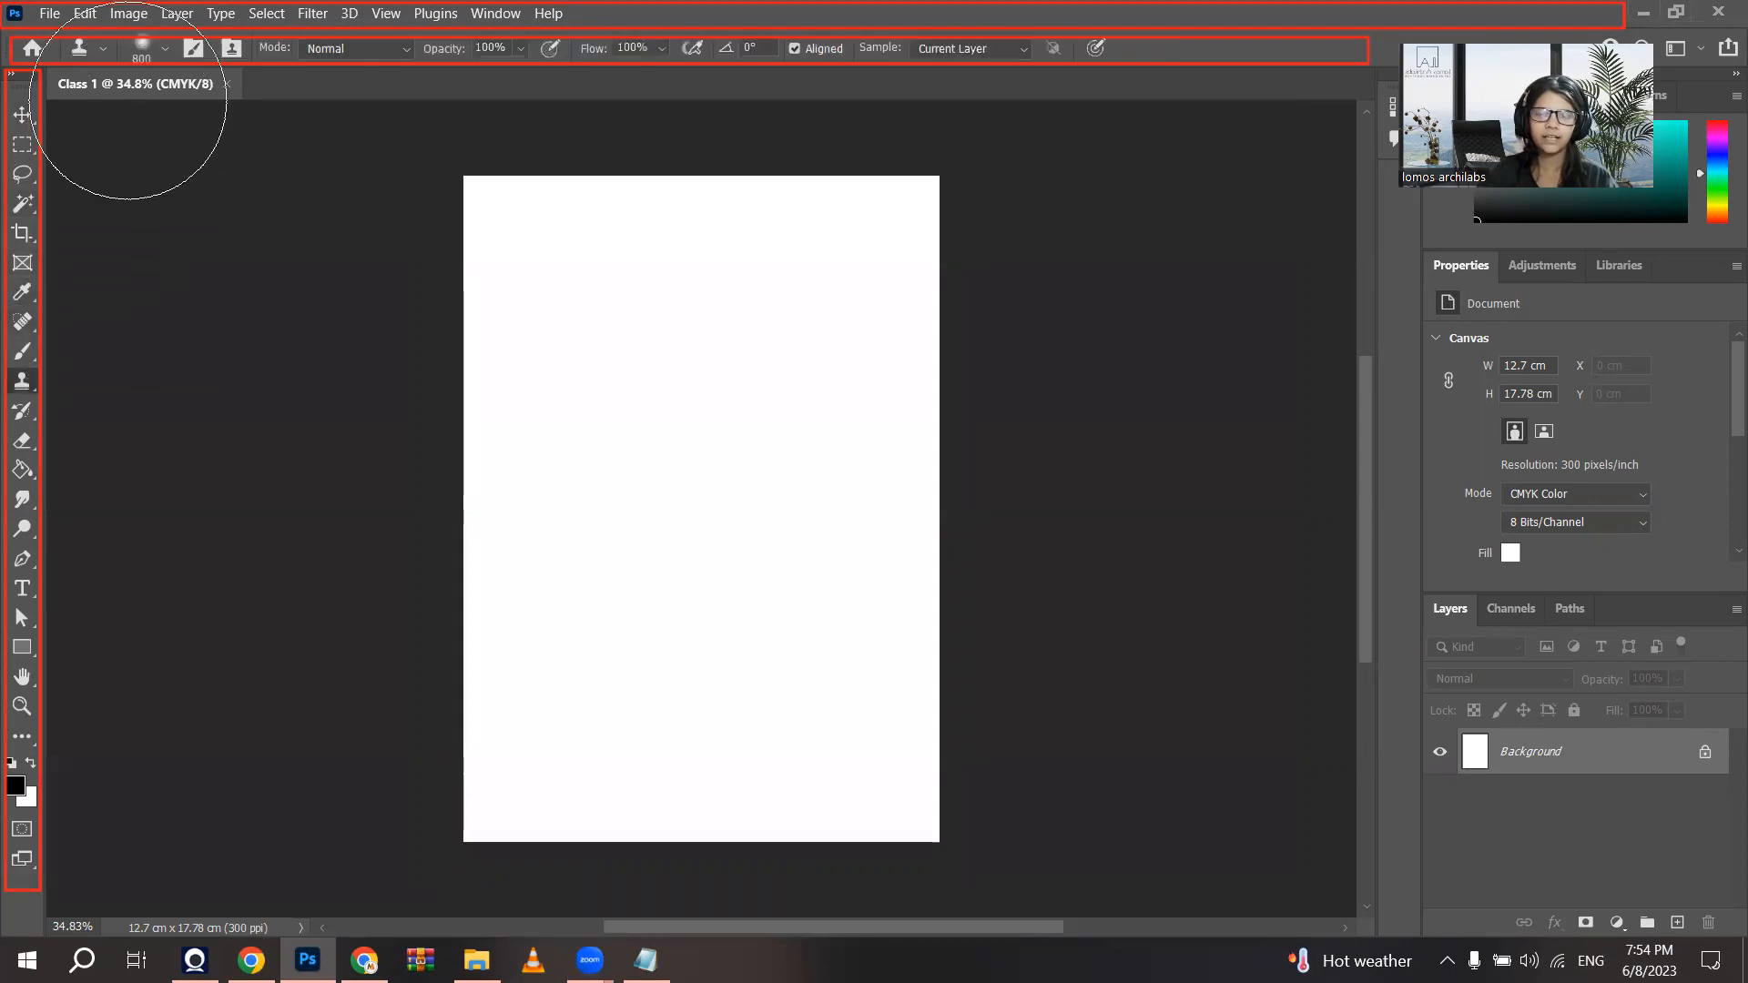
pyautogui.click(22, 499)
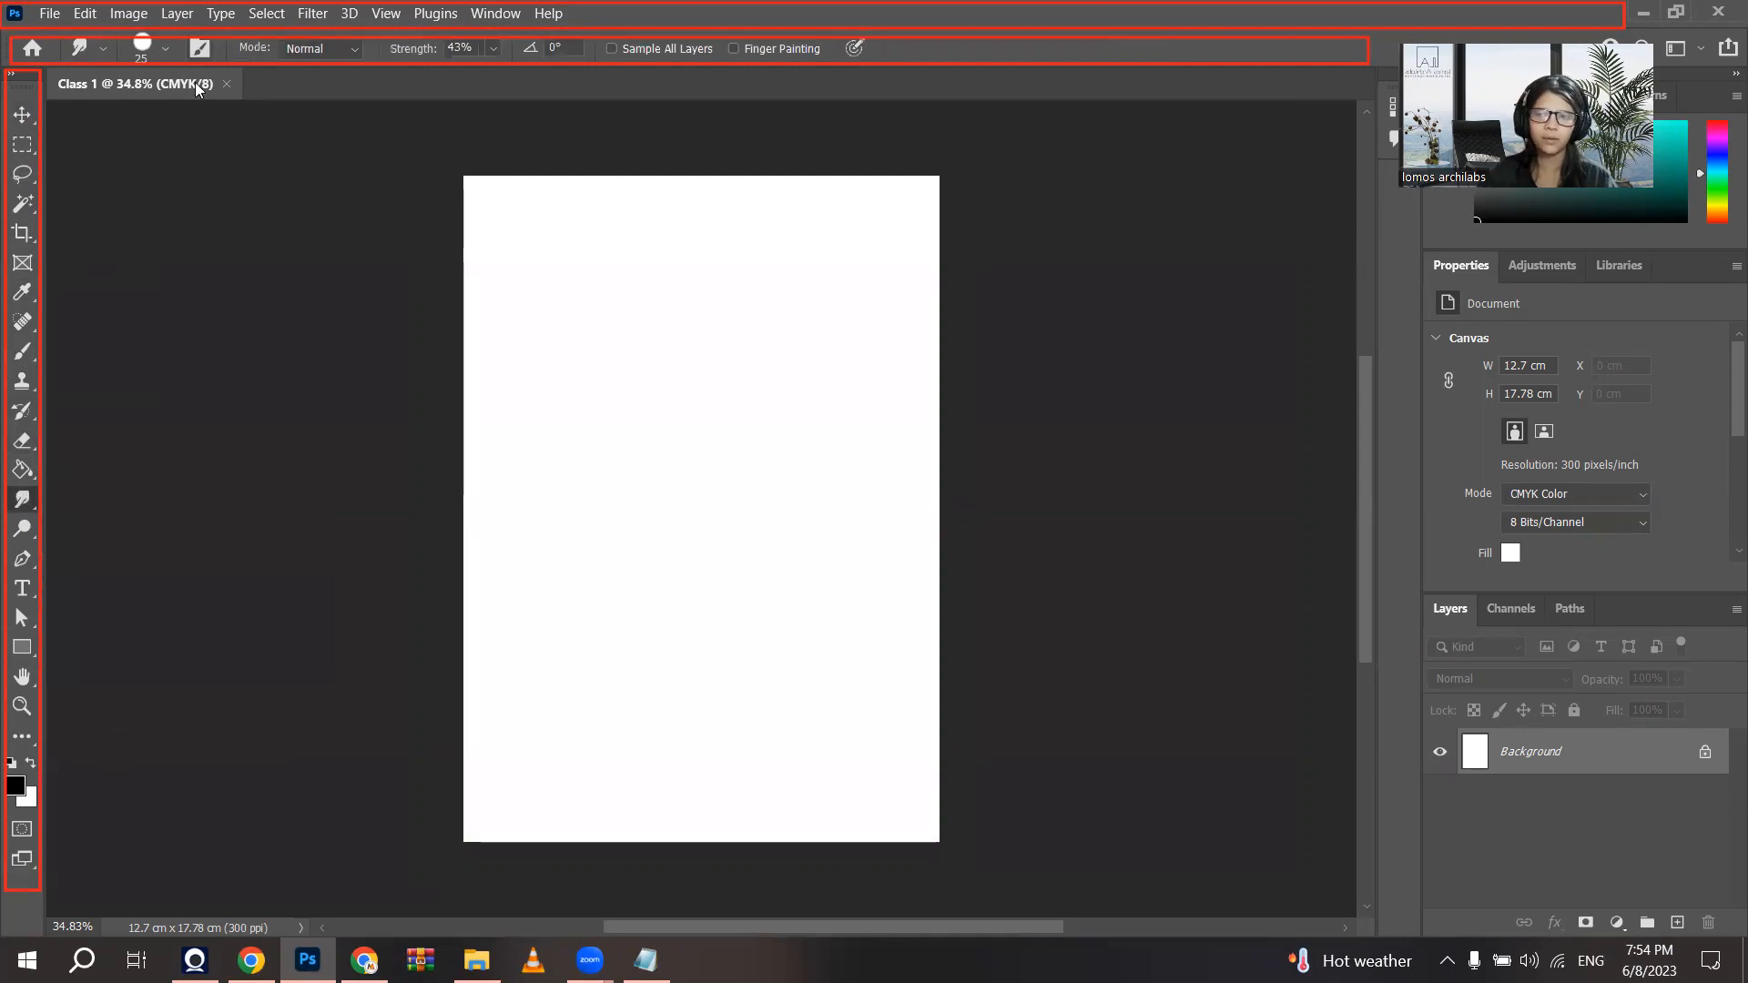
pyautogui.click(22, 528)
pyautogui.click(13, 463)
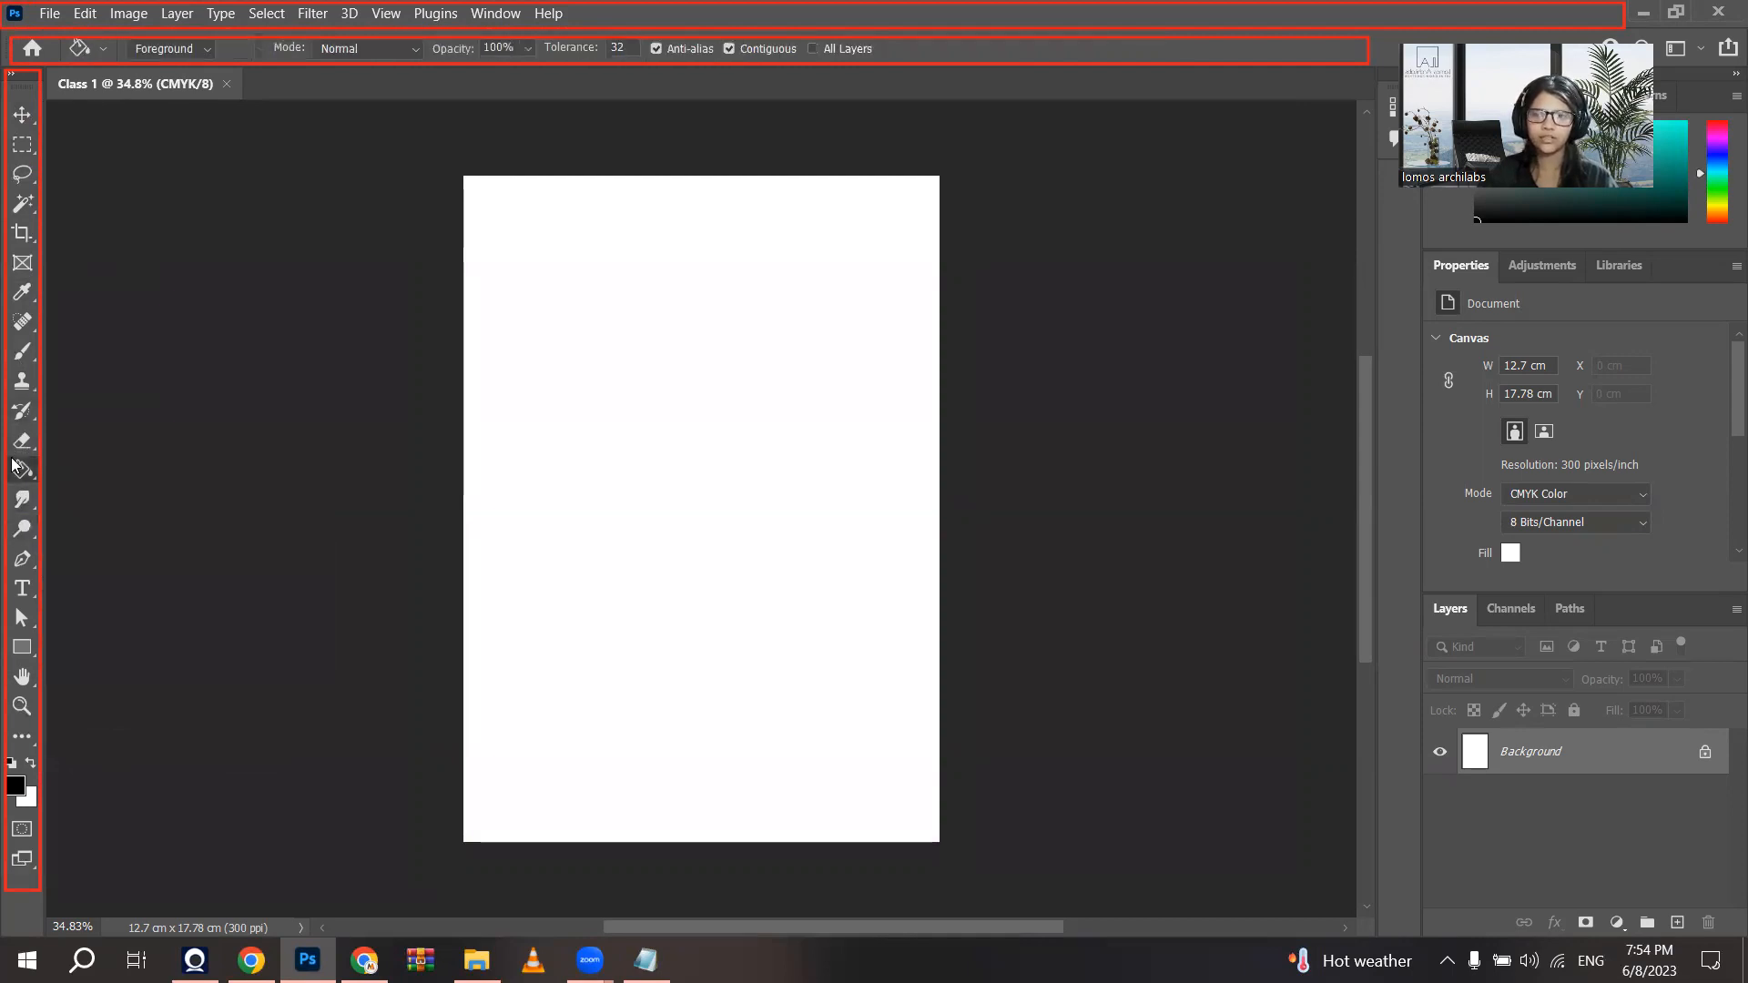
pyautogui.click(13, 390)
pyautogui.click(12, 317)
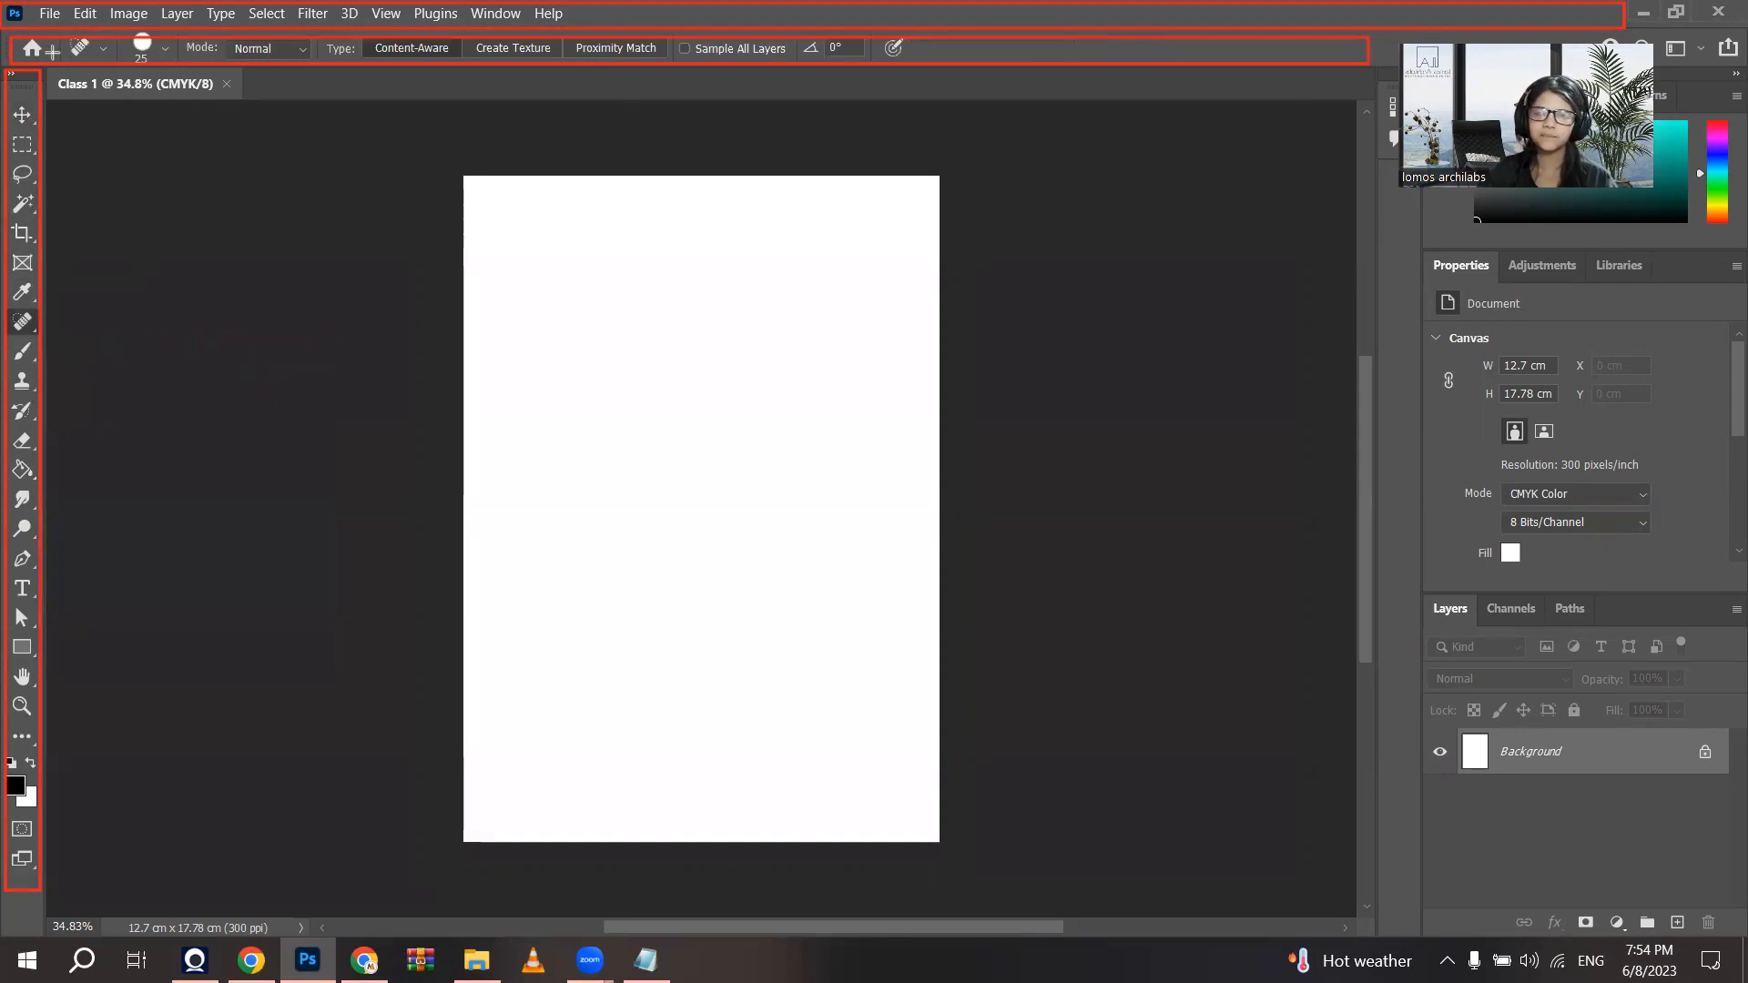
pyautogui.moveTo(49, 69)
pyautogui.mouseDown()
pyautogui.moveTo(251, 99)
pyautogui.moveTo(1083, 105)
pyautogui.mouseUp()
pyautogui.moveTo(451, 99); pyautogui.dragTo(1349, 96)
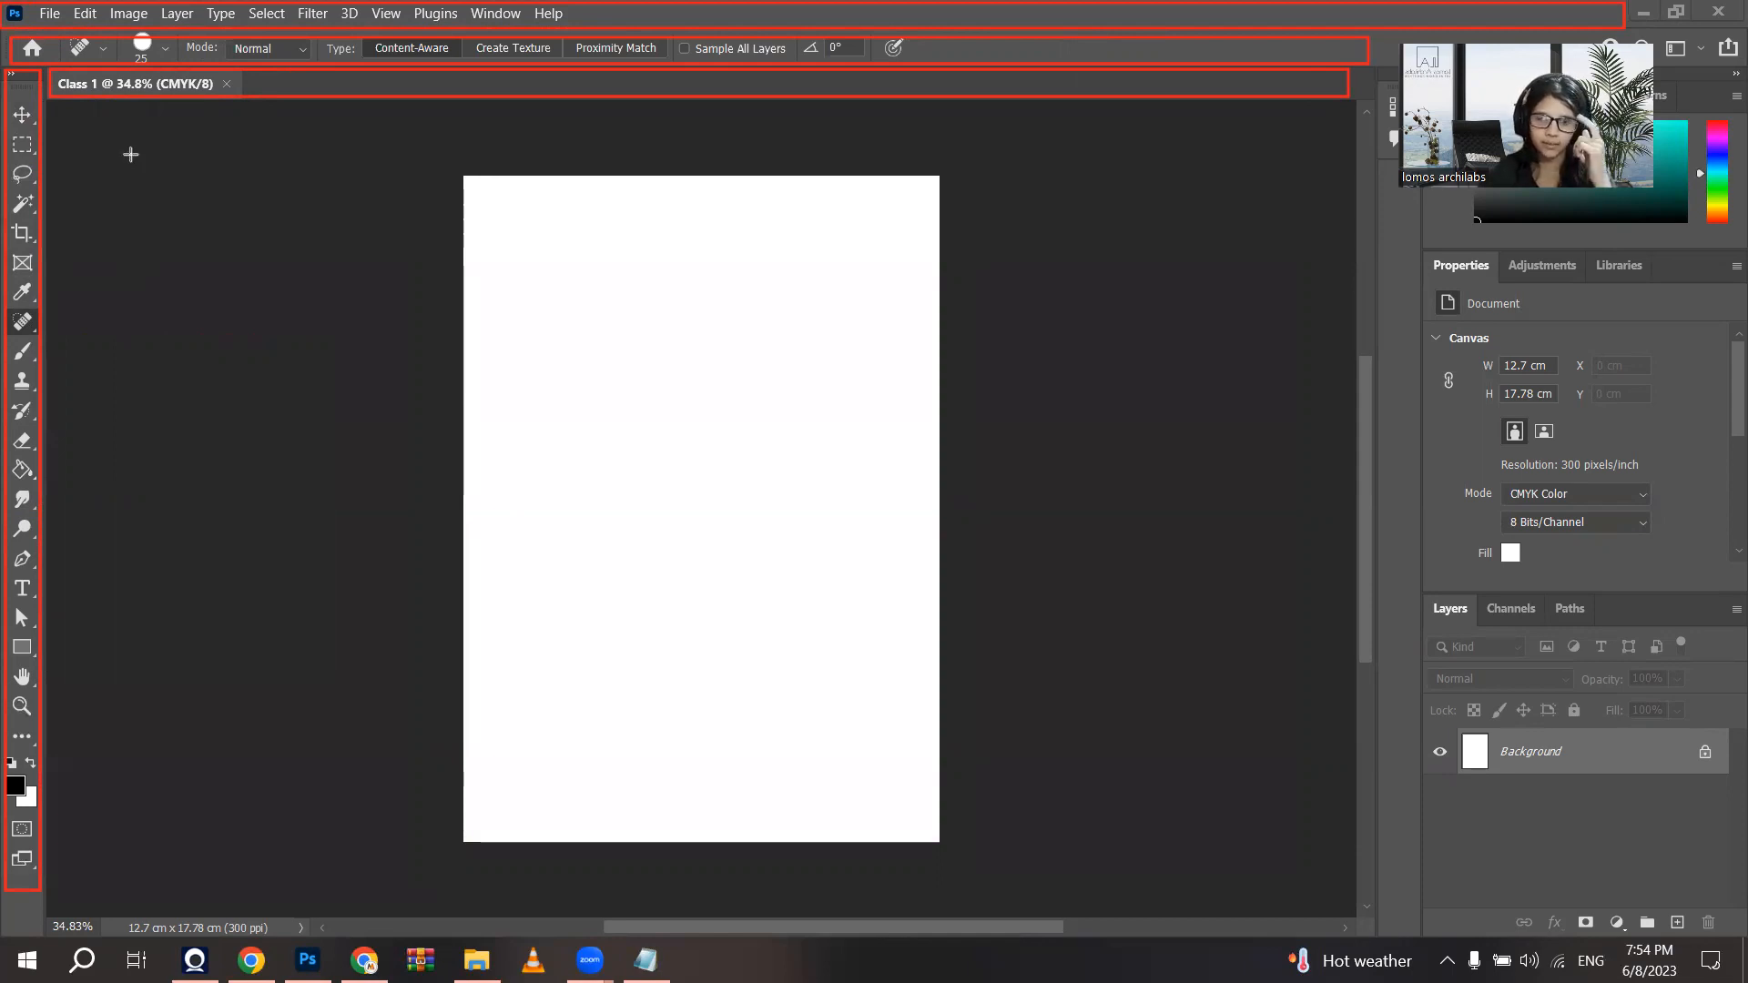
pyautogui.moveTo(52, 73); pyautogui.dragTo(242, 94)
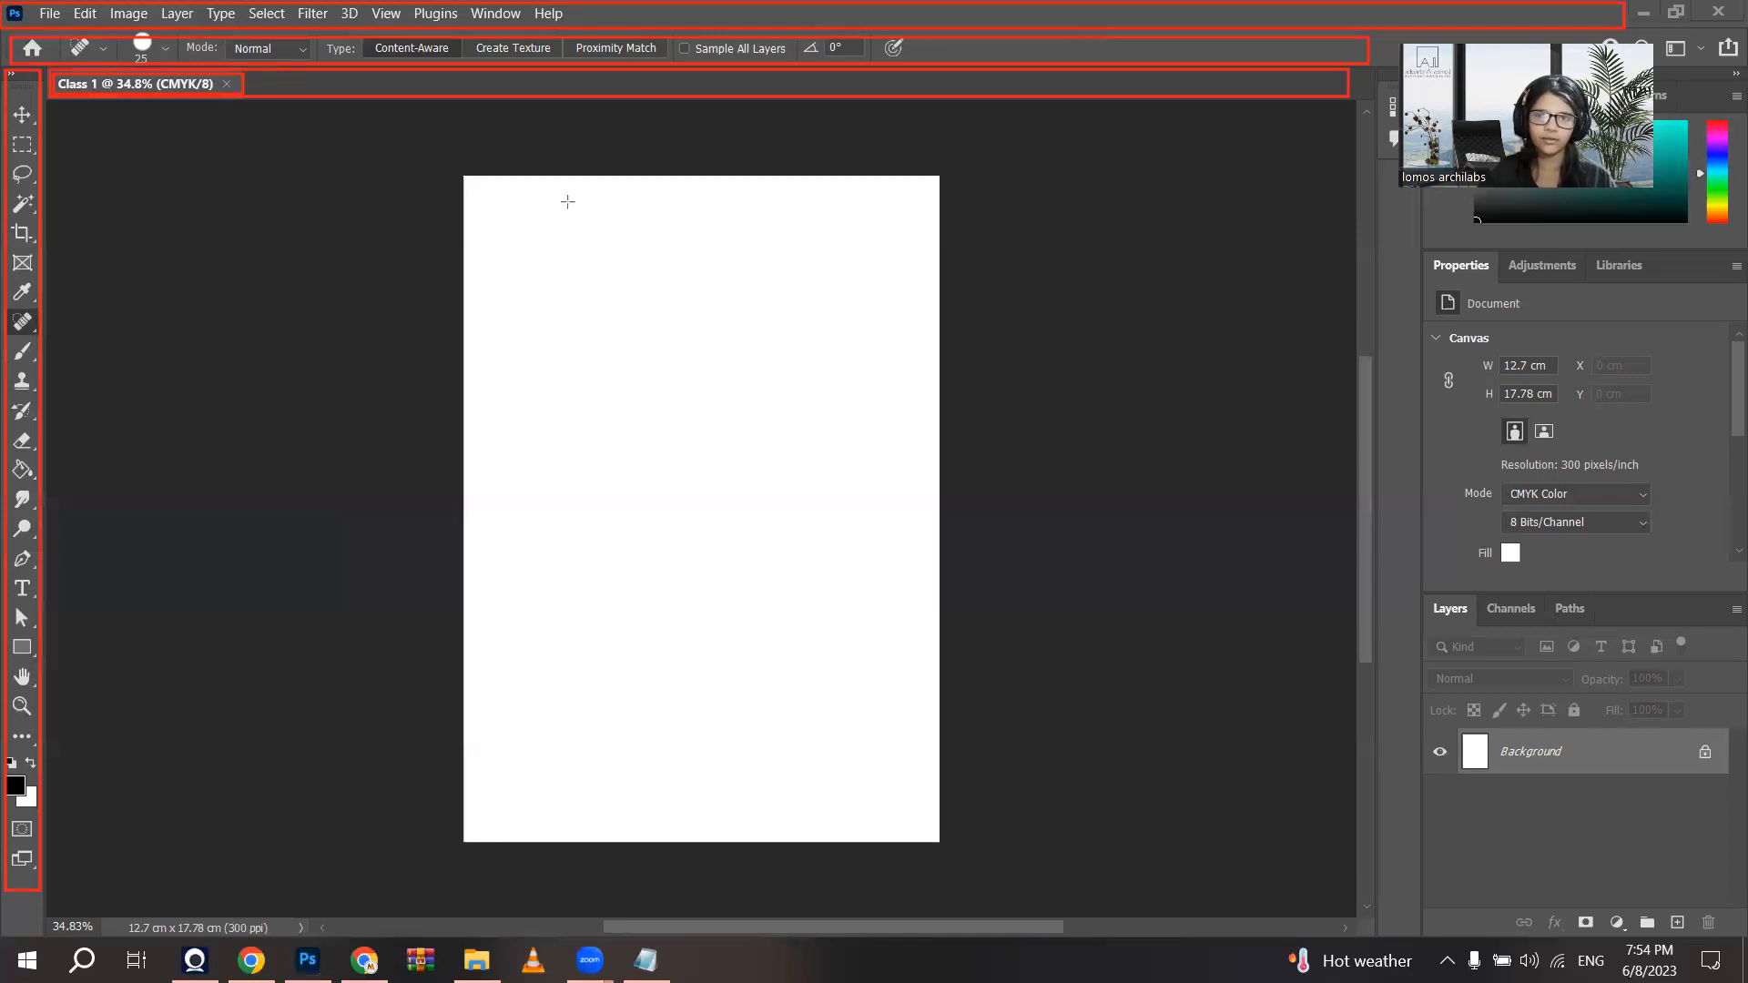
# Step: Outline the document tab bar, the canvas, and the Color, Properties and Layers panel groups with red annotation rectangles
pyautogui.moveTo(254, 74)
pyautogui.mouseDown()
pyautogui.moveTo(544, 99)
pyautogui.moveTo(887, 89)
pyautogui.mouseUp()
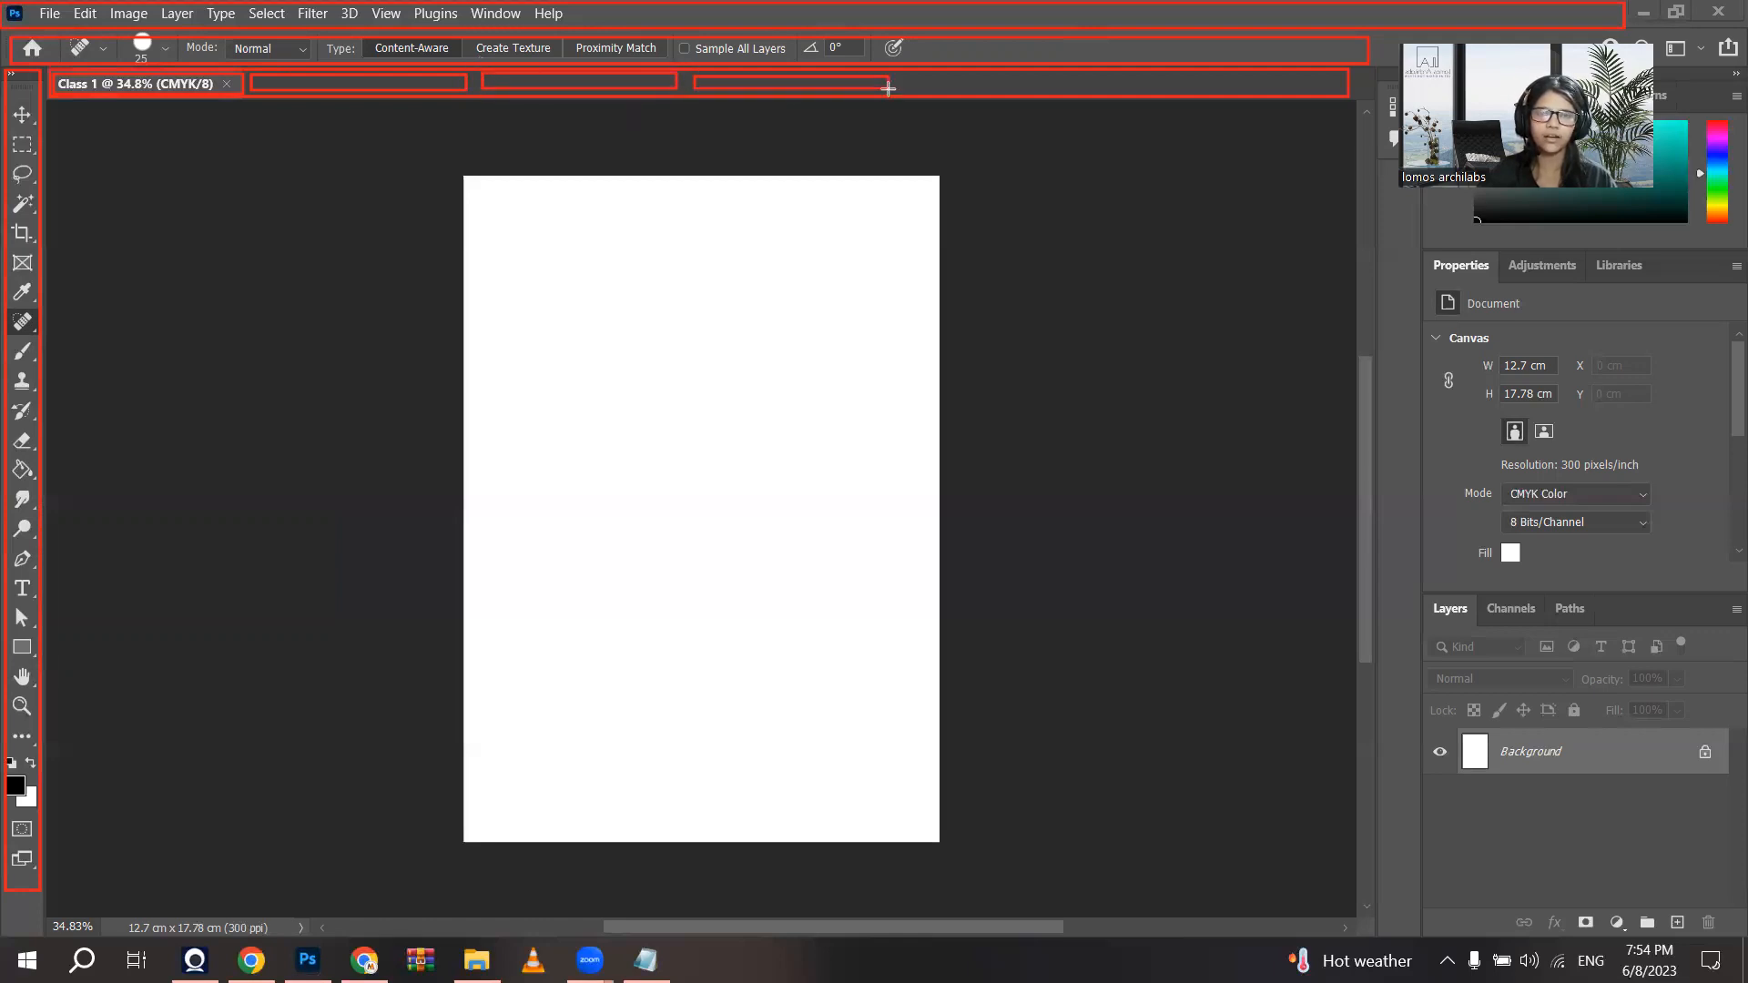
pyautogui.moveTo(429, 142)
pyautogui.mouseDown()
pyautogui.moveTo(605, 464)
pyautogui.moveTo(1033, 893)
pyautogui.moveTo(999, 858)
pyautogui.moveTo(937, 884)
pyautogui.moveTo(965, 881)
pyautogui.mouseUp()
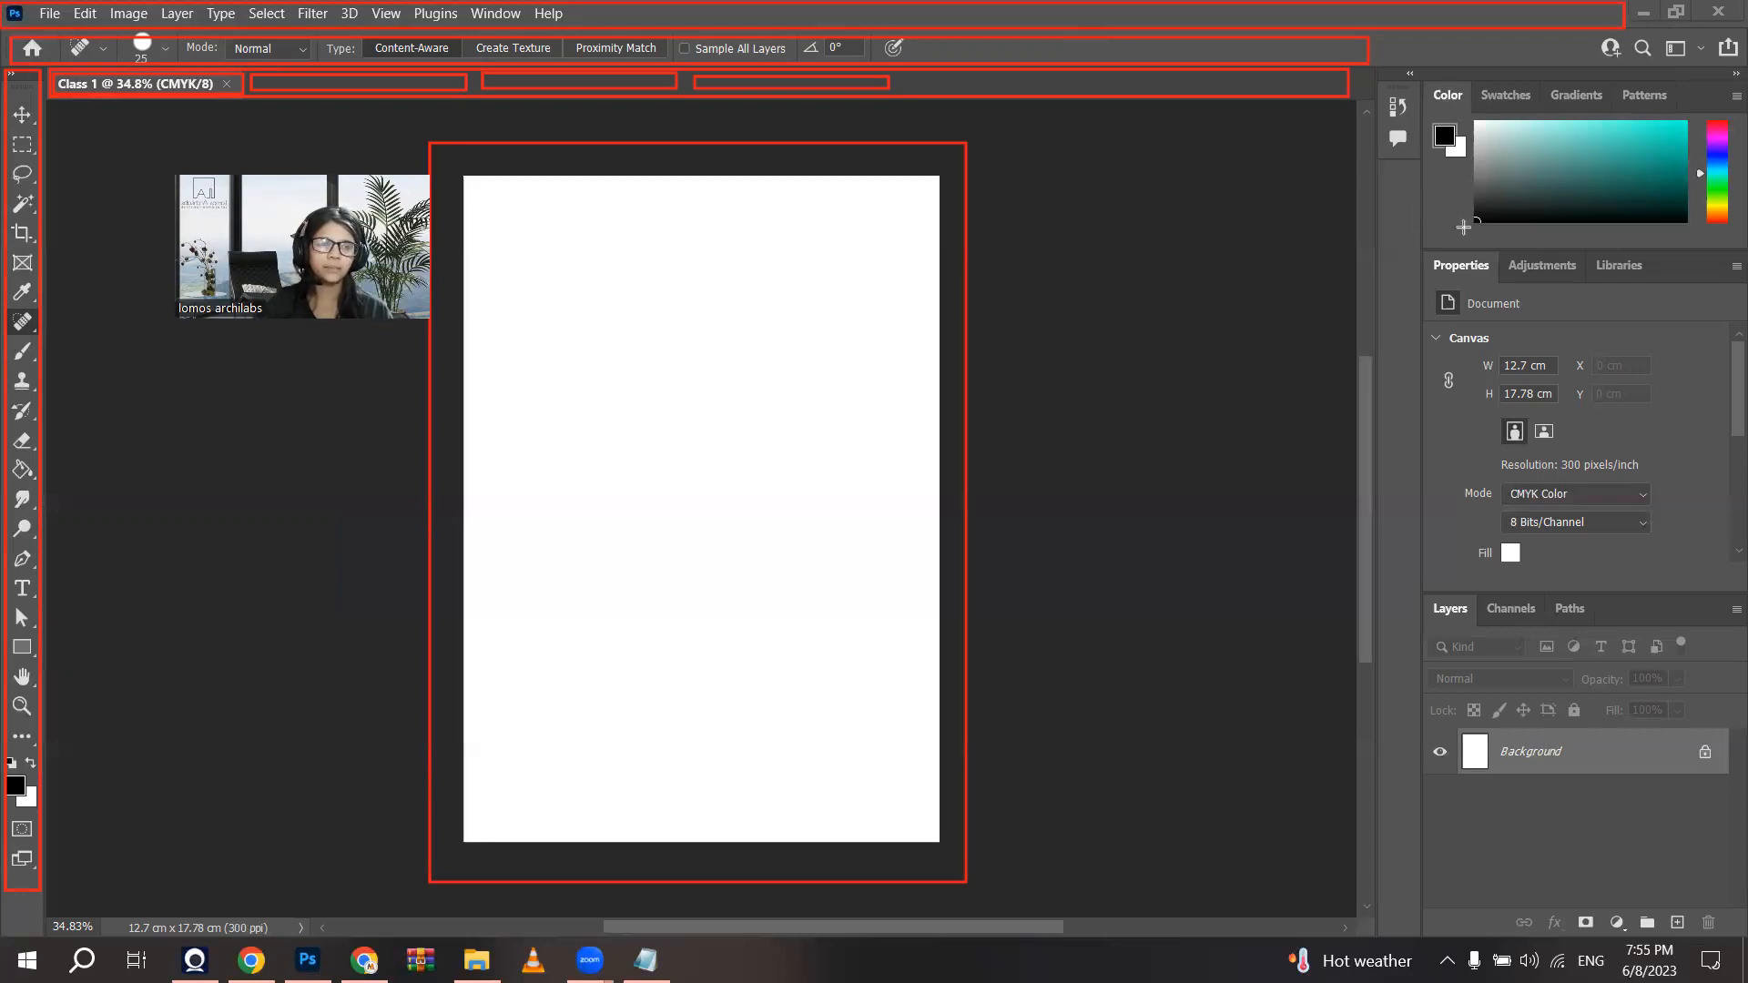
pyautogui.moveTo(1414, 81)
pyautogui.mouseDown()
pyautogui.moveTo(1468, 113)
pyautogui.moveTo(1546, 116)
pyautogui.mouseUp()
pyautogui.moveTo(1617, 85); pyautogui.dragTo(1681, 107)
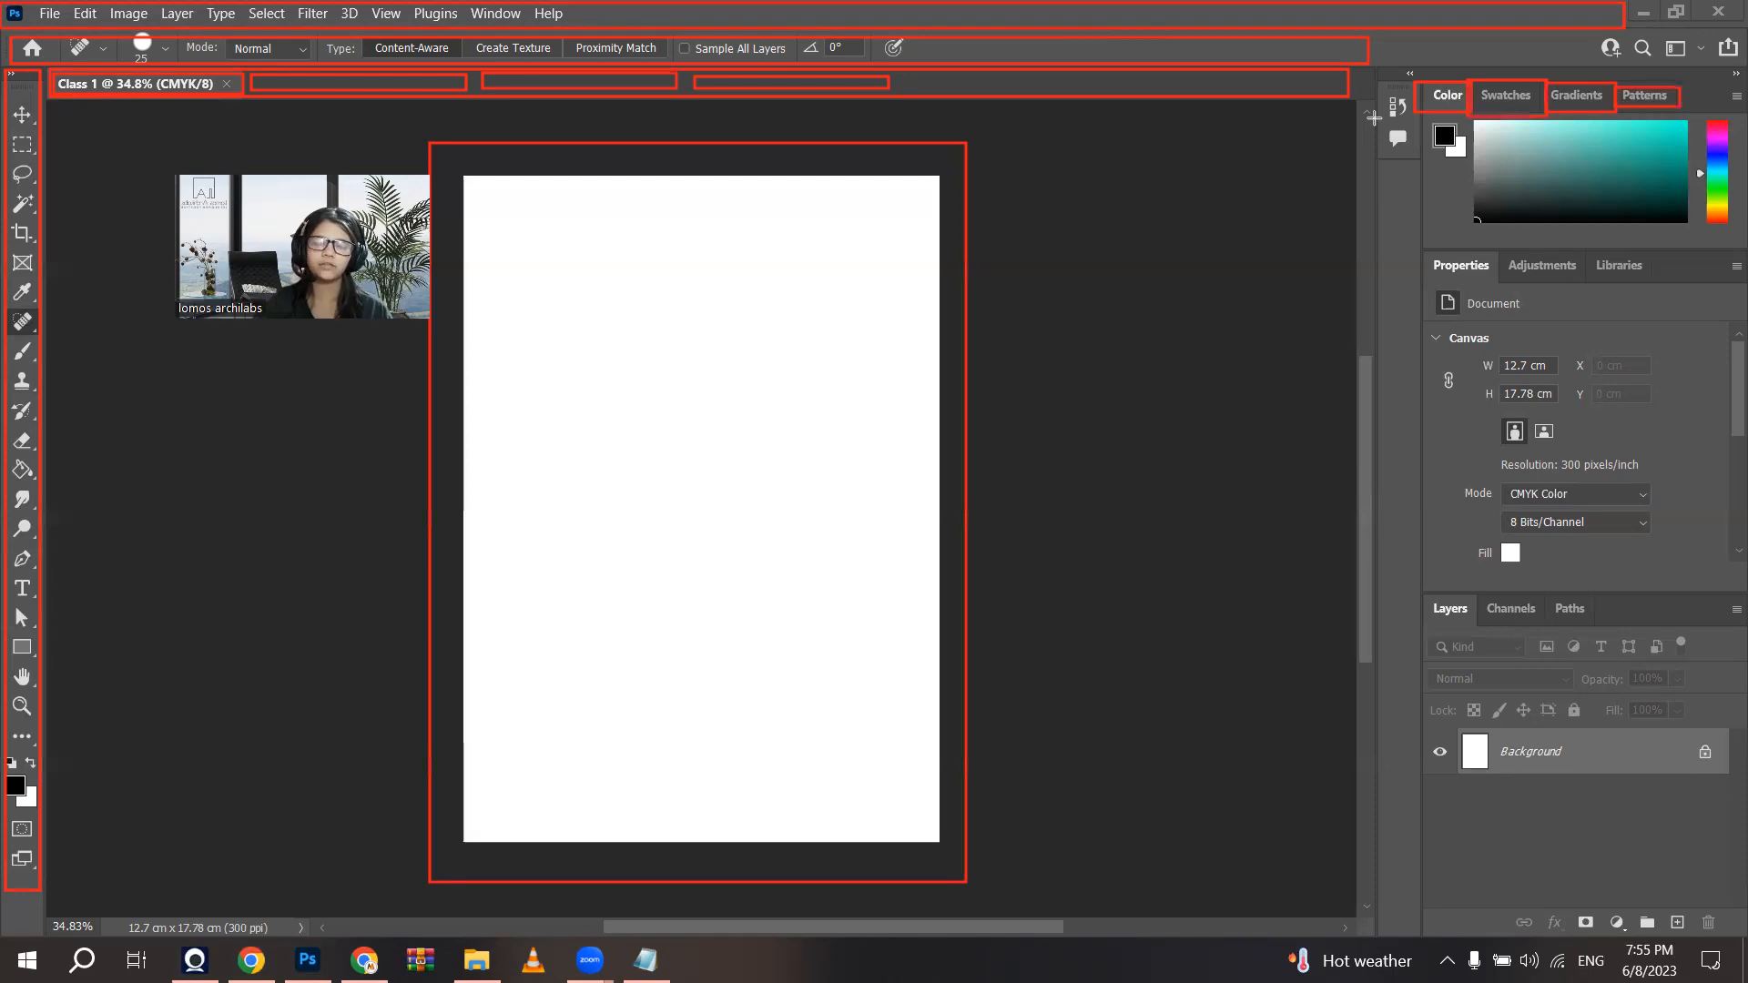
pyautogui.moveTo(1416, 252); pyautogui.dragTo(1663, 292)
pyautogui.moveTo(1408, 592); pyautogui.dragTo(1427, 608)
pyautogui.moveTo(1620, 640); pyautogui.dragTo(1630, 636)
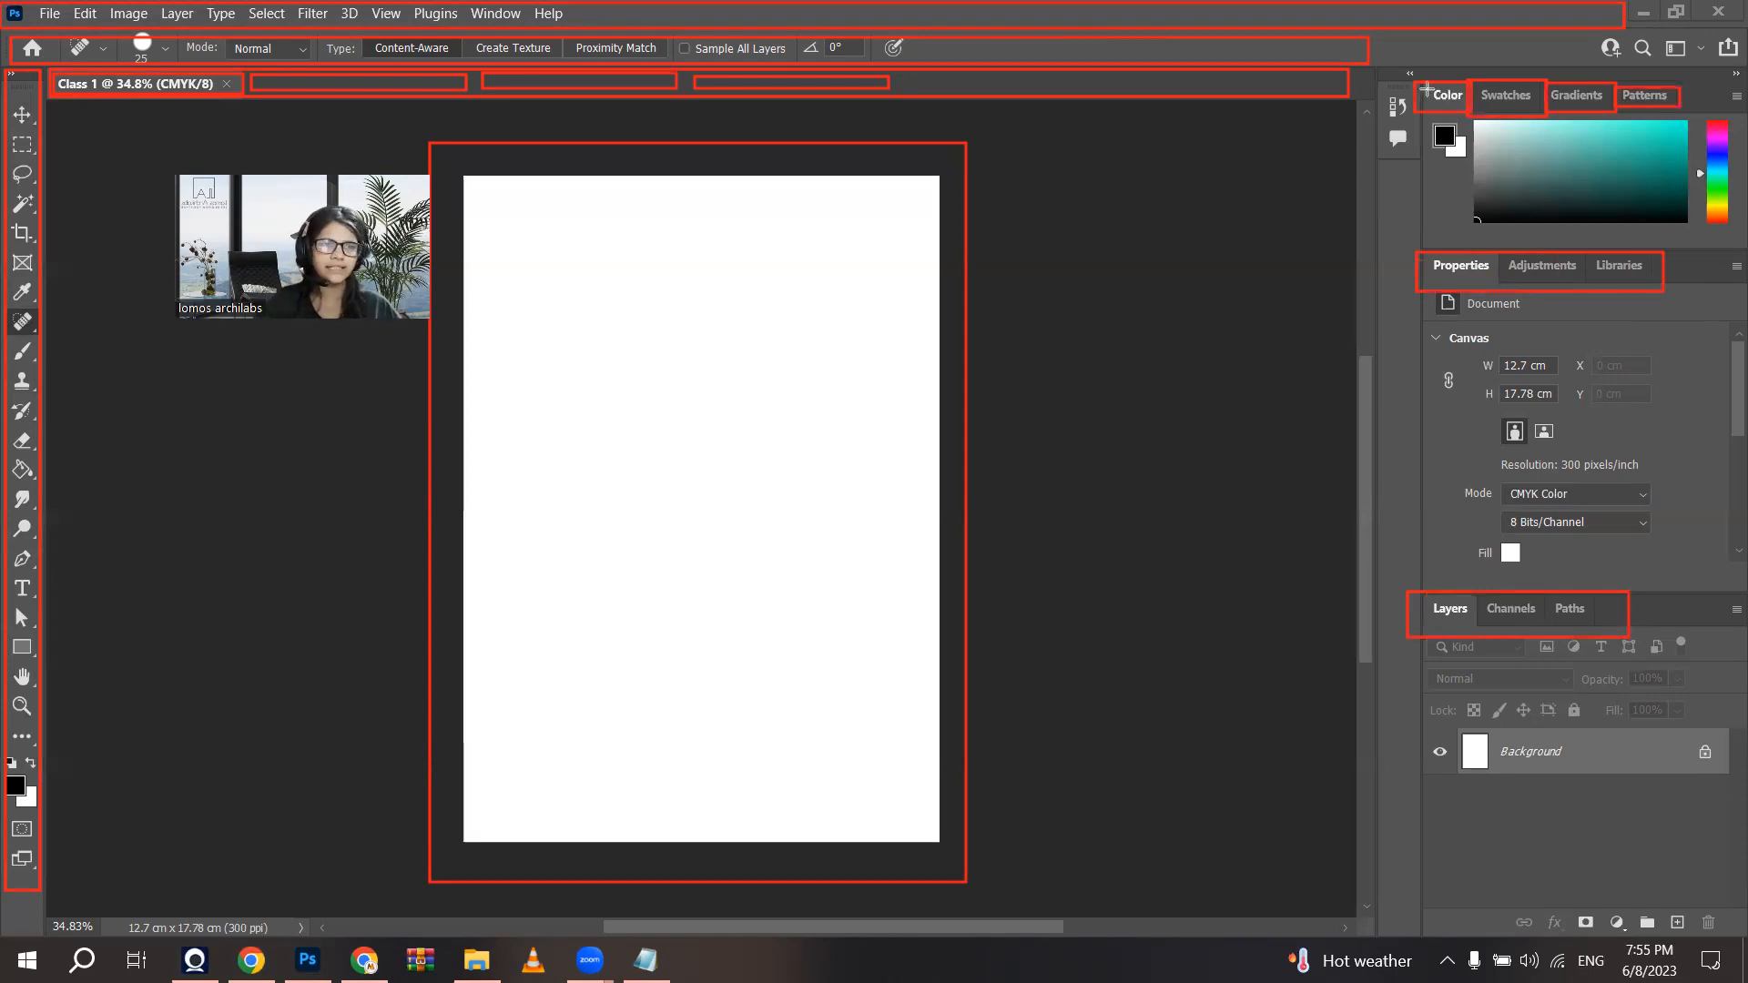
pyautogui.moveTo(1414, 73)
pyautogui.mouseDown()
pyautogui.moveTo(1736, 228)
pyautogui.moveTo(1732, 246)
pyautogui.mouseUp()
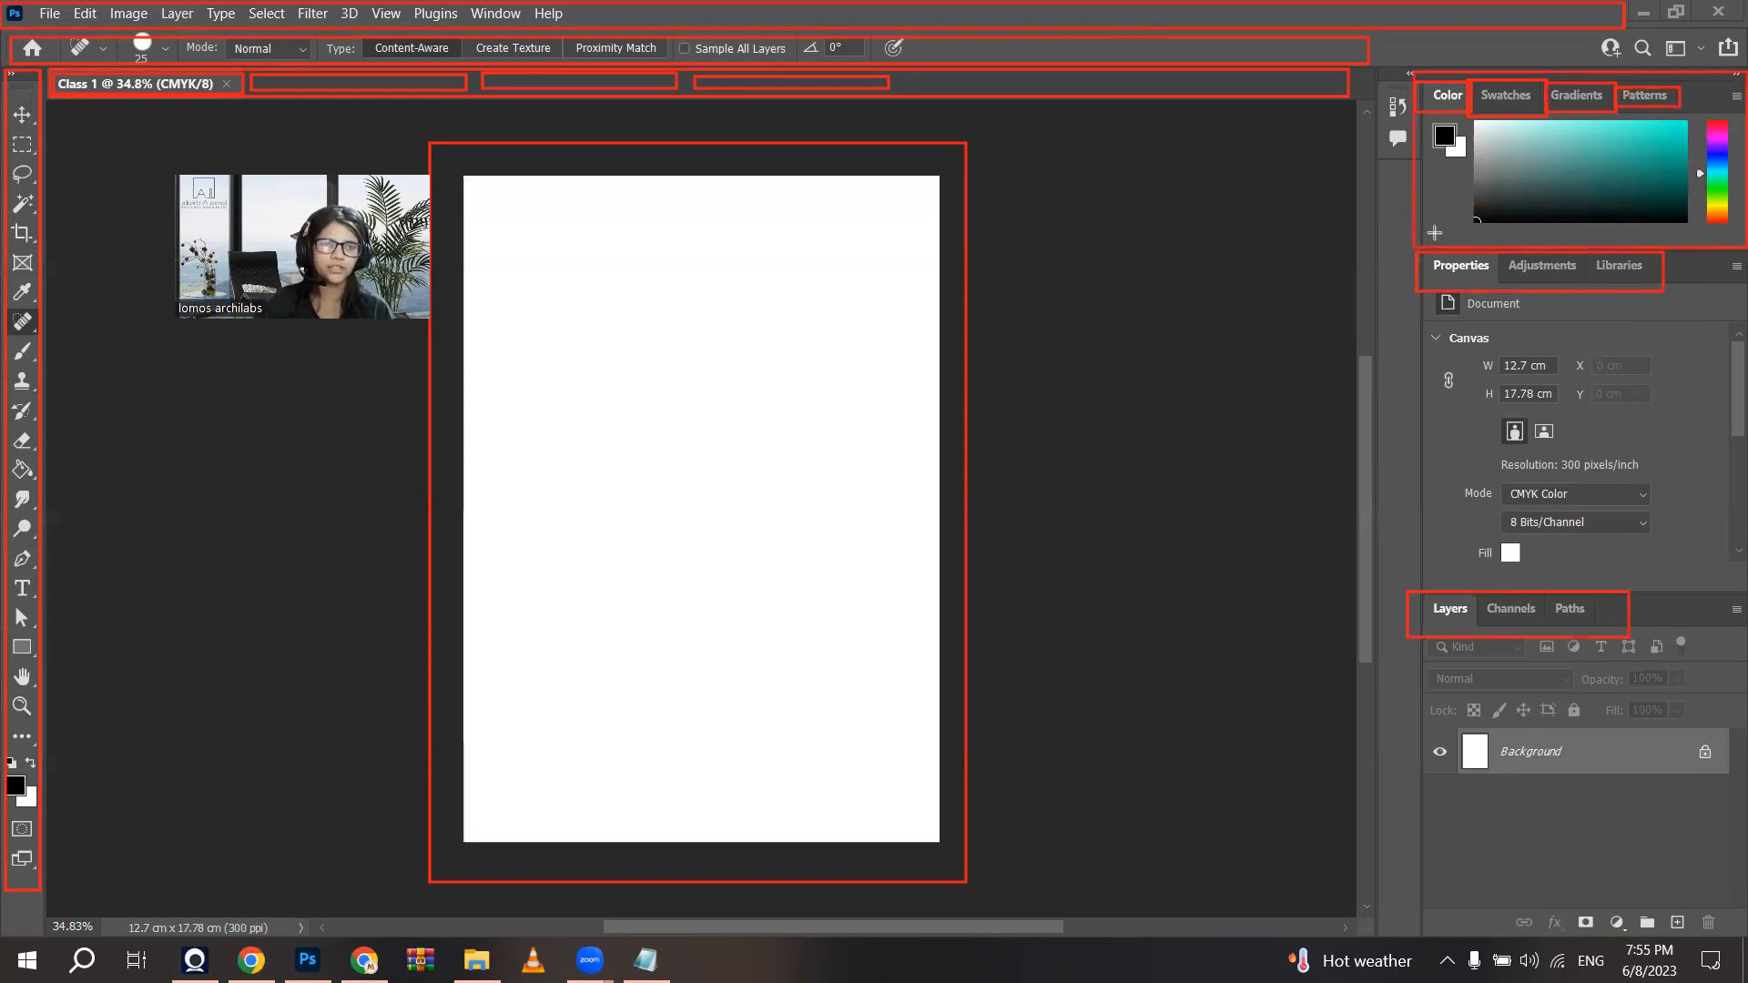
pyautogui.moveTo(1418, 253); pyautogui.dragTo(1488, 405)
pyautogui.moveTo(1638, 541); pyautogui.dragTo(1740, 593)
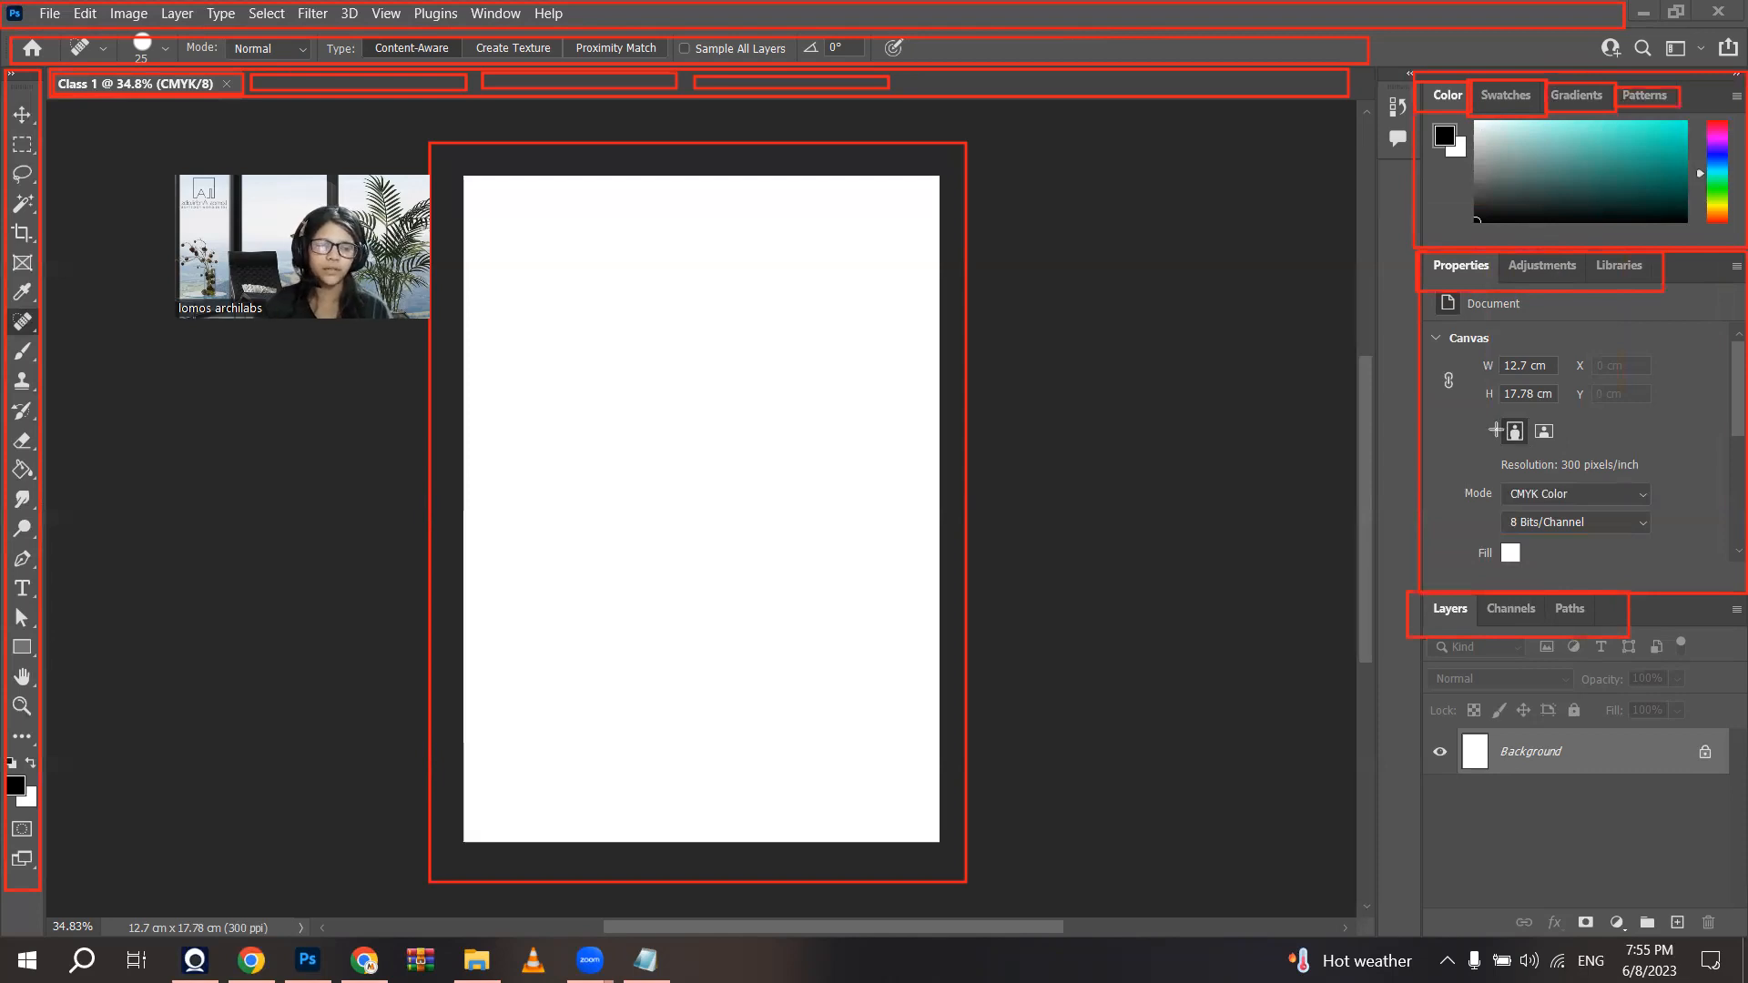
pyautogui.moveTo(1424, 593)
pyautogui.mouseDown()
pyautogui.moveTo(1641, 906)
pyautogui.moveTo(1734, 944)
pyautogui.mouseUp()
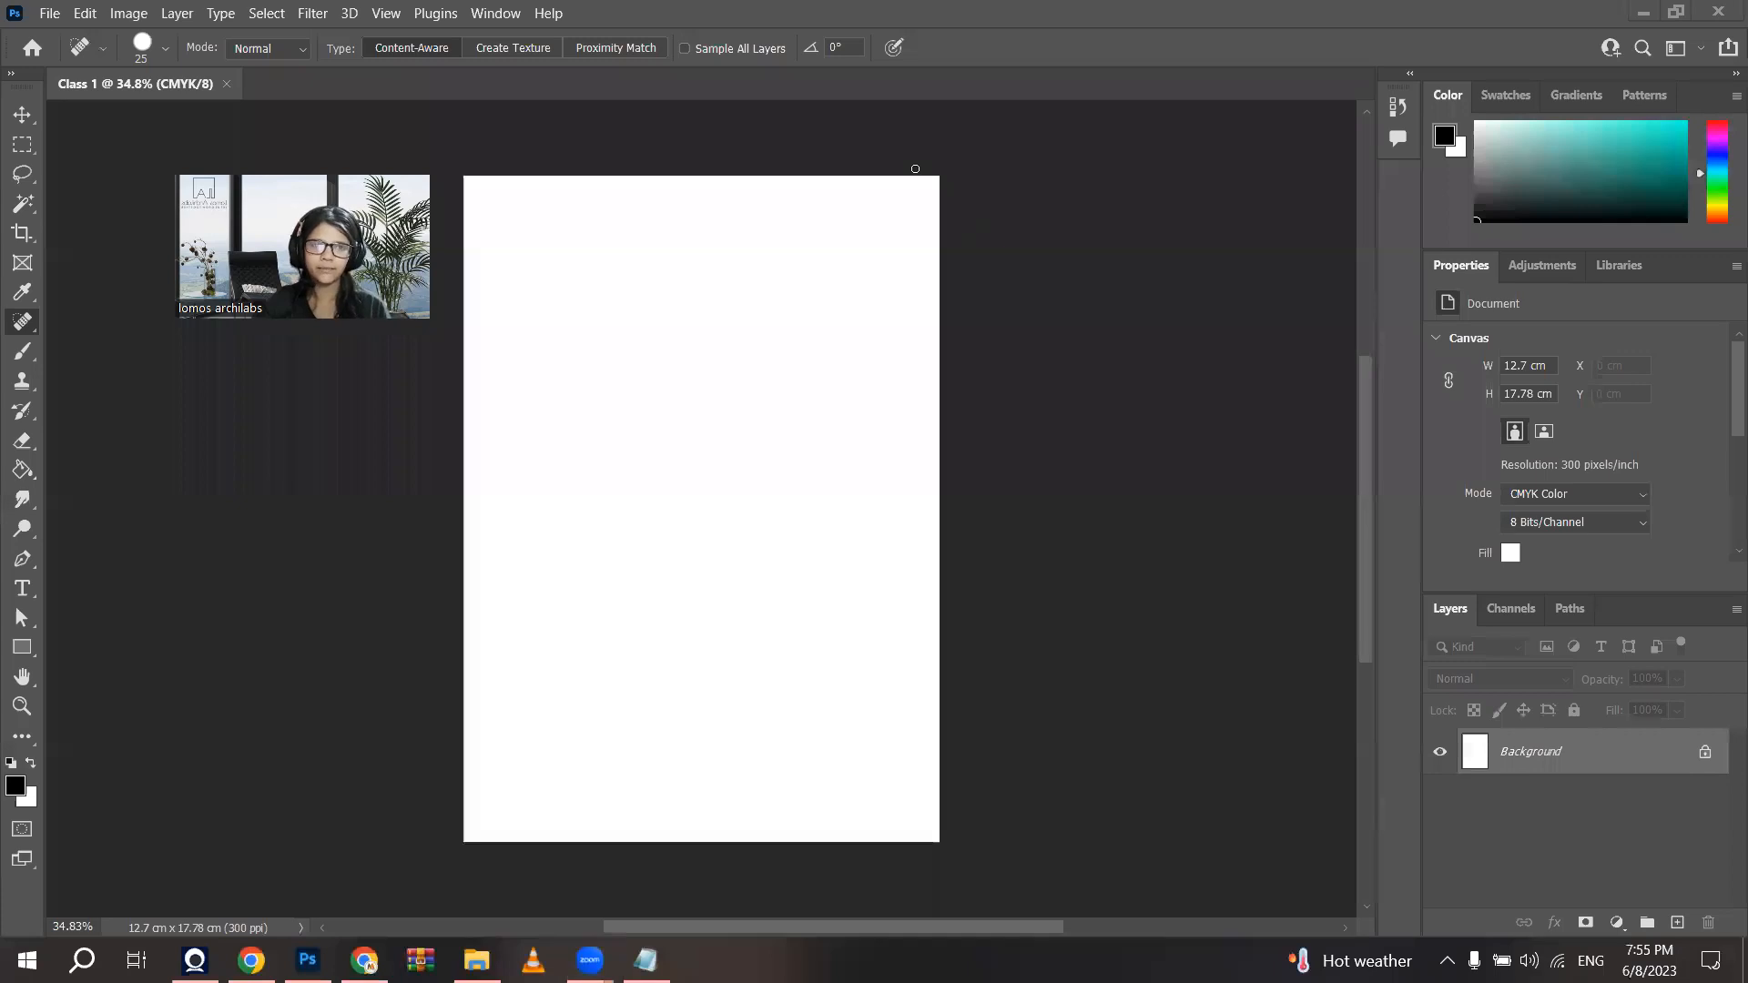
# Step: Close the whole tab group that holds the Layers, Channels and Paths panels
pyautogui.scroll(-1, 862, 328)
pyautogui.scroll(1, 991, 651)
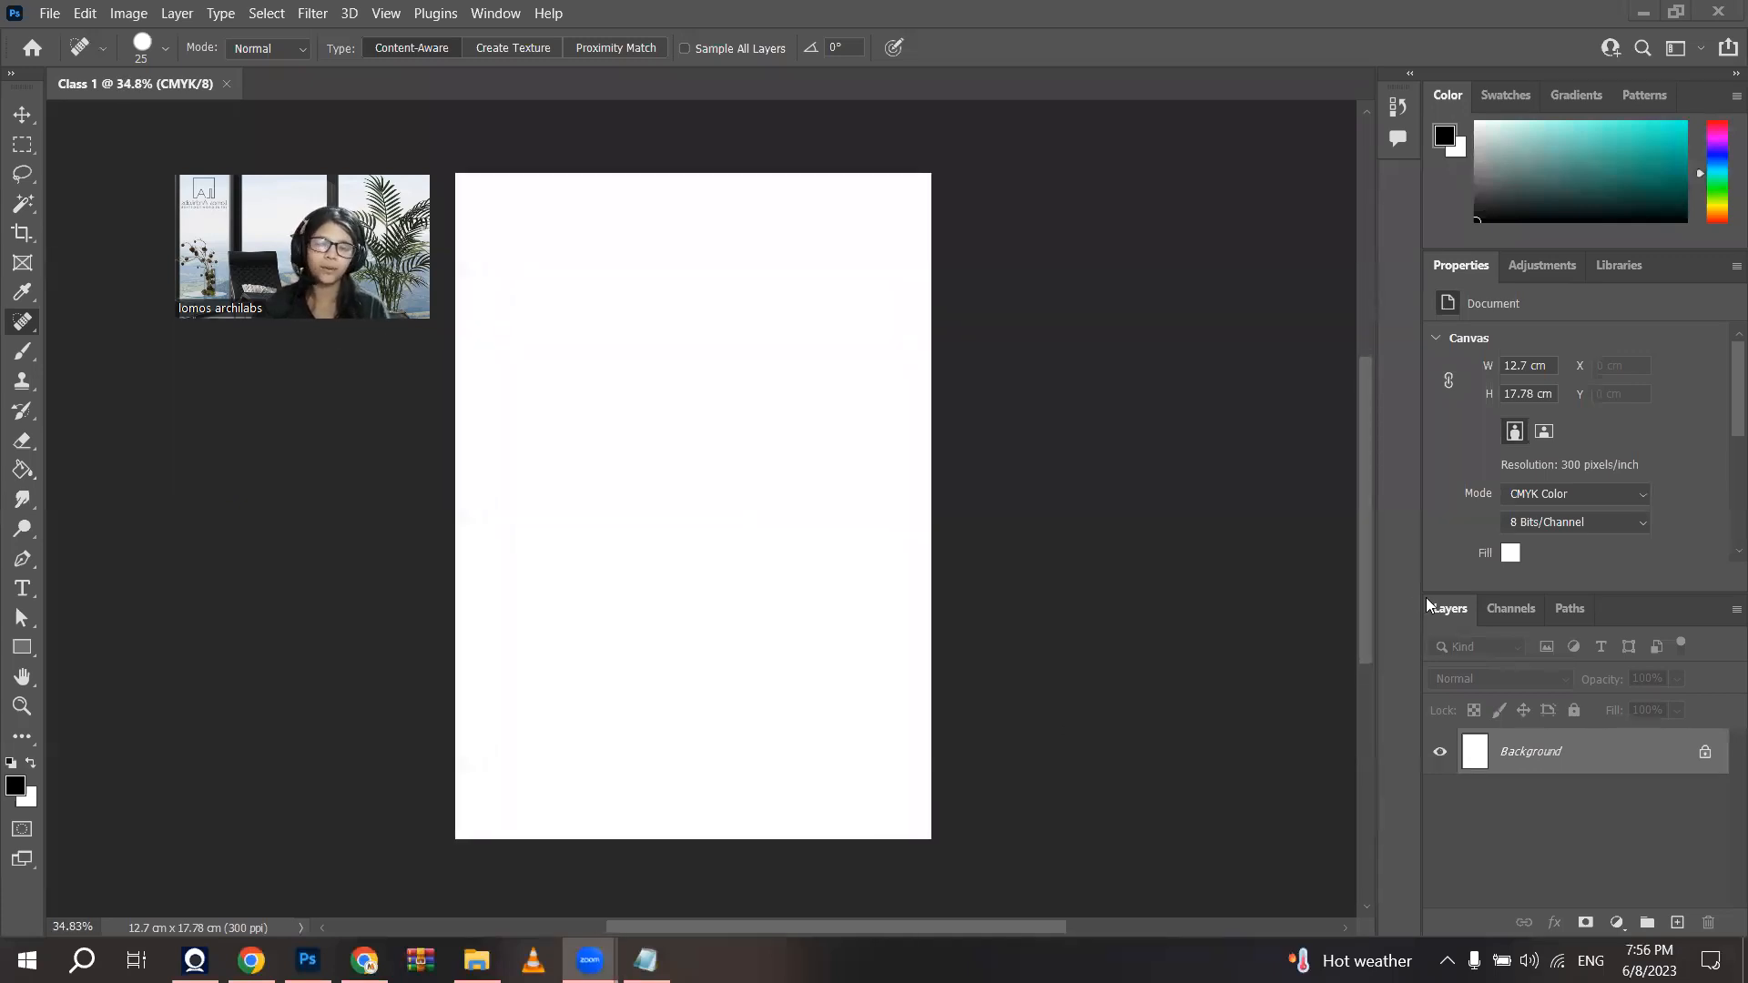
pyautogui.click(1736, 609)
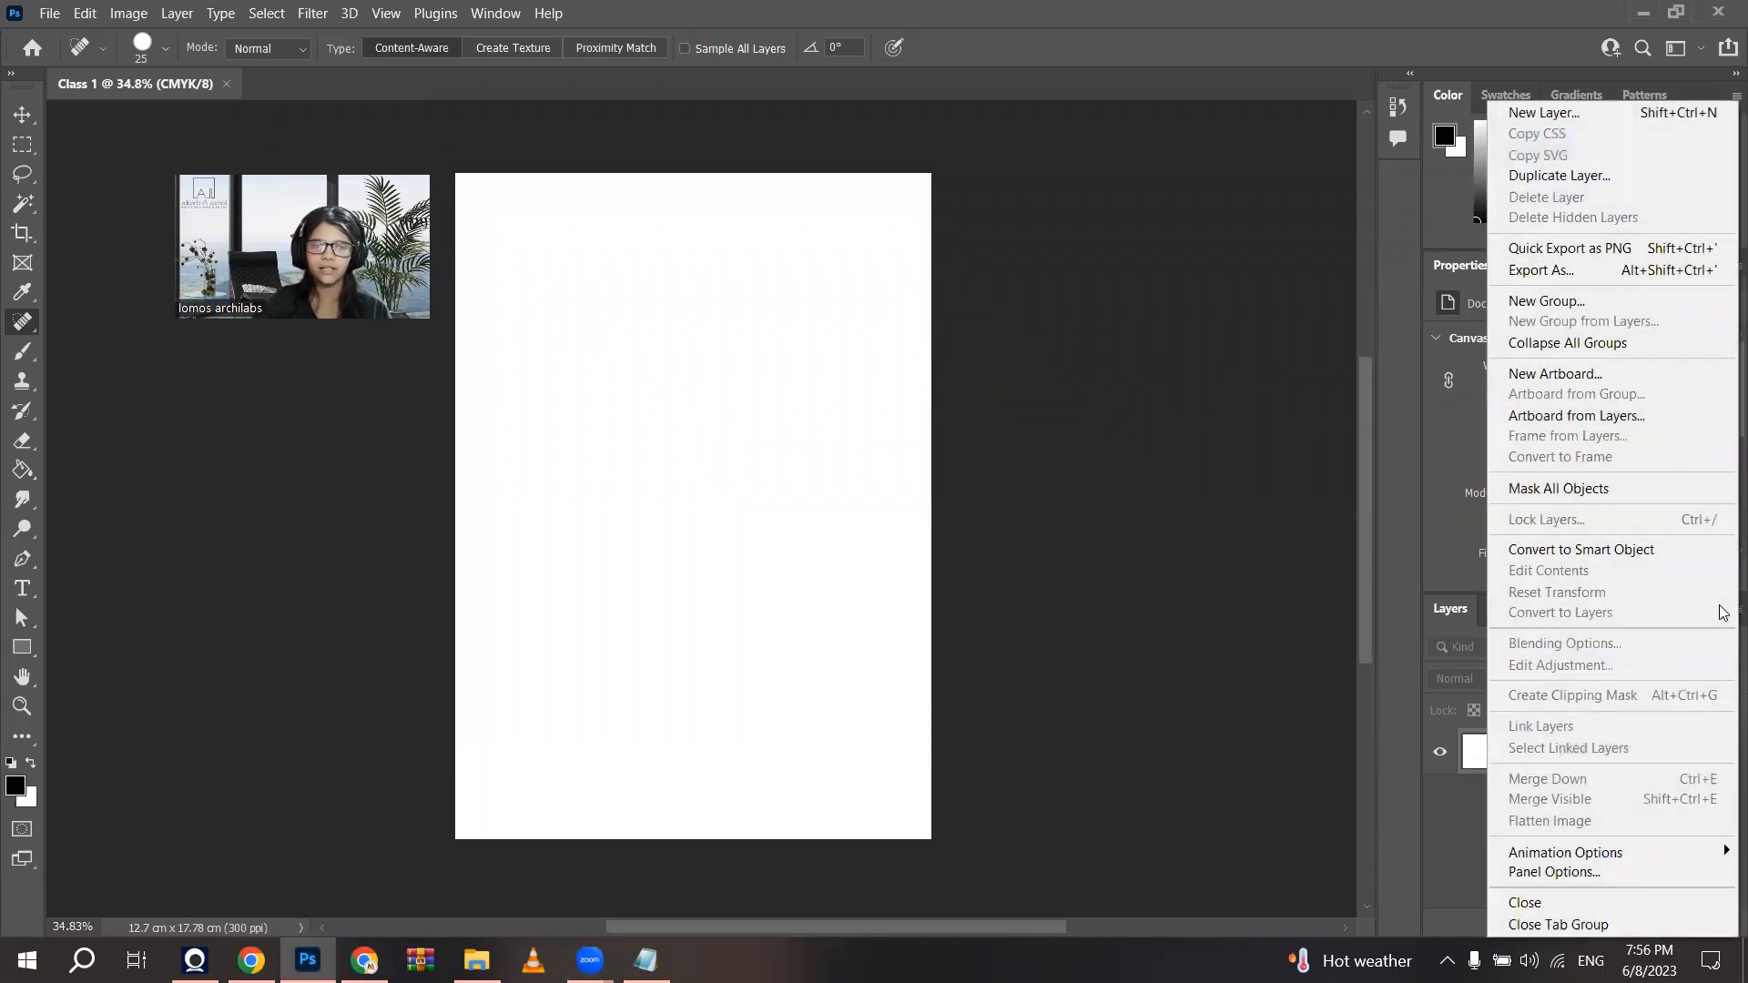
pyautogui.click(1591, 921)
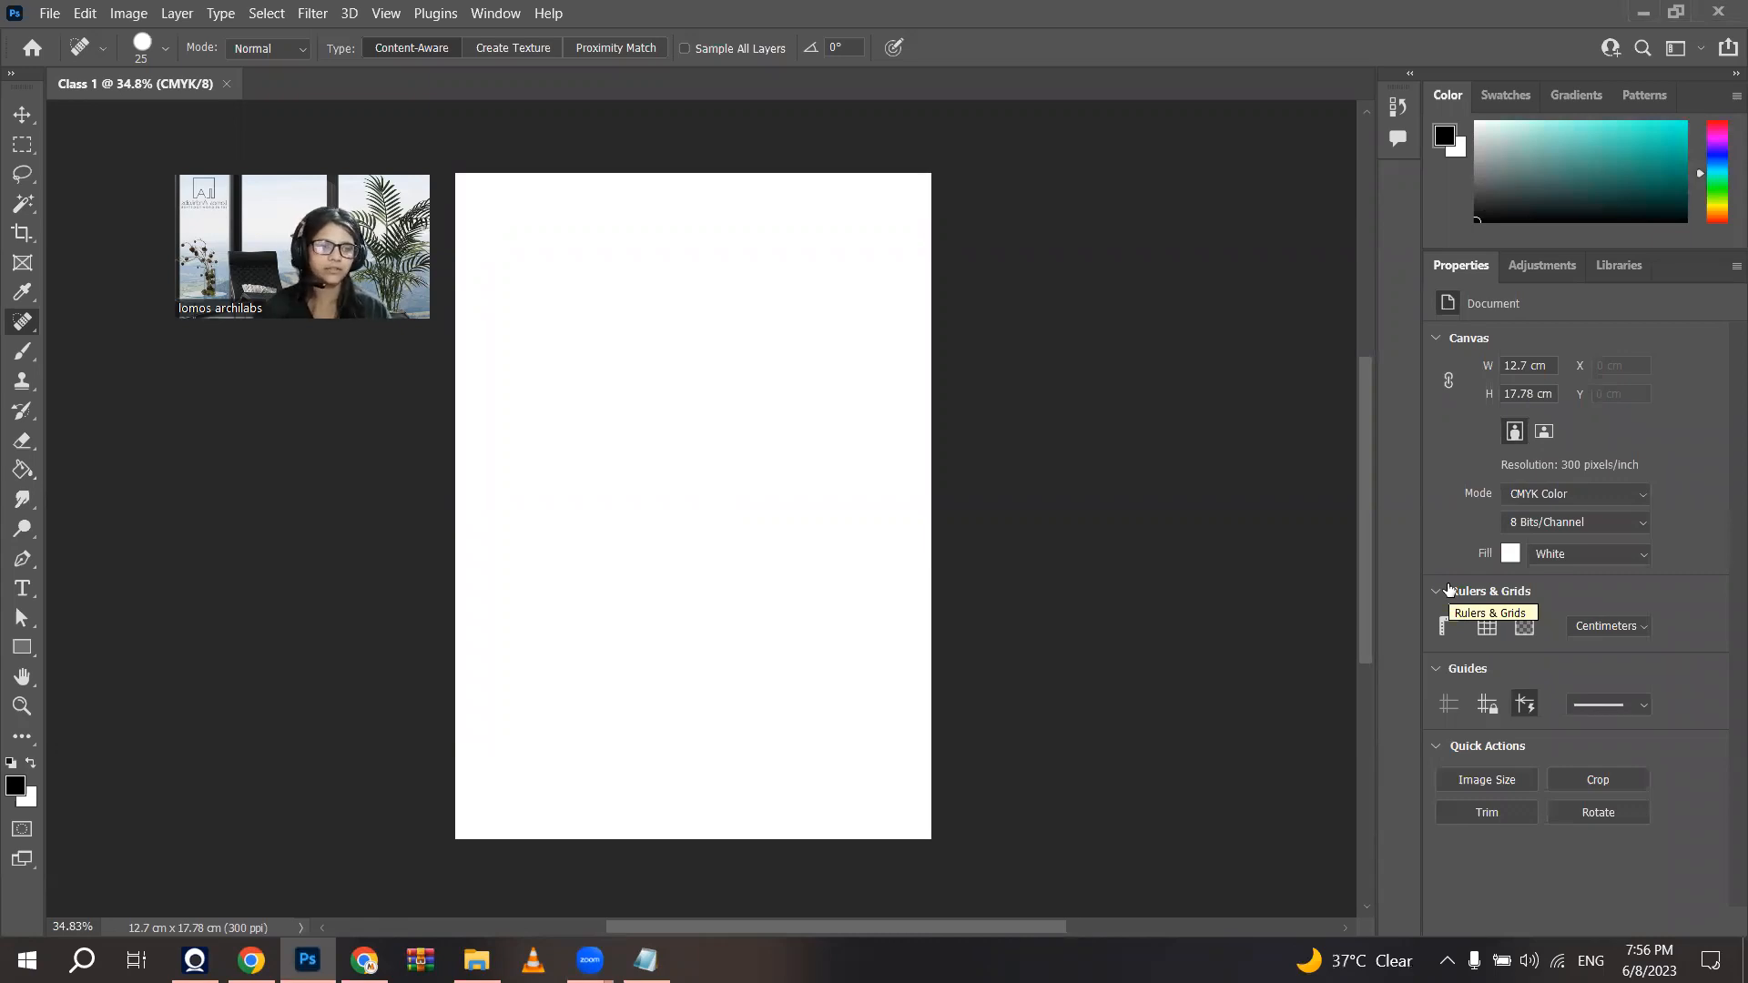
# Step: Choose the Essentials (Default) workspace again and fit the page to the window
pyautogui.click(517, 11)
pyautogui.moveTo(540, 62)
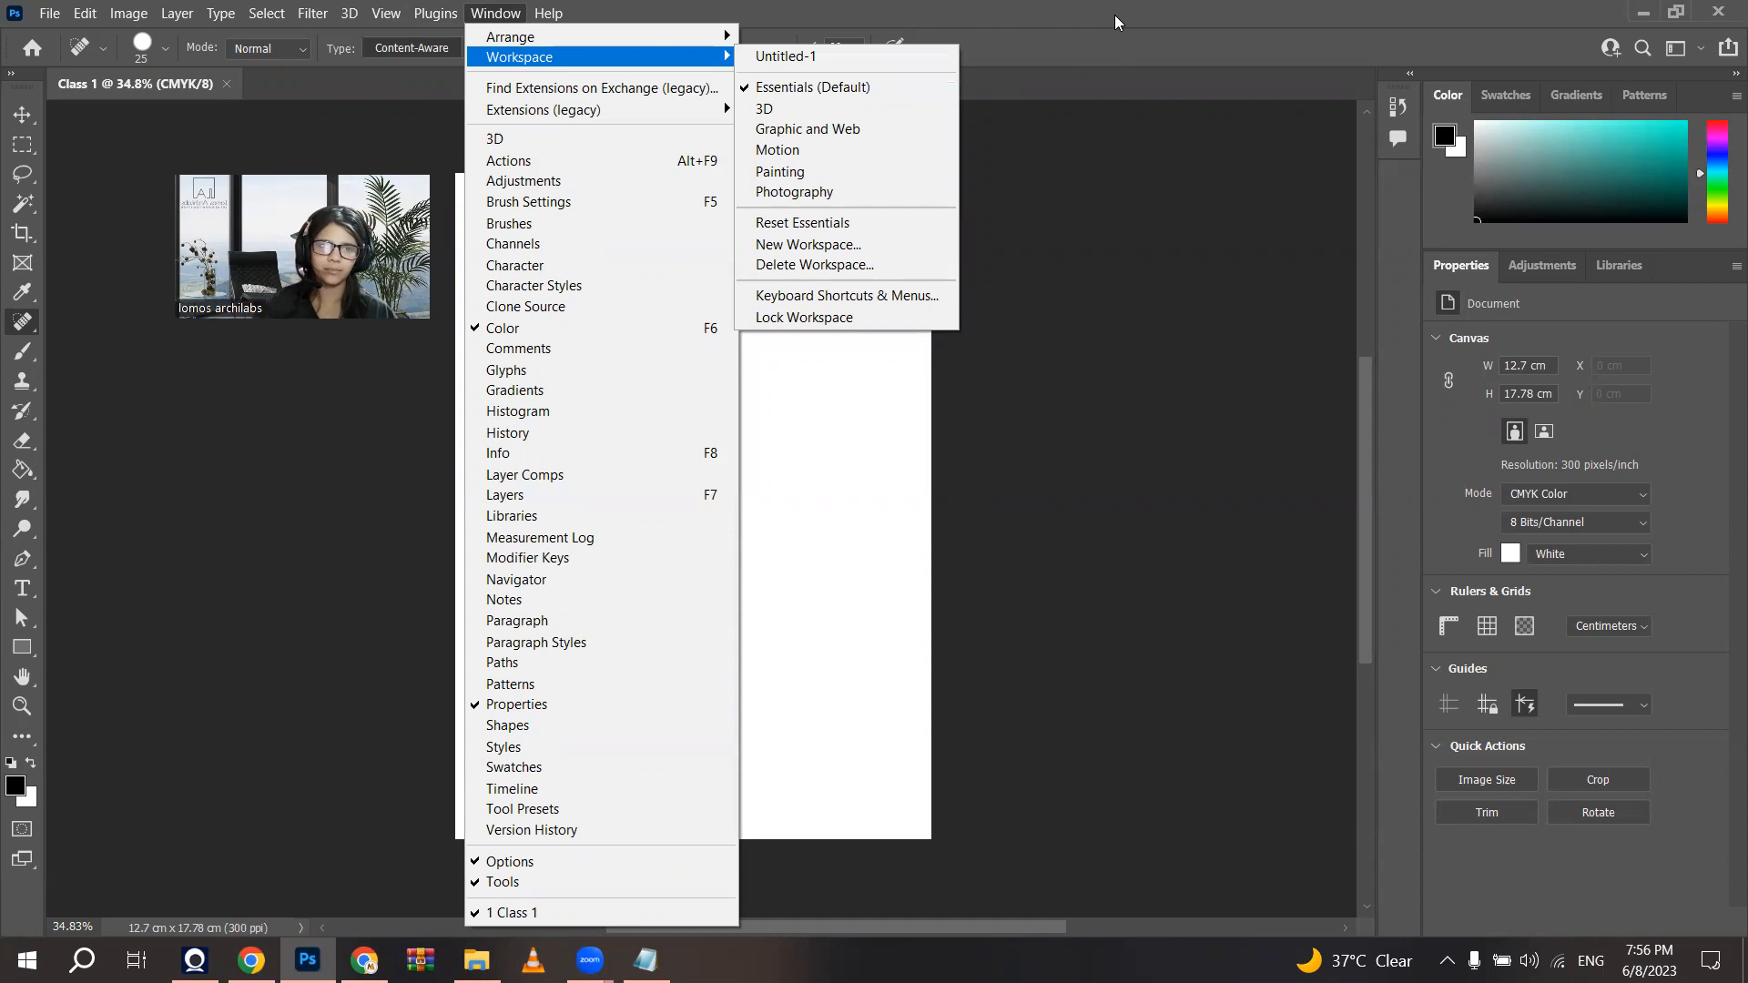
pyautogui.click(833, 89)
pyautogui.hotkey('ctrl', '0')
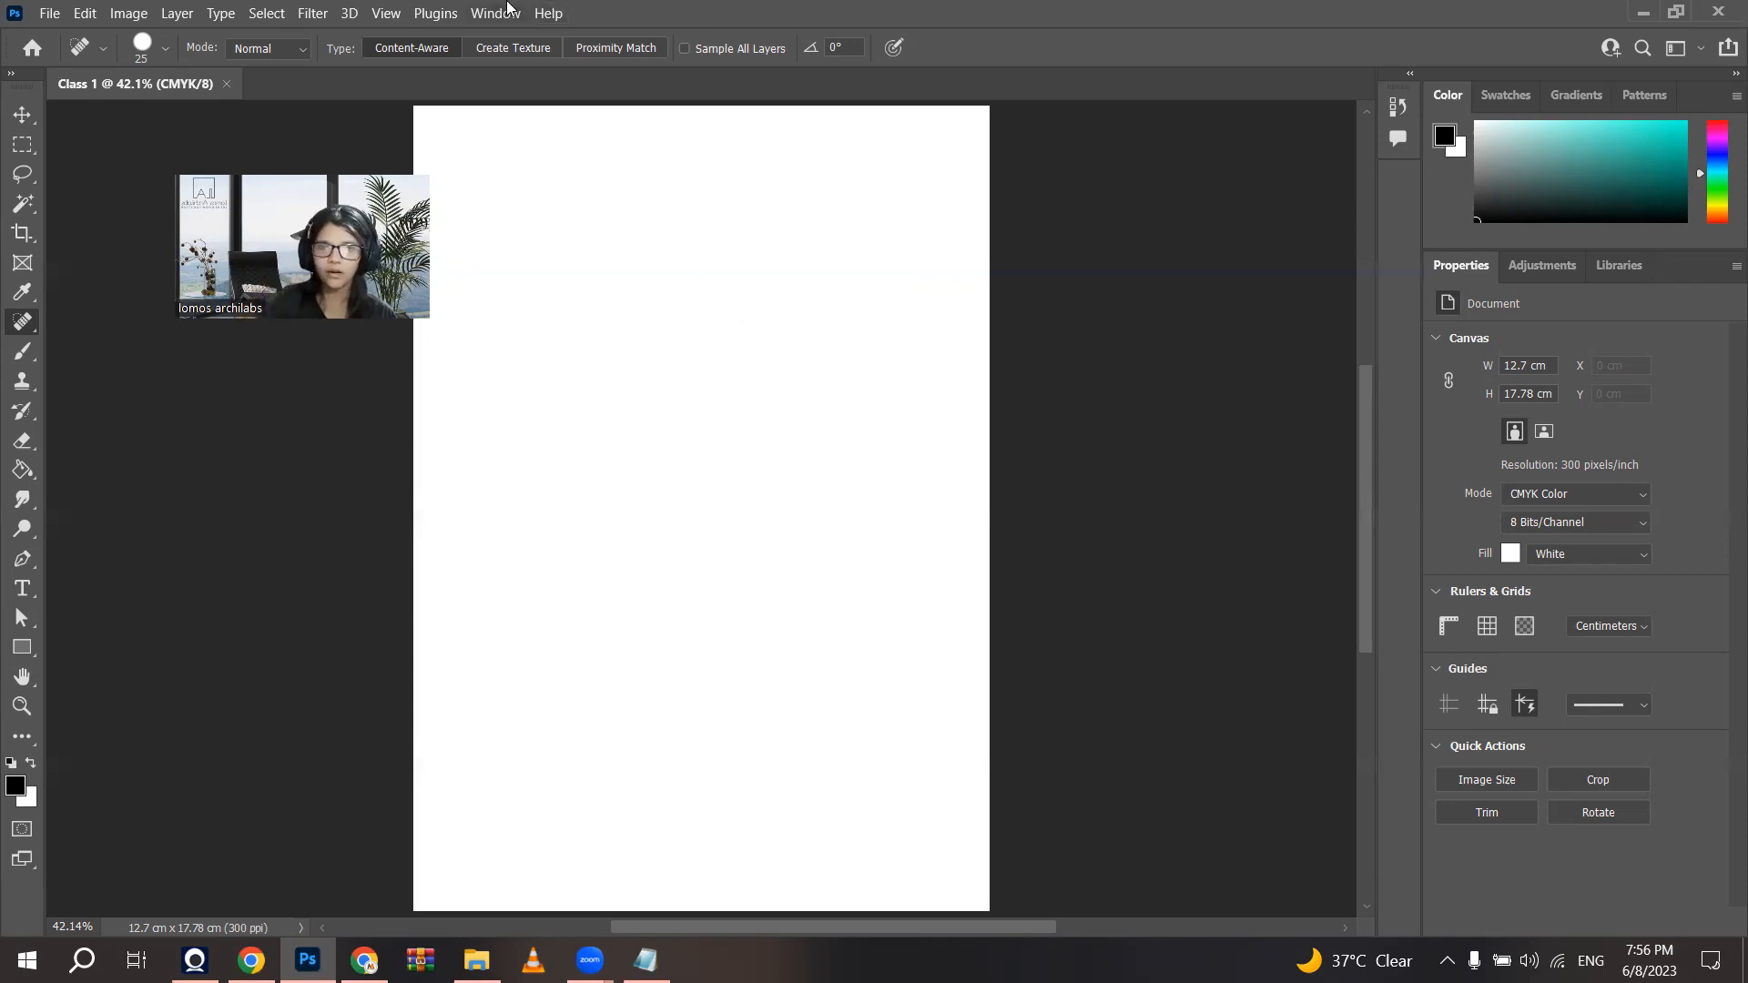
# Step: Switch to the Painting workspace and look through its color swatches and brush presets
pyautogui.click(495, 13)
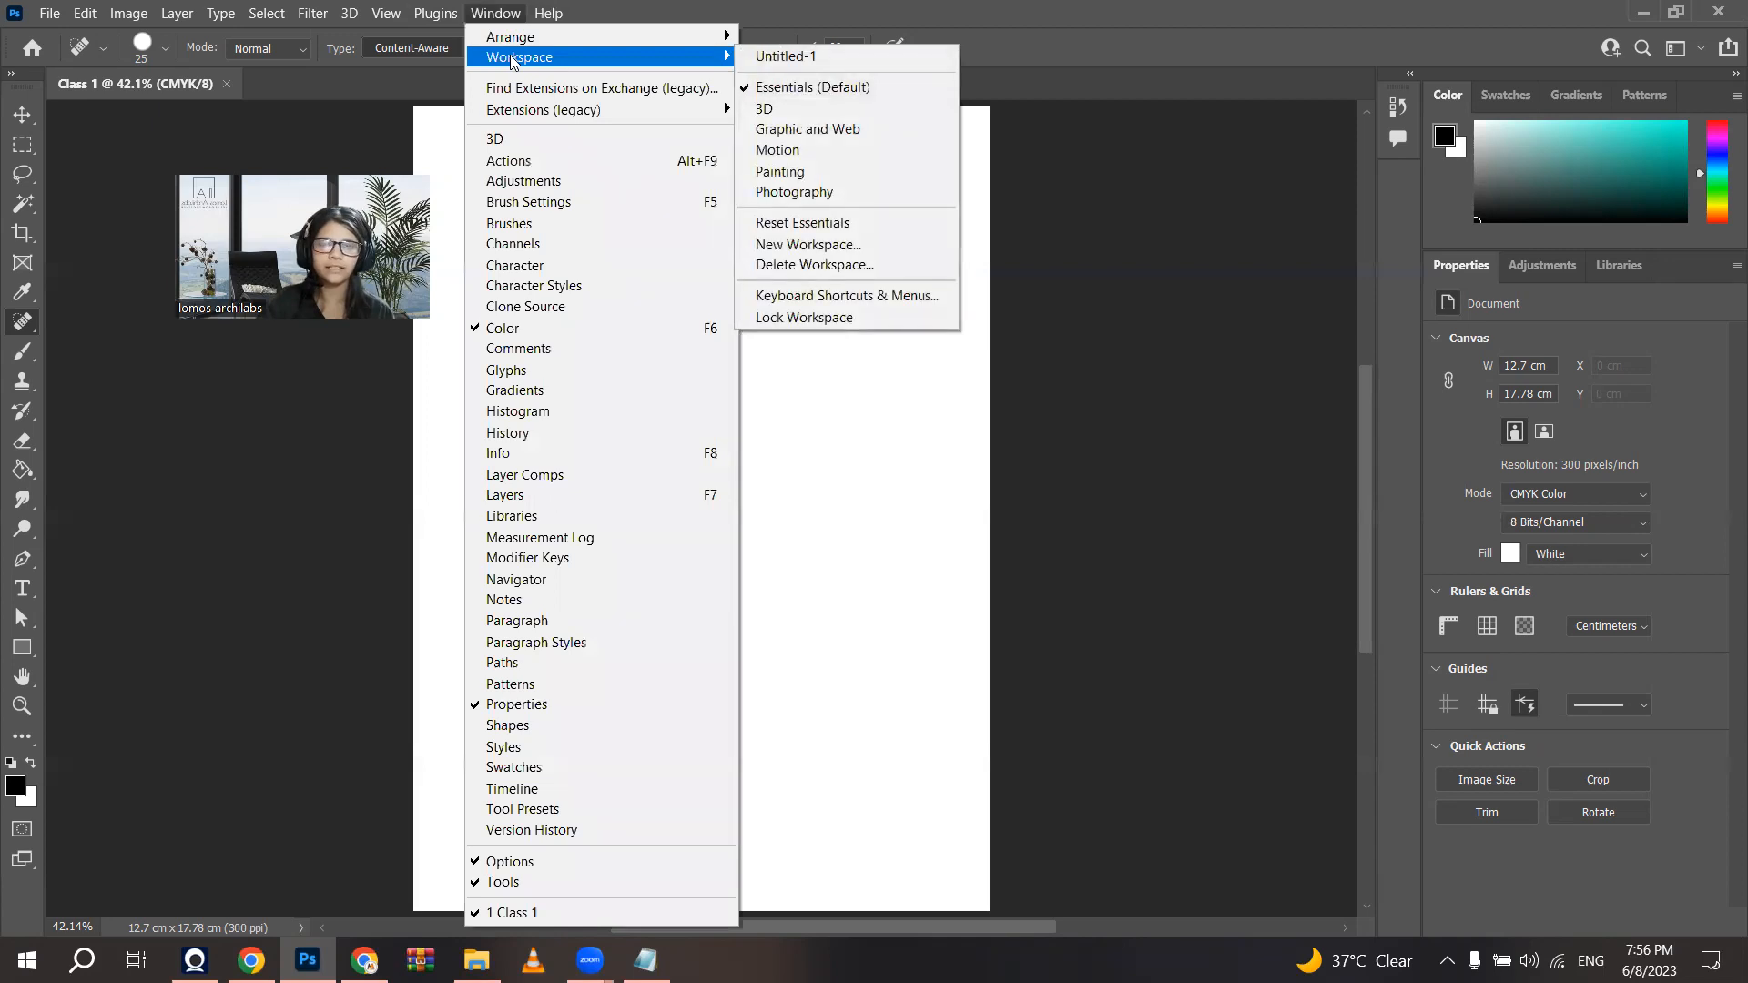
pyautogui.moveTo(608, 66)
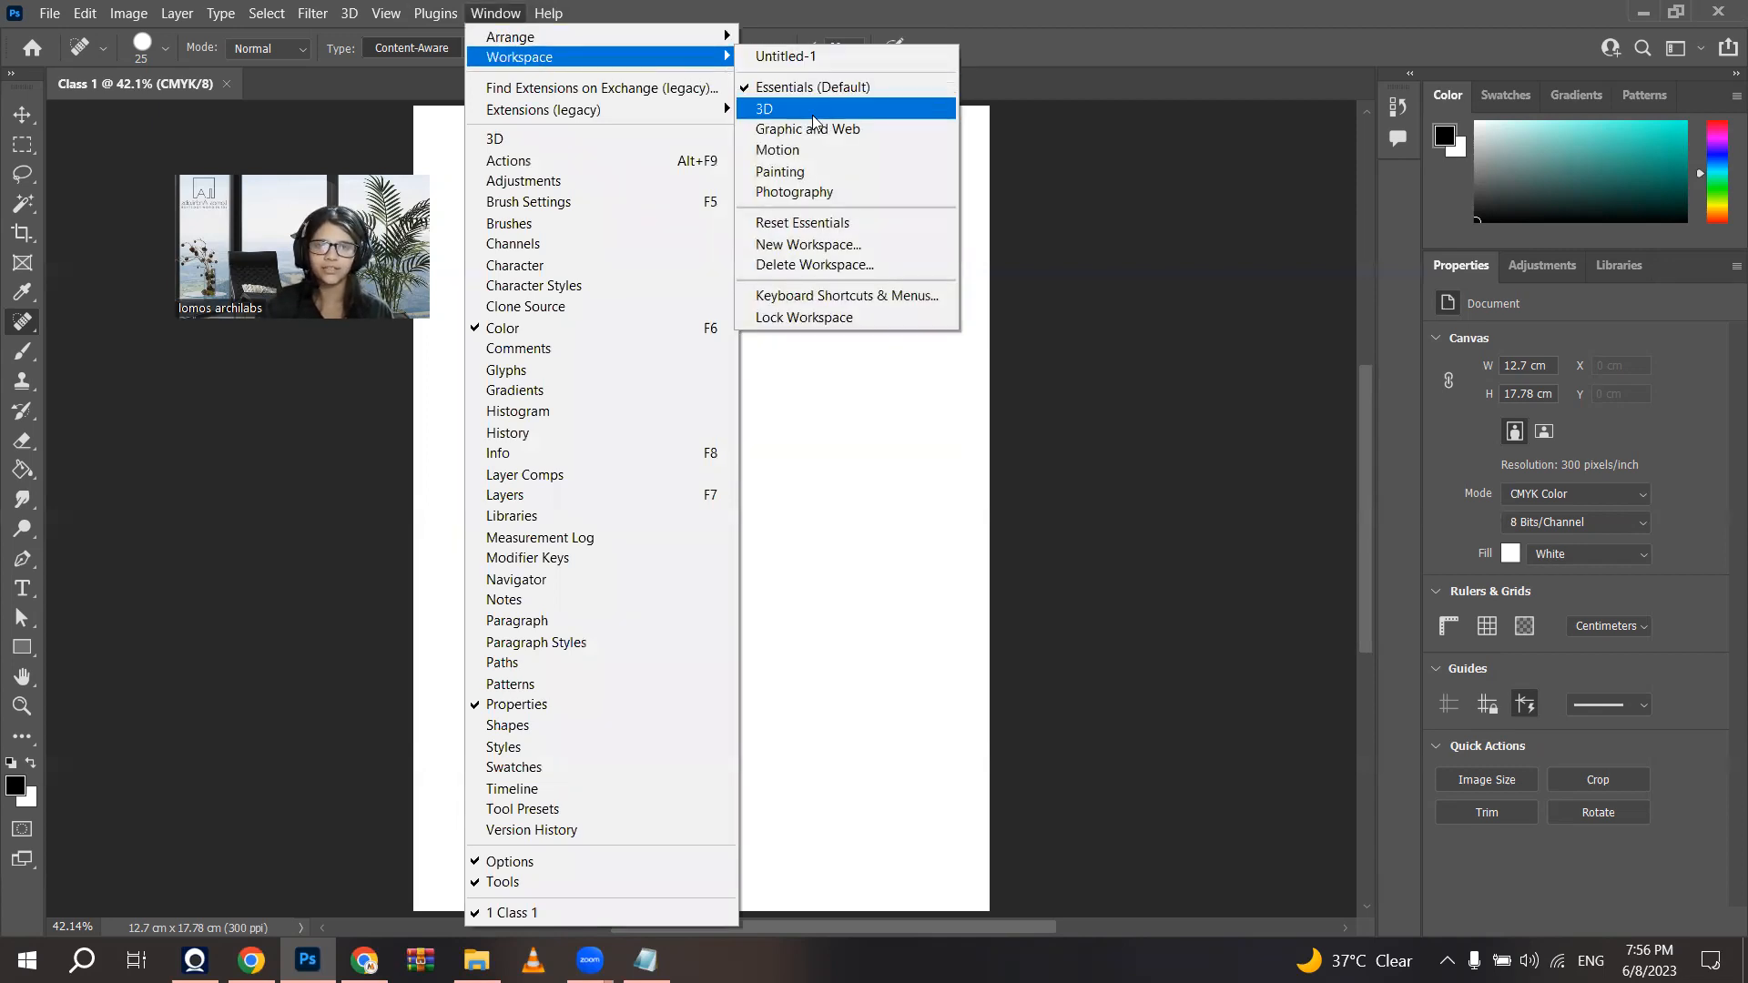
pyautogui.click(808, 174)
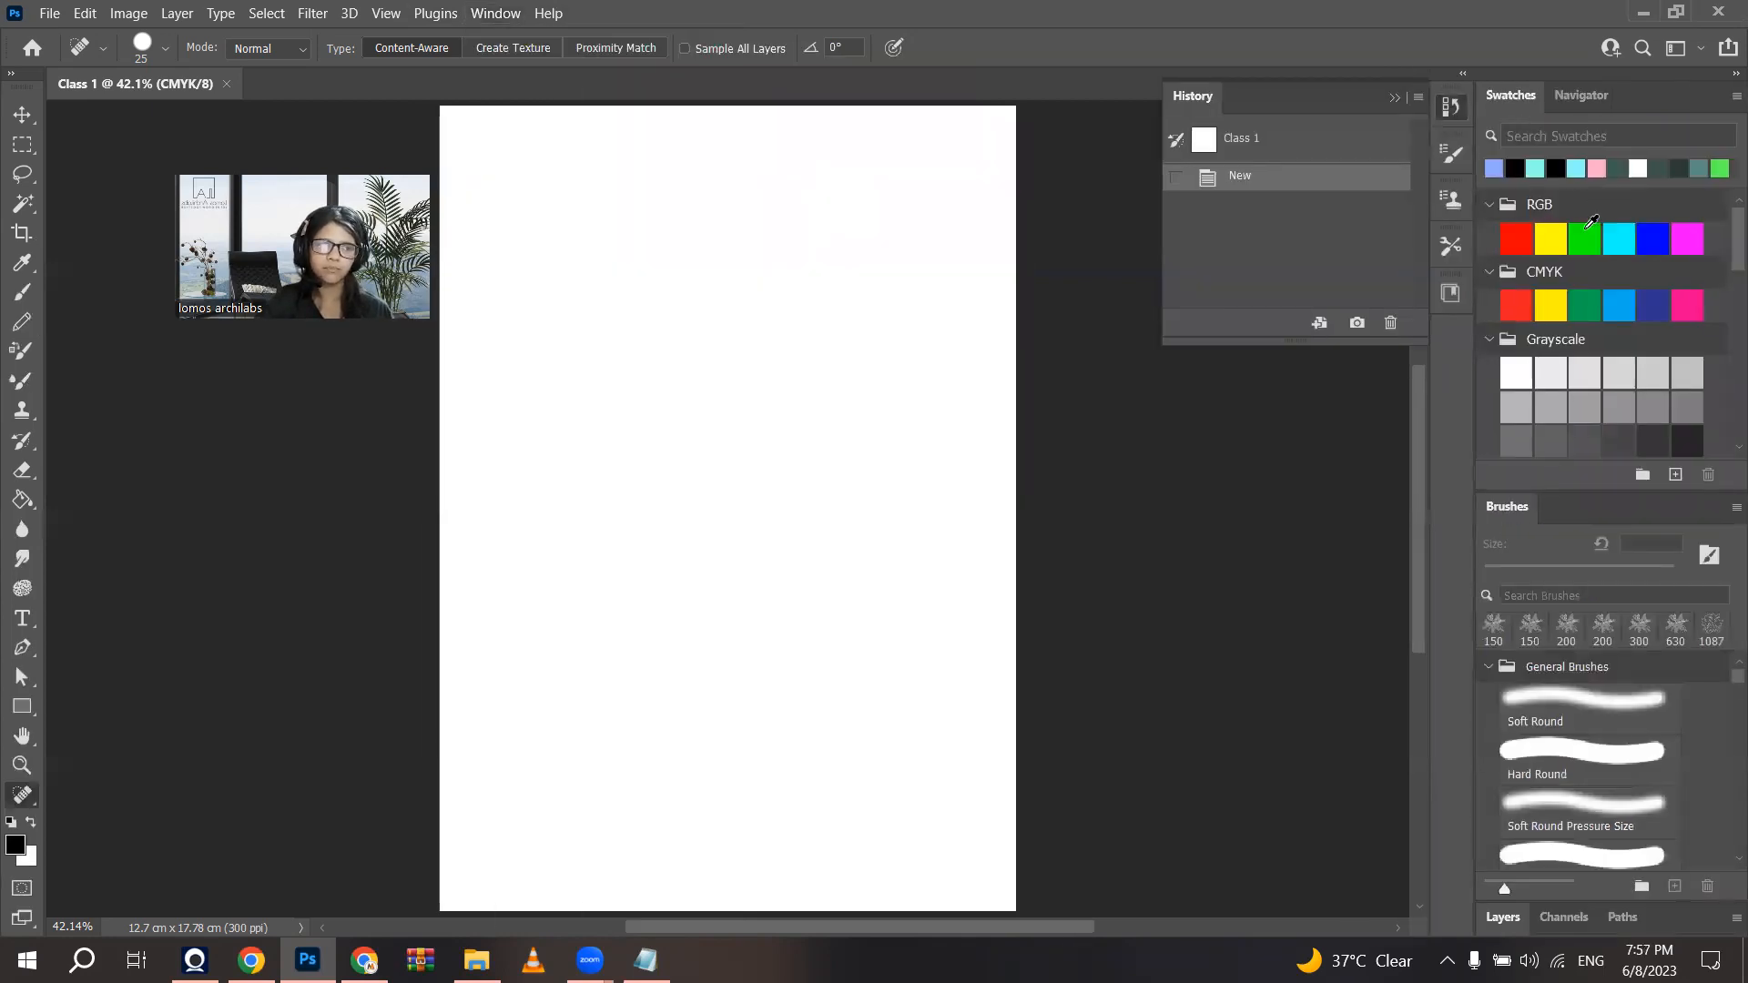
pyautogui.scroll(-3, 1589, 214)
pyautogui.scroll(-6, 1538, 189)
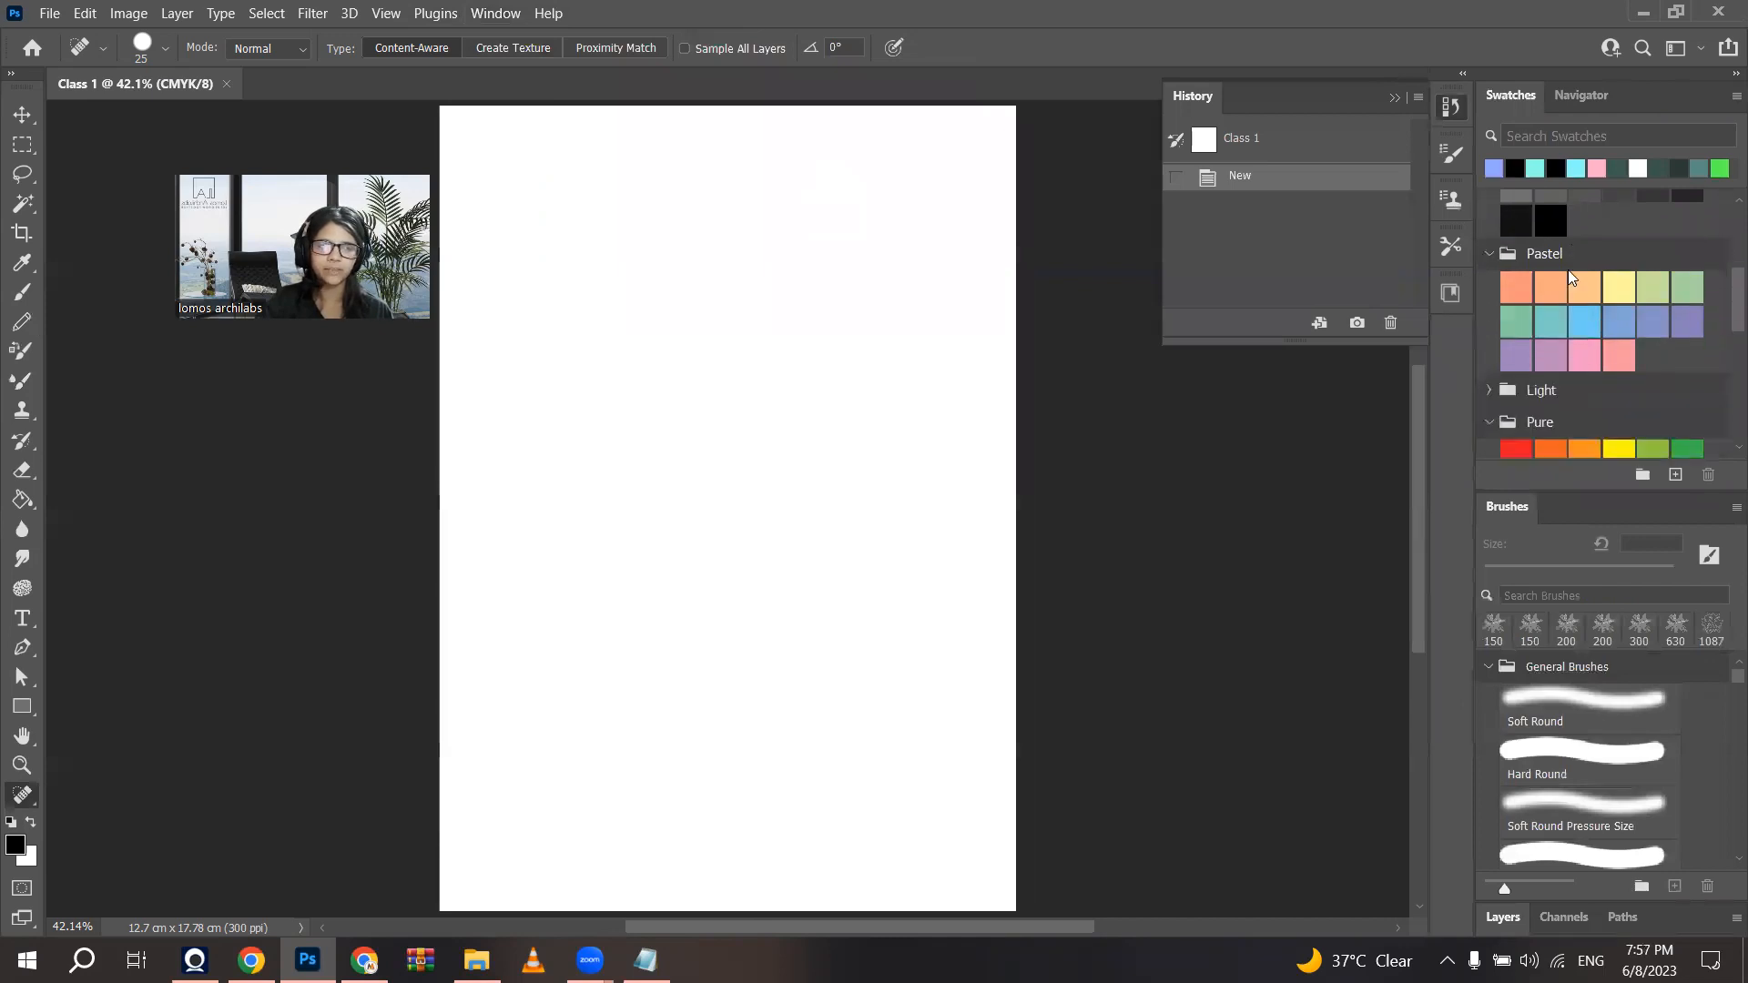
pyautogui.scroll(-10, 1575, 767)
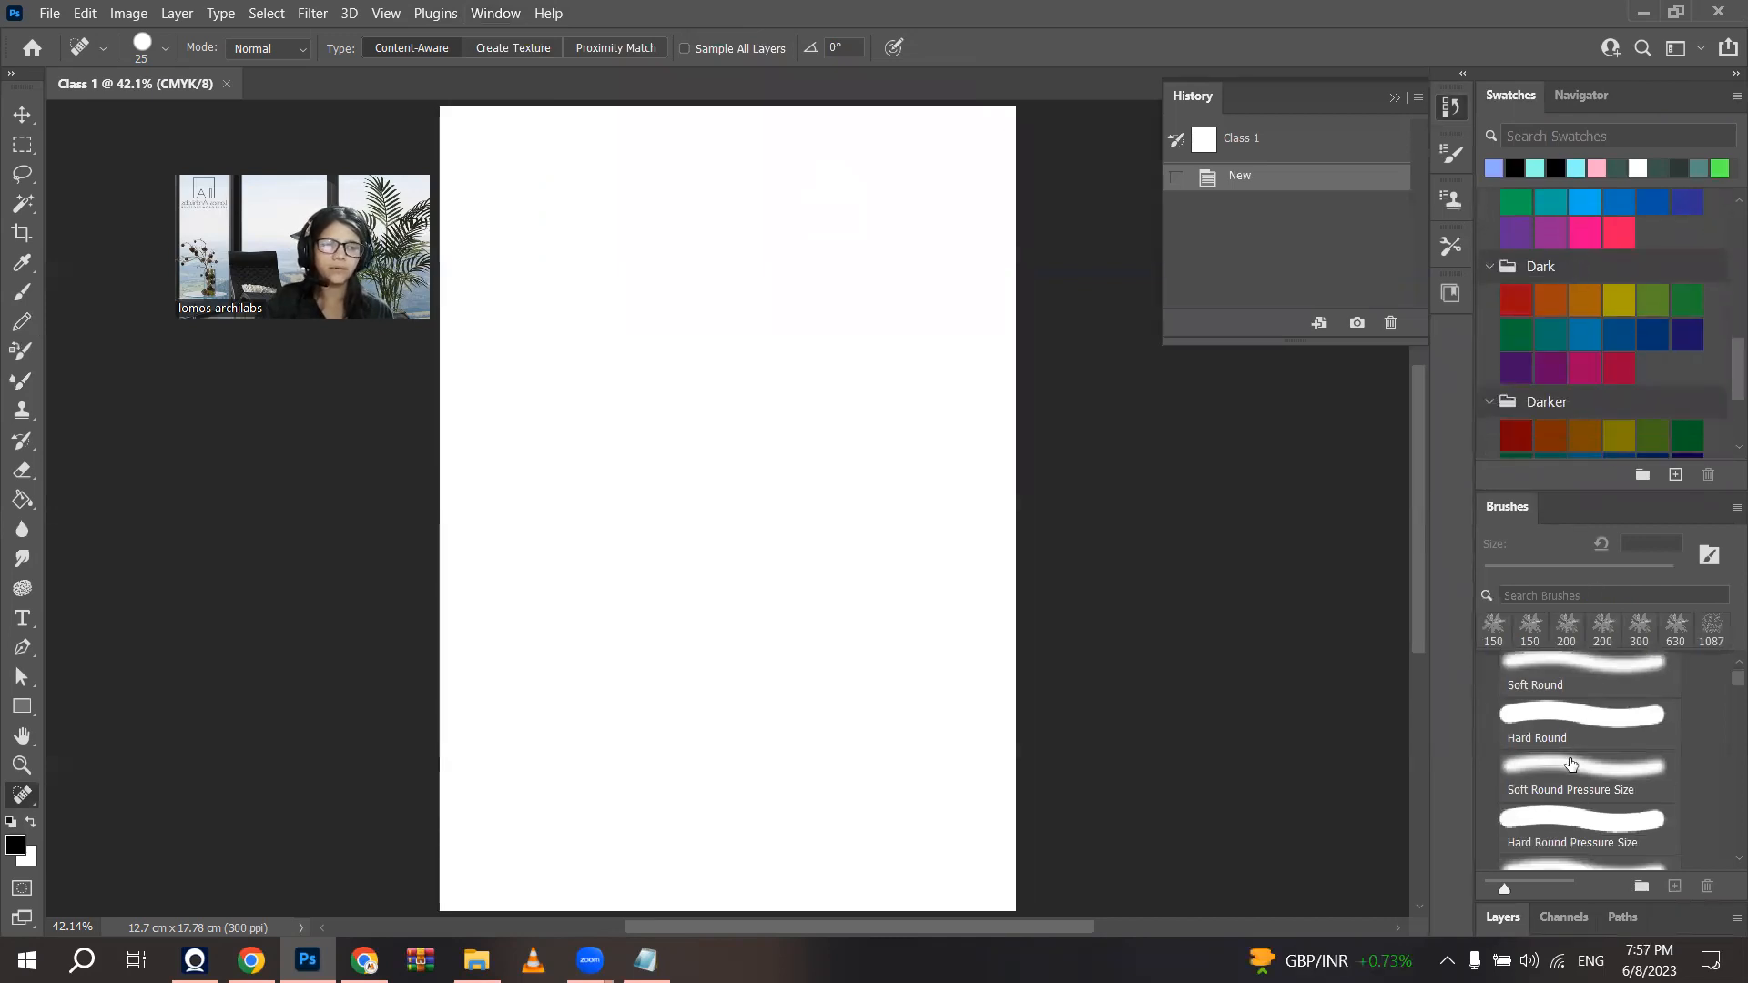
pyautogui.scroll(-3, 1570, 764)
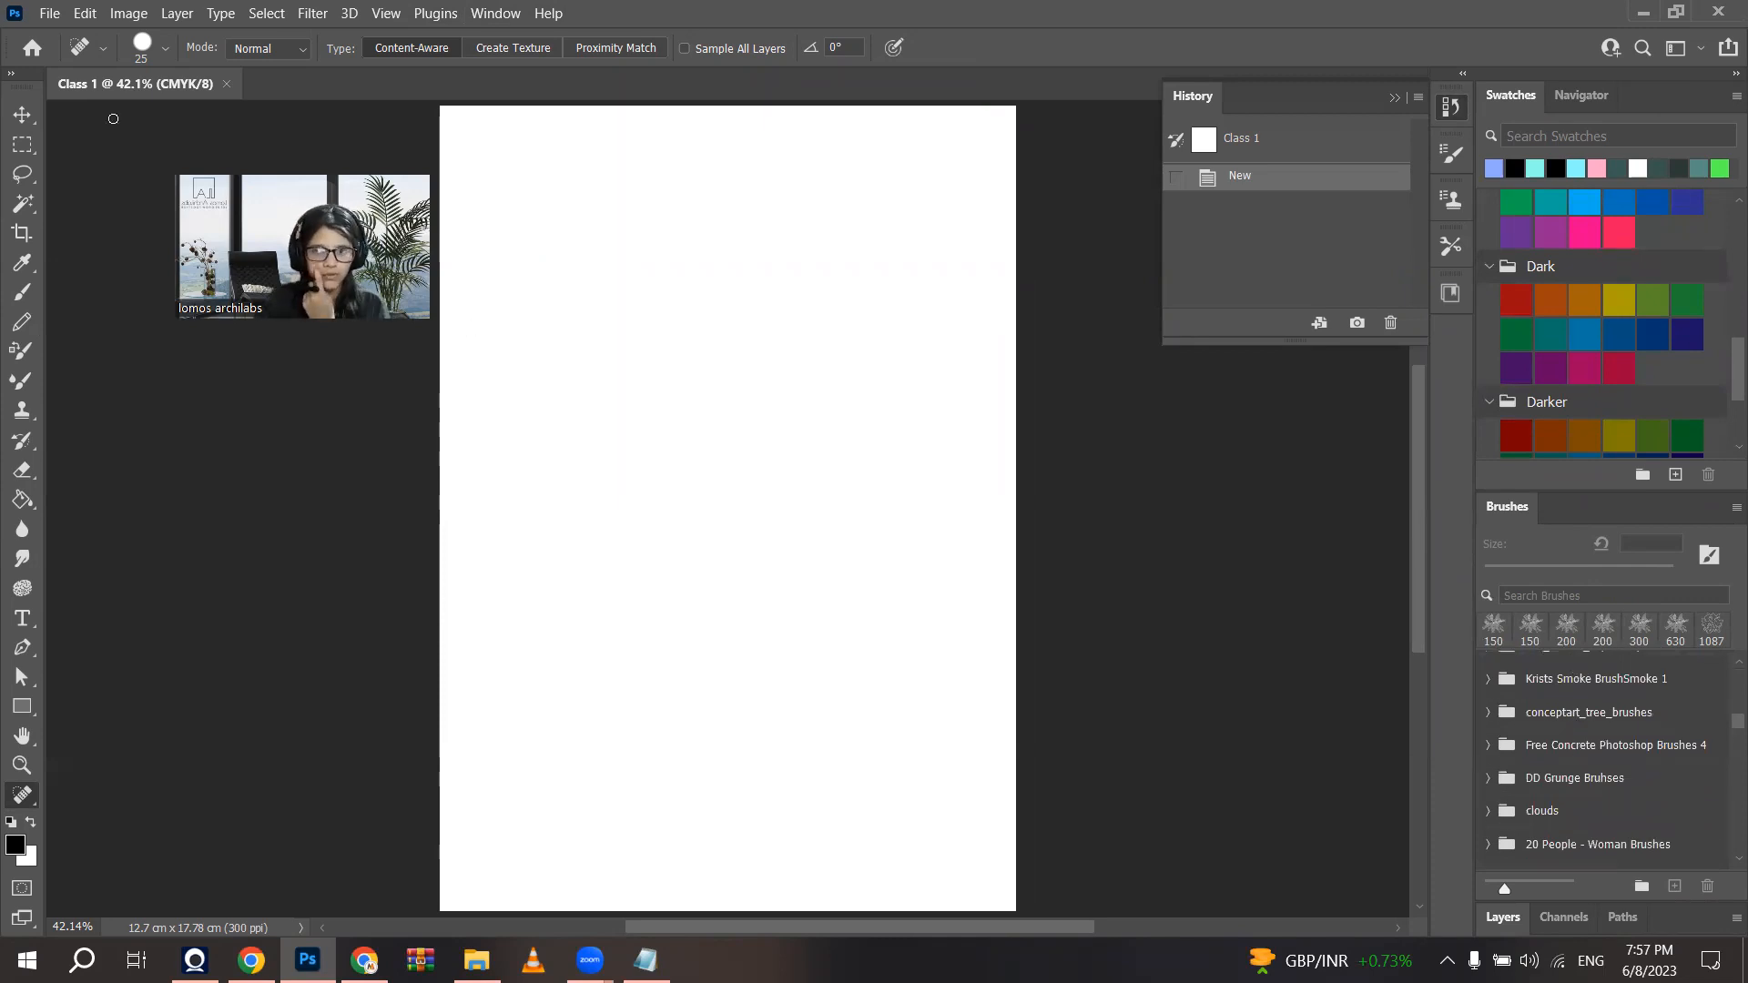
# Step: Switch from the Painting workspace back to Essentials (Default)
pyautogui.scroll(1, 113, 118)
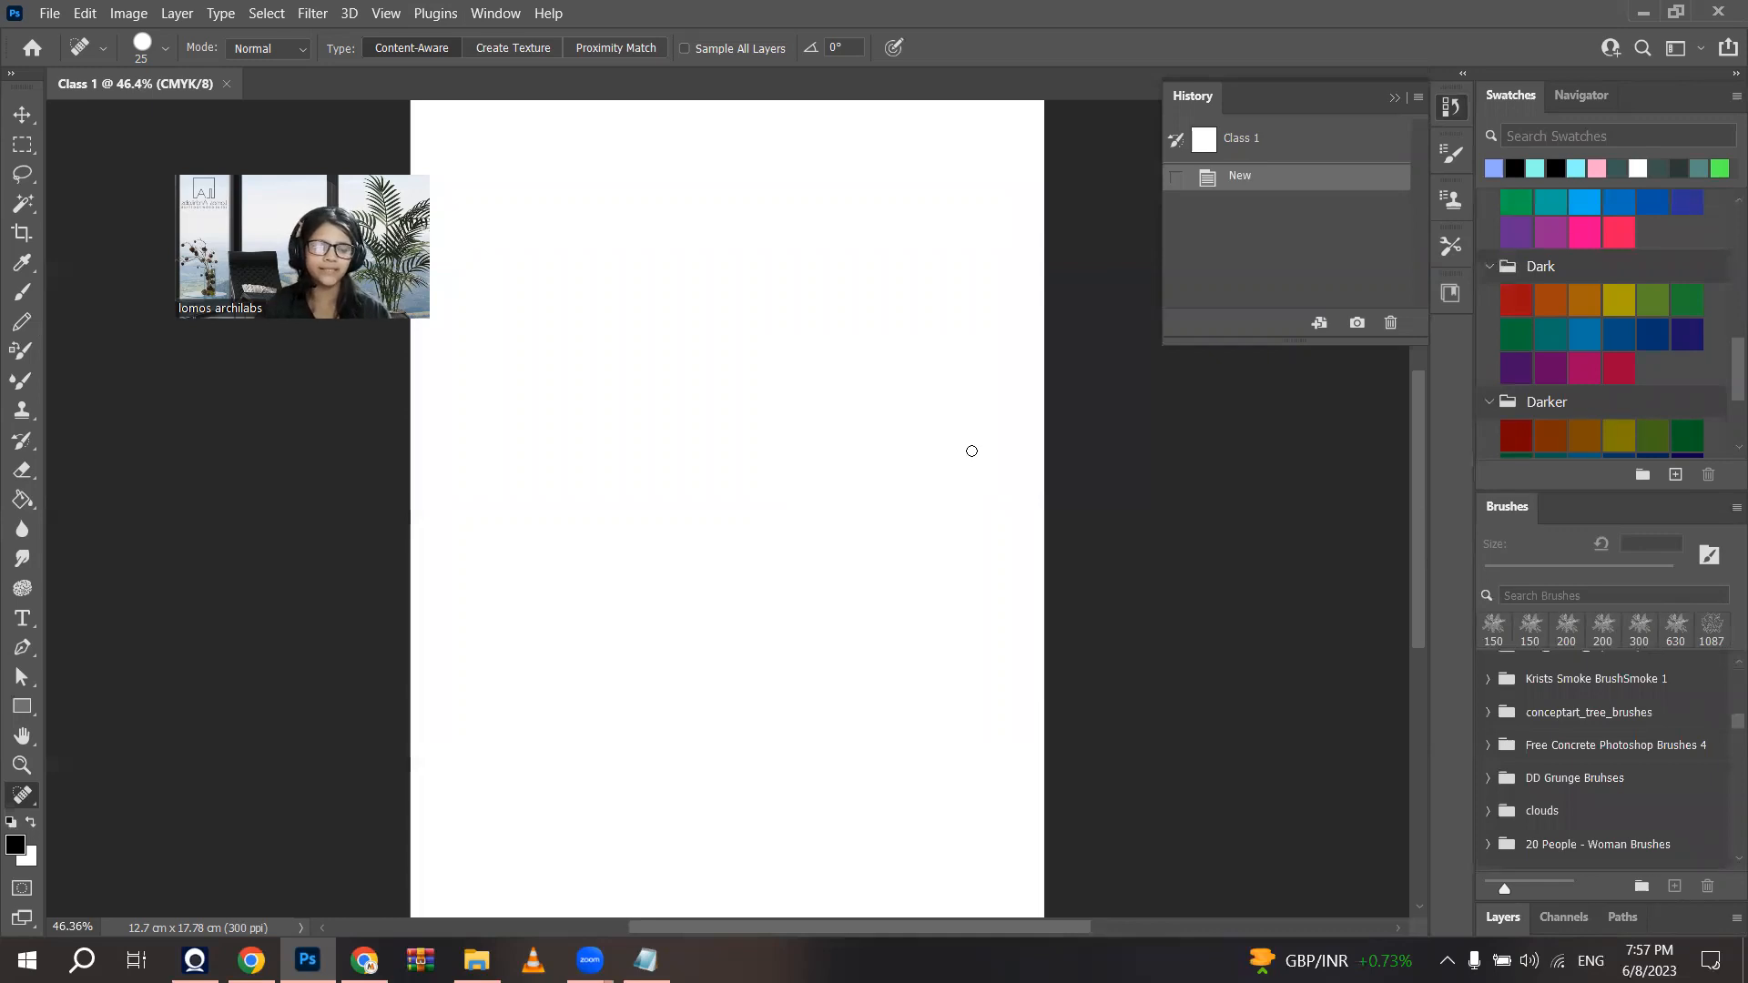
pyautogui.scroll(-1, 975, 455)
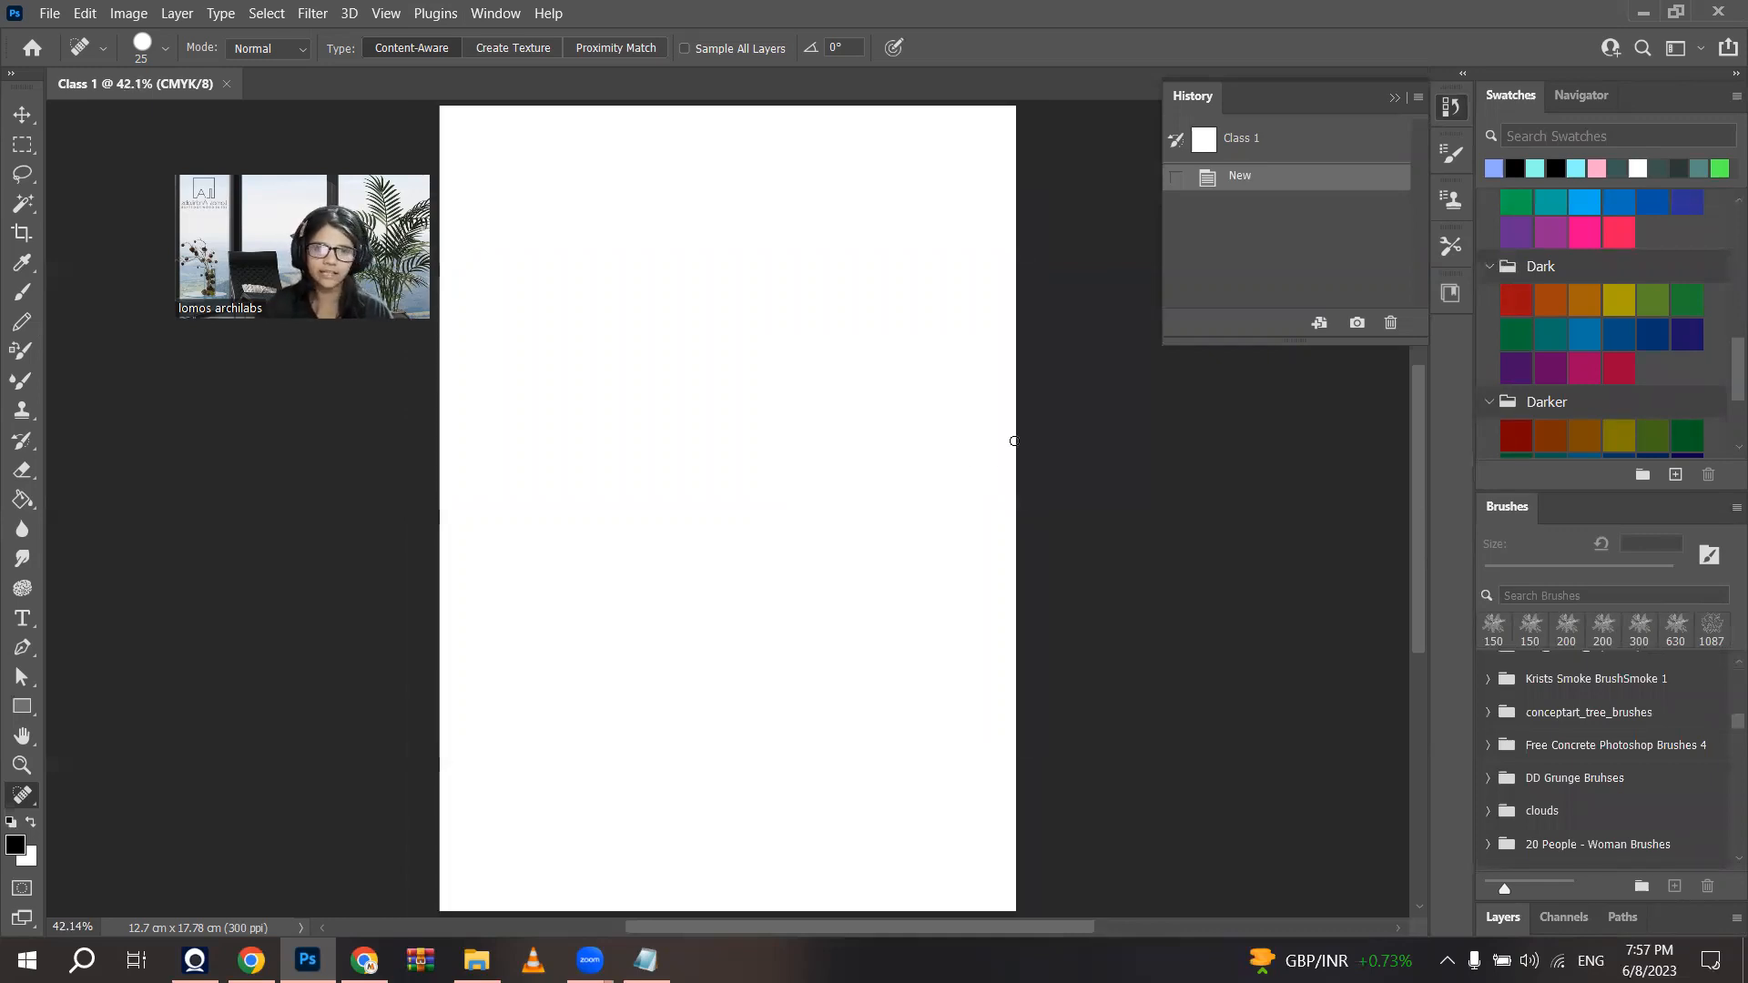
pyautogui.click(496, 12)
pyautogui.moveTo(503, 60)
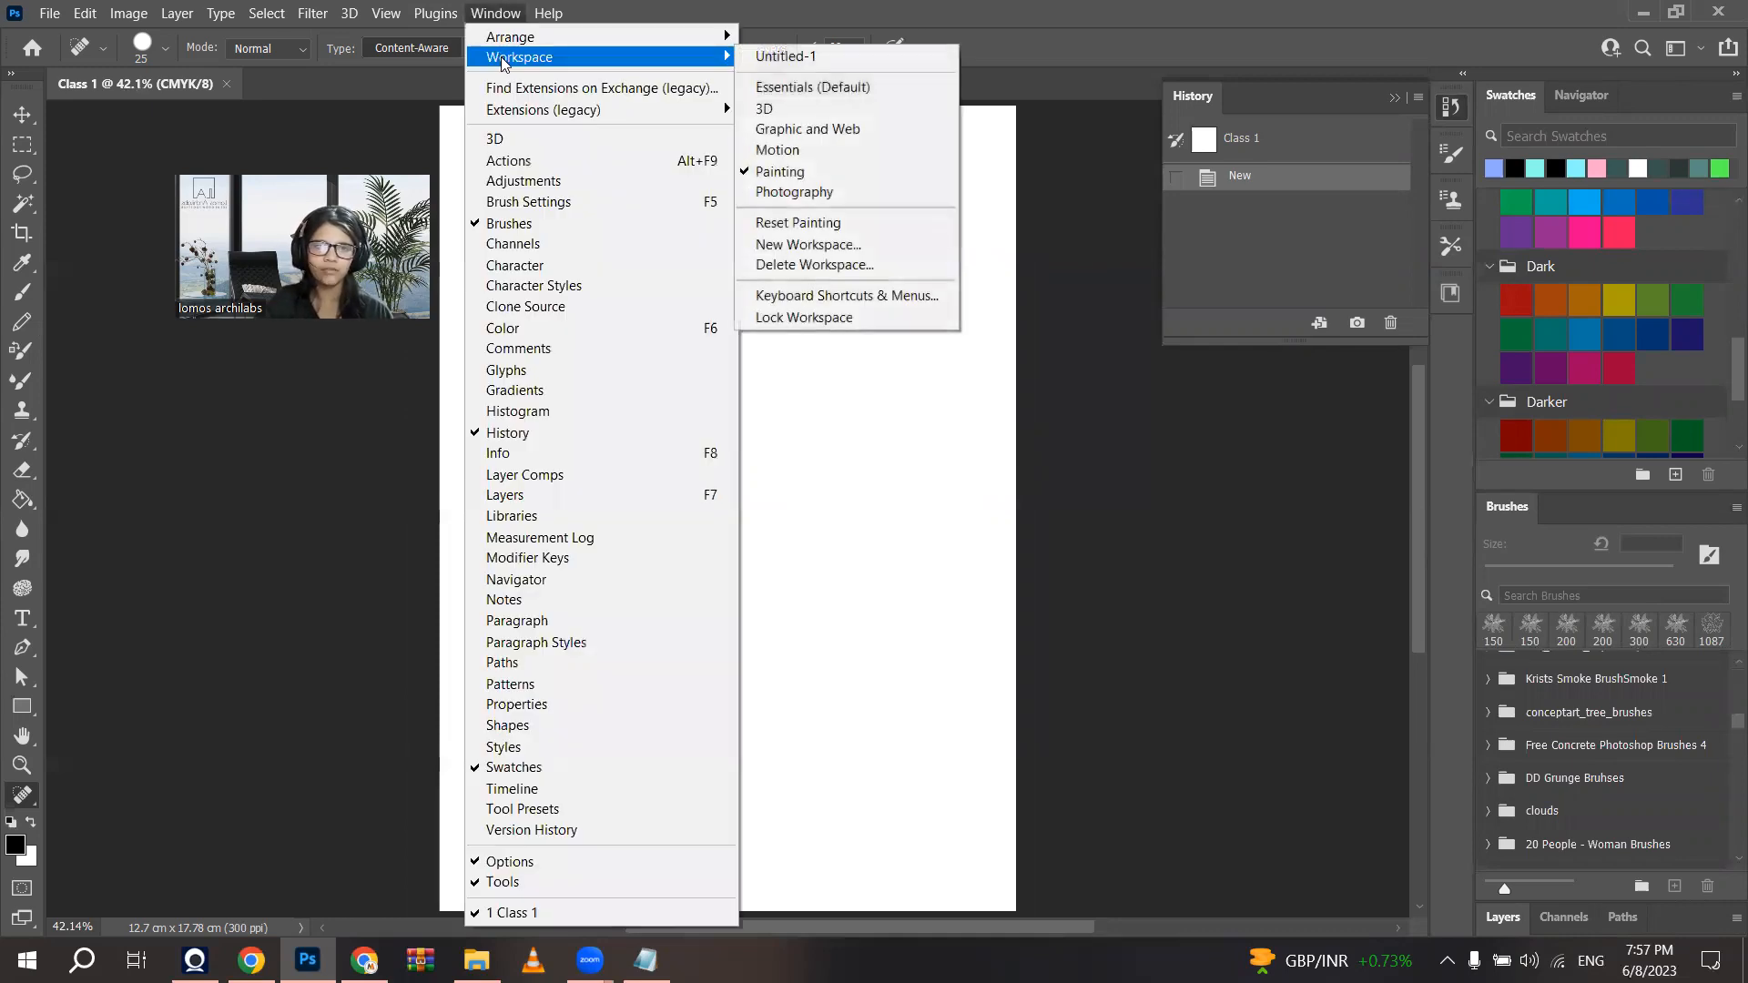
pyautogui.click(914, 91)
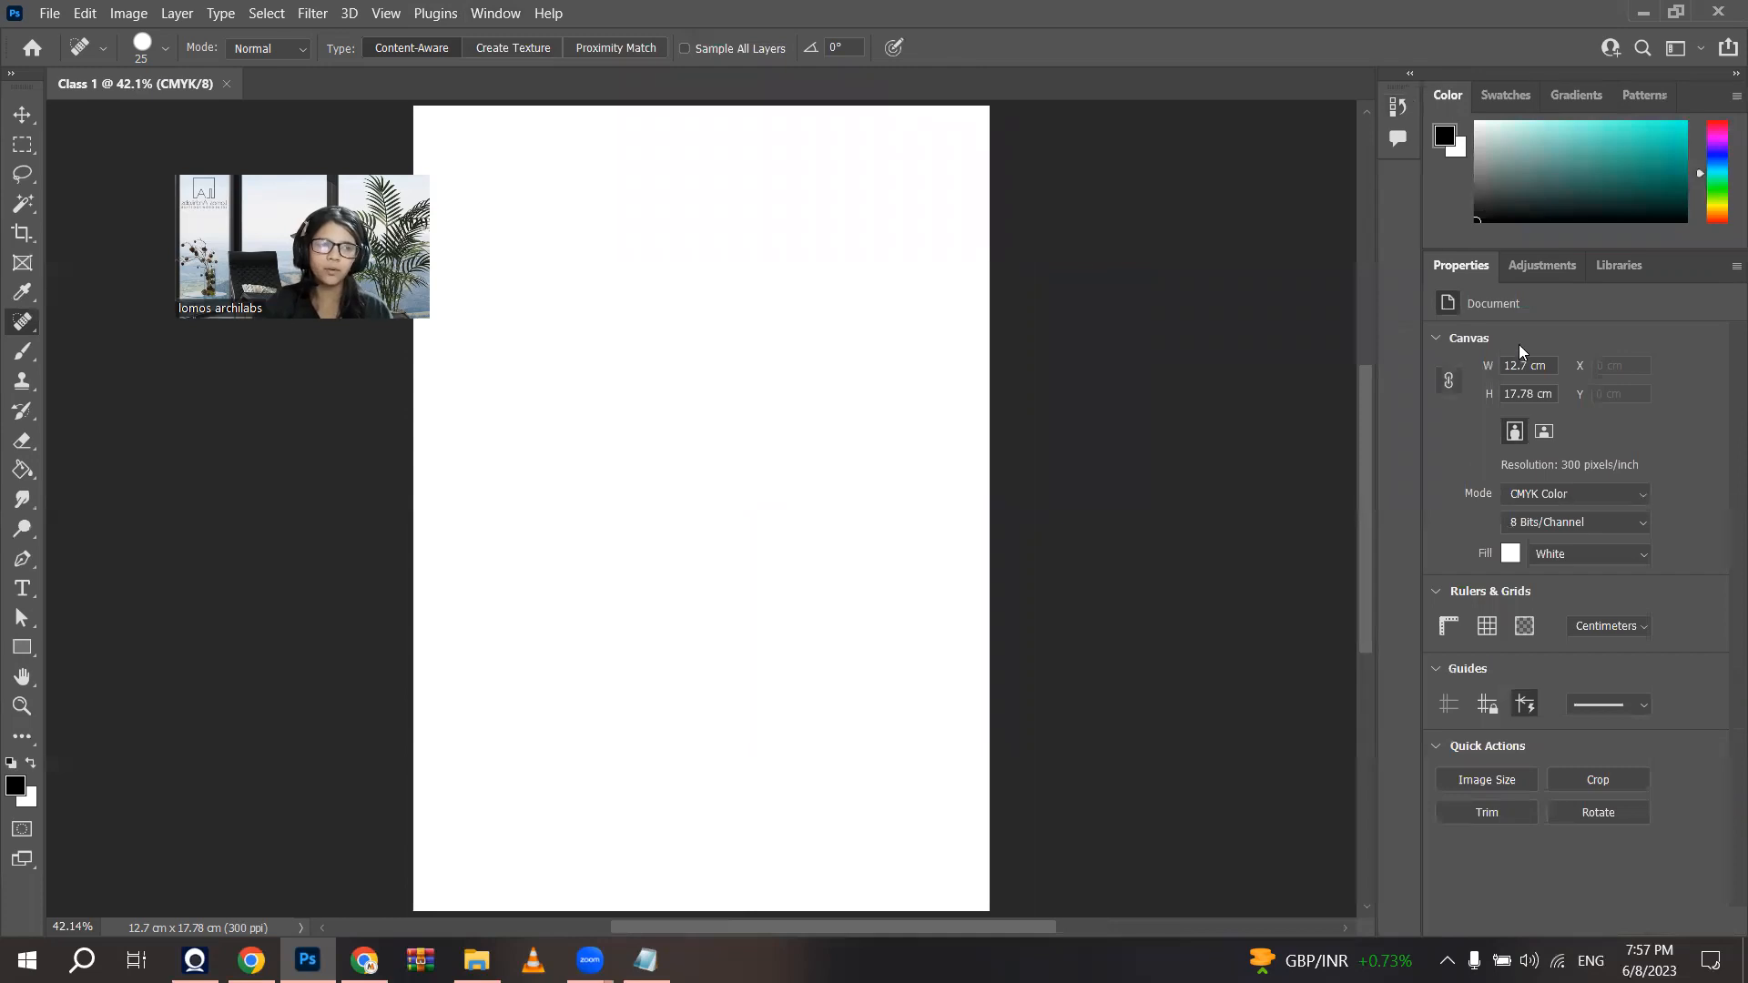
# Step: Close the Properties, Adjustments and Libraries tab group, and restore all missing panels by resetting the Essentials workspace
pyautogui.click(1734, 266)
pyautogui.click(1713, 297)
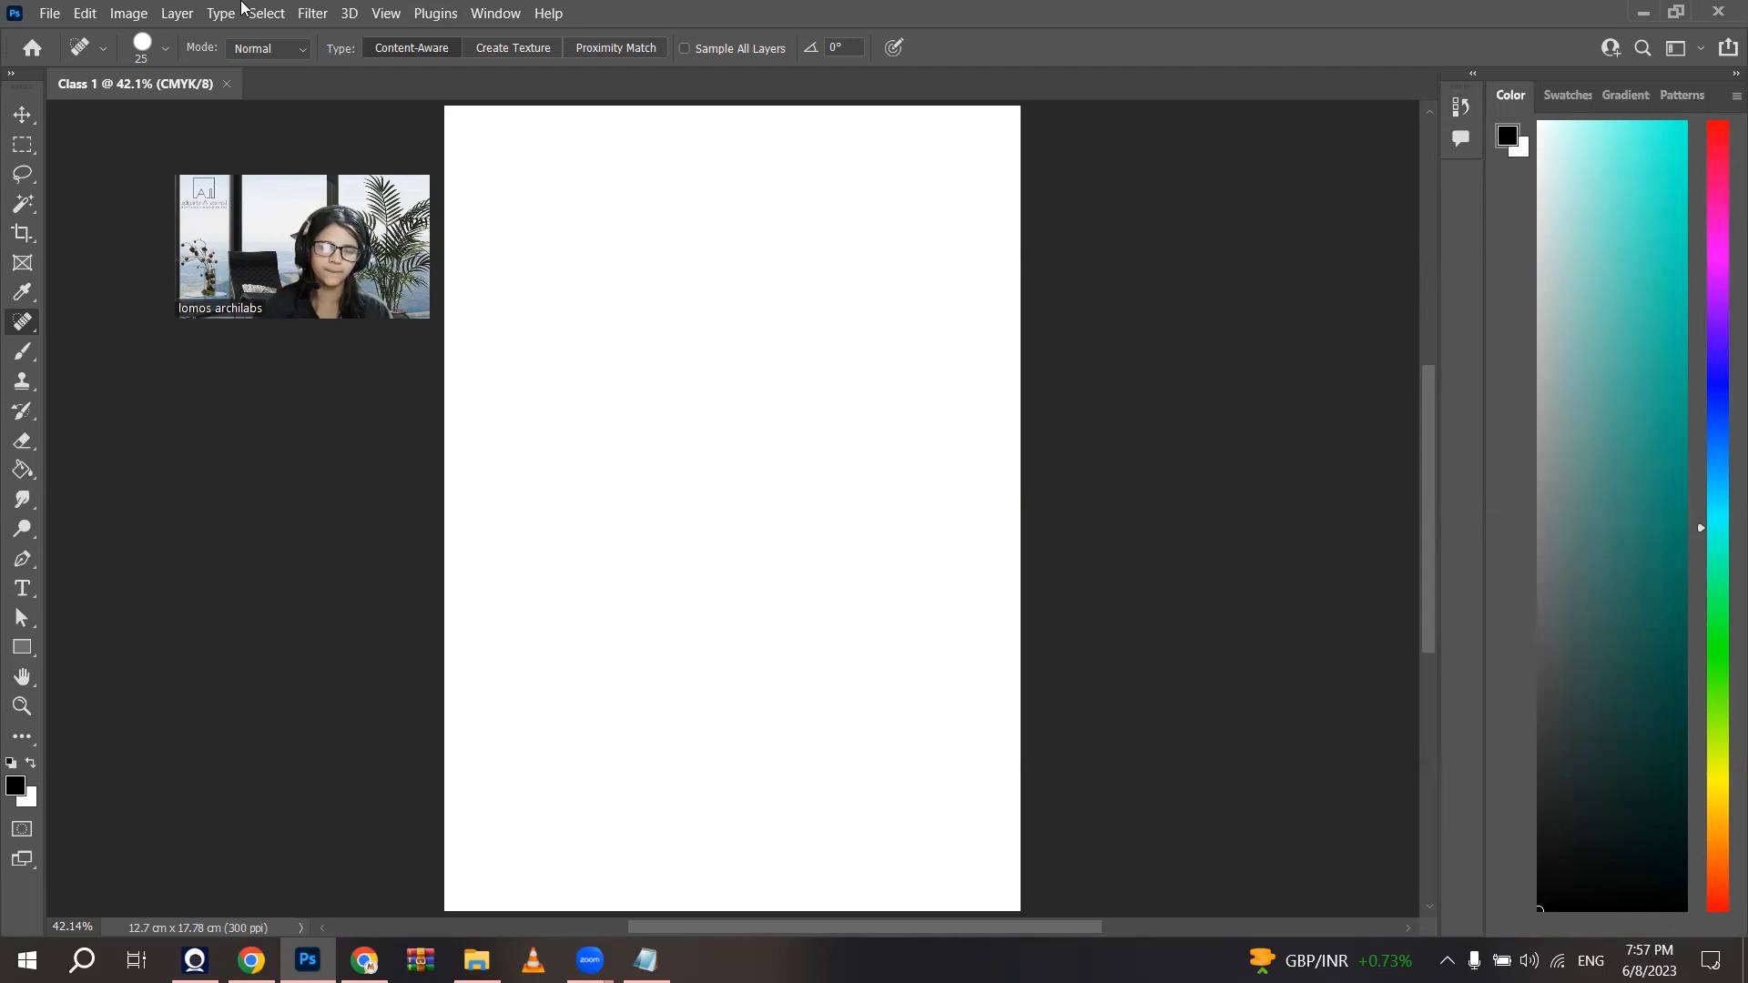
pyautogui.click(475, 9)
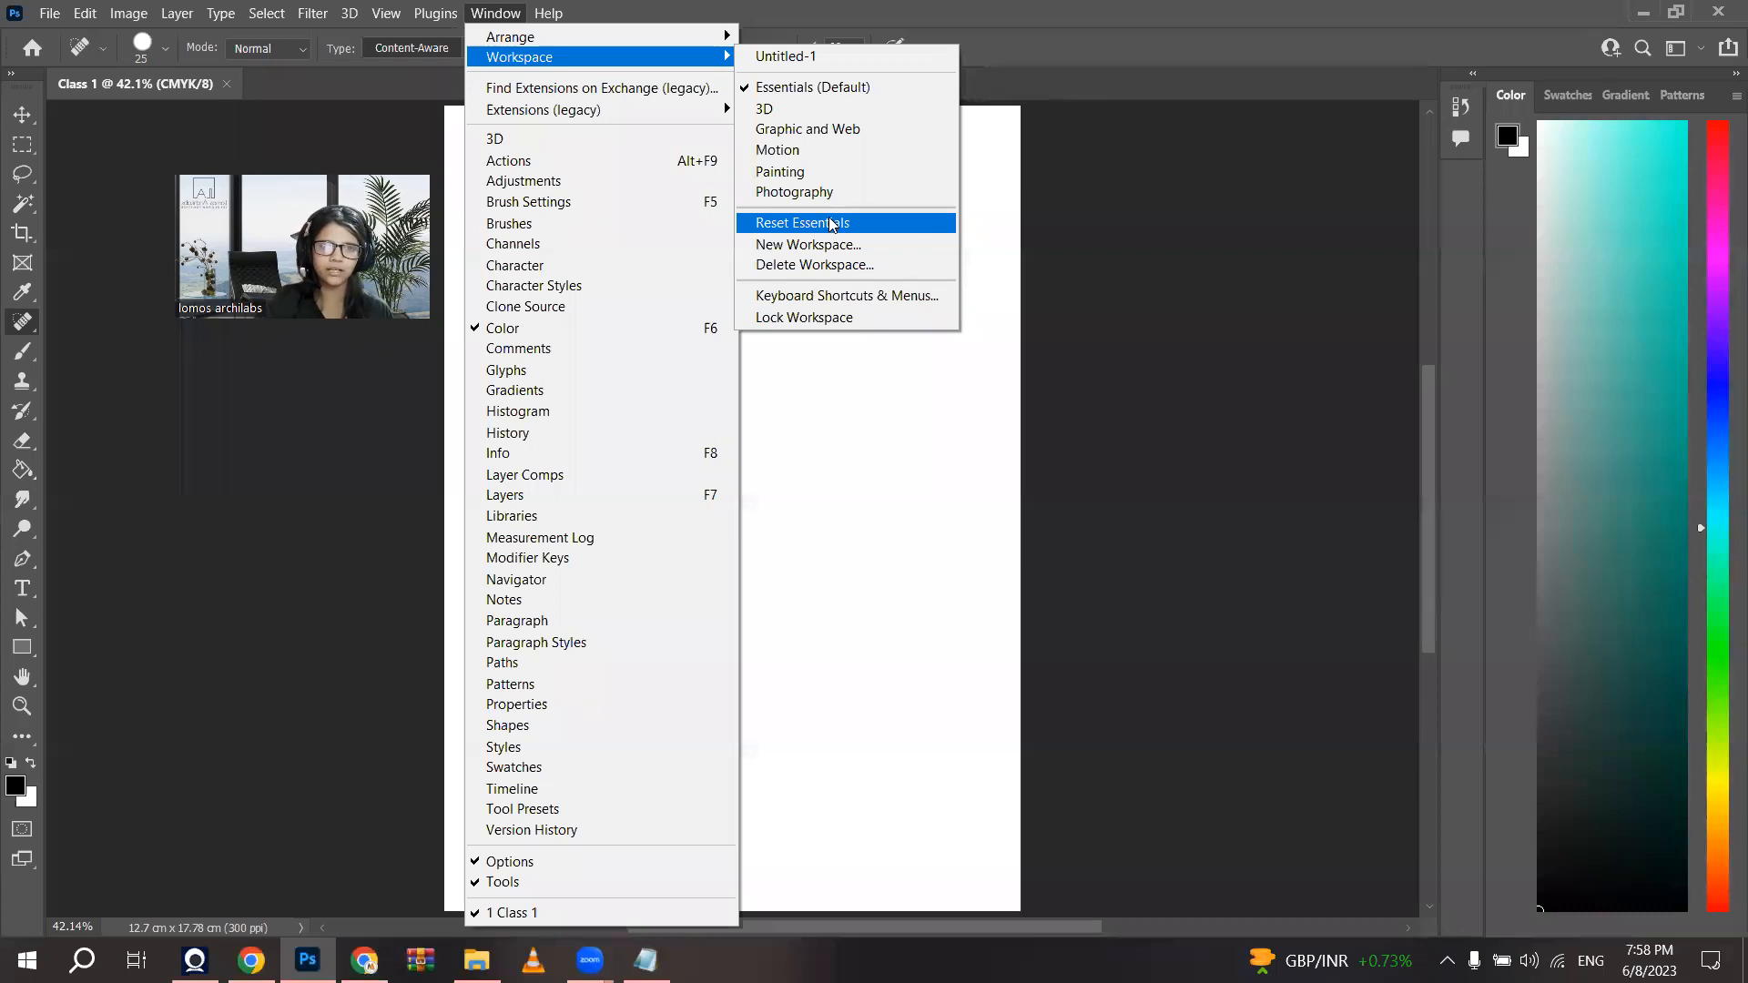
pyautogui.click(830, 223)
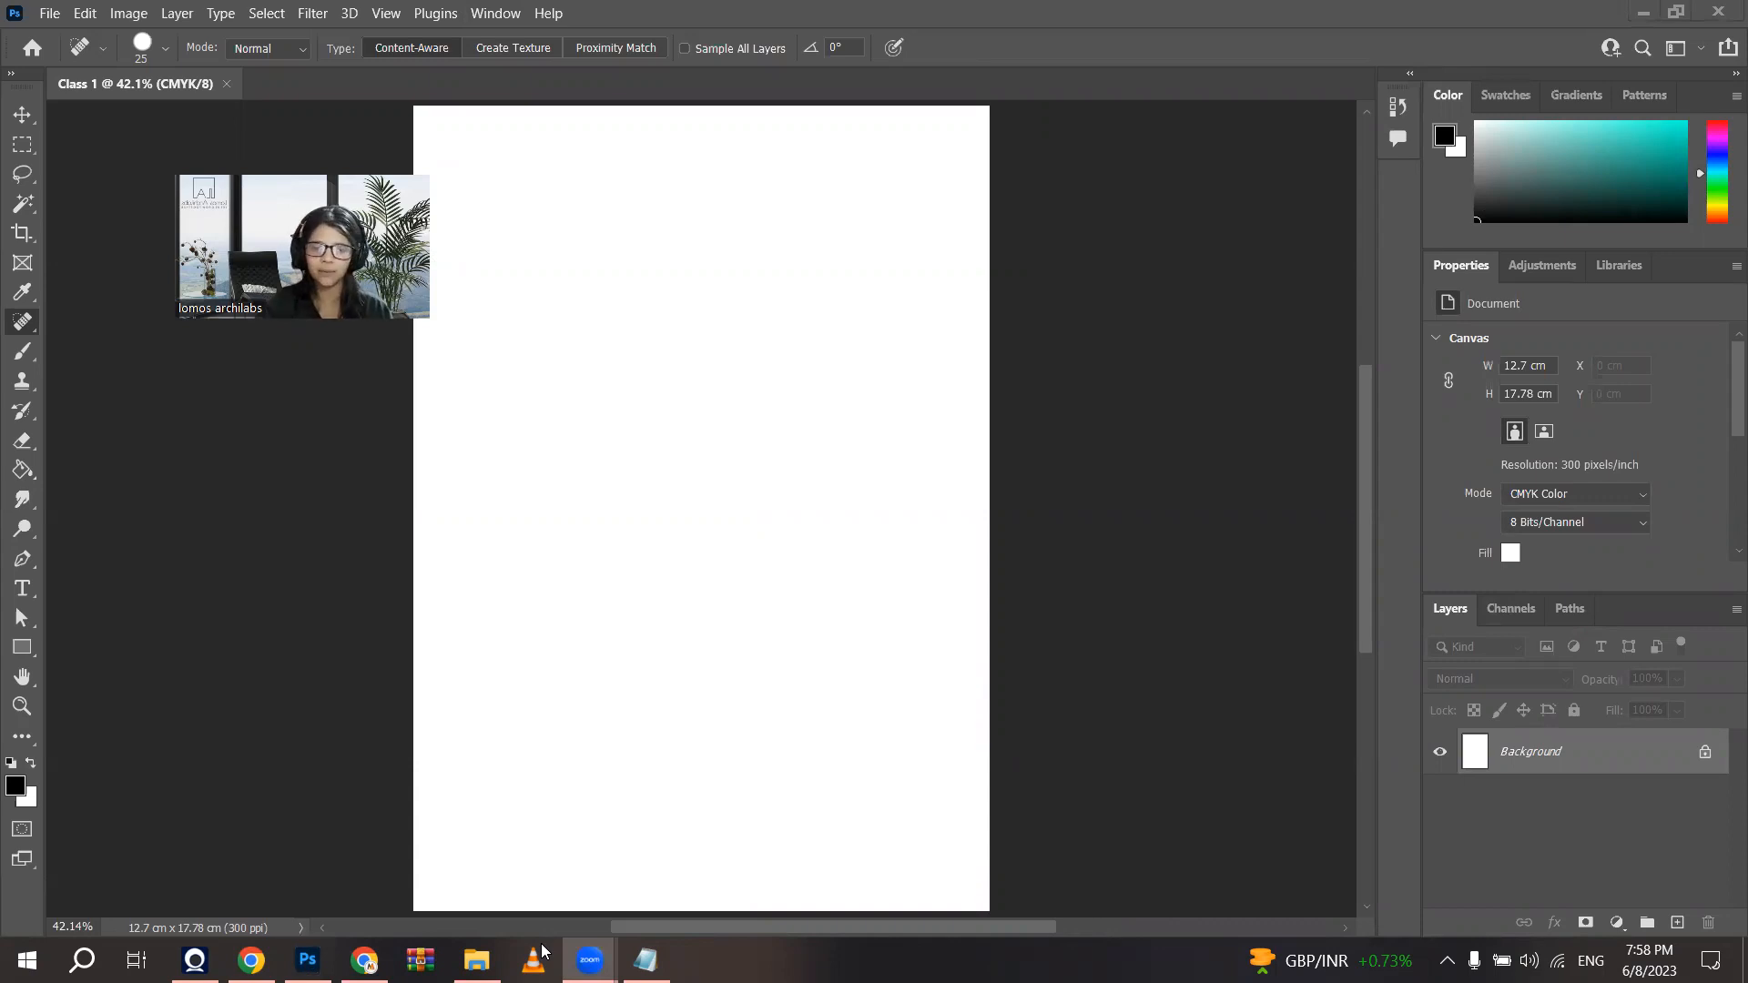
# Step: Switch to the CLASS NEW notes in Notepad and review the RGB and CMYK lines on media type and resolution
pyautogui.moveTo(646, 961)
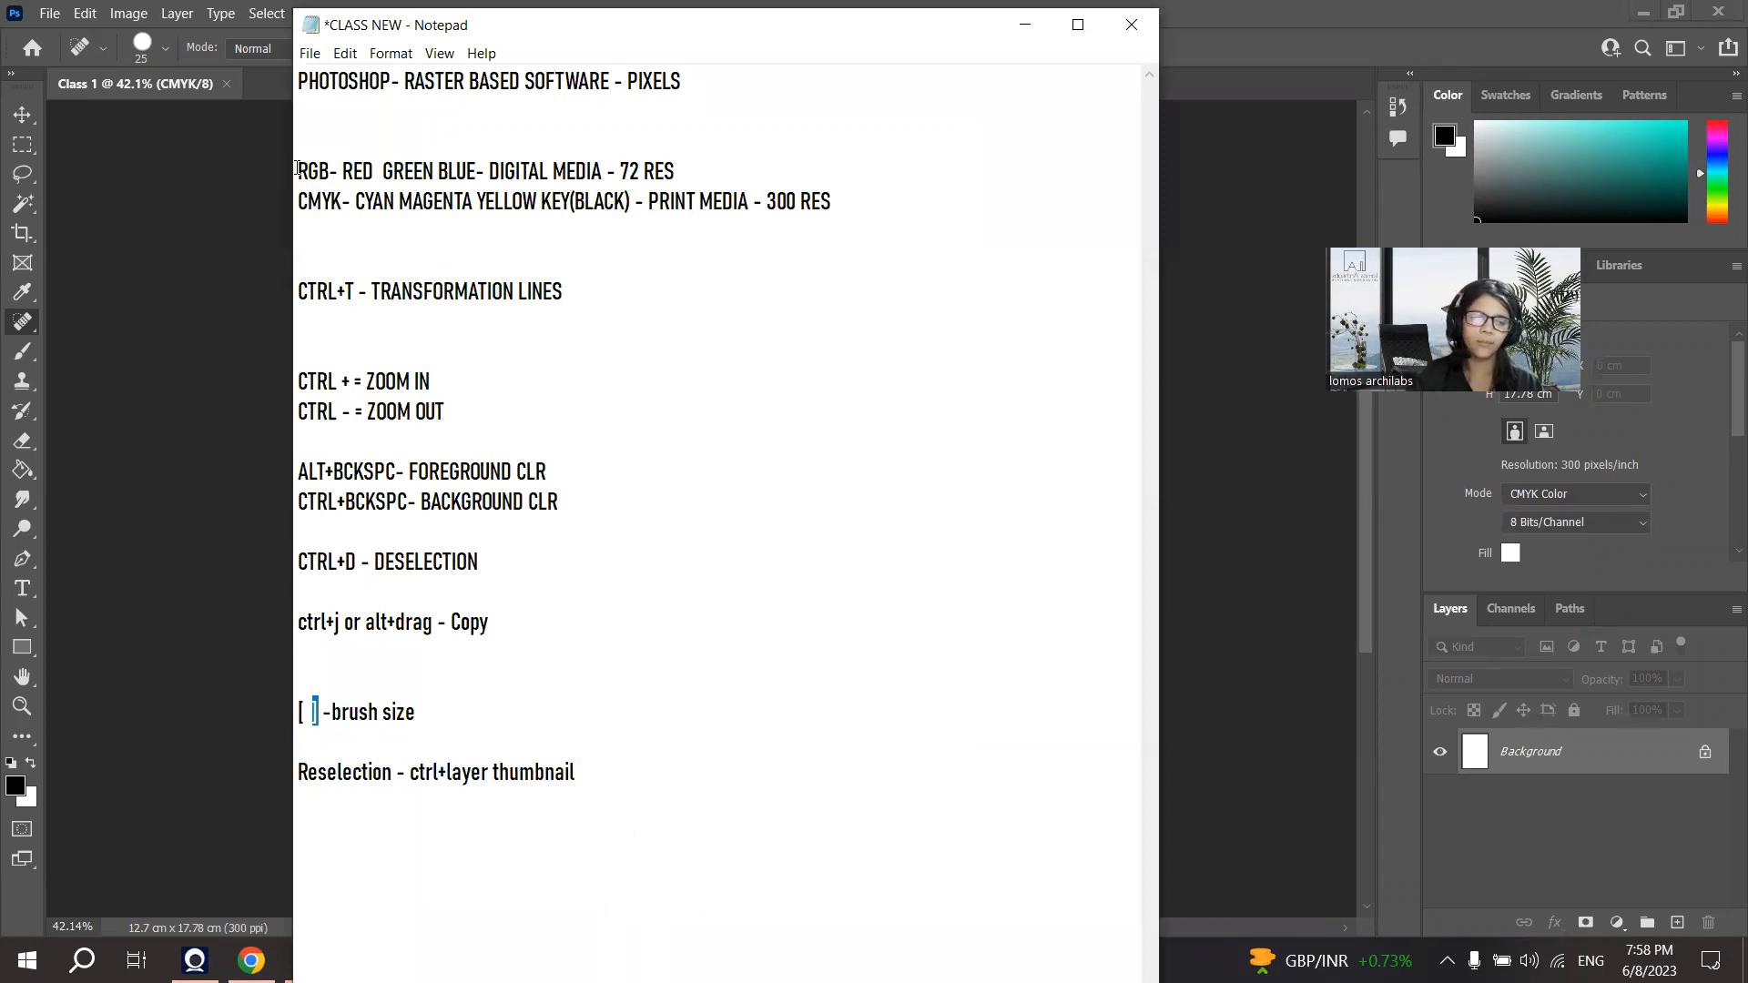
pyautogui.moveTo(296, 171)
pyautogui.mouseDown()
pyautogui.moveTo(526, 173)
pyautogui.moveTo(475, 172)
pyautogui.mouseUp()
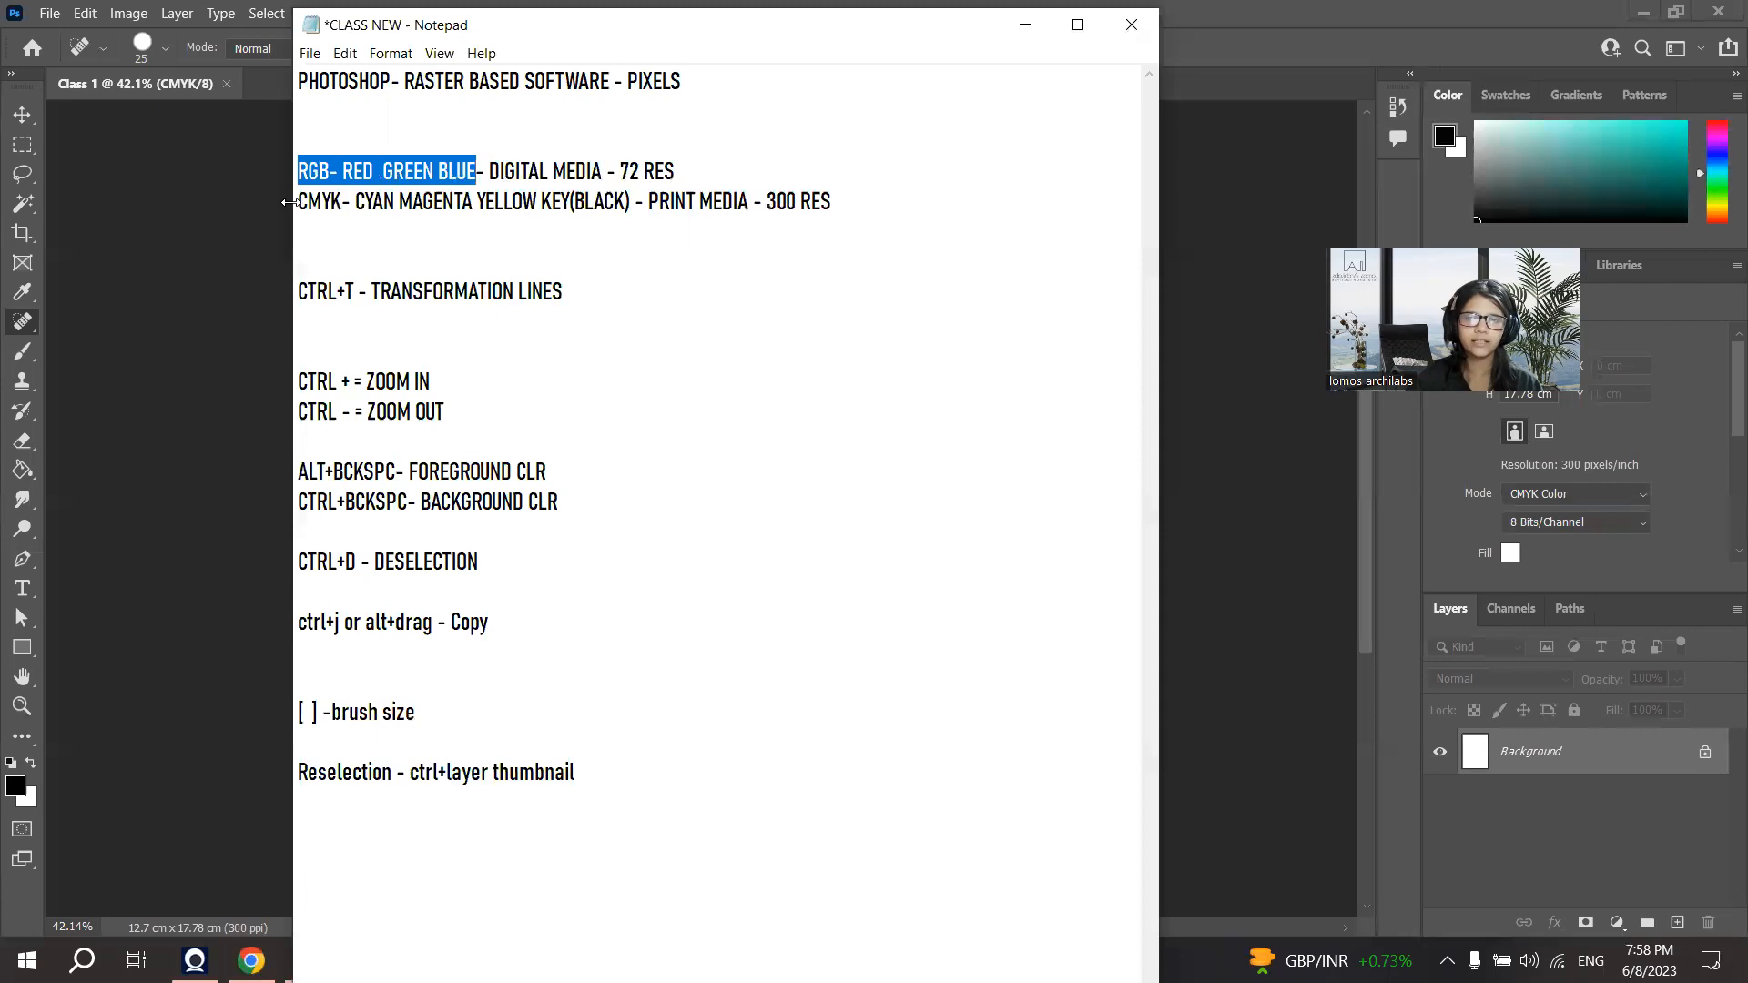
pyautogui.moveTo(637, 209); pyautogui.dragTo(758, 195)
pyautogui.moveTo(300, 171); pyautogui.dragTo(601, 155)
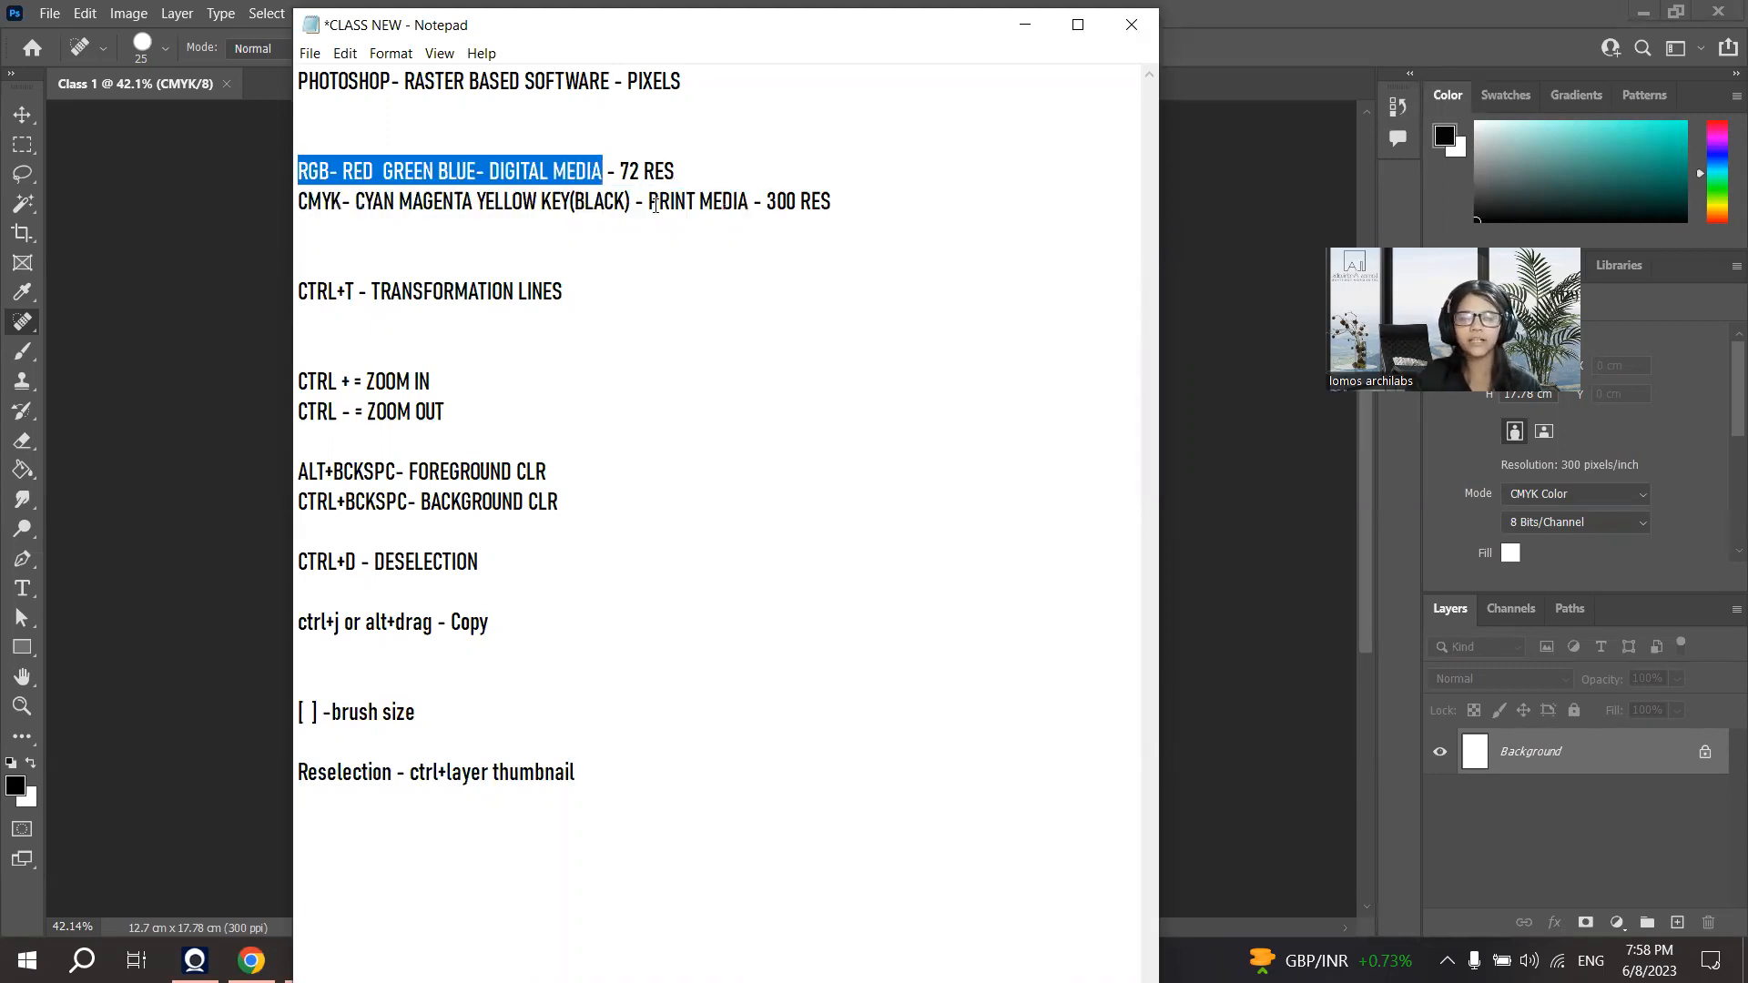
pyautogui.moveTo(655, 205); pyautogui.dragTo(995, 222)
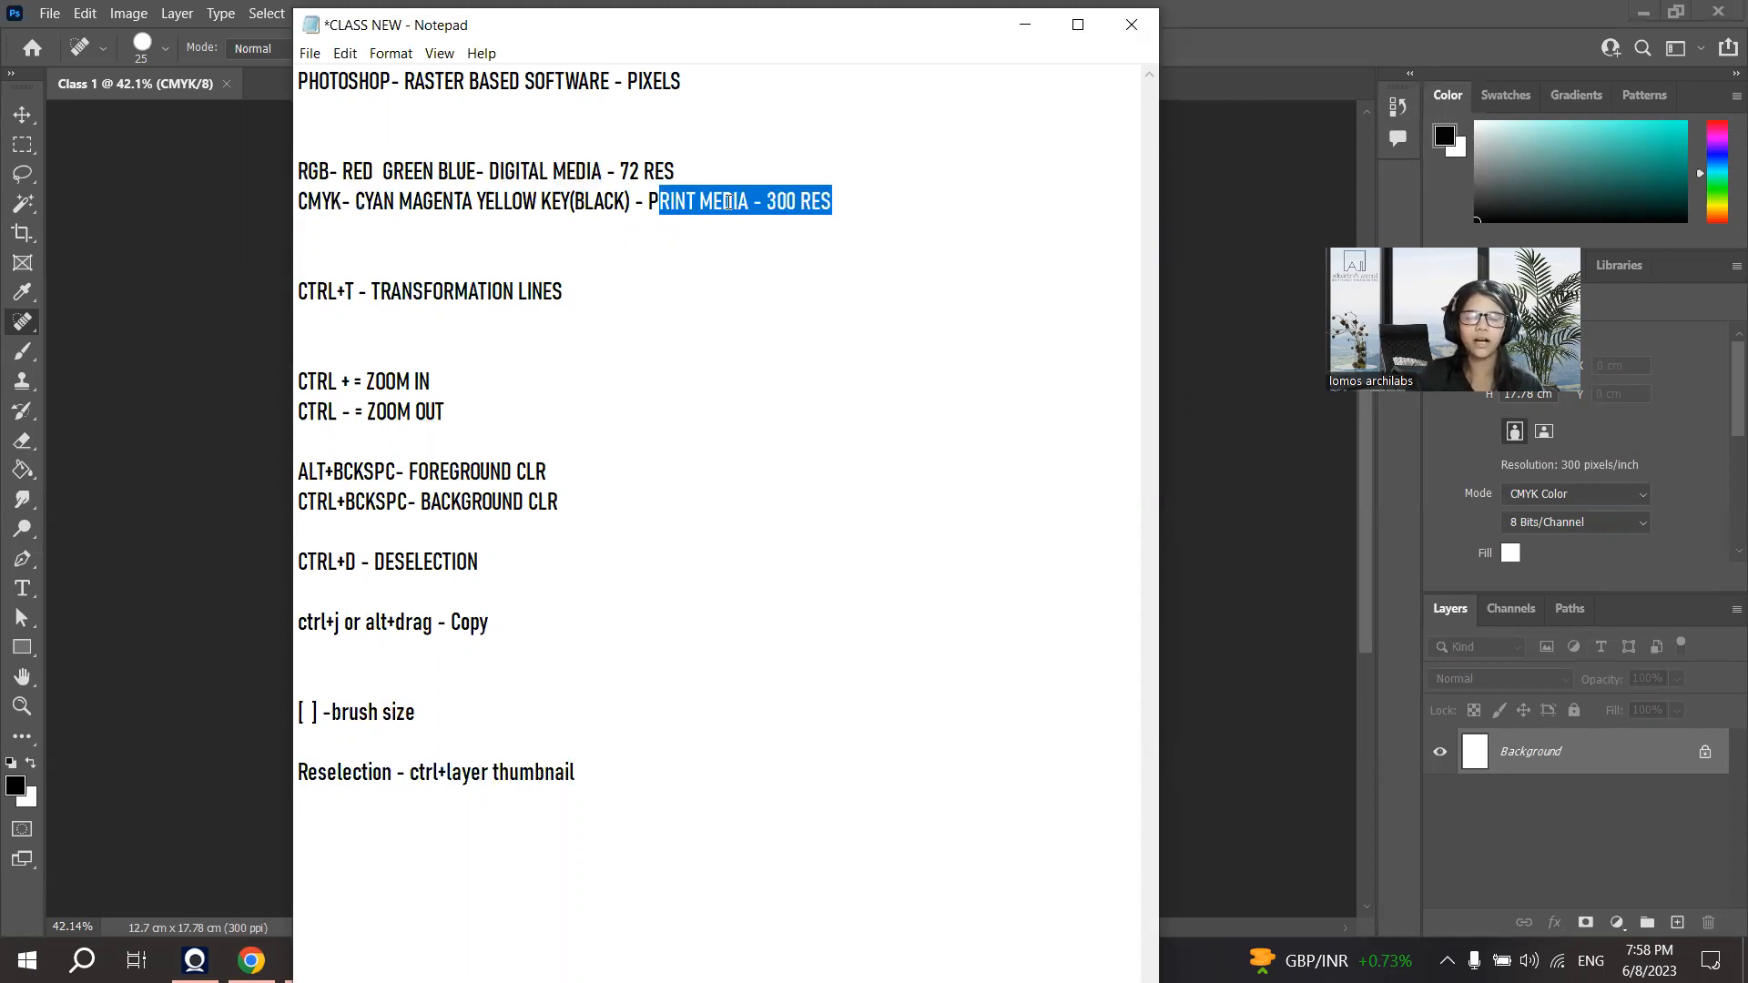
pyautogui.click(800, 196)
pyautogui.moveTo(837, 188); pyautogui.dragTo(648, 198)
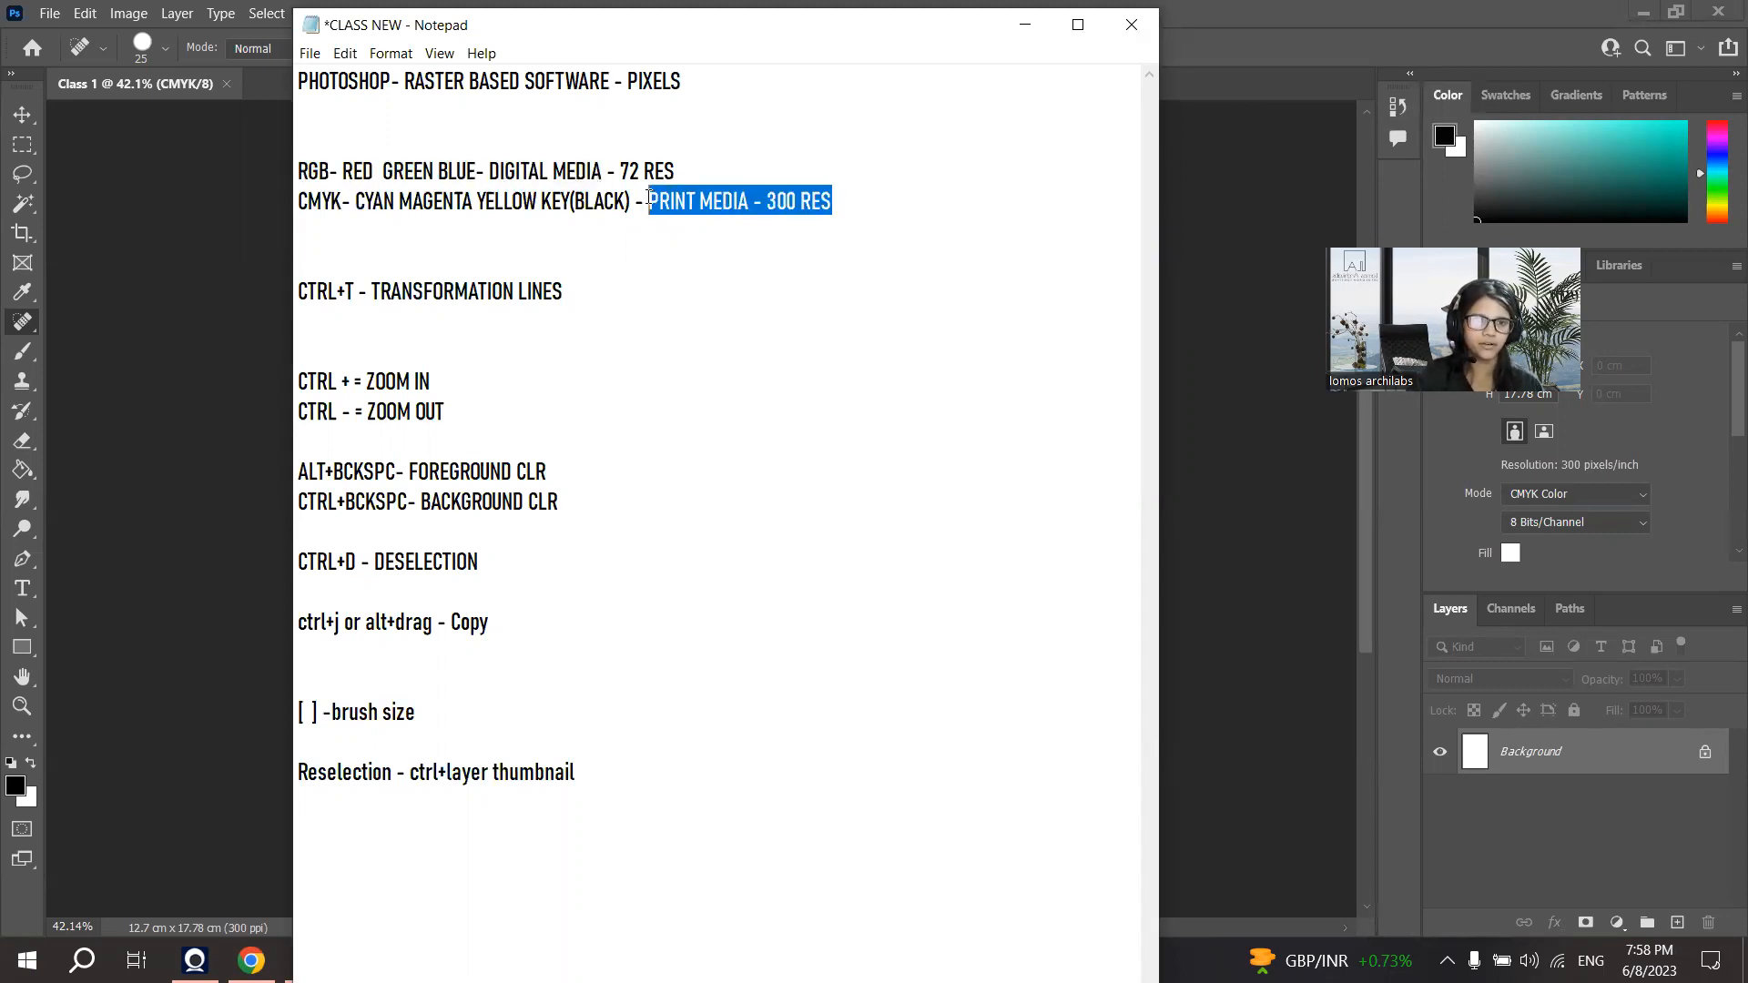
pyautogui.moveTo(489, 171); pyautogui.dragTo(766, 186)
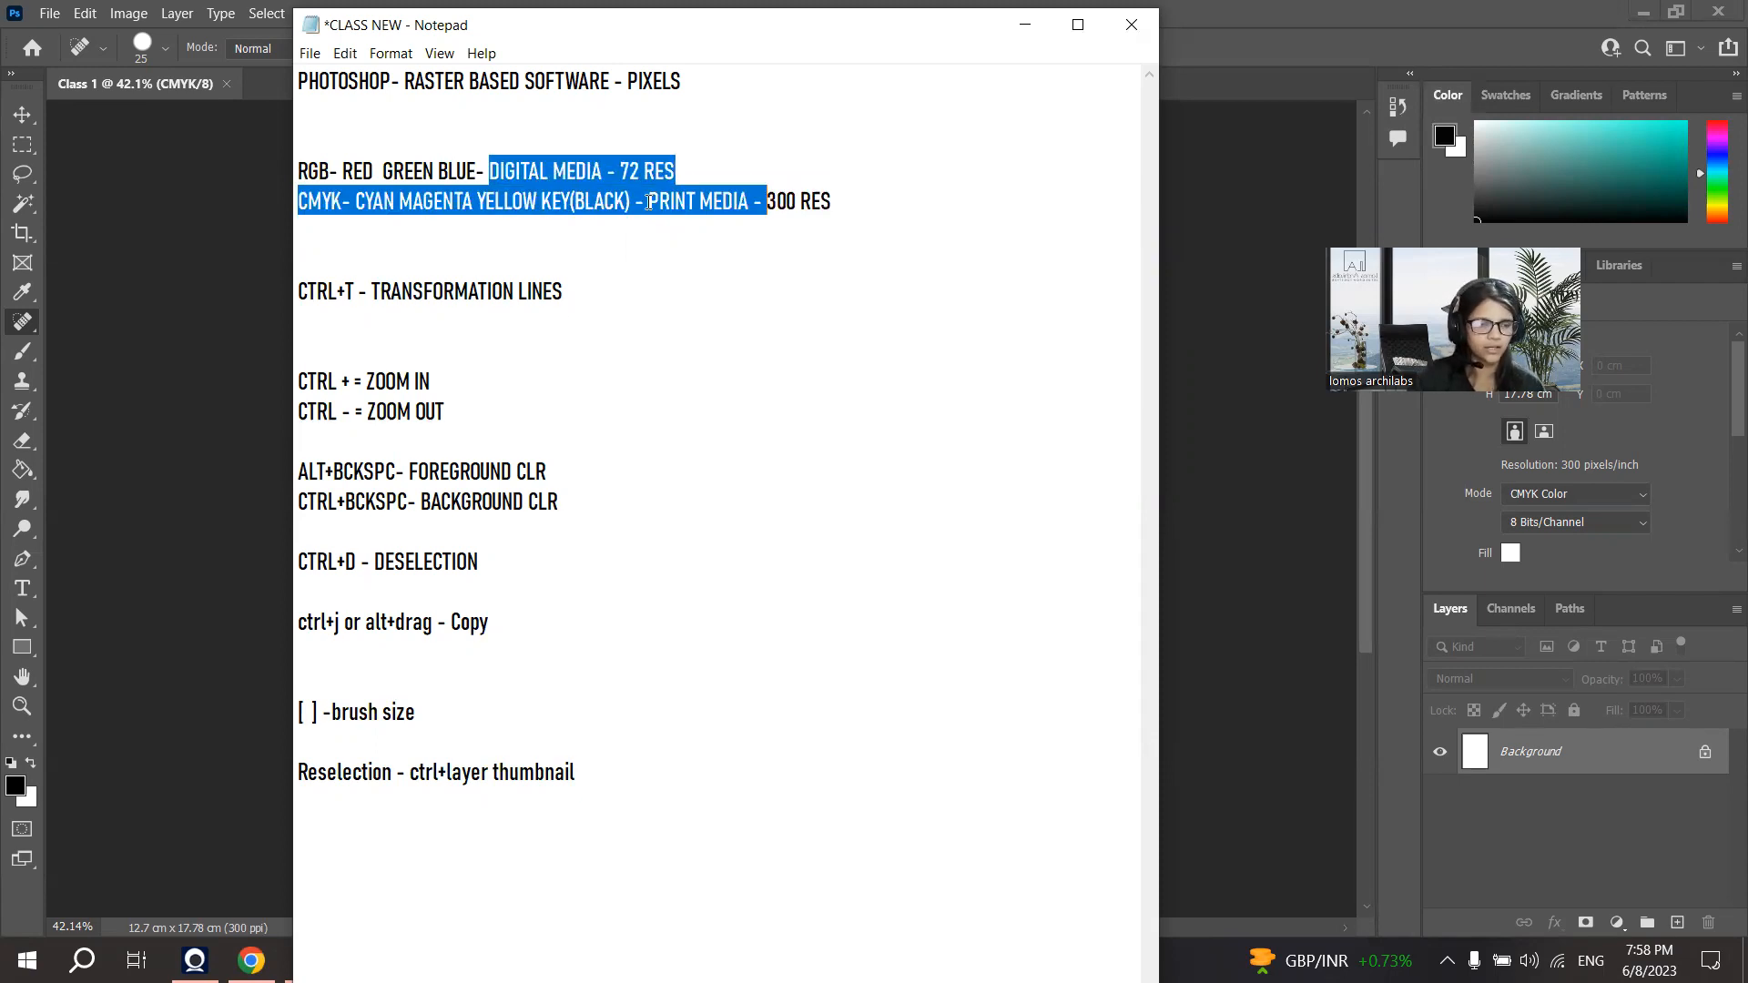
pyautogui.moveTo(862, 212); pyautogui.dragTo(155, 143)
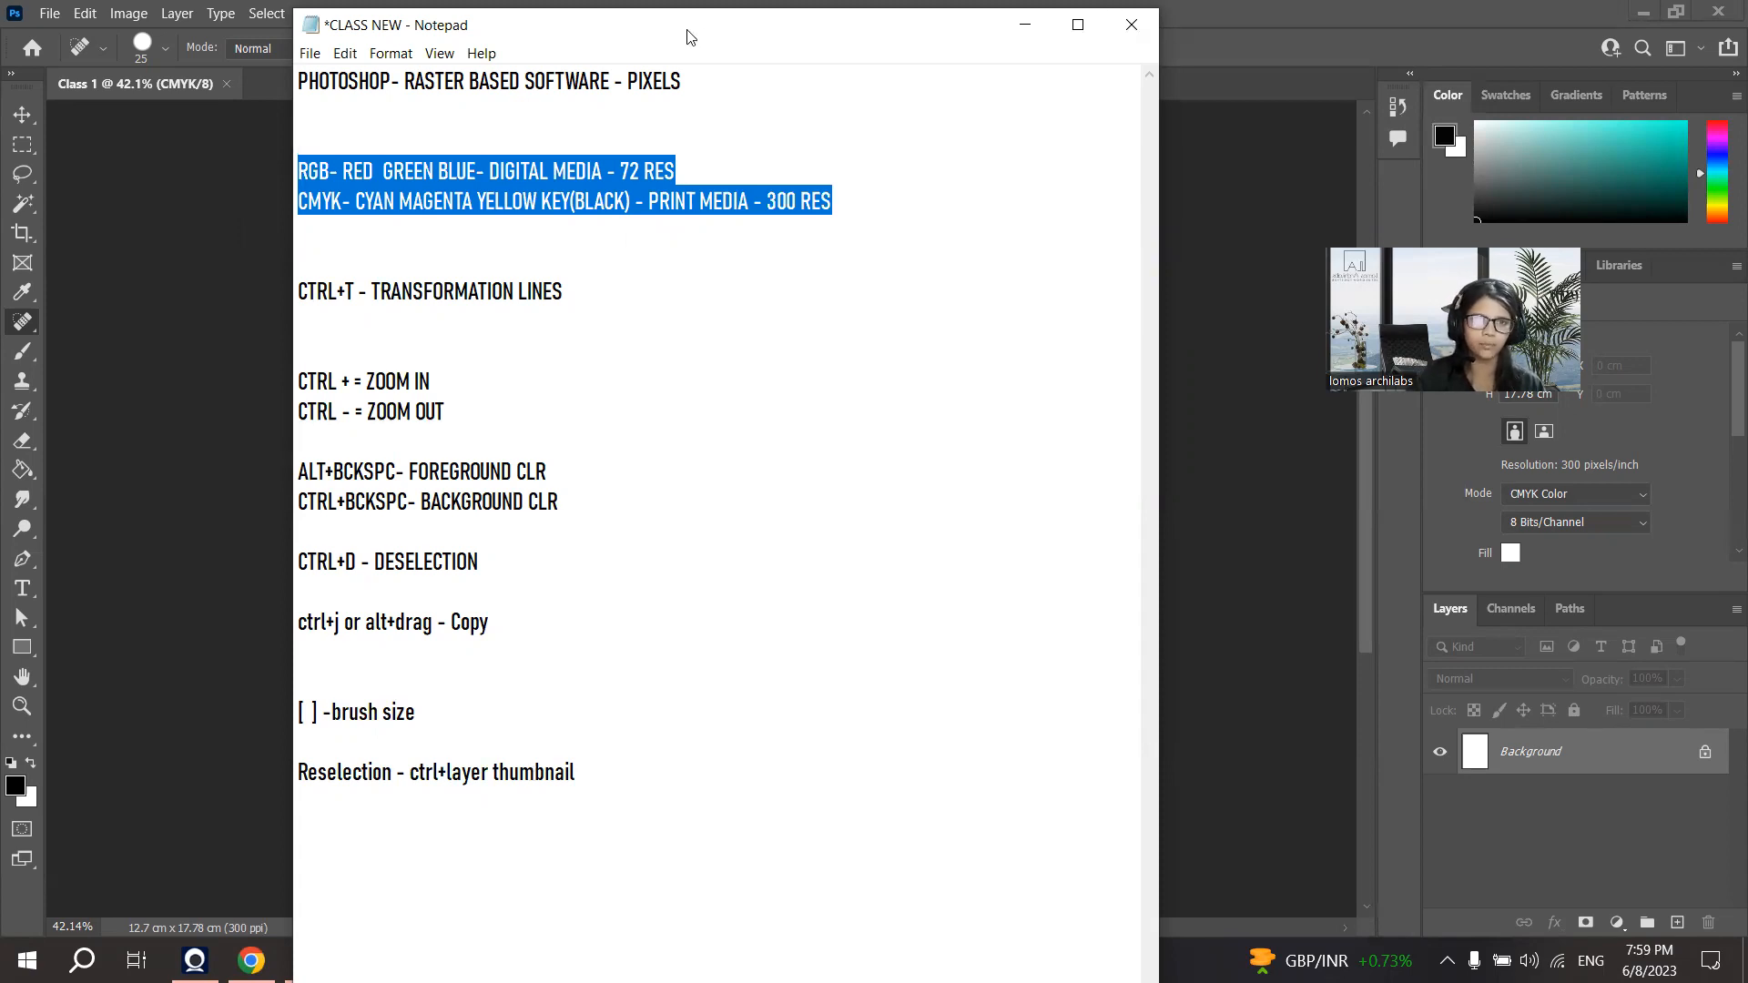
pyautogui.moveTo(1111, 22); pyautogui.dragTo(914, 63)
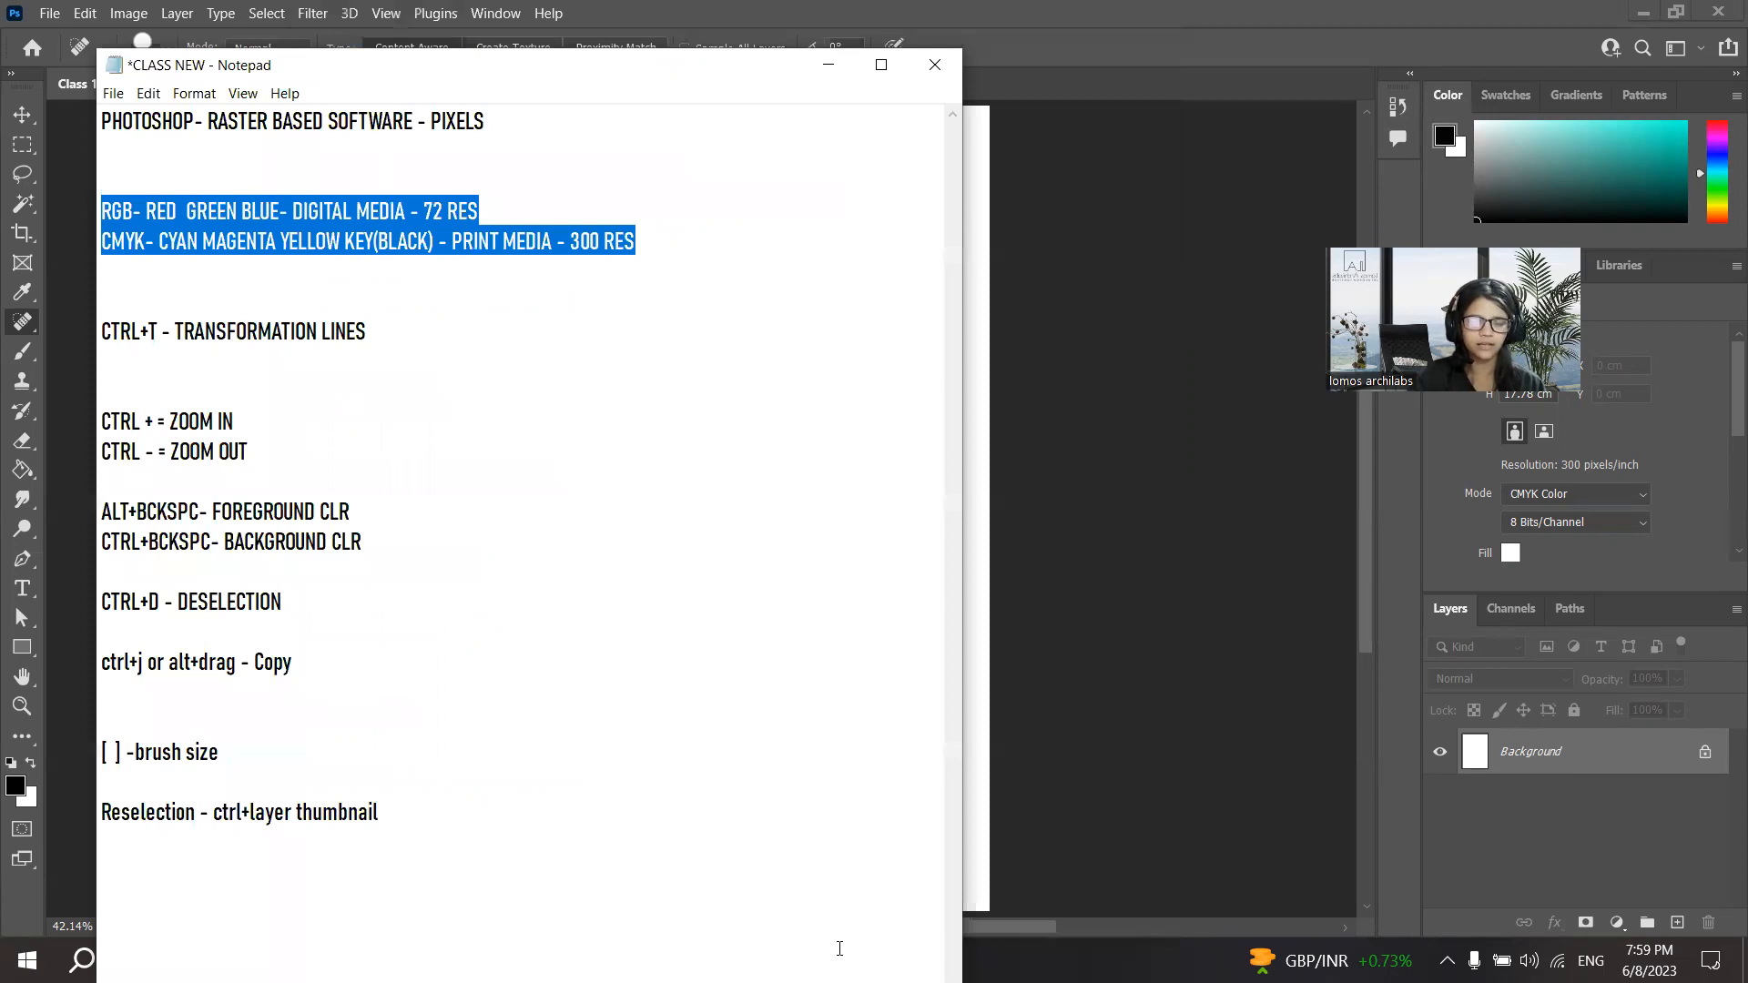
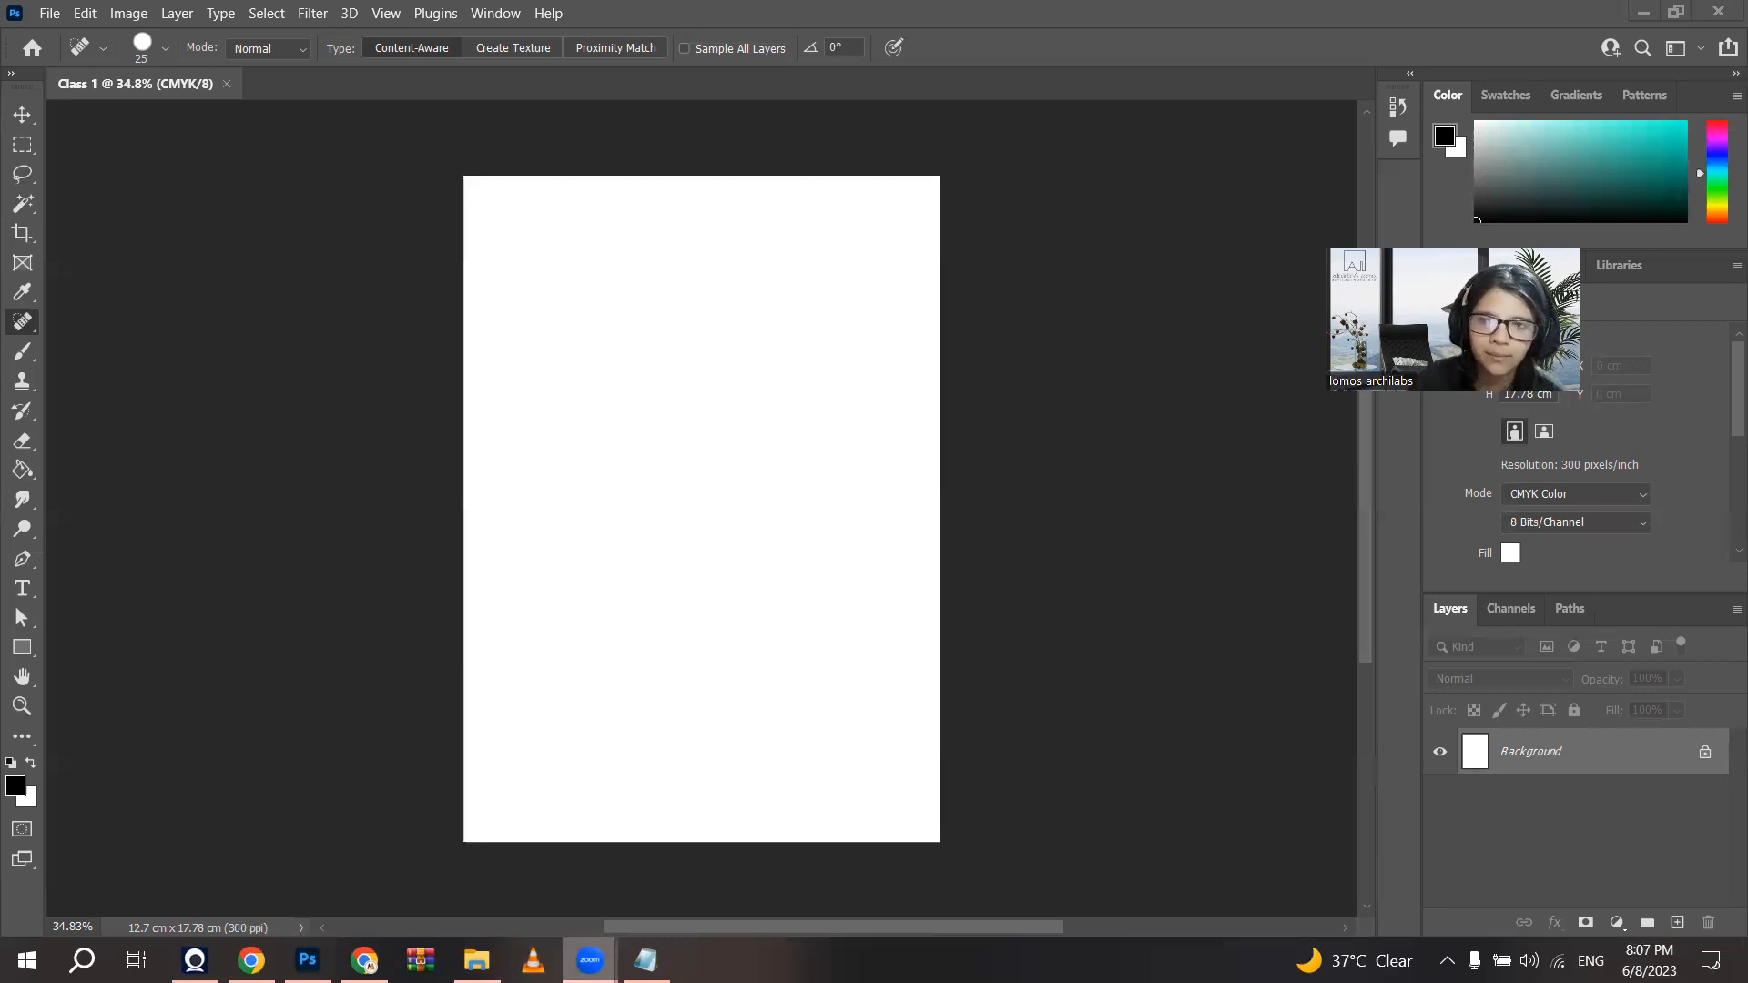
# Step: Place the image WhatsApp Image 2021-08-19 at 7.43.23 PM from the ps arch material folder as an embedded object in the Class 1 document
pyautogui.click(49, 11)
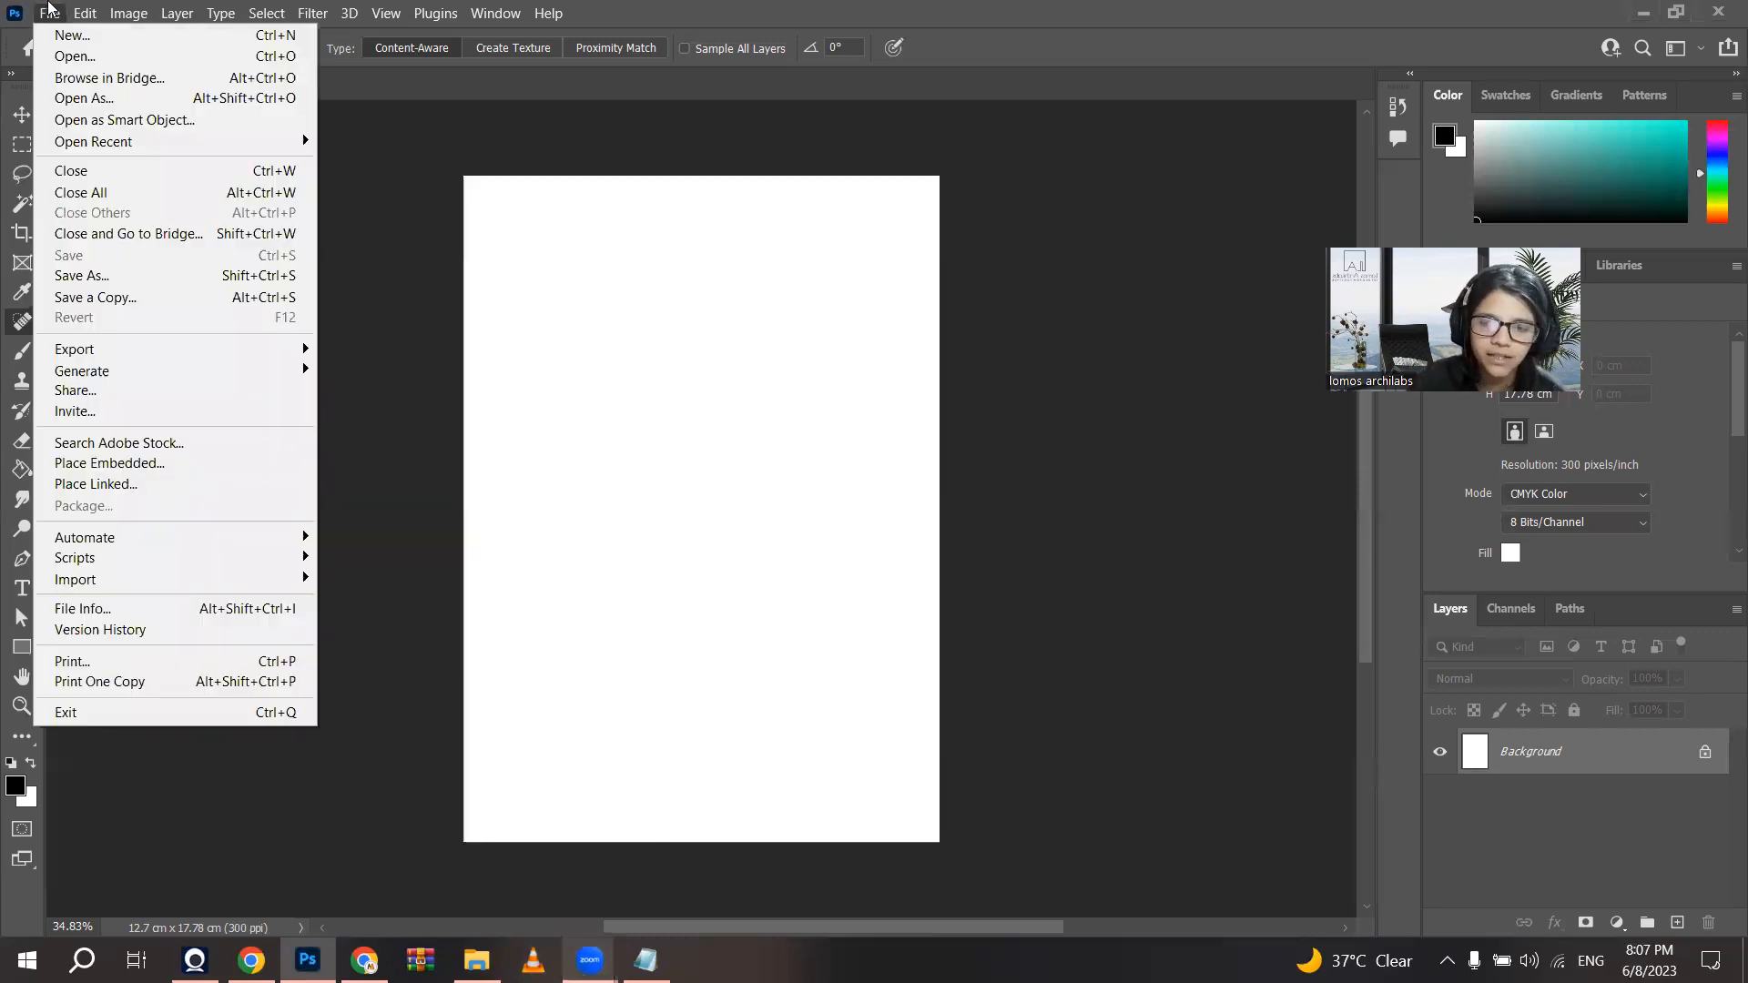
pyautogui.click(122, 462)
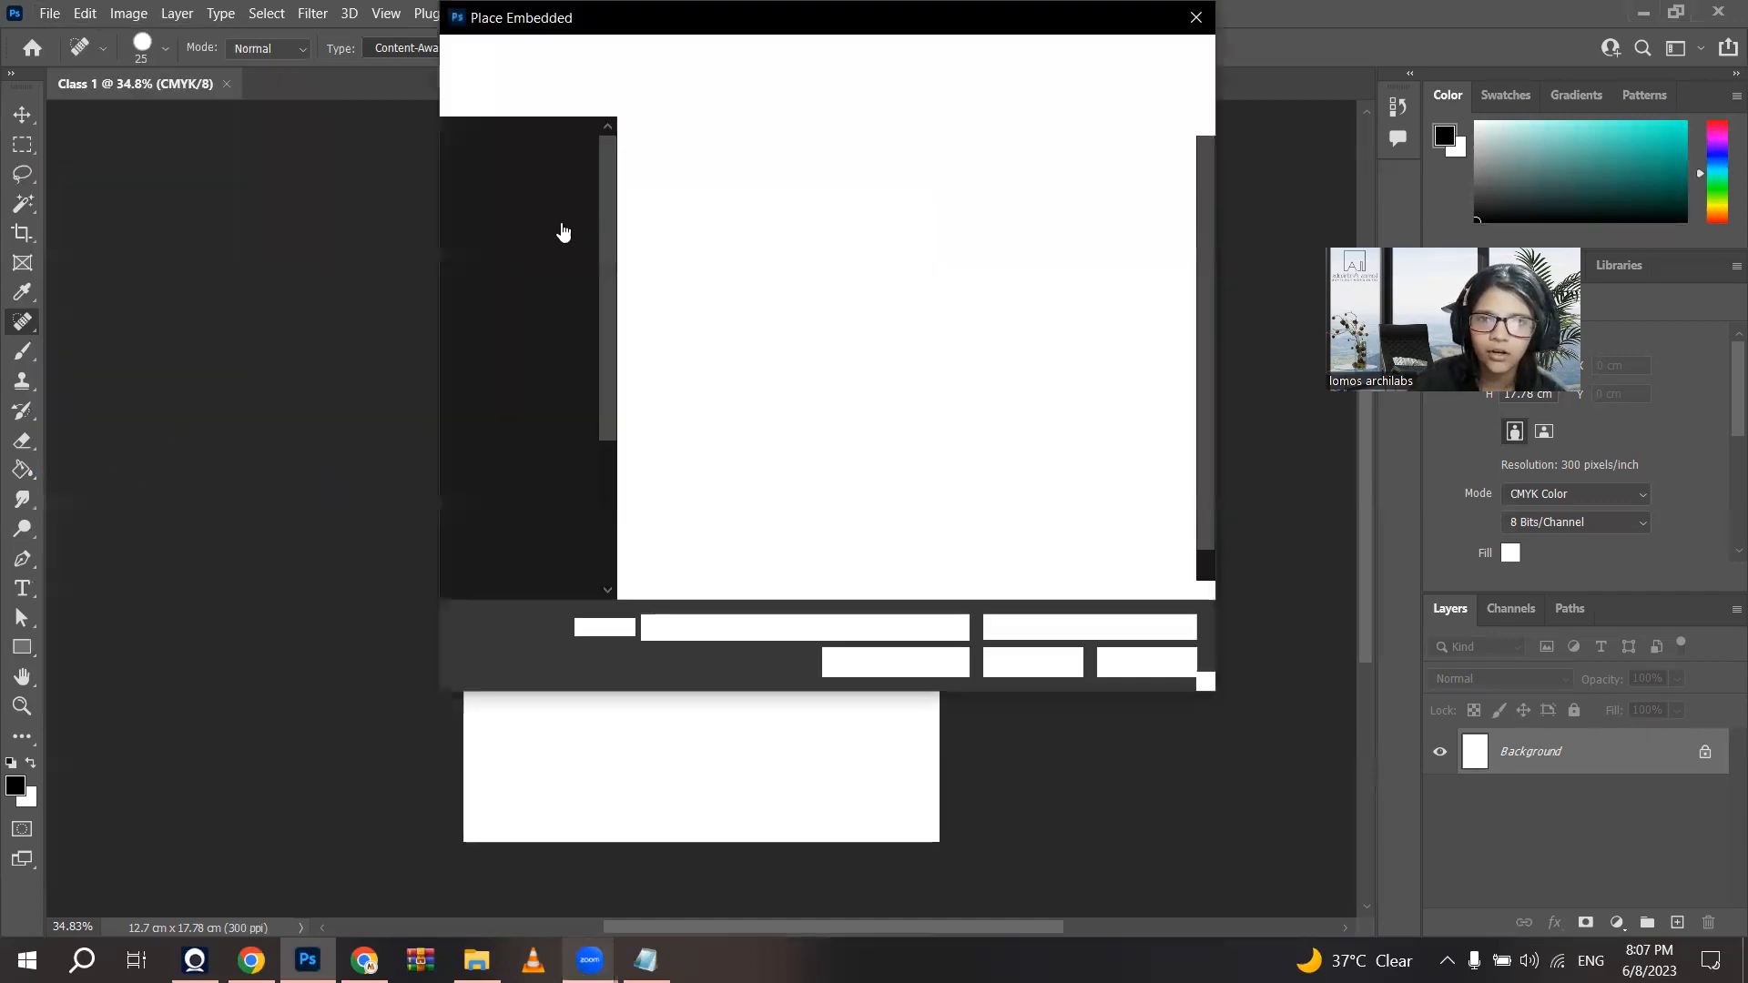
pyautogui.click(523, 257)
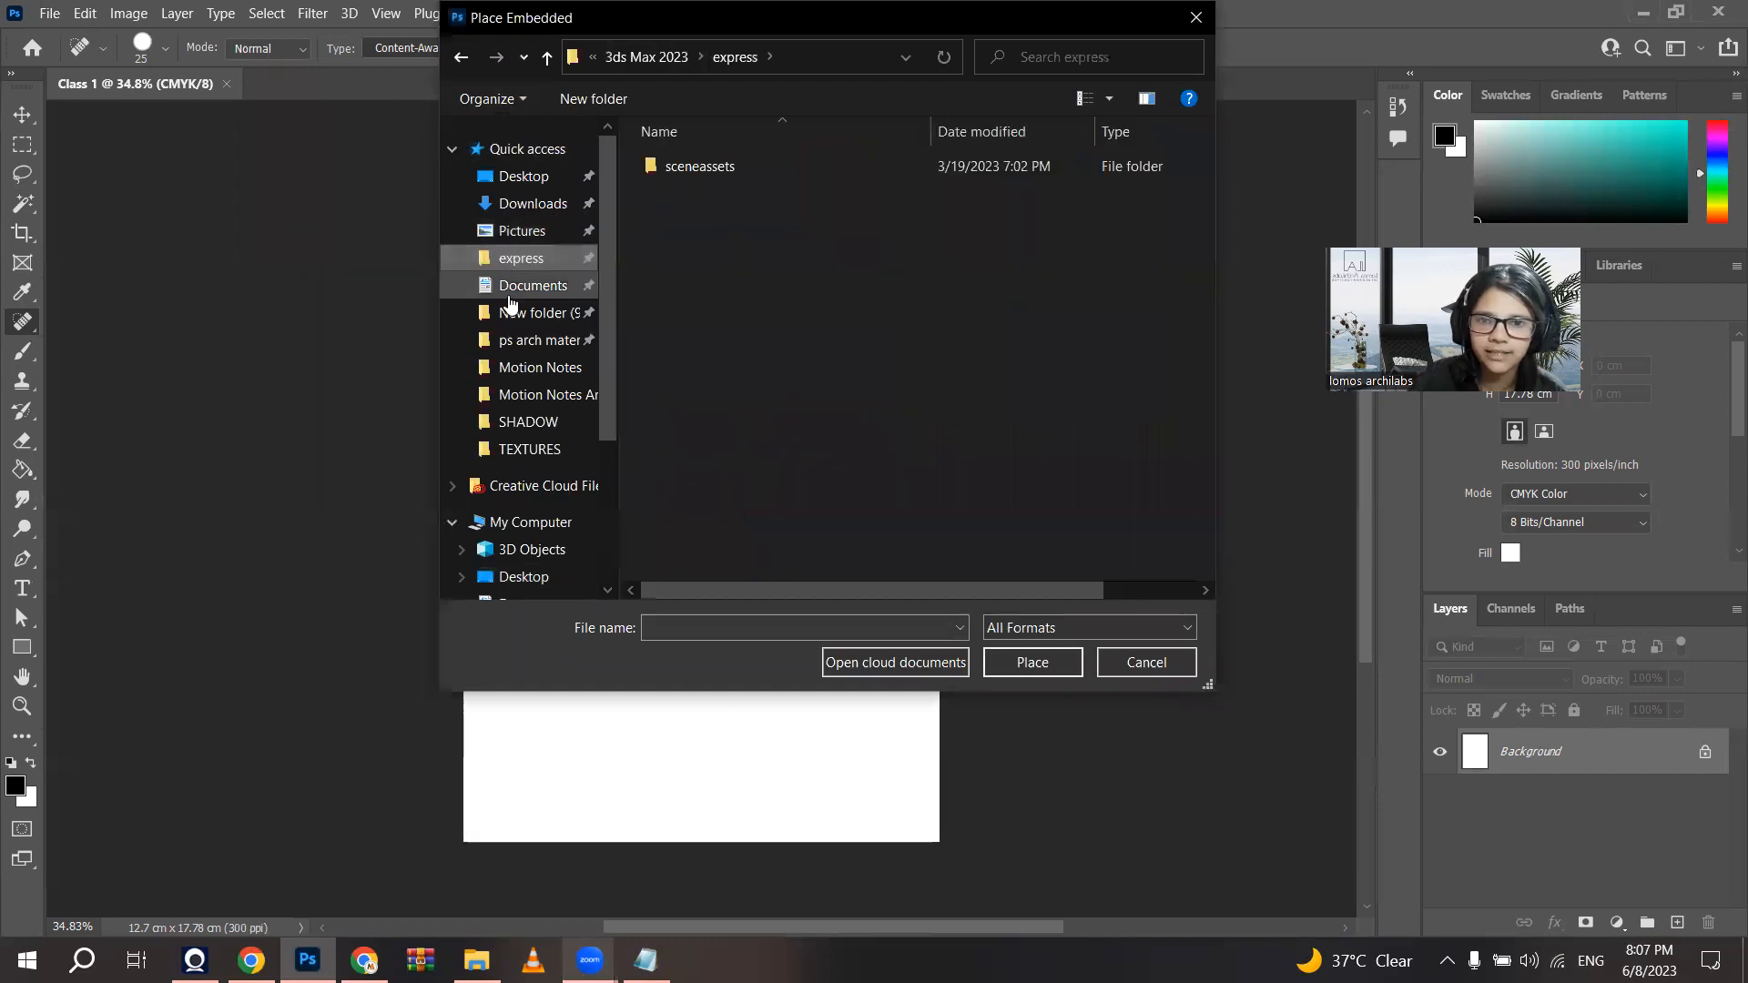
pyautogui.click(523, 345)
pyautogui.scroll(-5, 914, 386)
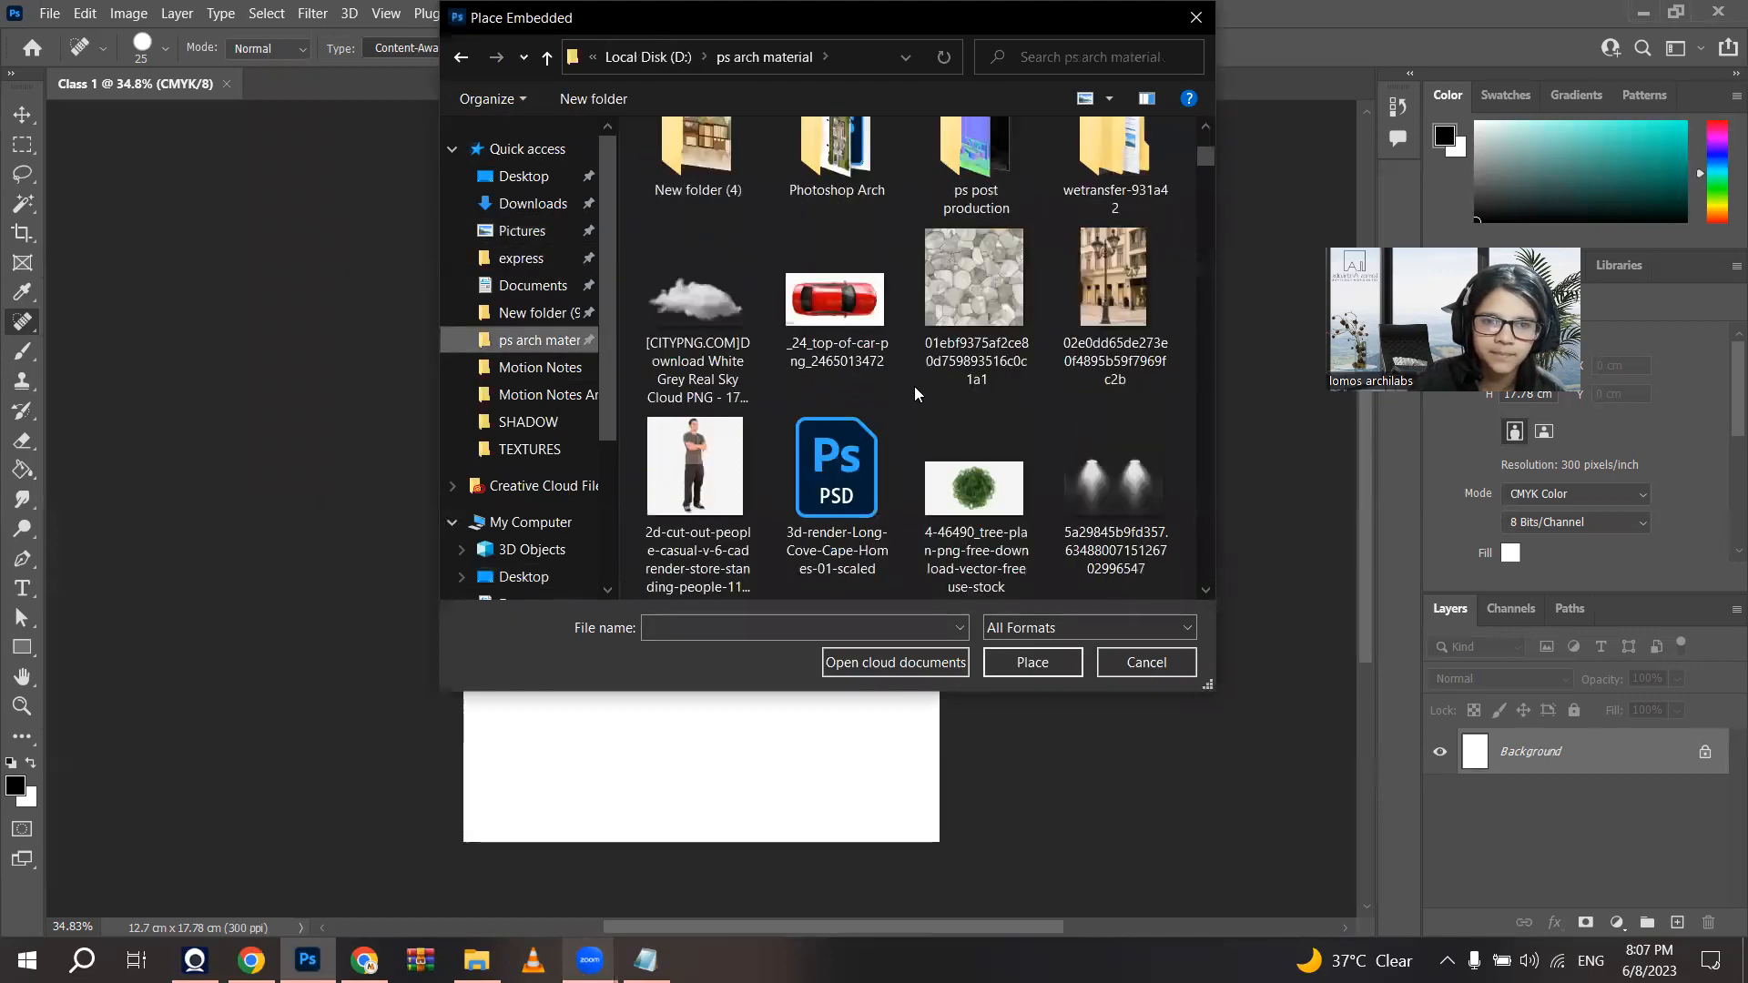
pyautogui.scroll(-10, 914, 386)
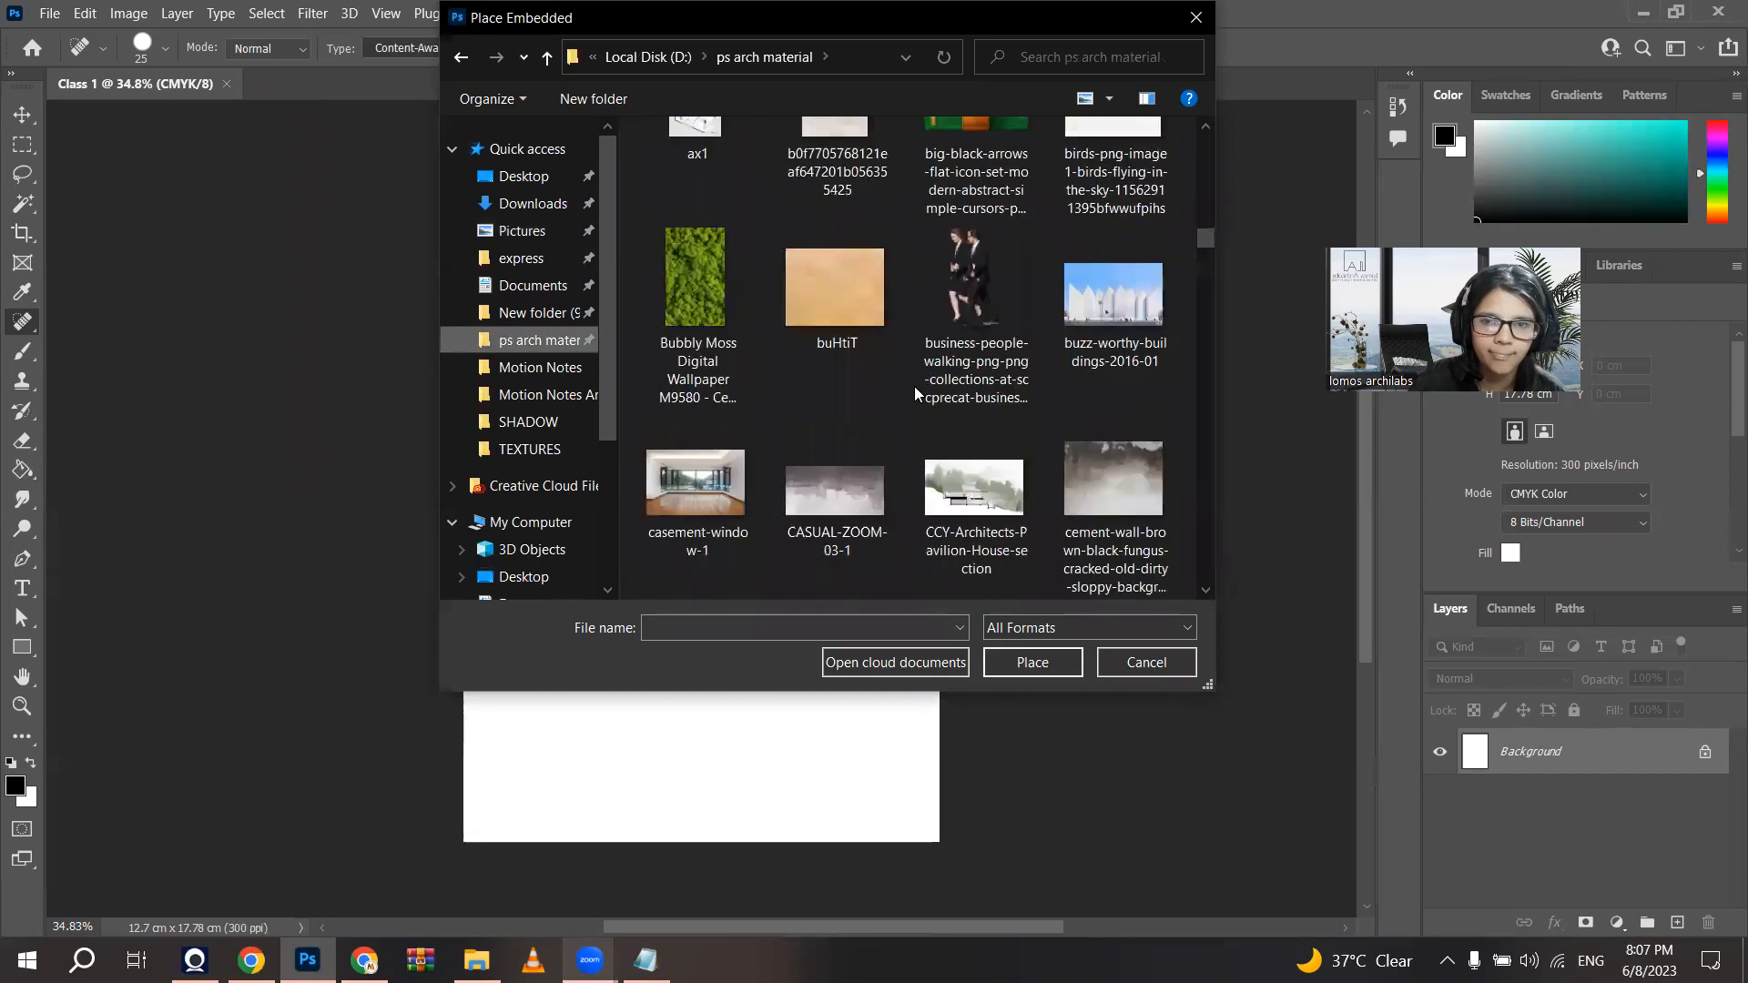
pyautogui.scroll(-5, 913, 386)
pyautogui.click(1202, 324)
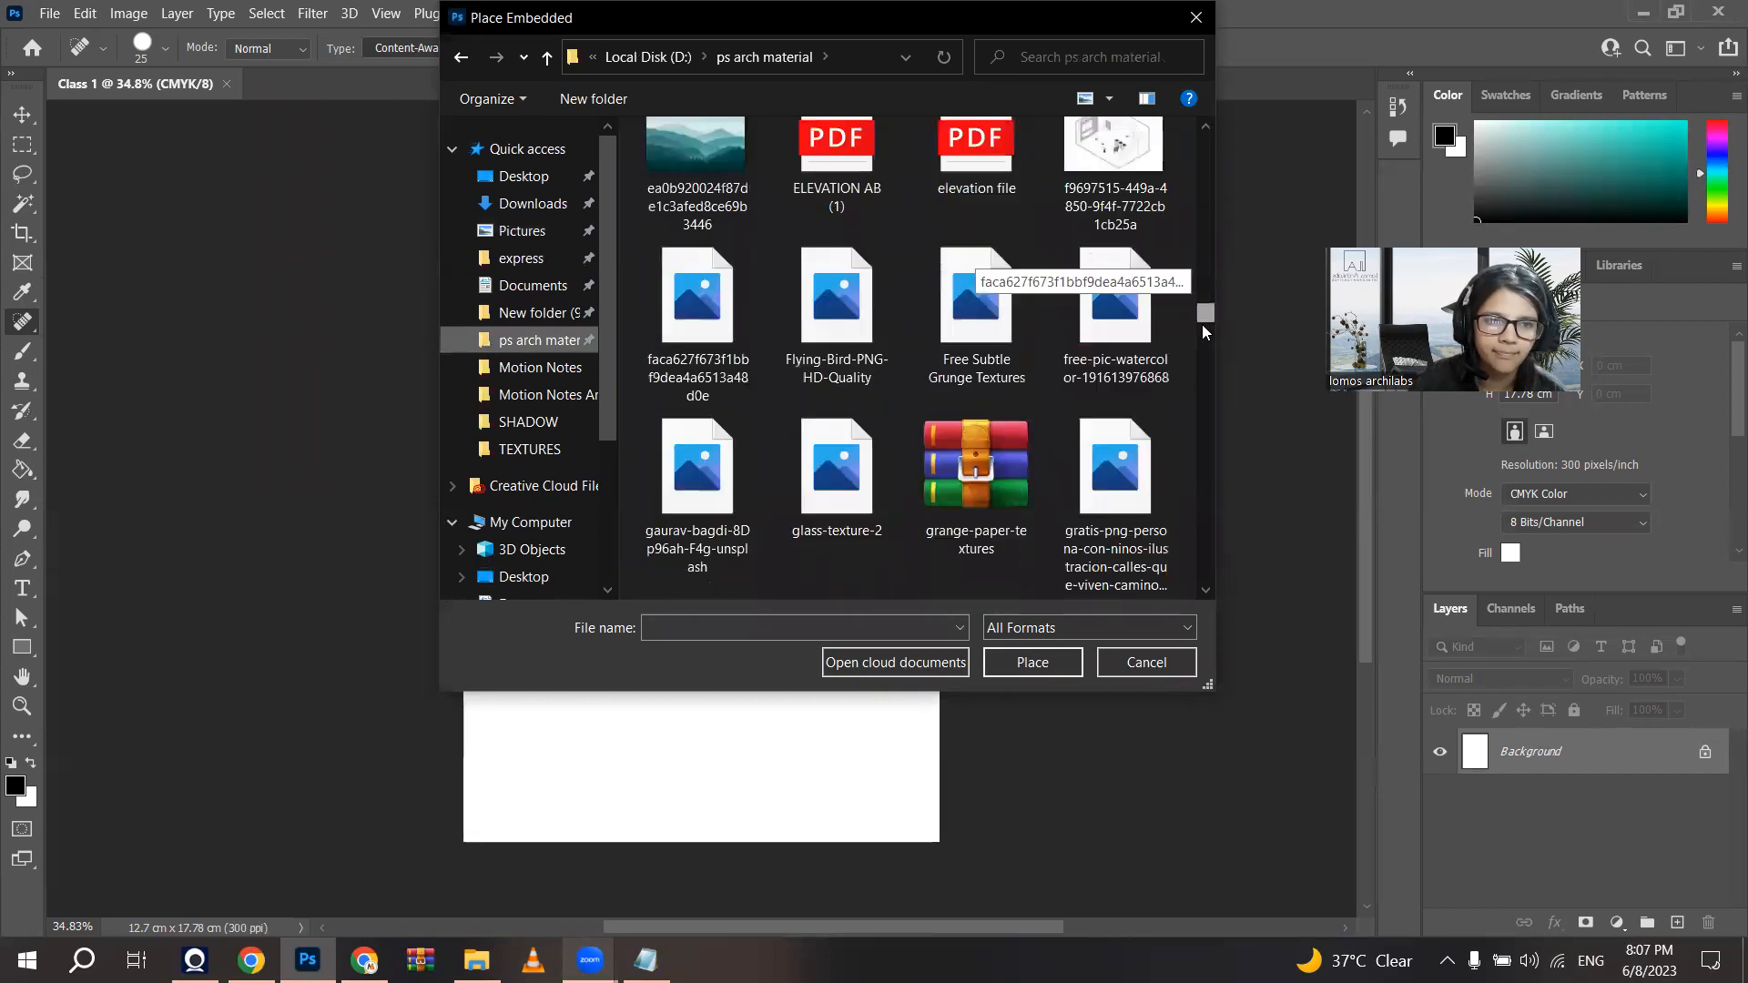
pyautogui.scroll(-5, 1201, 324)
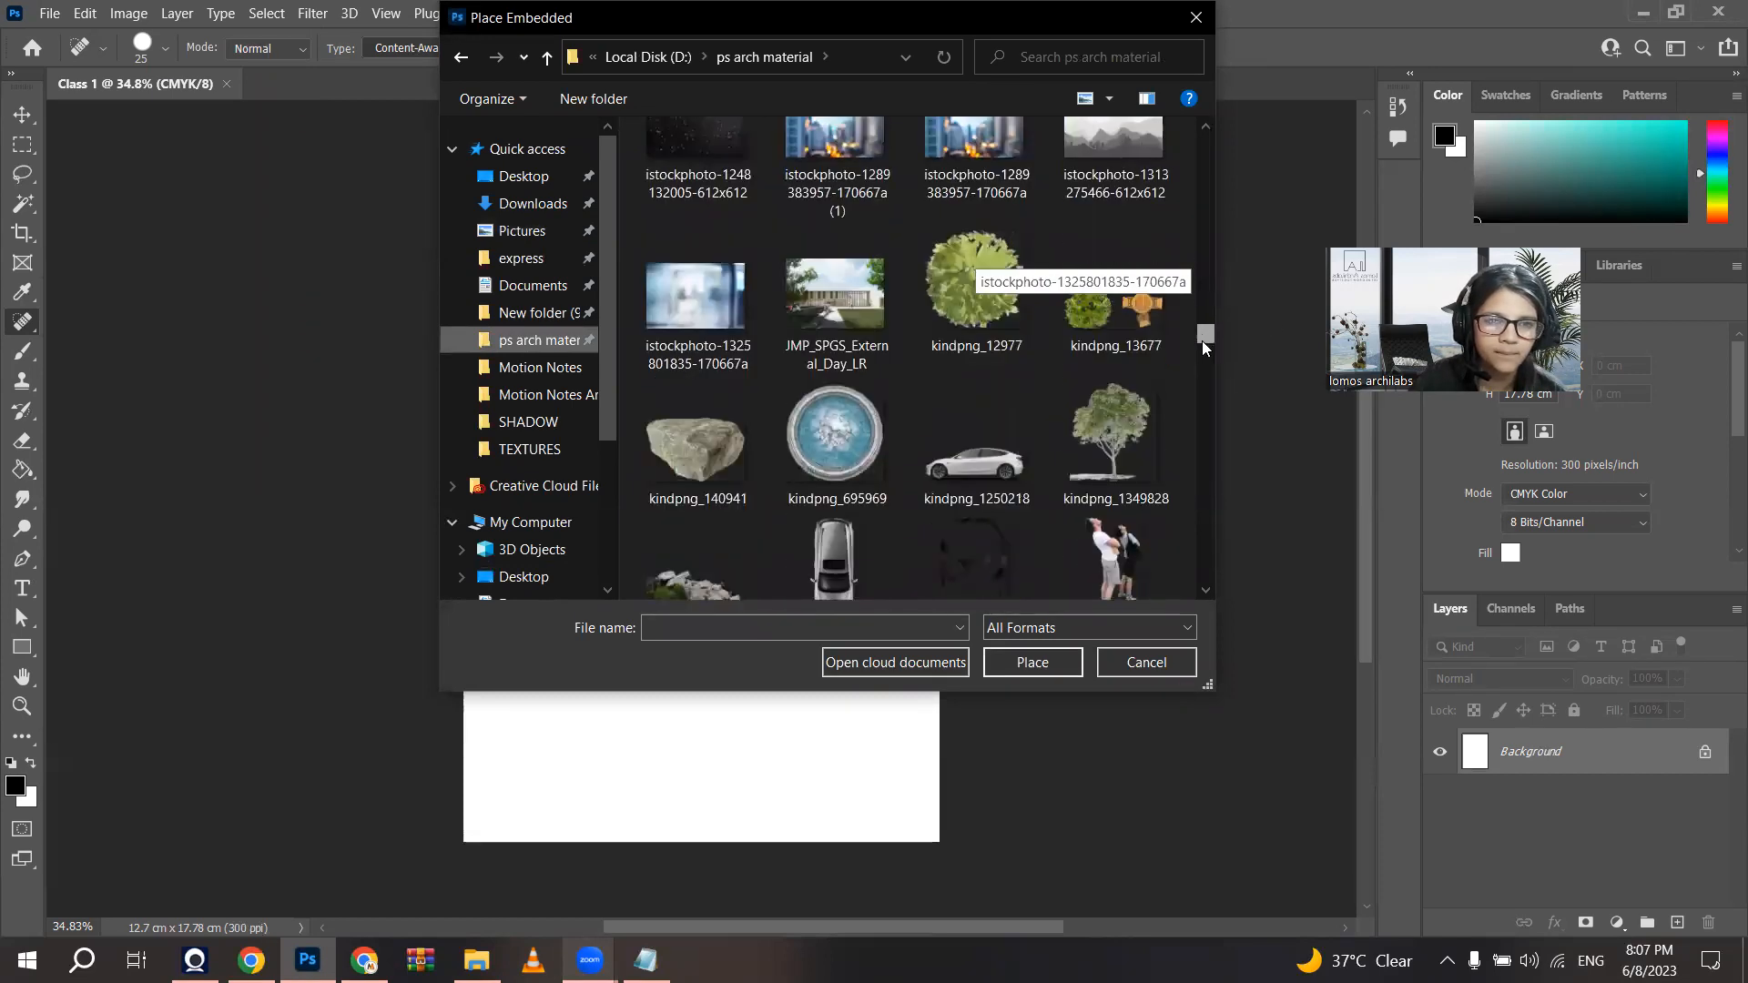
pyautogui.moveTo(1202, 287); pyautogui.dragTo(1179, 557)
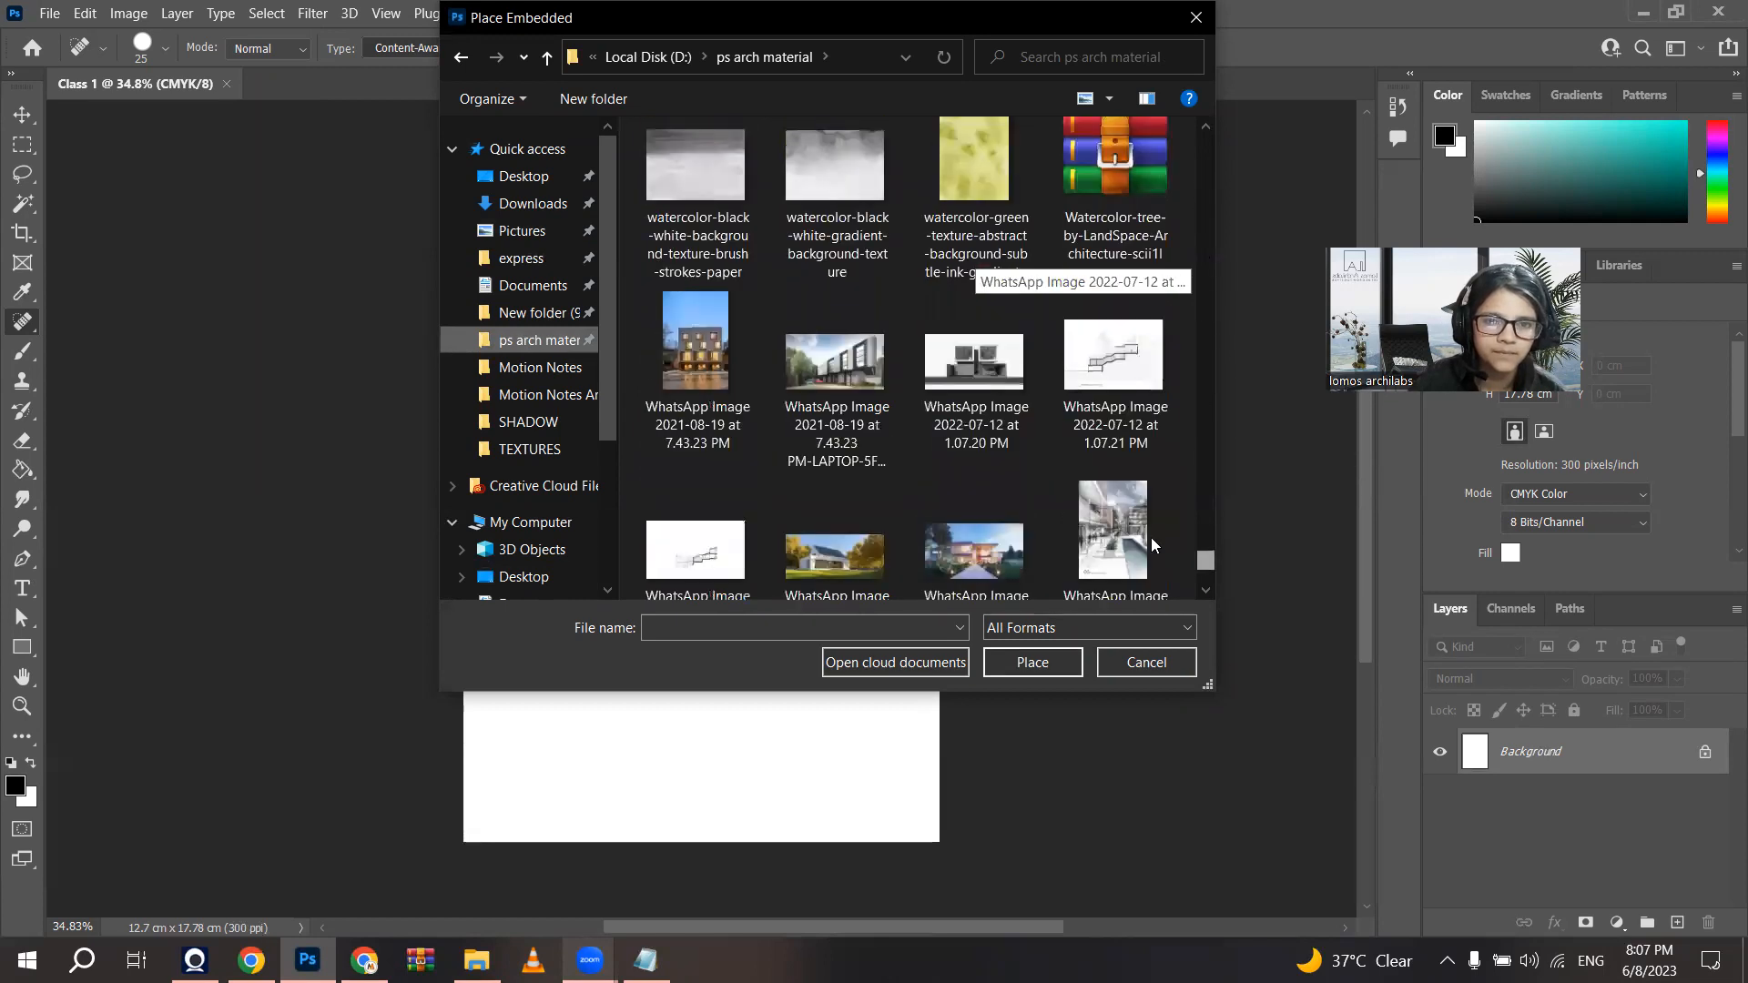
pyautogui.click(749, 342)
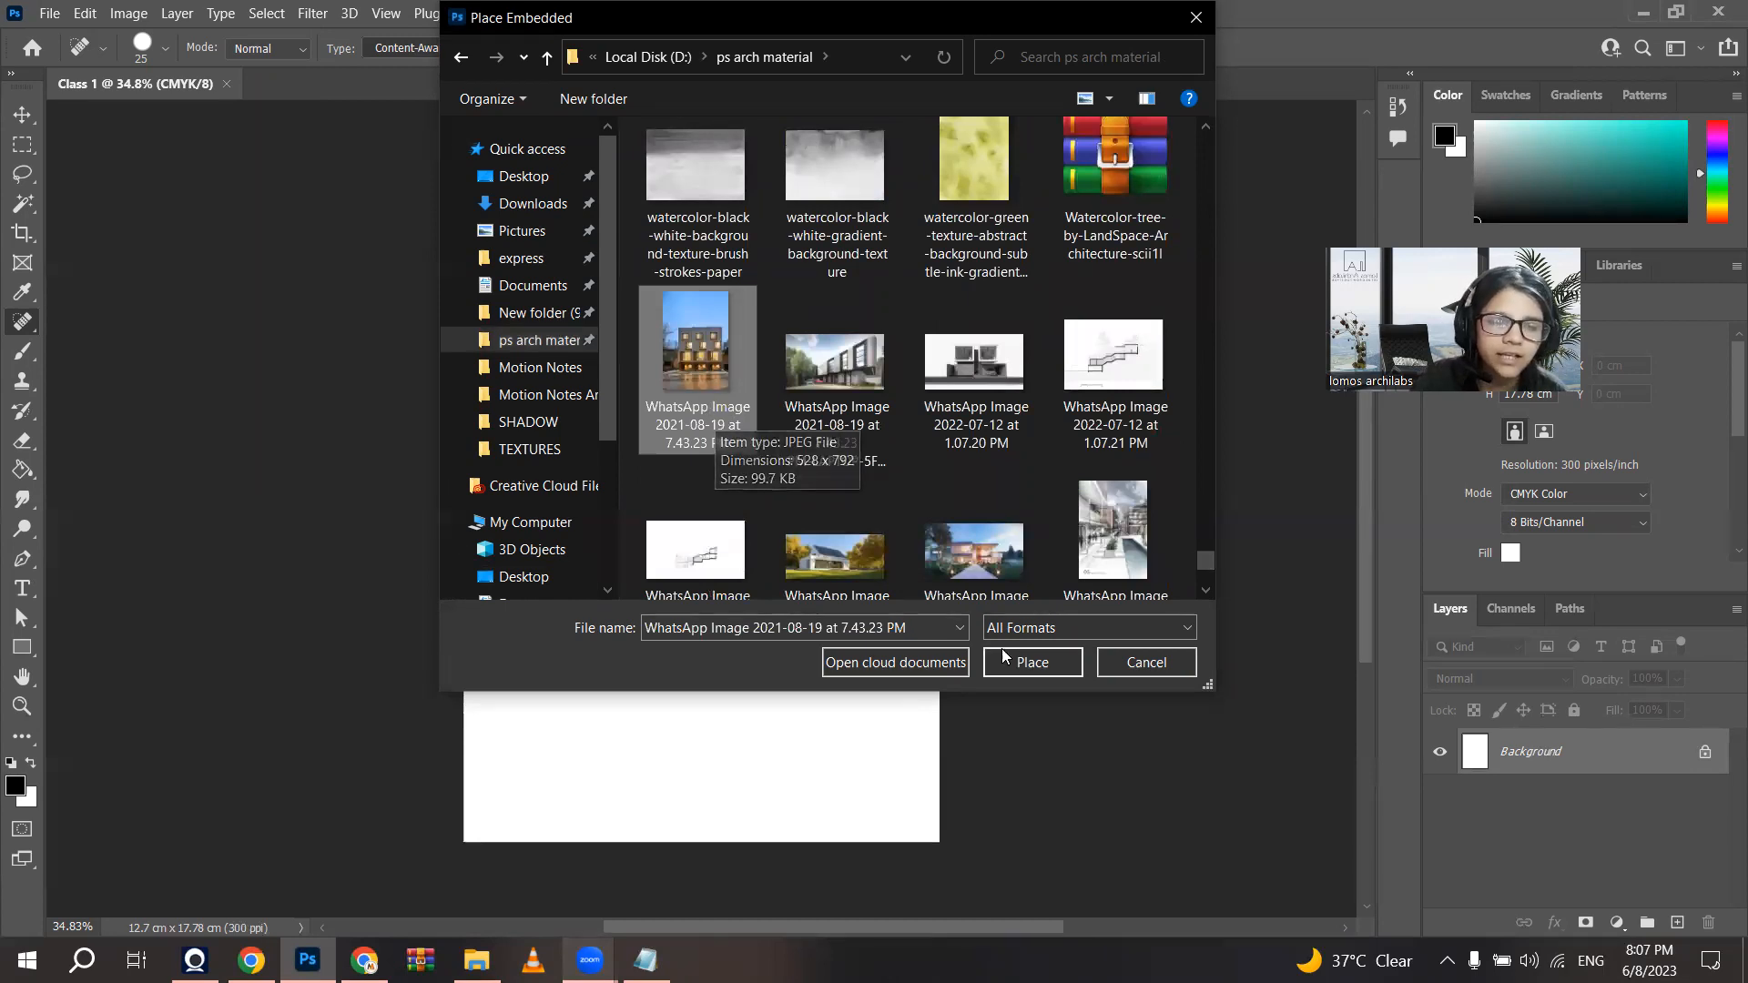
pyautogui.click(1032, 662)
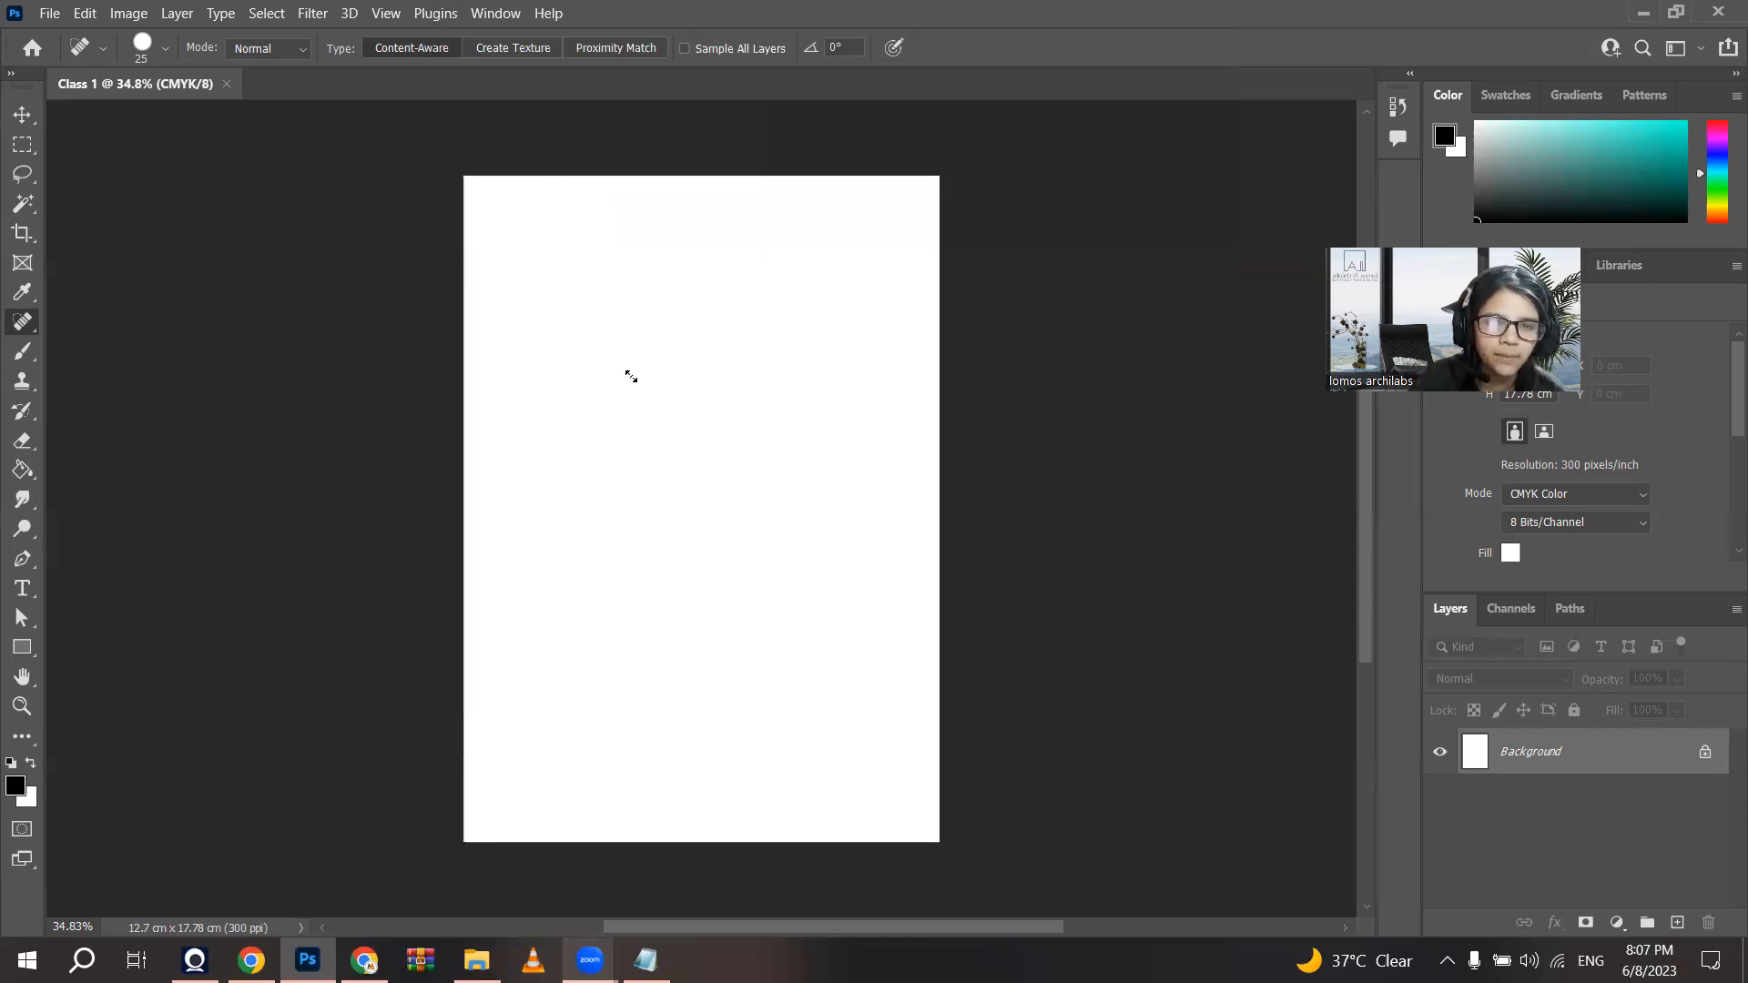
# Step: Scale the placed building photo to about 161% and centre it horizontally on the page
pyautogui.scroll(3, 678, 521)
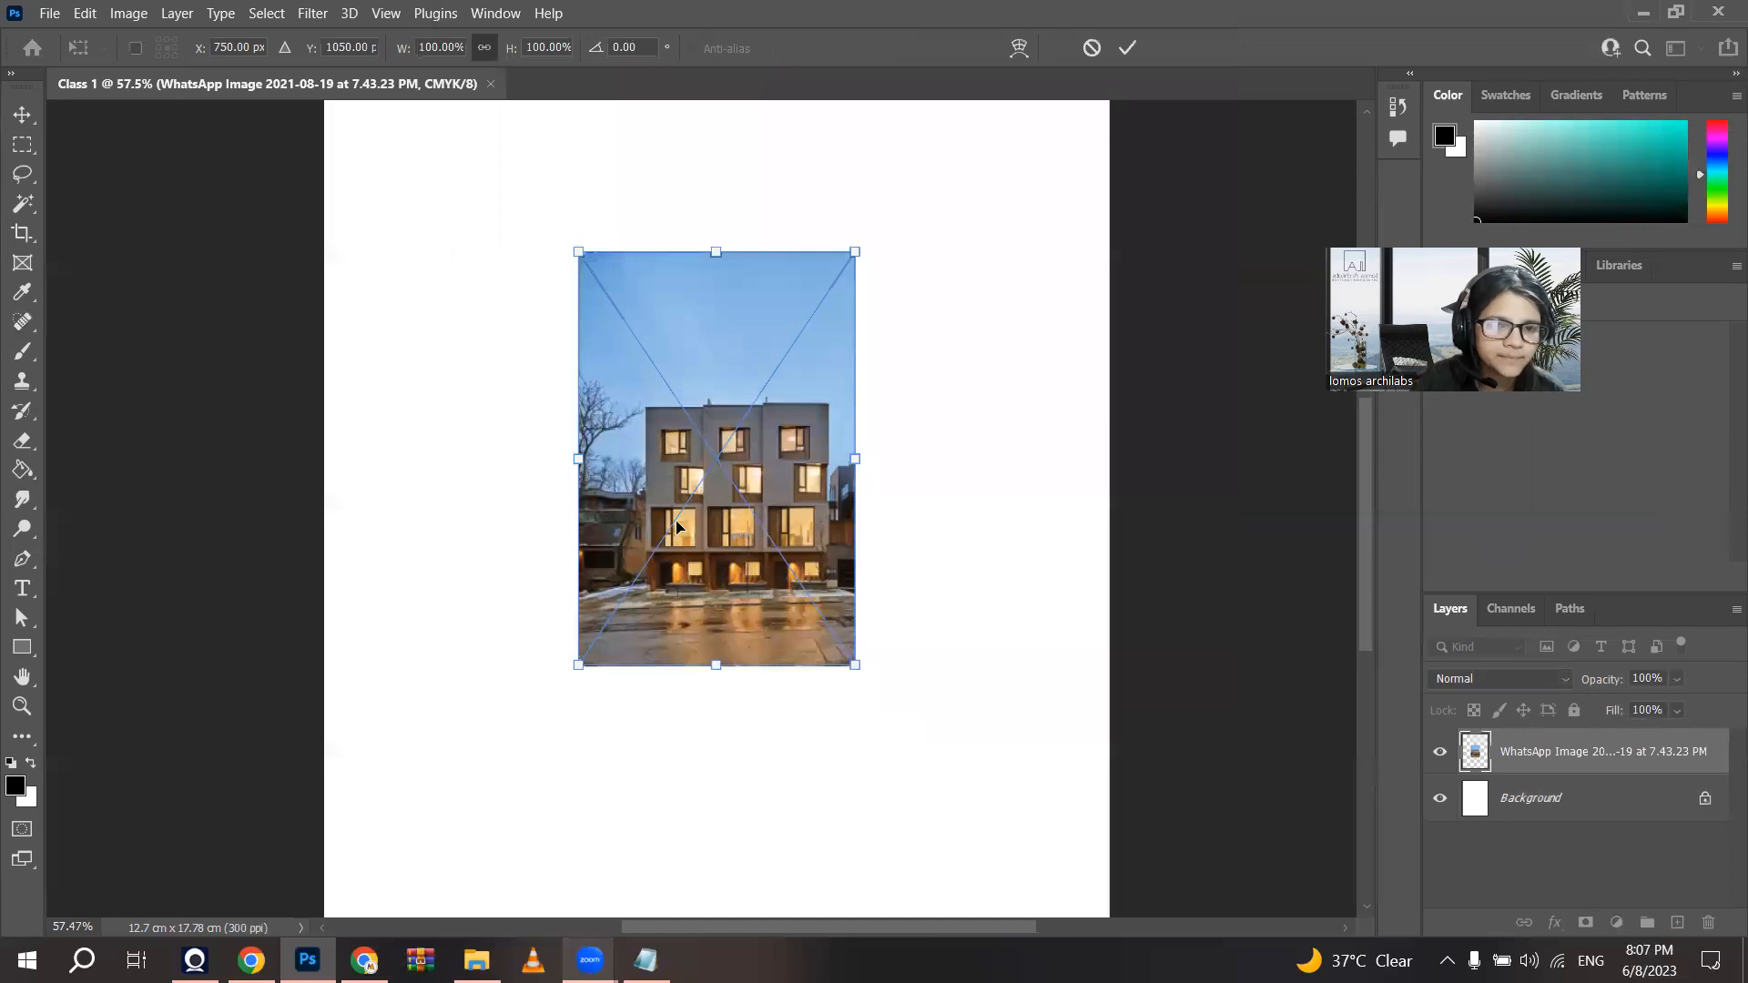
pyautogui.scroll(-3, 676, 528)
pyautogui.scroll(3, 661, 348)
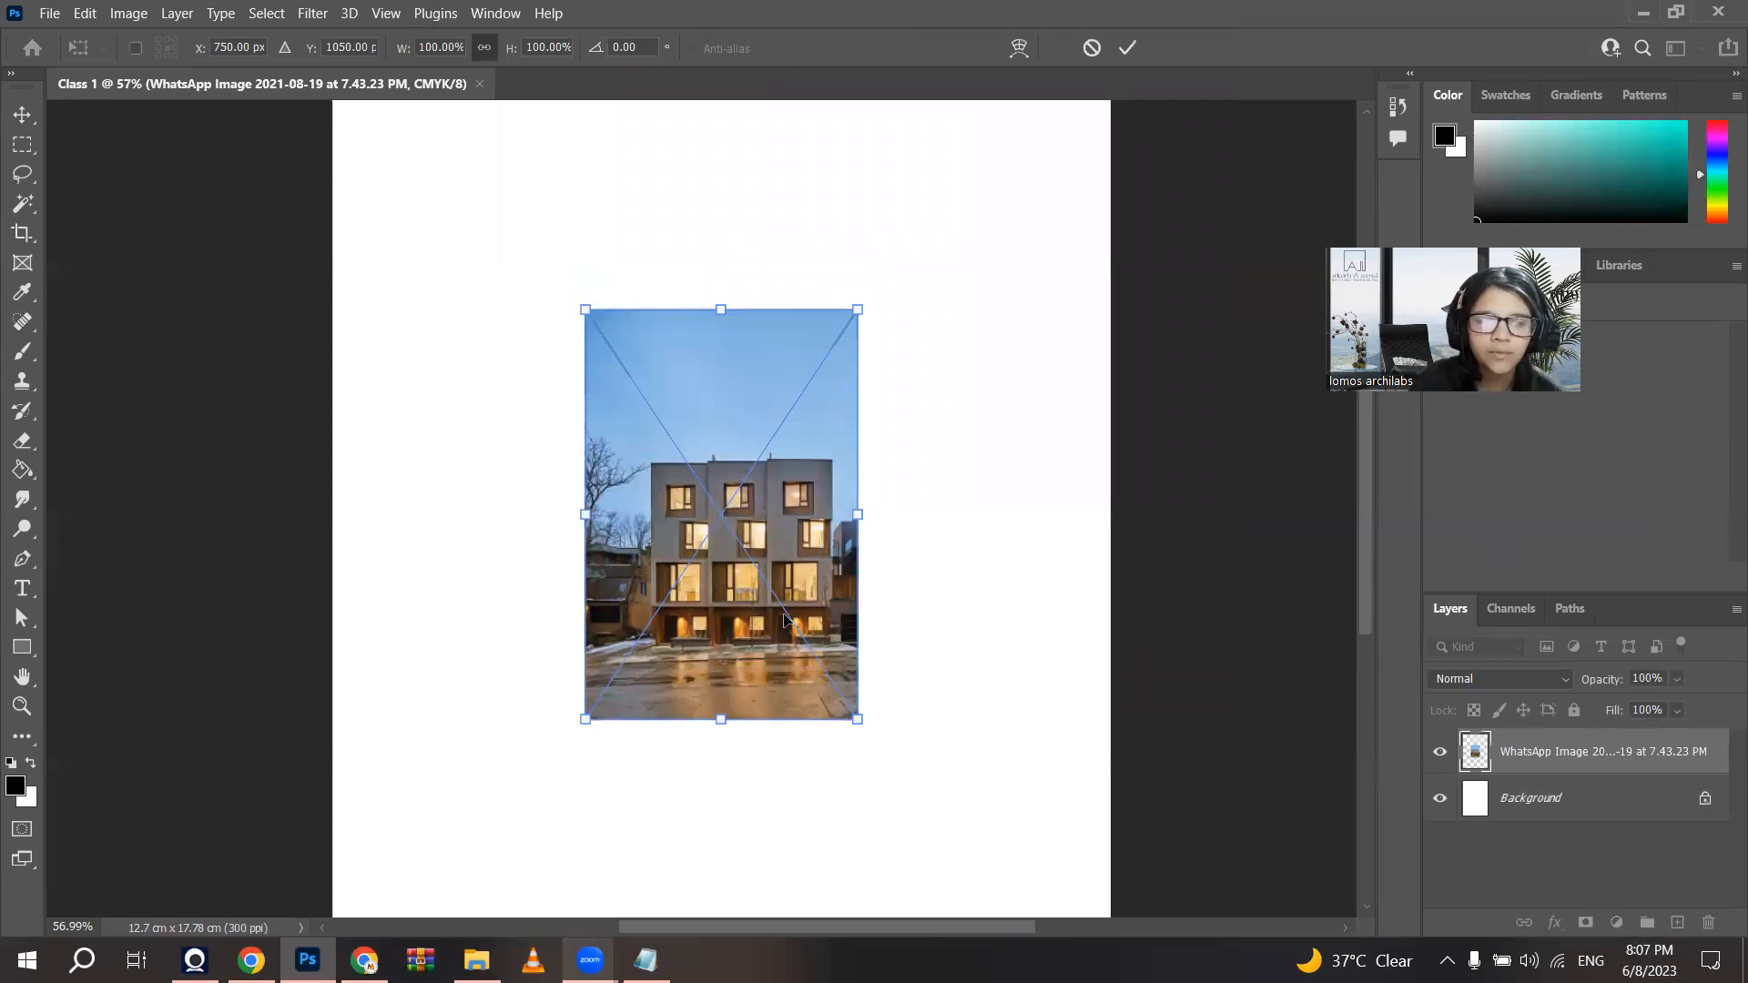
pyautogui.scroll(-2, 785, 621)
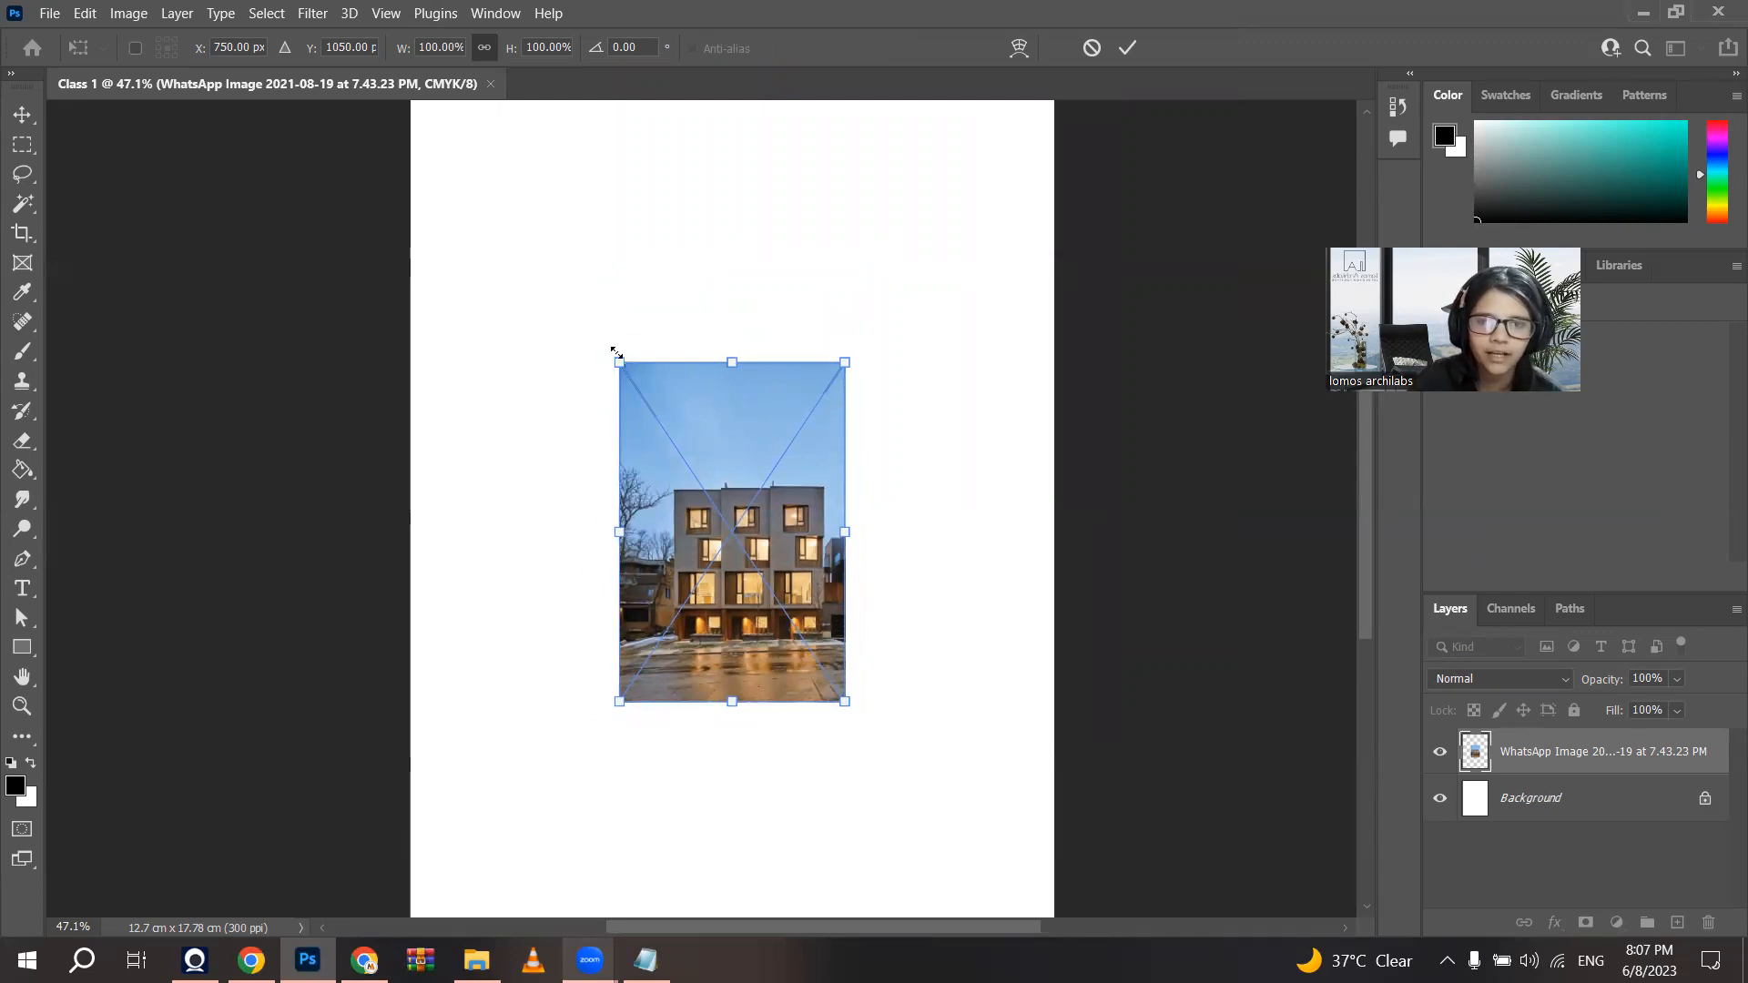
pyautogui.moveTo(716, 345); pyautogui.dragTo(729, 217)
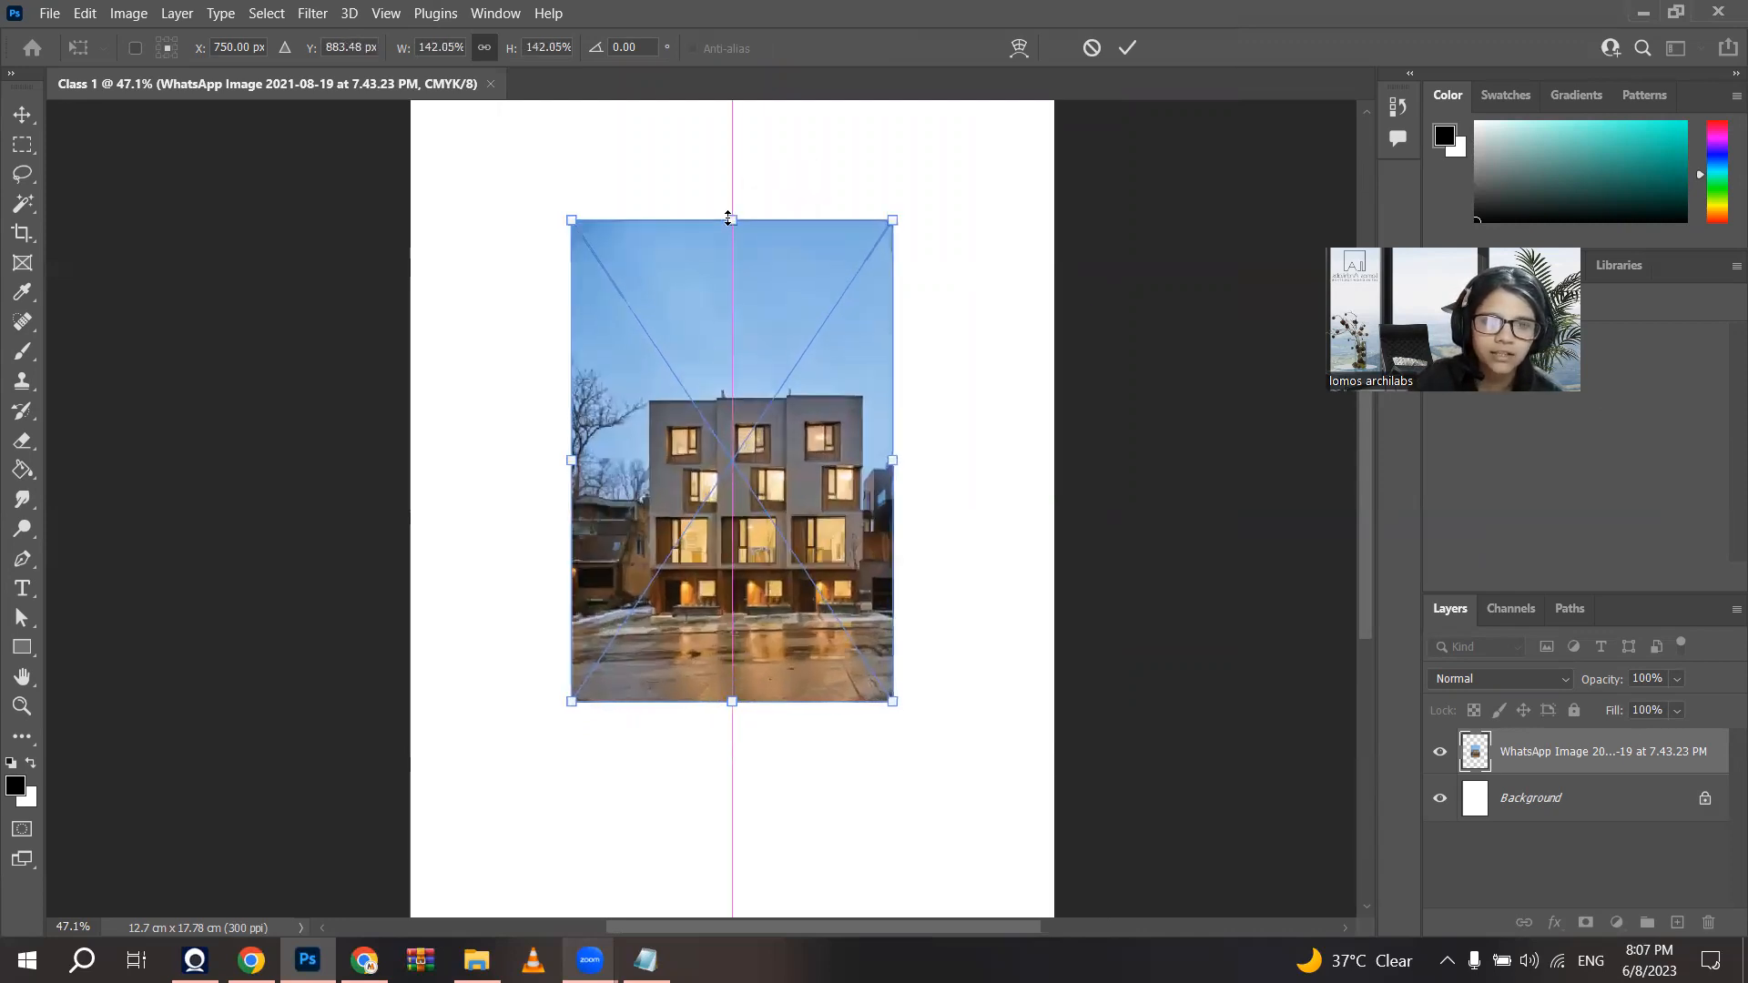
pyautogui.scroll(-3, 725, 311)
pyautogui.moveTo(729, 606); pyautogui.dragTo(732, 713)
pyautogui.moveTo(567, 472); pyautogui.dragTo(526, 476)
pyautogui.moveTo(764, 502); pyautogui.dragTo(844, 489)
pyautogui.moveTo(526, 476); pyautogui.dragTo(567, 475)
pyautogui.scroll(1, 628, 478)
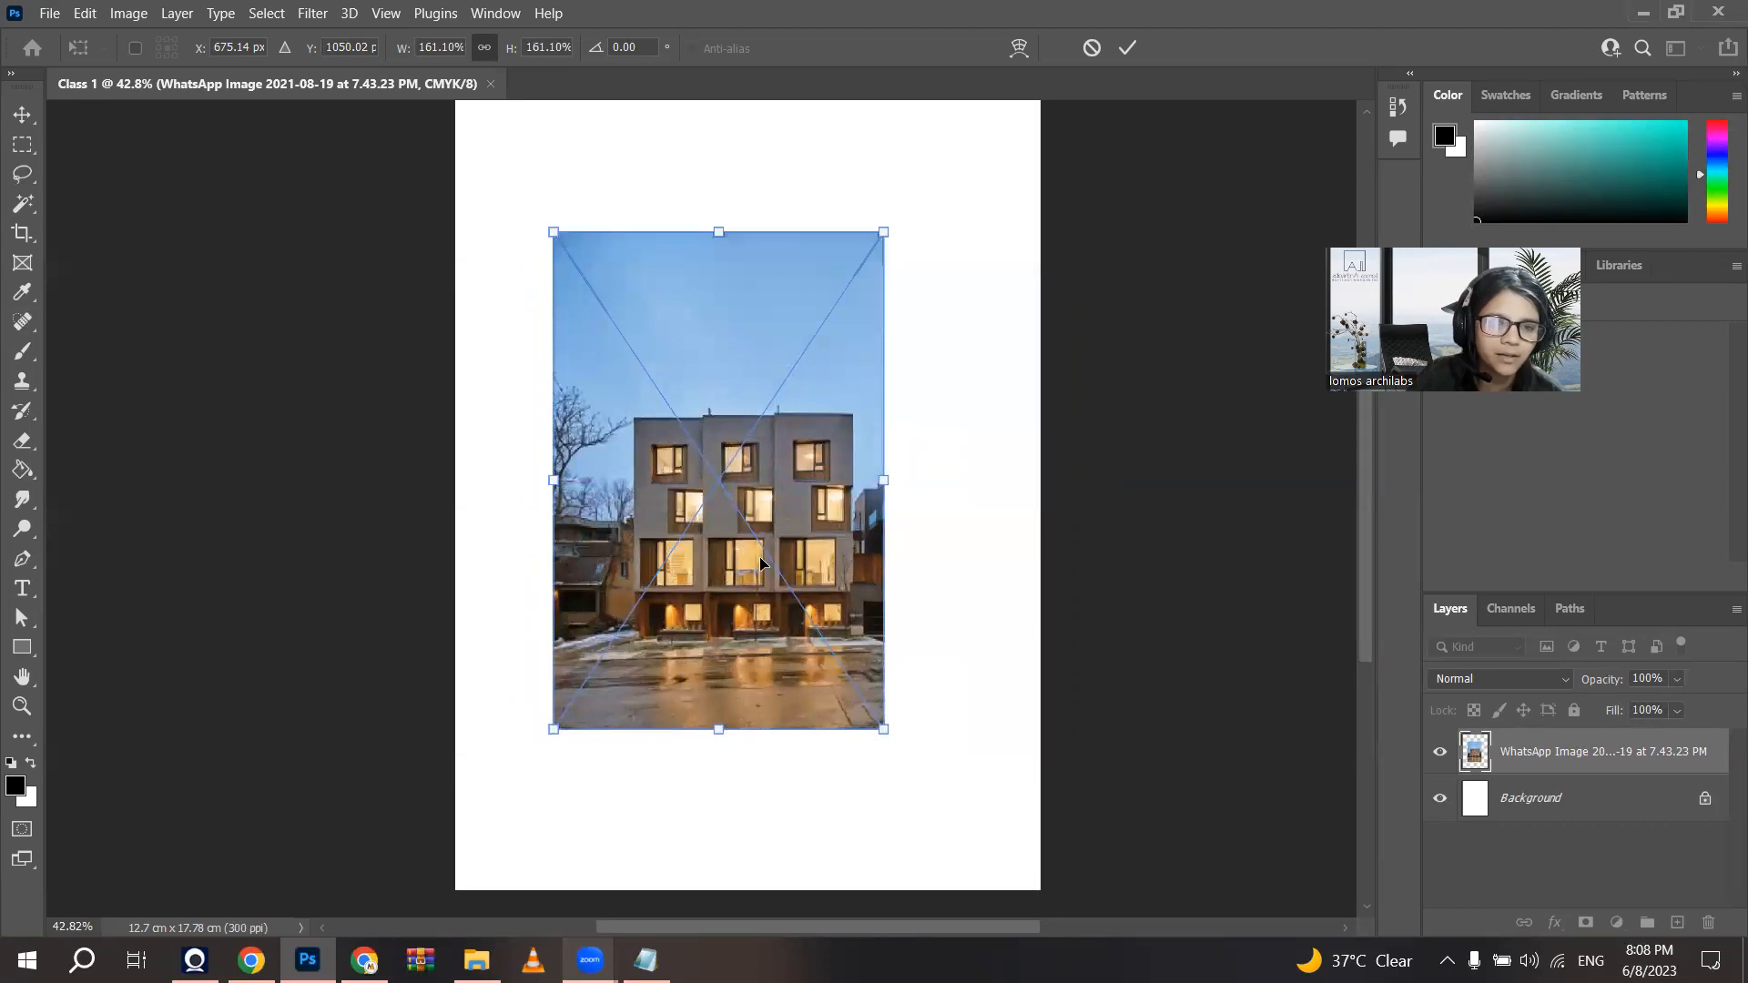
pyautogui.moveTo(862, 628); pyautogui.dragTo(752, 625)
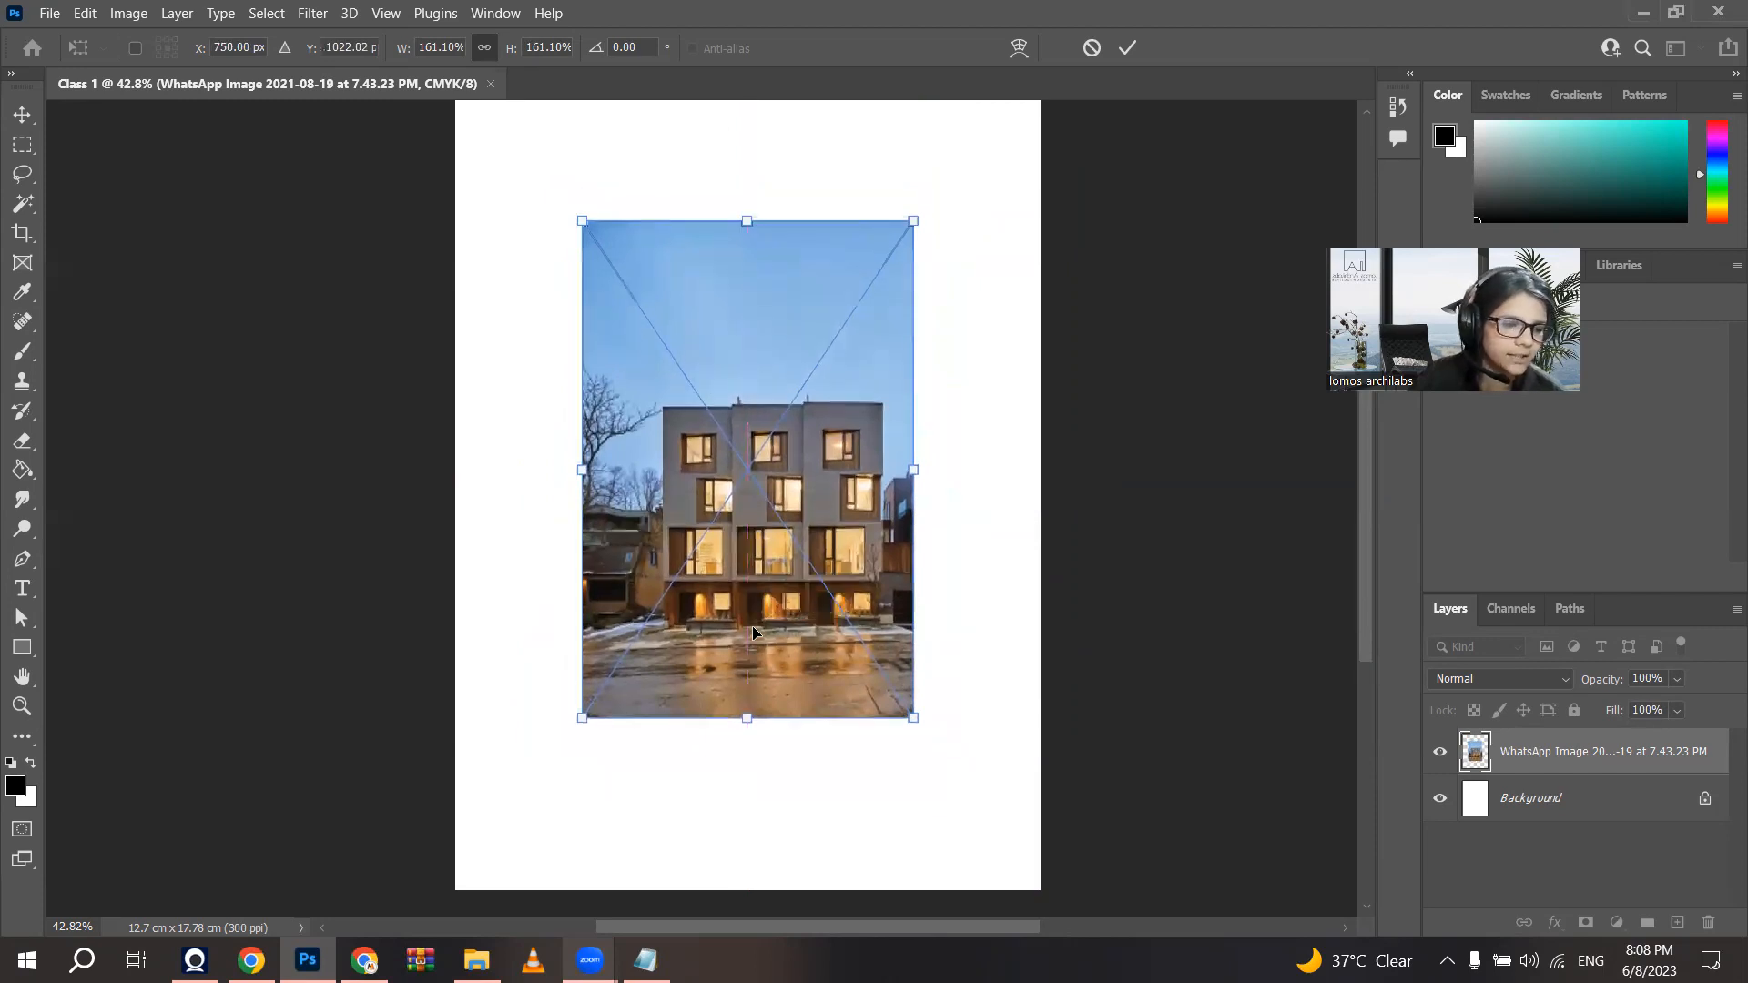
pyautogui.scroll(2, 780, 192)
pyautogui.scroll(2, 780, 191)
# Step: Try rotating the placed building photo clockwise, and undo the rotation
pyautogui.moveTo(788, 218); pyautogui.dragTo(734, 410)
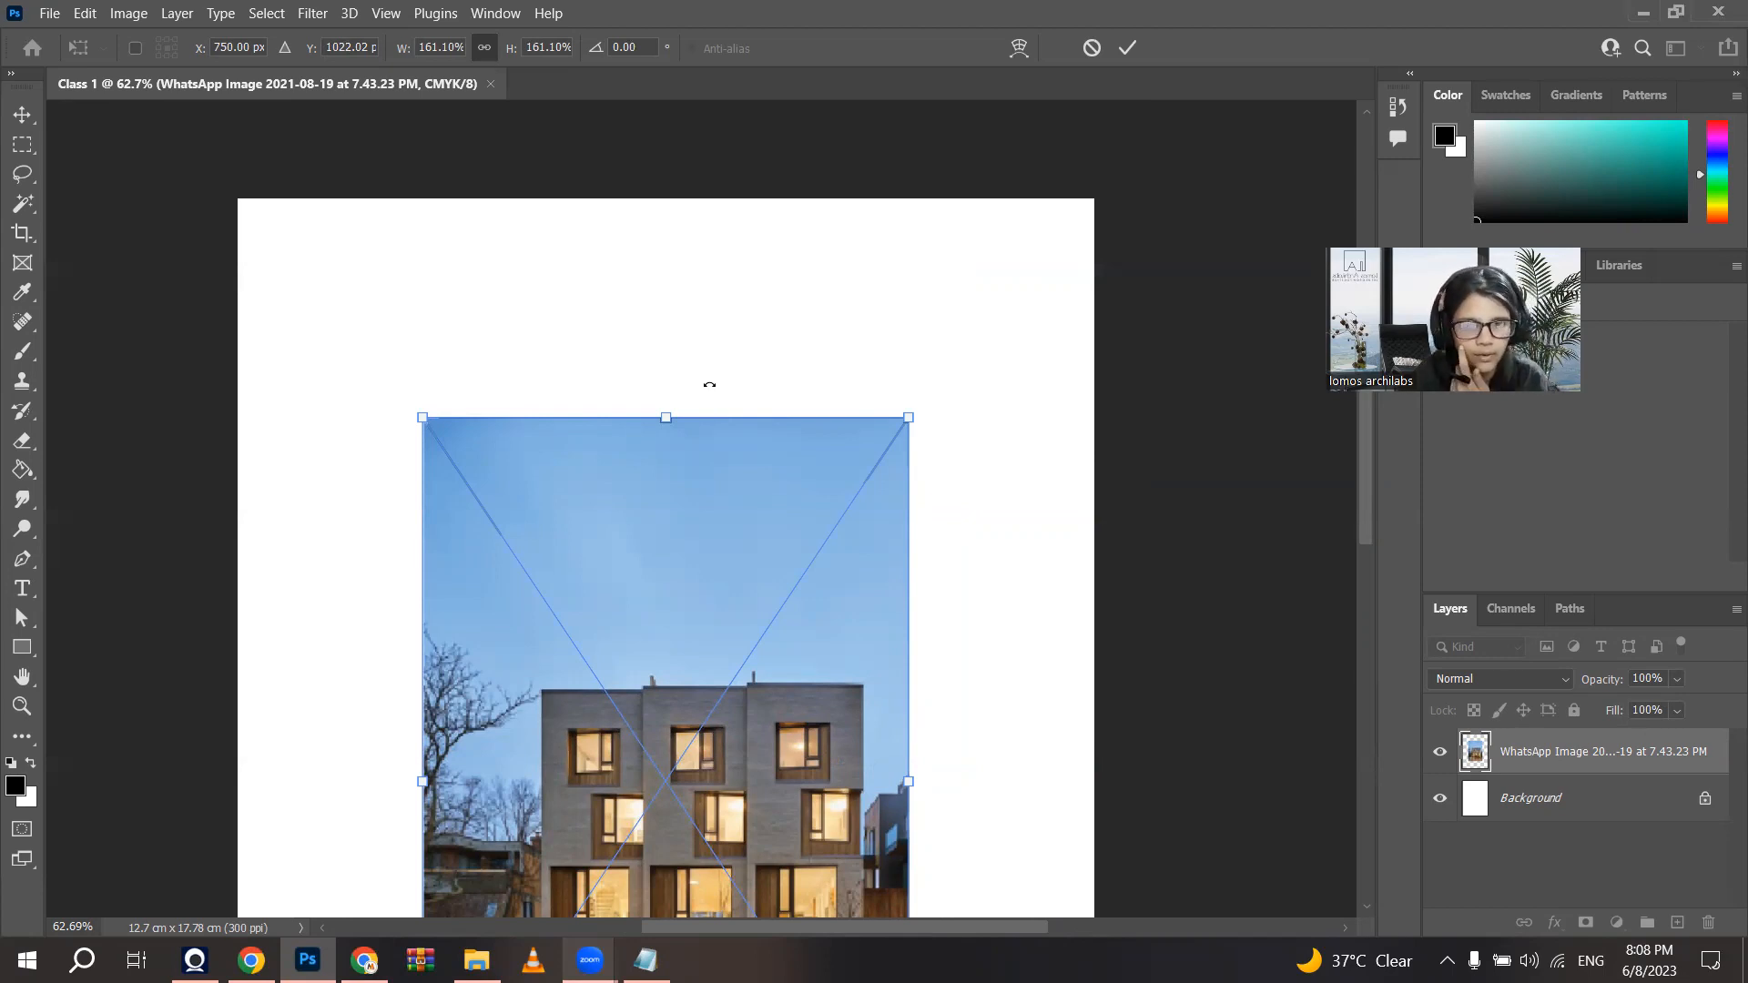
pyautogui.scroll(-3, 709, 385)
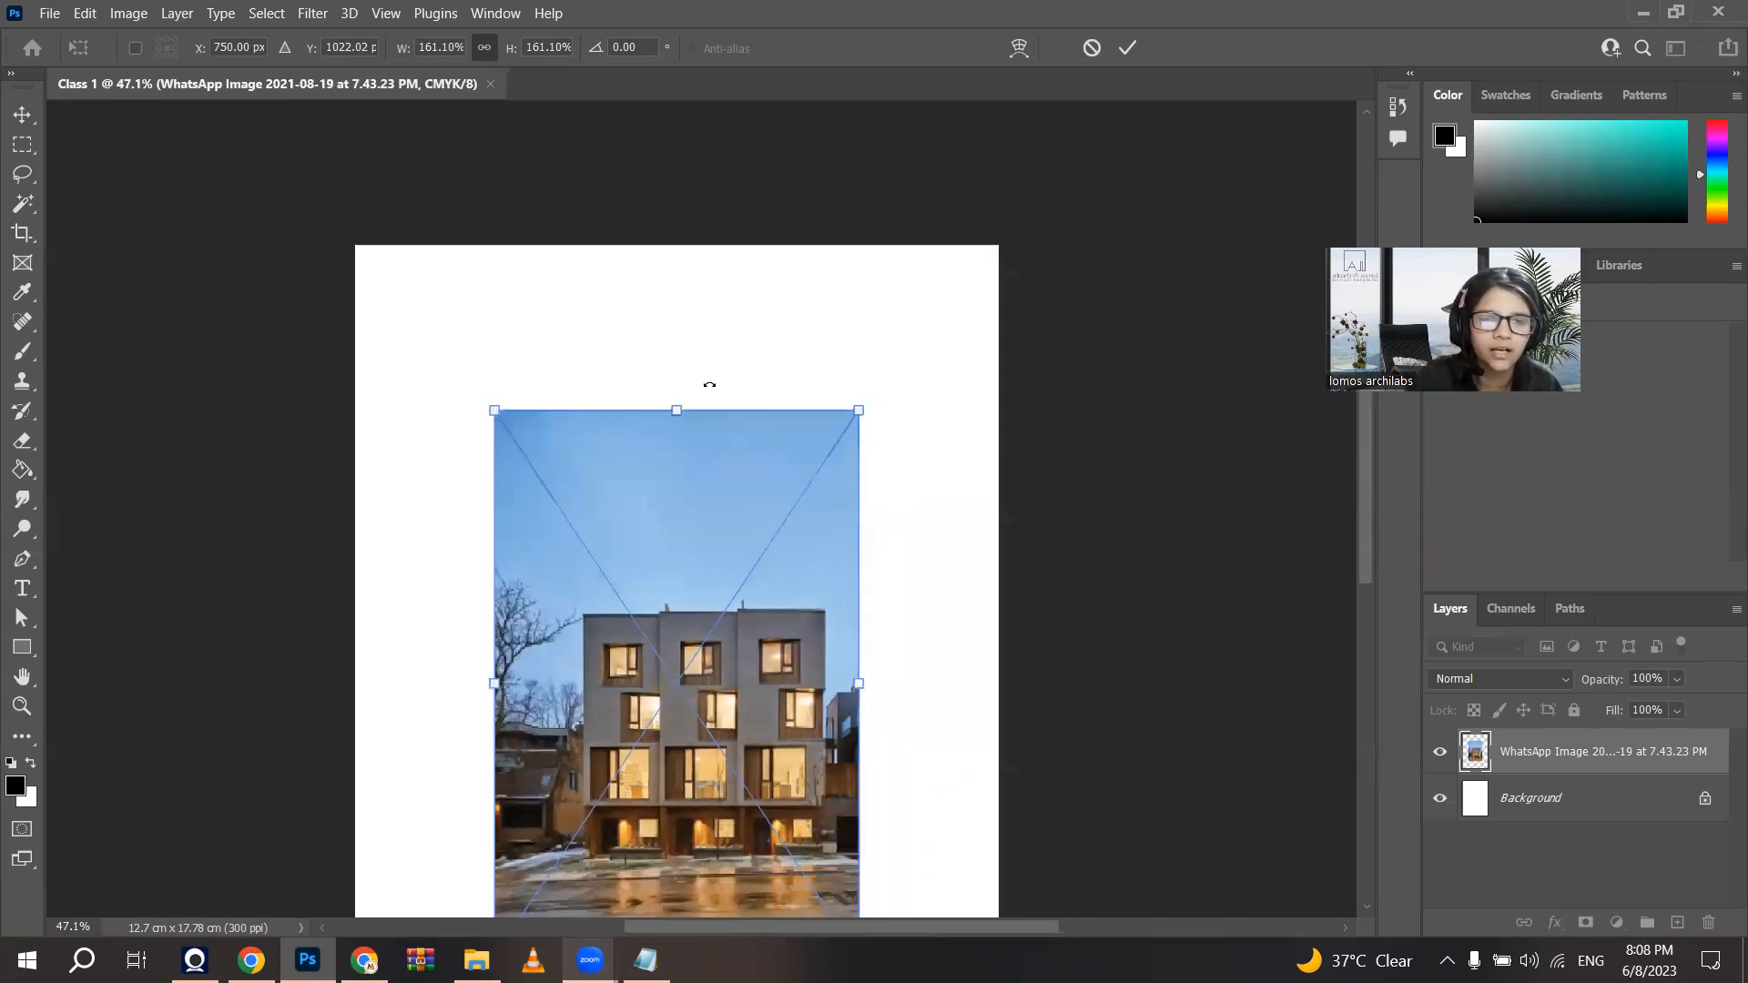
pyautogui.moveTo(483, 488); pyautogui.dragTo(802, 367)
pyautogui.hotkey('ctrl', 'z')
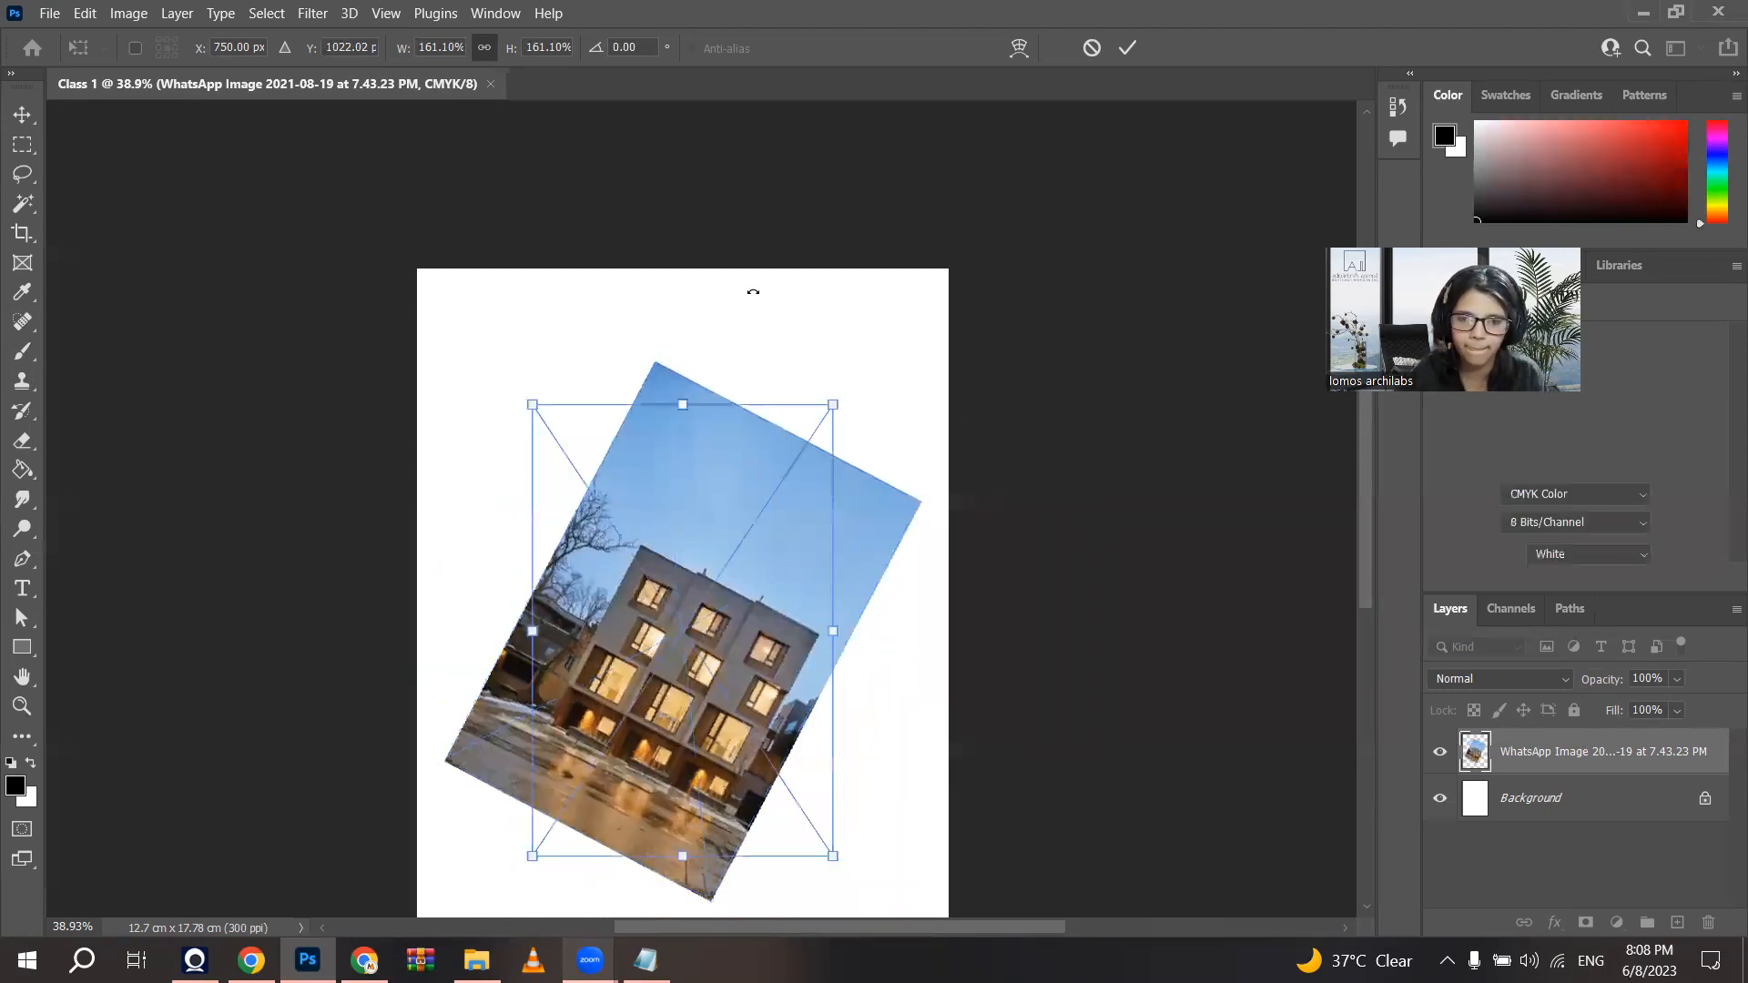
pyautogui.scroll(-3, 753, 287)
pyautogui.scroll(3, 717, 479)
pyautogui.hotkey('ctrl', 'z')
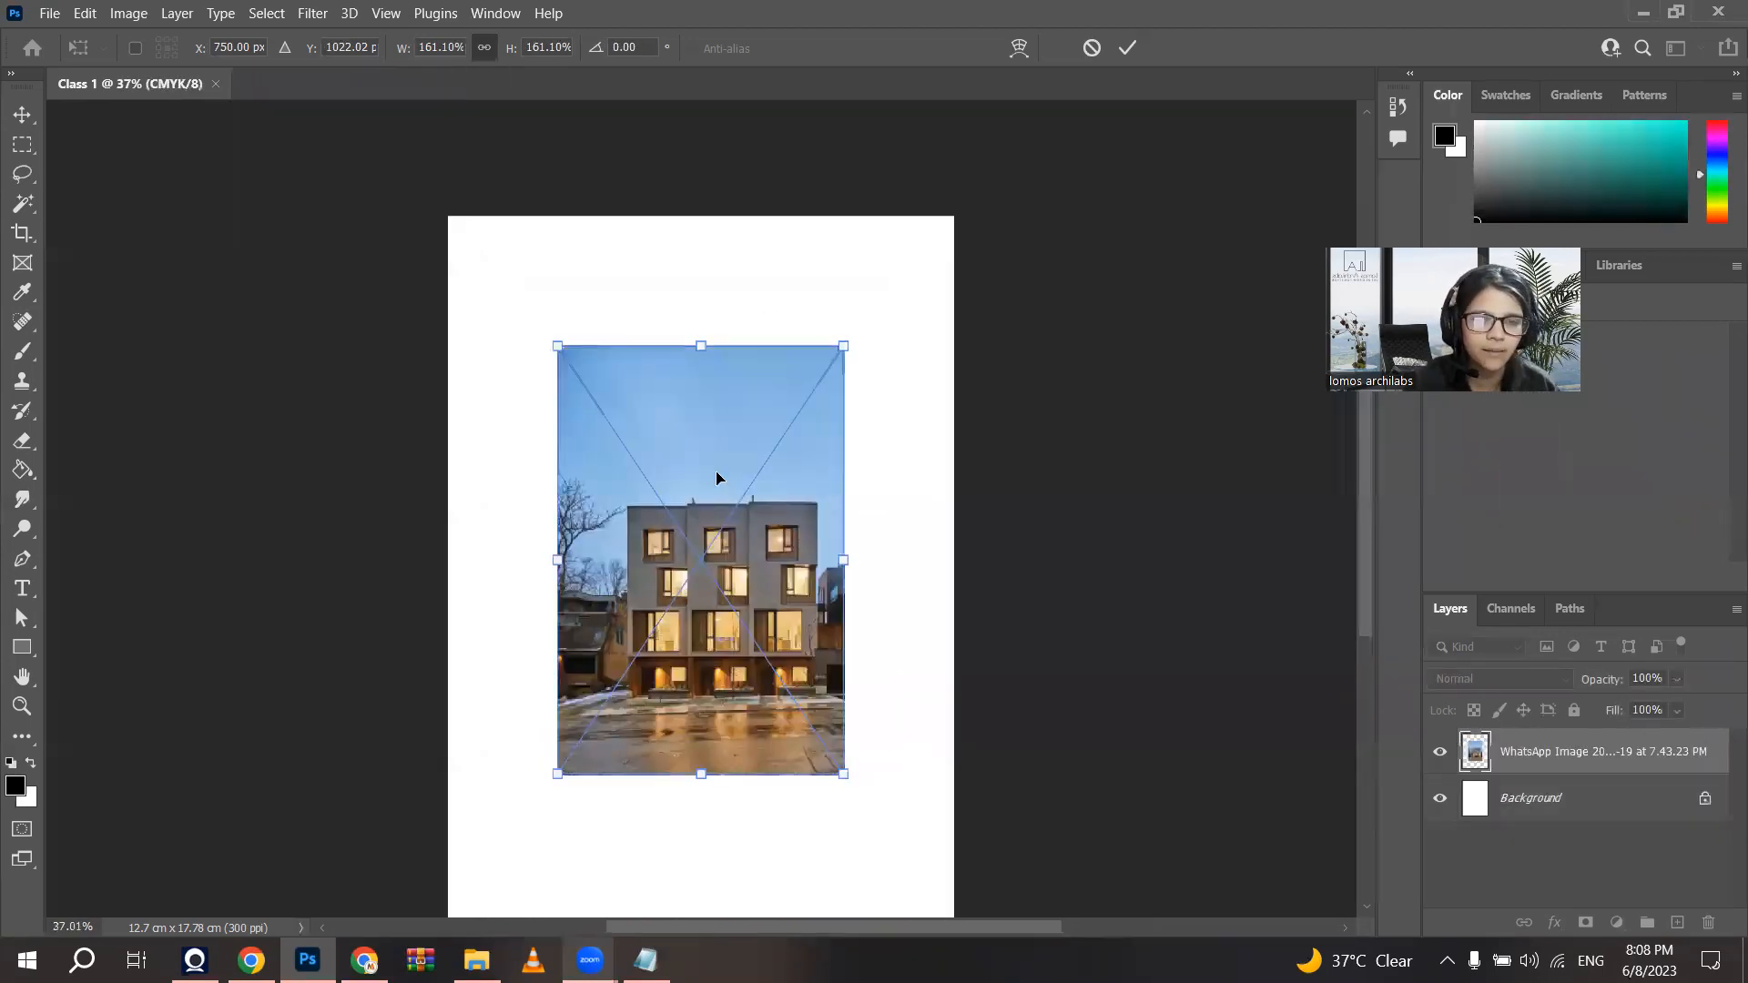
# Step: Commit the building photo's placement, activate the Move tool and deselect the photo's layer
pyautogui.press('Return')
pyautogui.press('j')
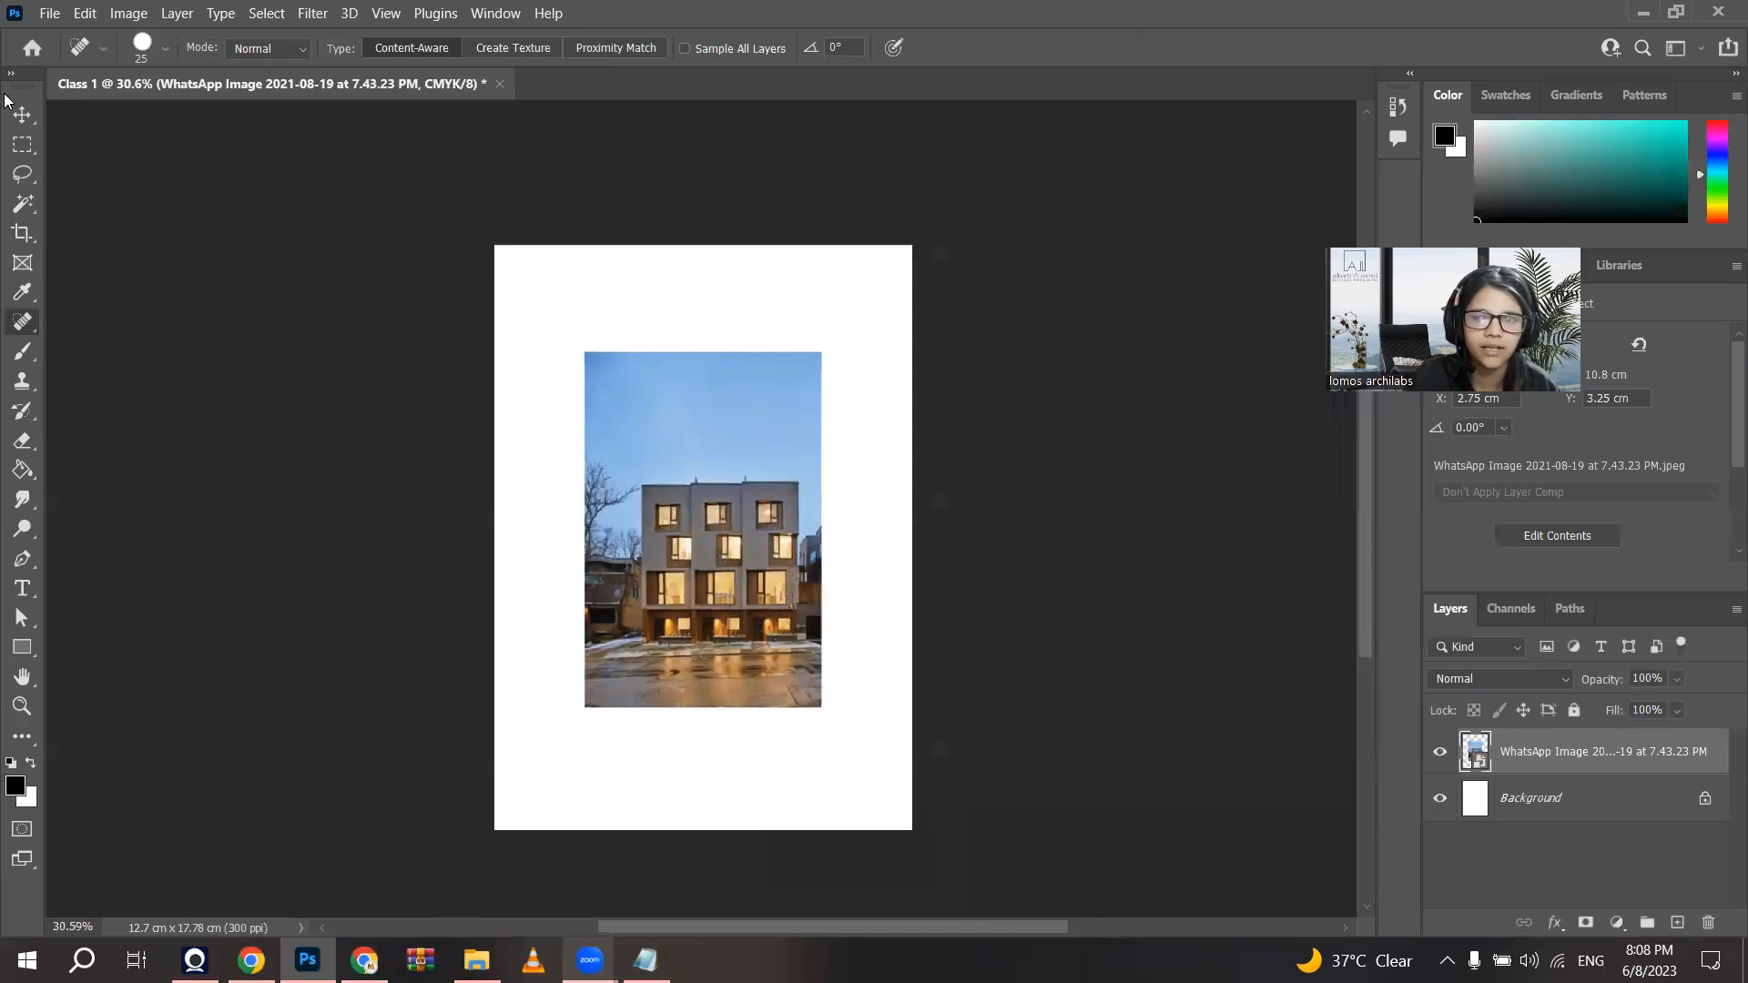
pyautogui.click(21, 113)
pyautogui.click(905, 549)
pyautogui.scroll(1, 910, 557)
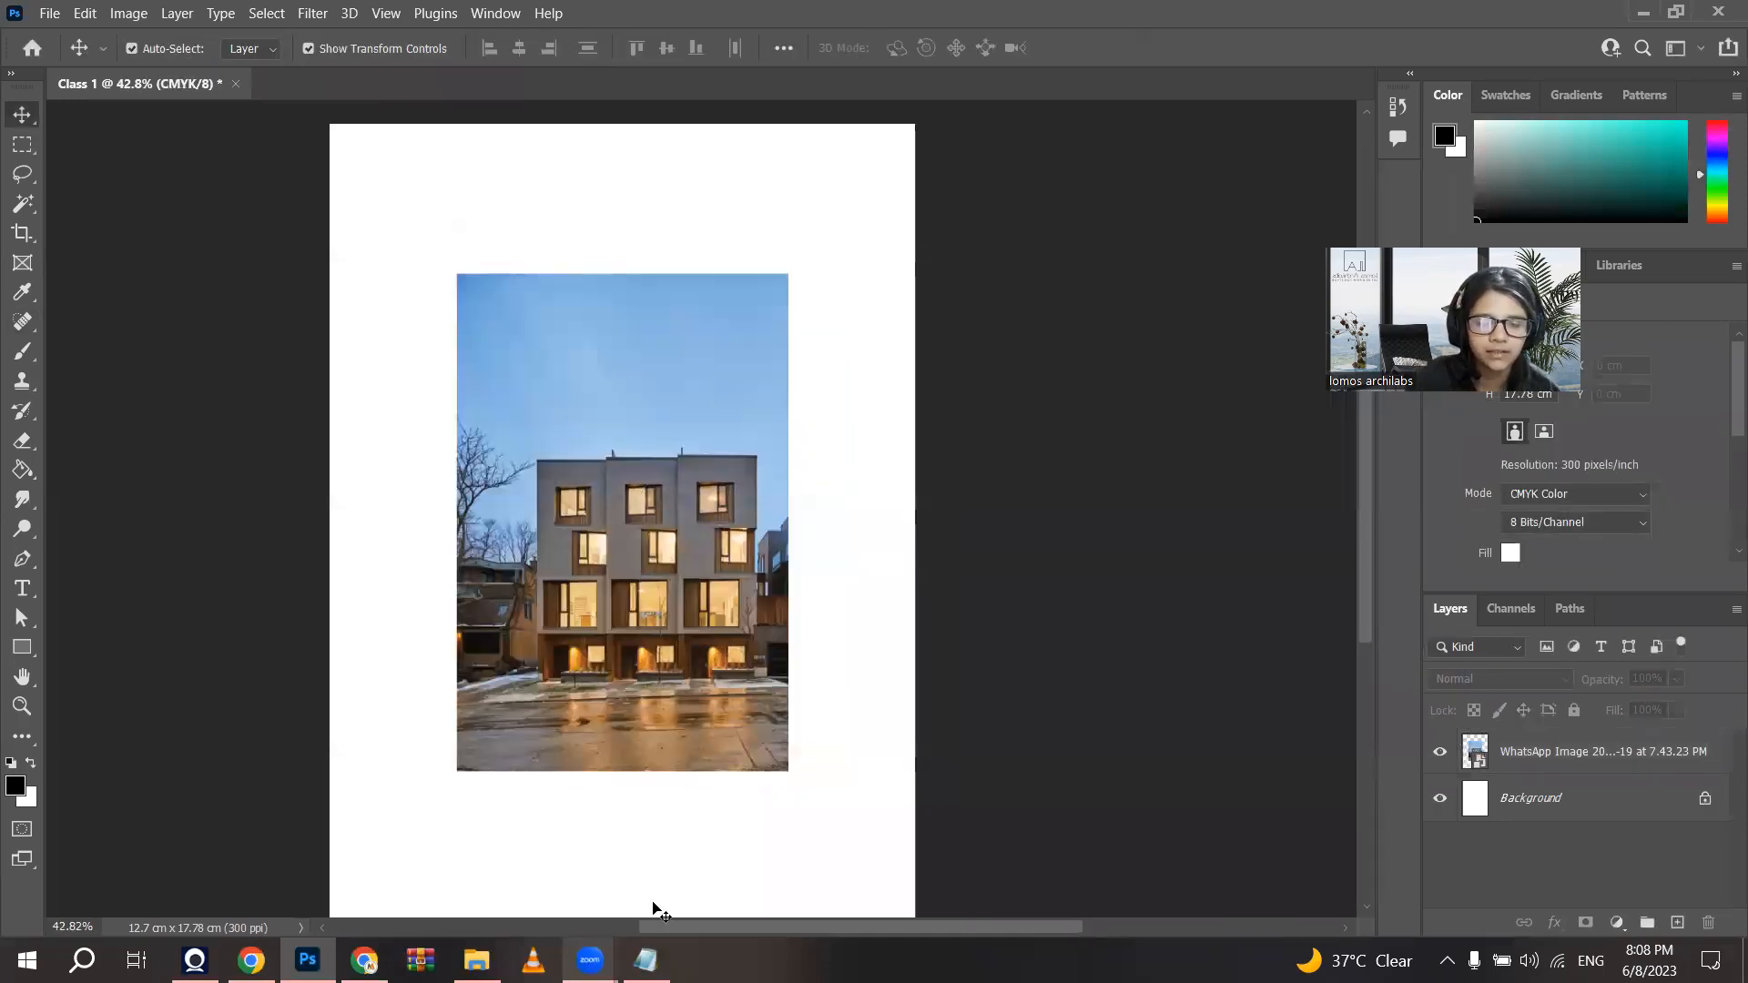
# Step: Switch to File Explorer, open the ps arch material folder and arrange its window beside the building photo on the Photoshop canvas
pyautogui.hotkey('alt', 'Tab')
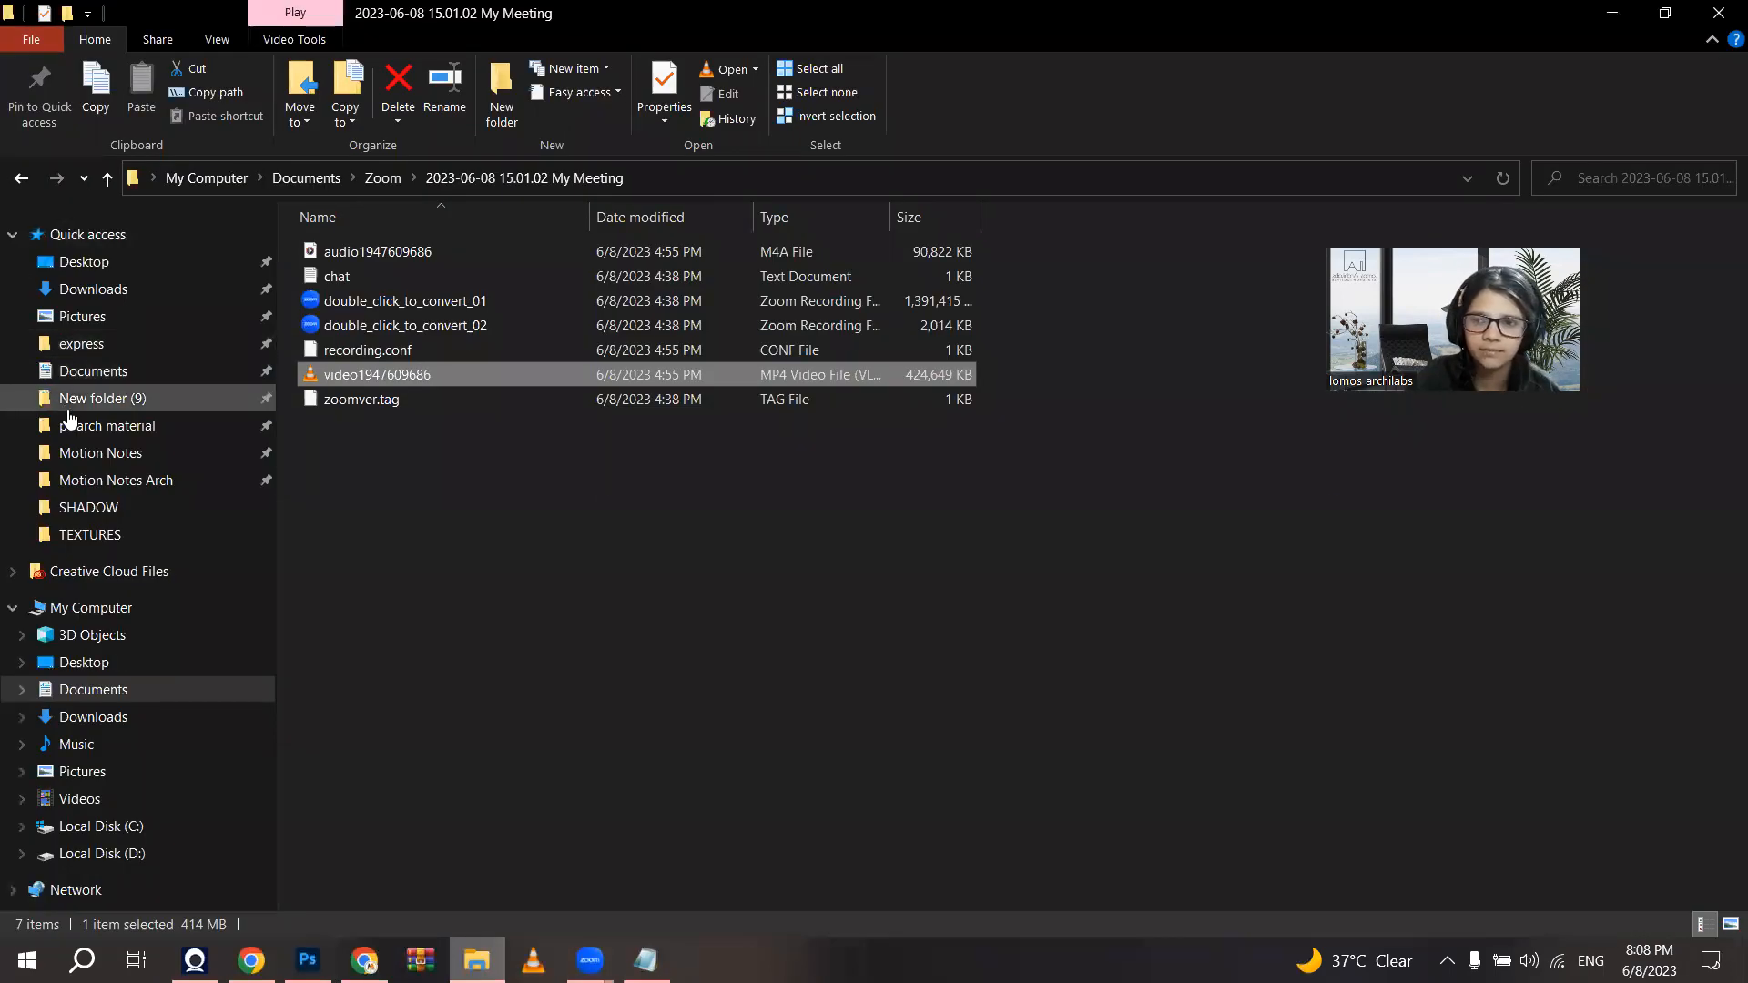
pyautogui.click(87, 426)
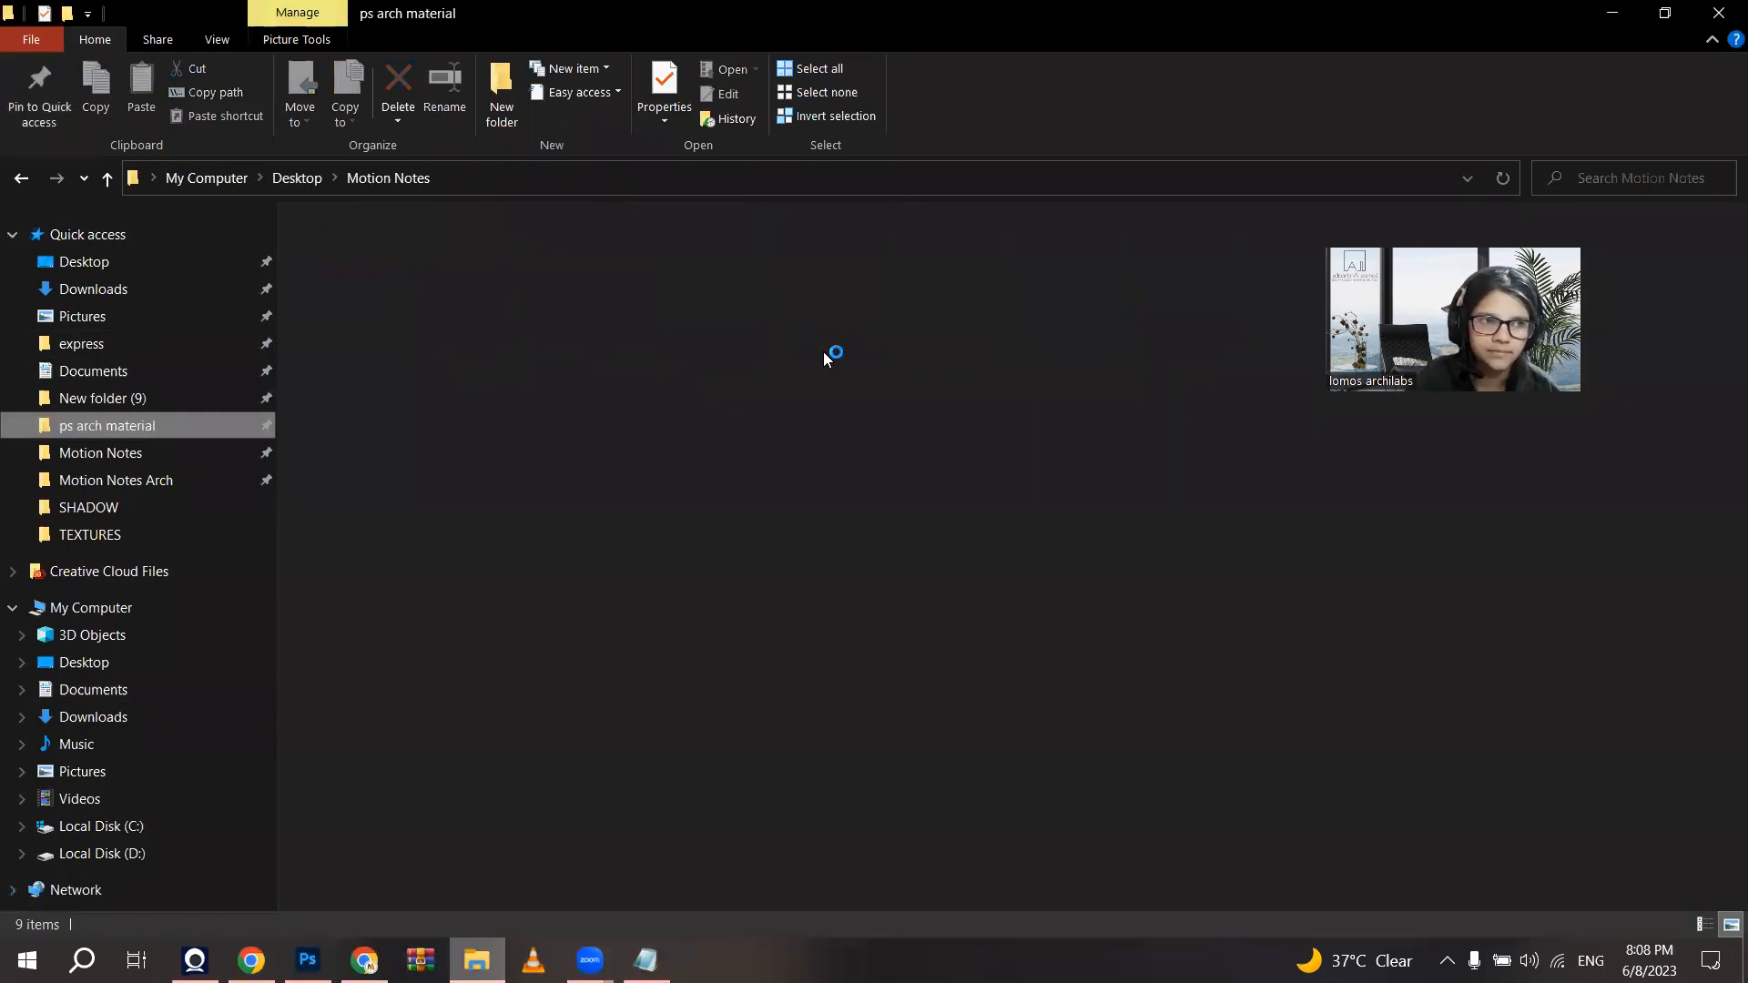
pyautogui.click(1664, 11)
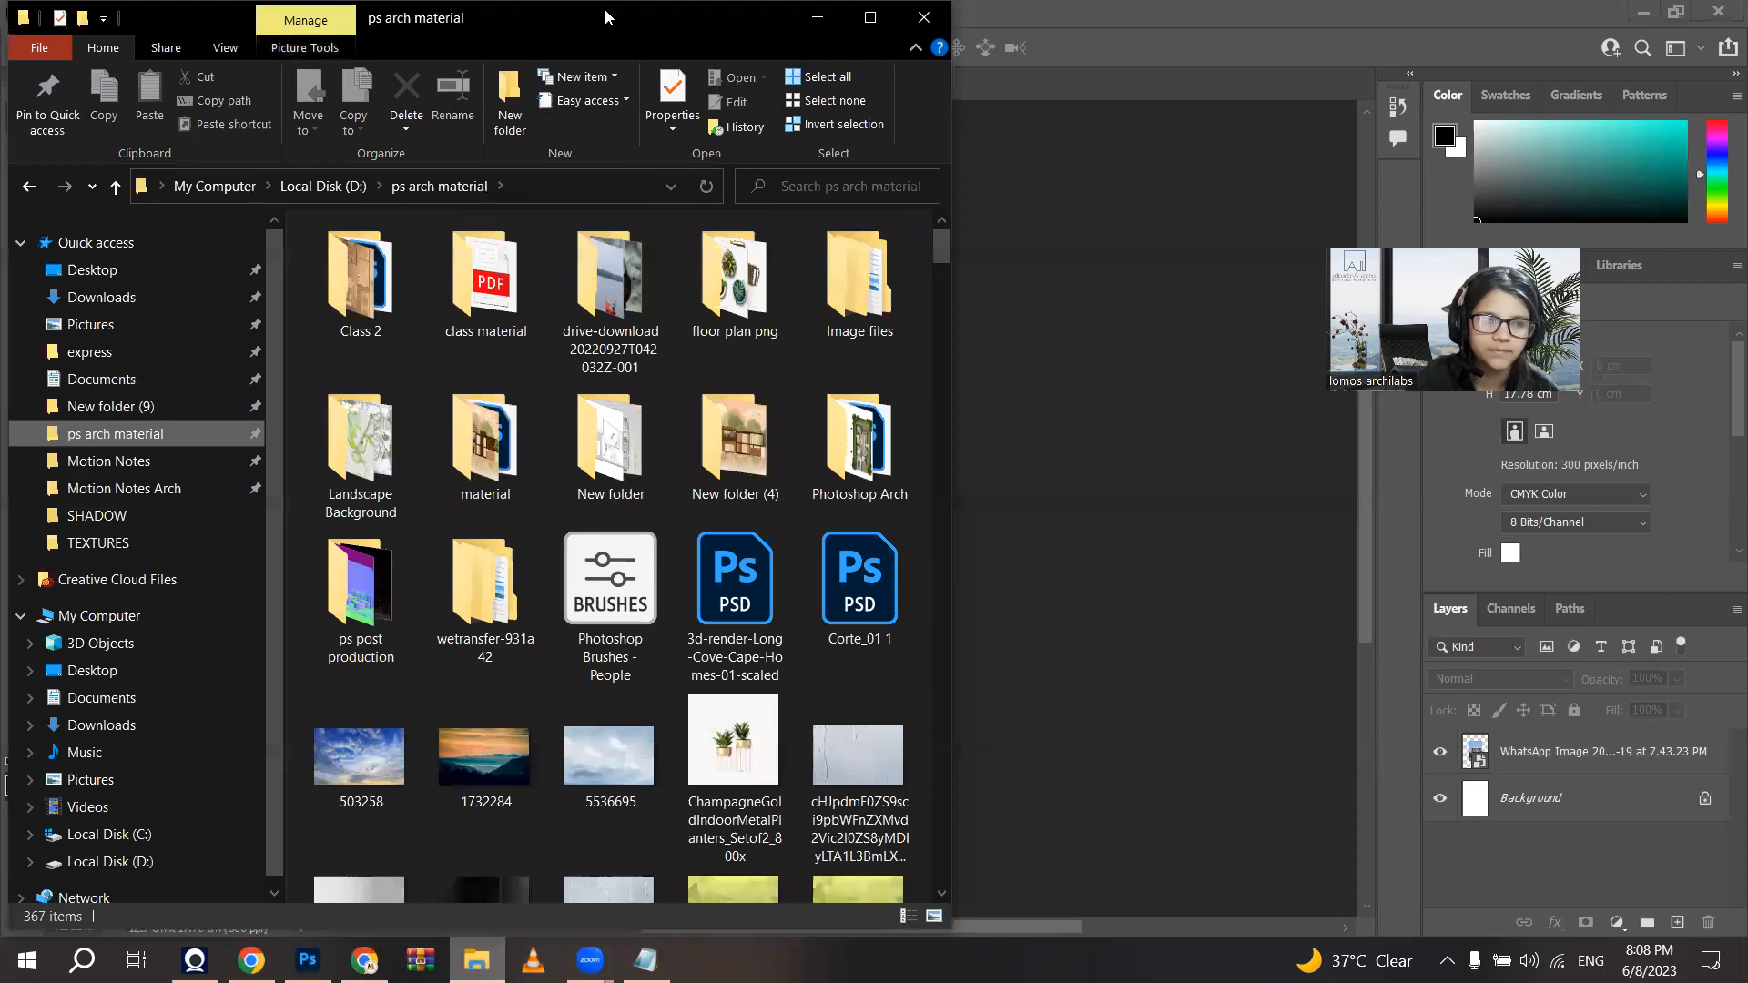
pyautogui.moveTo(606, 17); pyautogui.dragTo(1306, 21)
# Step: Find the 5167 bedroom interior image in the folder and bring it from File Explorer onto the Class 1 canvas
pyautogui.scroll(-5, 1286, 717)
pyautogui.scroll(-3, 1405, 604)
pyautogui.scroll(10, 1405, 604)
pyautogui.scroll(-3, 1405, 604)
pyautogui.scroll(-8, 1405, 605)
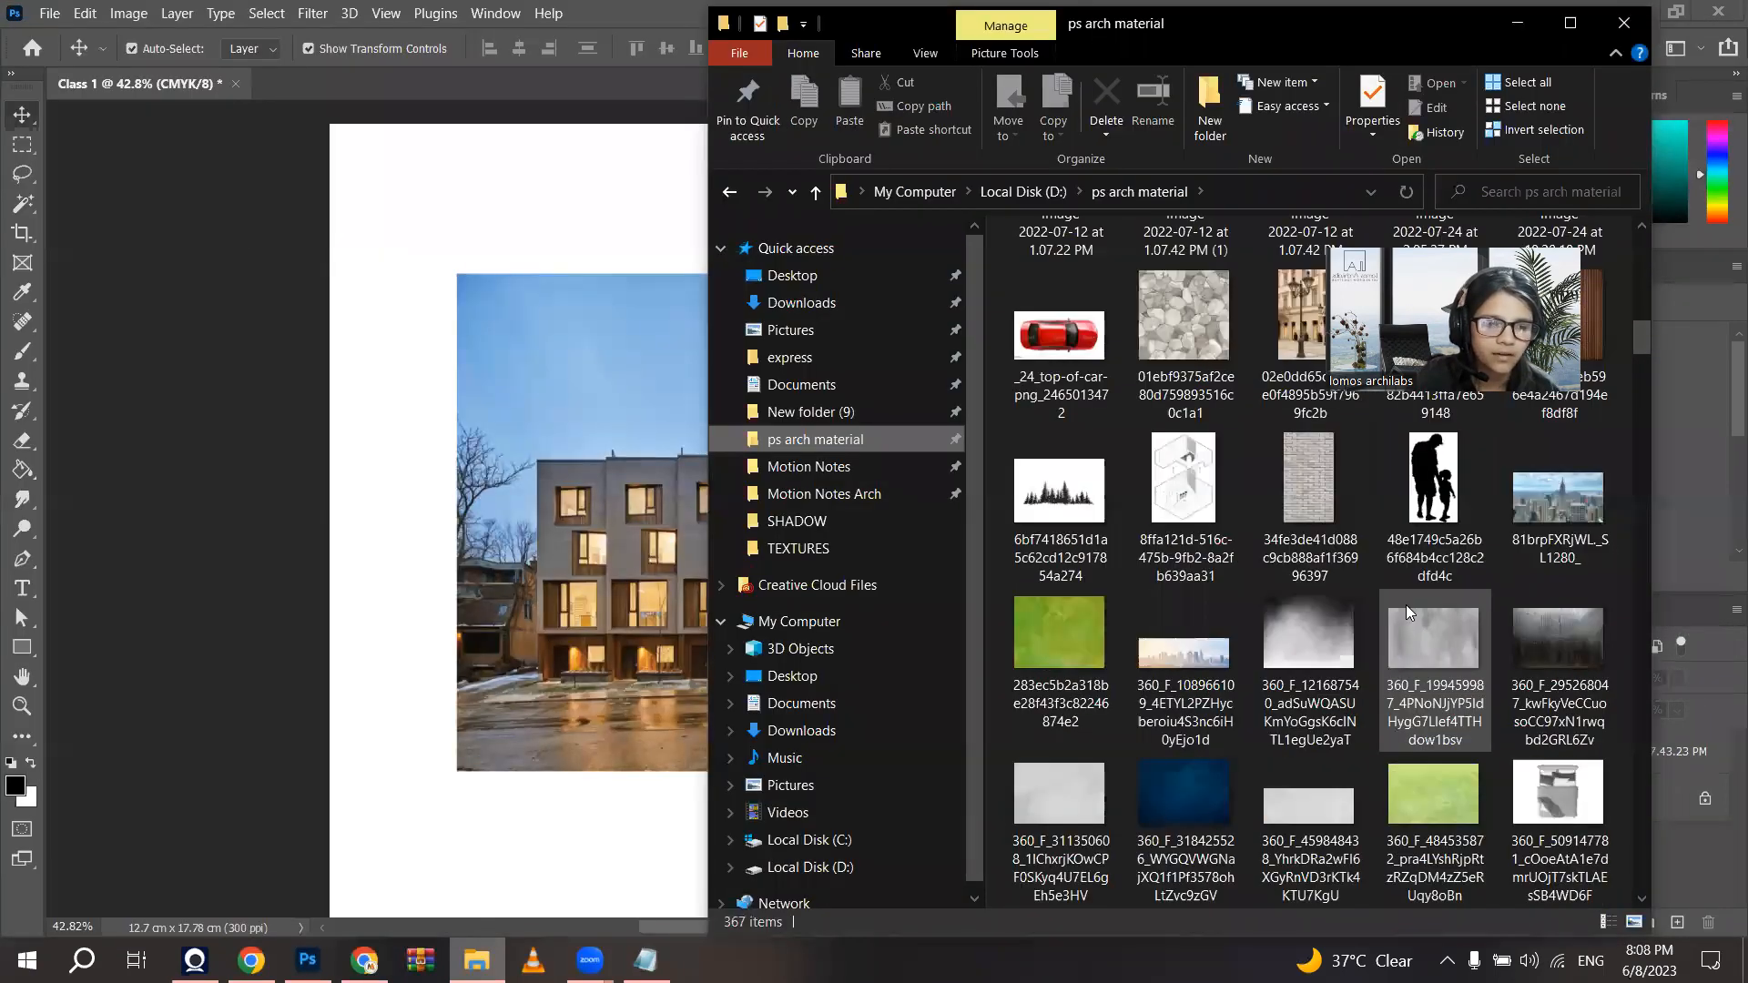
pyautogui.click(1162, 632)
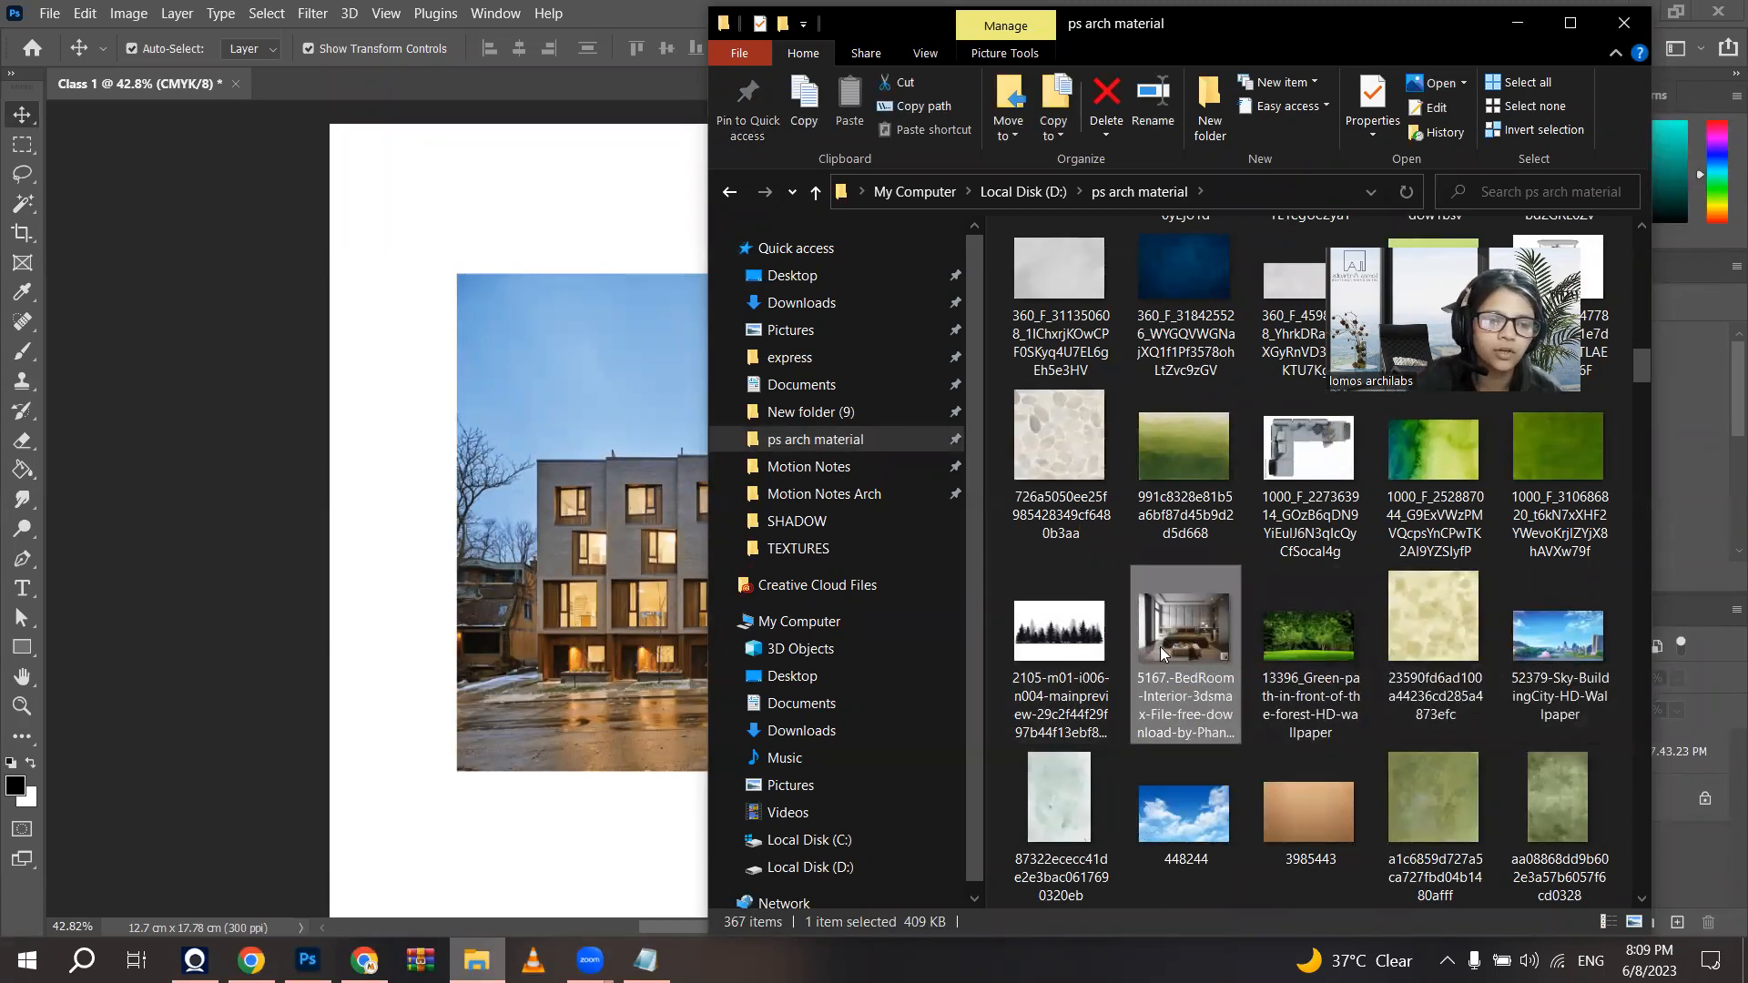
pyautogui.moveTo(1167, 653); pyautogui.dragTo(638, 428)
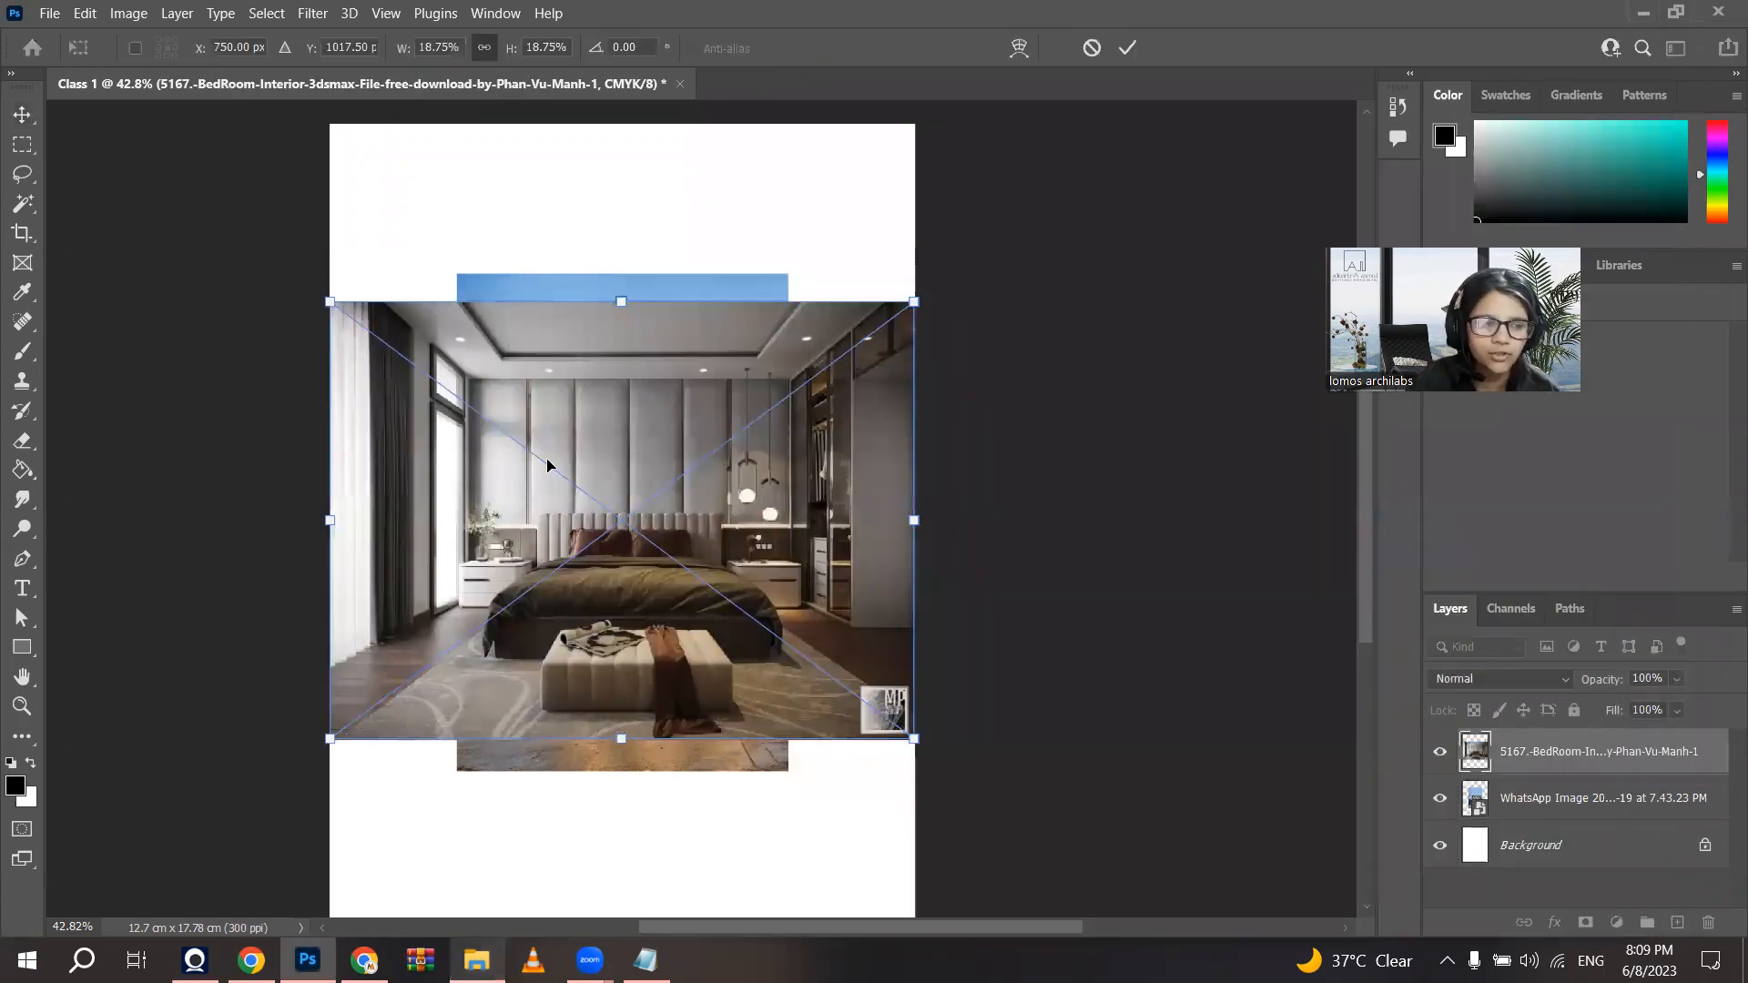
# Step: Scale the bedroom image to about 9.8%, position it over the building photo's upper-right corner, and commit the placement
pyautogui.moveTo(627, 295); pyautogui.dragTo(639, 382)
pyautogui.scroll(-3, 615, 490)
pyautogui.moveTo(589, 538); pyautogui.dragTo(622, 424)
pyautogui.moveTo(638, 559); pyautogui.dragTo(648, 477)
pyautogui.moveTo(543, 321); pyautogui.dragTo(593, 272)
pyautogui.moveTo(653, 373); pyautogui.dragTo(657, 368)
pyautogui.scroll(2, 657, 367)
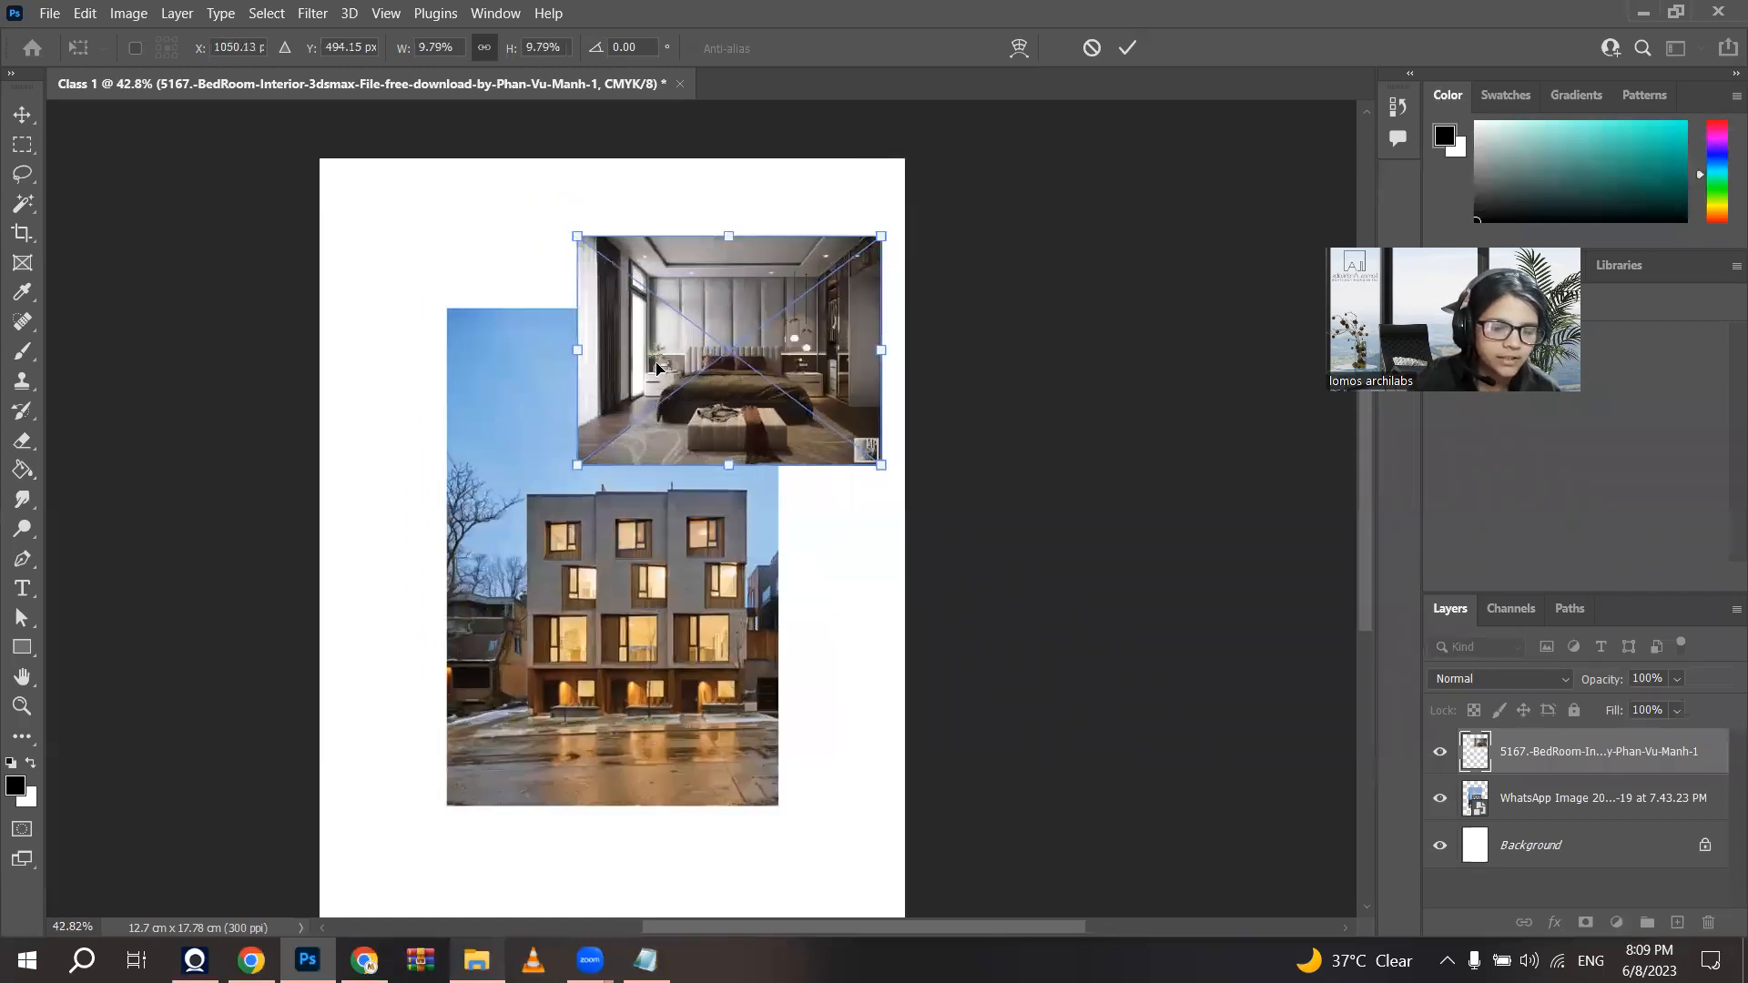
pyautogui.press('Return')
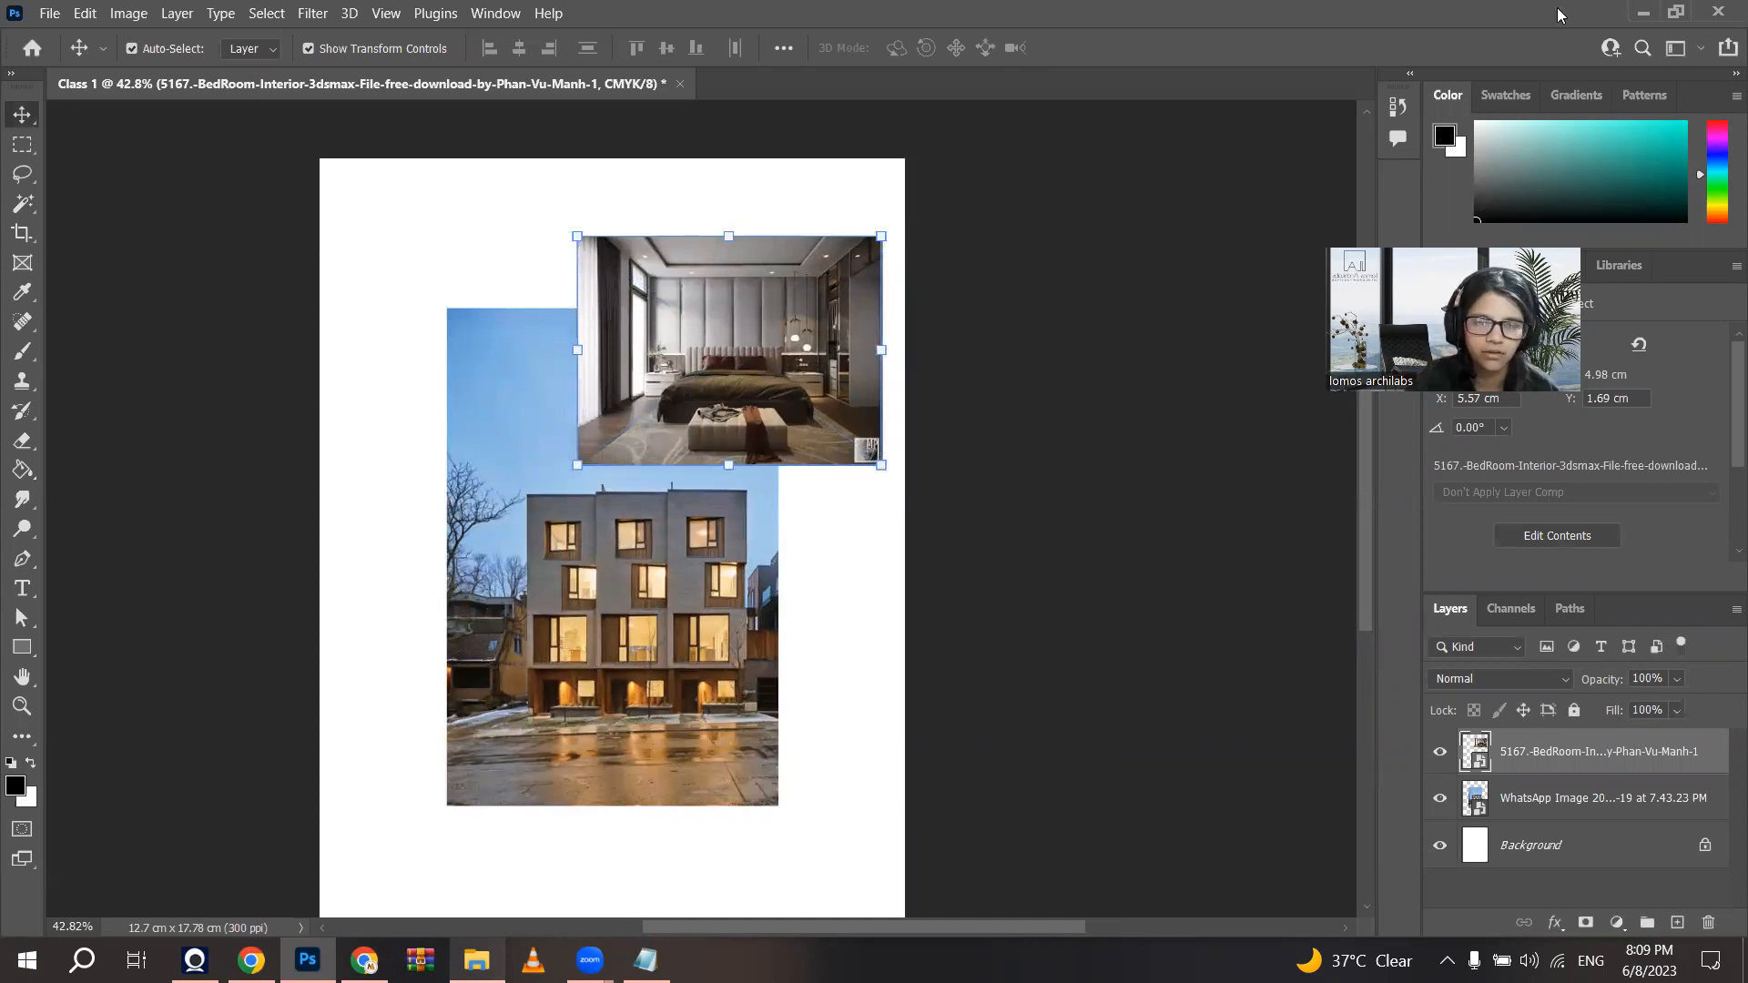
# Step: Find the buzz-worthy-buildings-2016-01 image in the ps arch material folder and bring it from File Explorer onto the Class 1 canvas in Photoshop
pyautogui.click(476, 960)
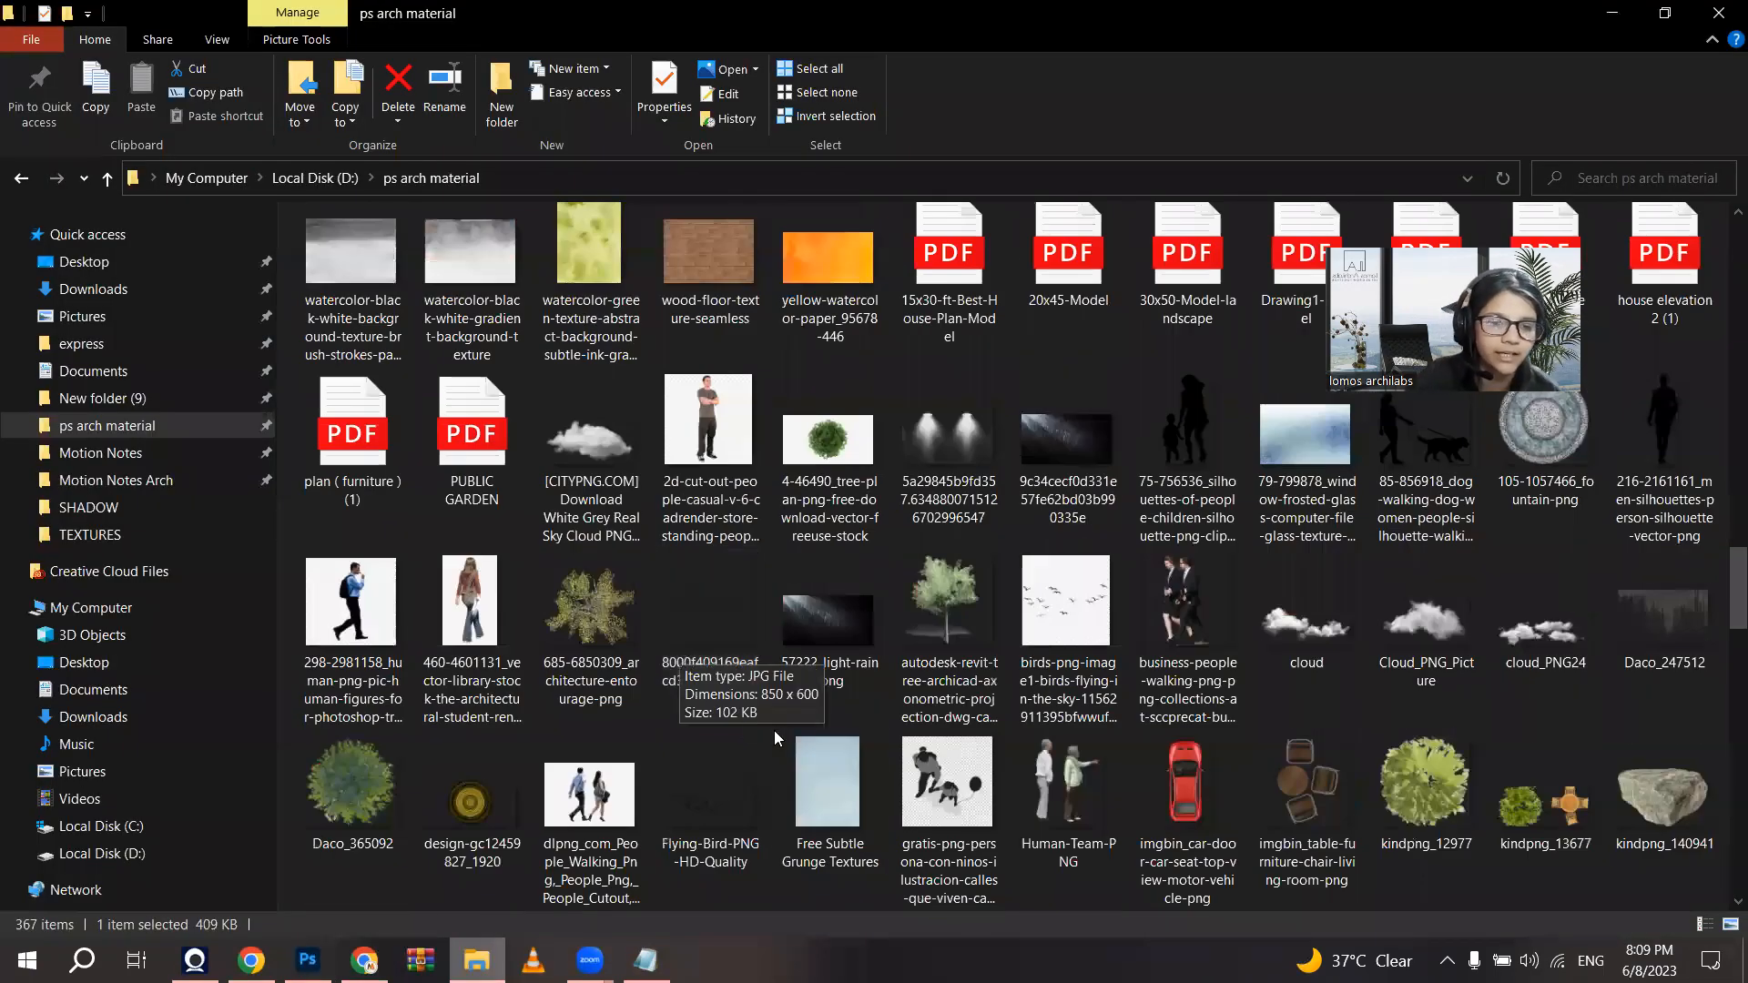
pyautogui.scroll(-5, 778, 730)
pyautogui.scroll(10, 772, 717)
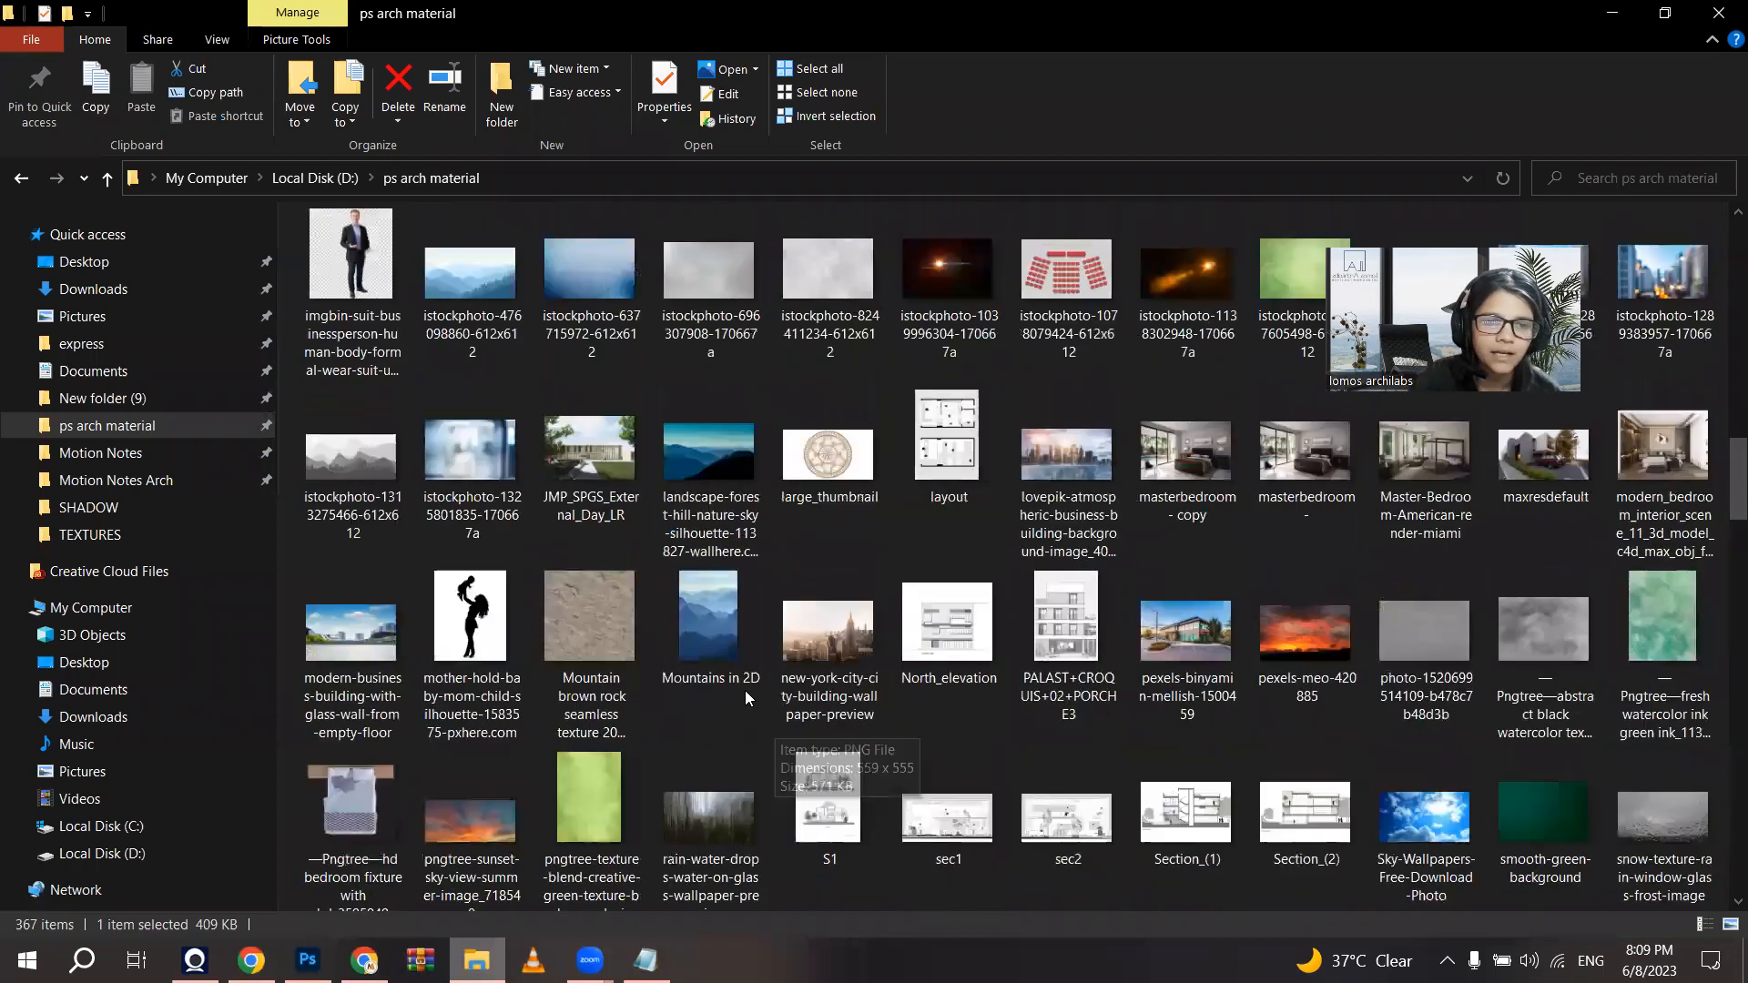
pyautogui.click(1189, 479)
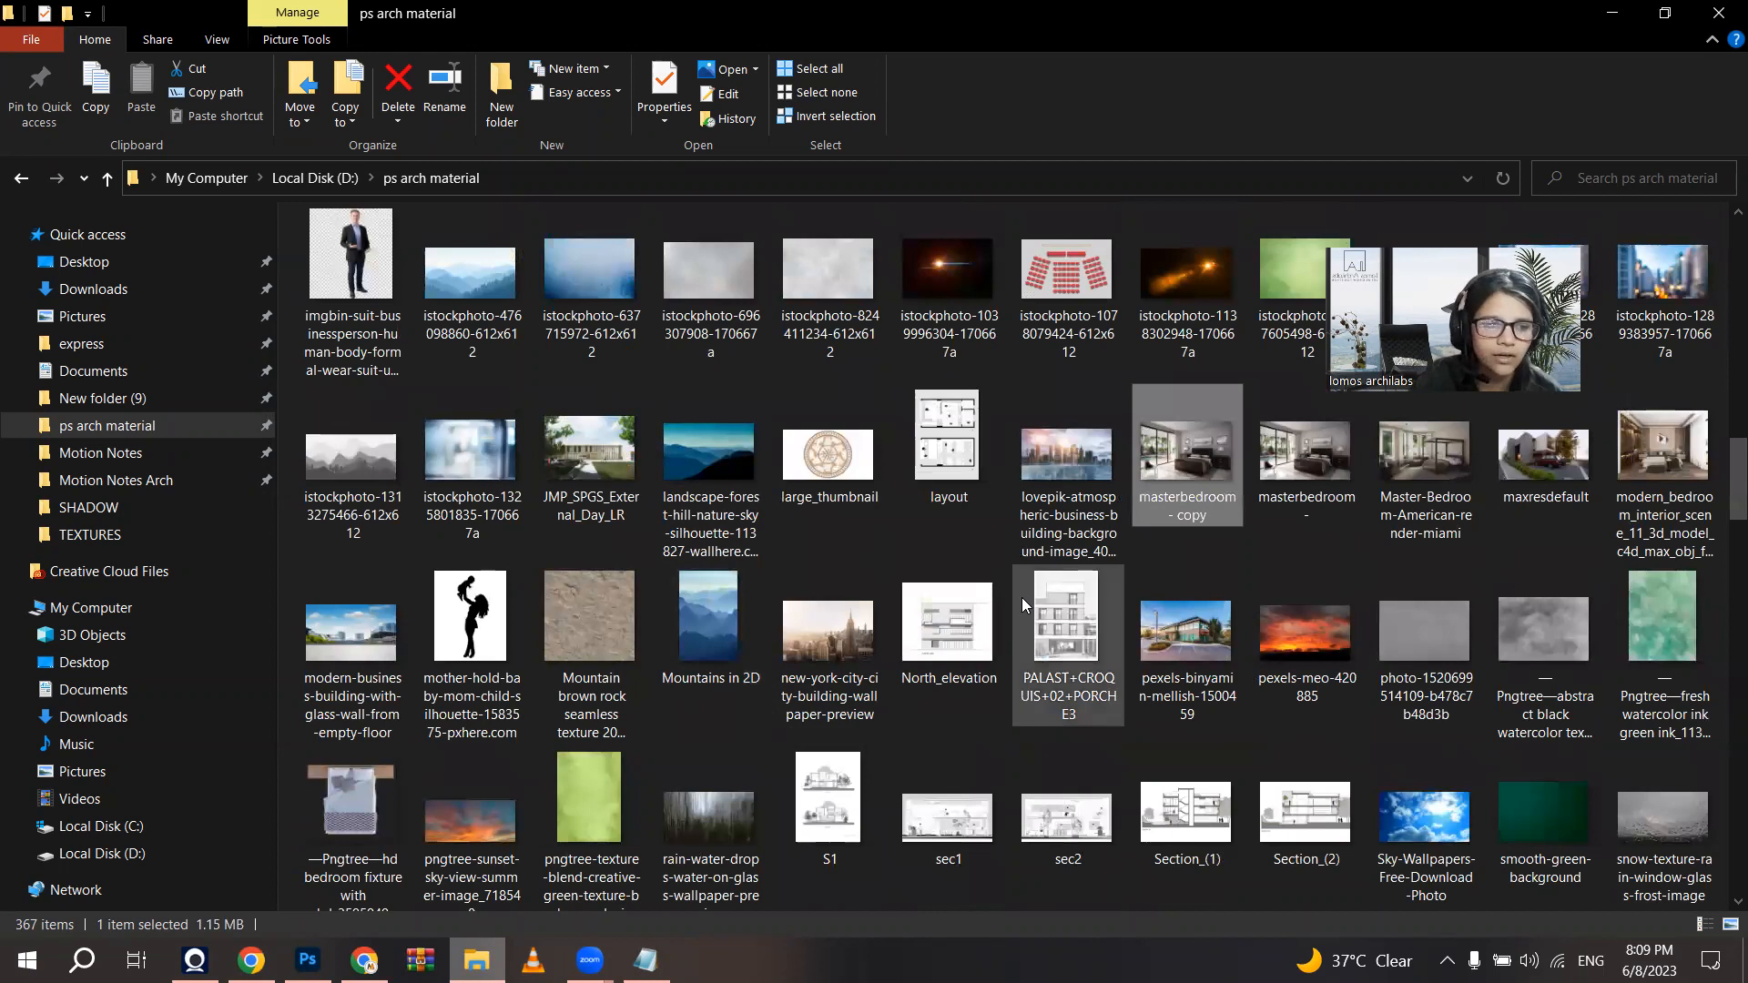
pyautogui.scroll(5, 1022, 597)
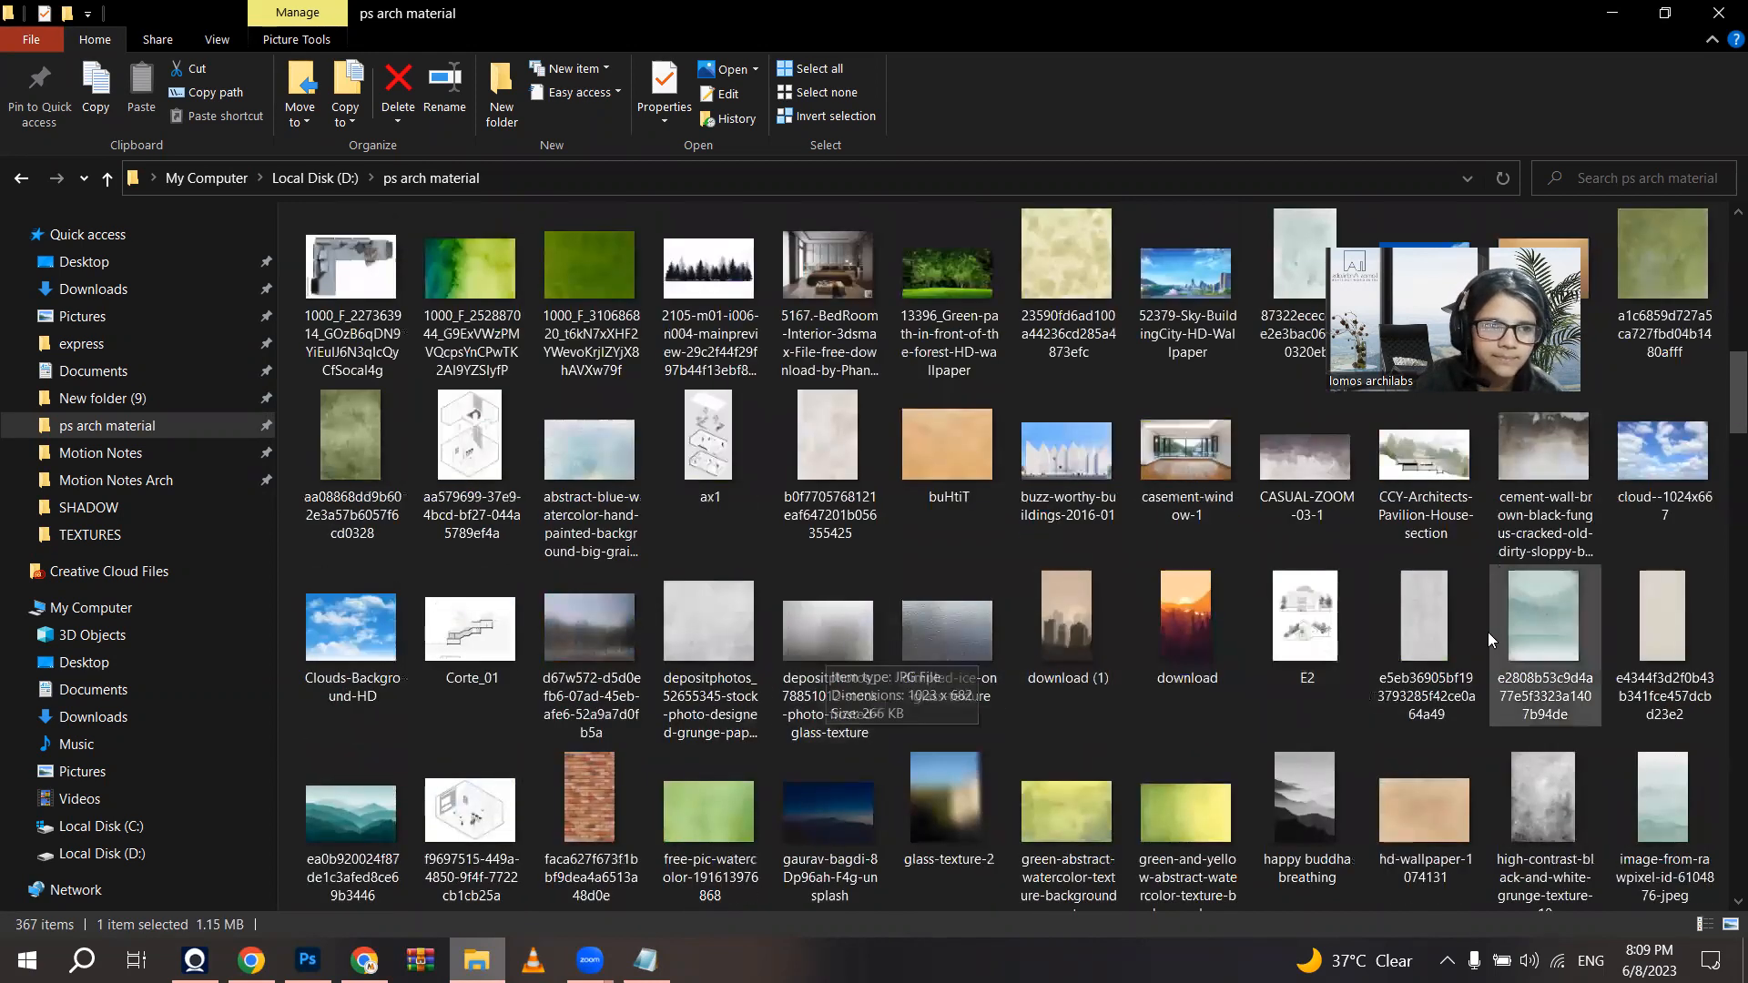
pyautogui.scroll(3, 1411, 659)
pyautogui.scroll(5, 1502, 619)
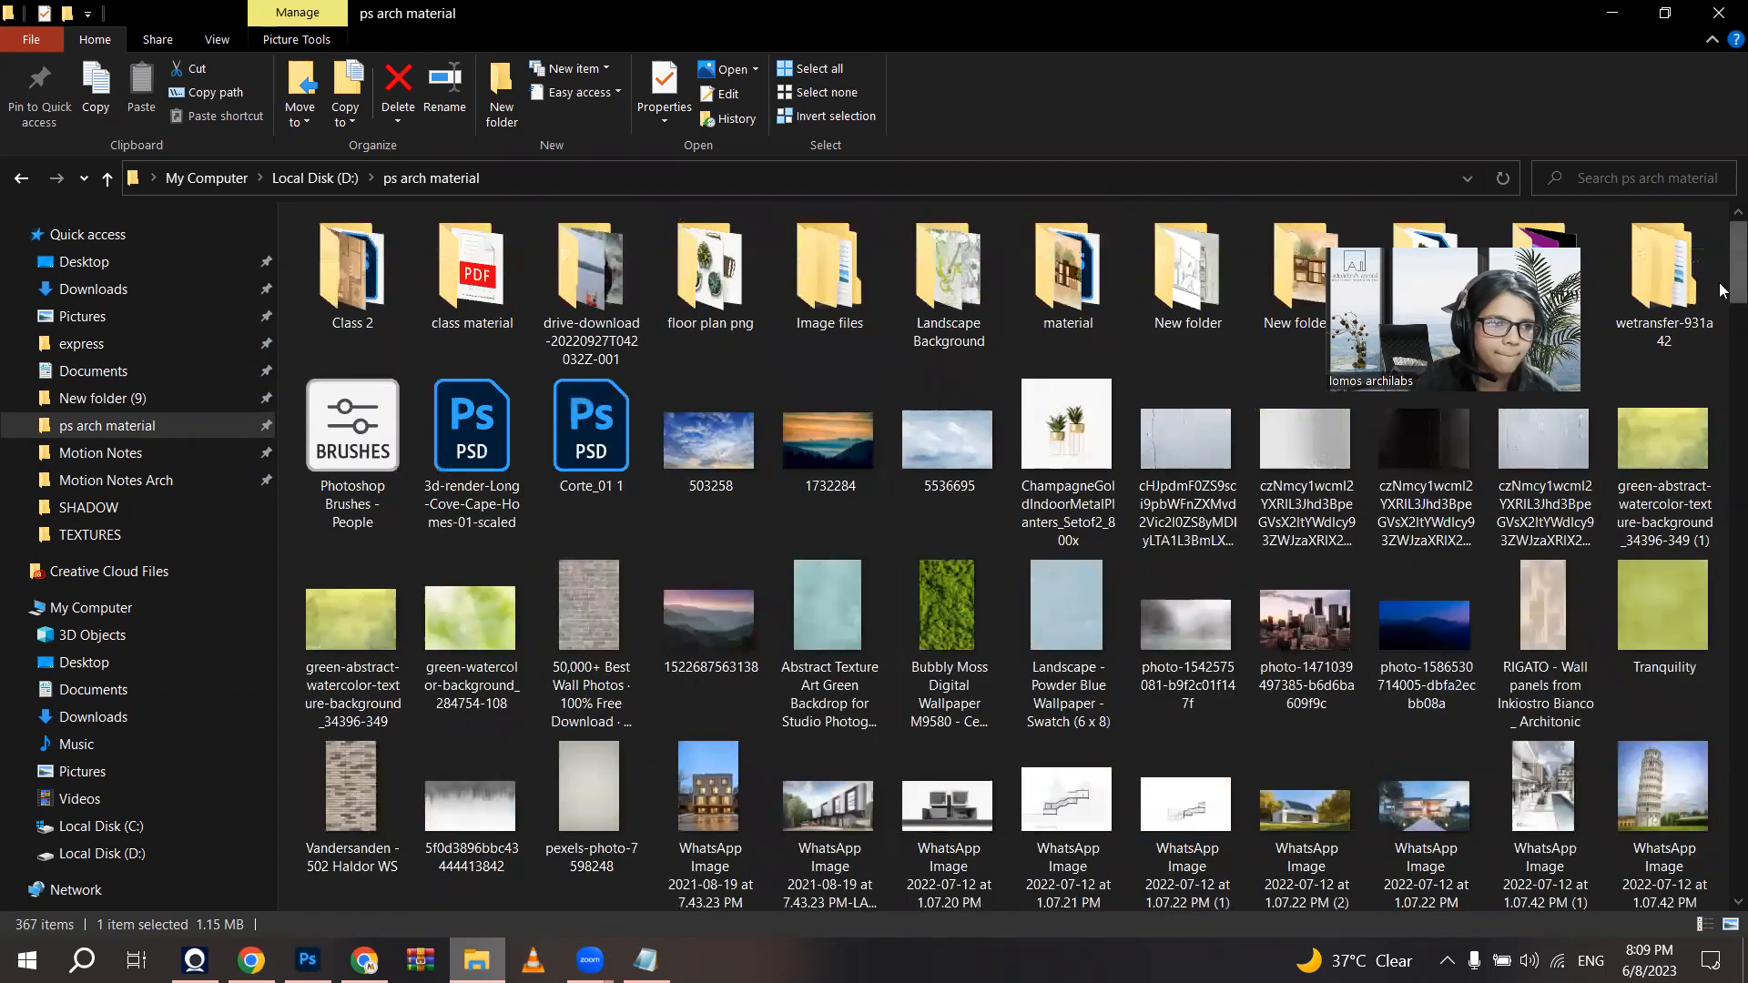
pyautogui.scroll(-1, 1721, 819)
pyautogui.scroll(-12, 1196, 699)
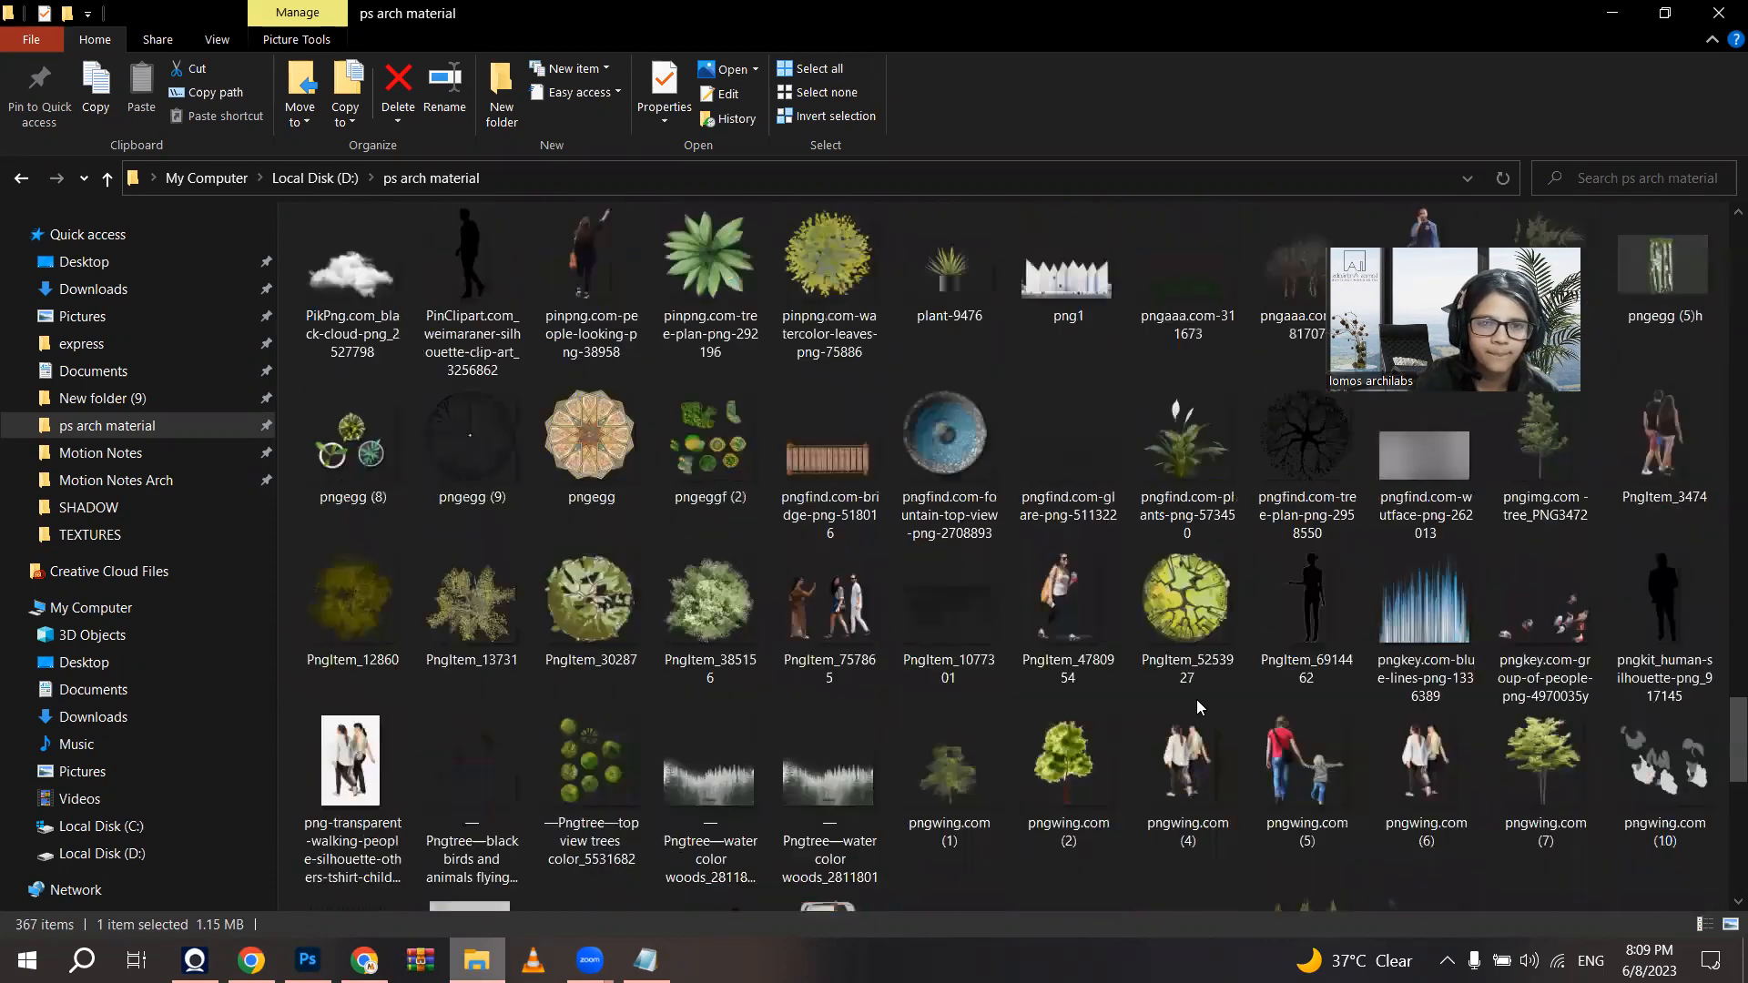
pyautogui.scroll(12, 1198, 705)
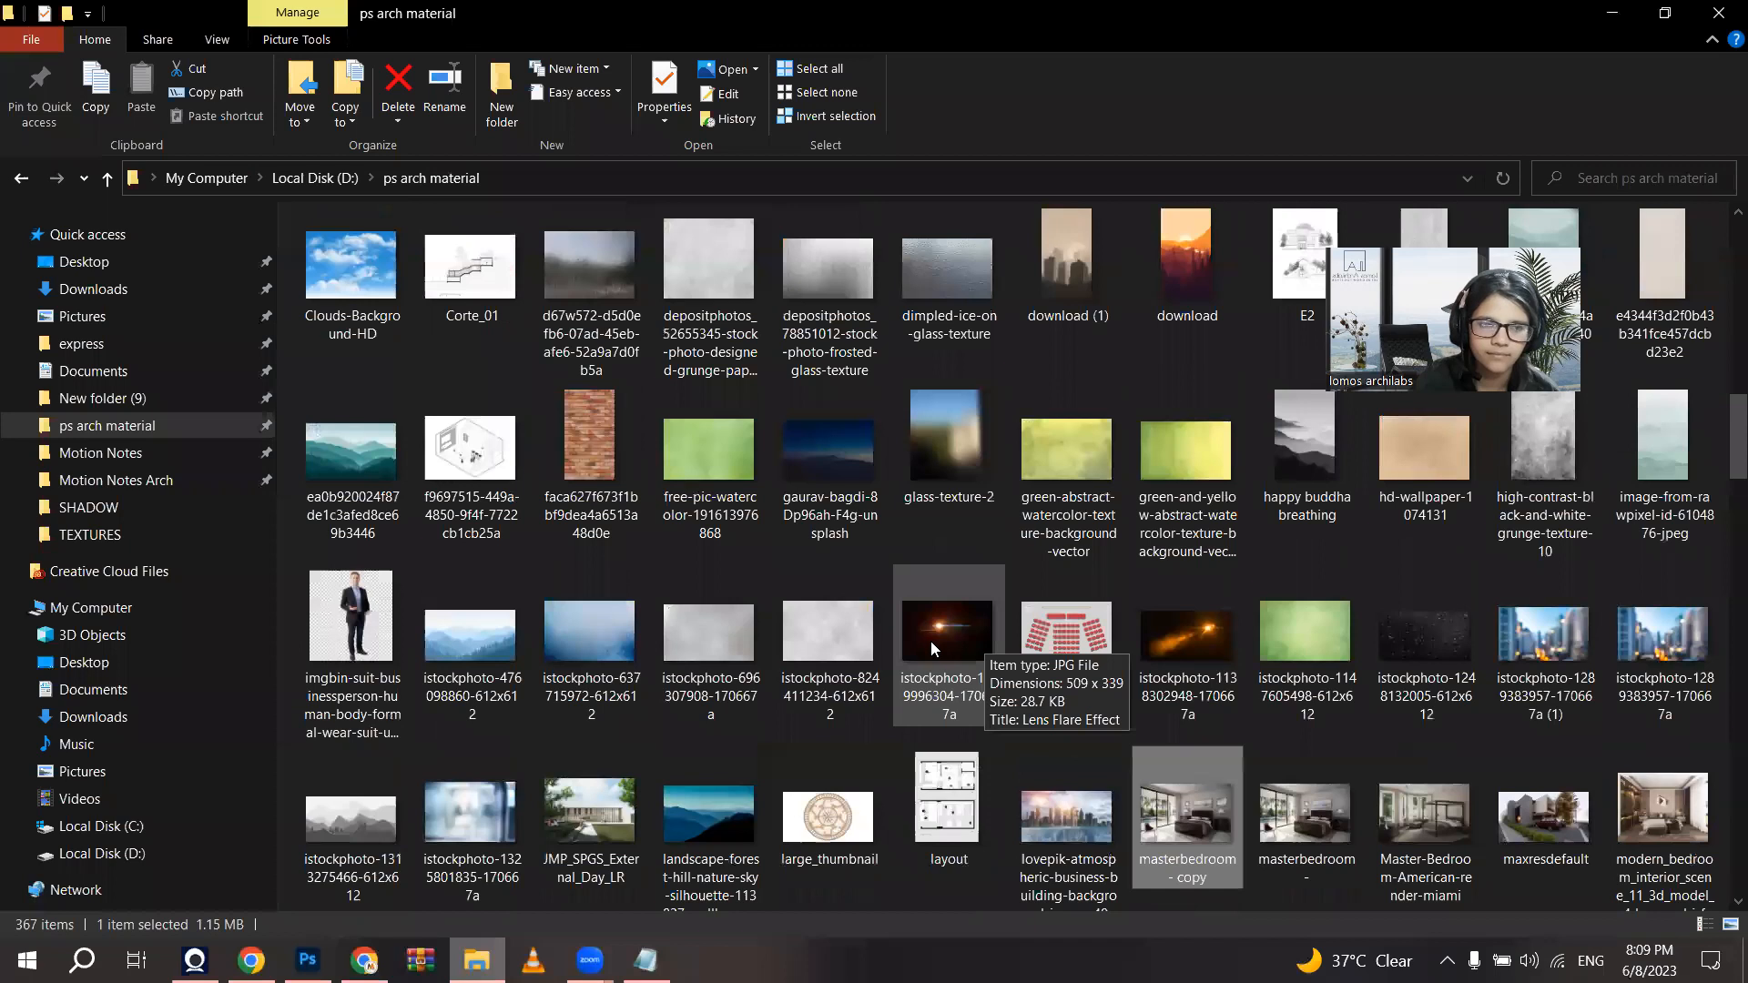
pyautogui.scroll(2, 1214, 768)
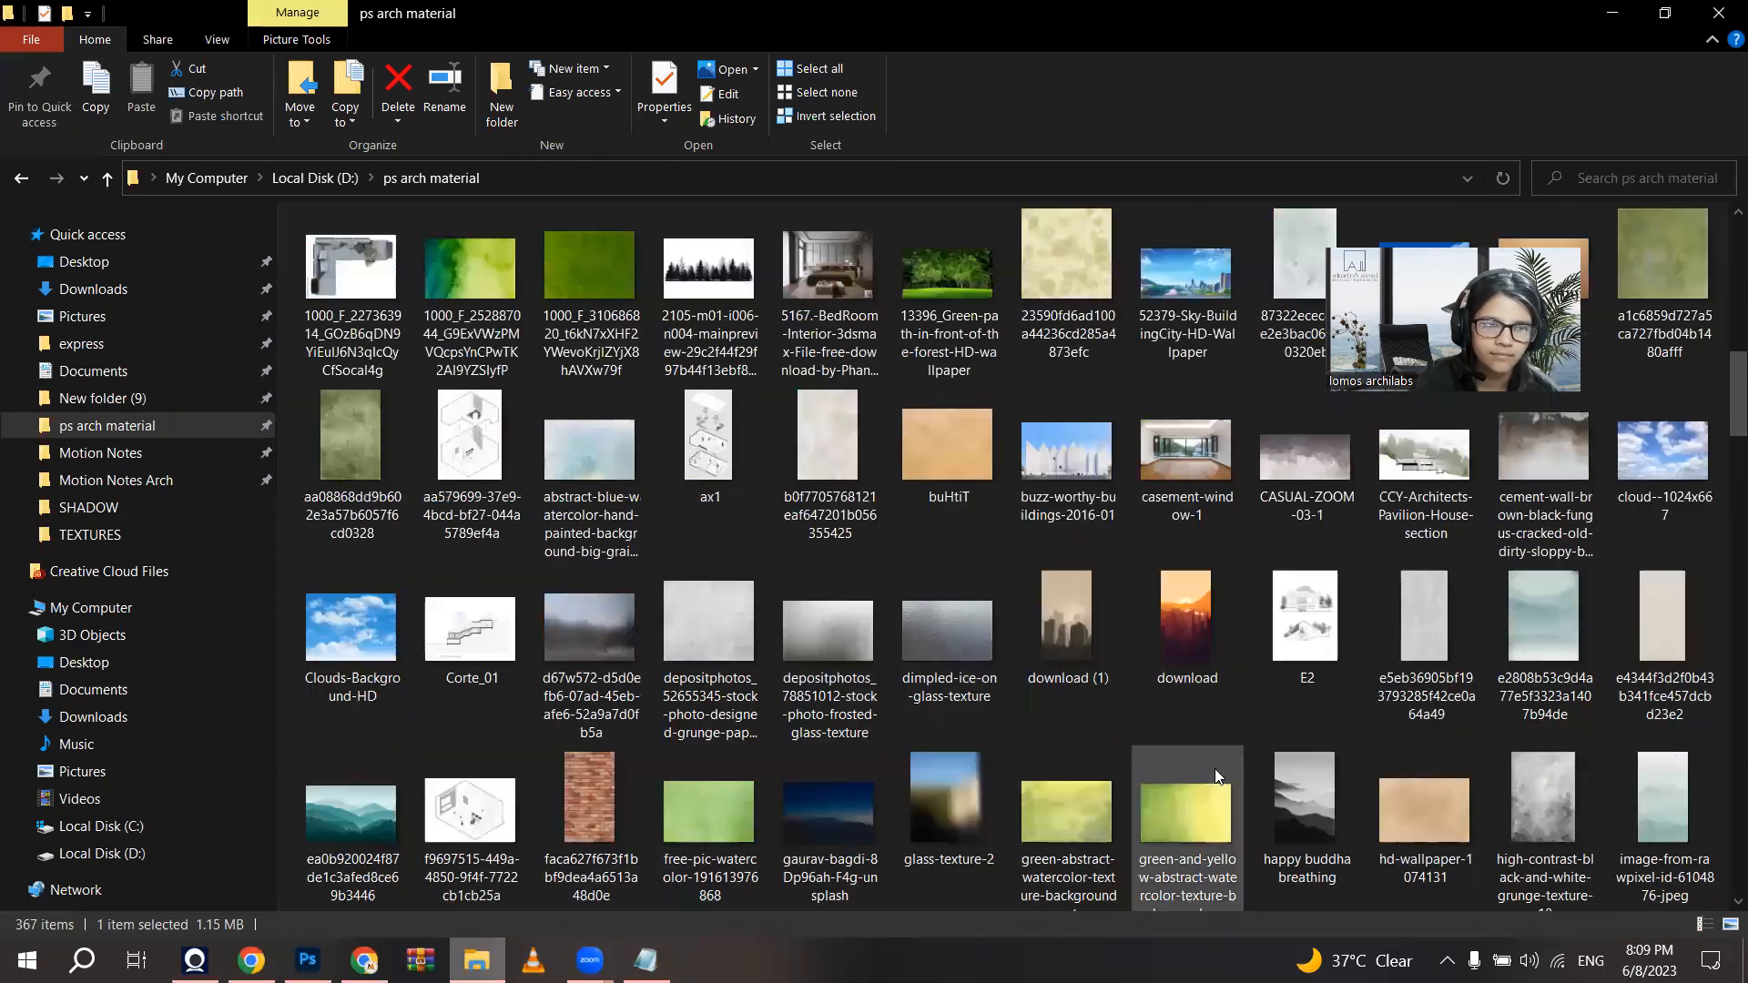
pyautogui.scroll(2, 1121, 445)
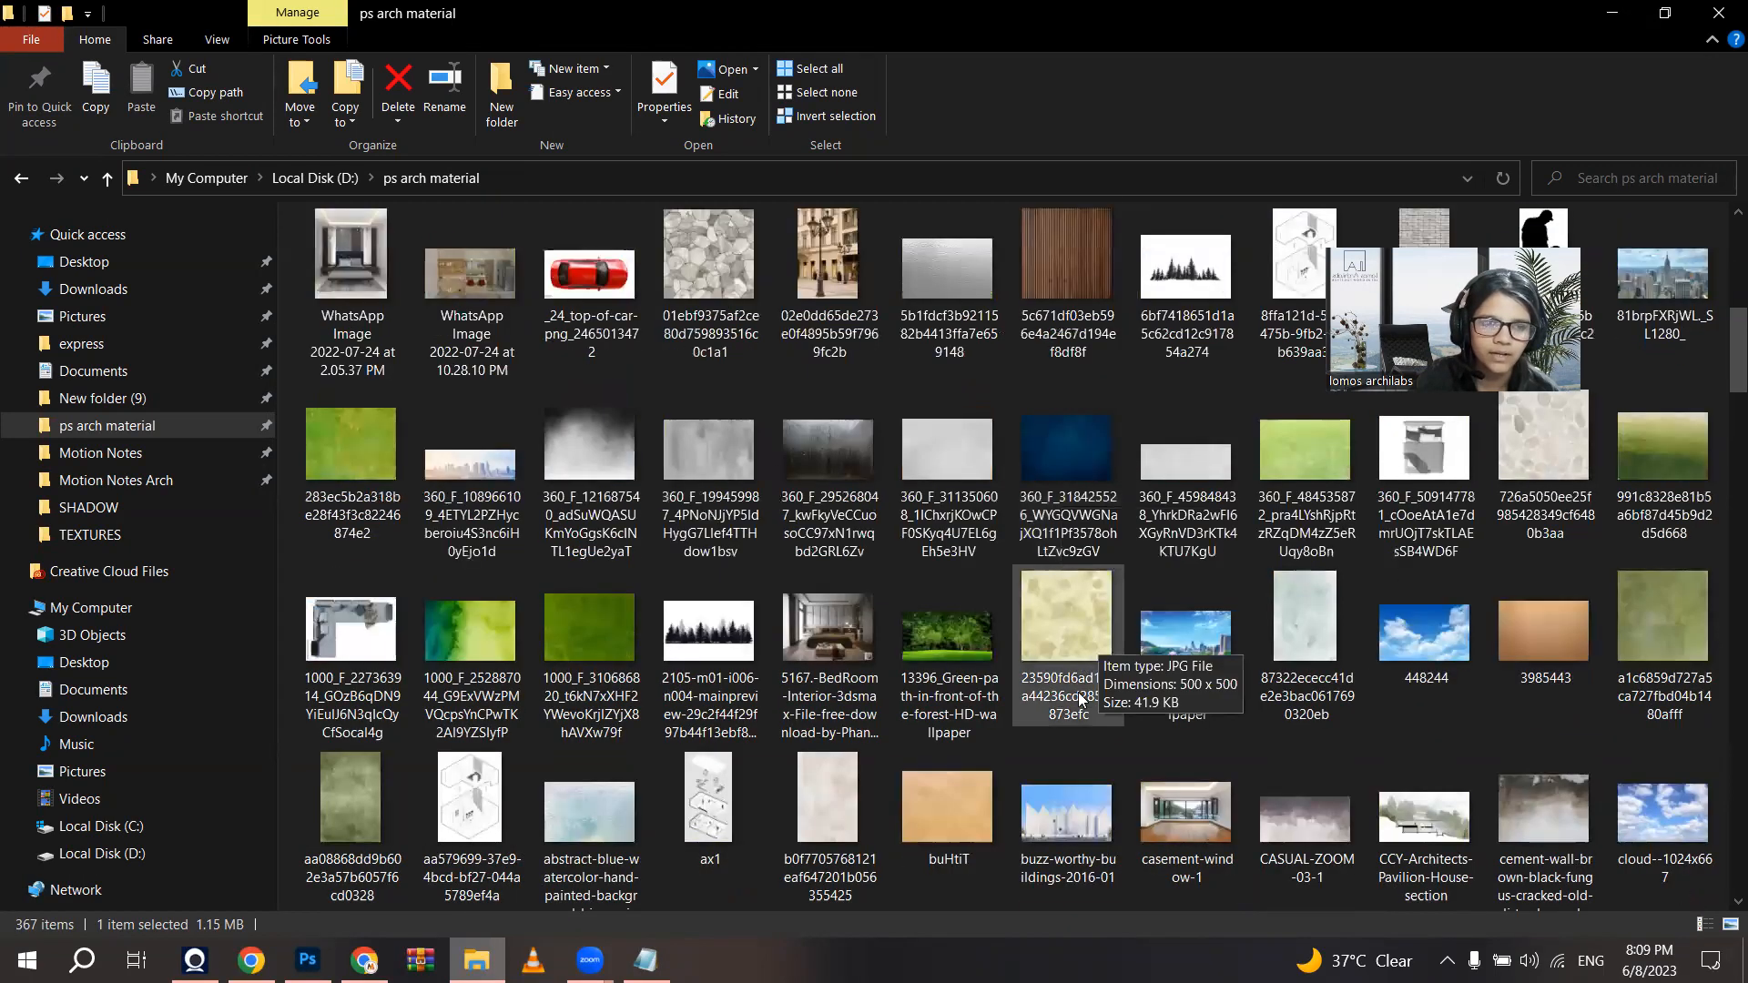
pyautogui.click(1074, 803)
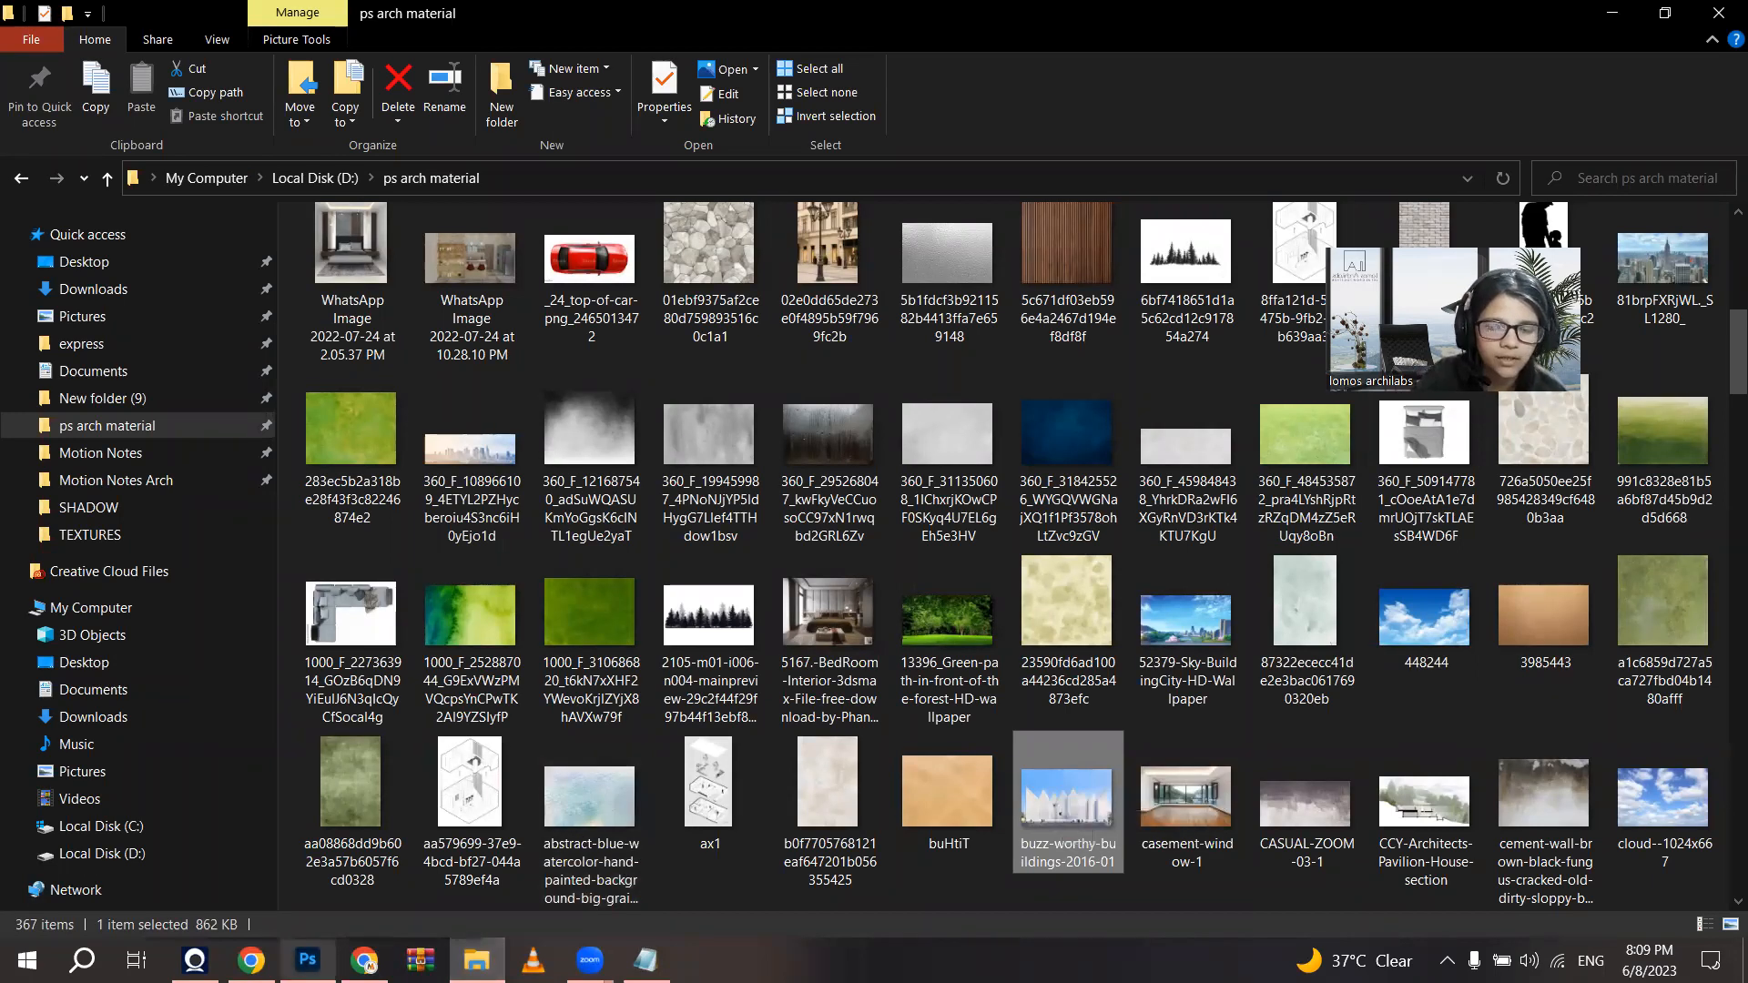
pyautogui.moveTo(1076, 777); pyautogui.dragTo(637, 599)
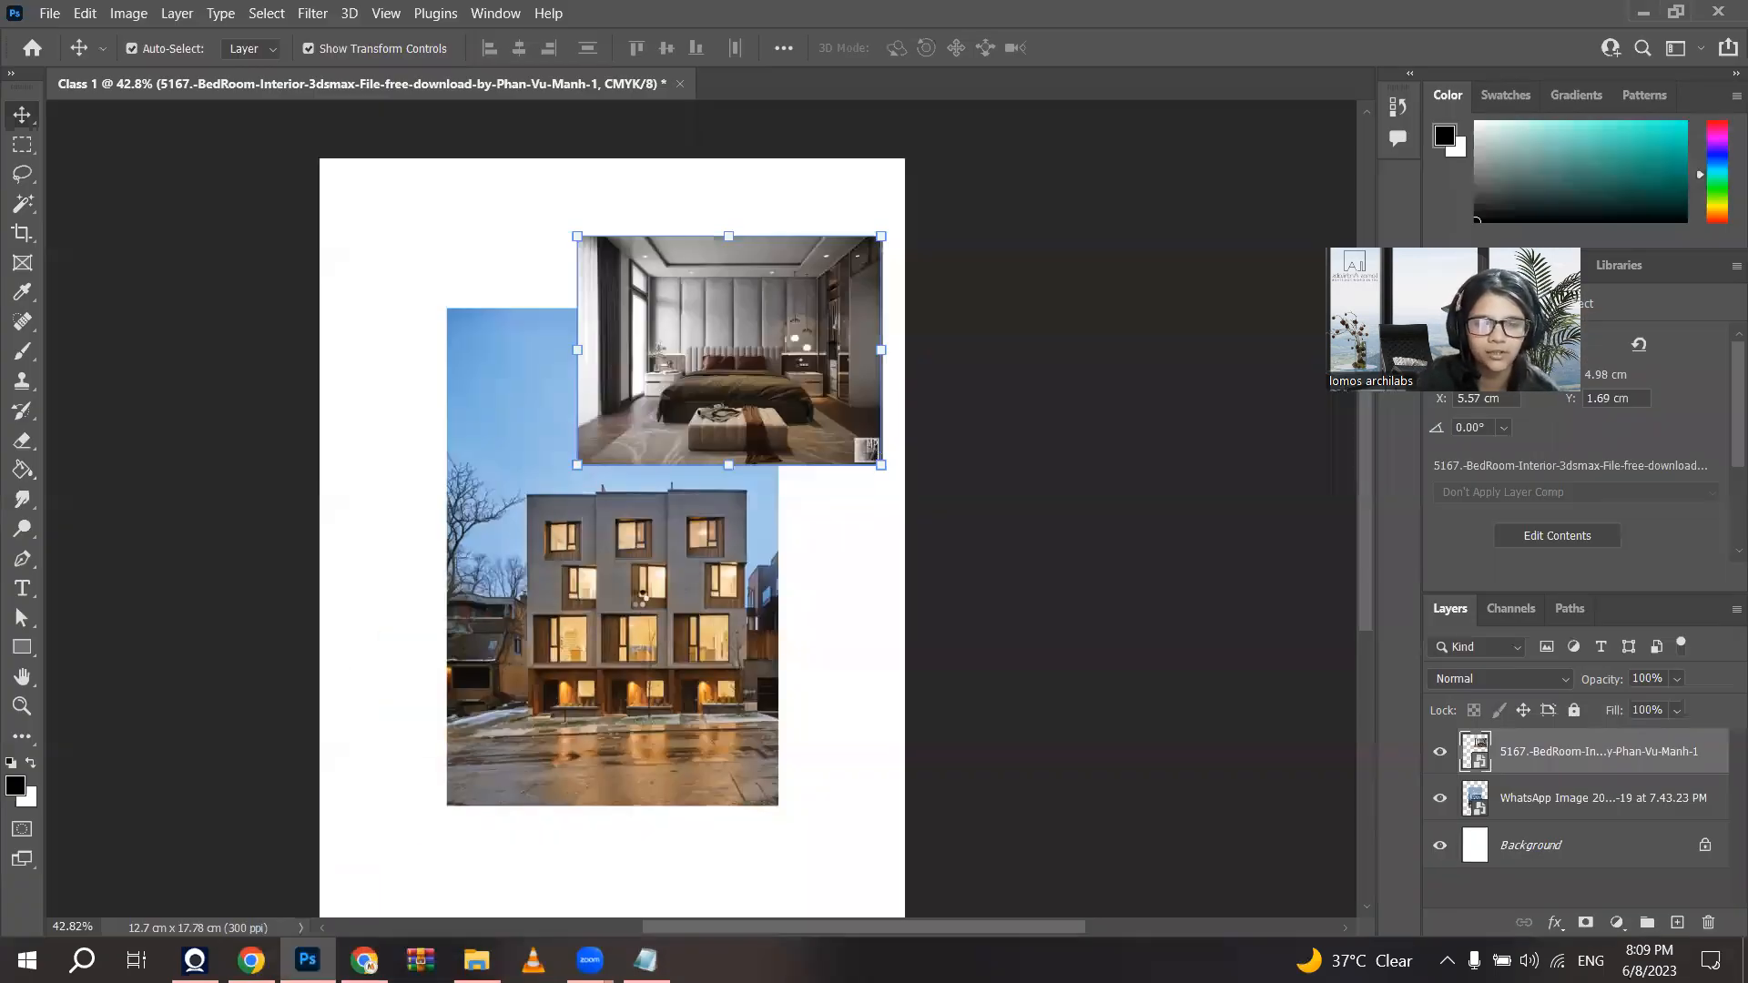
# Step: Scale the buzz-worthy-buildings image to about 4.8%, position it above the building photo beside the bedroom image, and commit the placement
pyautogui.moveTo(610, 350); pyautogui.dragTo(611, 500)
pyautogui.moveTo(587, 570); pyautogui.dragTo(575, 239)
pyautogui.moveTo(774, 308); pyautogui.dragTo(677, 311)
pyautogui.moveTo(570, 317); pyautogui.dragTo(565, 279)
pyautogui.scroll(-2, 565, 280)
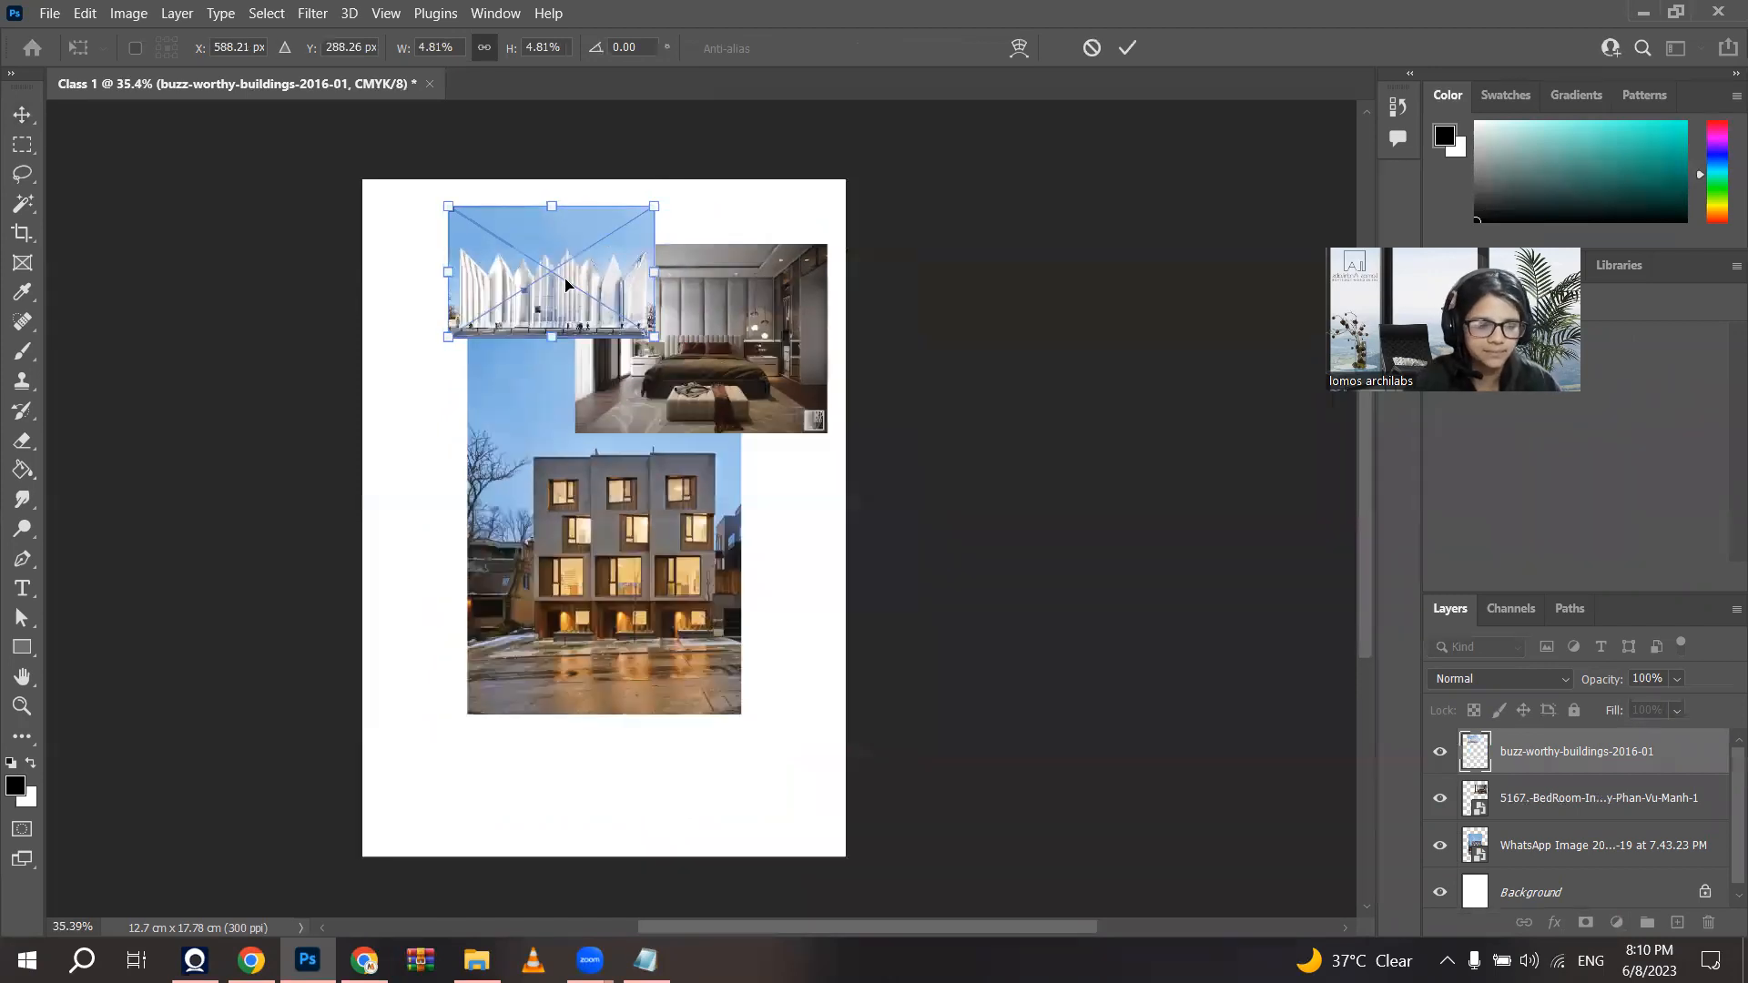
pyautogui.press('Return')
# Step: Deselect the buzz-worthy-buildings layer to view the whole page without a selection
pyautogui.scroll(6, 583, 286)
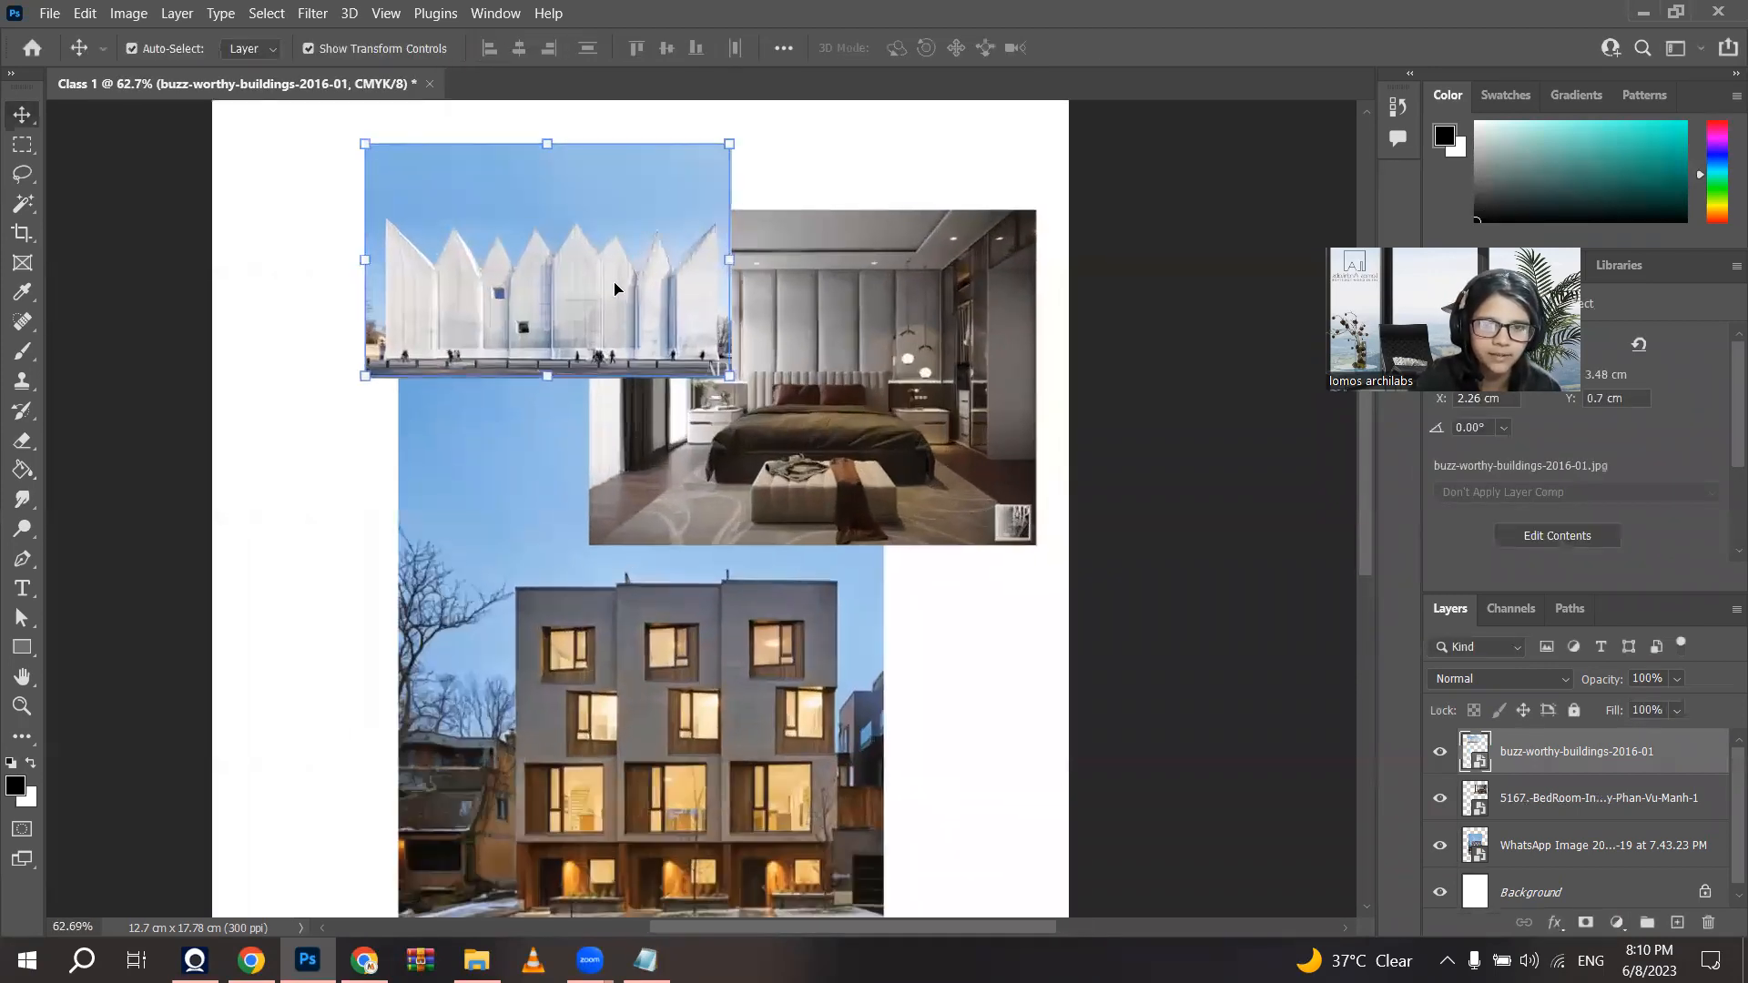
pyautogui.scroll(-1, 615, 288)
pyautogui.click(275, 308)
pyautogui.scroll(-3, 701, 437)
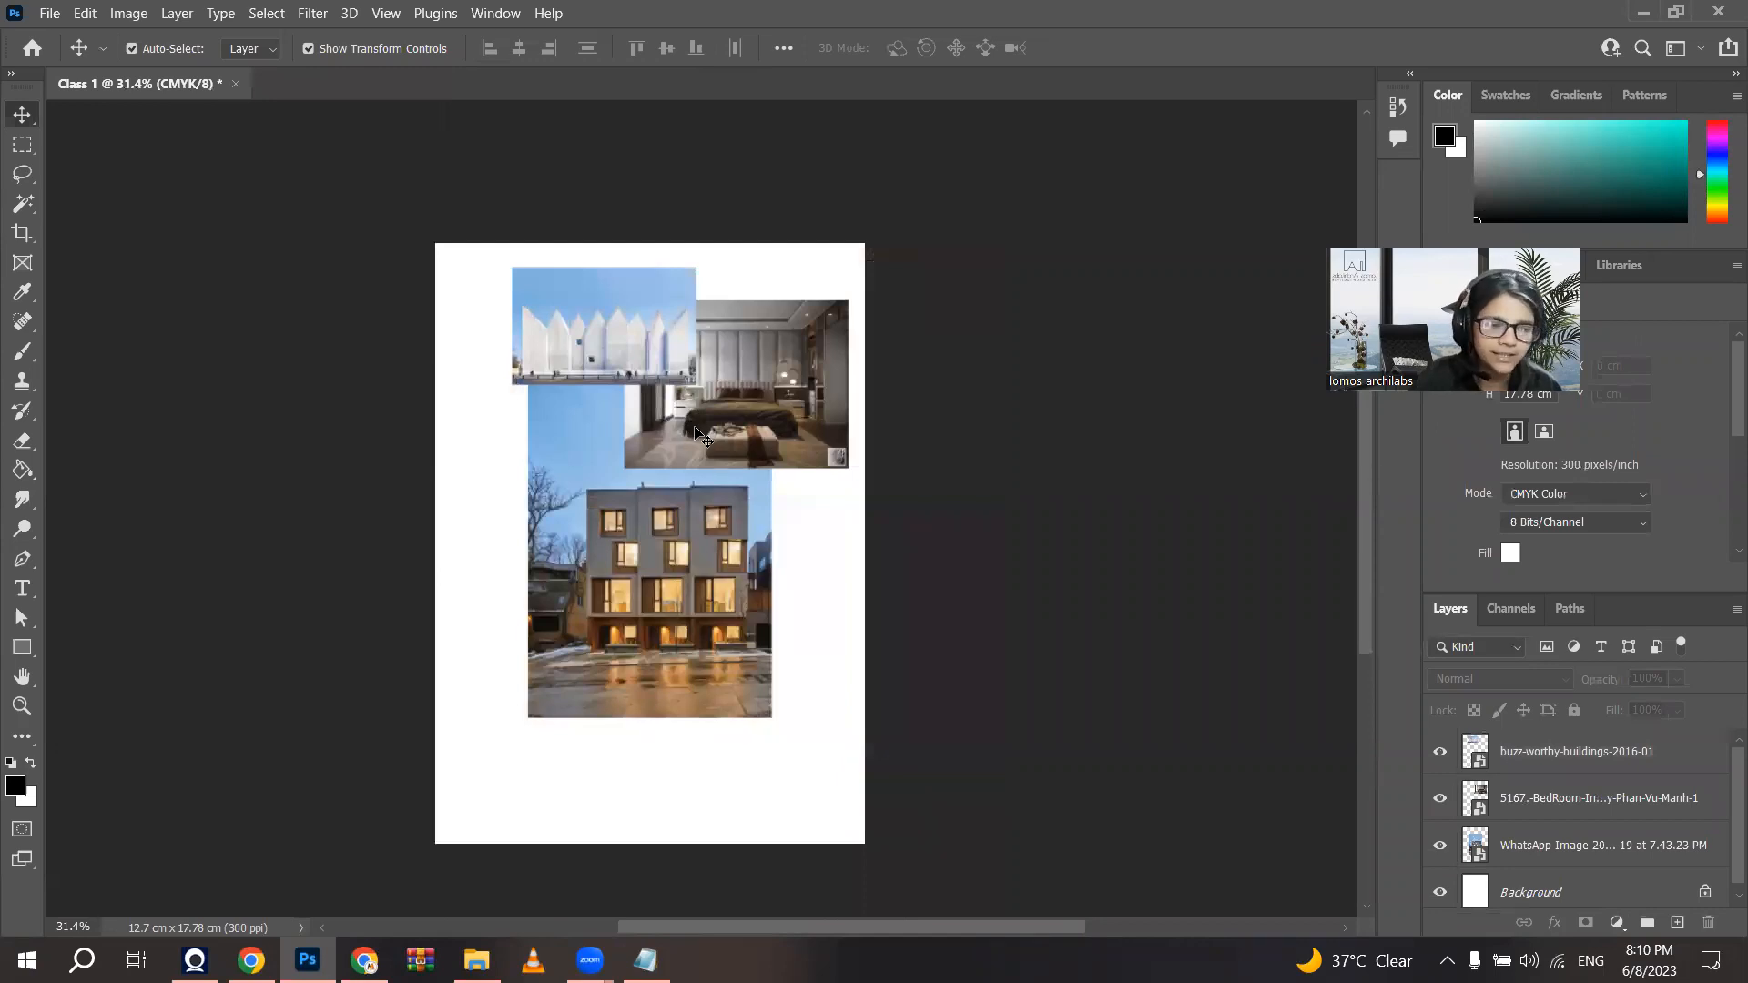
# Step: Rearrange the images with the bedroom at the page's upper left, the white building at its upper right, and the building photo slightly lower
pyautogui.scroll(2, 697, 430)
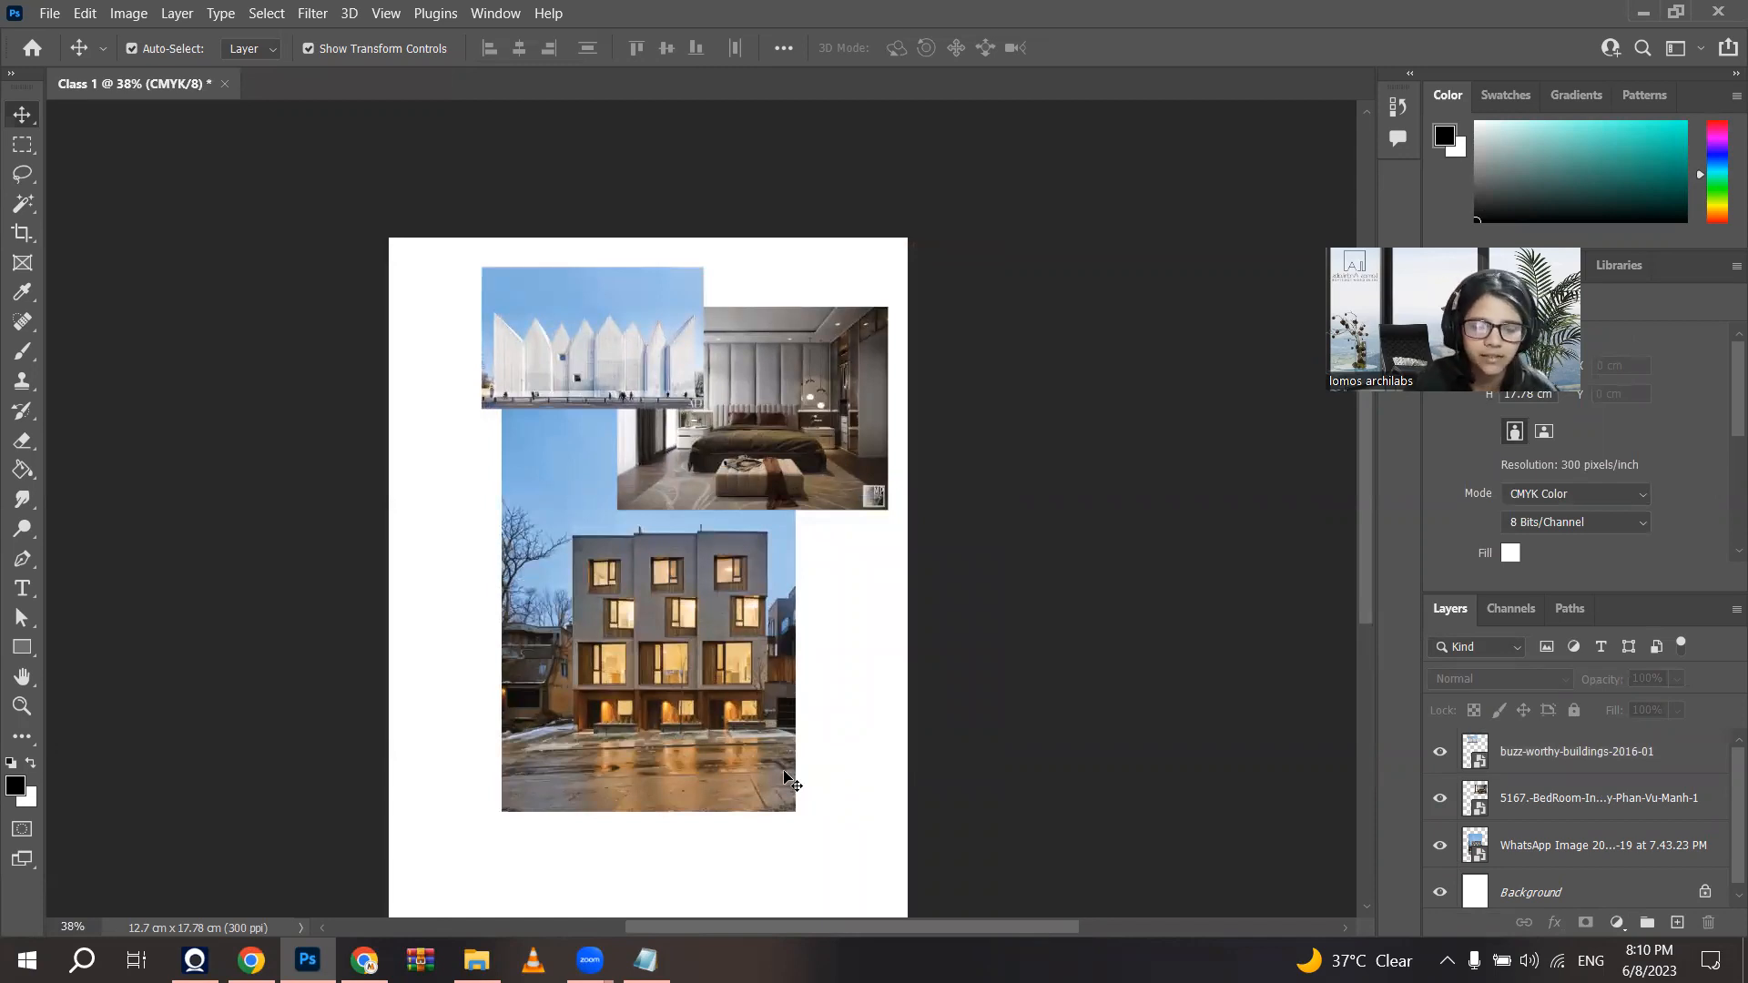
pyautogui.scroll(1, 784, 778)
pyautogui.scroll(-1, 728, 813)
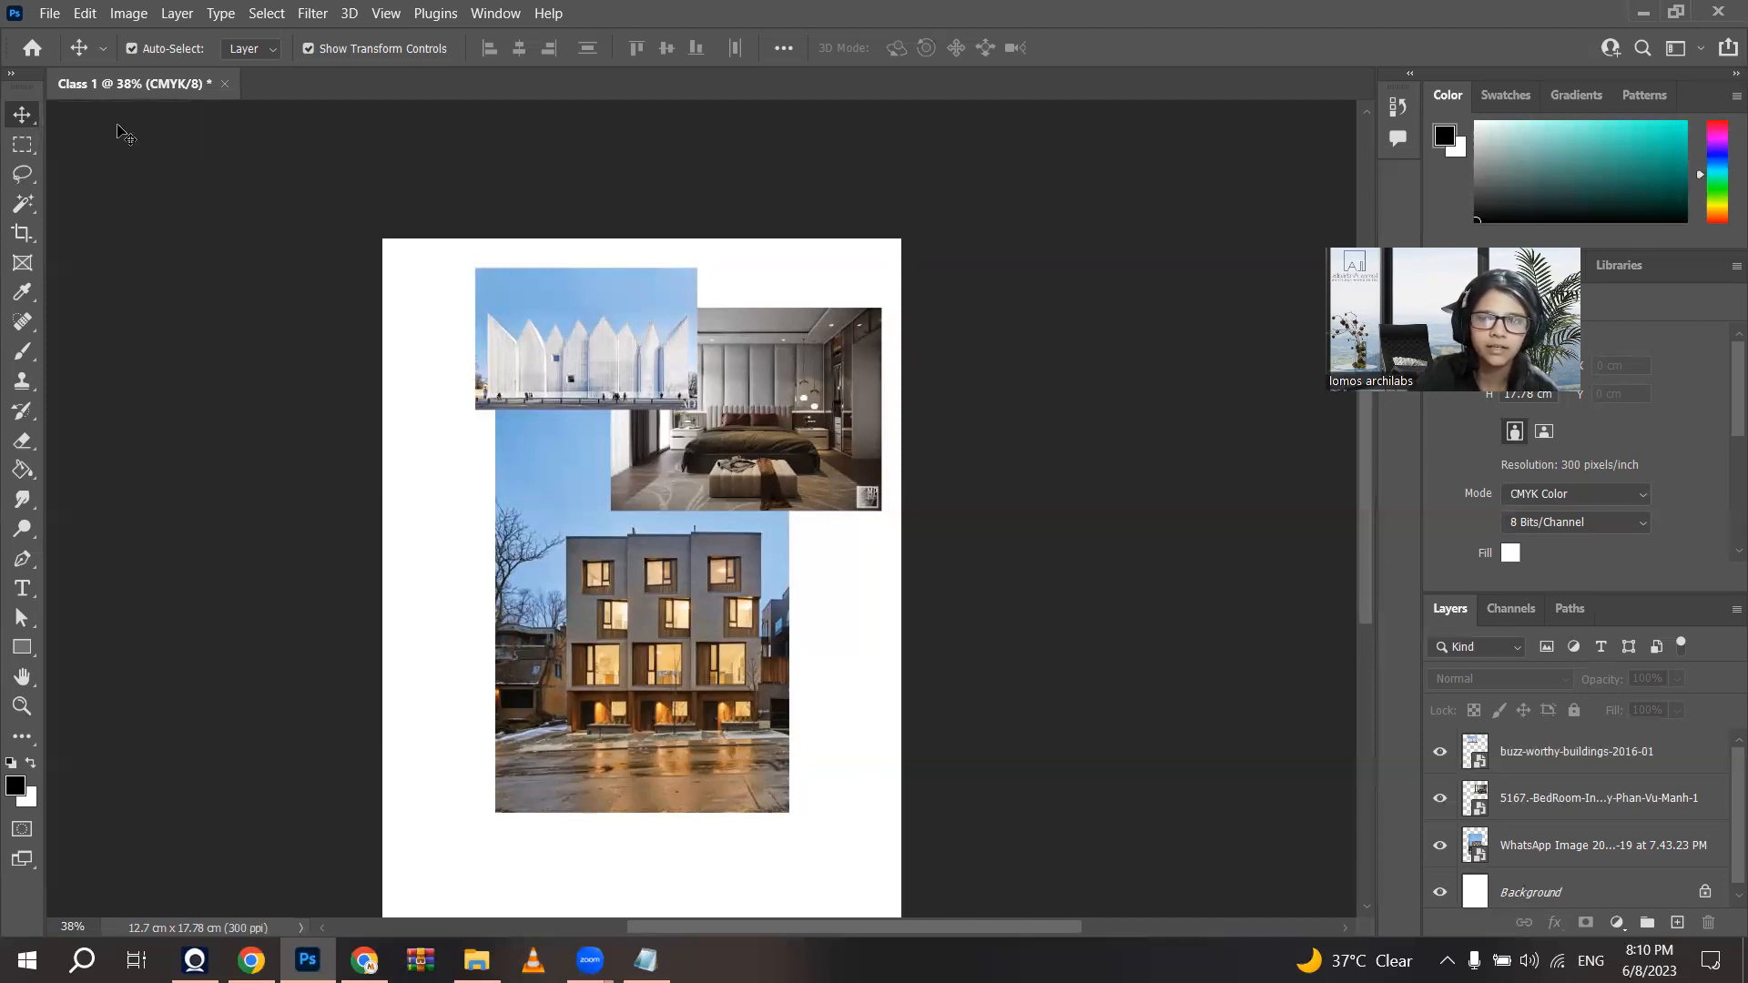
pyautogui.scroll(1, 583, 365)
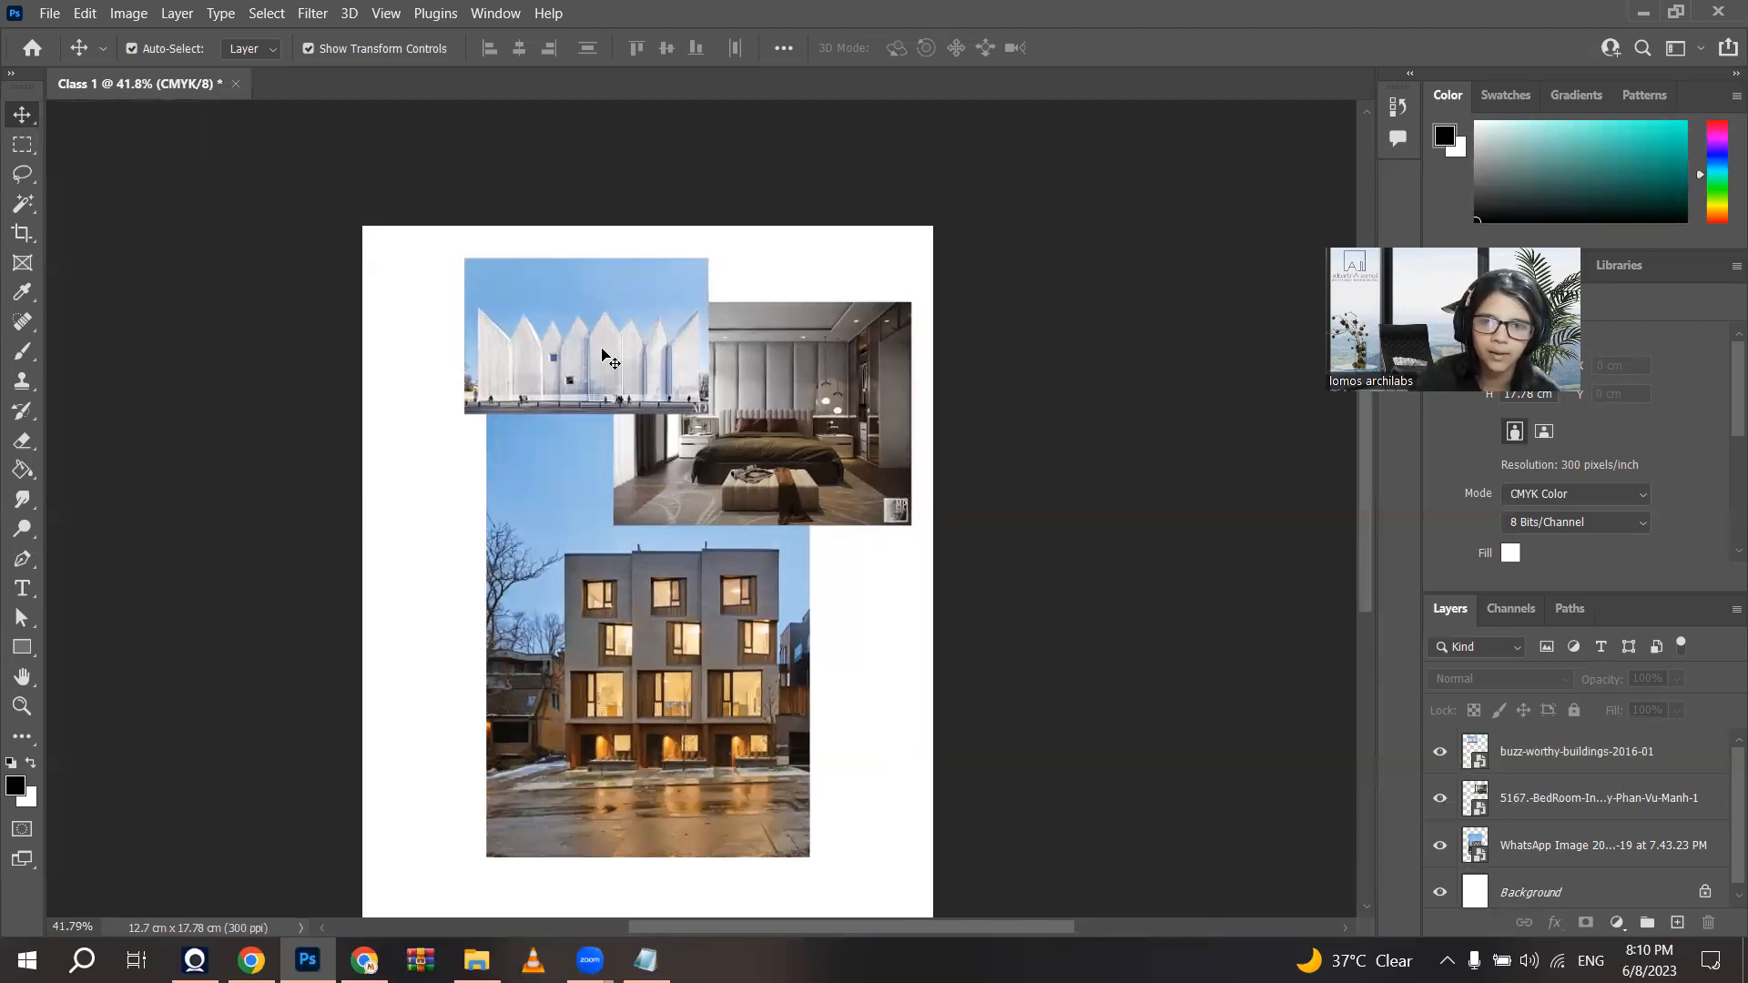
pyautogui.moveTo(554, 361); pyautogui.dragTo(502, 410)
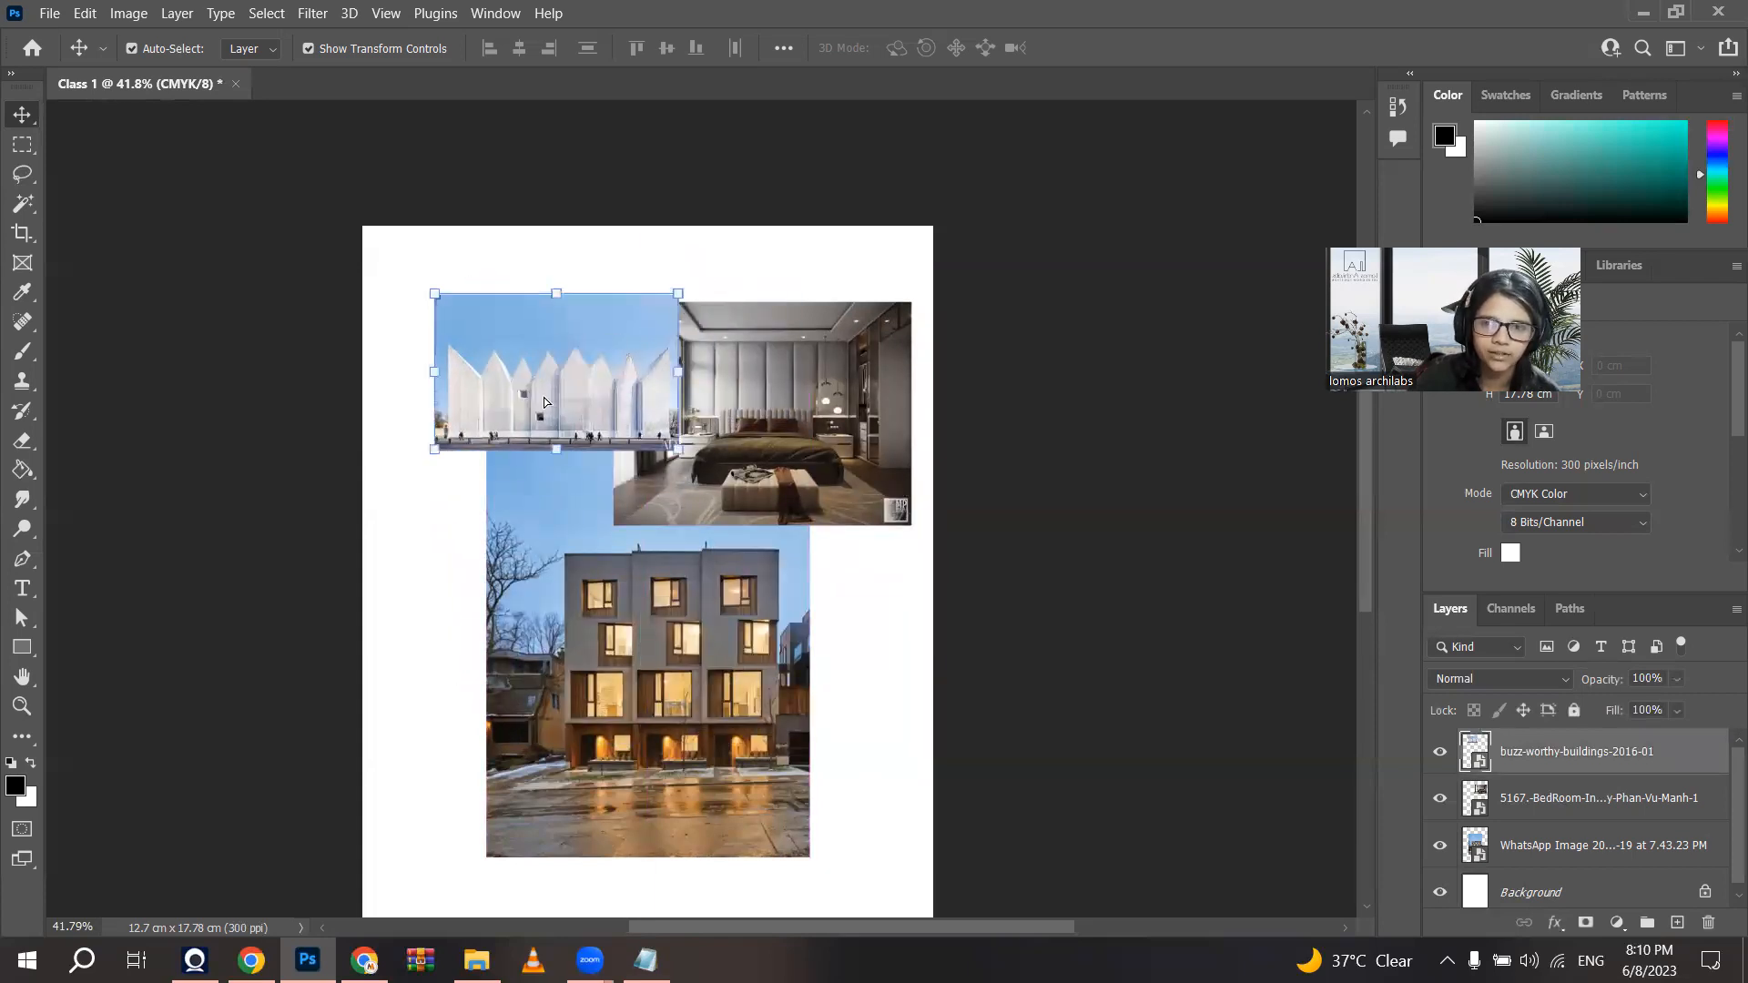
pyautogui.moveTo(737, 474); pyautogui.dragTo(572, 452)
pyautogui.moveTo(524, 378); pyautogui.dragTo(712, 391)
pyautogui.scroll(-3, 646, 484)
pyautogui.moveTo(605, 626); pyautogui.dragTo(617, 667)
pyautogui.scroll(1, 615, 657)
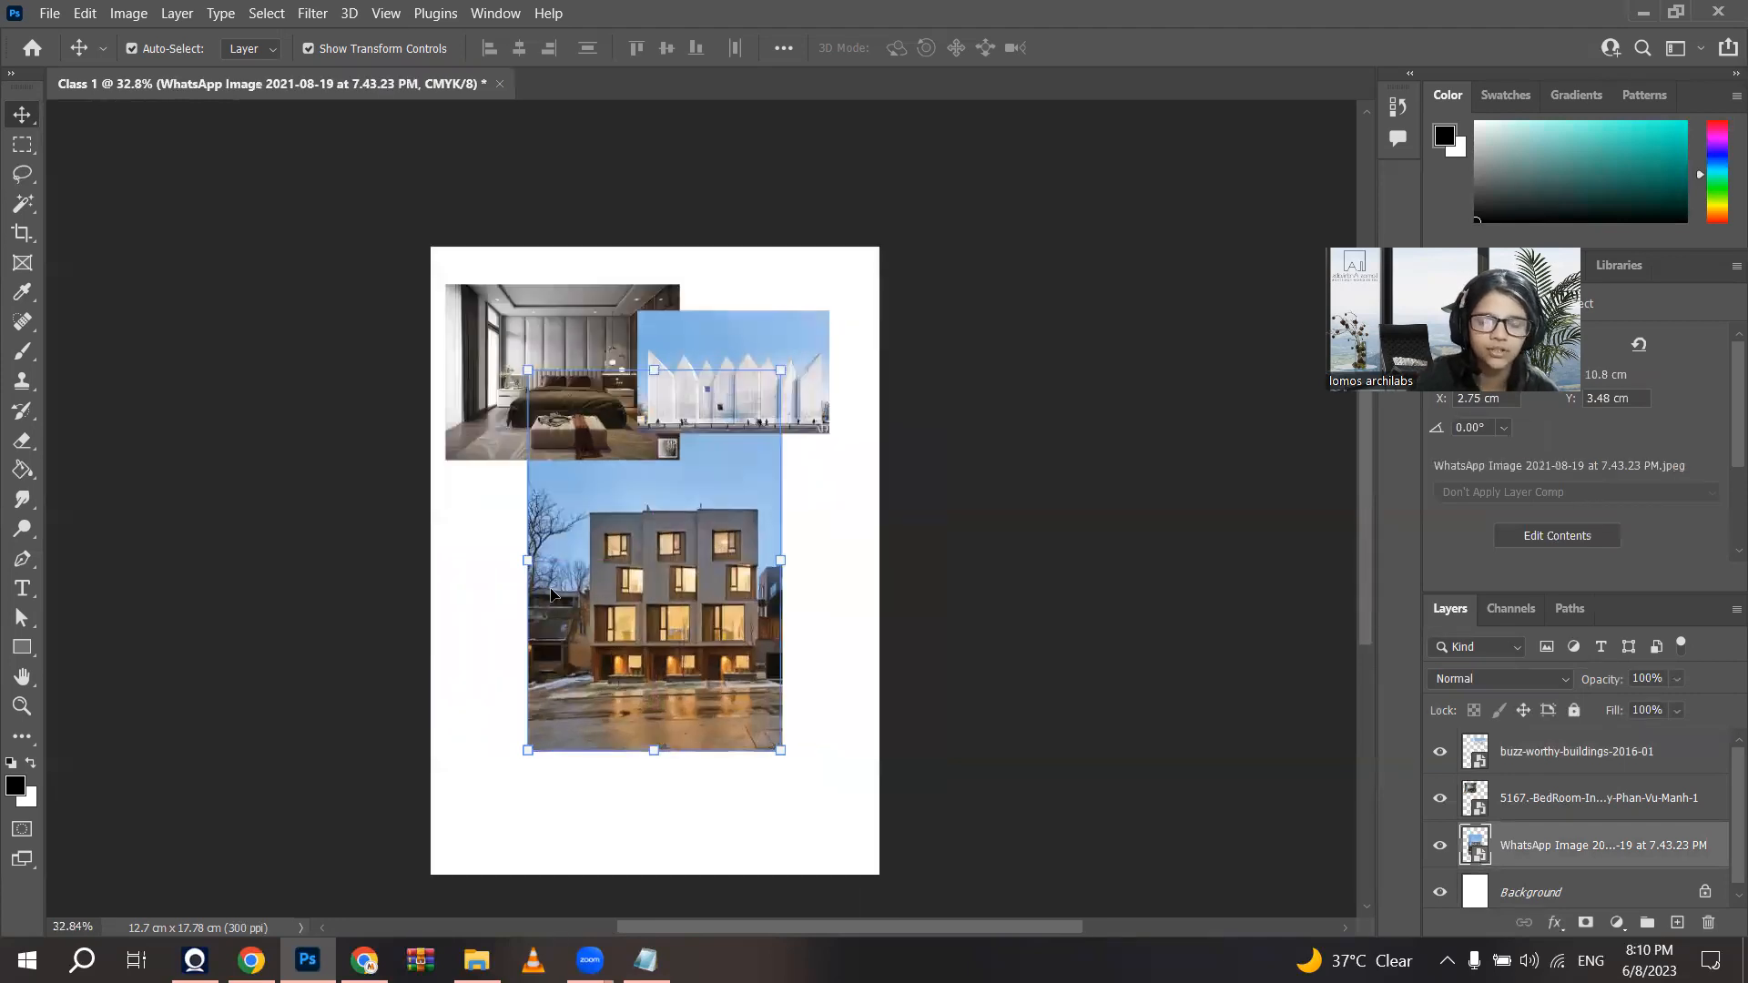
# Step: Select the three placed images in turn on the canvas, ending on the bedroom, to examine their bounding boxes
pyautogui.click(563, 308)
pyautogui.scroll(3, 634, 669)
pyautogui.click(634, 667)
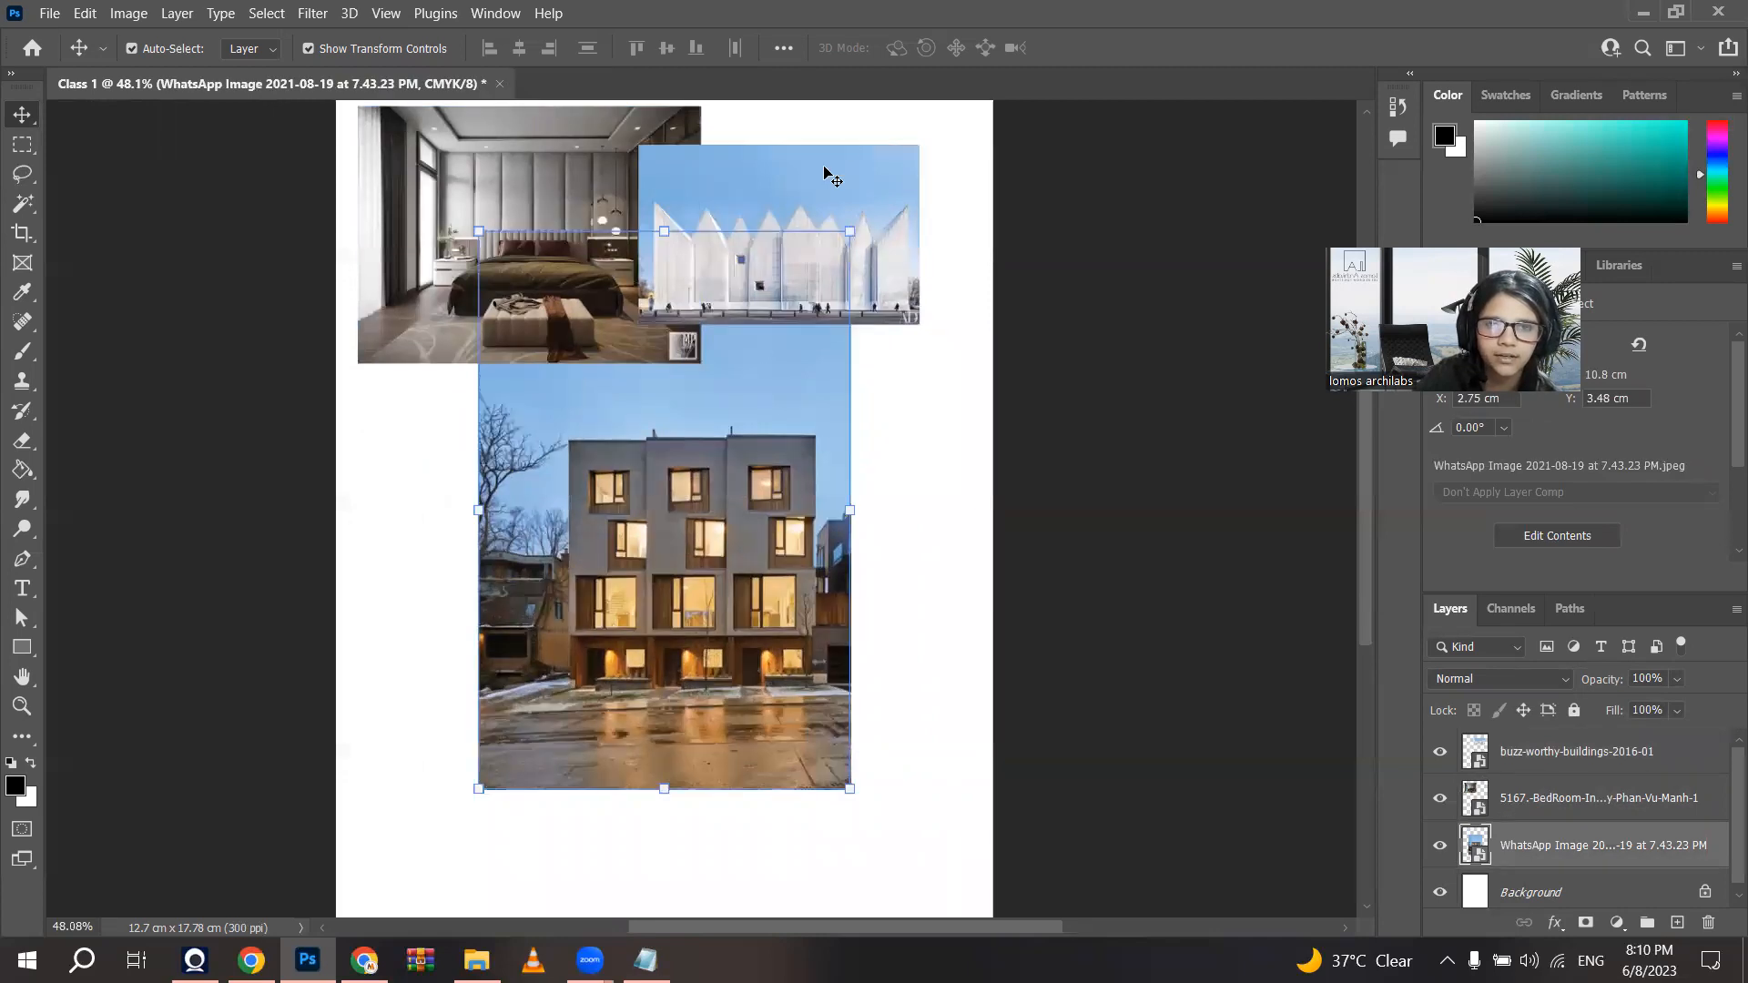
pyautogui.click(824, 170)
pyautogui.click(516, 198)
pyautogui.click(777, 319)
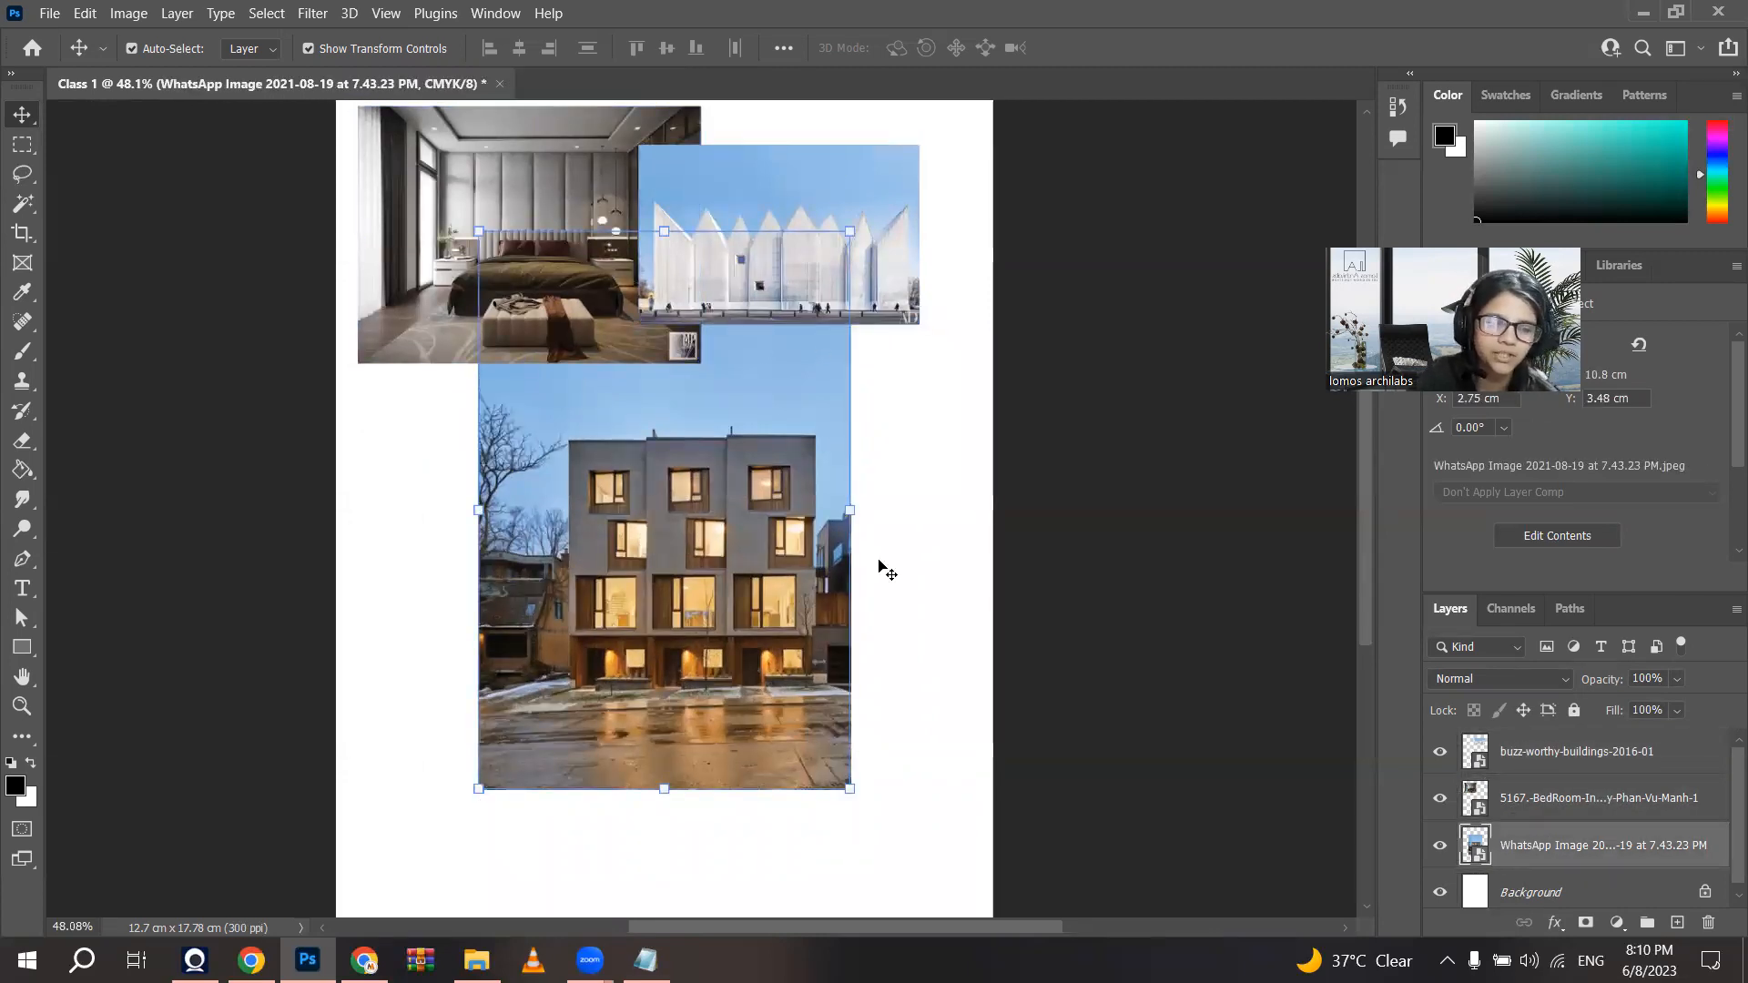
pyautogui.click(822, 176)
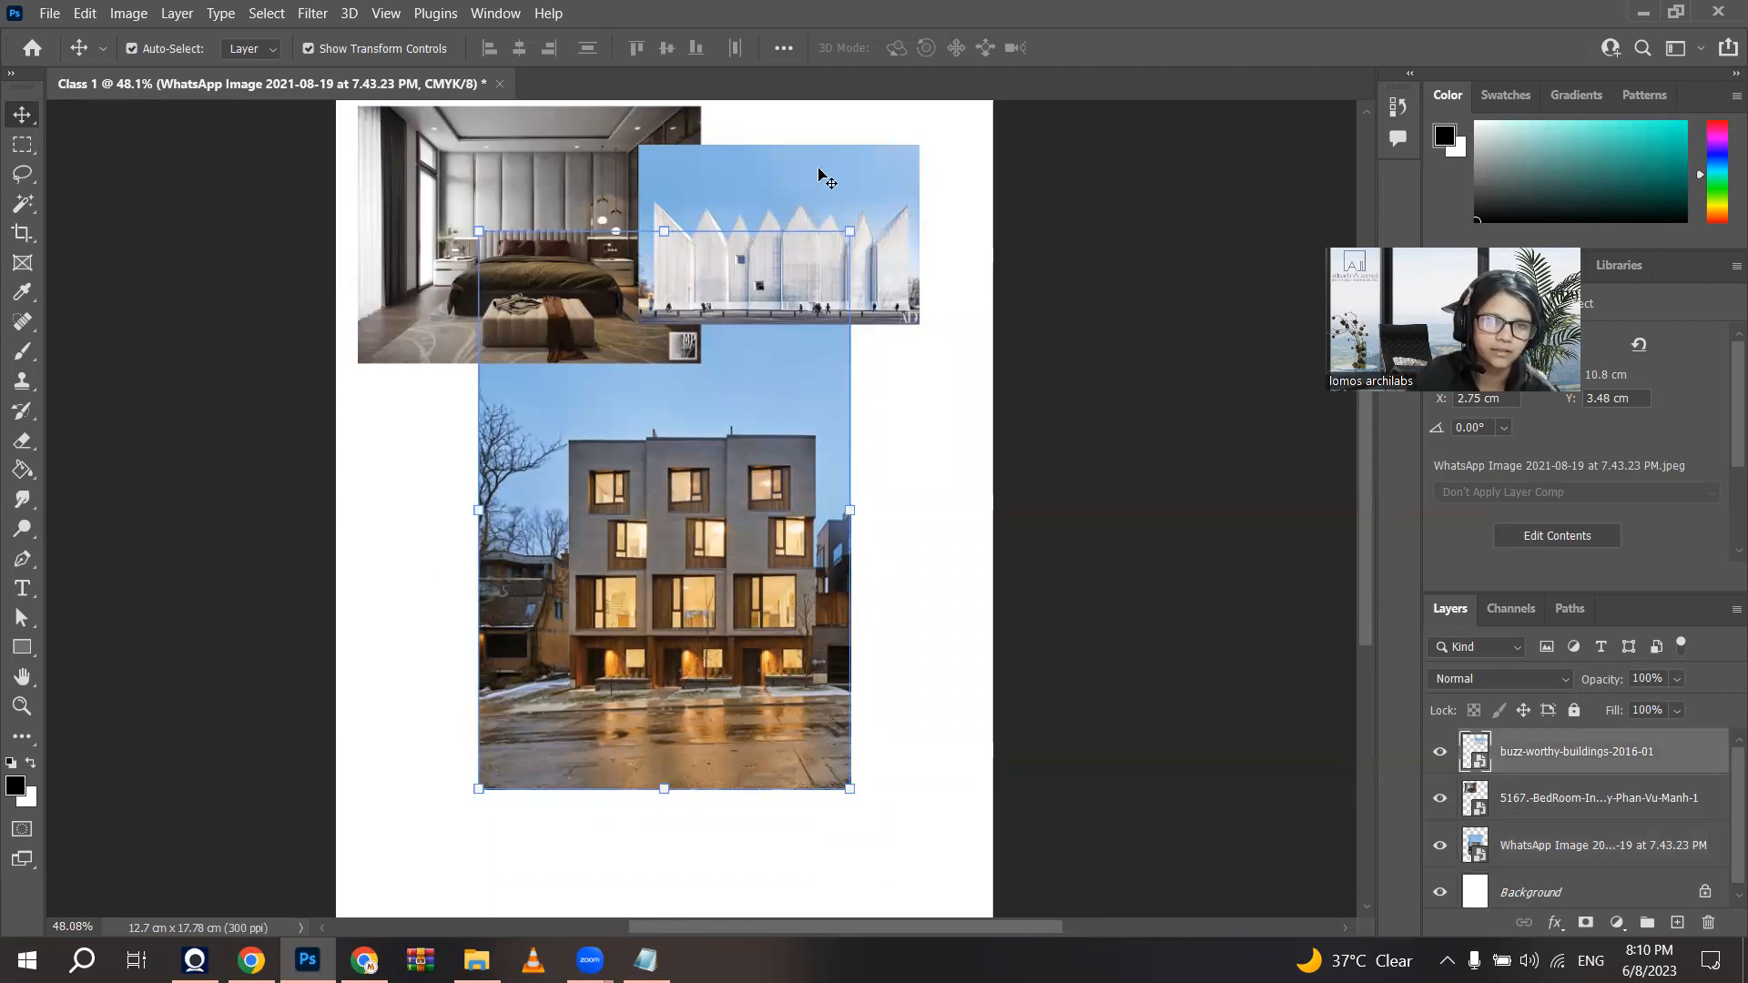
pyautogui.click(475, 230)
pyautogui.scroll(-2, 752, 569)
pyautogui.scroll(2, 607, 210)
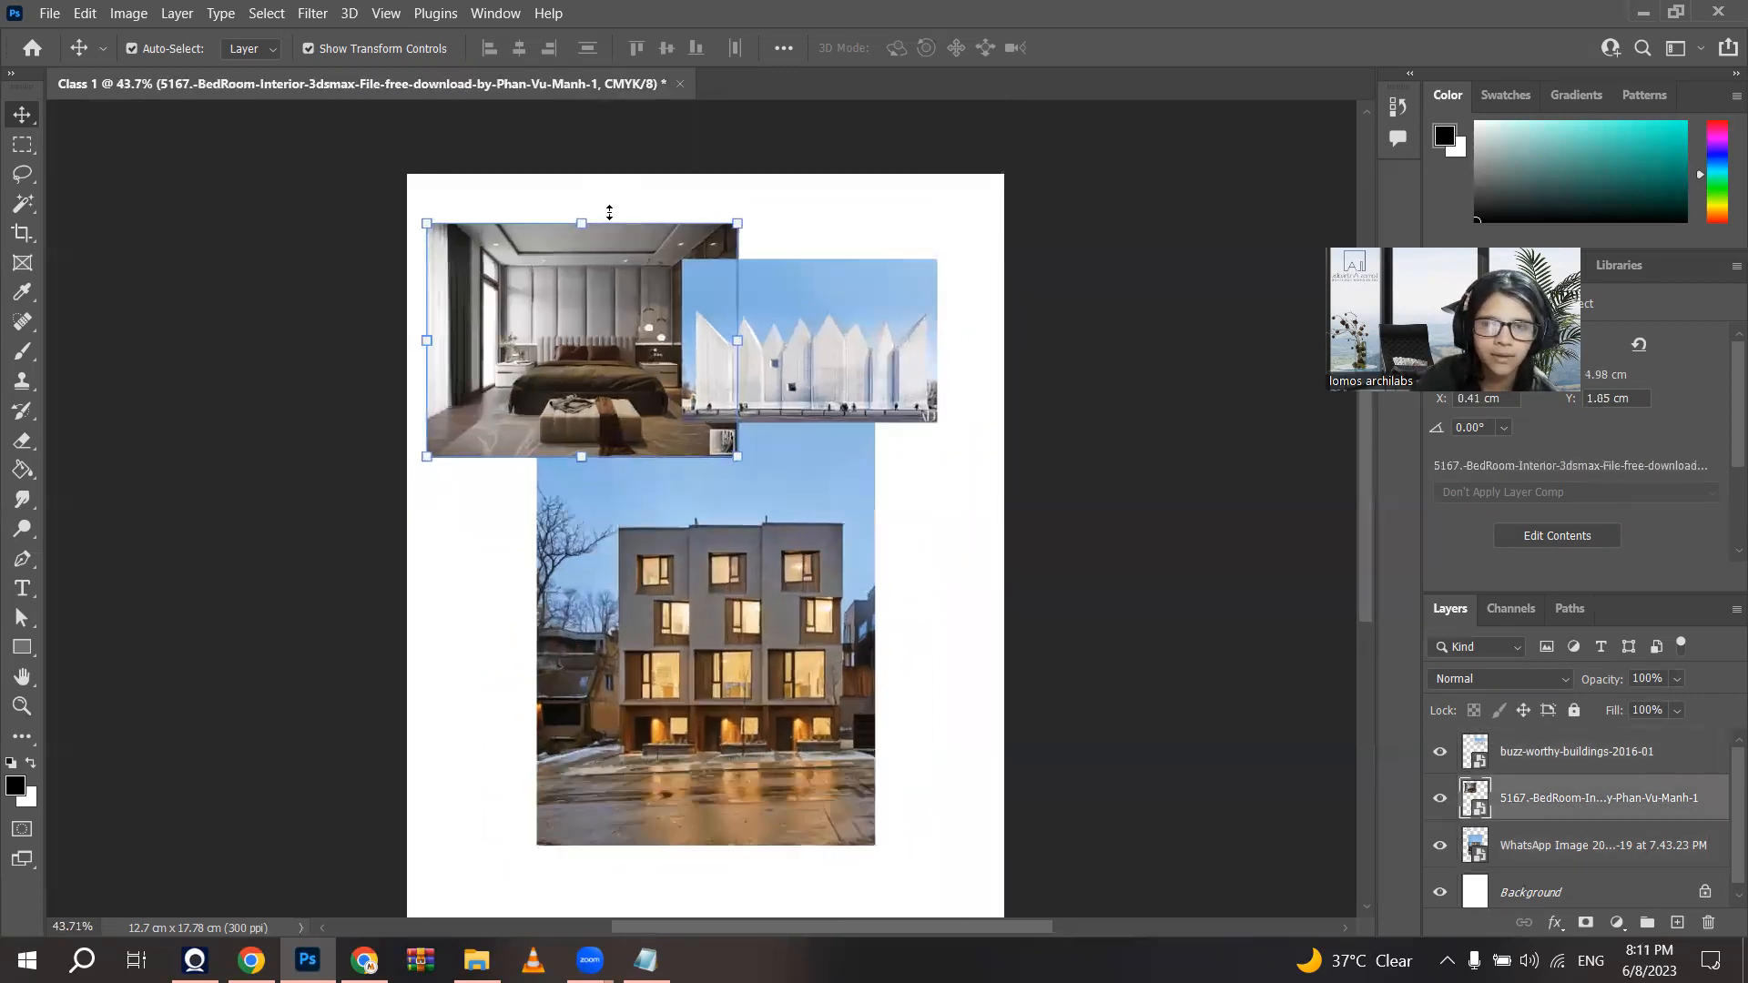
pyautogui.scroll(1, 608, 212)
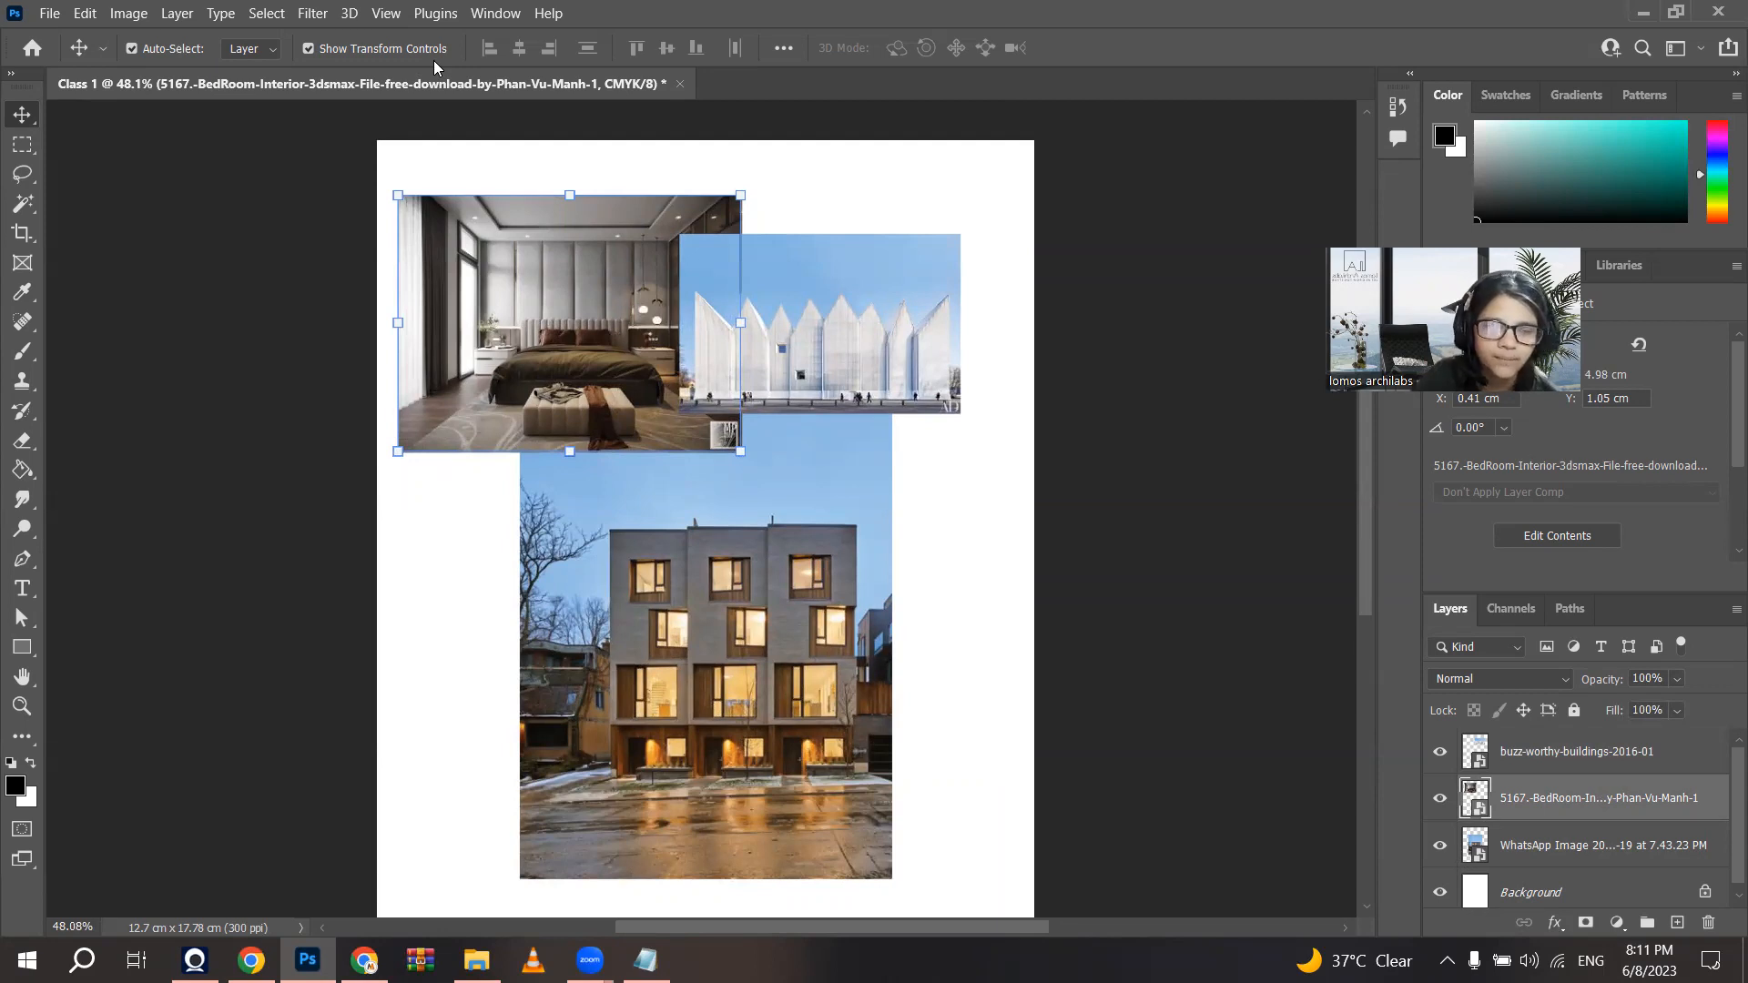
# Step: Turn off Show Transform Controls and select the three placed images in turn, ending on the white building
pyautogui.click(309, 48)
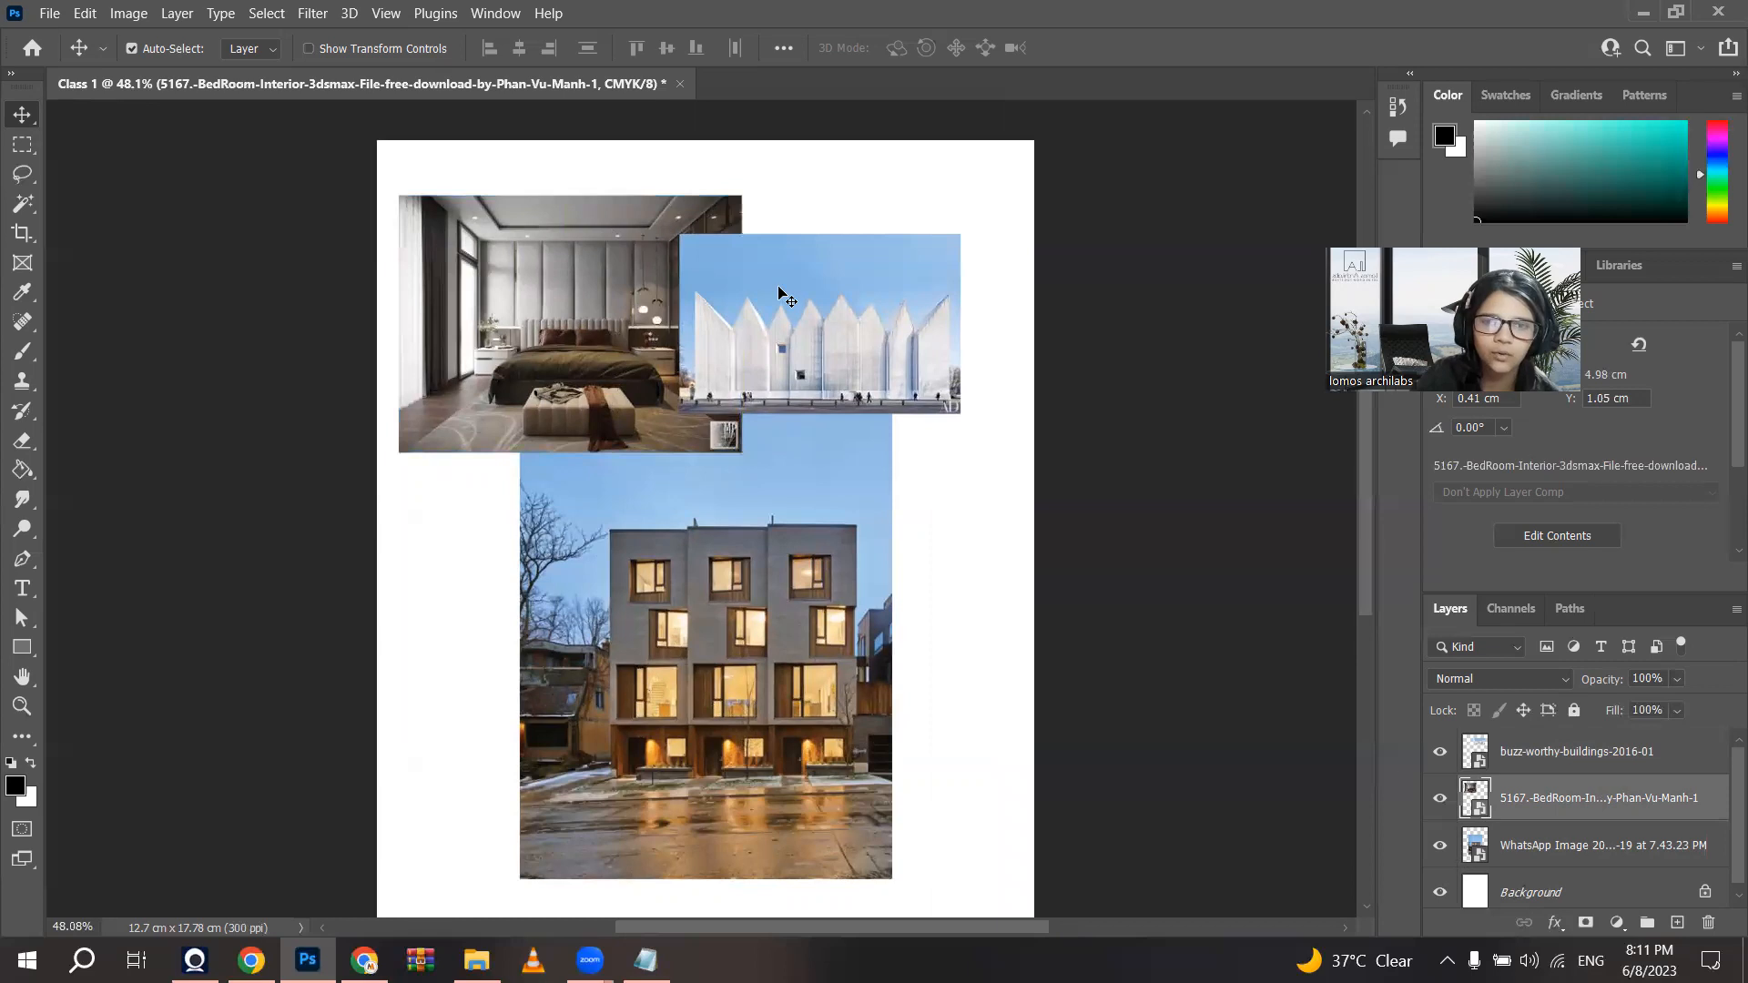
pyautogui.click(910, 255)
pyautogui.click(497, 257)
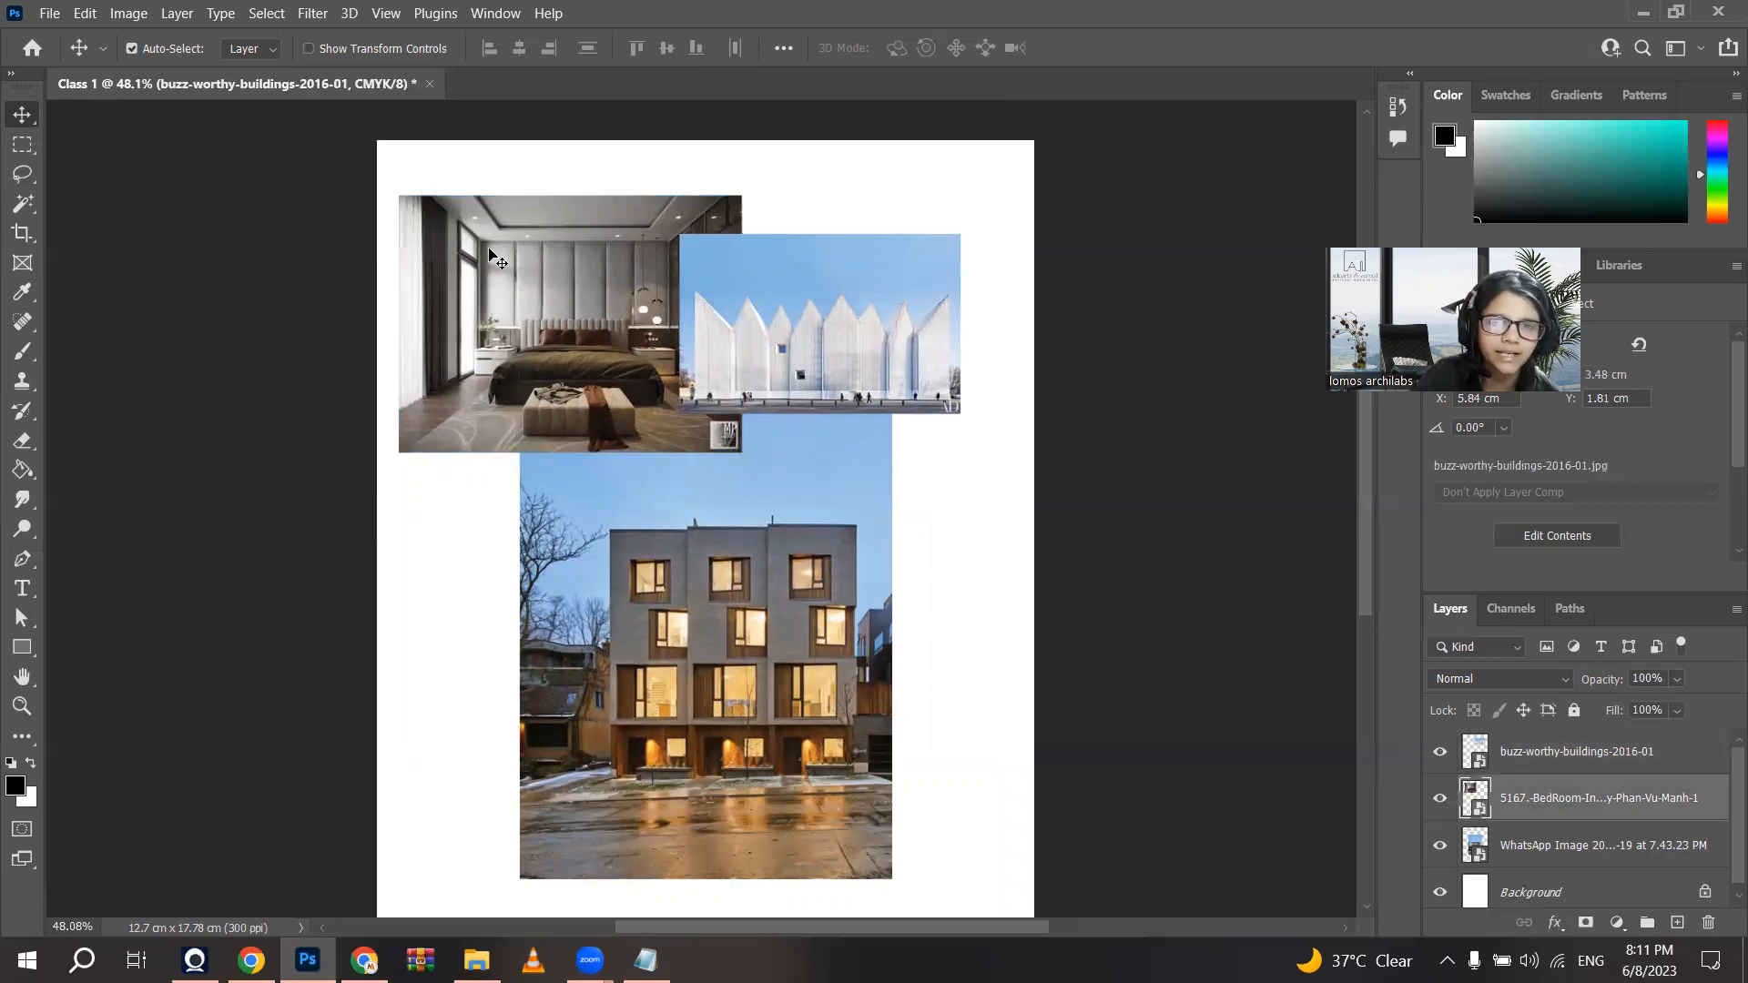
pyautogui.click(602, 469)
pyautogui.scroll(-1, 646, 484)
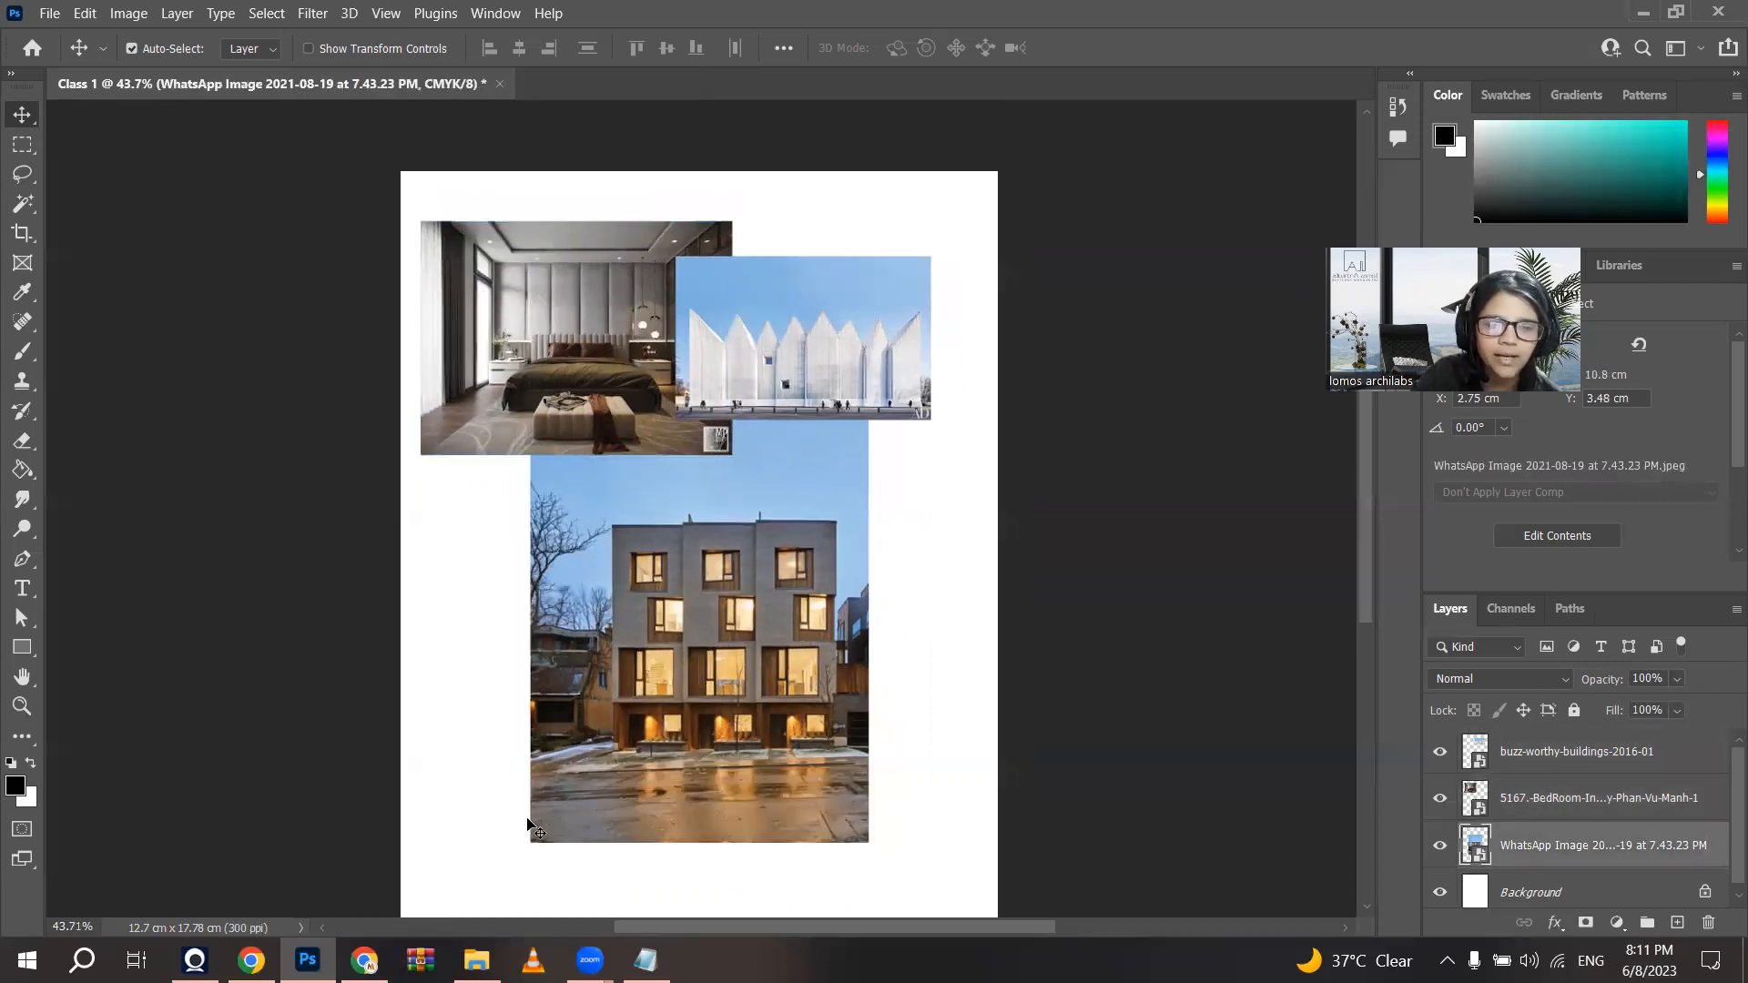
pyautogui.click(551, 293)
pyautogui.scroll(3, 550, 289)
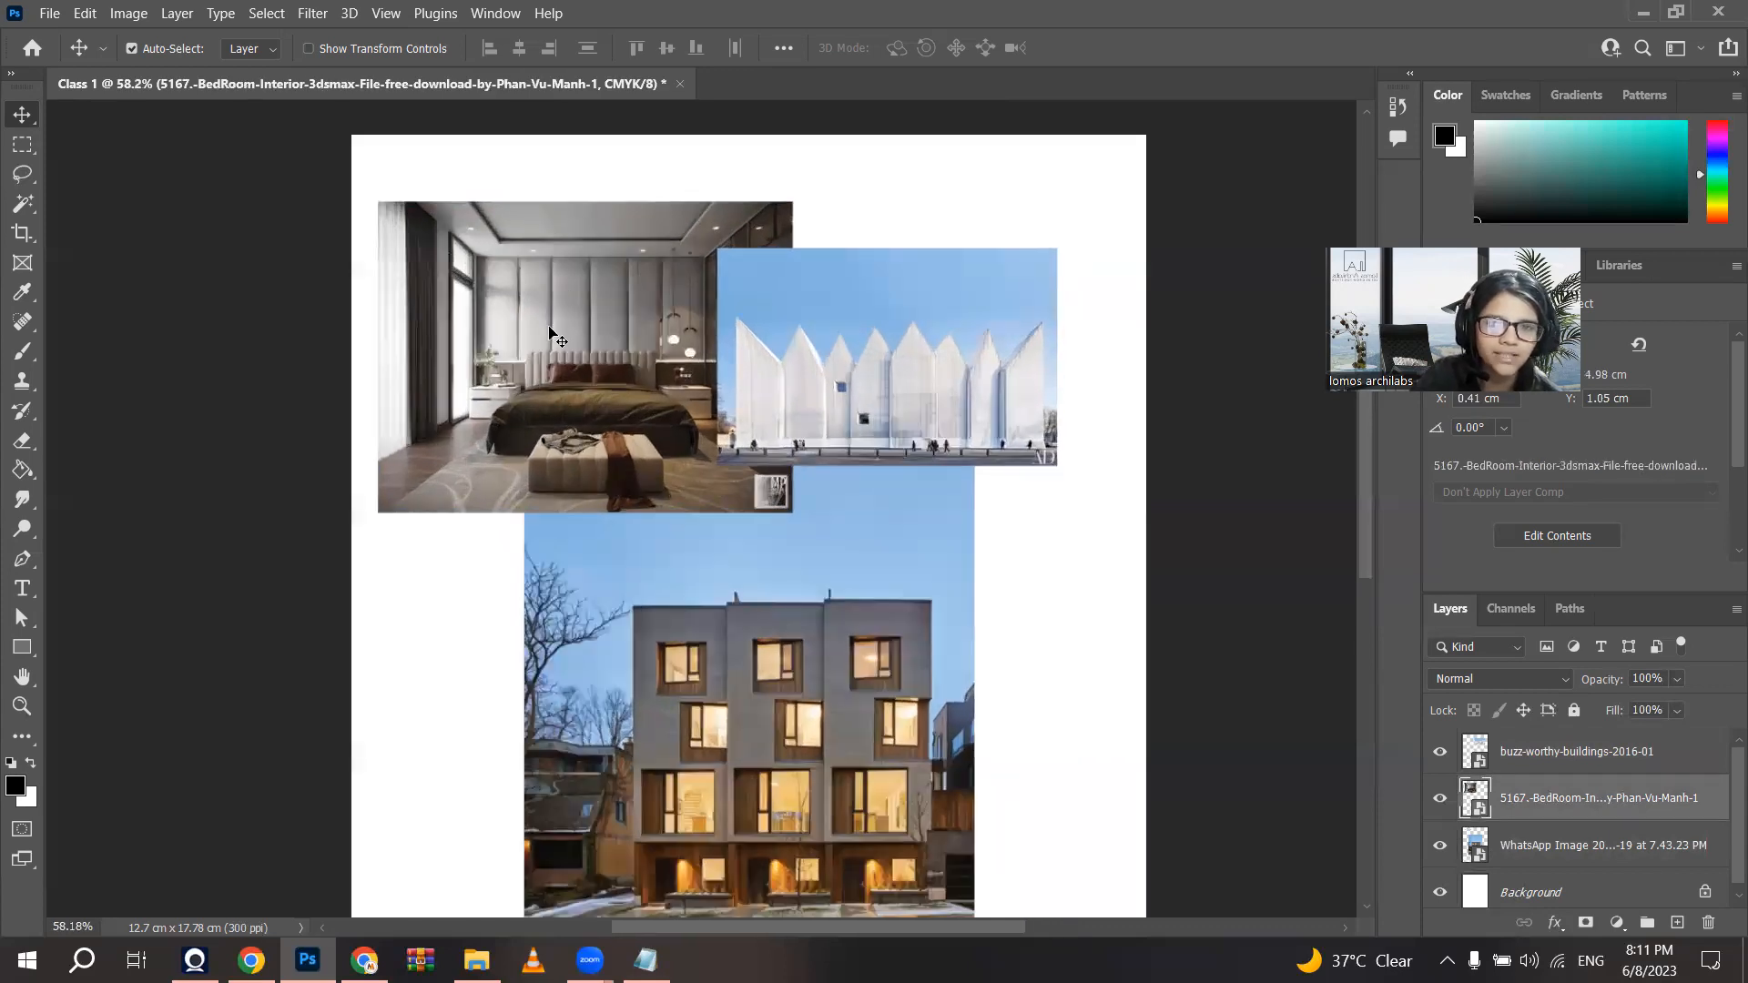
pyautogui.click(1000, 323)
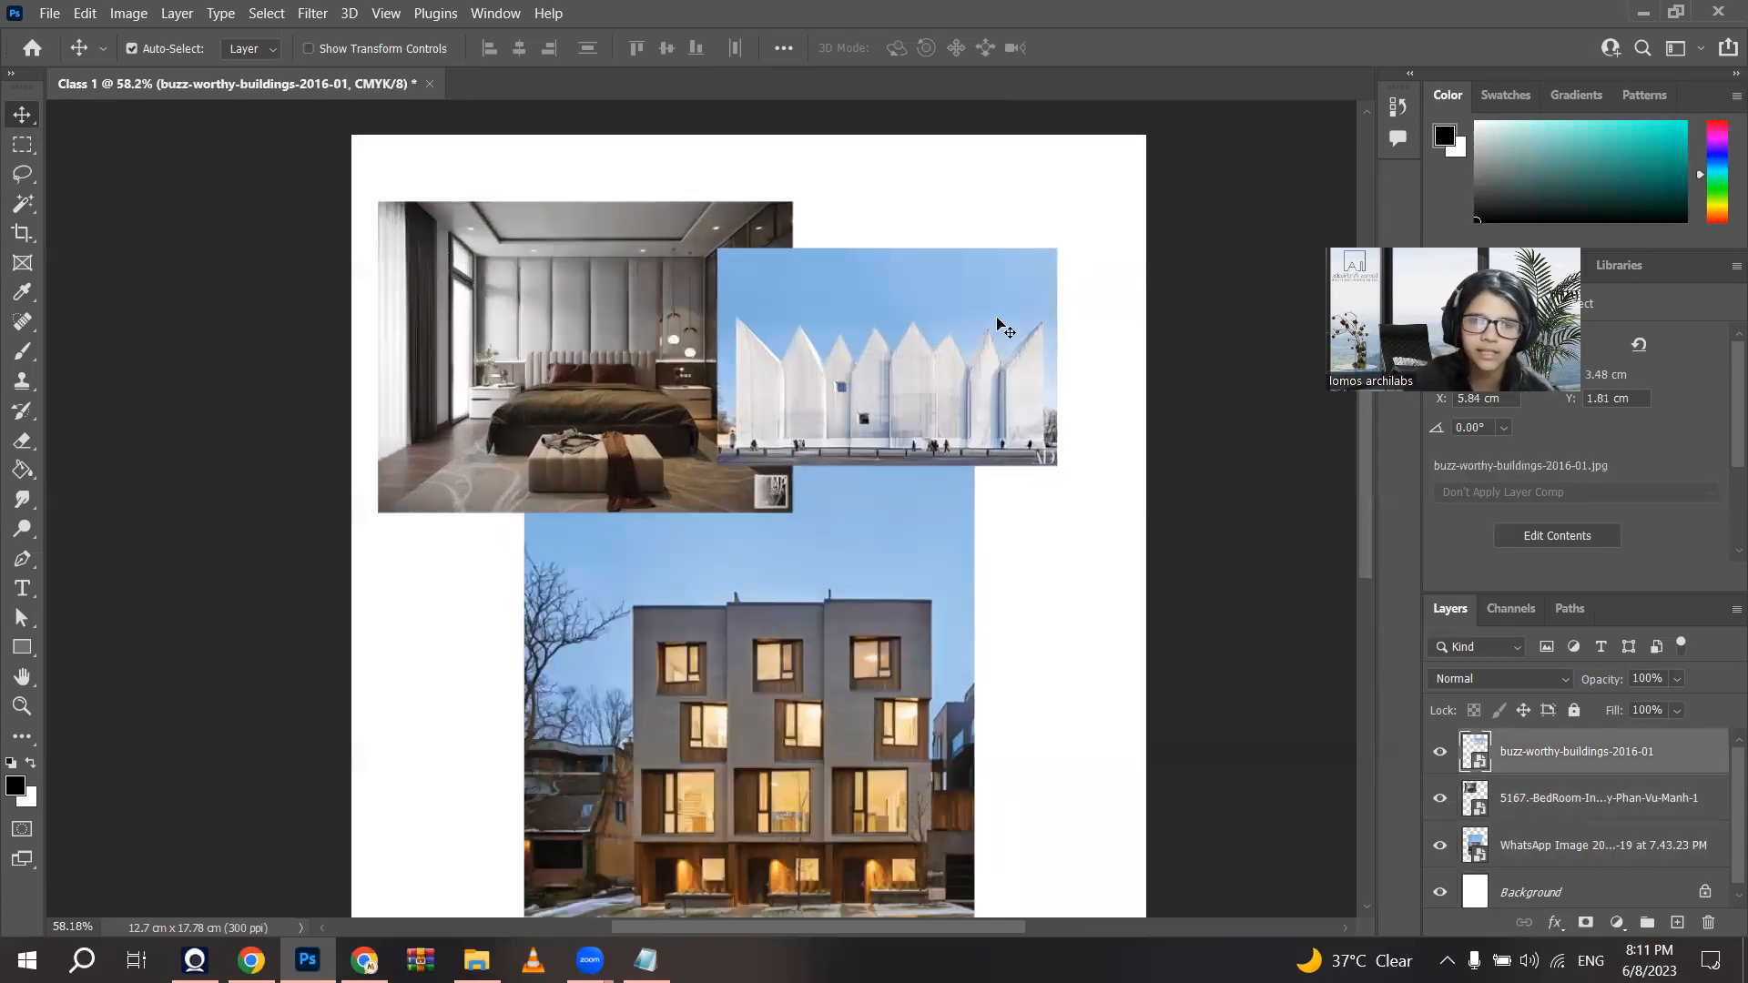
# Step: Turn Show Transform Controls back on and select each placed image again, ending on the white building
pyautogui.click(330, 50)
pyautogui.scroll(-1, 691, 315)
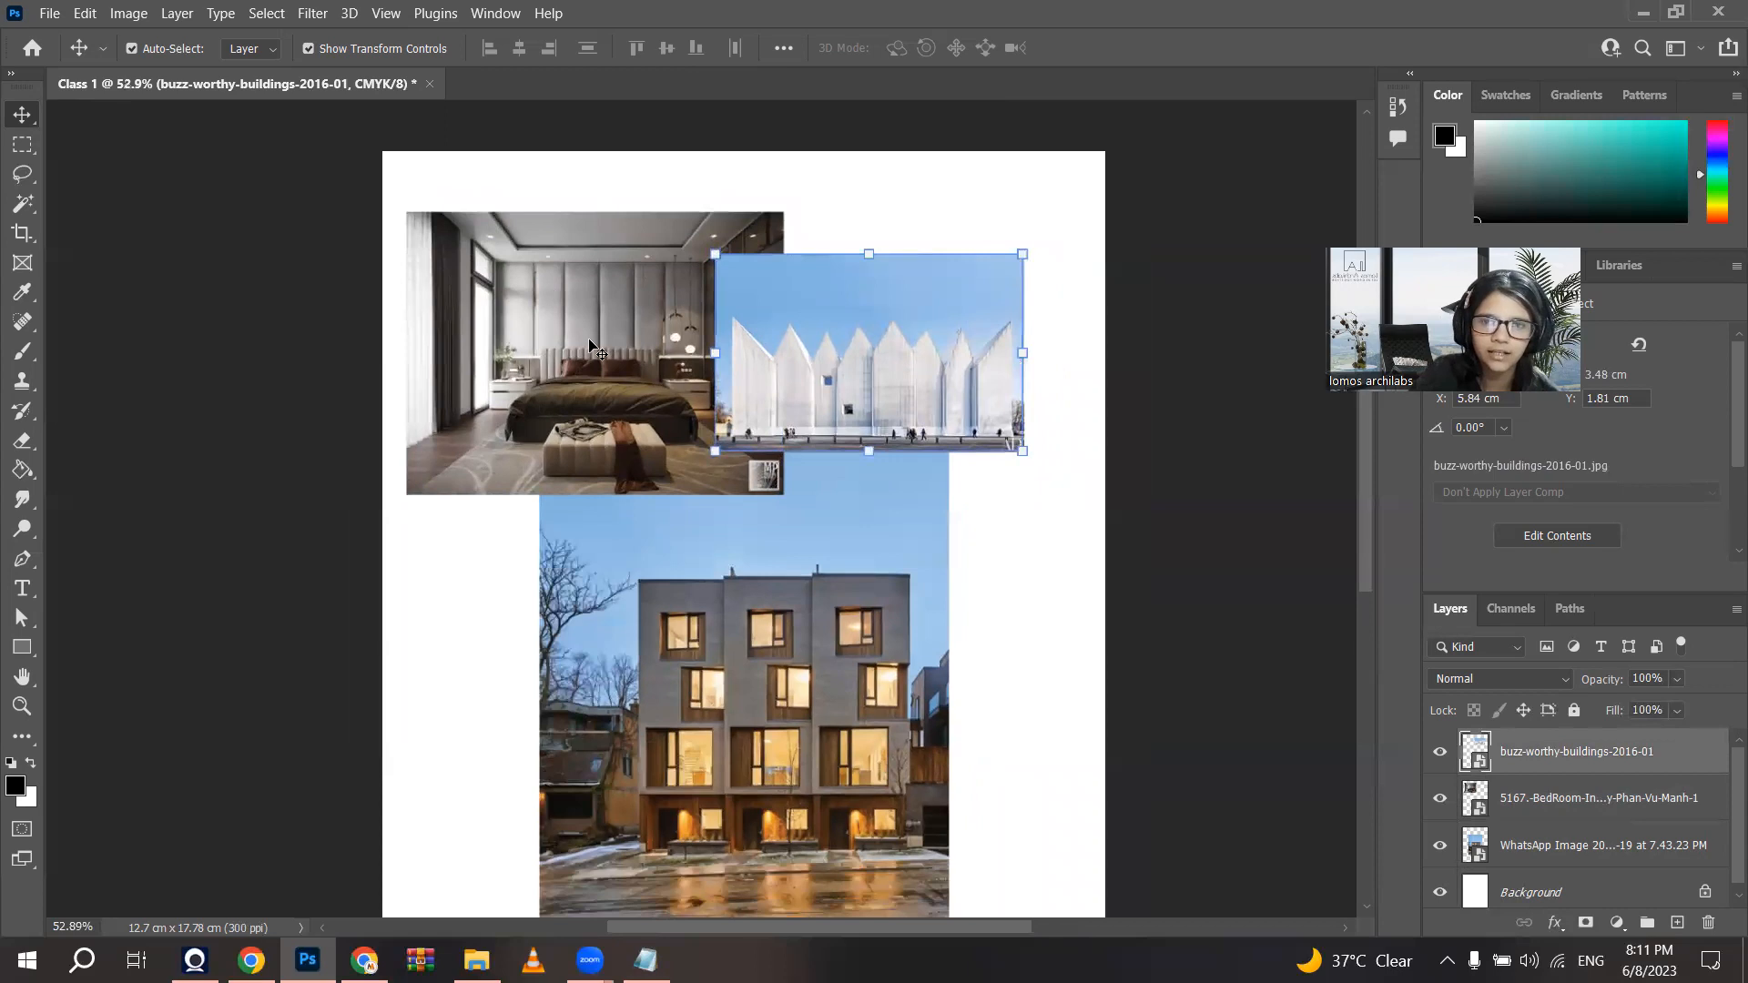
pyautogui.click(549, 339)
pyautogui.click(765, 833)
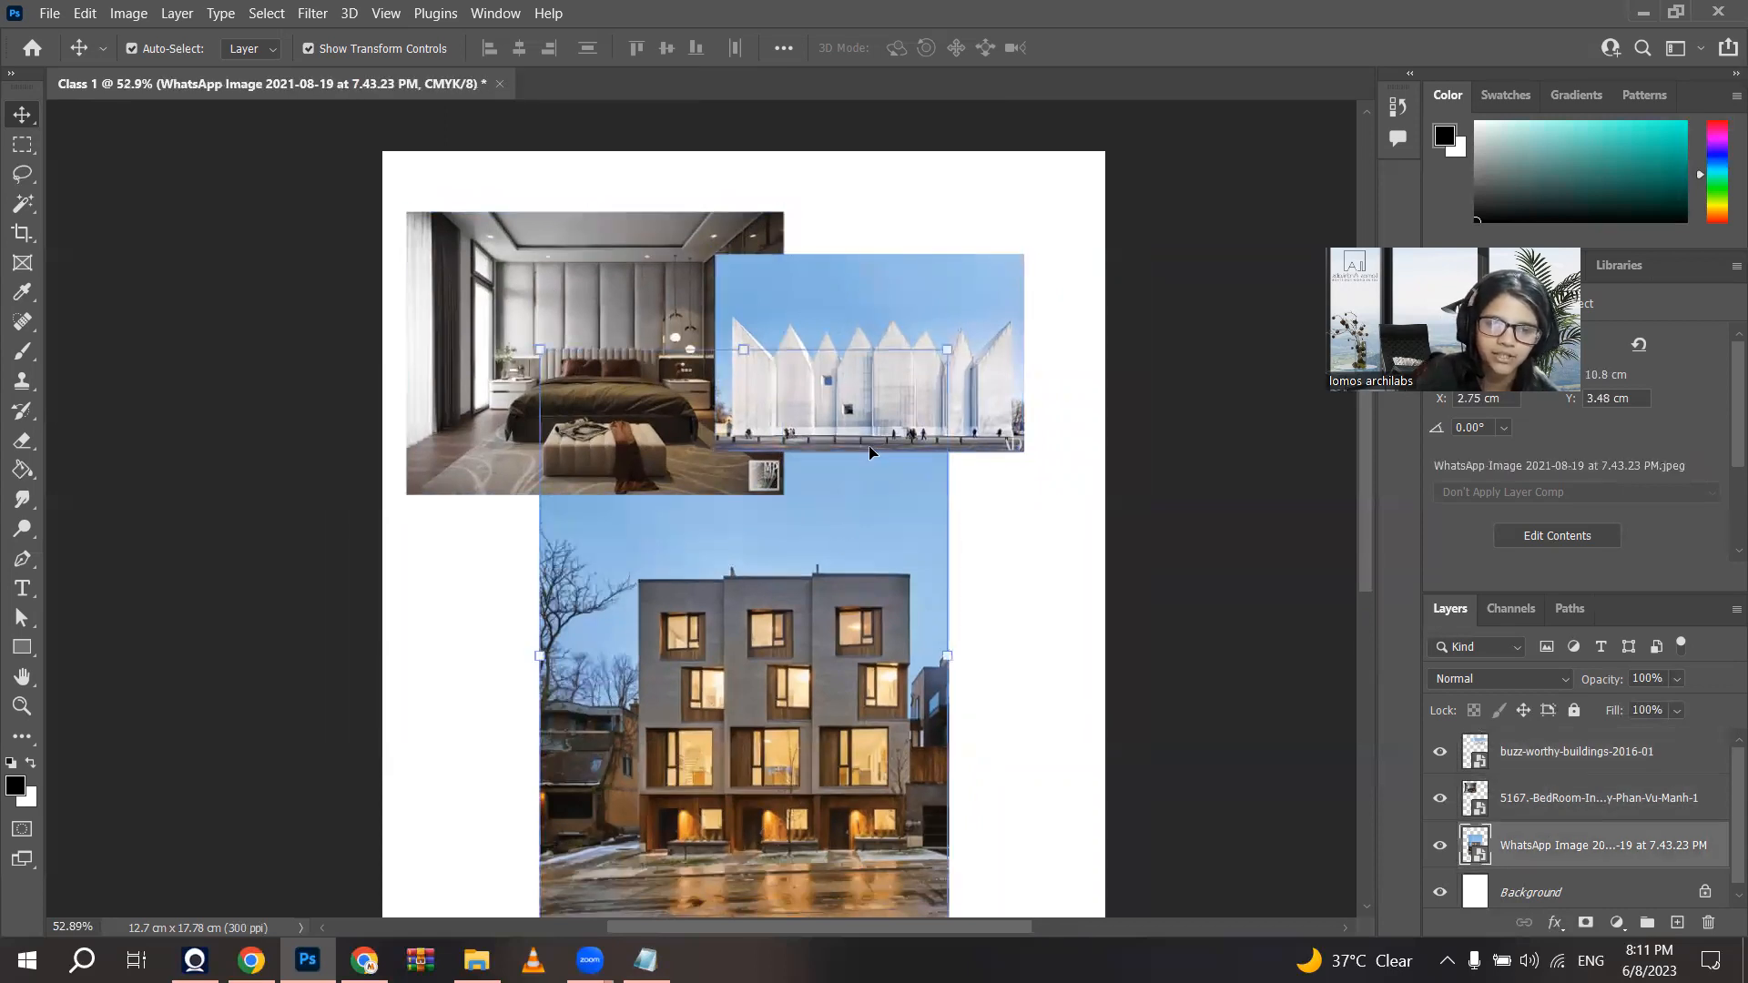
pyautogui.click(910, 306)
pyautogui.scroll(-5, 659, 187)
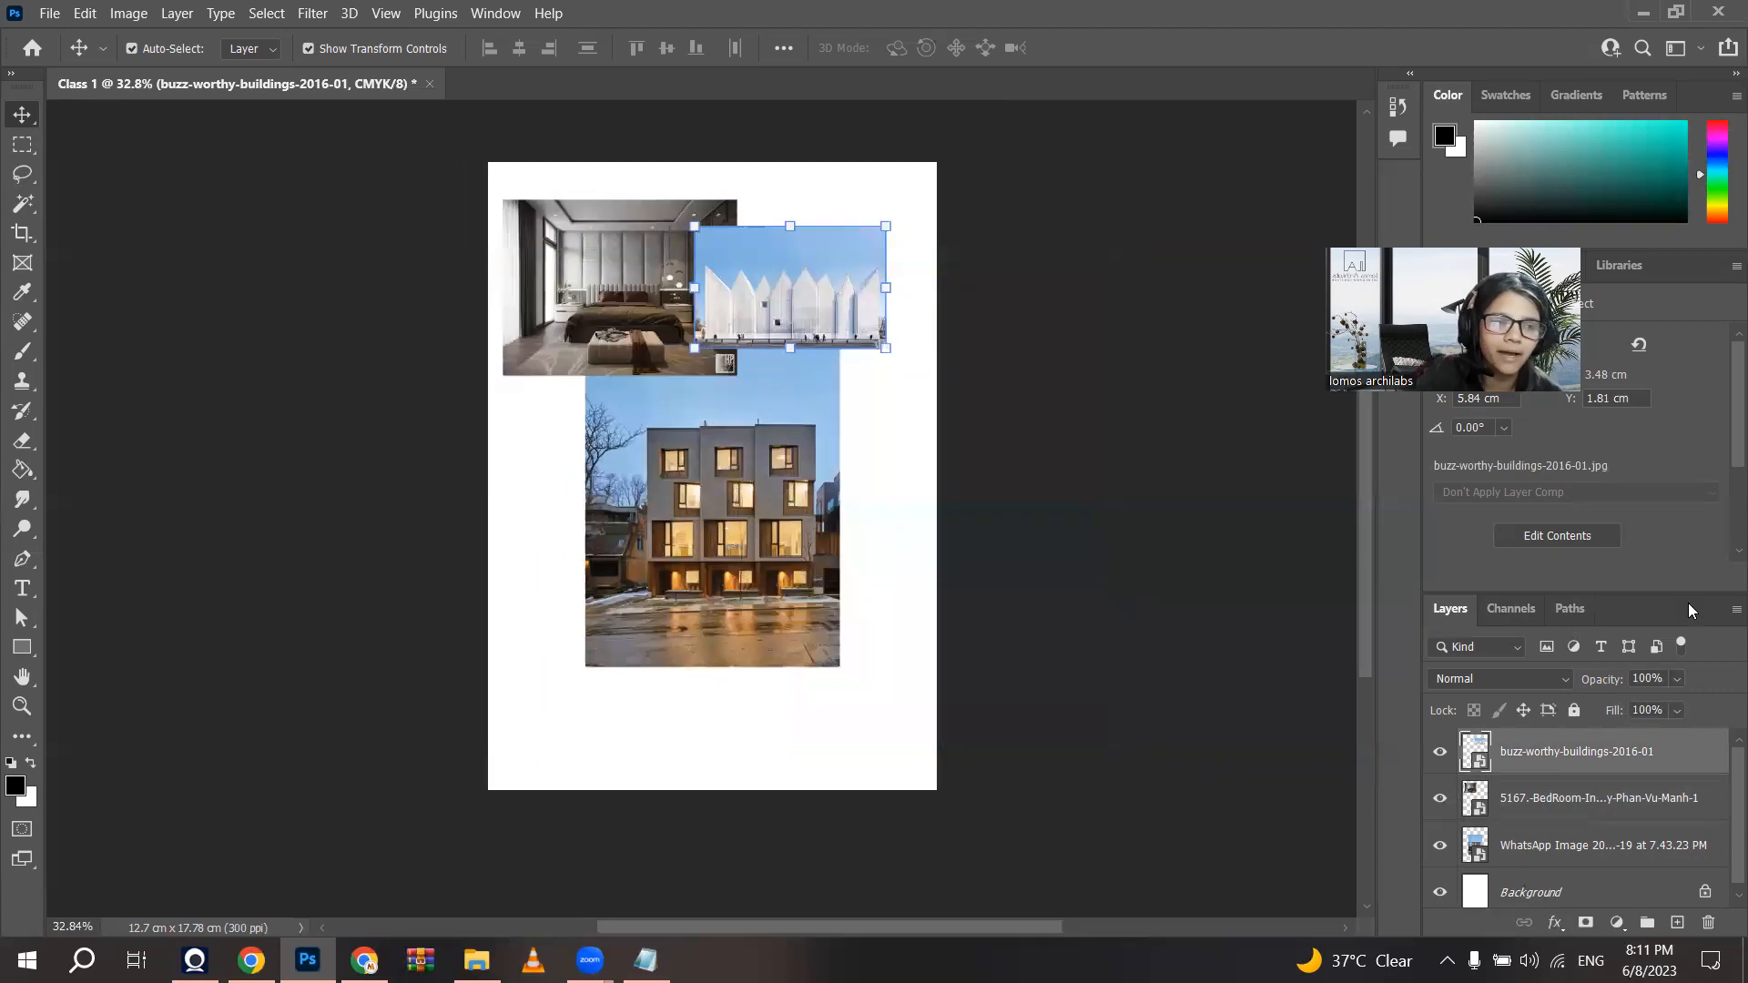
# Step: Enlarge the Layers panel to fit all the layers, and select the building photo, bedroom and Background layers in turn
pyautogui.moveTo(1686, 595); pyautogui.dragTo(1690, 433)
pyautogui.scroll(2, 747, 435)
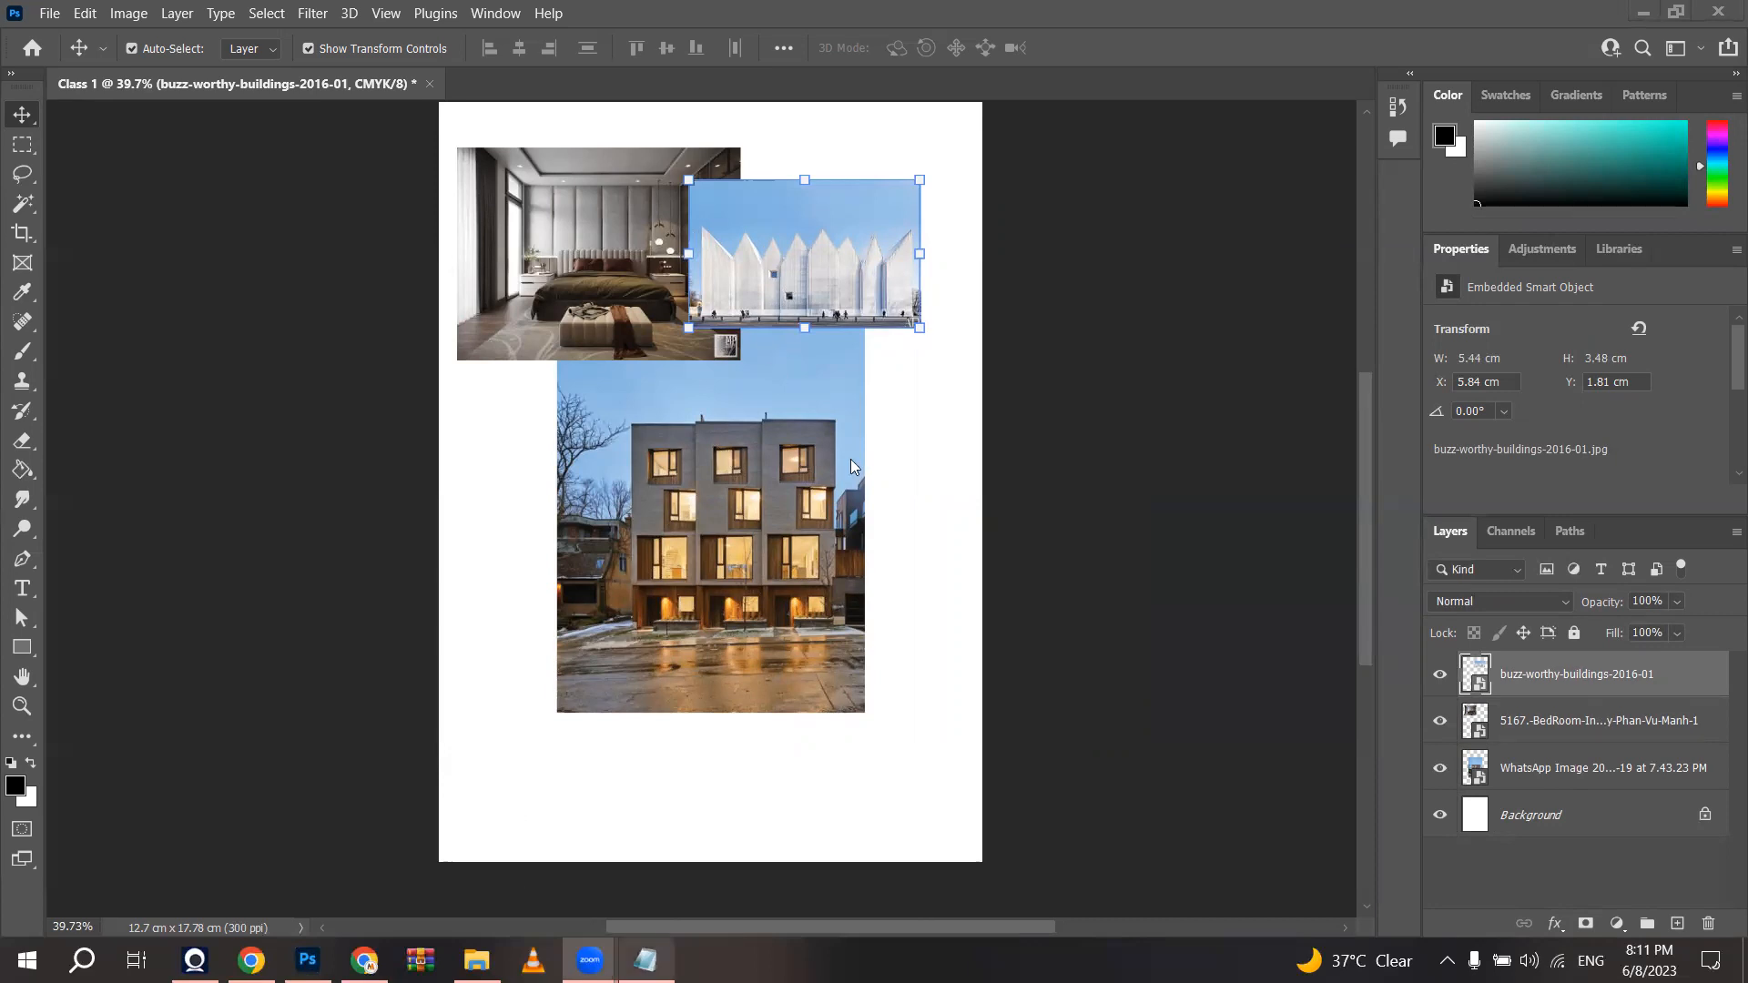
pyautogui.click(1580, 761)
pyautogui.click(1582, 722)
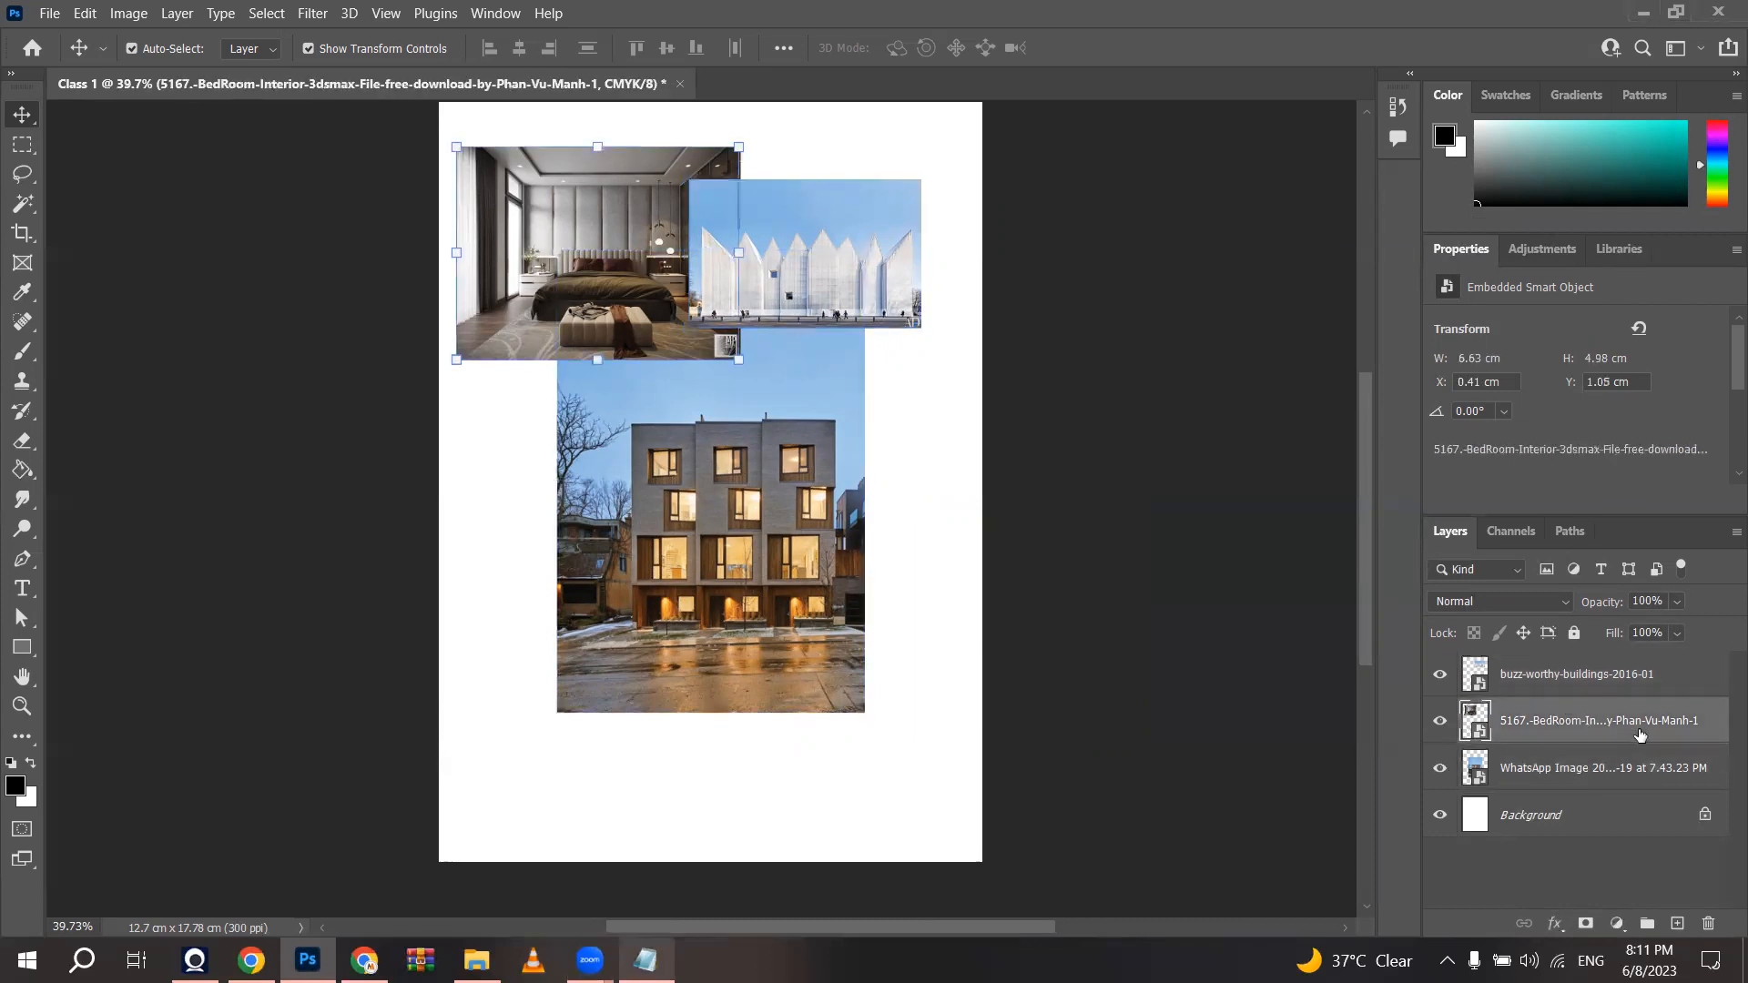
pyautogui.click(1529, 819)
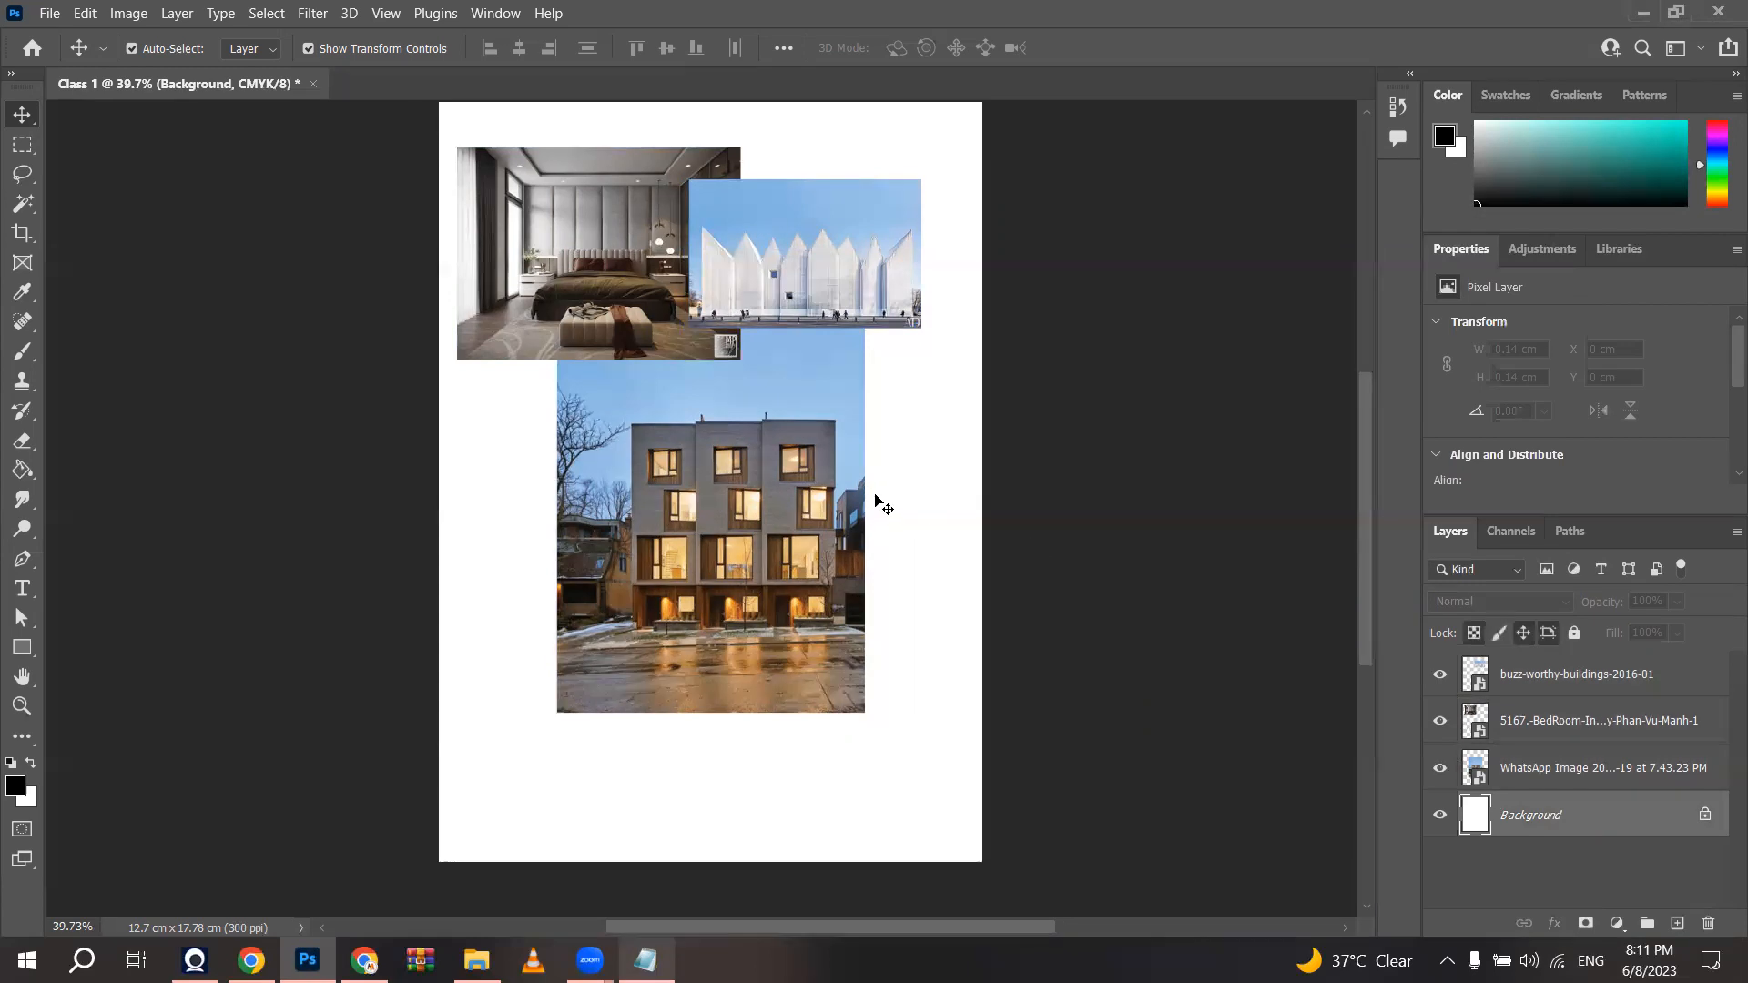
# Step: Select the Background layer, the apartment building photo and the white building in turn to compare their highlighted layers
pyautogui.scroll(-2, 150, 555)
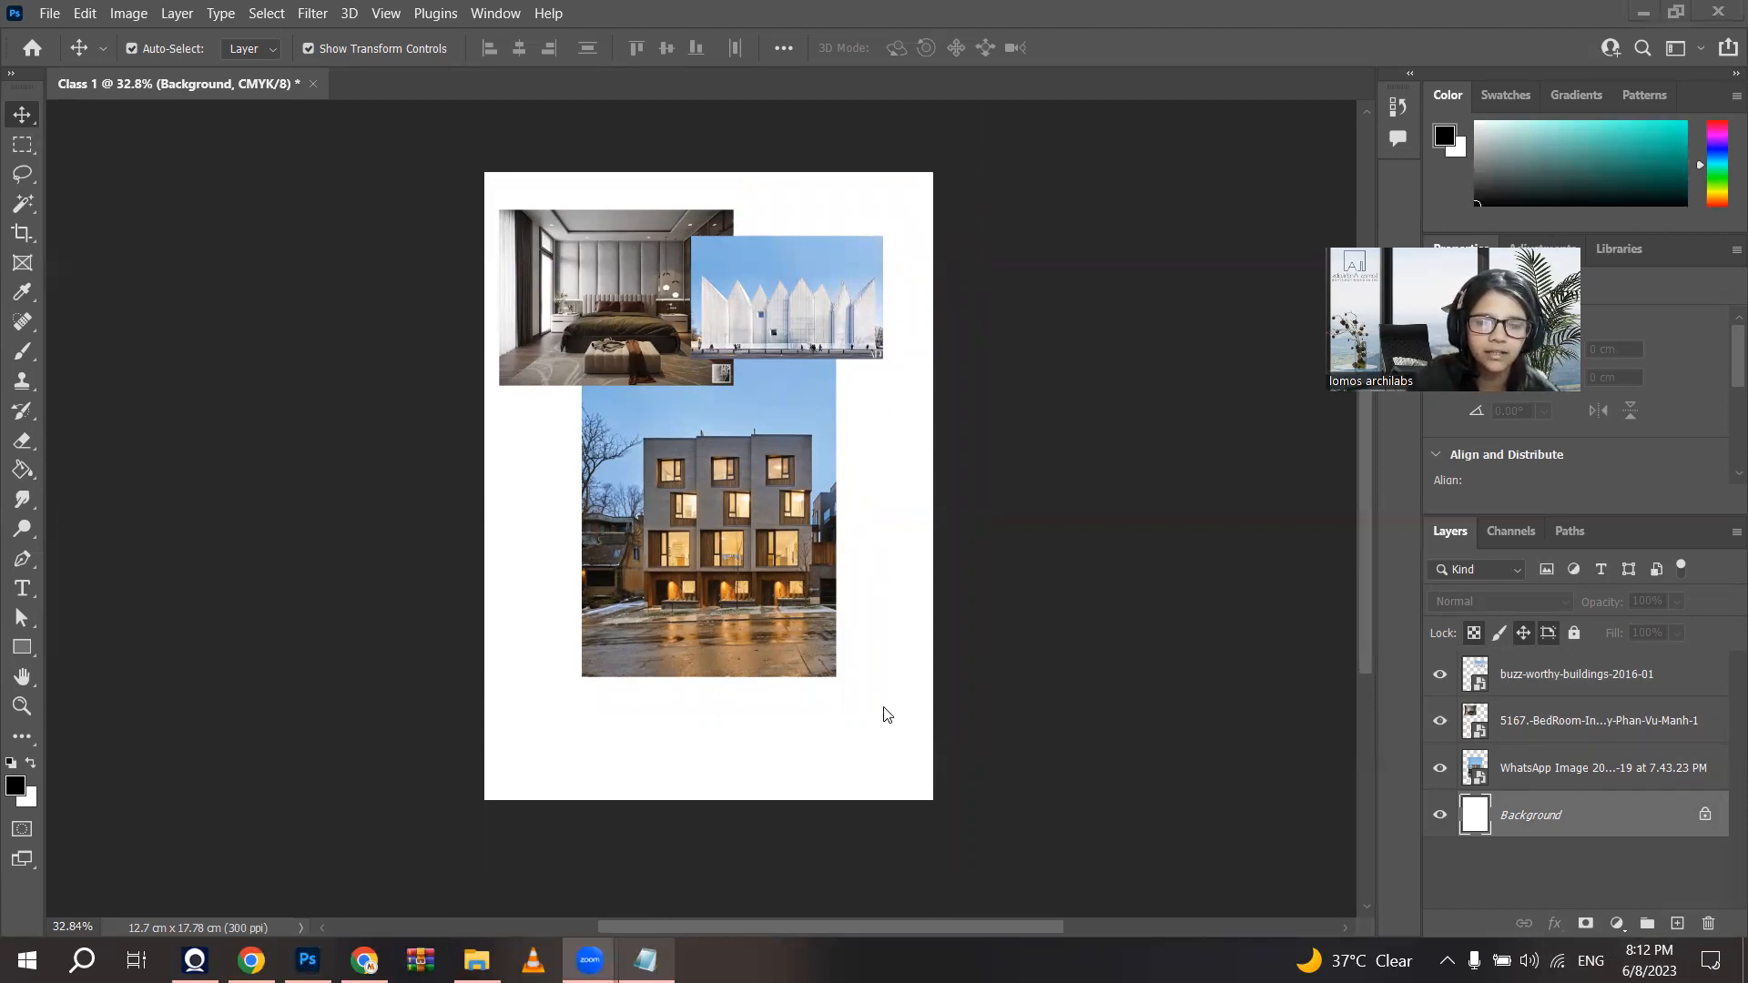
pyautogui.click(1600, 805)
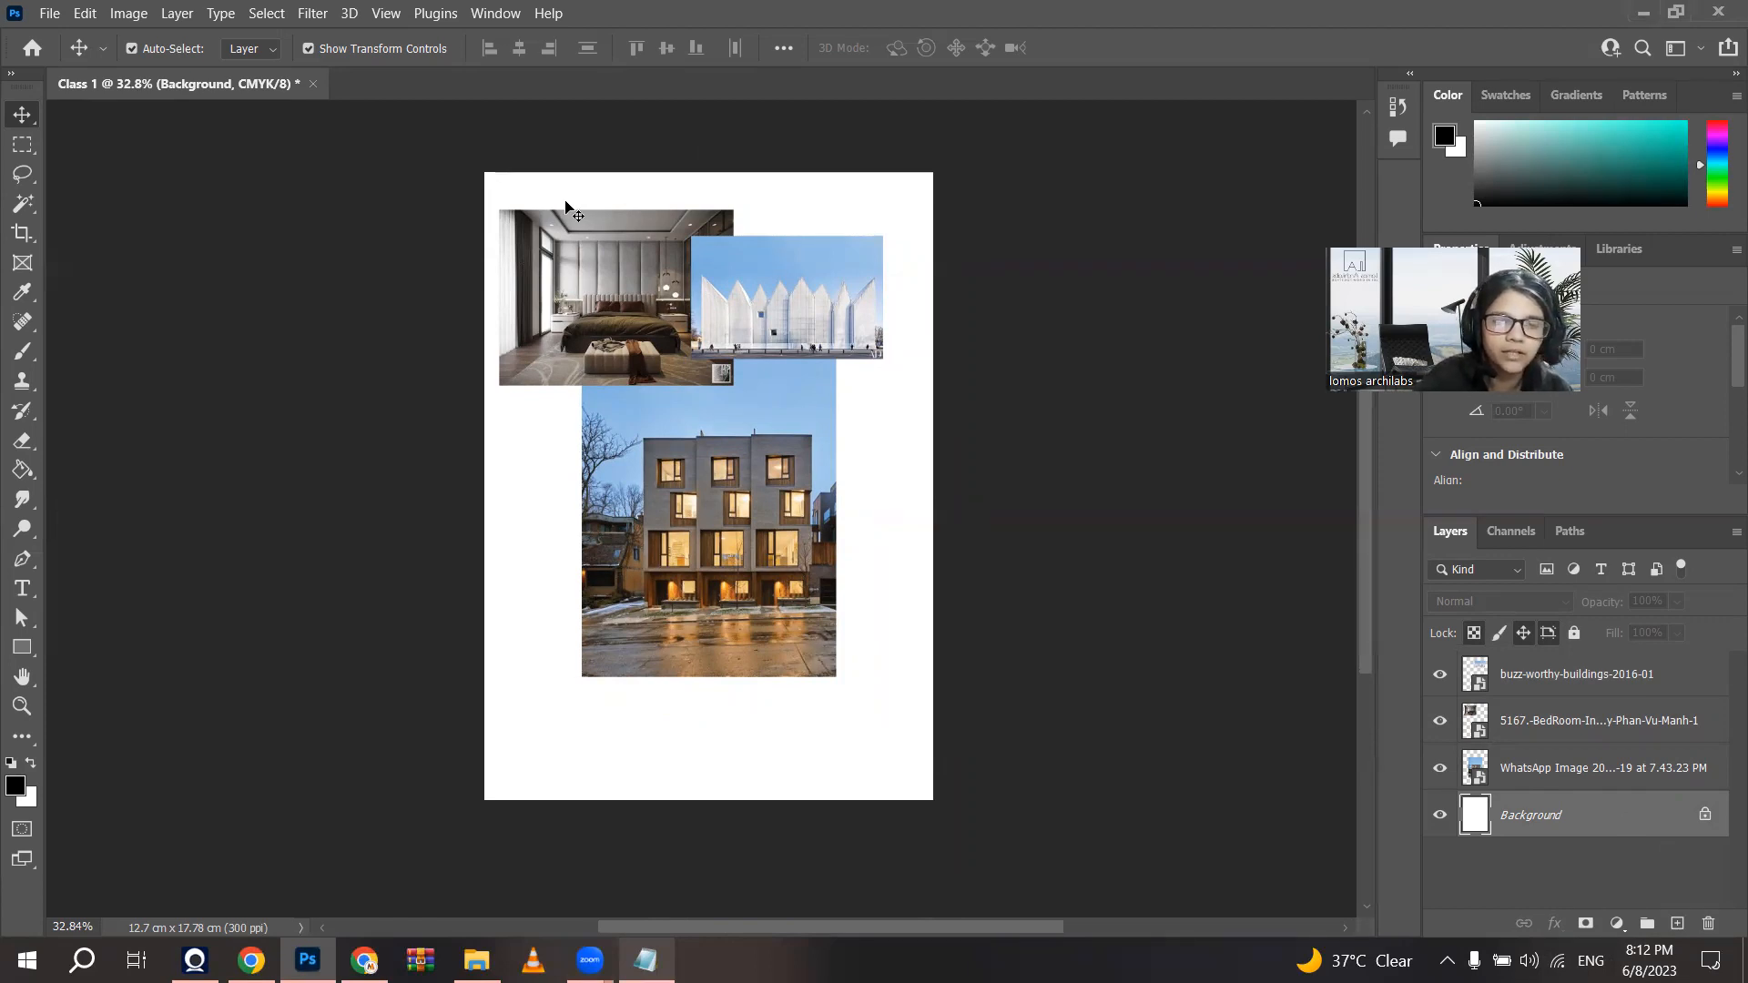
pyautogui.scroll(1, 564, 205)
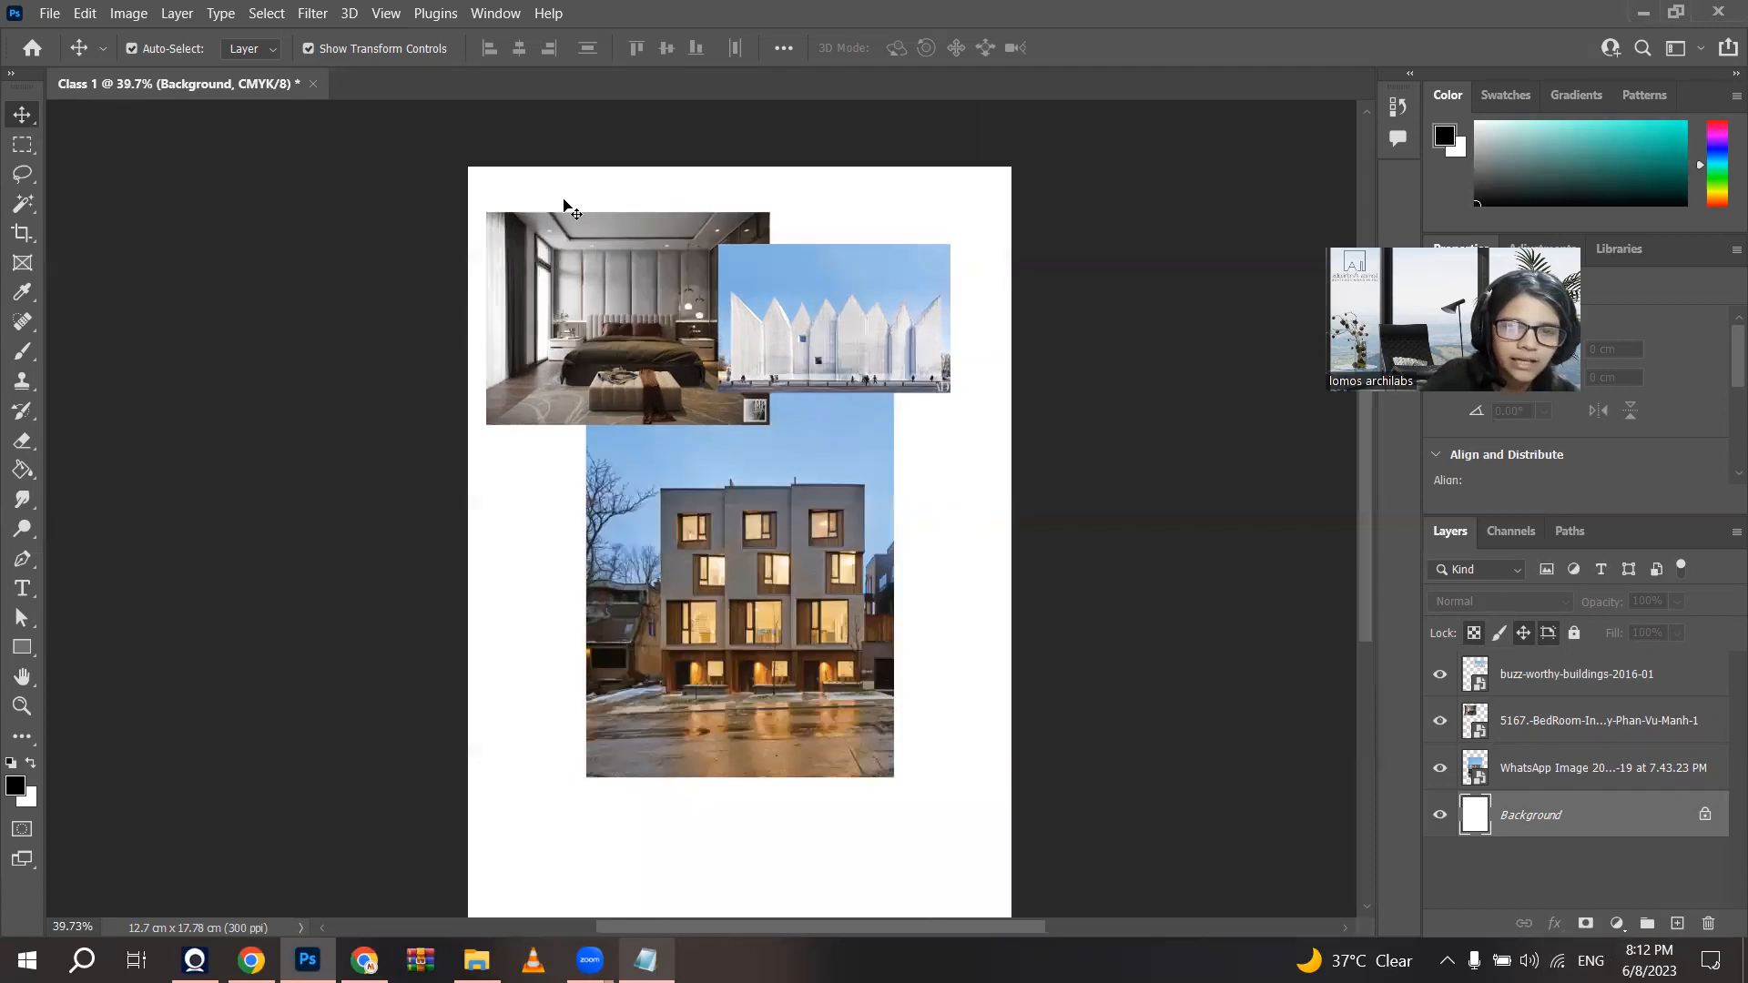
pyautogui.scroll(1, 538, 357)
pyautogui.click(853, 524)
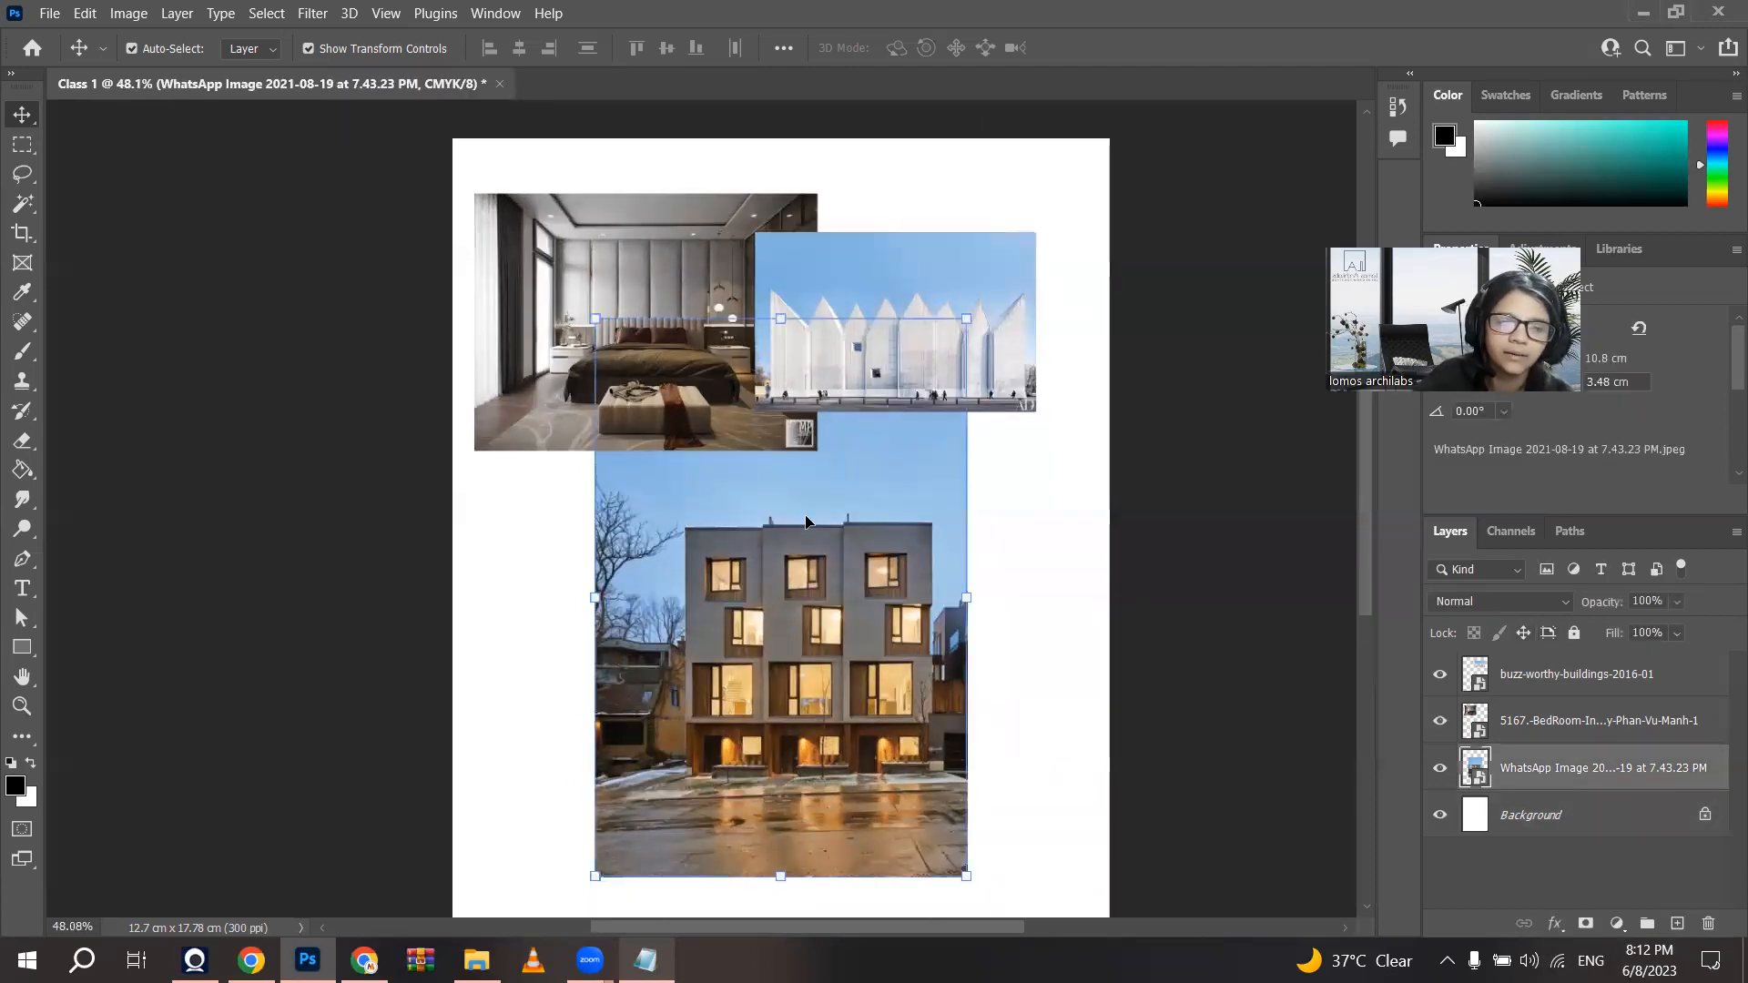
pyautogui.click(958, 281)
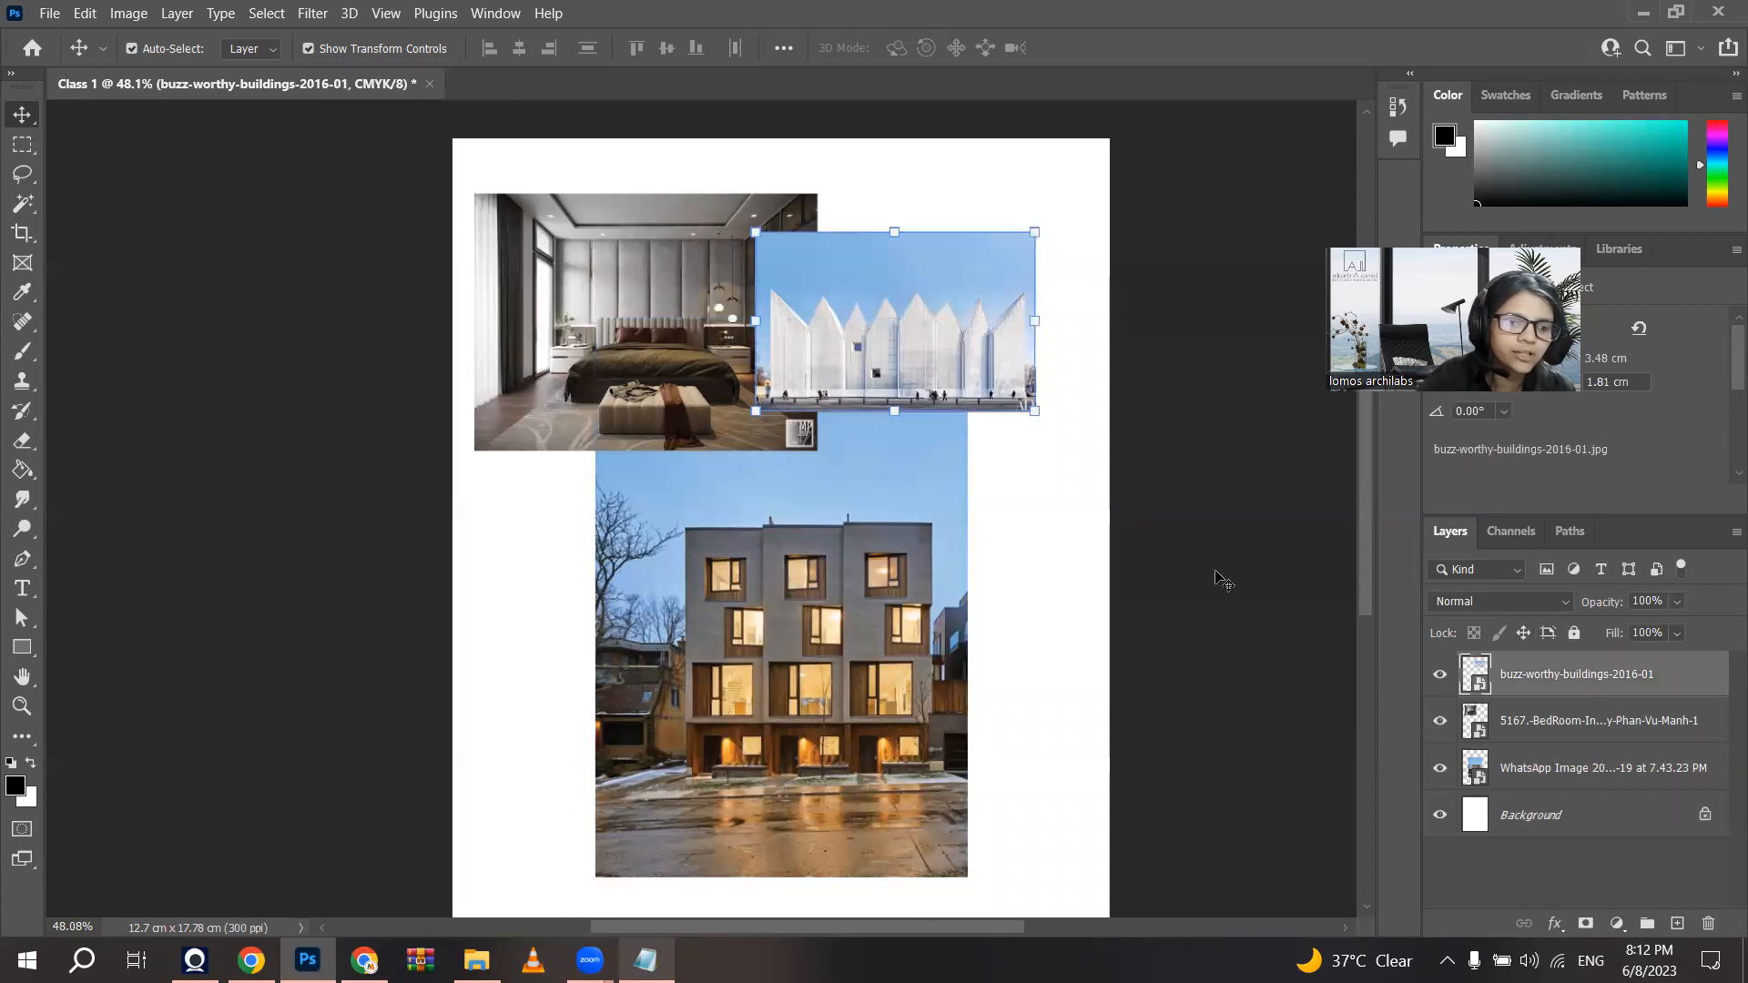
# Step: Select the bedroom, apartment building and white building layers repeatedly in the layer list, ending on the bedroom, to see which image each represents
pyautogui.click(1593, 736)
pyautogui.click(1599, 781)
pyautogui.click(1578, 737)
pyautogui.click(1562, 686)
pyautogui.click(1569, 728)
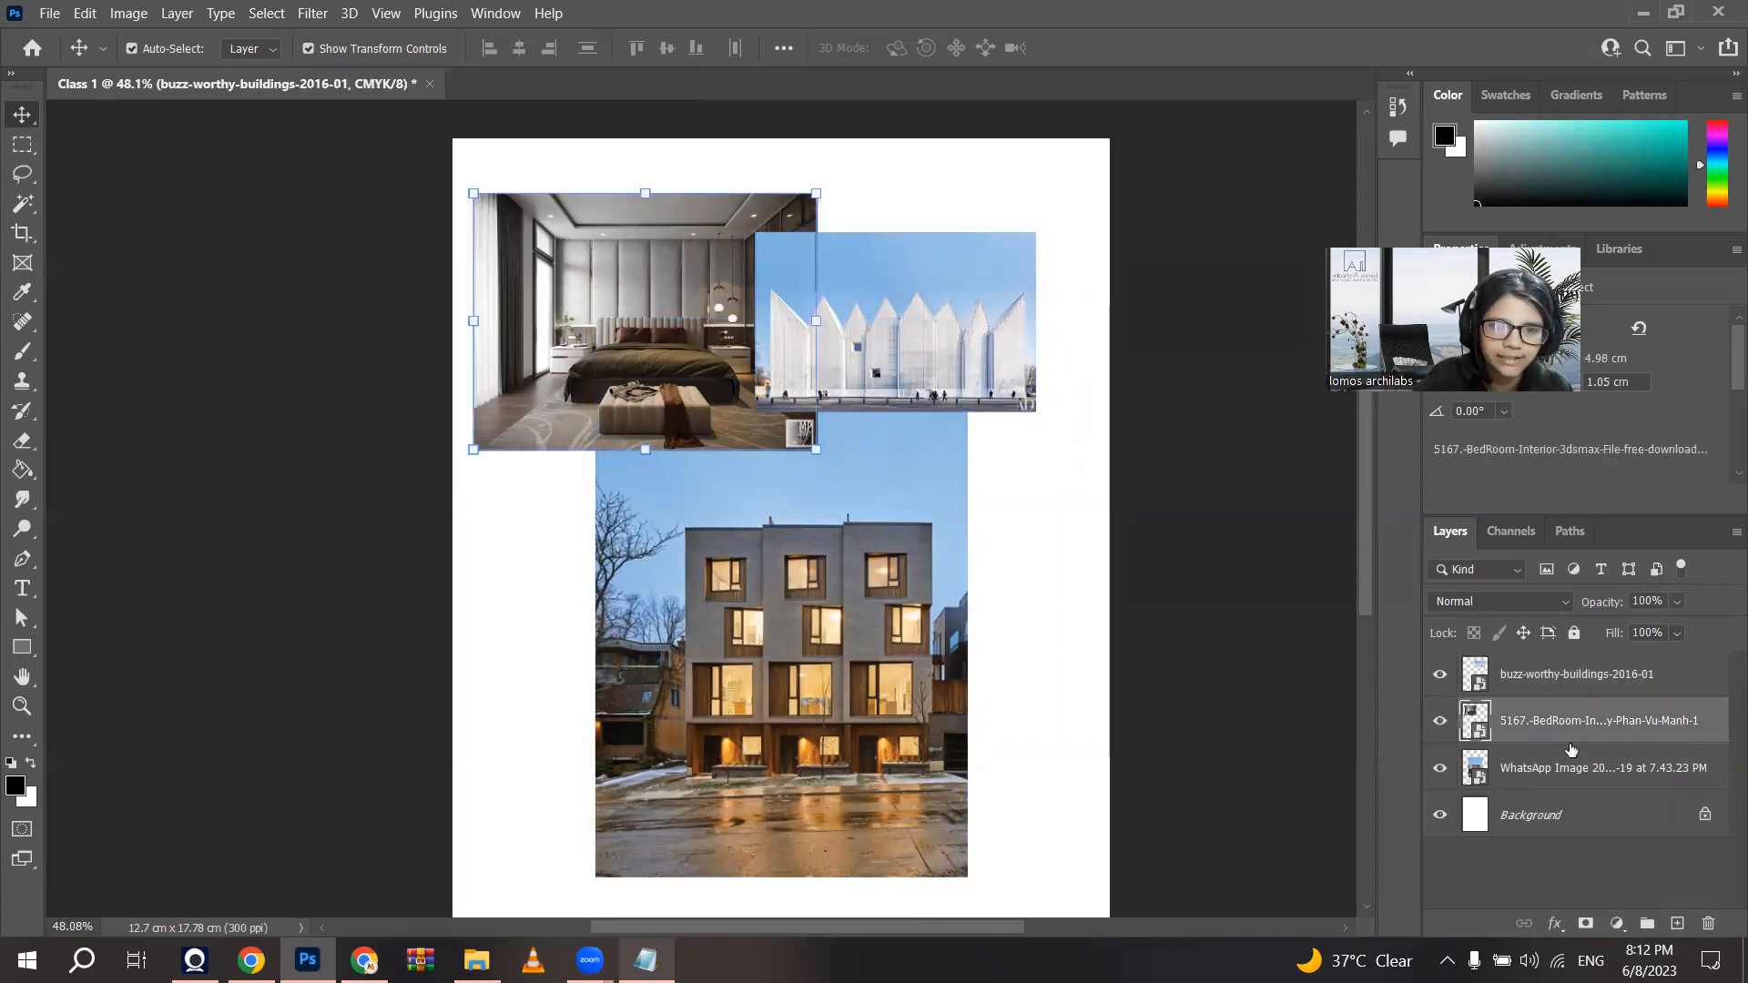
pyautogui.click(1548, 676)
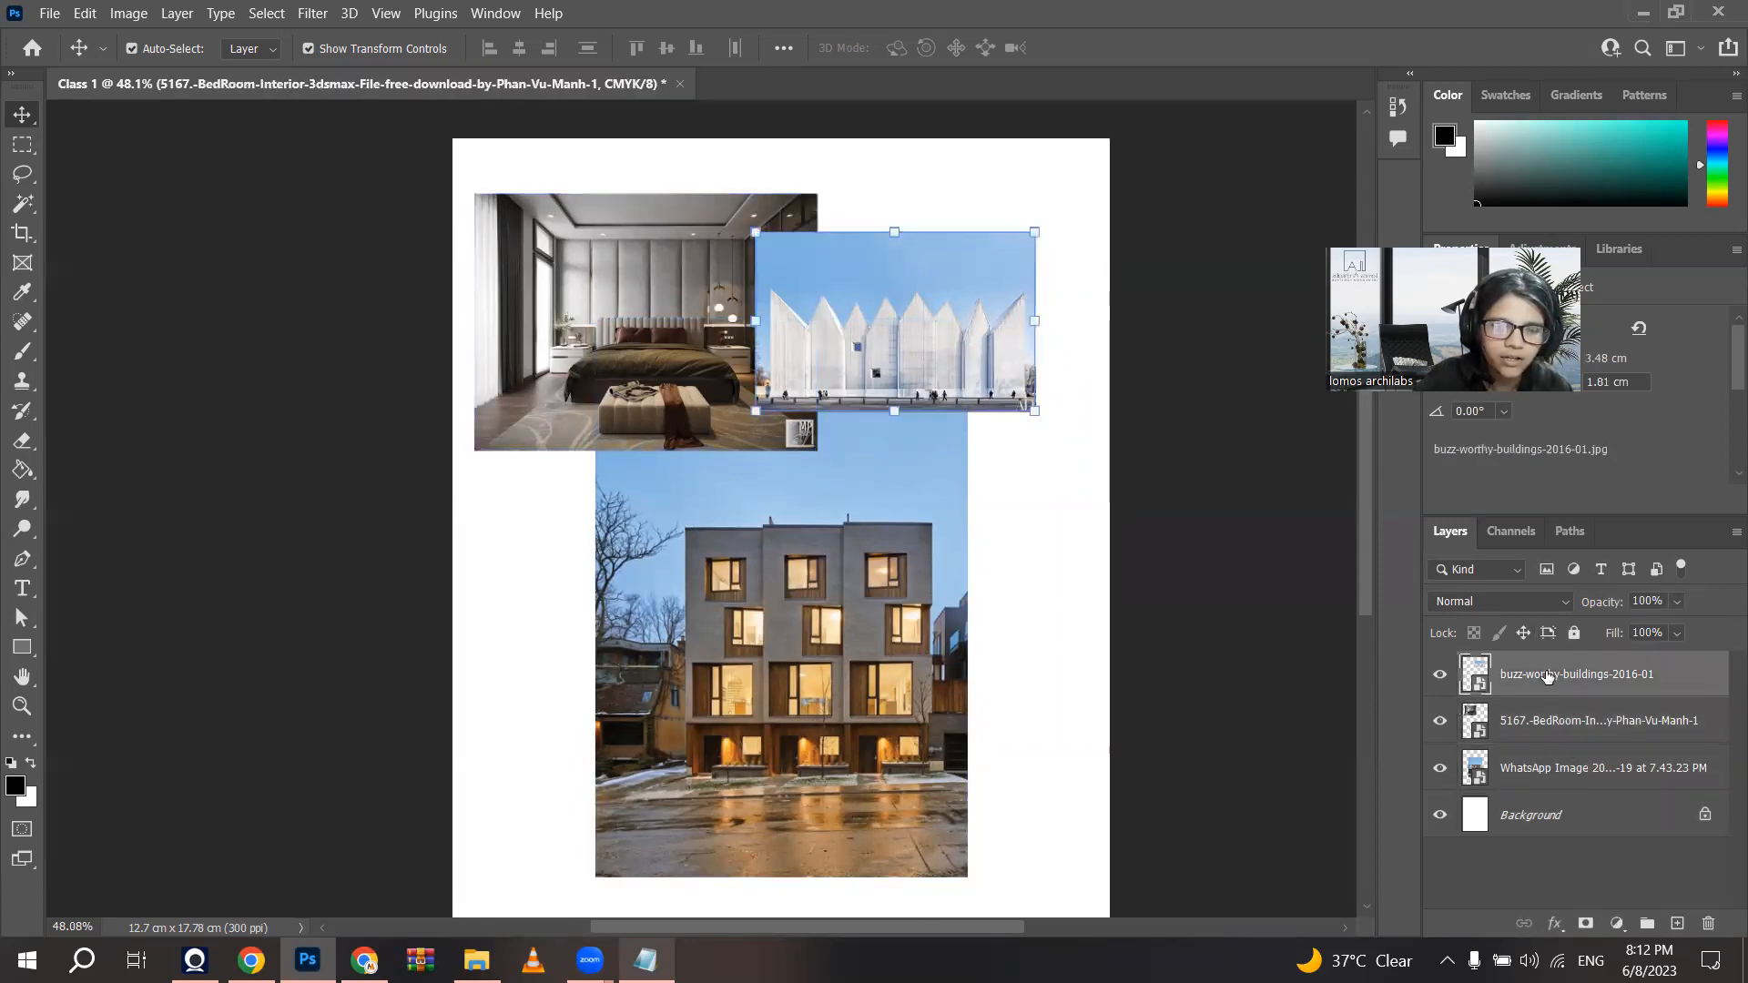
pyautogui.click(1555, 737)
# Step: Select the apartment building, bedroom and white building images in turn on the canvas, ending on the white building, to examine their stacking order
pyautogui.click(601, 590)
pyautogui.click(593, 288)
pyautogui.click(968, 386)
pyautogui.click(841, 646)
pyautogui.click(675, 368)
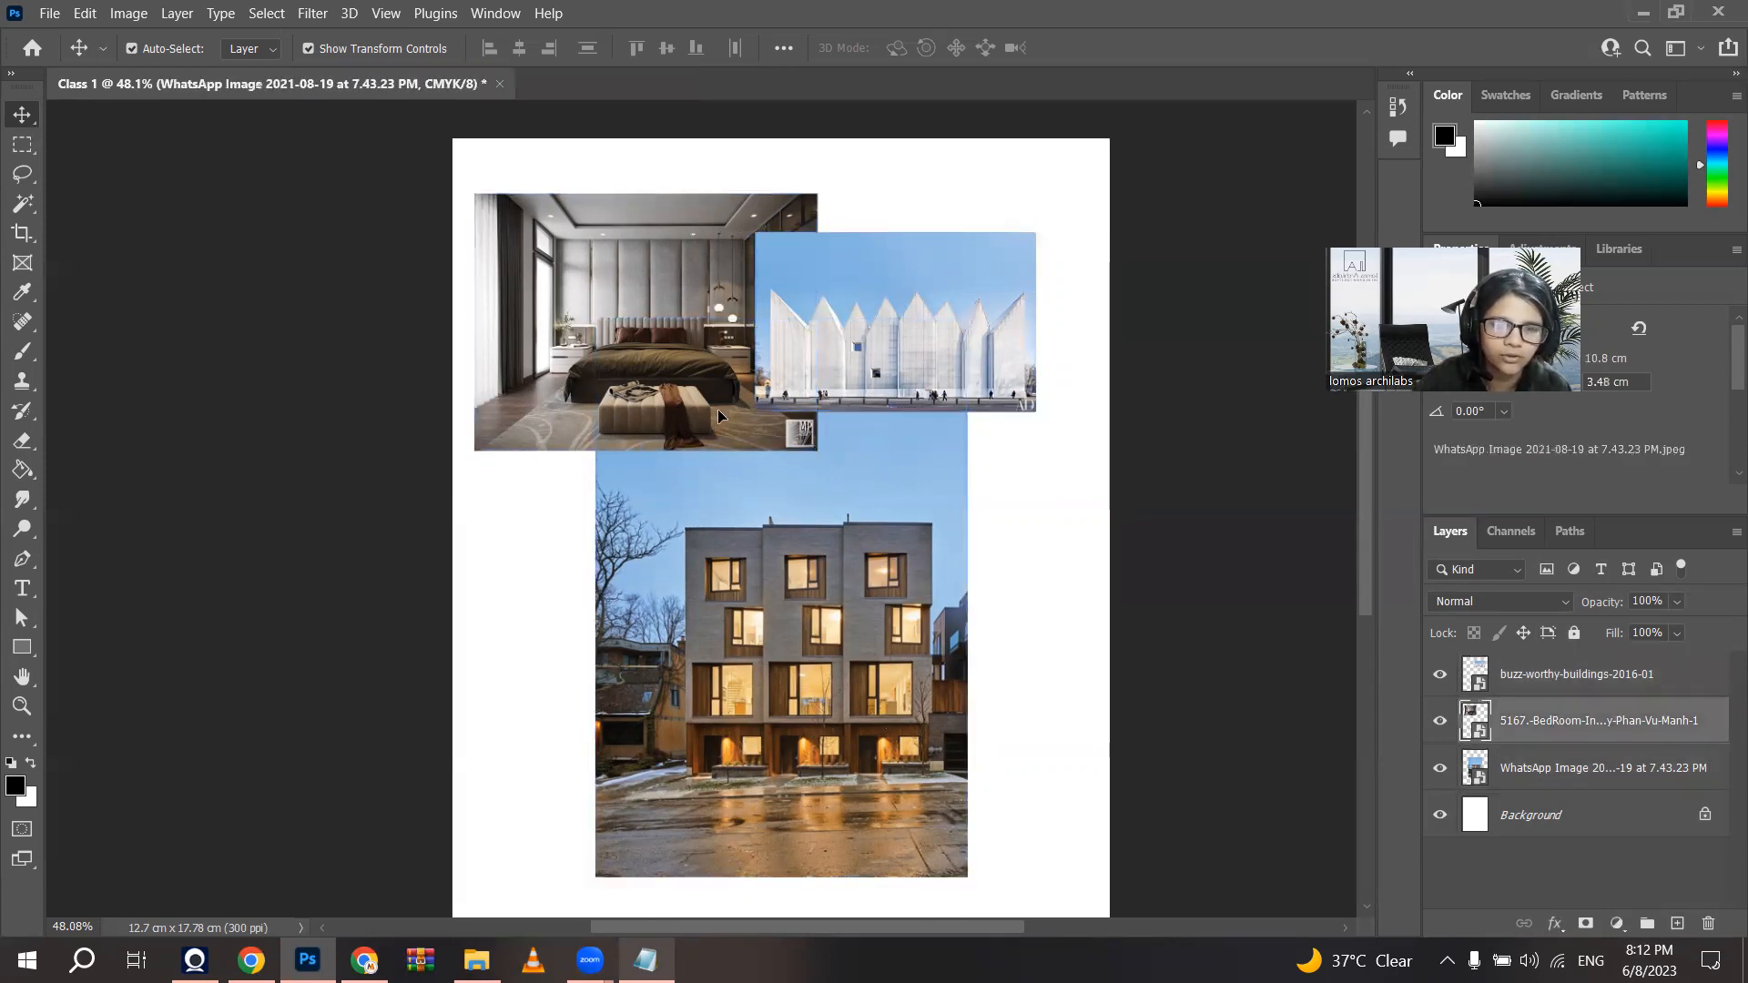
pyautogui.click(950, 341)
pyautogui.click(827, 591)
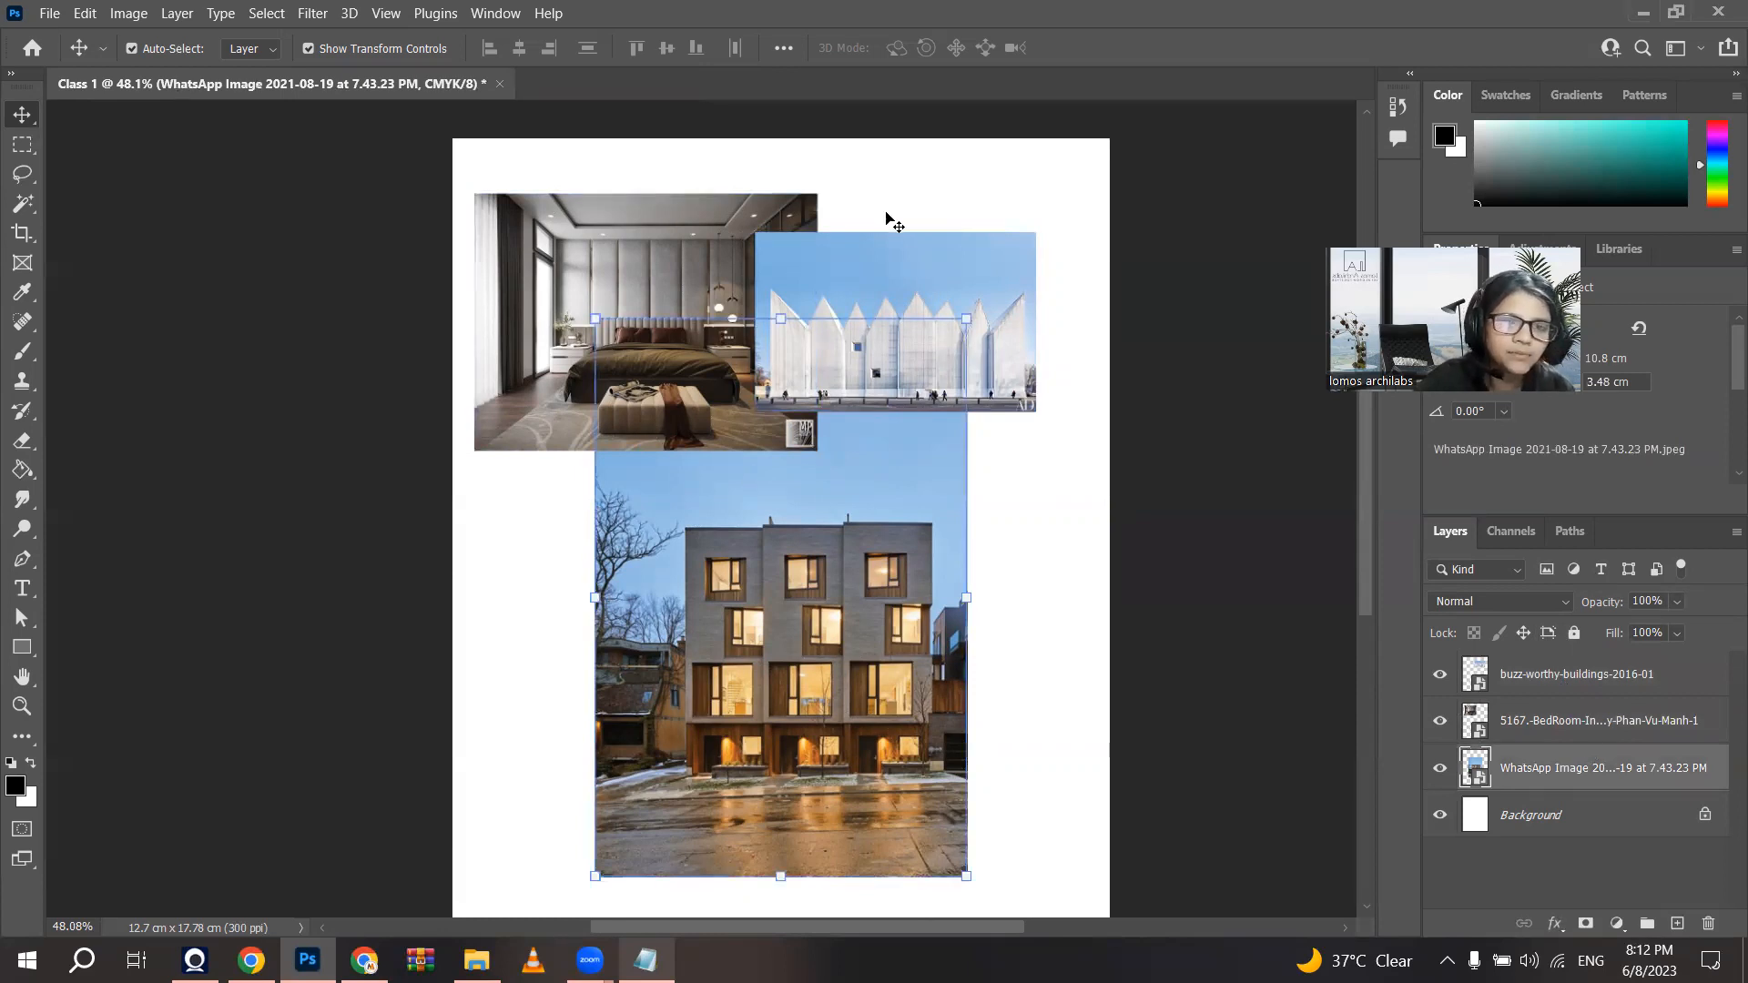
pyautogui.click(879, 289)
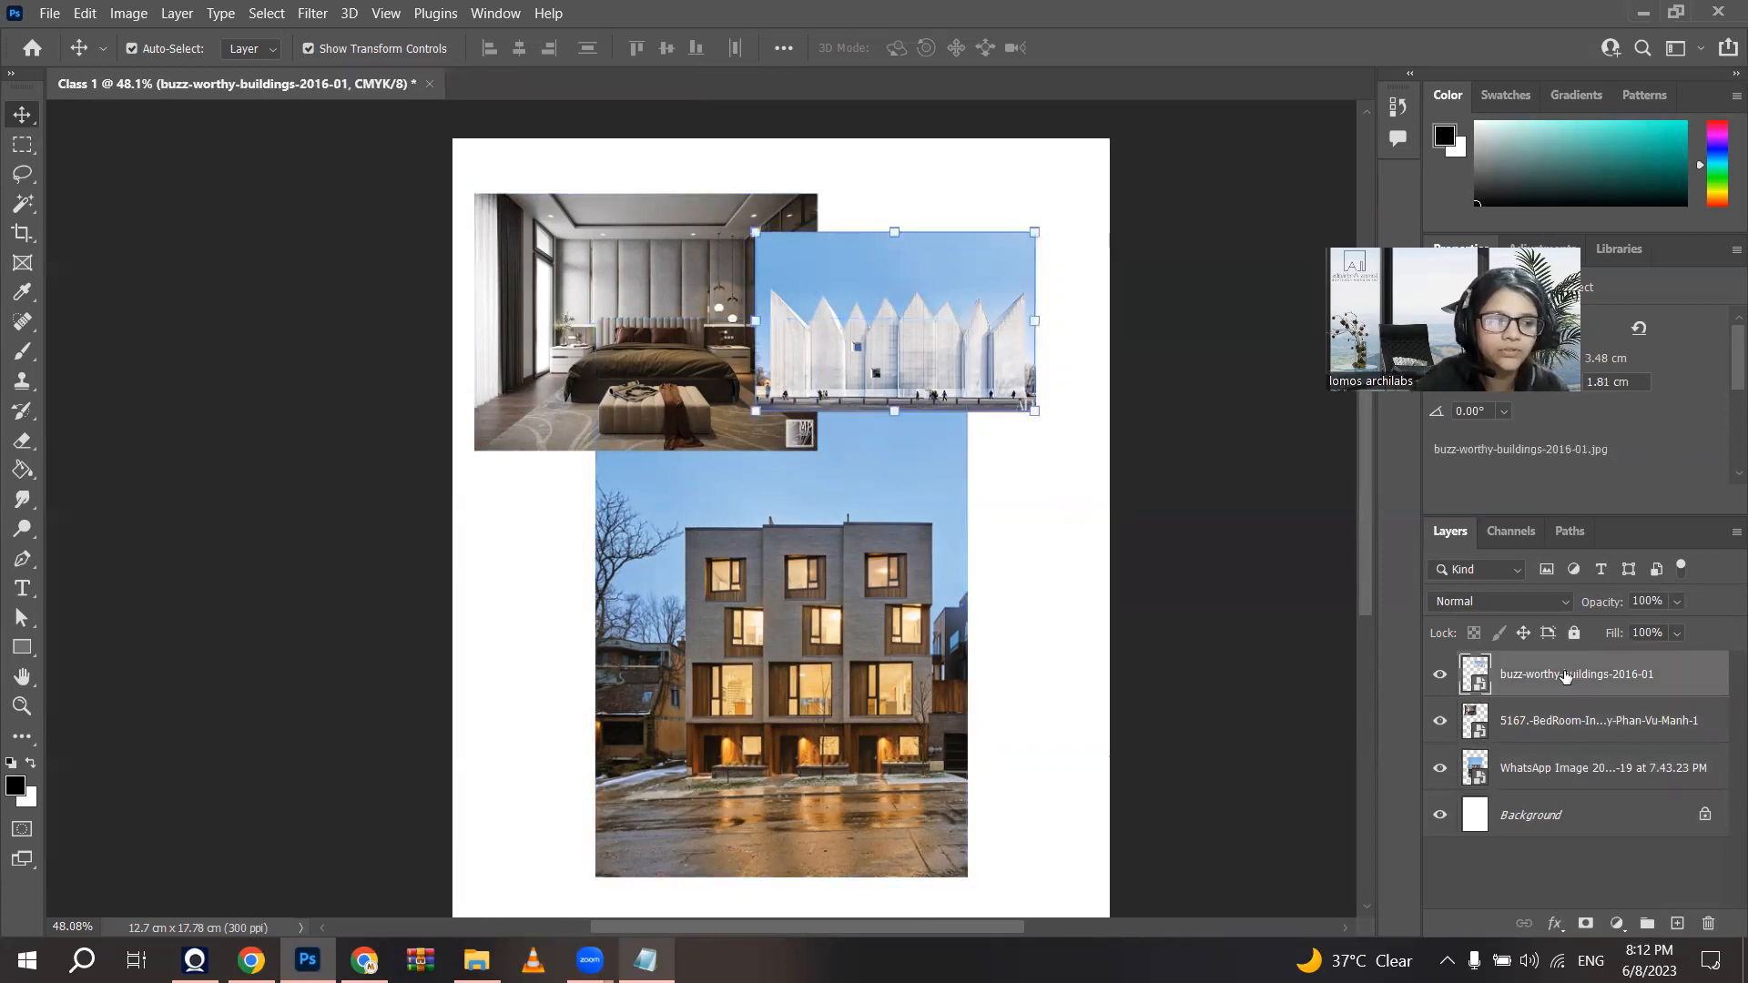
# Step: Move the apartment building photo layer to the top of the stack, and restack the white building layer above it
pyautogui.click(767, 666)
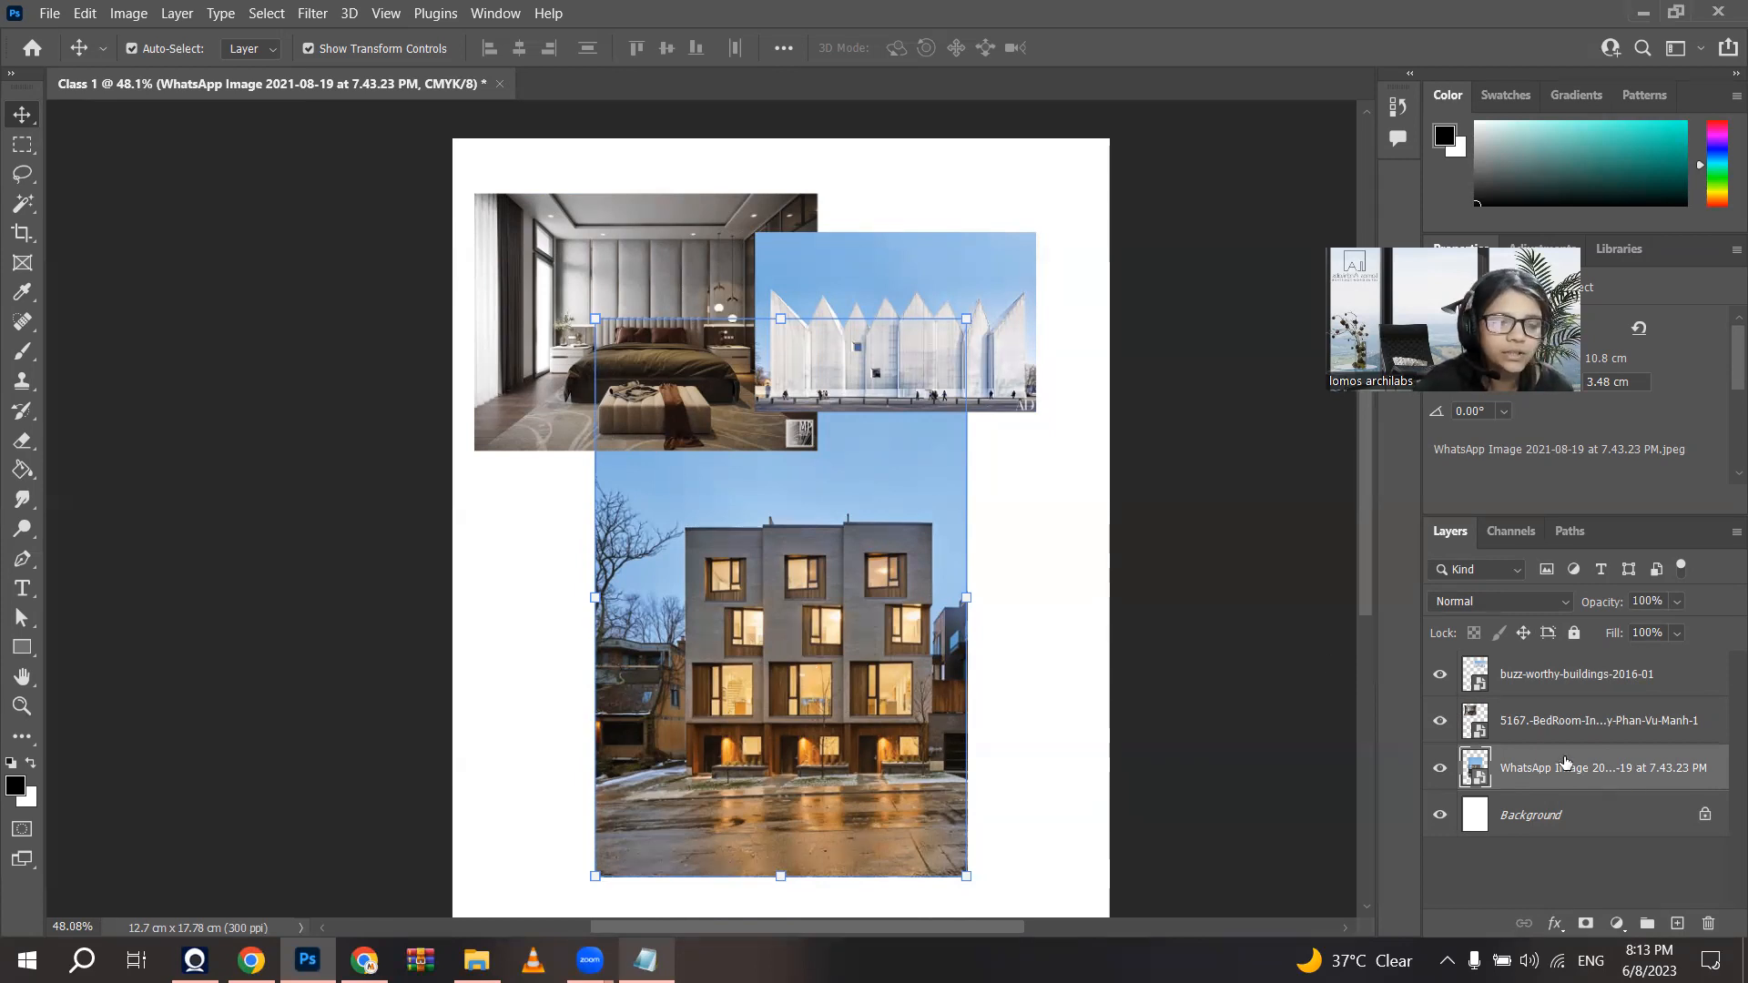
pyautogui.moveTo(1564, 767); pyautogui.dragTo(1570, 673)
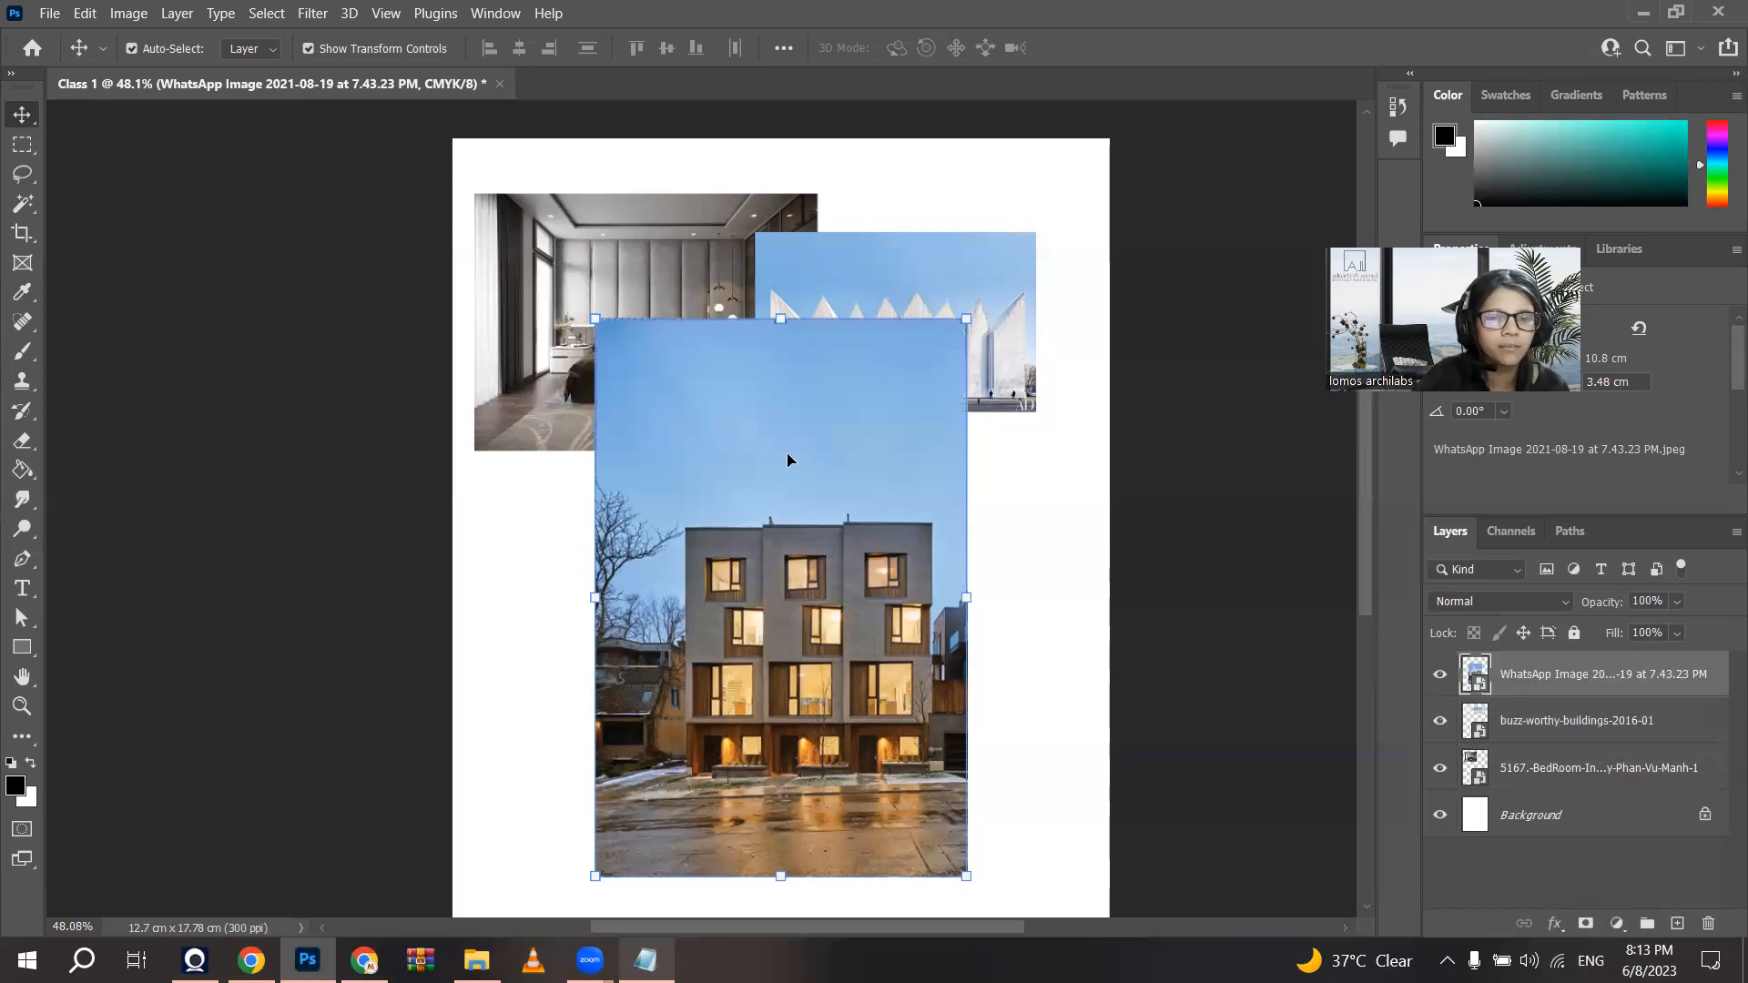
pyautogui.scroll(-1, 788, 461)
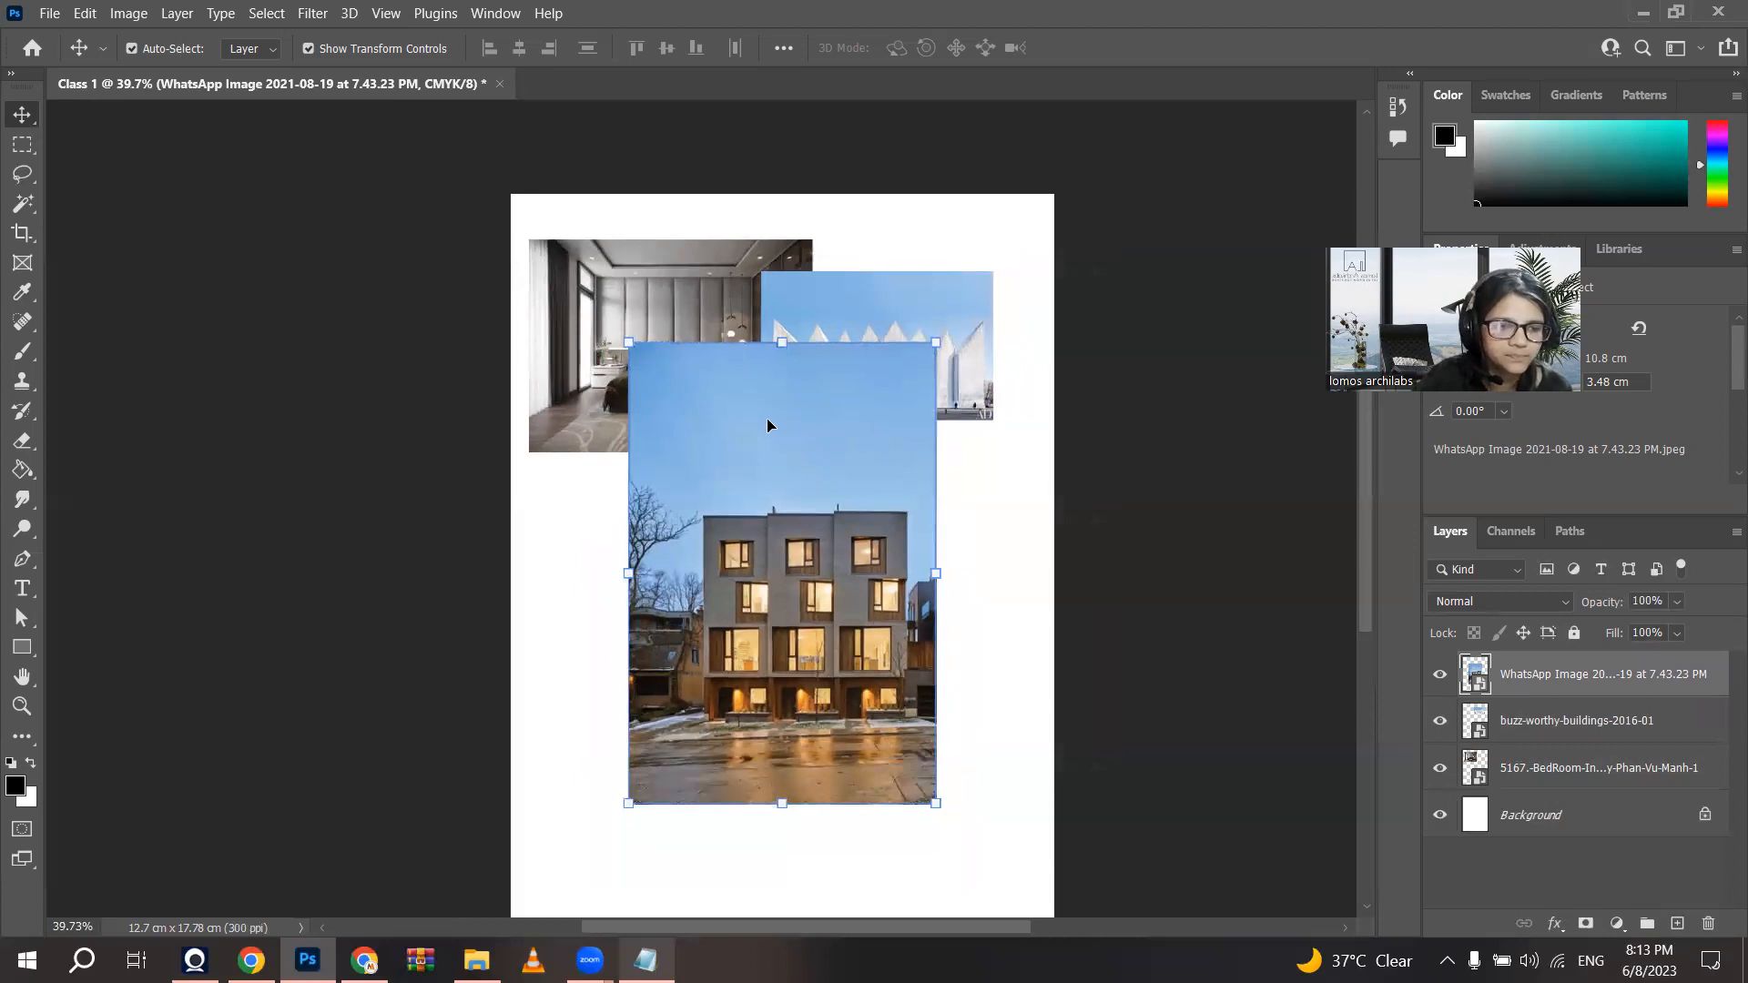
pyautogui.click(1588, 728)
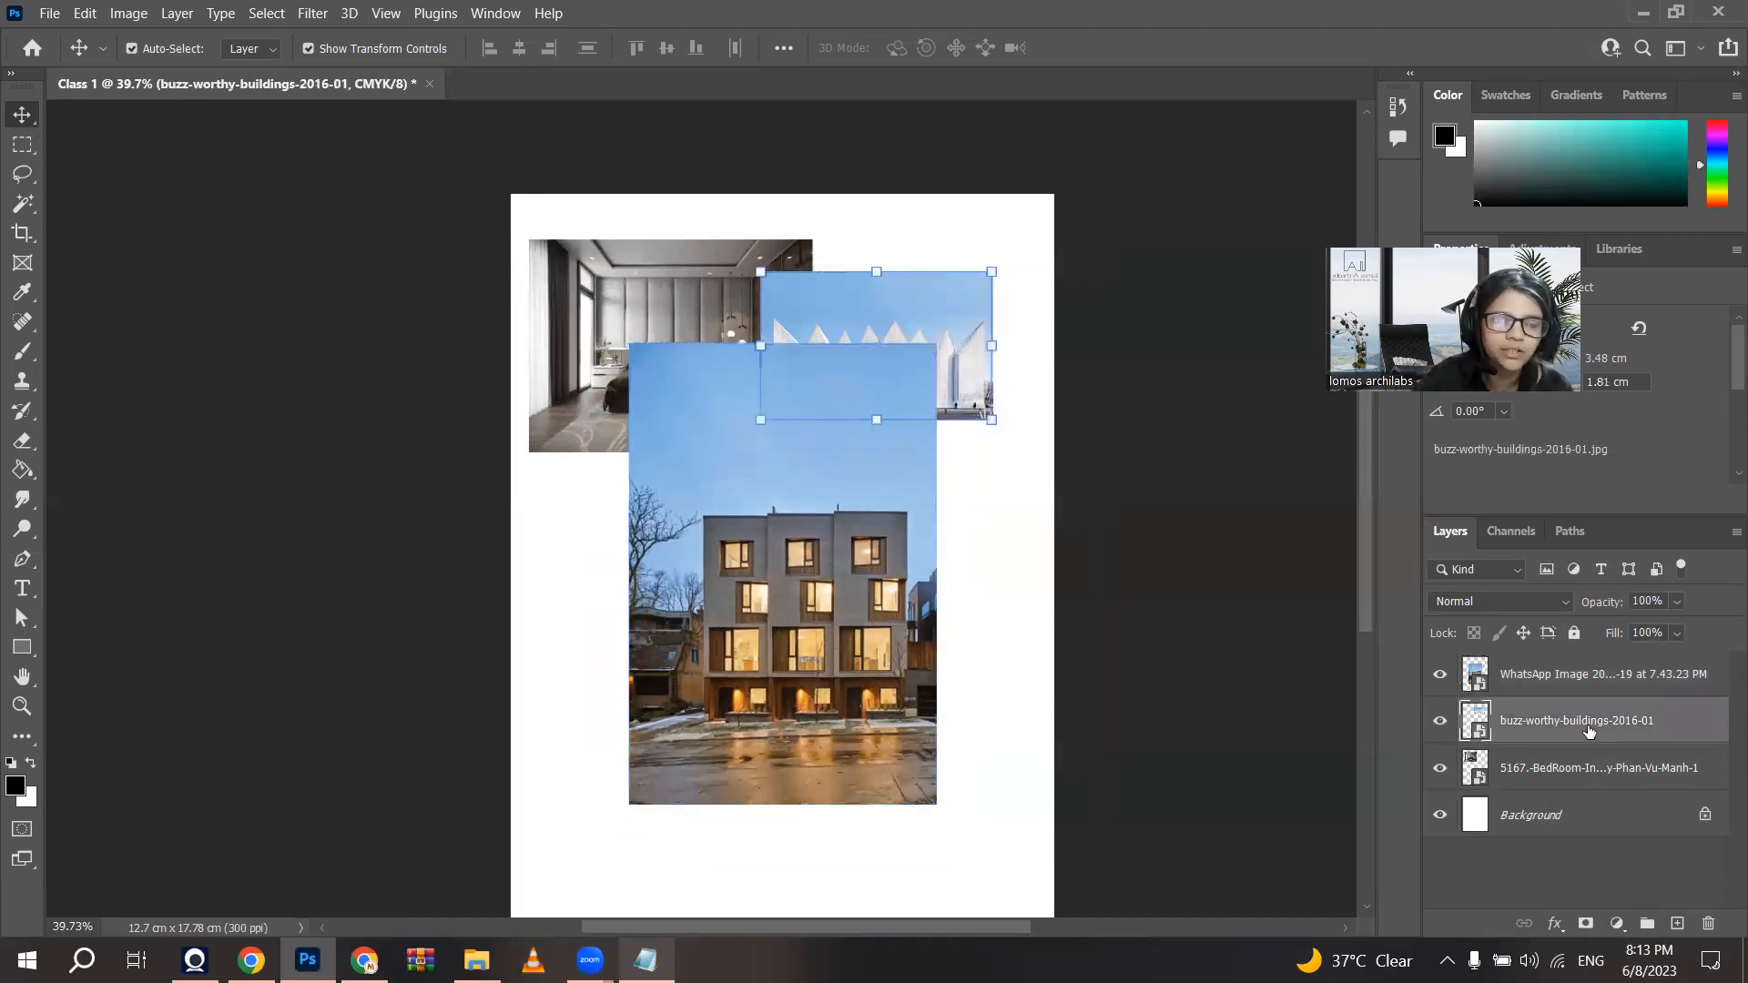
pyautogui.moveTo(1575, 725); pyautogui.dragTo(1575, 659)
pyautogui.scroll(1, 765, 305)
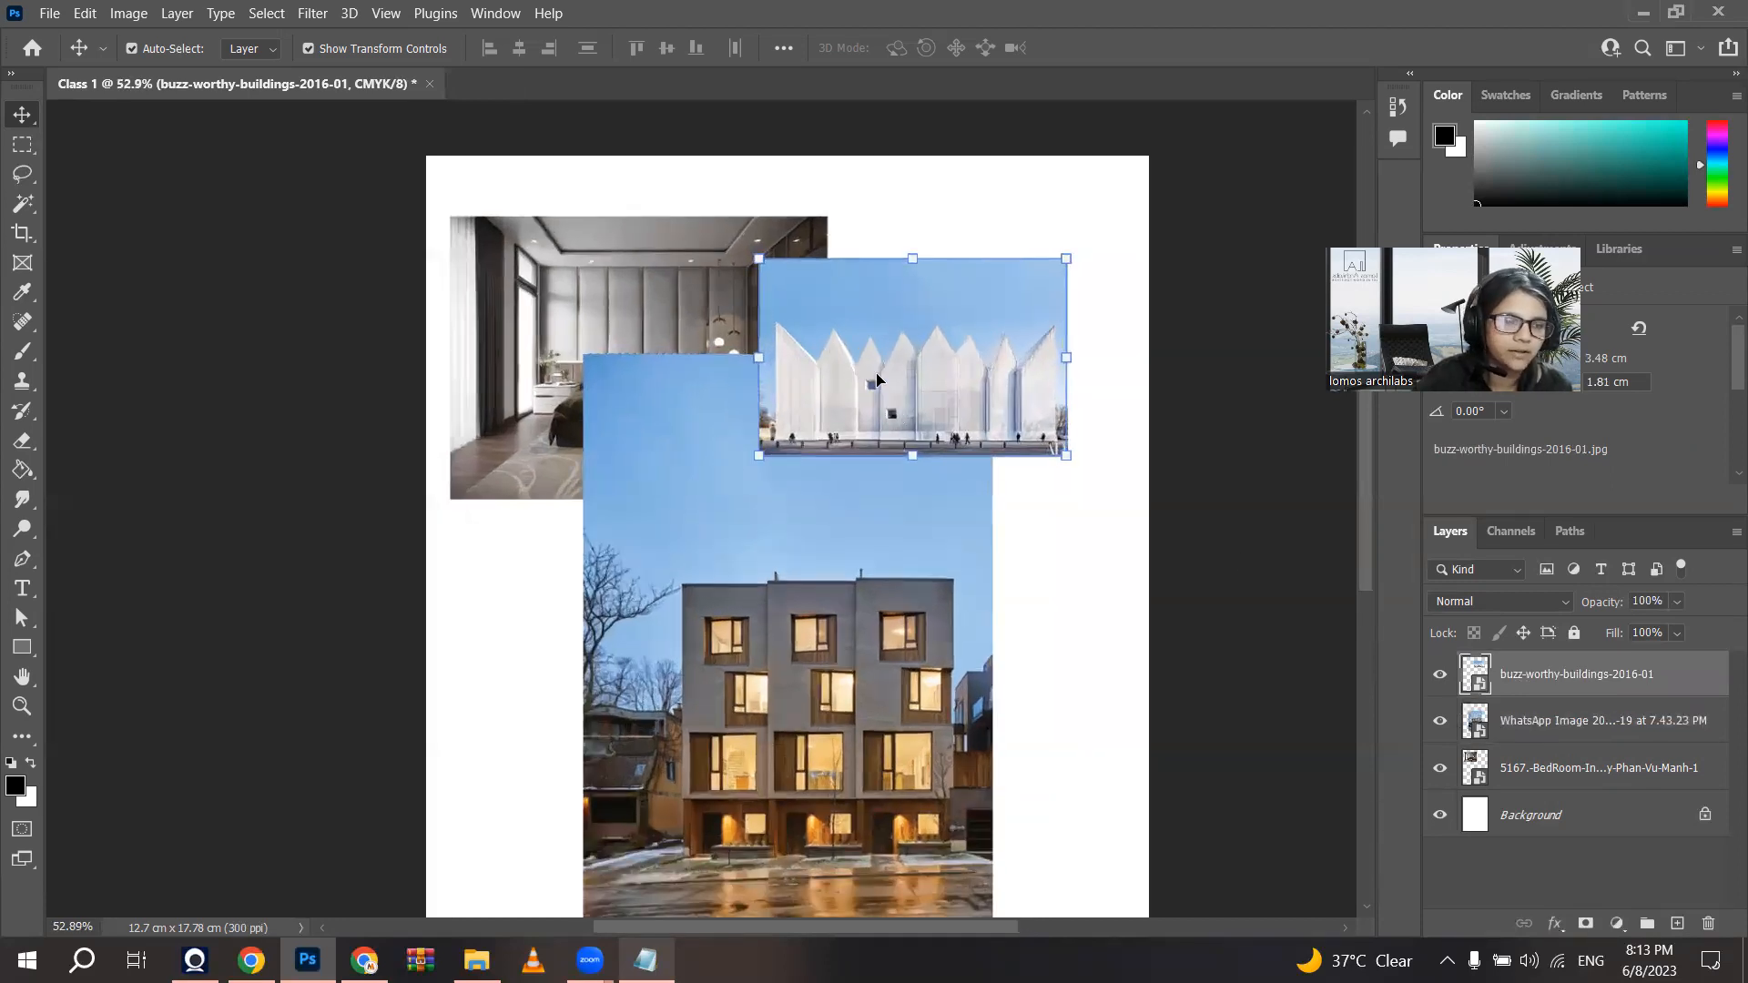
# Step: Move the apartment building photo layer beneath the bedroom layer, directly above the Background
pyautogui.click(1552, 721)
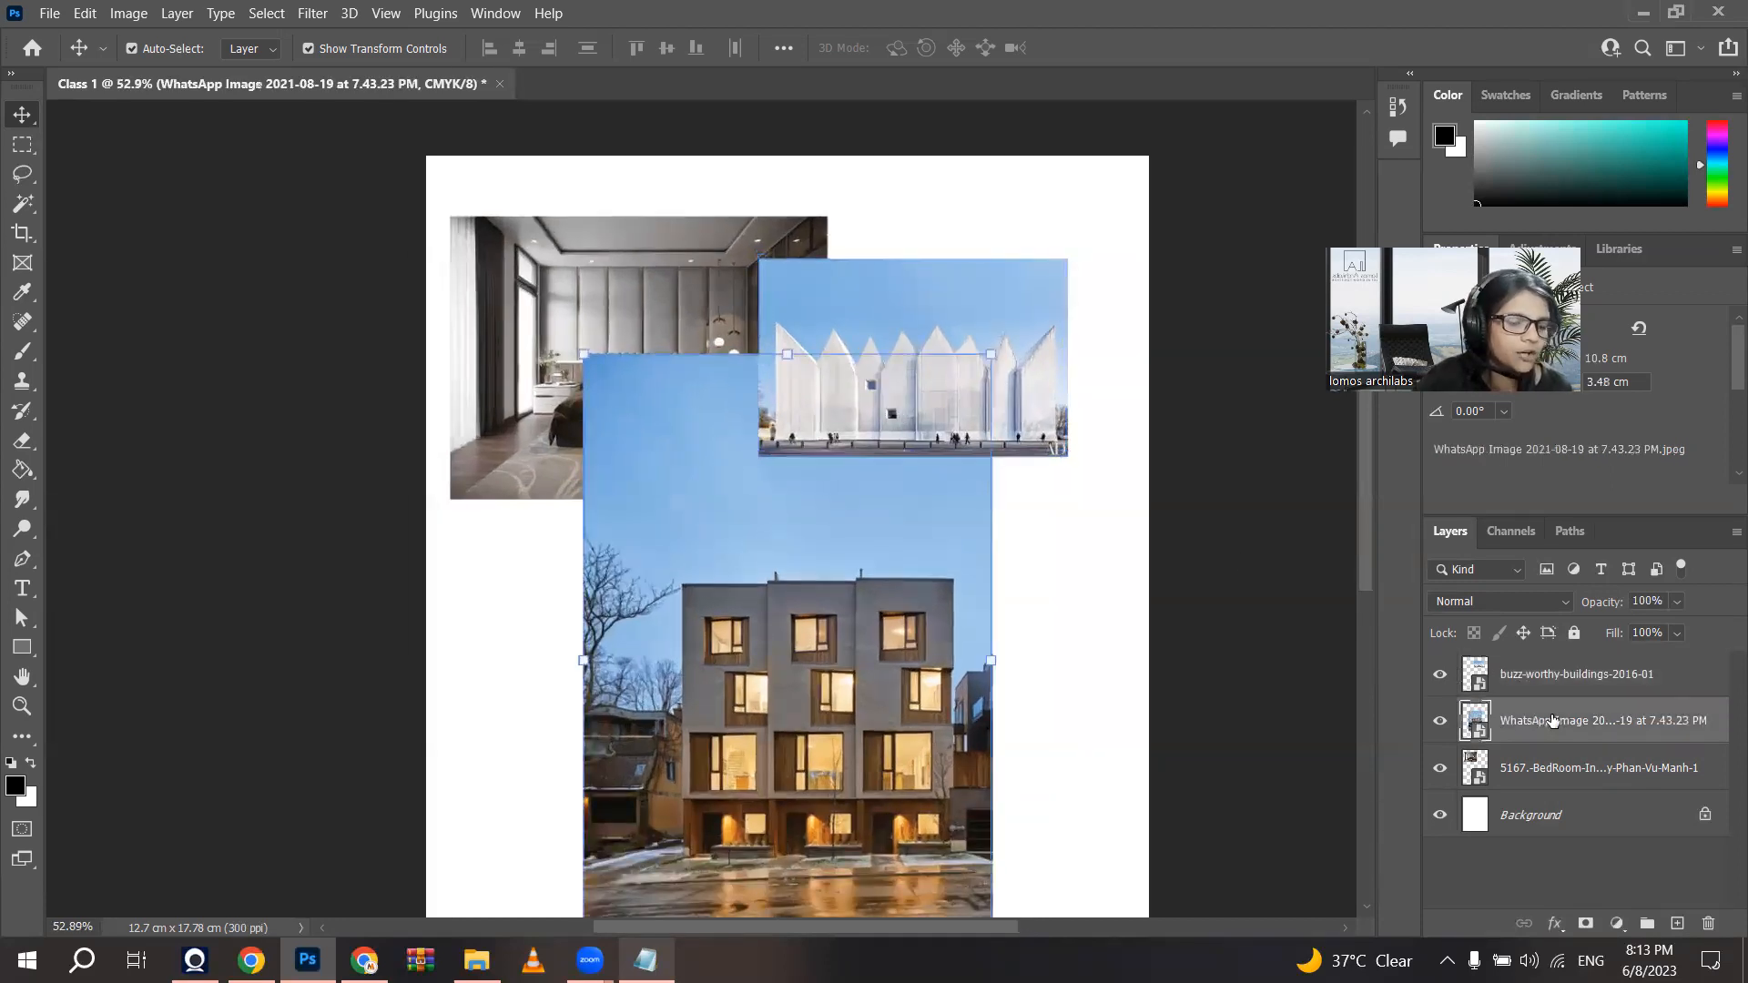
pyautogui.moveTo(1579, 721); pyautogui.dragTo(1574, 783)
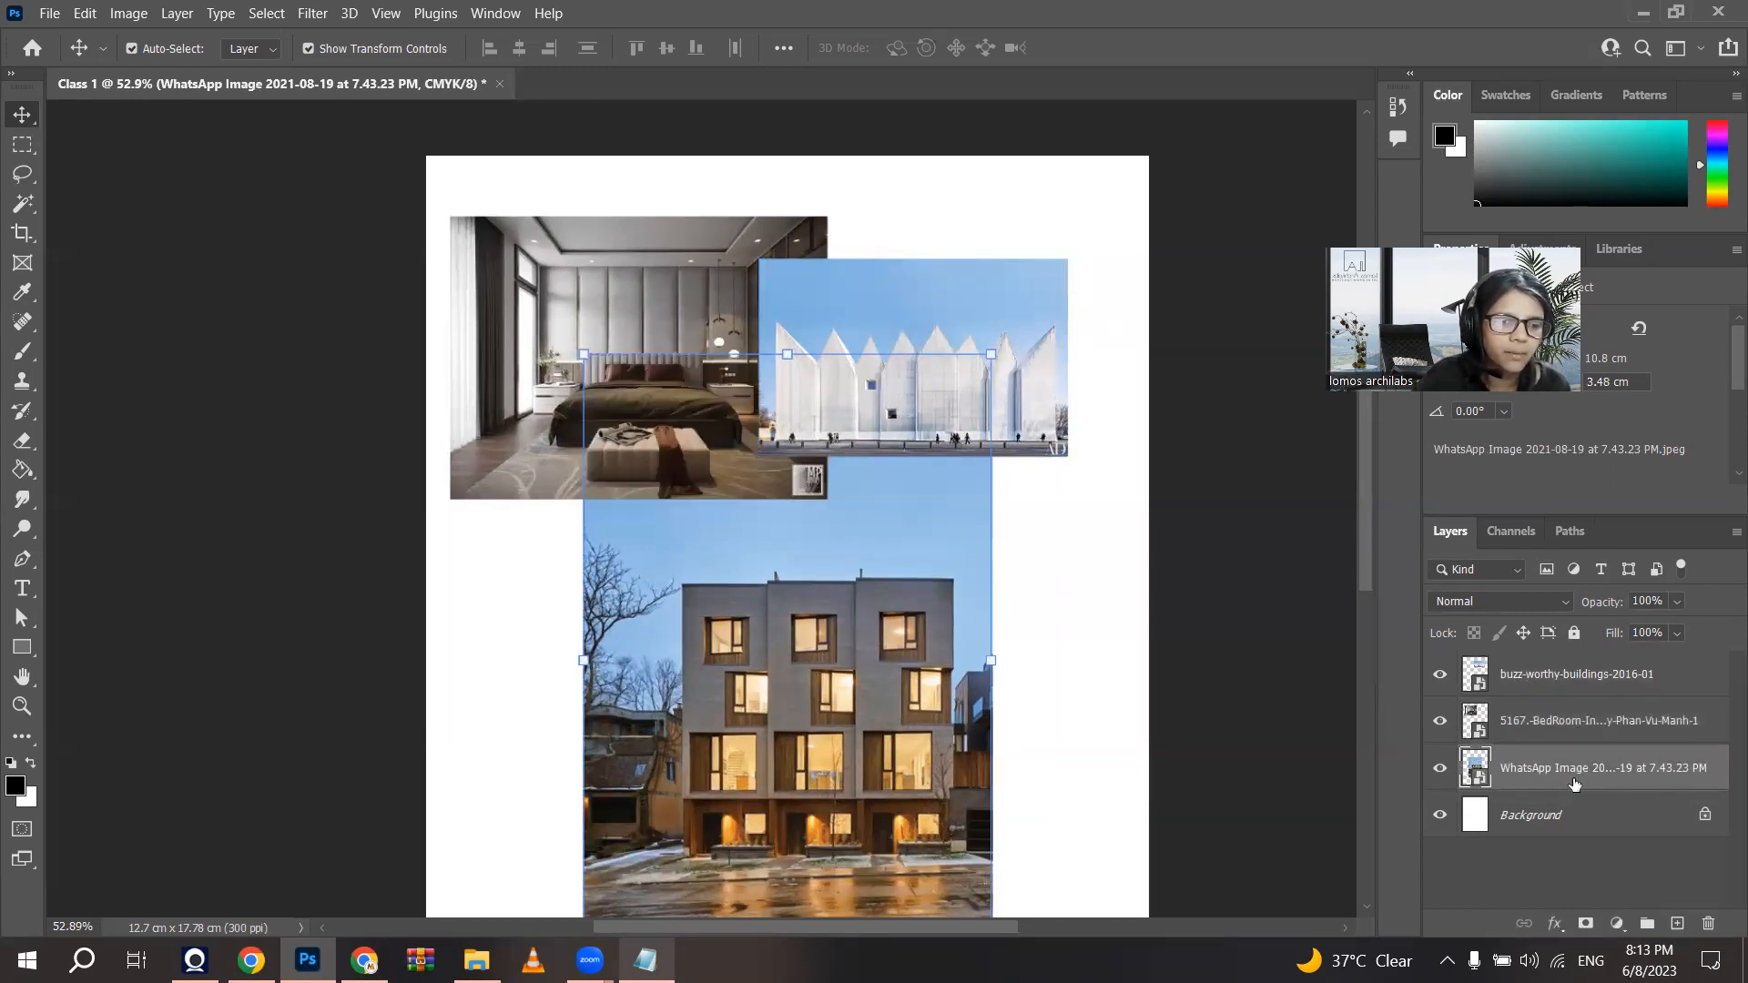
# Step: Select the bedroom image, and hide the bedroom and buzz-worthy-buildings-2016-01 layers so only the apartment building photo shows on the page
pyautogui.scroll(-1, 754, 378)
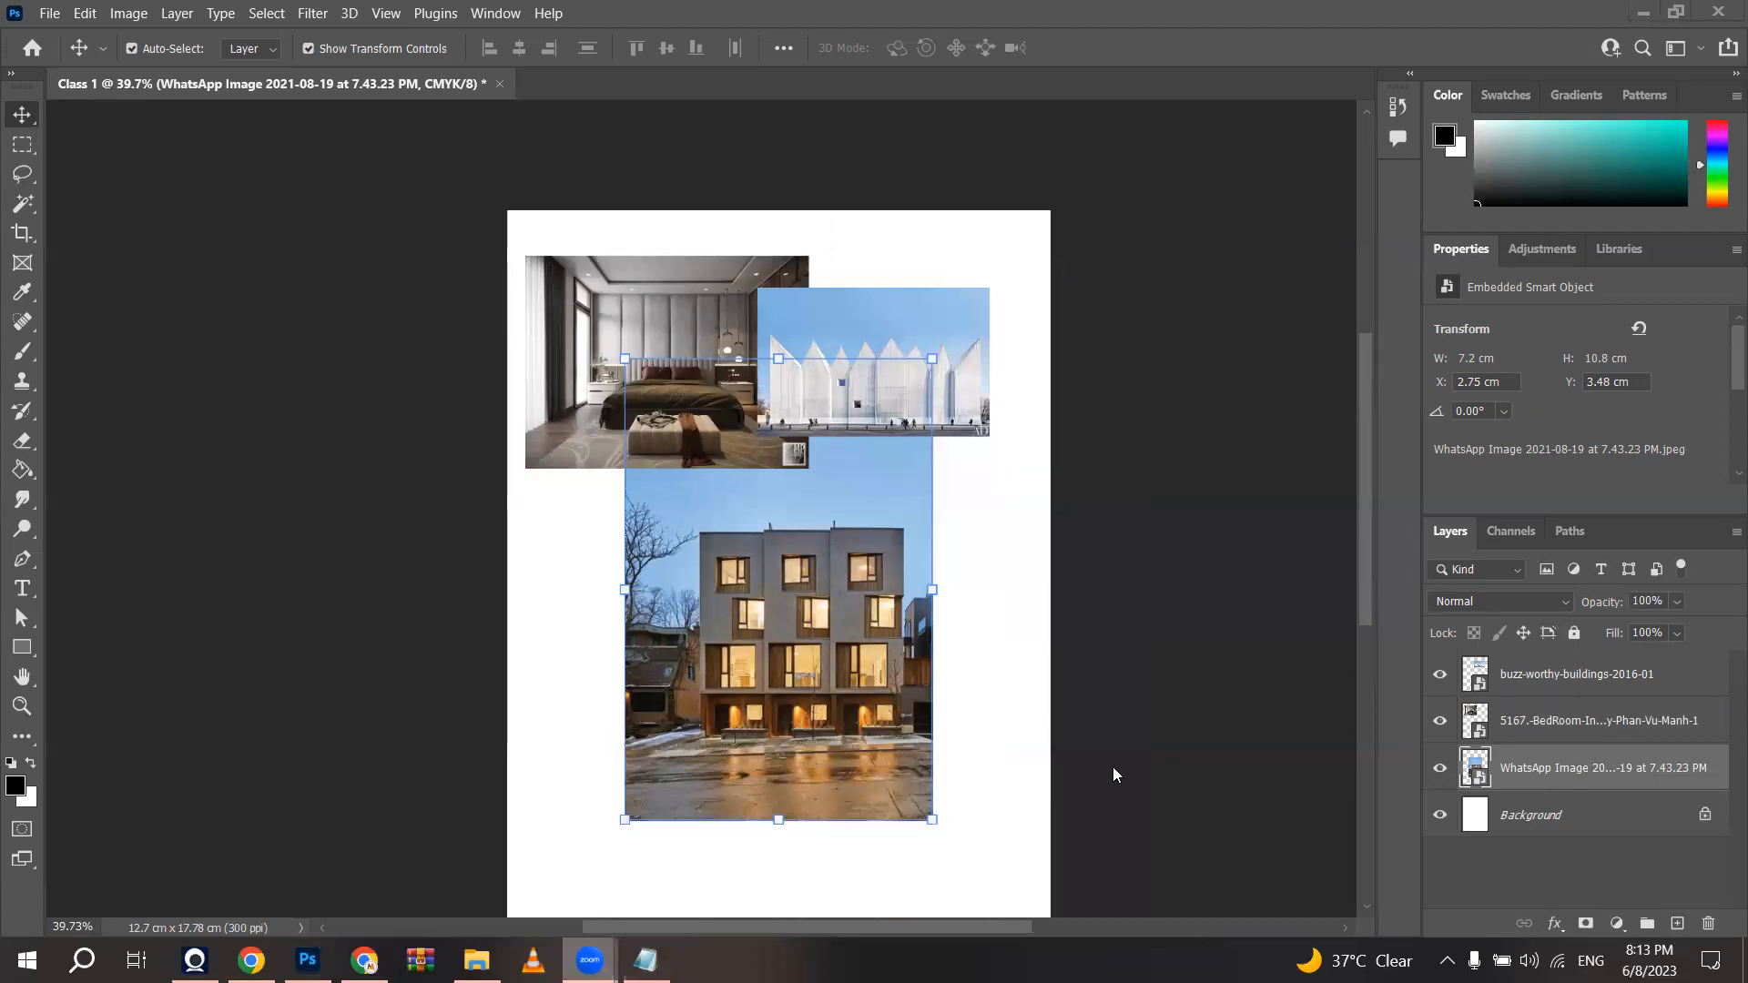
pyautogui.scroll(-1, 1122, 689)
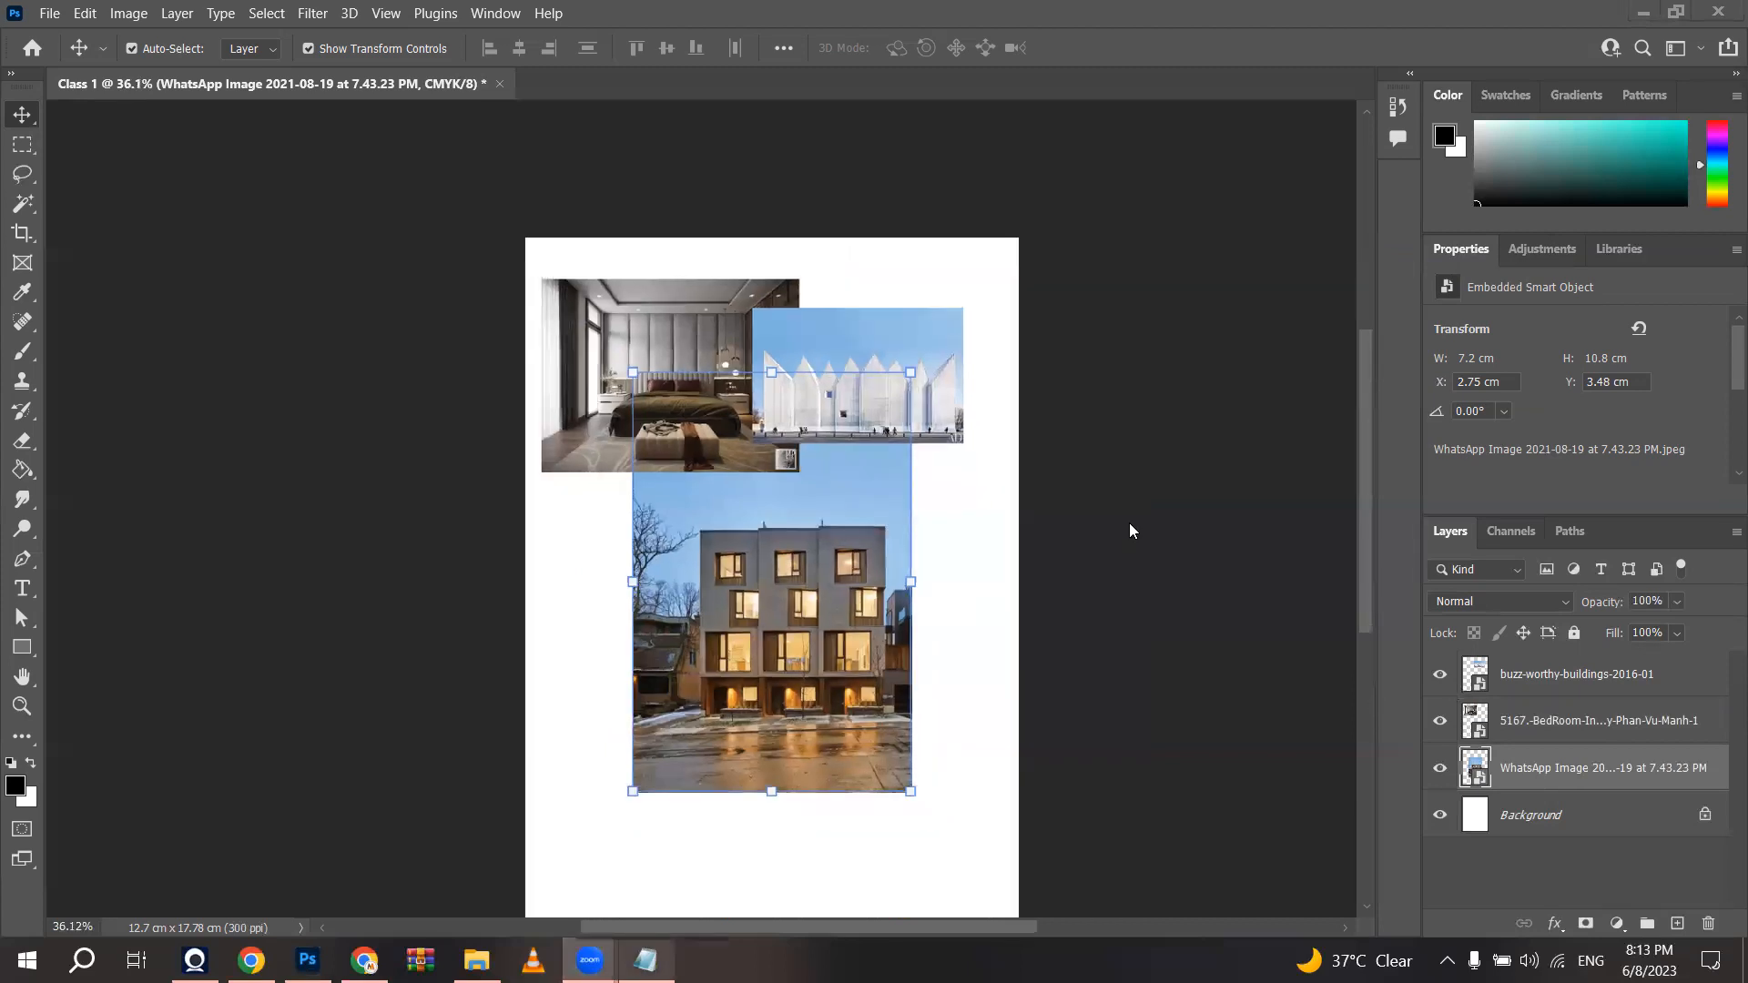
pyautogui.scroll(2, 730, 528)
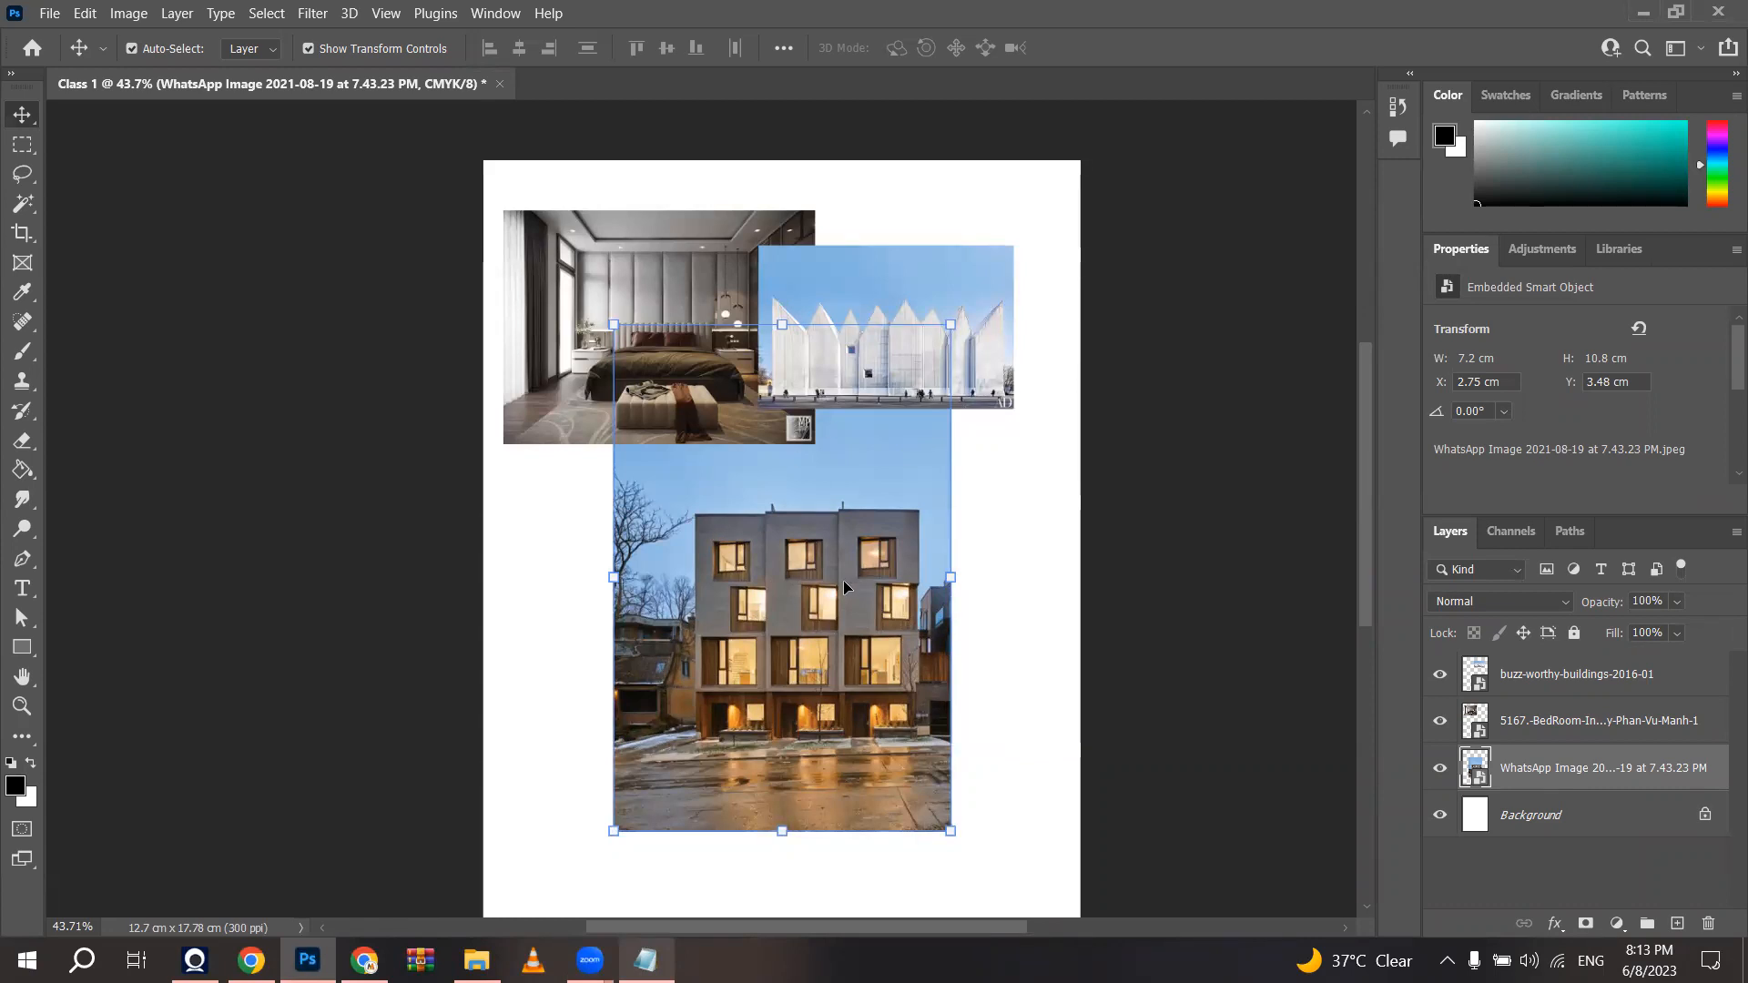
pyautogui.scroll(2, 843, 581)
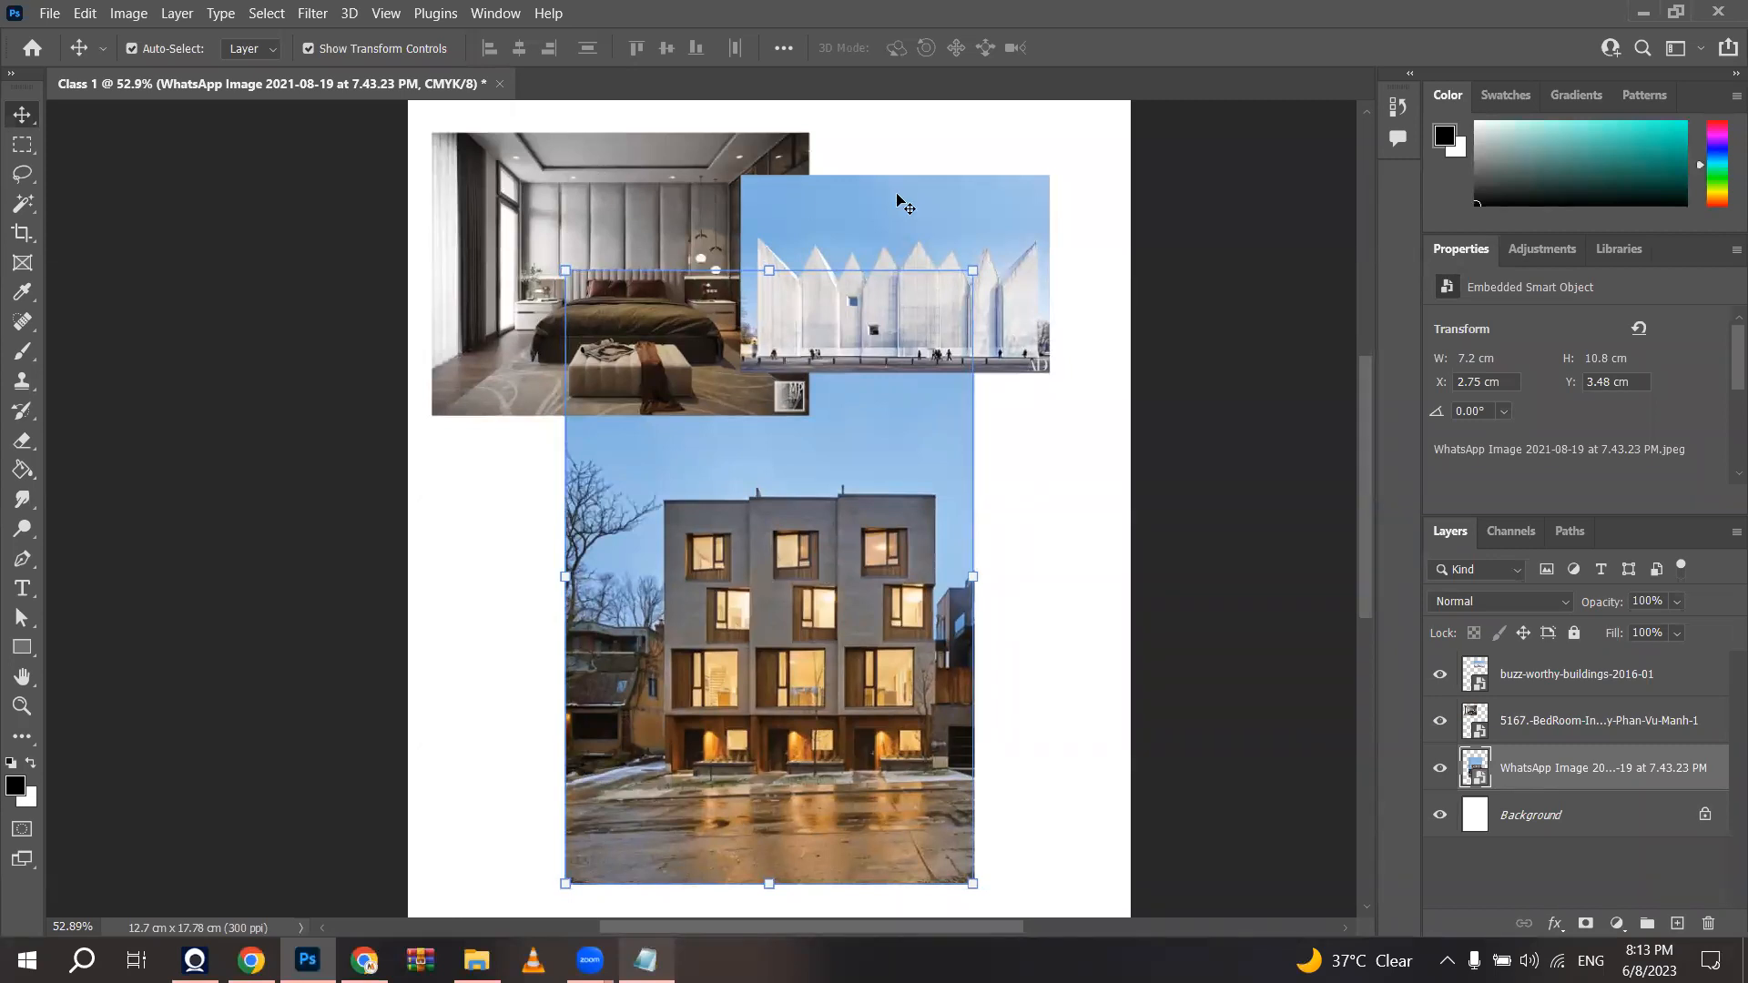
pyautogui.click(772, 189)
pyautogui.click(610, 196)
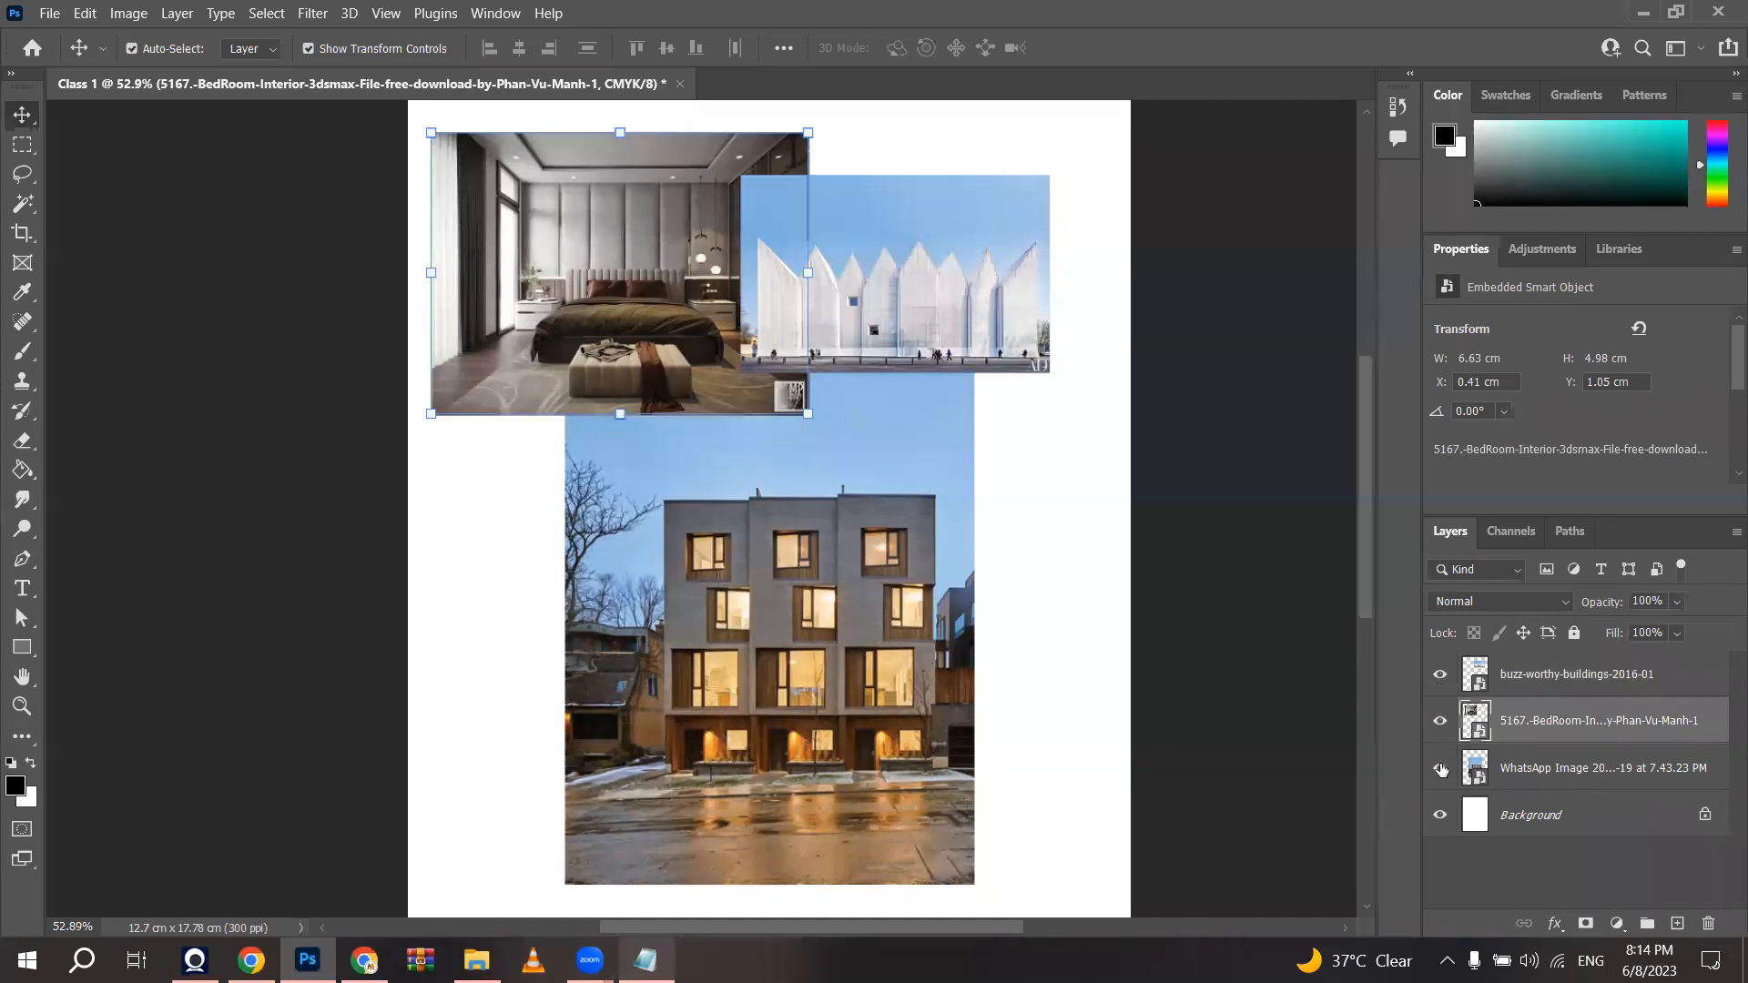
pyautogui.click(1438, 723)
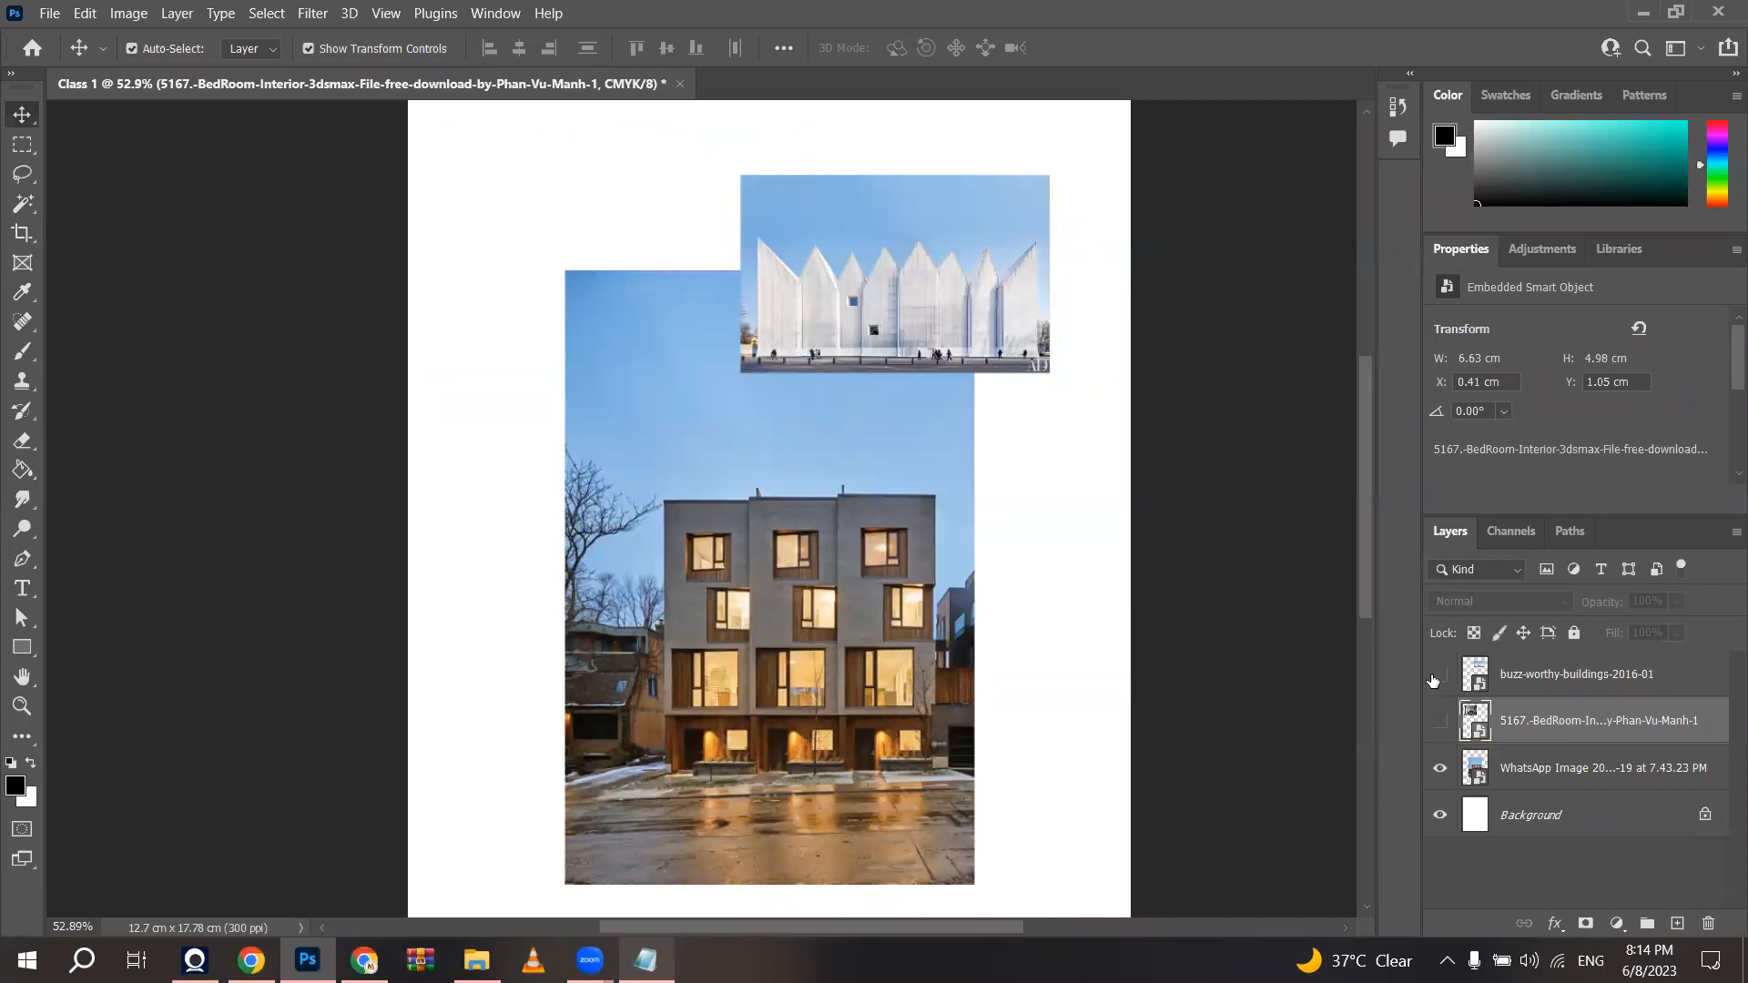
pyautogui.click(1434, 678)
pyautogui.scroll(-3, 734, 234)
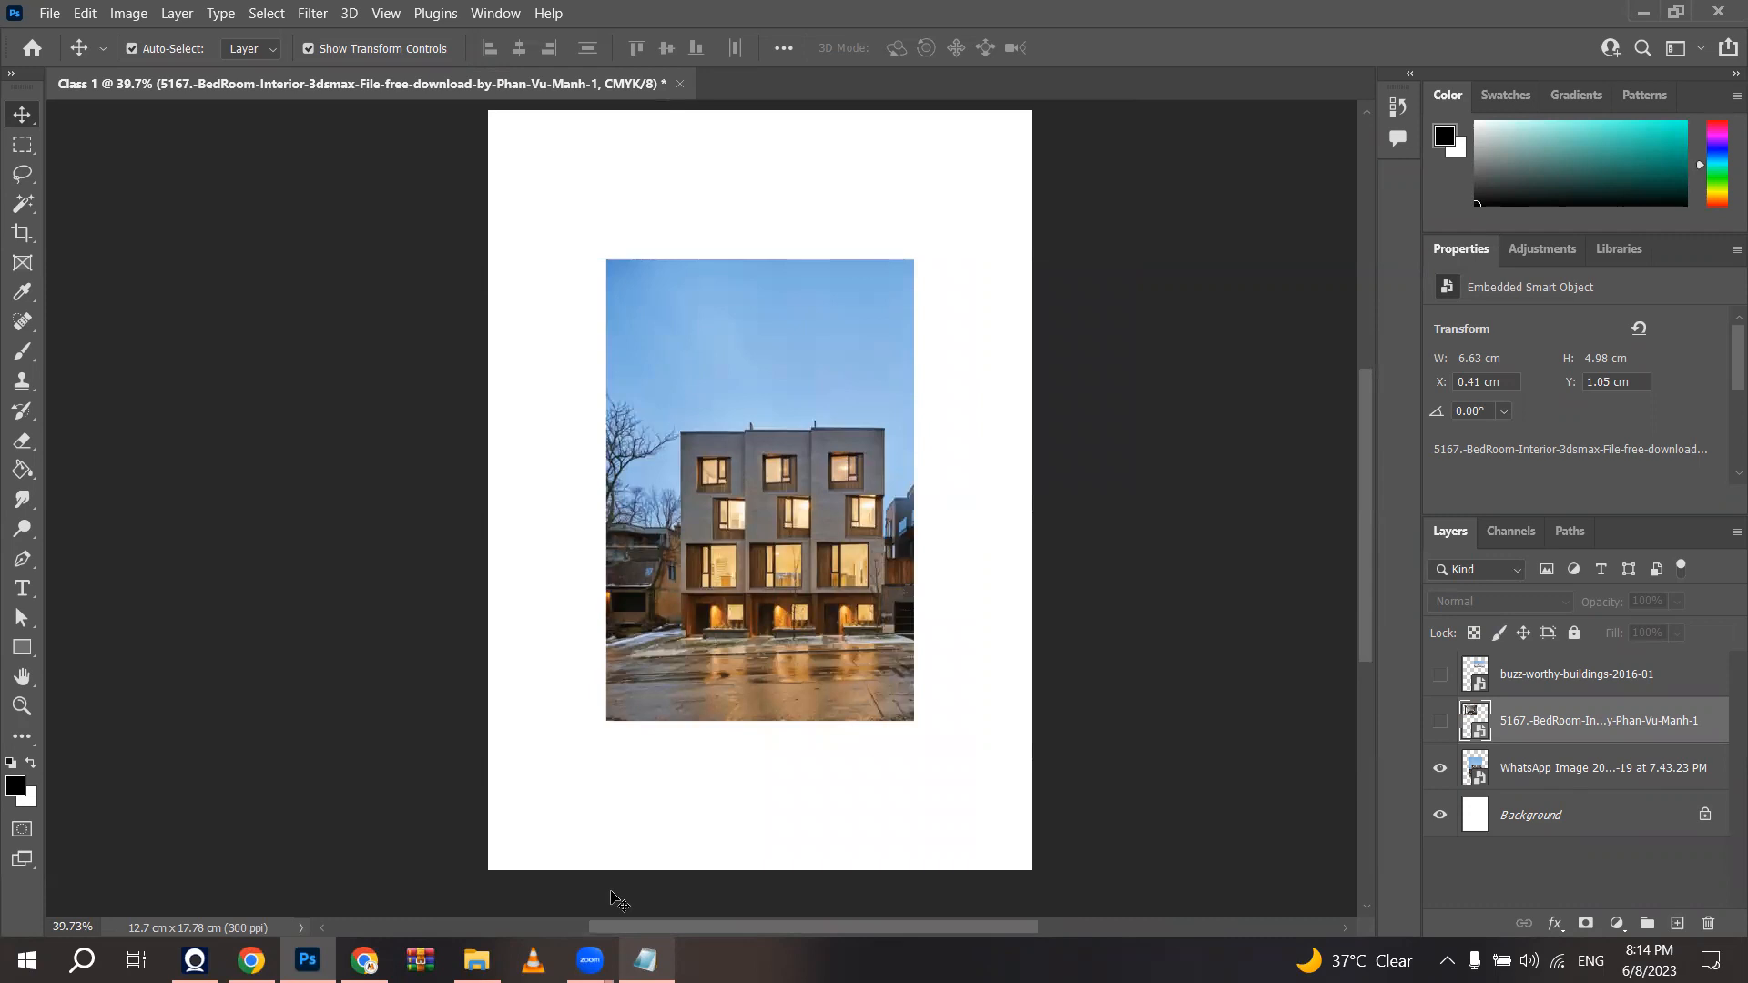
pyautogui.scroll(1, 901, 561)
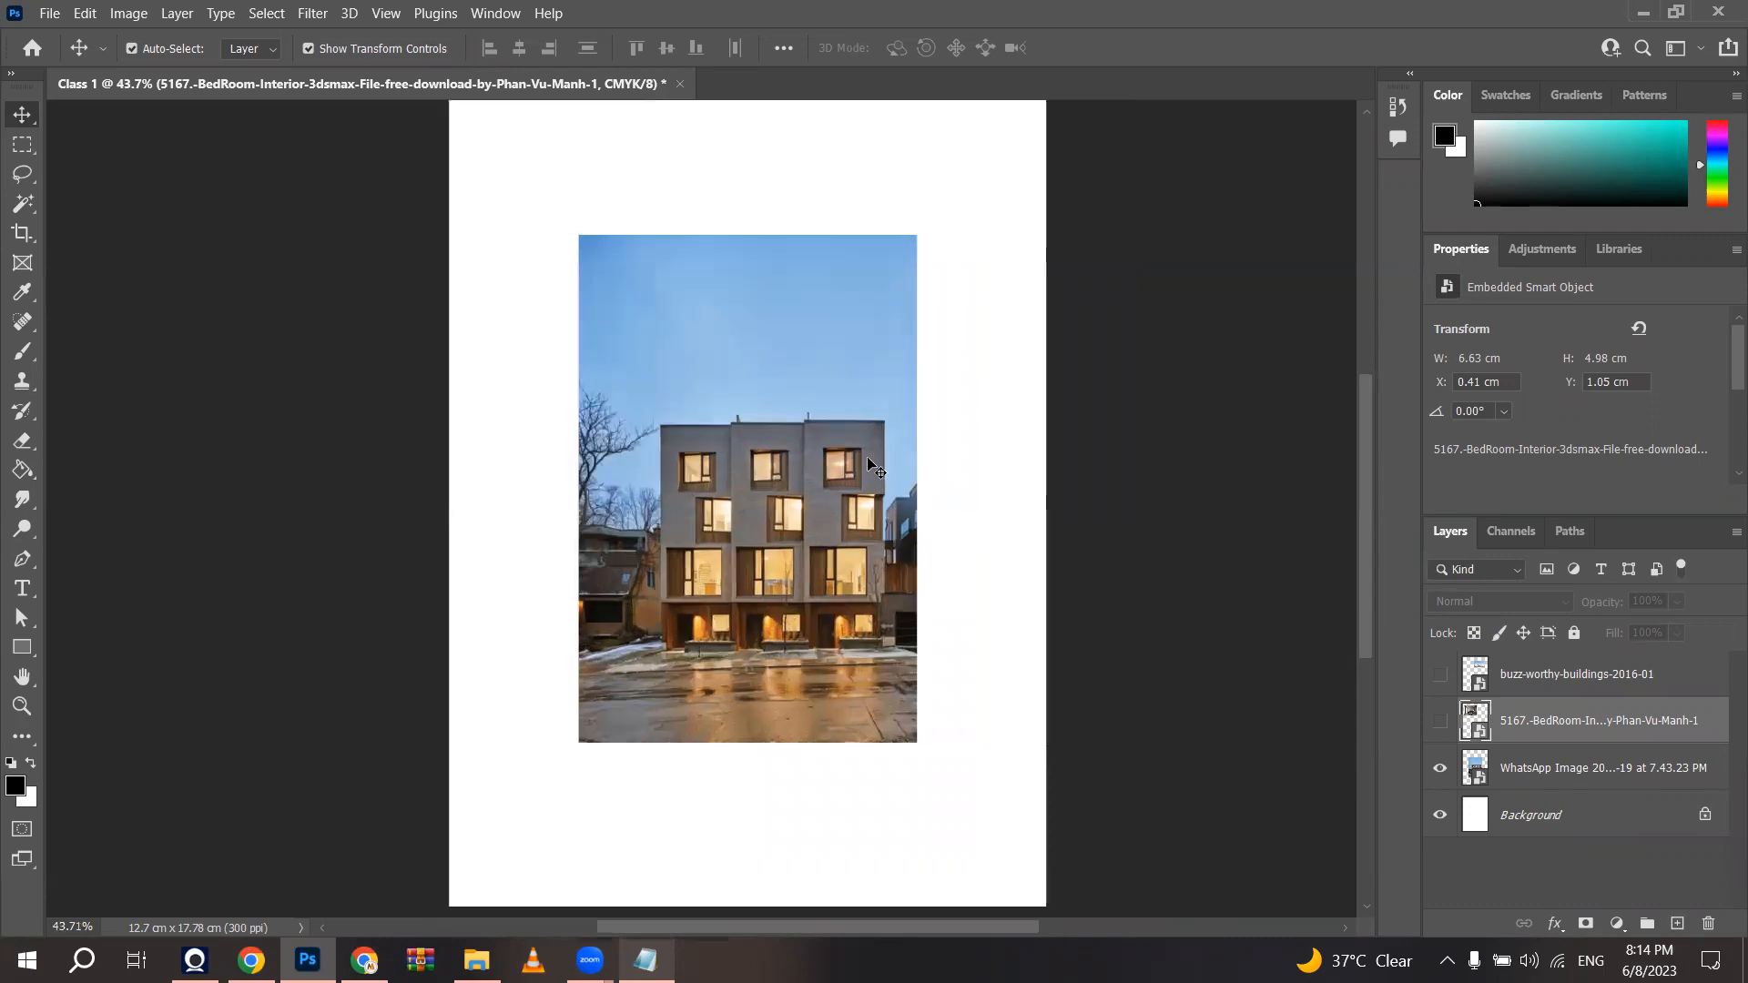
# Step: Make the bedroom and buzz-worthy-buildings-2016-01 layers visible again
pyautogui.click(1438, 724)
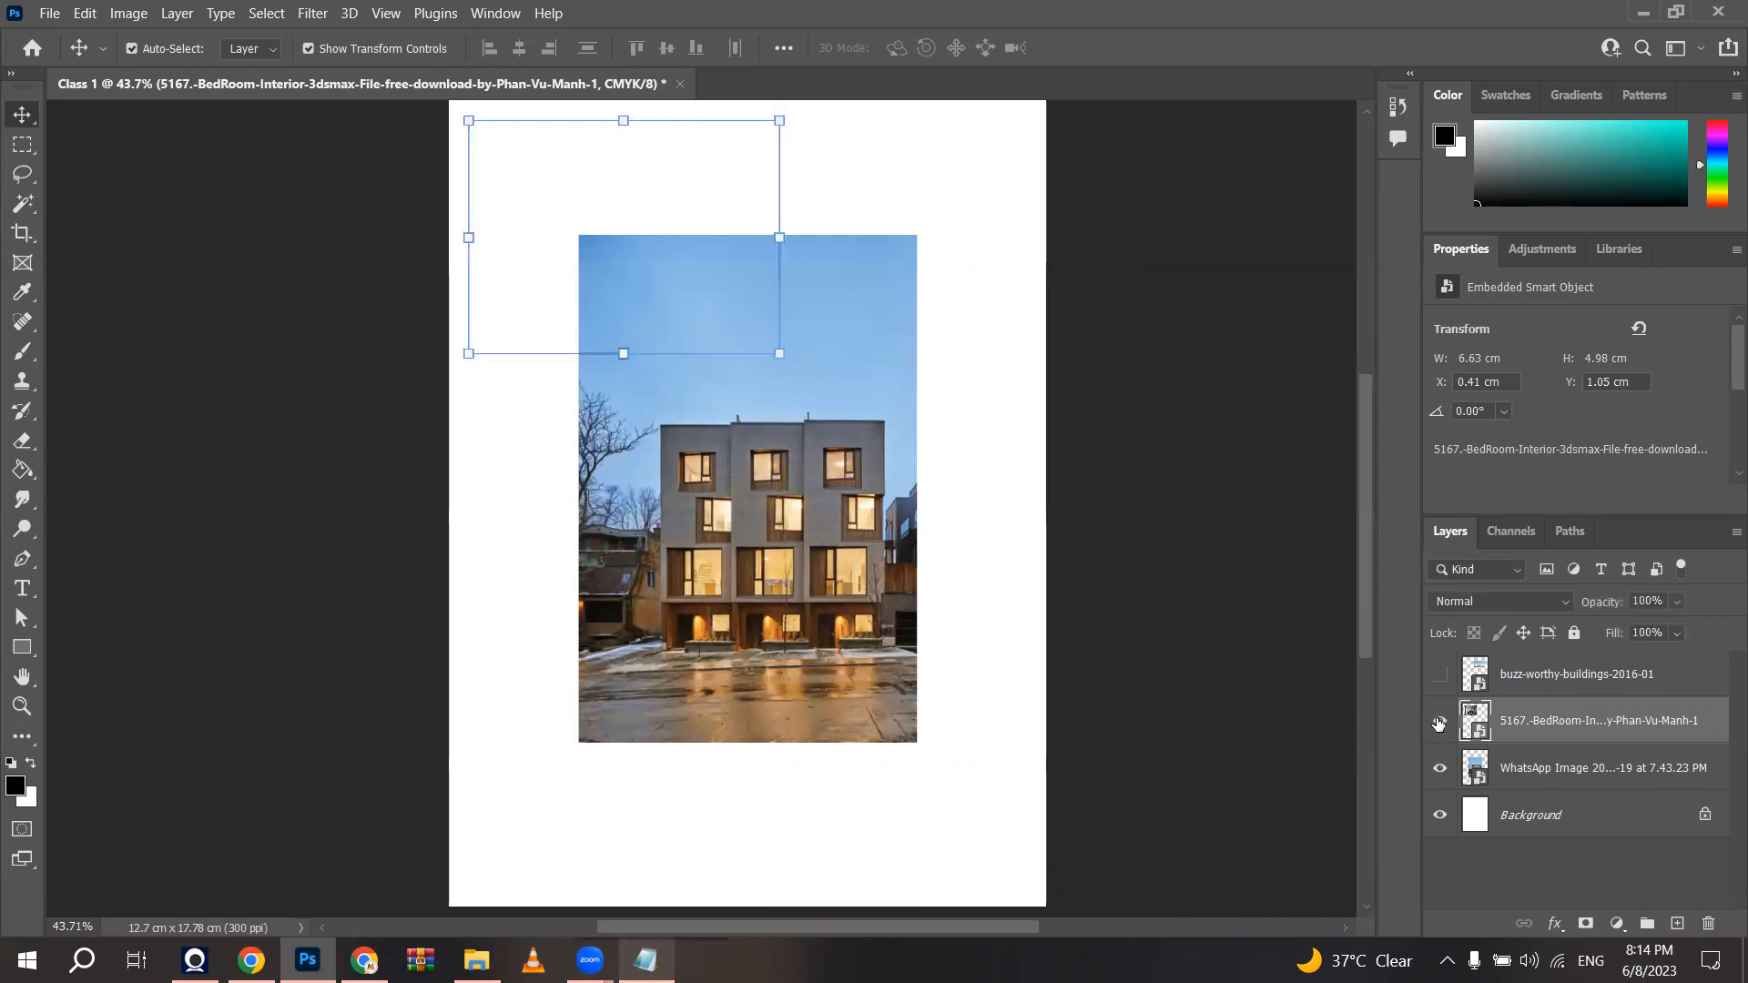
pyautogui.click(1439, 674)
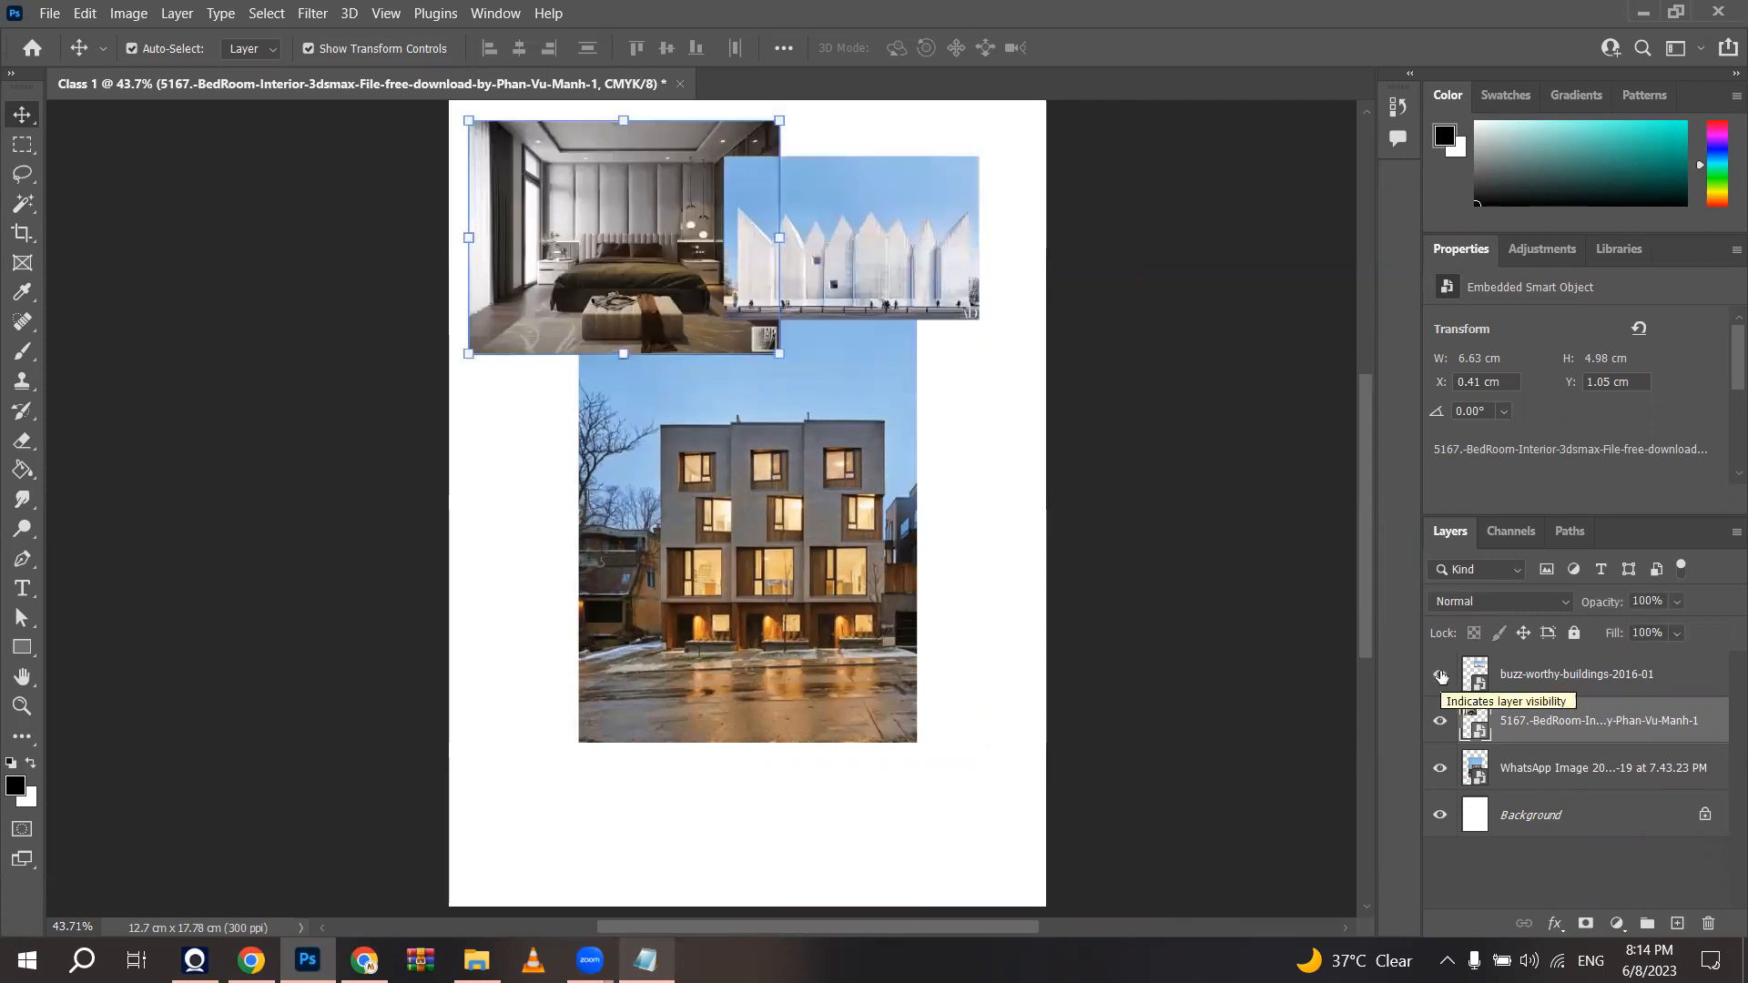
pyautogui.scroll(-2, 831, 379)
pyautogui.scroll(1, 682, 185)
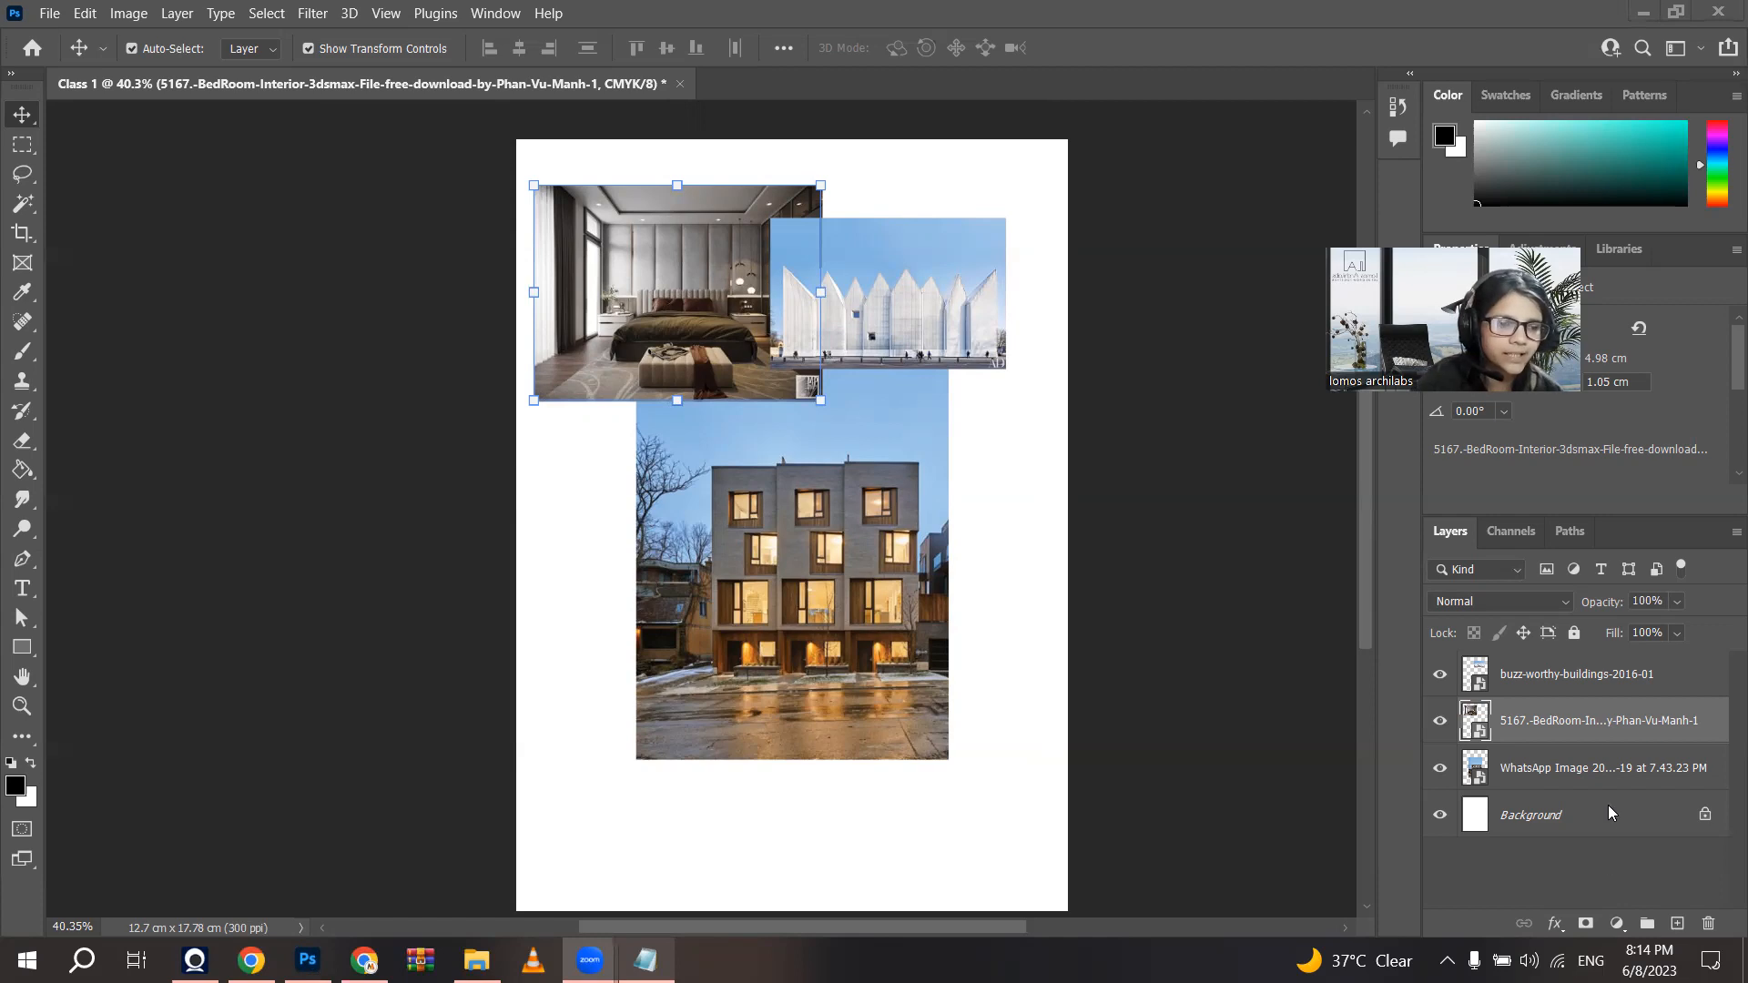
# Step: Select the three image layers in turn in the layer list, ending on buzz-worthy-buildings-2016-01, to review their names
pyautogui.click(1538, 685)
pyautogui.click(1550, 719)
pyautogui.click(1569, 773)
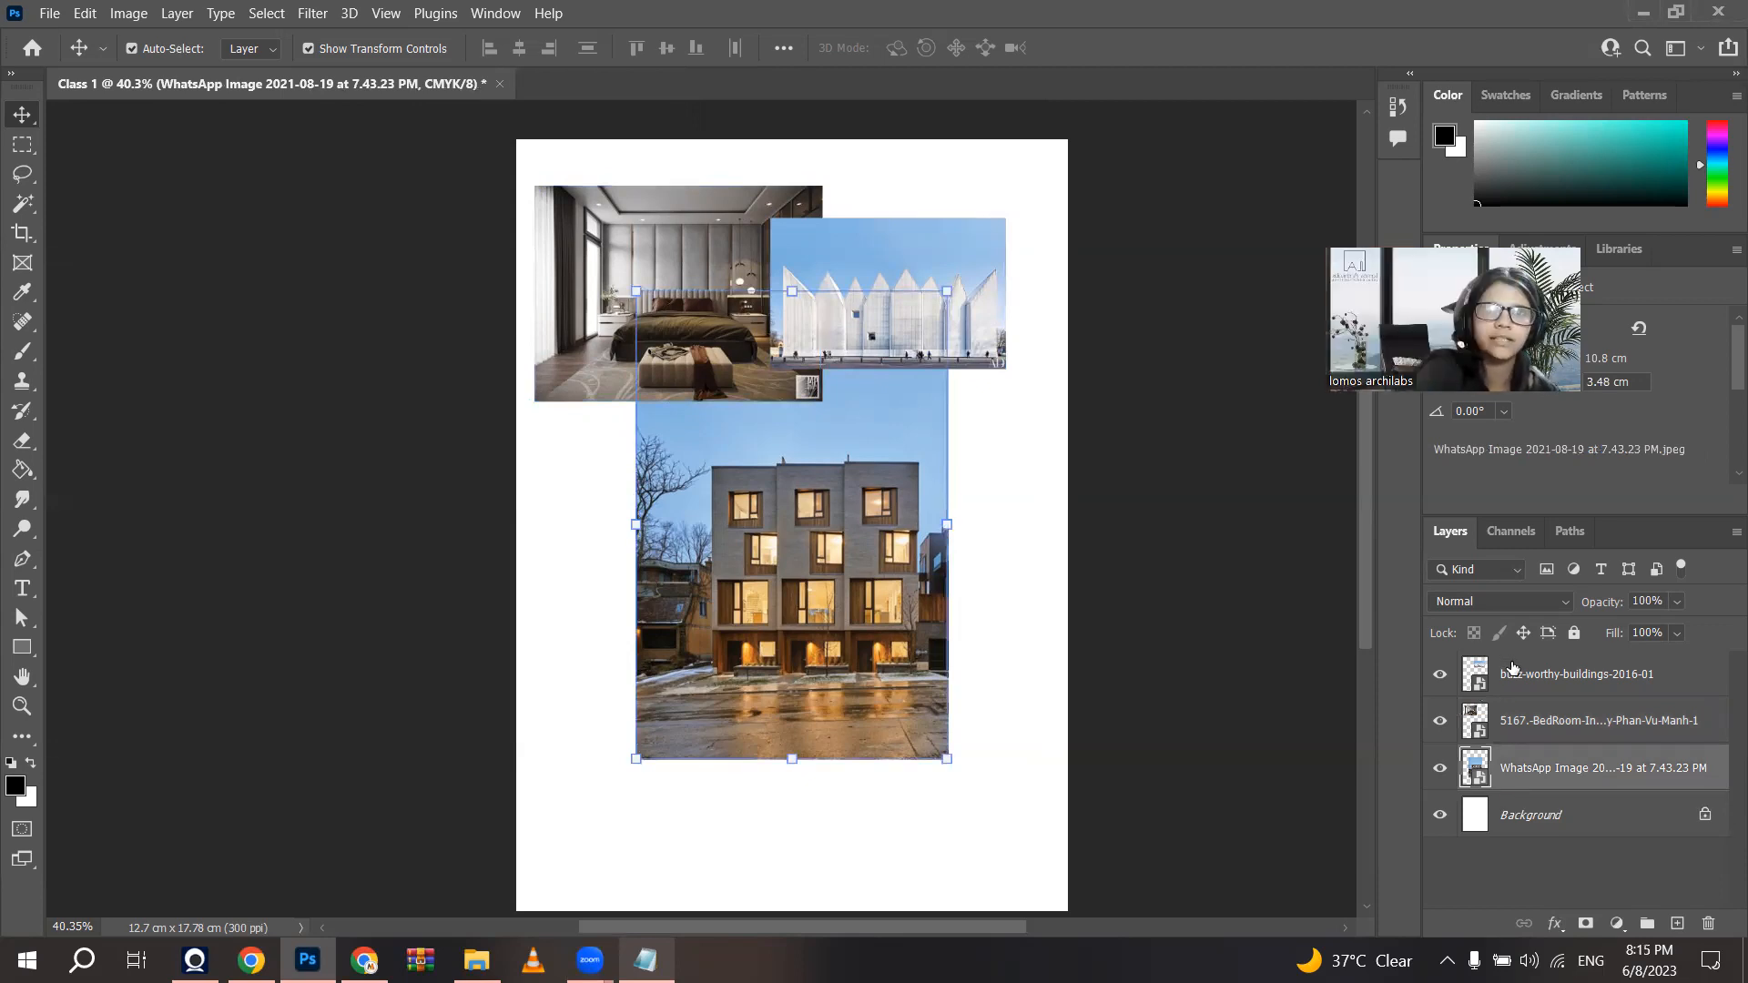
pyautogui.click(1538, 674)
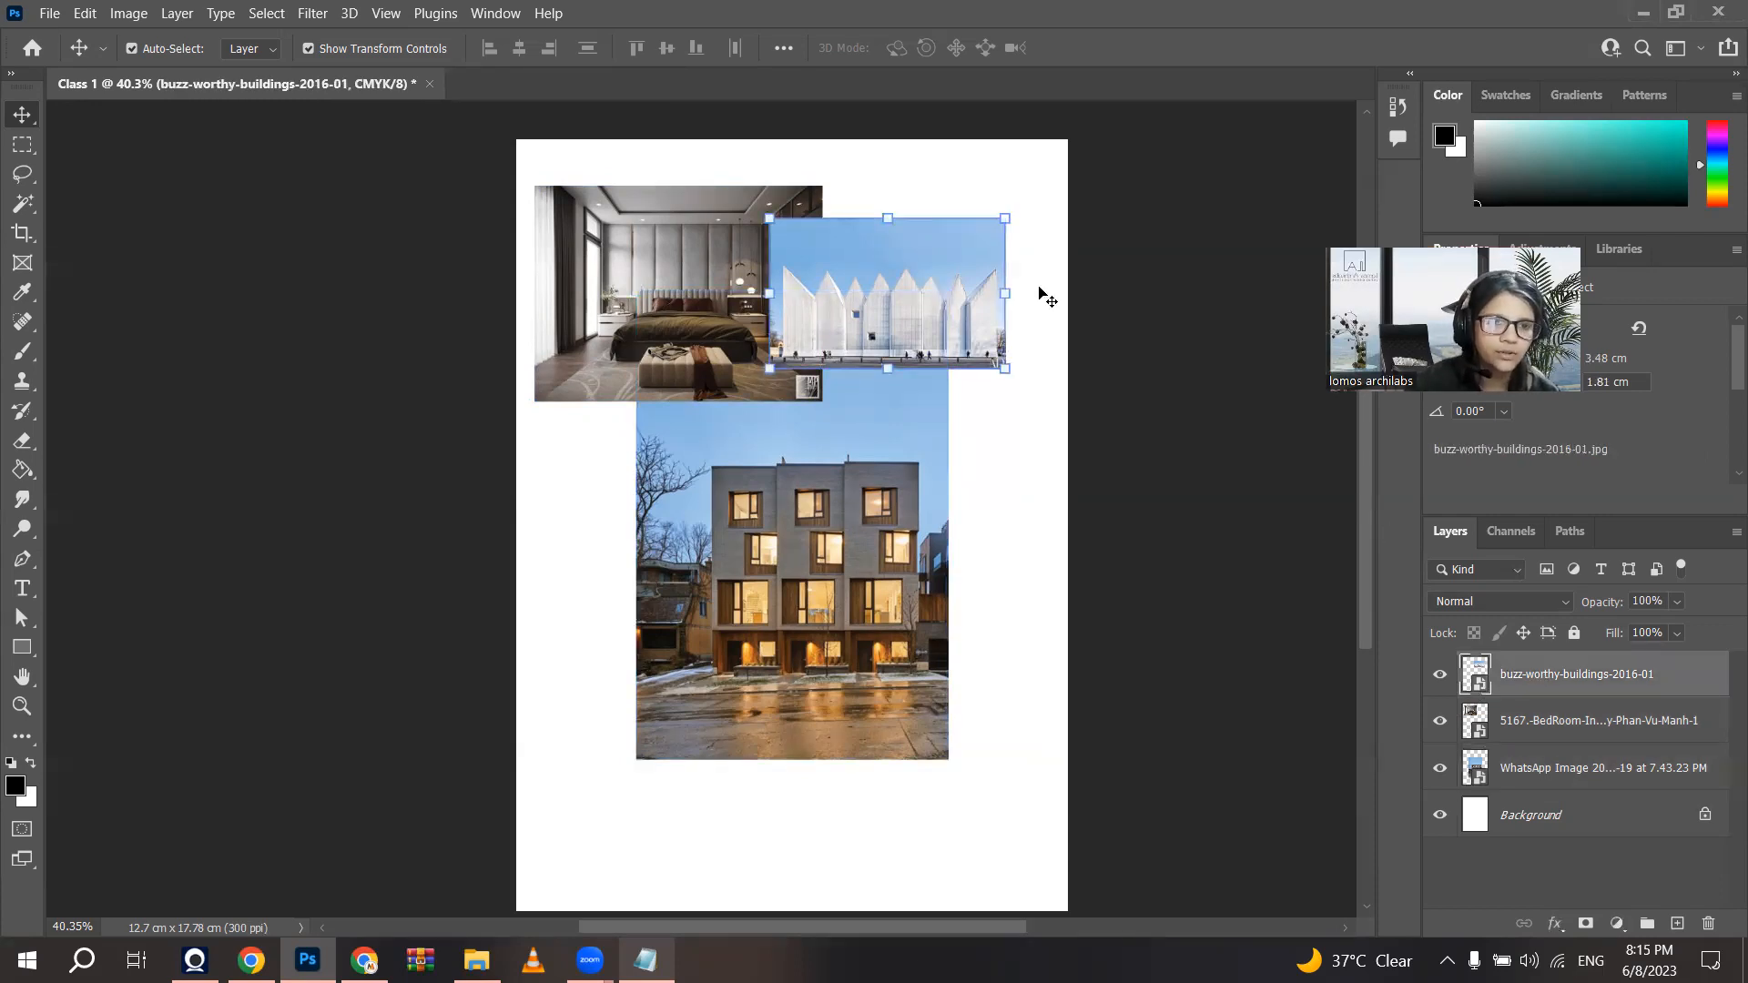
# Step: Rename the buzz-worthy-buildings-2016-01 layer as "white building"
pyautogui.doubleClick(1570, 675)
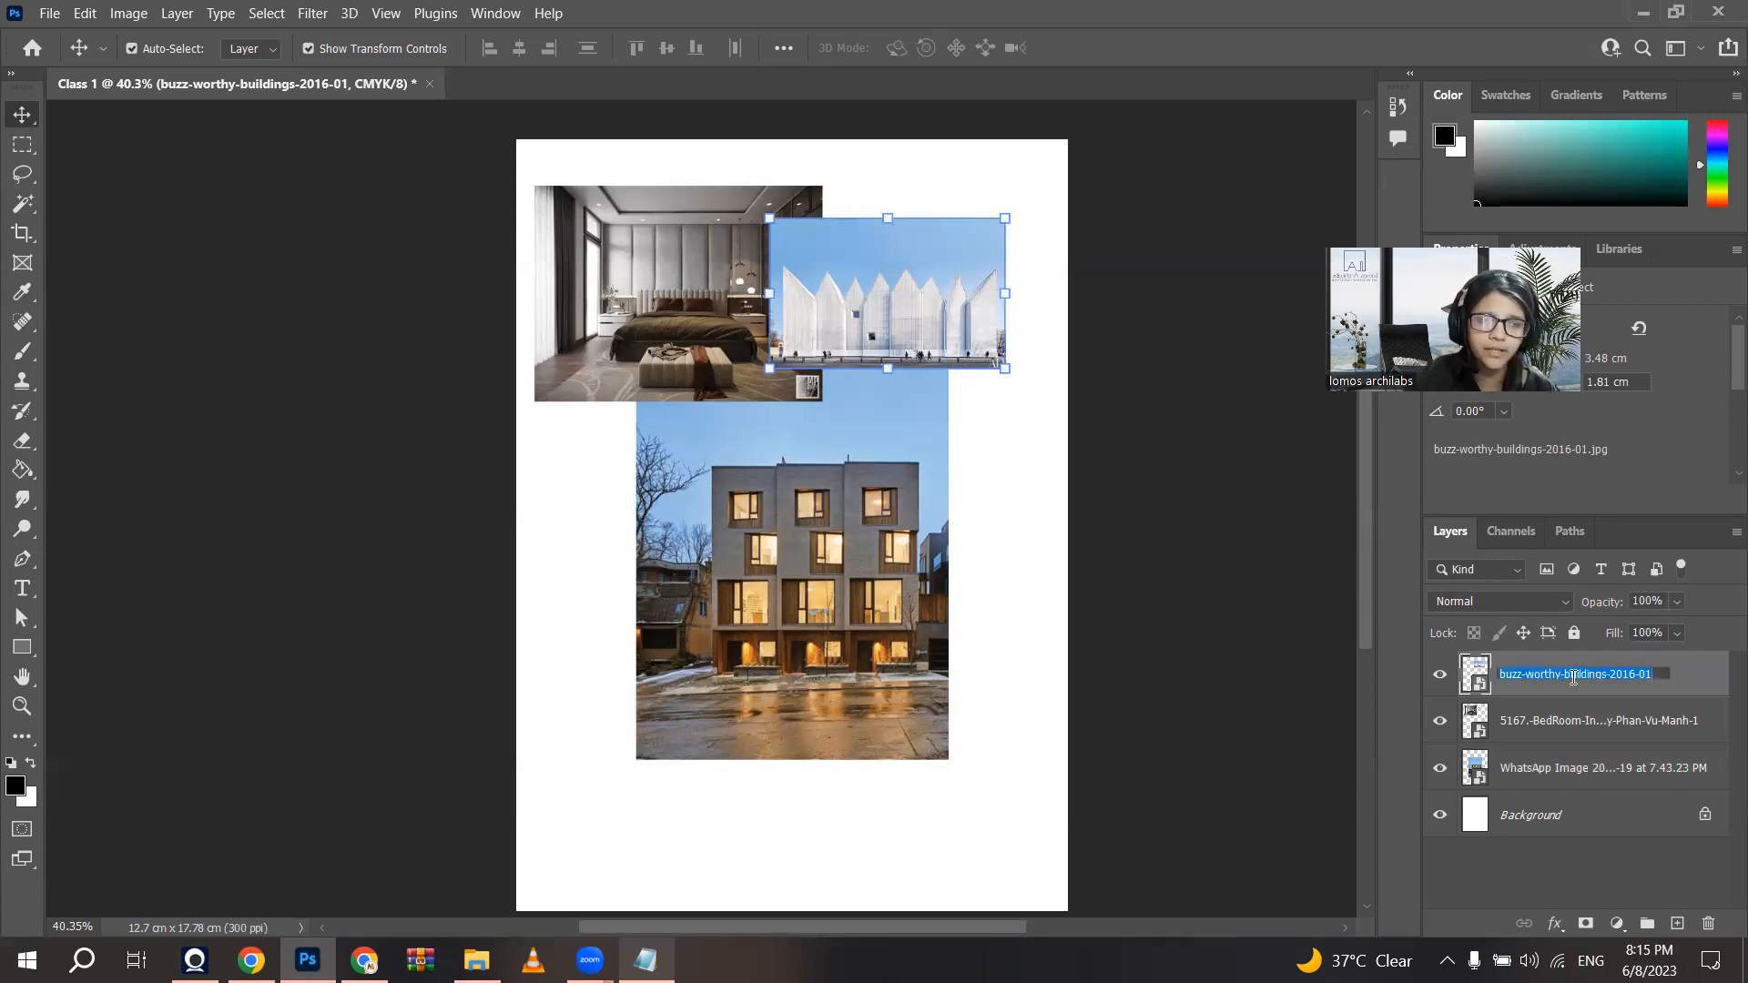
pyautogui.write('bui')
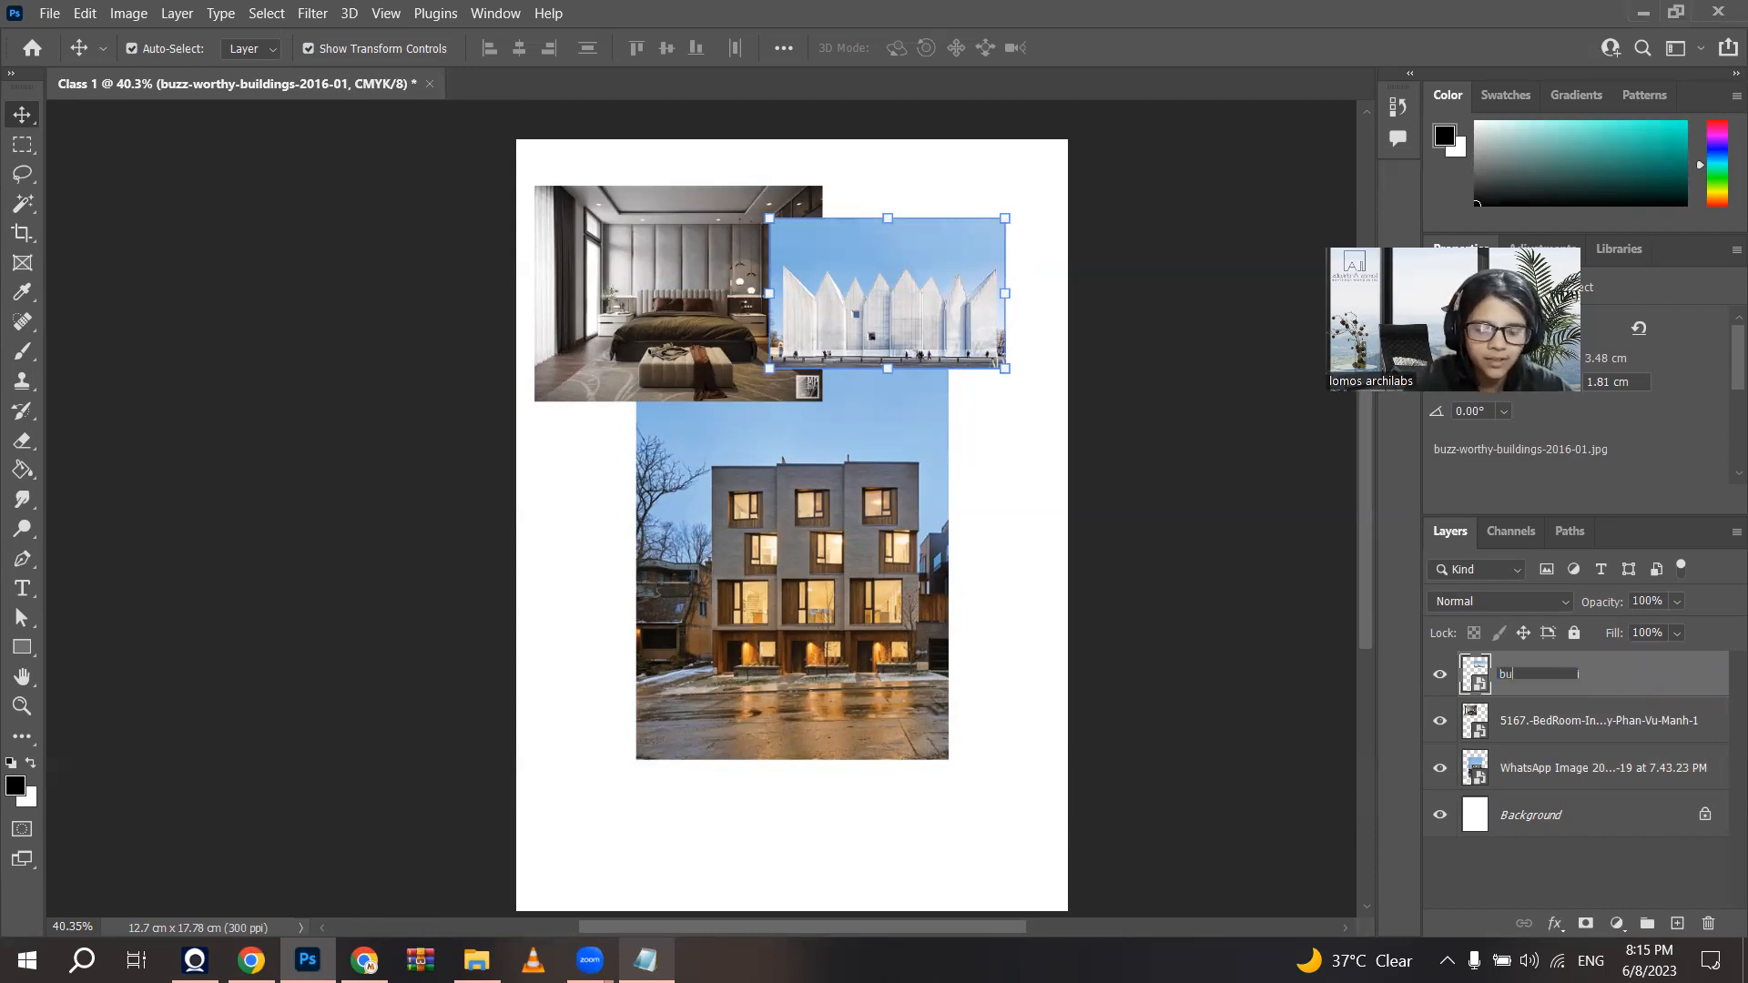
pyautogui.write('w')
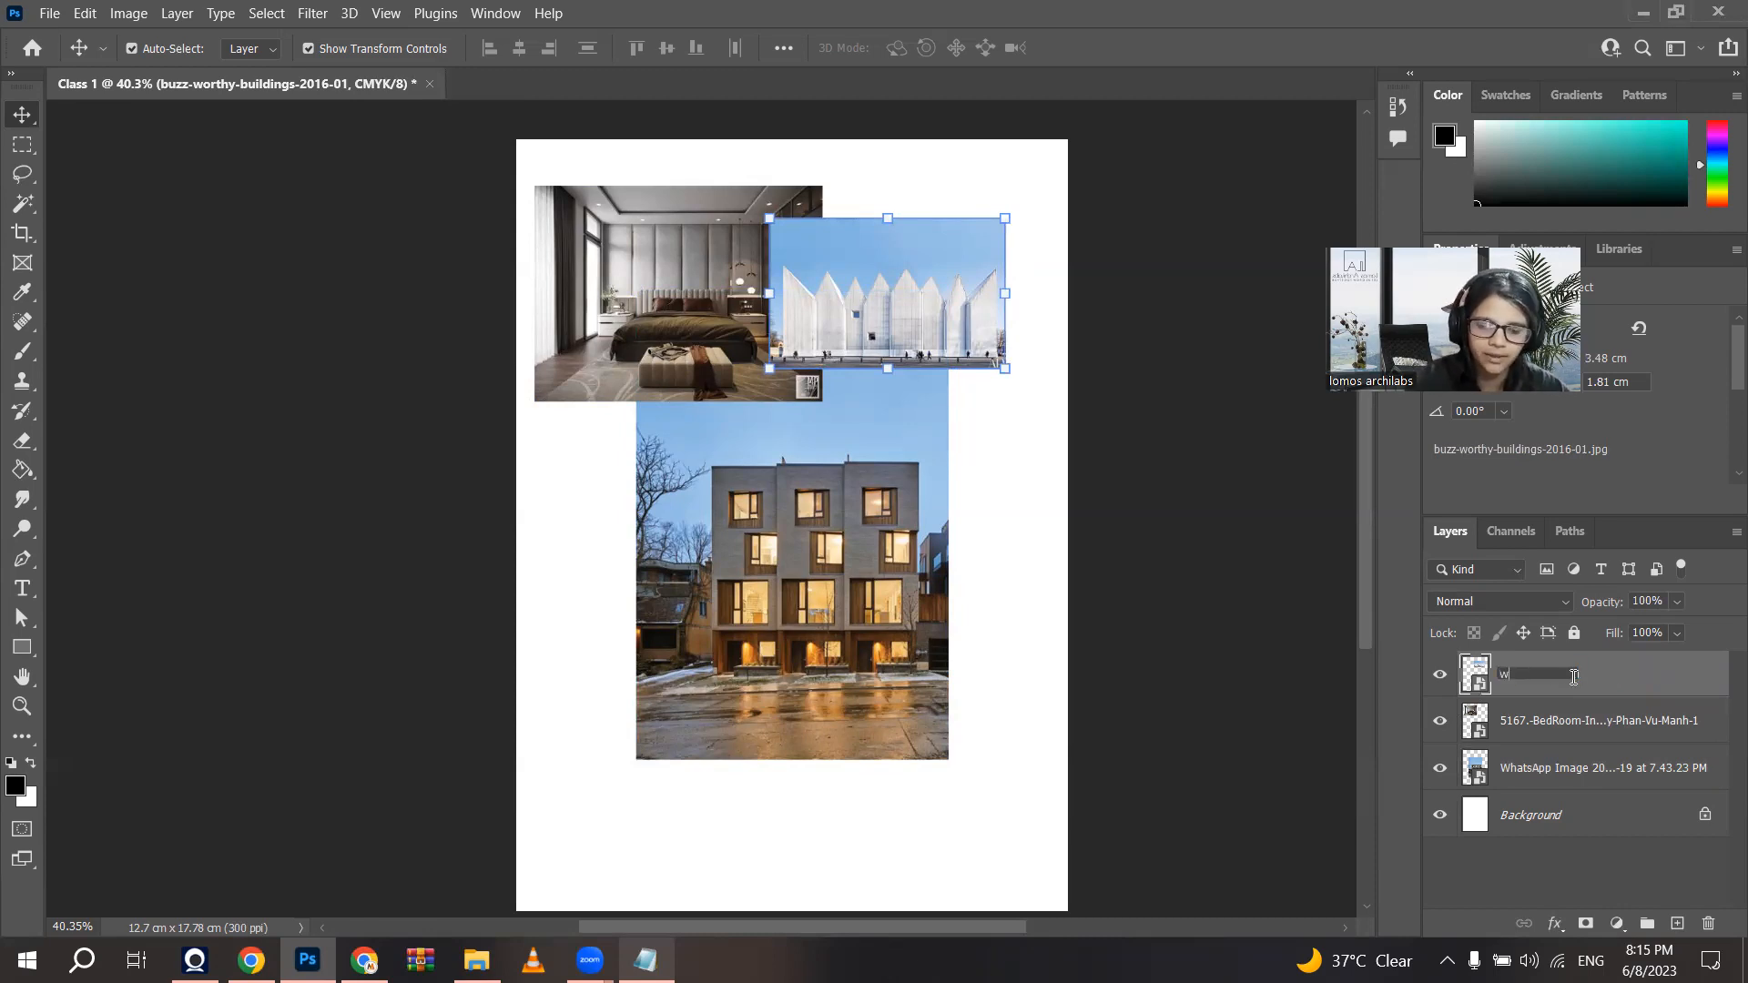
pyautogui.write('hite building')
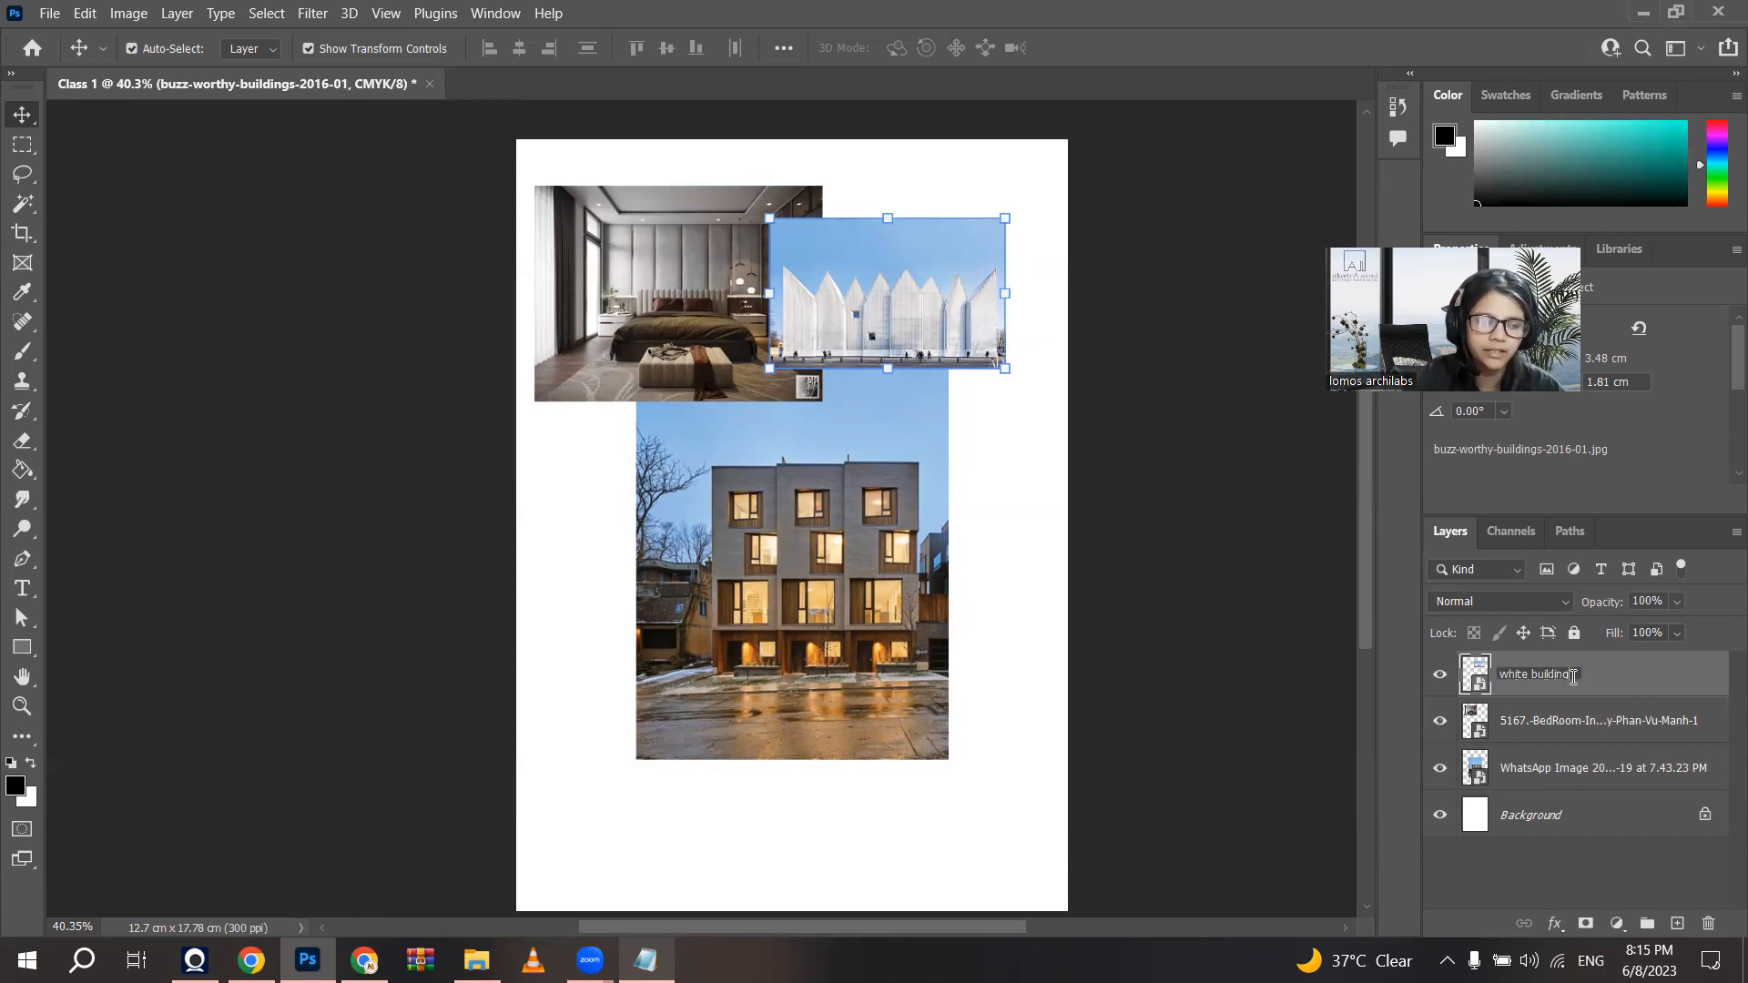
pyautogui.press('Return')
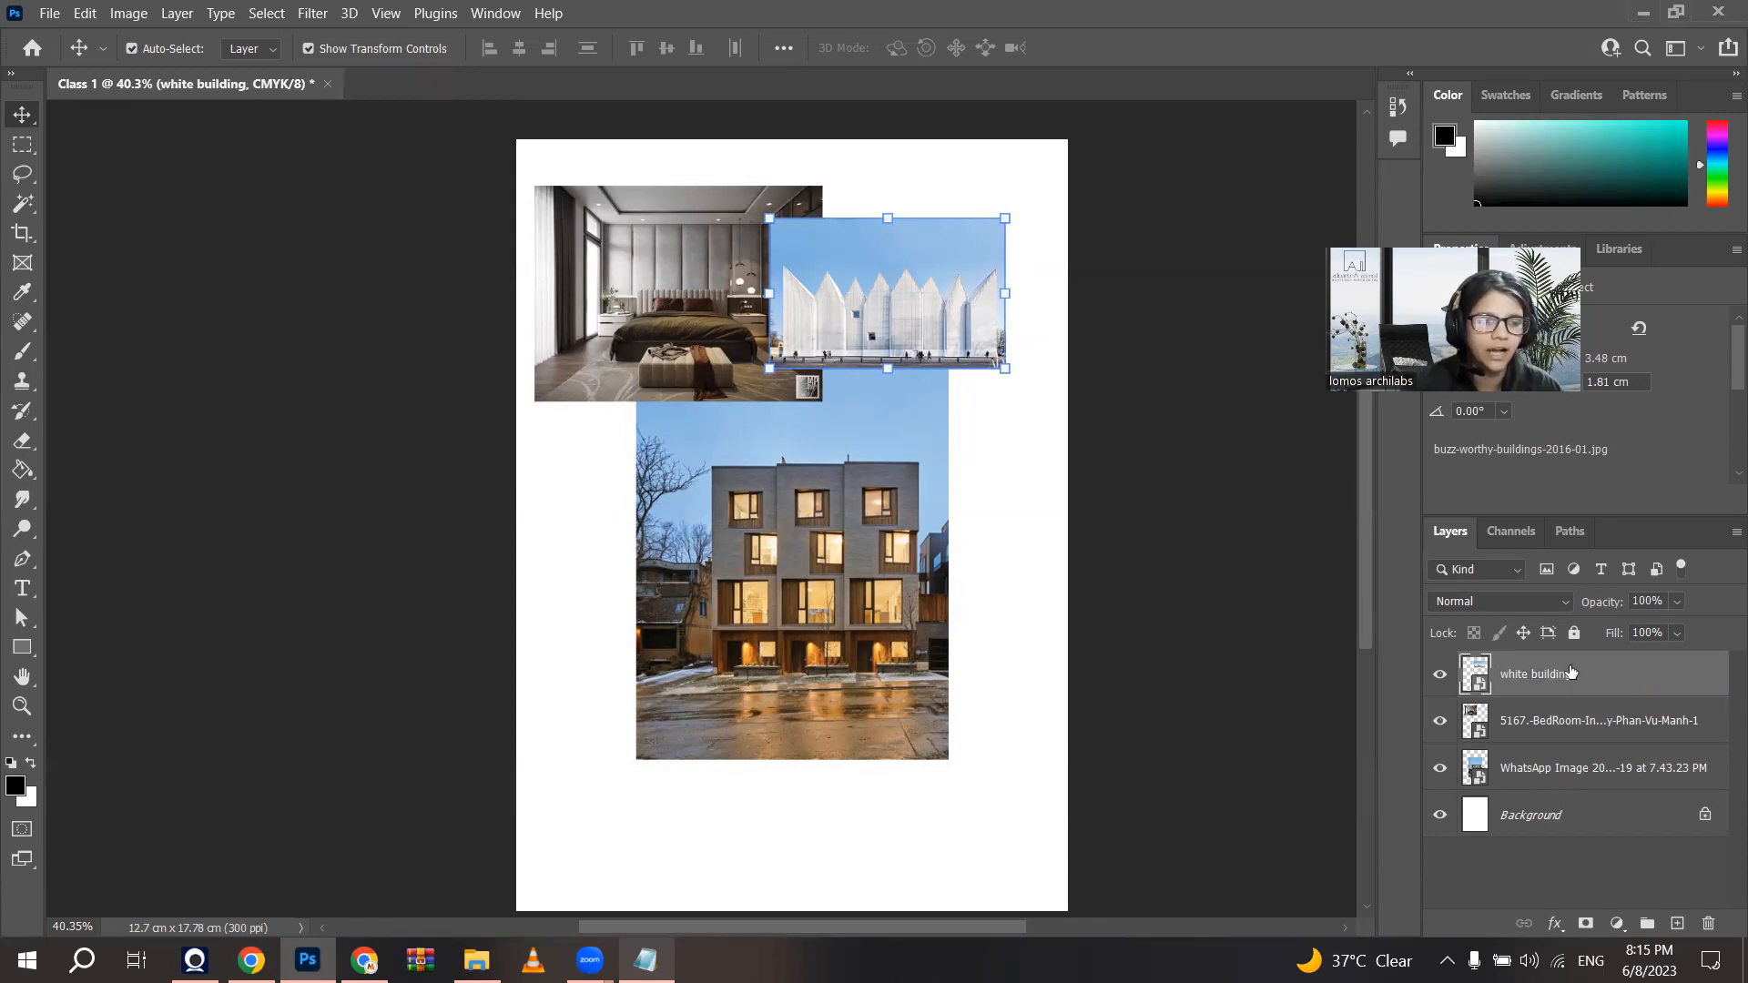
# Step: Rename the 5167.-BedRoom-Interior layer as "bedroom"
pyautogui.click(1556, 731)
pyautogui.doubleClick(1551, 718)
pyautogui.write('bedro')
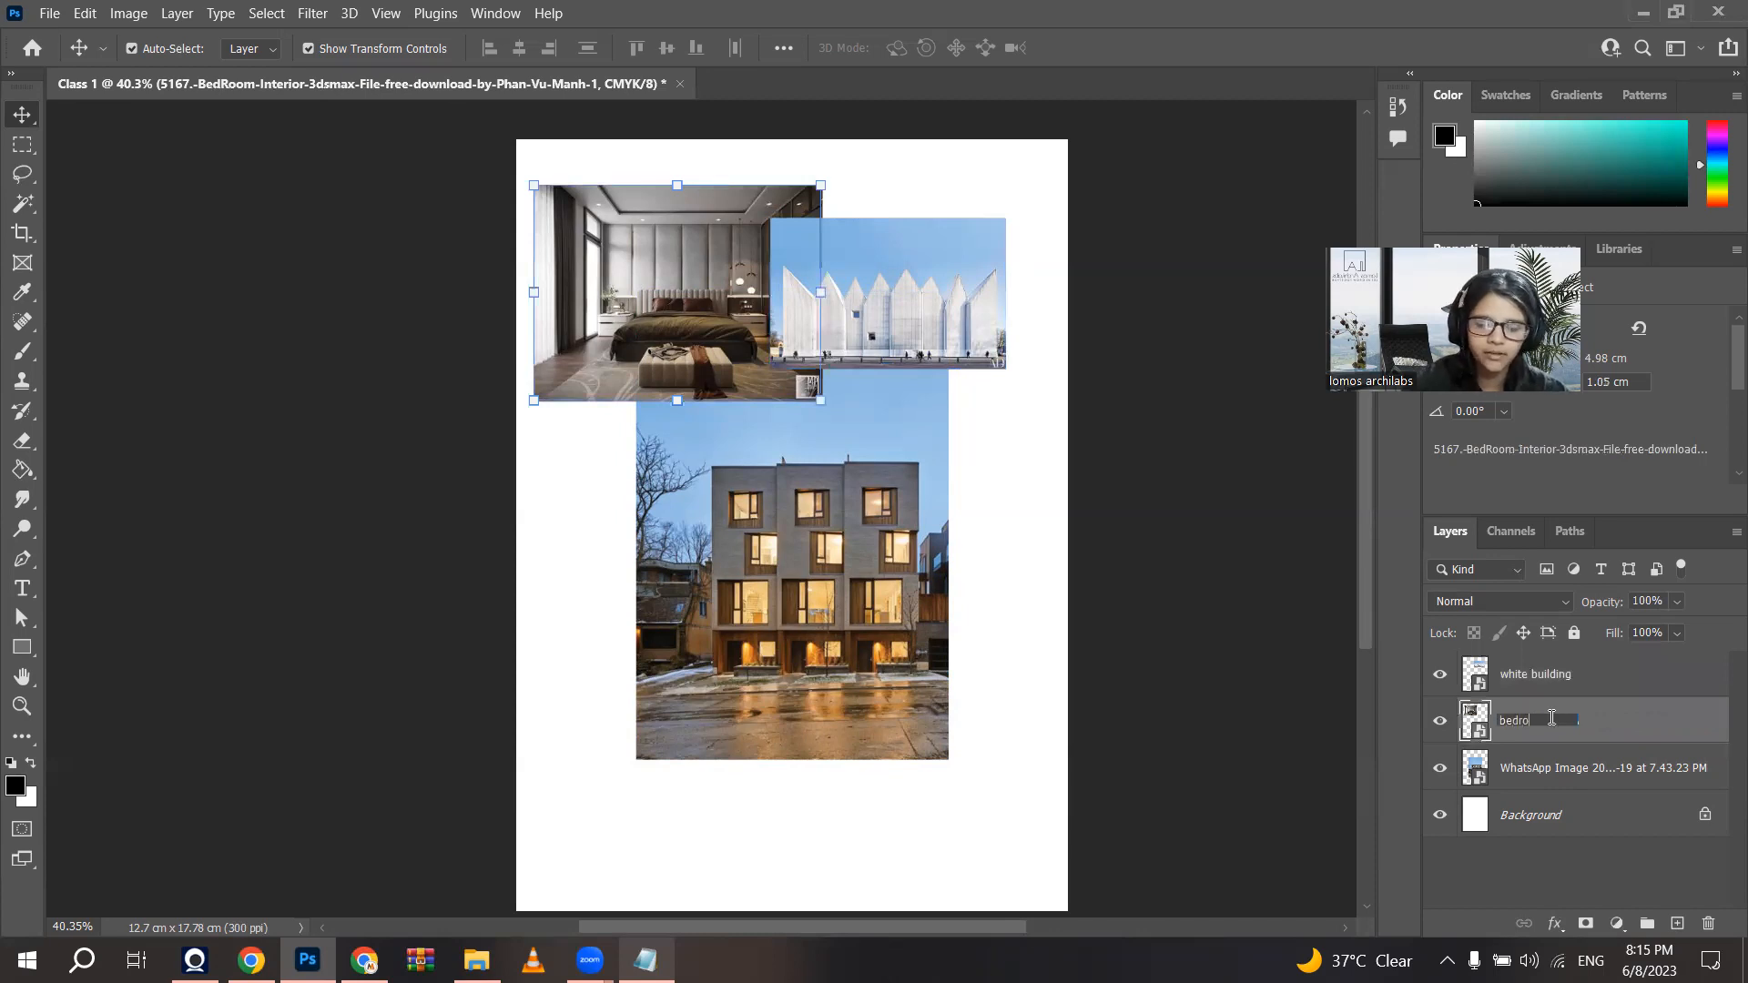
pyautogui.write('om')
pyautogui.press('Return')
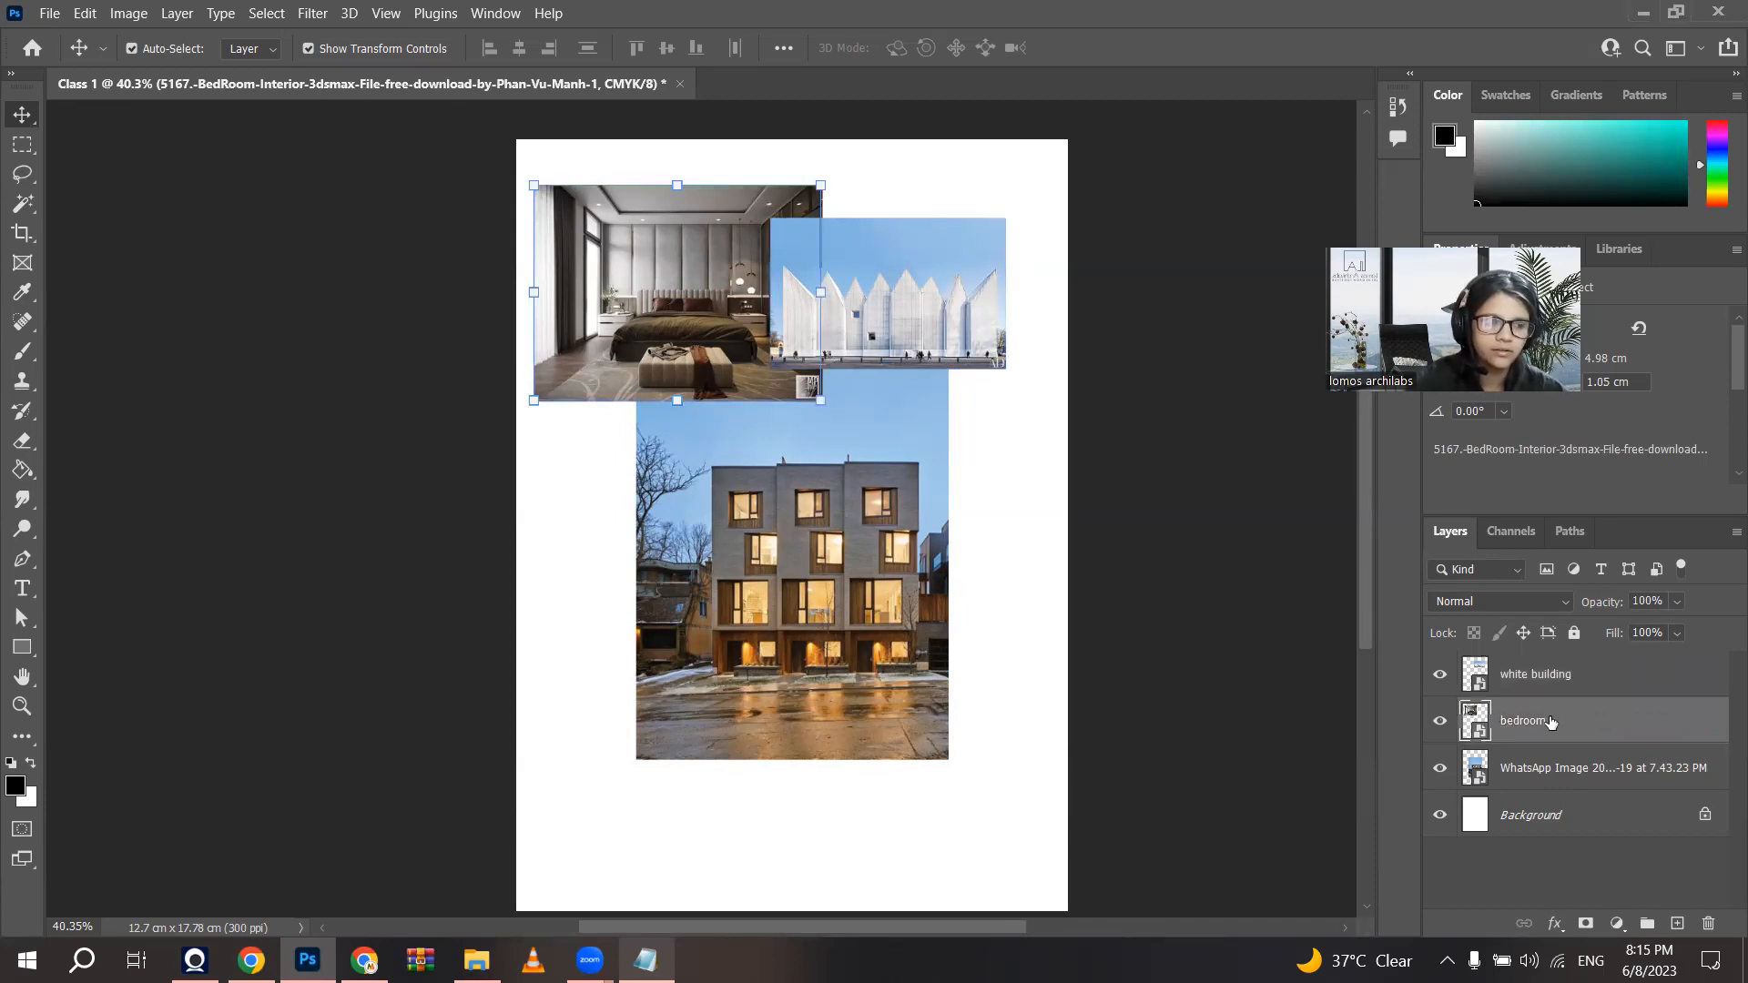
# Step: Rename the WhatsApp Image layer as "elevation" and deselect all layers
pyautogui.click(1553, 775)
pyautogui.doubleClick(1554, 769)
pyautogui.write('elevati')
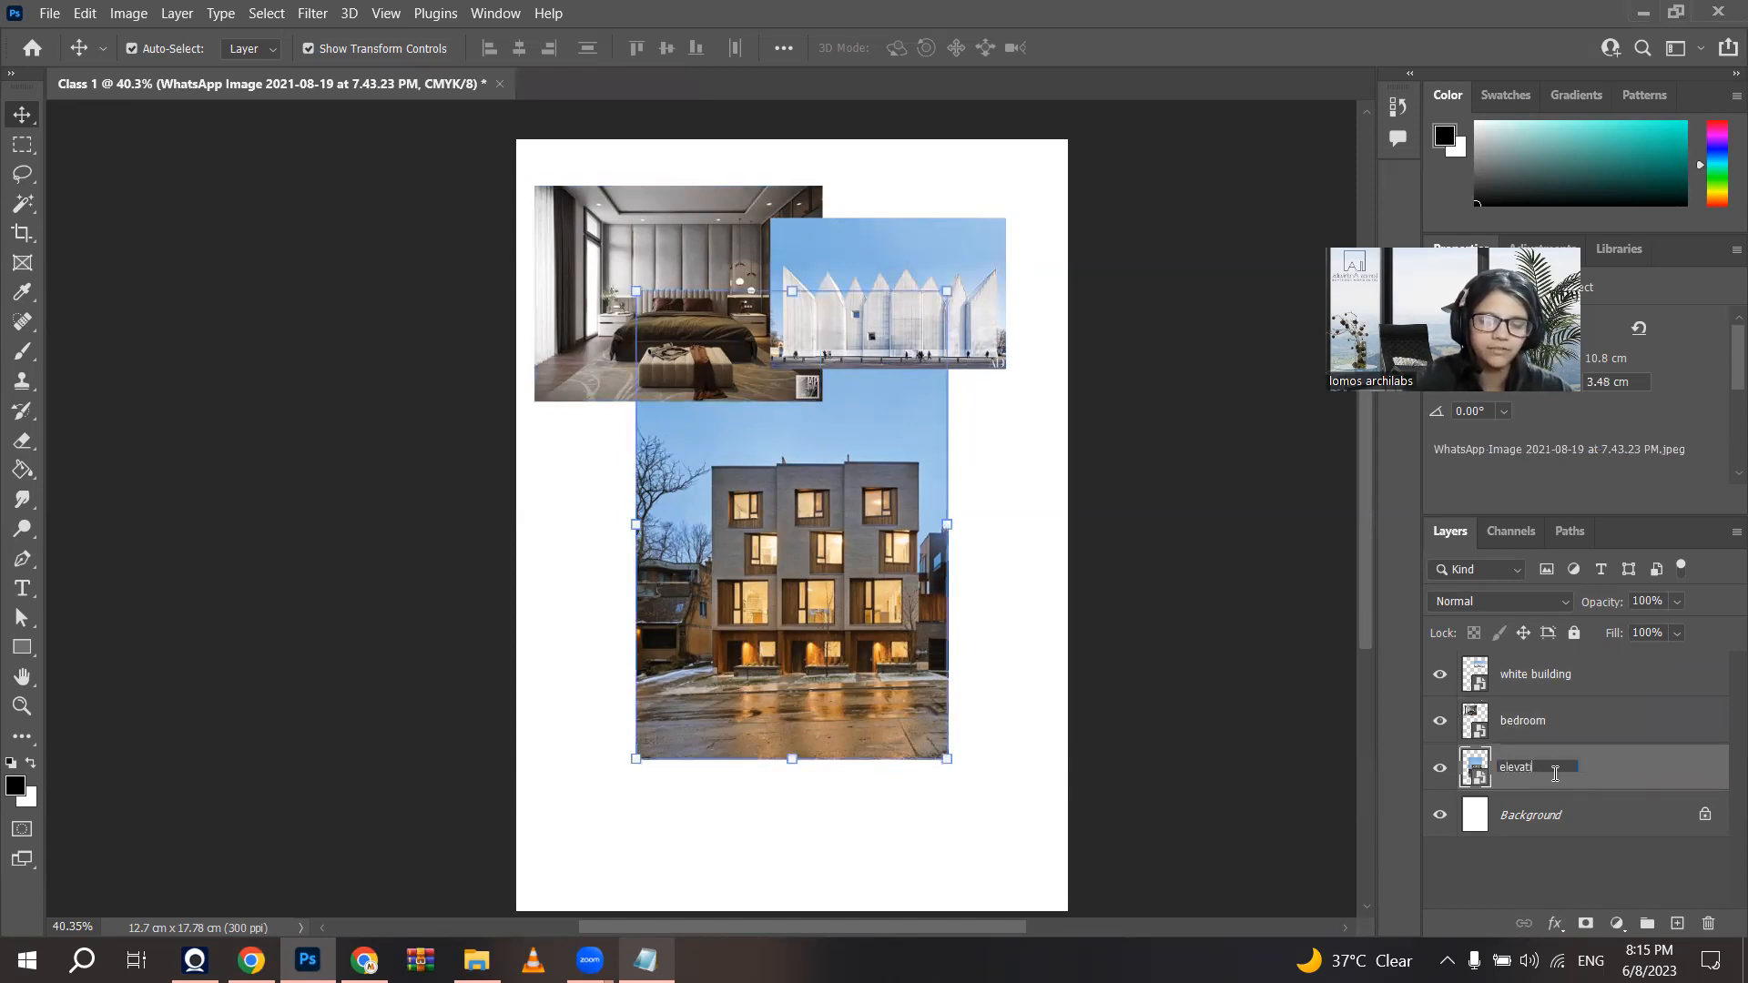
pyautogui.write('on')
pyautogui.press('Return')
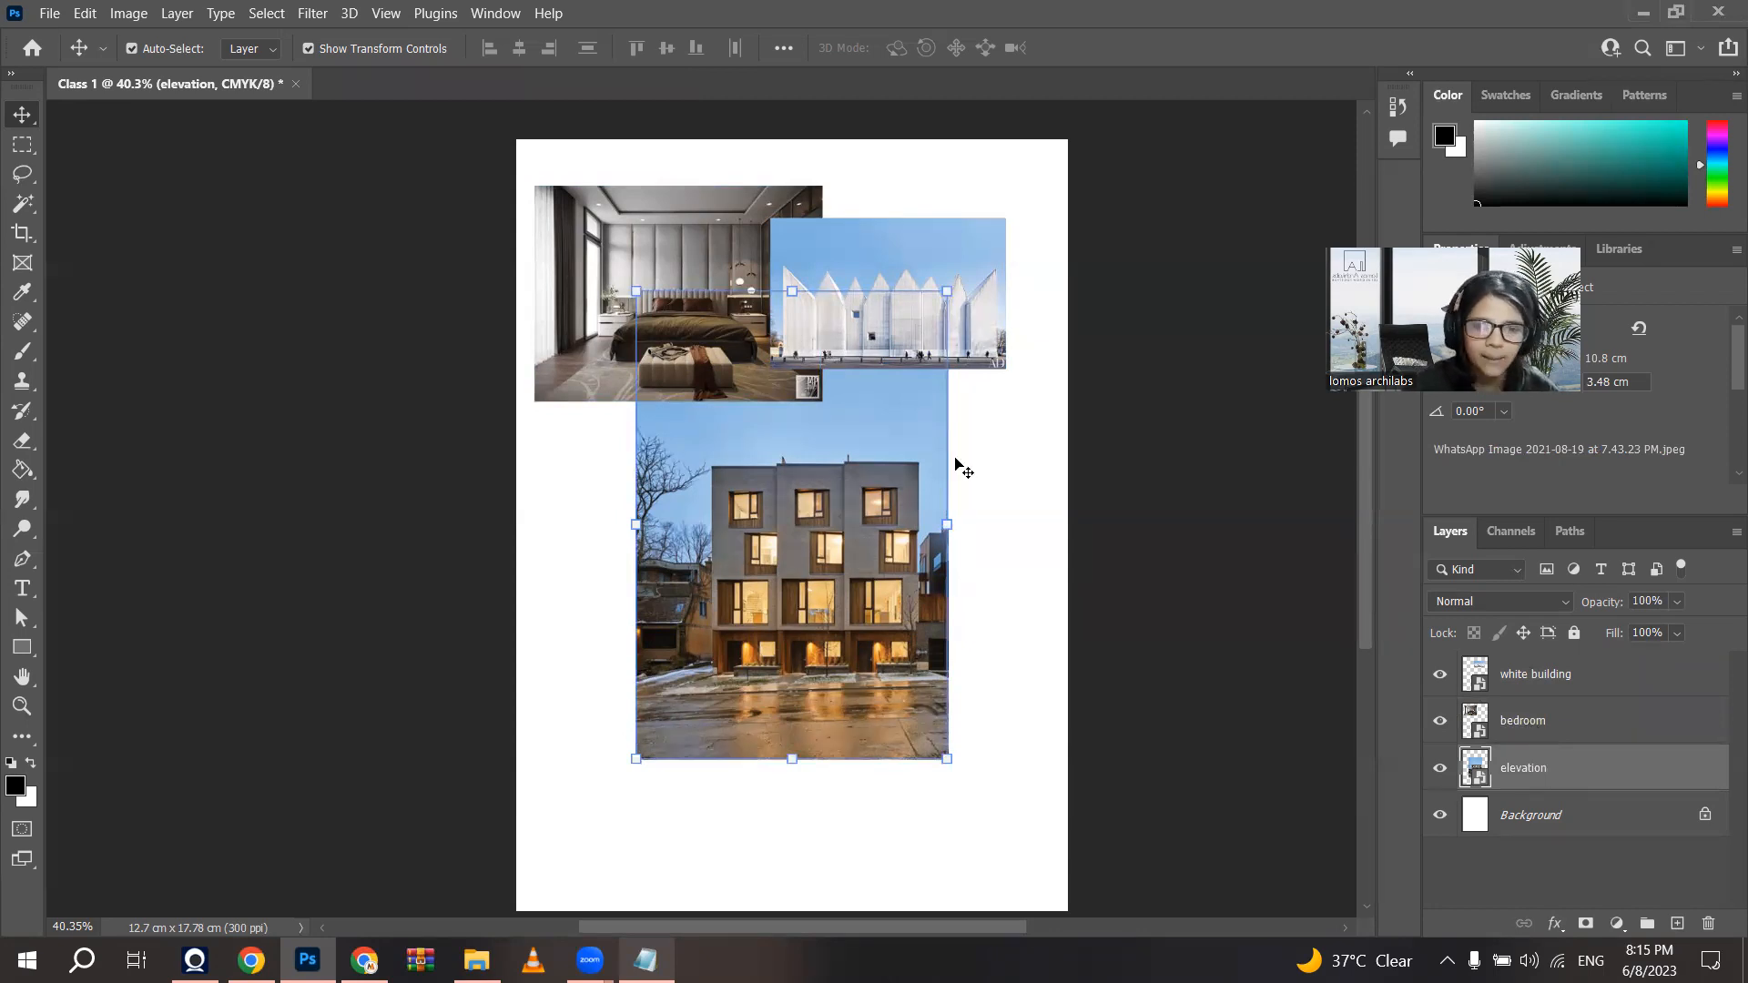
pyautogui.scroll(-2, 852, 403)
pyautogui.click(465, 391)
pyautogui.scroll(2, 953, 382)
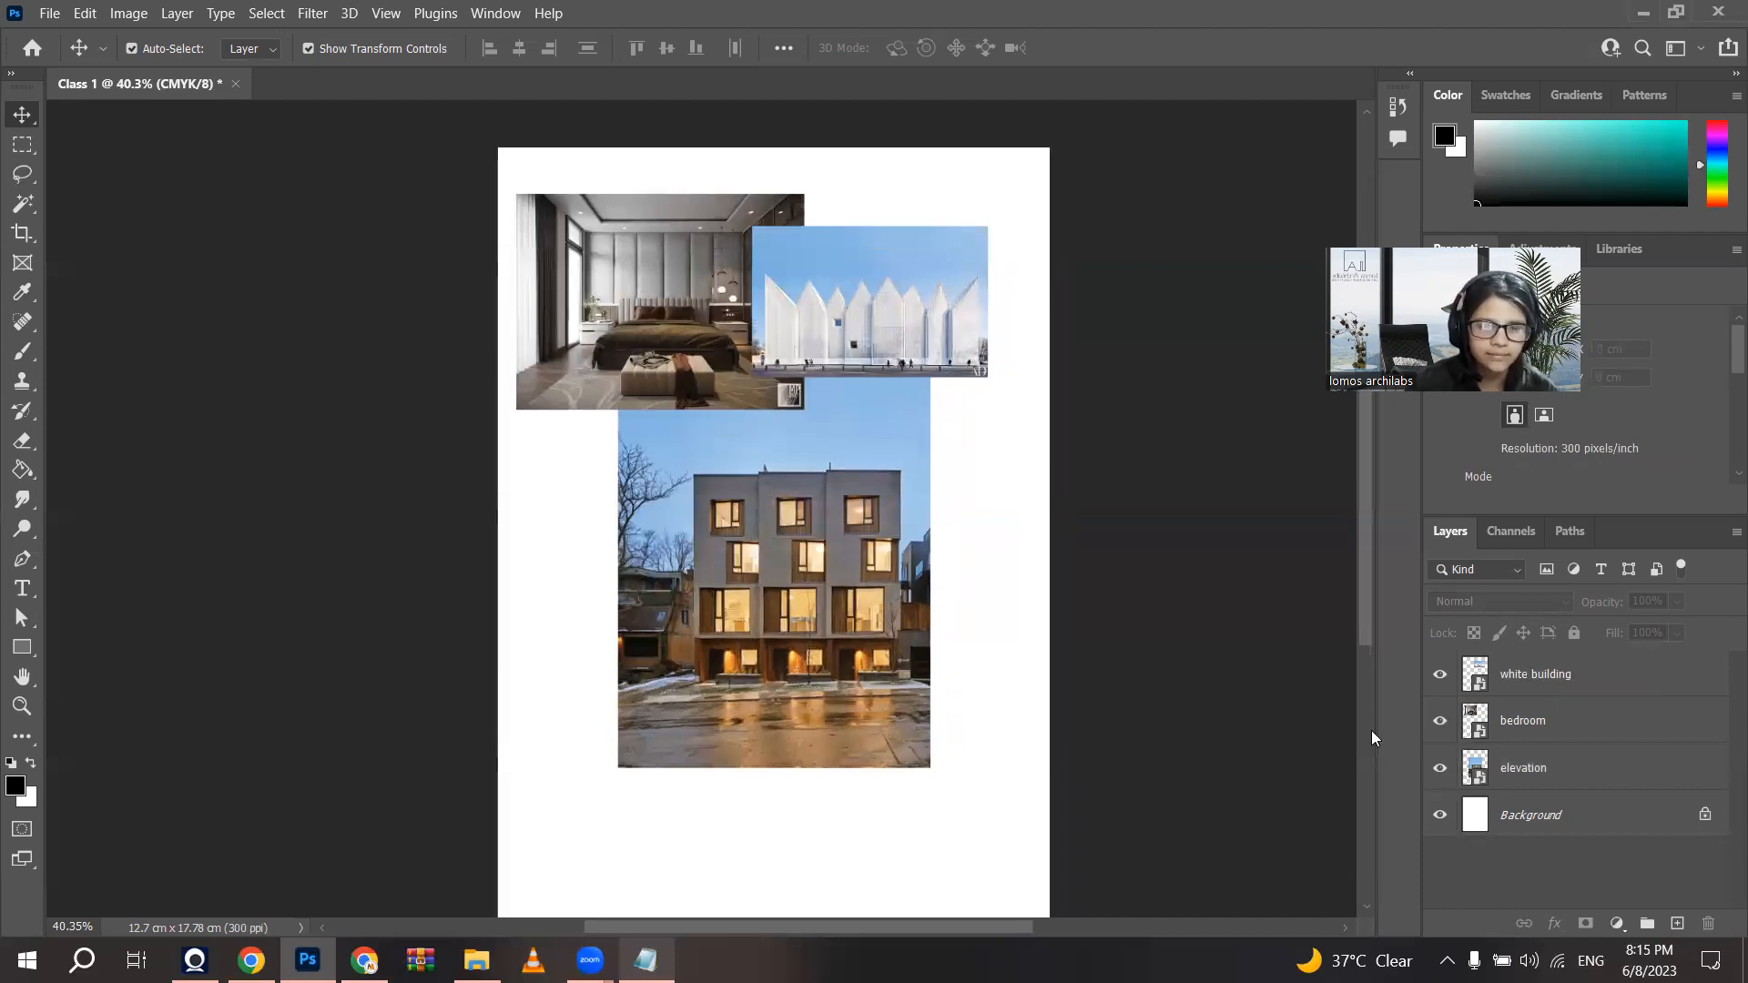
pyautogui.scroll(-3, 1371, 730)
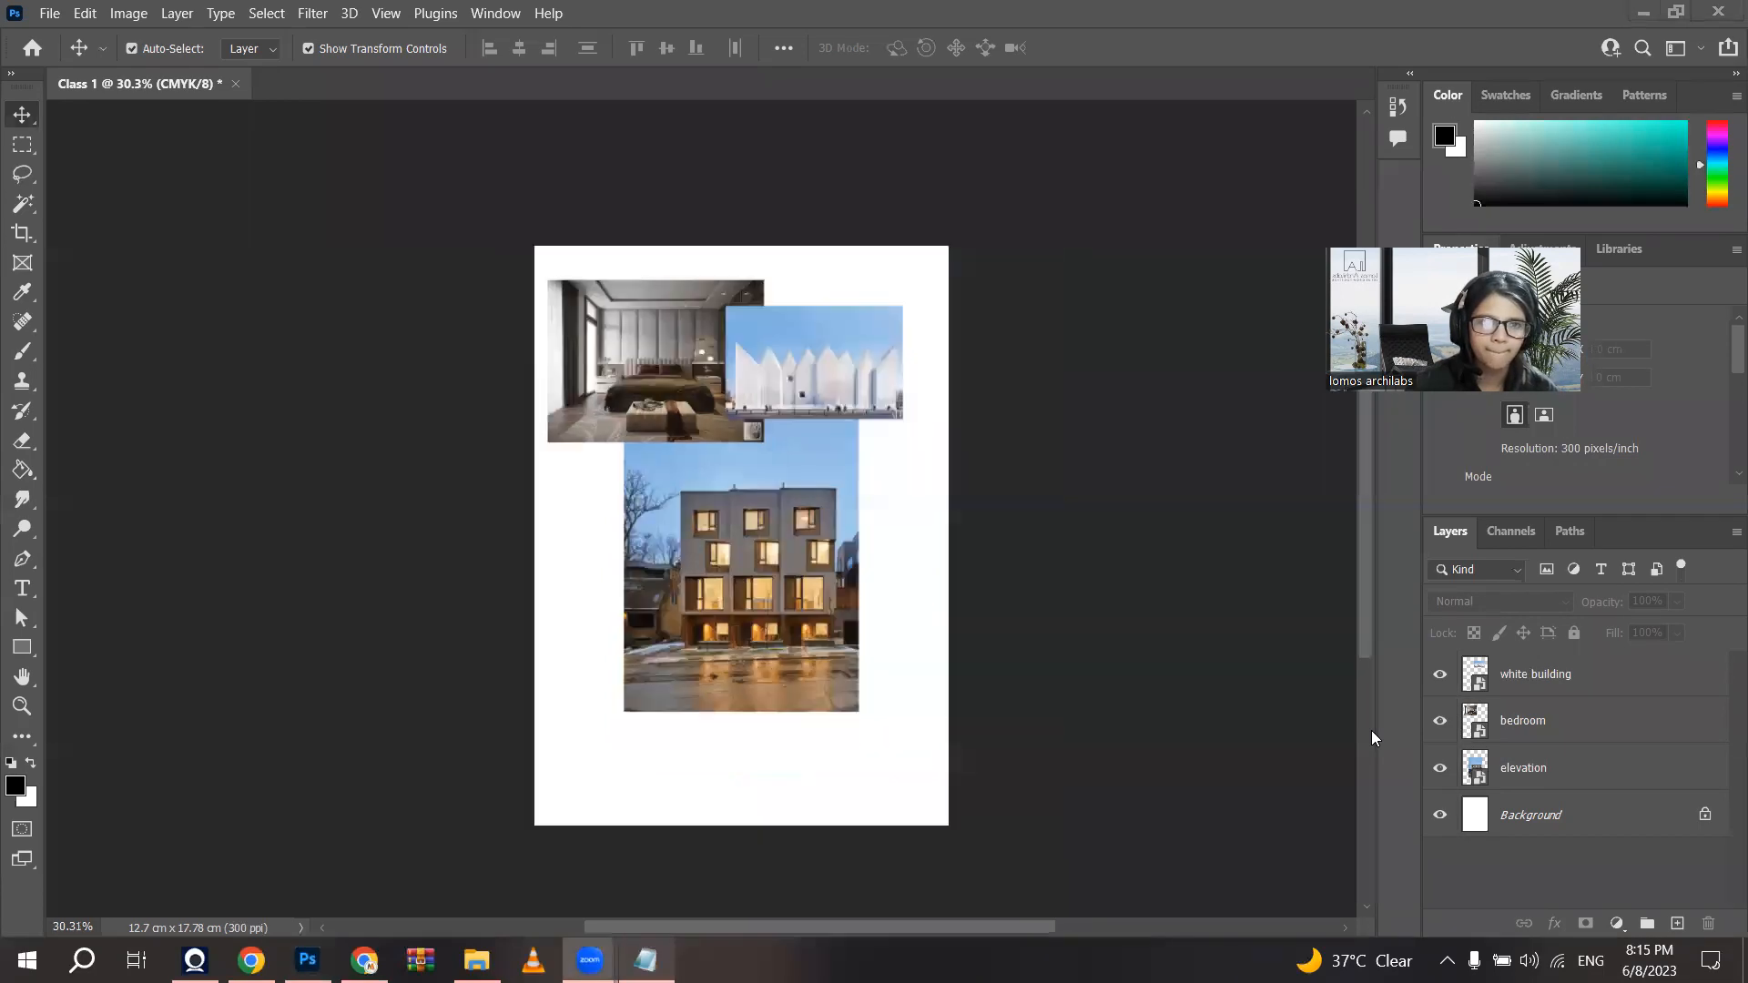
pyautogui.scroll(1, 775, 401)
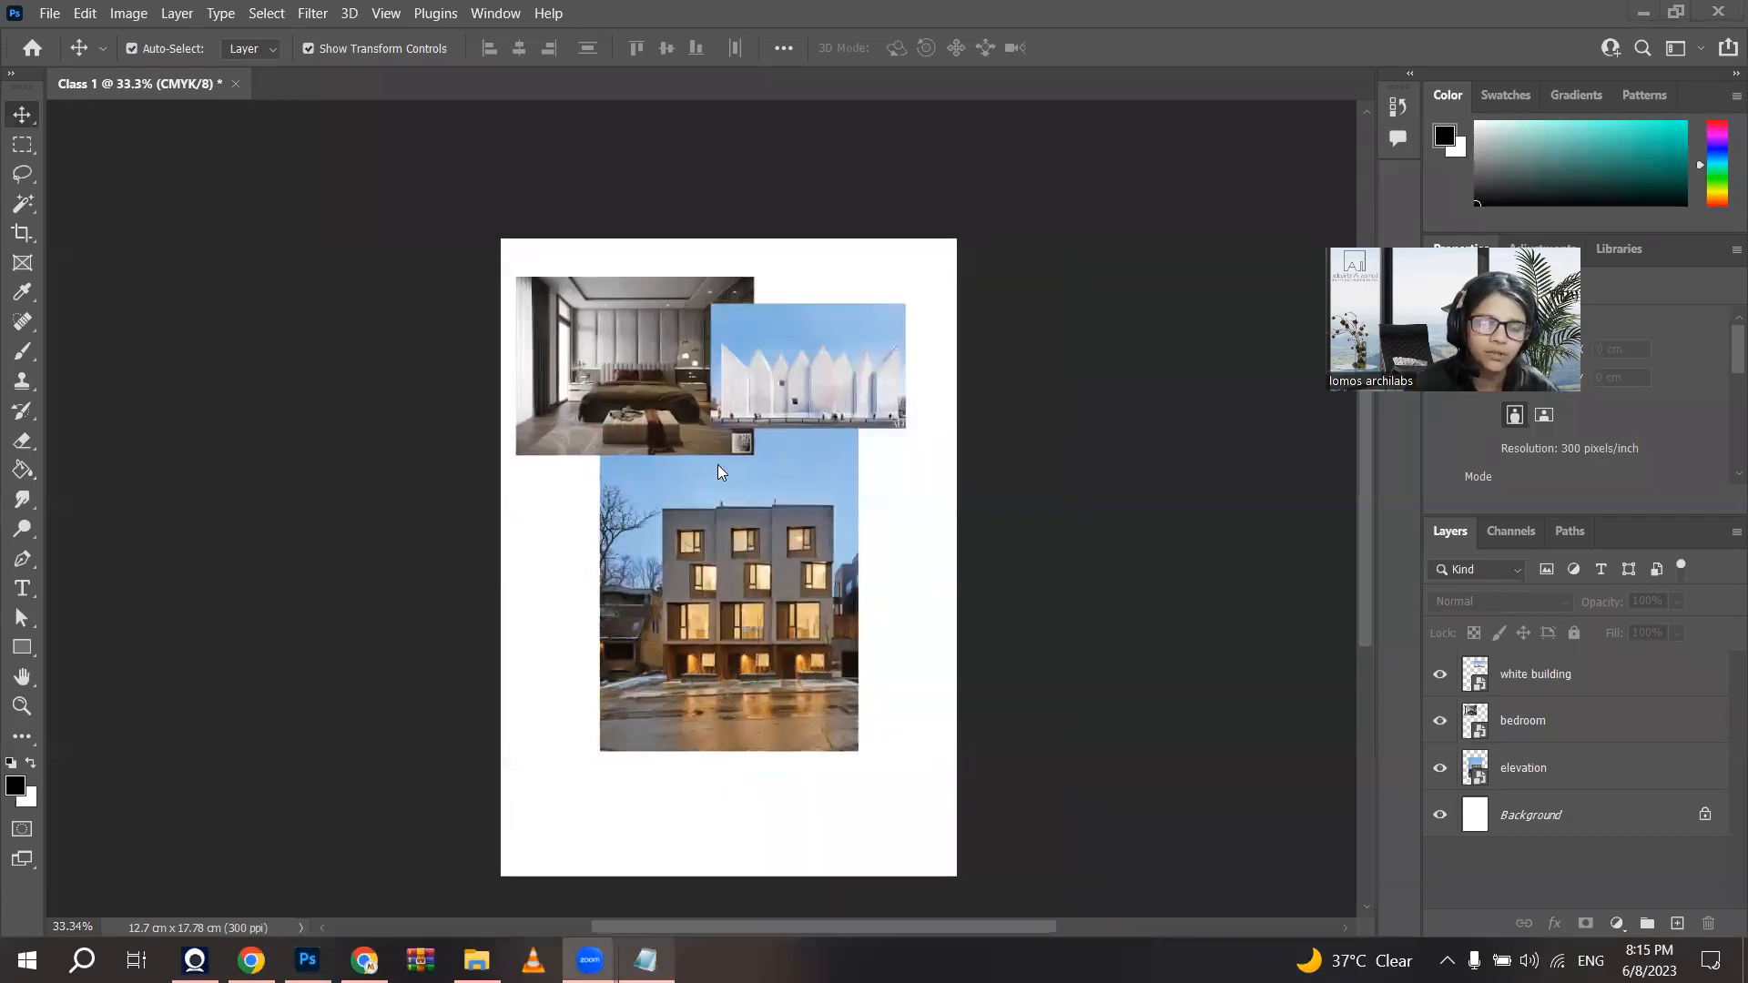
pyautogui.click(593, 951)
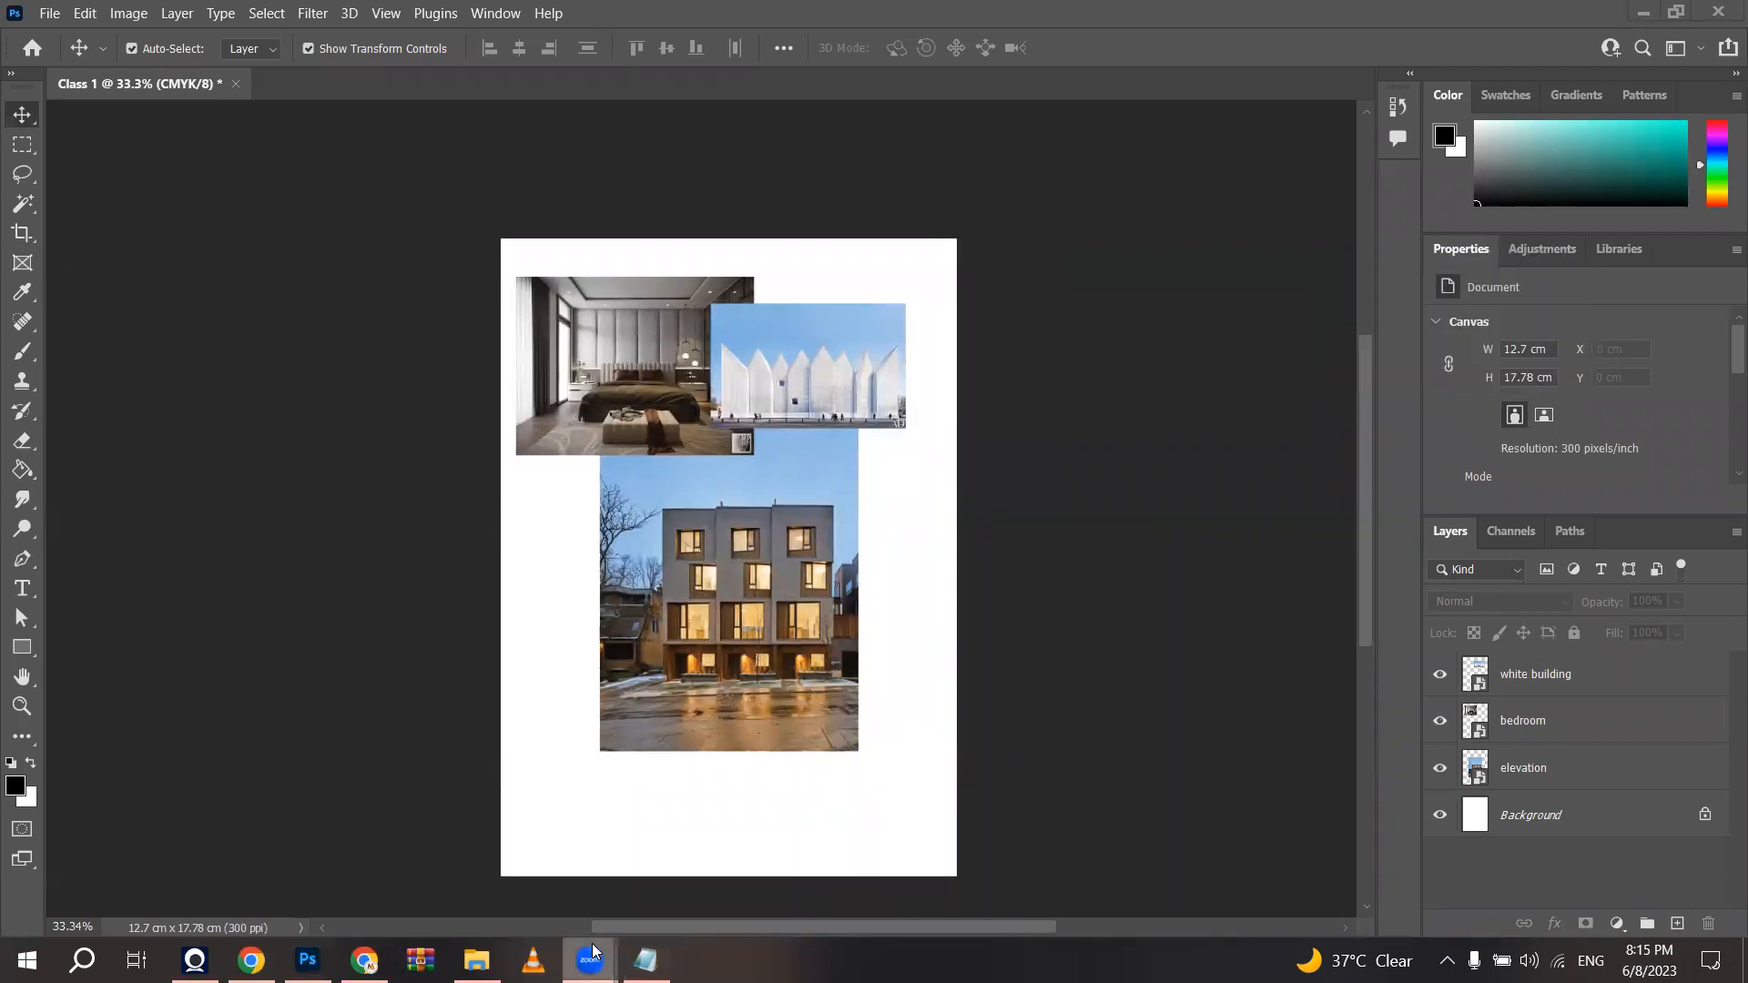
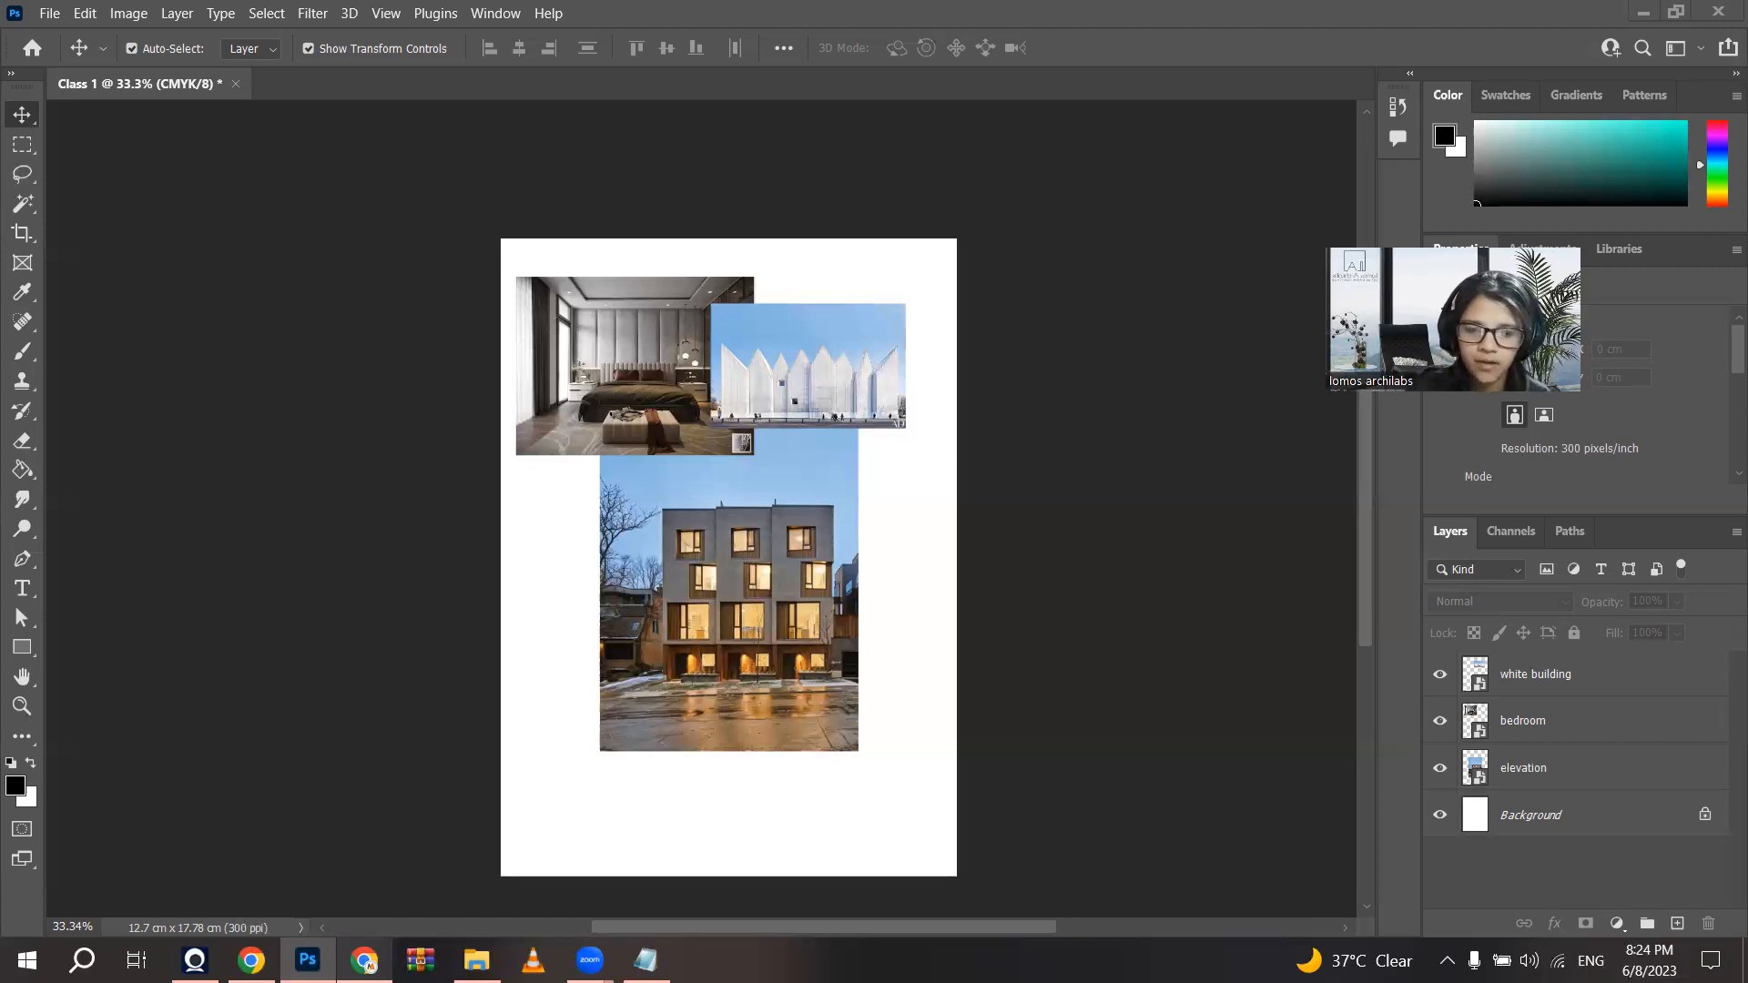
pyautogui.scroll(4, 573, 417)
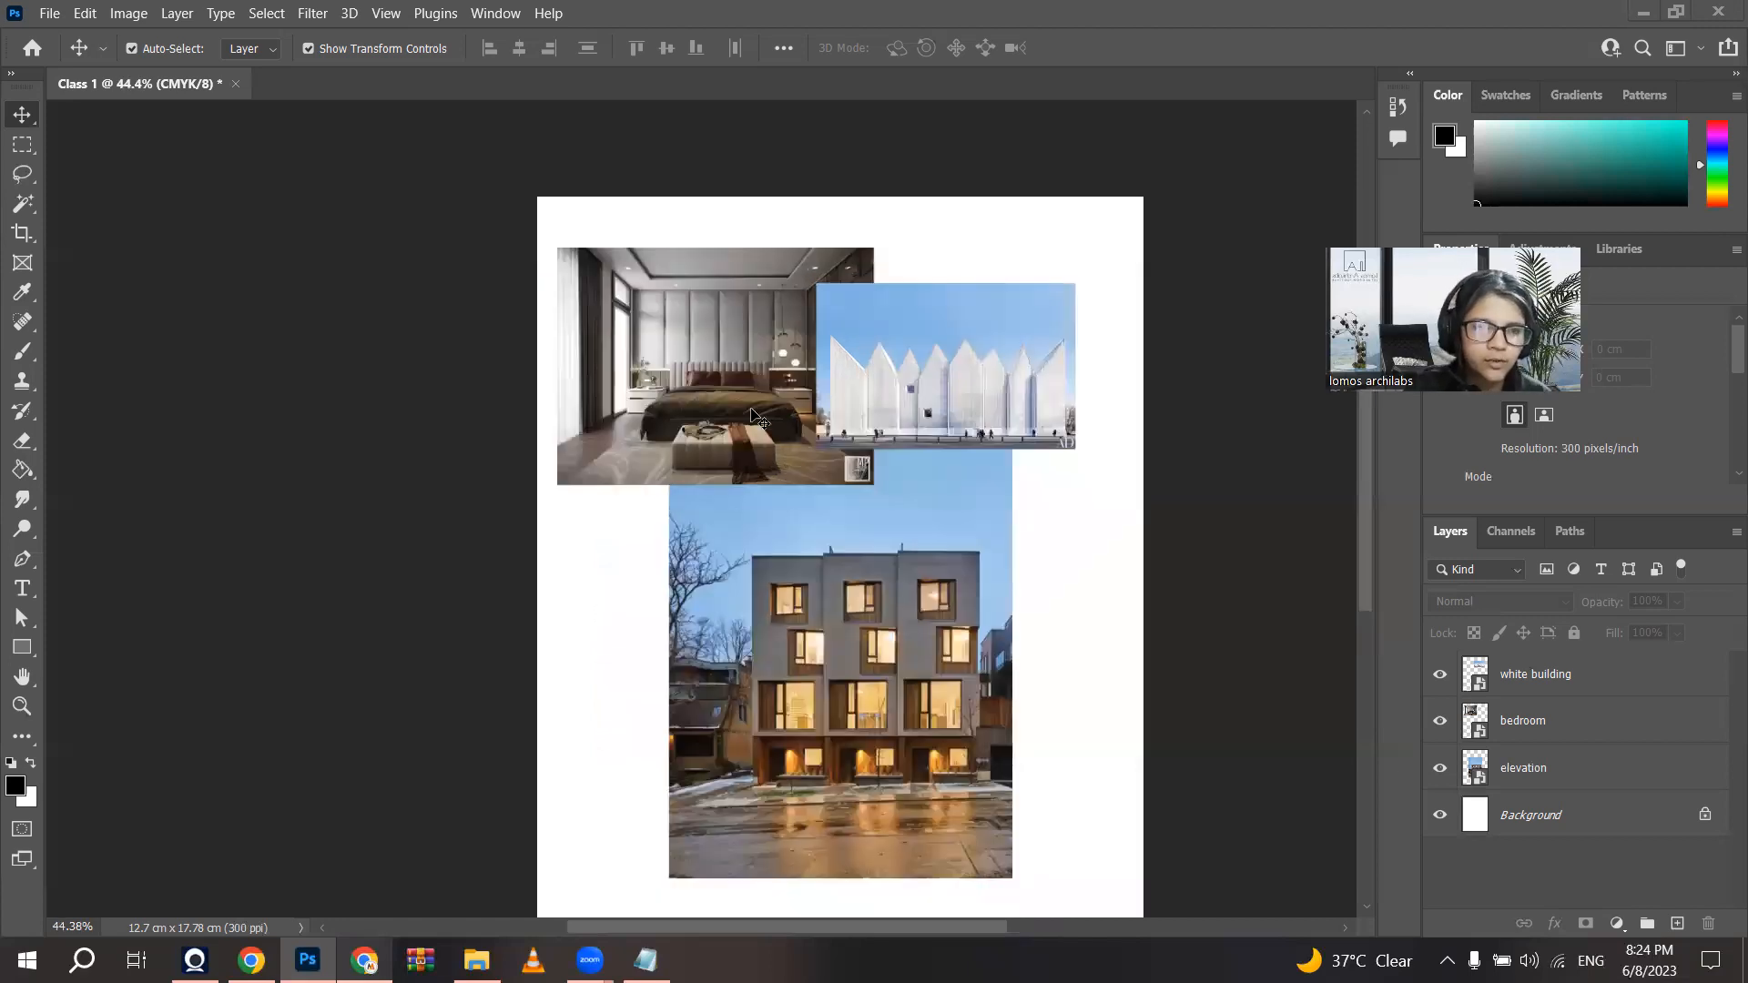
pyautogui.scroll(-4, 637, 455)
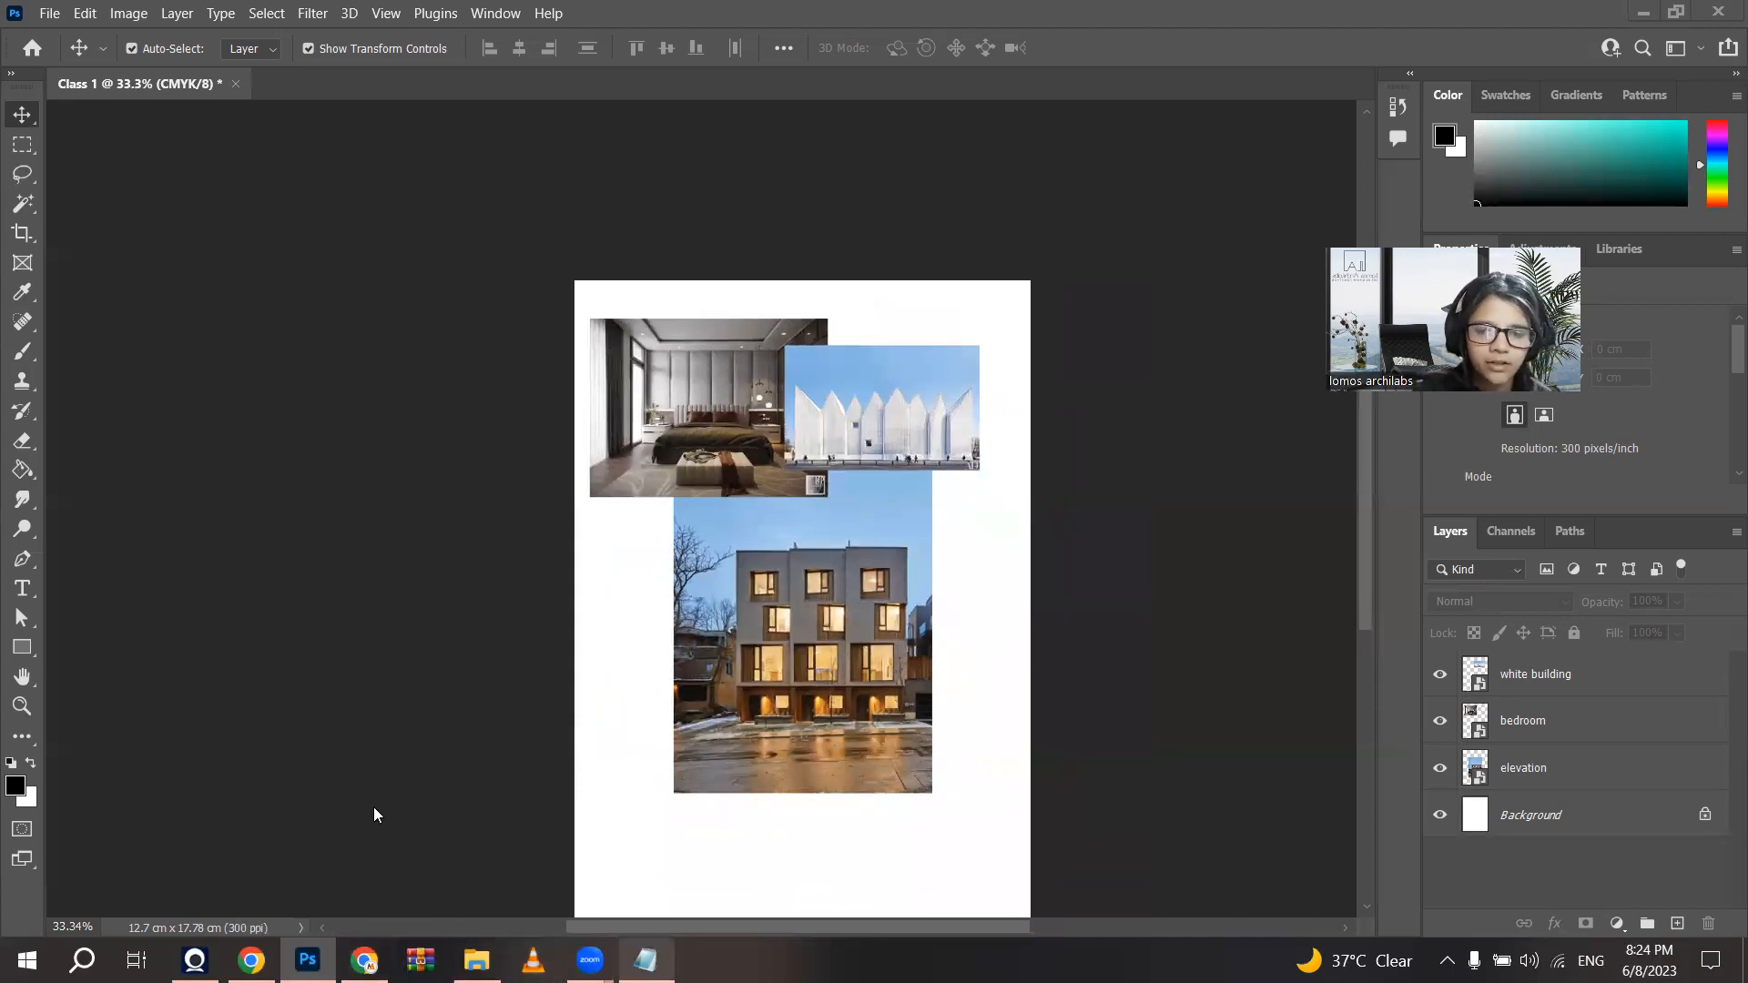
pyautogui.scroll(-1, 205, 885)
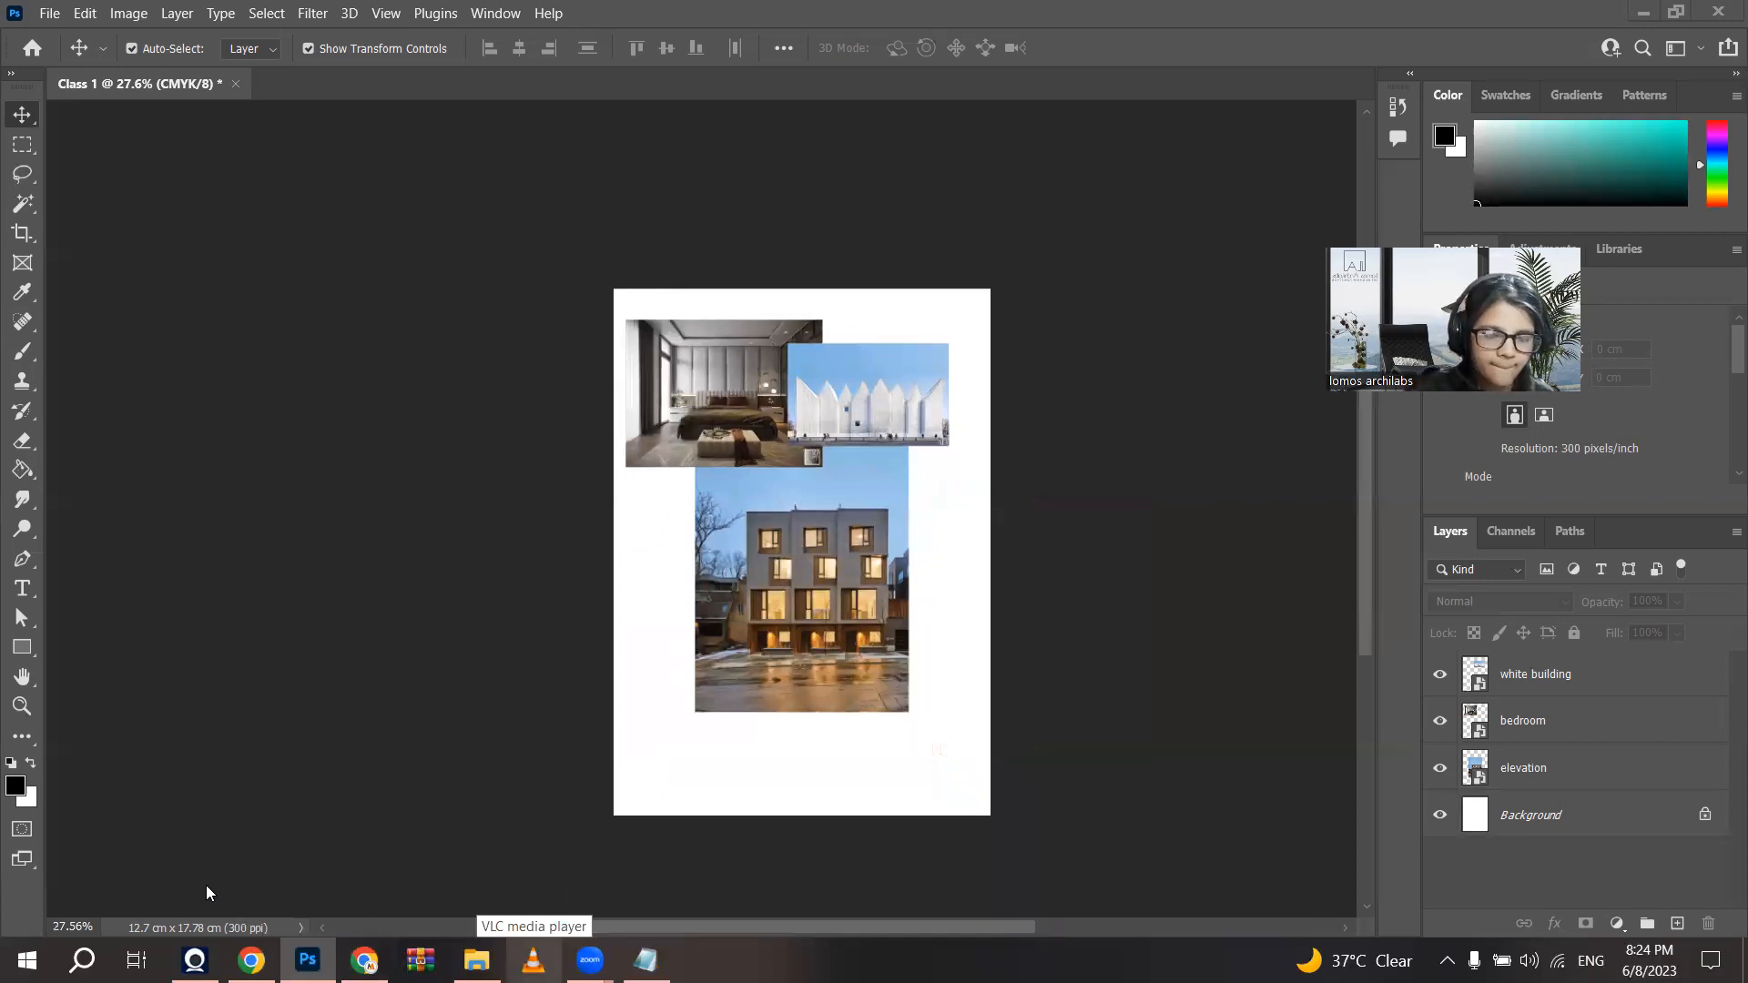
pyautogui.scroll(-1, 965, 505)
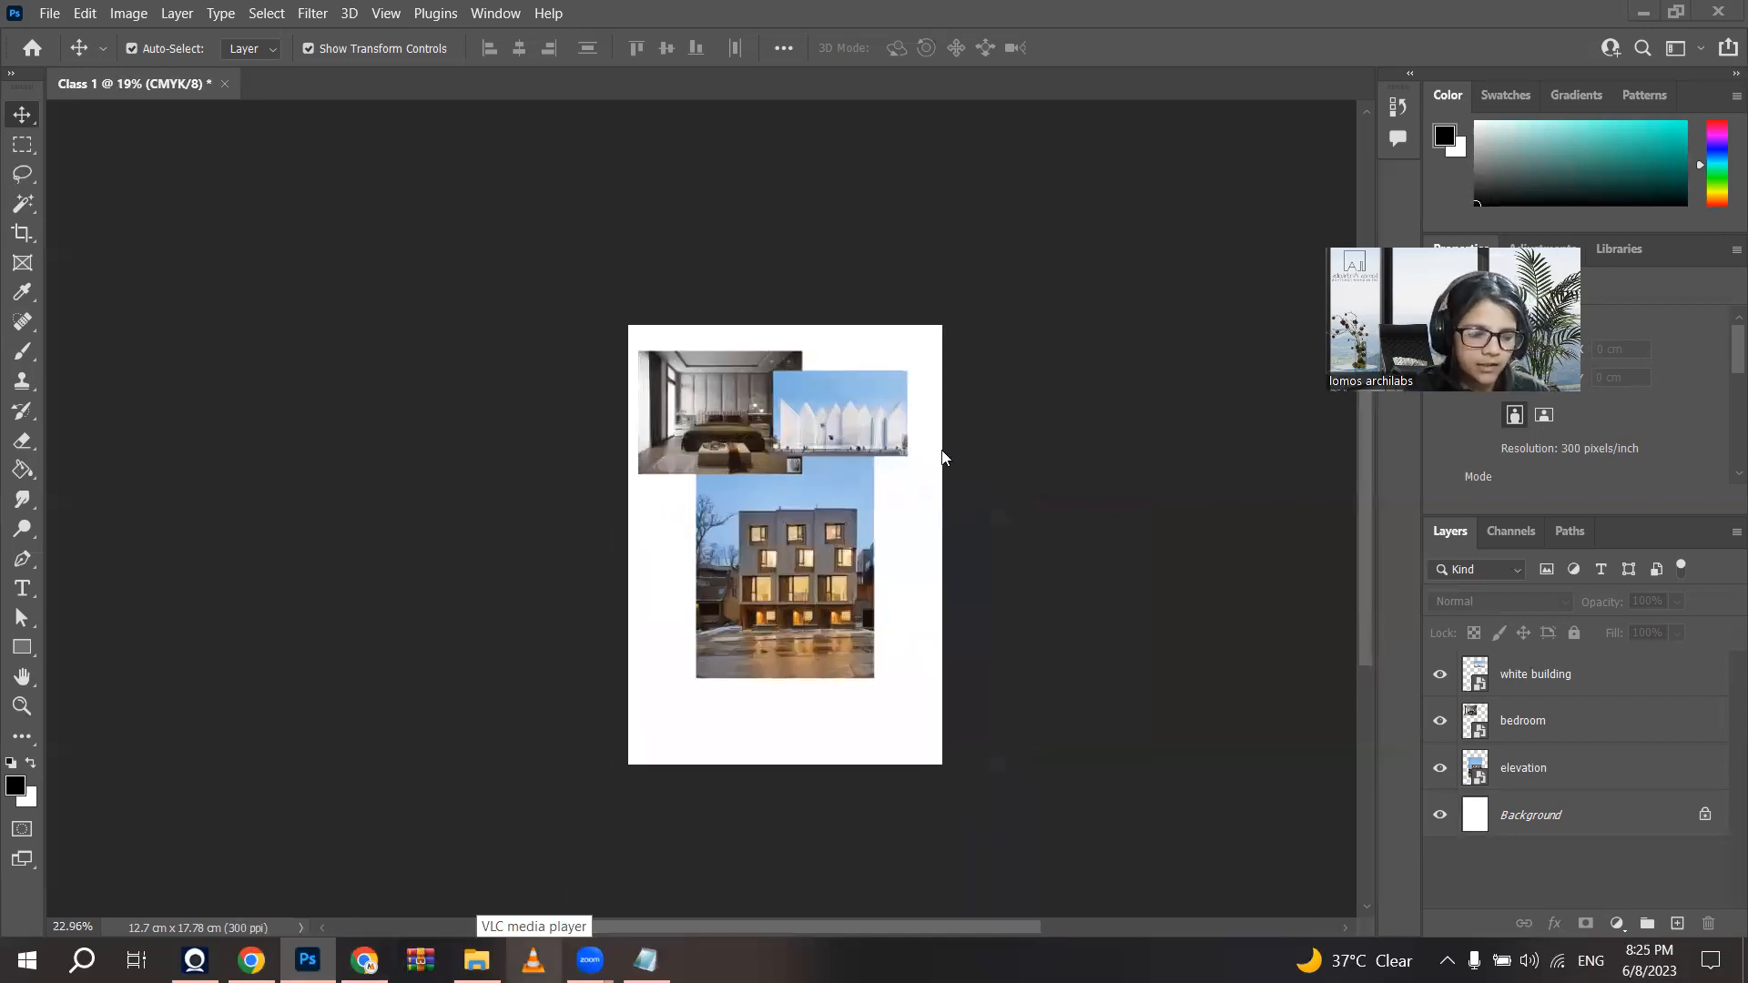
pyautogui.scroll(3, 838, 532)
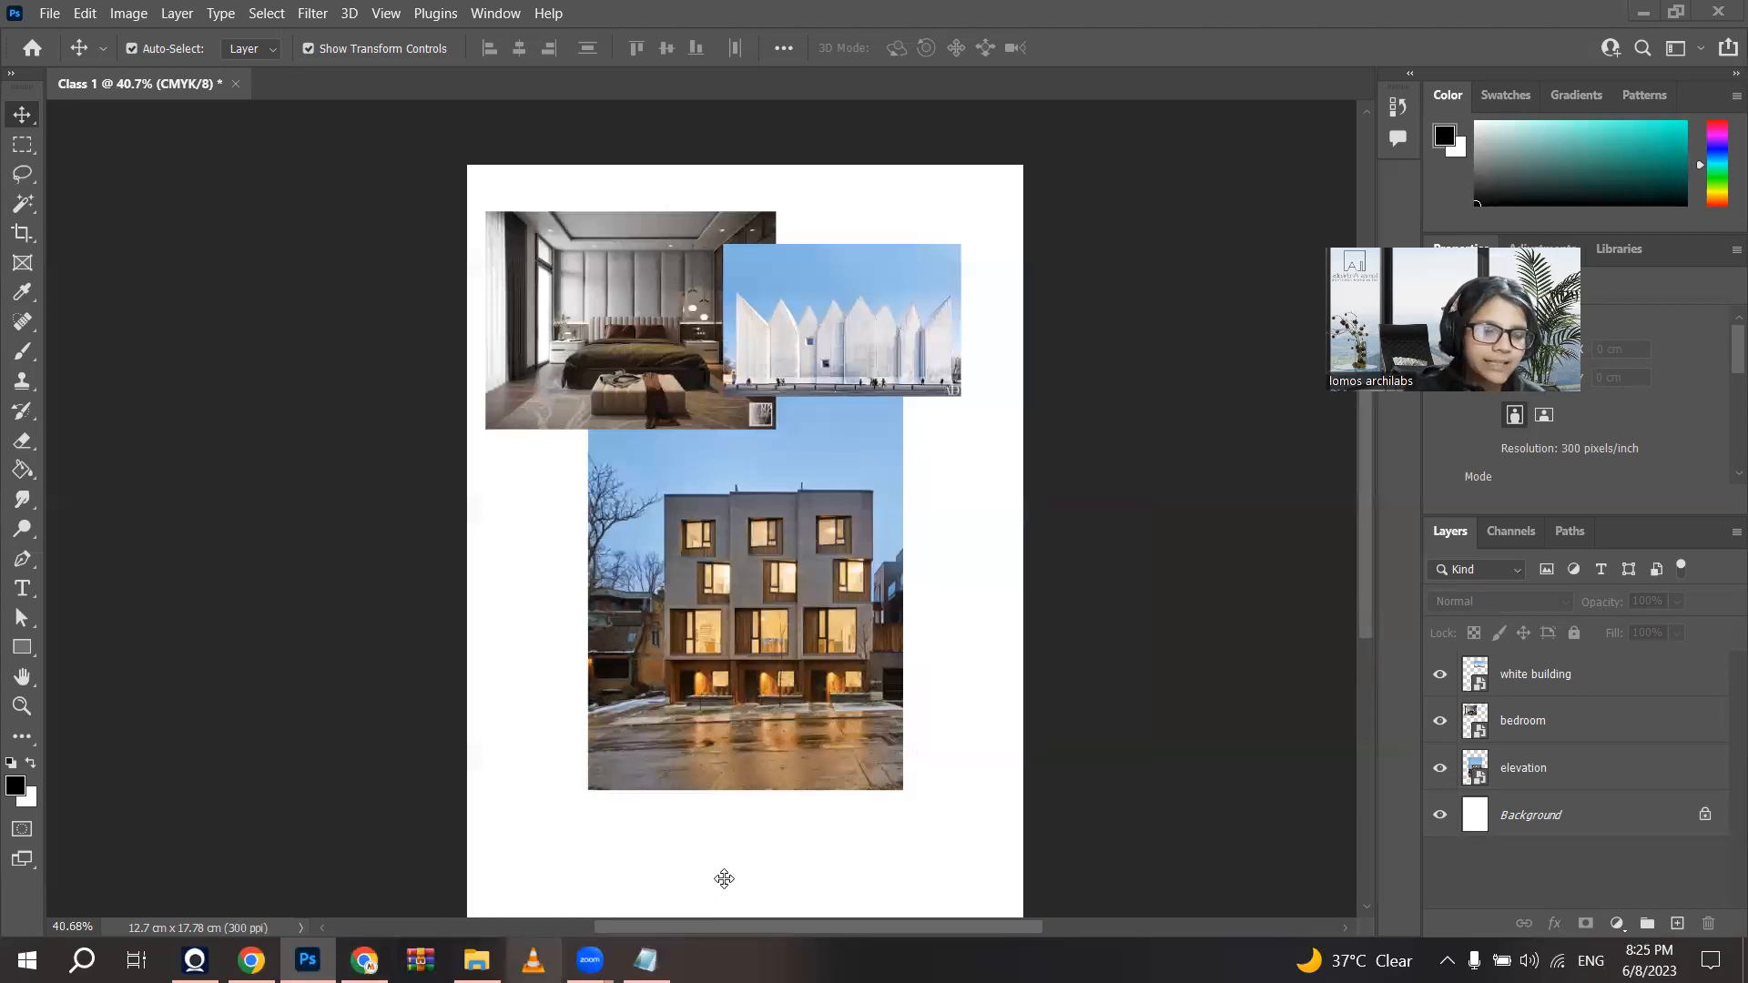
pyautogui.scroll(-2, 888, 532)
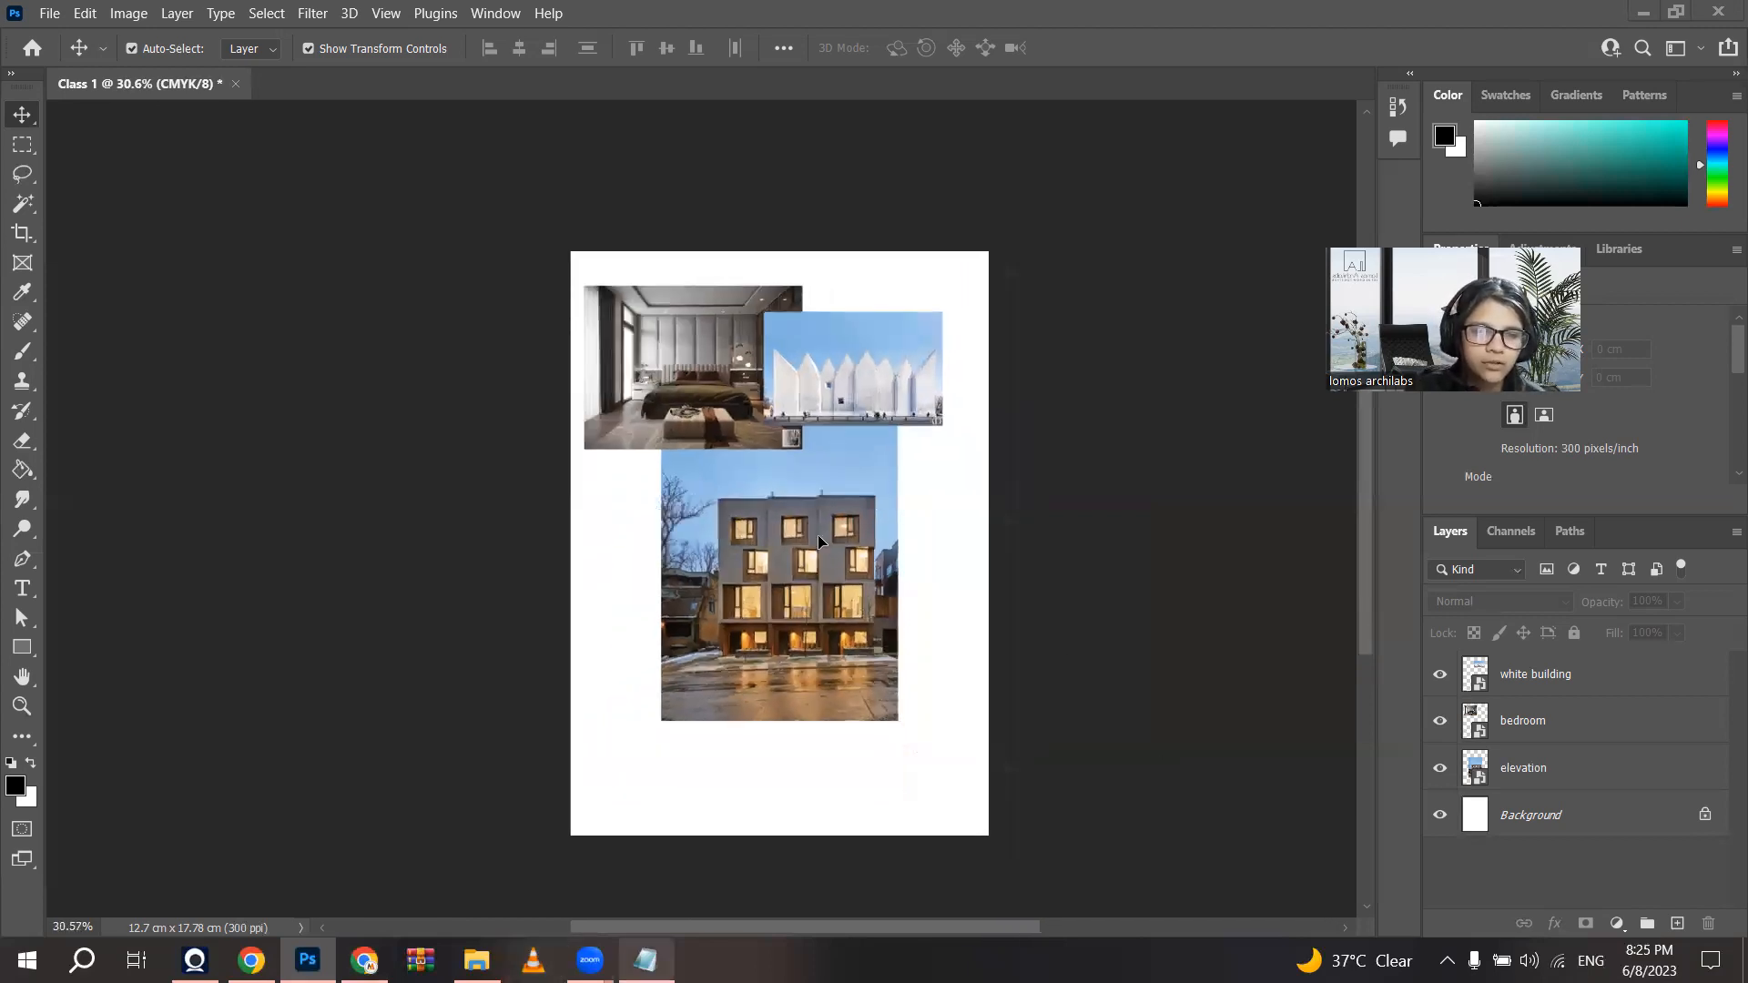
# Step: Select the apartment building, bedroom and white building images in turn on the page to match each with its layer
pyautogui.scroll(2, 748, 565)
pyautogui.click(749, 565)
pyautogui.click(641, 216)
pyautogui.click(898, 240)
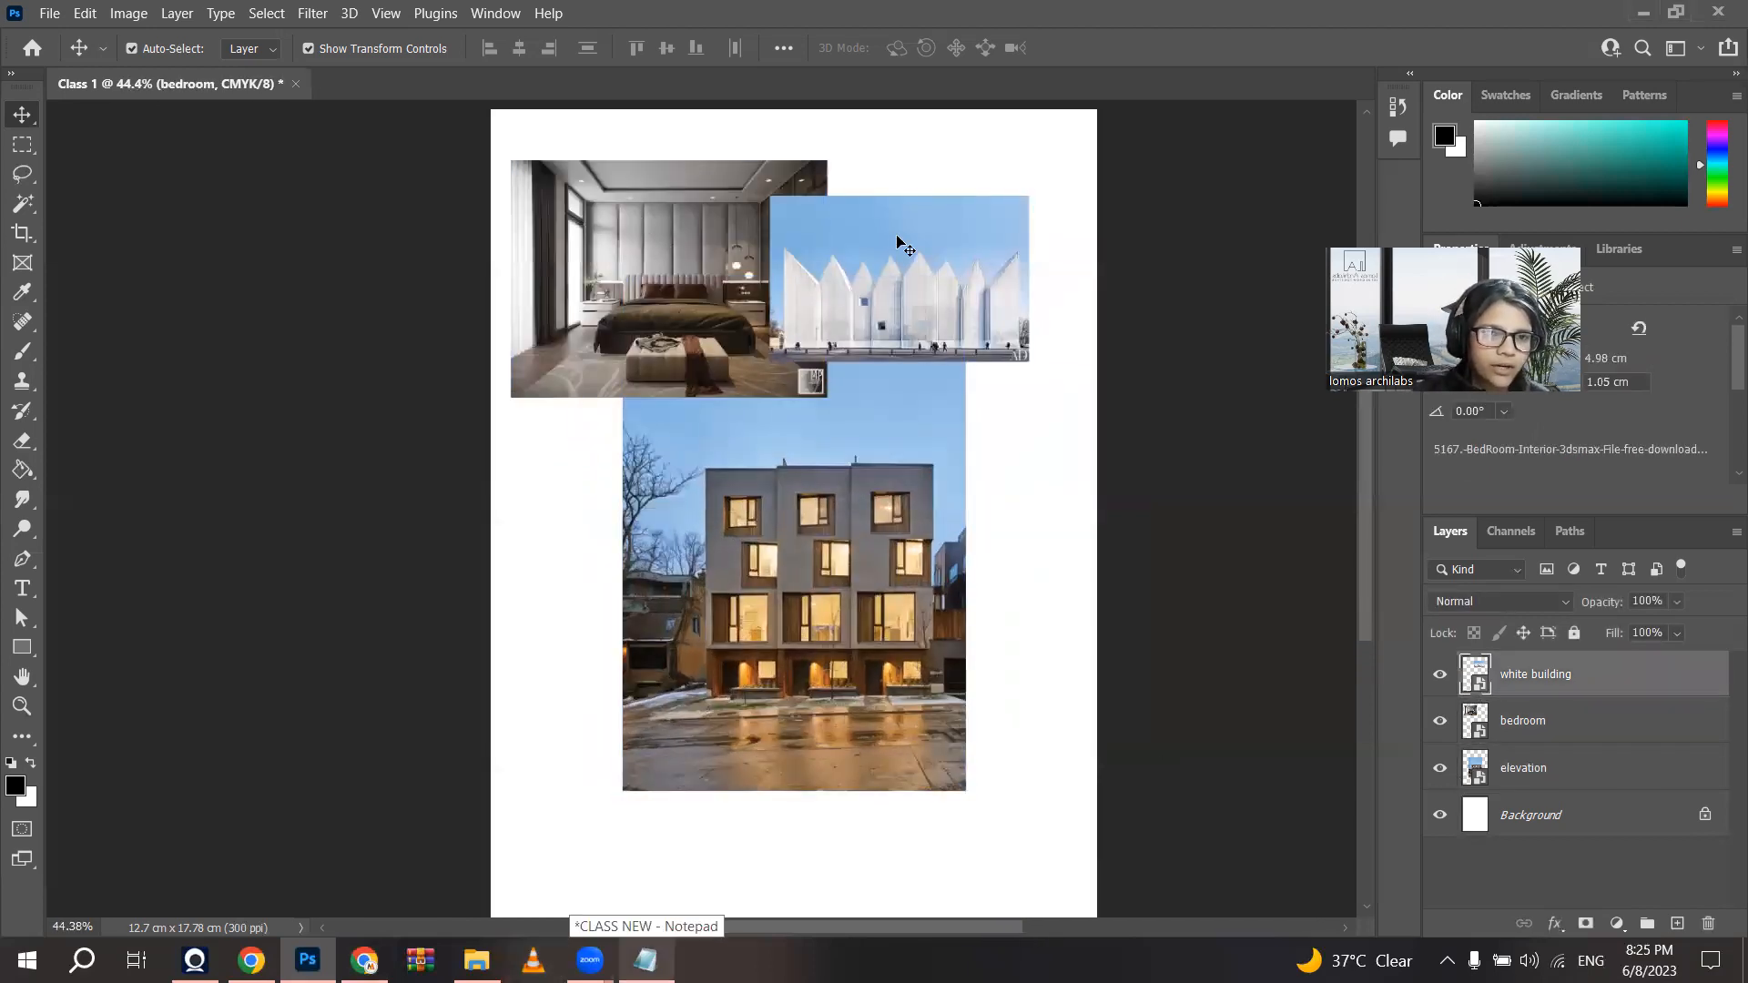
# Step: Hide the white building and bedroom layers, and move the elevation layer to the top of the layer stack
pyautogui.click(1439, 673)
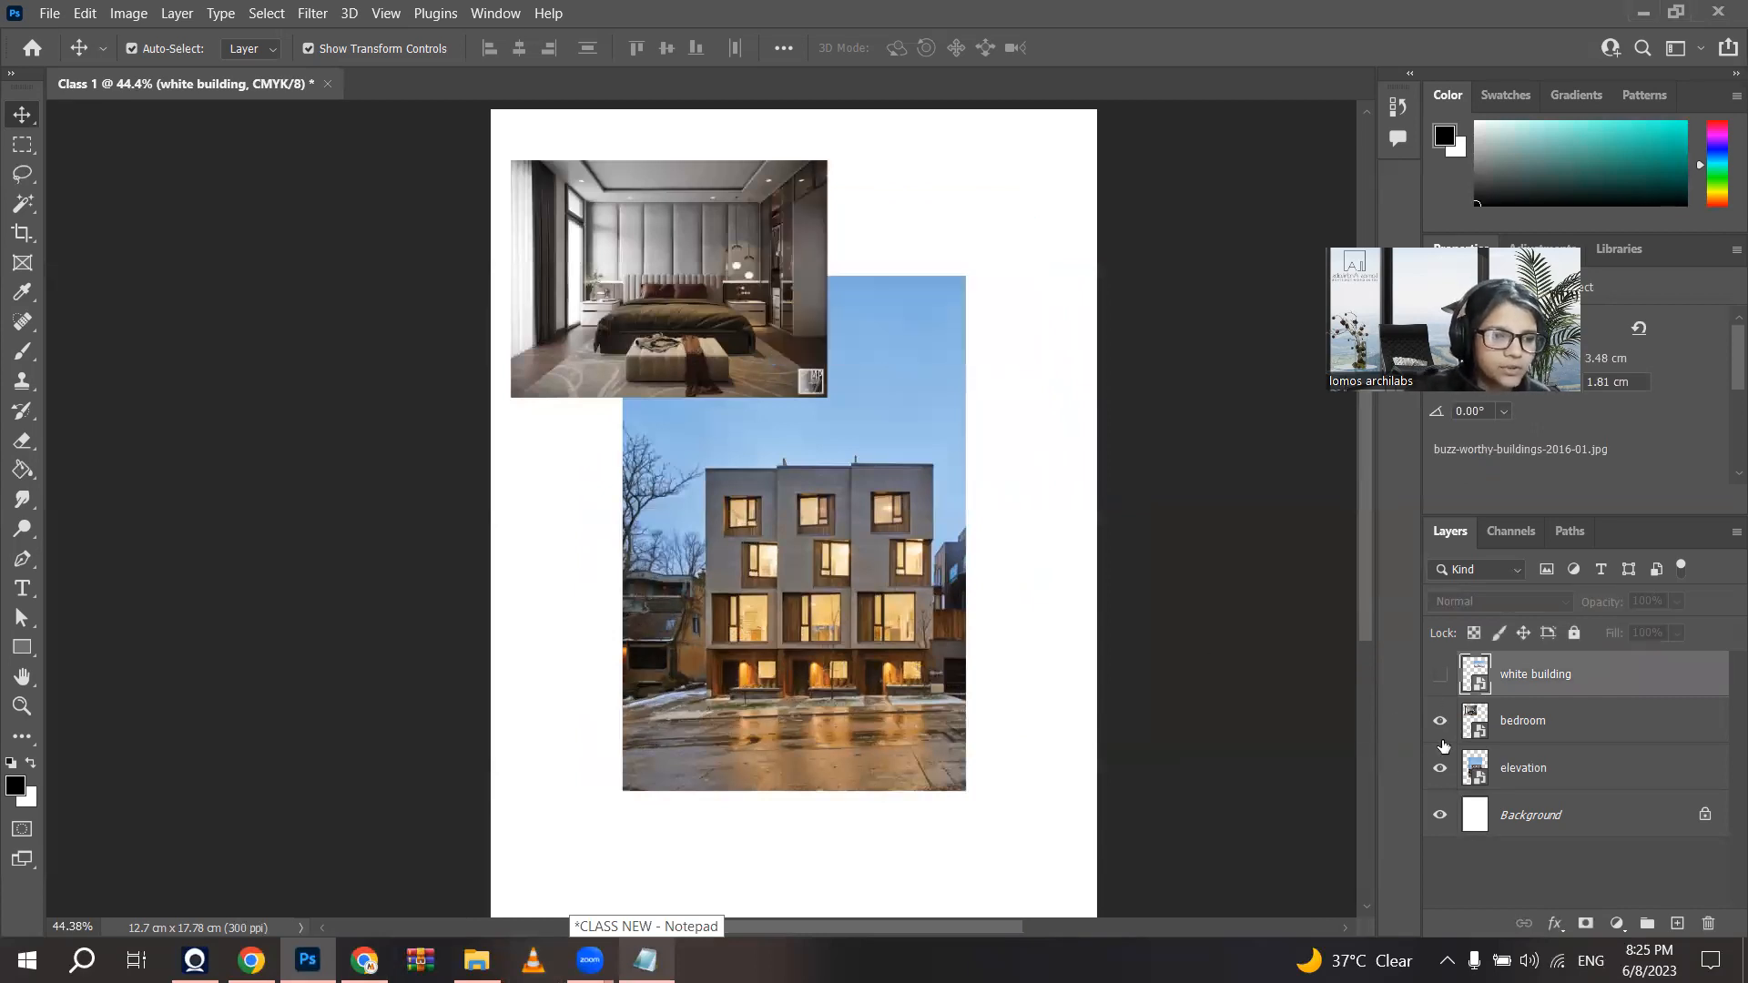
pyautogui.click(1439, 720)
pyautogui.click(1534, 781)
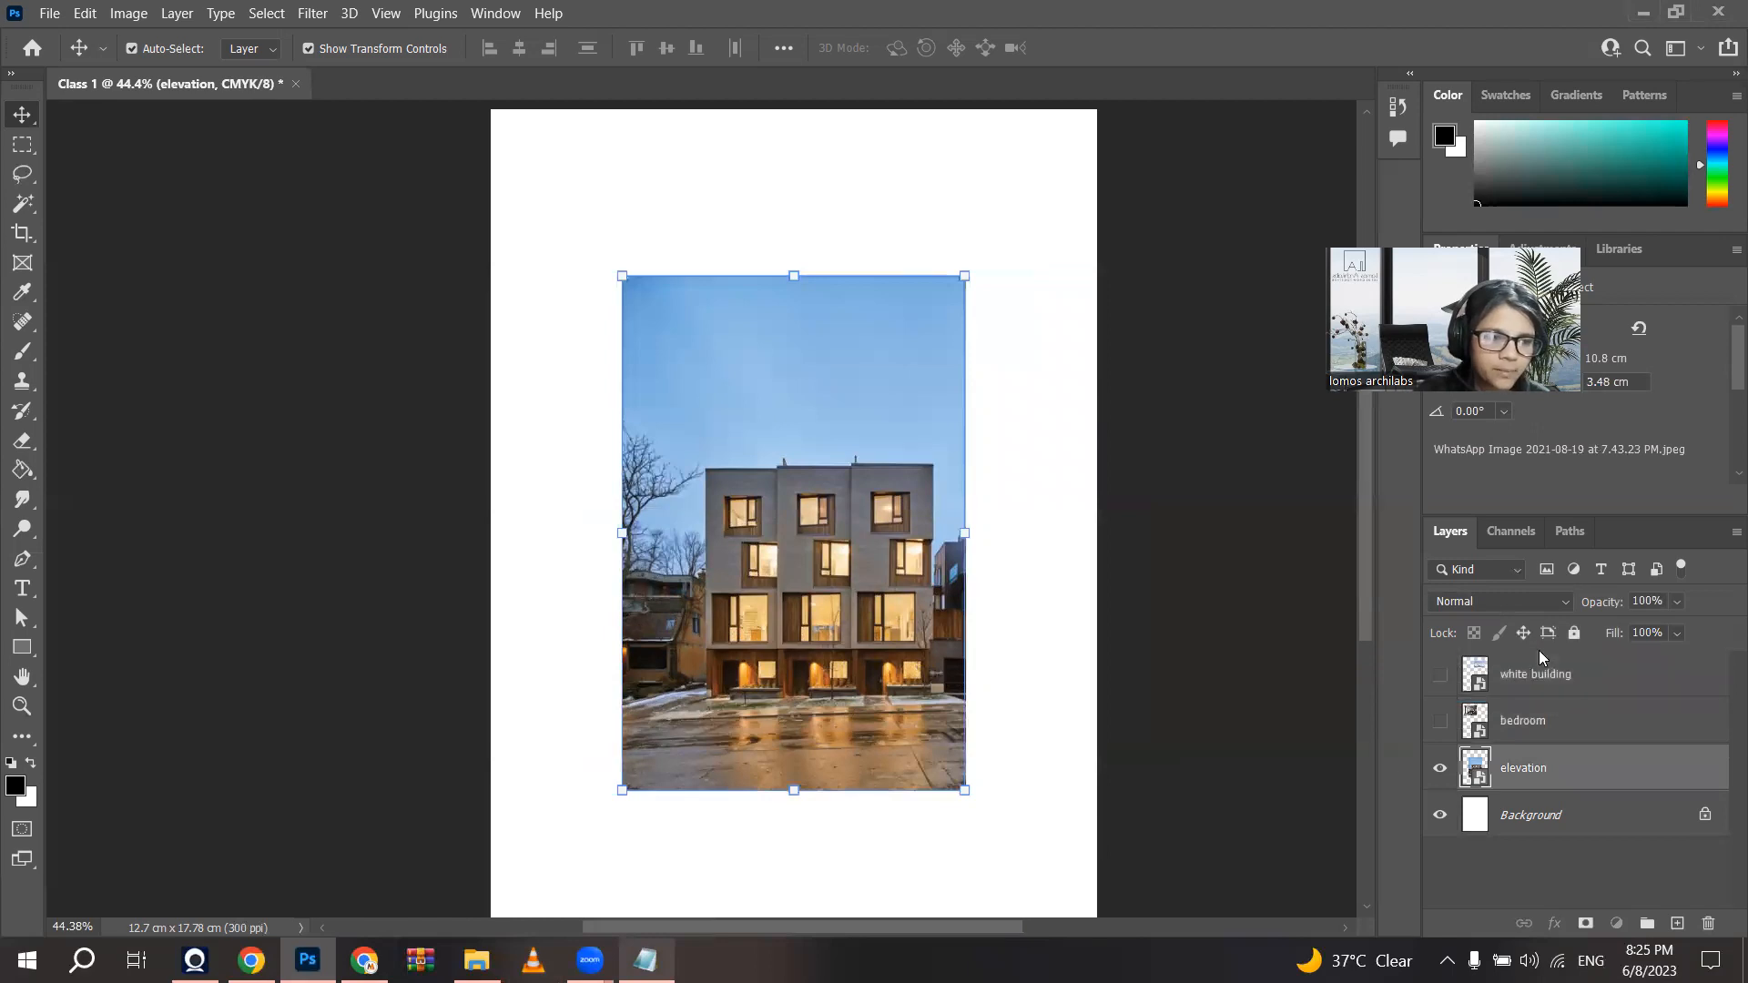
pyautogui.moveTo(1577, 788); pyautogui.dragTo(1565, 665)
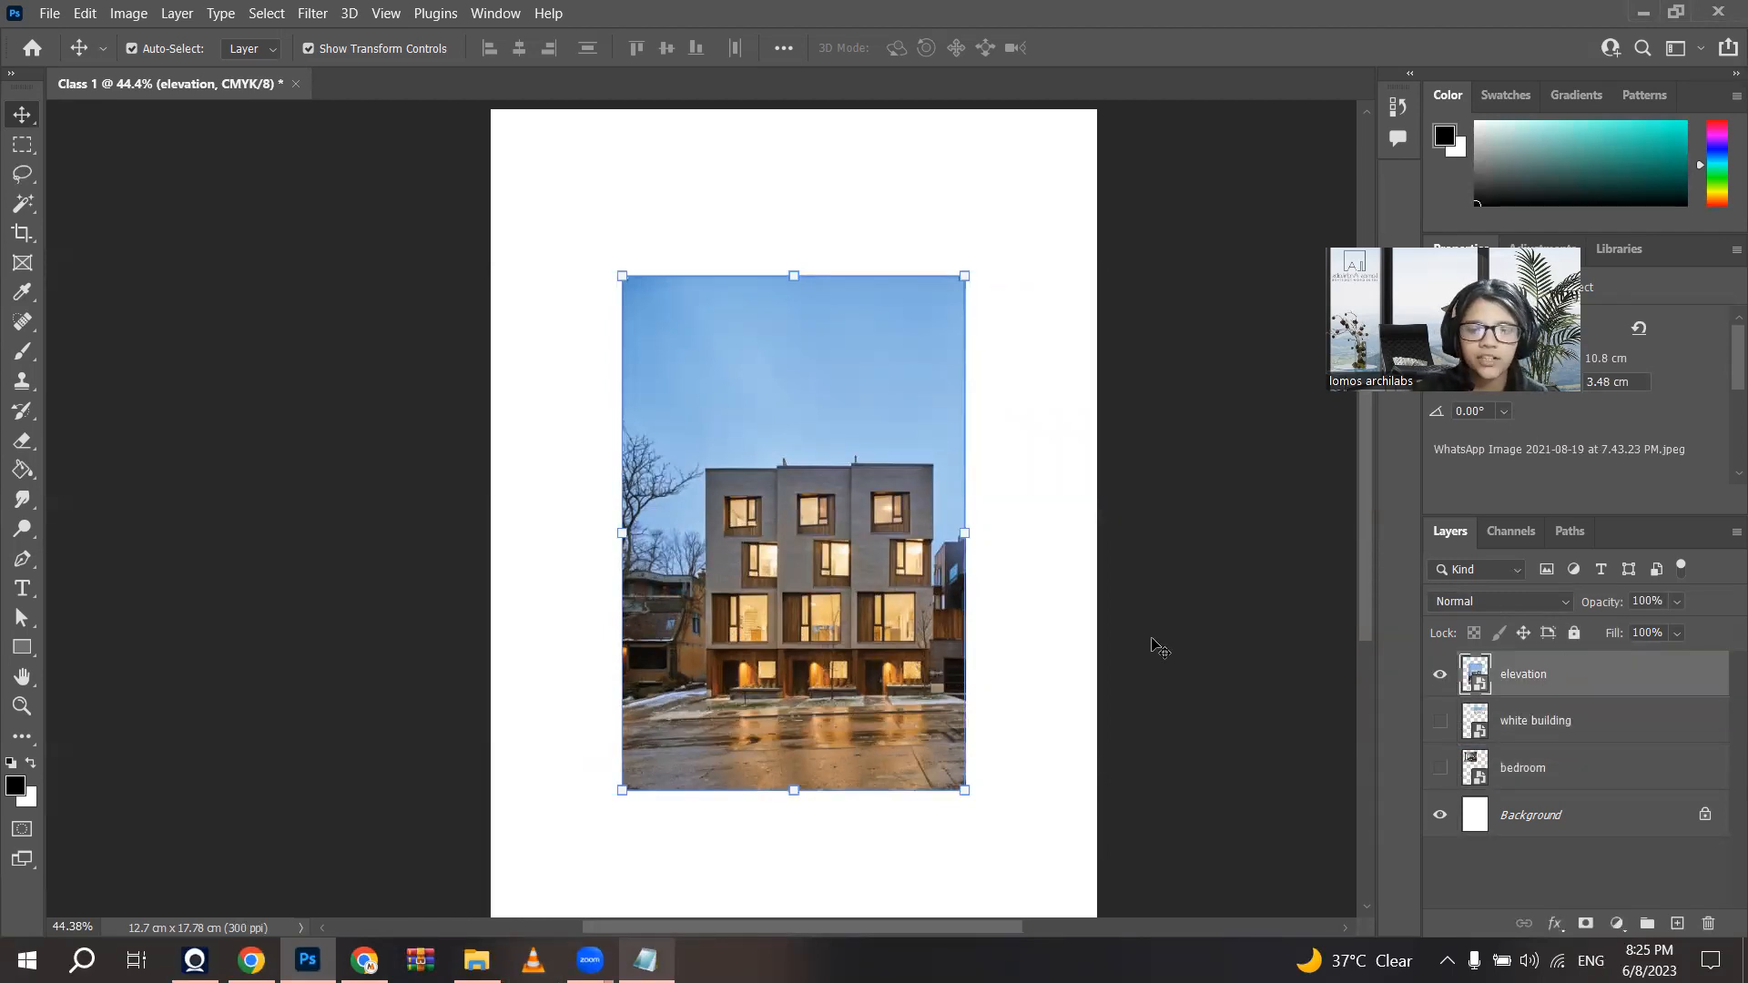
# Step: Look through the toolbox tools and their grouped variants, from Lasso to Rectangle, ending on the Rectangular Marquee tool
pyautogui.scroll(-1, 788, 467)
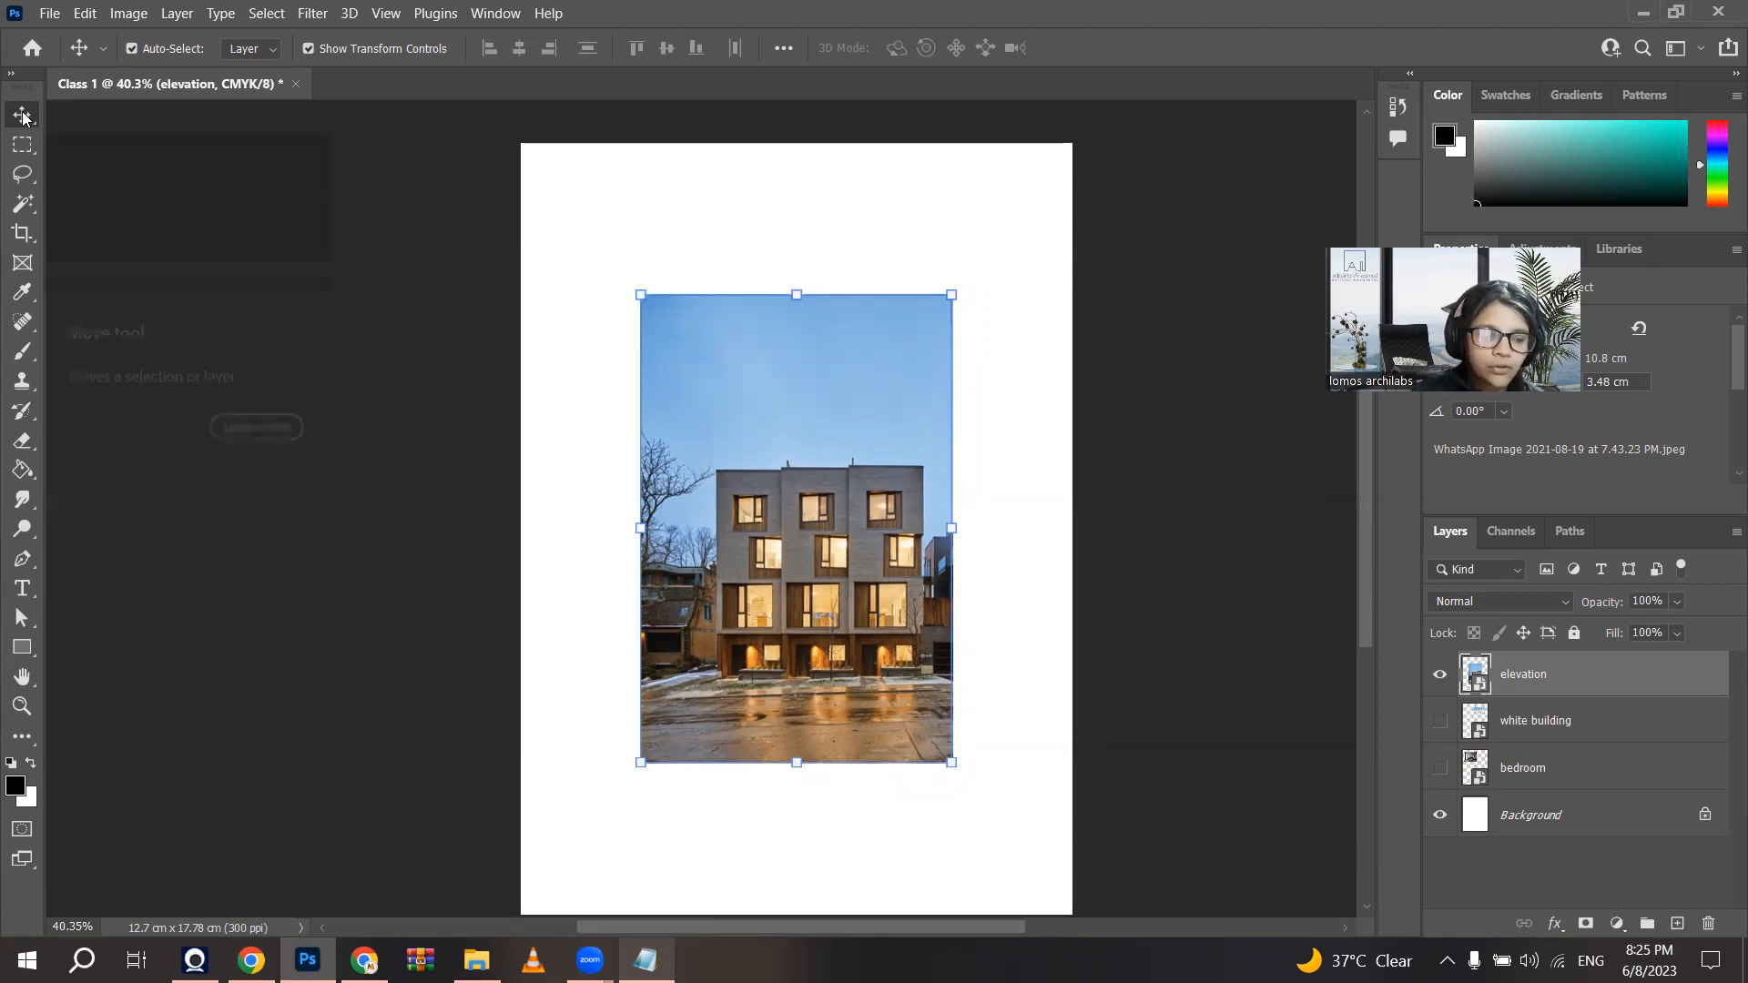
pyautogui.click(15, 157)
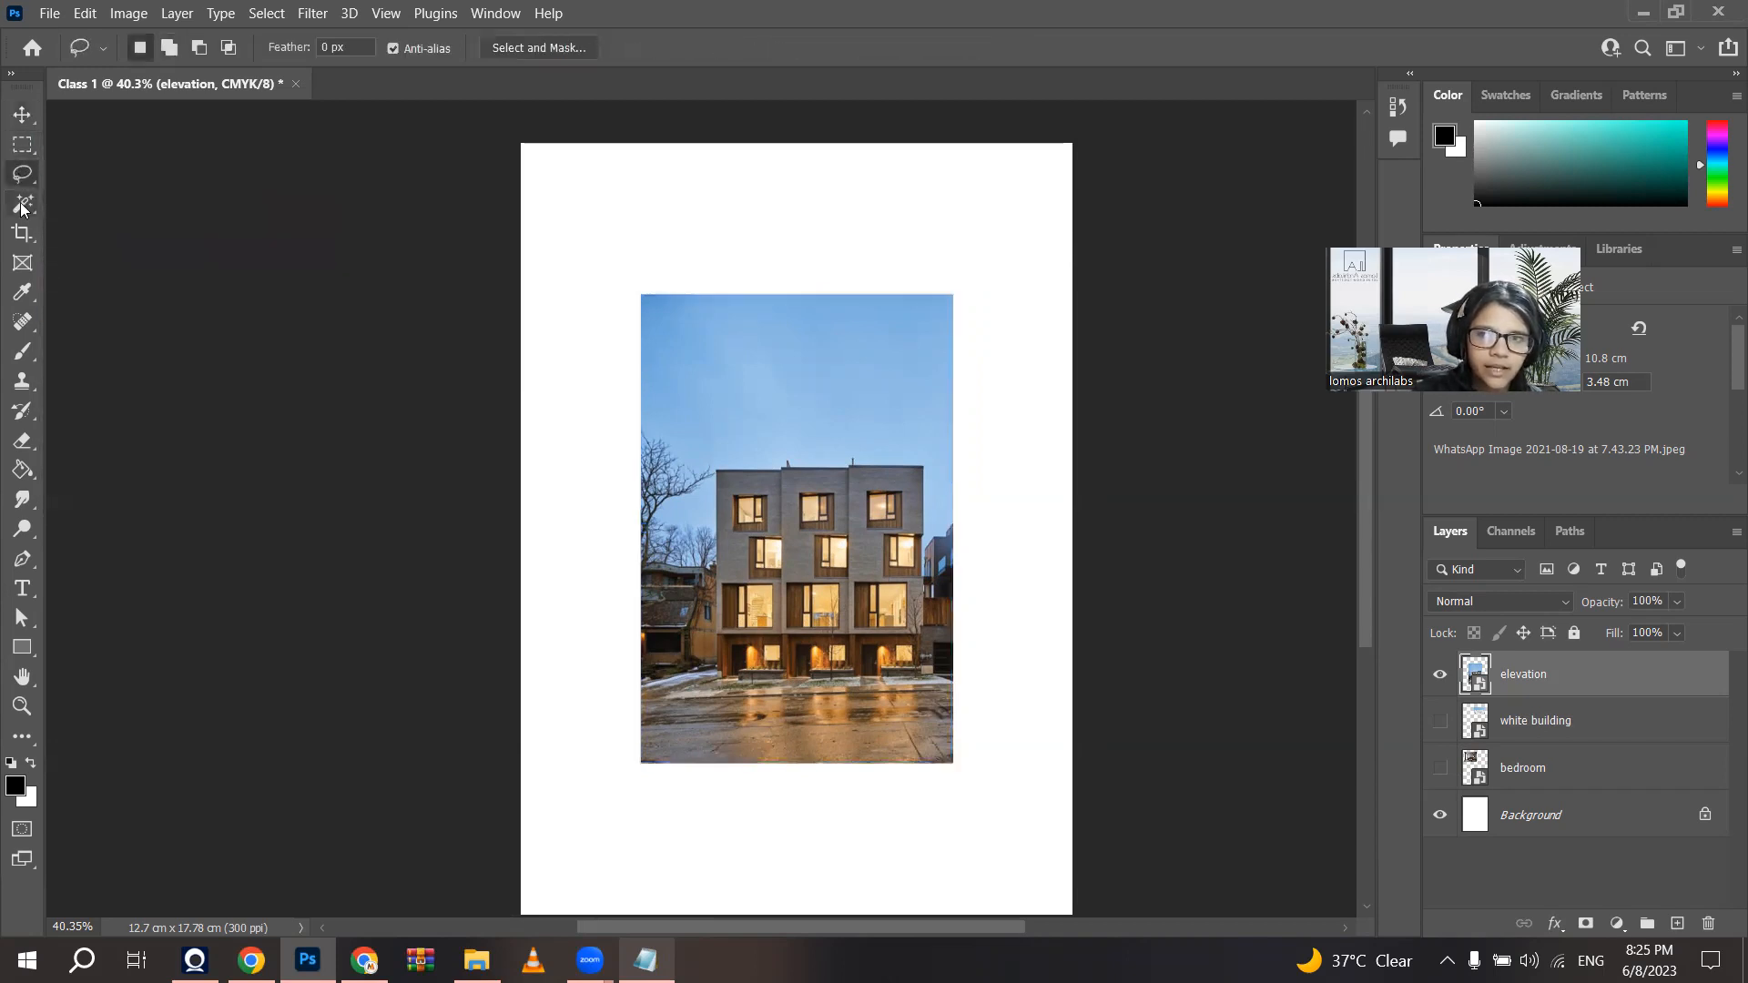
pyautogui.click(23, 205)
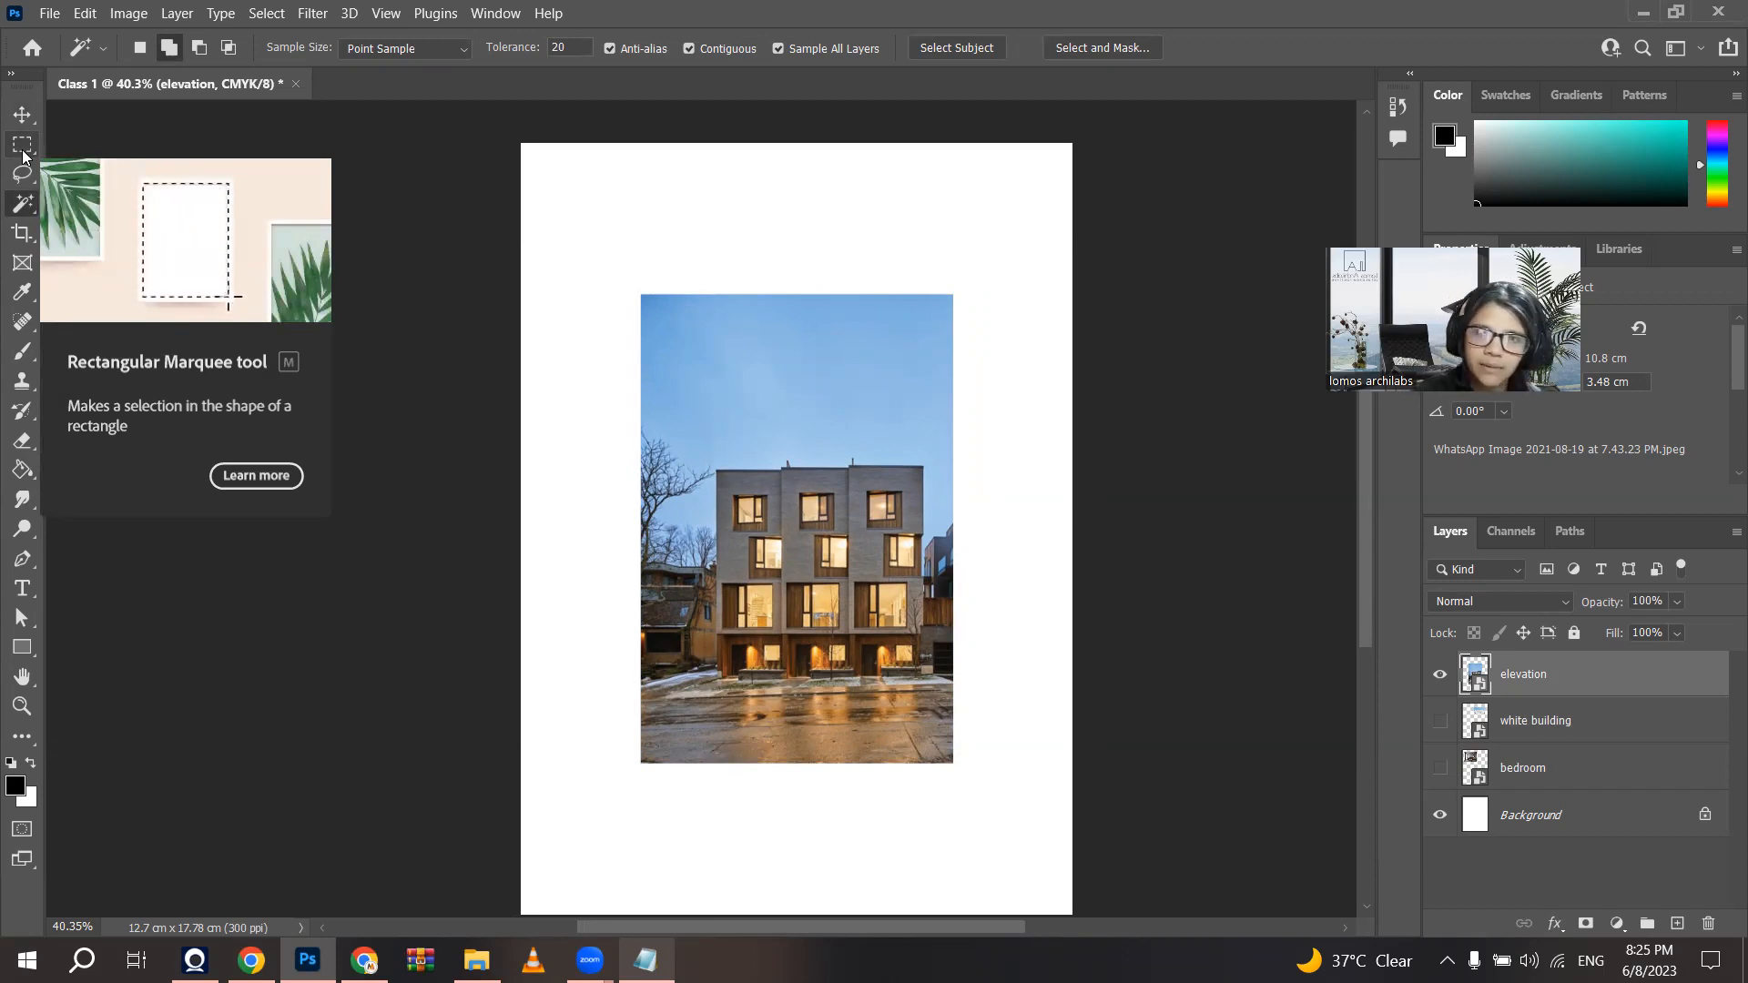
pyautogui.click(22, 145)
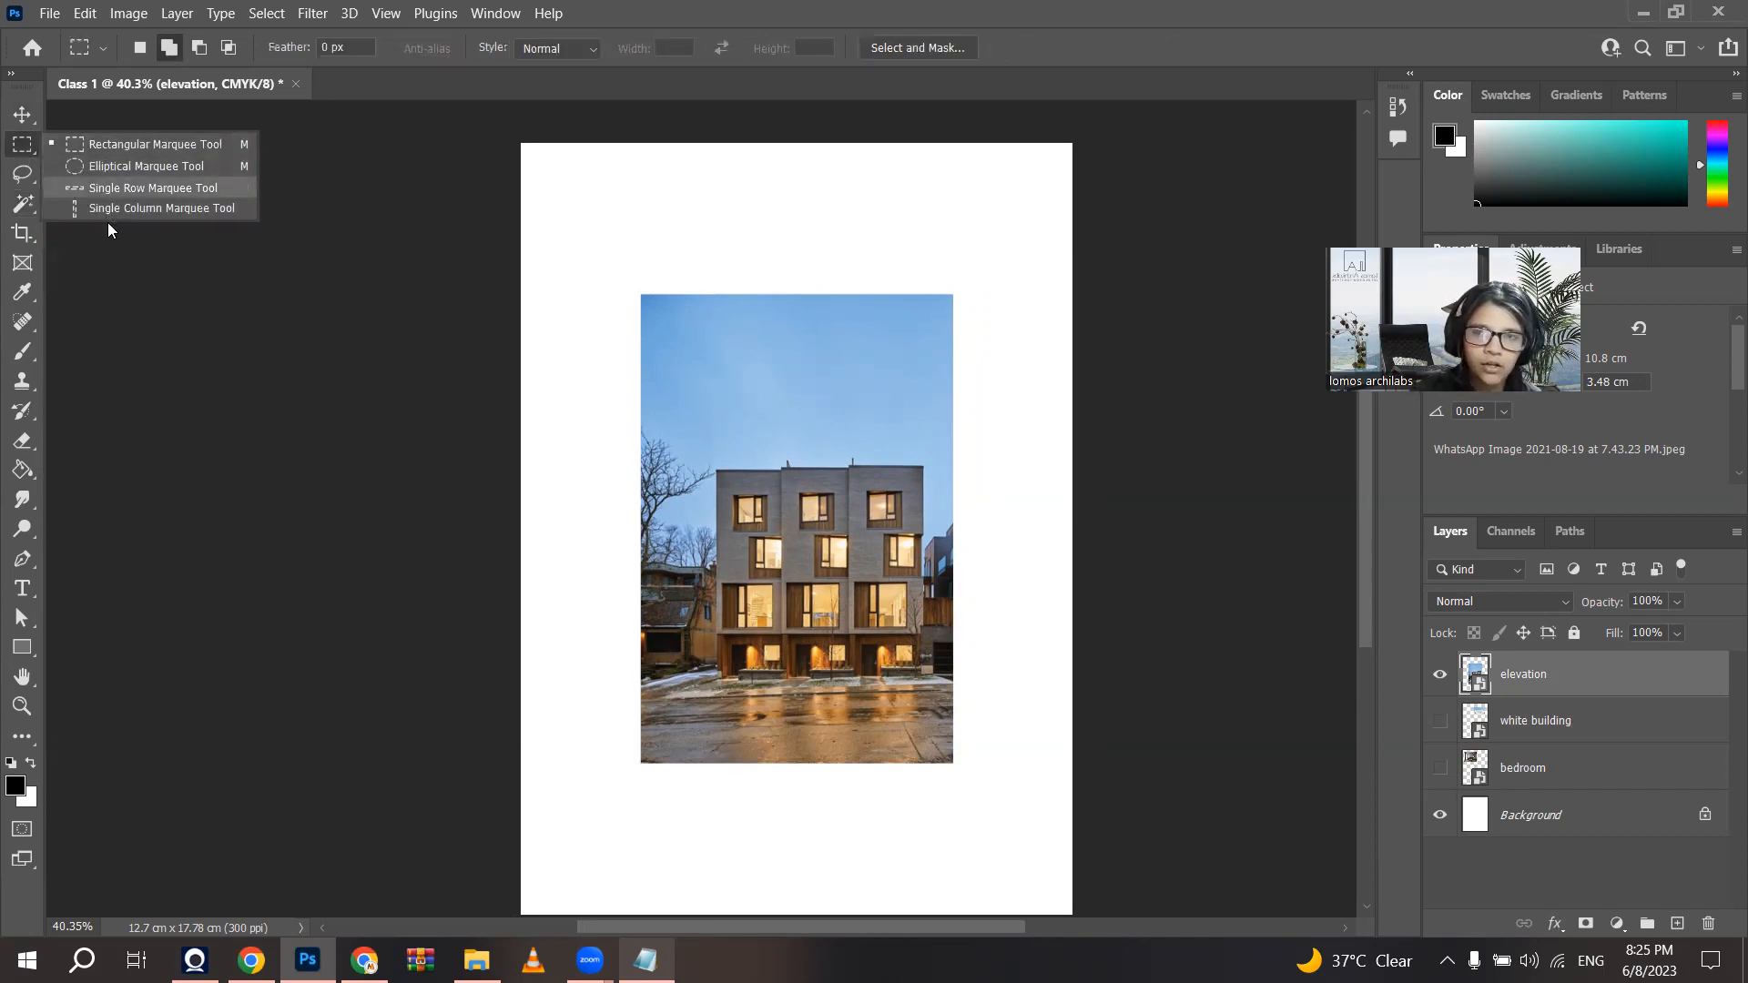
pyautogui.click(22, 292)
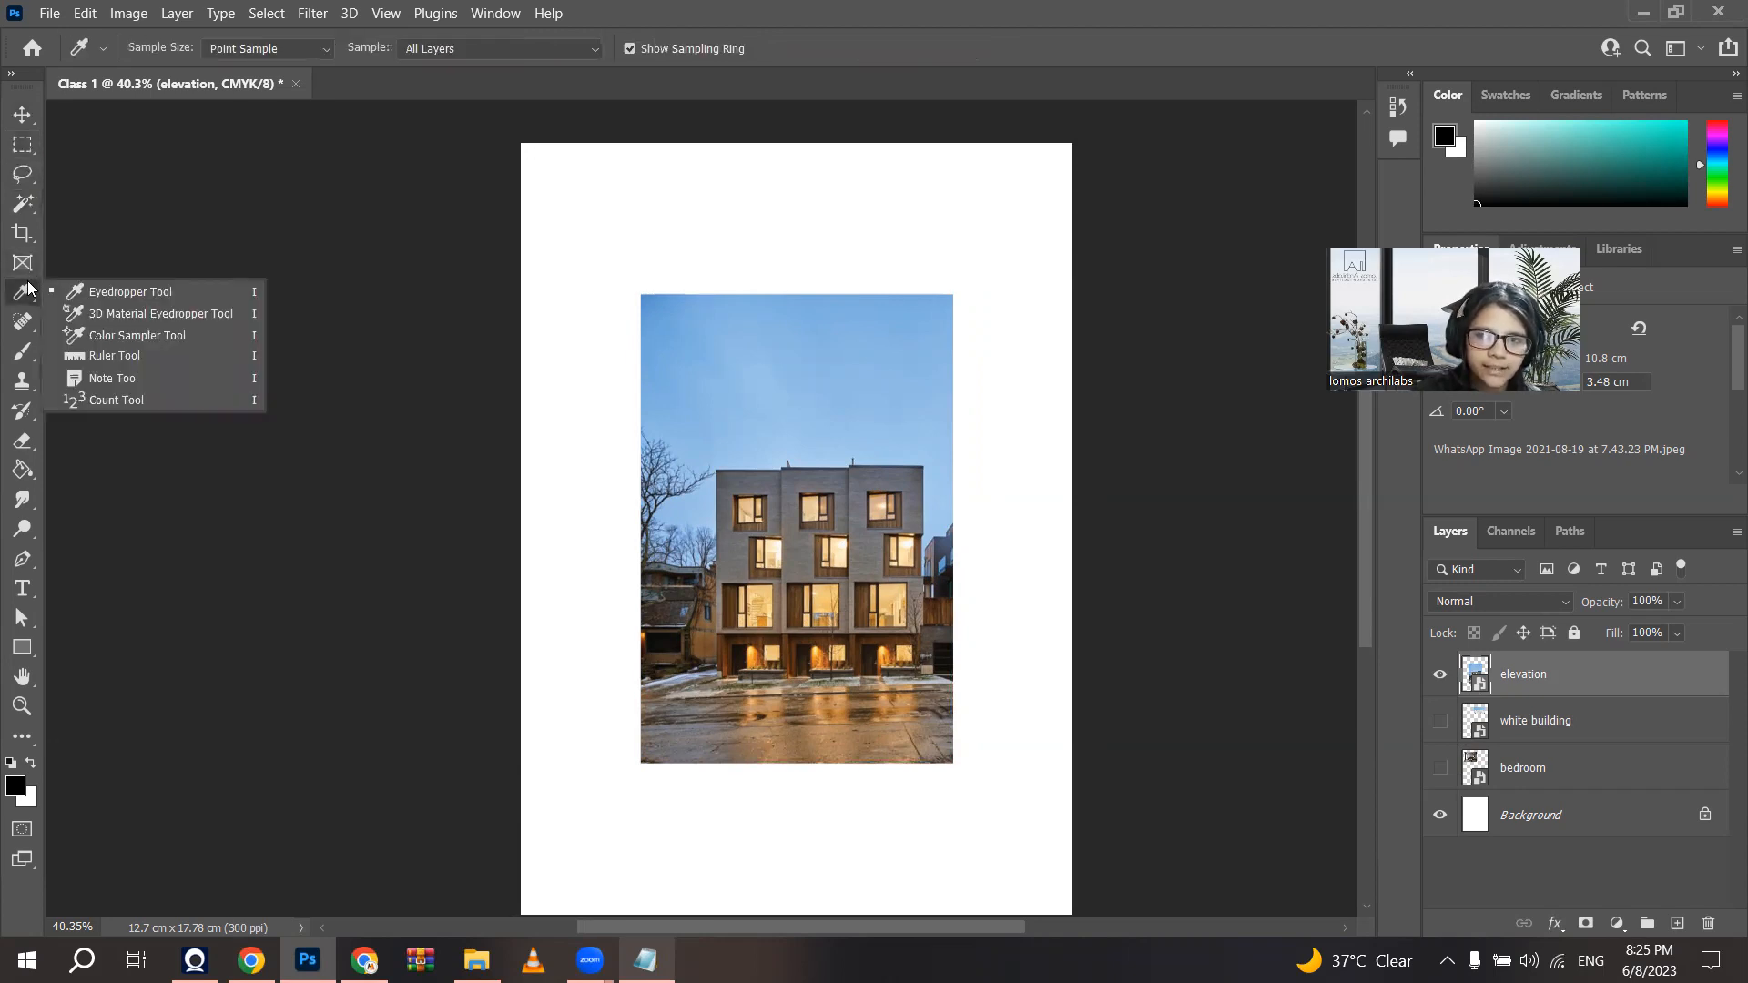
pyautogui.click(24, 381)
pyautogui.click(23, 442)
pyautogui.click(18, 498)
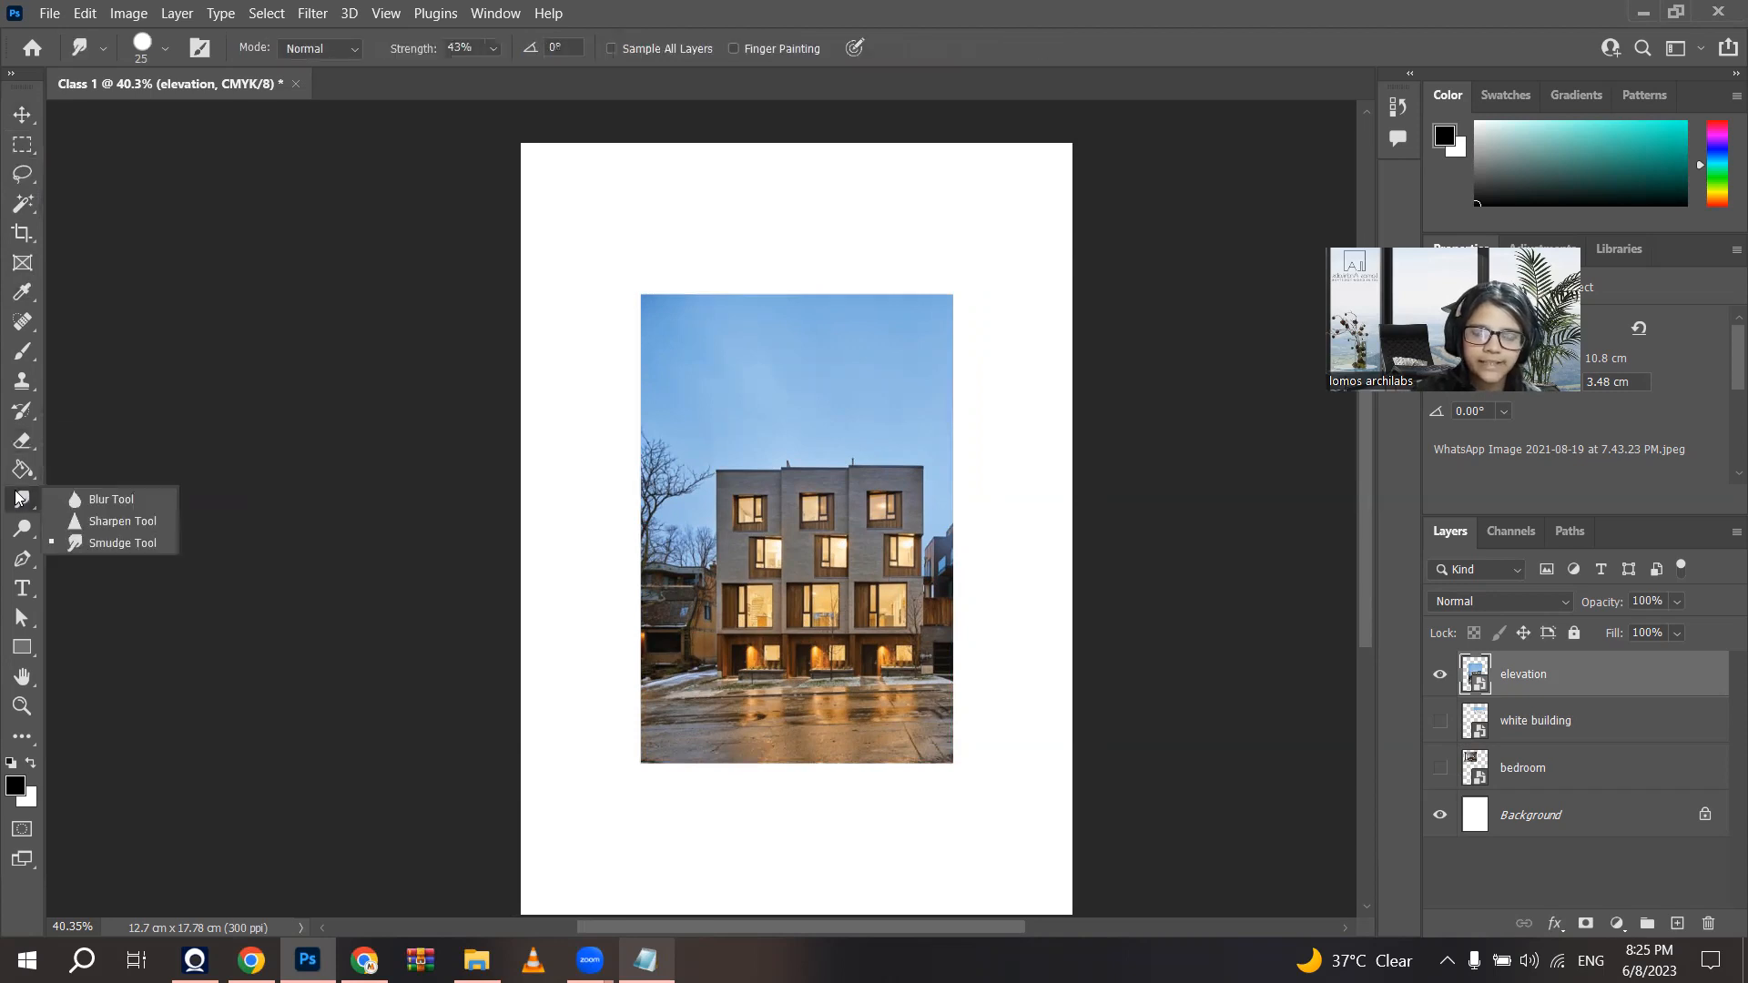
pyautogui.click(22, 647)
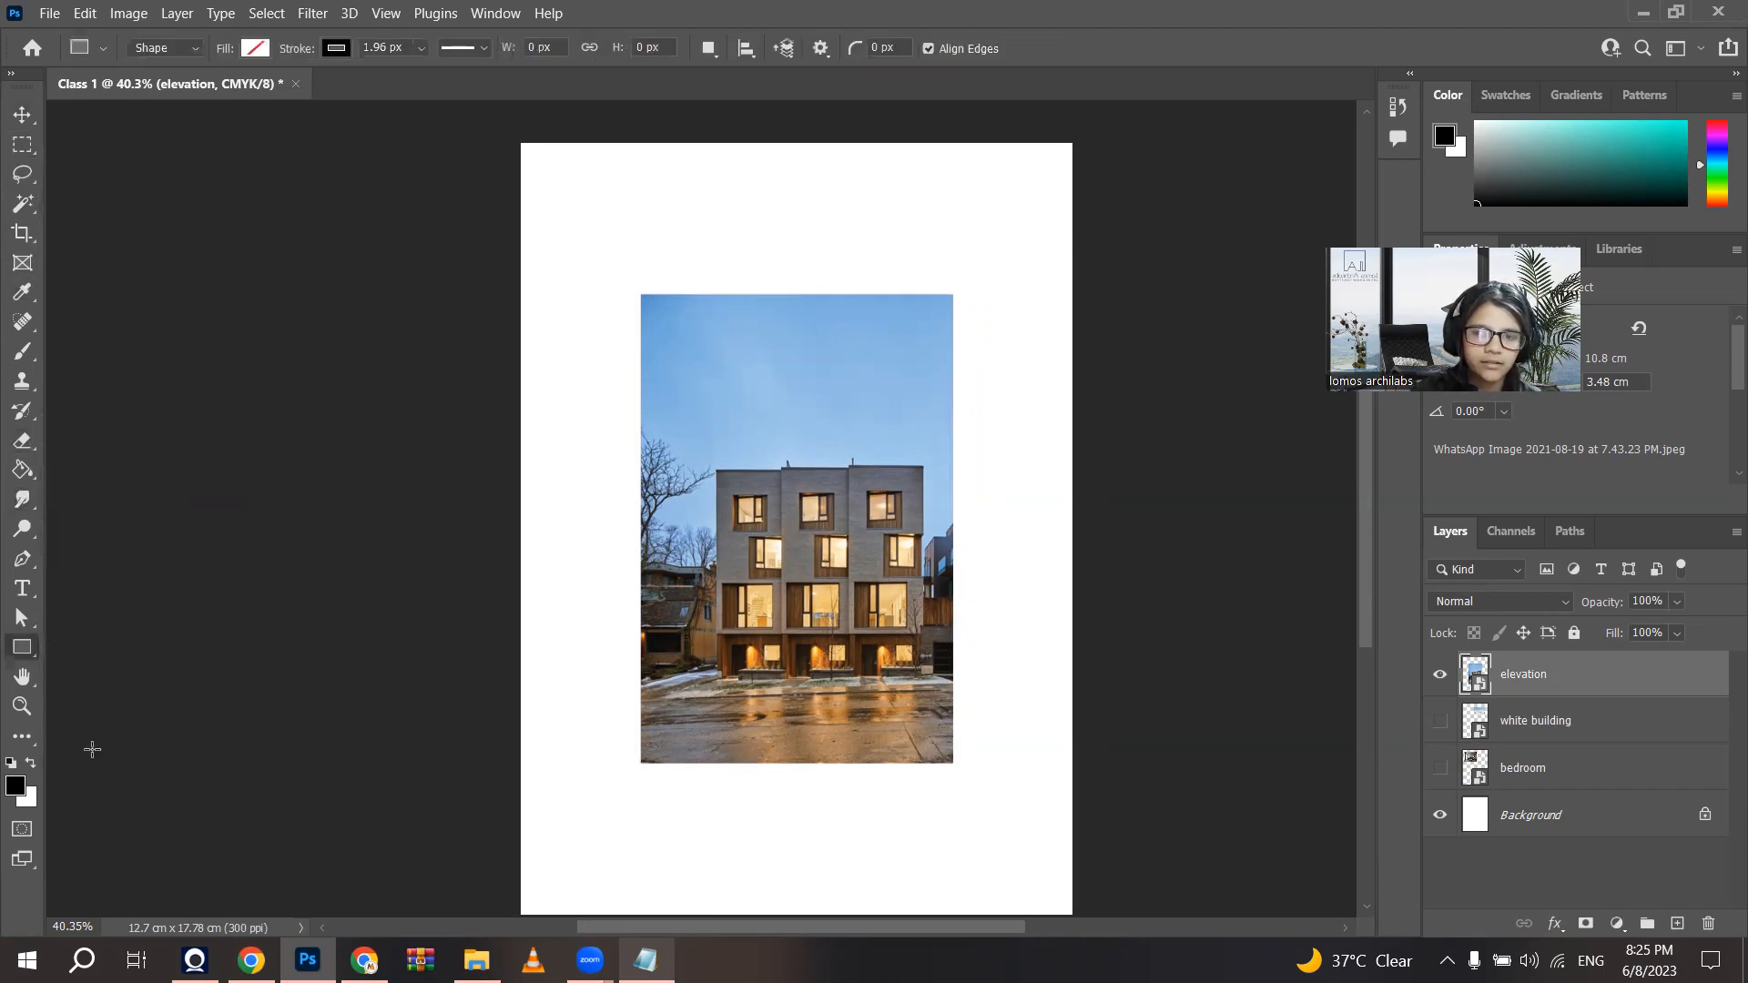
pyautogui.click(24, 146)
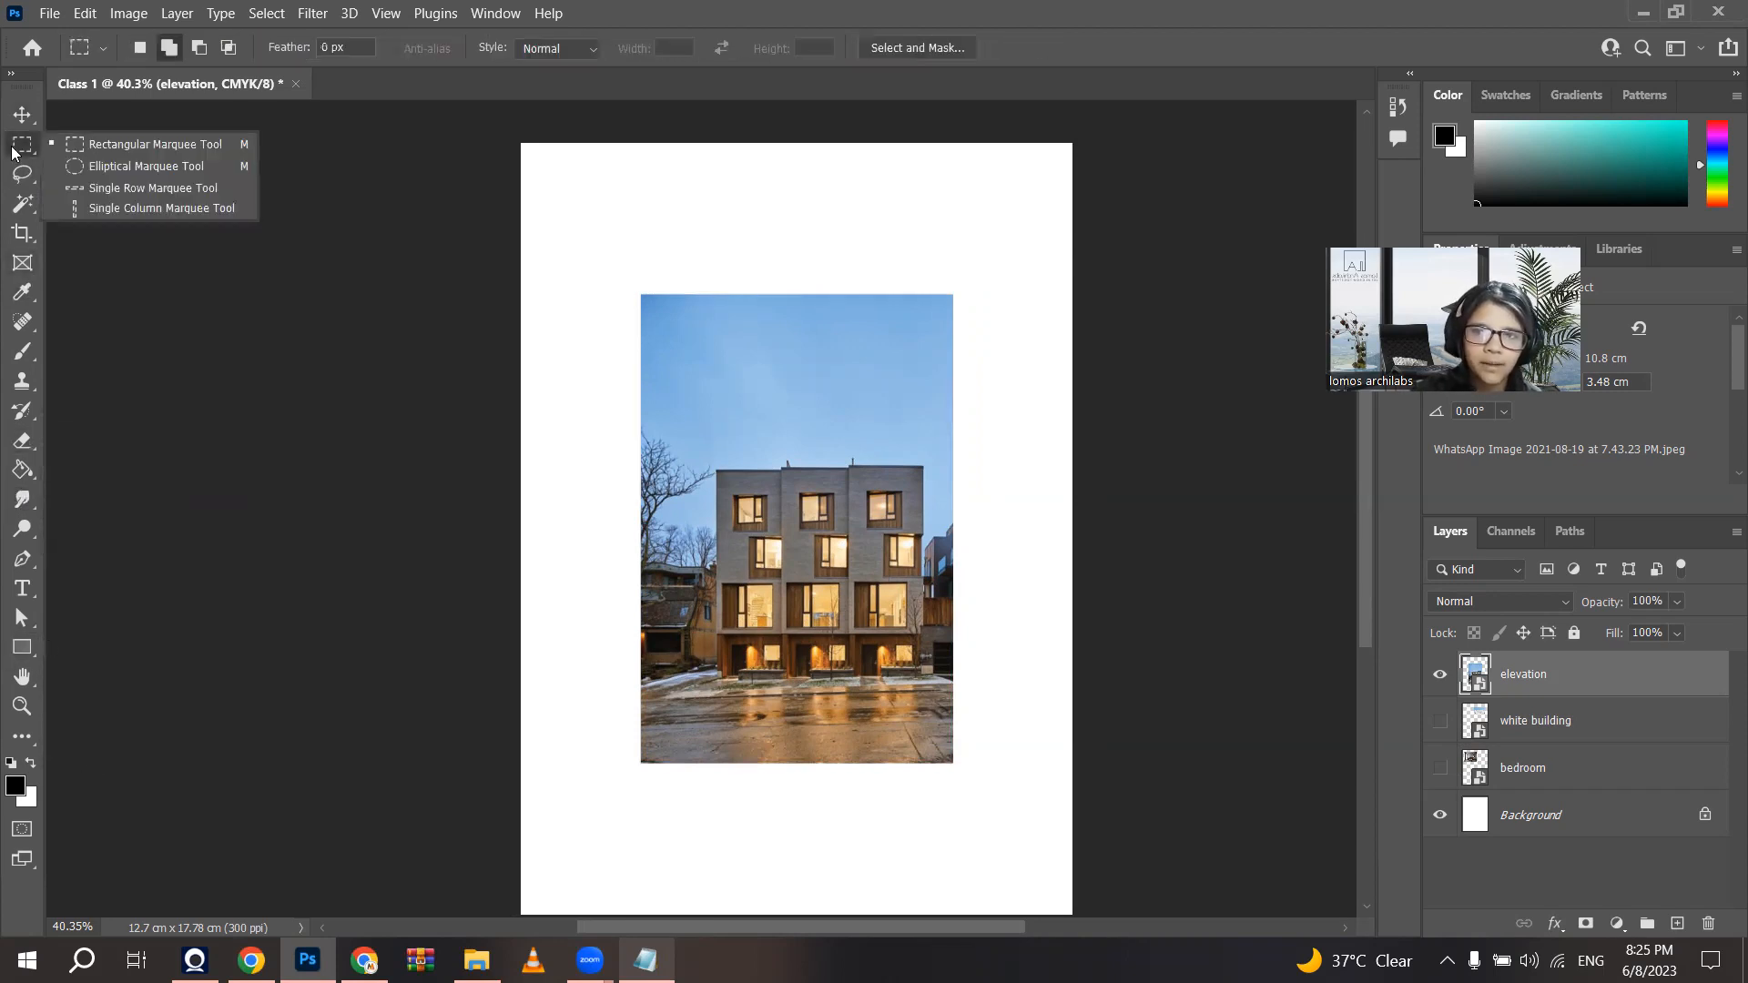
pyautogui.click(137, 144)
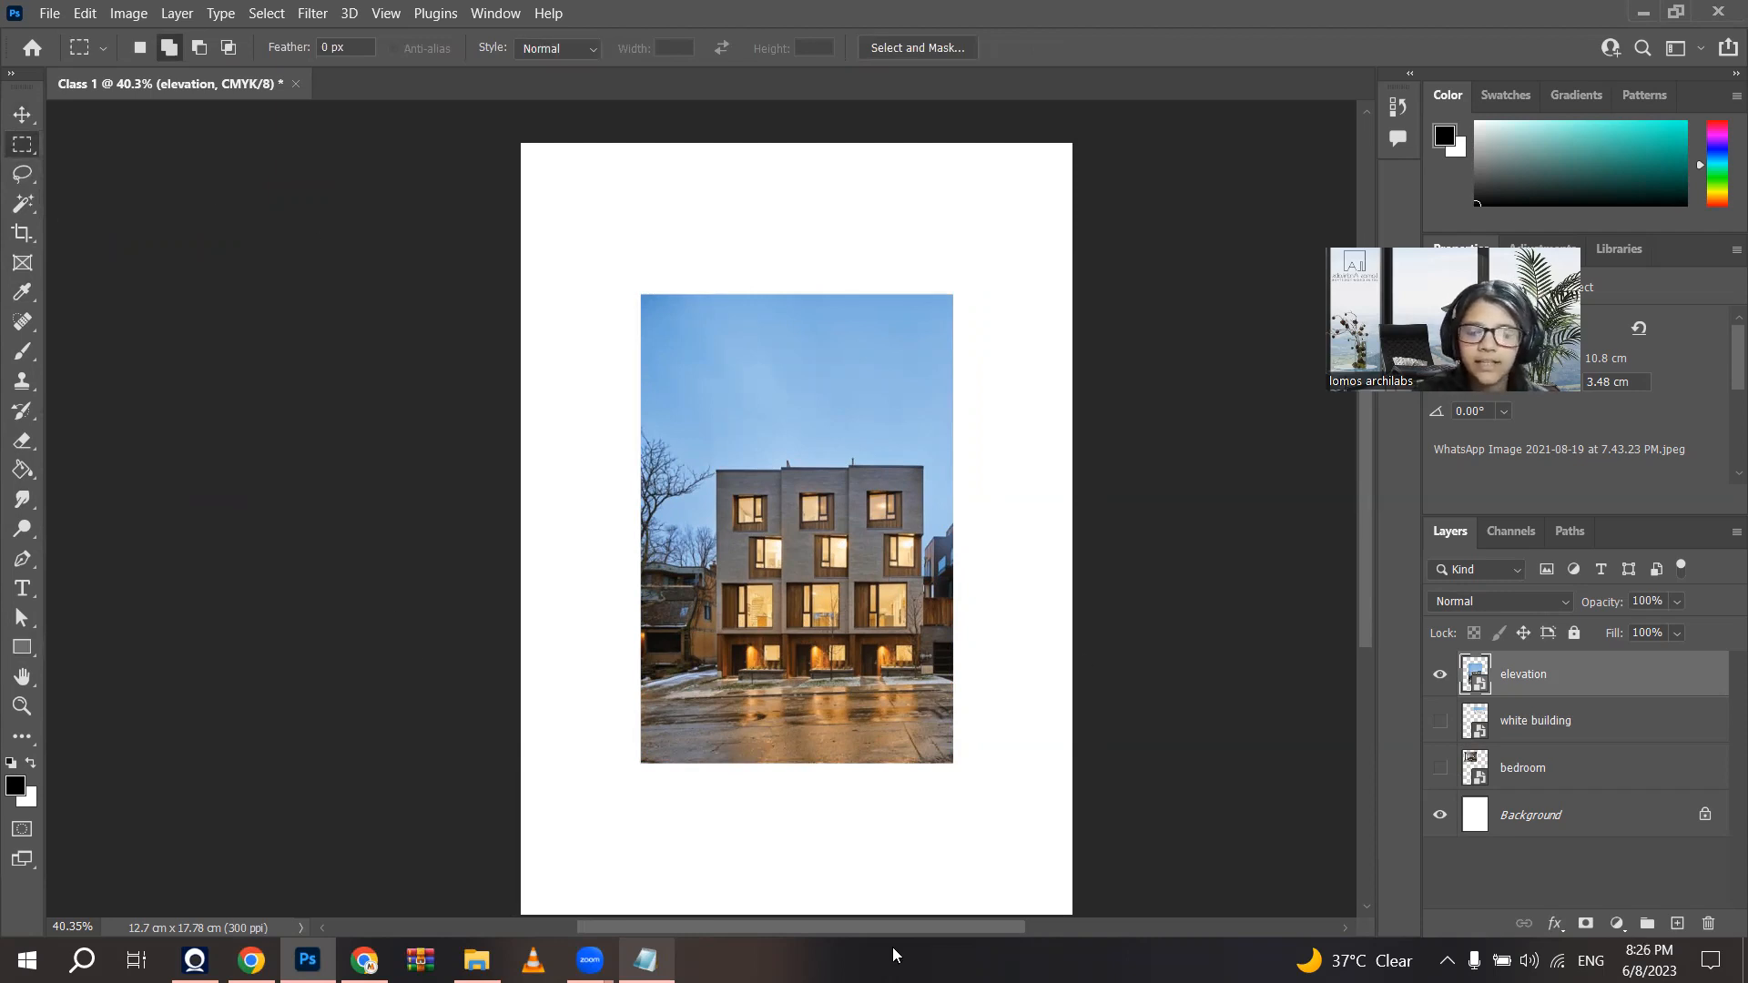
# Step: With the Move tool active, free-transform the elevation photo and scale it proportionally to 265.15% so it spans the full page height
pyautogui.scroll(2, 946, 609)
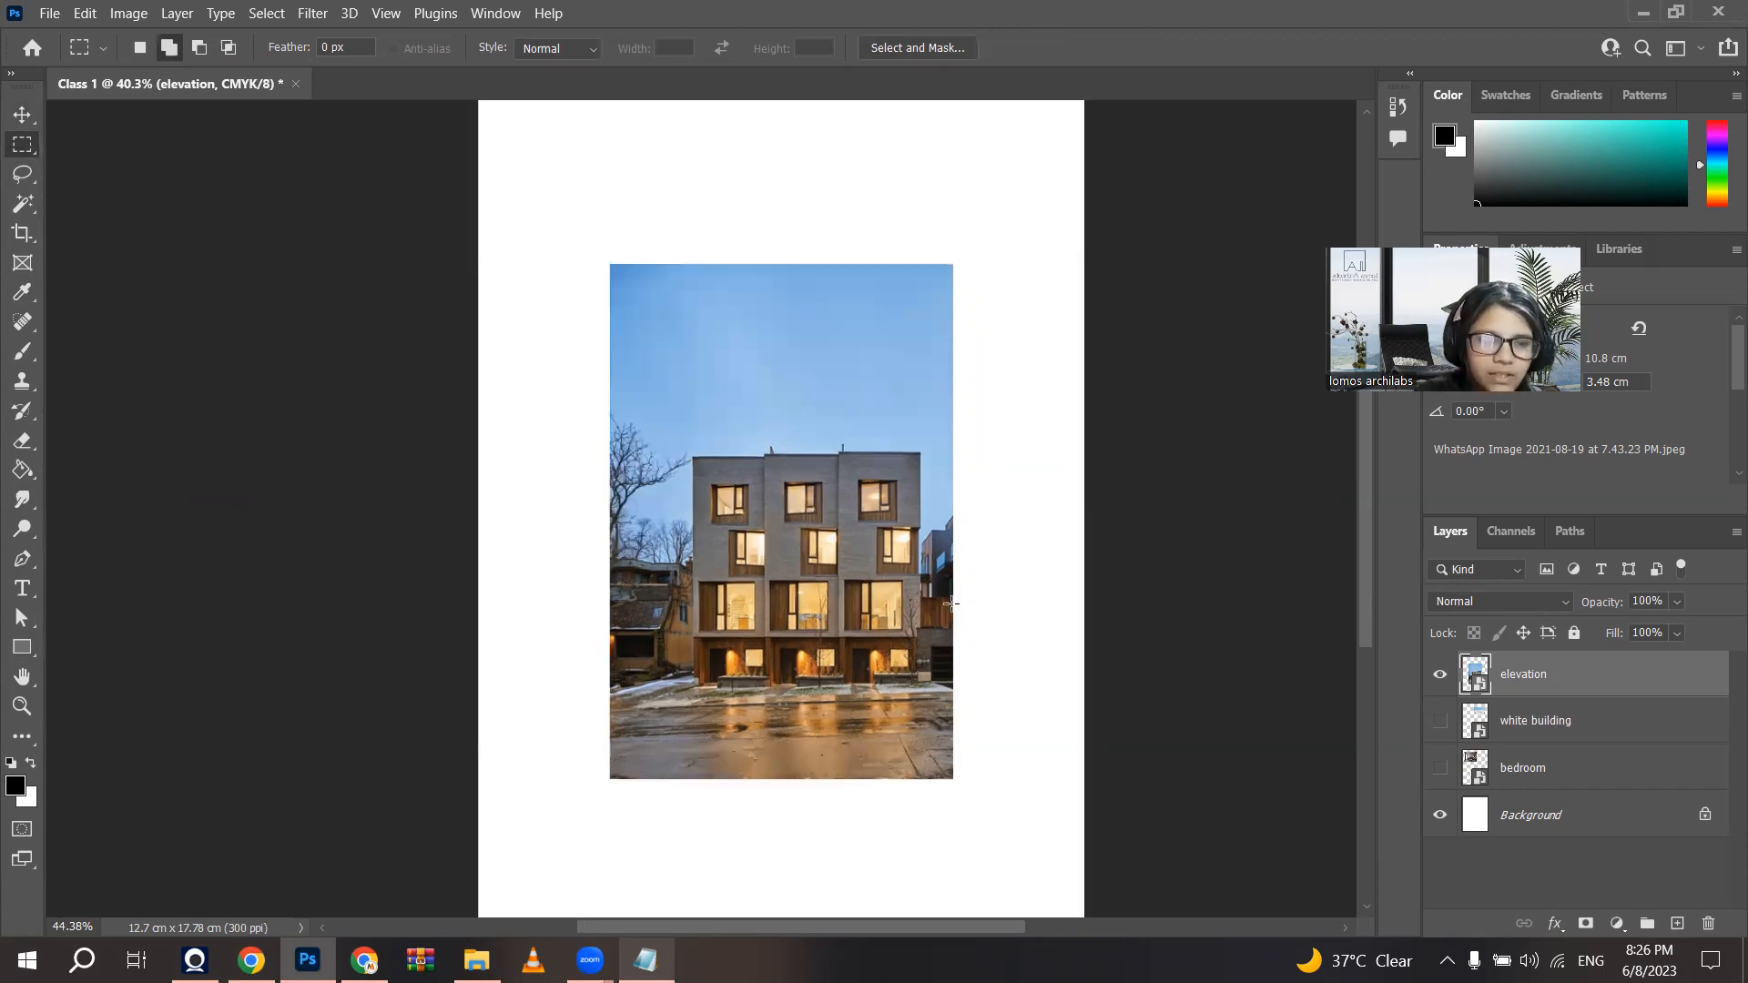
pyautogui.scroll(-3, 939, 530)
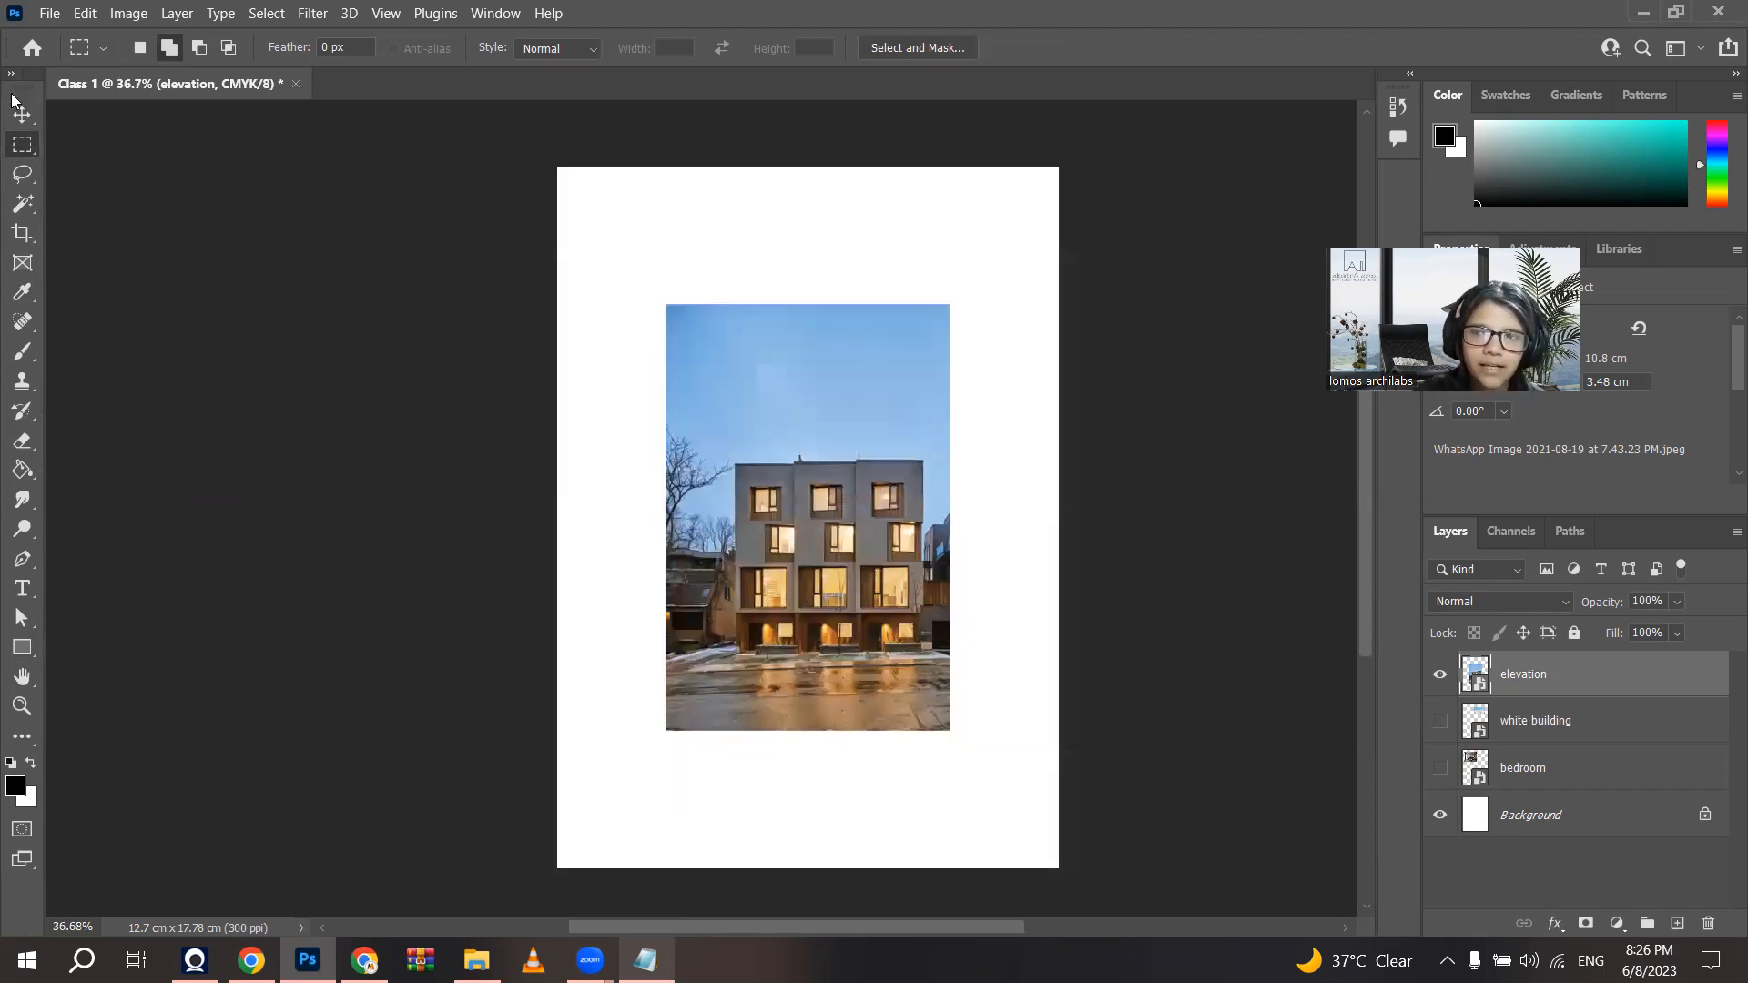
pyautogui.click(20, 113)
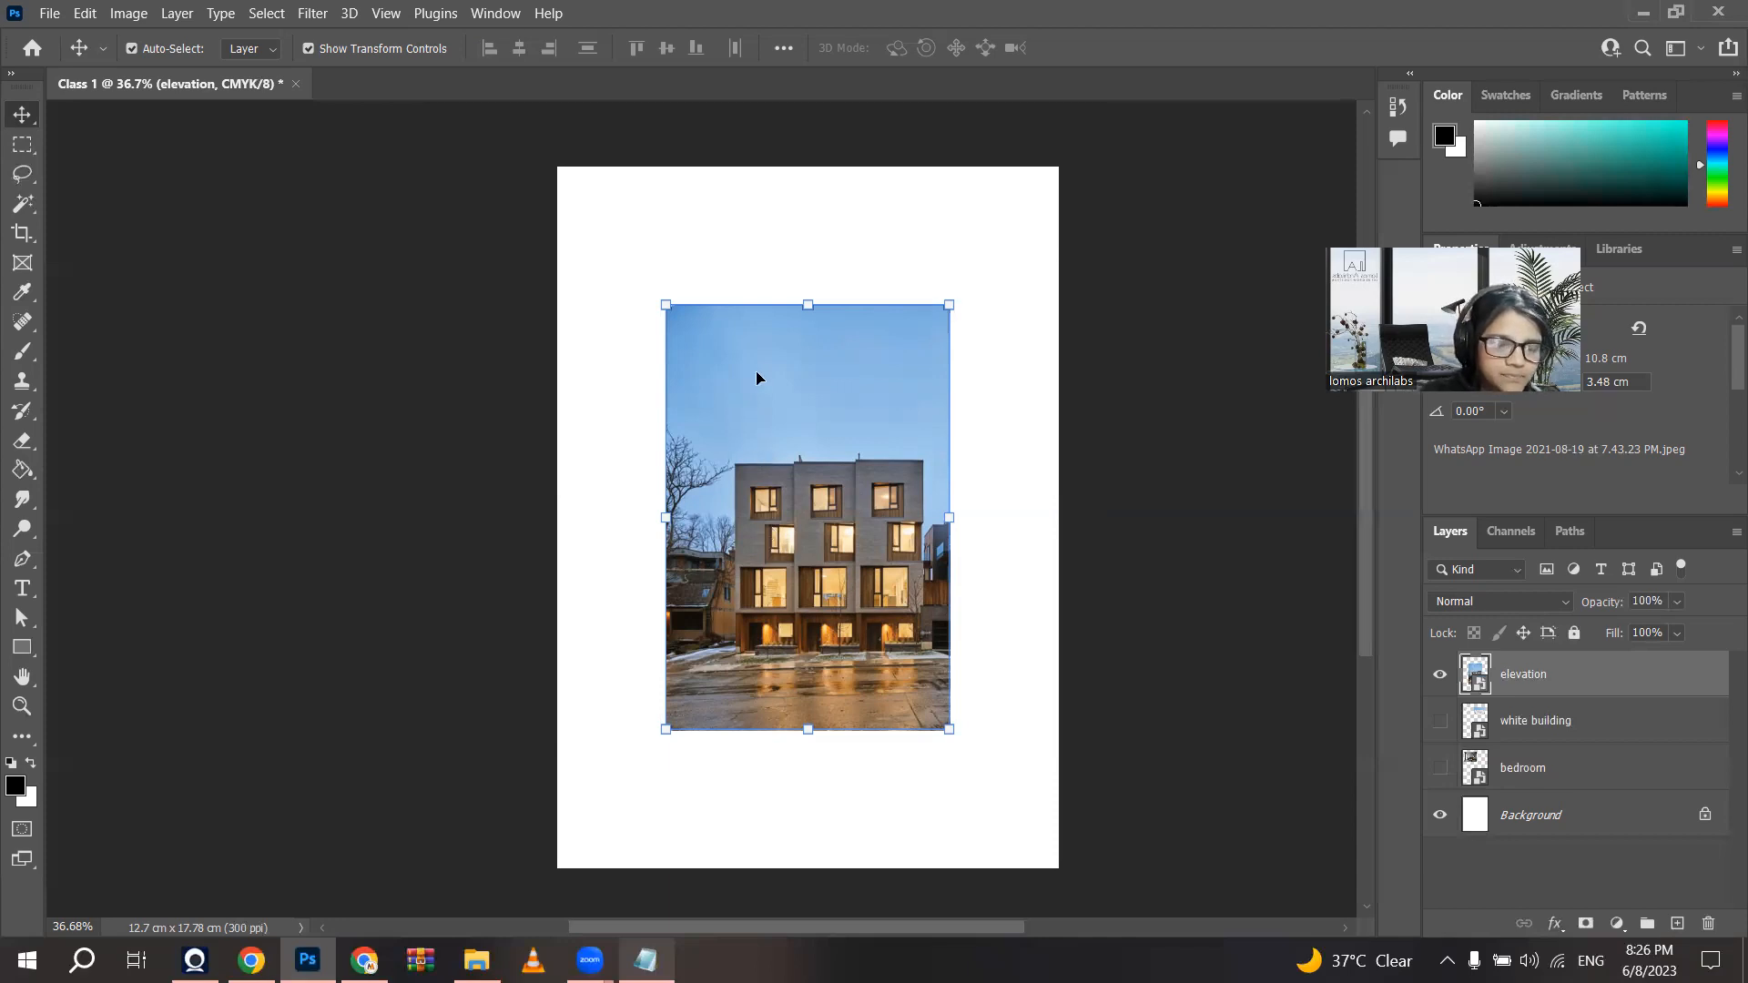
pyautogui.press('ctrl')
pyautogui.hotkey('ctrl', 't')
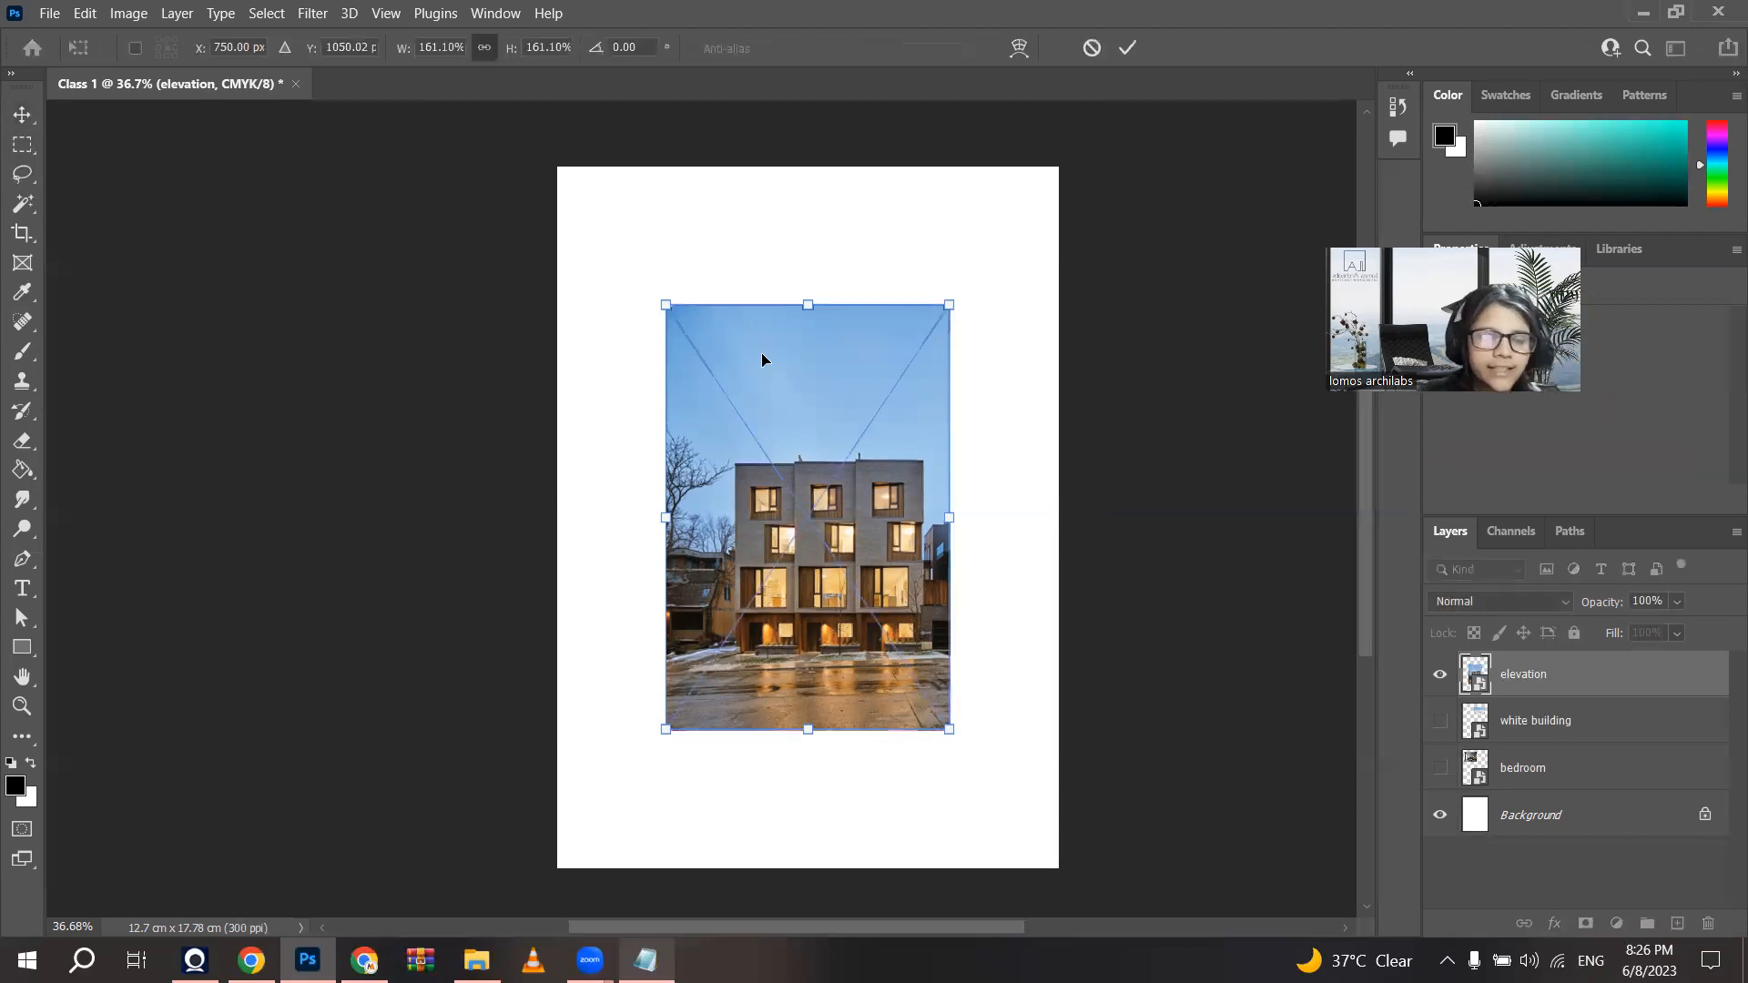
pyautogui.moveTo(802, 306); pyautogui.dragTo(807, 167)
pyautogui.moveTo(807, 756); pyautogui.dragTo(808, 865)
# Step: Try to enlarge the elevation photo sideways to cover the page's full width, undoing each attempt
pyautogui.moveTo(1049, 512); pyautogui.dragTo(1088, 513)
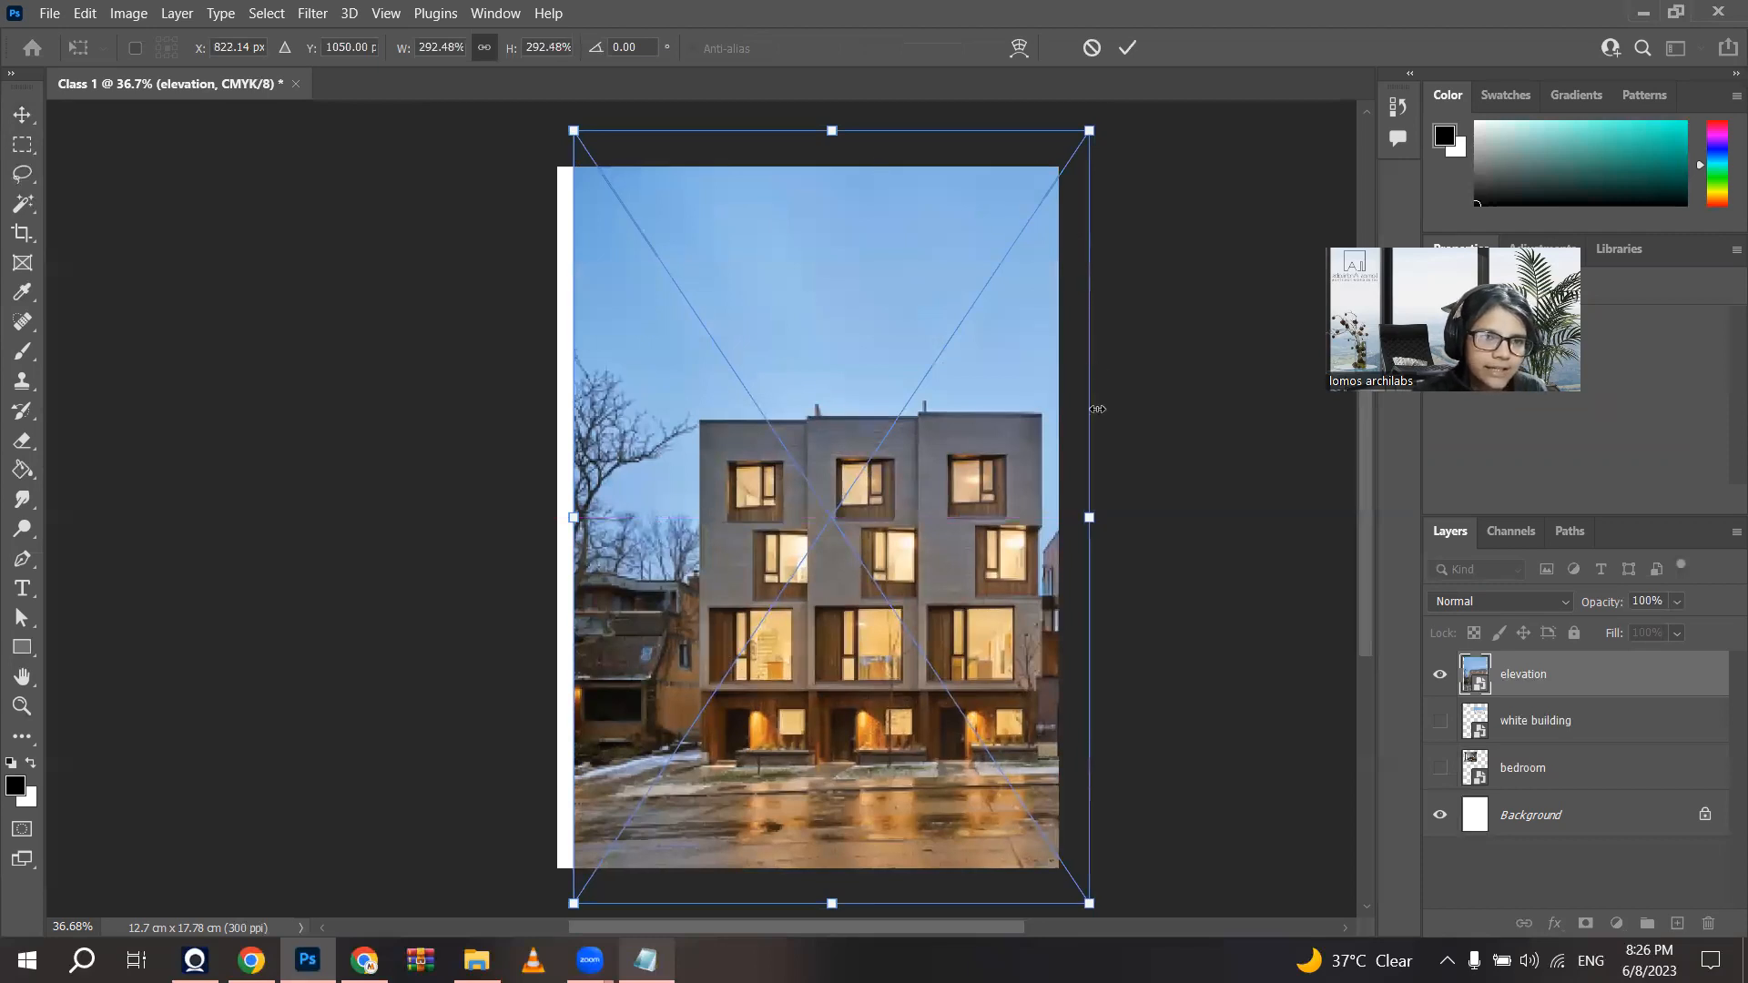
pyautogui.hotkey('ctrl', 'z')
pyautogui.moveTo(1043, 519)
pyautogui.mouseDown()
pyautogui.moveTo(1100, 532)
pyautogui.moveTo(1061, 537)
pyautogui.mouseUp()
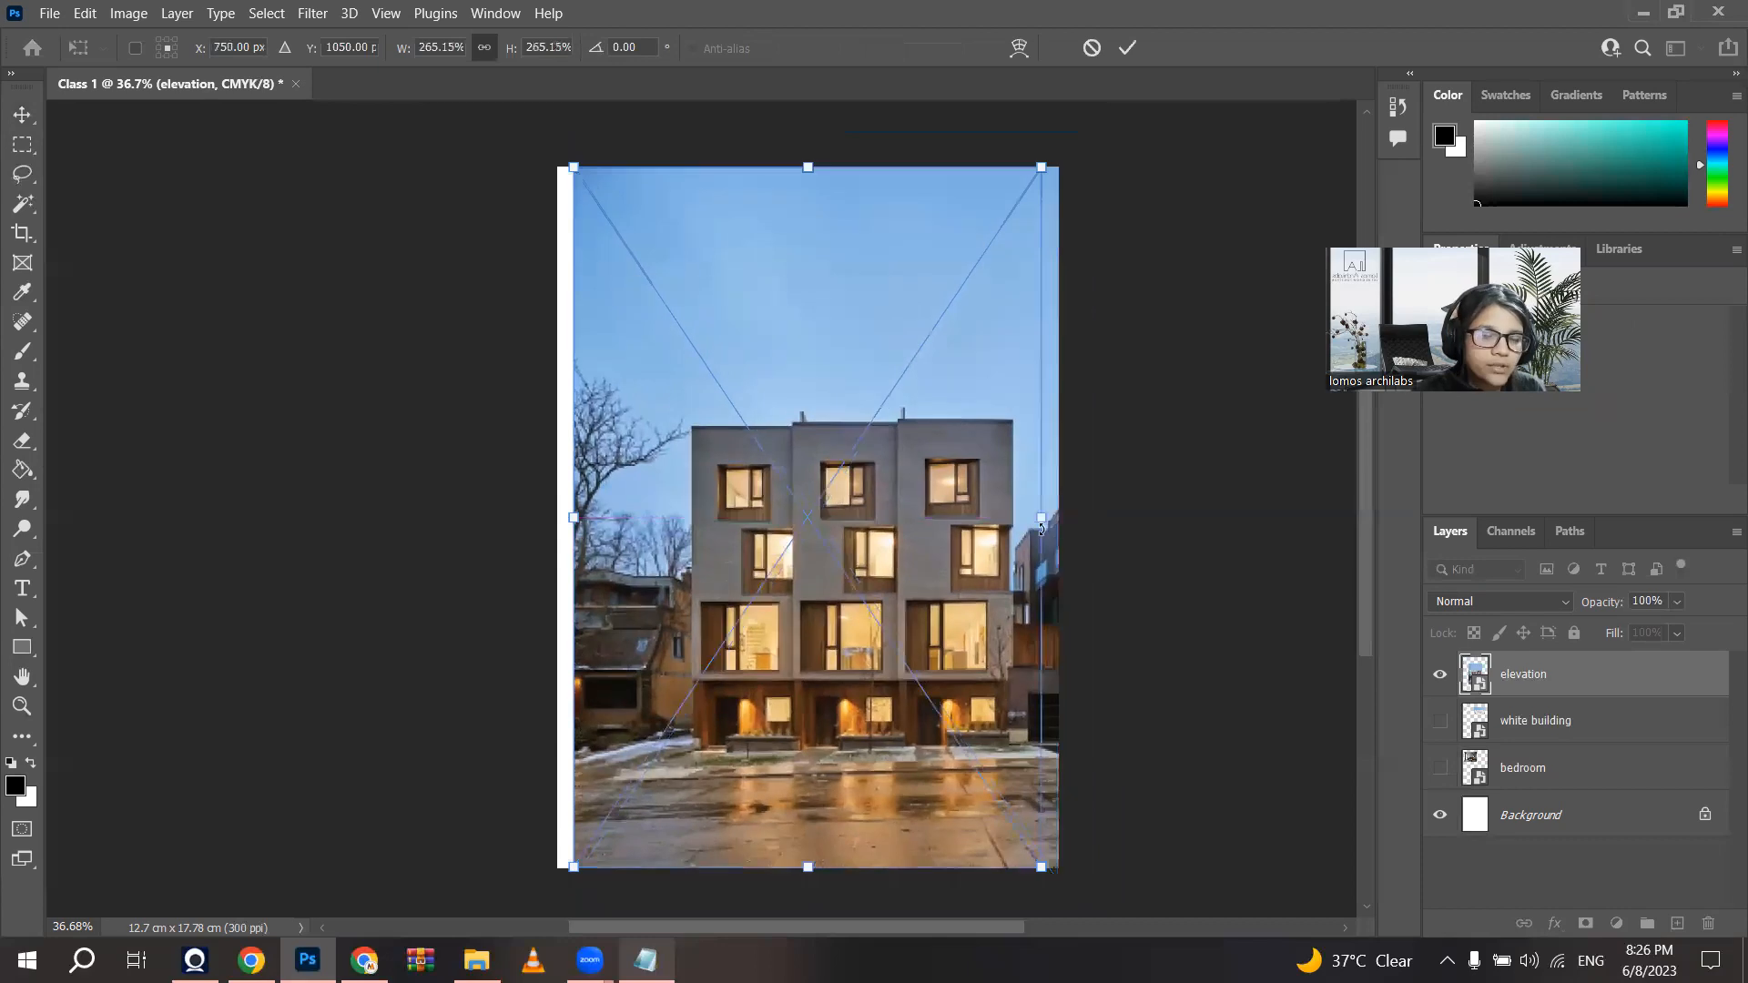
pyautogui.hotkey('ctrl', 'z')
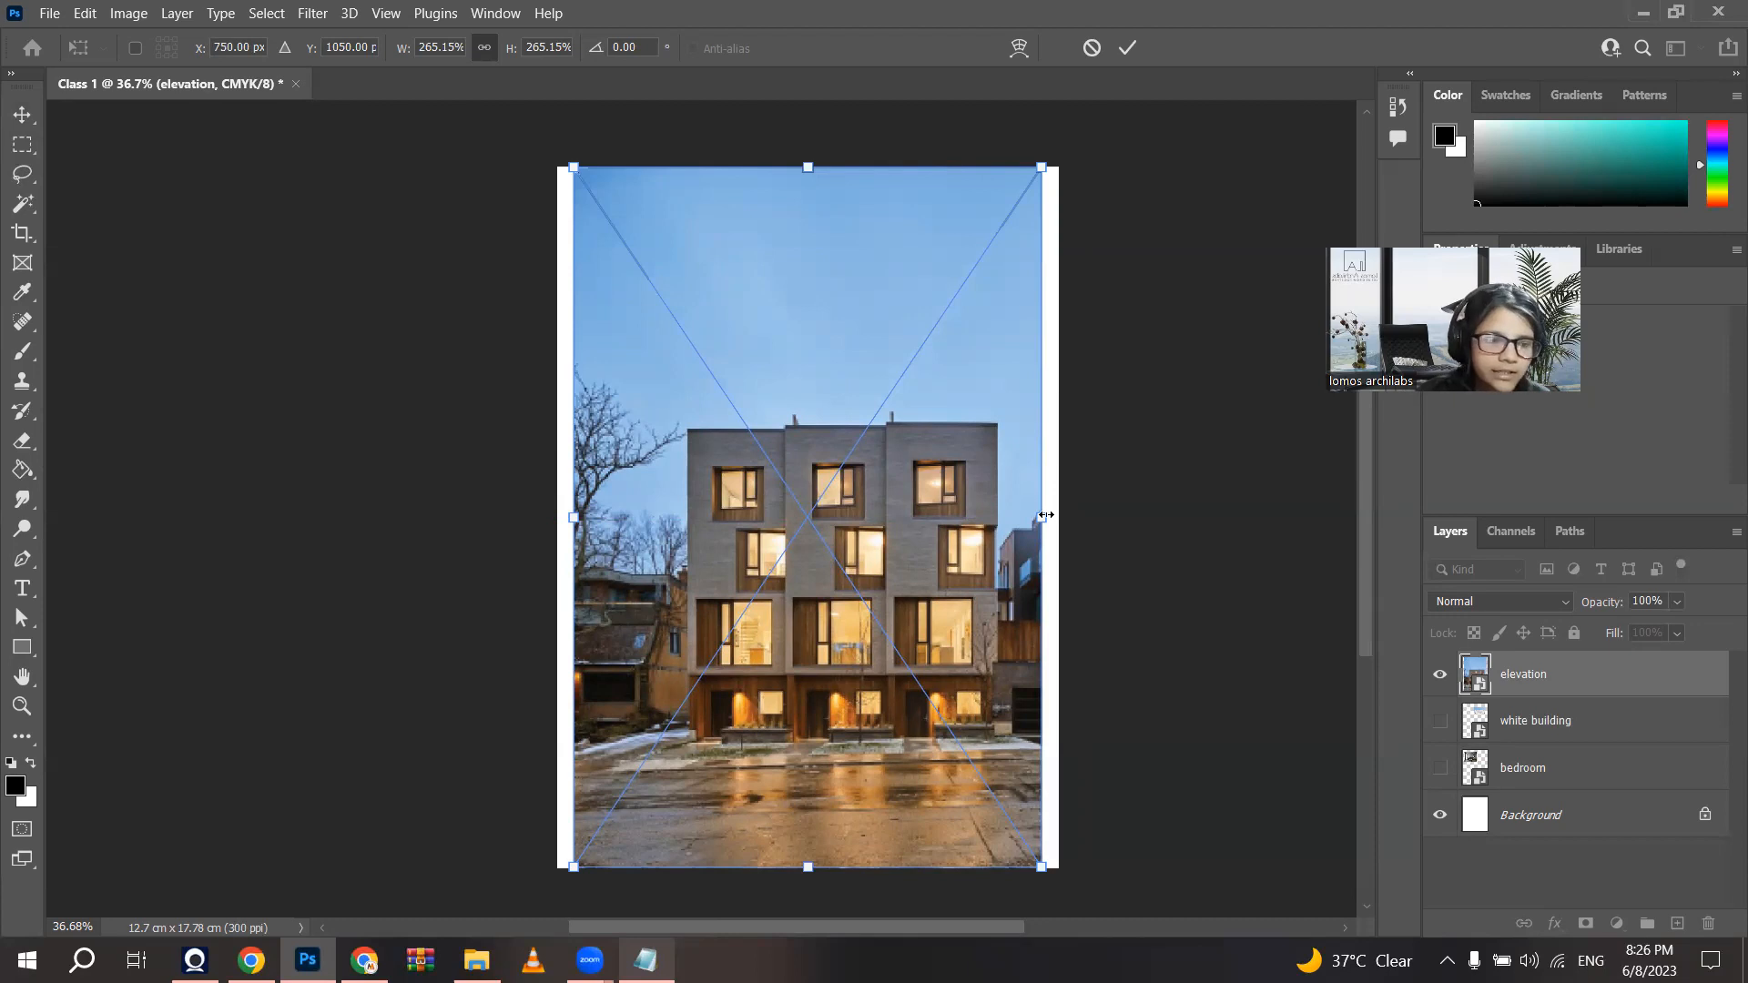
# Step: Stretch the elevation photo sideways to 284.09% width so it covers the full page, apply the transform and deselect the layer
pyautogui.moveTo(1047, 516)
pyautogui.mouseDown()
pyautogui.moveTo(1133, 515)
pyautogui.moveTo(983, 500)
pyautogui.moveTo(1058, 544)
pyautogui.mouseUp()
pyautogui.moveTo(558, 520)
pyautogui.mouseDown()
pyautogui.moveTo(347, 519)
pyautogui.moveTo(556, 531)
pyautogui.mouseUp()
pyautogui.scroll(-1, 610, 505)
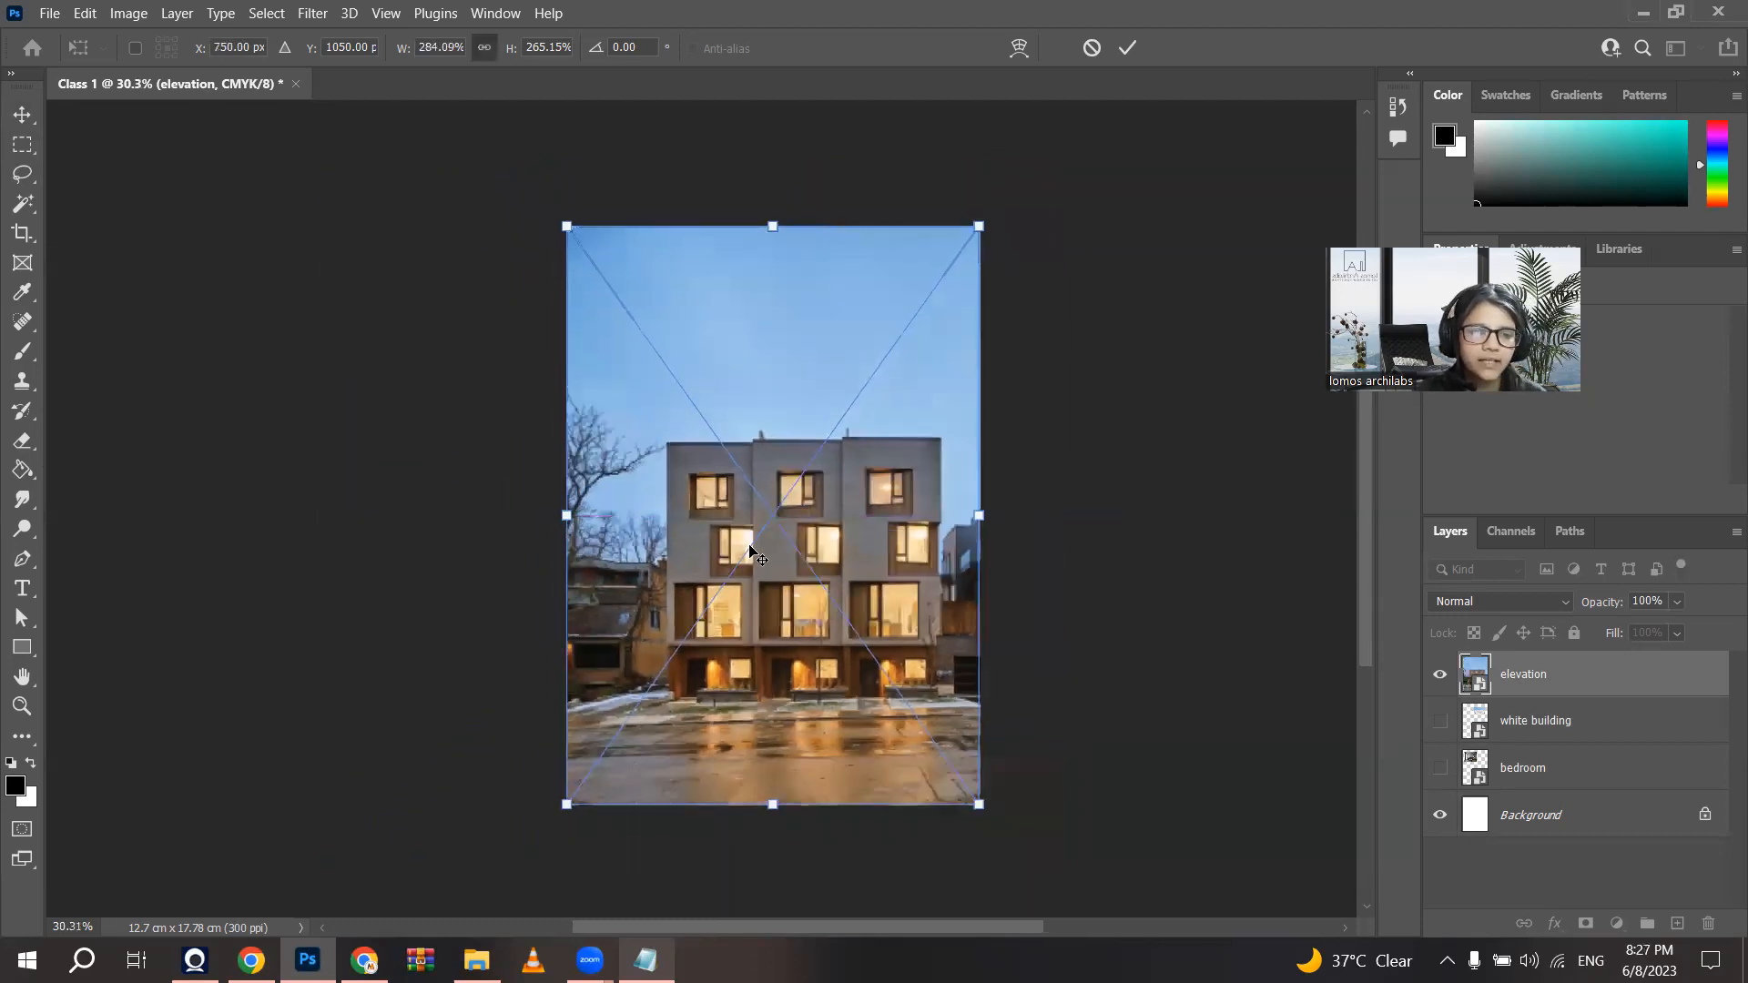
pyautogui.press('Return')
pyautogui.scroll(1, 833, 699)
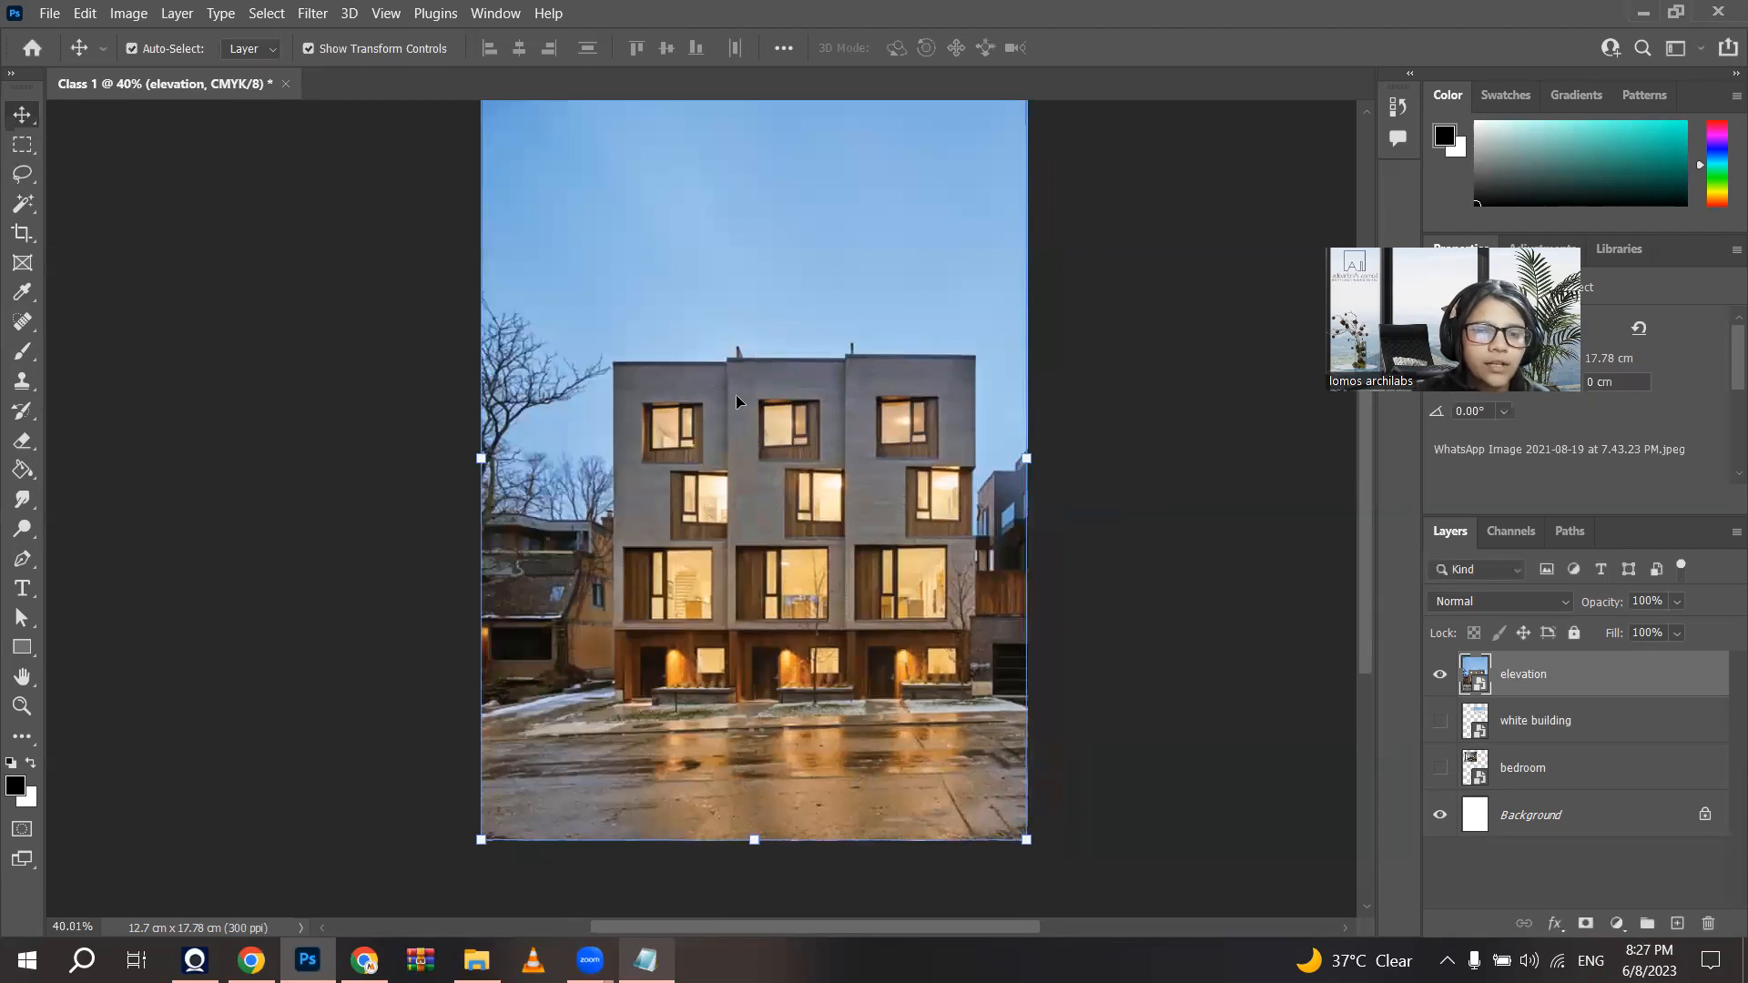
pyautogui.click(274, 335)
pyautogui.scroll(-1, 726, 684)
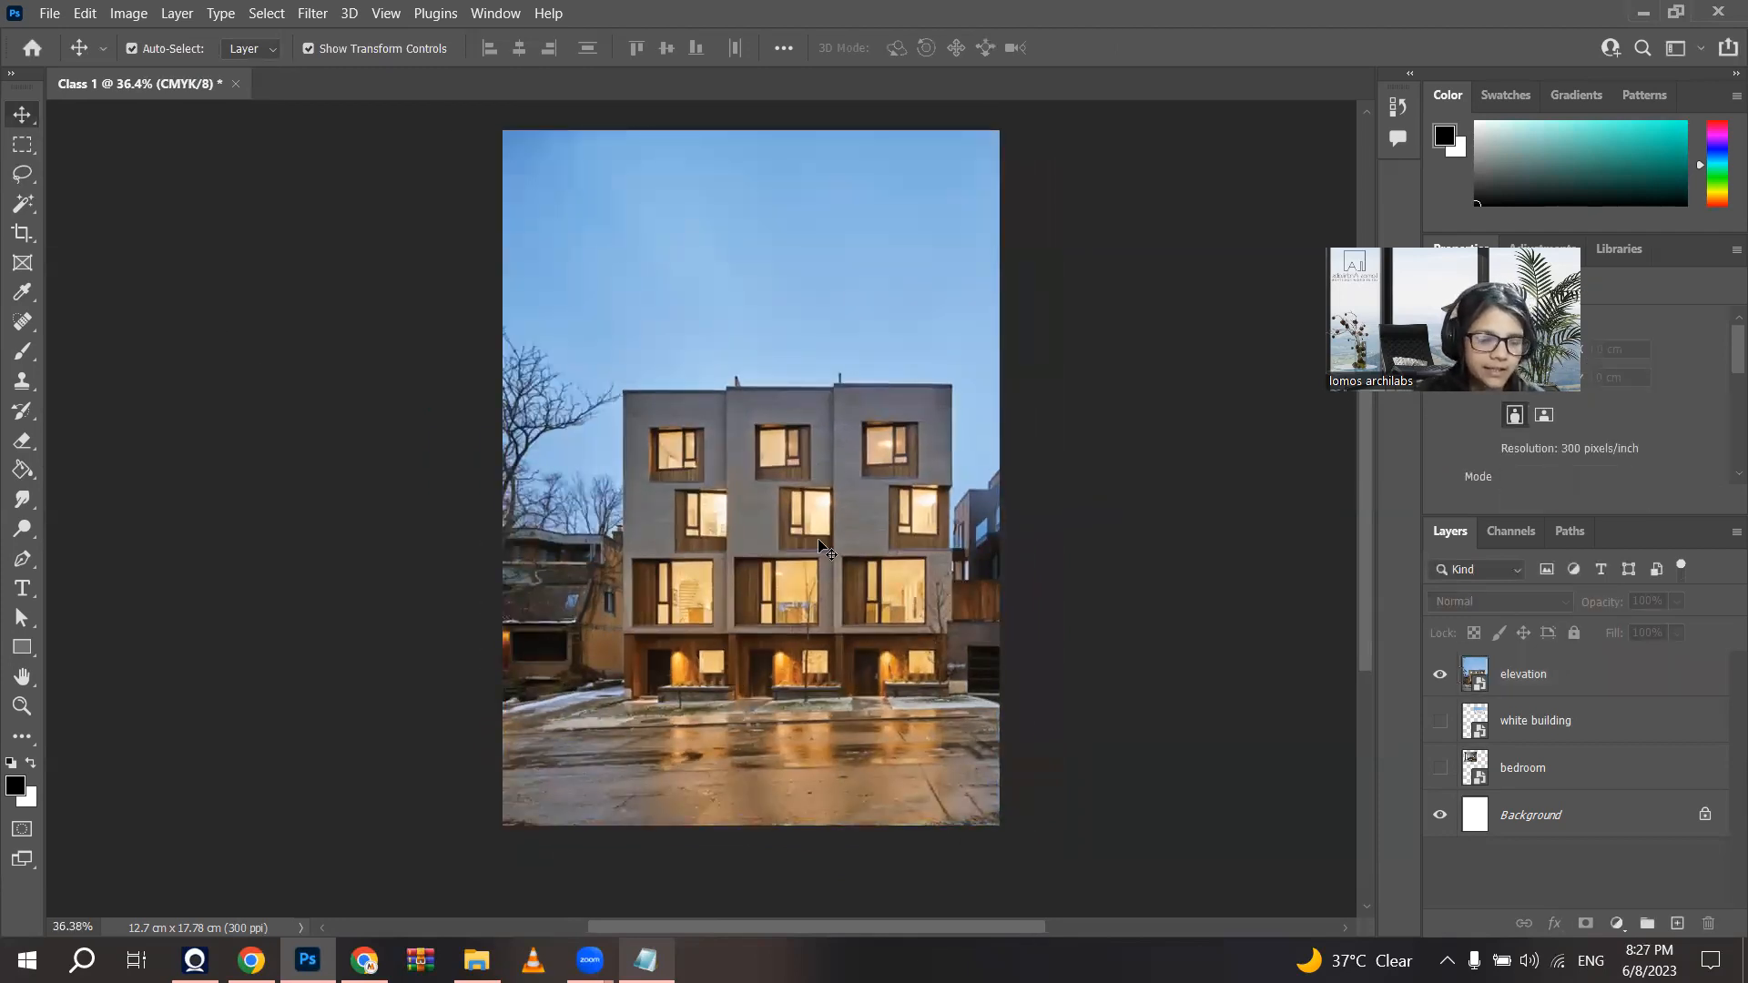
pyautogui.scroll(1, 822, 547)
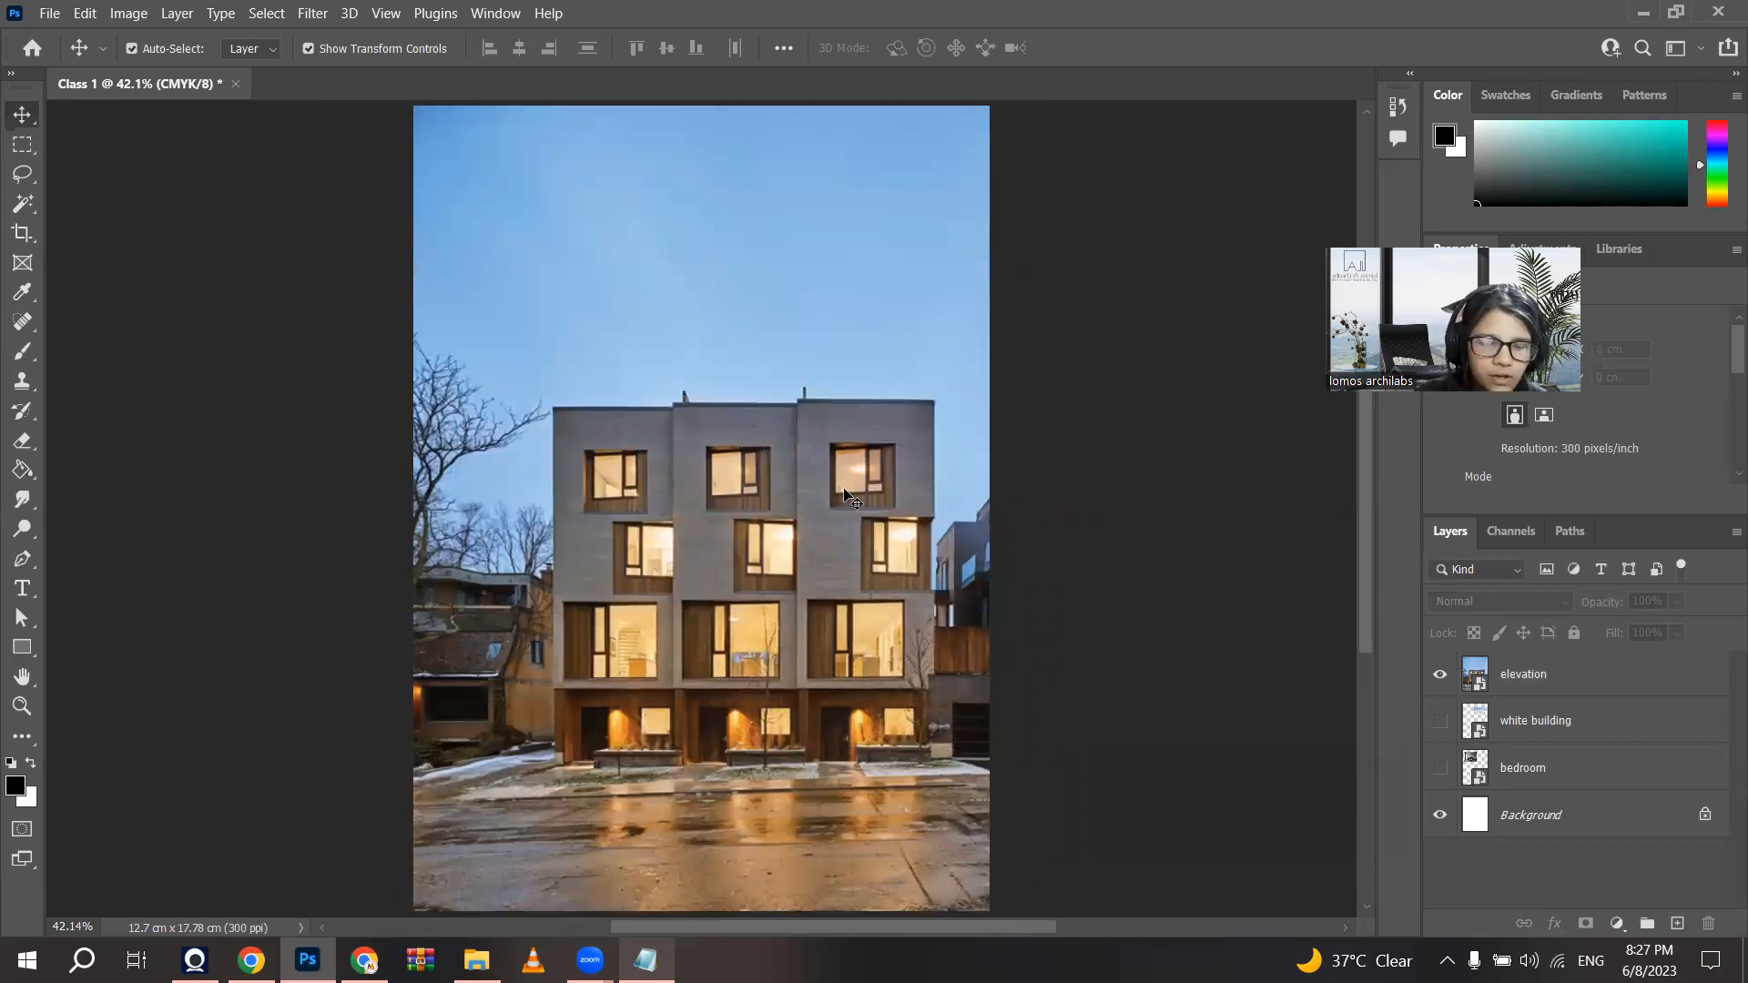
# Step: With the Rectangular Marquee tool, select the building's upper three storeys from the roofline down to the wooden ground floor
pyautogui.moveTo(23, 143); pyautogui.dragTo(83, 139)
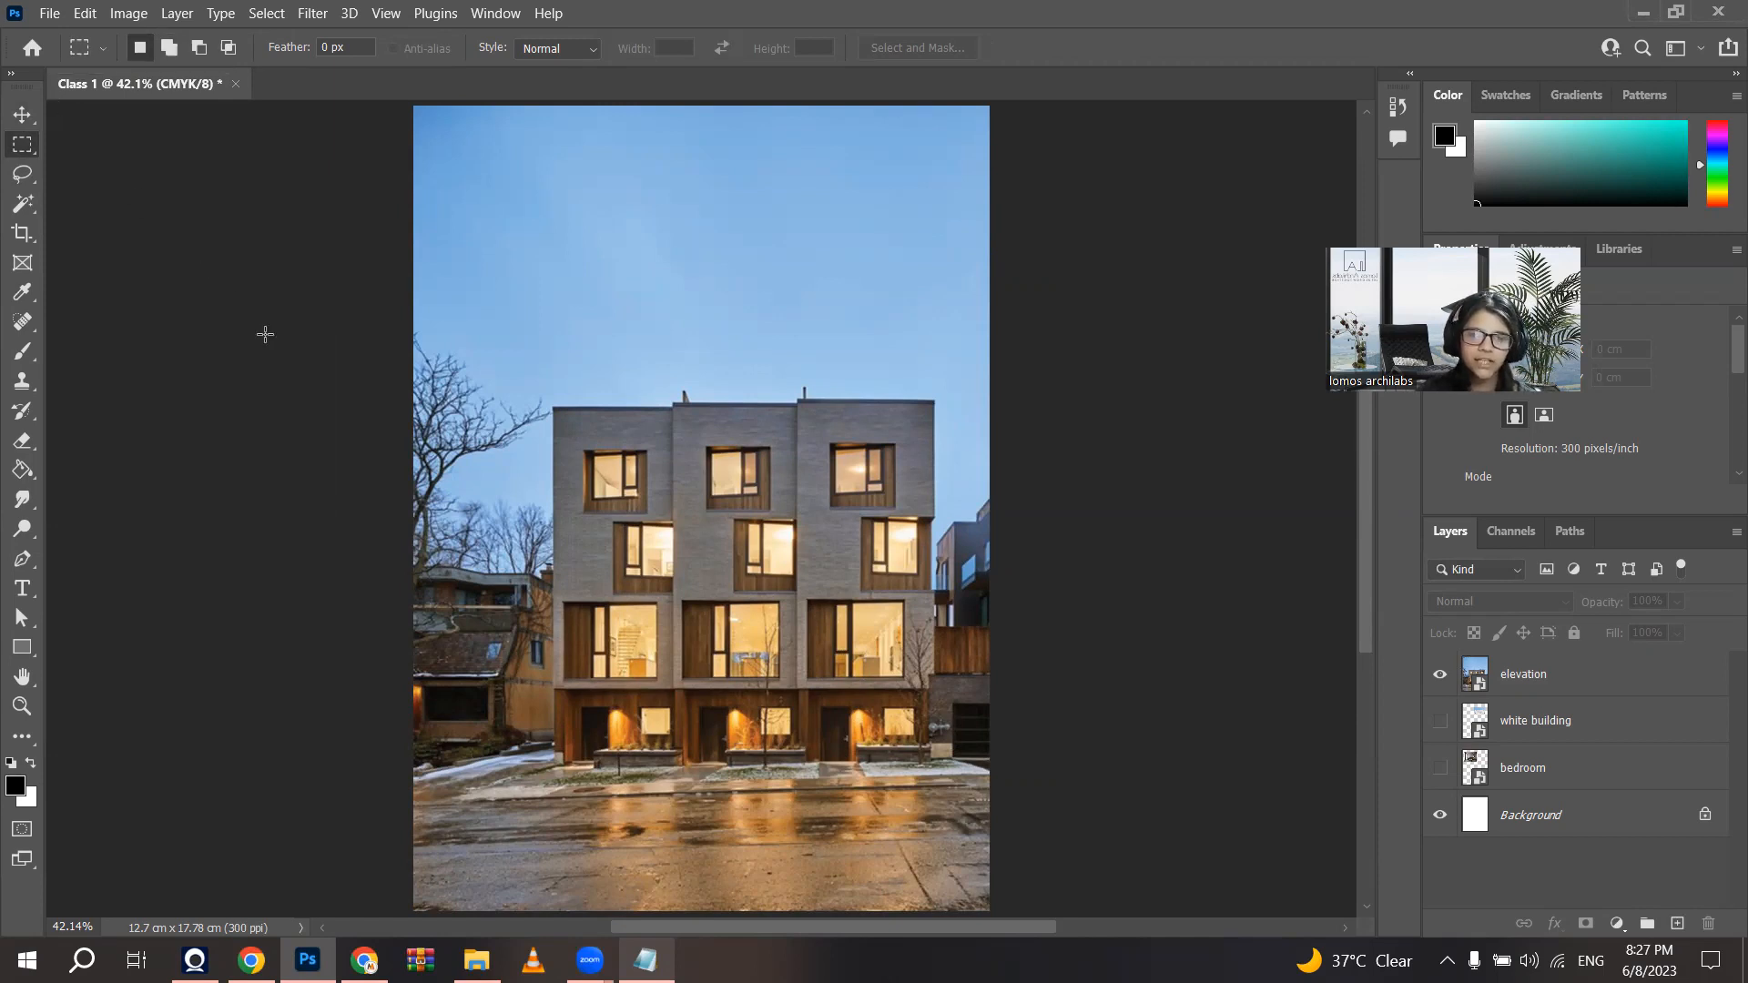
pyautogui.scroll(1, 279, 149)
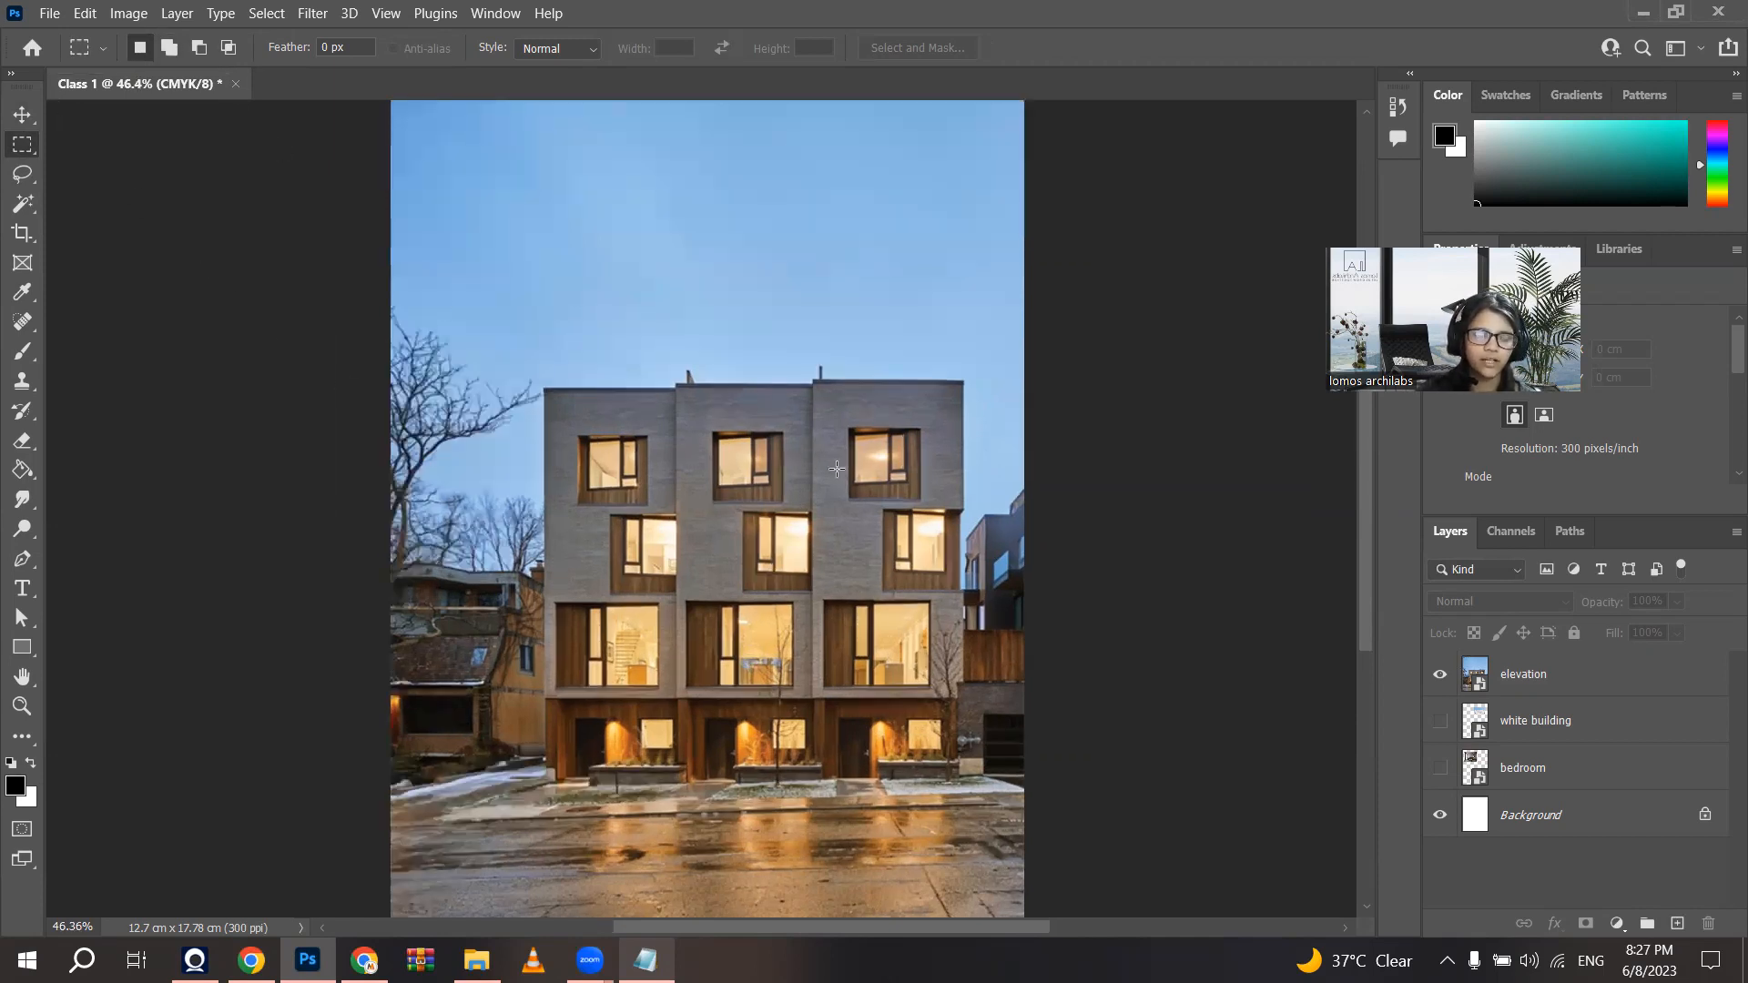
pyautogui.scroll(7, 847, 583)
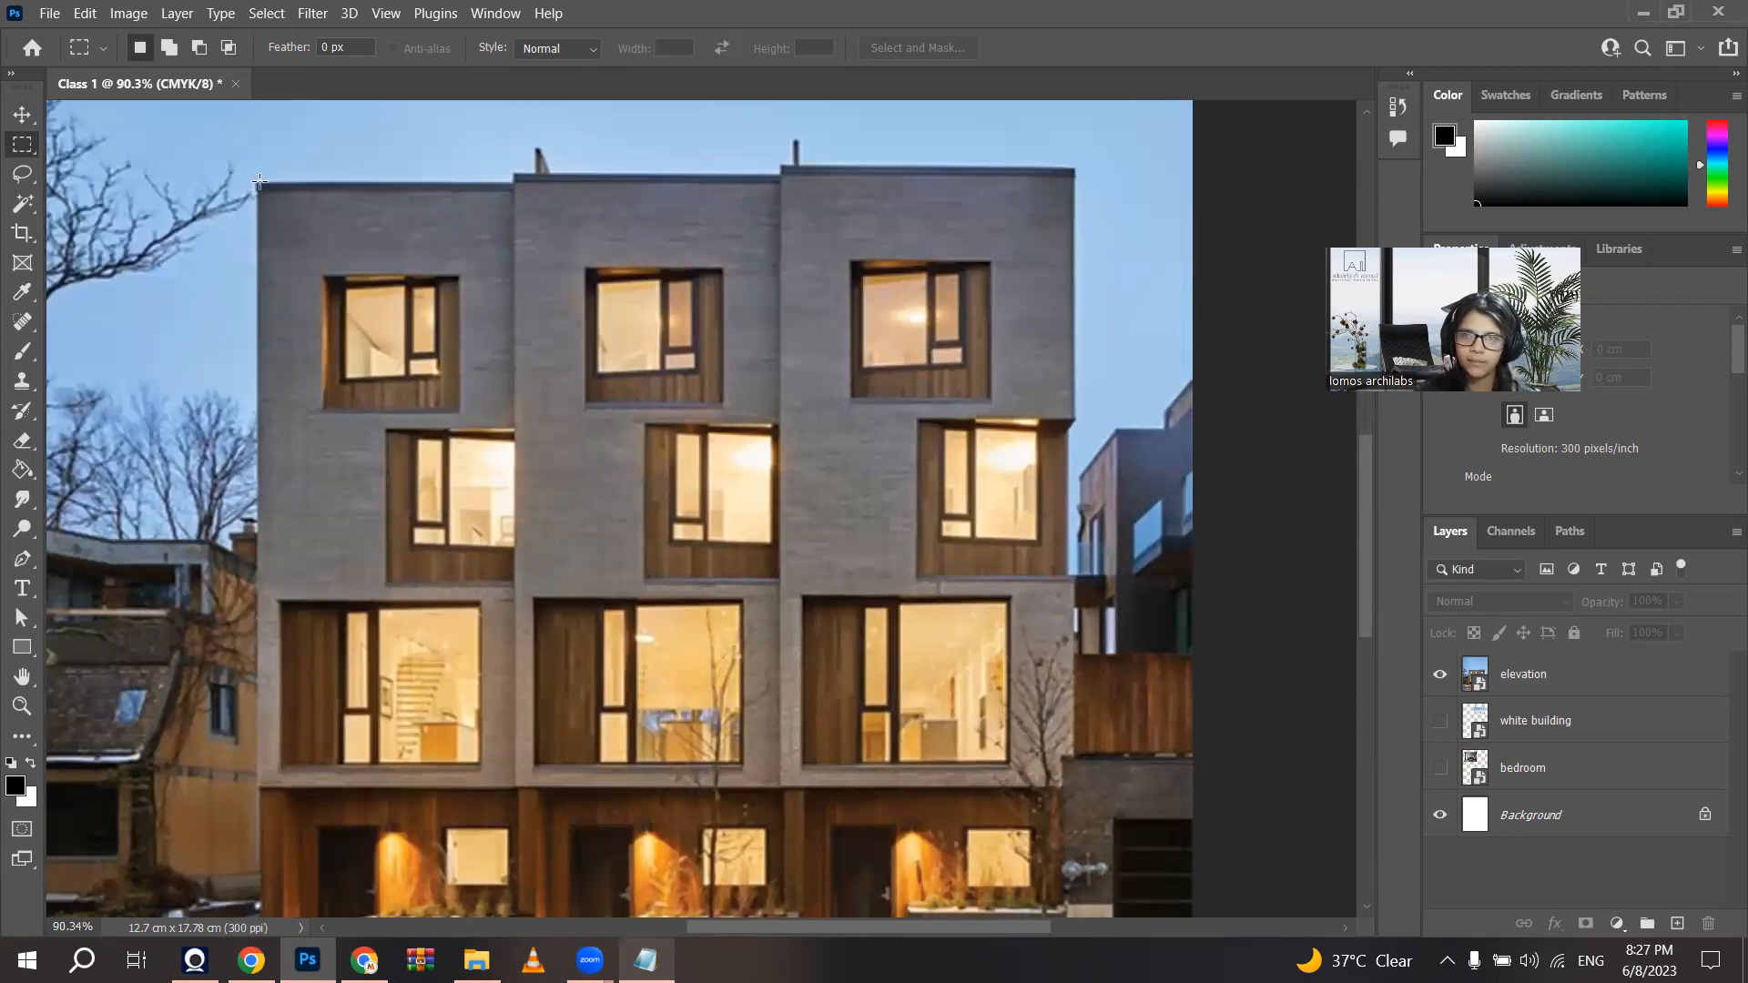
pyautogui.moveTo(258, 183); pyautogui.dragTo(1069, 785)
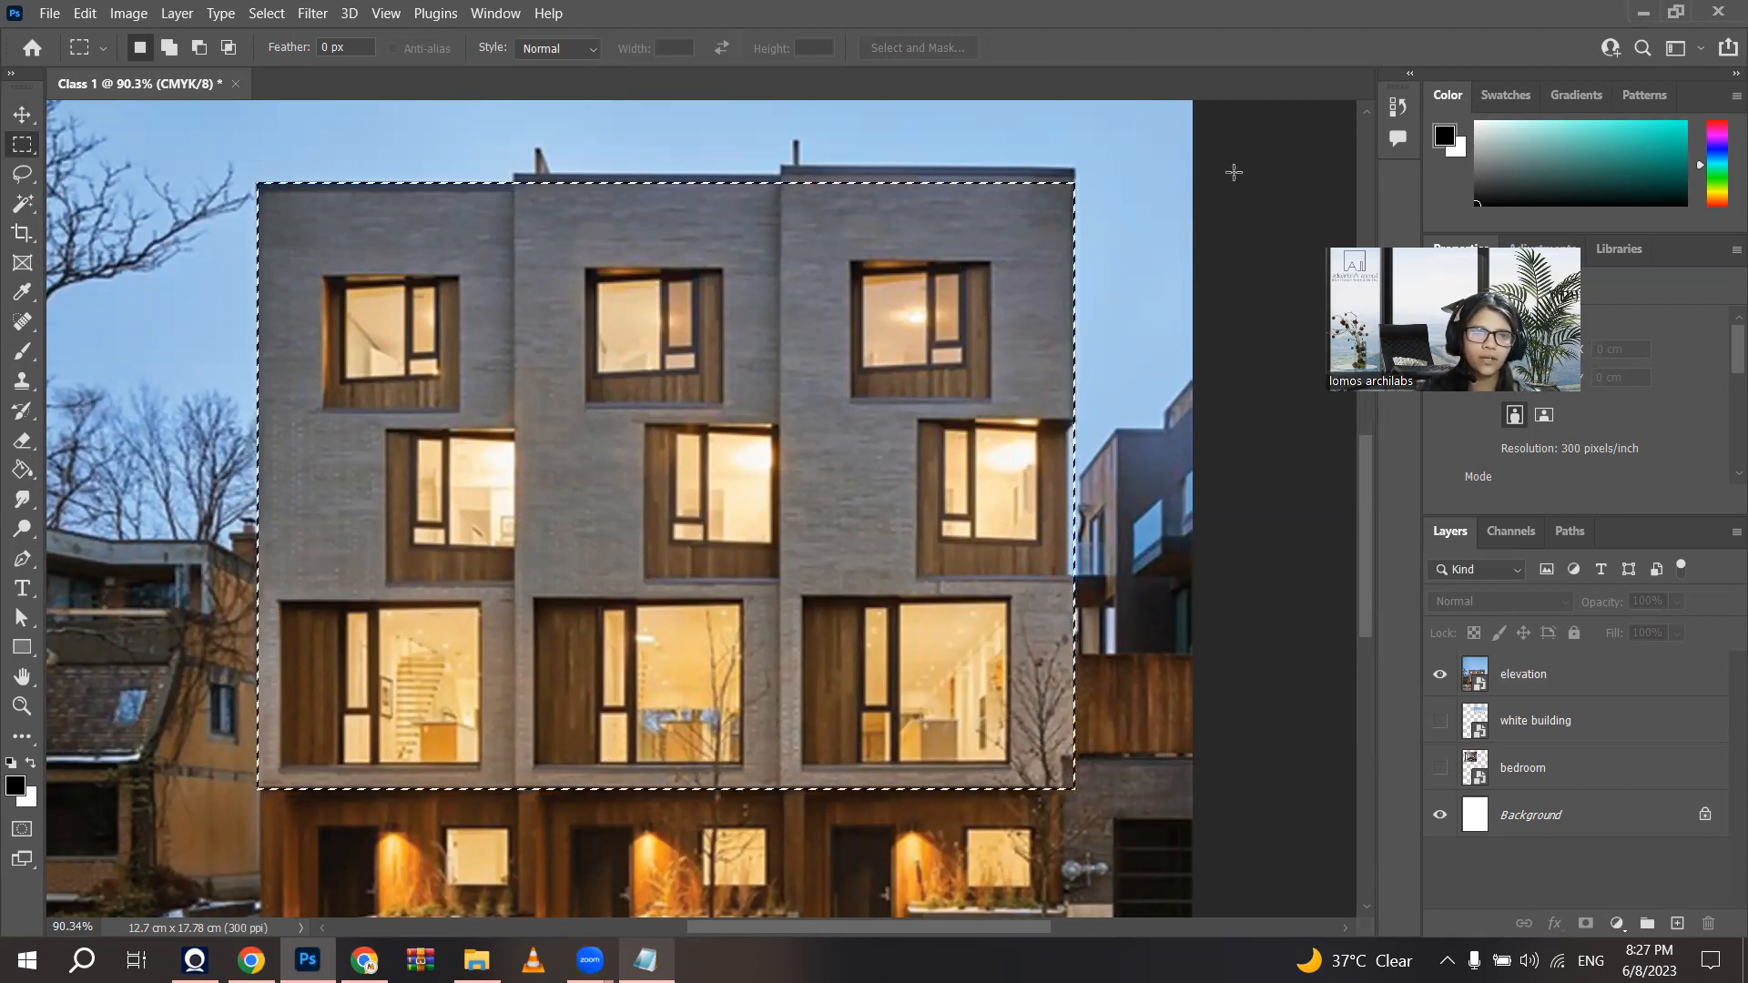
pyautogui.scroll(3, 1078, 171)
pyautogui.scroll(2, 1010, 145)
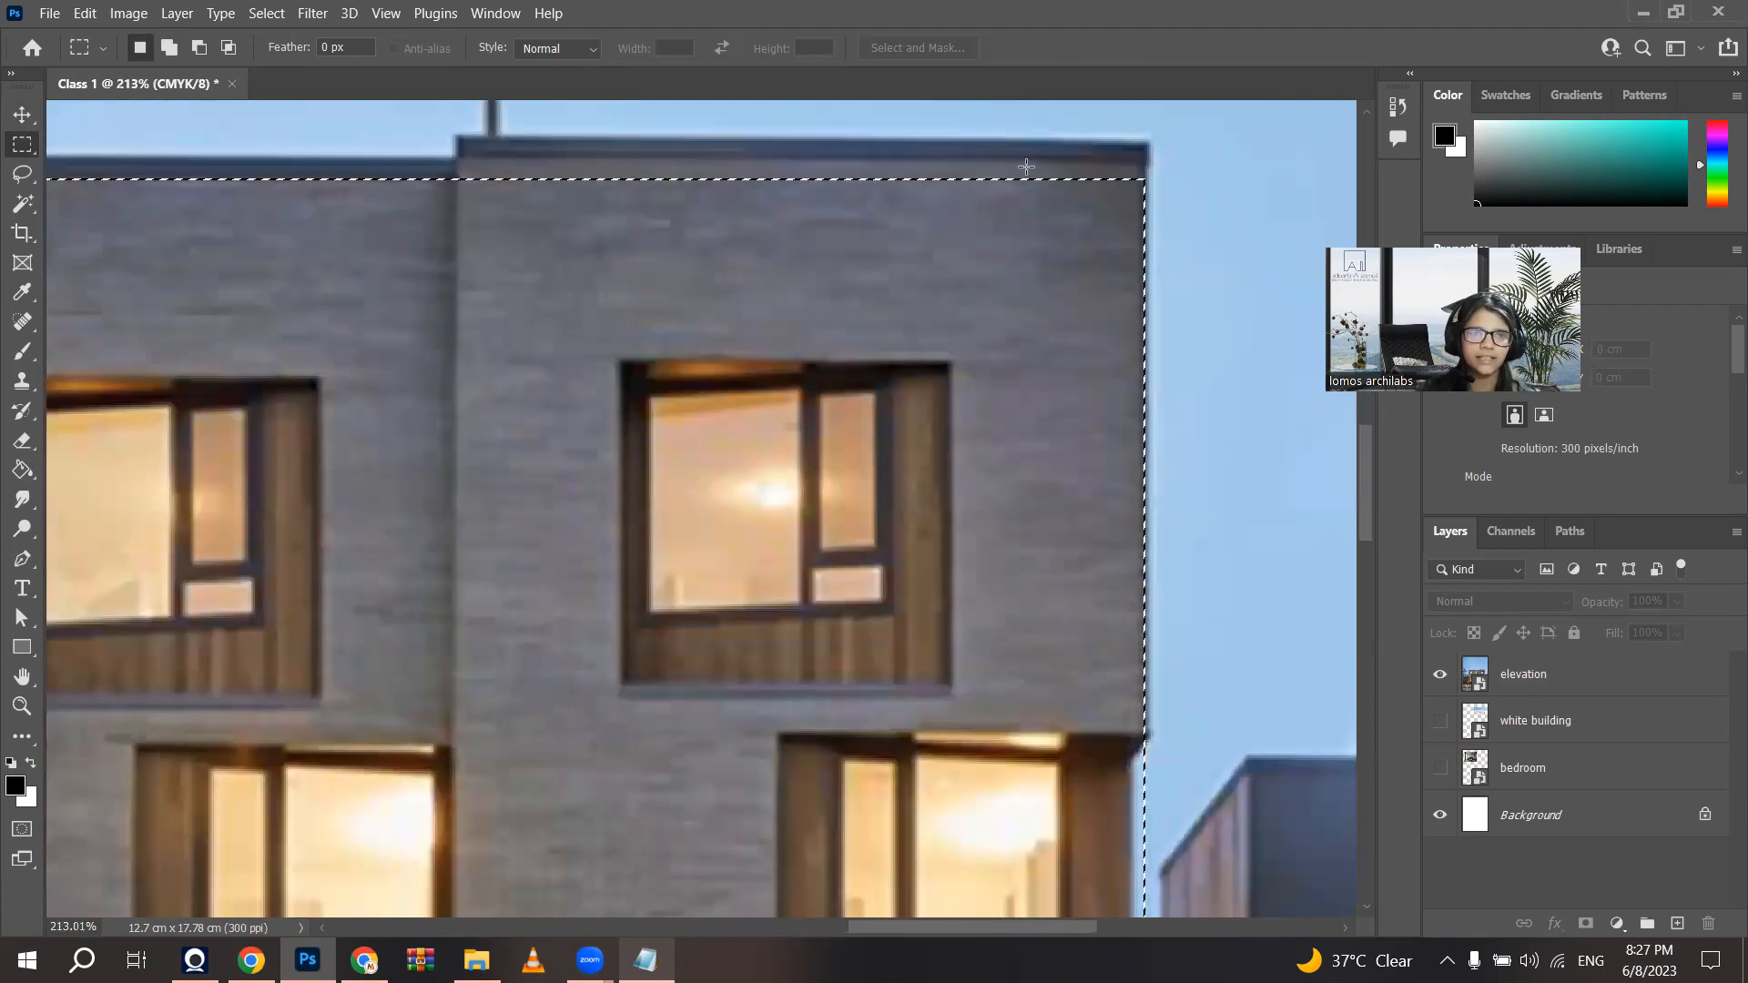
pyautogui.scroll(-3, 1047, 269)
pyautogui.scroll(2, 1031, 260)
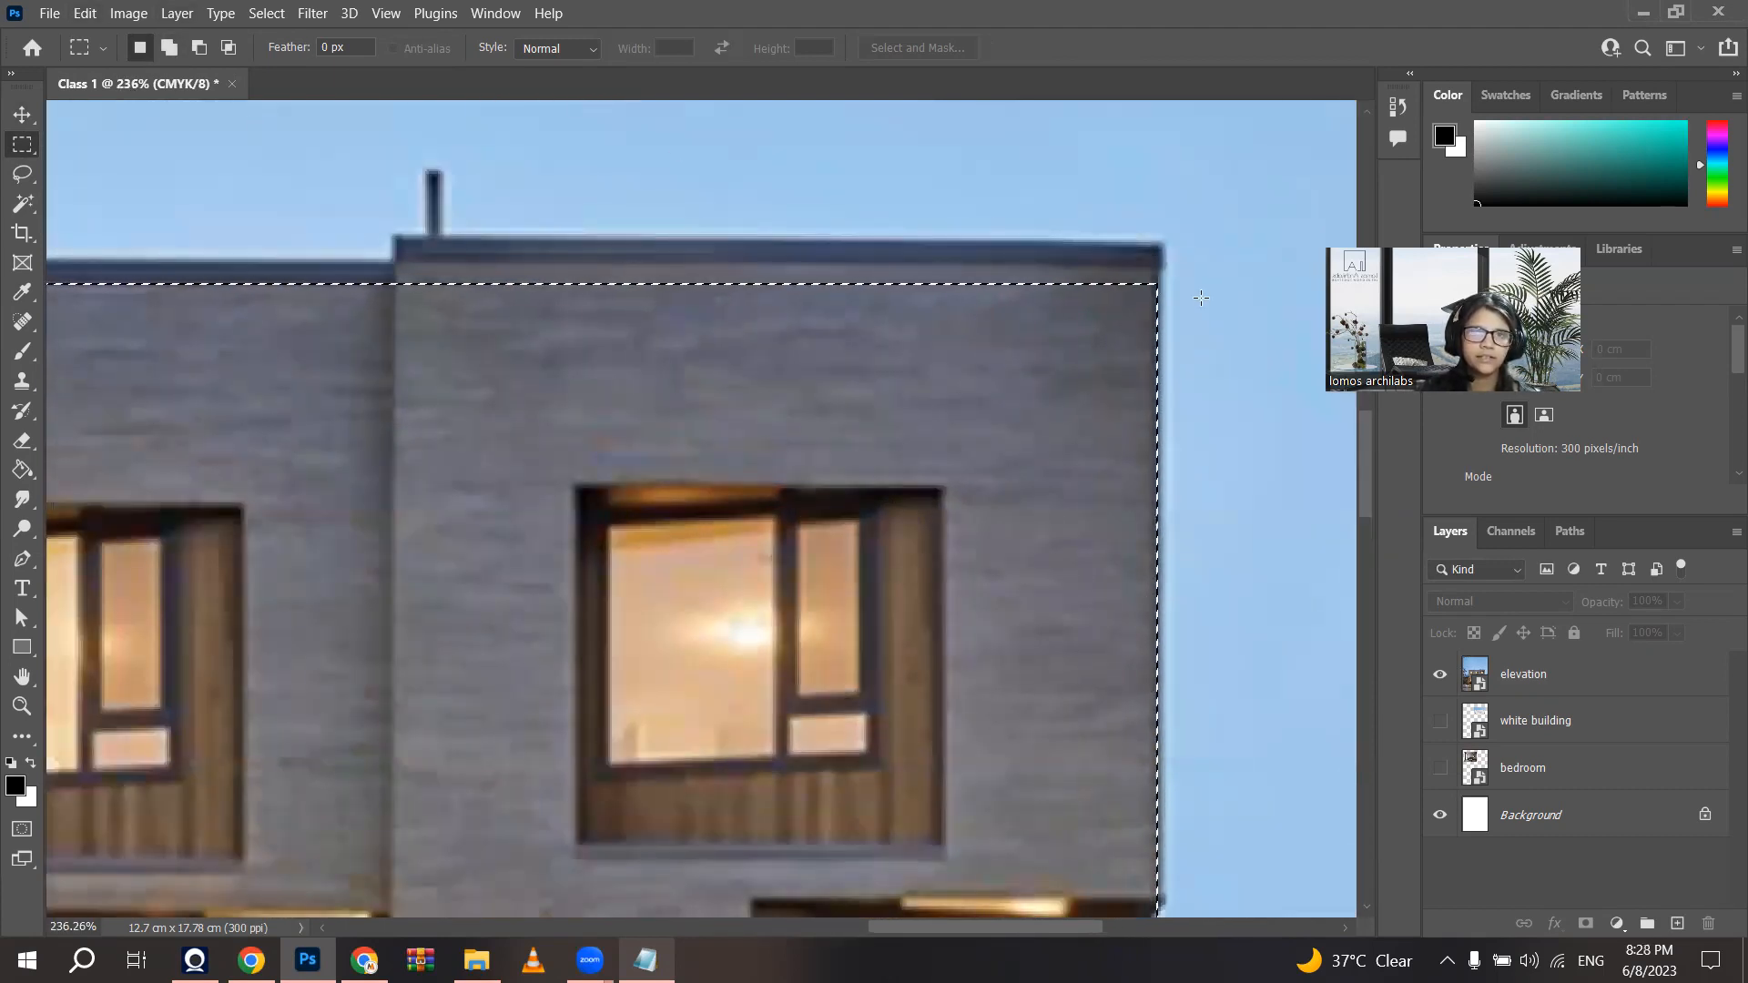
# Step: Make a new rectangular selection over the strip along the roof edge of the building's right block
pyautogui.moveTo(1158, 243); pyautogui.dragTo(394, 344)
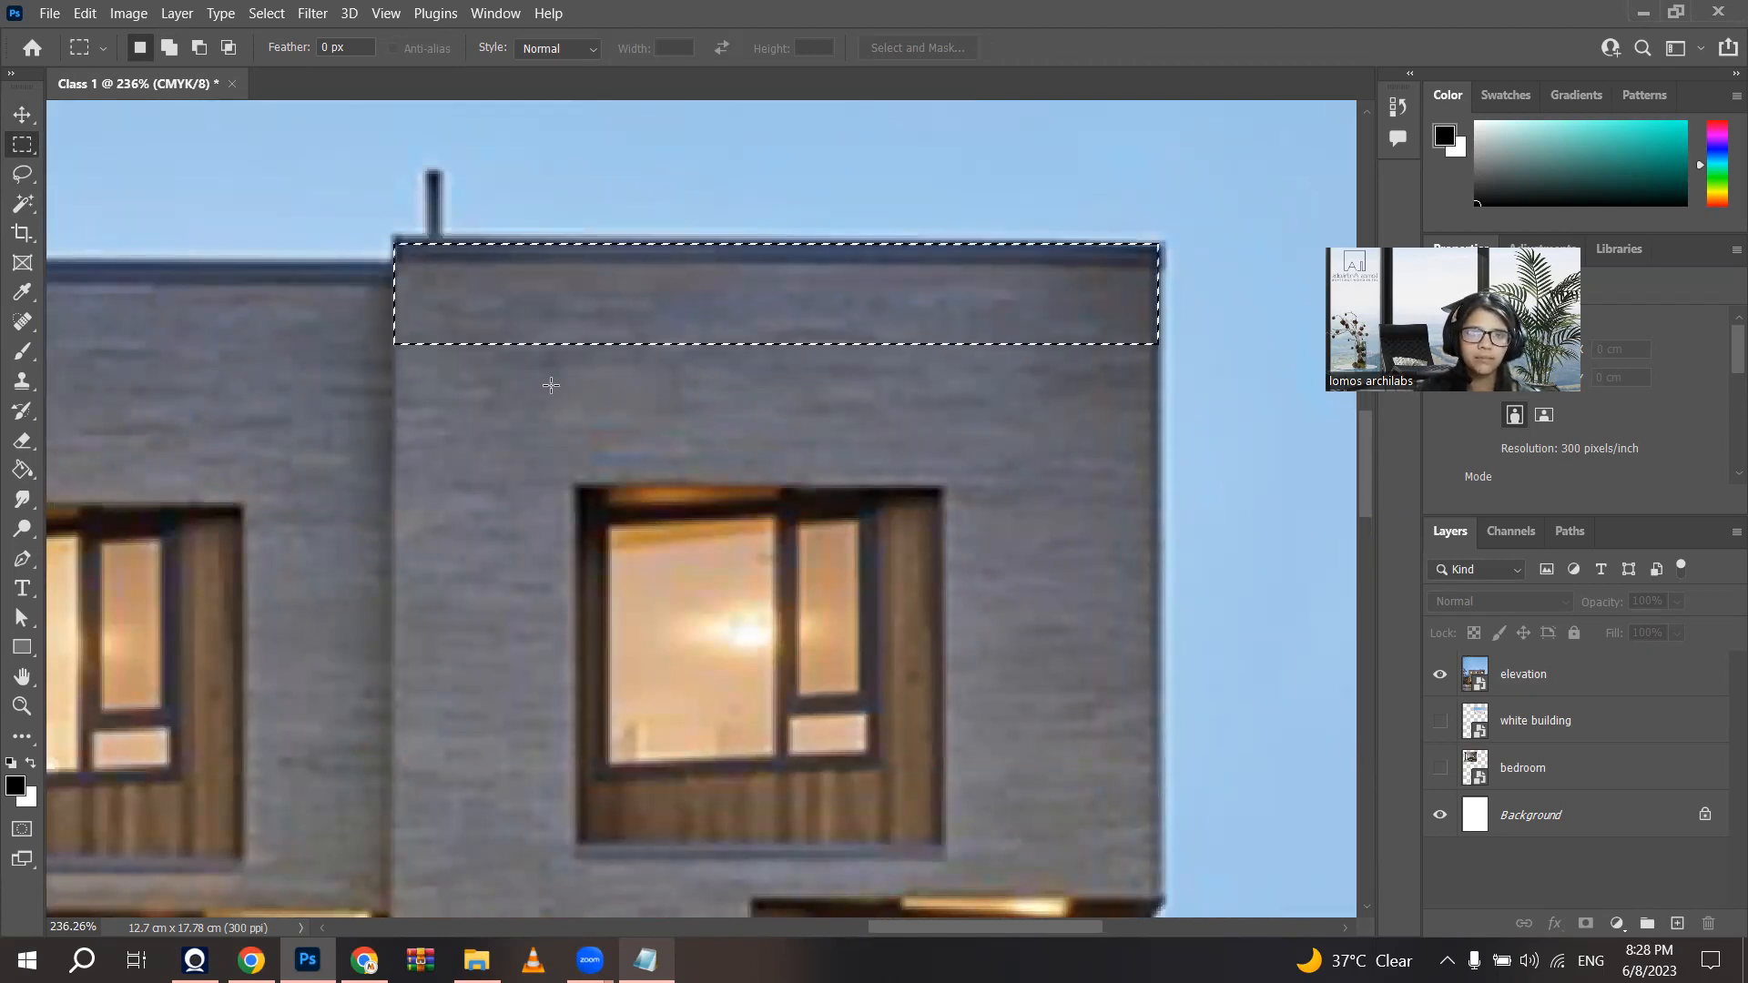
pyautogui.scroll(-2, 817, 275)
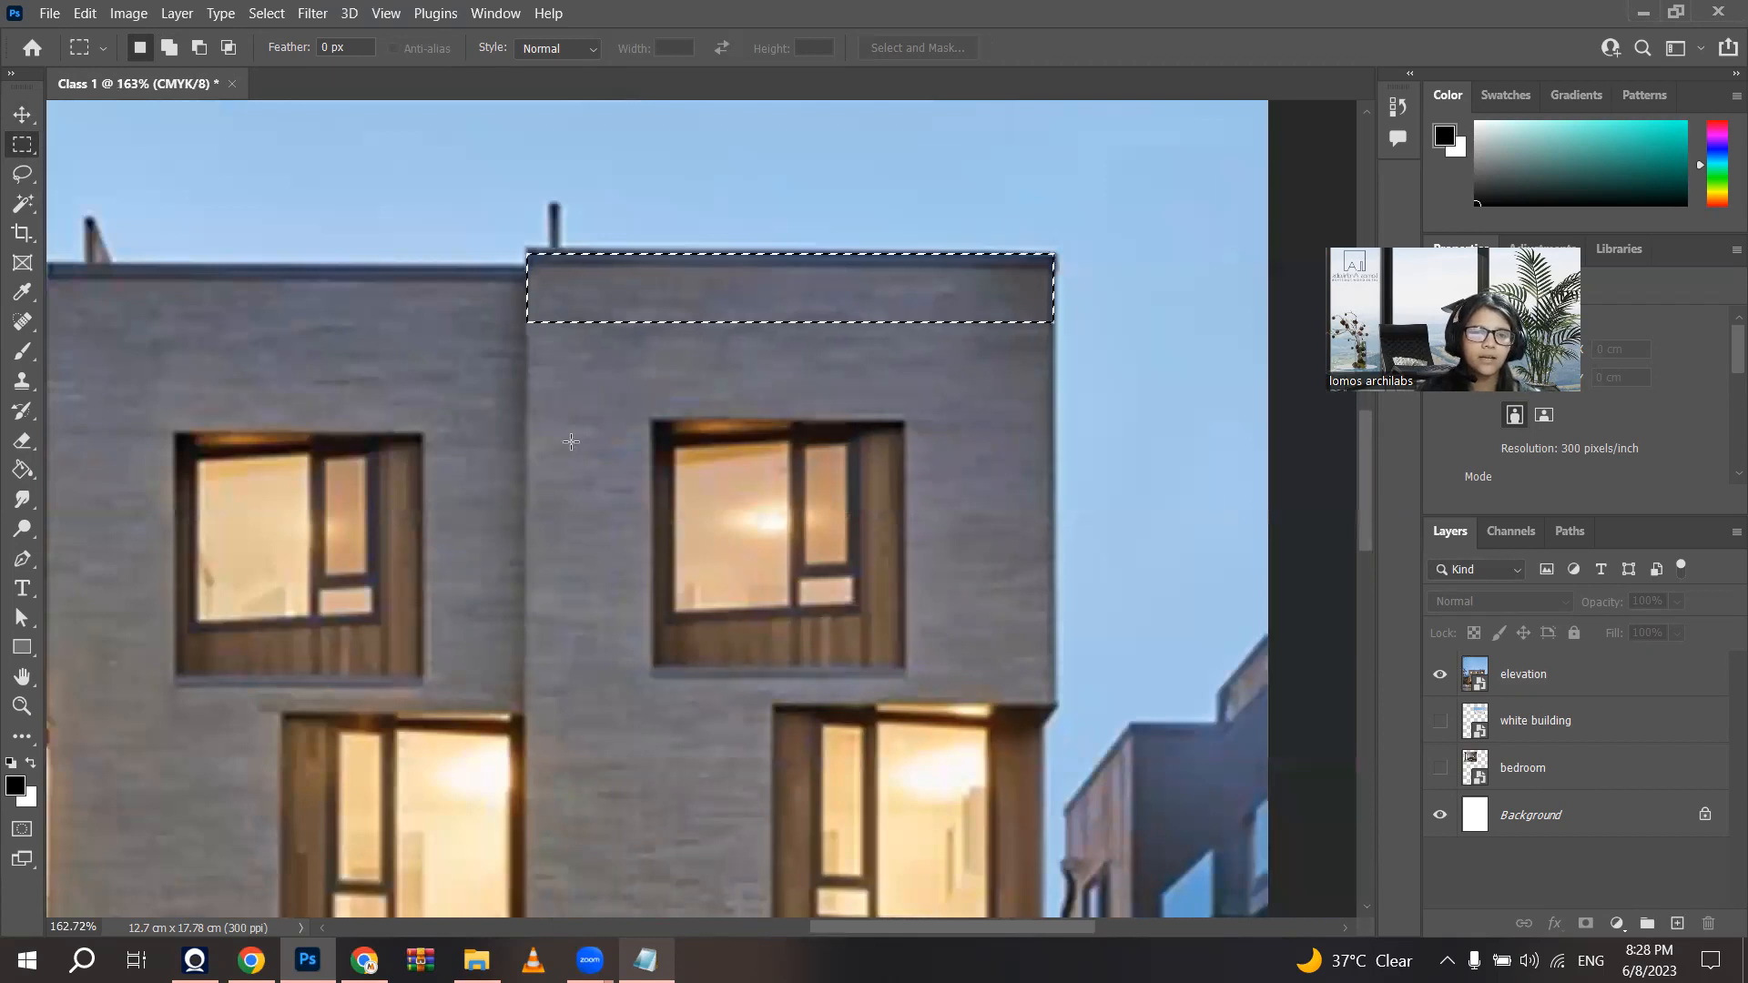
pyautogui.scroll(-3, 583, 496)
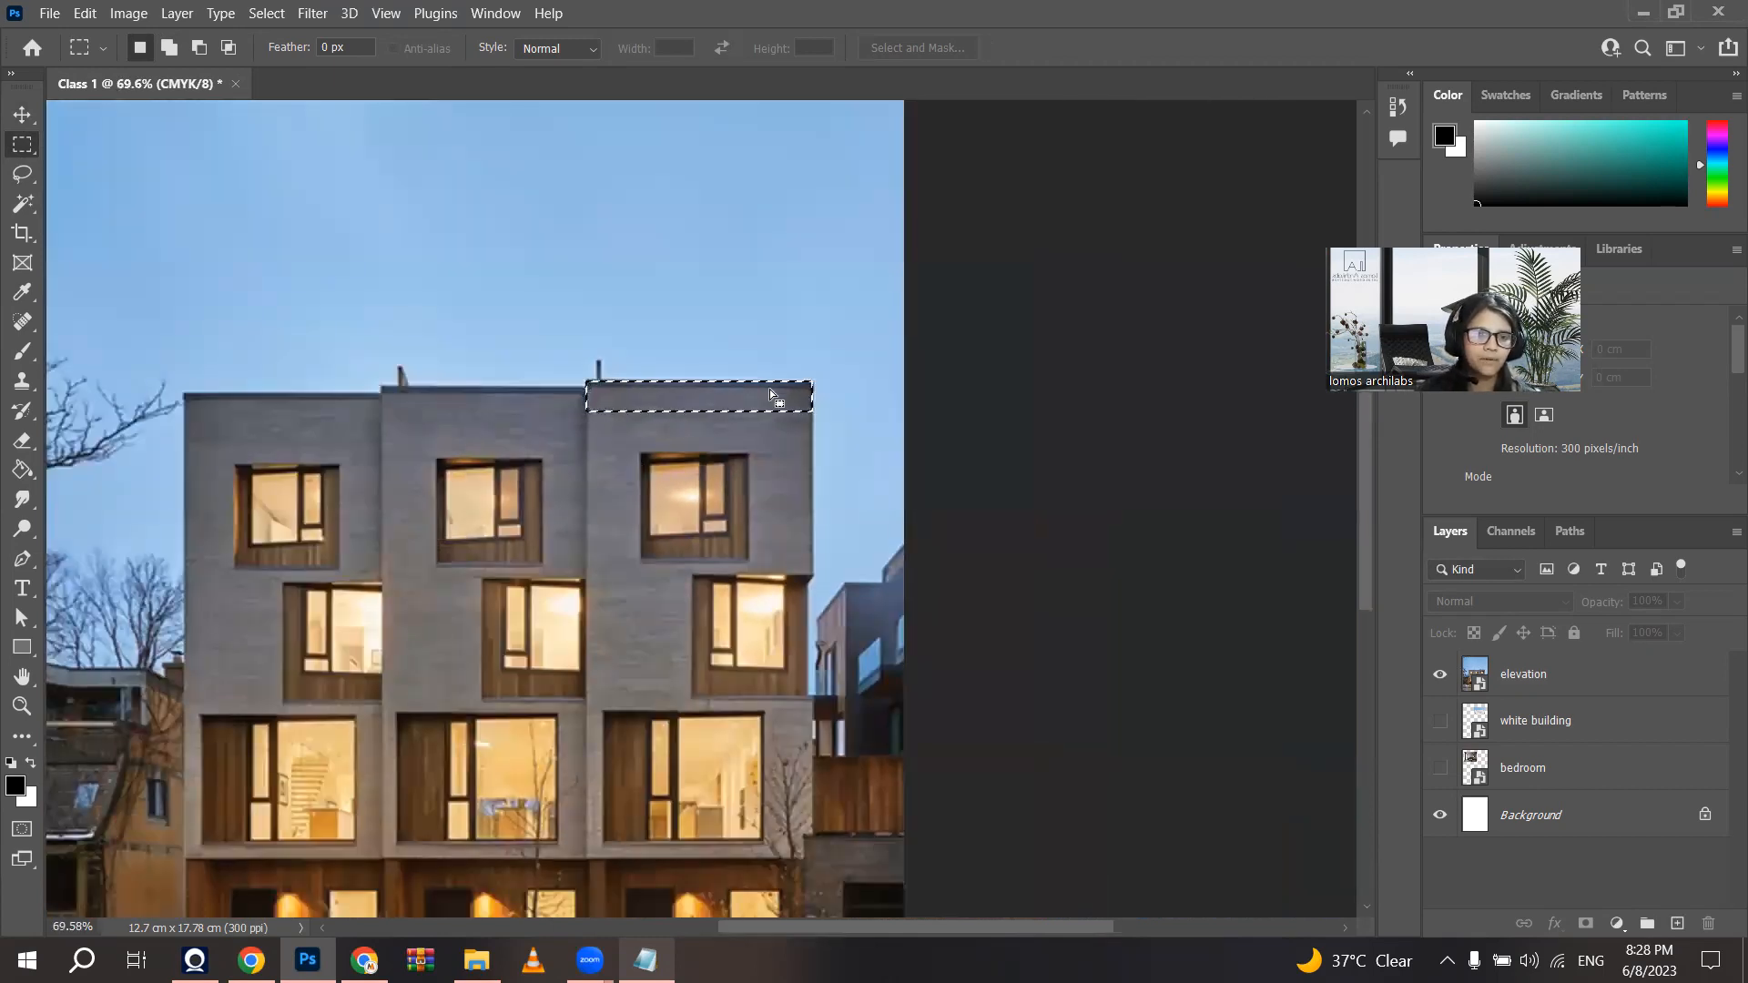
pyautogui.scroll(-1, 768, 410)
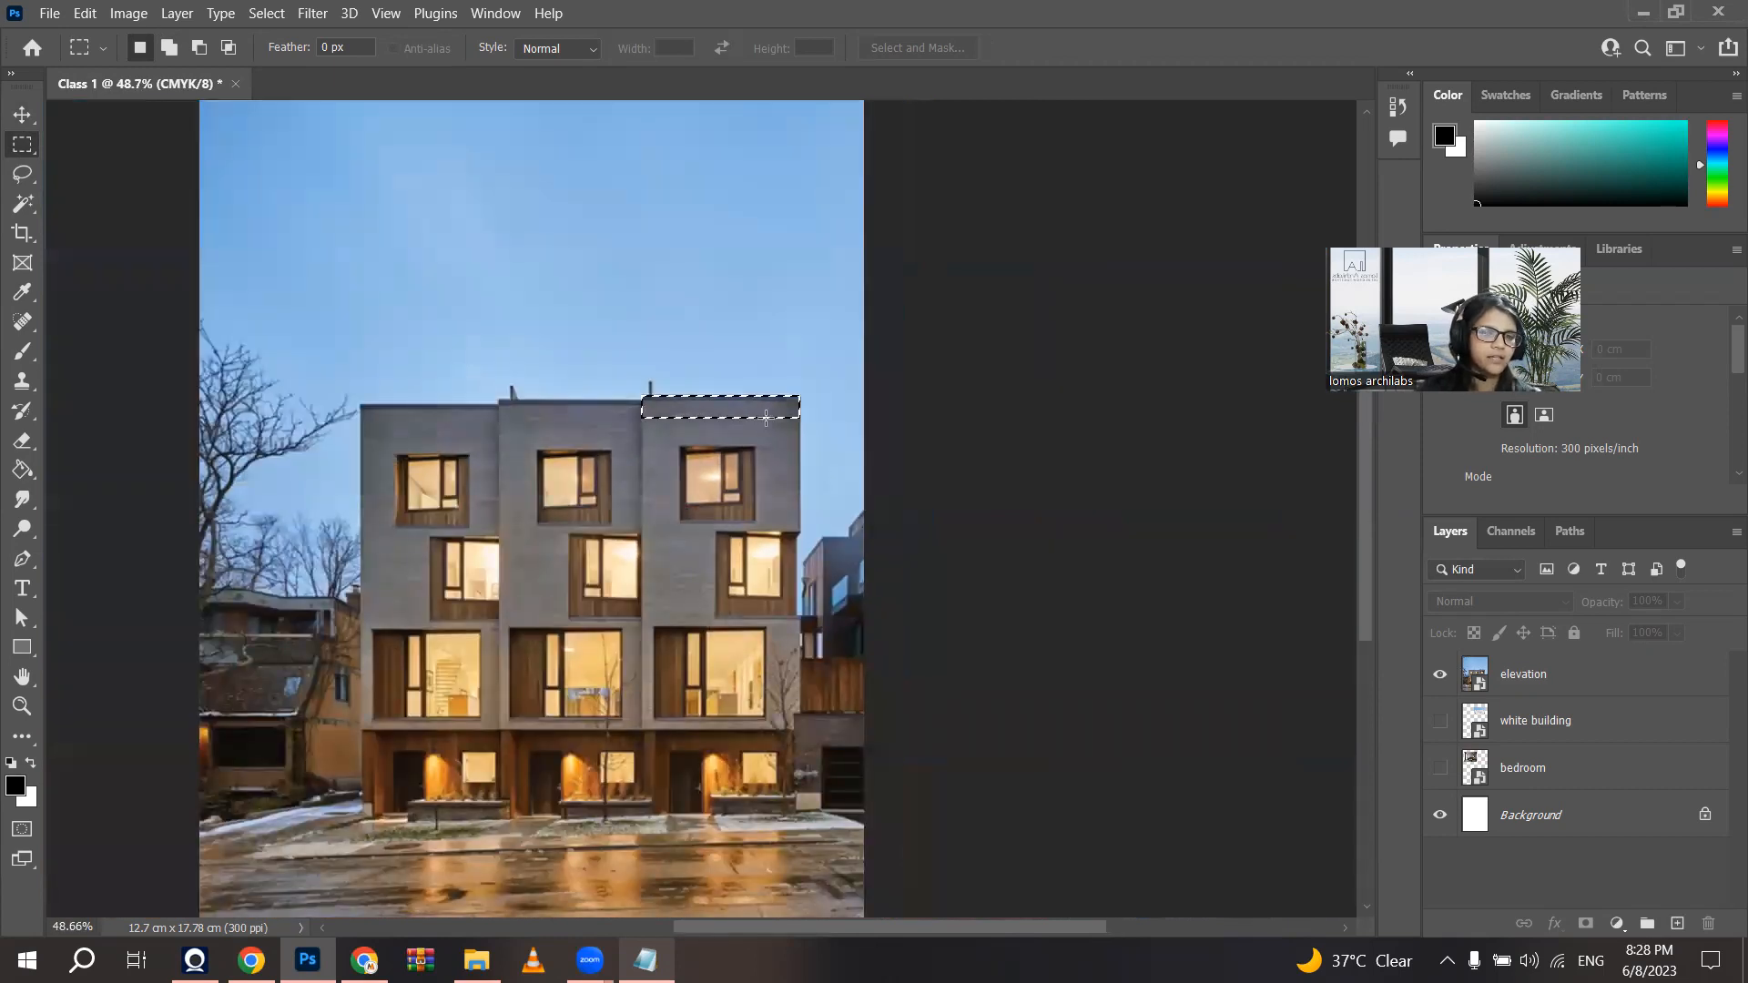
# Step: Draw a new square marquee selection in the sky above the building, then deselect it
pyautogui.scroll(-1, 766, 417)
pyautogui.moveTo(491, 188); pyautogui.dragTo(597, 298)
pyautogui.scroll(1, 566, 270)
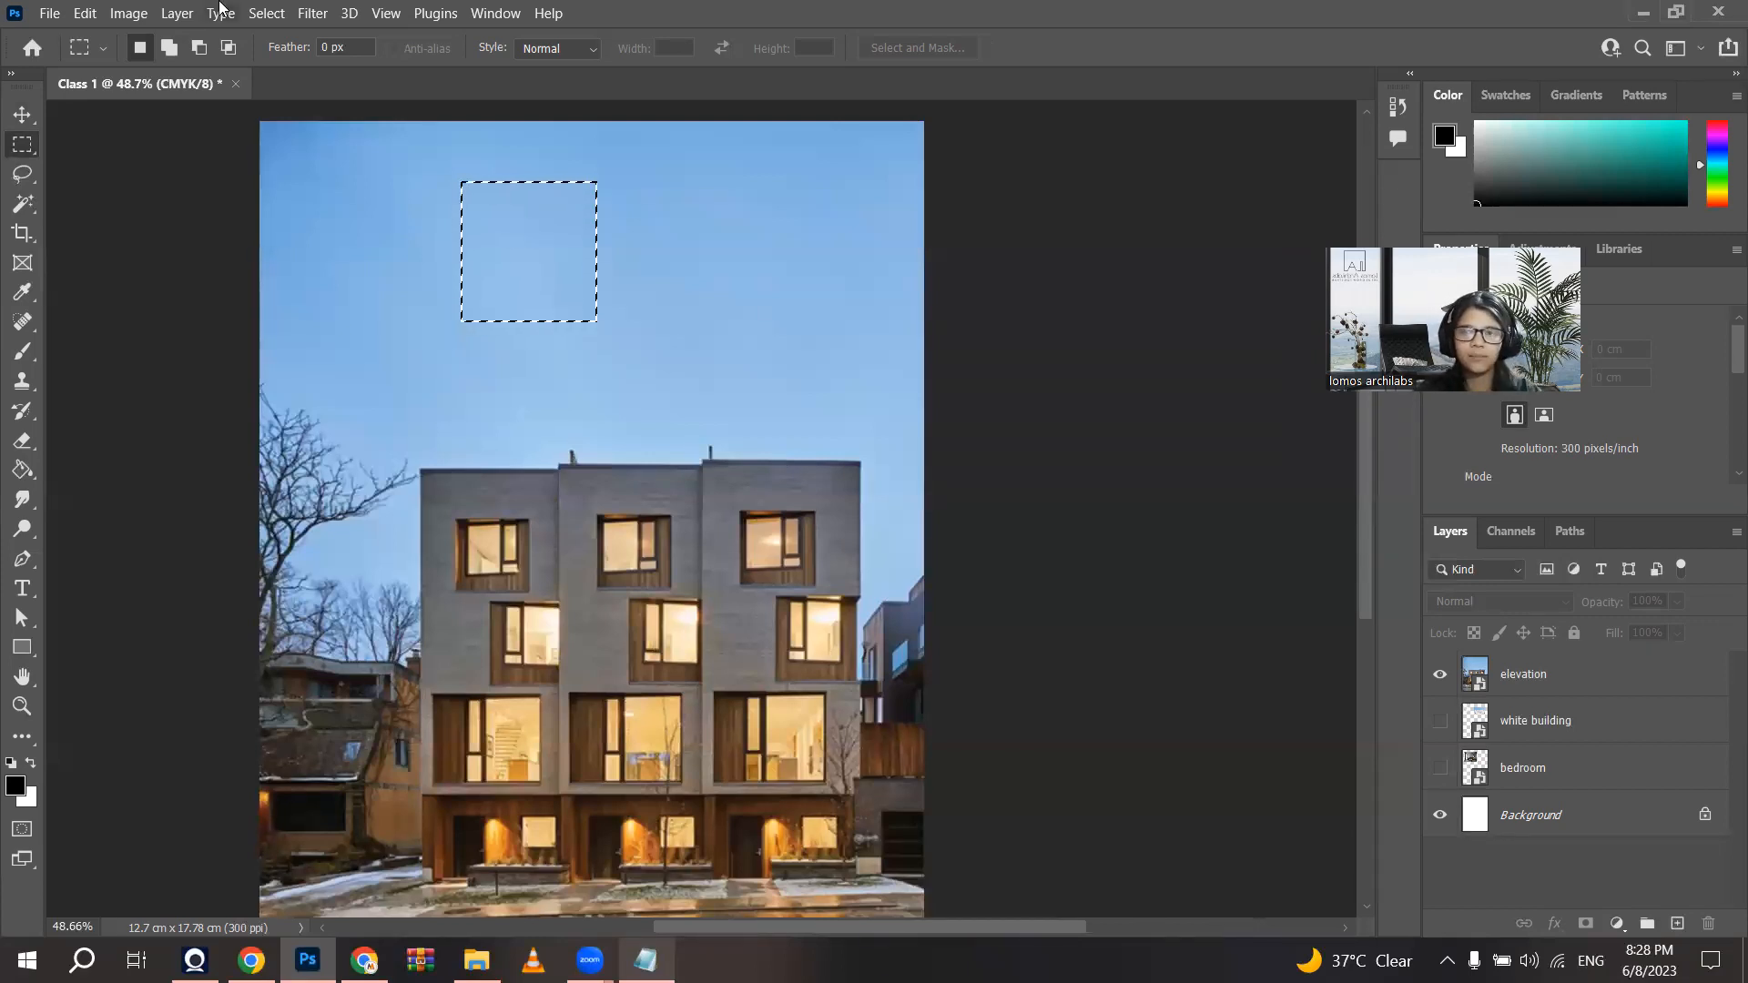
pyautogui.click(316, 404)
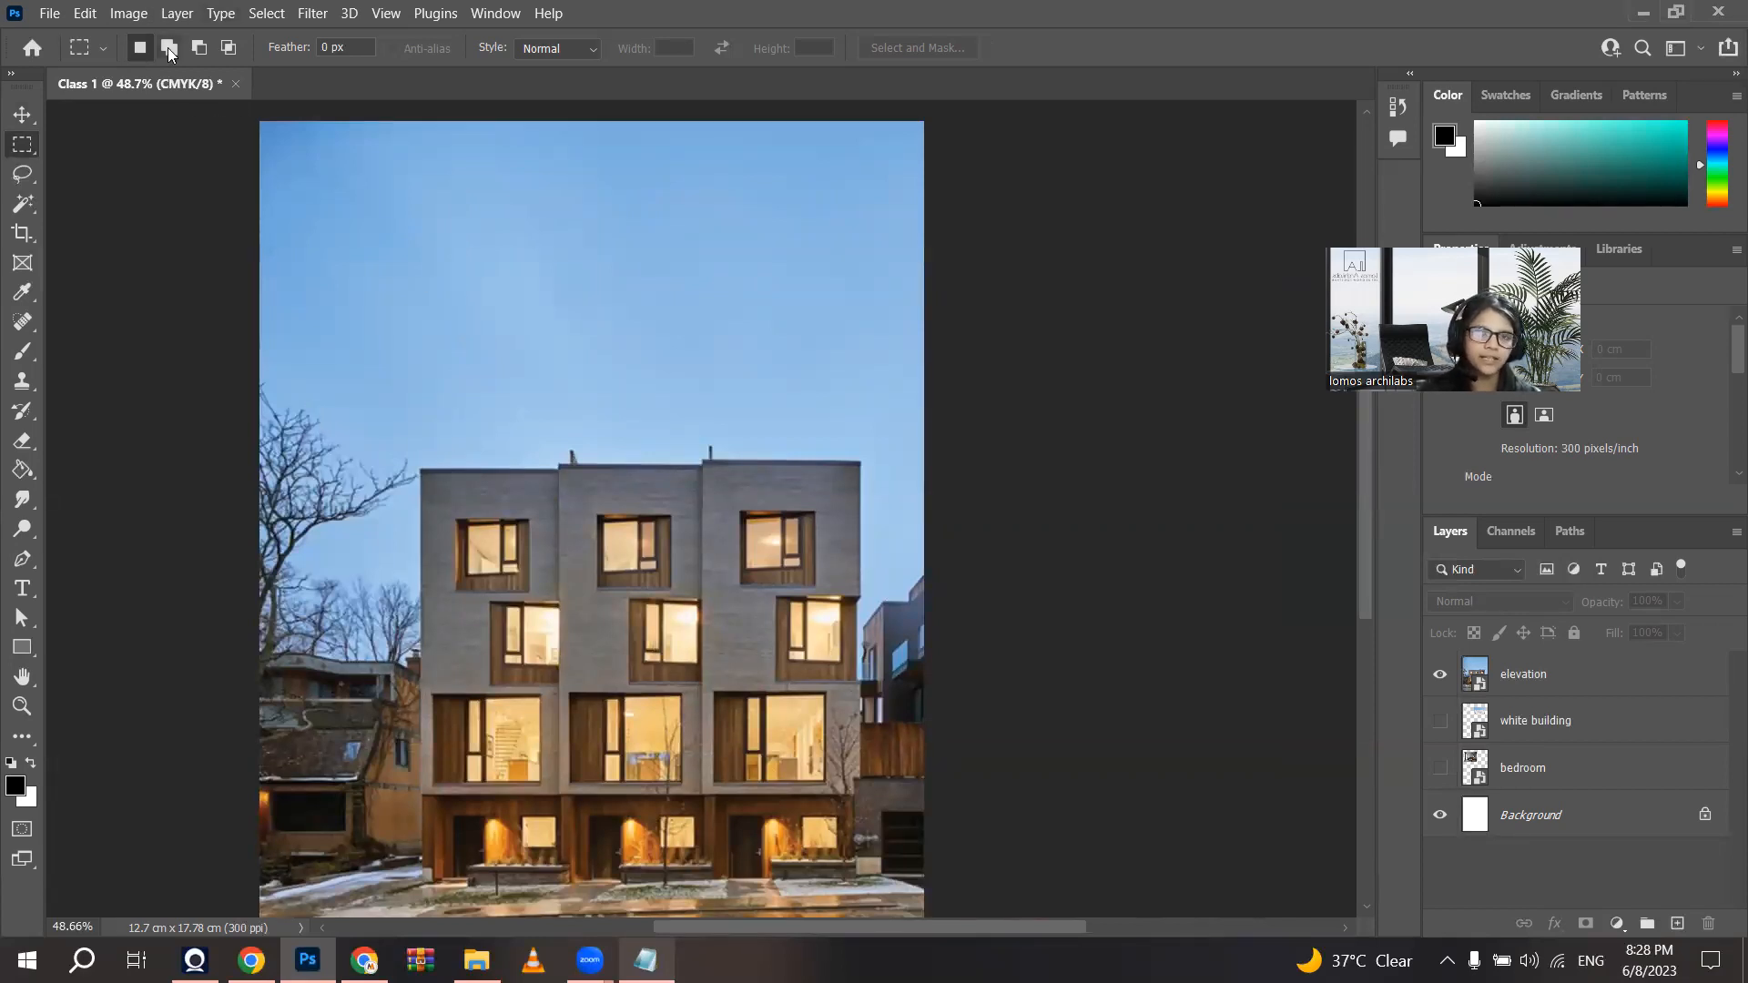
# Step: Set the marquee to Add to Selection and select the building's upper three storeys with one rectangle
pyautogui.click(168, 47)
pyautogui.scroll(-1, 625, 344)
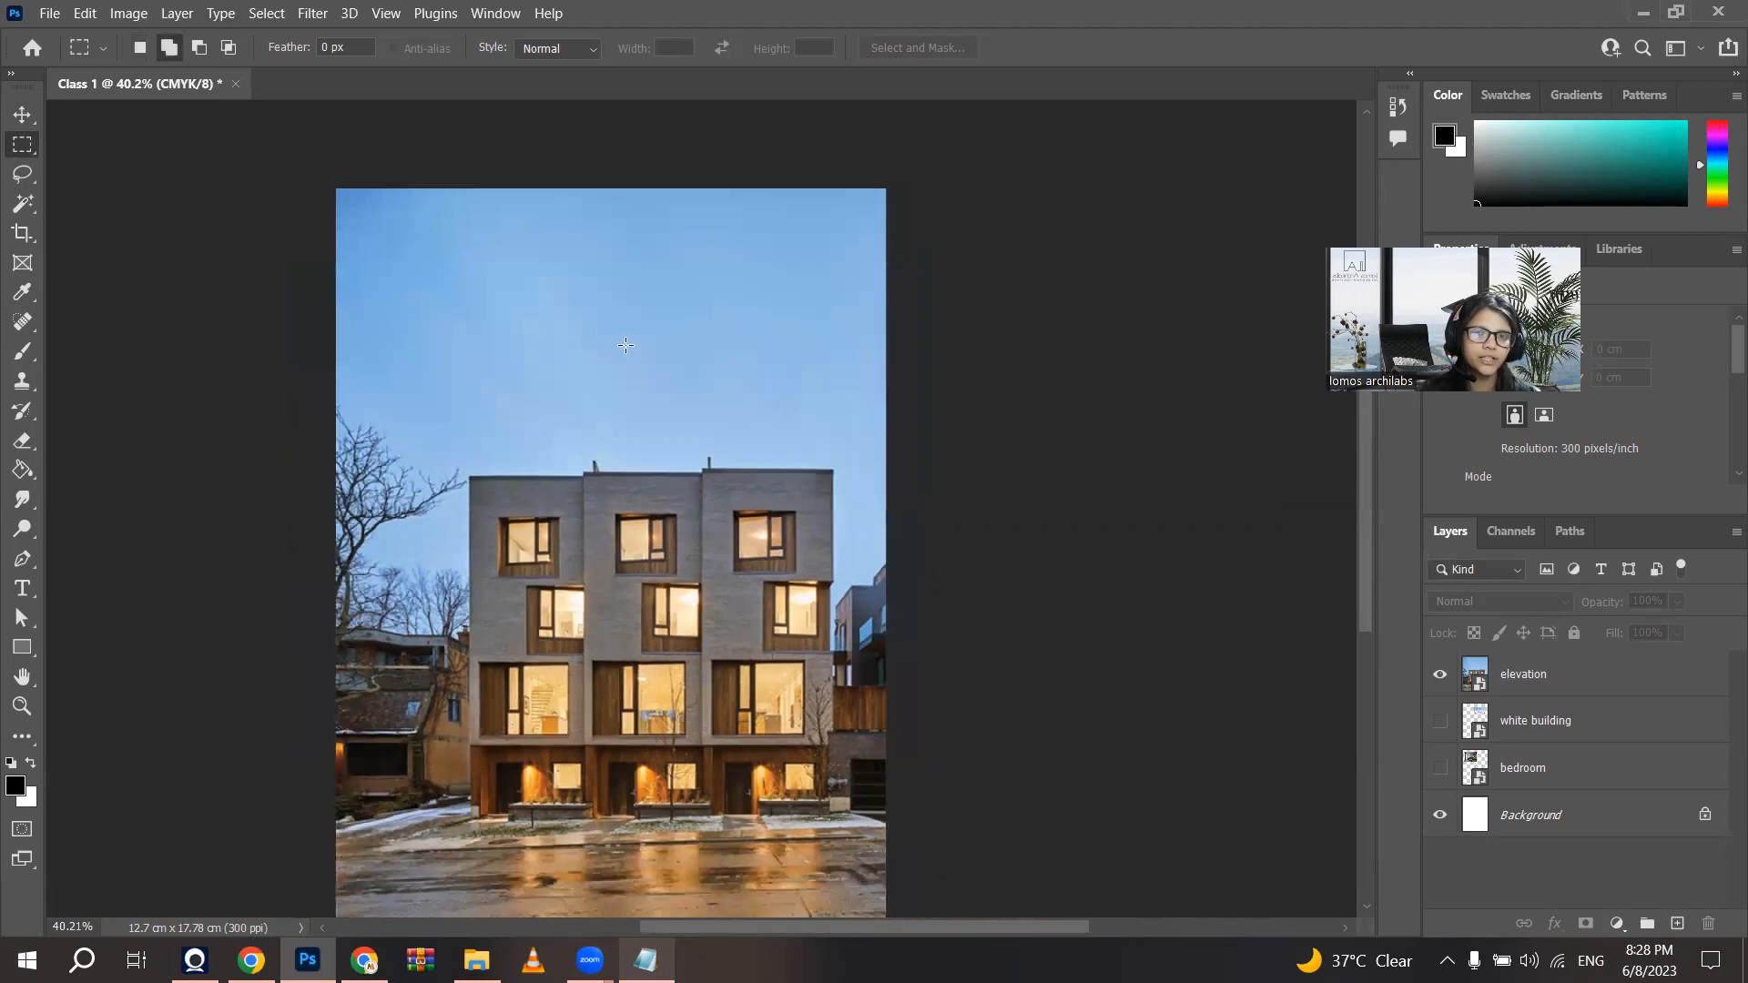
pyautogui.scroll(2, 628, 768)
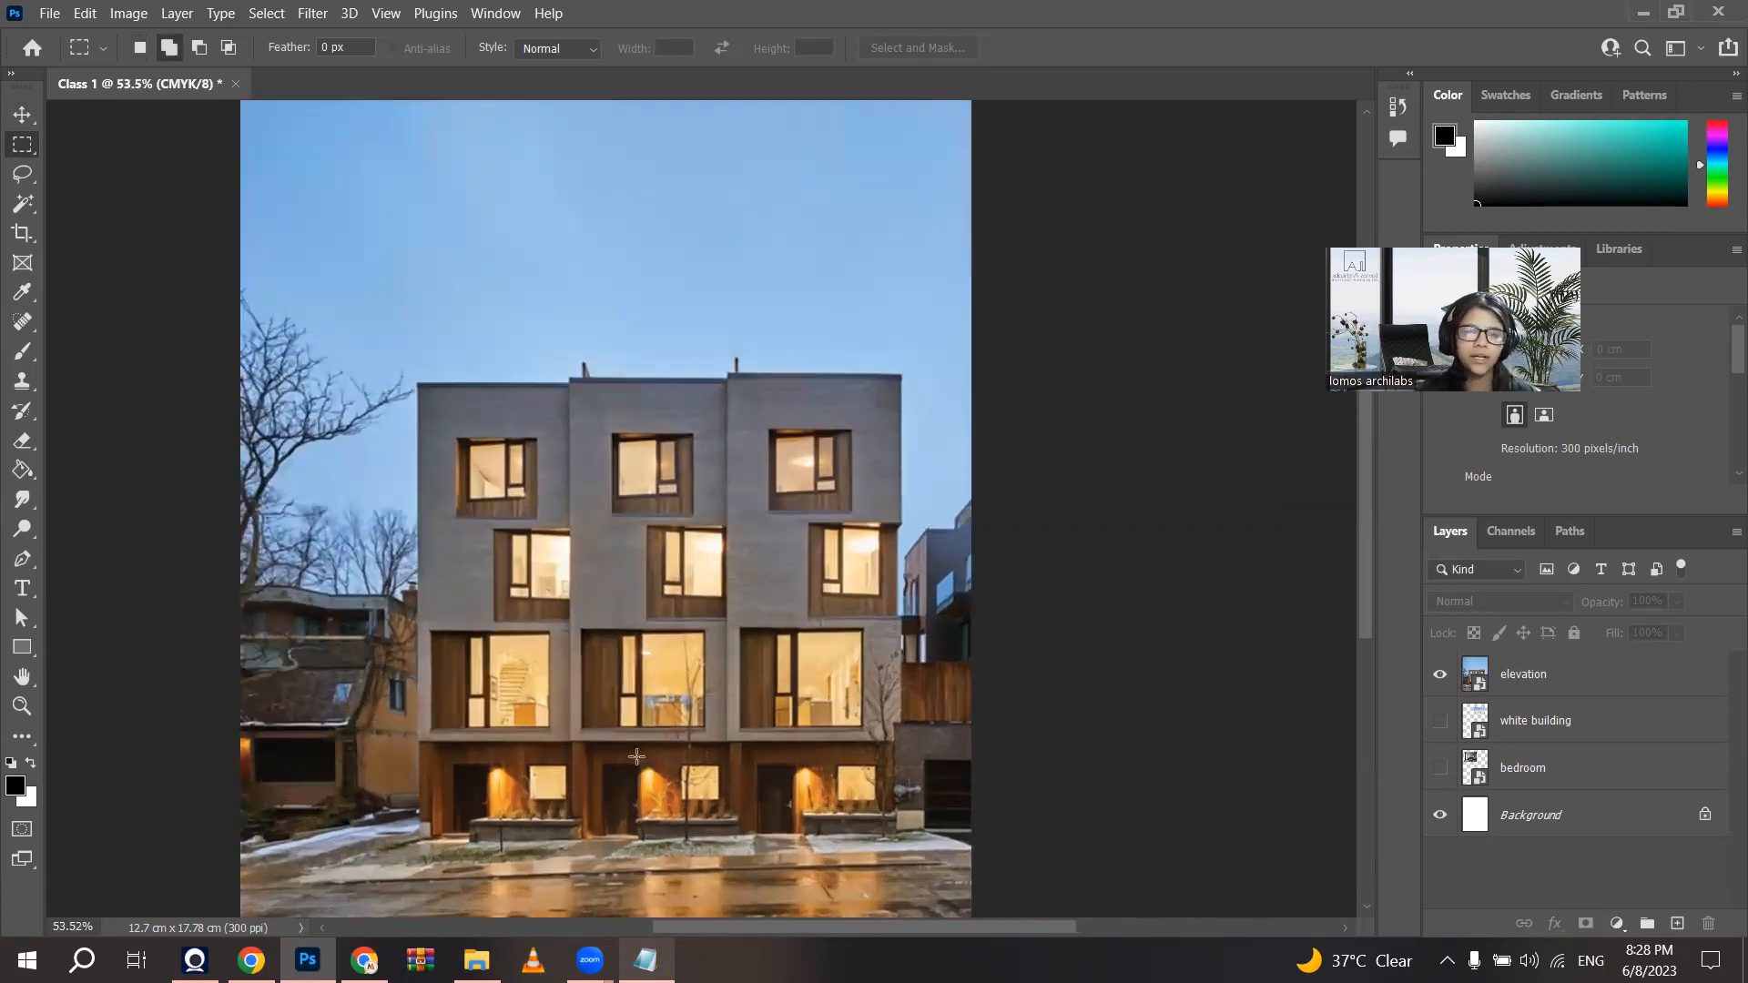
pyautogui.scroll(2, 634, 768)
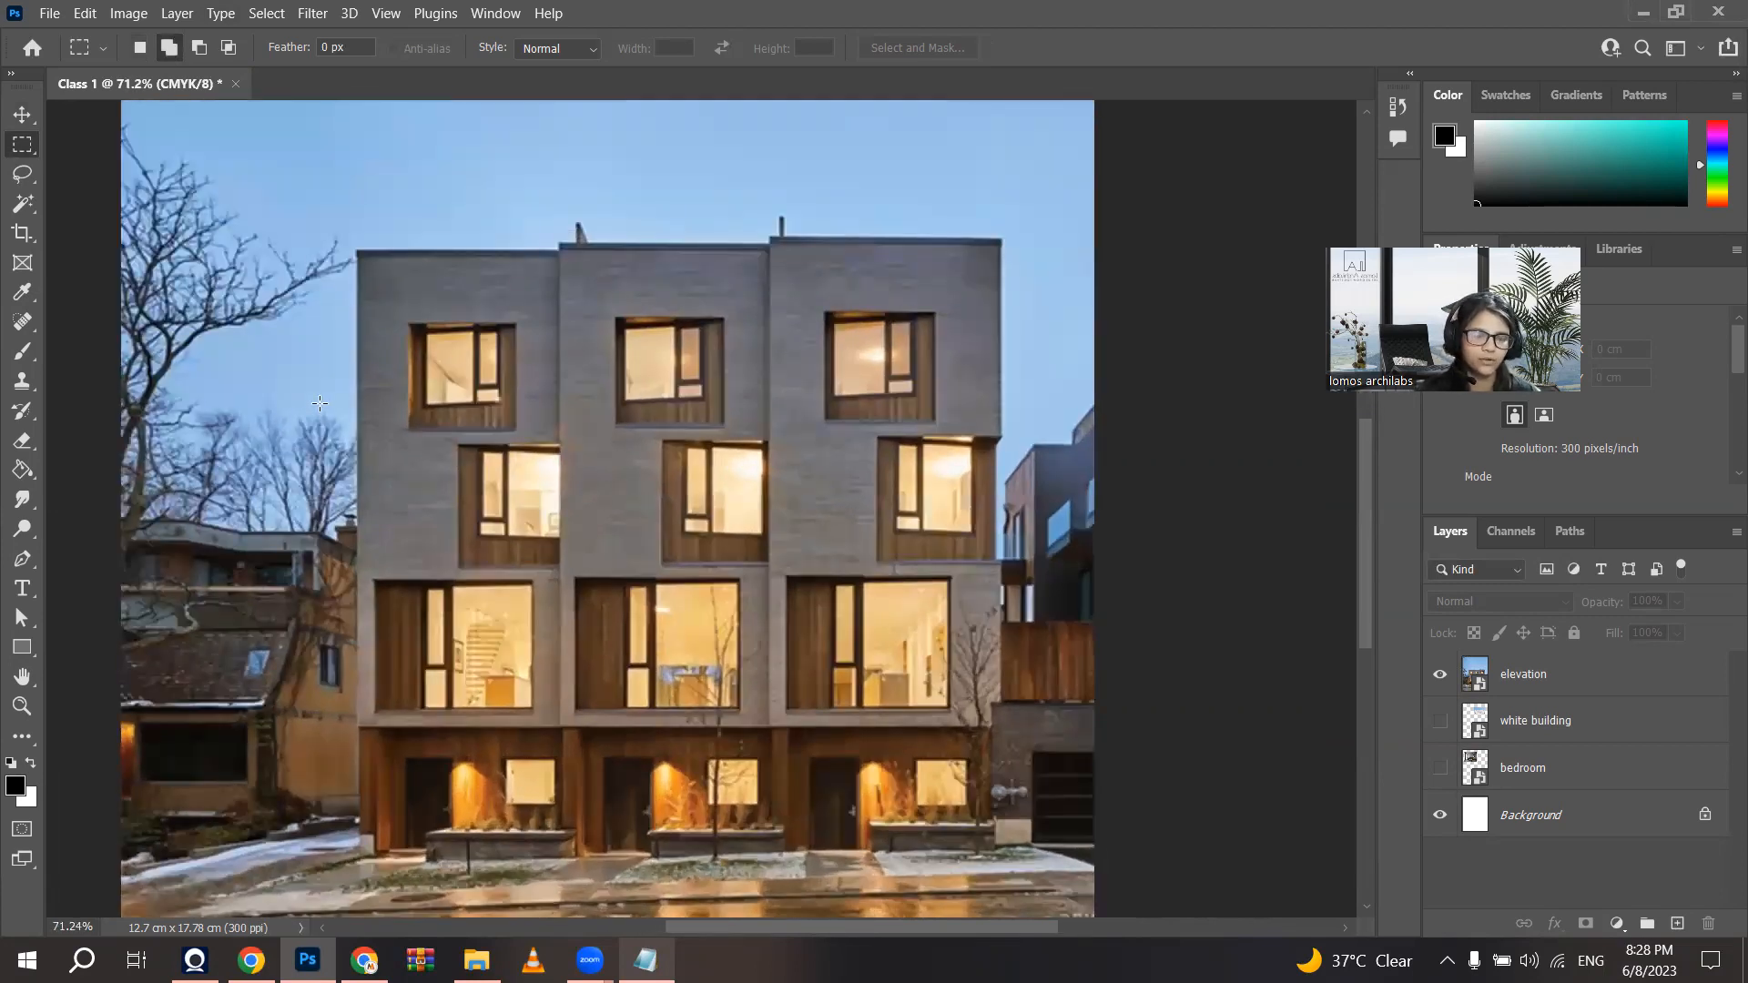
pyautogui.scroll(1, 321, 402)
pyautogui.moveTo(361, 235); pyautogui.dragTo(1066, 757)
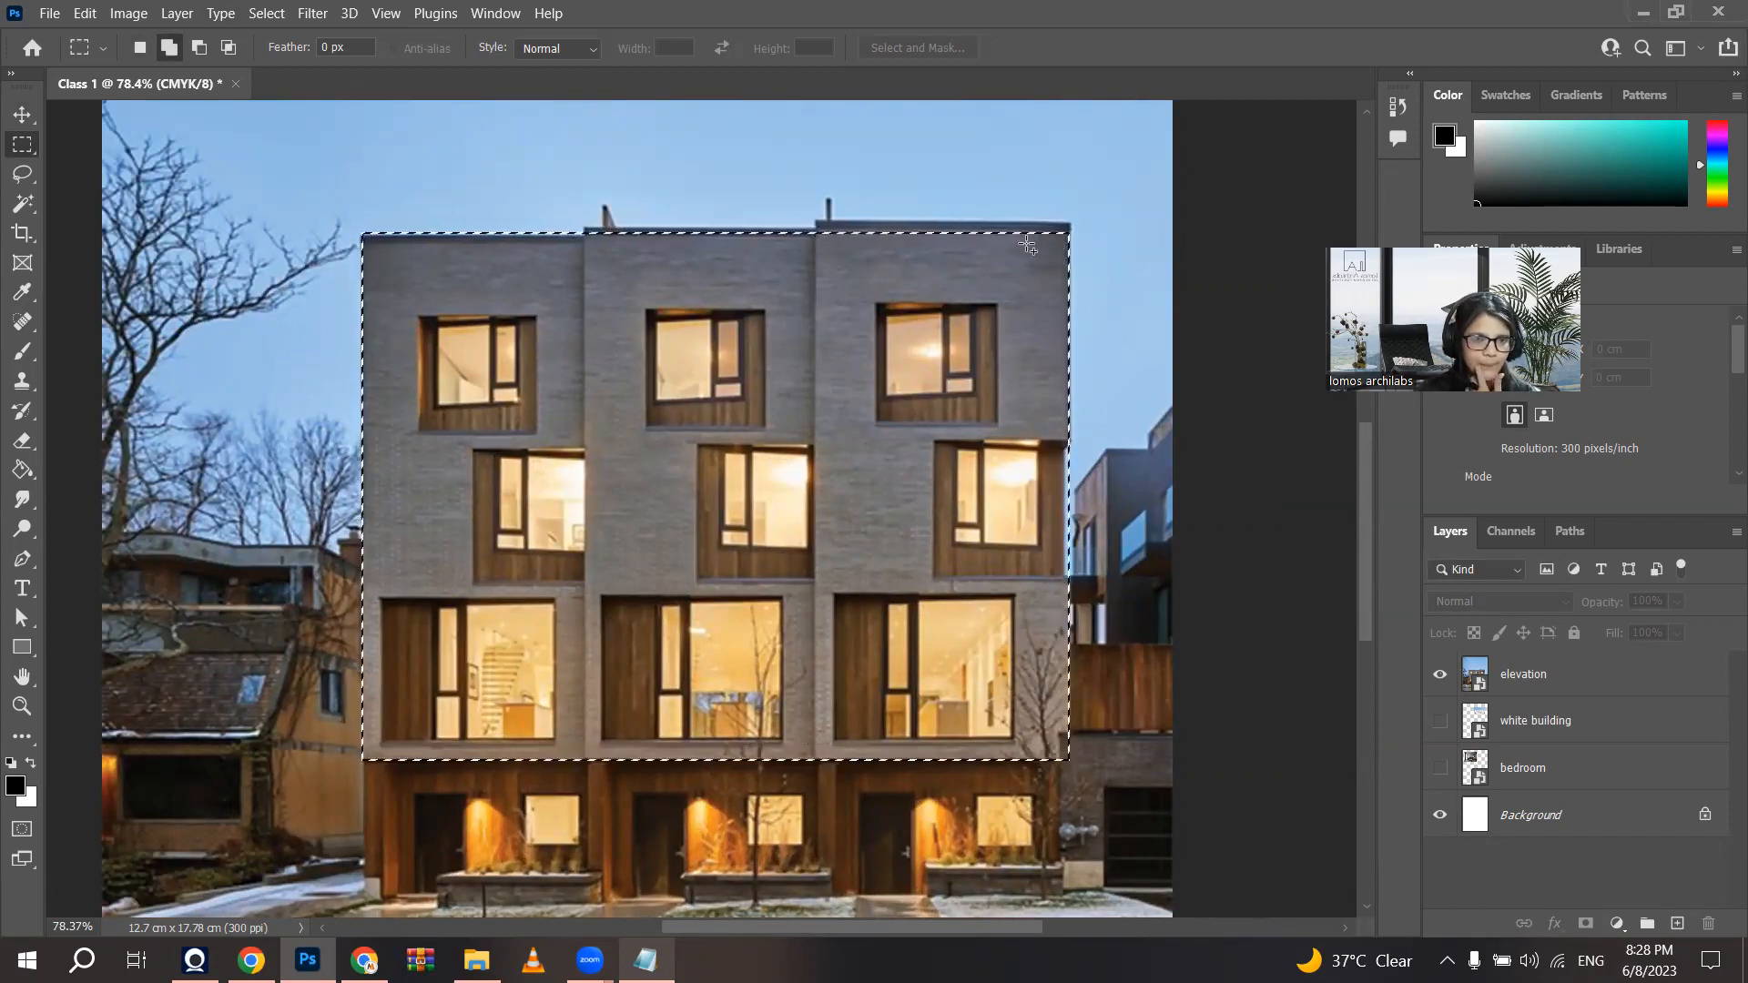
# Step: Add the raised roof edges of the right and middle blocks to the building selection
pyautogui.scroll(8, 1036, 218)
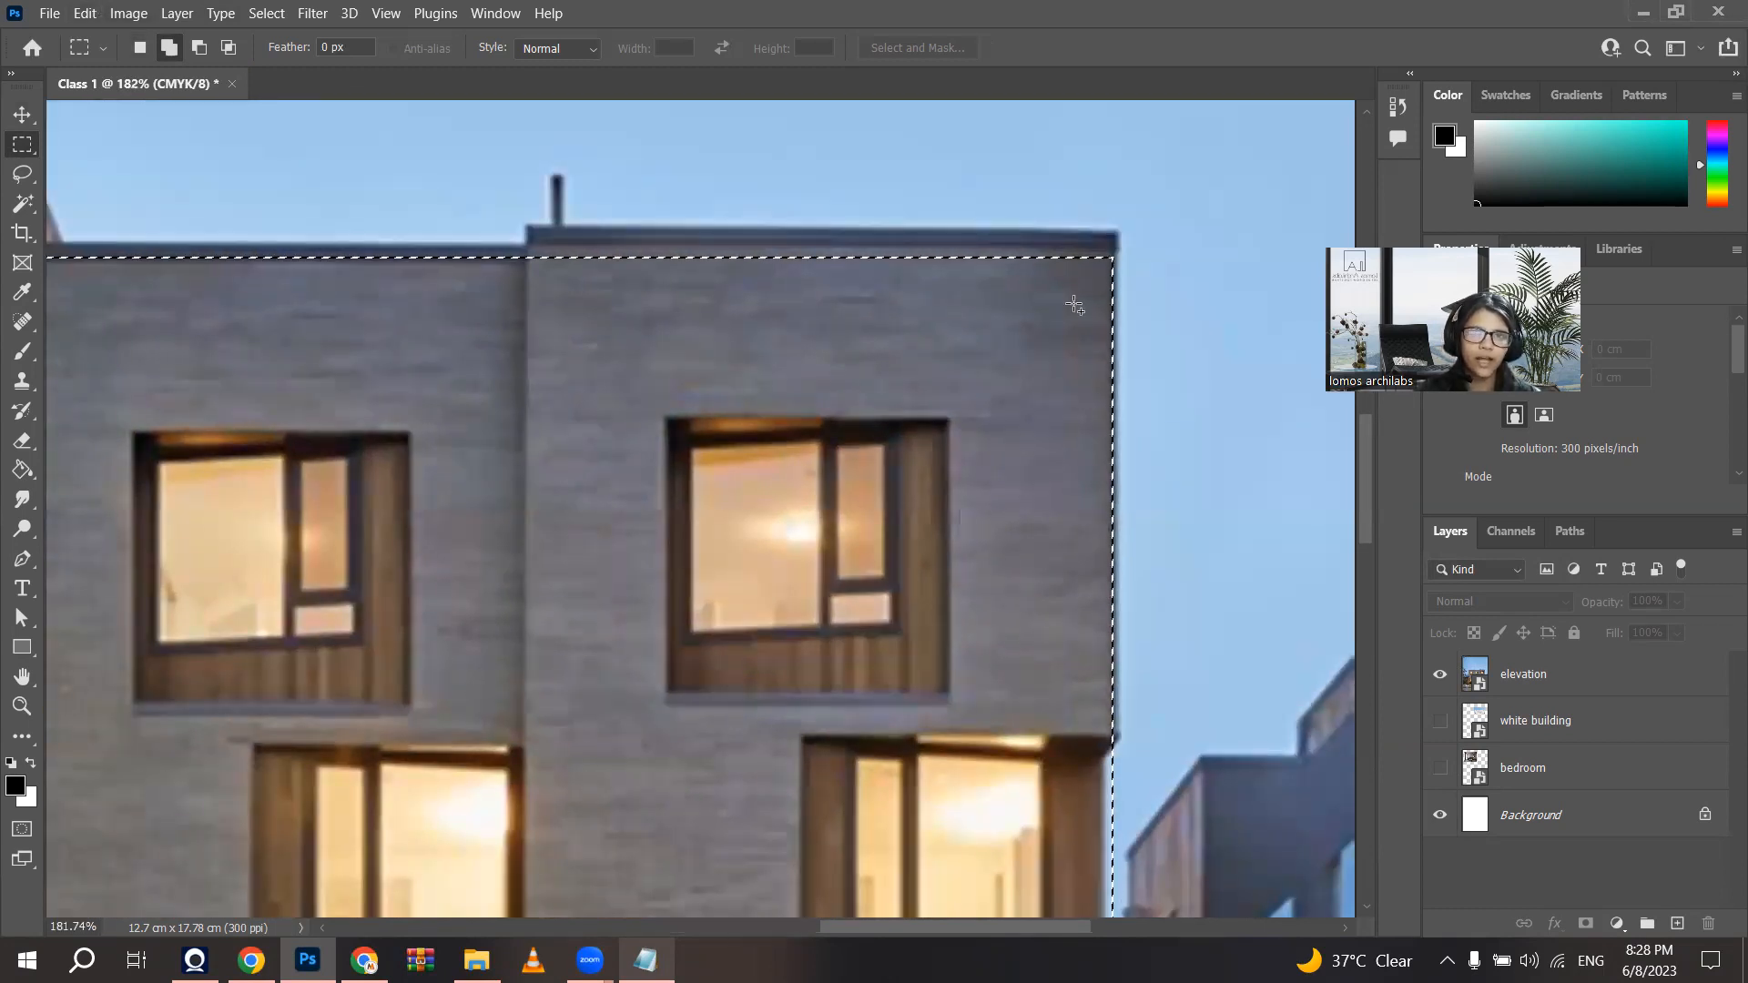
pyautogui.moveTo(1116, 228); pyautogui.dragTo(527, 347)
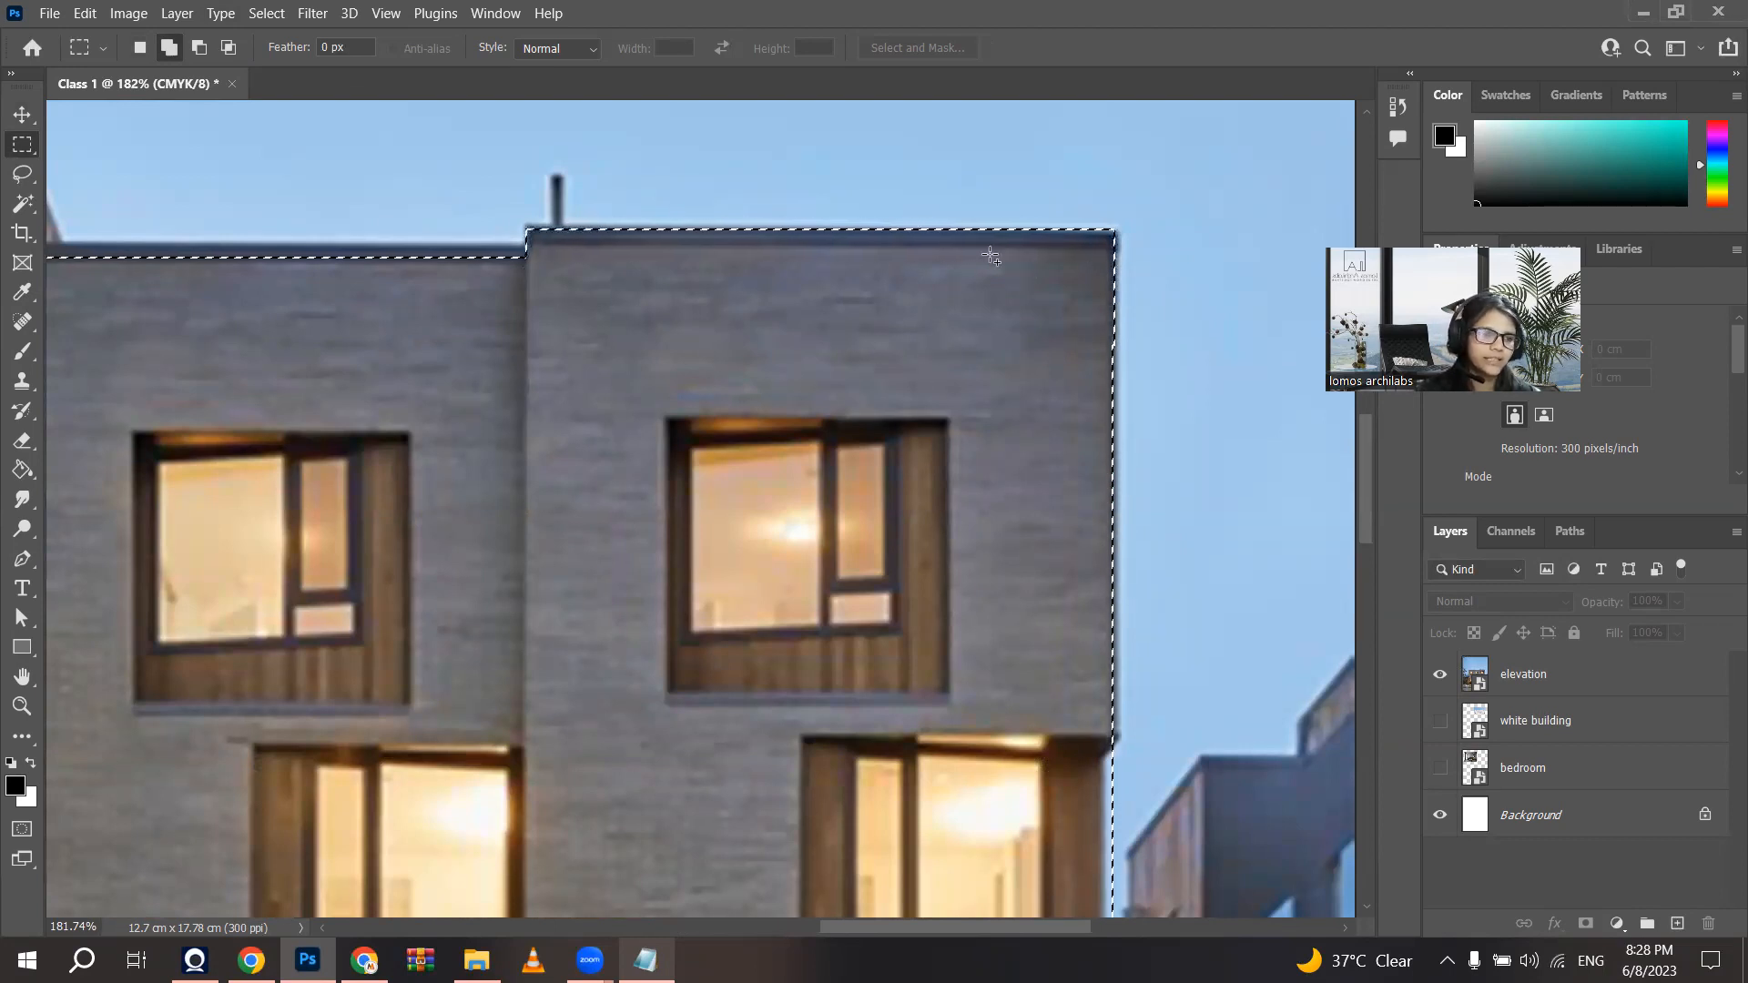
pyautogui.scroll(-2, 1249, 393)
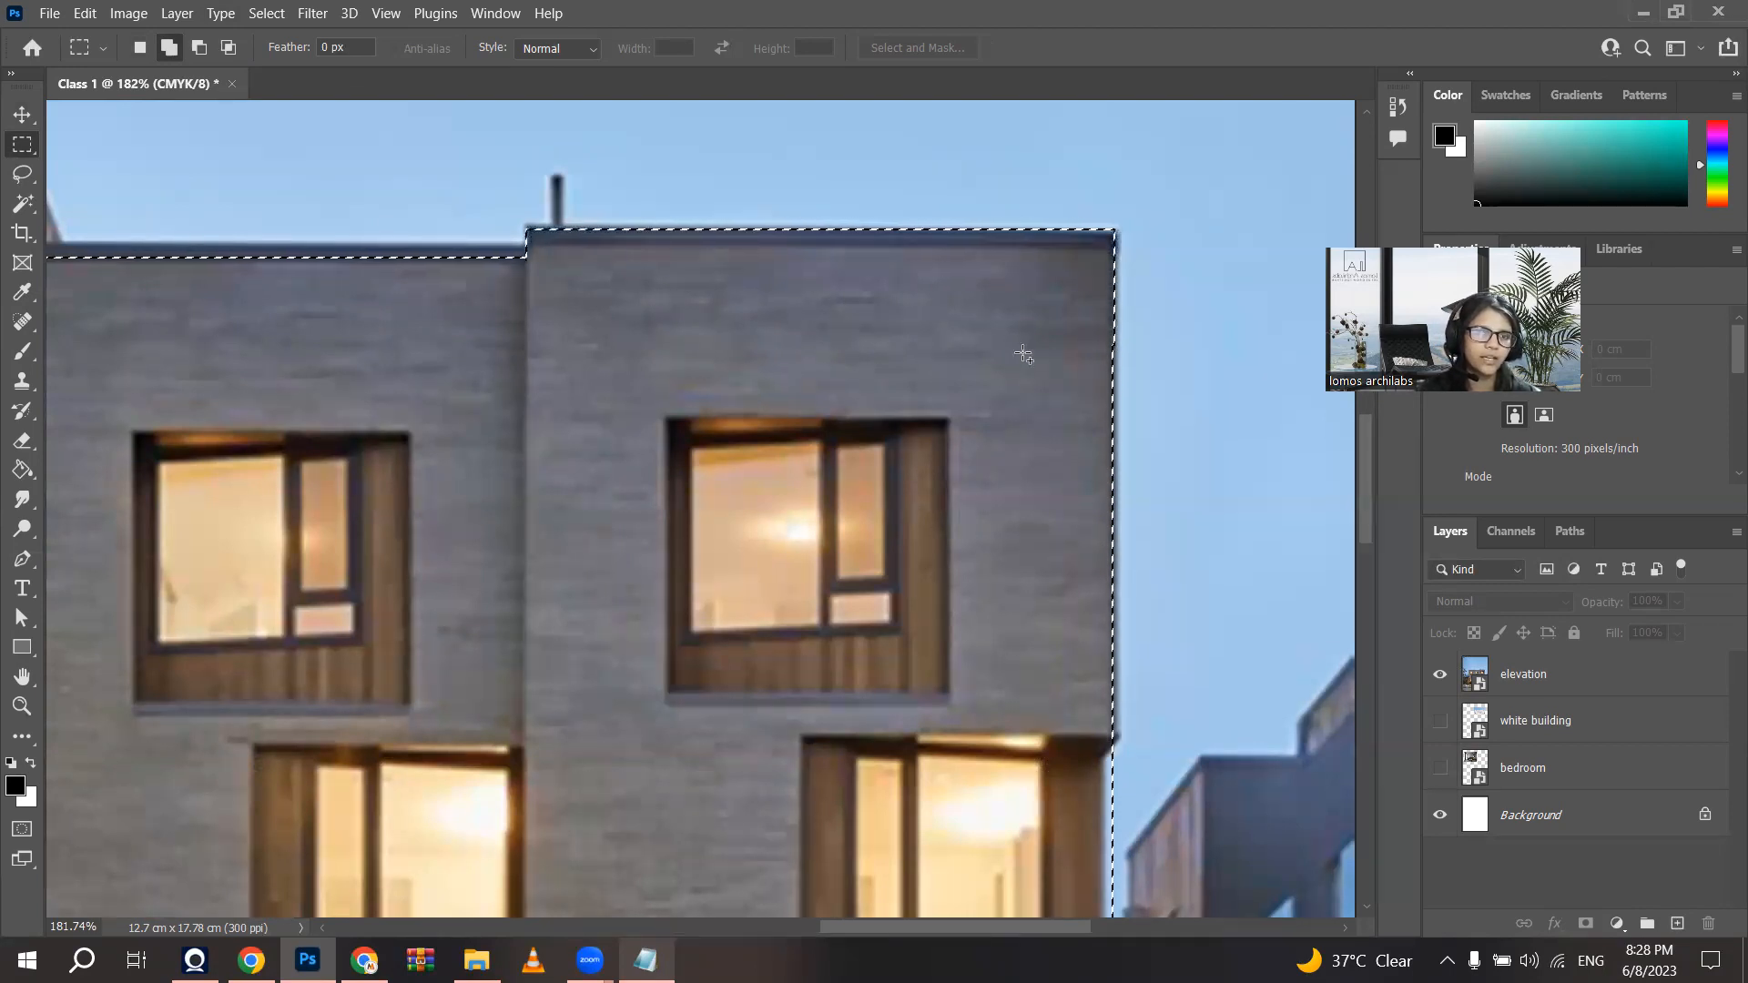
pyautogui.scroll(-3, 1249, 393)
pyautogui.scroll(5, 400, 314)
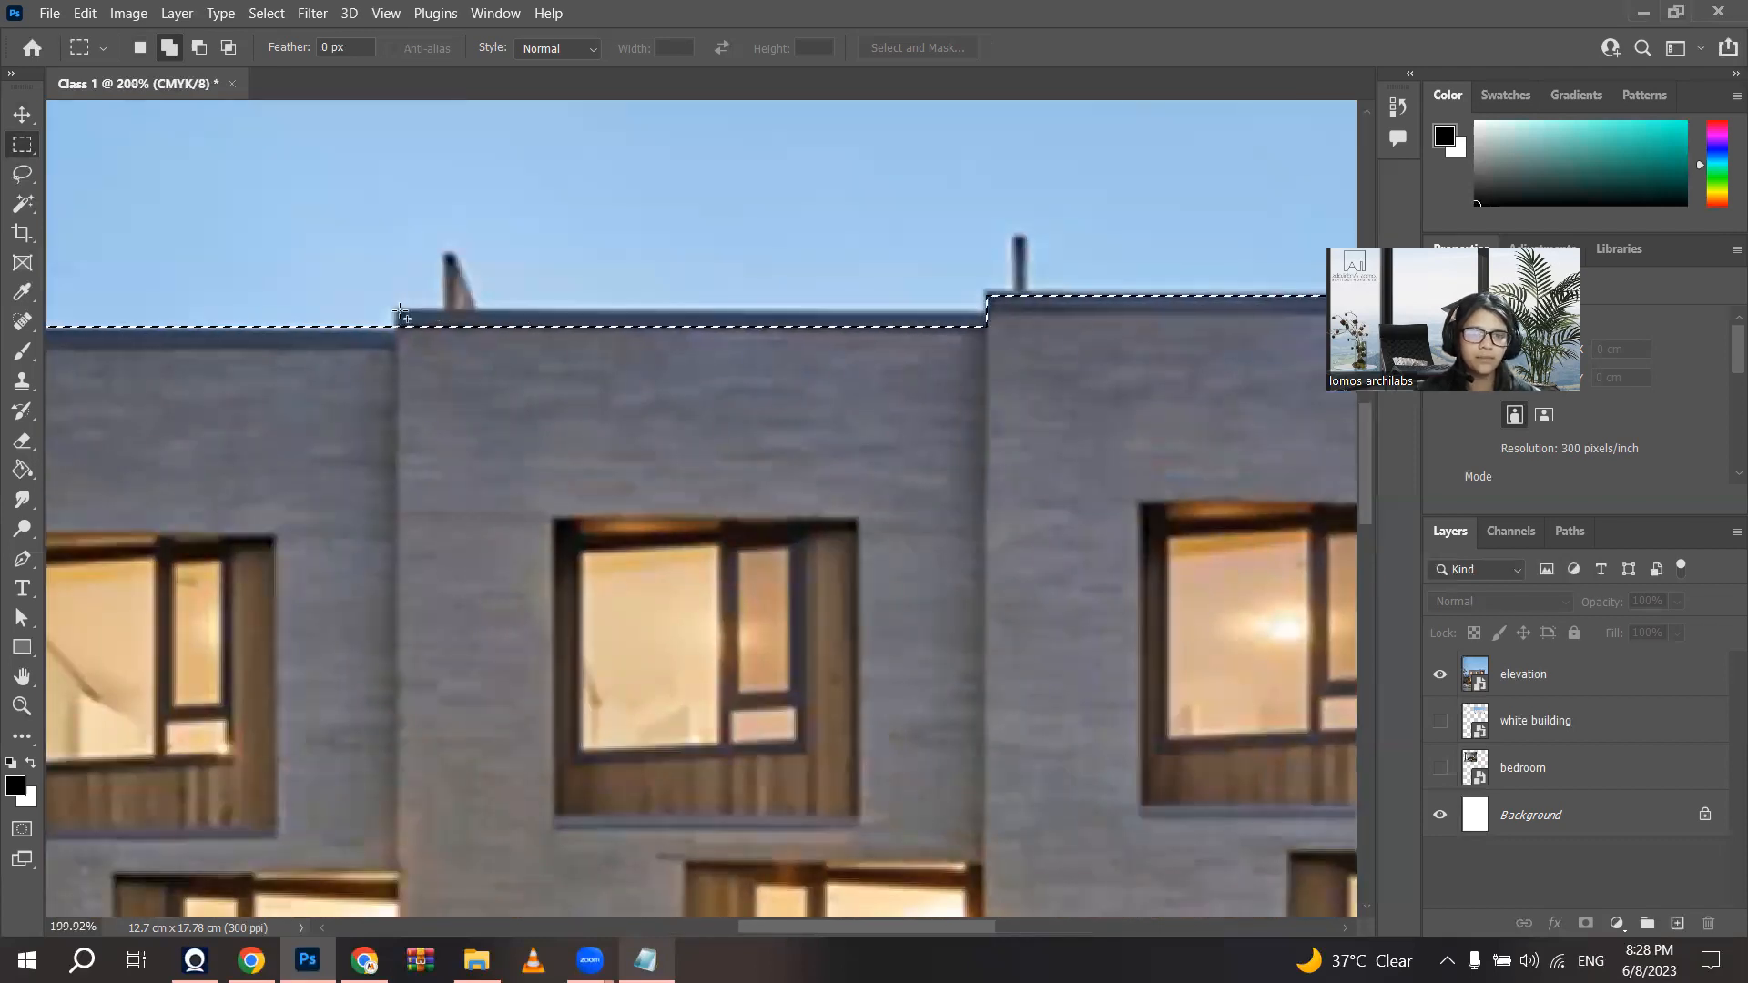
pyautogui.moveTo(397, 312); pyautogui.dragTo(988, 501)
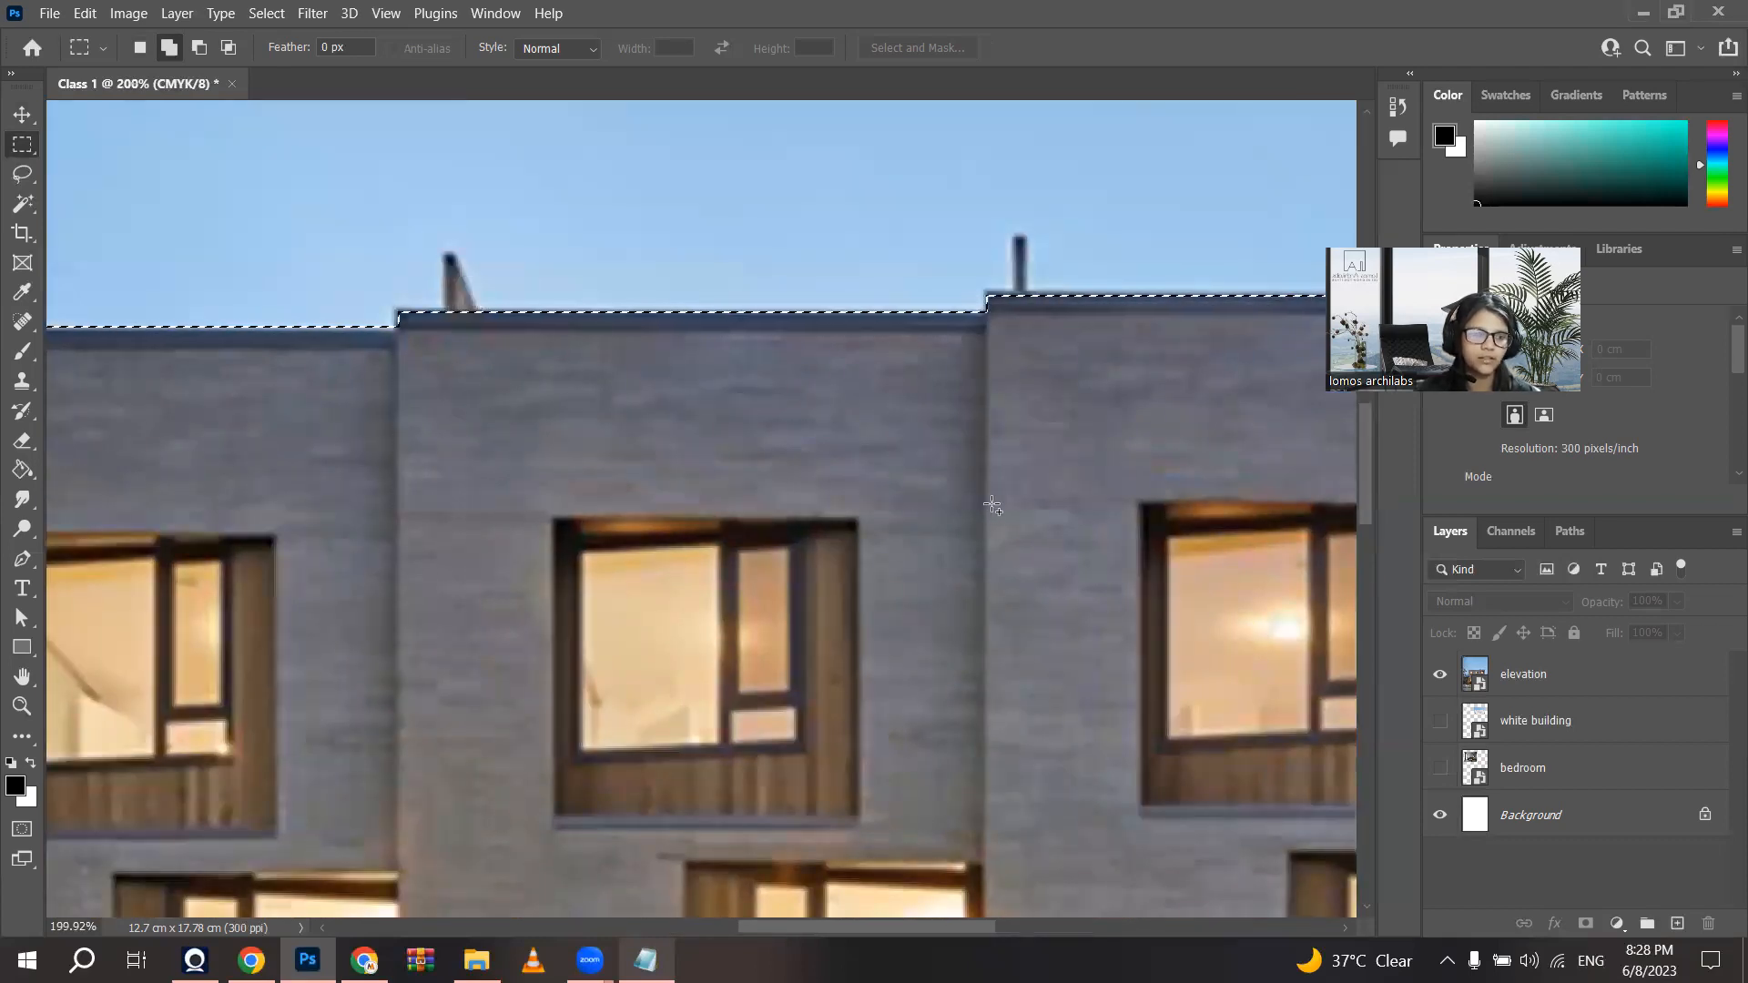
# Step: Add a separate rectangle and several overlapping rectangles in the sky to the existing selection
pyautogui.scroll(-2, 637, 397)
pyautogui.scroll(-8, 637, 397)
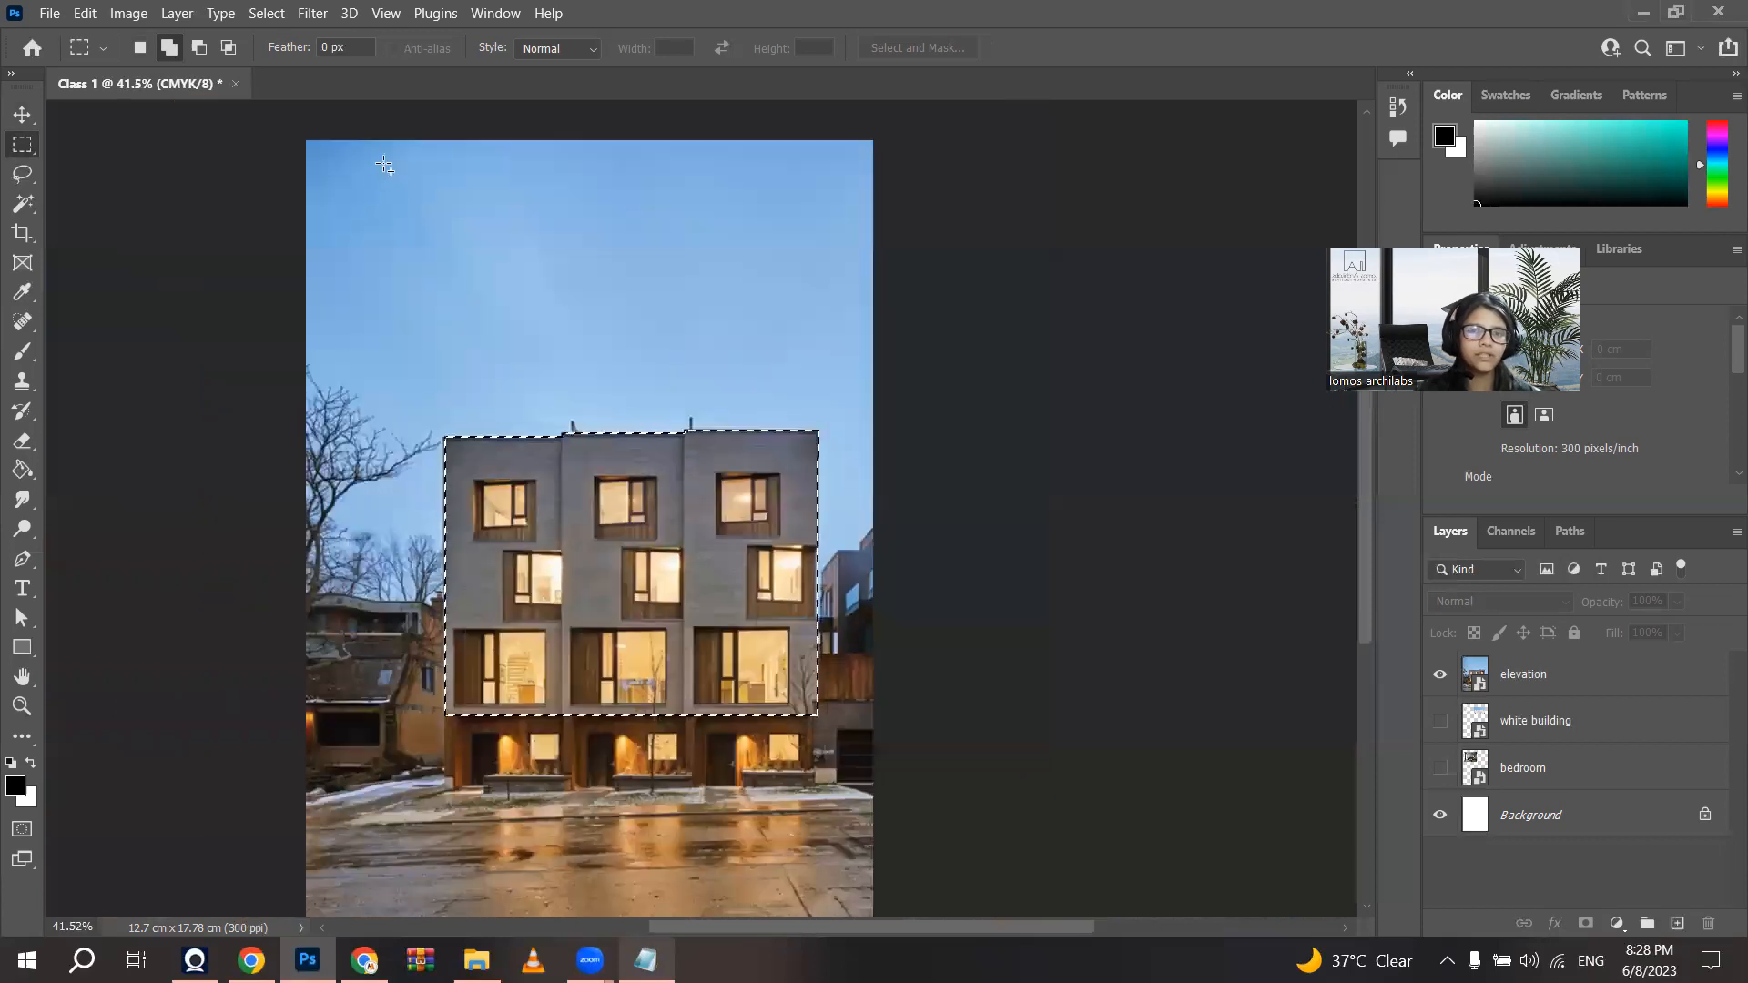
pyautogui.moveTo(348, 175); pyautogui.dragTo(478, 327)
pyautogui.moveTo(694, 204); pyautogui.dragTo(703, 223)
pyautogui.moveTo(806, 349); pyautogui.dragTo(807, 349)
pyautogui.moveTo(670, 284); pyautogui.dragTo(718, 393)
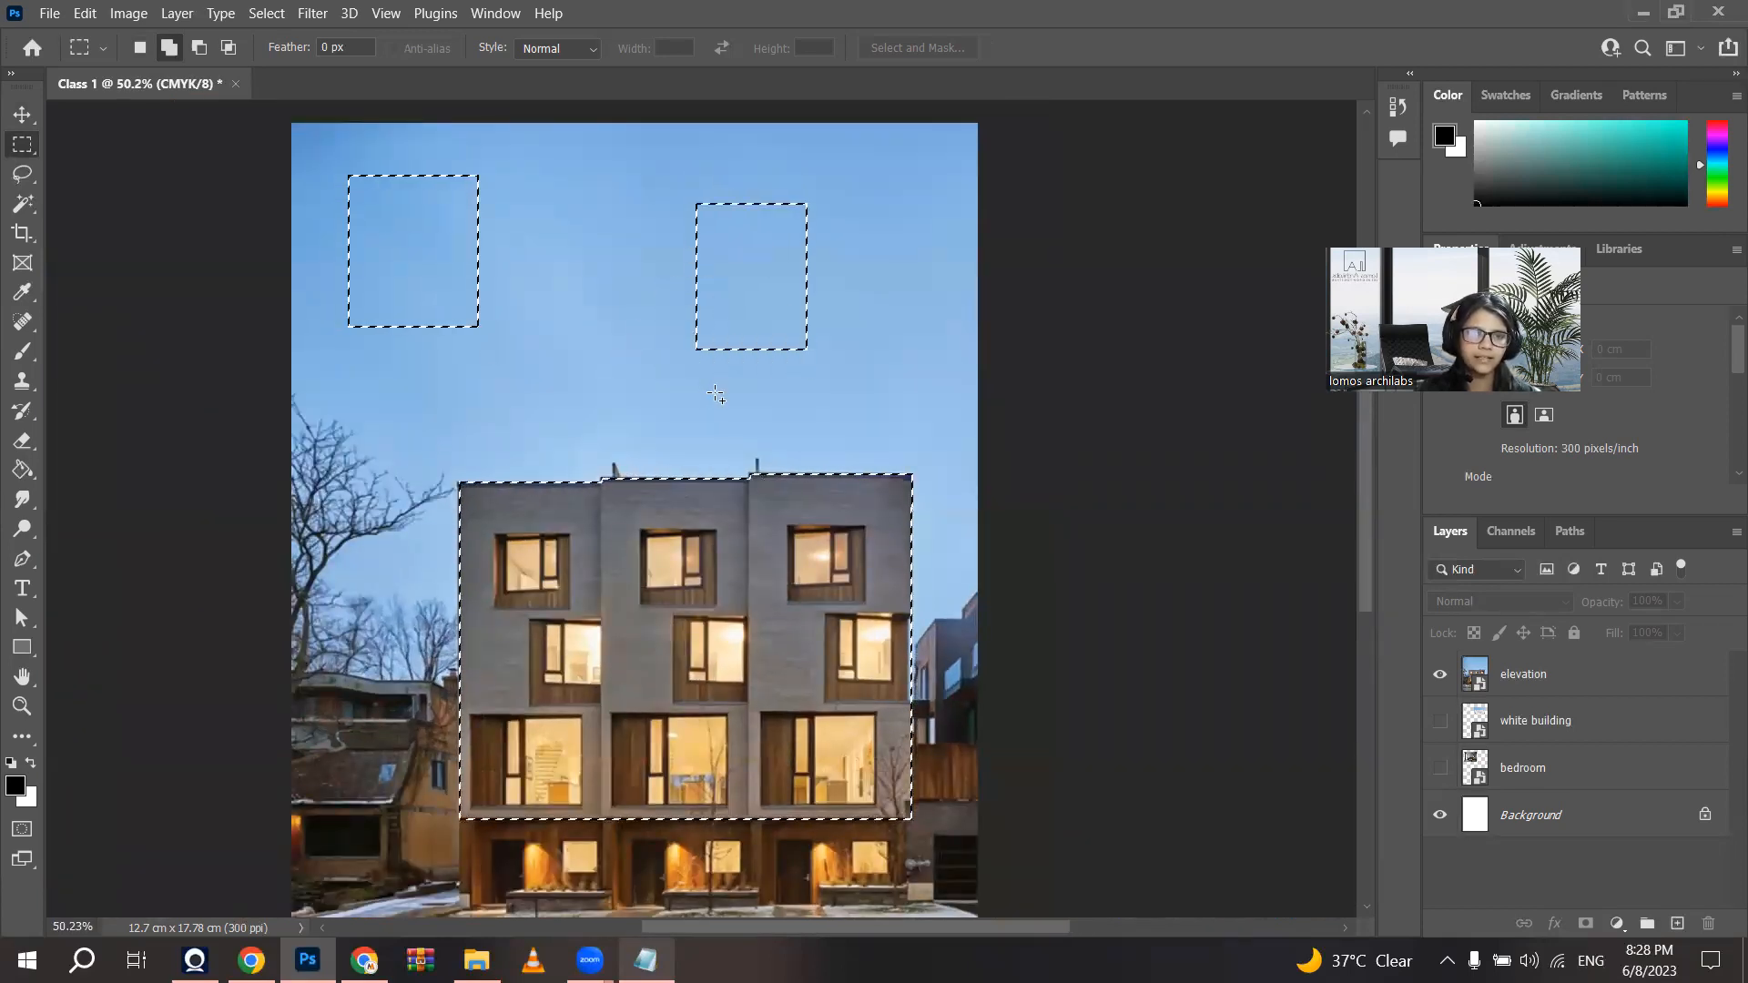
pyautogui.moveTo(610, 163); pyautogui.dragTo(822, 403)
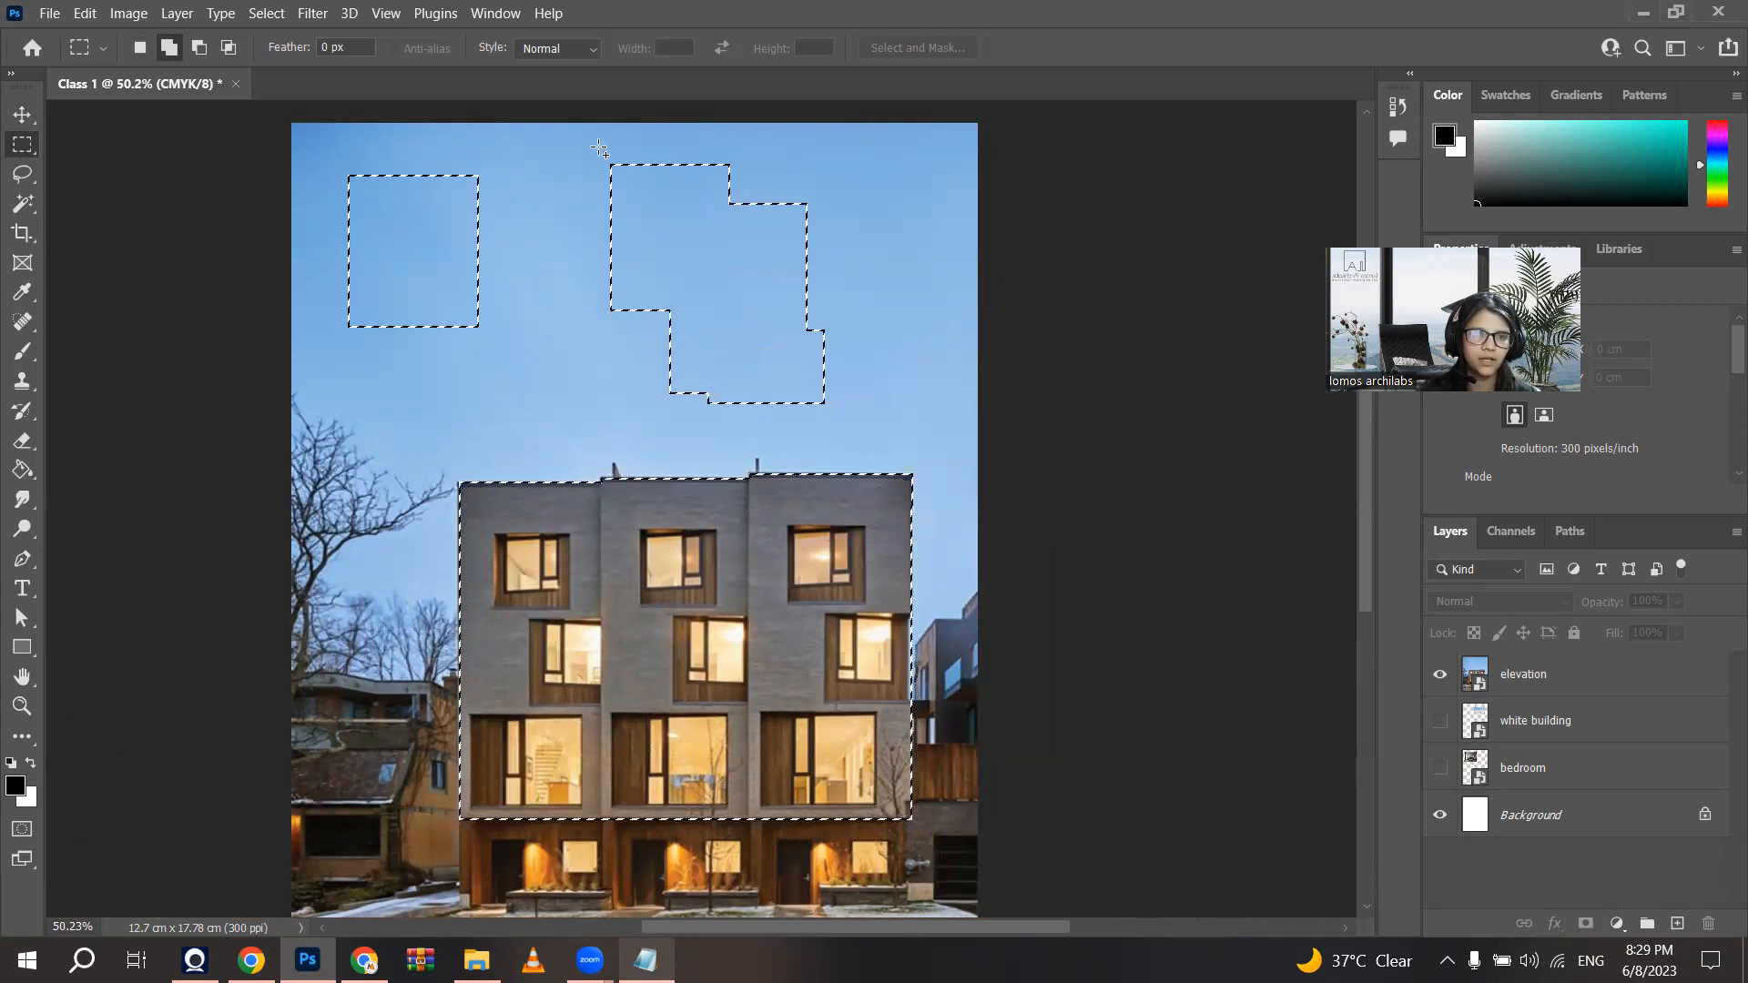
# Step: Set the marquee to Subtract from Selection and cut off the lower-right corner of the left sky rectangle
pyautogui.scroll(-3, 600, 169)
pyautogui.scroll(2, 619, 266)
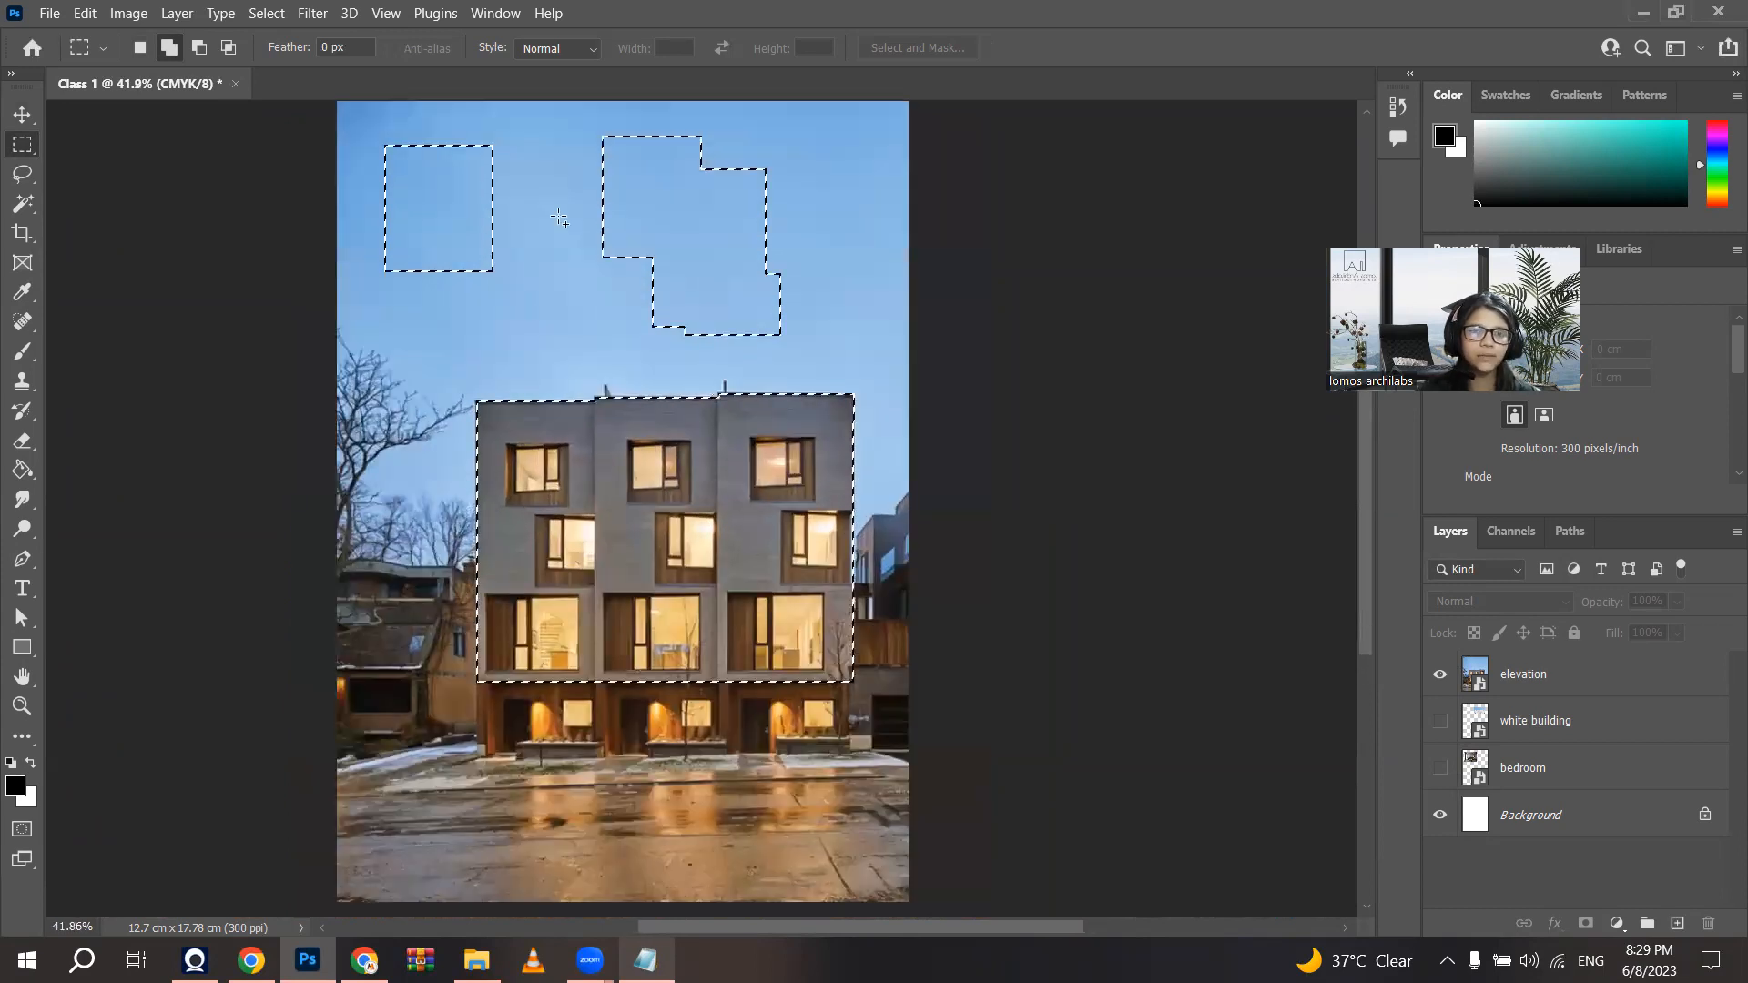
pyautogui.click(198, 55)
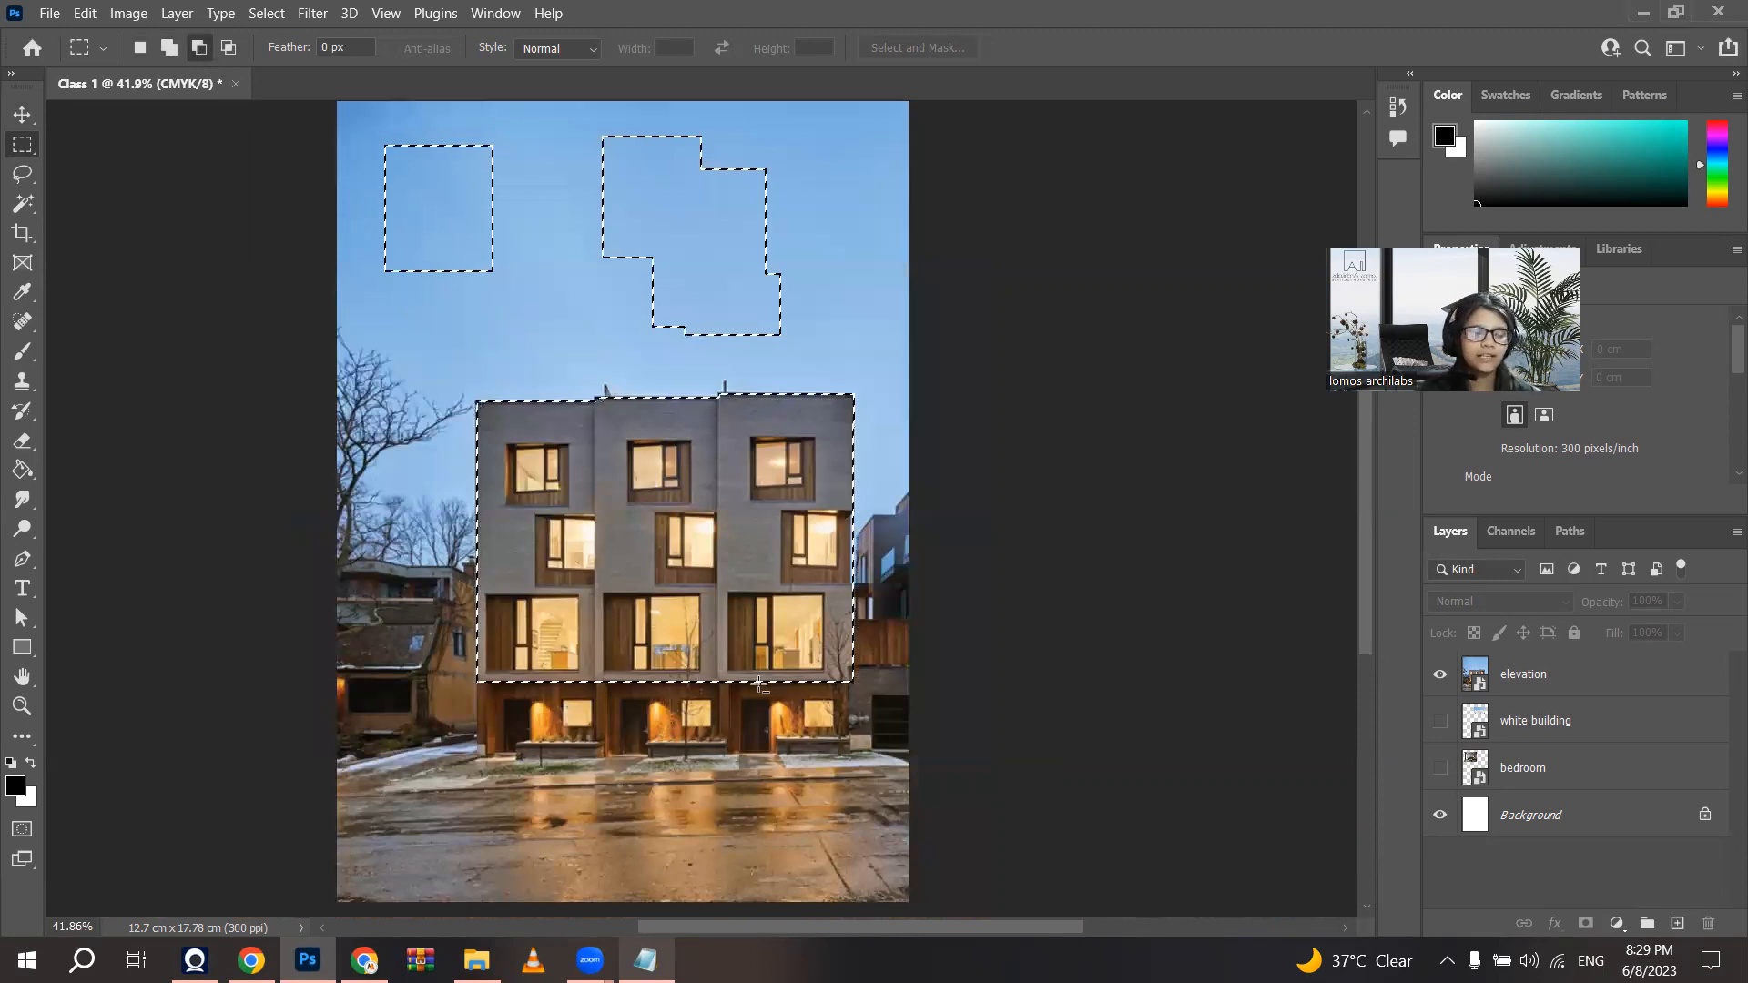
pyautogui.scroll(2, 772, 415)
pyautogui.scroll(-3, 801, 383)
pyautogui.scroll(2, 470, 274)
pyautogui.scroll(3, 470, 274)
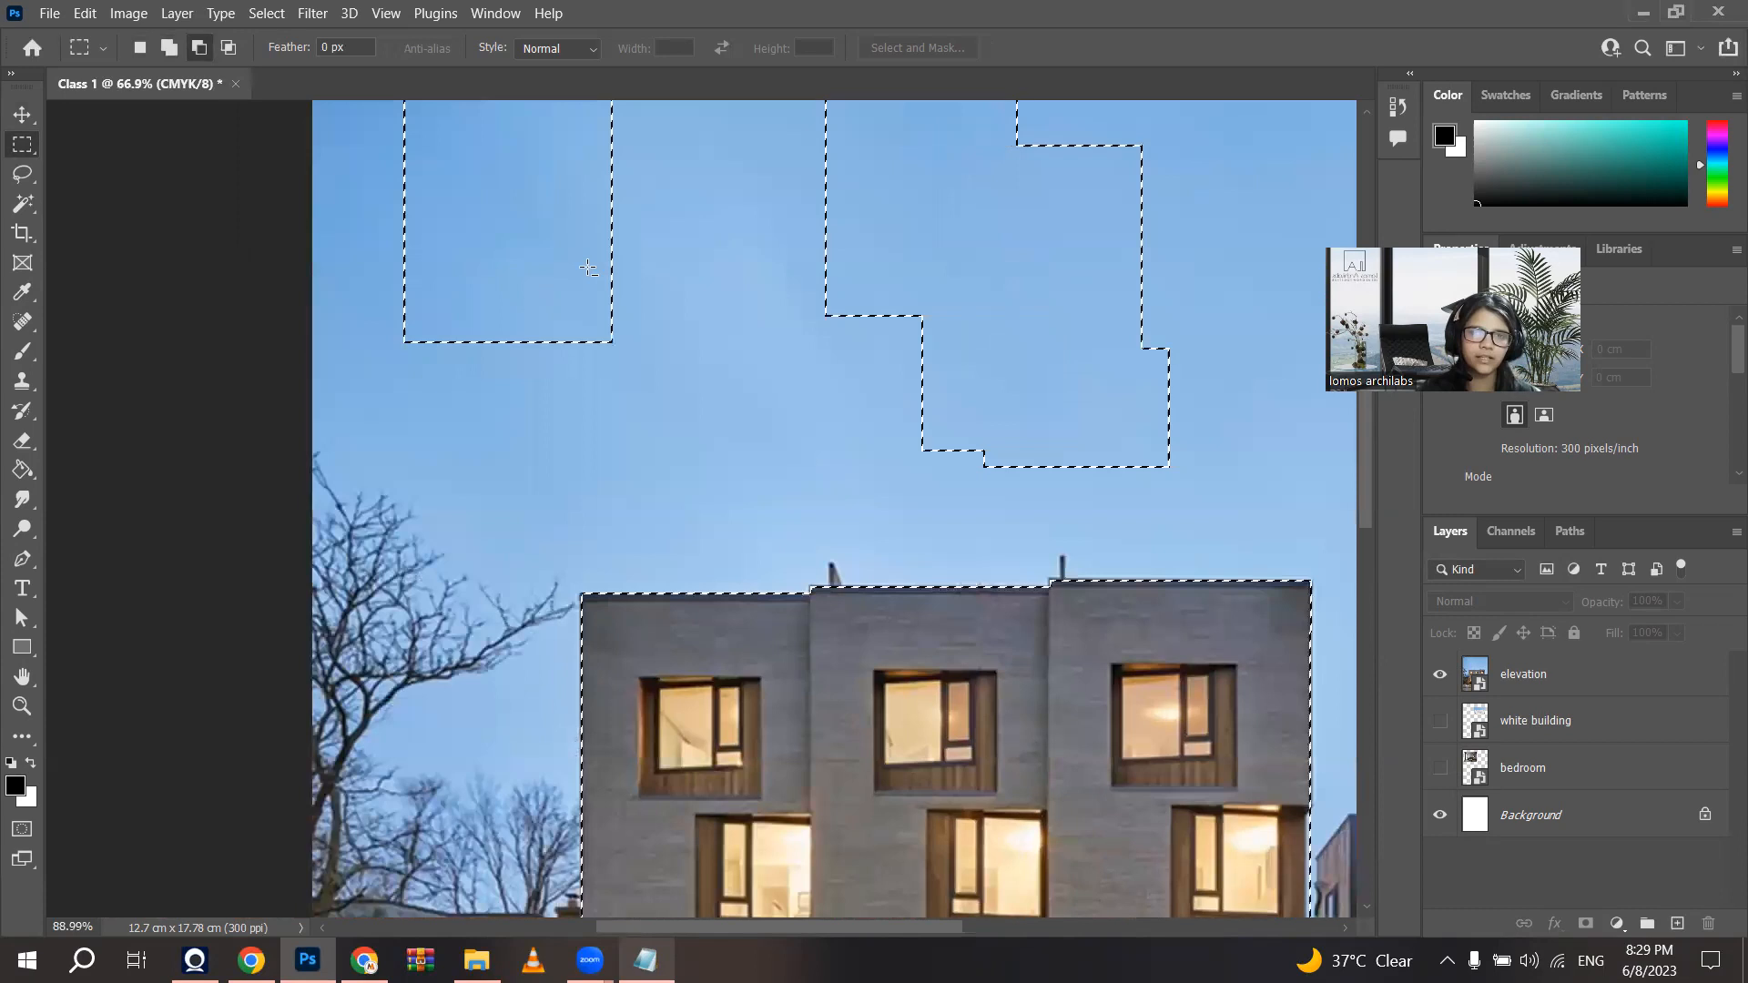
pyautogui.moveTo(662, 227); pyautogui.dragTo(557, 397)
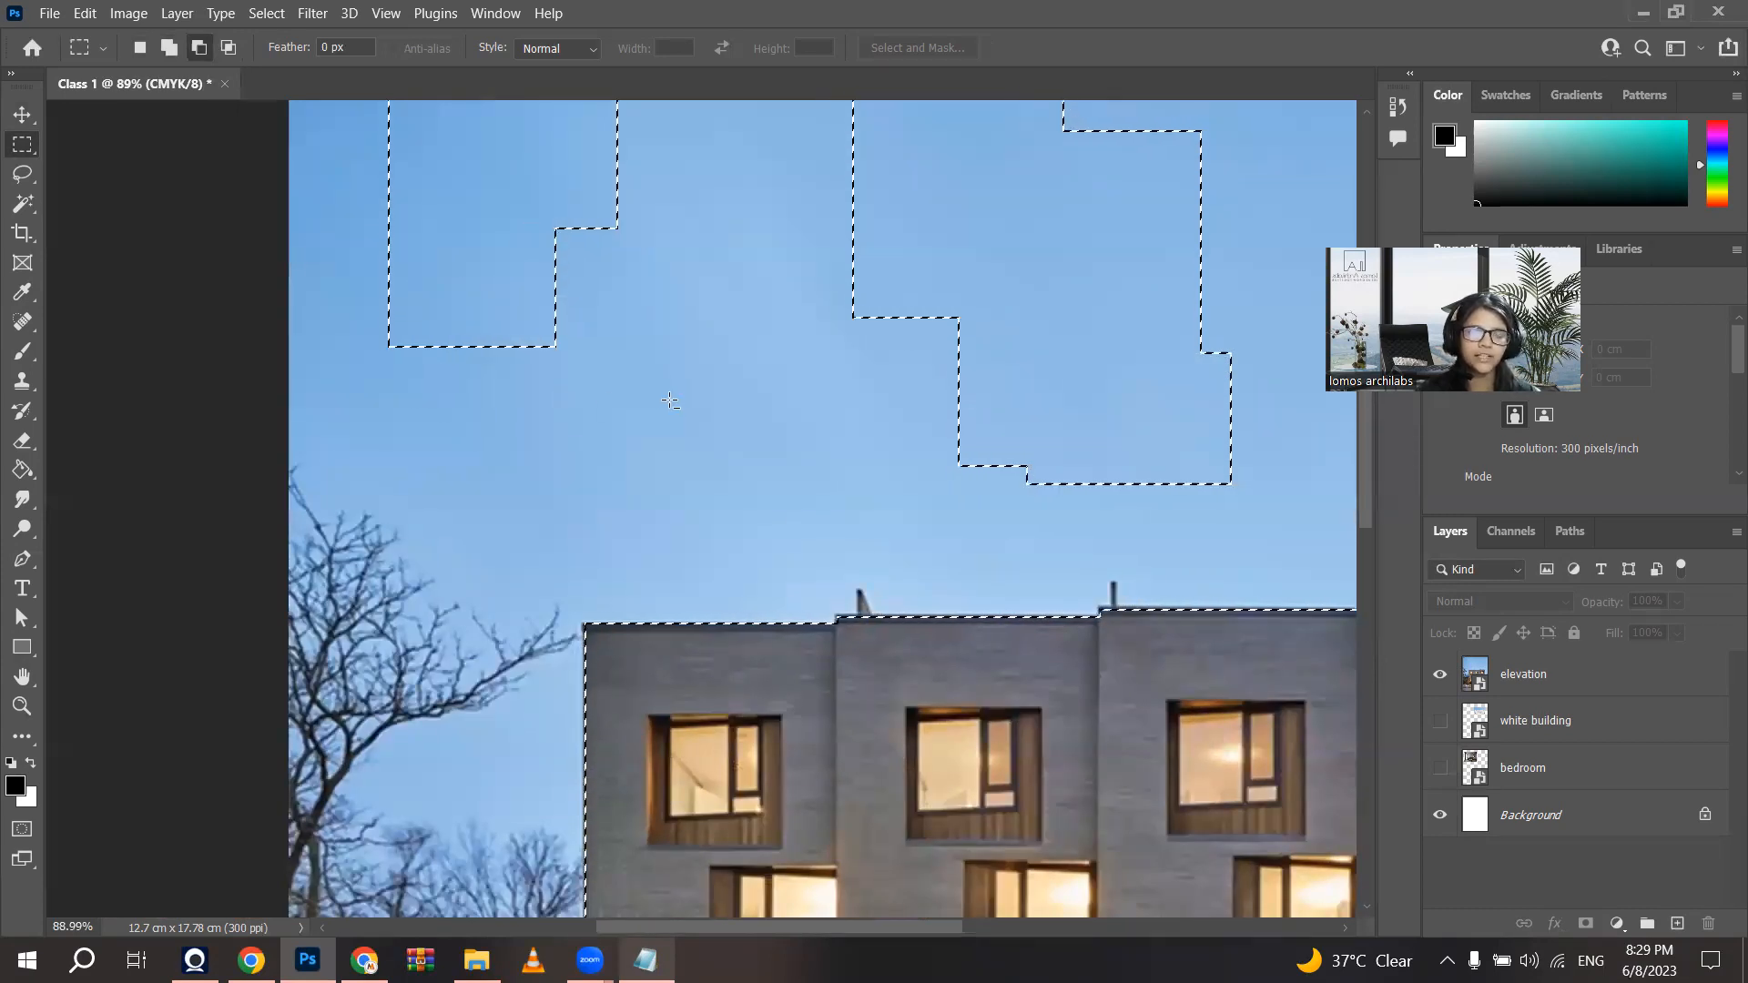
# Step: Subtract rectangular pieces from the left and right edges of the stepped sky selection
pyautogui.scroll(-3, 665, 401)
pyautogui.moveTo(748, 239); pyautogui.dragTo(844, 317)
pyautogui.moveTo(977, 214); pyautogui.dragTo(931, 352)
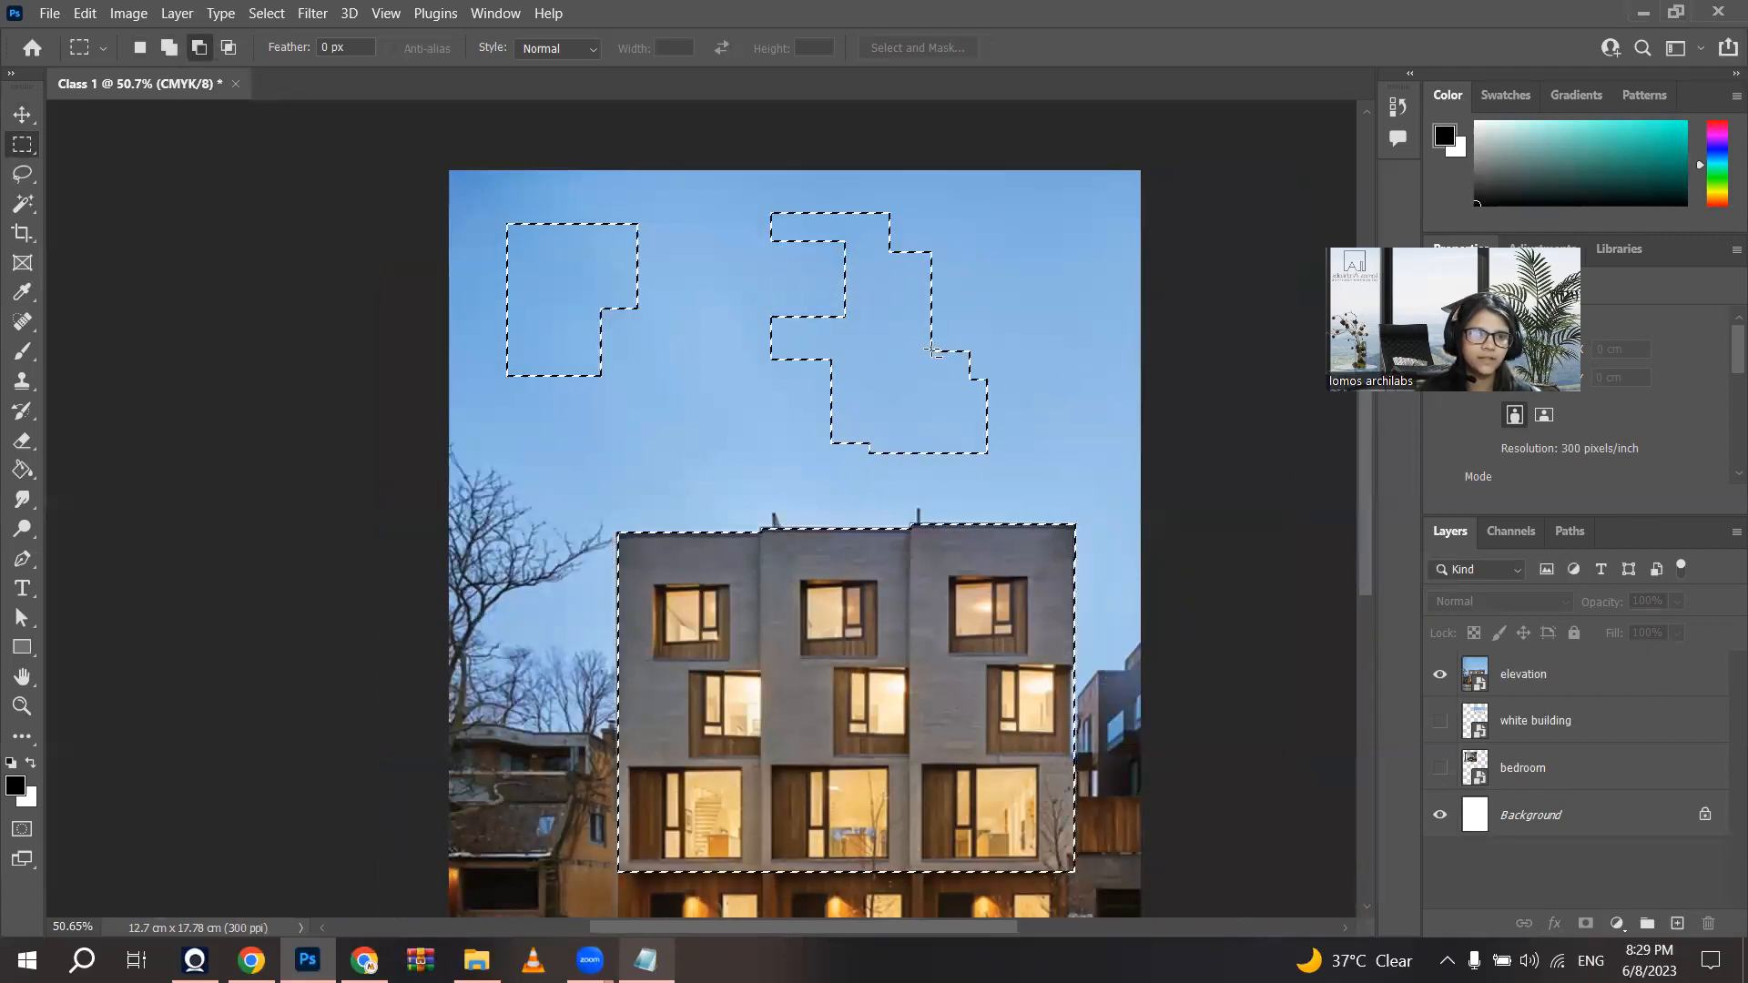
# Step: Subtract all the sky areas from the selection with one large rectangle, leaving only the building's upper storeys selected
pyautogui.scroll(-2, 873, 589)
pyautogui.scroll(1, 873, 590)
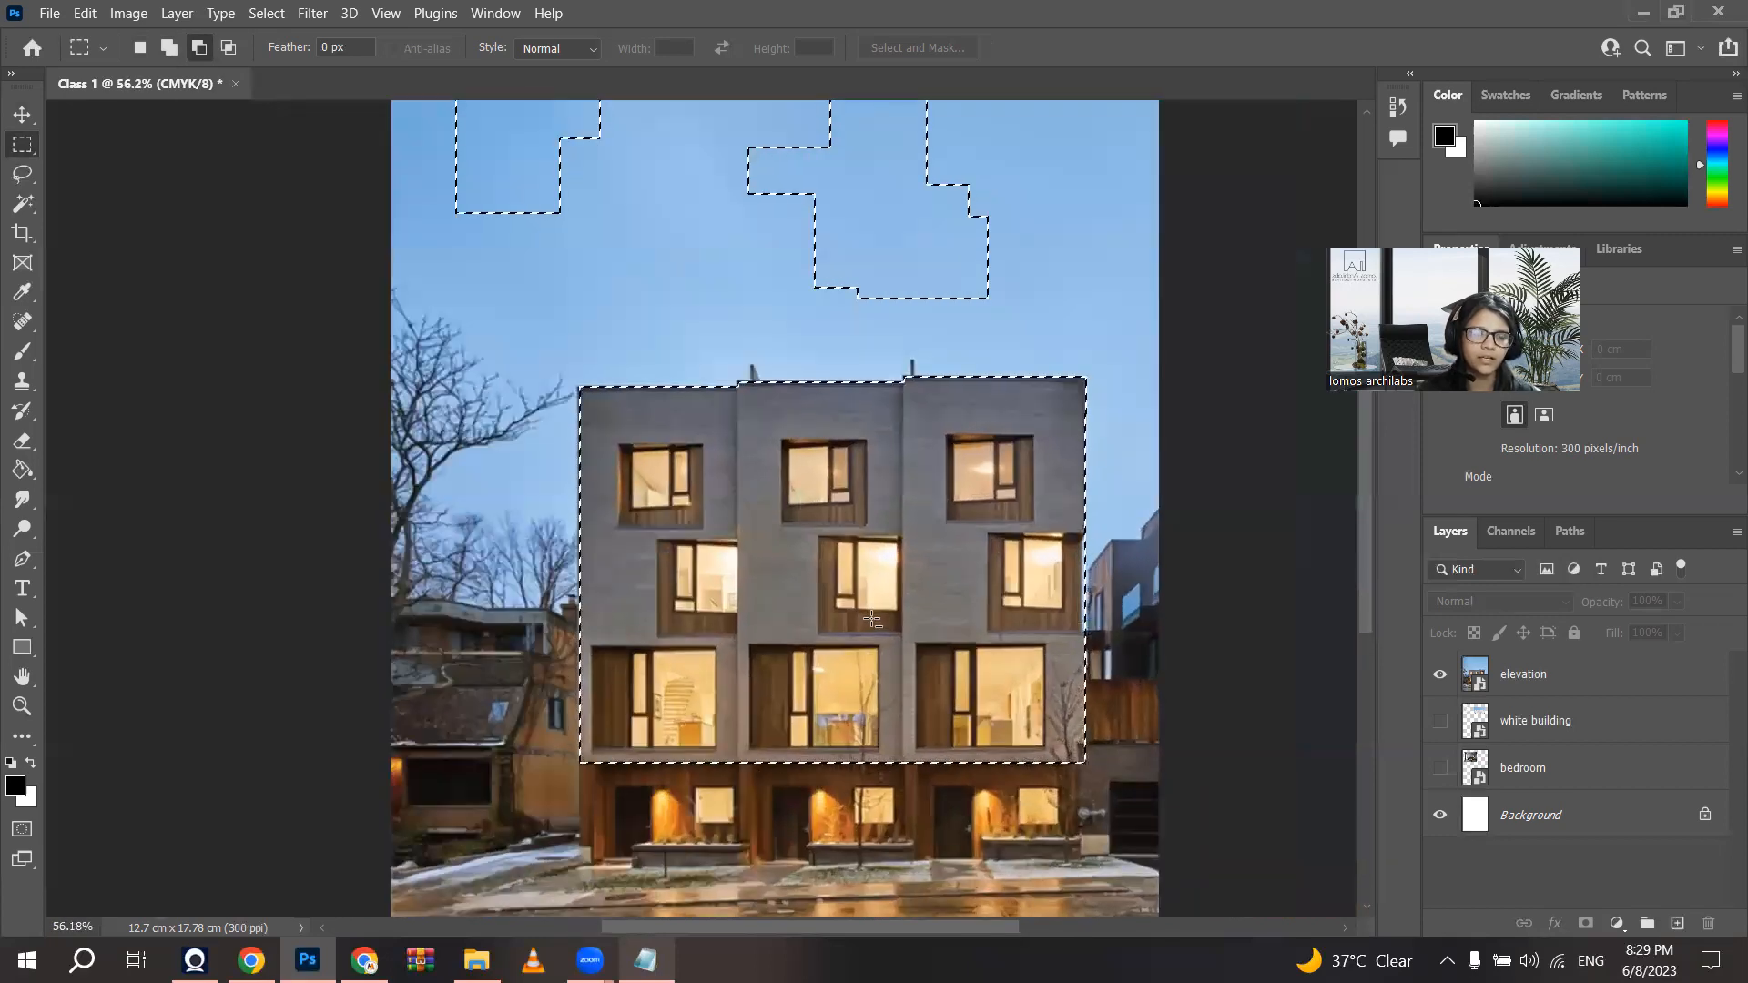
pyautogui.scroll(-1, 619, 282)
pyautogui.moveTo(479, 183); pyautogui.dragTo(934, 409)
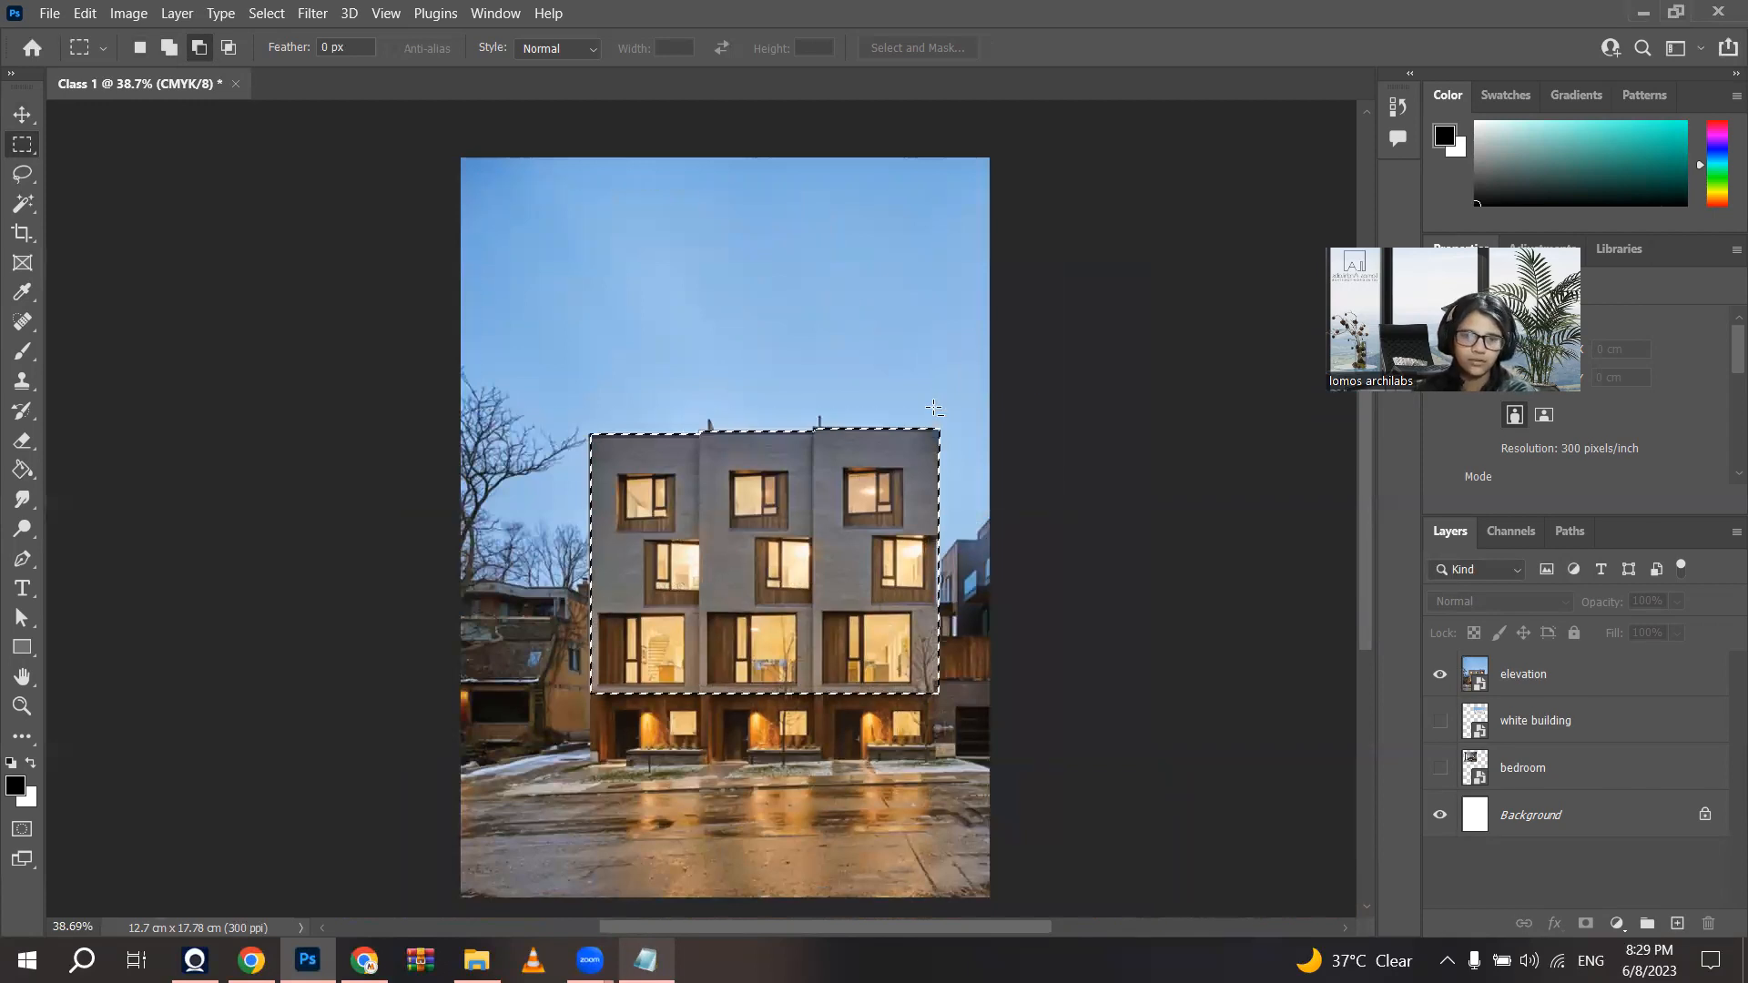
# Step: Subtract the small strip beyond the facade at the lower-right corner of the building selection
pyautogui.scroll(3, 802, 587)
pyautogui.scroll(3, 998, 730)
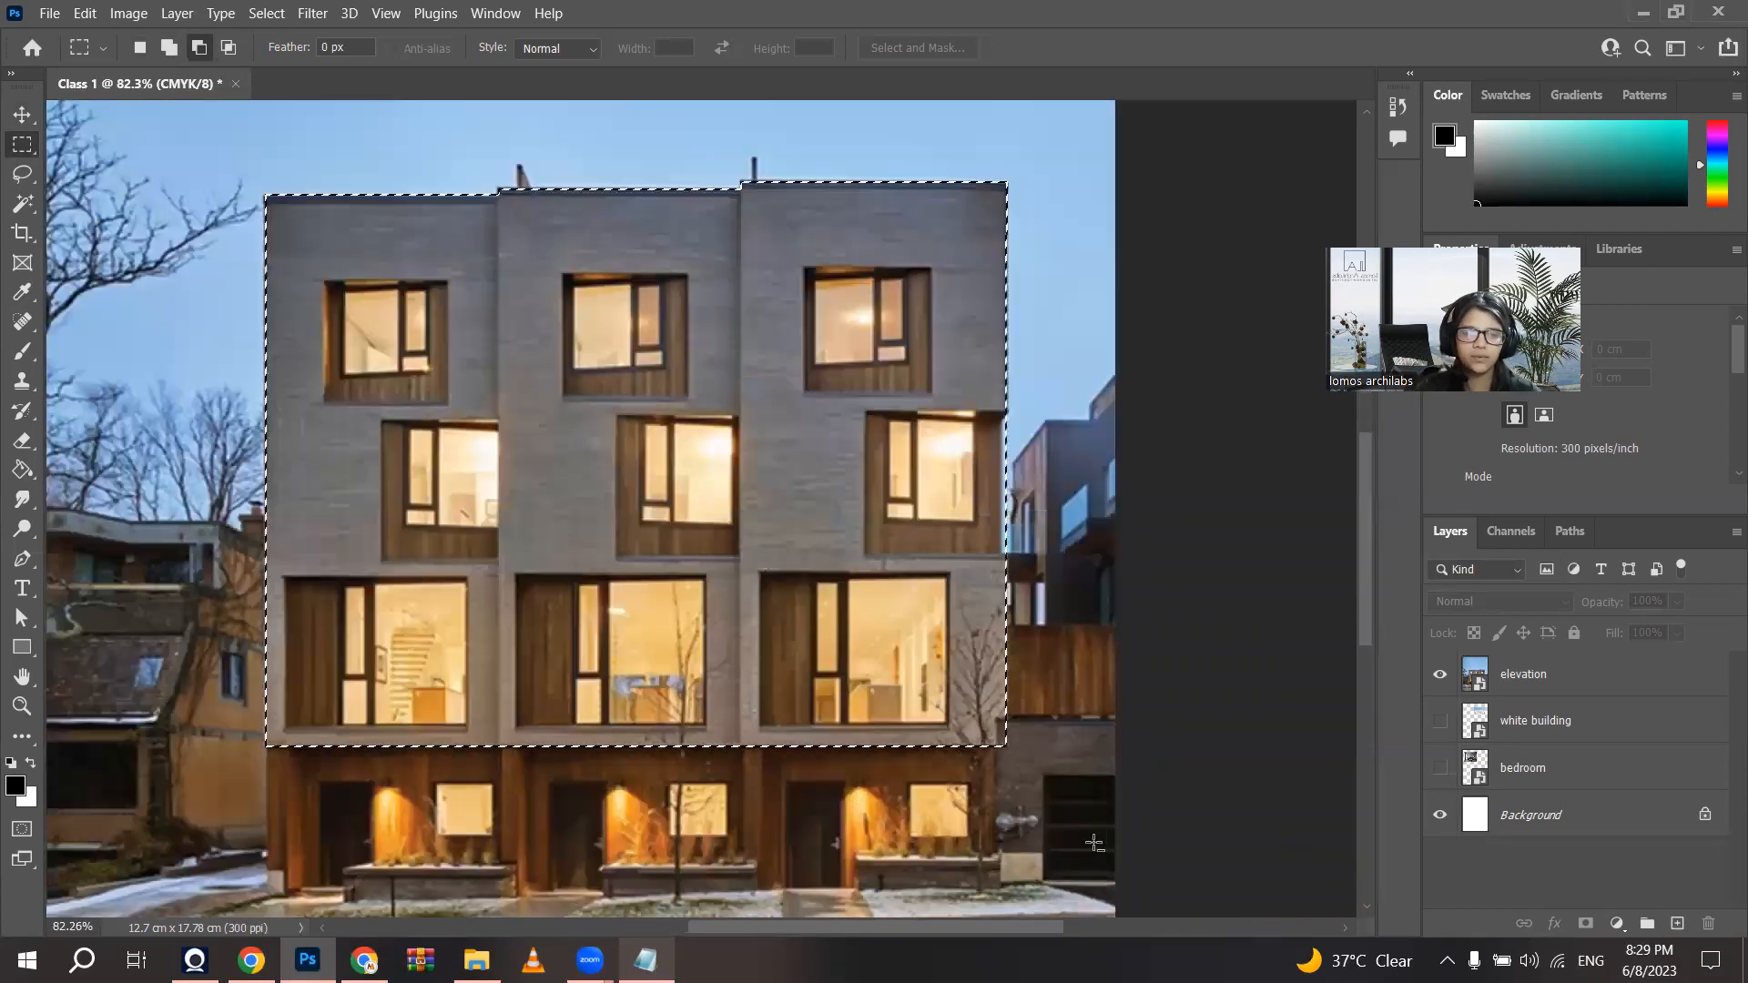
pyautogui.scroll(5, 1005, 762)
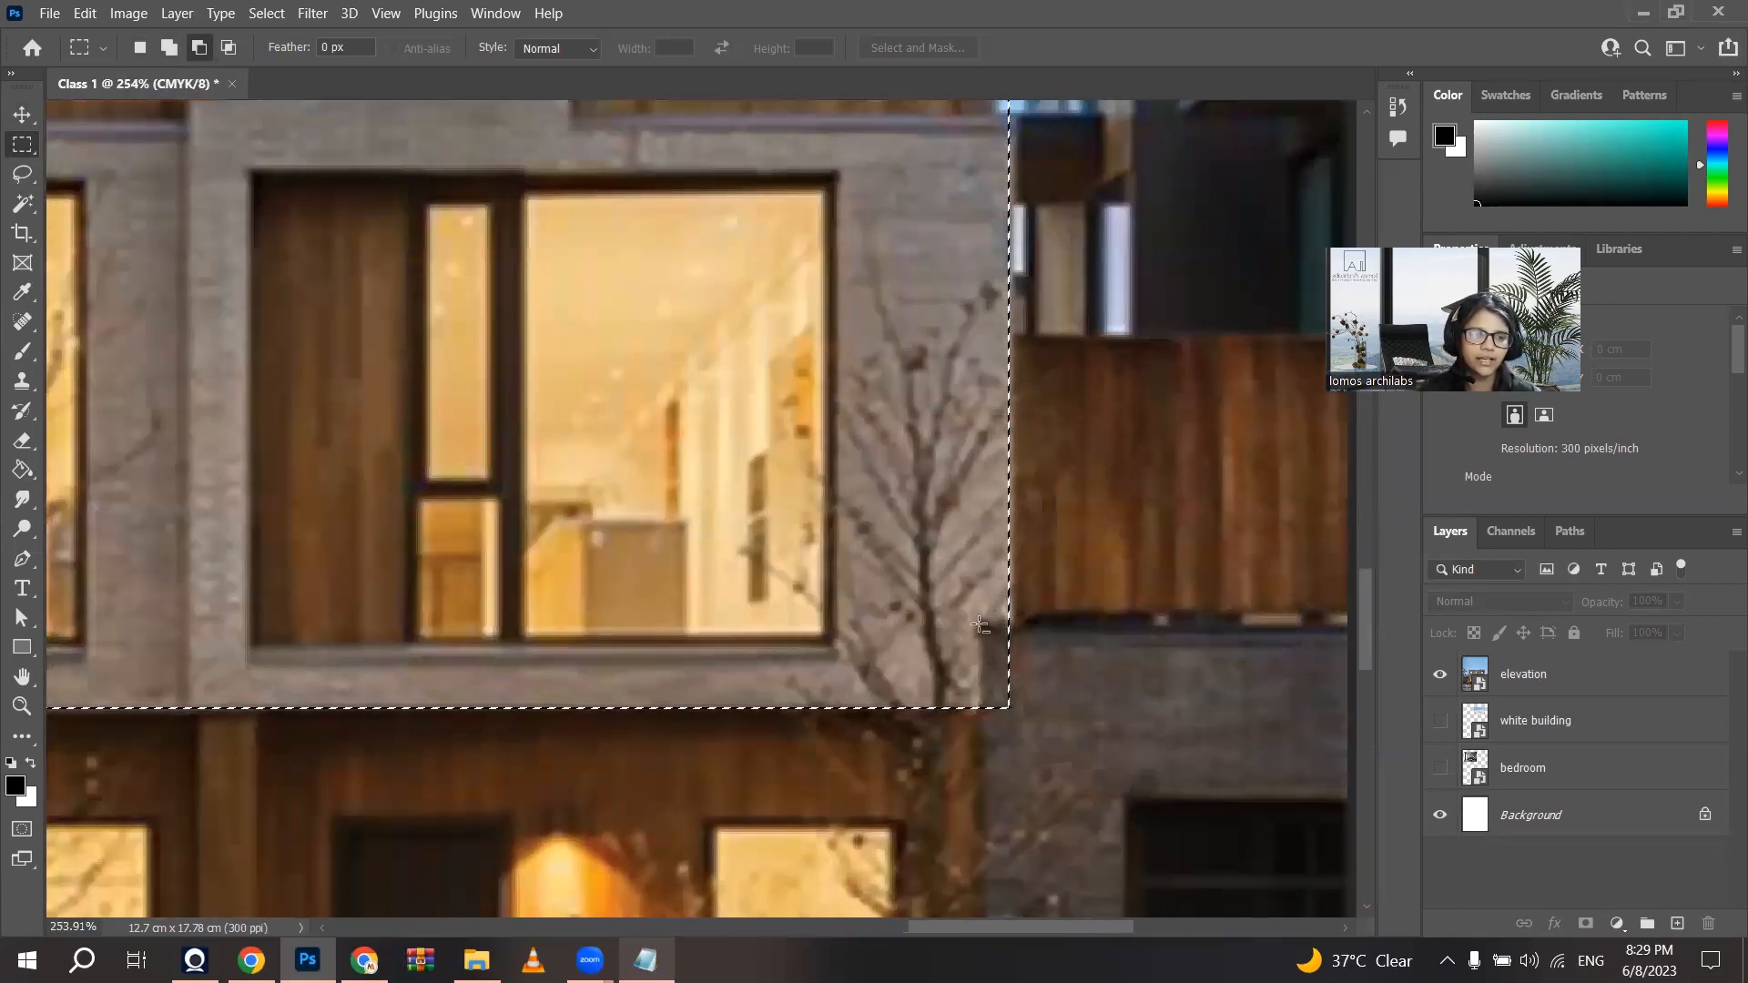
pyautogui.scroll(-5, 1121, 806)
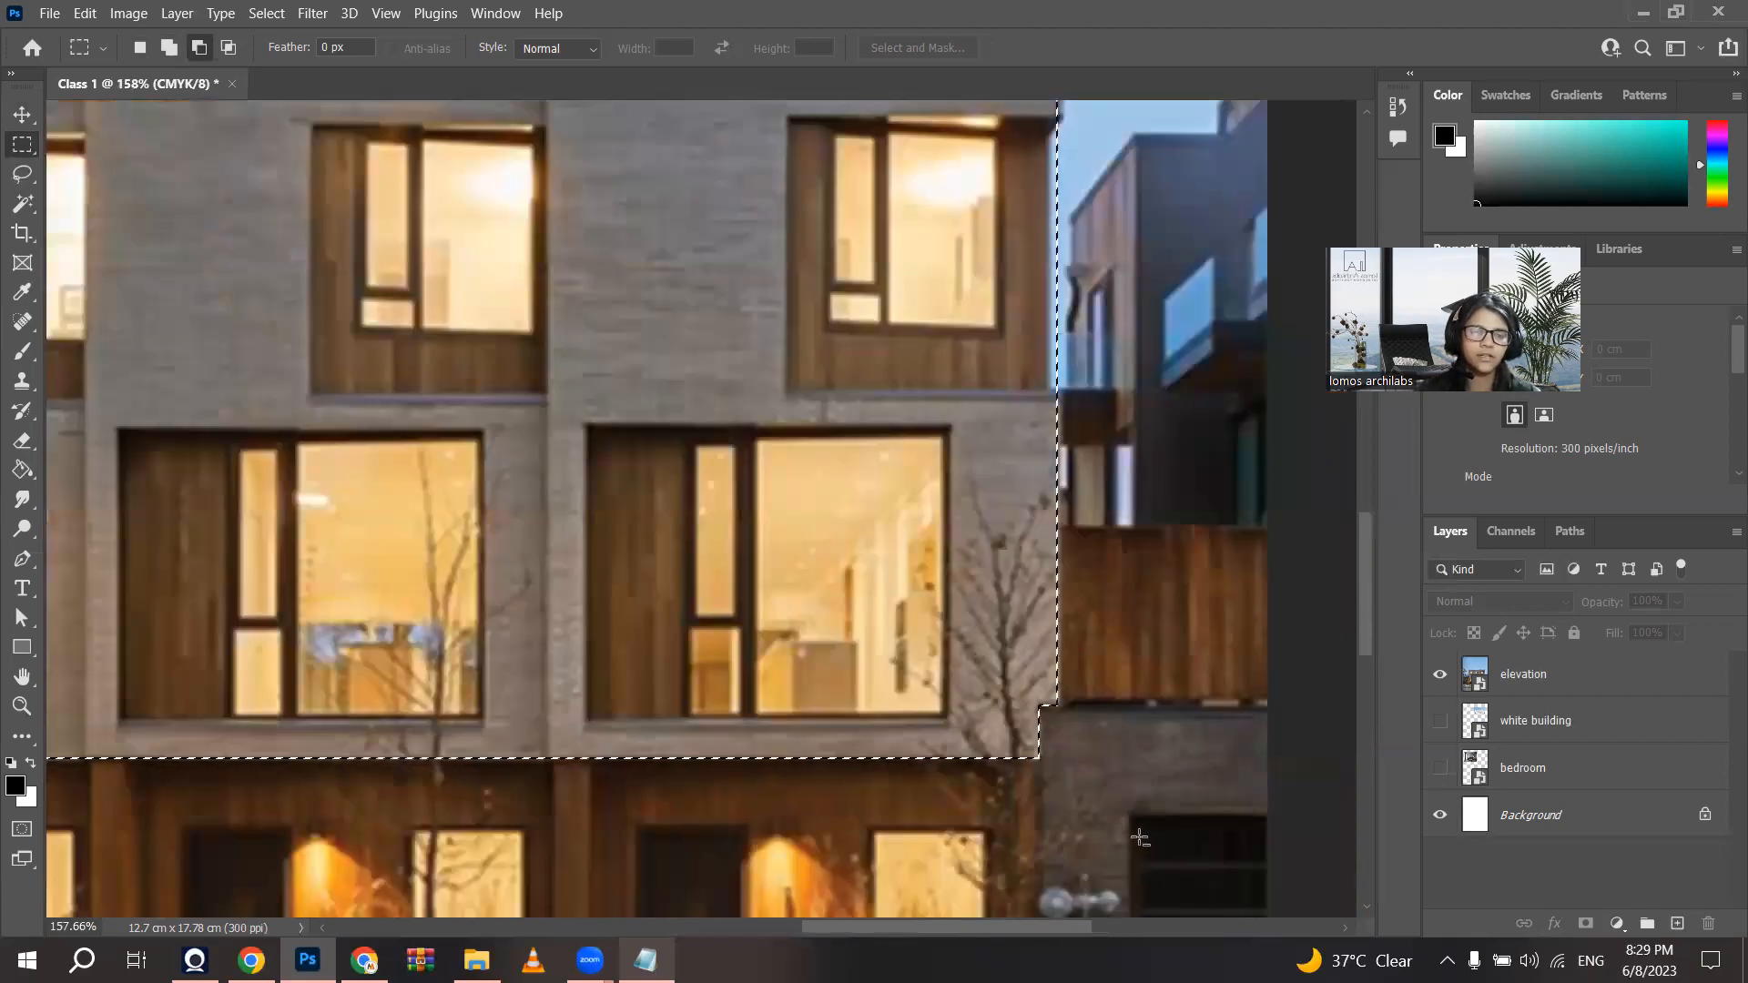
pyautogui.scroll(-1, 1062, 776)
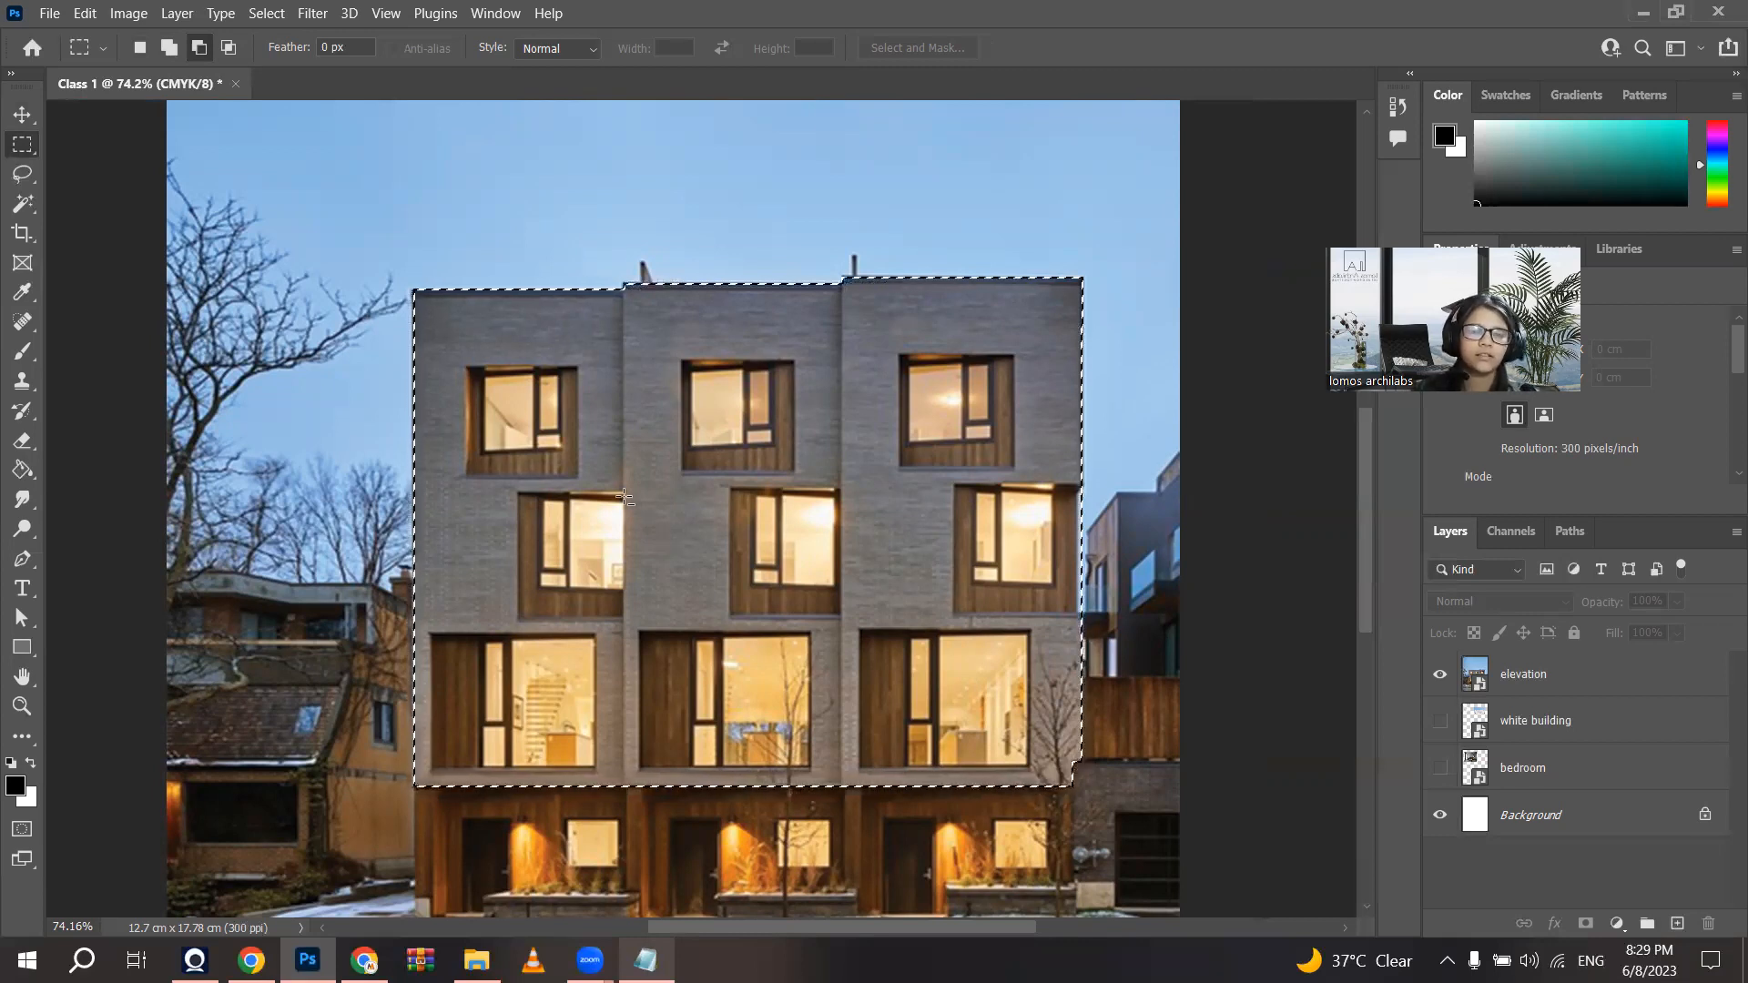
# Step: Subtract the top-storey and middle-storey windows of the building's left and centre bays from the facade selection
pyautogui.scroll(5, 624, 497)
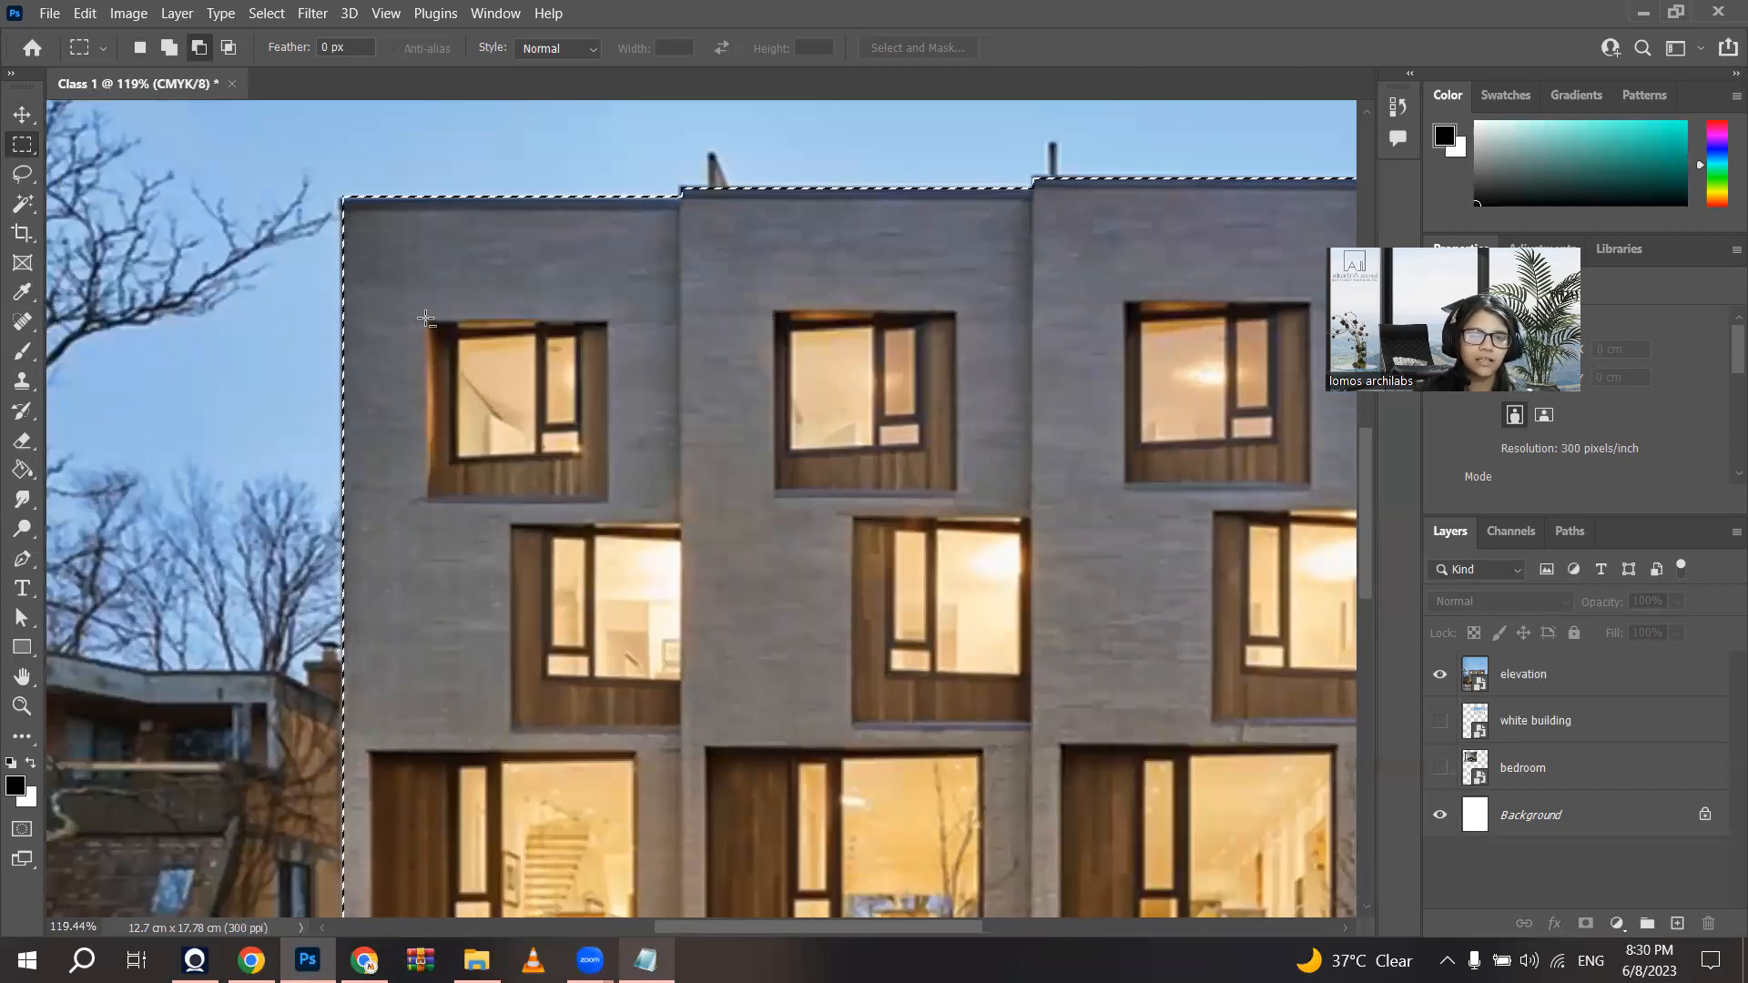
pyautogui.moveTo(426, 319)
pyautogui.mouseDown()
pyautogui.moveTo(608, 502)
pyautogui.moveTo(681, 730)
pyautogui.mouseUp()
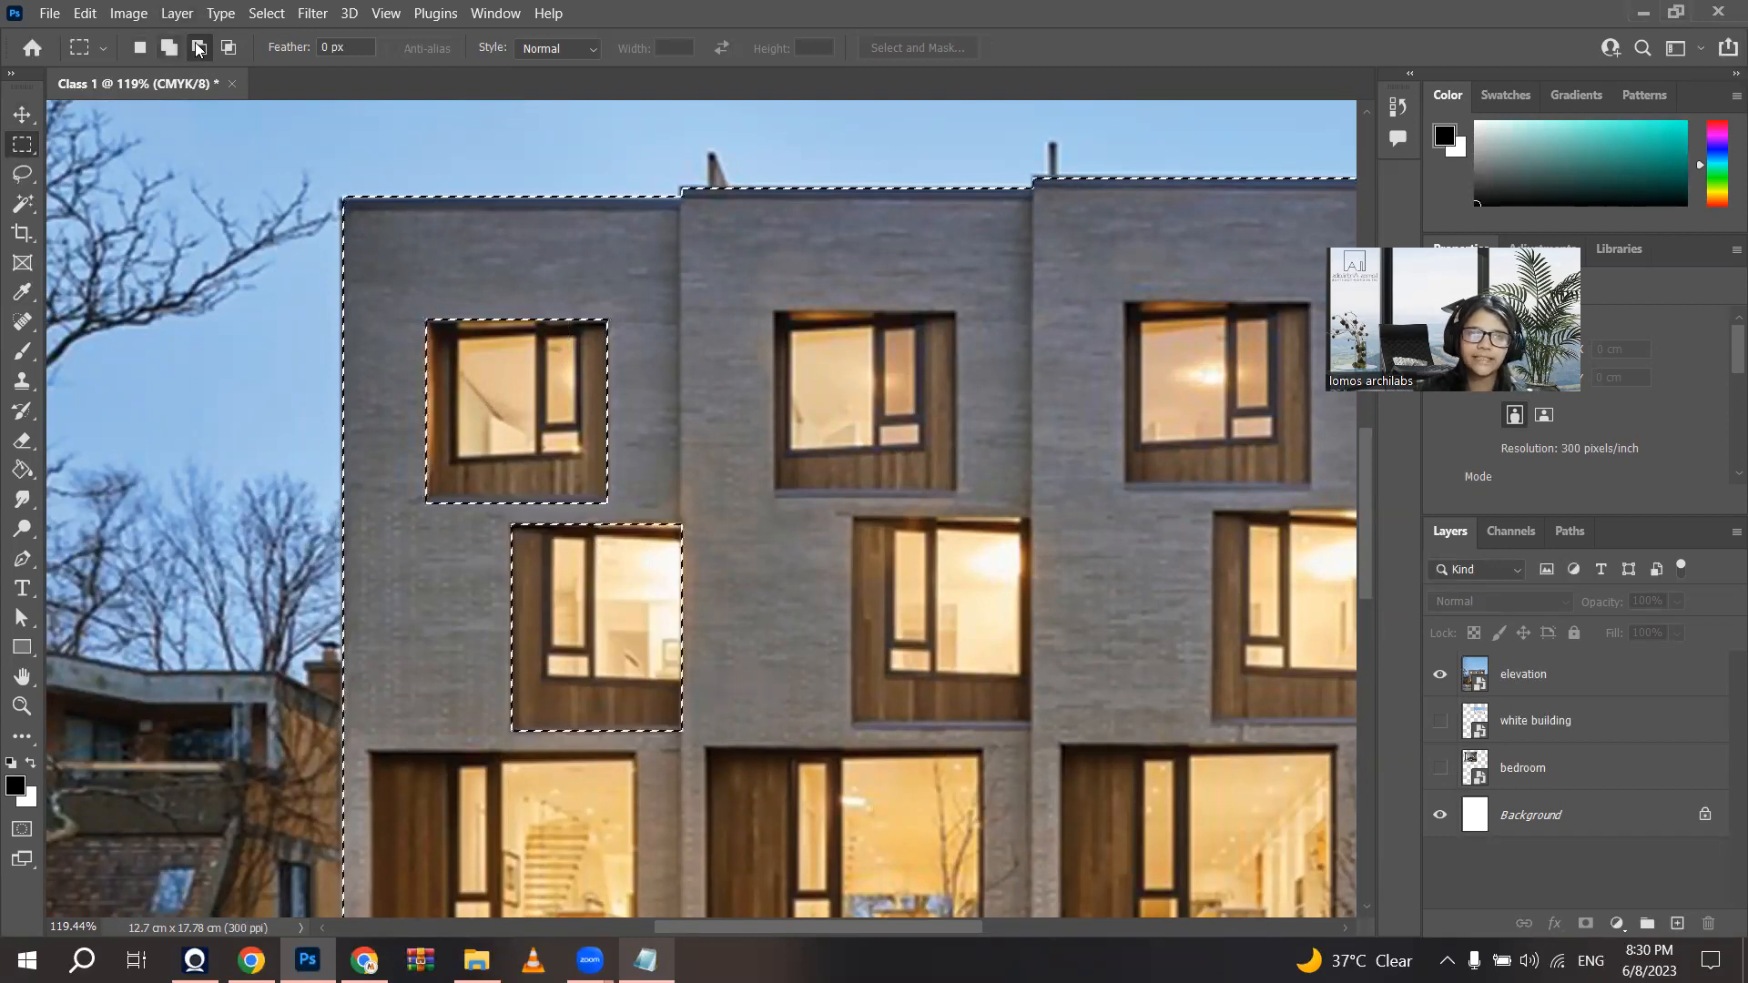
pyautogui.scroll(-2, 184, 86)
pyautogui.scroll(4, 774, 320)
pyautogui.moveTo(701, 292); pyautogui.dragTo(924, 512)
pyautogui.moveTo(797, 543); pyautogui.dragTo(1008, 792)
# Step: Subtract the large lower windows of the centre and right bays and the right bay's middle-storey window from the selection
pyautogui.scroll(-4, 1008, 792)
pyautogui.scroll(4, 526, 471)
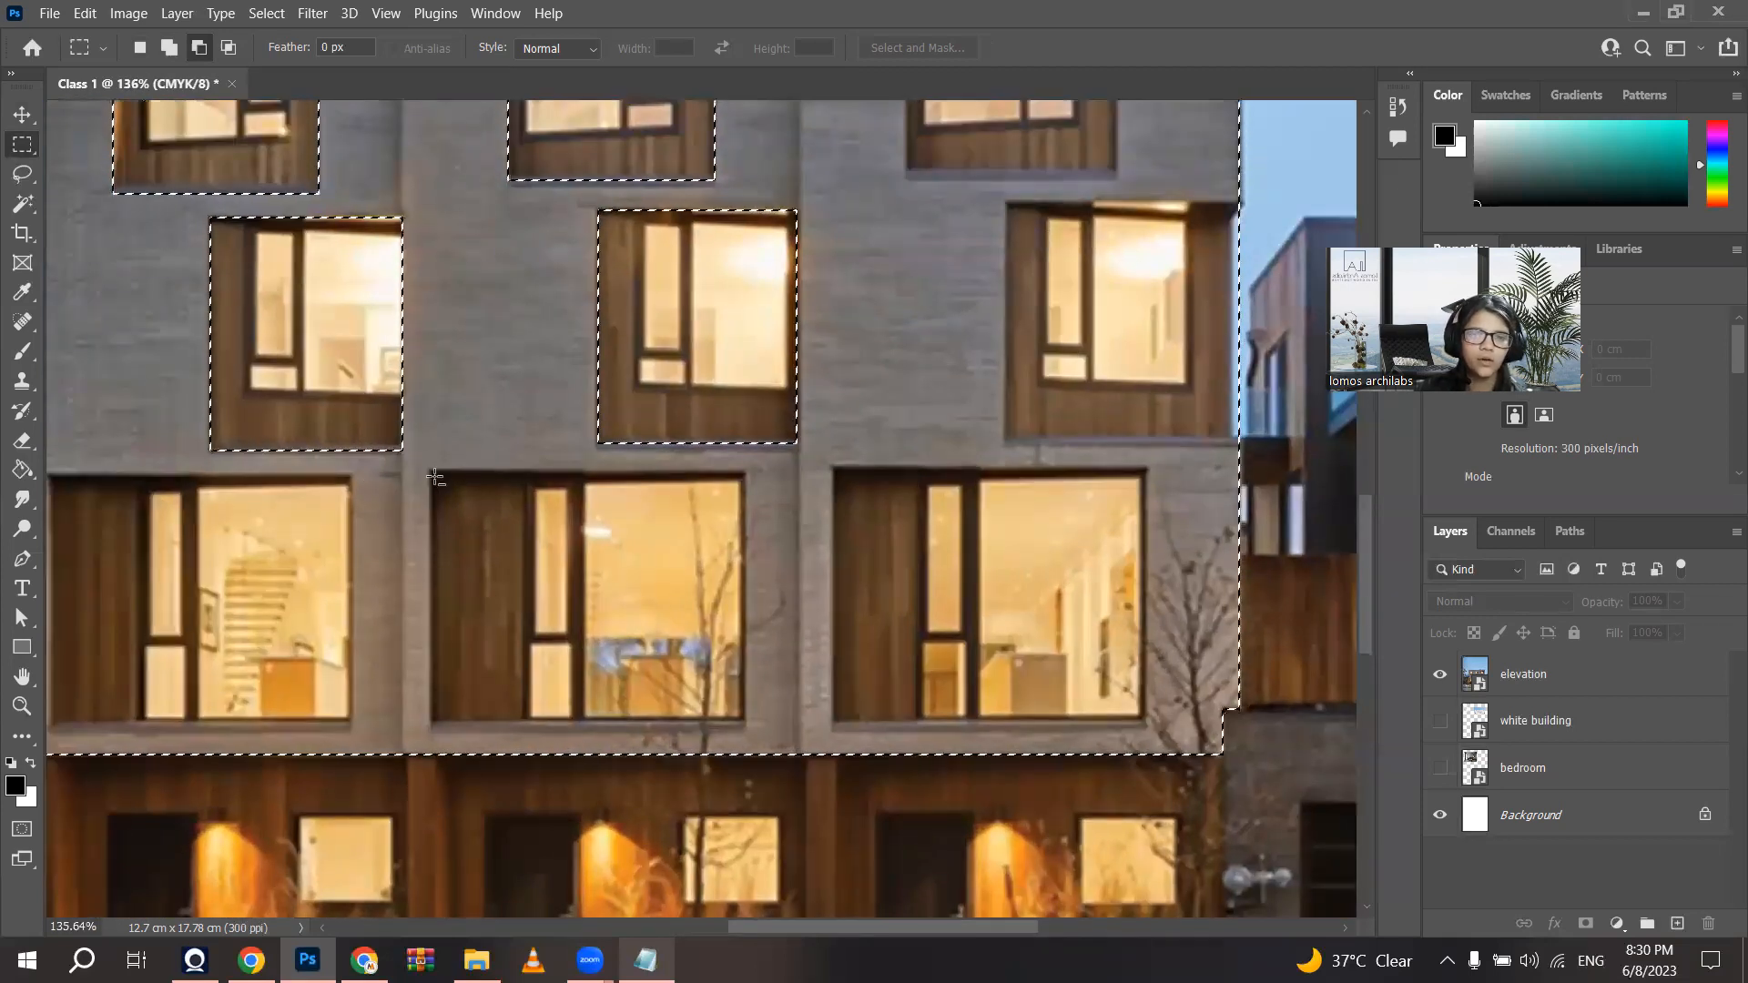
pyautogui.moveTo(431, 473); pyautogui.dragTo(745, 719)
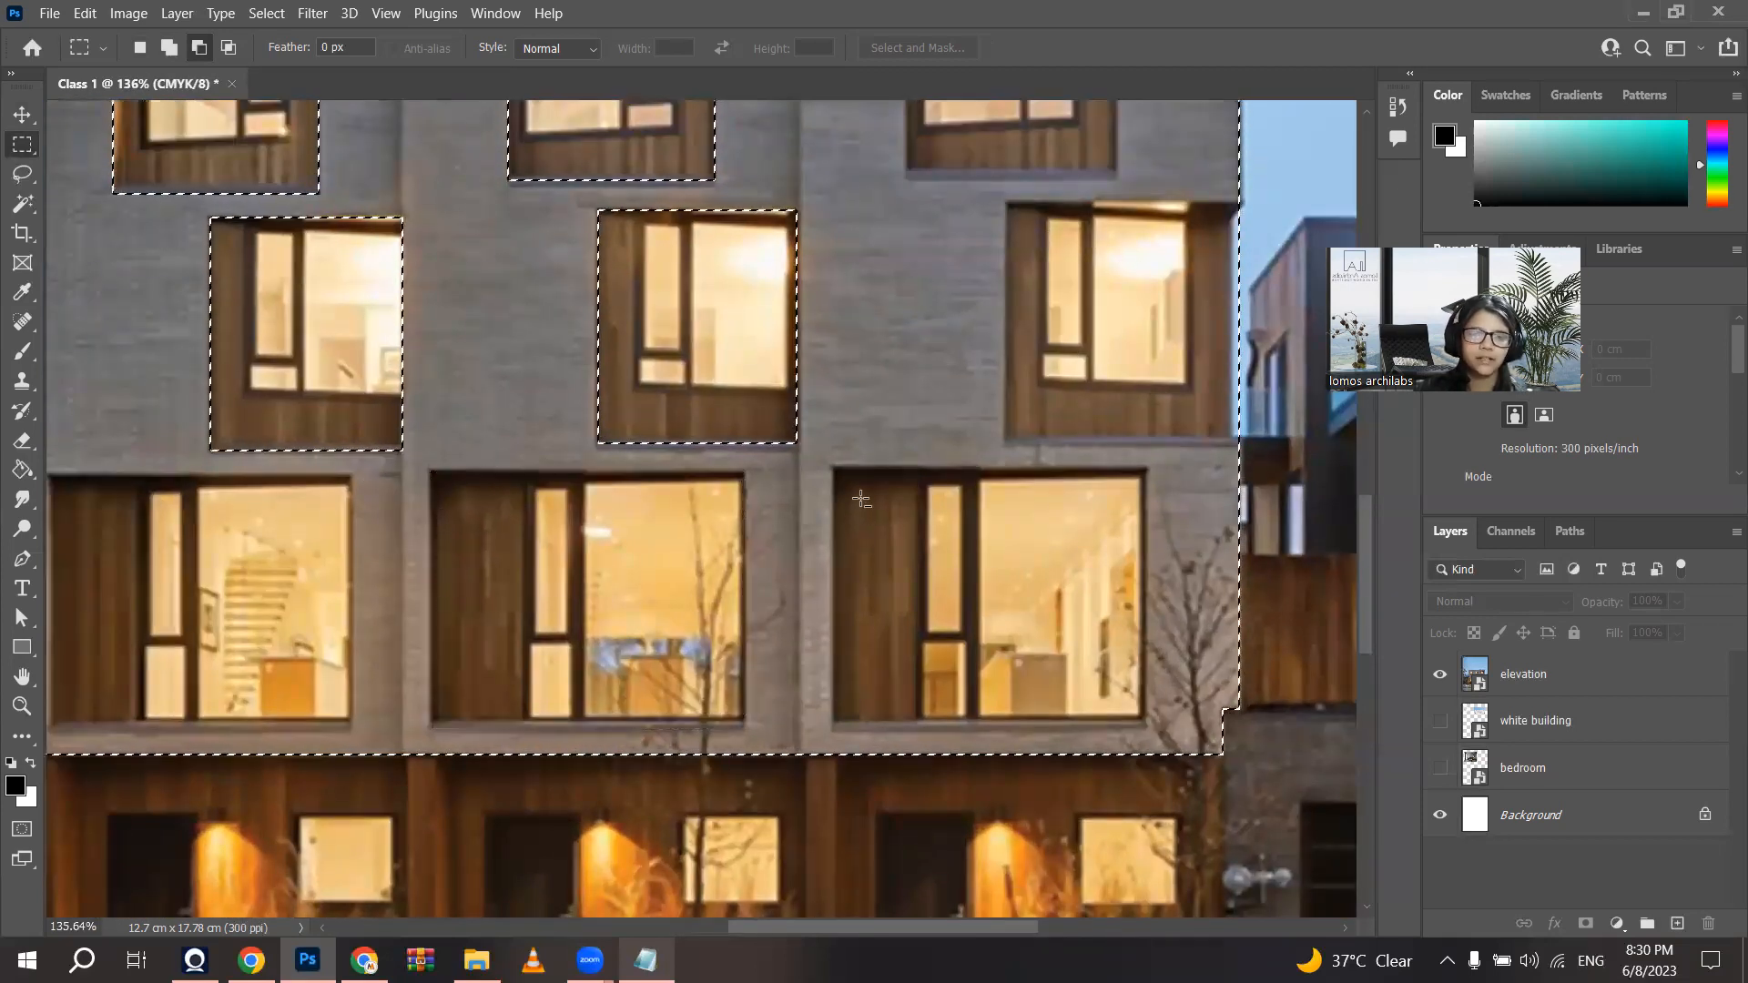
pyautogui.moveTo(832, 469); pyautogui.dragTo(1145, 721)
pyautogui.moveTo(1008, 202); pyautogui.dragTo(1142, 332)
pyautogui.moveTo(1236, 394); pyautogui.dragTo(1294, 440)
# Step: Subtract the right bay's top-storey window and the left bay's large lower window from the selection
pyautogui.scroll(-3, 1060, 532)
pyautogui.scroll(1, 995, 259)
pyautogui.scroll(-3, 995, 264)
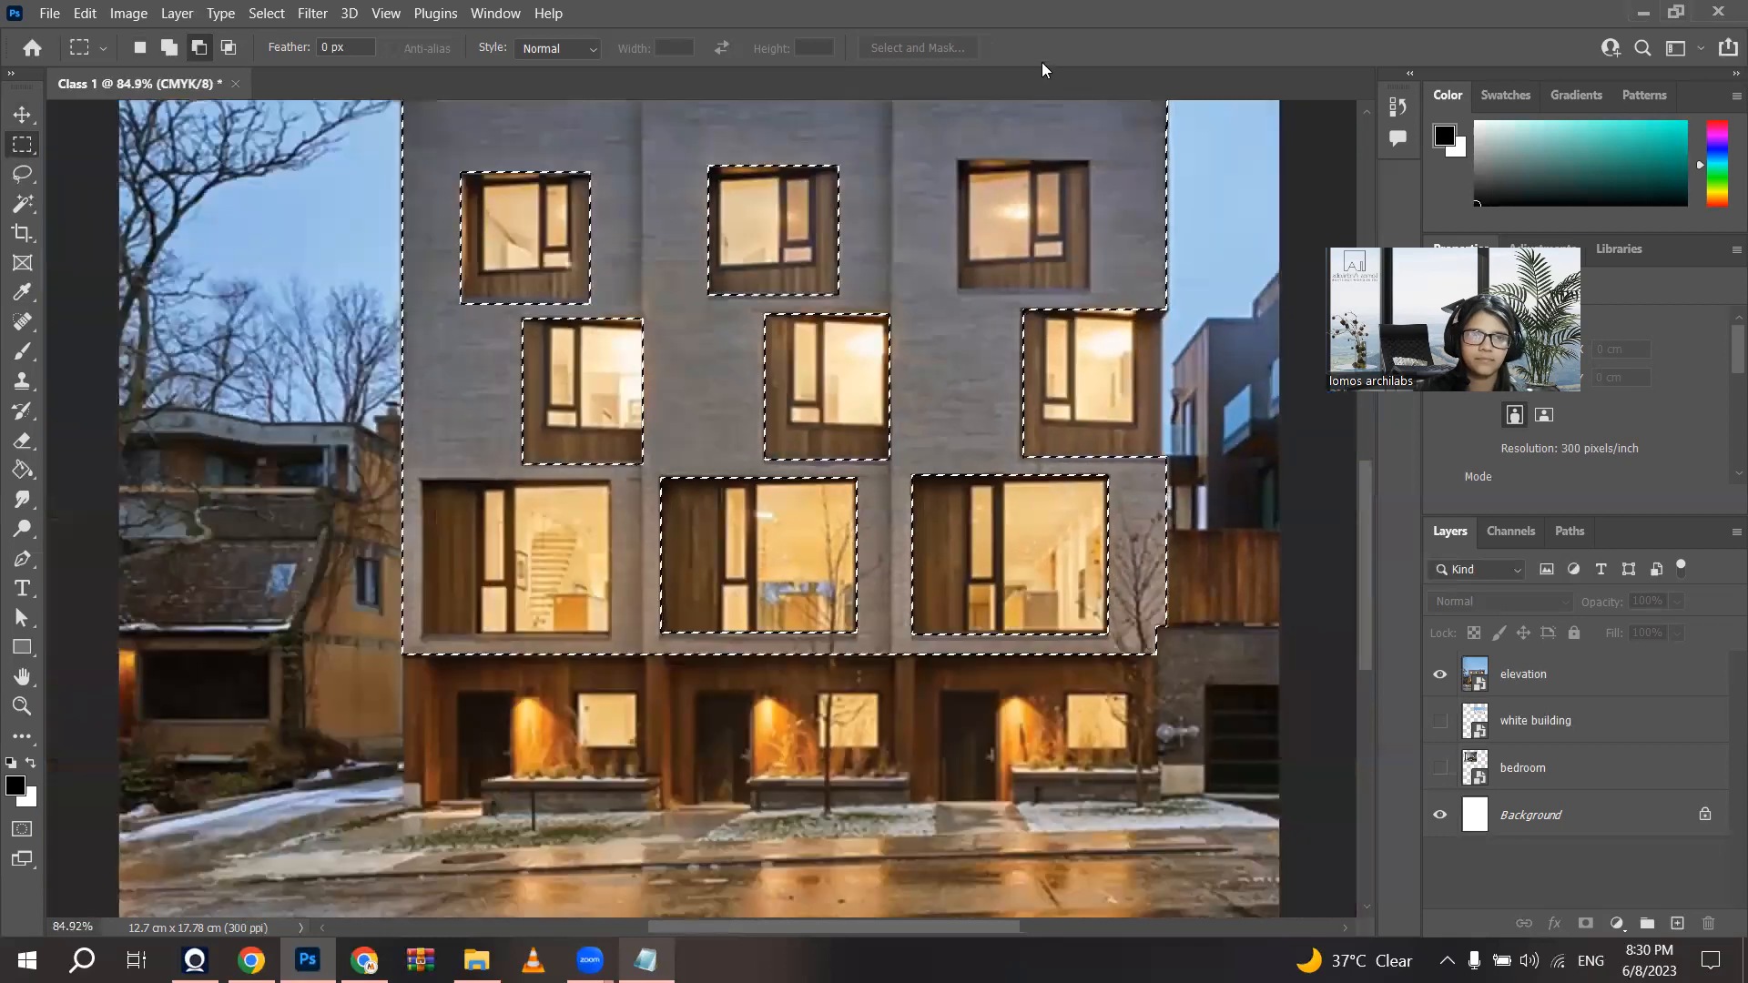
pyautogui.scroll(5, 1042, 66)
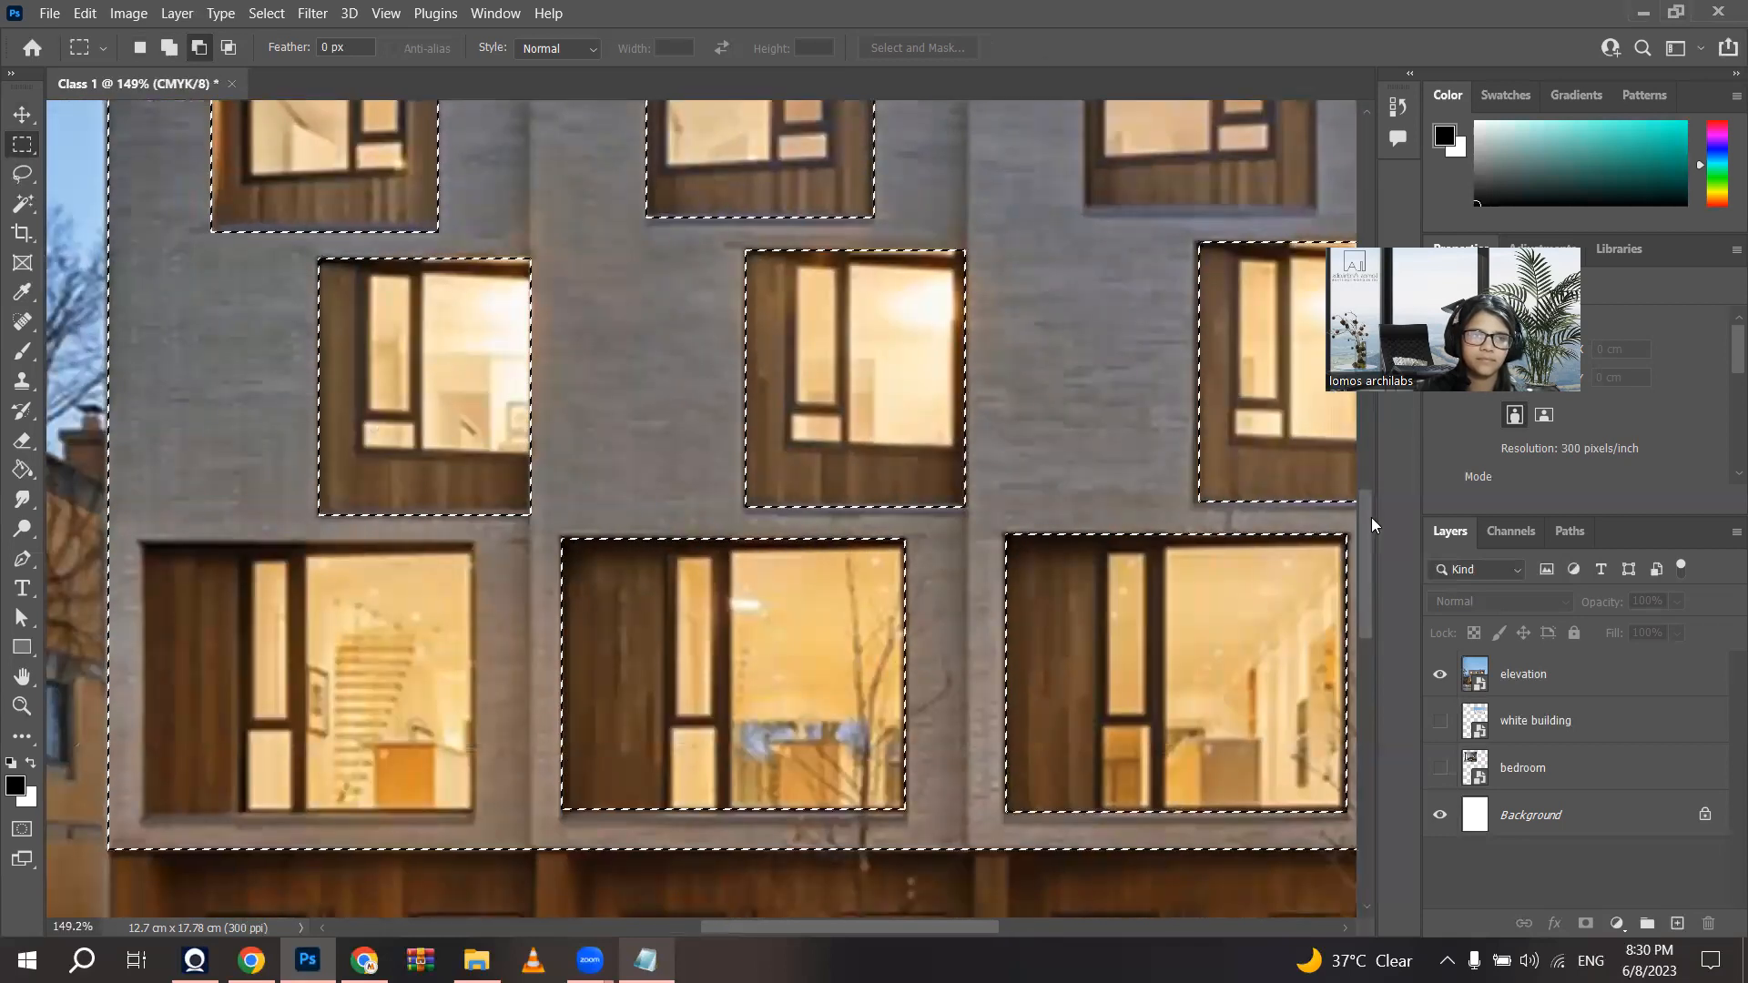
pyautogui.moveTo(1370, 517); pyautogui.dragTo(1371, 456)
pyautogui.moveTo(1080, 311); pyautogui.dragTo(1315, 537)
pyautogui.scroll(-4, 1240, 444)
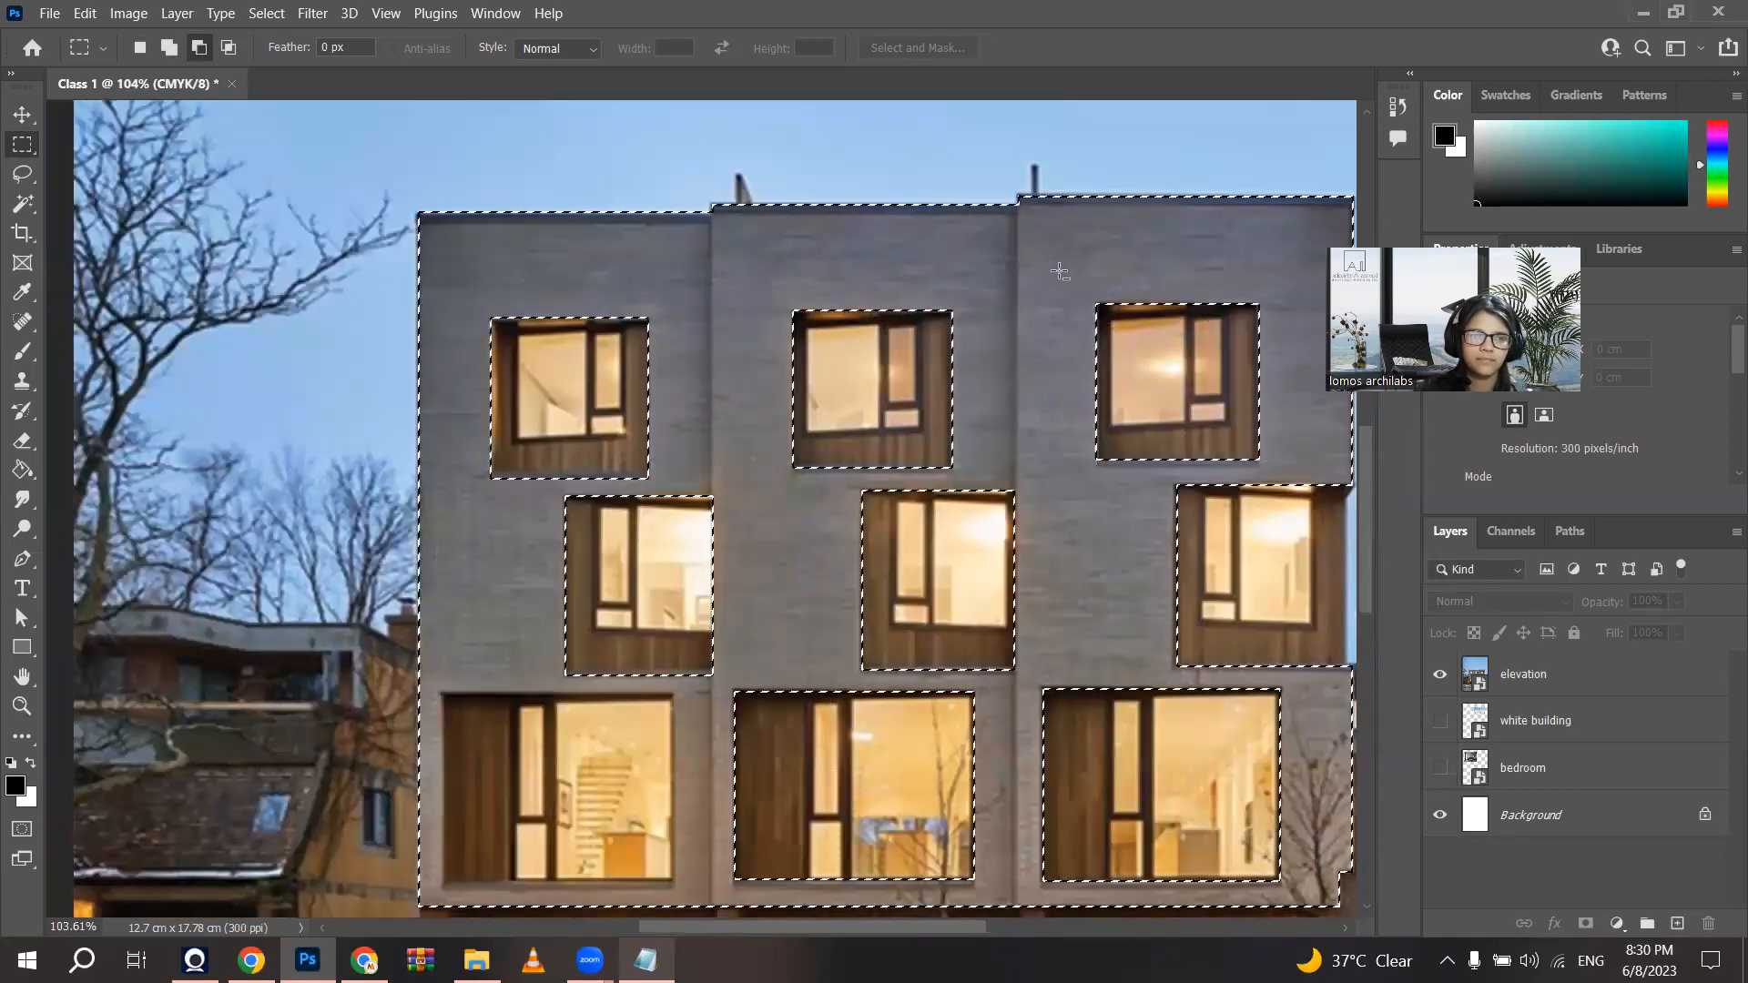
pyautogui.scroll(4, 413, 448)
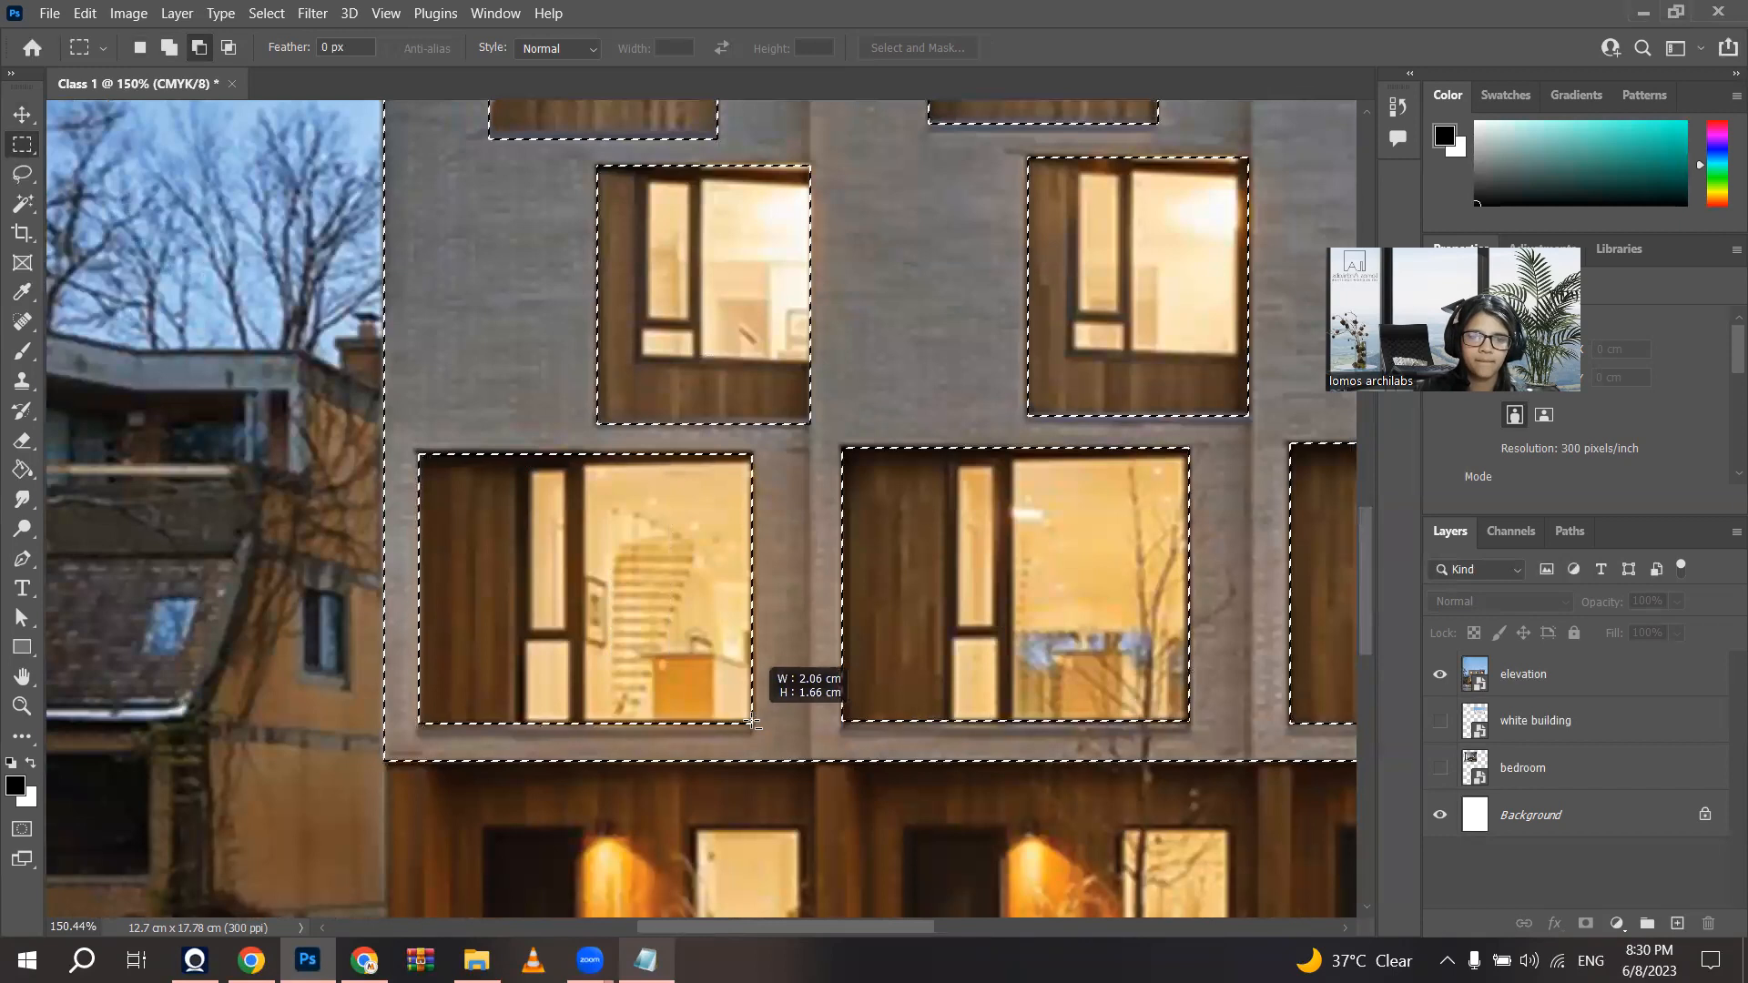
pyautogui.scroll(-5, 619, 567)
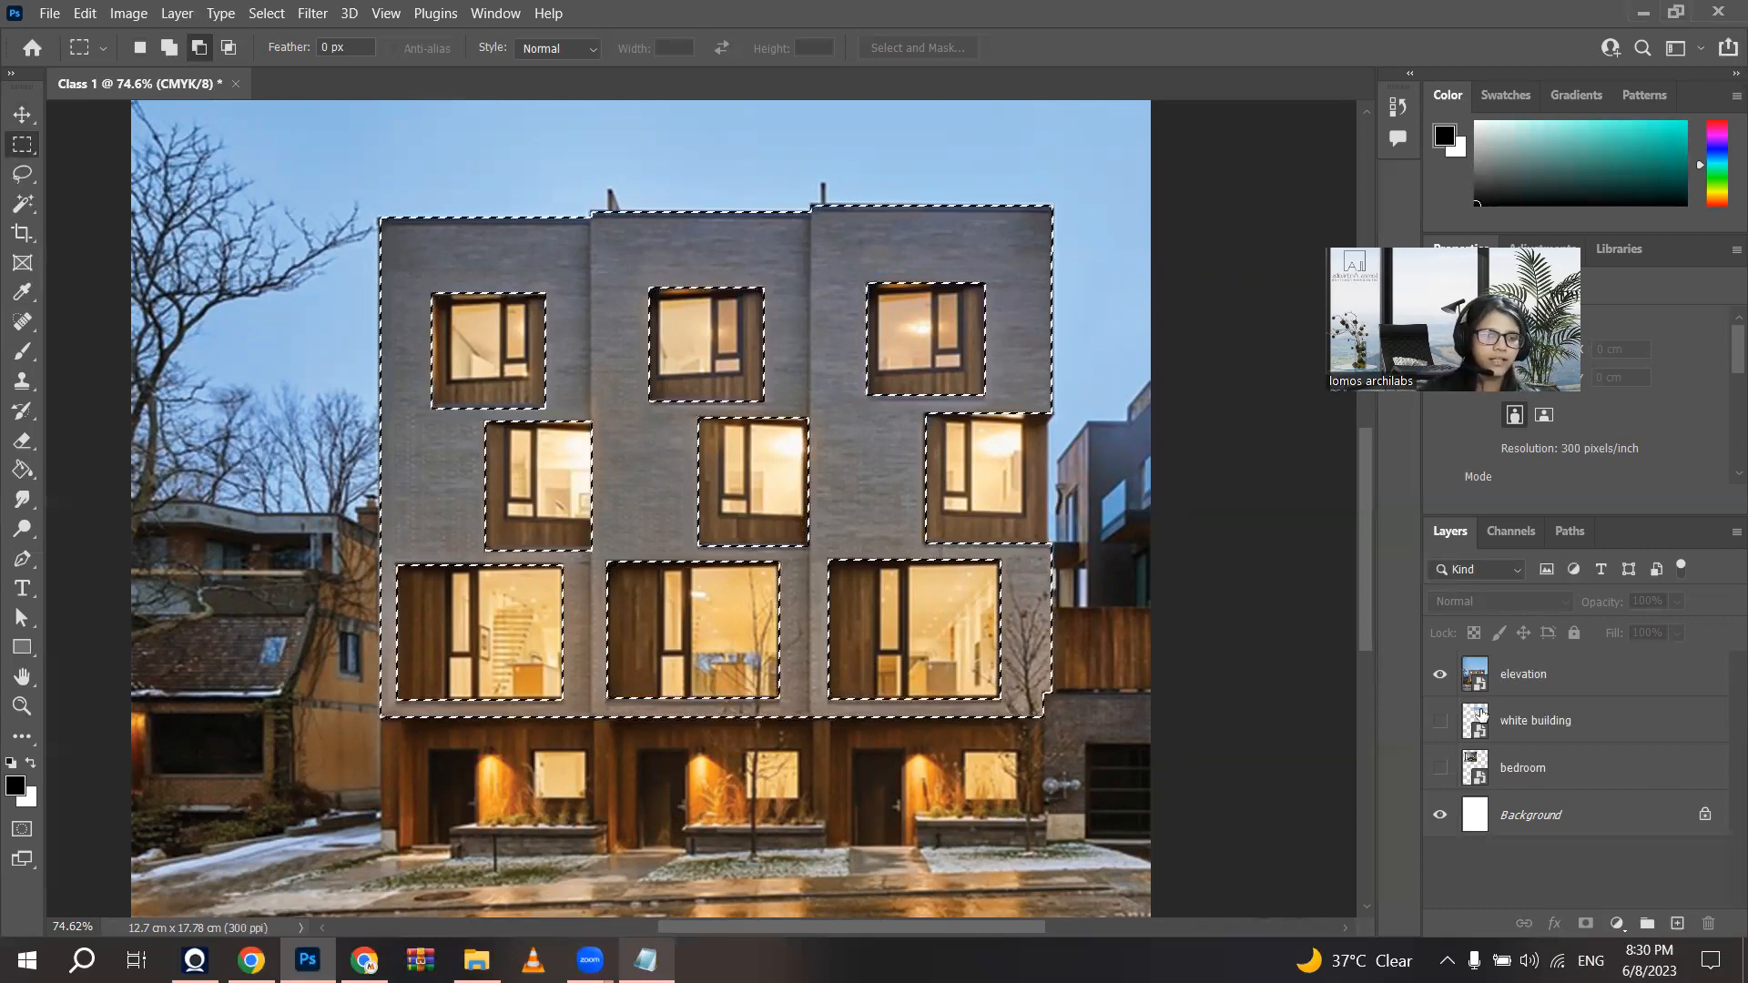
# Step: Select the elevation layer and add a new blank layer directly above it
pyautogui.click(1529, 681)
pyautogui.click(1533, 715)
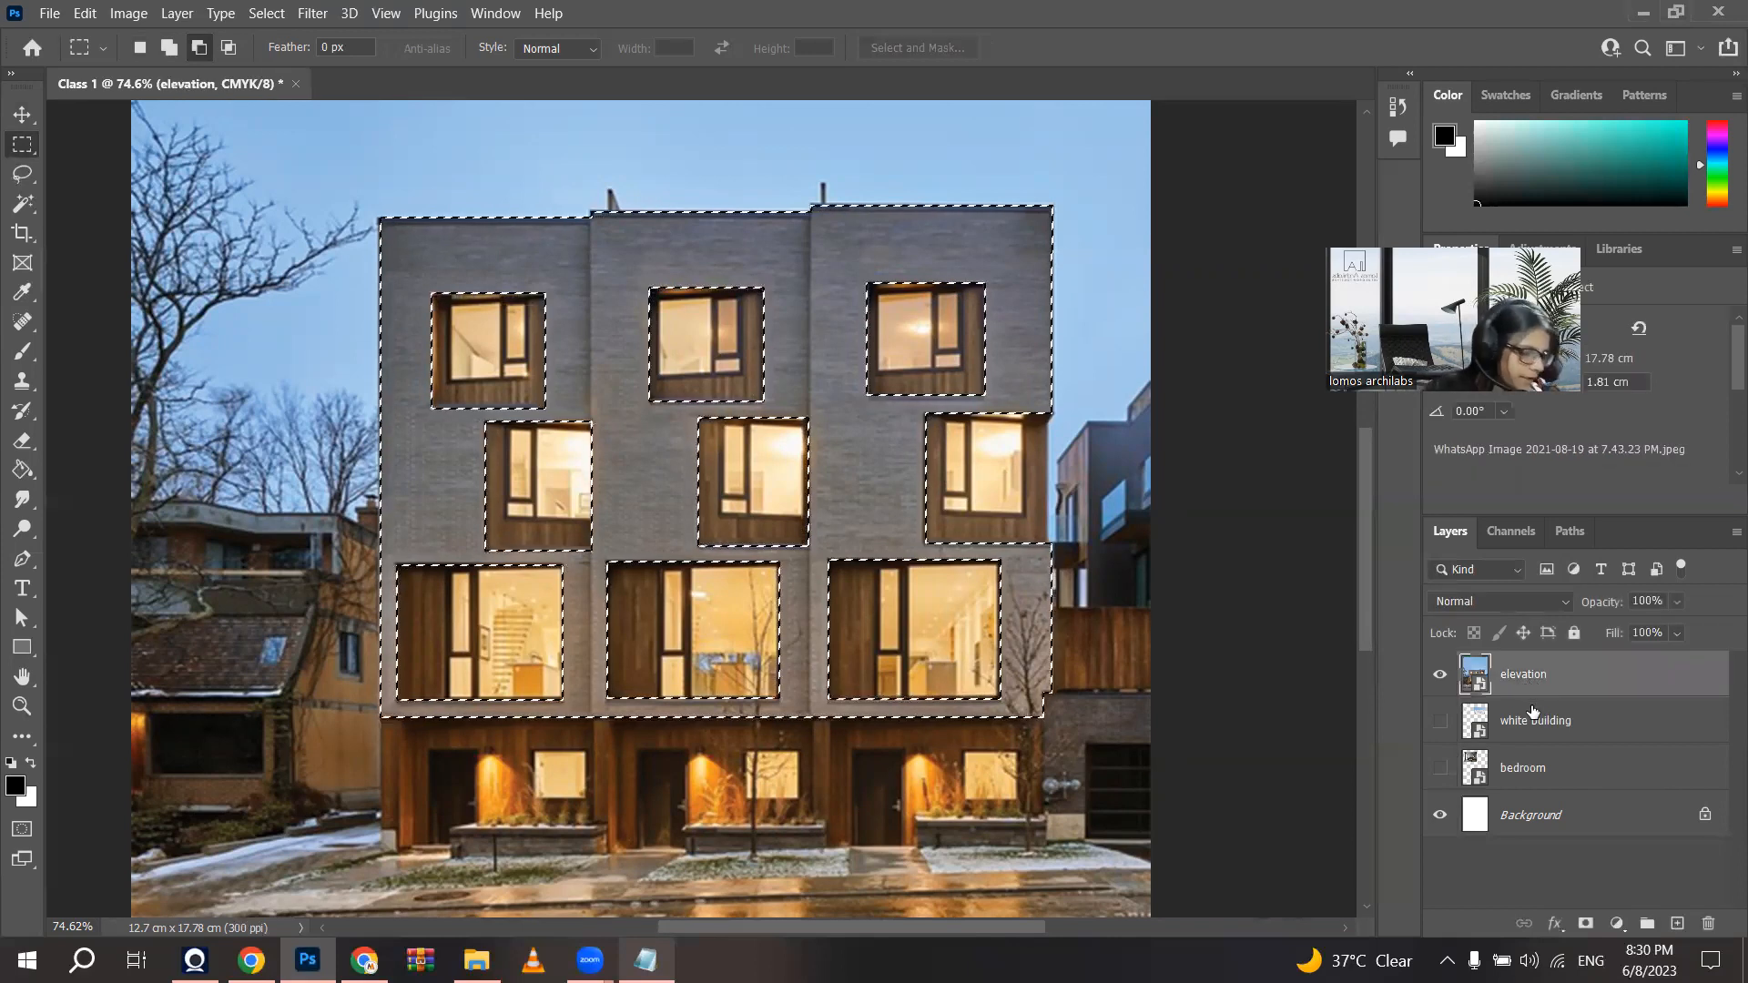
pyautogui.click(1530, 766)
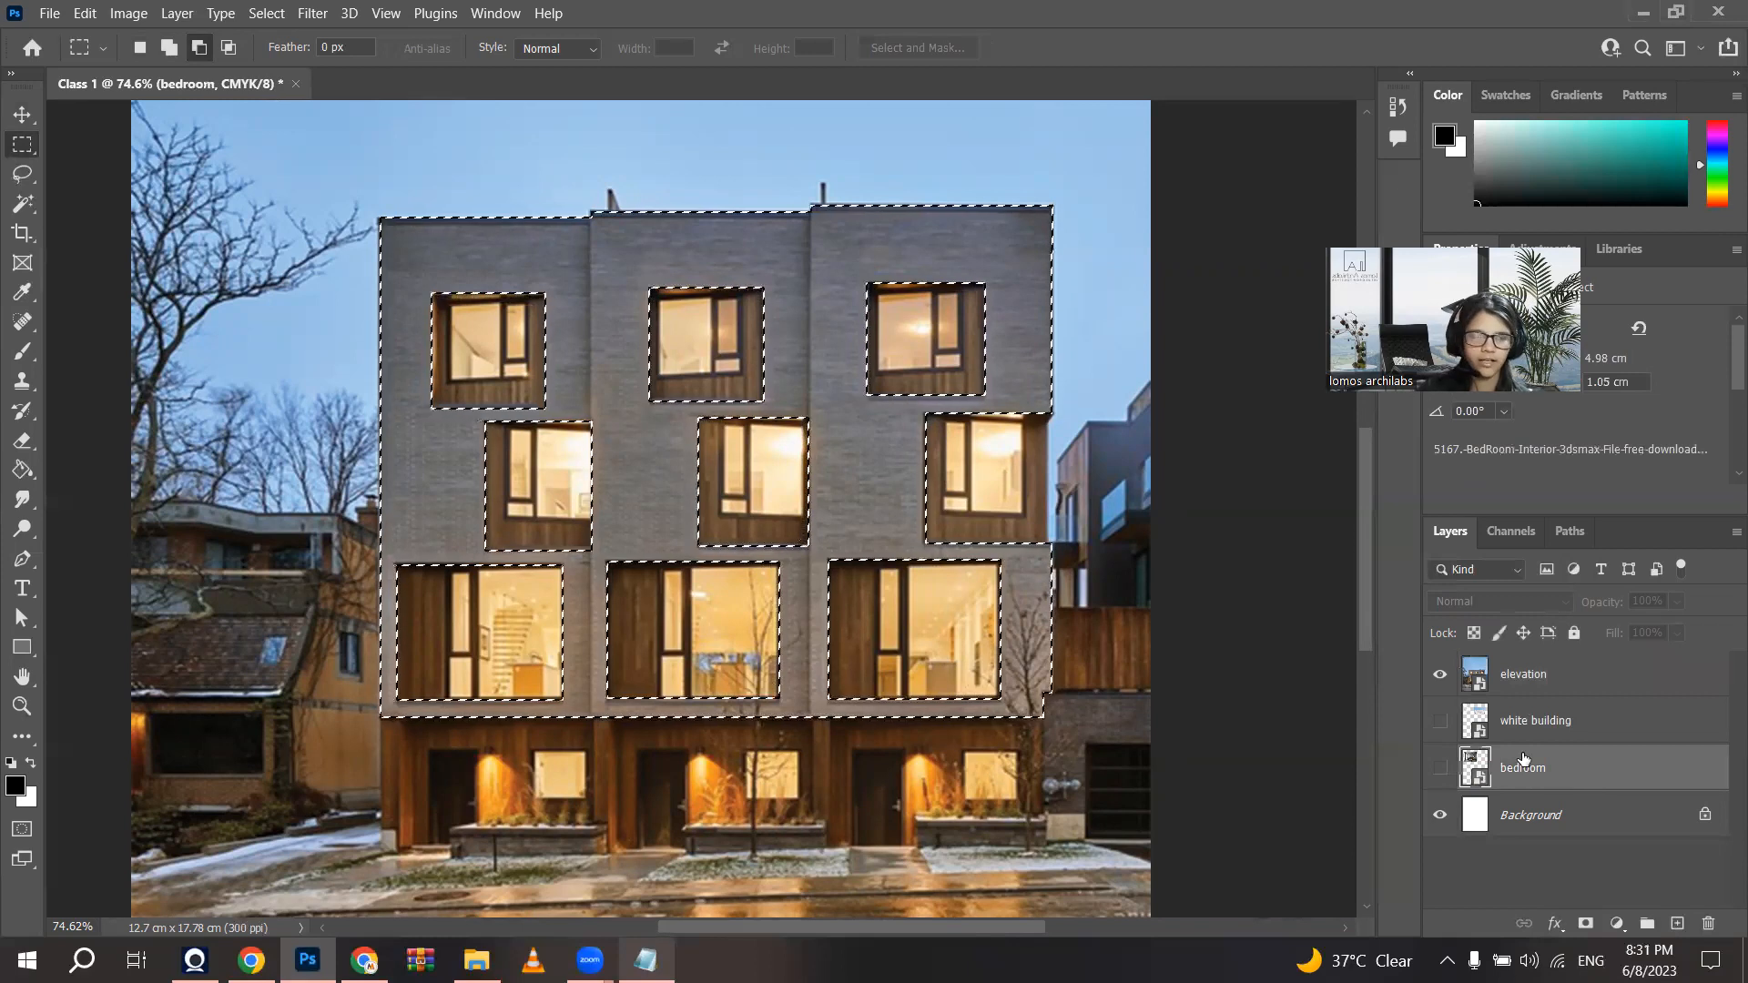
pyautogui.click(1514, 692)
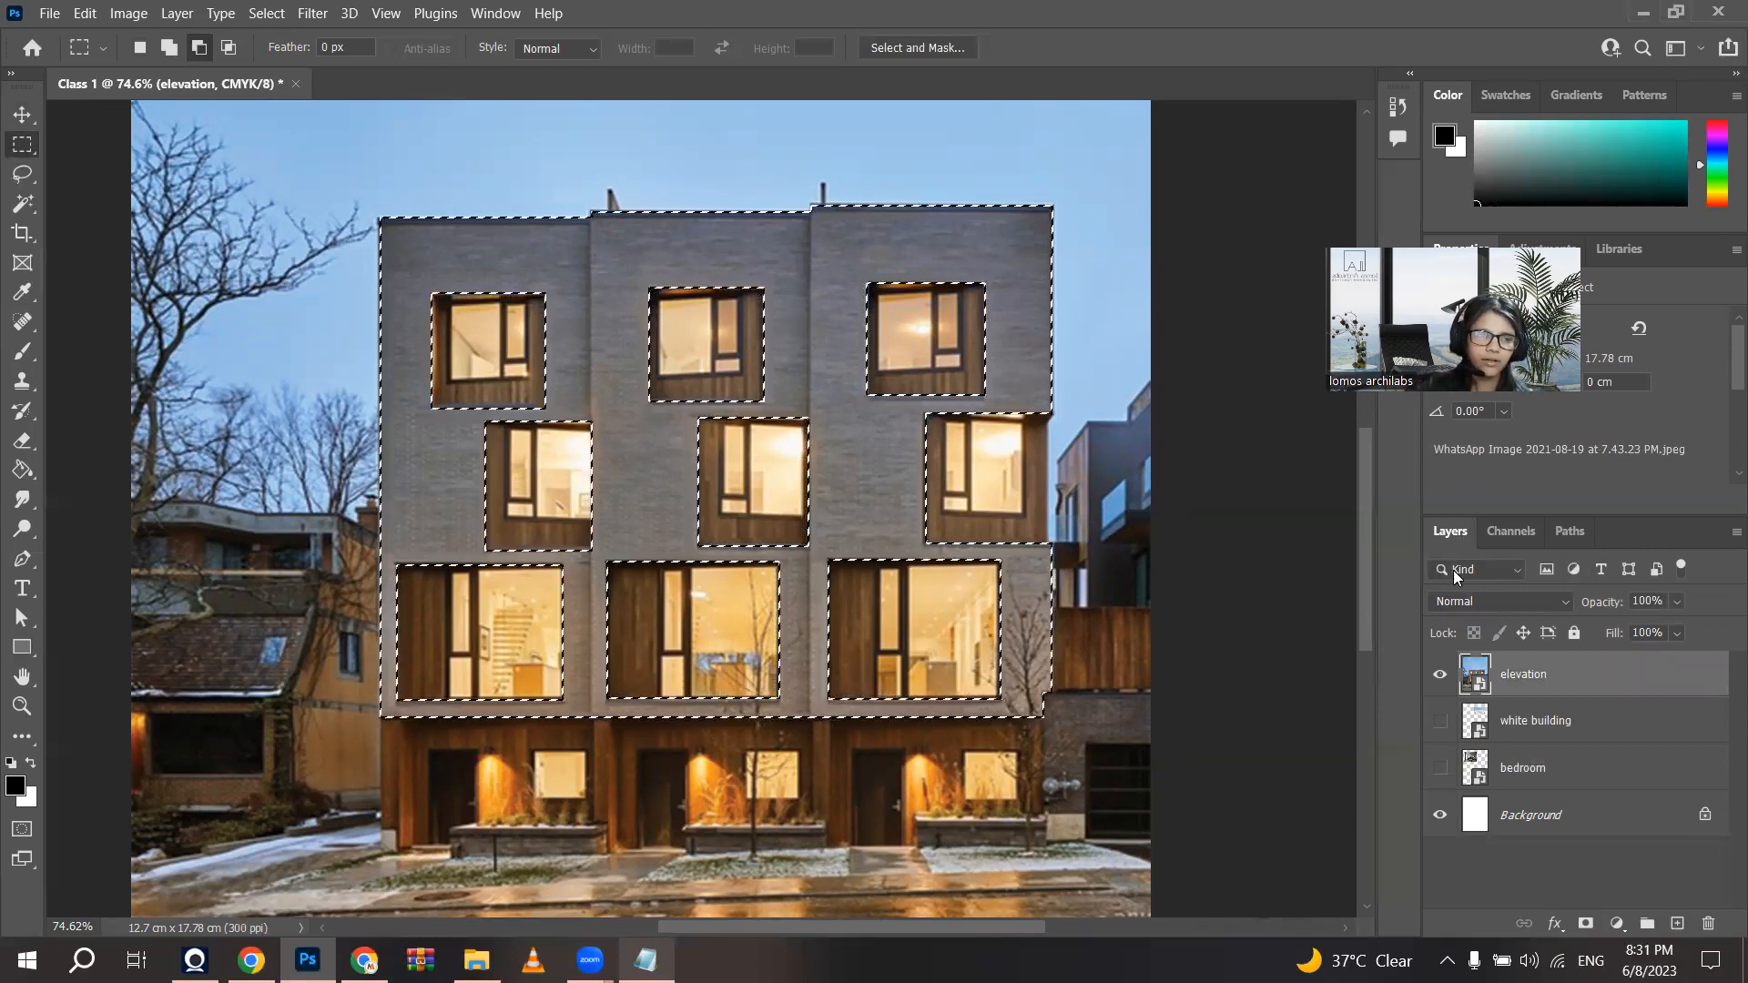
pyautogui.click(1677, 924)
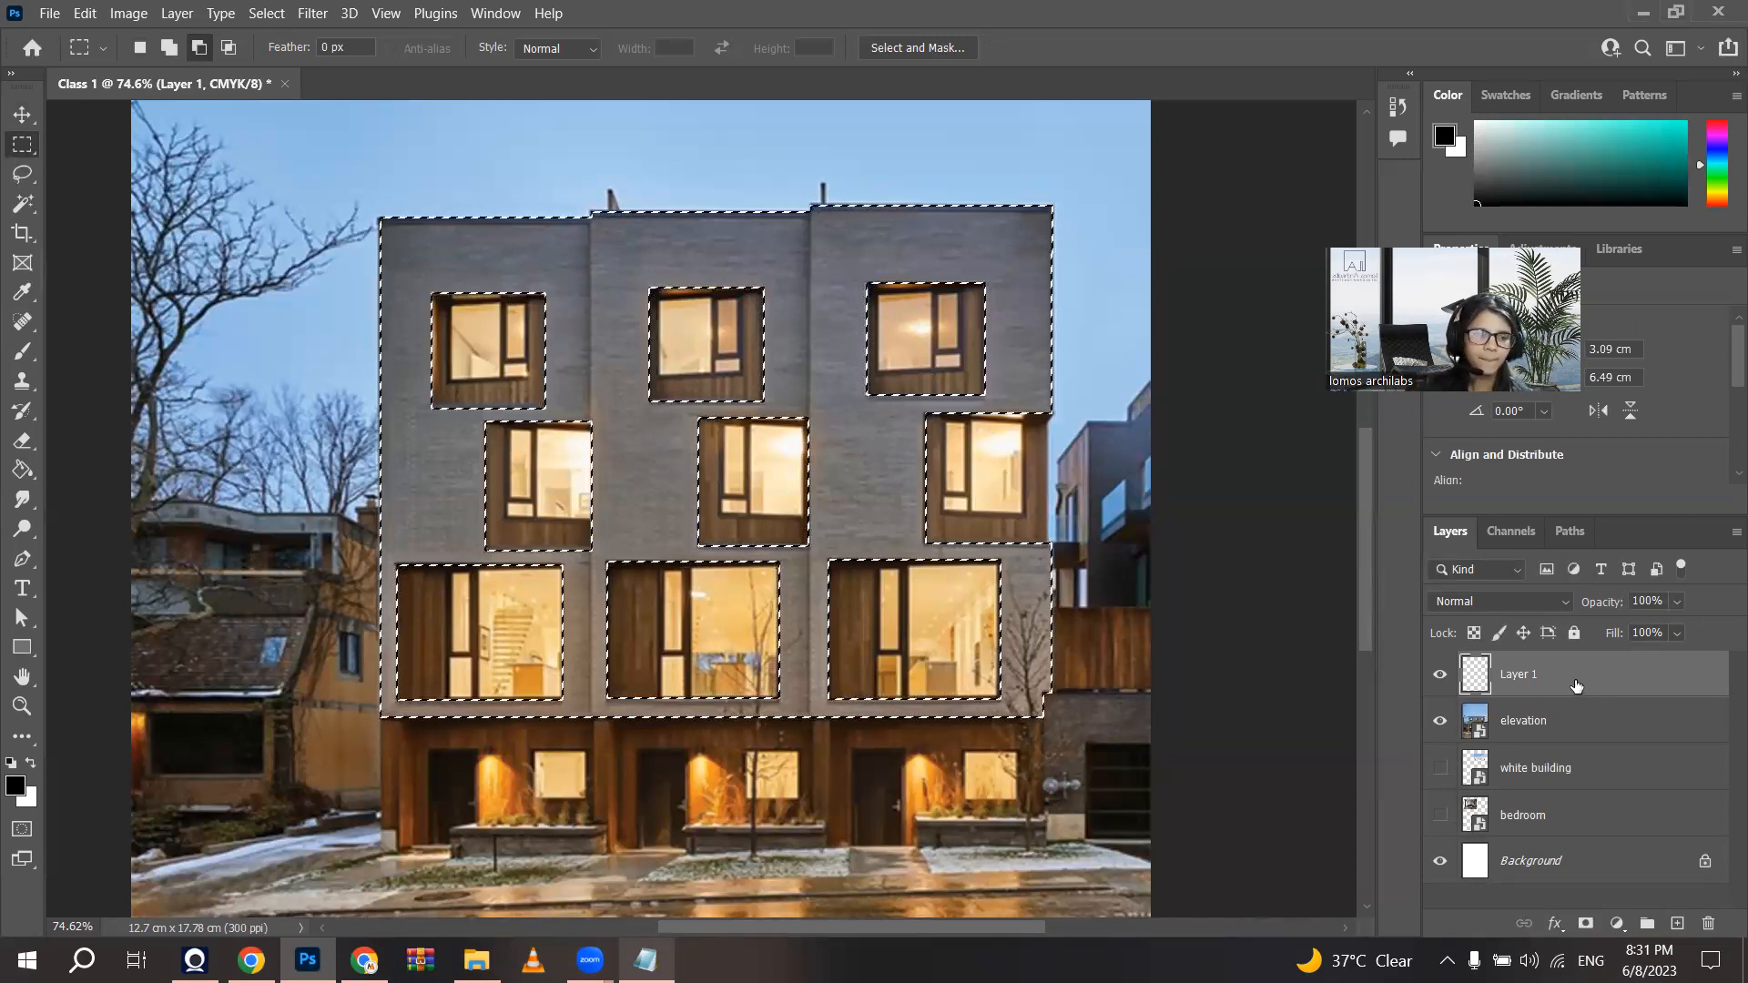
# Step: Switch to the Gradient tool, and return to the Paint Bucket tool for filling the selection
pyautogui.click(21, 479)
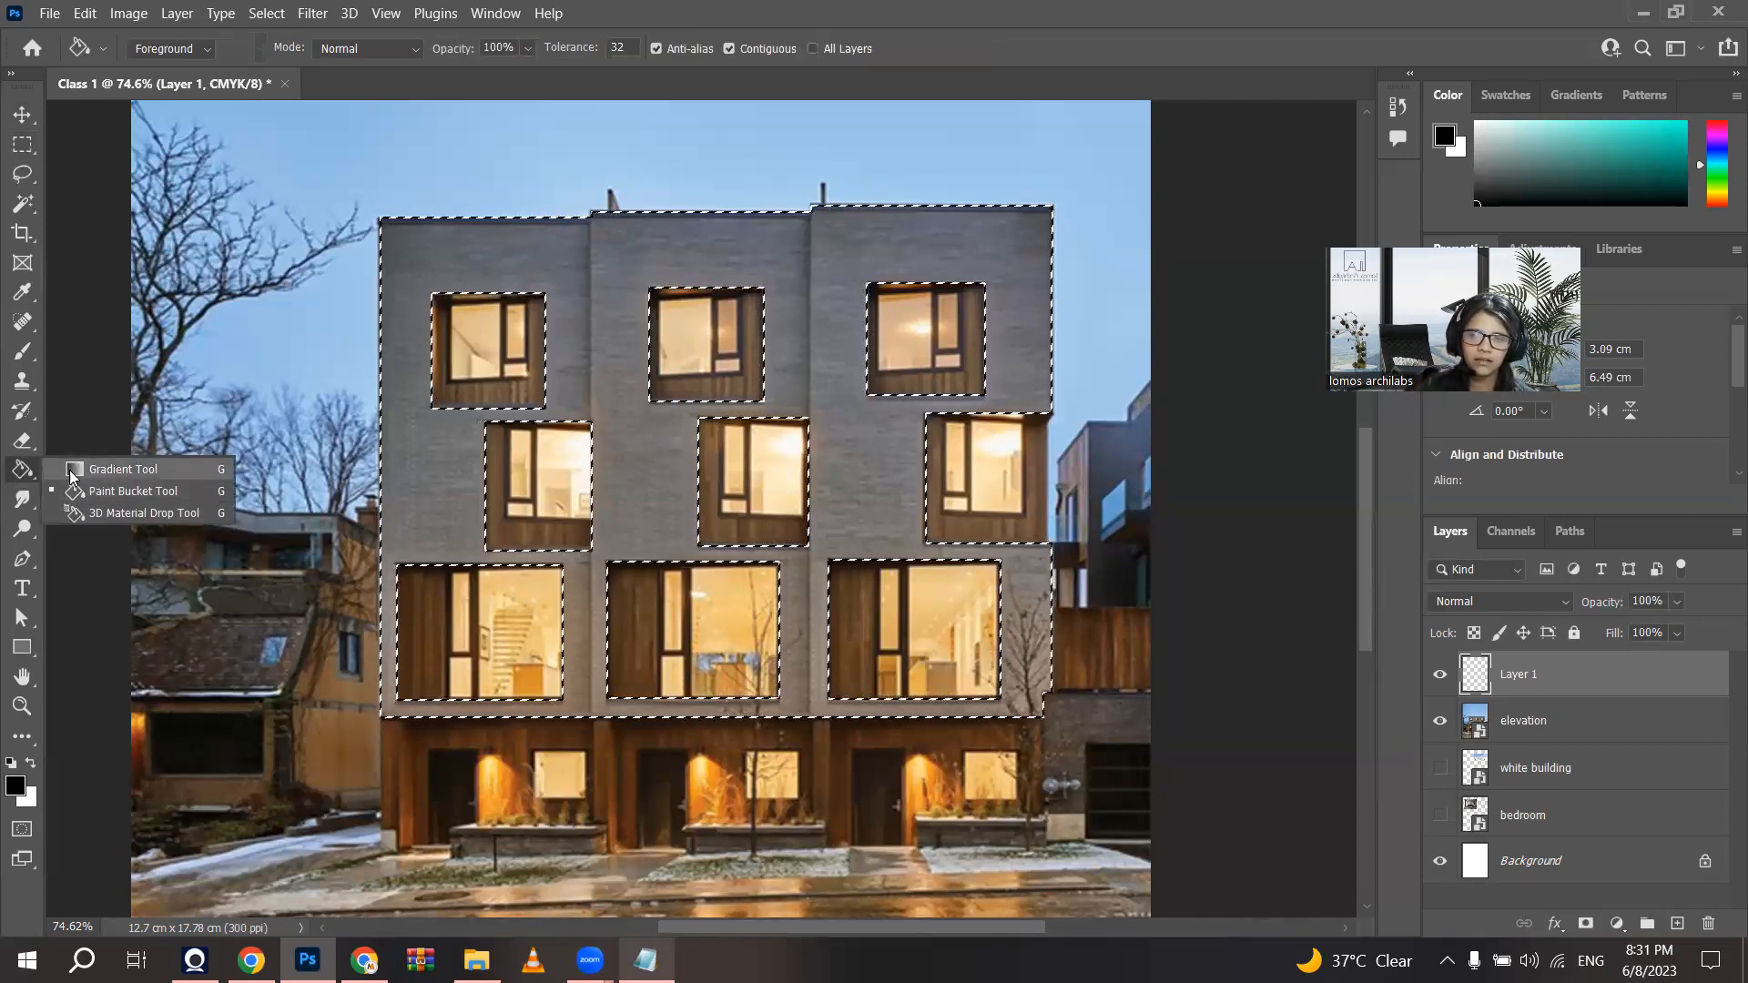
pyautogui.click(94, 469)
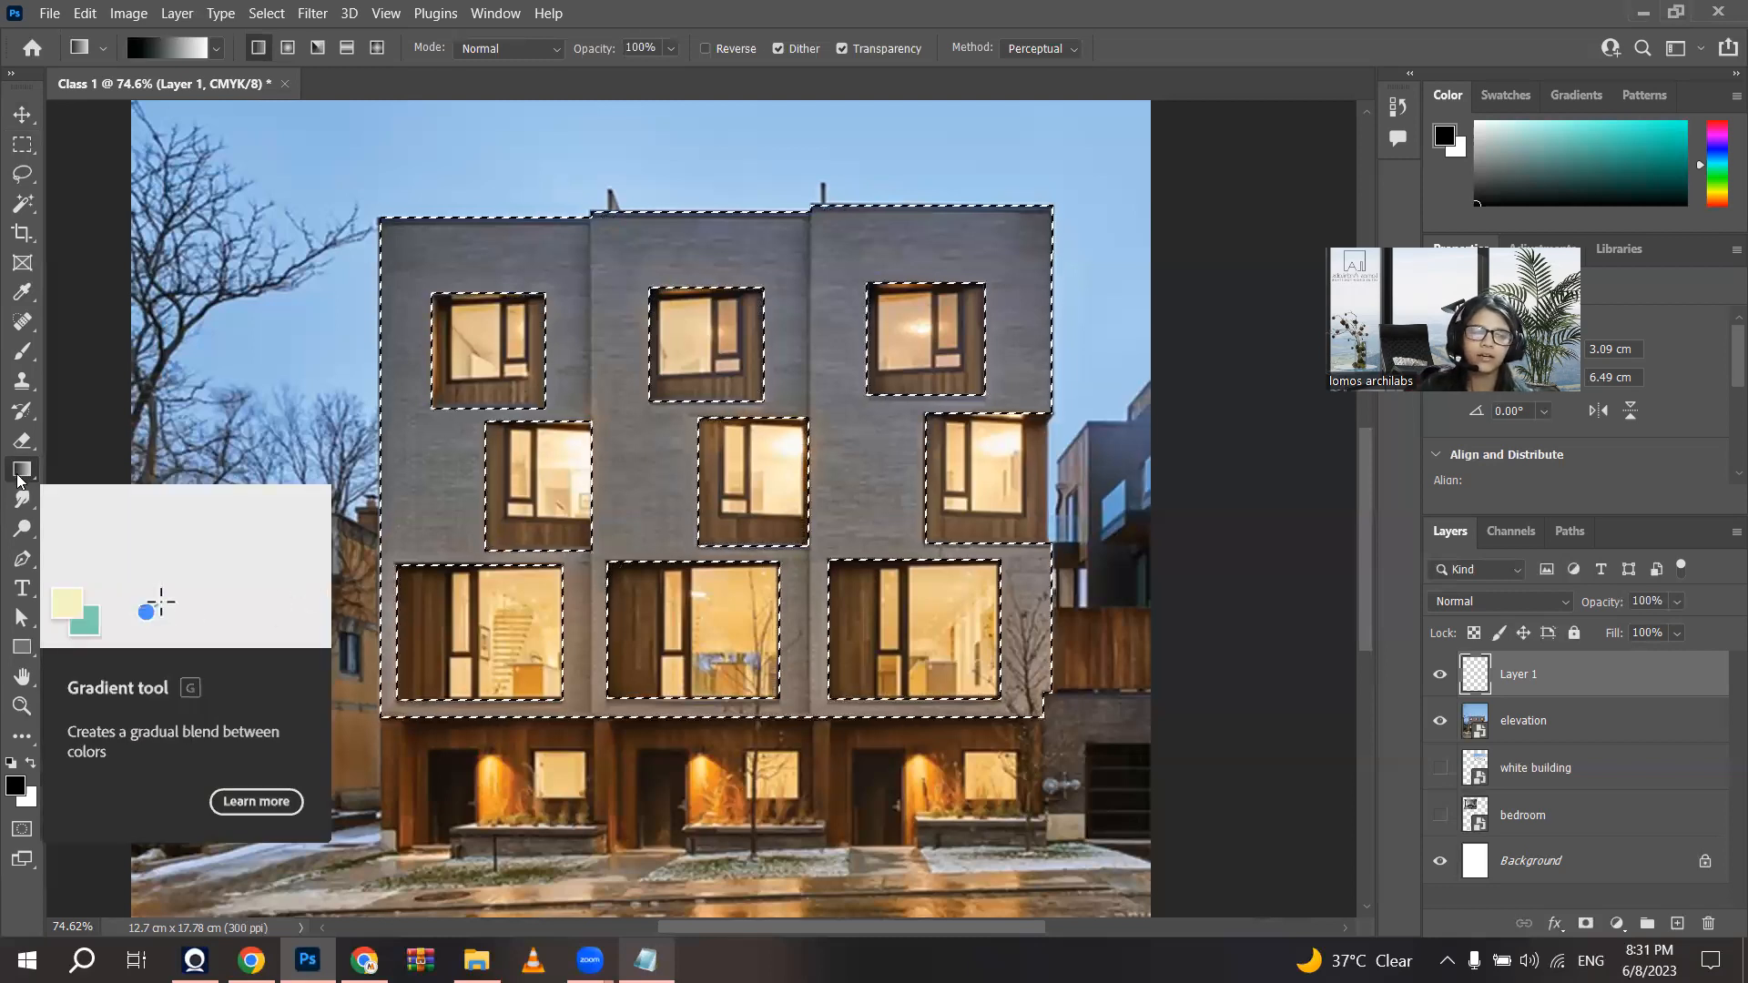
pyautogui.rightClick(21, 473)
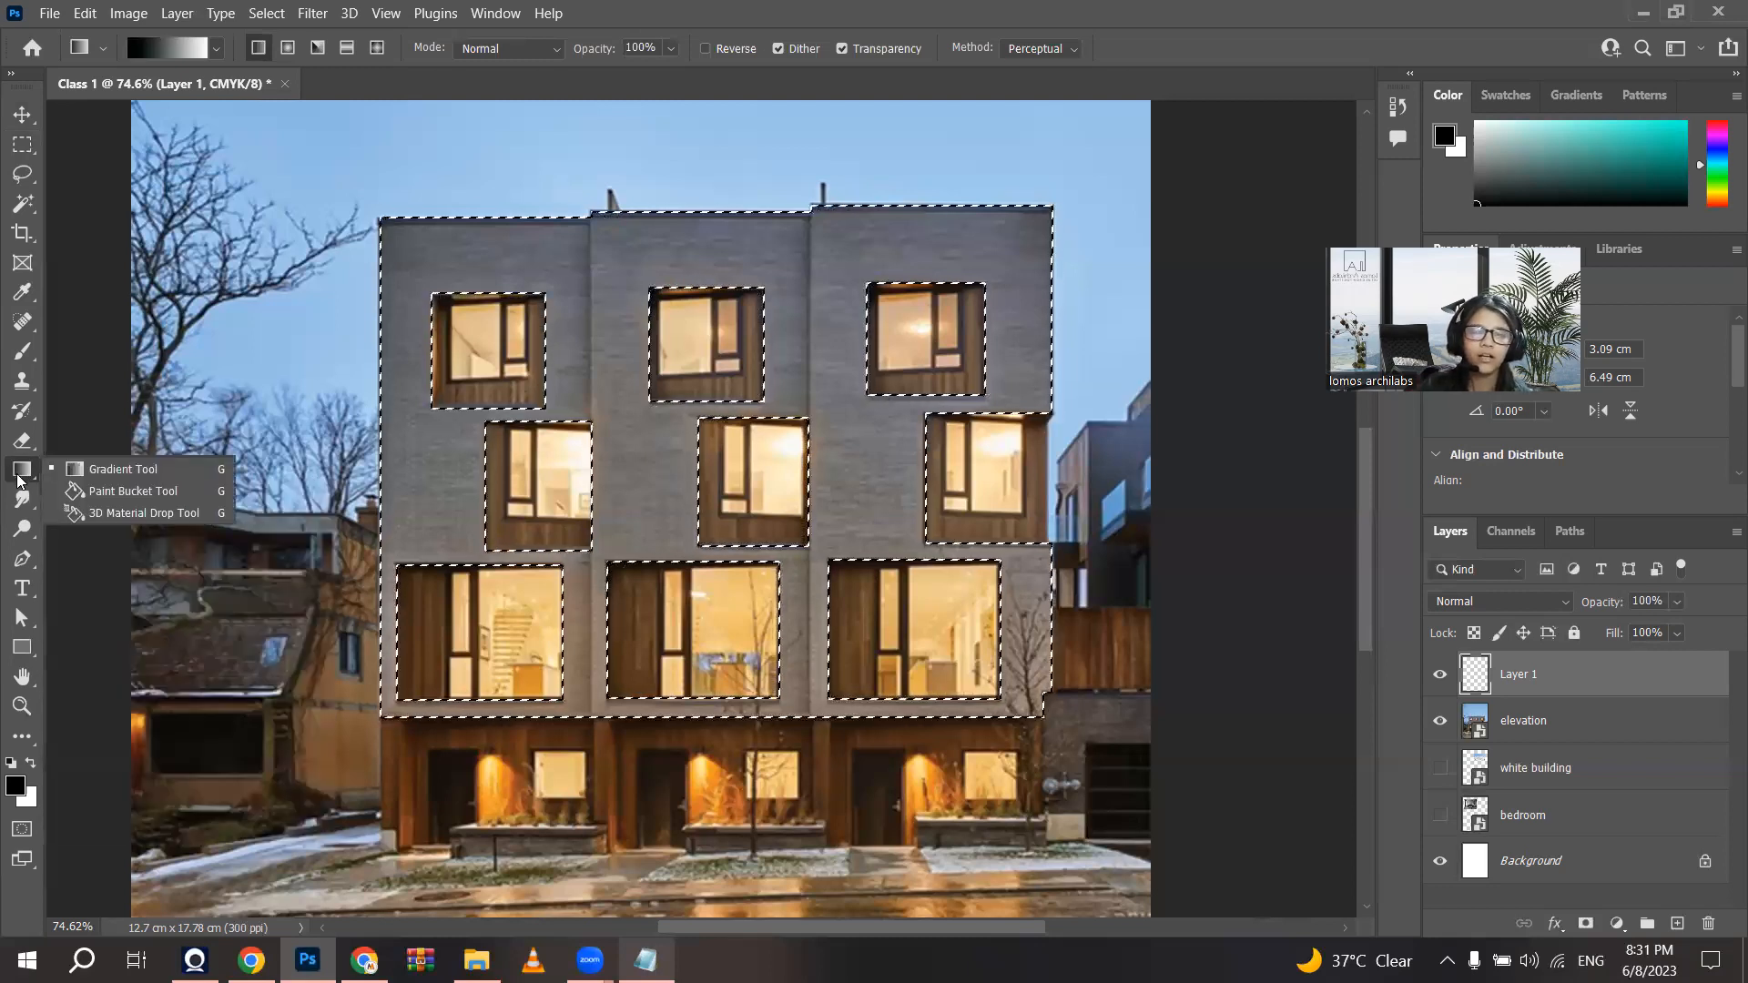
pyautogui.click(128, 490)
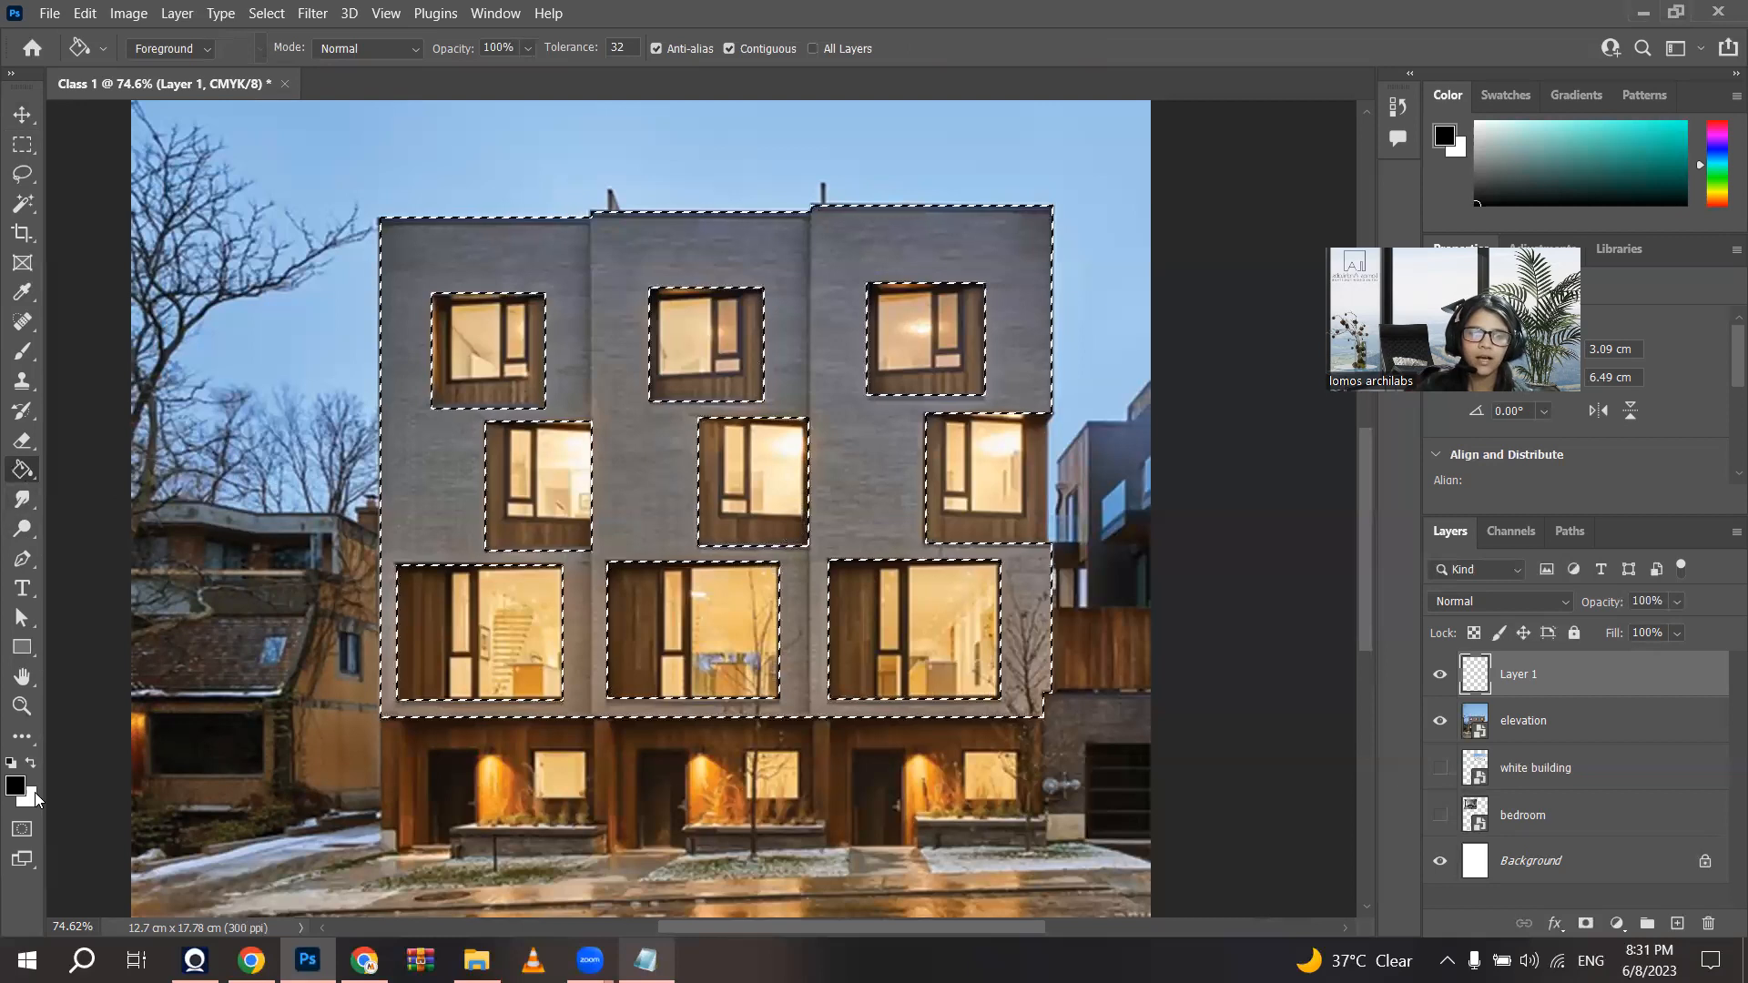
pyautogui.hotkey('ctrl', '-')
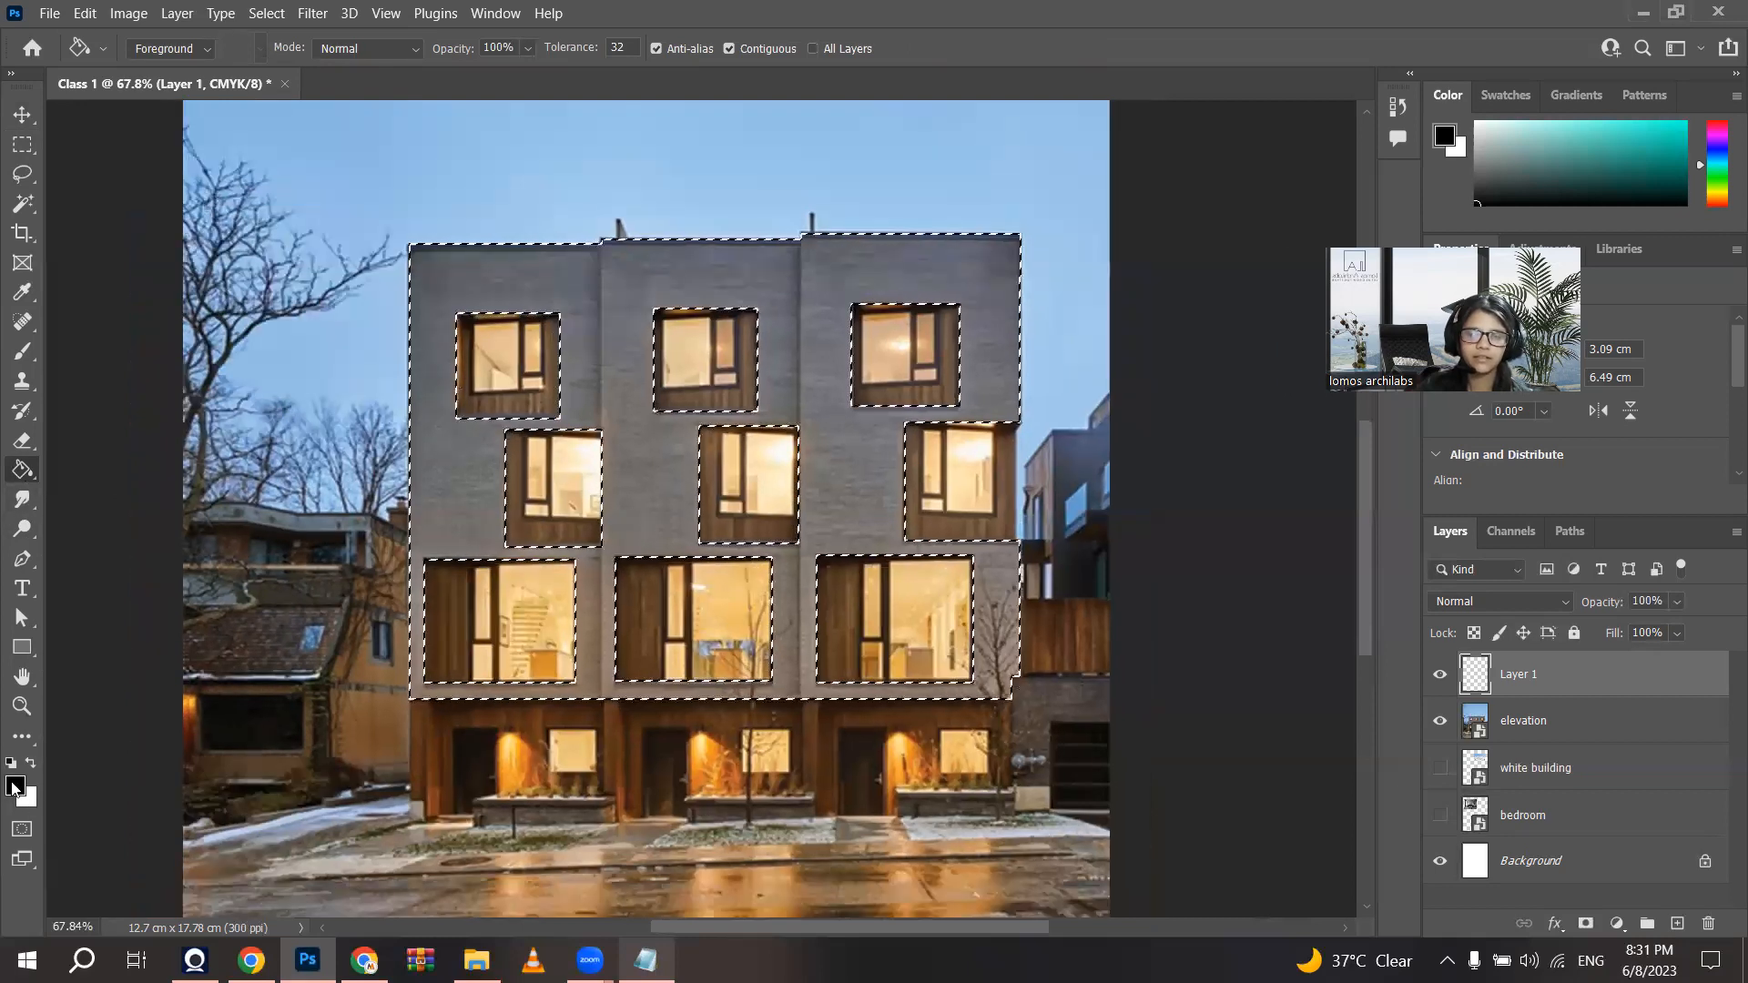
pyautogui.hotkey('ctrl', '+')
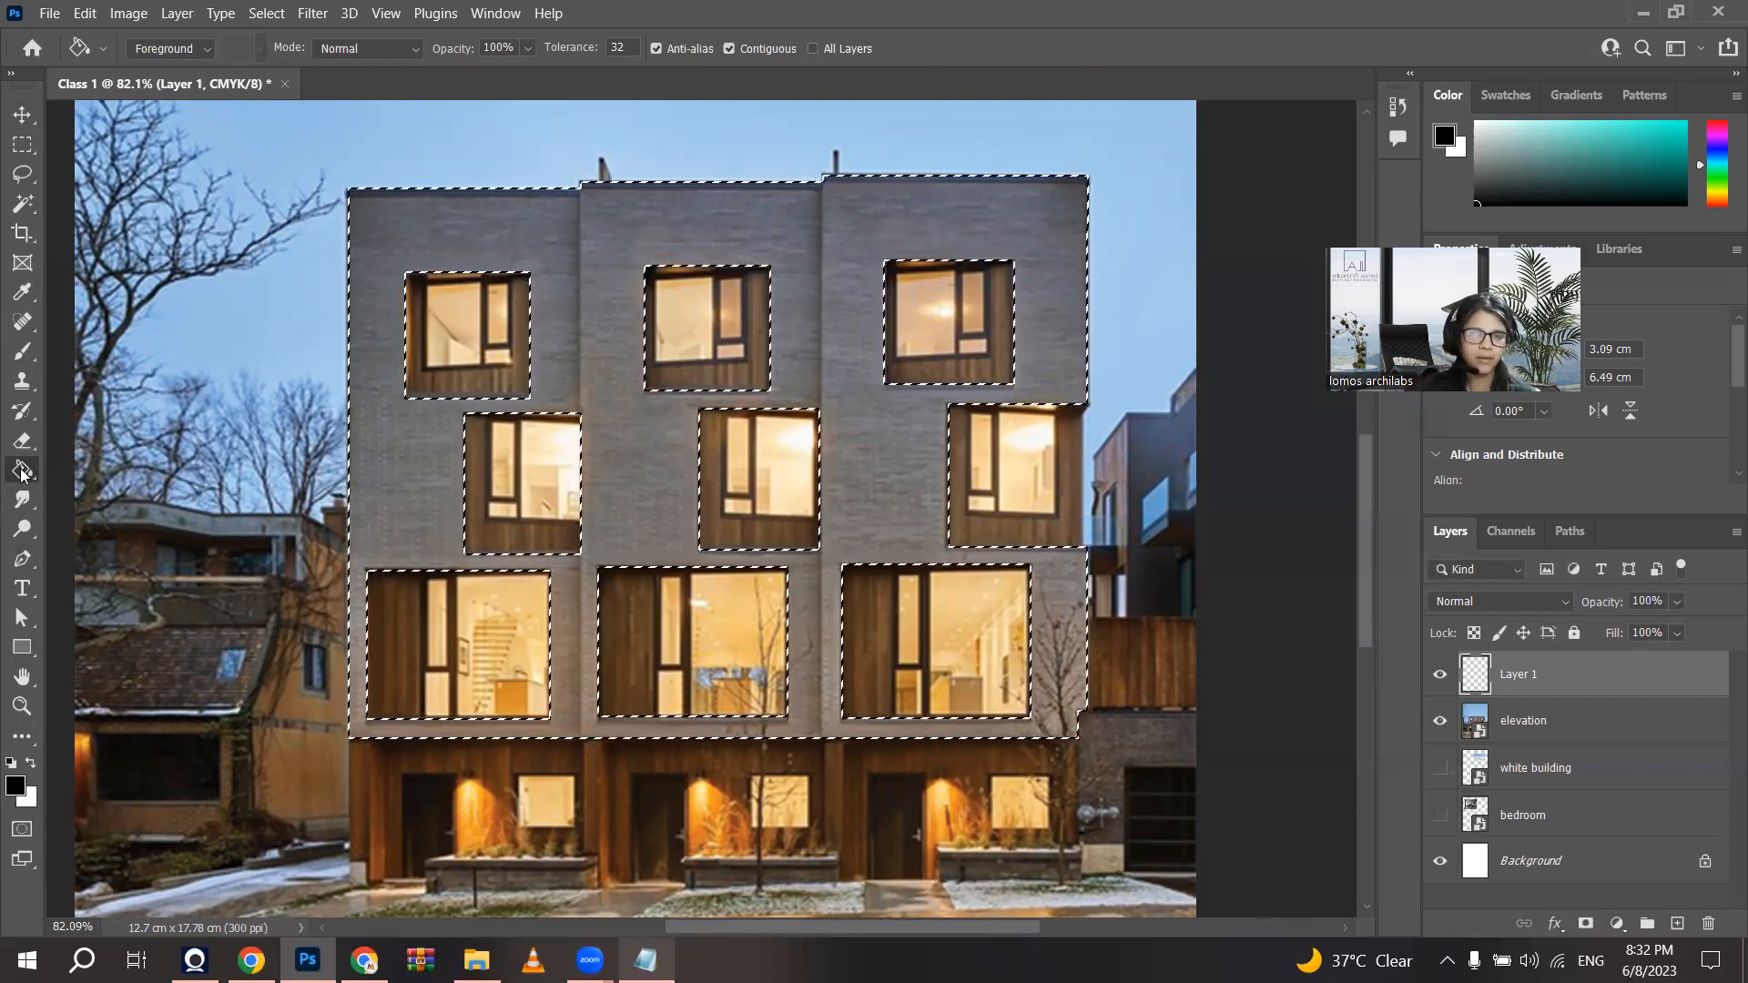
# Step: Set the foreground colour to a light sky blue after trying a green hue in the Color Picker
pyautogui.click(15, 787)
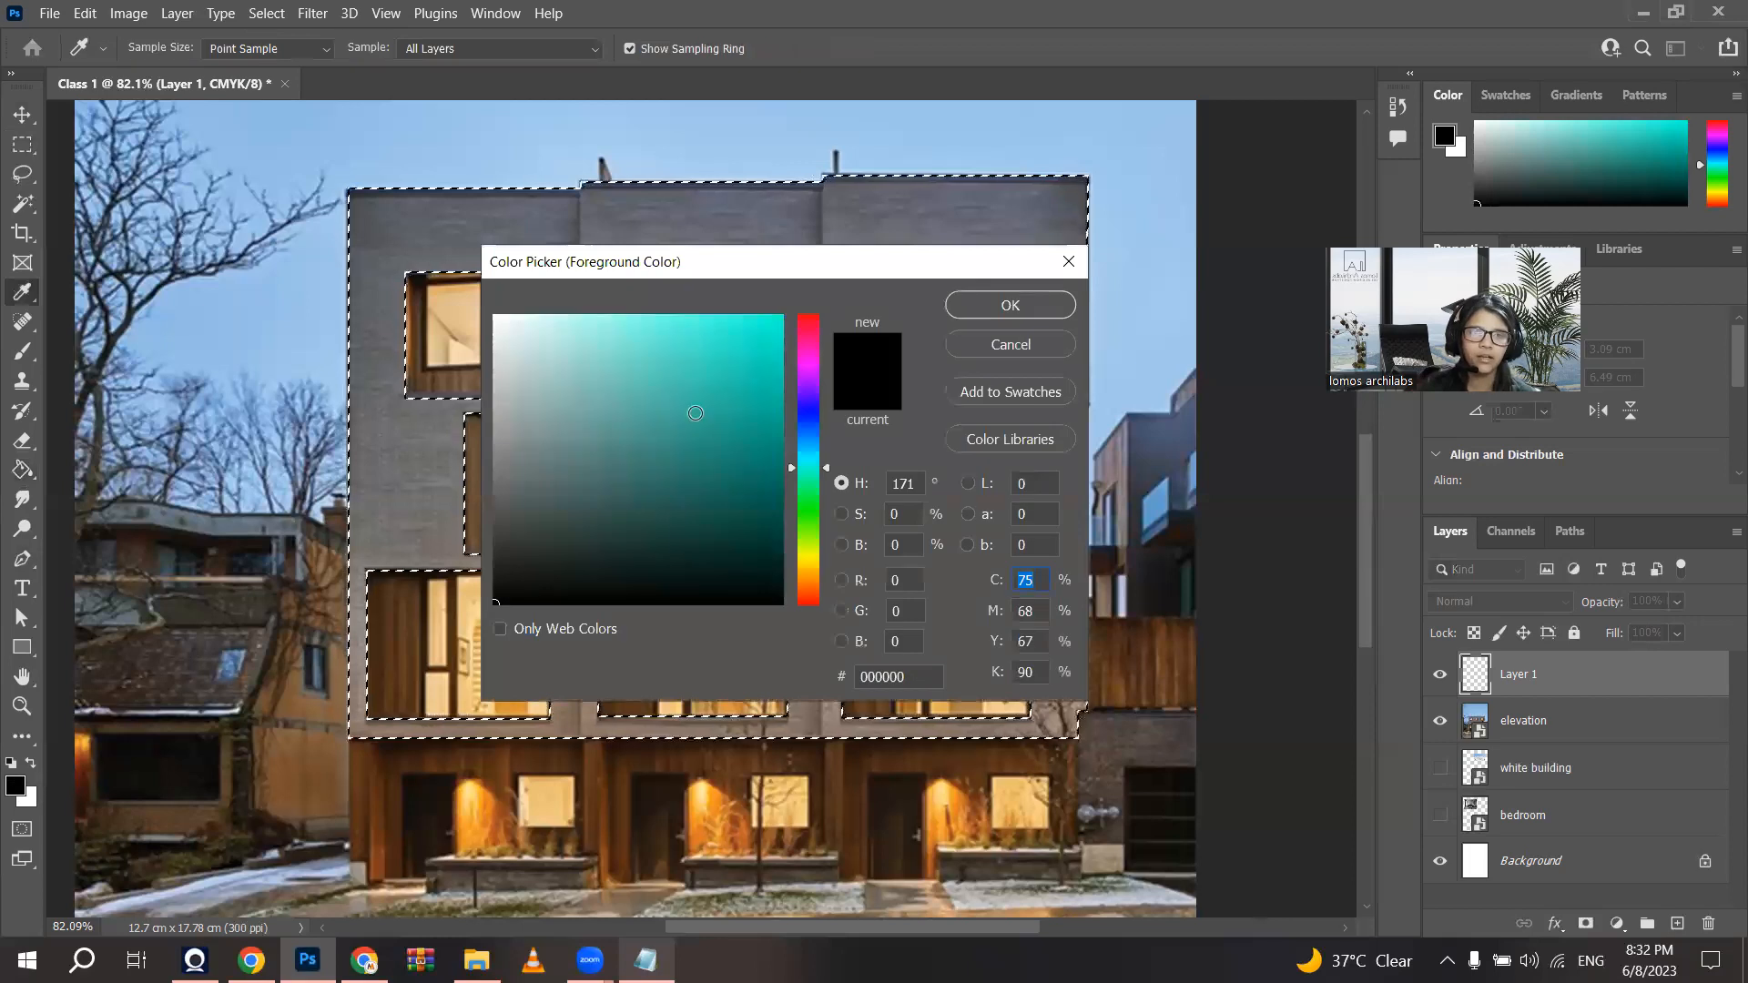
pyautogui.moveTo(819, 525); pyautogui.dragTo(808, 517)
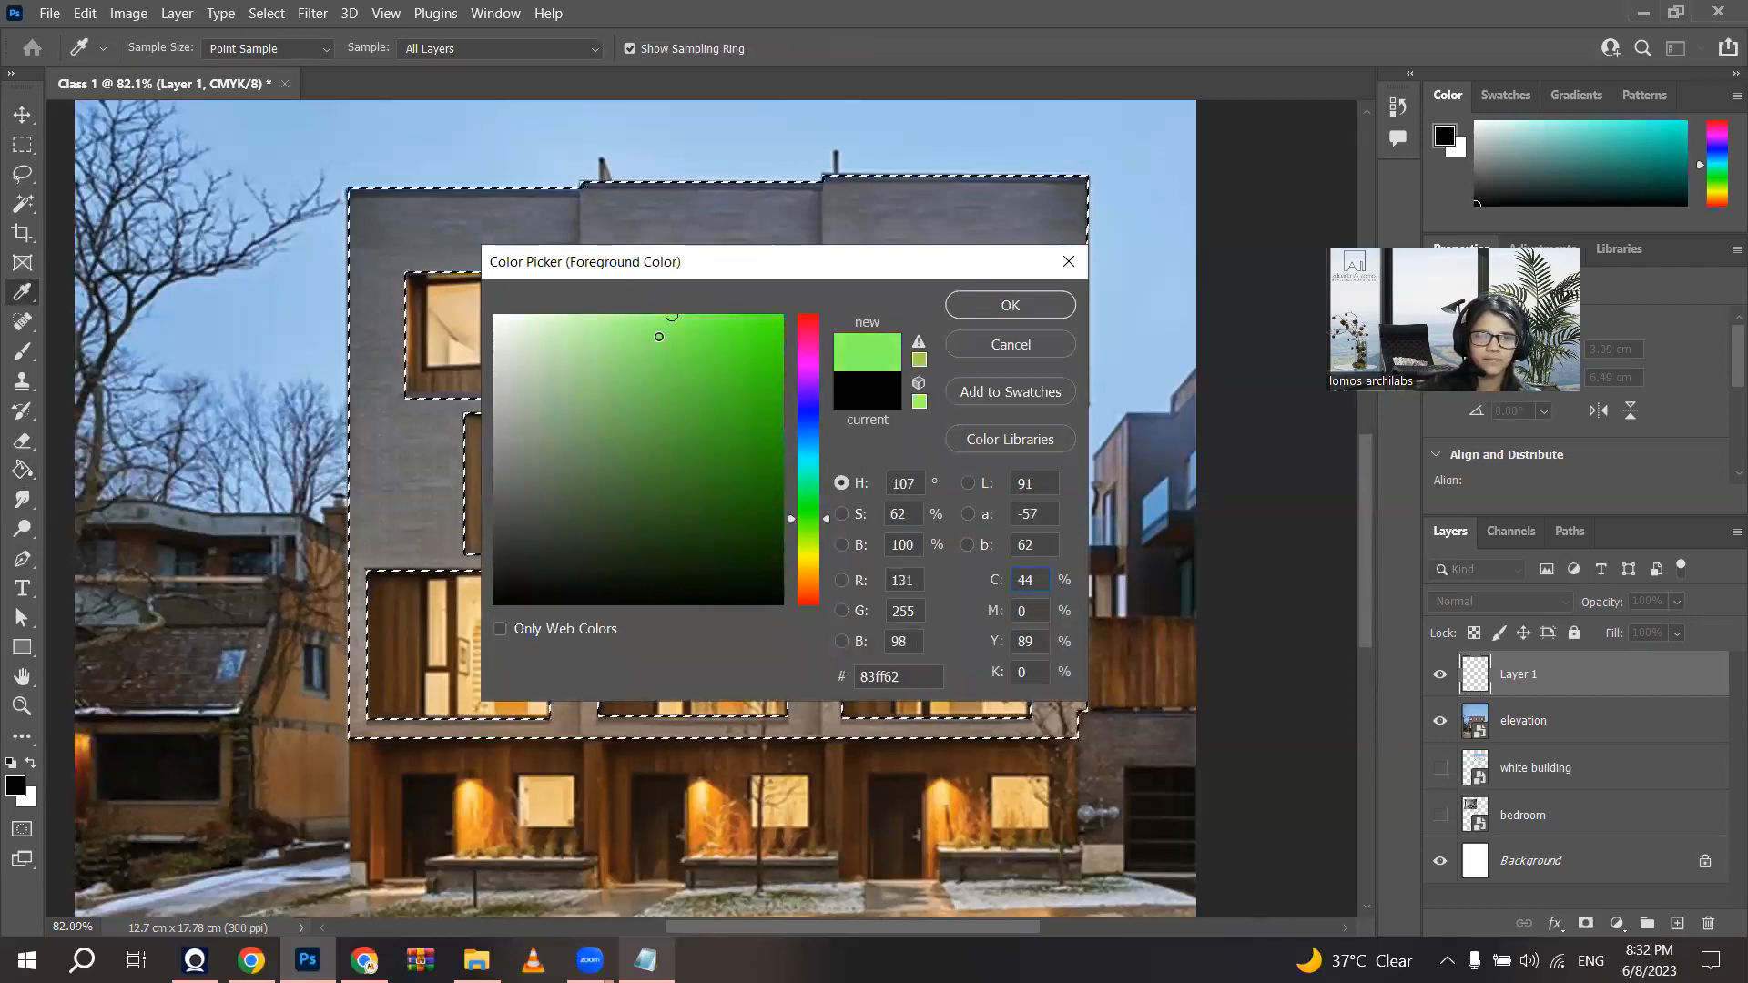
pyautogui.moveTo(659, 337); pyautogui.dragTo(630, 277)
pyautogui.click(806, 454)
pyautogui.click(1008, 309)
# Step: Fill the selected facade area with the light blue foreground colour on the new layer using the Paint Bucket
pyautogui.press('g')
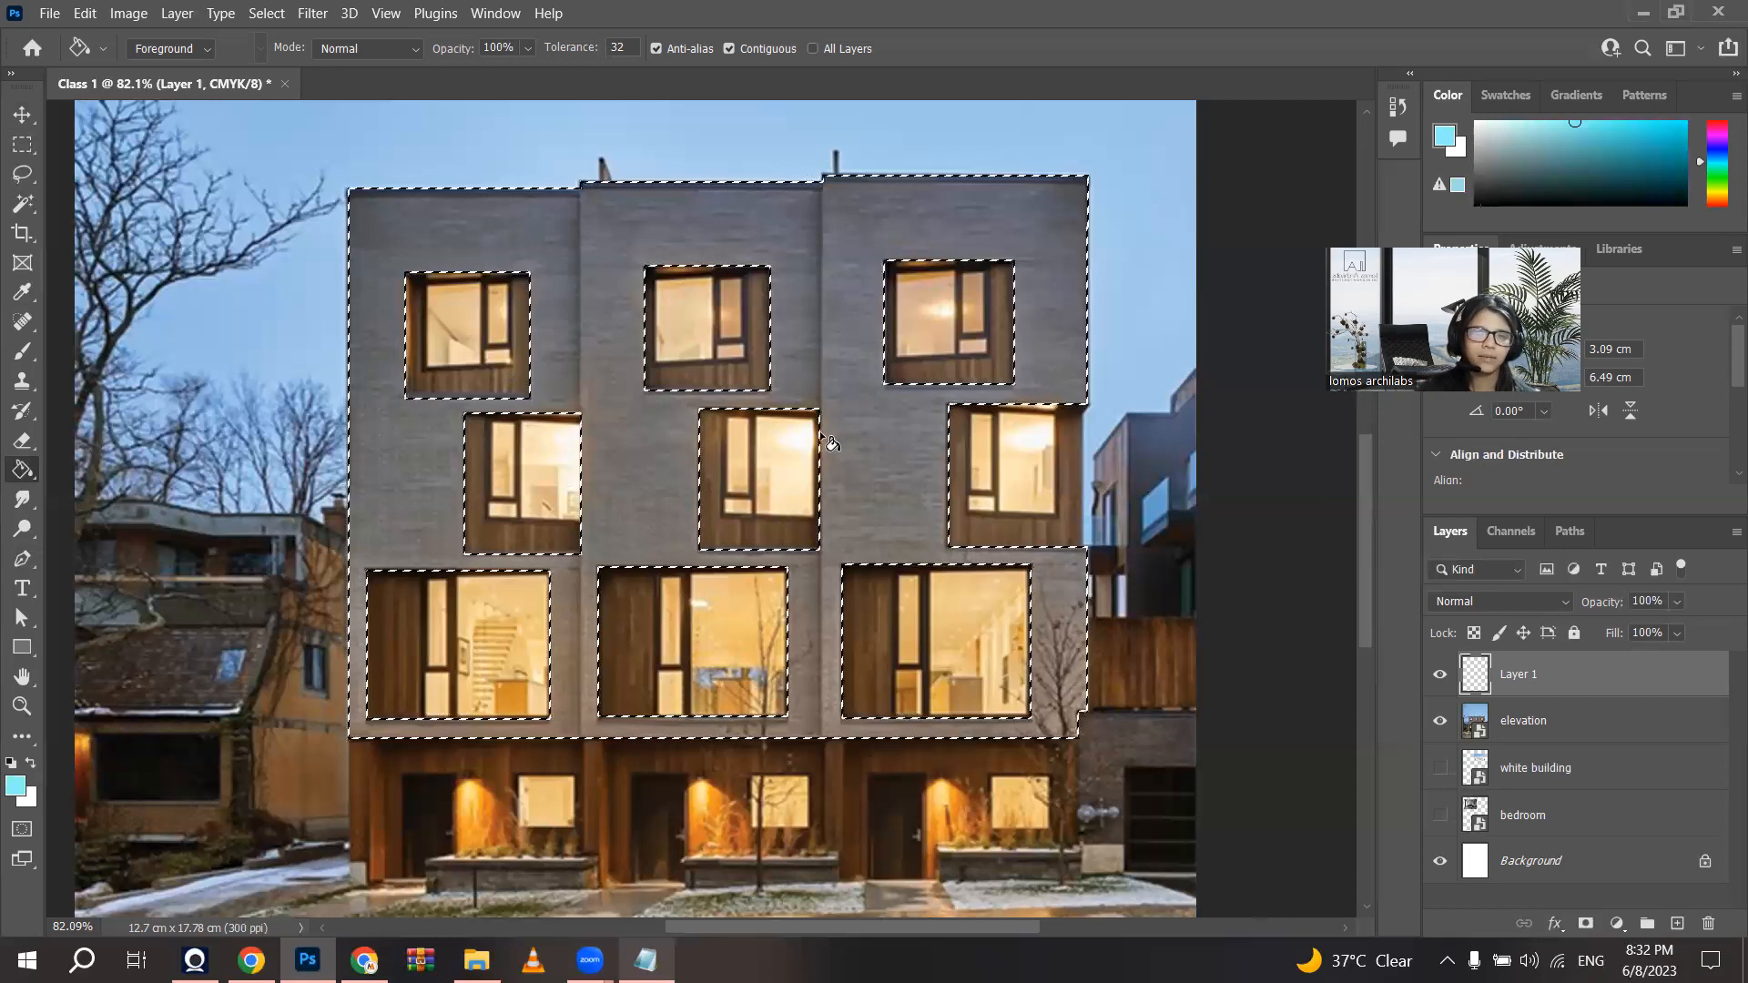
pyautogui.scroll(-3, 821, 436)
pyautogui.scroll(2, 749, 280)
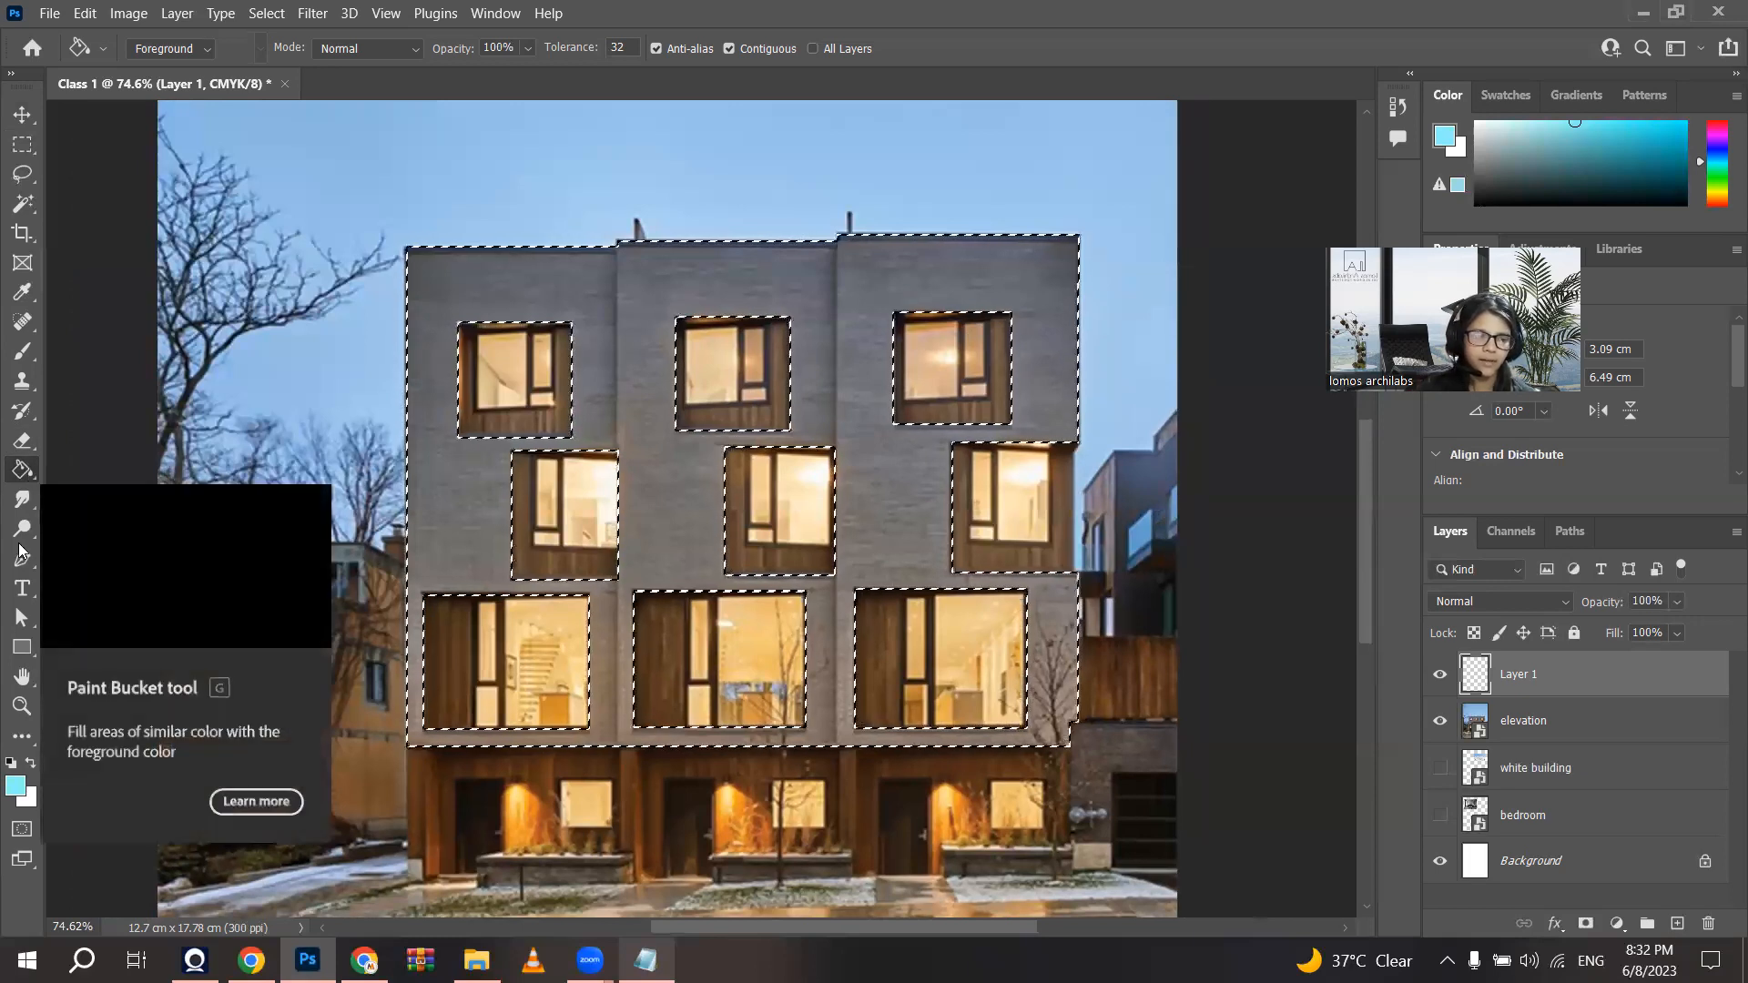
pyautogui.click(767, 300)
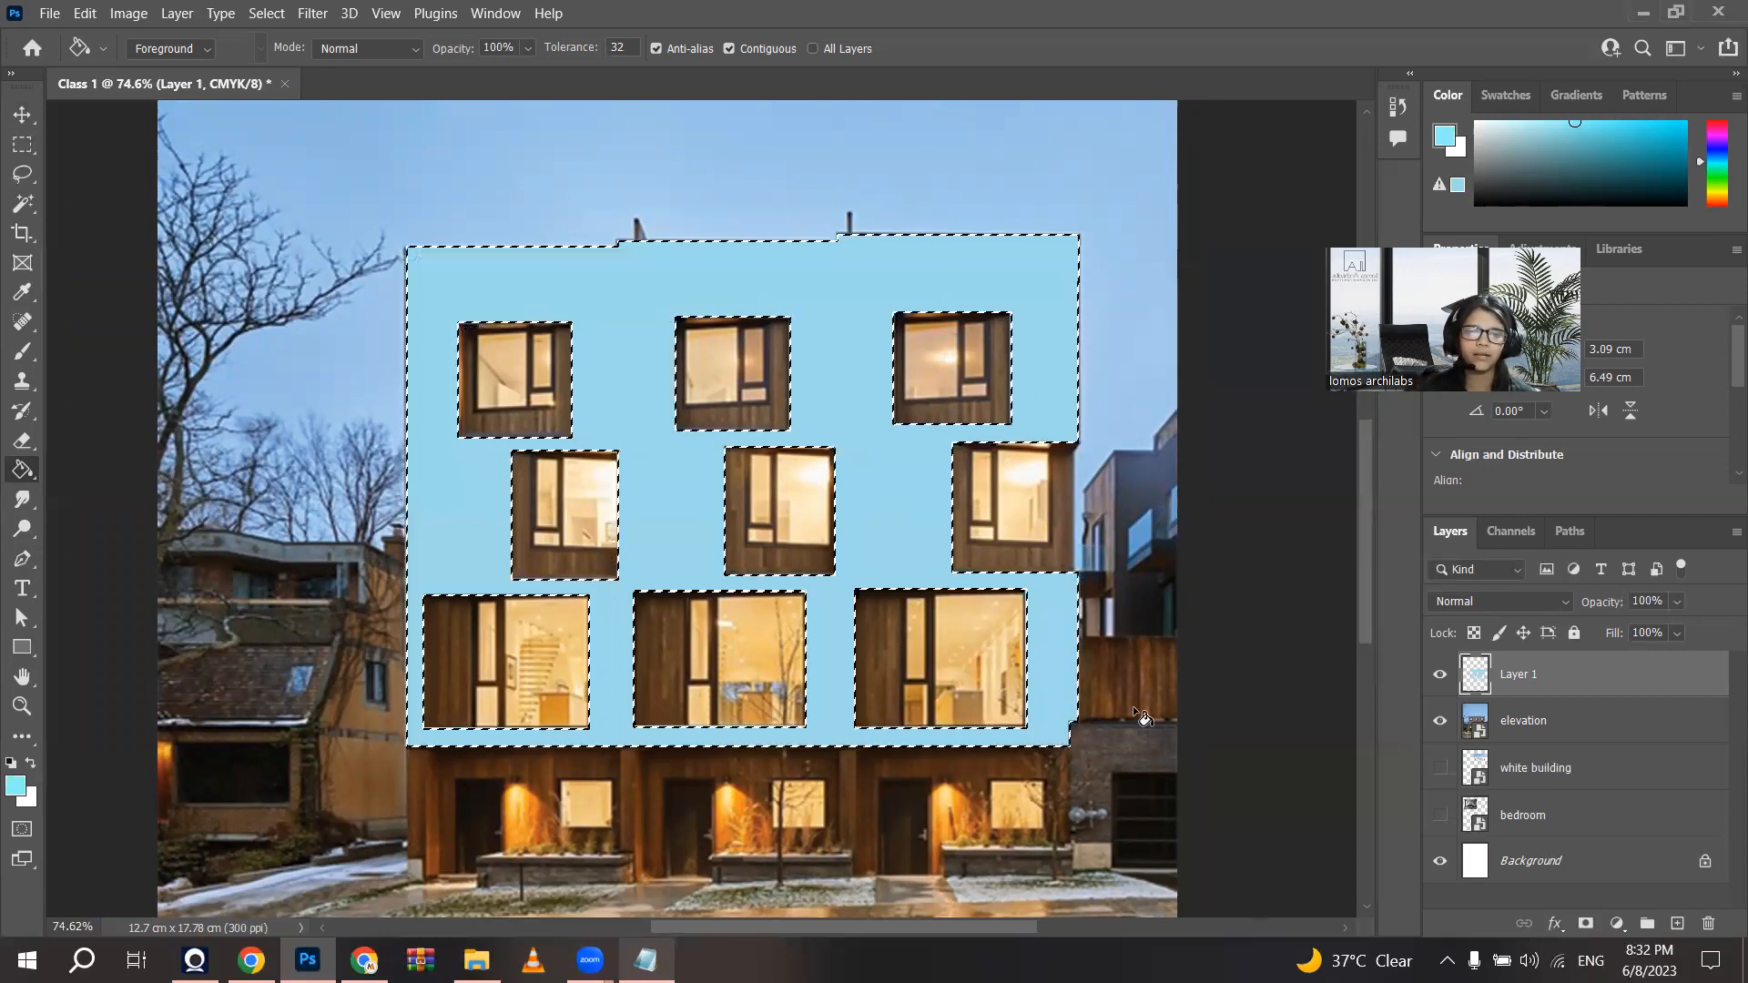
# Step: Examine the edges of the blue fill around the window cut-outs and along the facade up close
pyautogui.scroll(1, 745, 212)
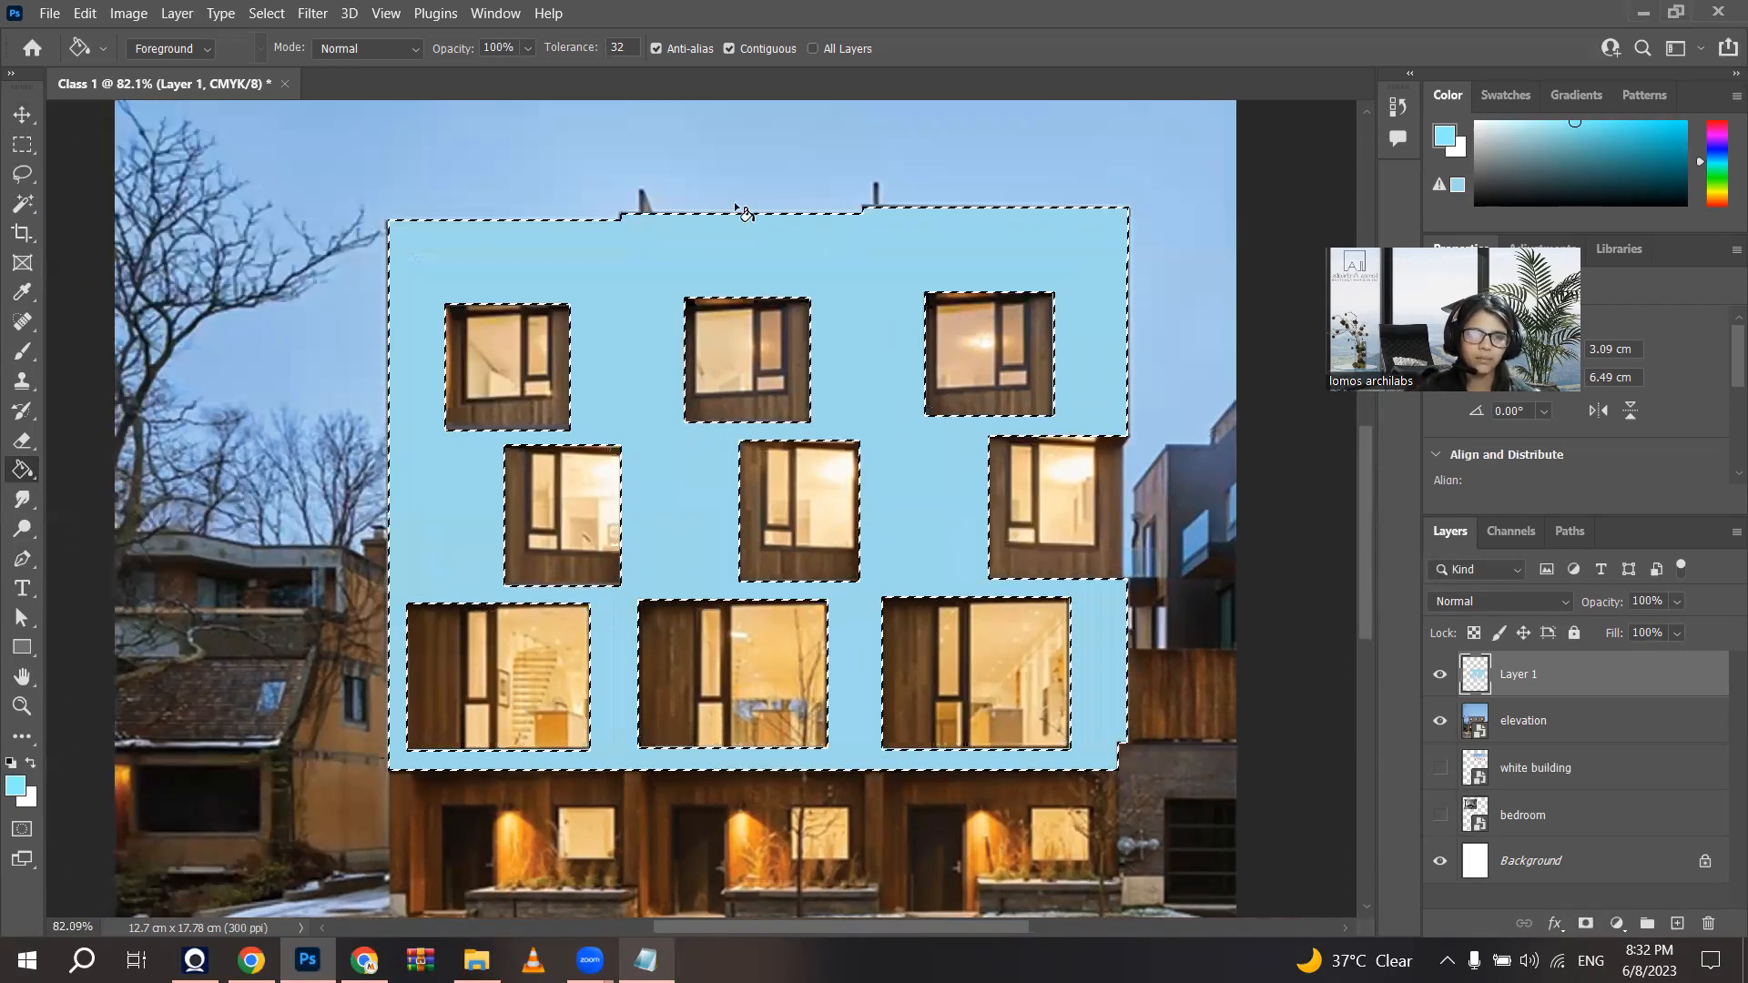
pyautogui.scroll(5, 737, 473)
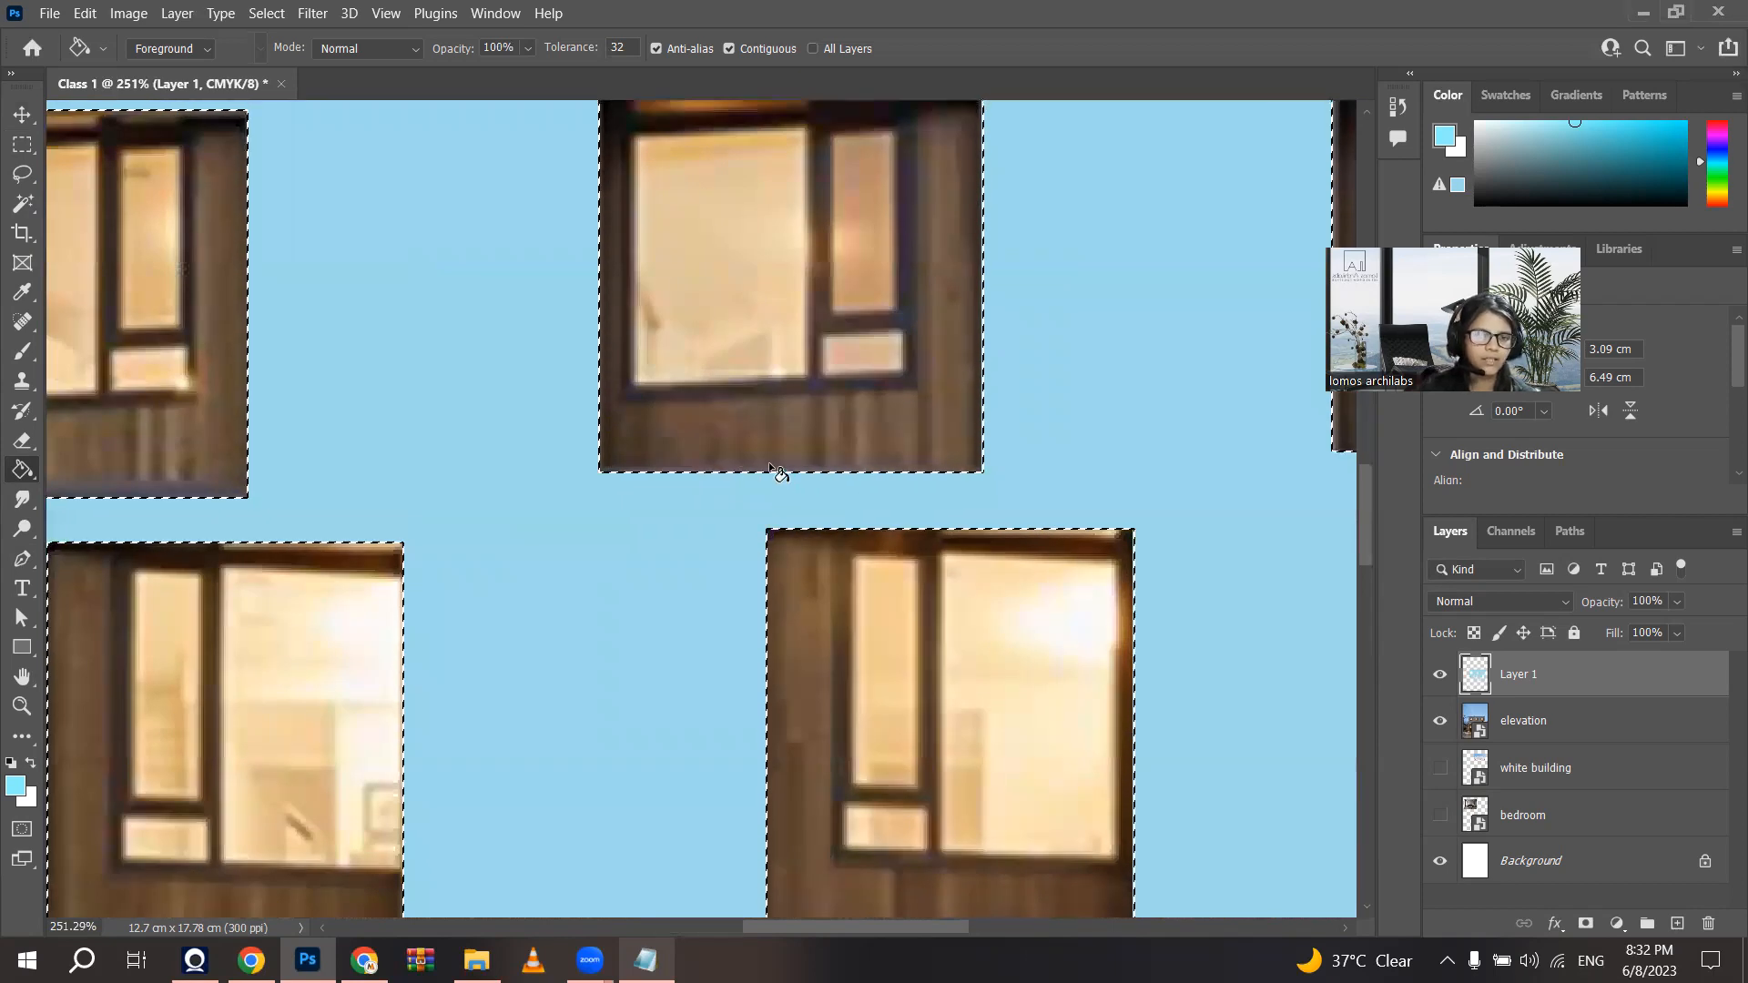
pyautogui.scroll(3, 769, 466)
pyautogui.scroll(1, 893, 474)
pyautogui.scroll(-5, 903, 474)
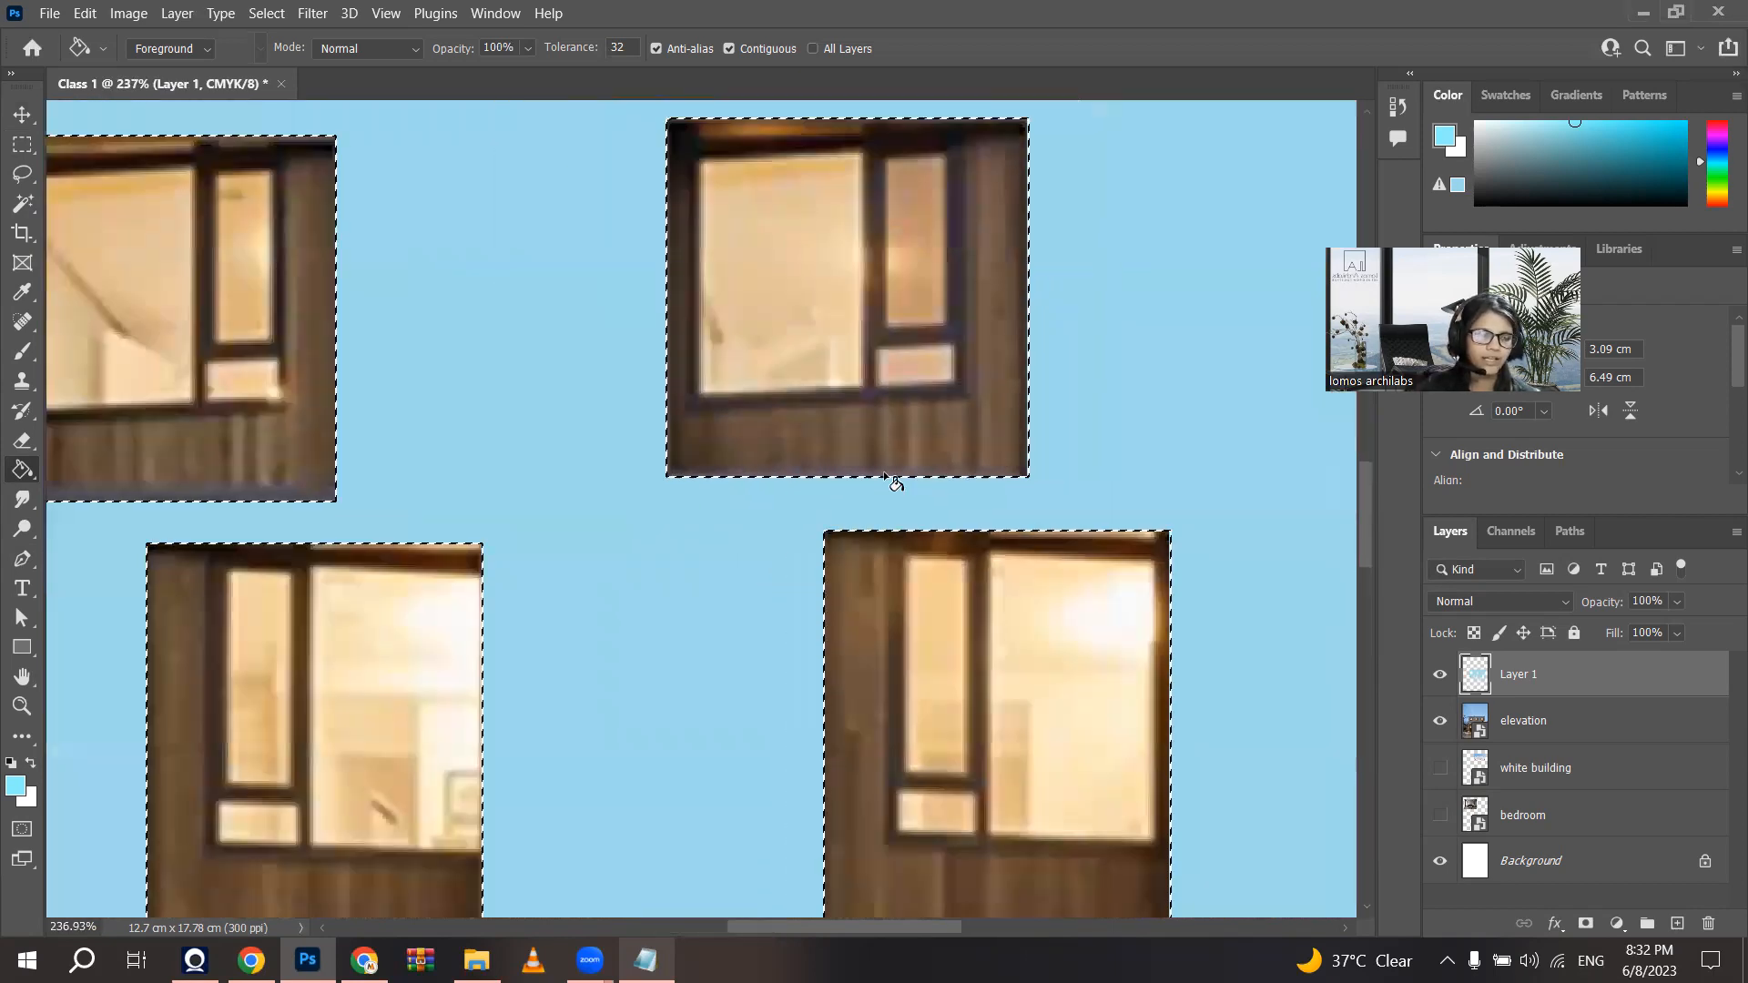
pyautogui.scroll(-3, 893, 474)
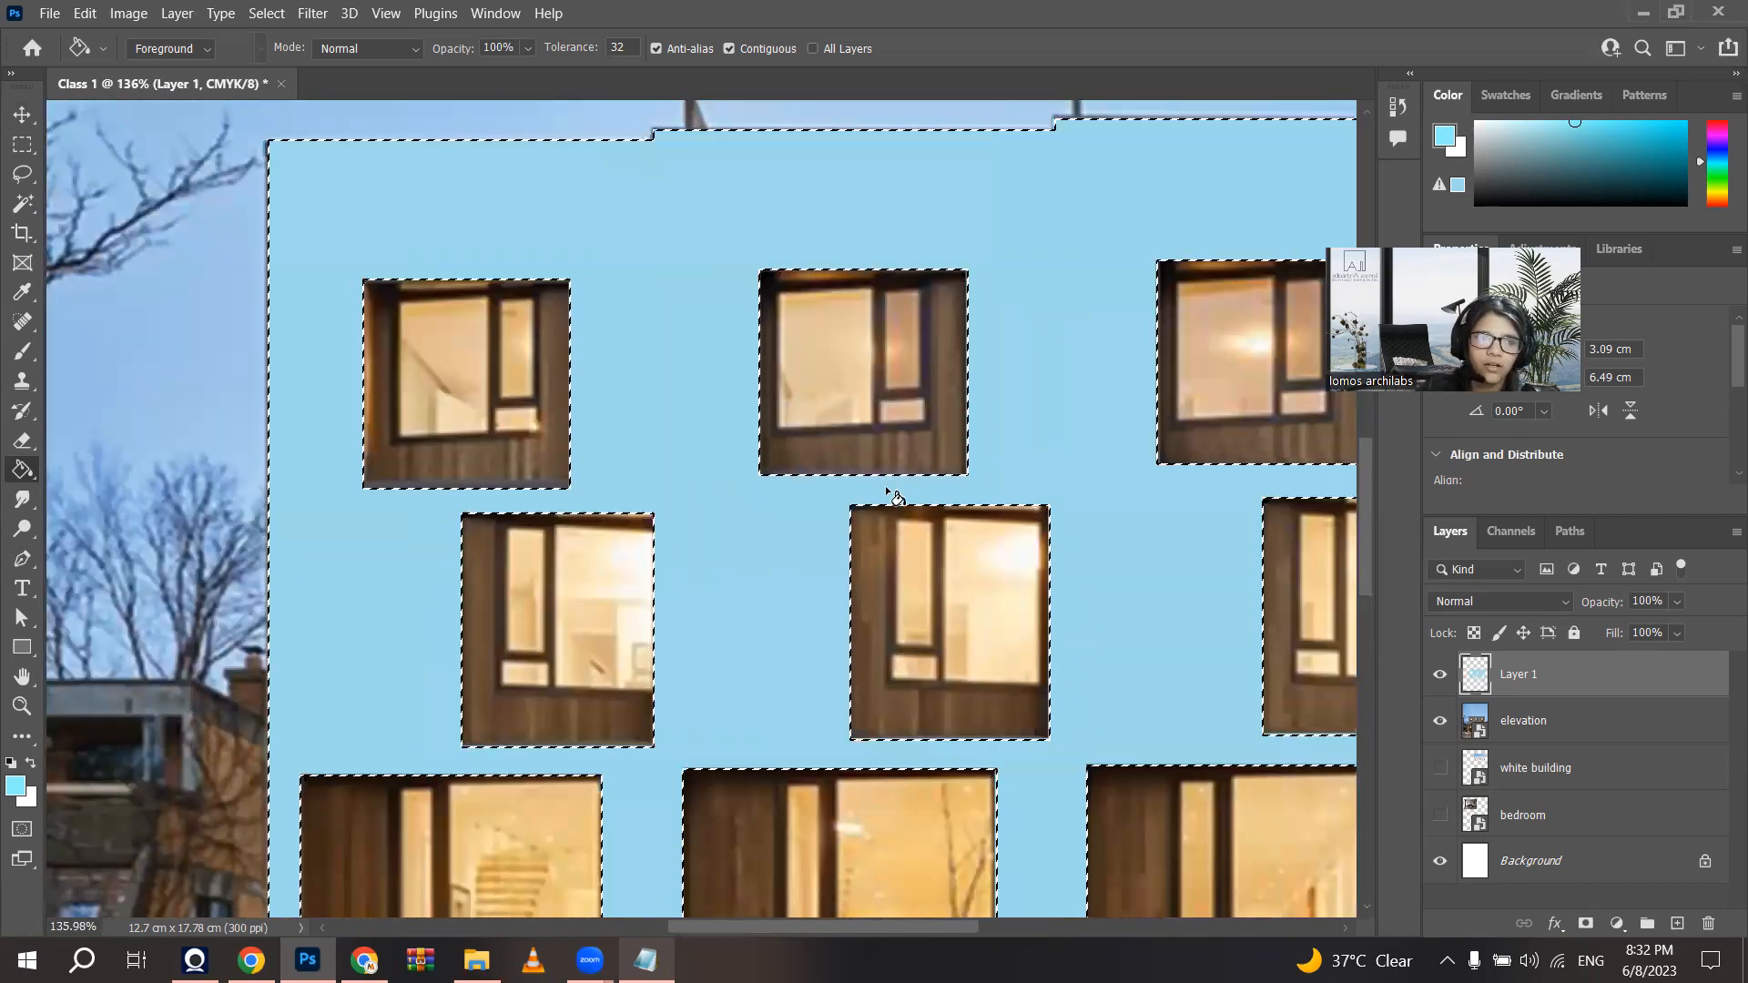
pyautogui.scroll(-2, 378, 584)
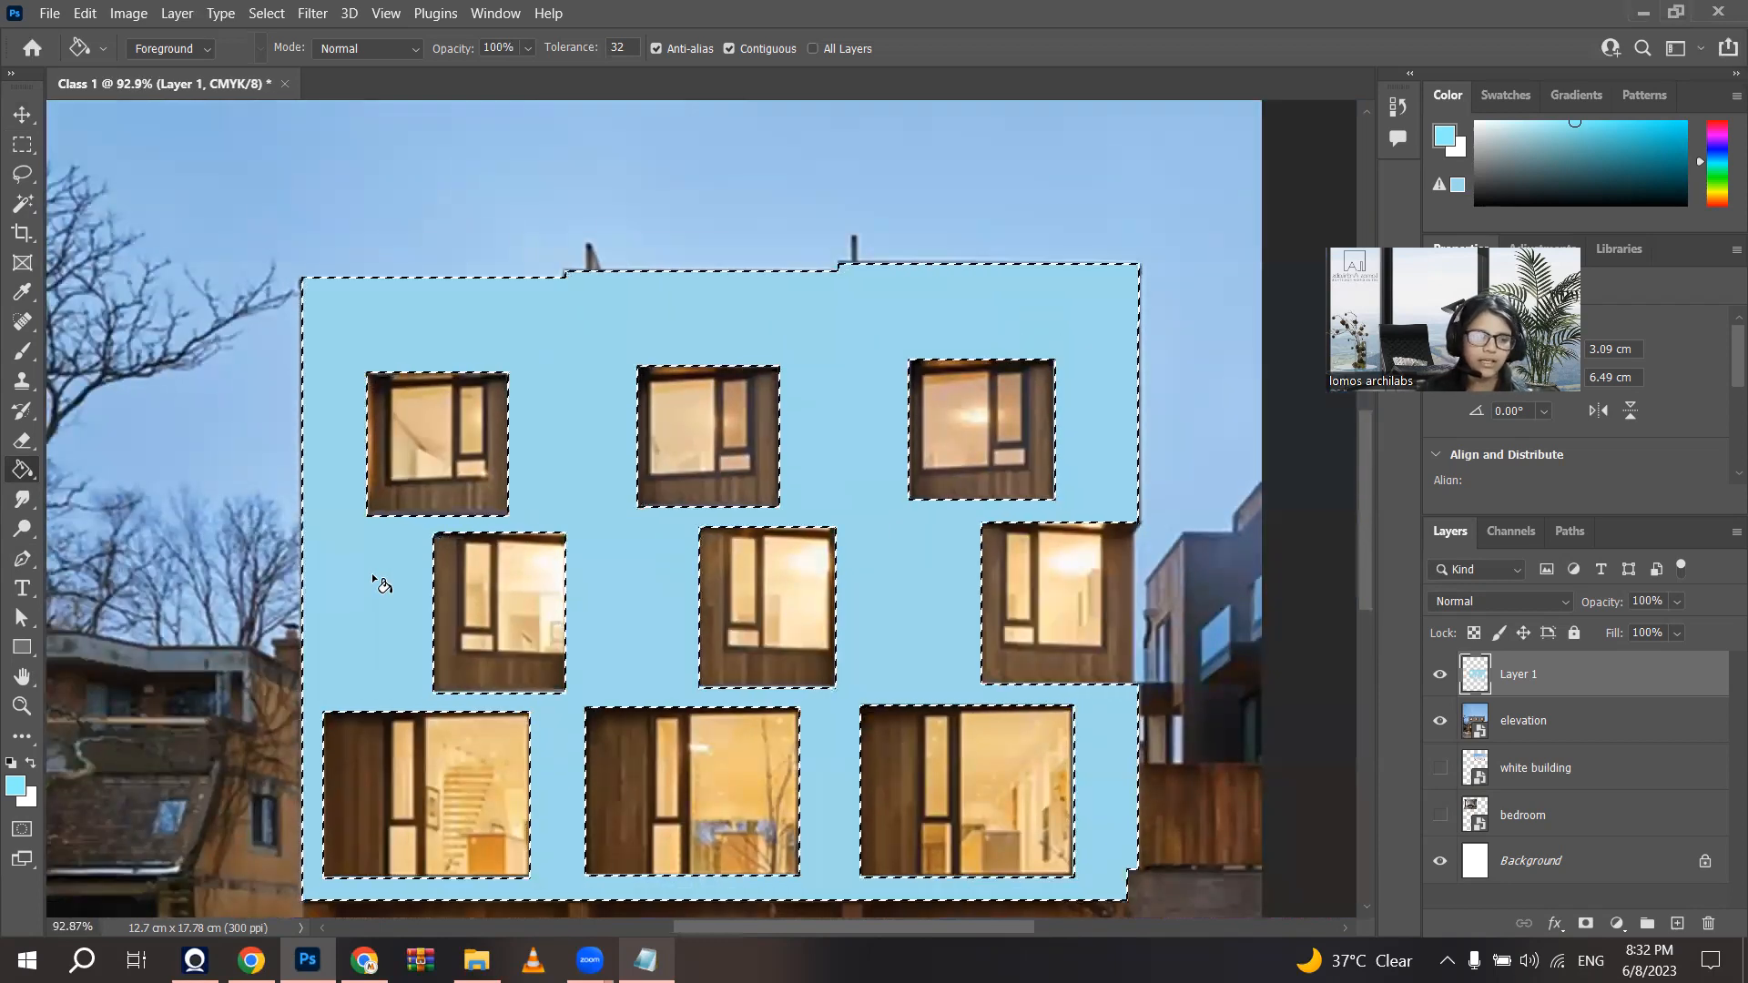
# Step: Deselect the facade selection, leaving the blue fill on its own layer
pyautogui.click(258, 13)
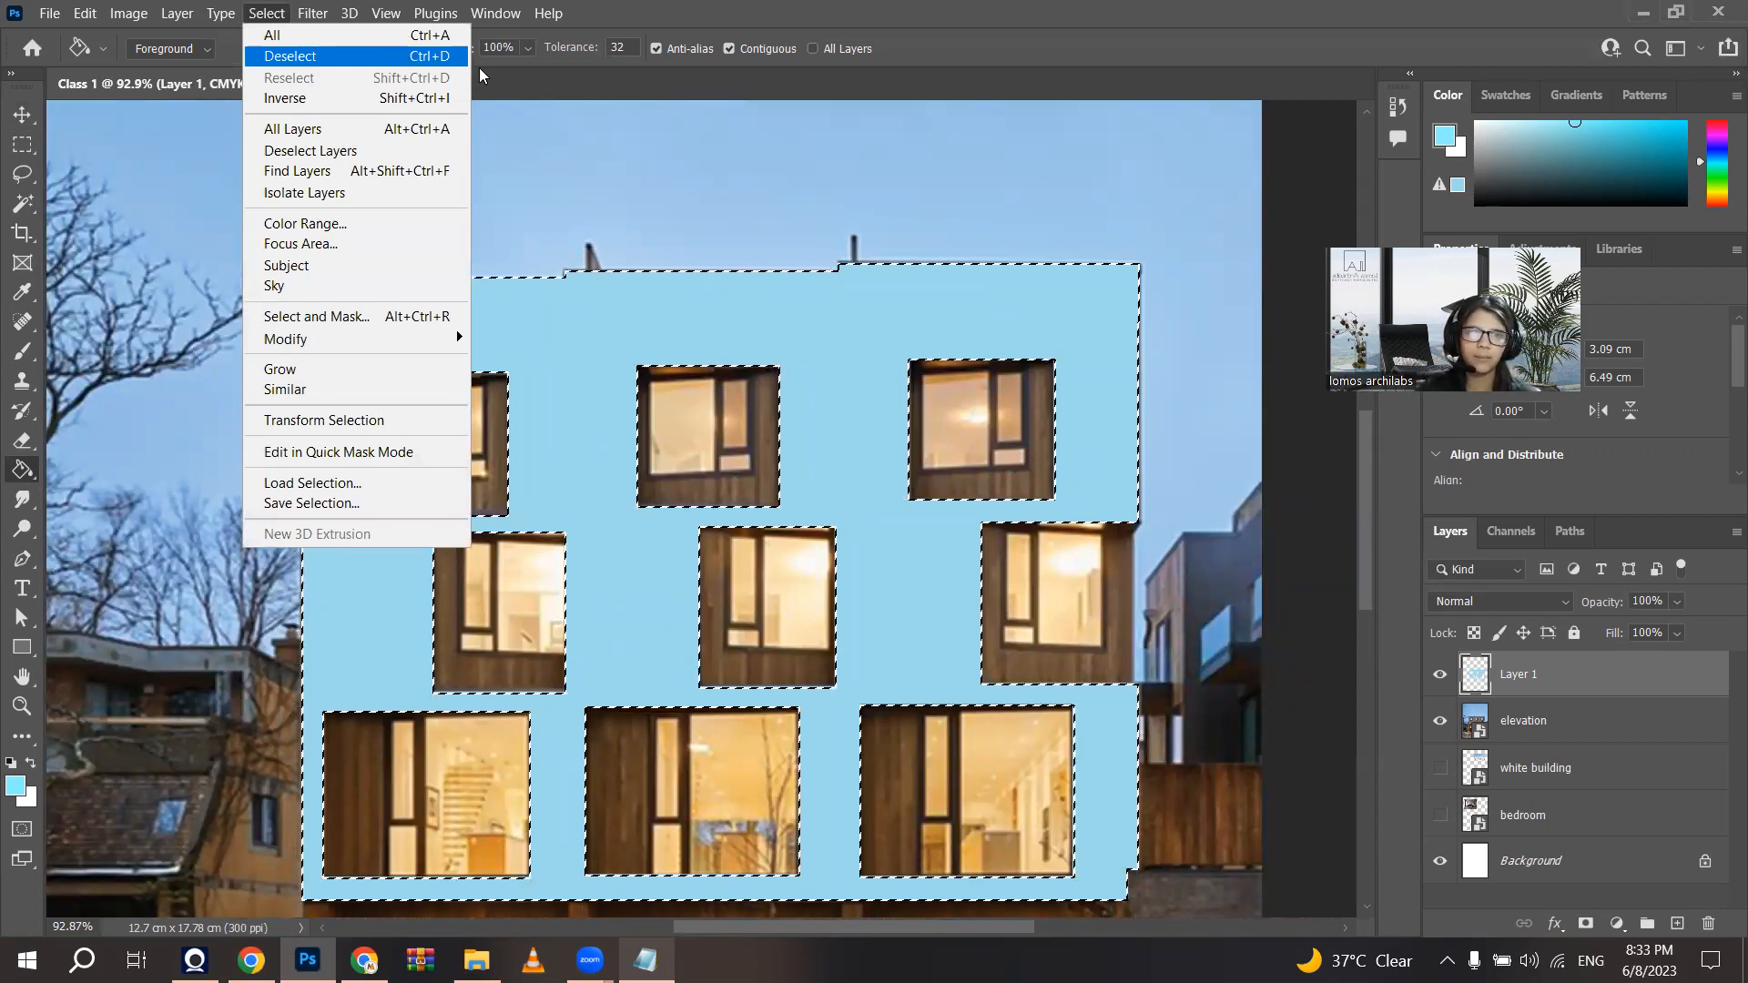
pyautogui.press('Escape')
pyautogui.scroll(-3, 678, 533)
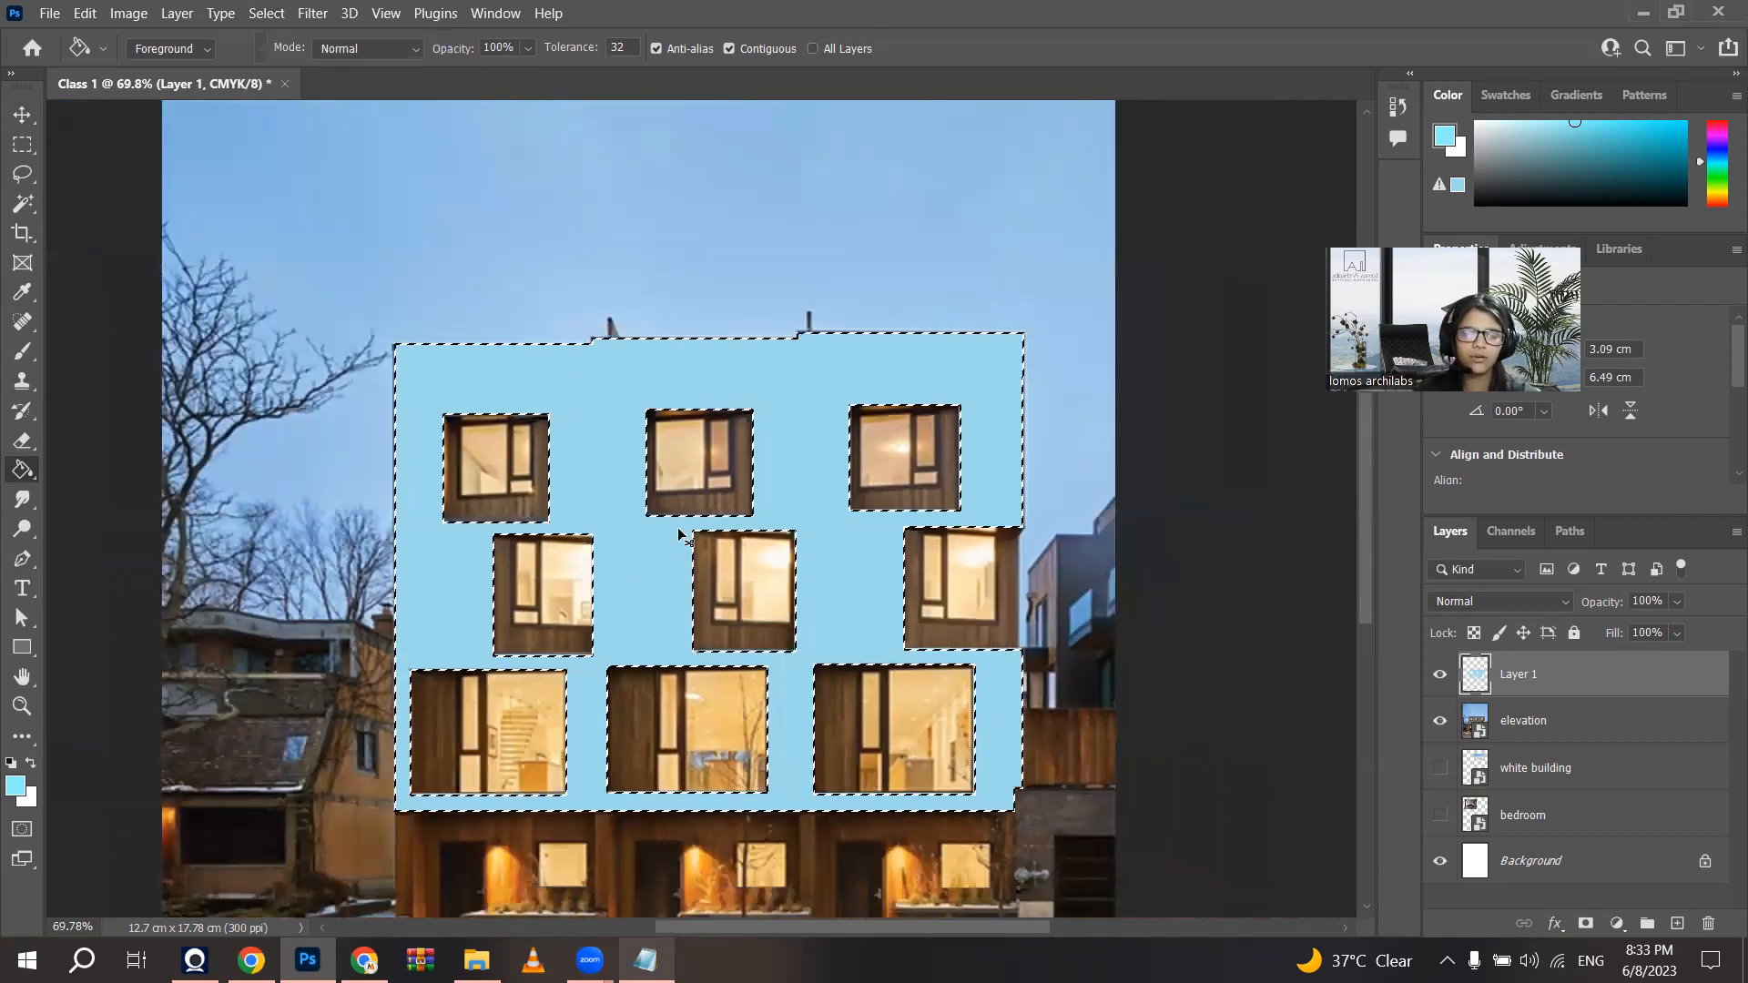
pyautogui.hotkey('ctrl', 'd')
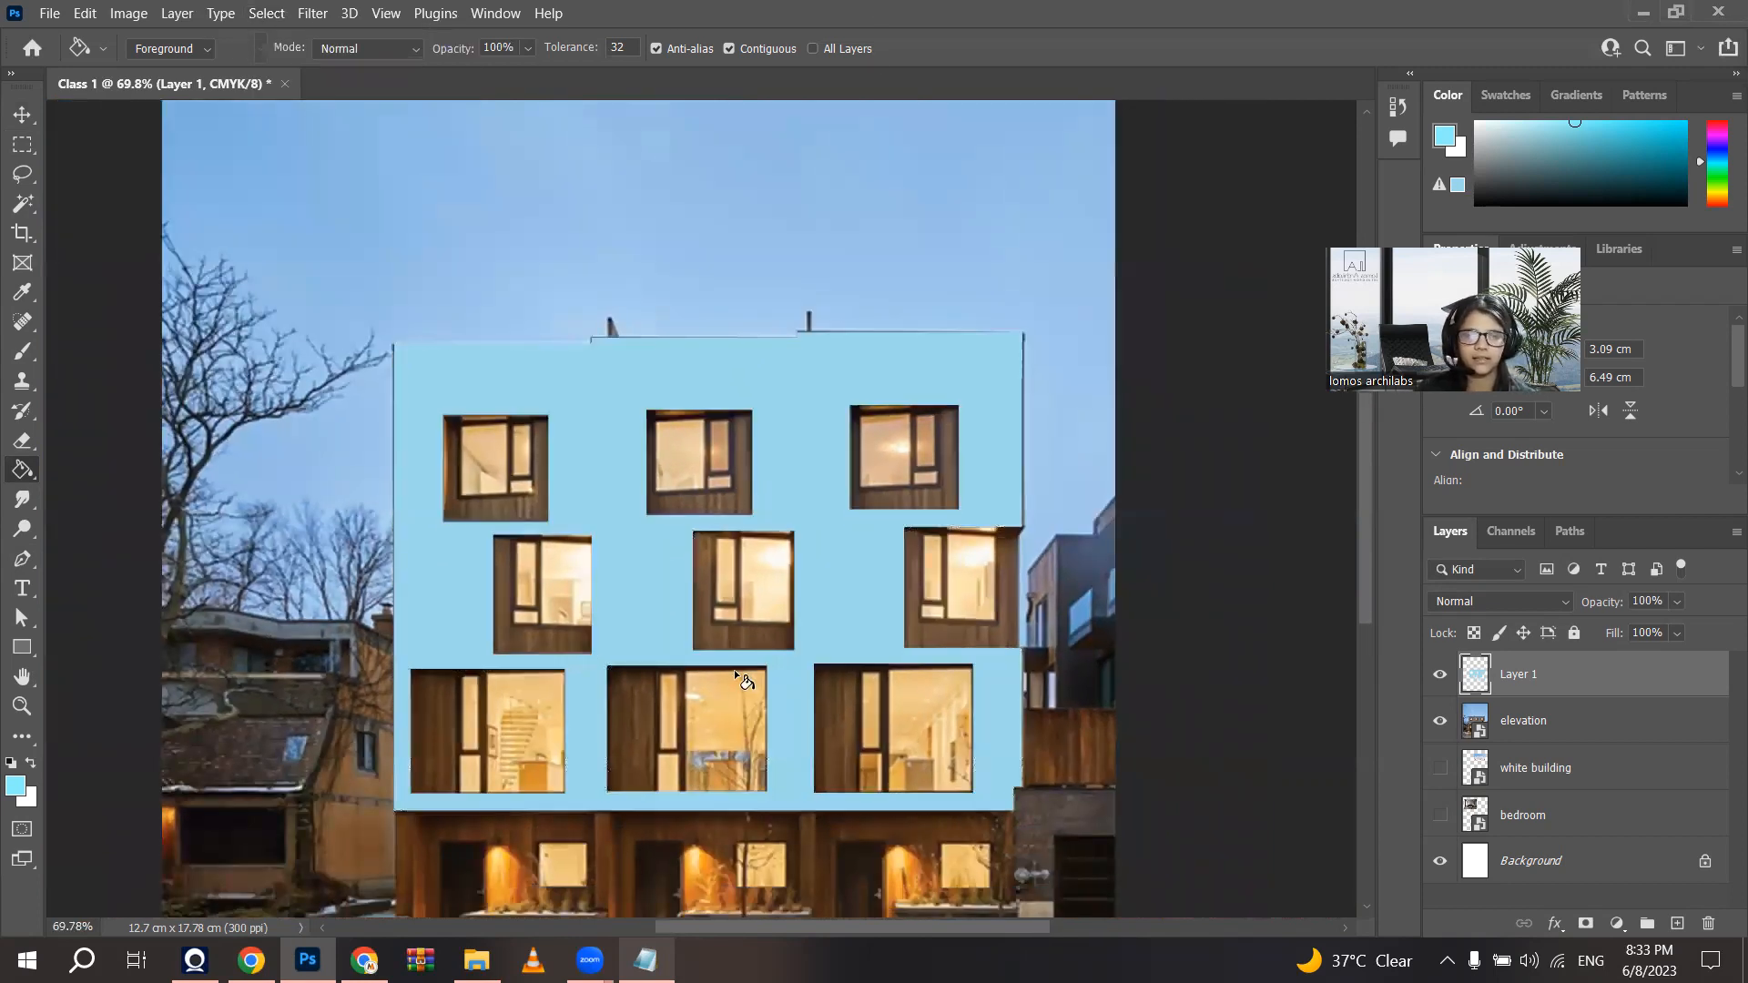
pyautogui.scroll(2, 735, 670)
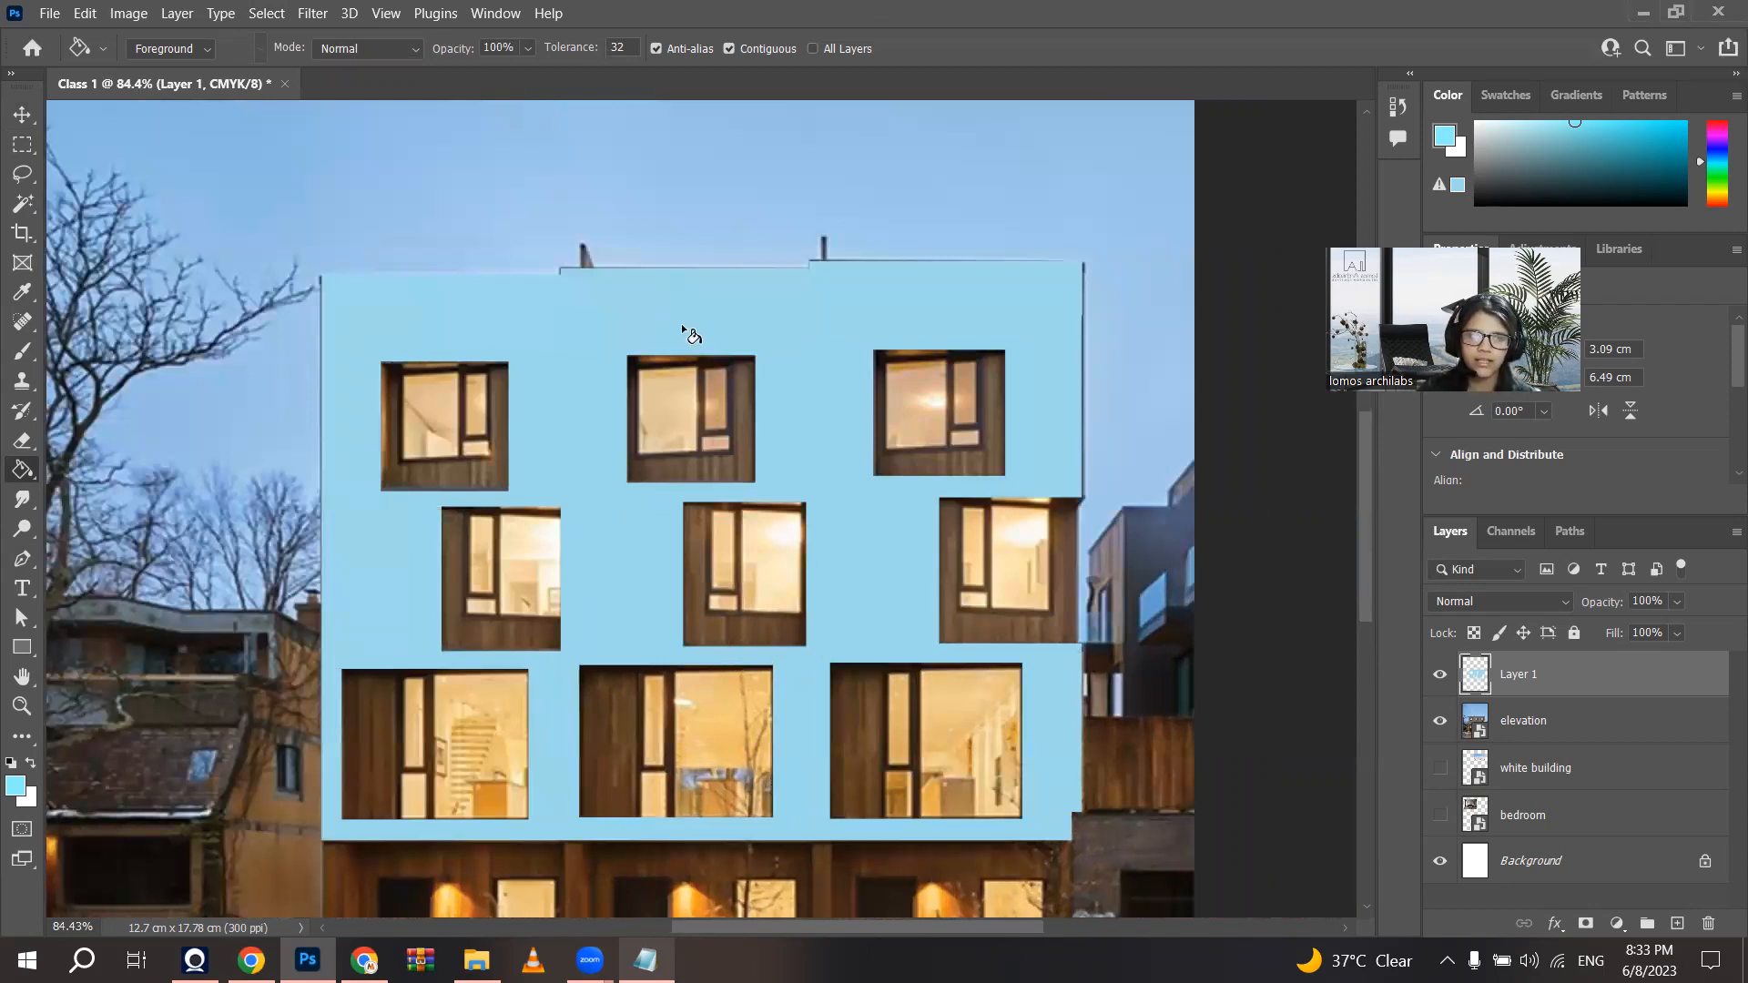
# Step: Select the blue facade layer with the Move tool and examine the painted wall around the windows
pyautogui.scroll(-2, 681, 325)
pyautogui.press('v')
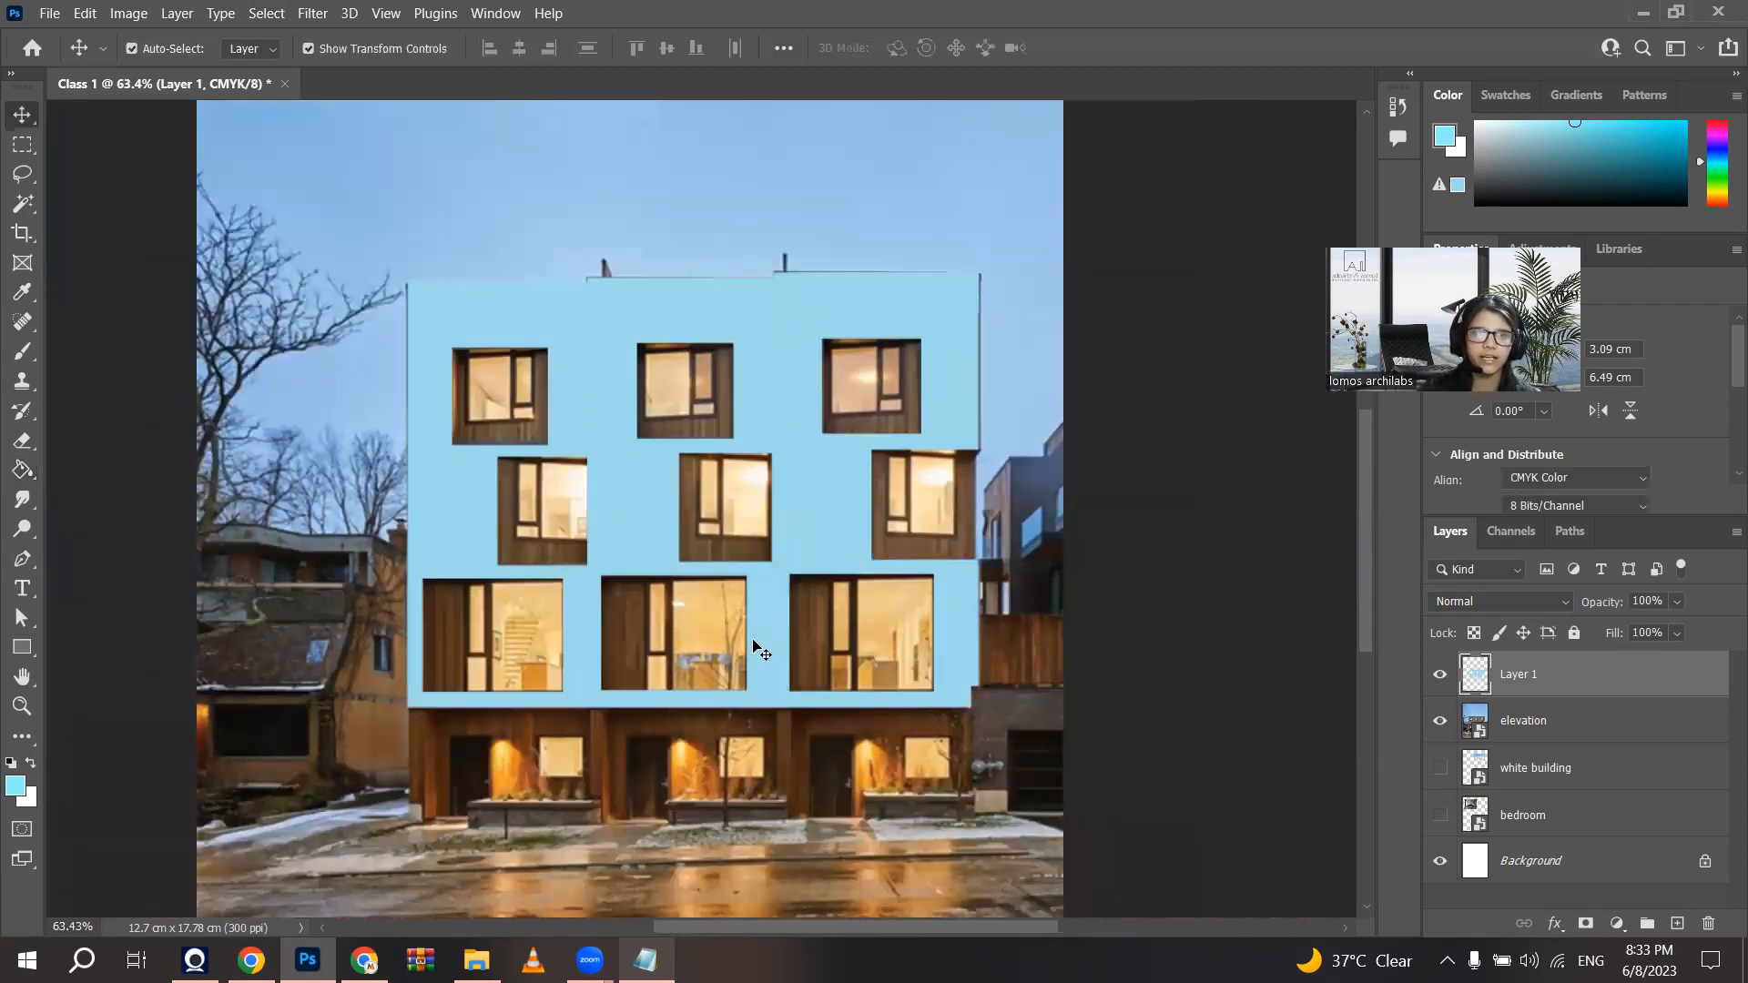
pyautogui.scroll(-2, 756, 648)
pyautogui.scroll(3, 751, 648)
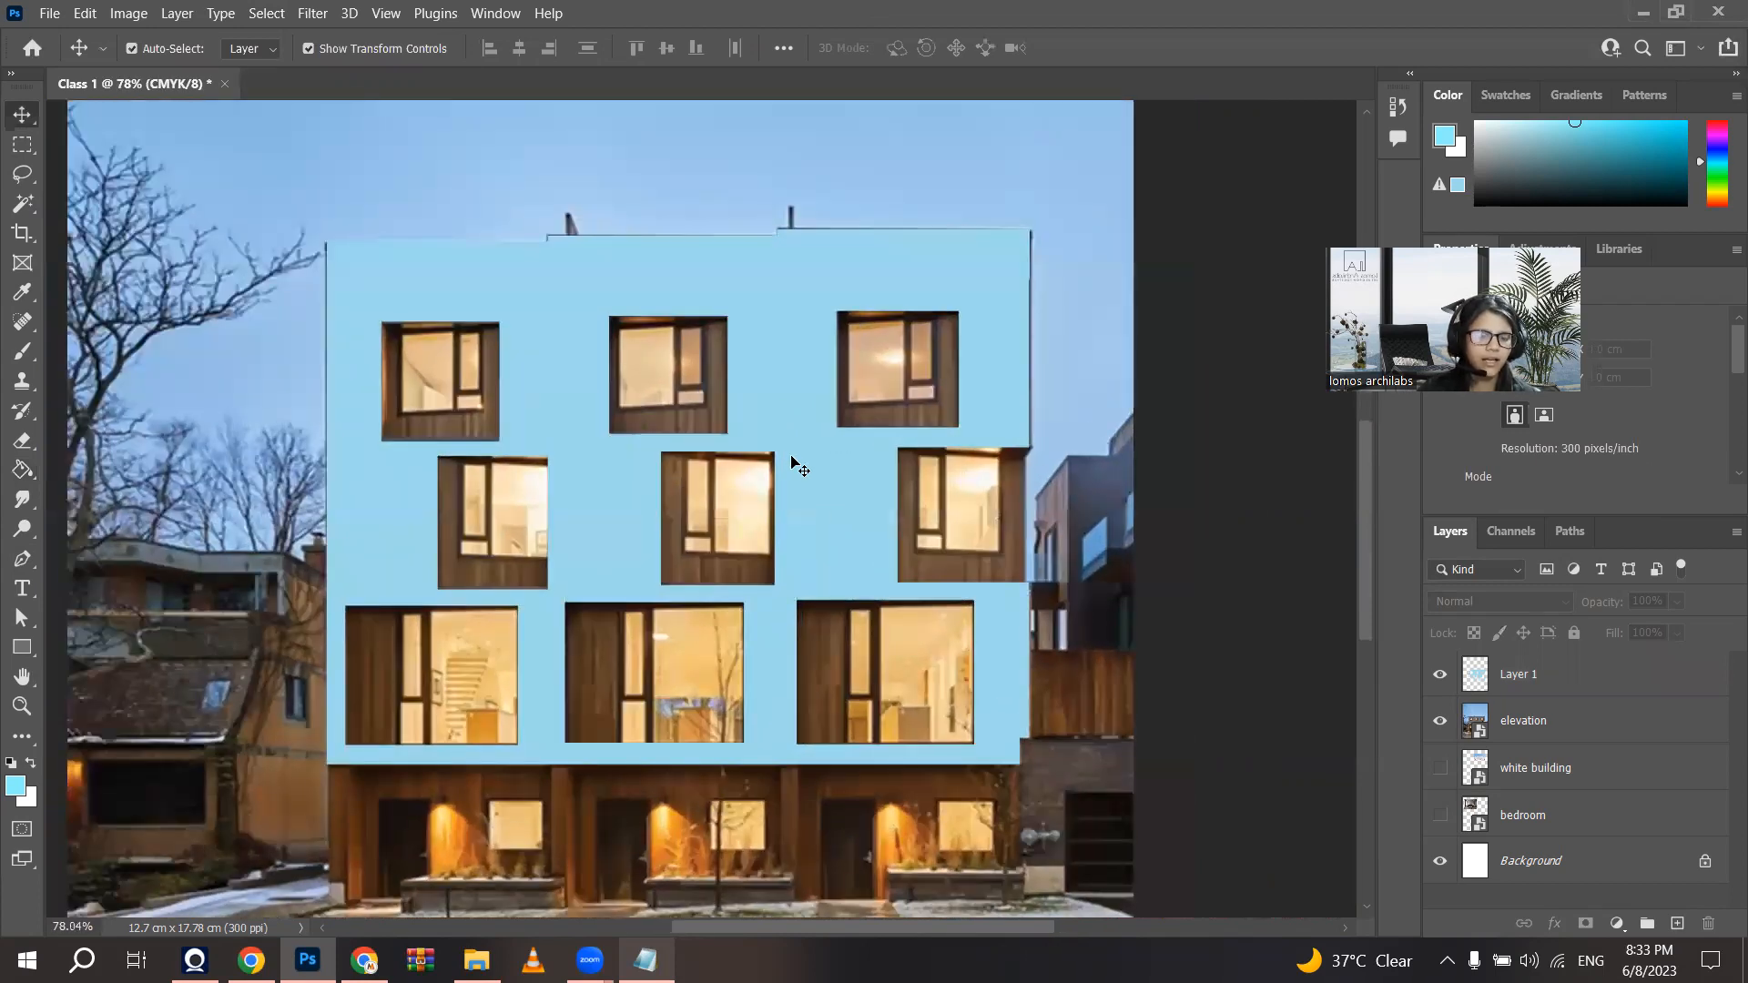
pyautogui.click(820, 495)
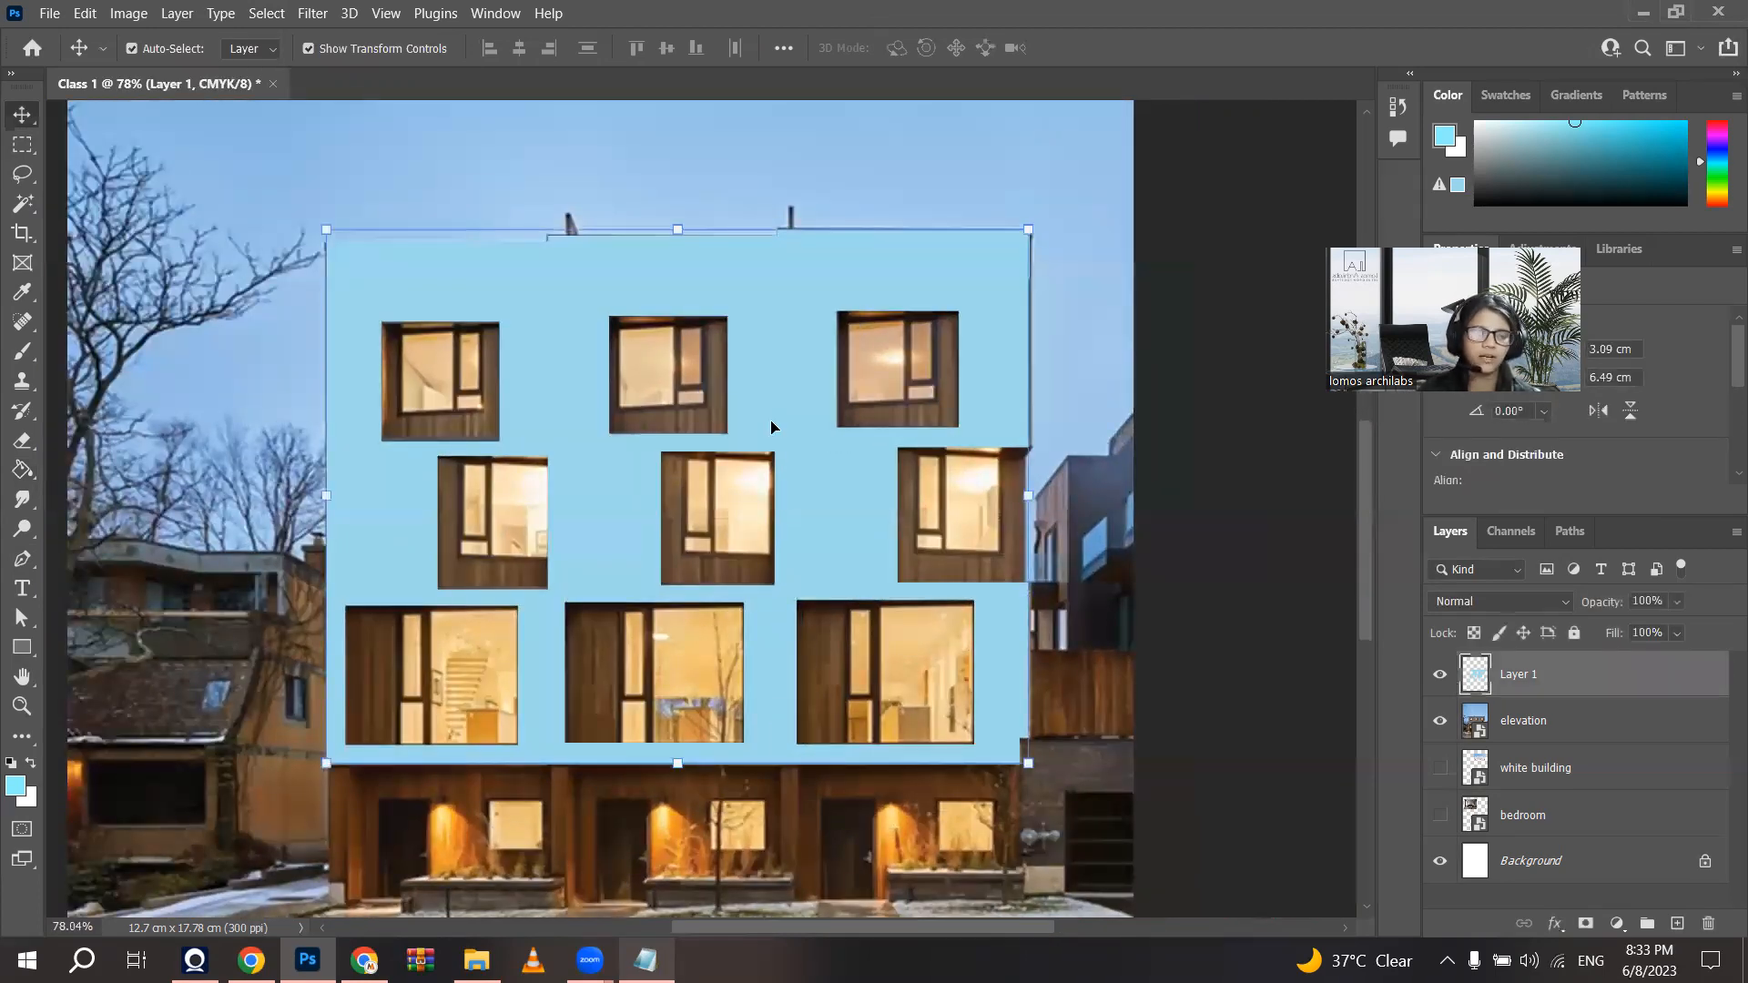
pyautogui.scroll(-2, 771, 427)
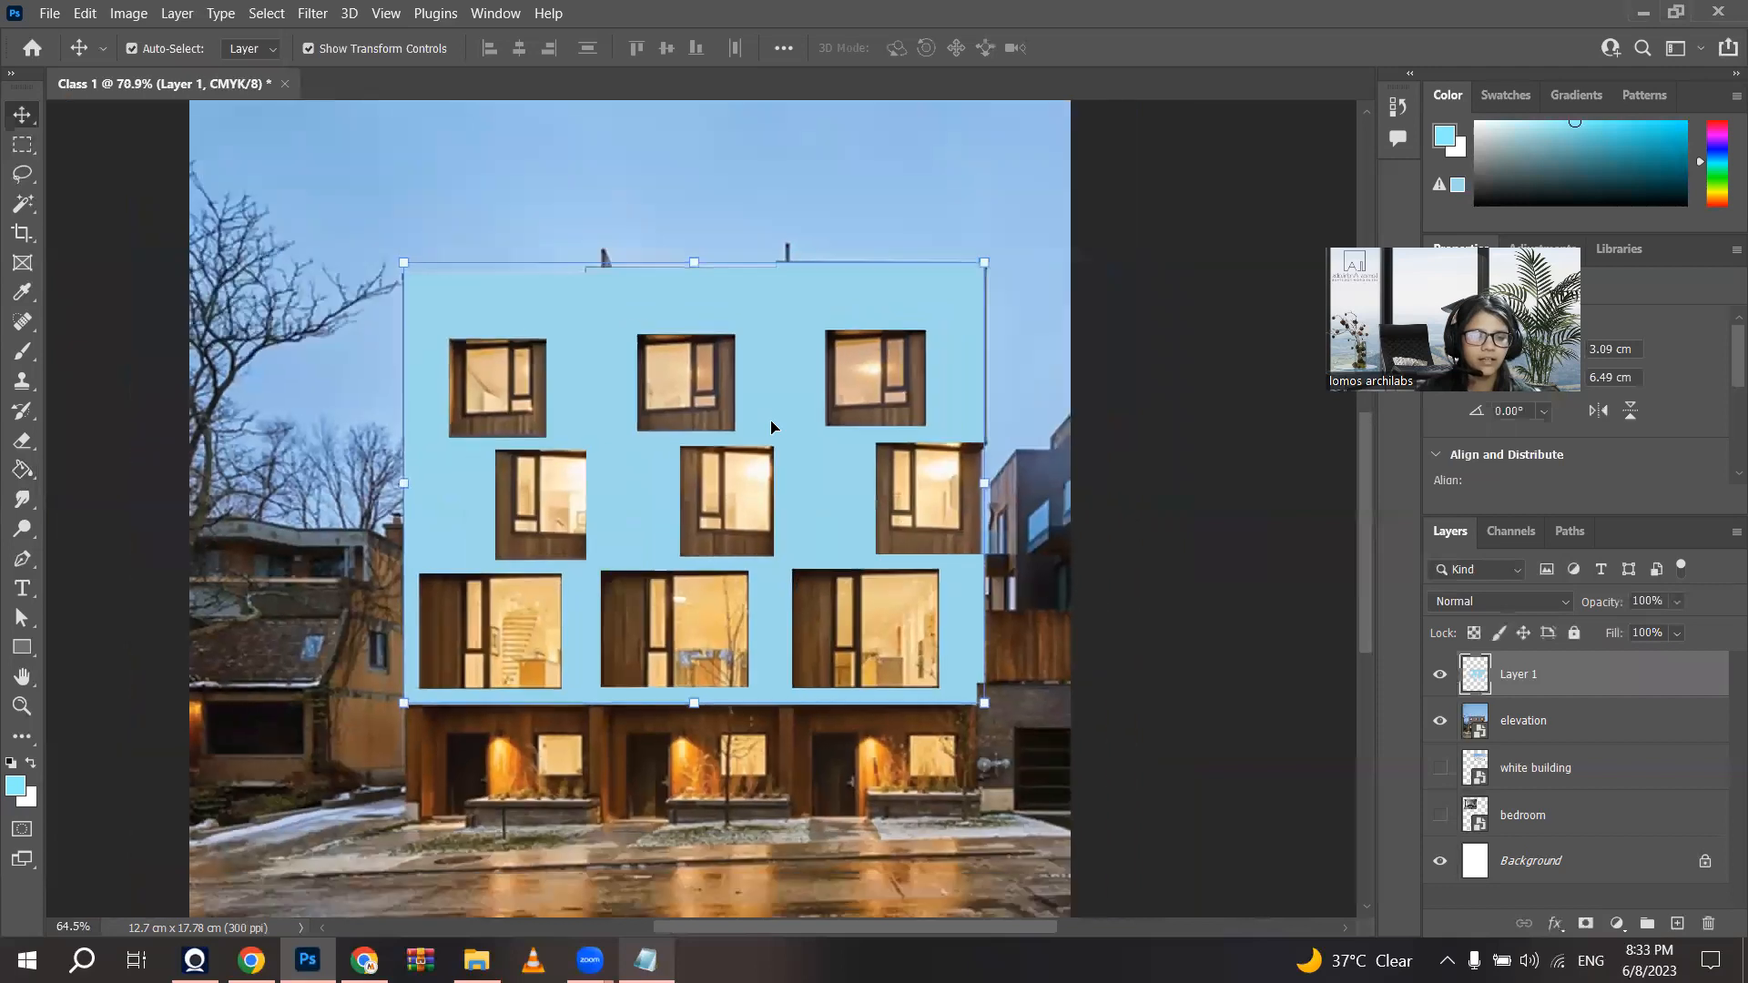
pyautogui.scroll(2, 774, 456)
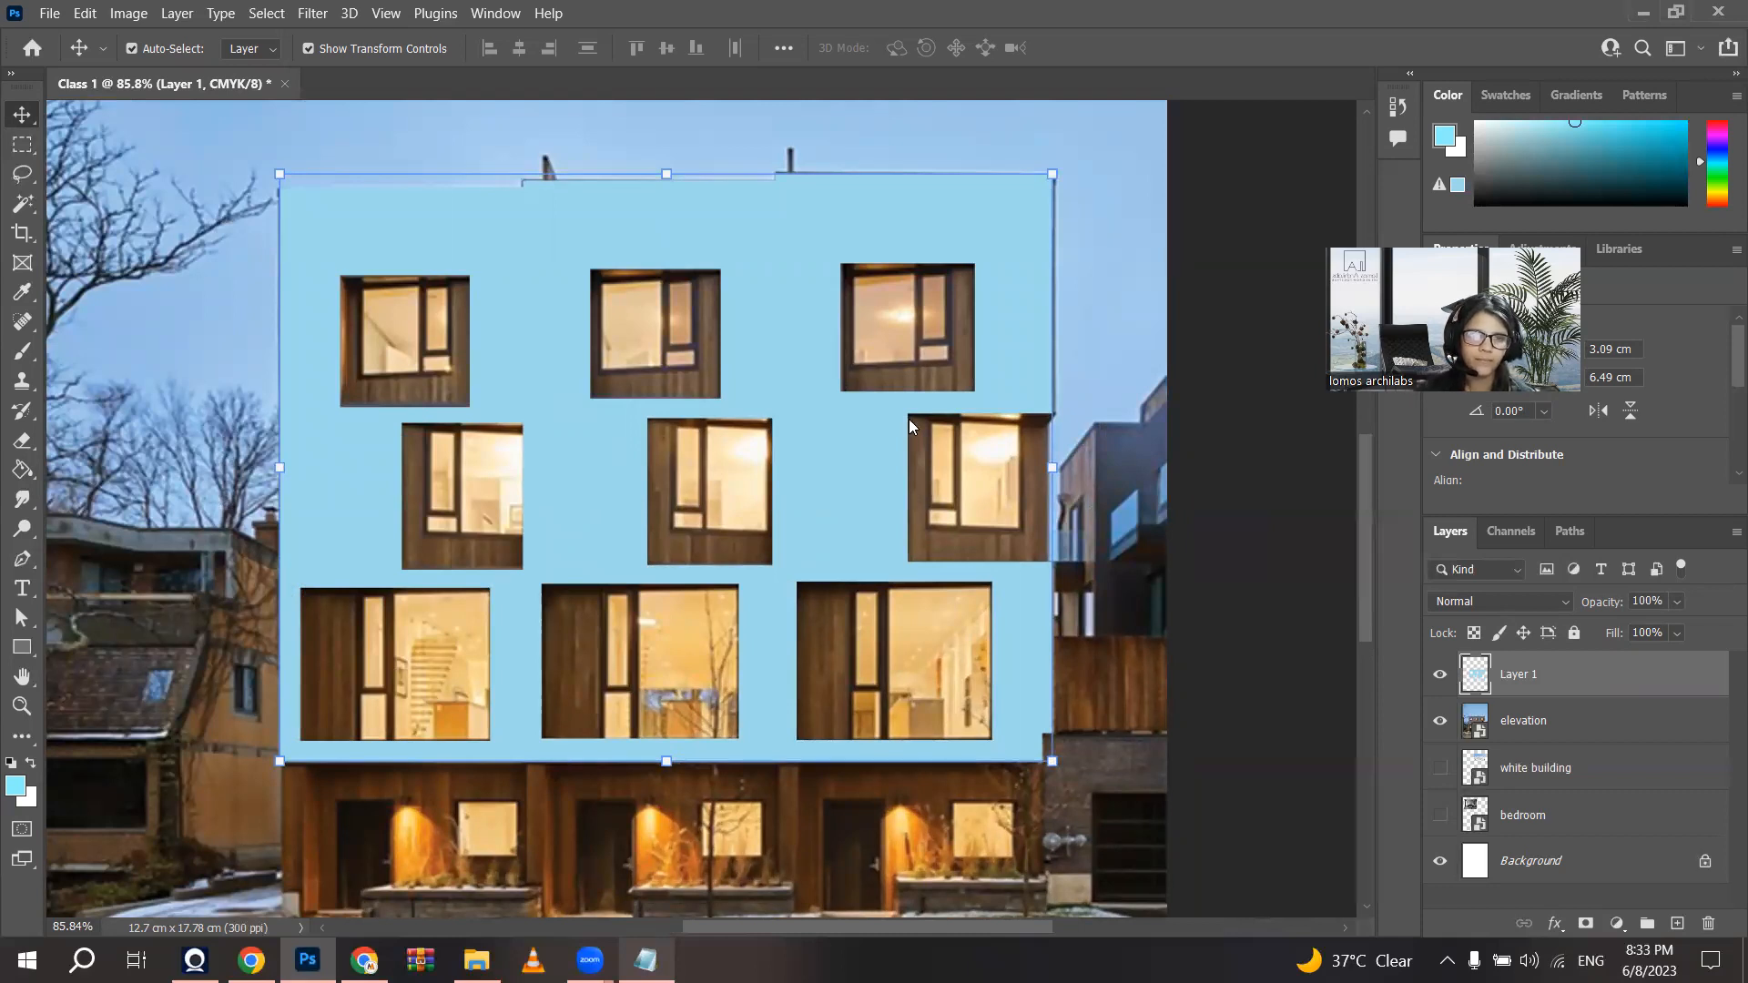
pyautogui.scroll(-5, 657, 547)
pyautogui.scroll(2, 524, 220)
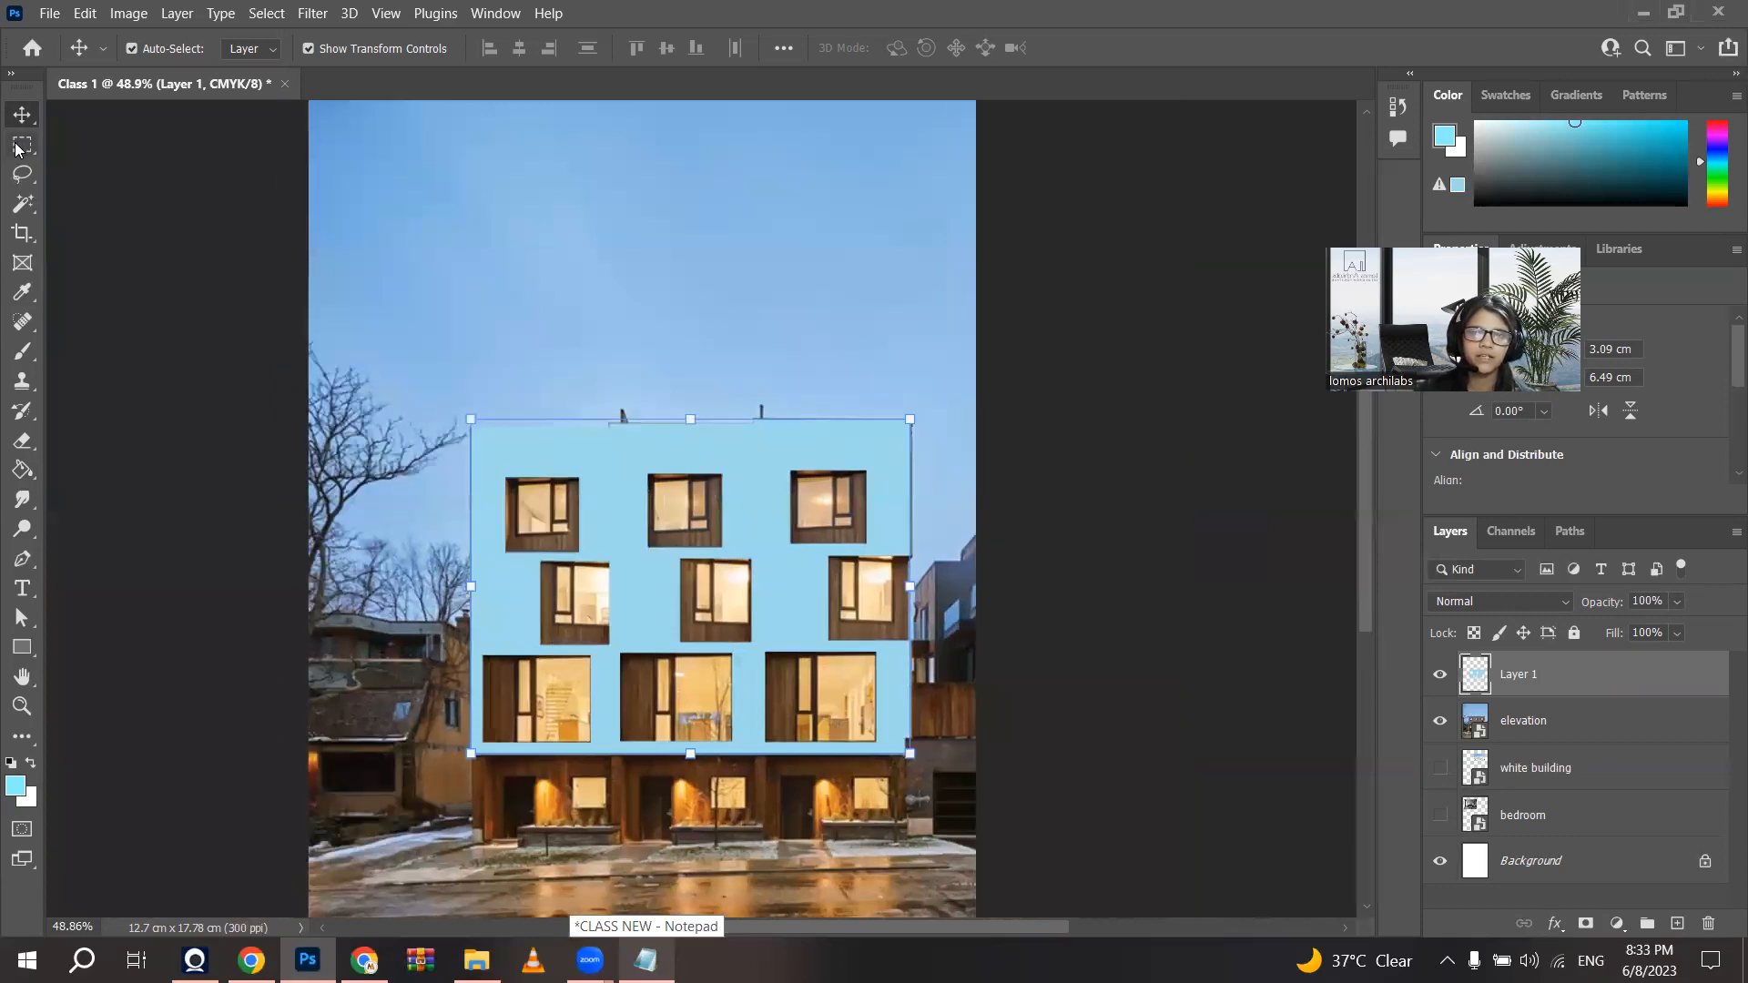
# Step: Using the Elliptical Marquee in add-to-selection mode, select a narrow upright oval and a wider oval in the sky
pyautogui.click(22, 148)
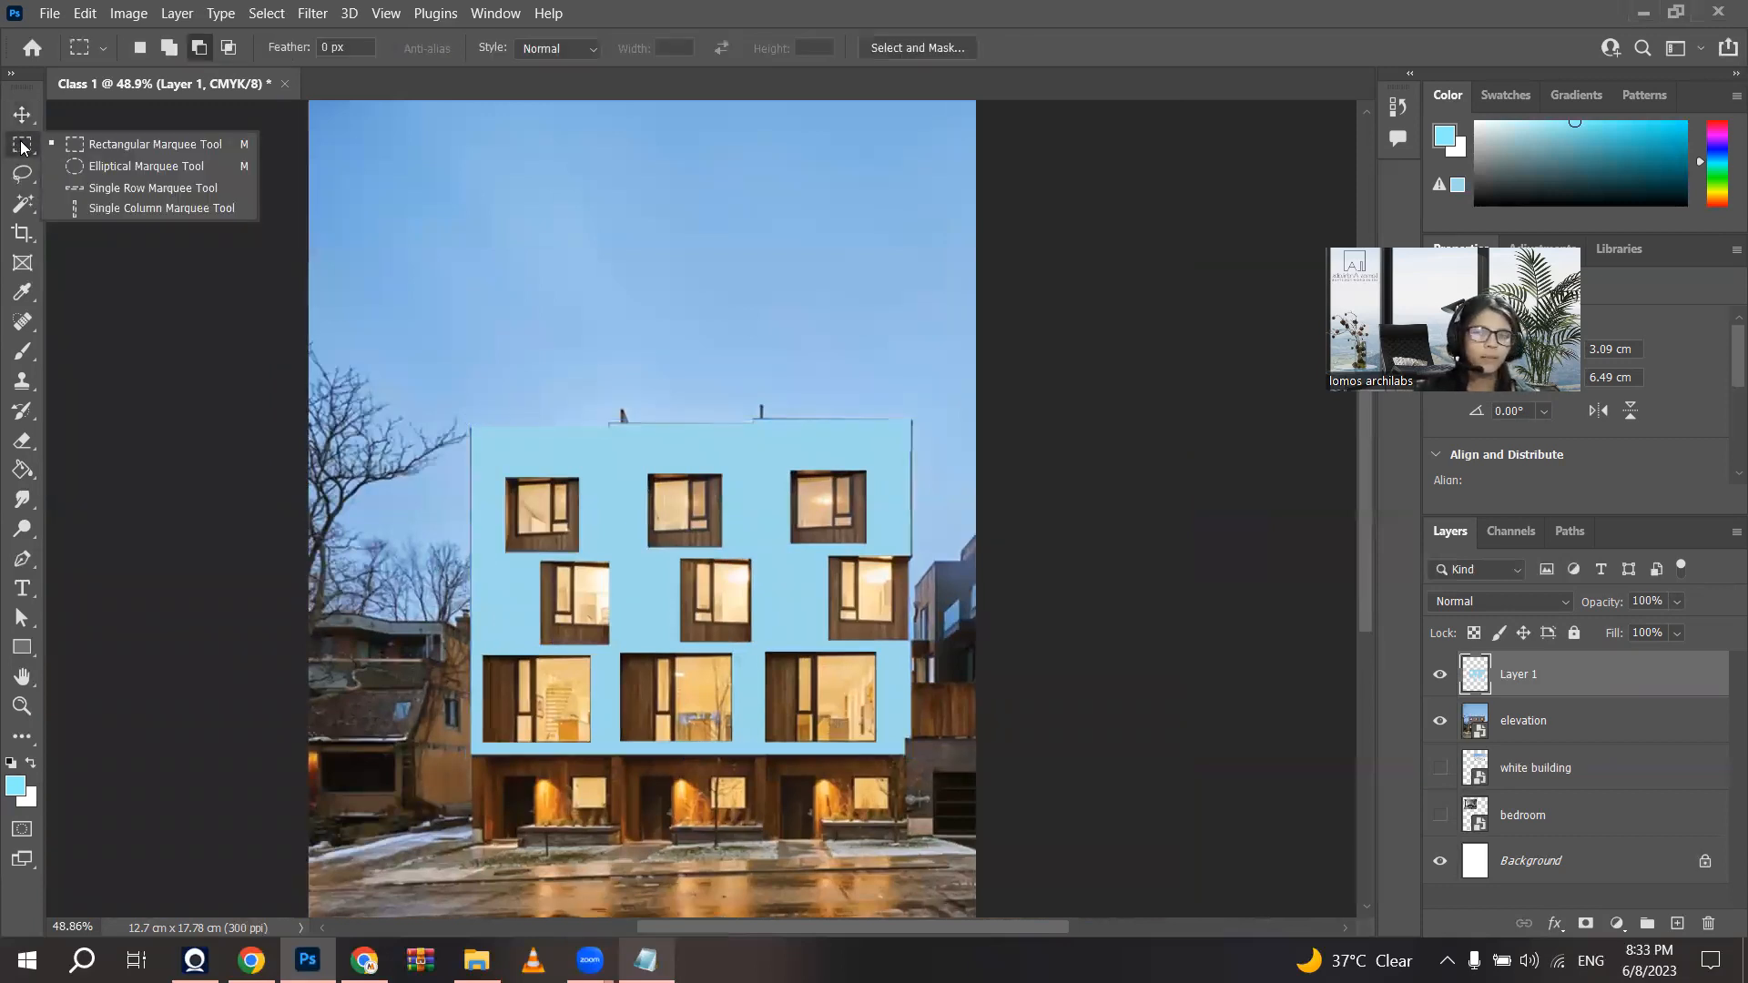
pyautogui.click(130, 169)
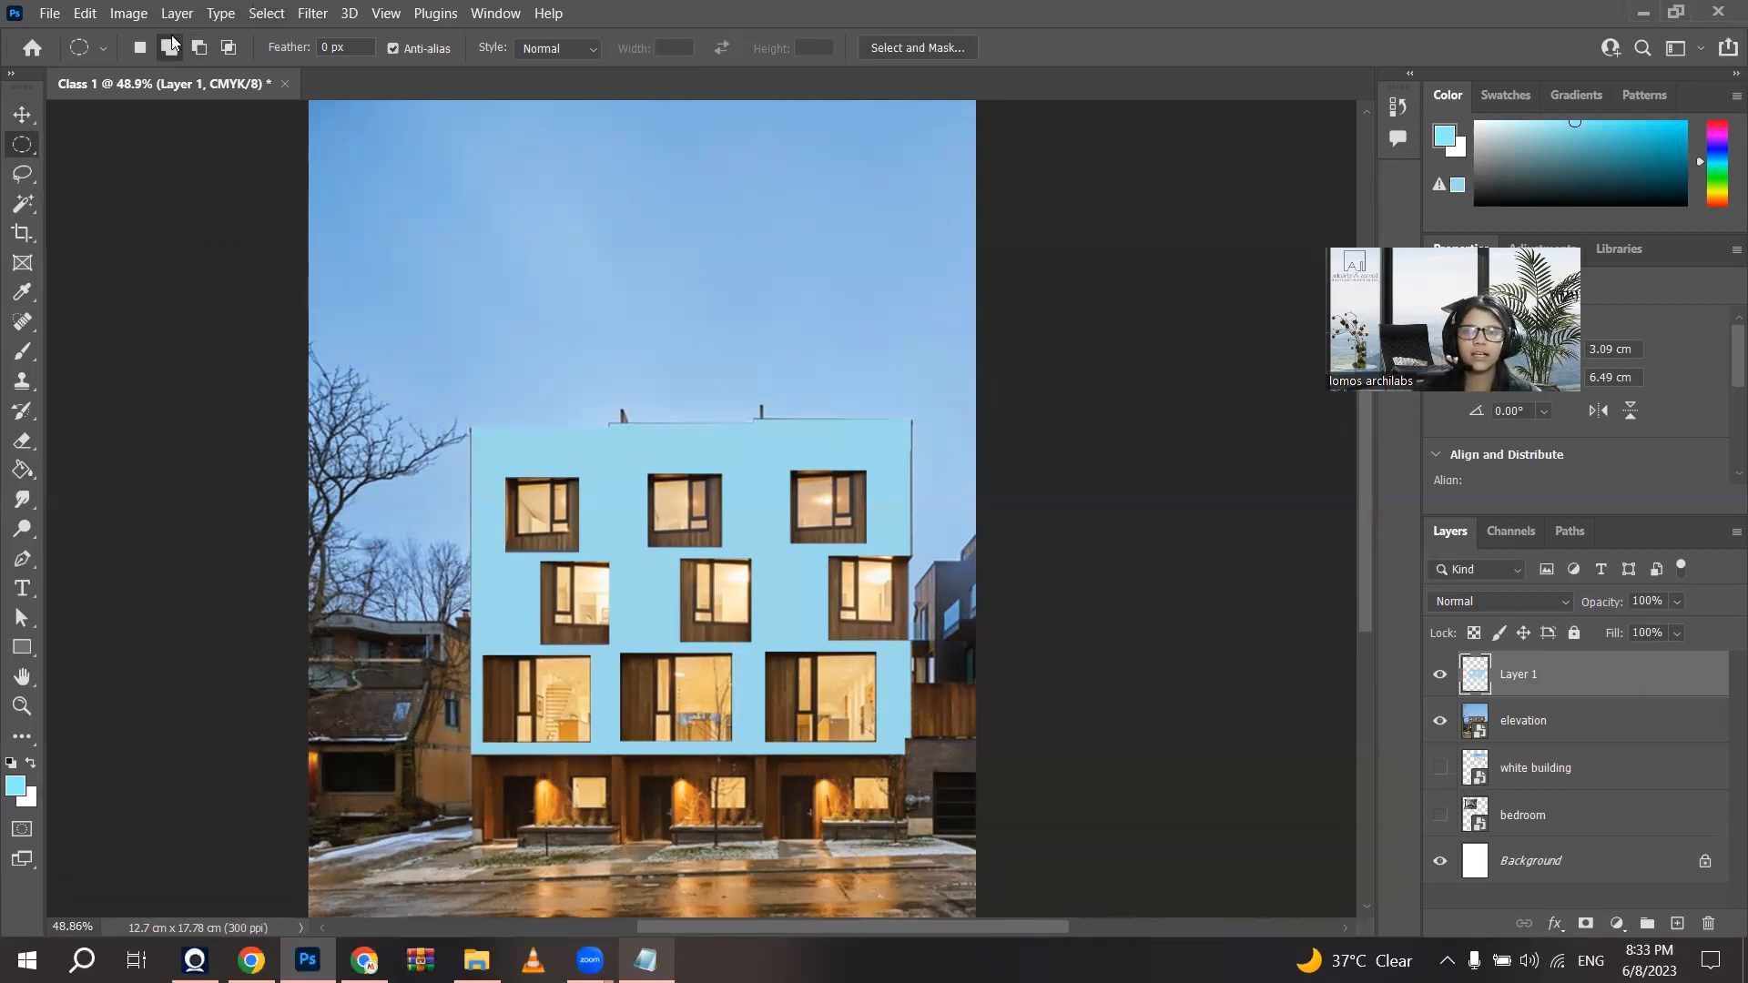
pyautogui.scroll(-5, 678, 528)
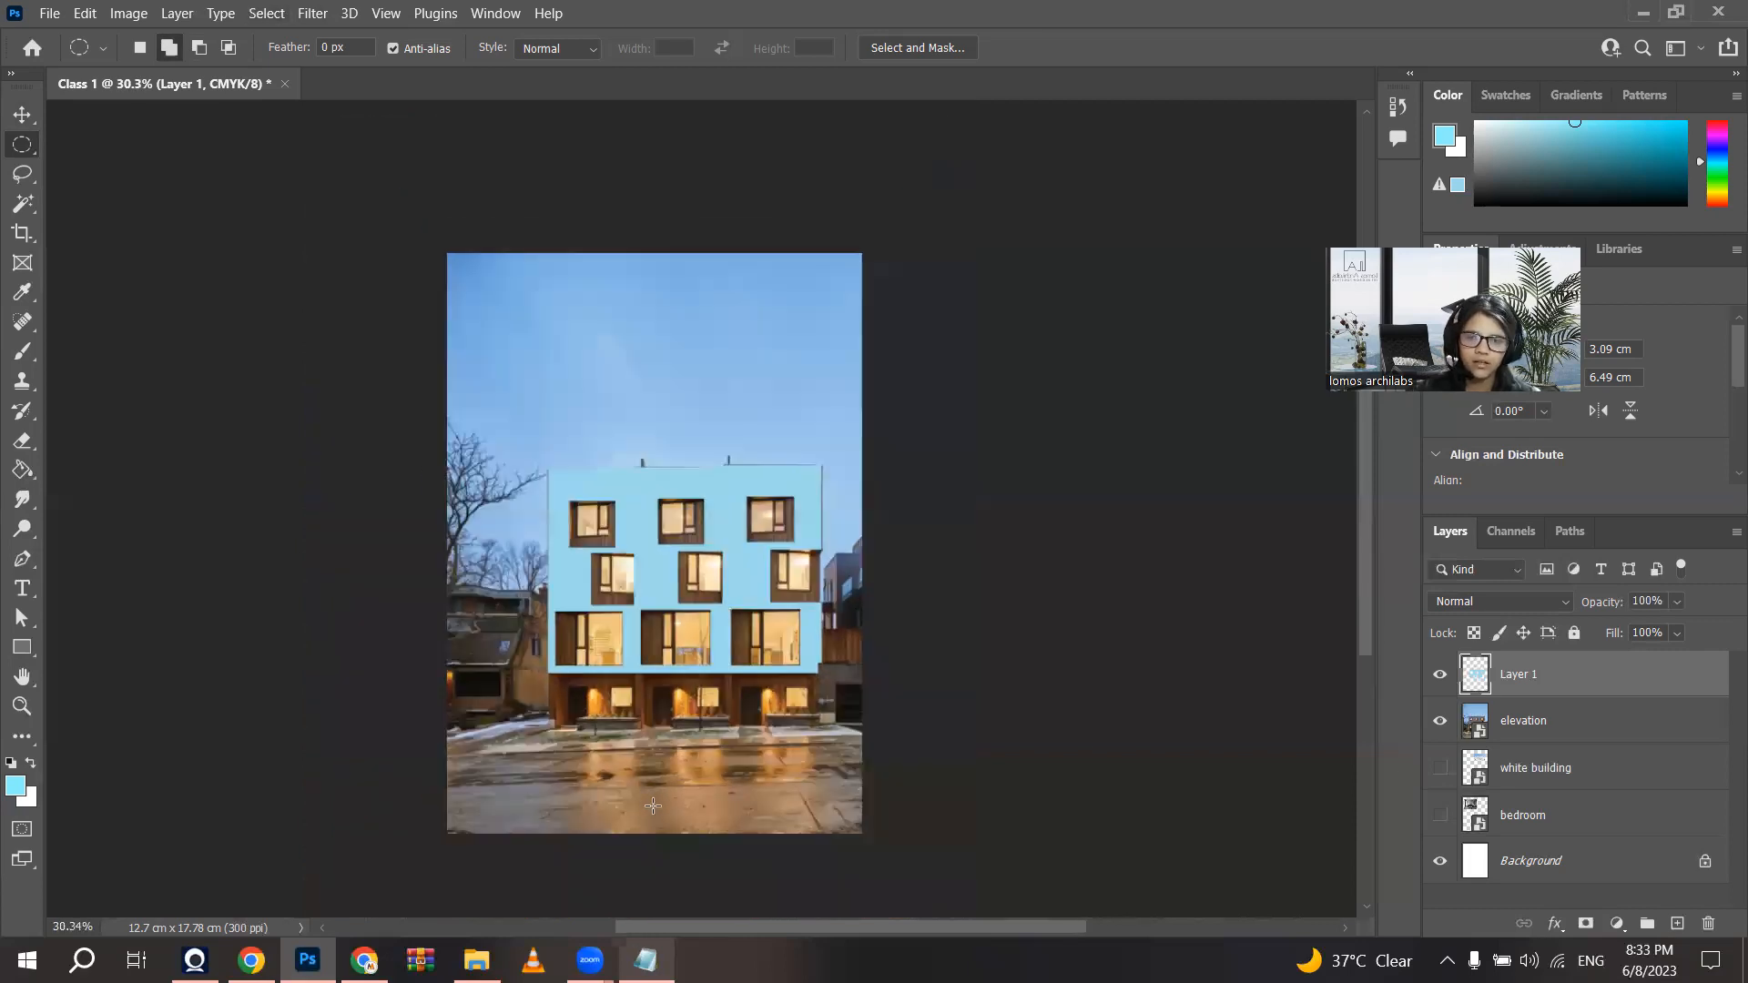
pyautogui.scroll(3, 692, 551)
pyautogui.scroll(4, 692, 551)
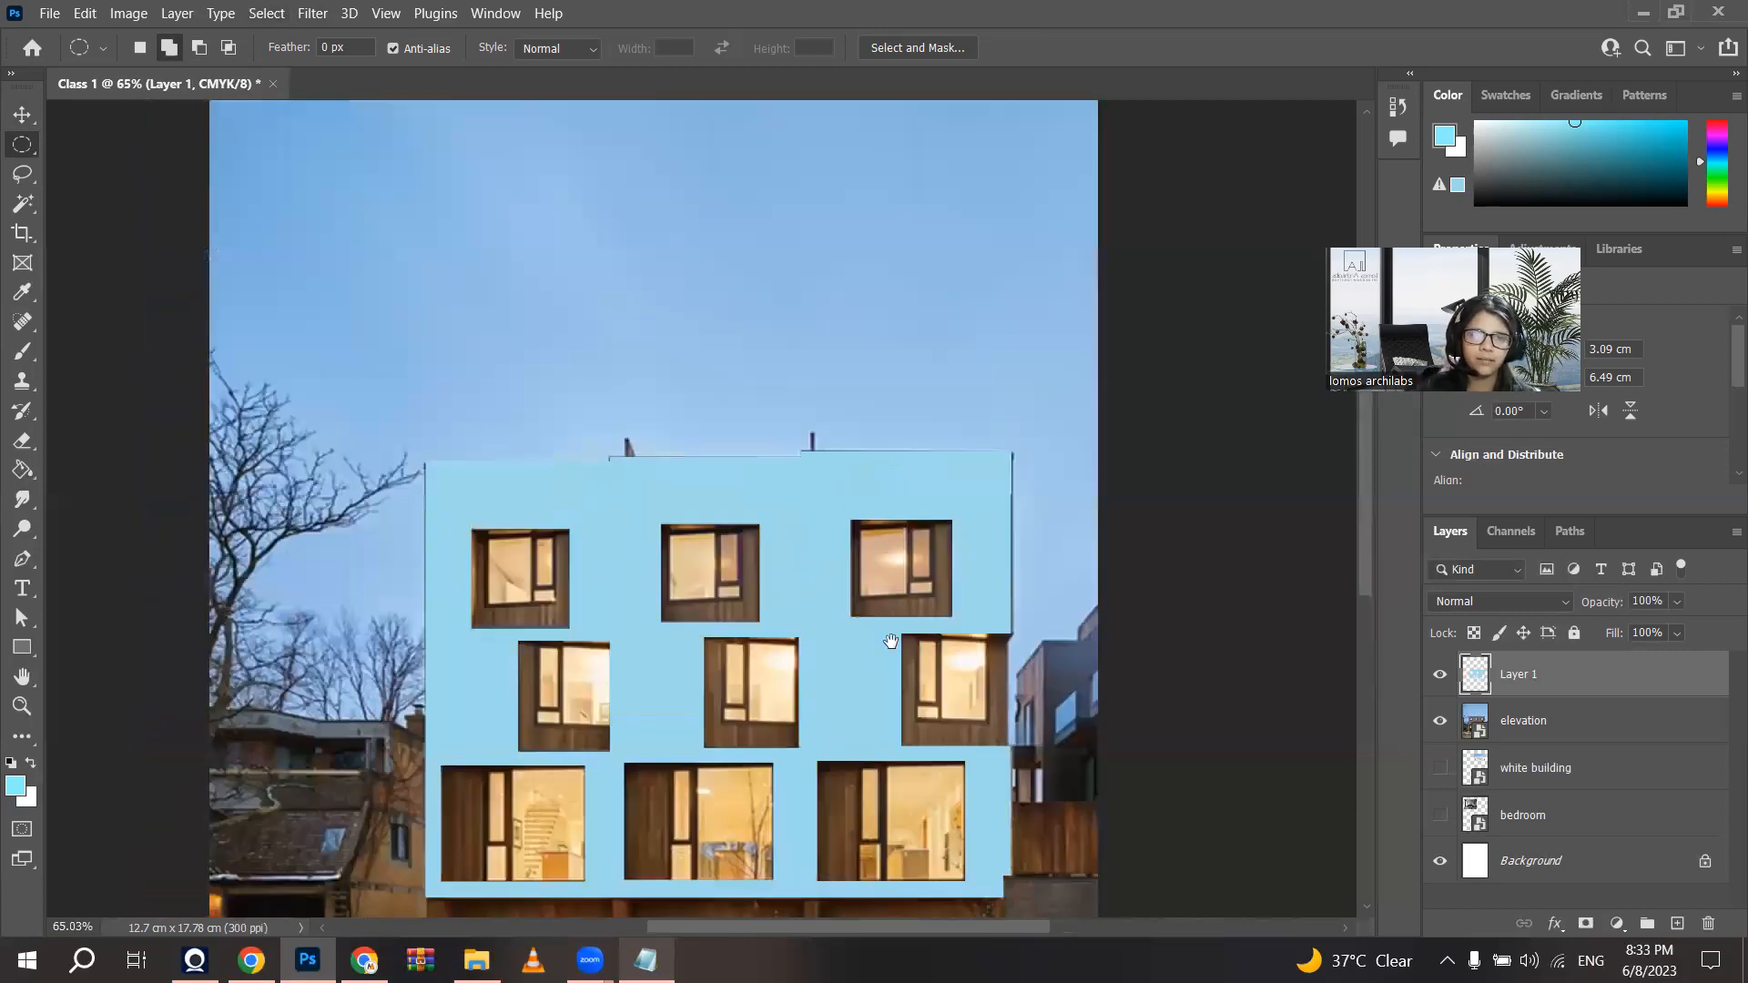
pyautogui.moveTo(1033, 158); pyautogui.dragTo(928, 389)
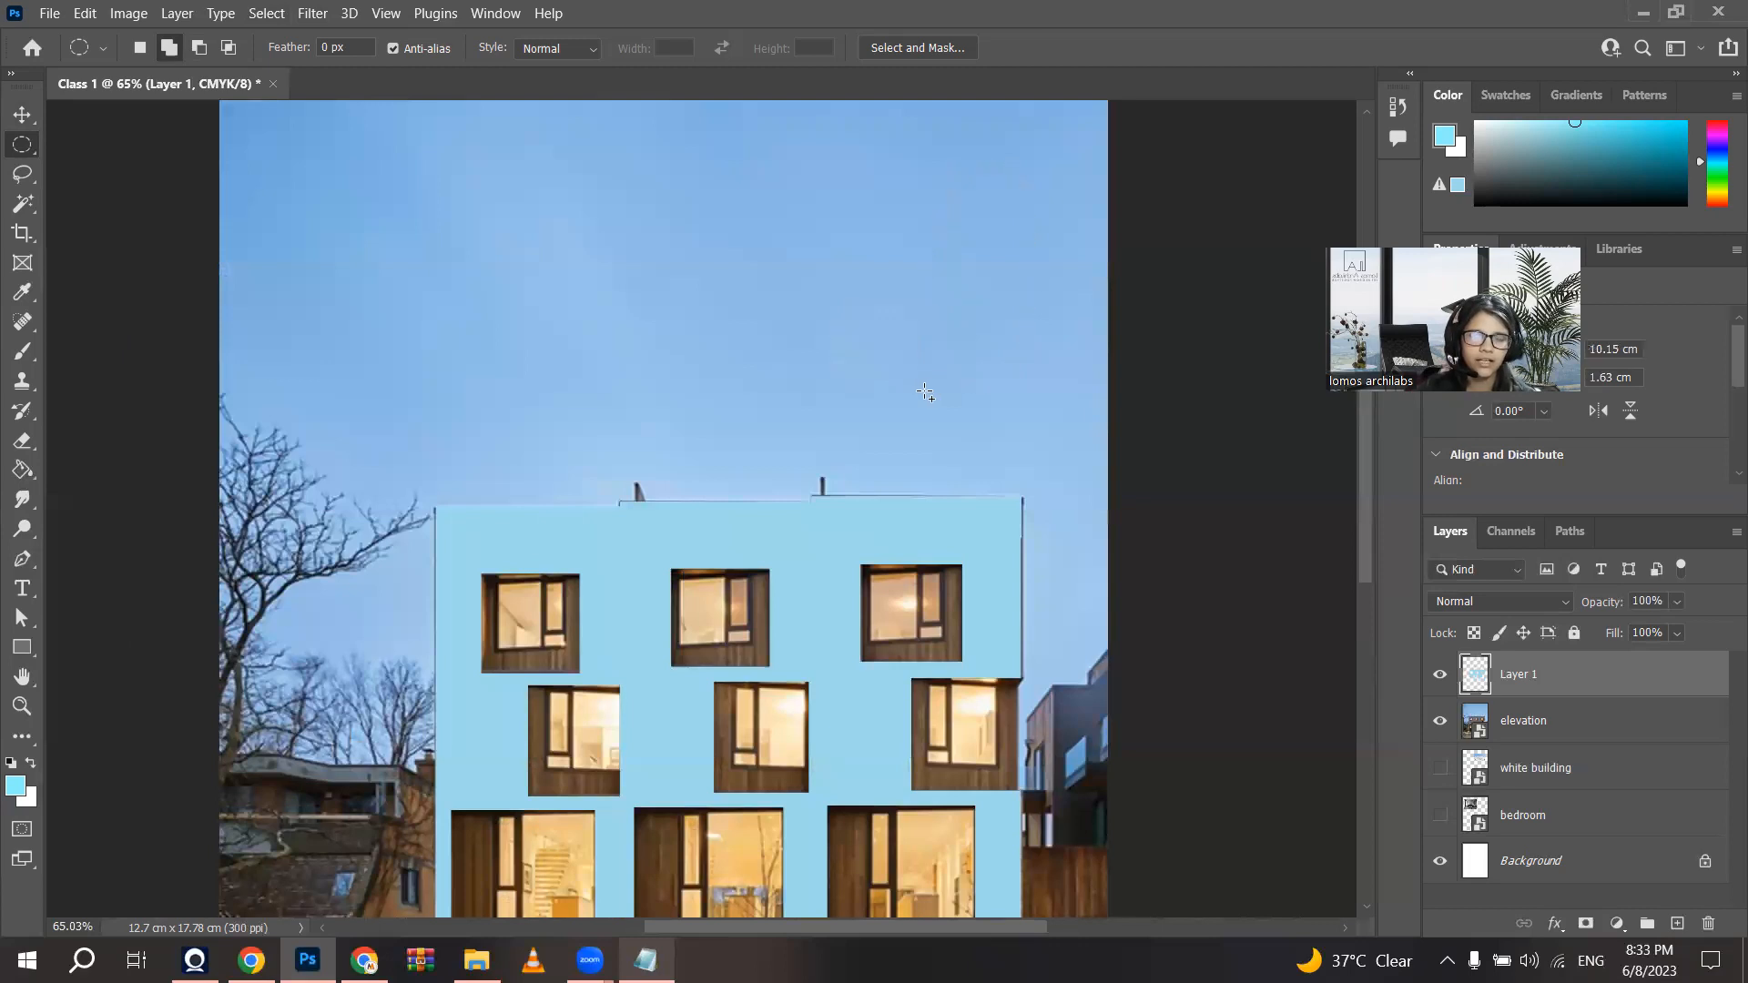
pyautogui.moveTo(856, 180); pyautogui.dragTo(645, 366)
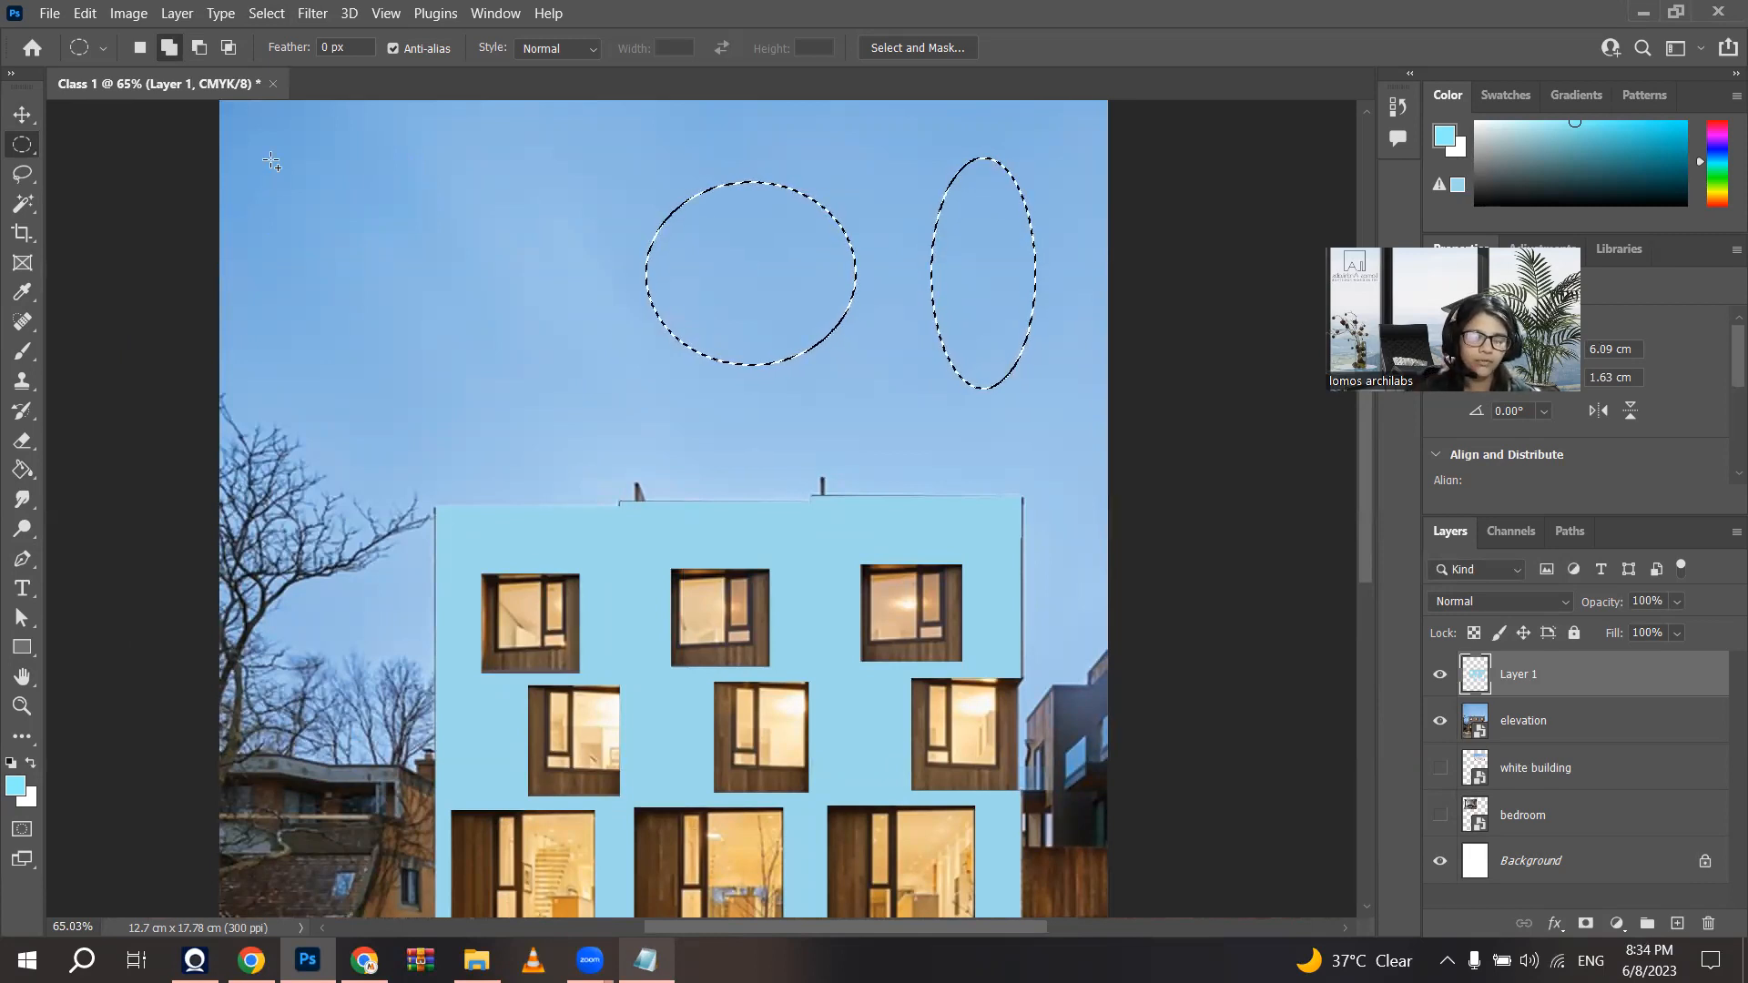
# Step: Add a third, roughly circular area to the selection in the sky, to the left of the two ovals
pyautogui.moveTo(272, 161)
pyautogui.mouseDown()
pyautogui.moveTo(418, 300)
pyautogui.moveTo(294, 183)
pyautogui.mouseUp()
pyautogui.moveTo(386, 466); pyautogui.dragTo(351, 151)
pyautogui.scroll(-10, 391, 314)
pyautogui.moveTo(399, 336); pyautogui.dragTo(523, 956)
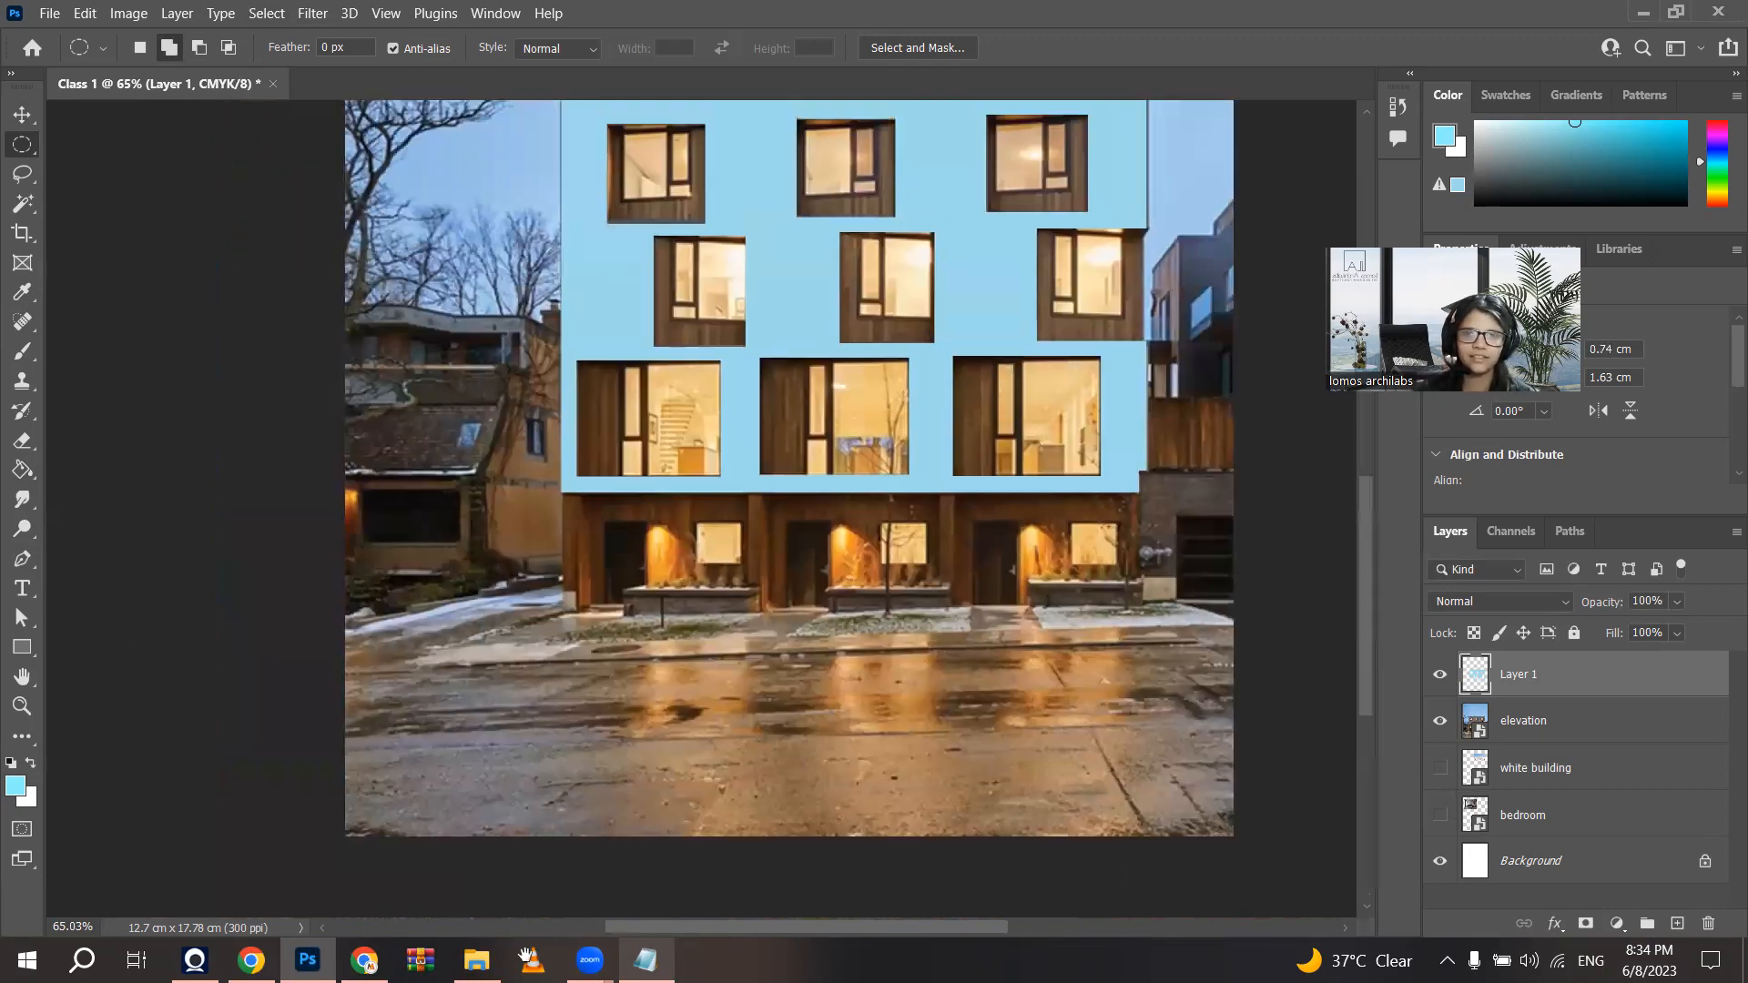
pyautogui.scroll(-1, 521, 661)
pyautogui.scroll(-3, 493, 709)
pyautogui.scroll(4, 551, 259)
pyautogui.moveTo(495, 320); pyautogui.dragTo(437, 497)
pyautogui.moveTo(325, 314); pyautogui.dragTo(331, 305)
pyautogui.moveTo(368, 194); pyautogui.dragTo(544, 435)
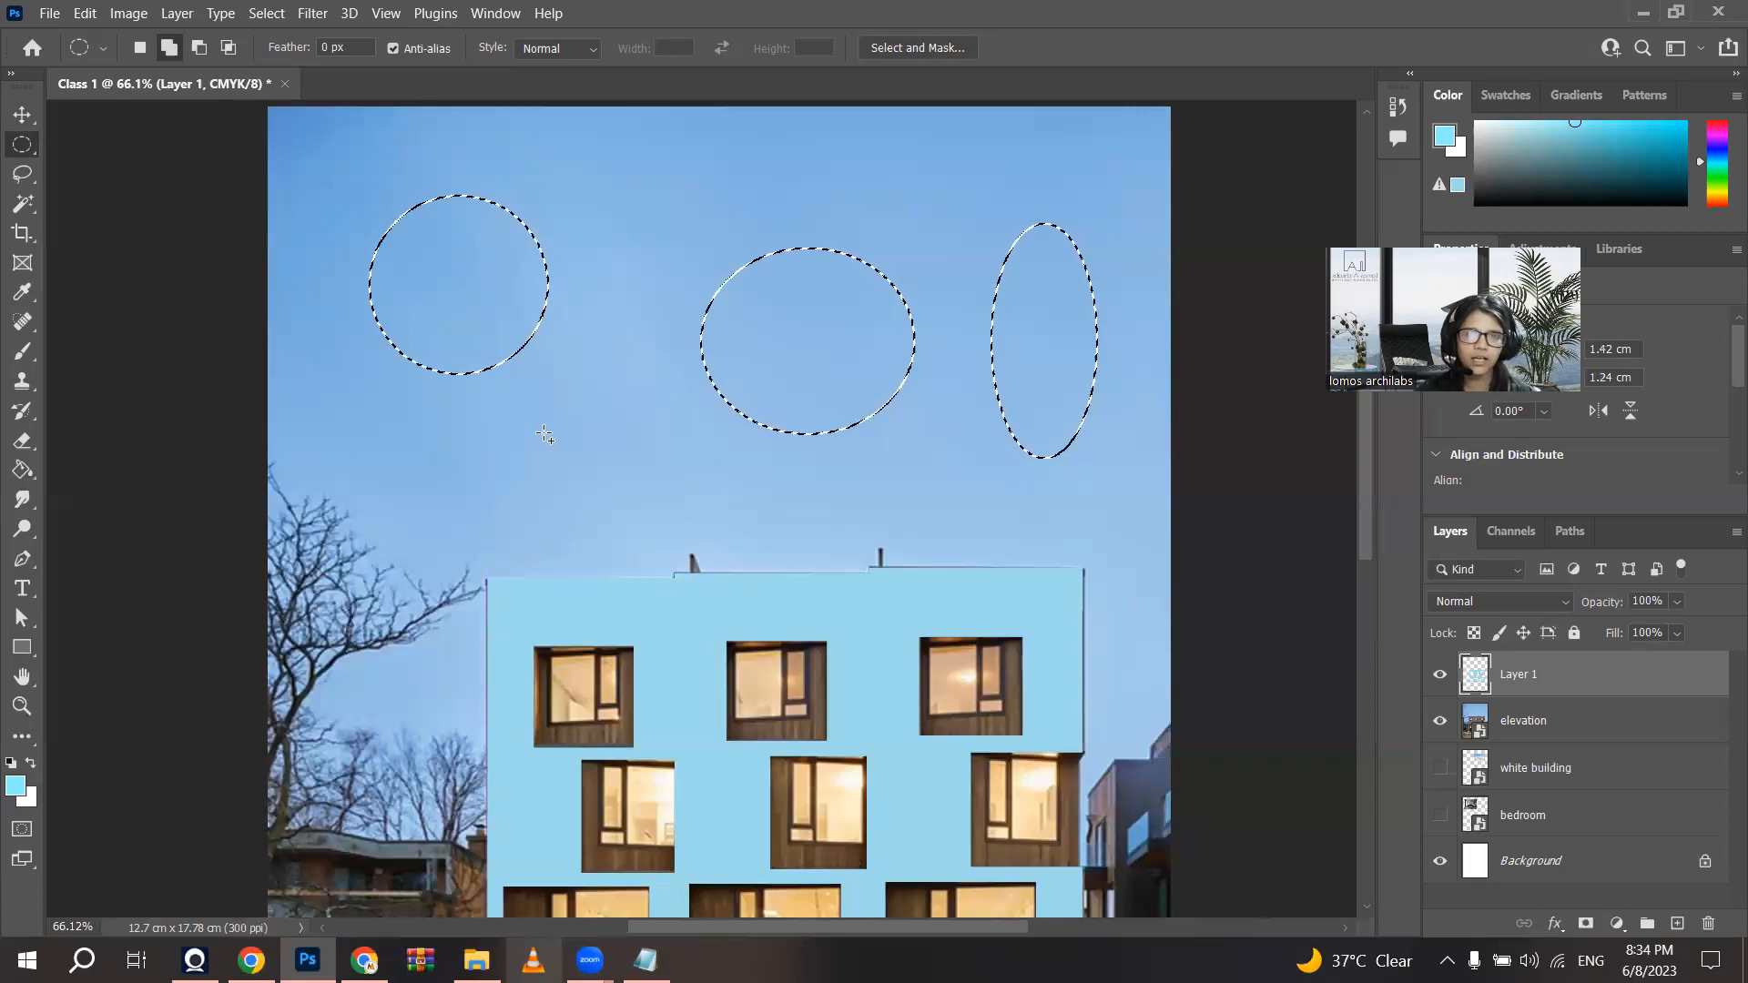
# Step: Subtract an overlapping ellipse from the circular selection to leave a crescent, redoing the first cut with a lower-right-facing shape
pyautogui.click(200, 48)
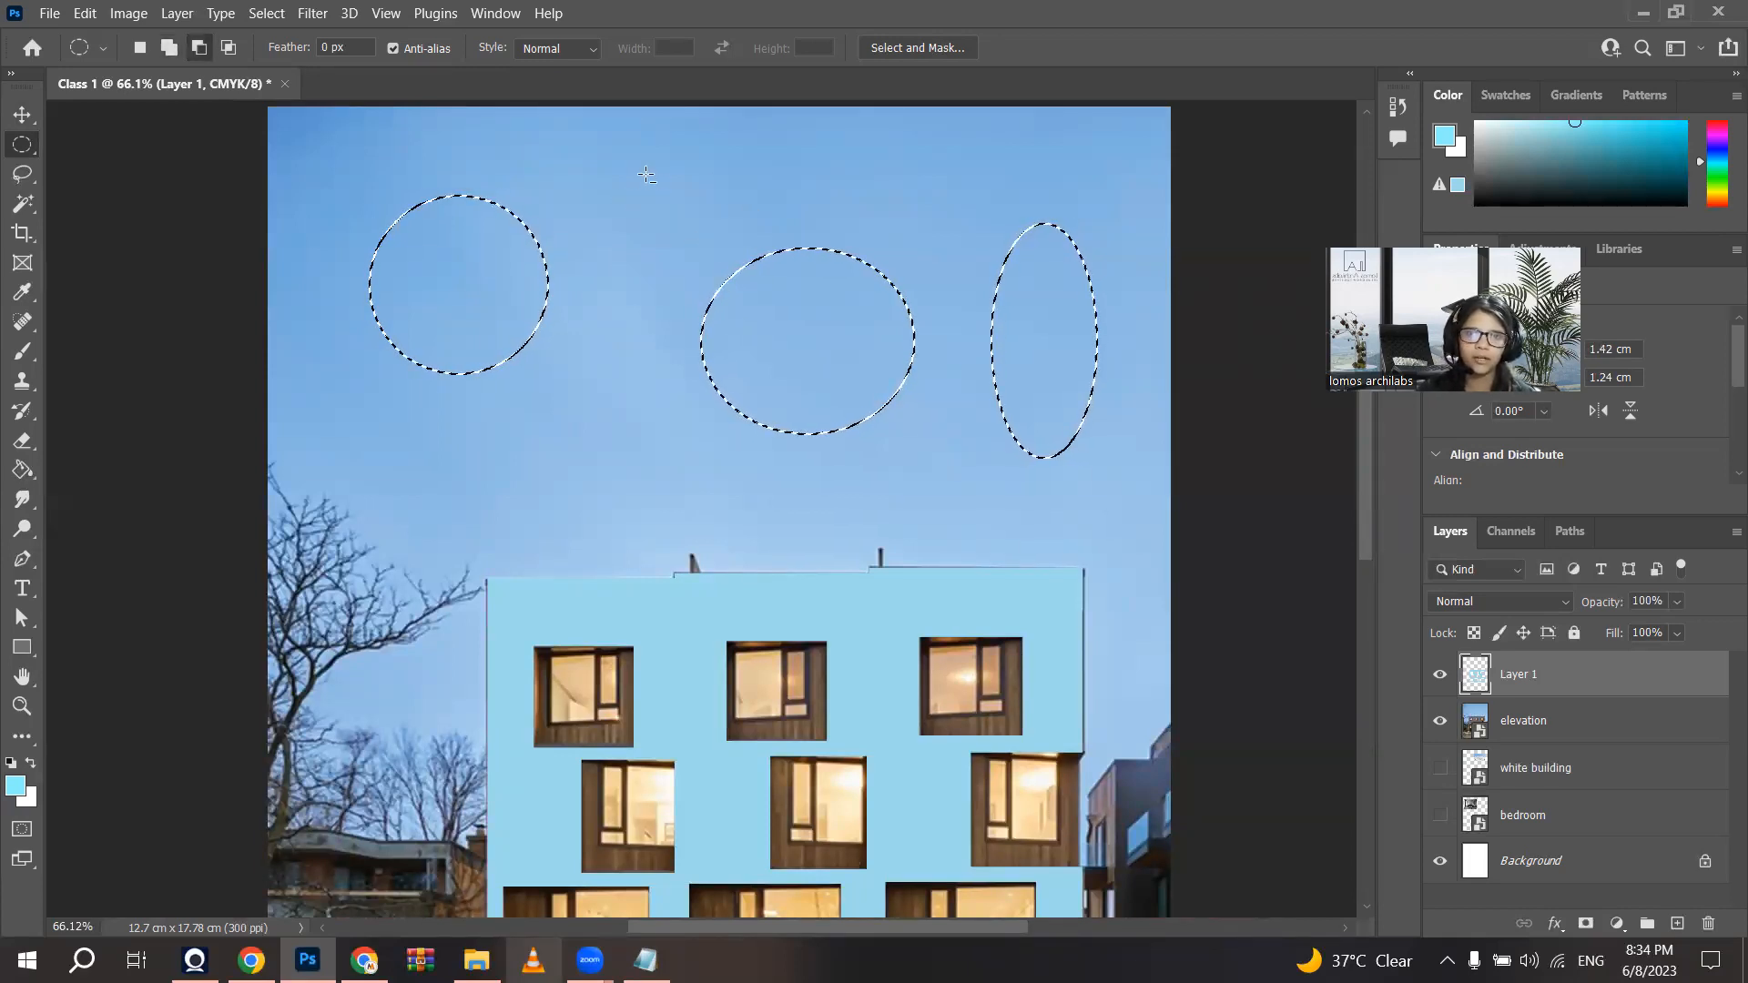
pyautogui.moveTo(247, 144); pyautogui.dragTo(505, 383)
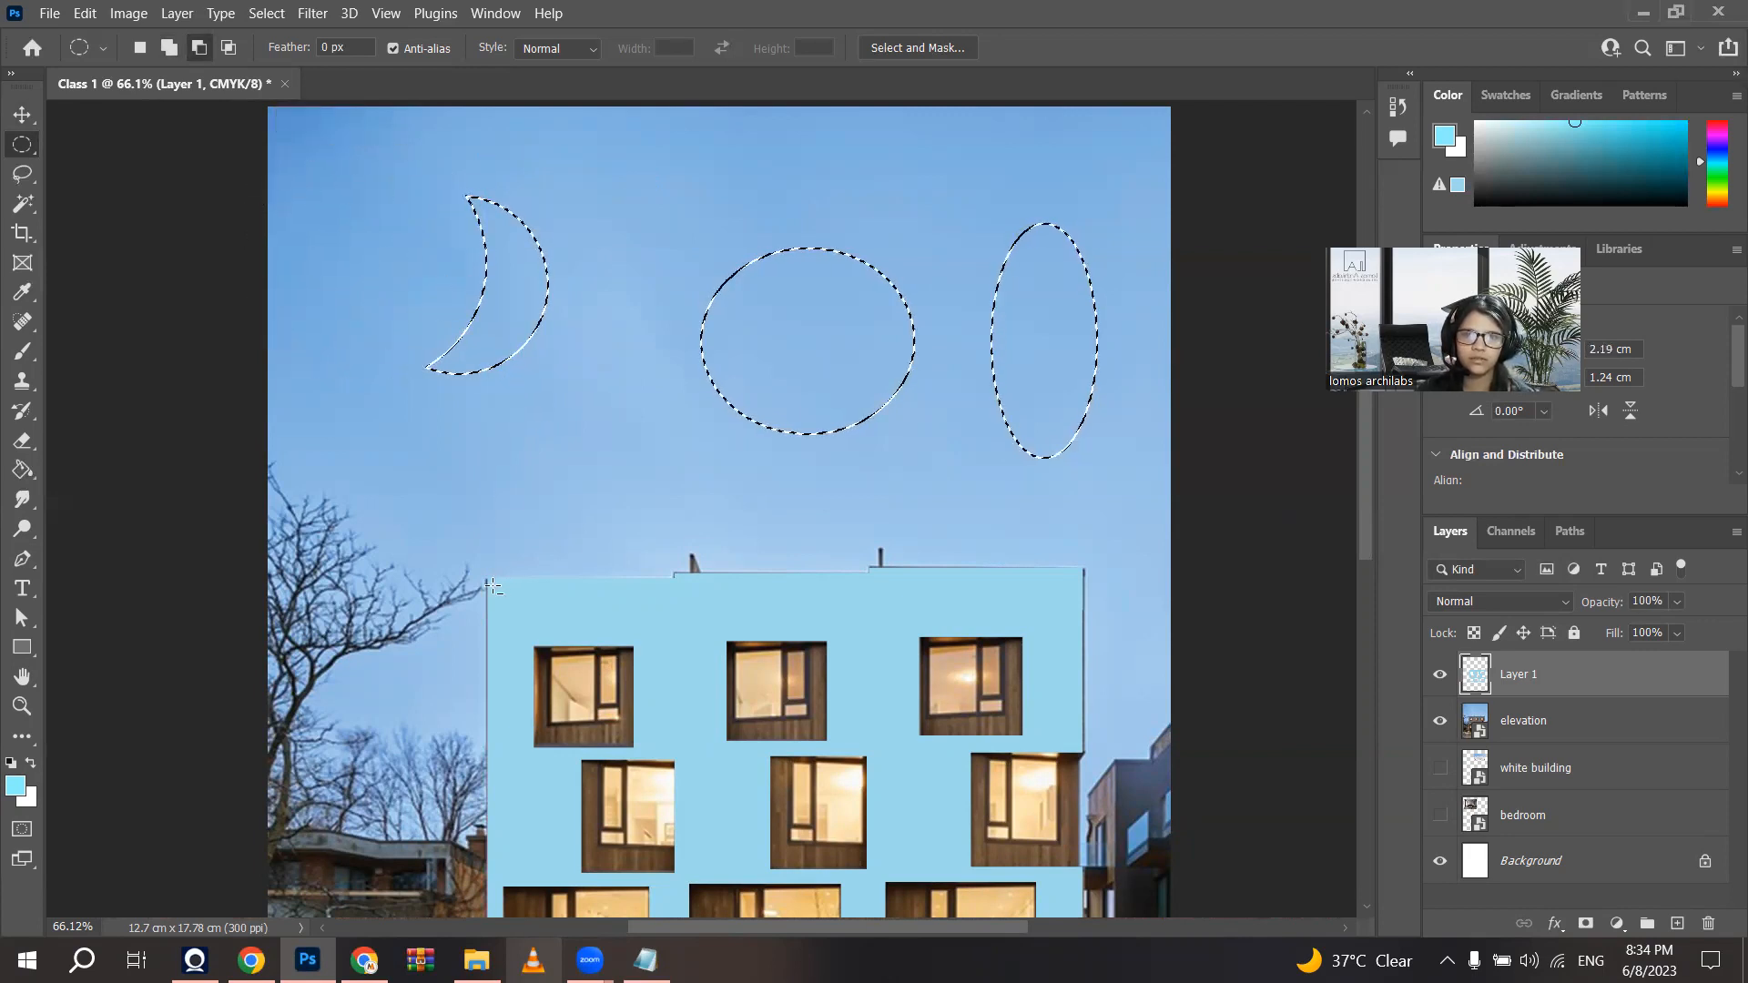
pyautogui.hotkey('ctrl', 'z')
pyautogui.moveTo(308, 136); pyautogui.dragTo(522, 456)
# Step: Subtract a smaller oval from inside the narrow upright oval to turn it into a ring selection
pyautogui.scroll(-2, 481, 472)
pyautogui.scroll(3, 691, 346)
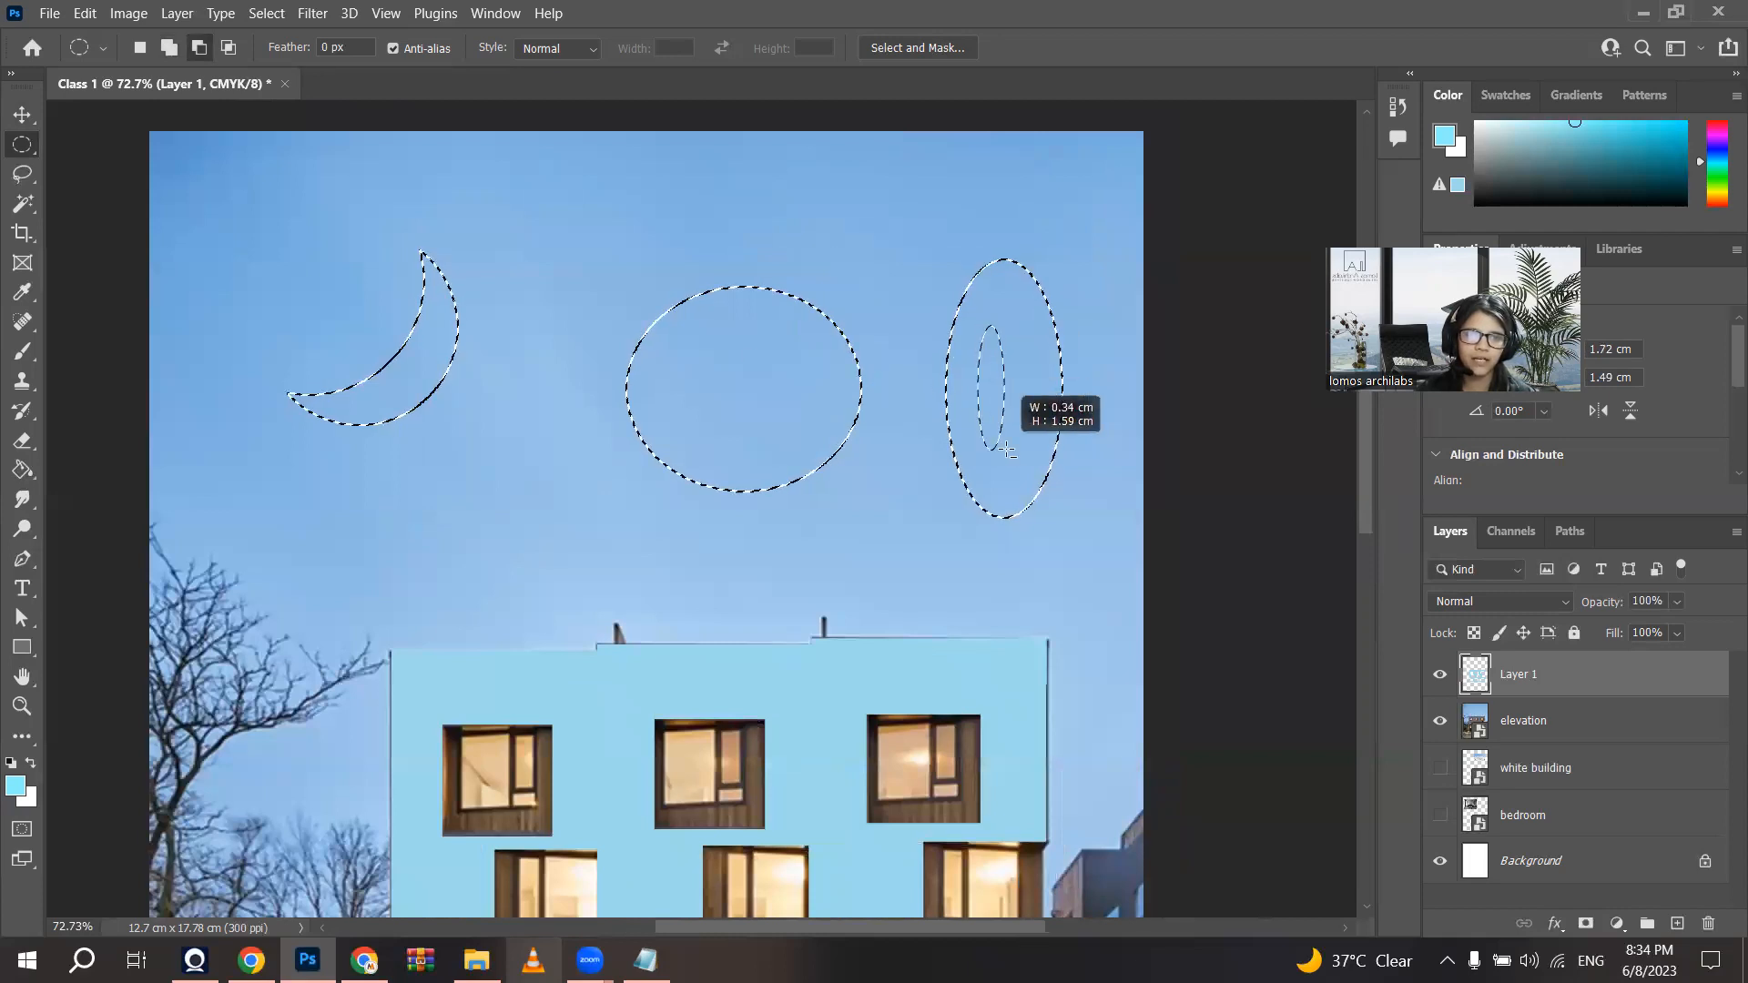
pyautogui.moveTo(978, 325); pyautogui.dragTo(1028, 448)
pyautogui.scroll(2, 701, 382)
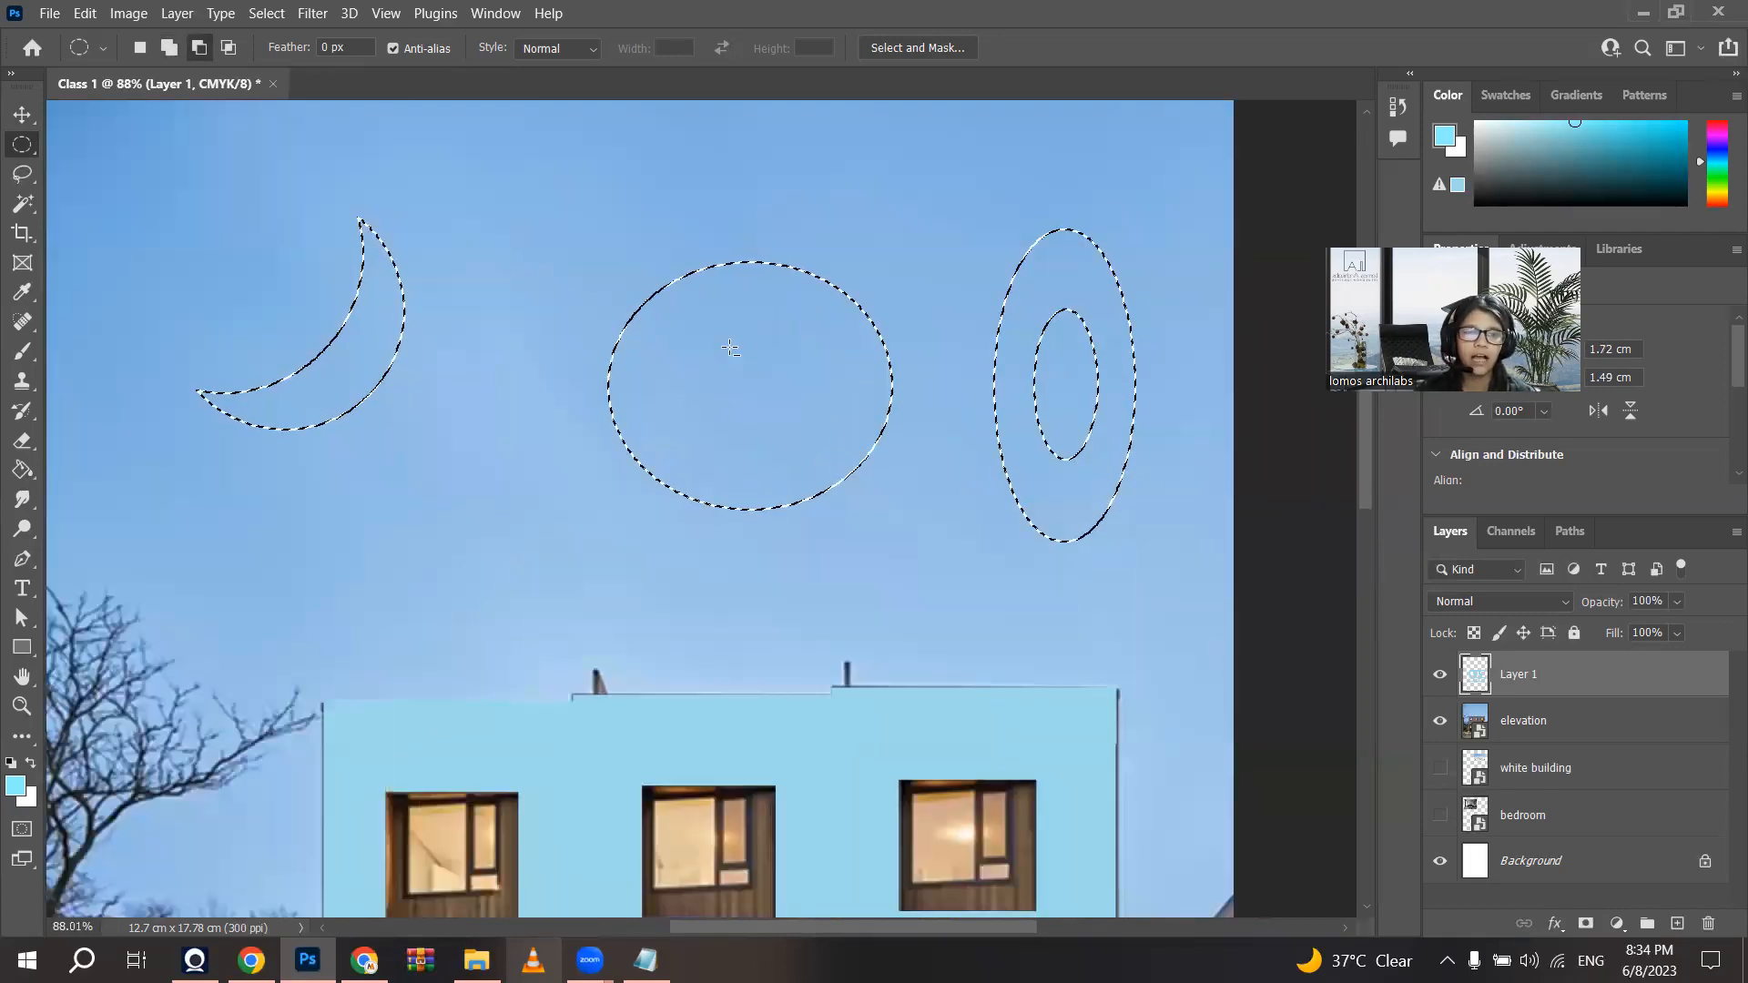
# Step: Using the Rectangular Marquee in subtract mode, cut one notch from the bottom and a wider one from the top of the middle oval
pyautogui.rightClick(32, 149)
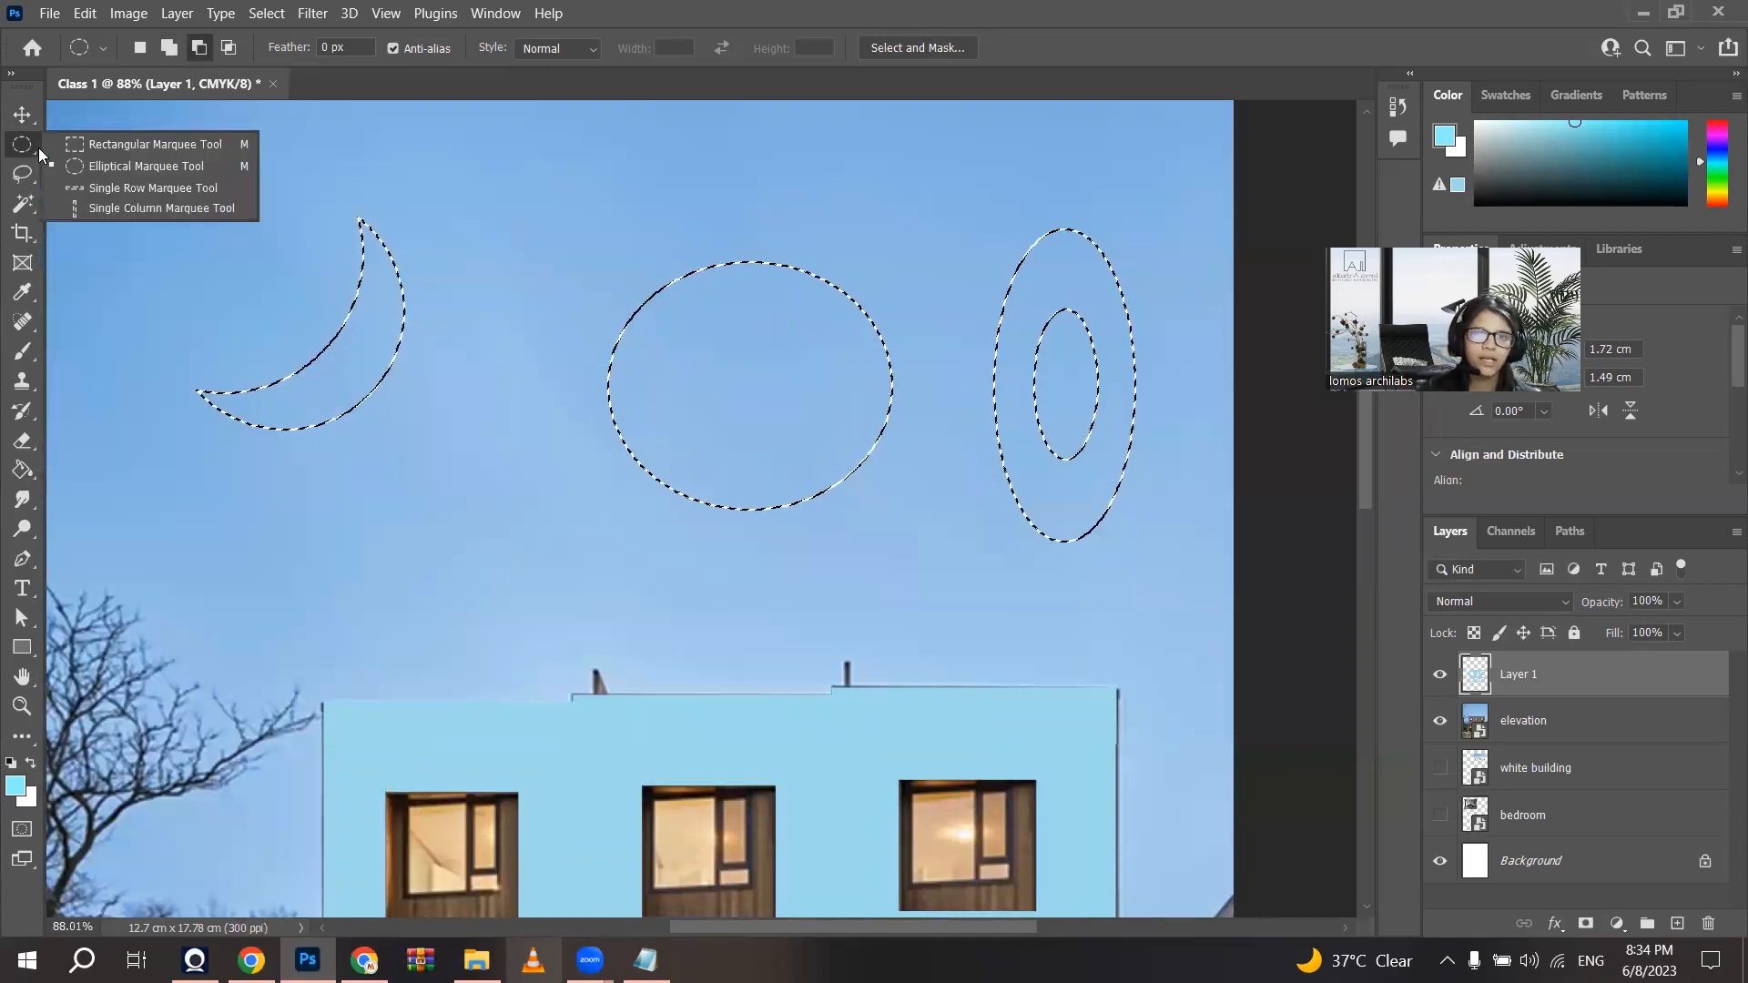
pyautogui.click(96, 145)
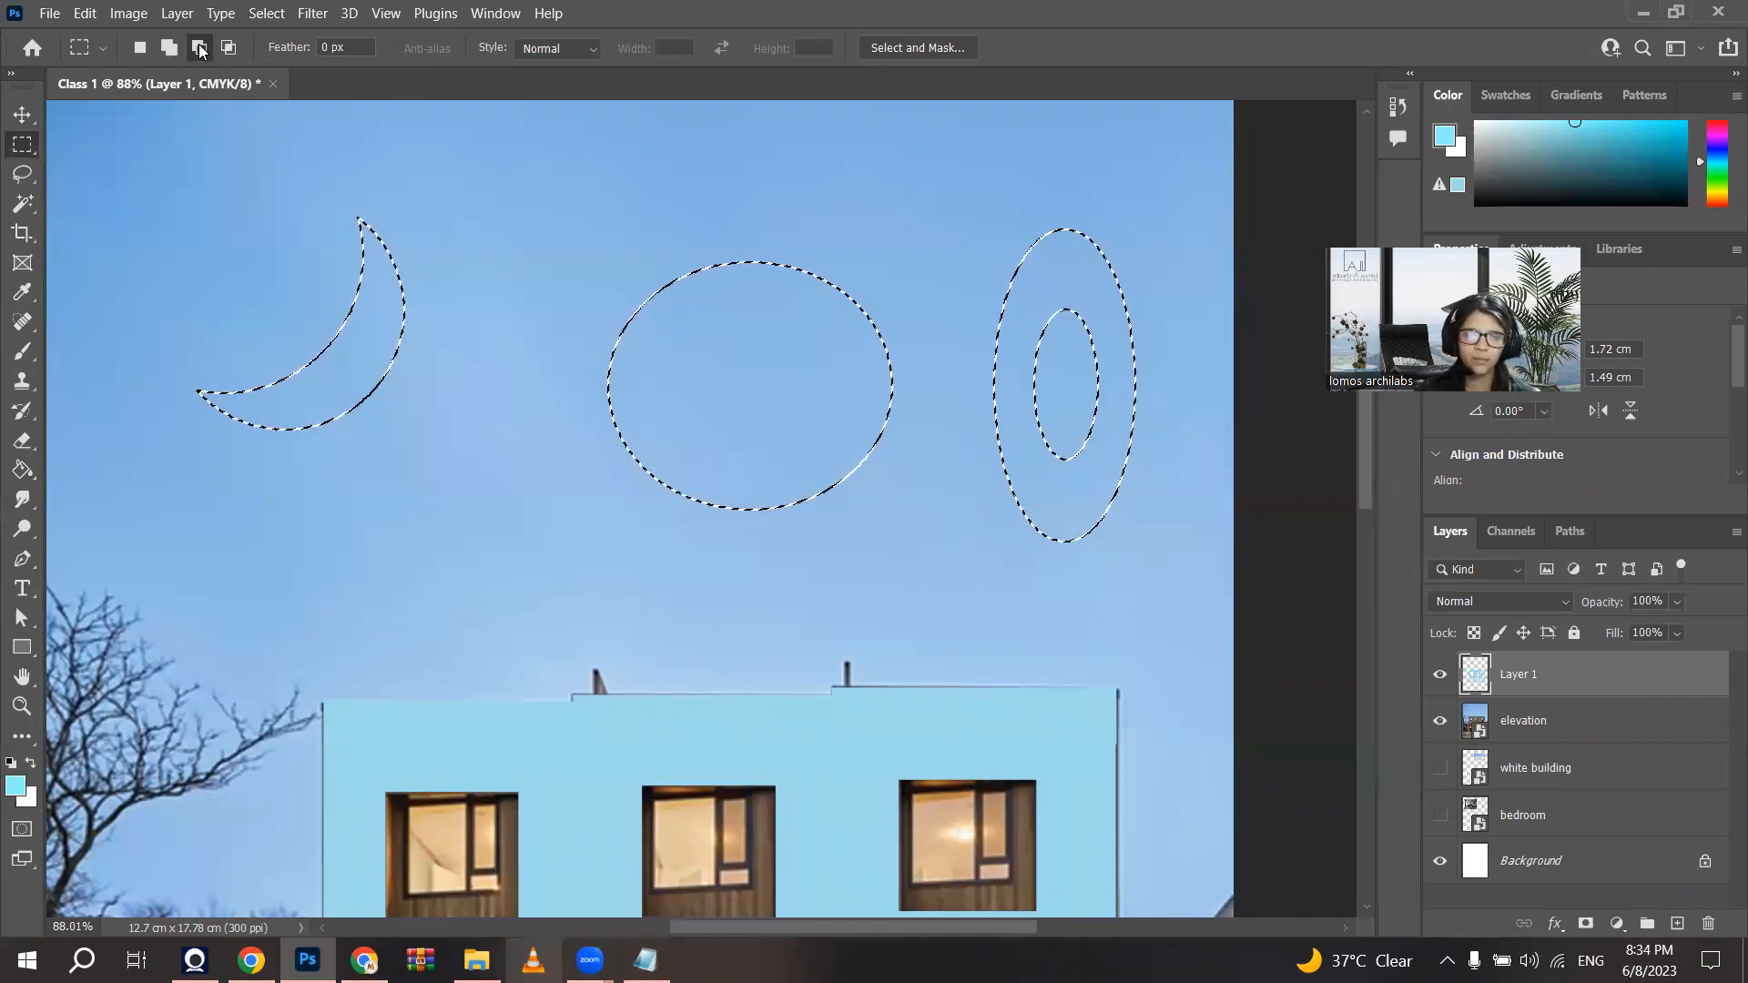
pyautogui.moveTo(683, 387); pyautogui.dragTo(799, 608)
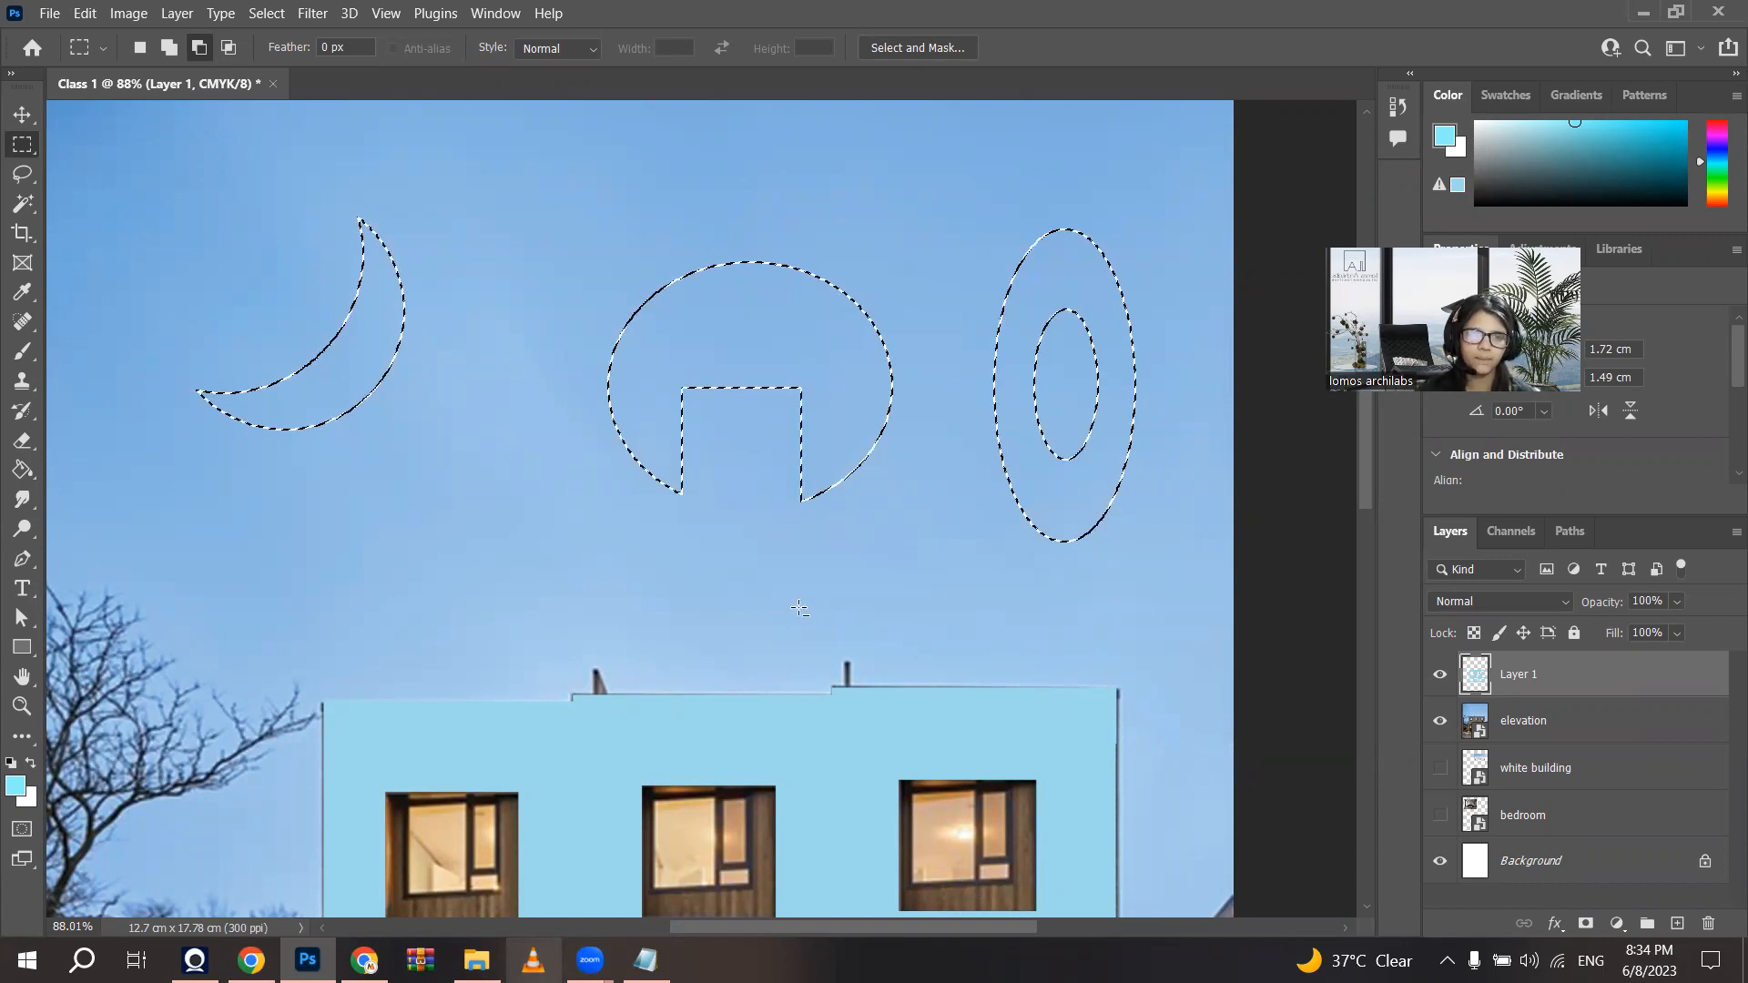
pyautogui.moveTo(640, 218); pyautogui.dragTo(871, 365)
pyautogui.scroll(-1, 595, 332)
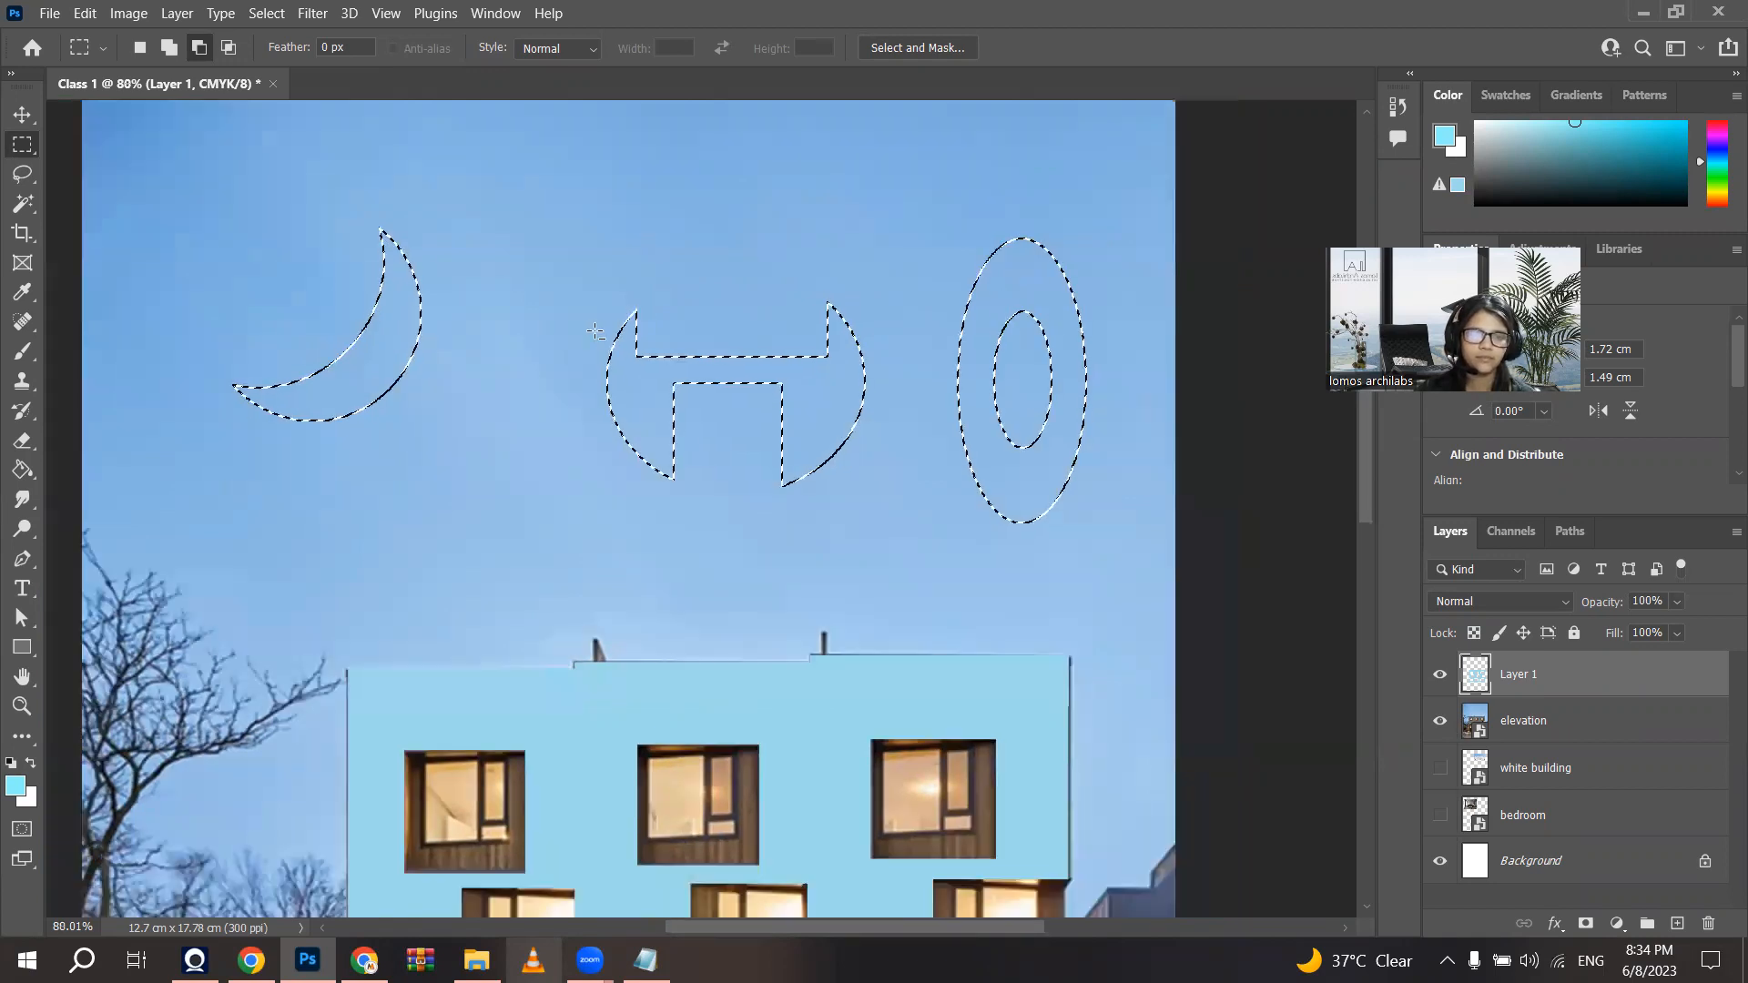
pyautogui.scroll(-2, 595, 332)
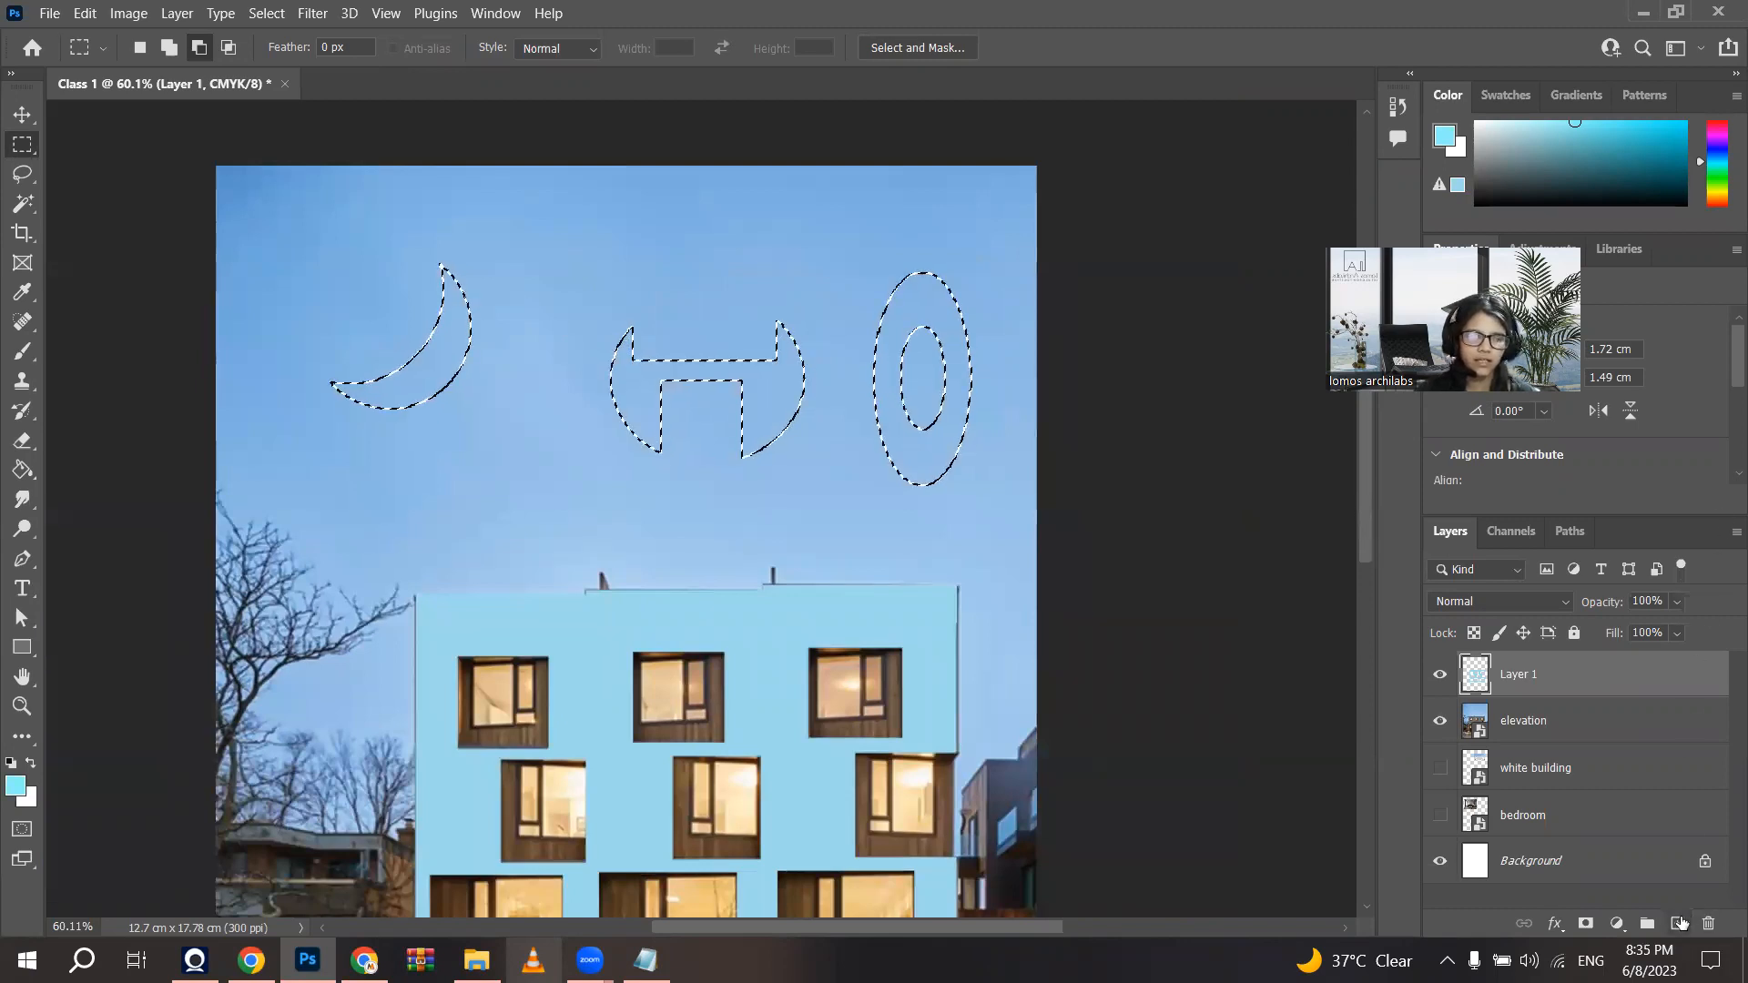
# Step: Create a new layer above the blue facade layer and set the foreground colour to yellow-green ccff00
pyautogui.click(1677, 923)
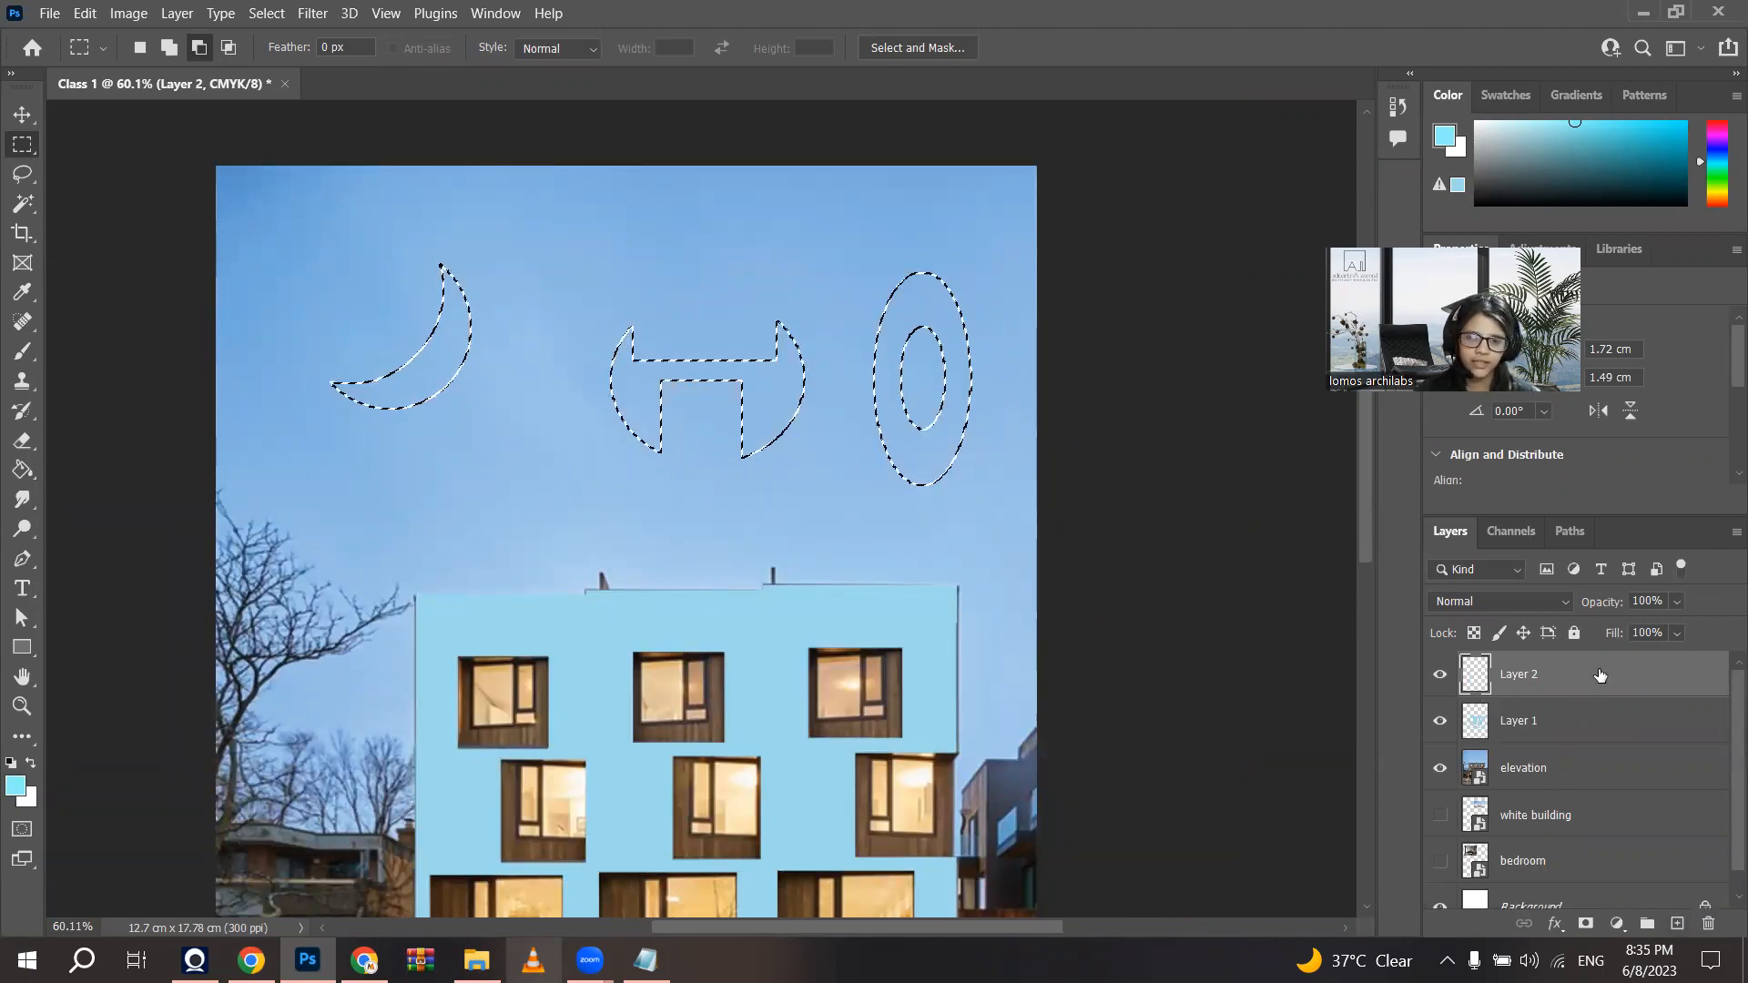
pyautogui.click(15, 784)
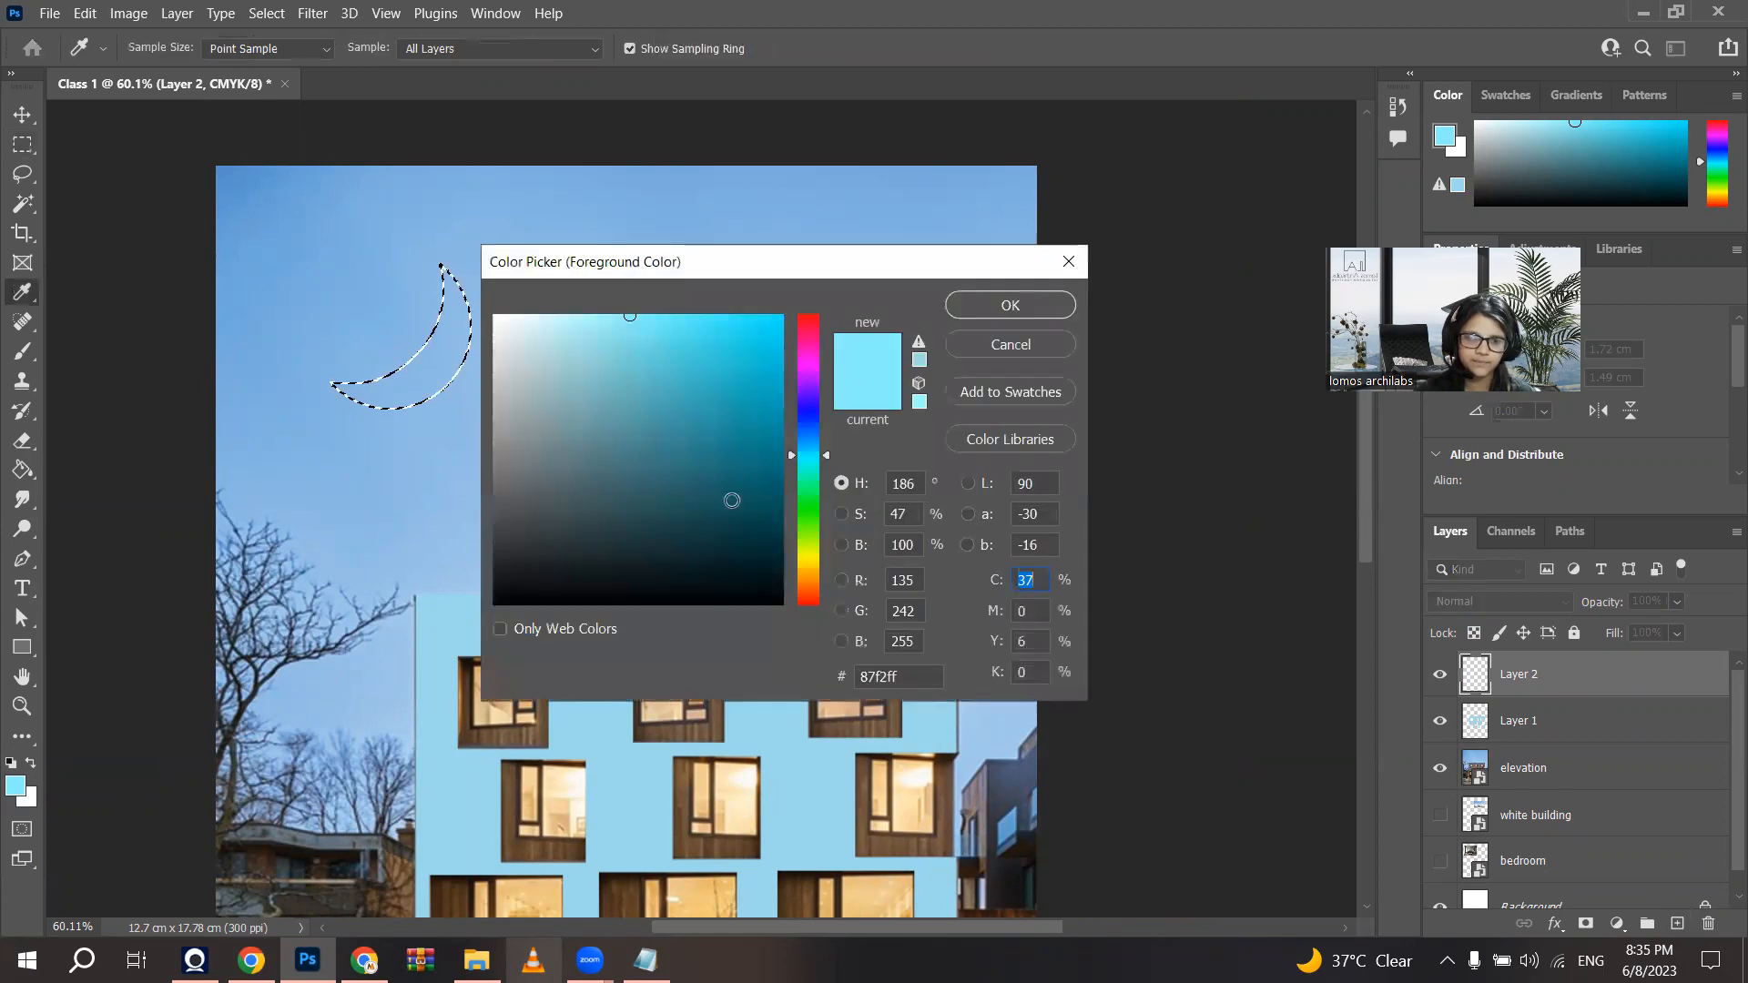
pyautogui.click(808, 546)
pyautogui.click(781, 317)
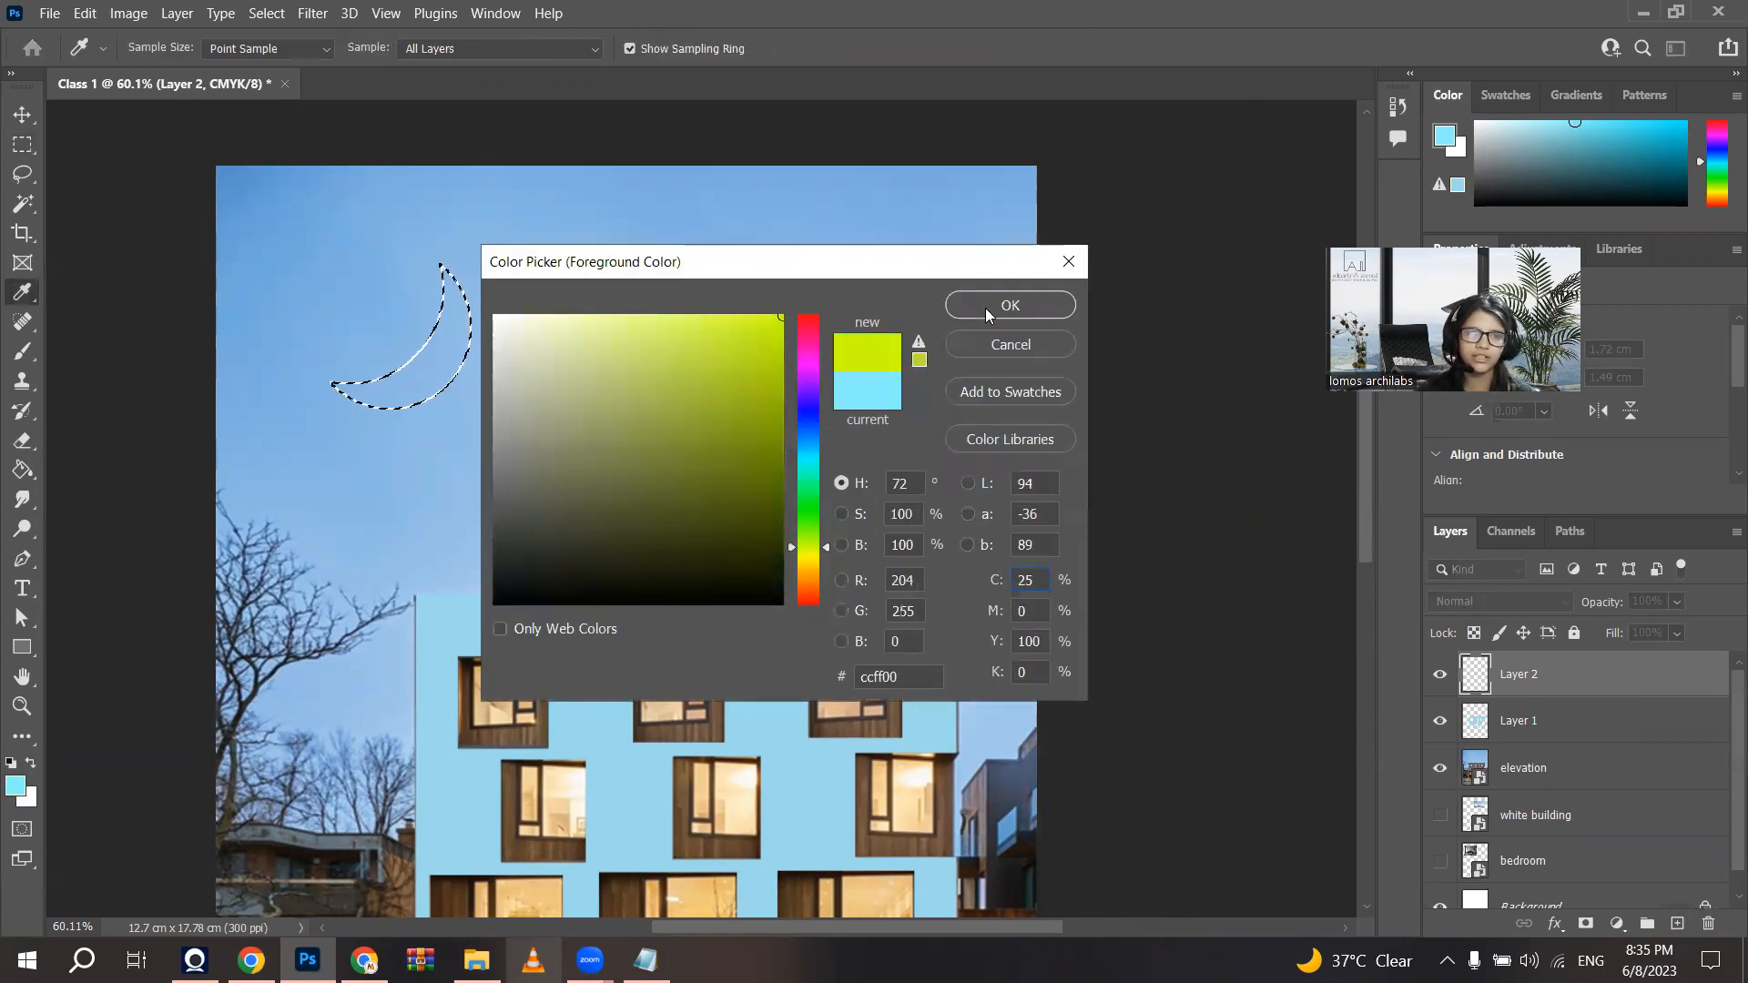
pyautogui.click(985, 308)
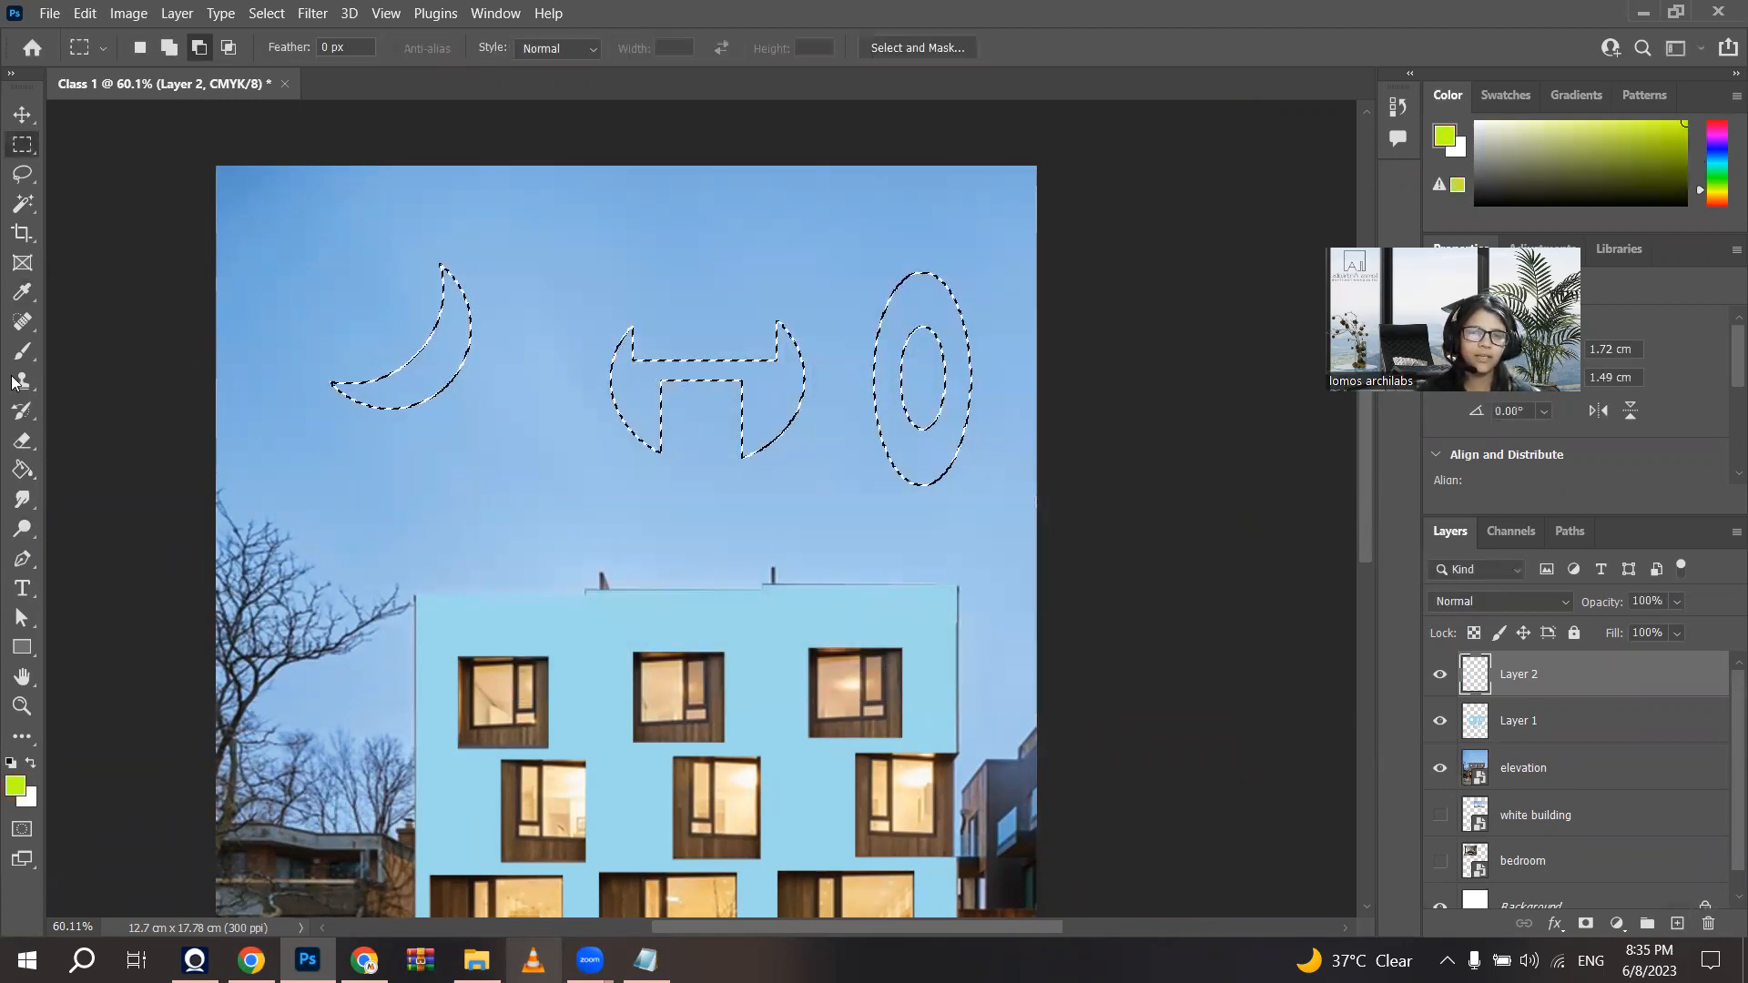
# Step: Fill the three selected sky shapes with the foreground colour using the Paint Bucket, and deselect them
pyautogui.click(23, 469)
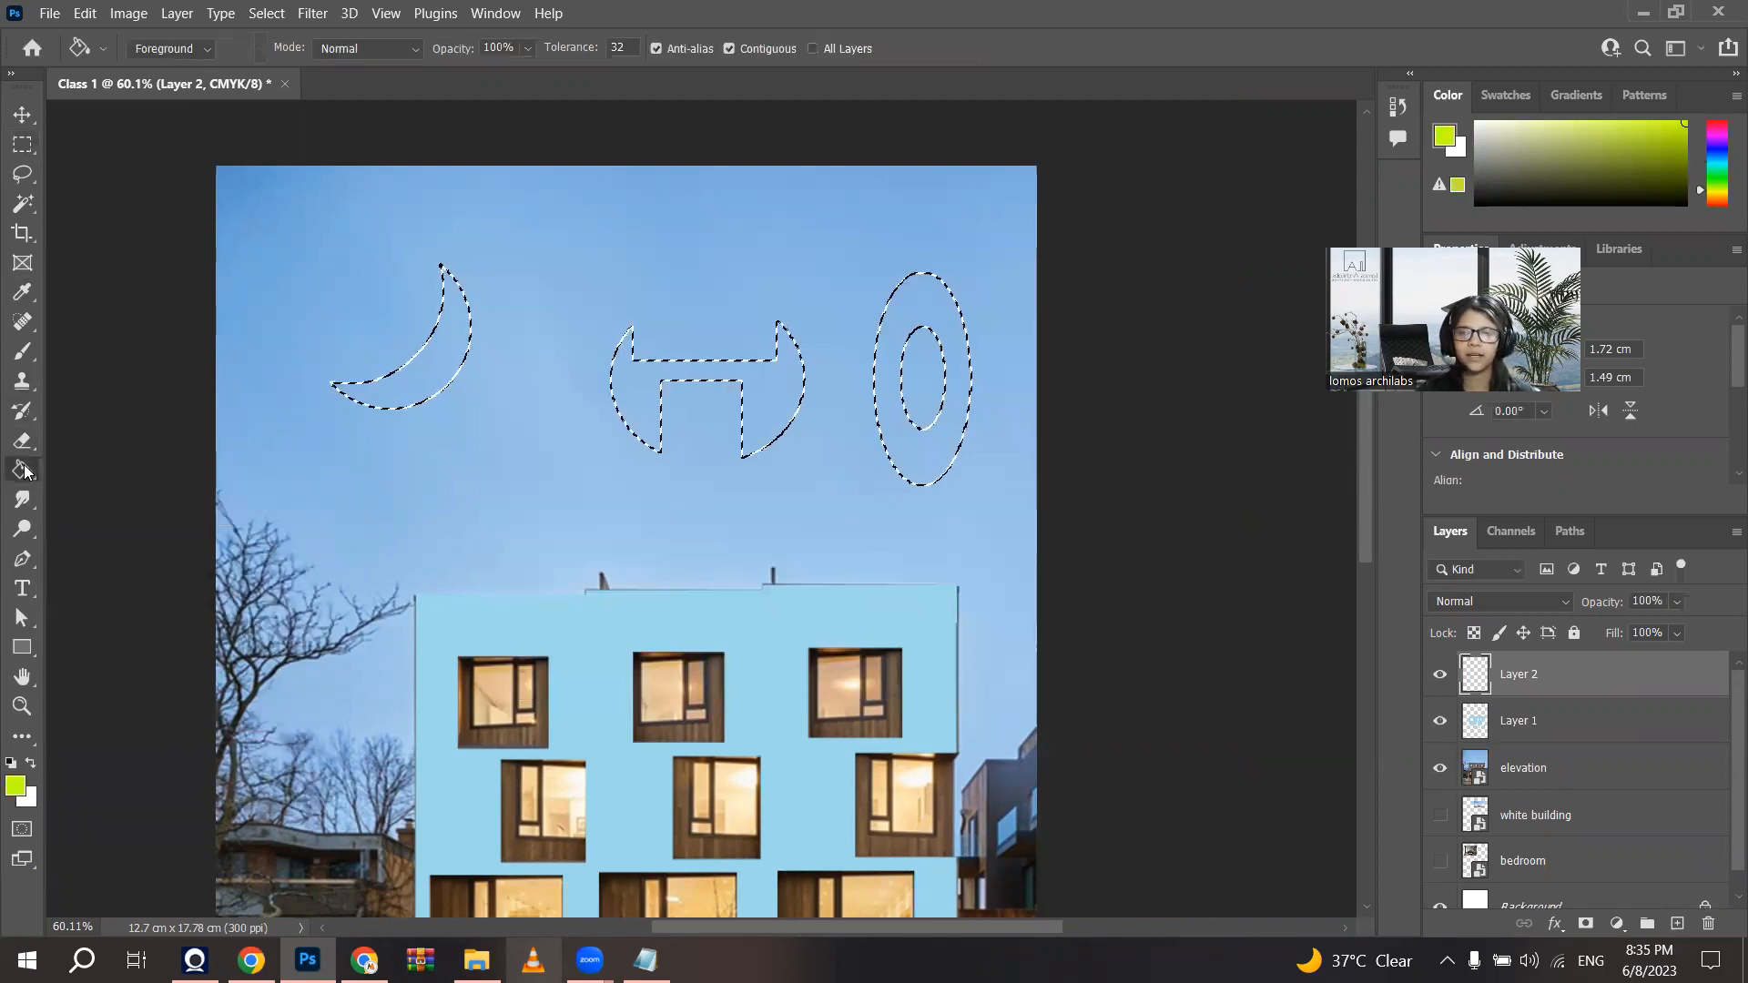
pyautogui.click(445, 343)
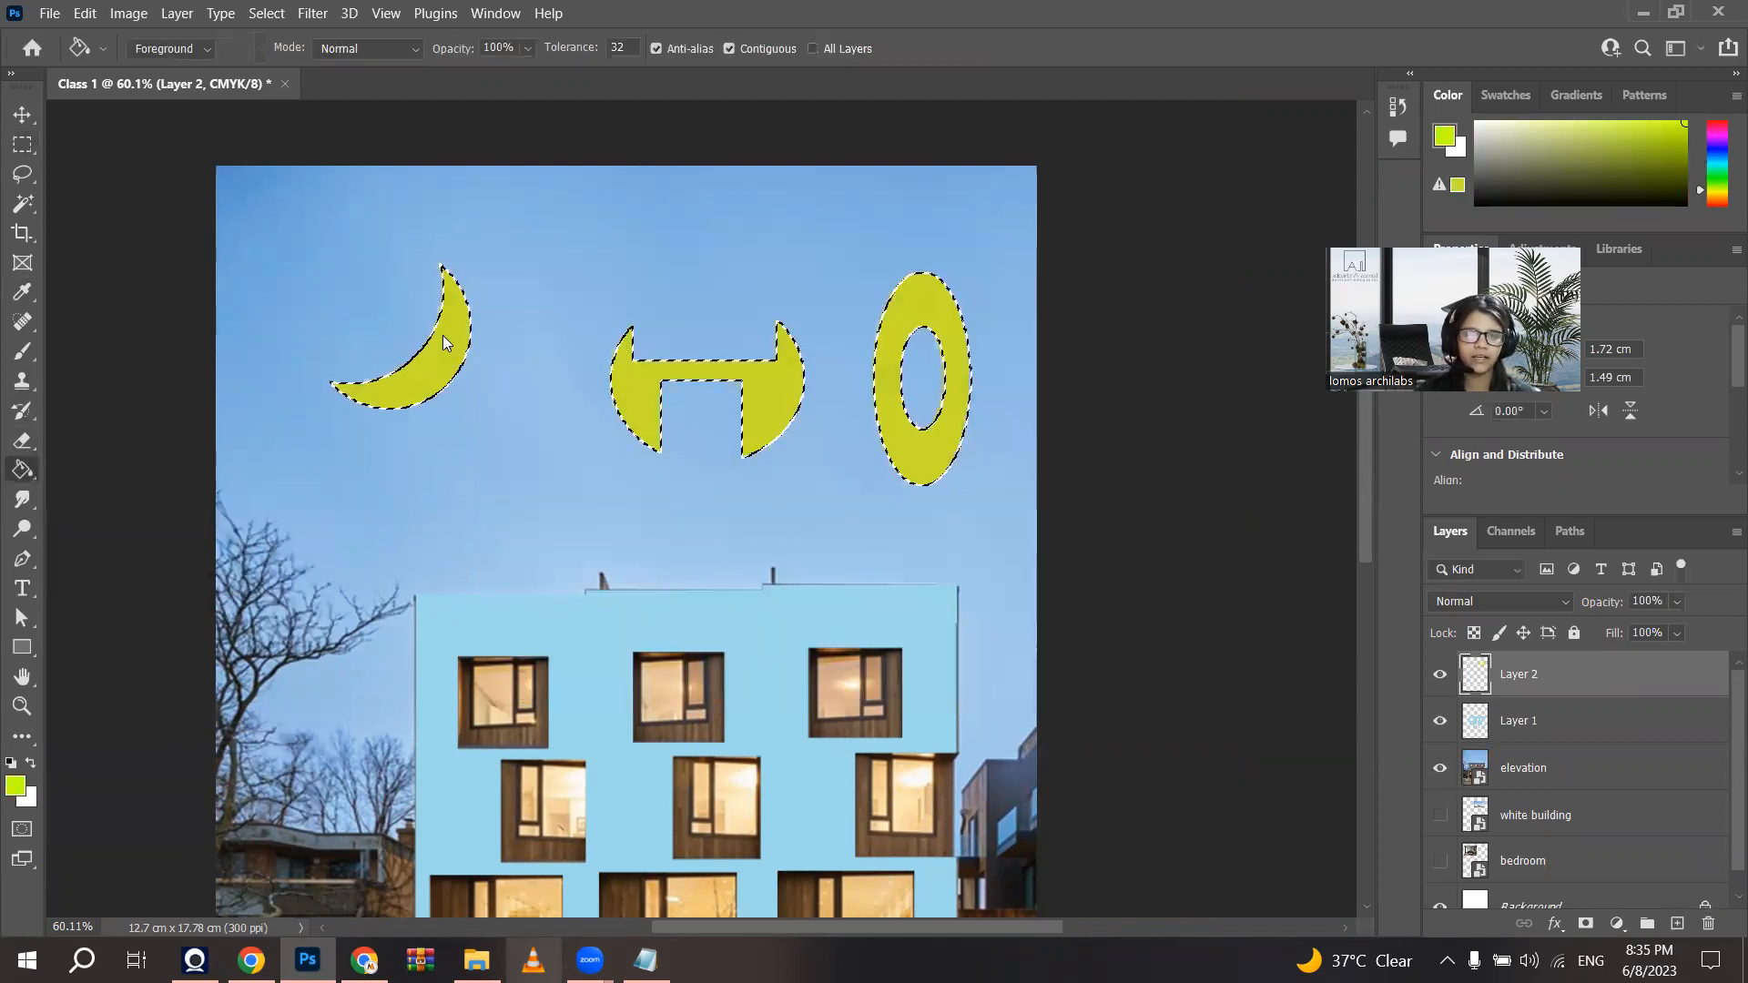
pyautogui.scroll(4, 628, 340)
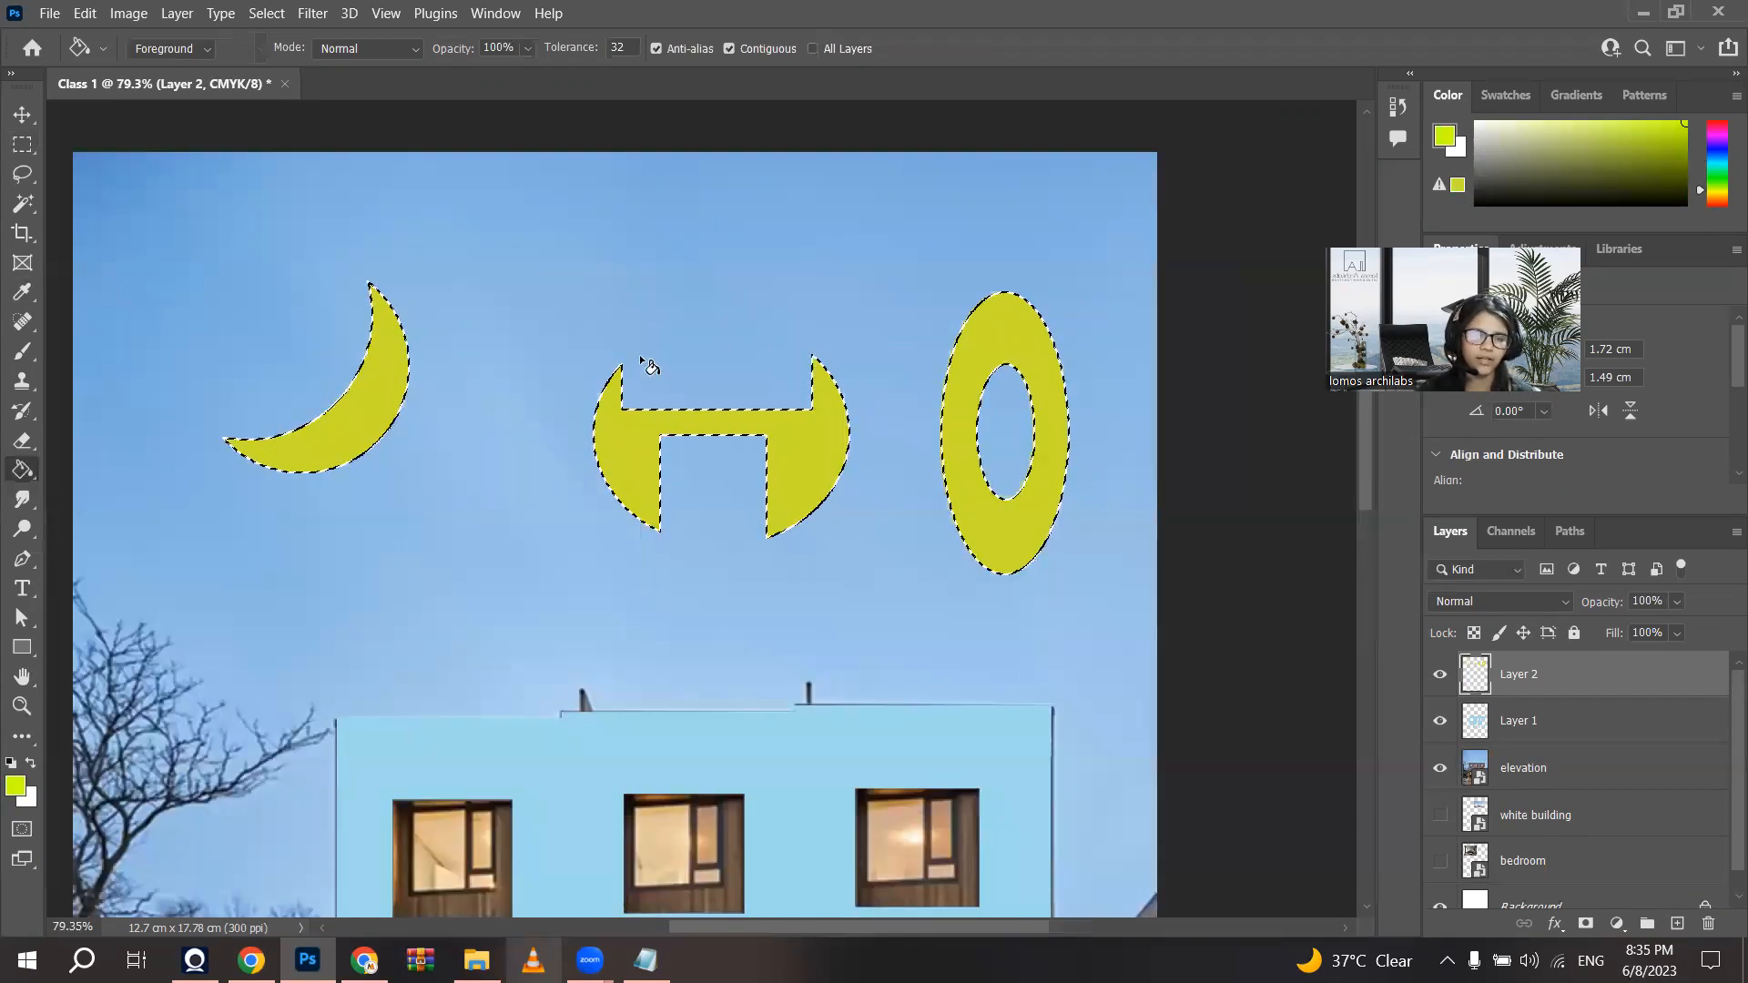
pyautogui.hotkey('ctrl', 'd')
# Step: Switch to the CLASS NEW notes in Notepad and review the deselection and transformation lines shortcuts, highlighting the latter
pyautogui.scroll(-5, 640, 421)
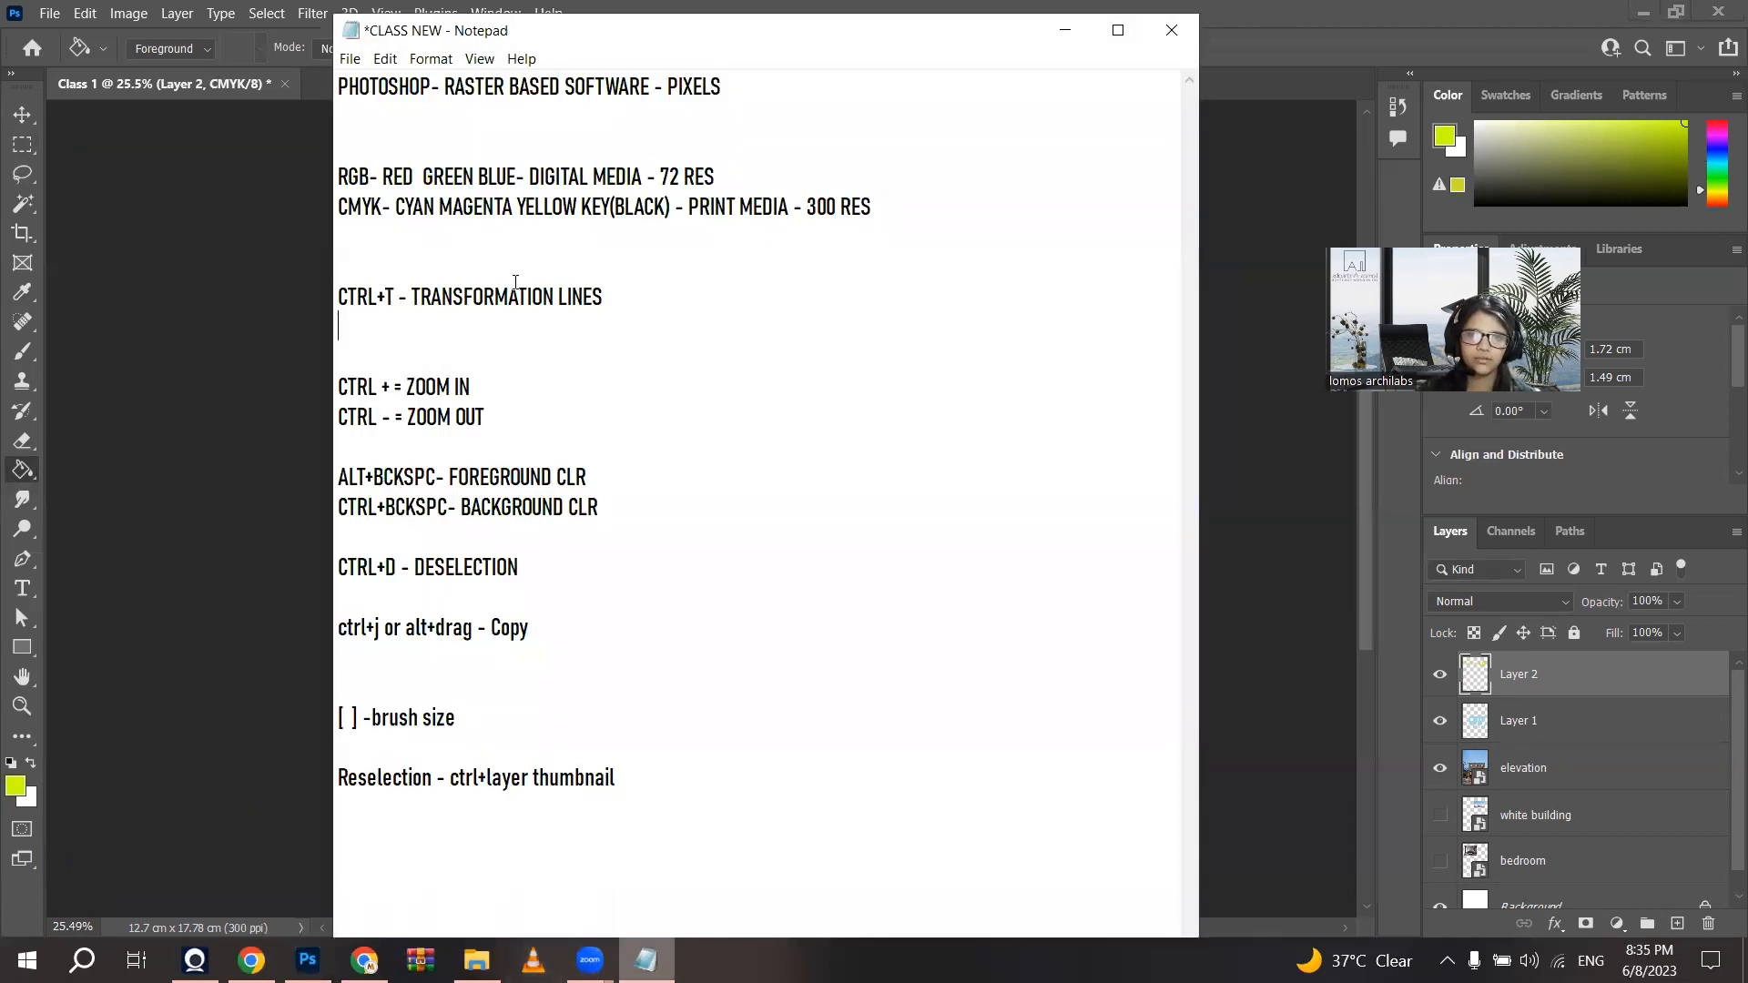
pyautogui.moveTo(337, 575); pyautogui.dragTo(519, 569)
pyautogui.click(518, 568)
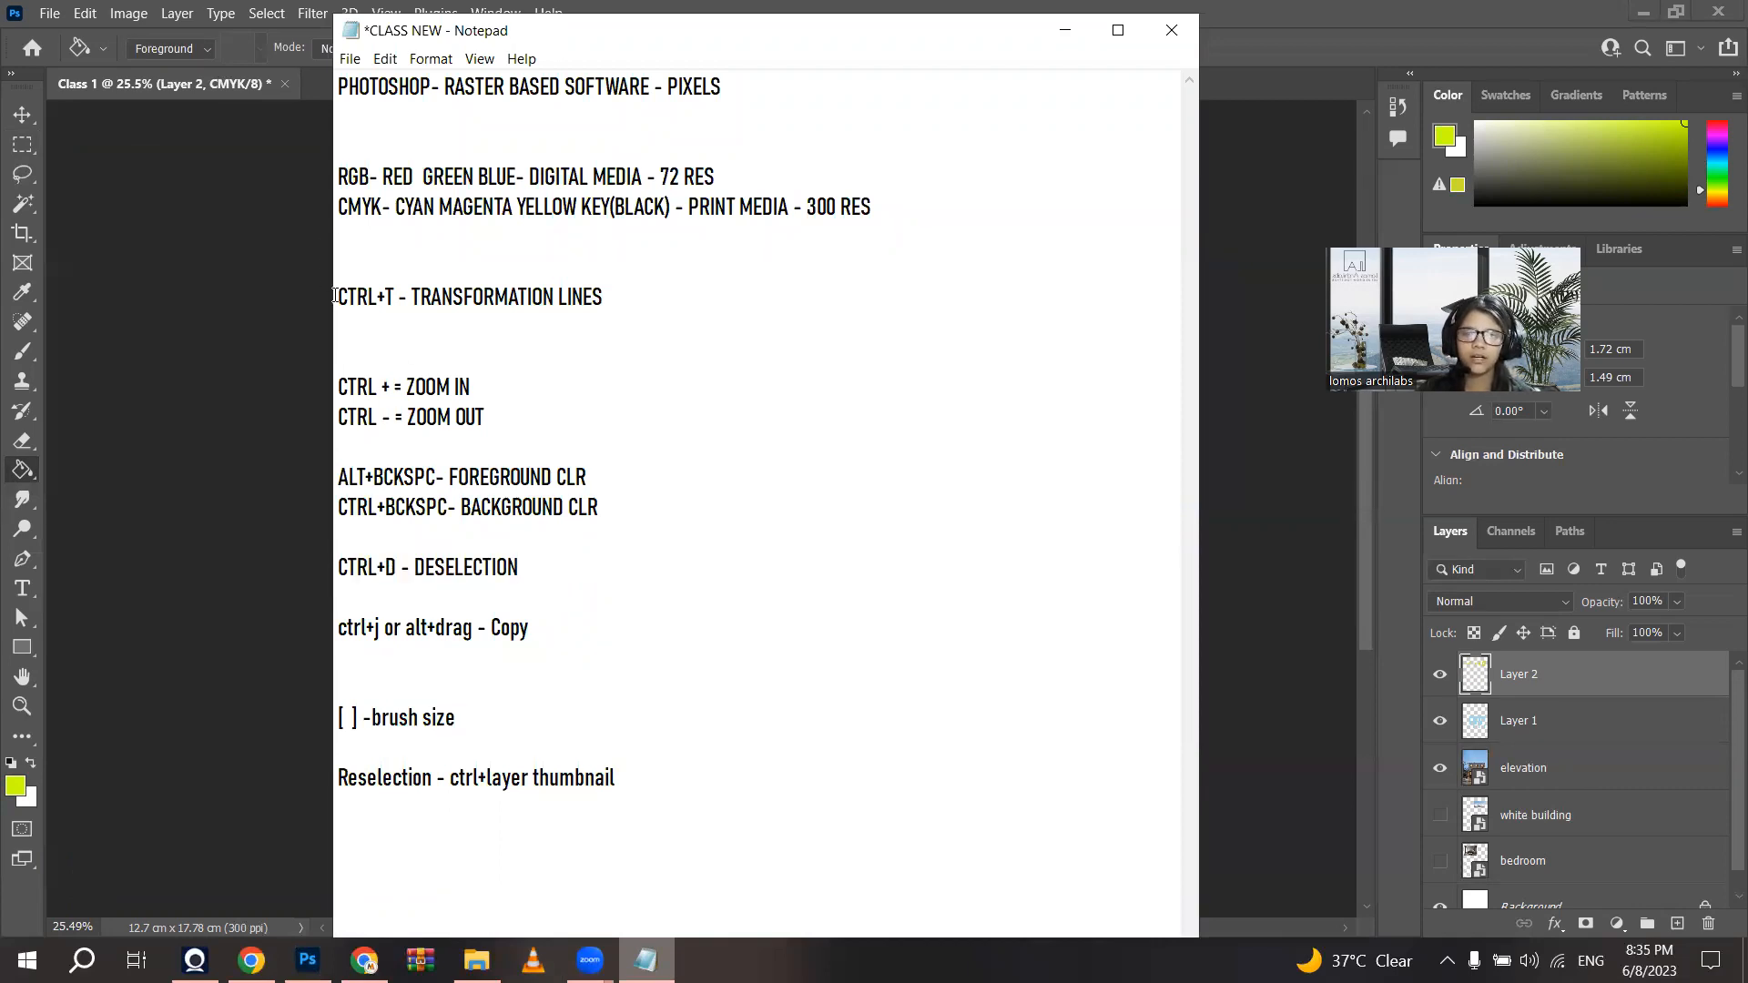
pyautogui.moveTo(336, 295); pyautogui.dragTo(705, 306)
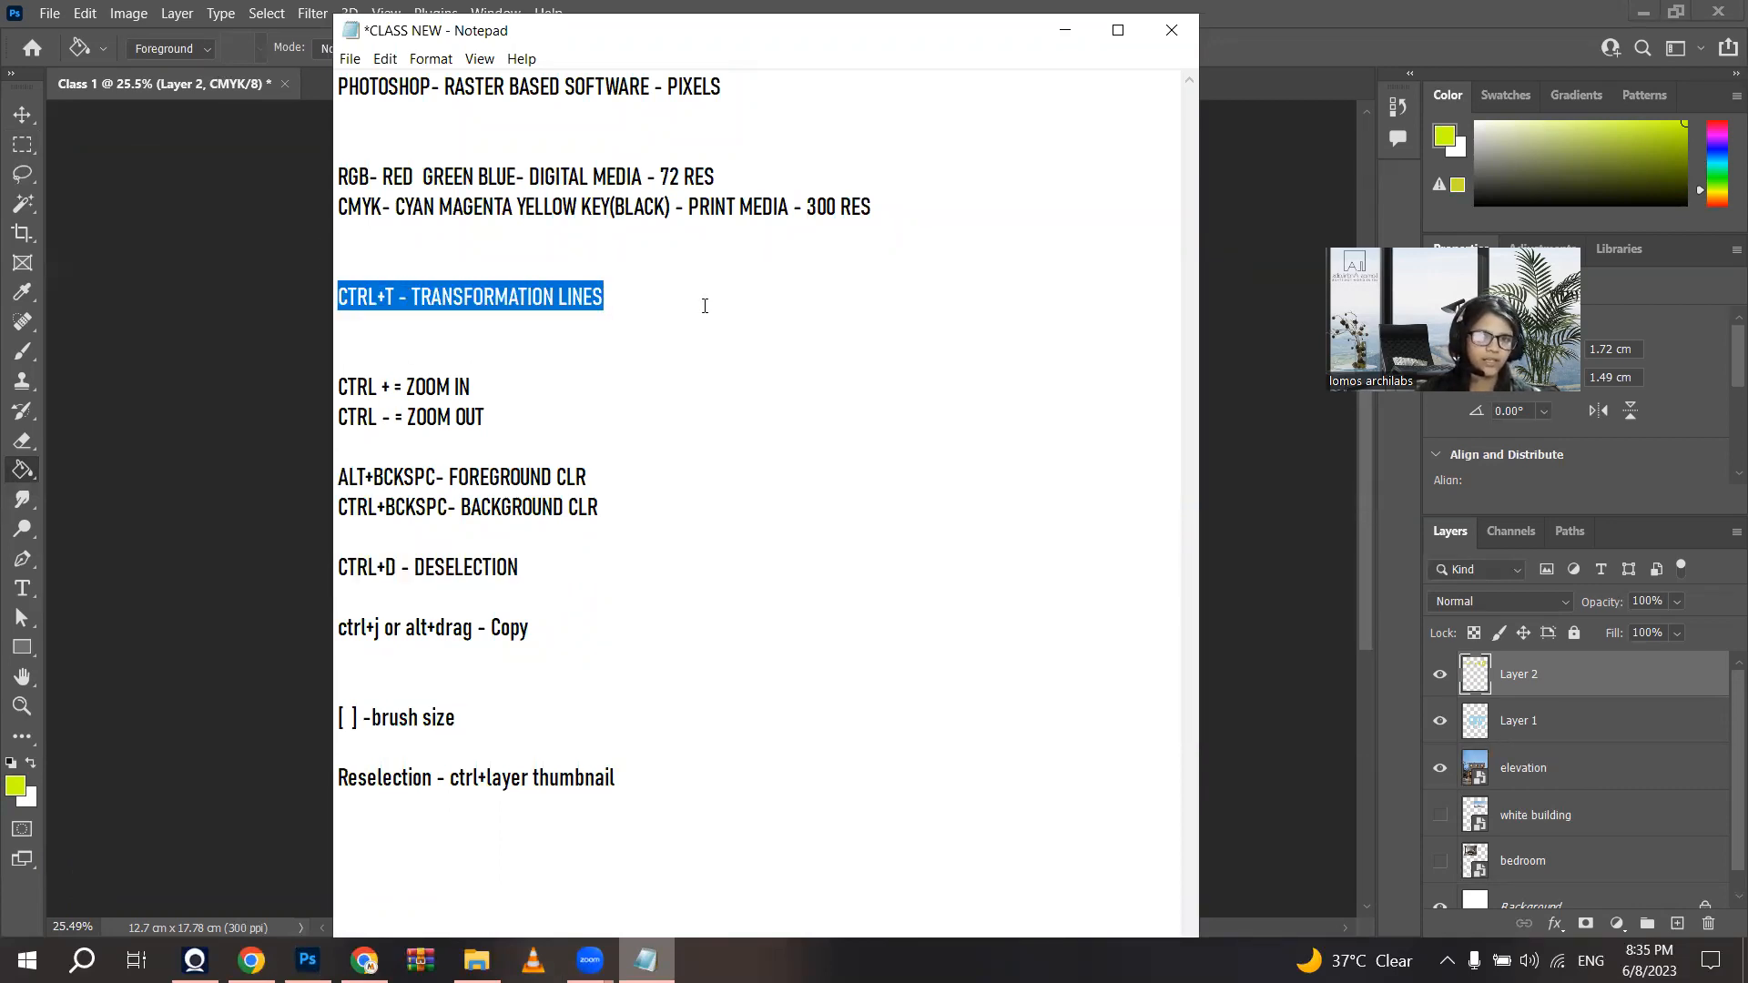
pyautogui.click(1064, 30)
# Step: Switch to the Move tool and clear the layer selection so that no layer is active
pyautogui.hotkey('ctrl', '-')
pyautogui.click(17, 115)
pyautogui.click(220, 340)
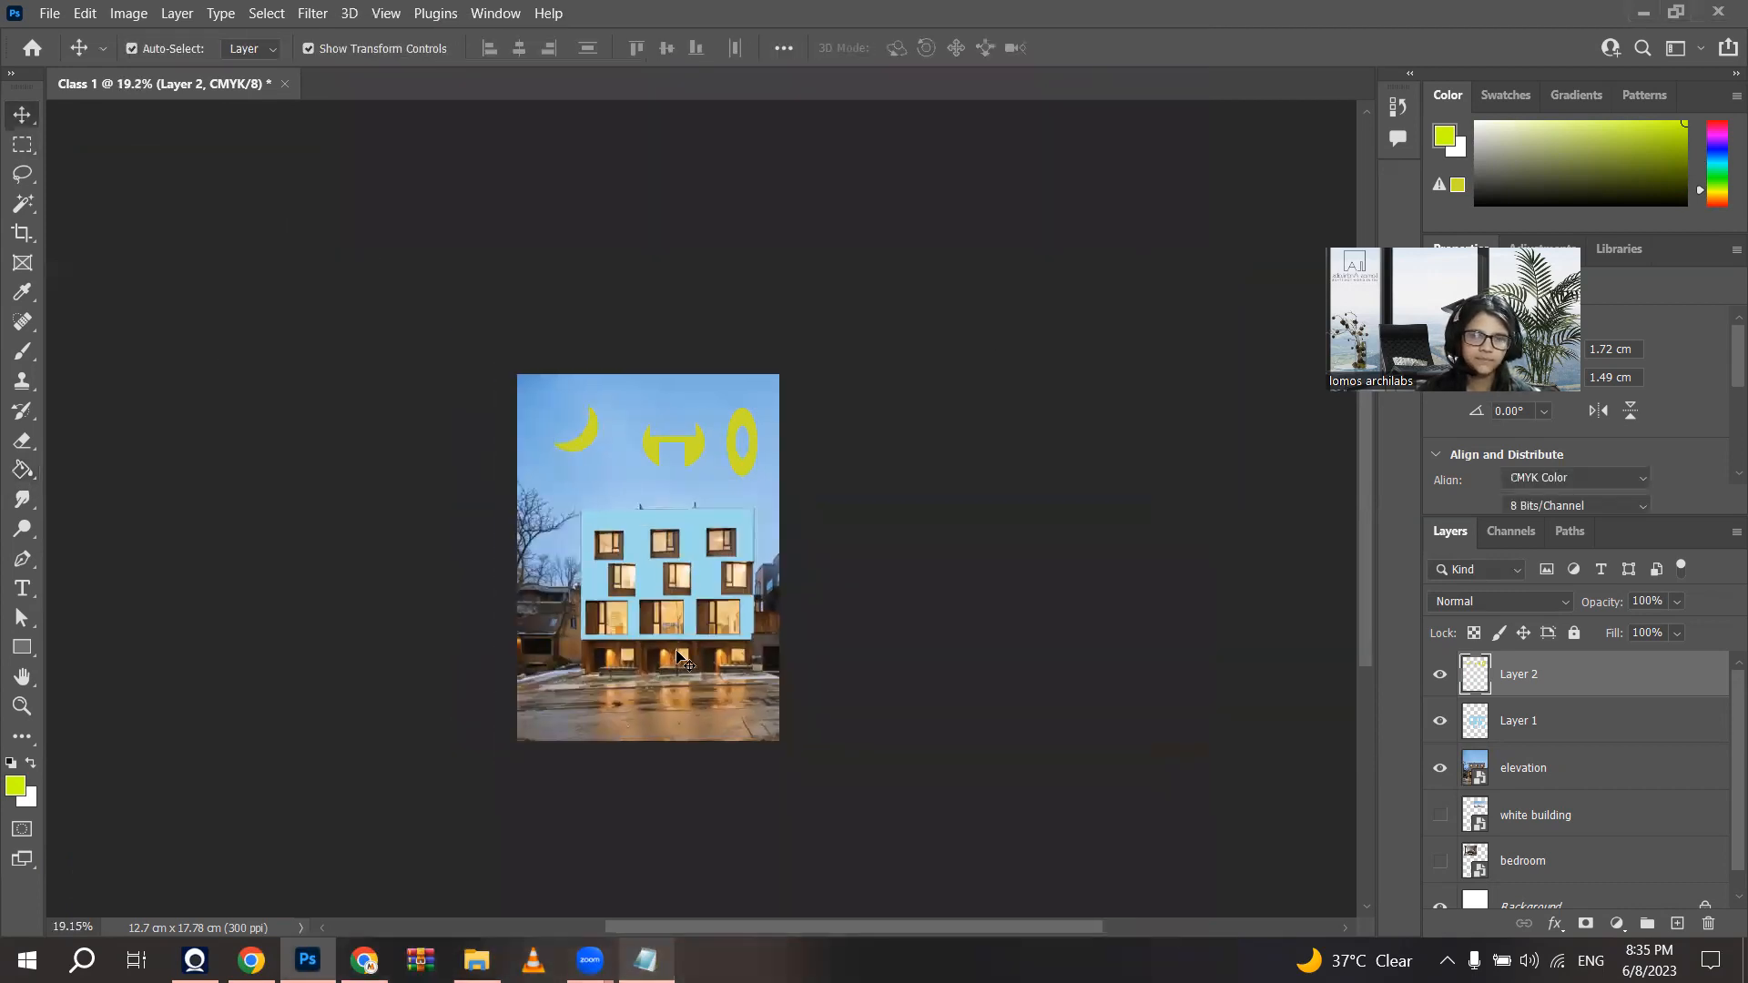
pyautogui.scroll(3, 672, 636)
pyautogui.scroll(1, 657, 443)
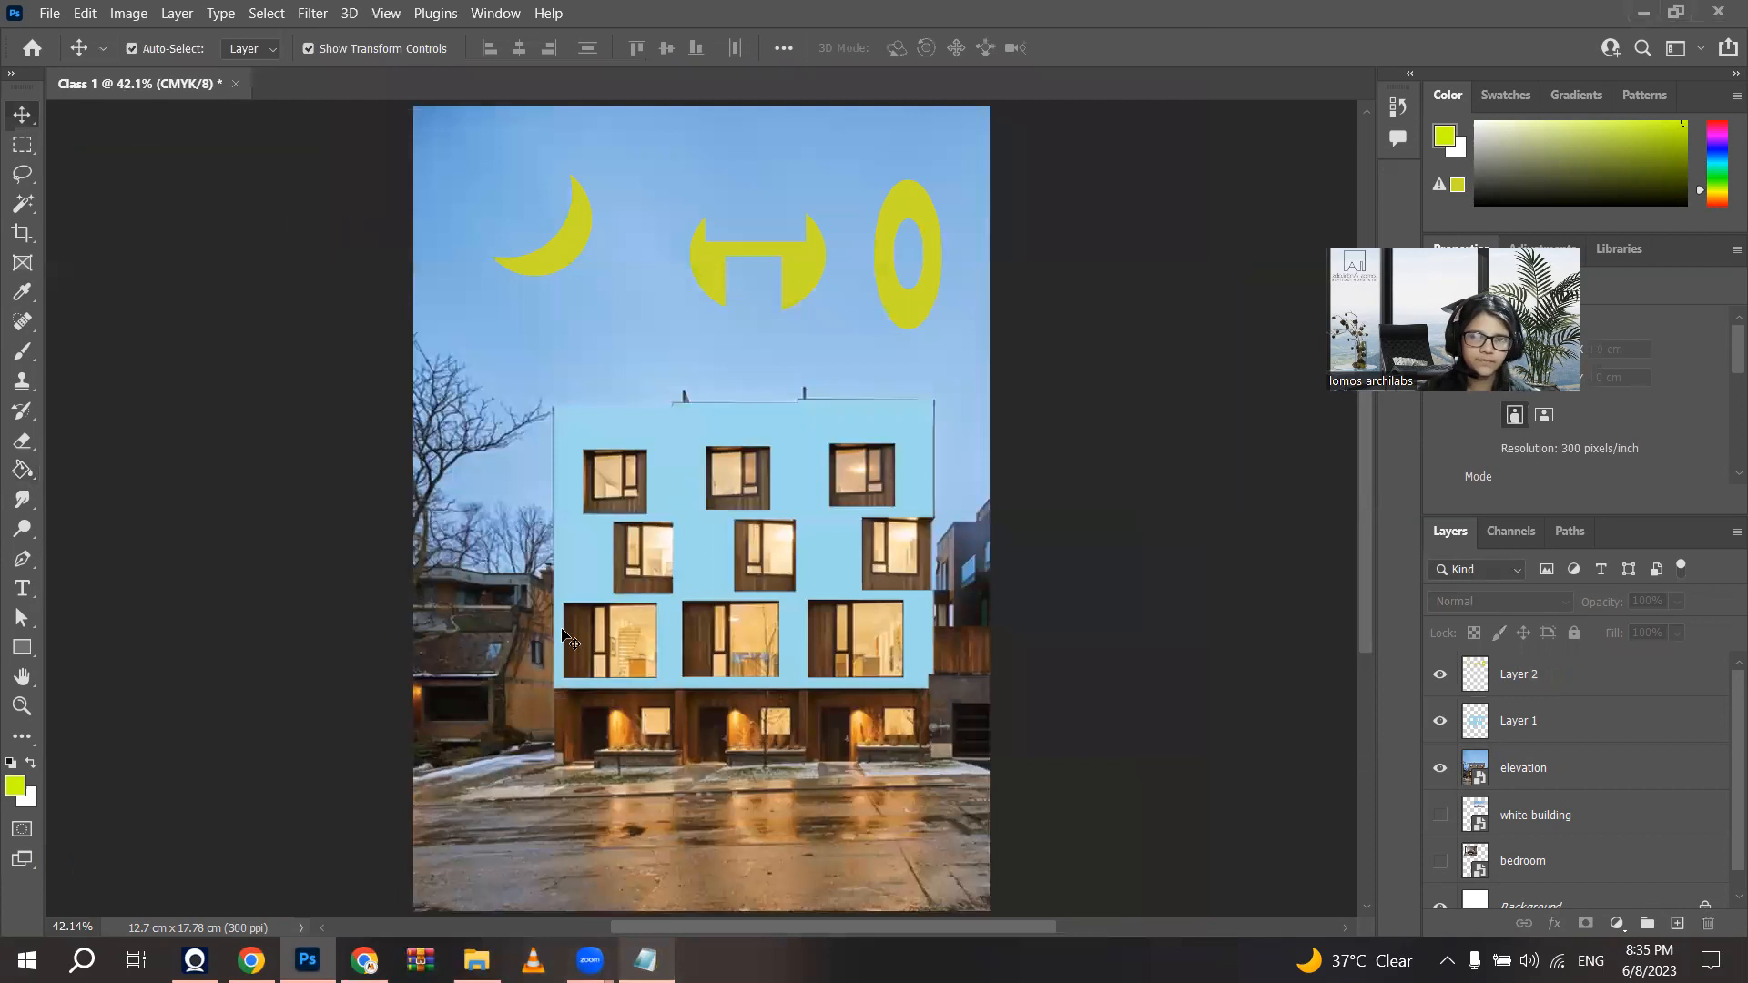
# Step: Try a Single Row Marquee selection across the top edge of the blue facade, deselect it, and return to the Move tool
pyautogui.click(22, 145)
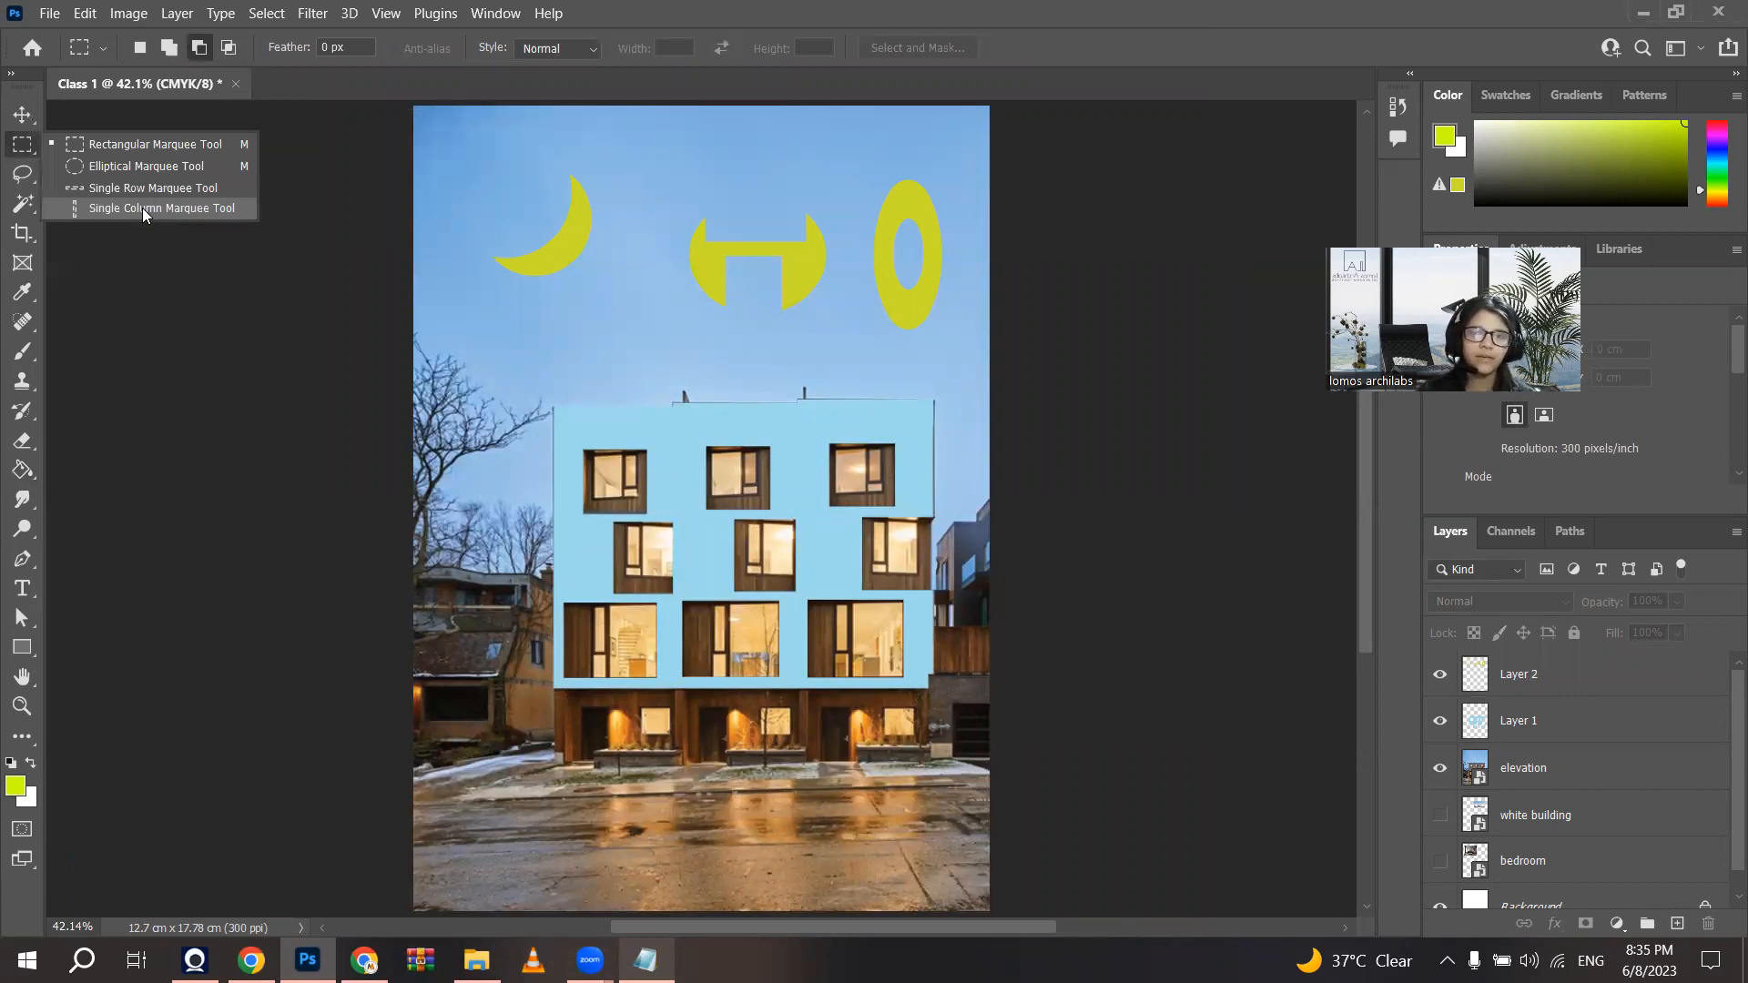
pyautogui.click(142, 188)
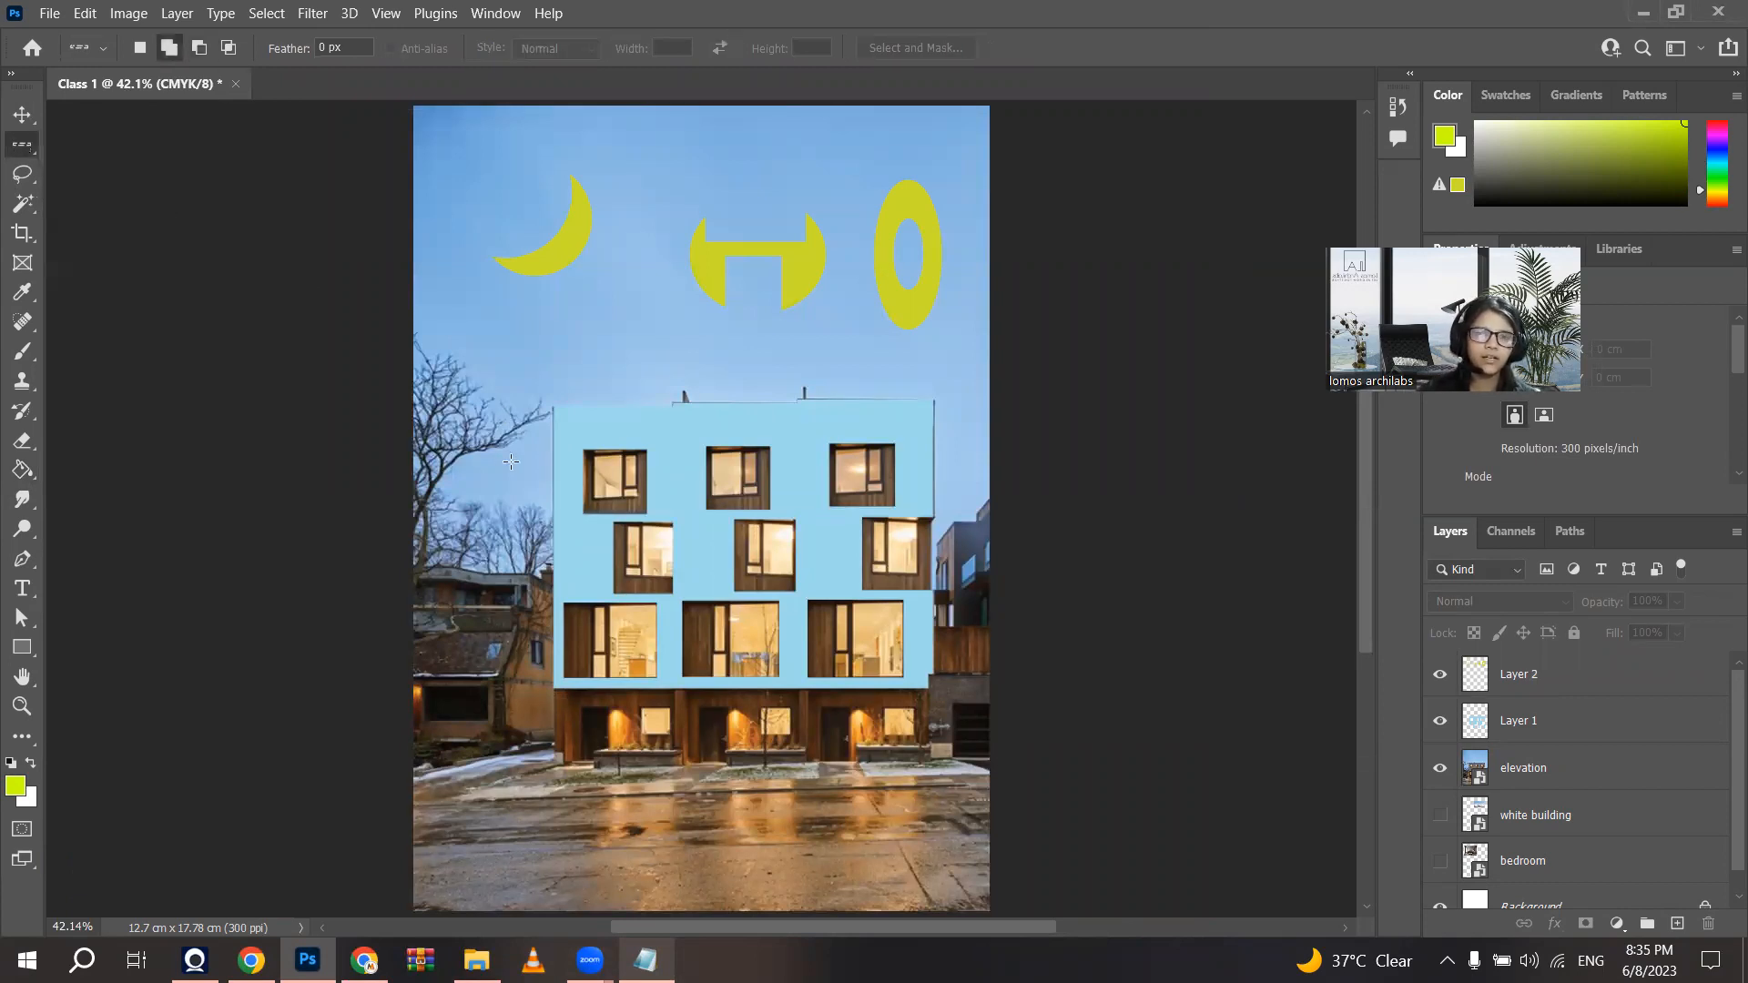
pyautogui.click(480, 418)
pyautogui.scroll(3, 491, 417)
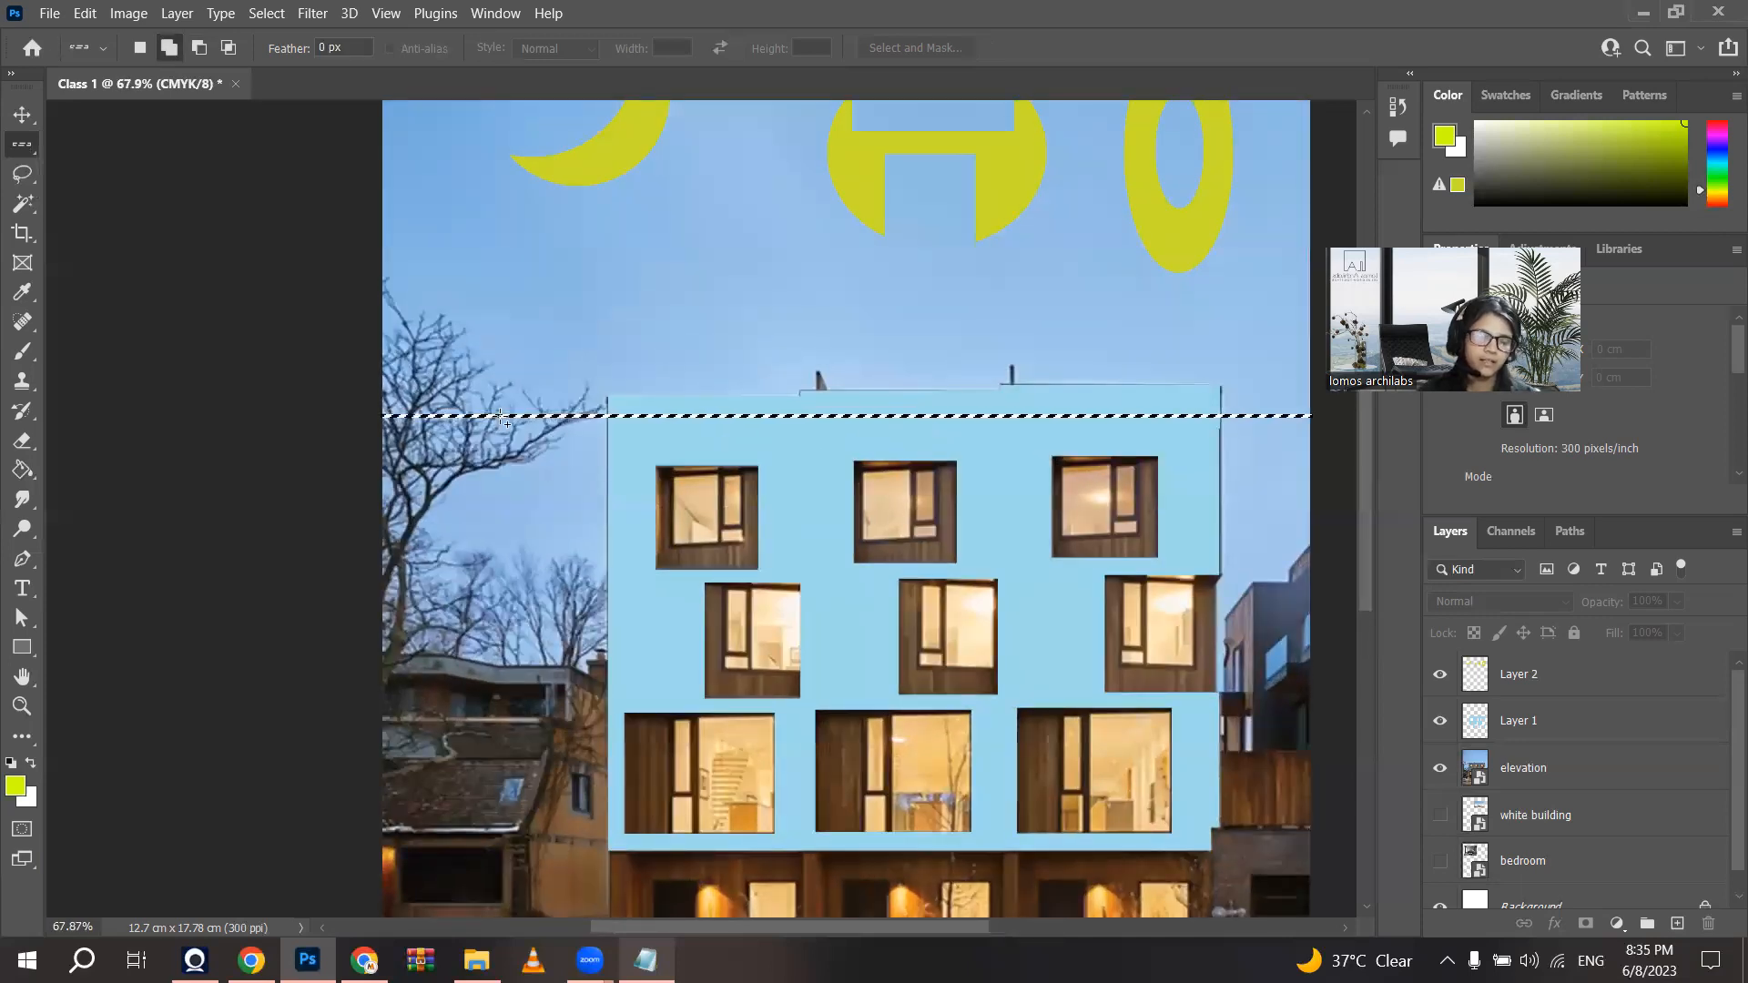
pyautogui.scroll(4, 502, 417)
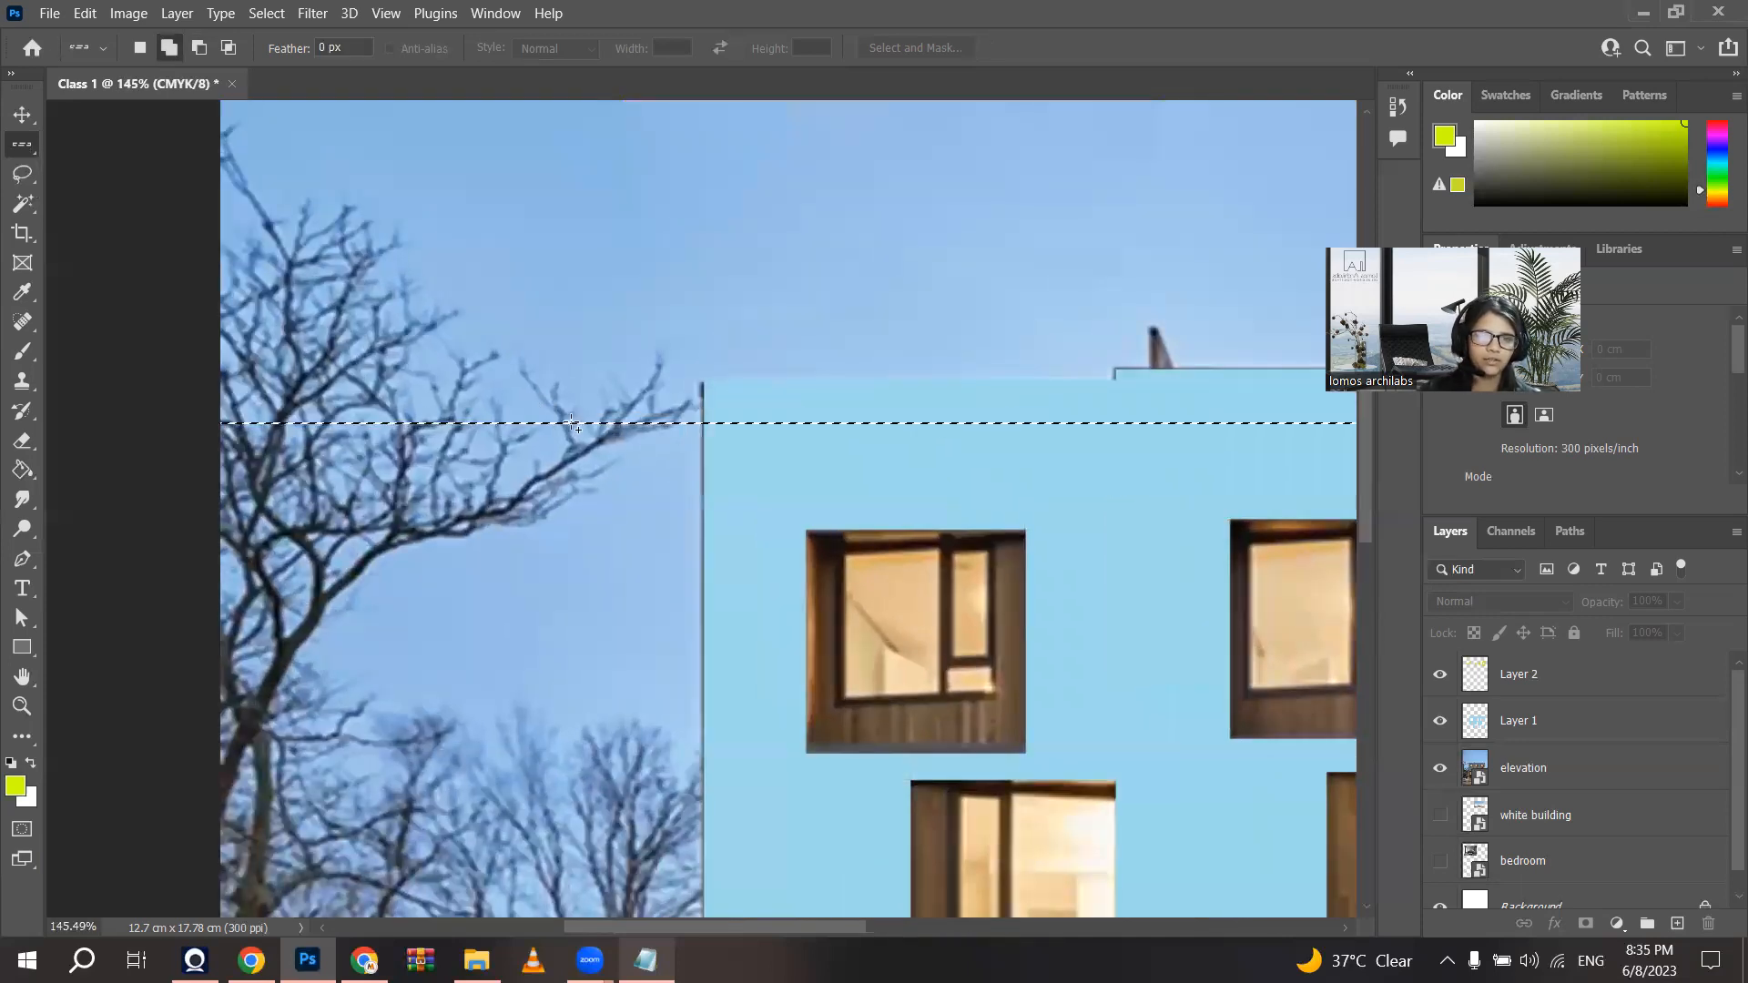
pyautogui.scroll(-3, 574, 423)
pyautogui.scroll(3, 587, 425)
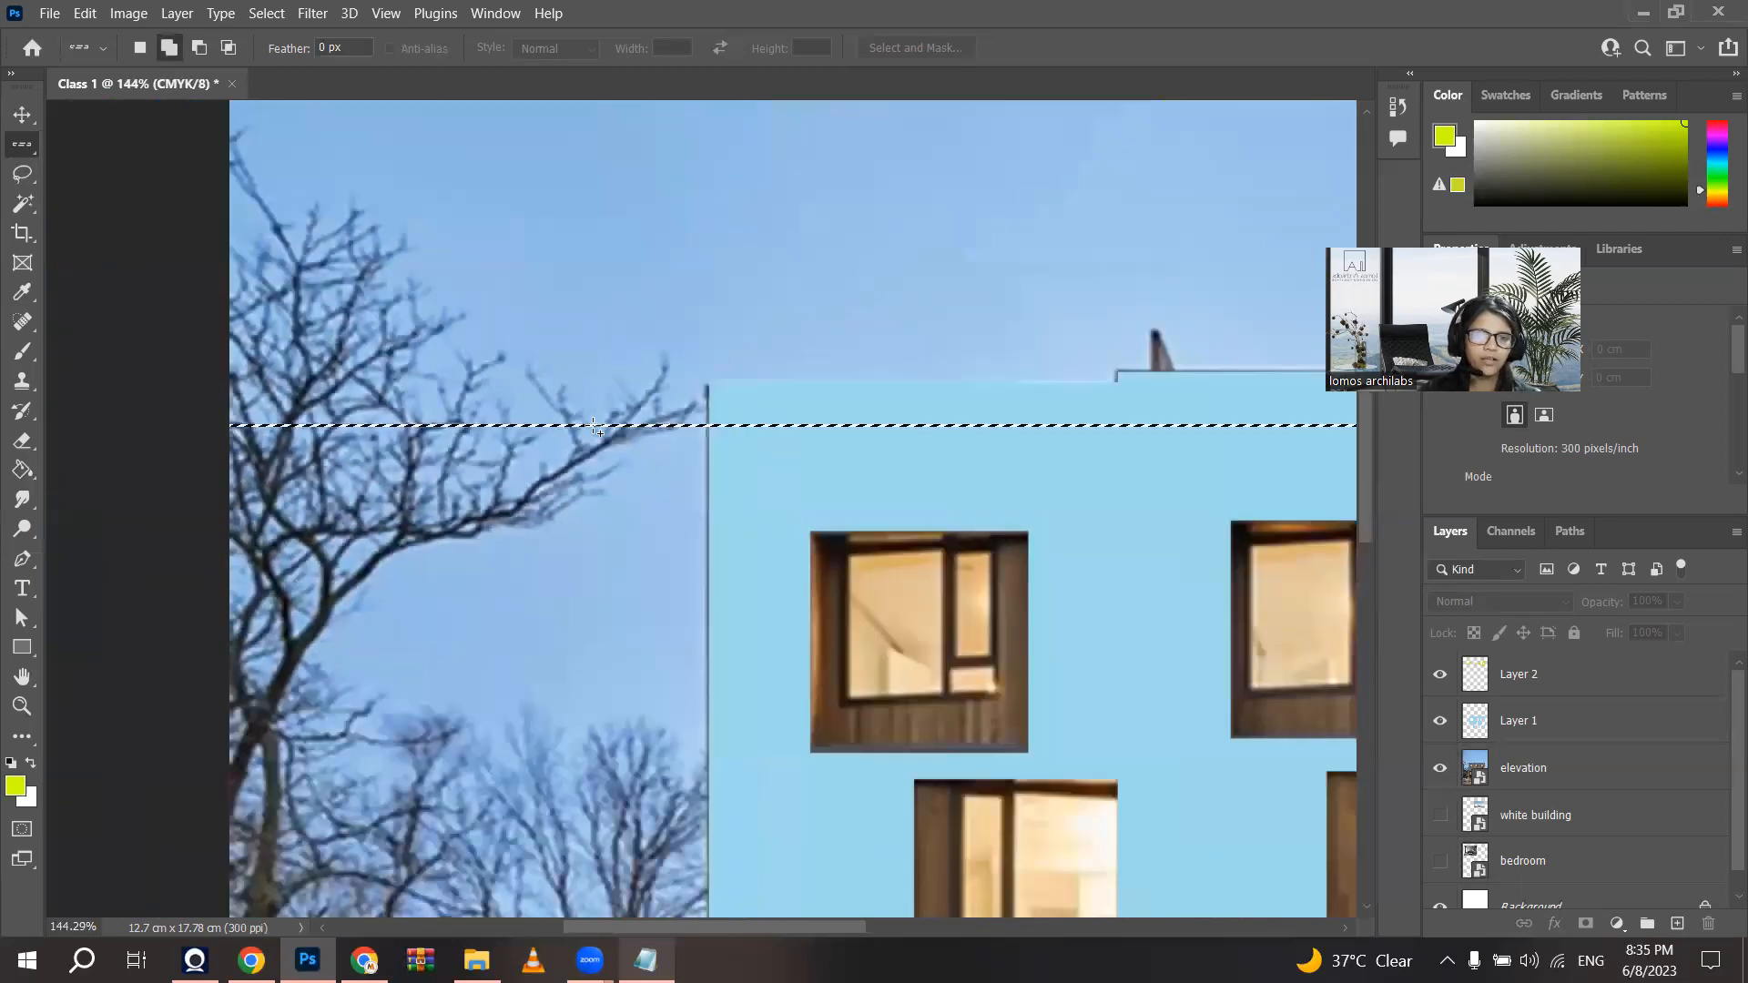
pyautogui.scroll(-2, 593, 425)
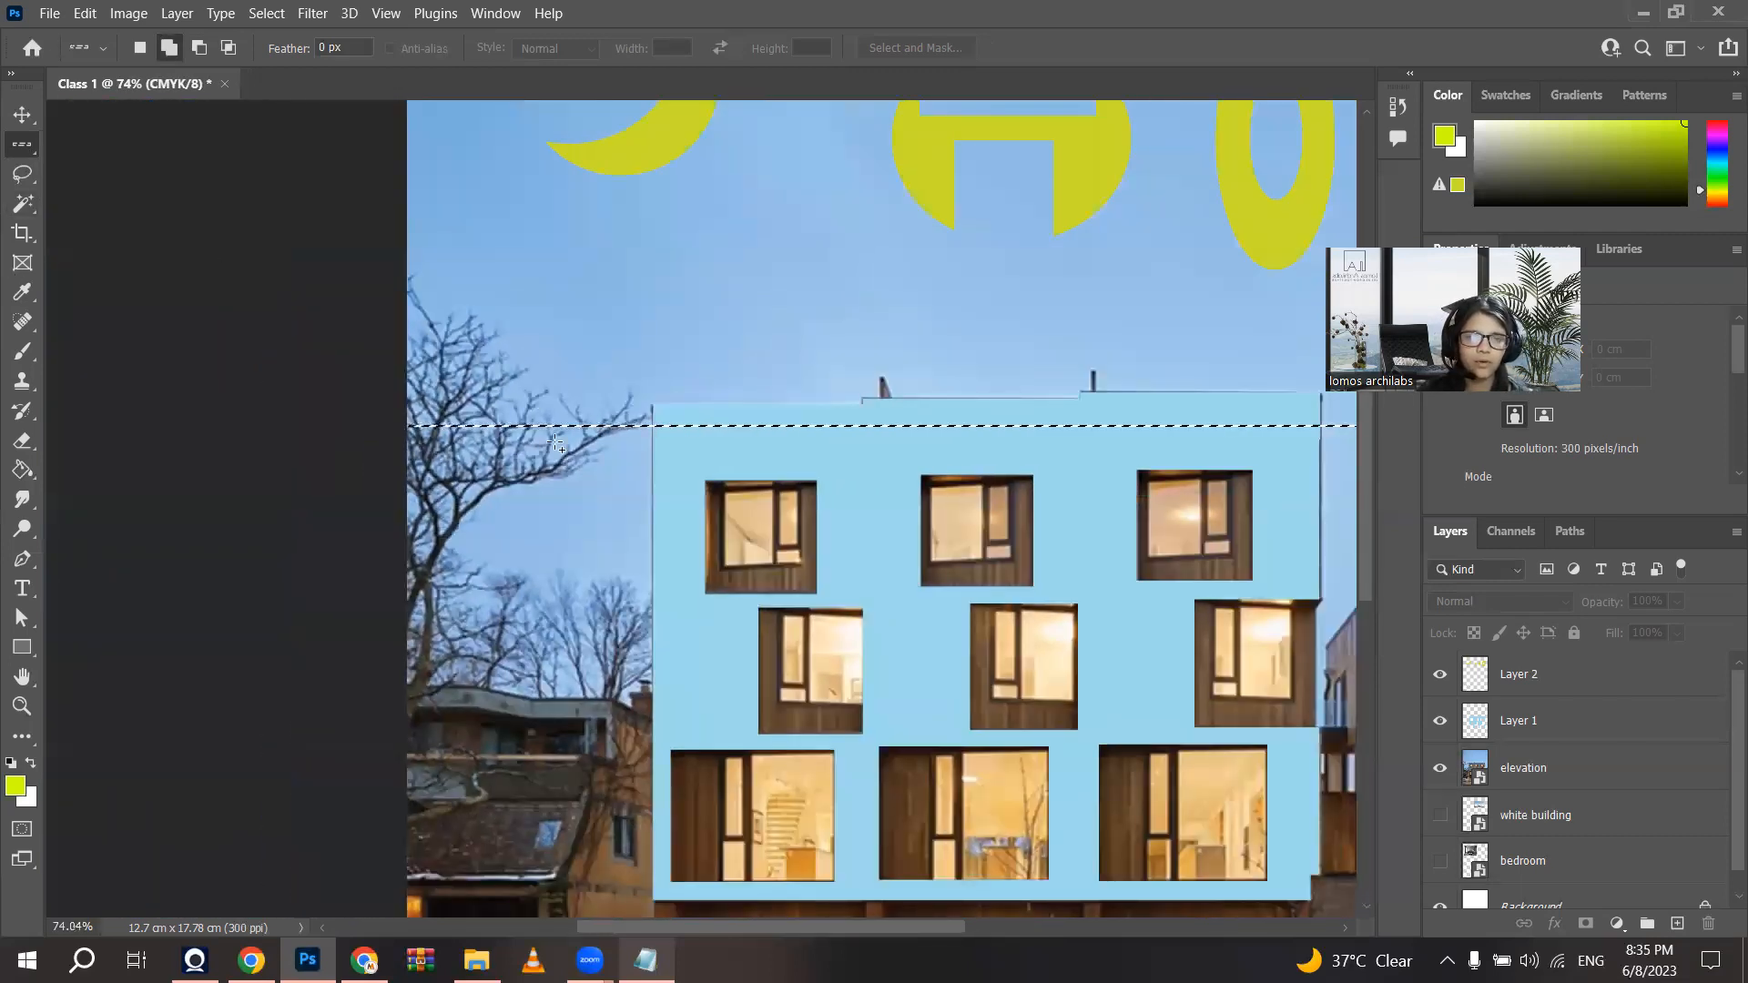
pyautogui.scroll(-1, 555, 443)
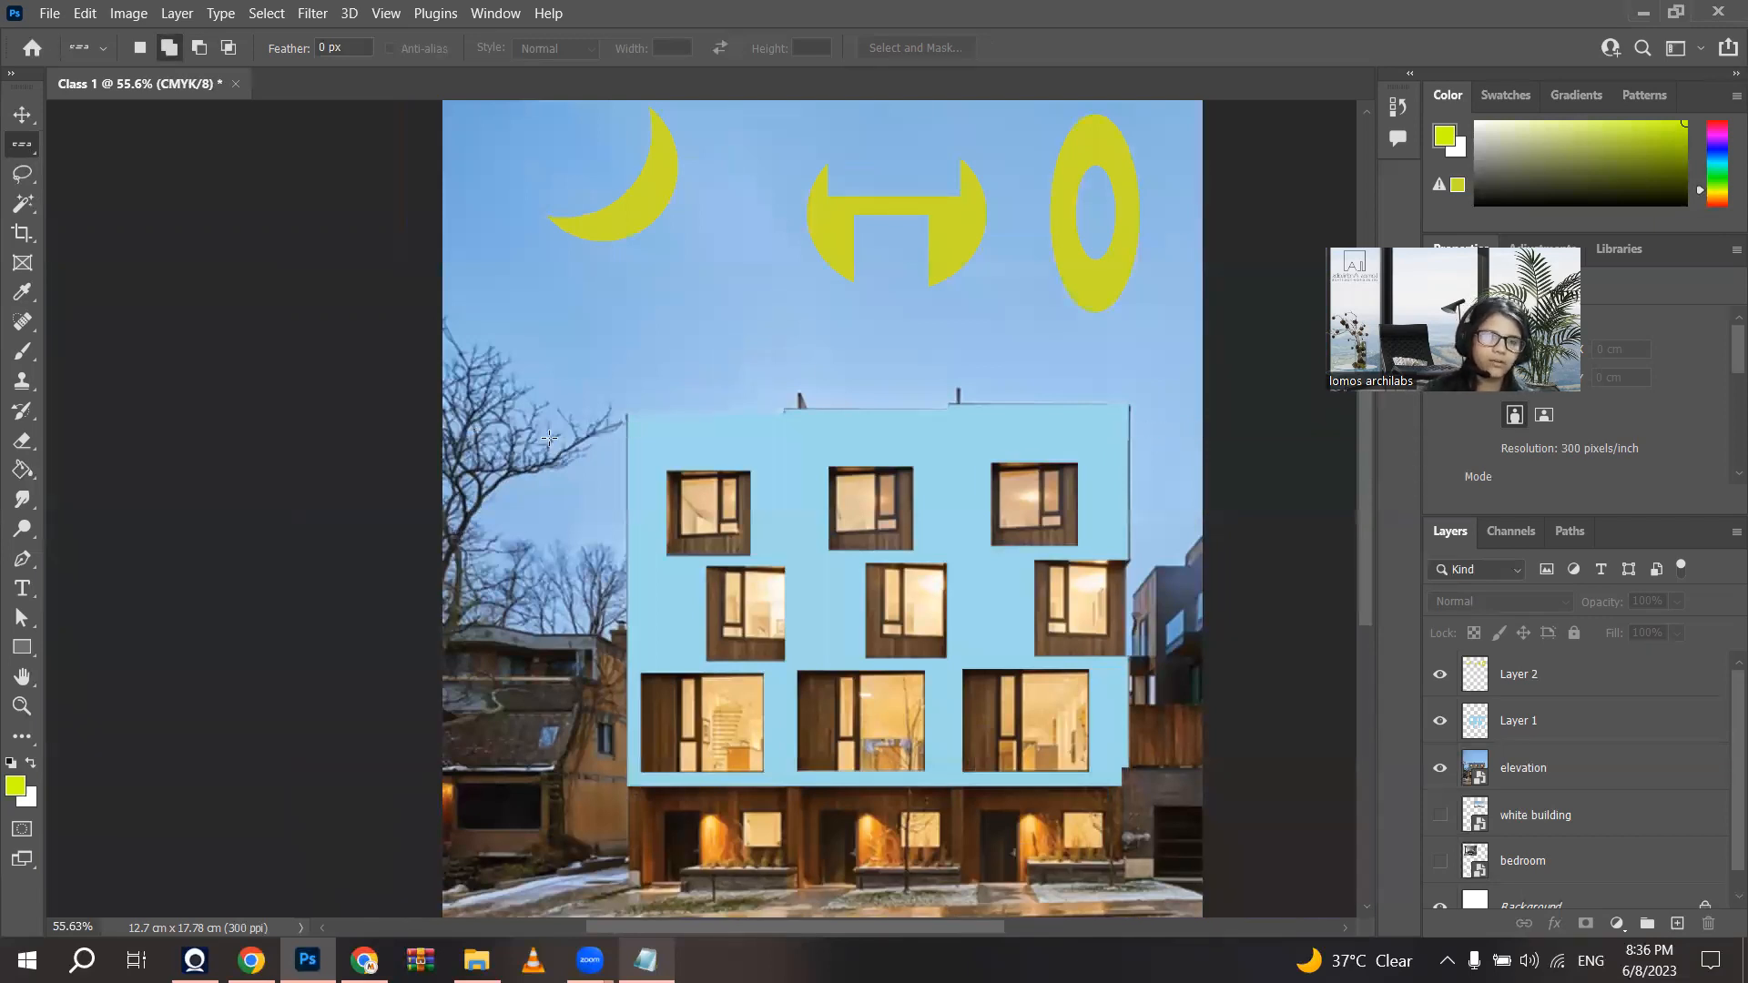
pyautogui.scroll(-2, 550, 438)
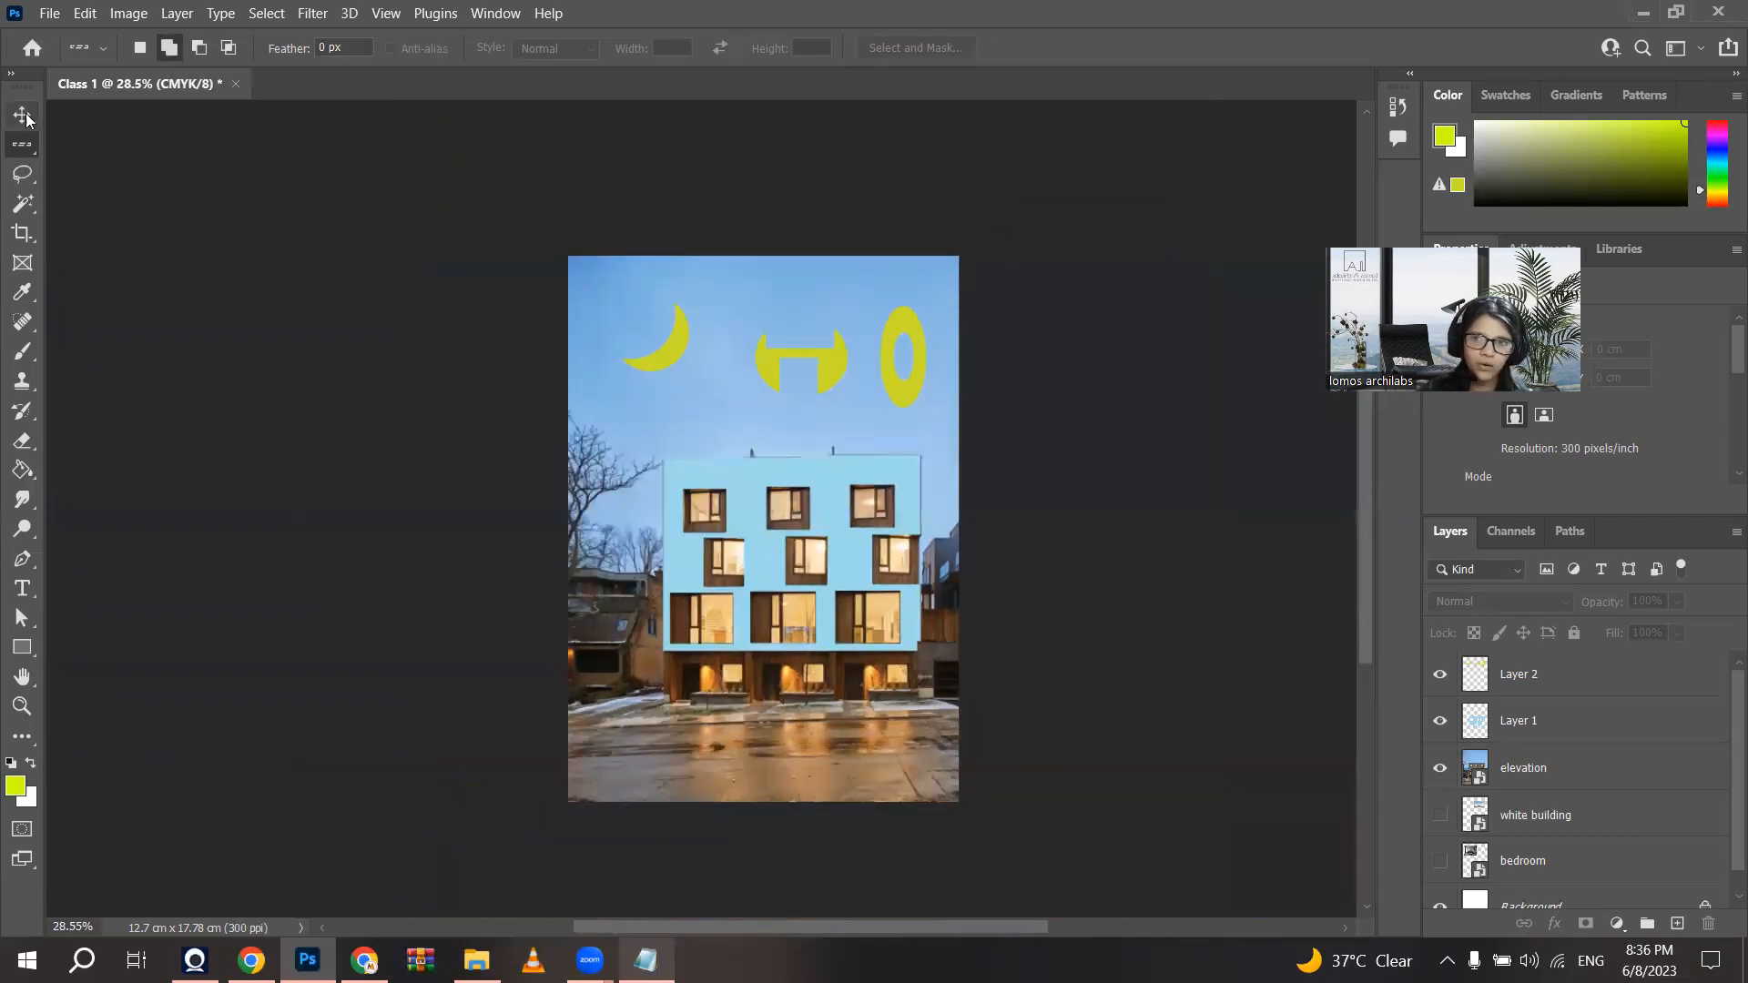
pyautogui.click(24, 116)
pyautogui.scroll(2, 806, 460)
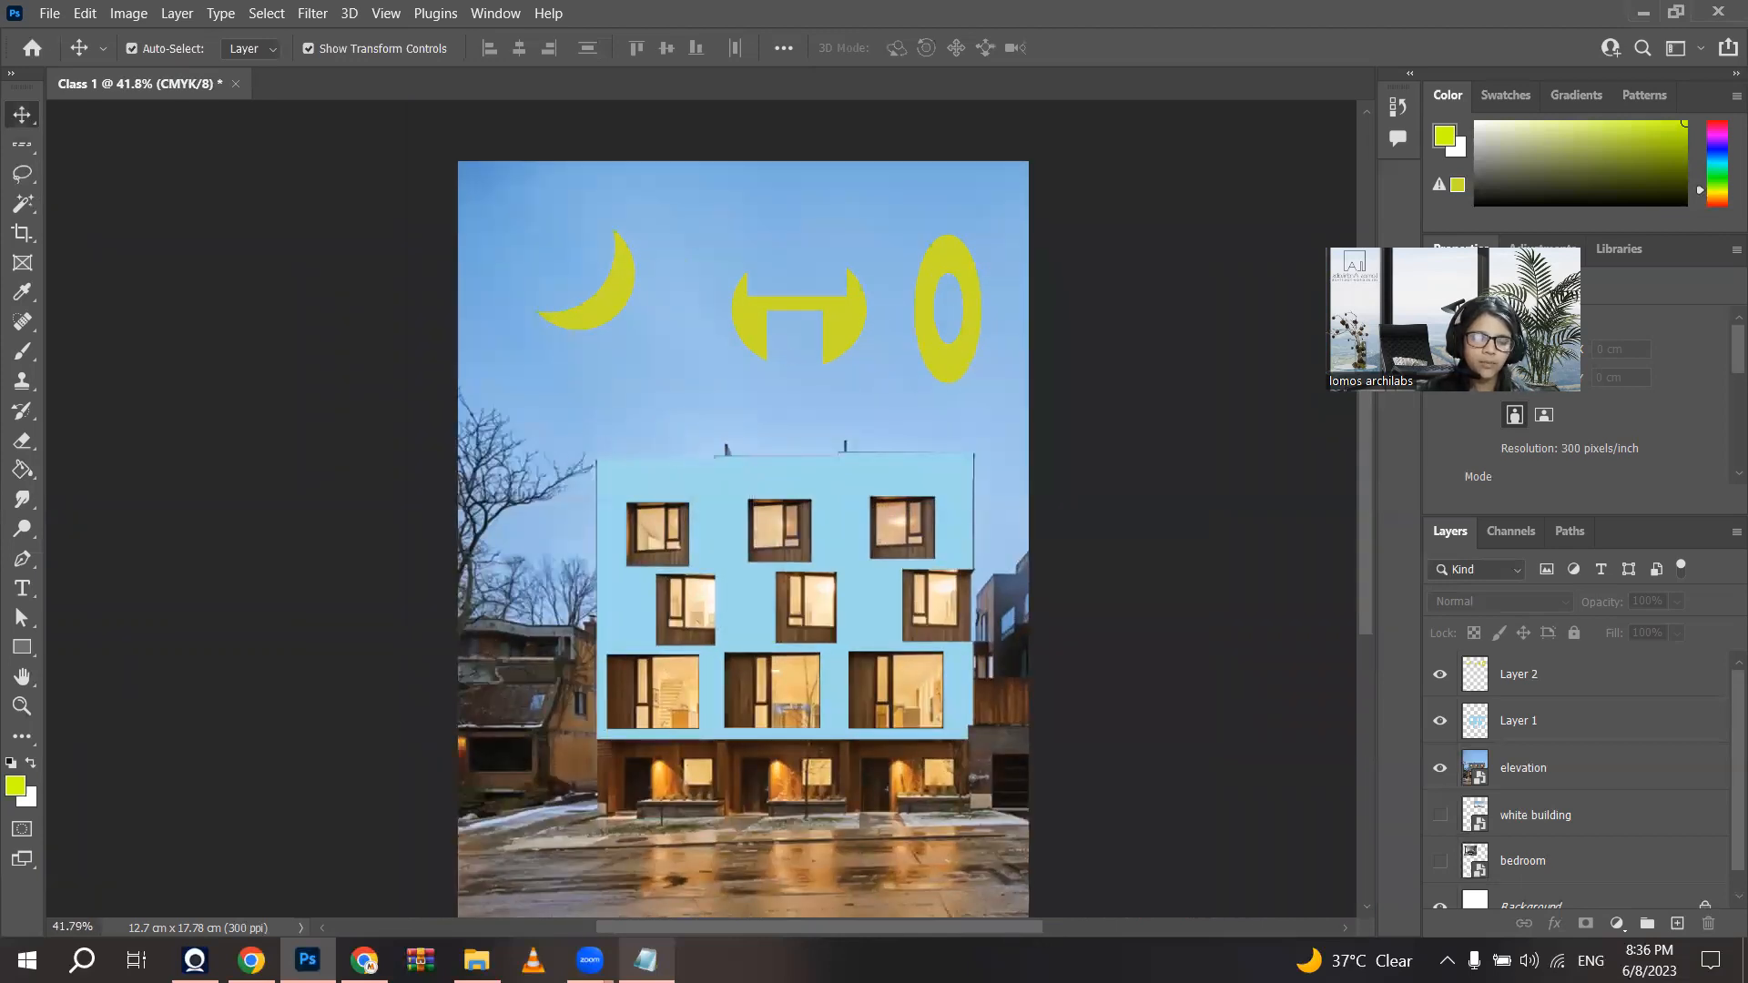
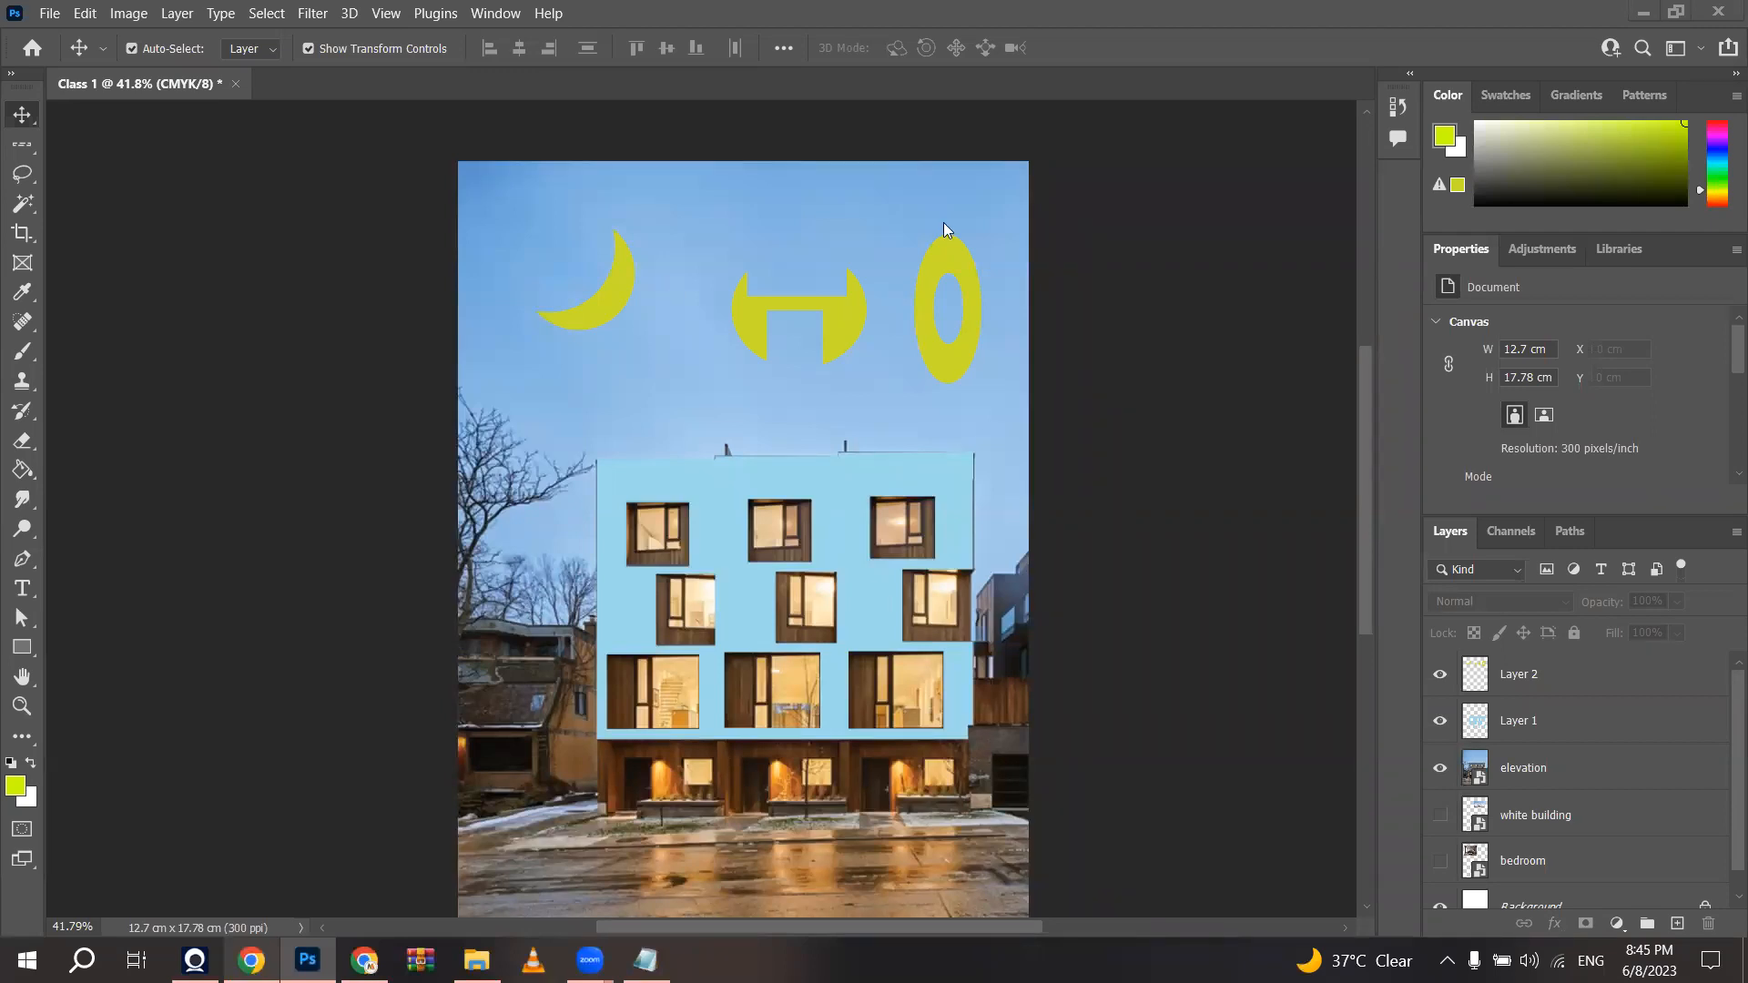
pyautogui.scroll(-2, 943, 229)
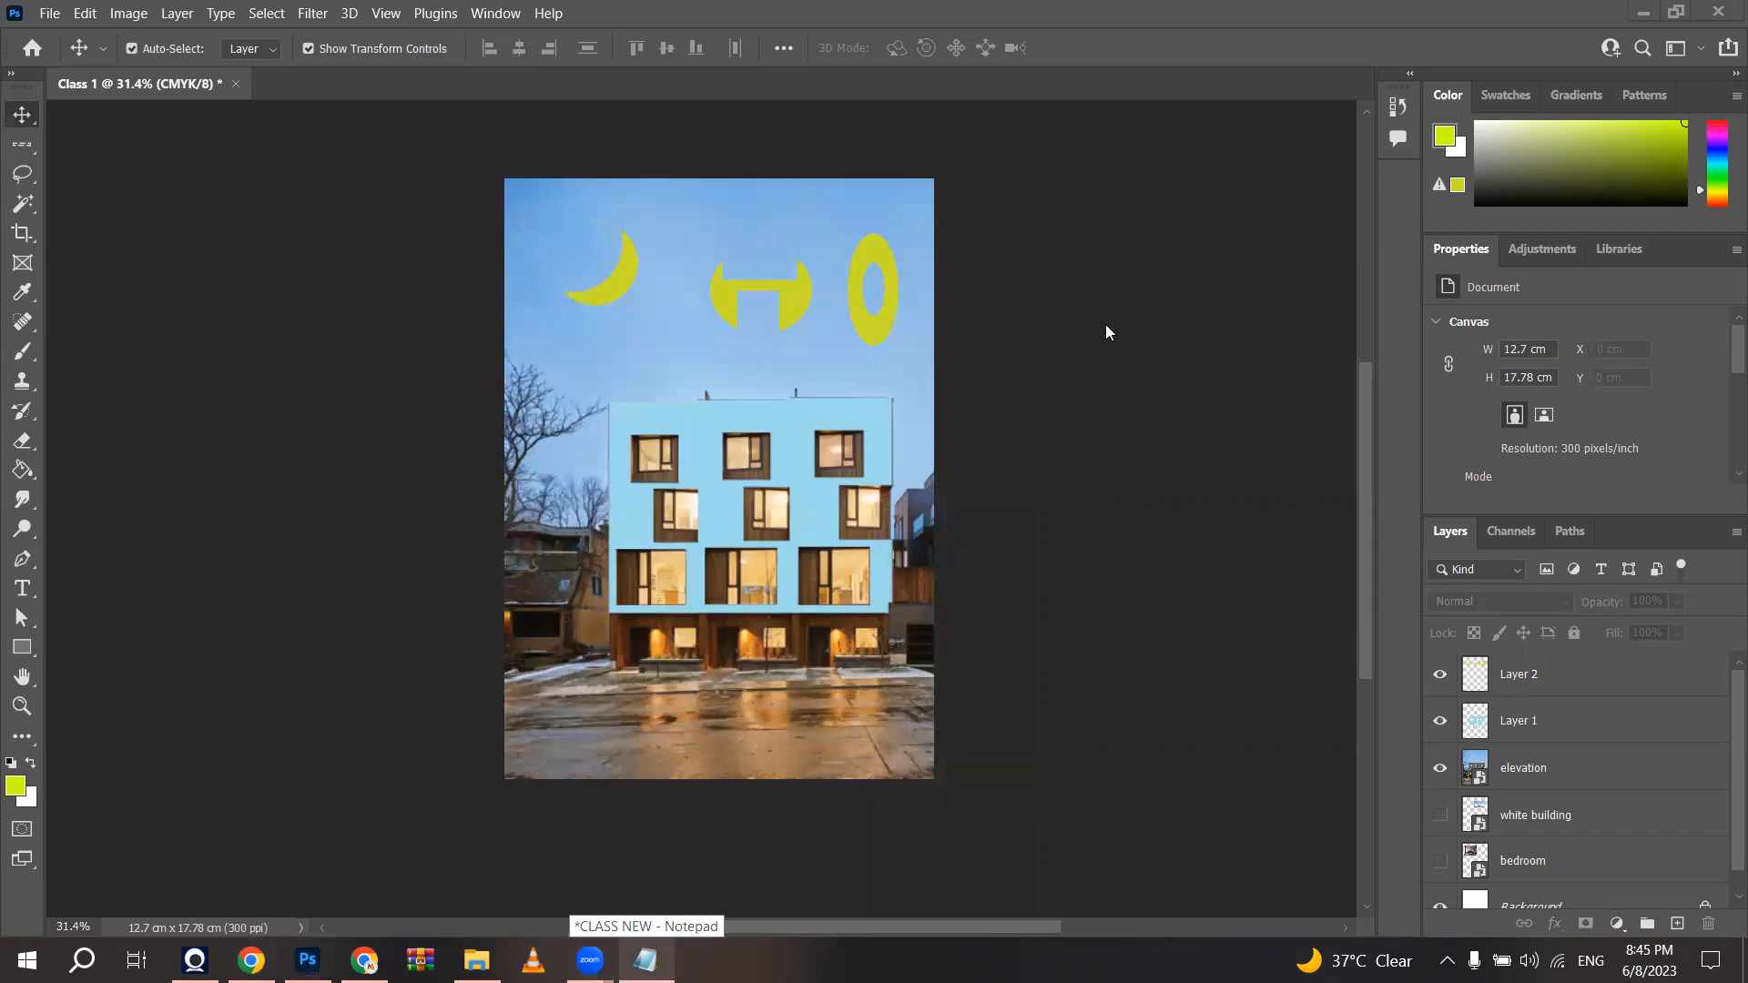
pyautogui.scroll(-2, 709, 308)
pyautogui.scroll(2, 710, 308)
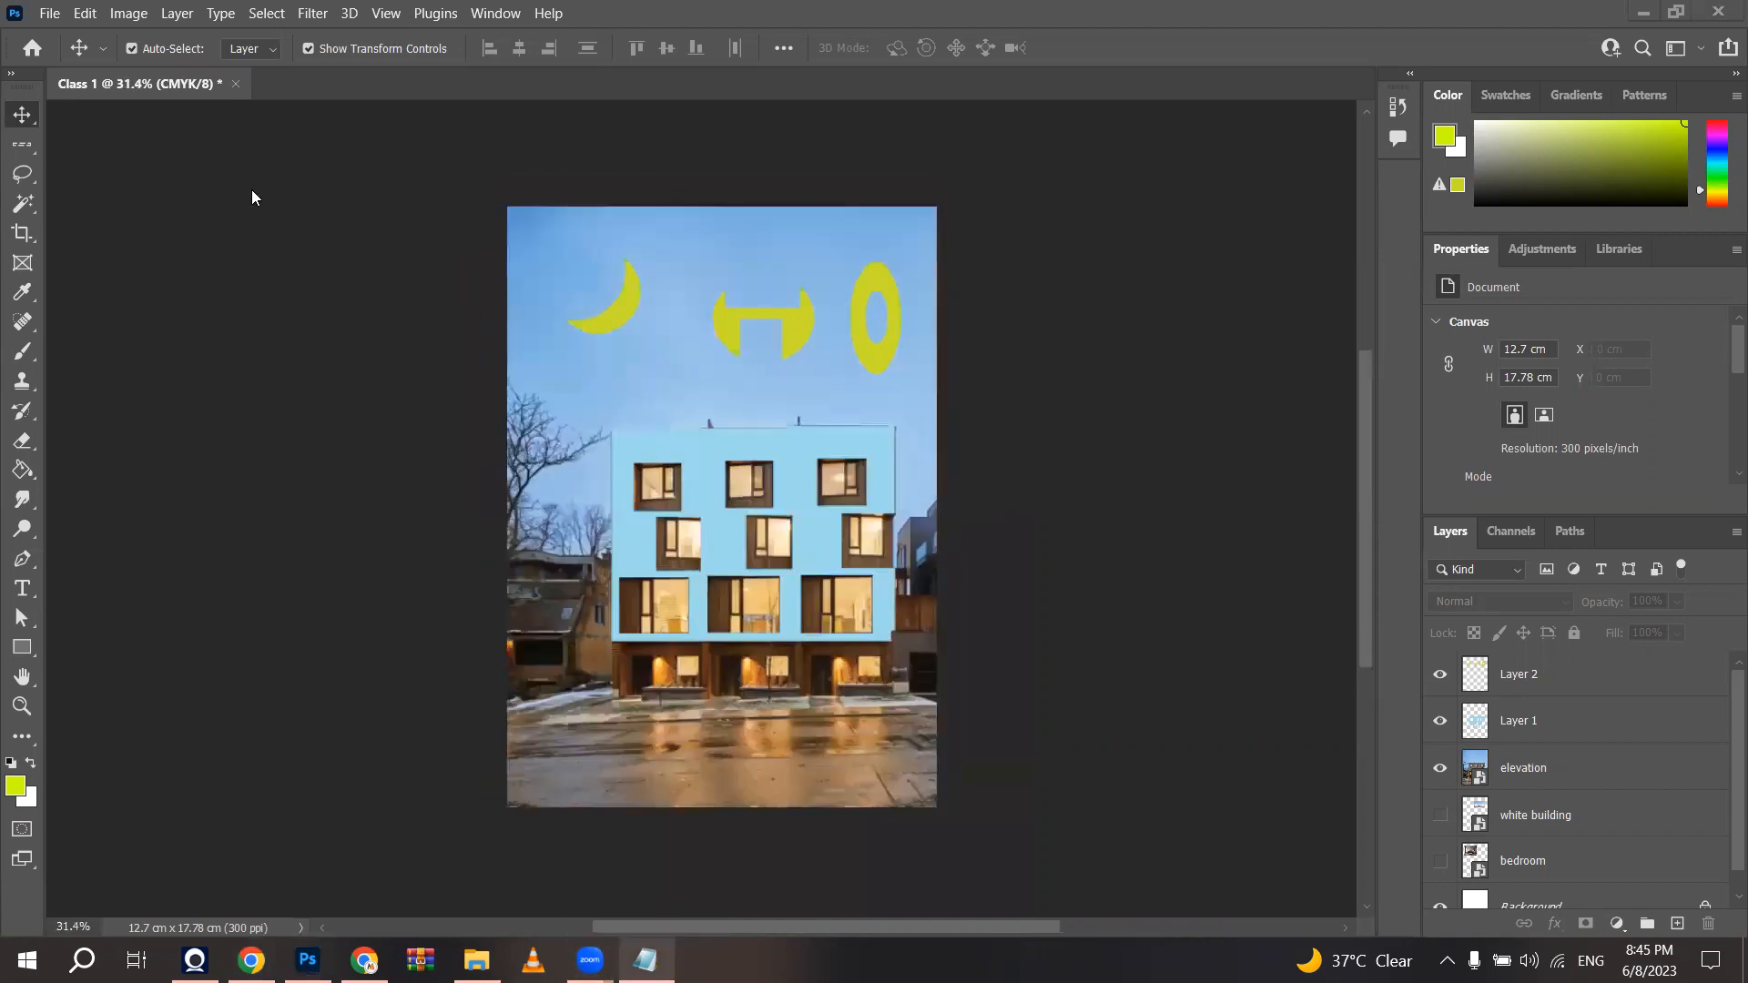
pyautogui.scroll(1, 550, 481)
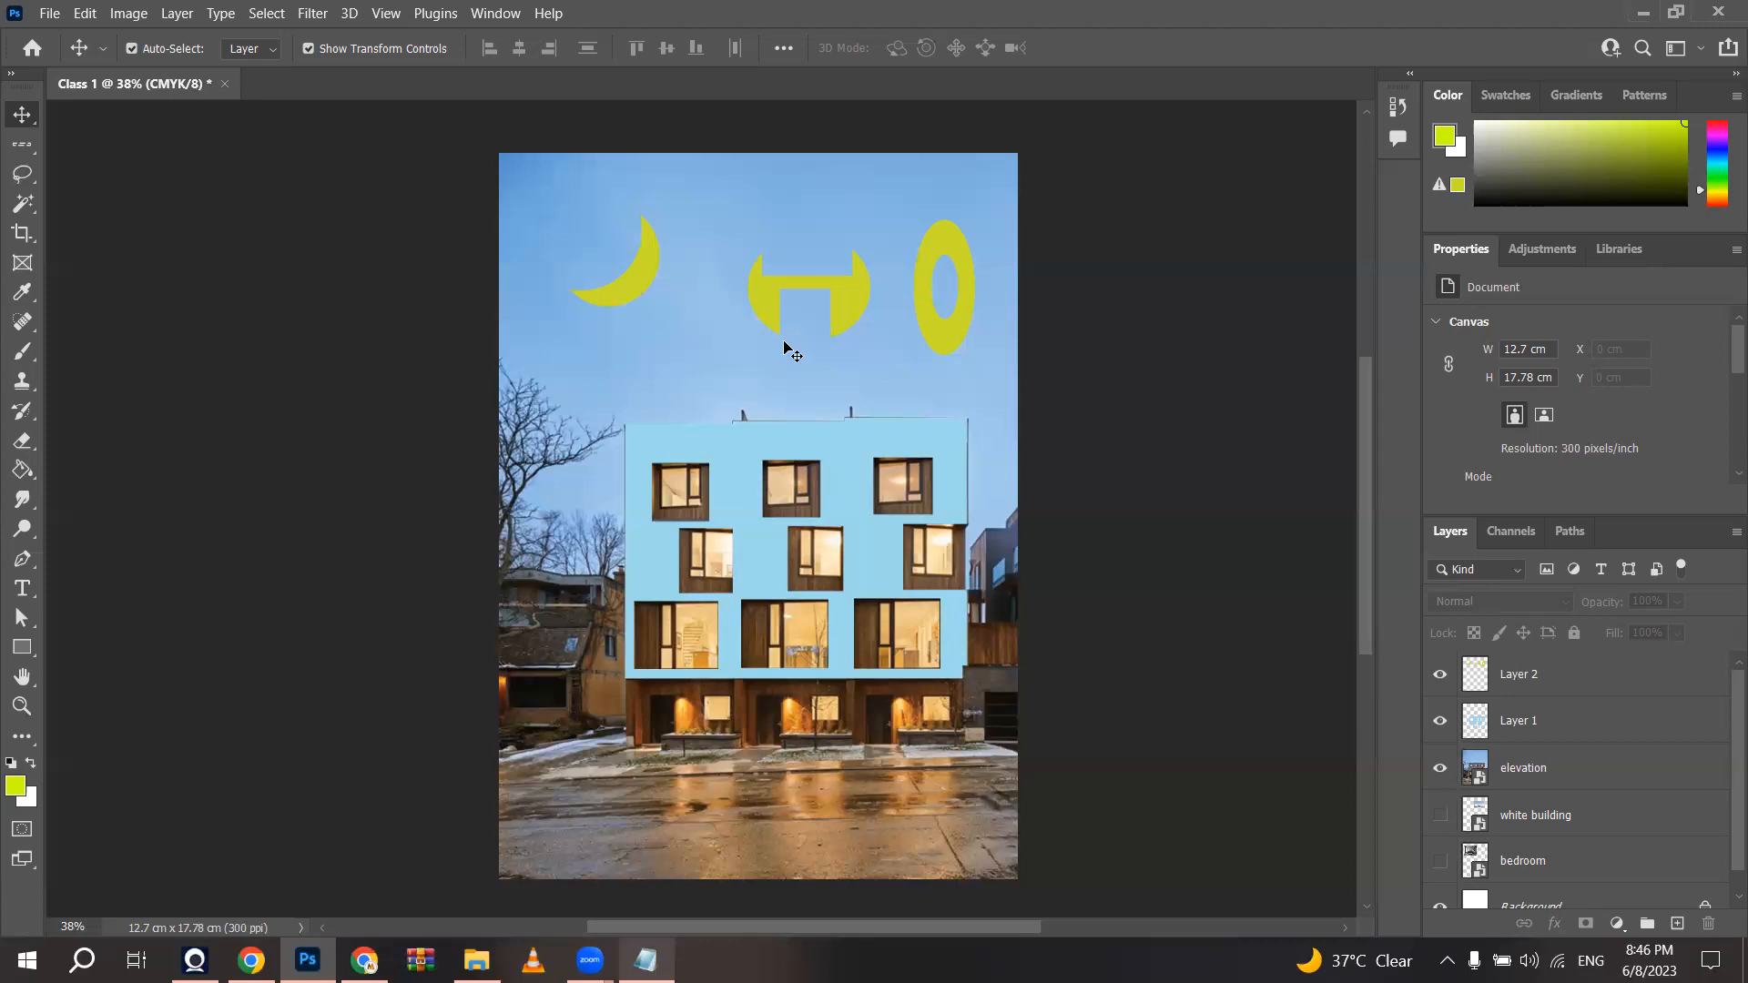
# Step: Open the modern house image WhatsApp Image 2021-08-19 at 7.43.23 PM-LAPTOP-5FVA3VM8 from the ps arch material folder
pyautogui.click(48, 13)
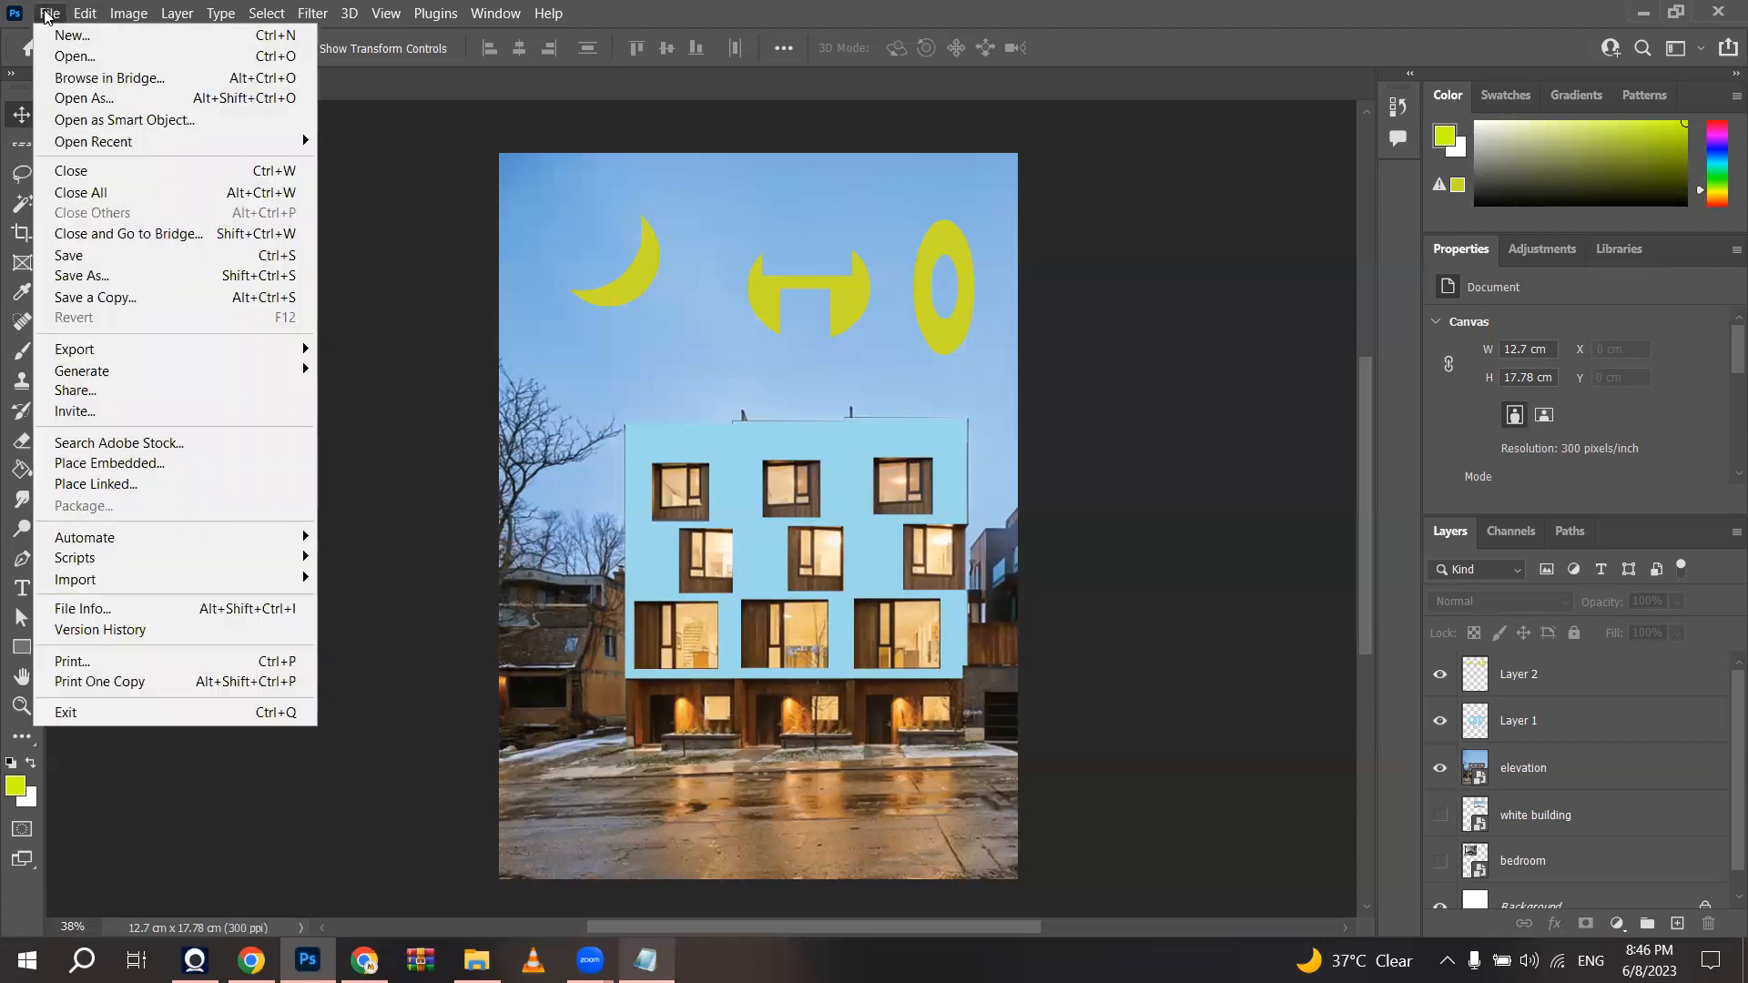
pyautogui.click(73, 58)
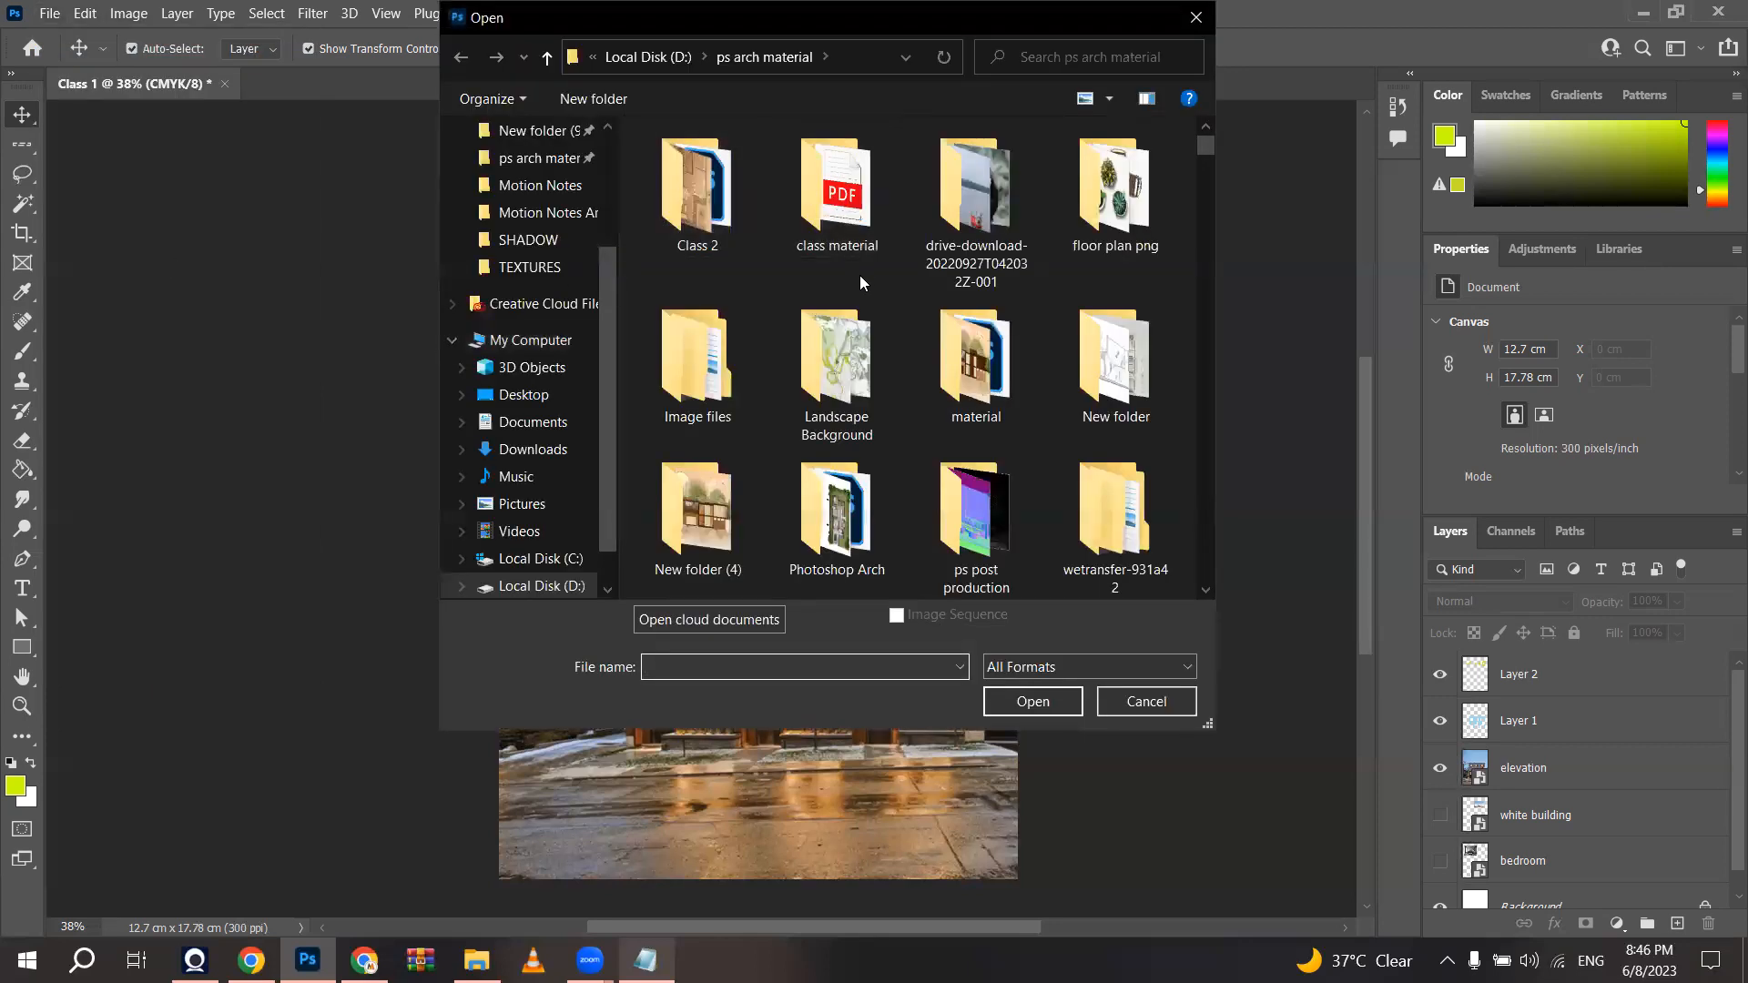
pyautogui.scroll(-10, 845, 338)
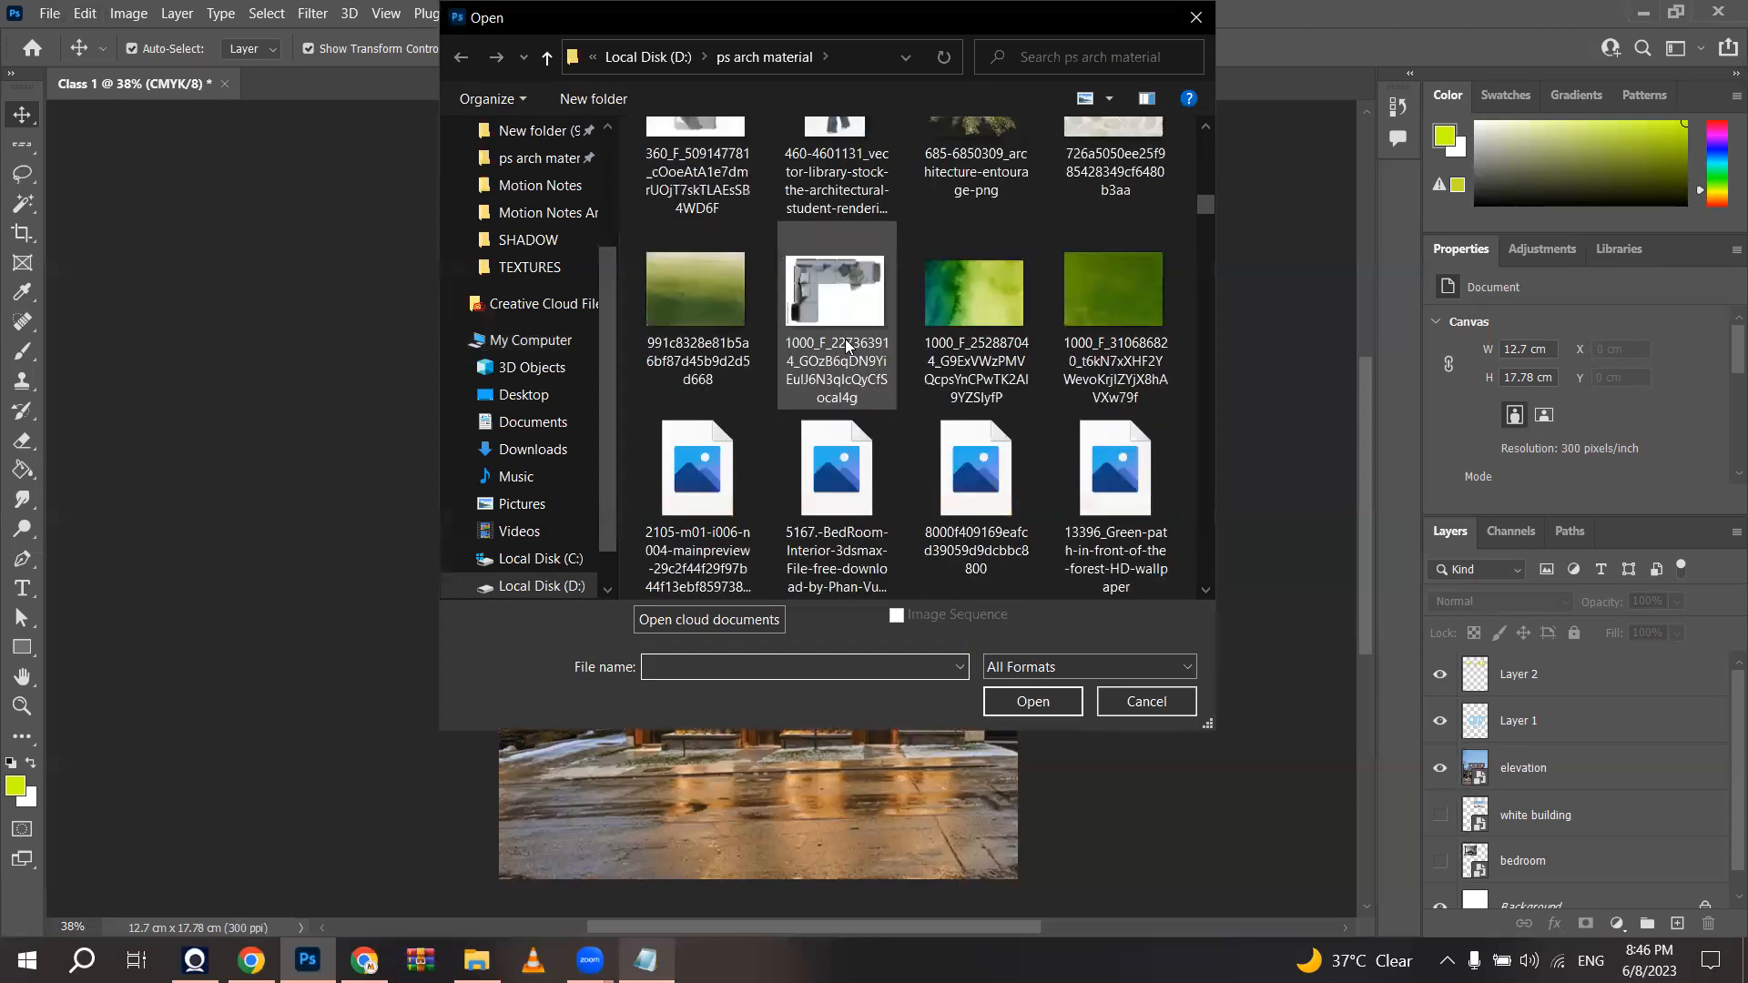
pyautogui.moveTo(1205, 209); pyautogui.dragTo(1202, 563)
pyautogui.click(845, 192)
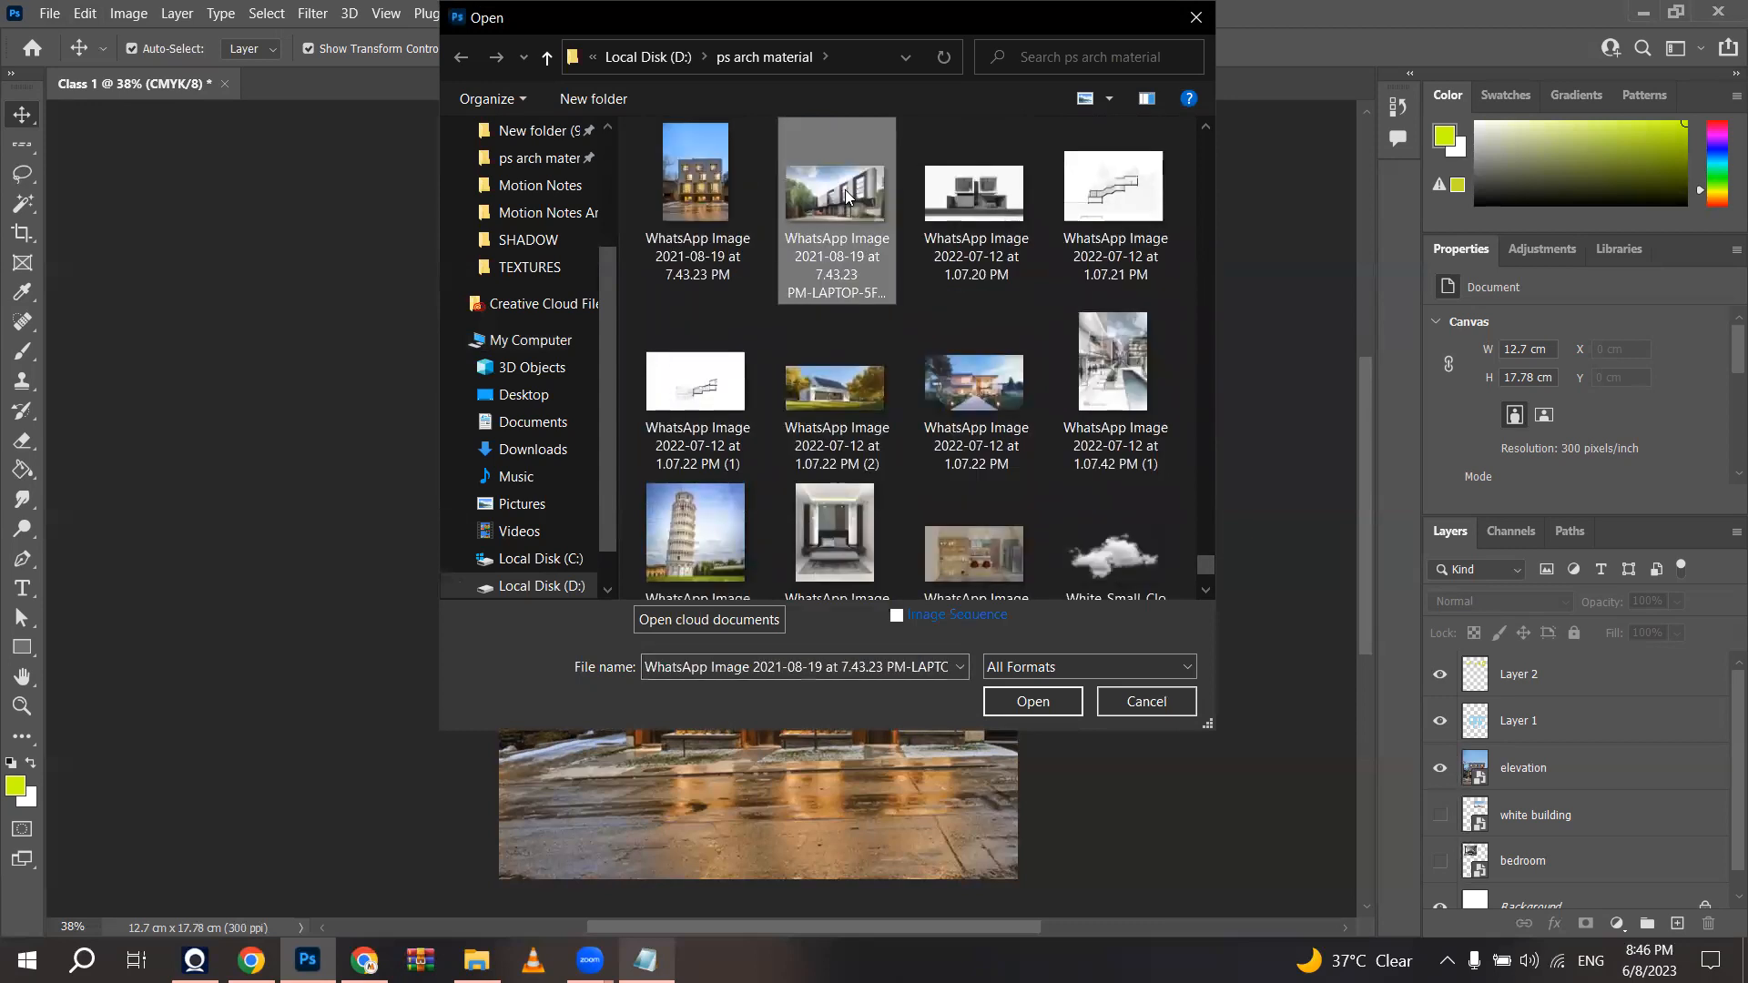
pyautogui.click(1025, 697)
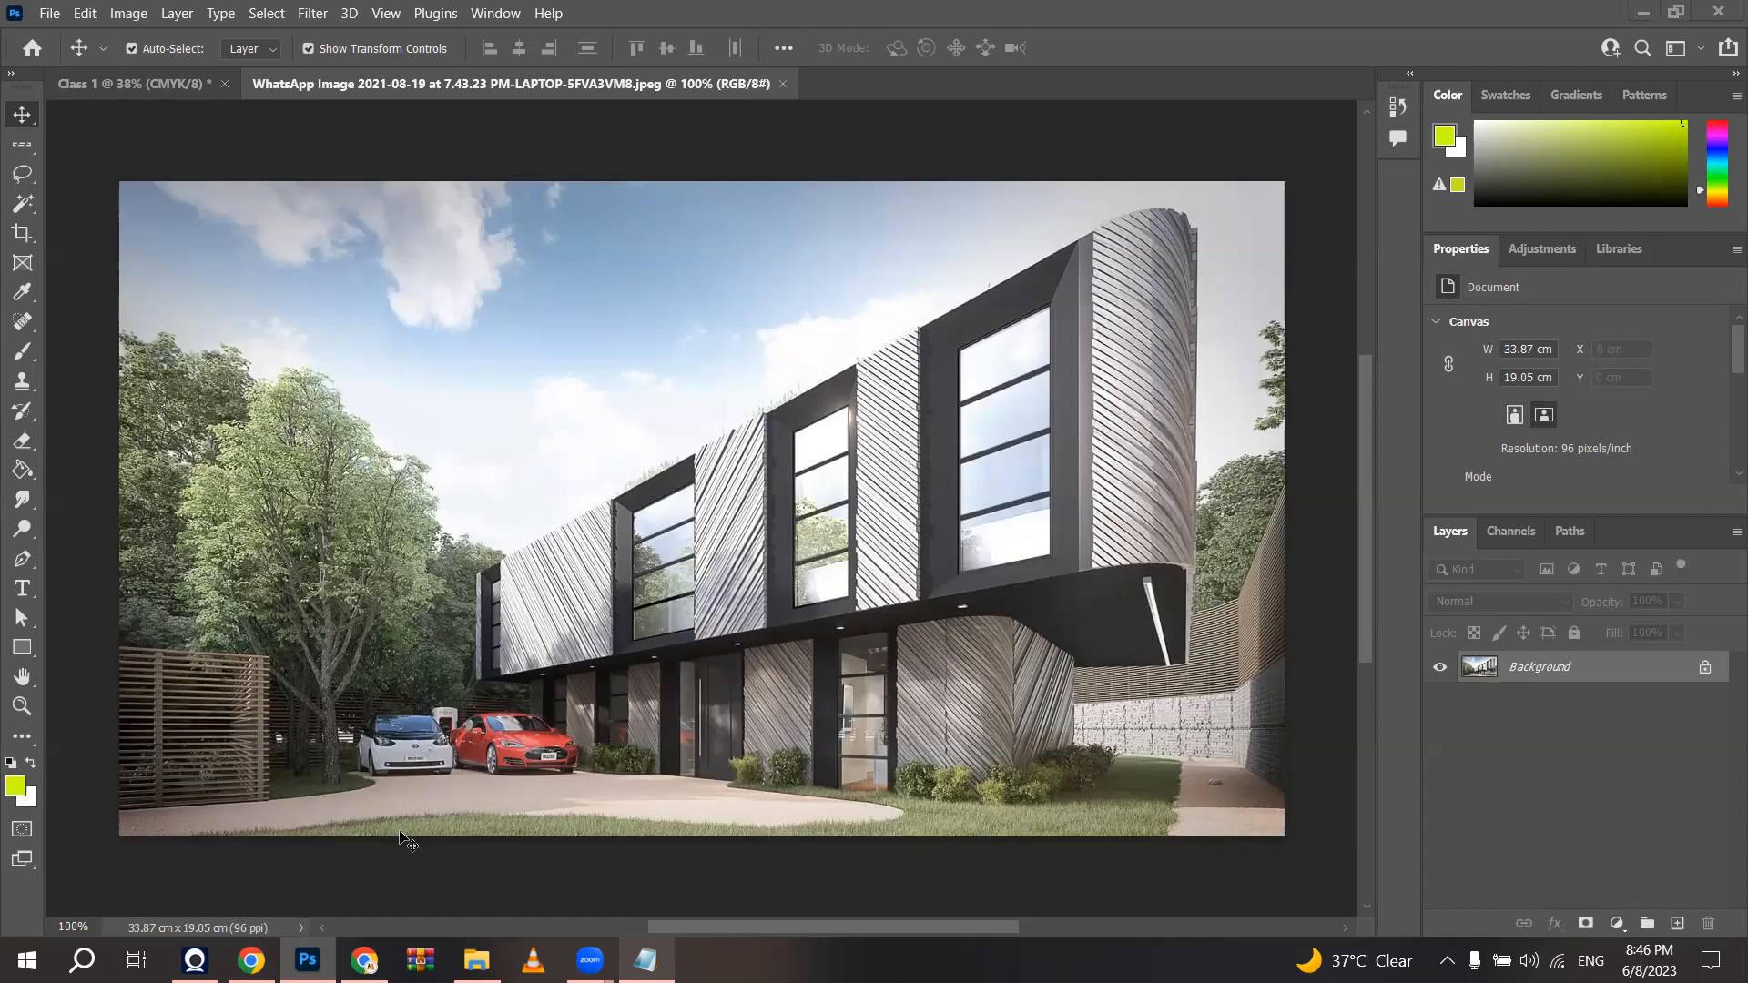
# Step: Trace a freehand Lasso selection around the building's projecting upper floor, and deselect it
pyautogui.scroll(-2, 597, 460)
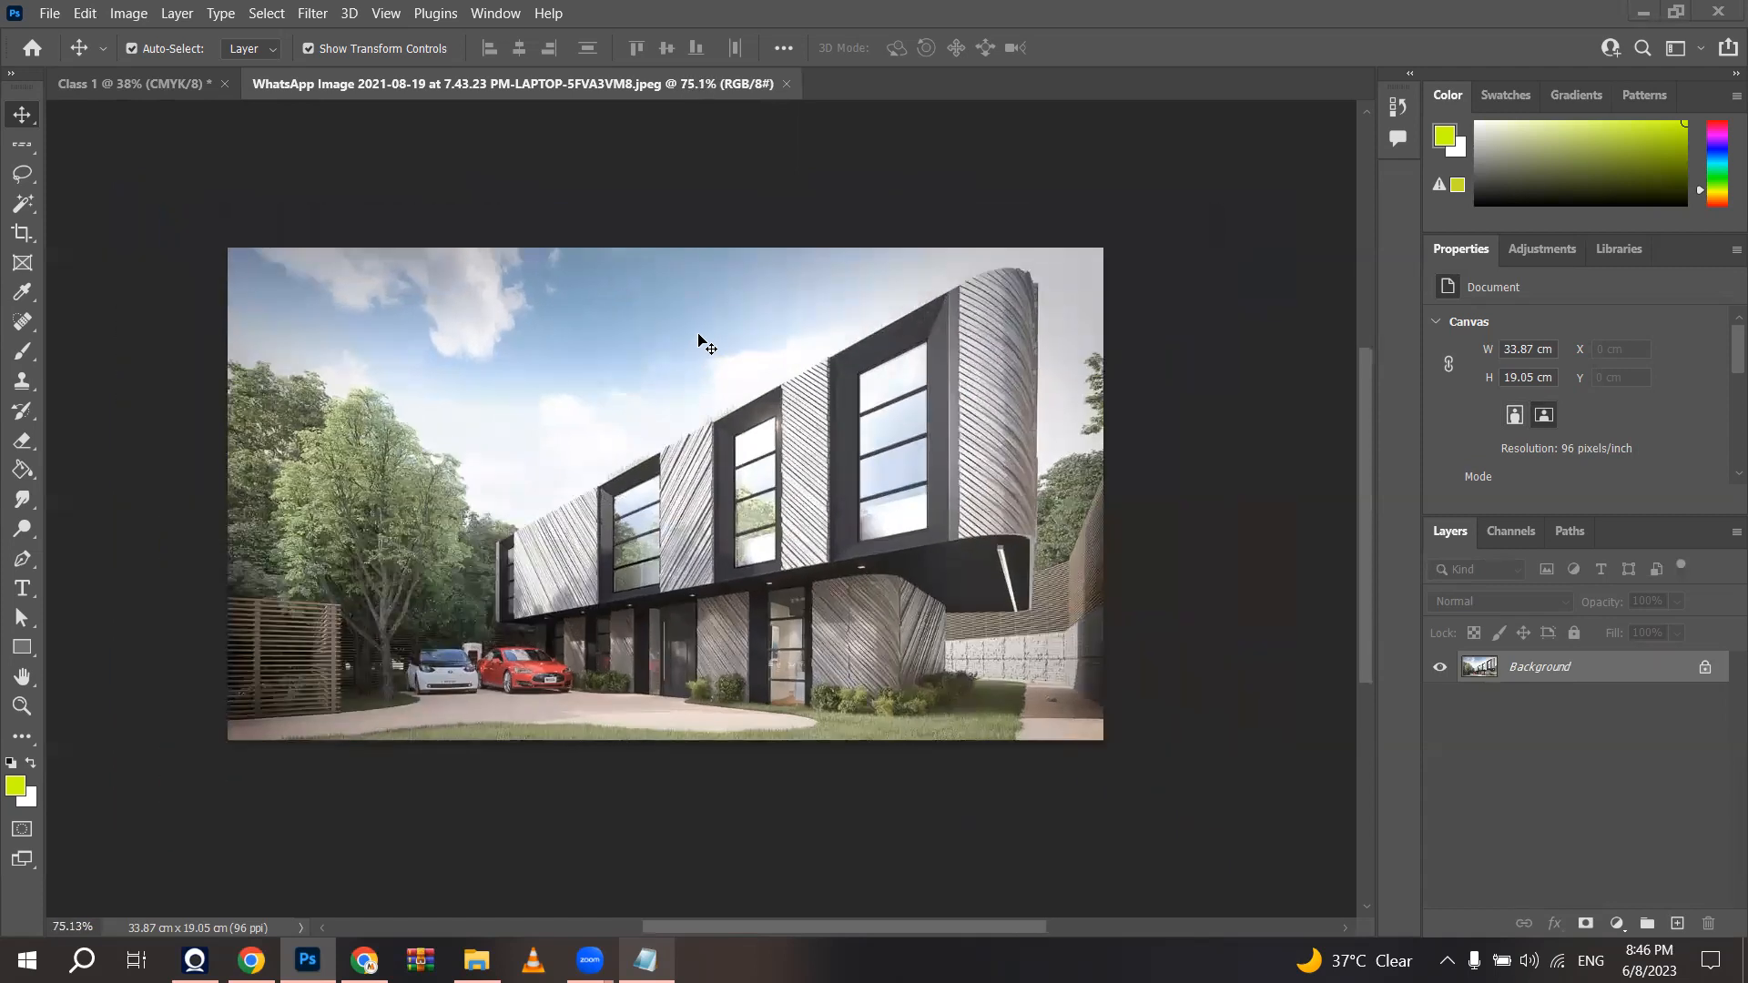
pyautogui.scroll(2, 706, 344)
pyautogui.scroll(1, 697, 337)
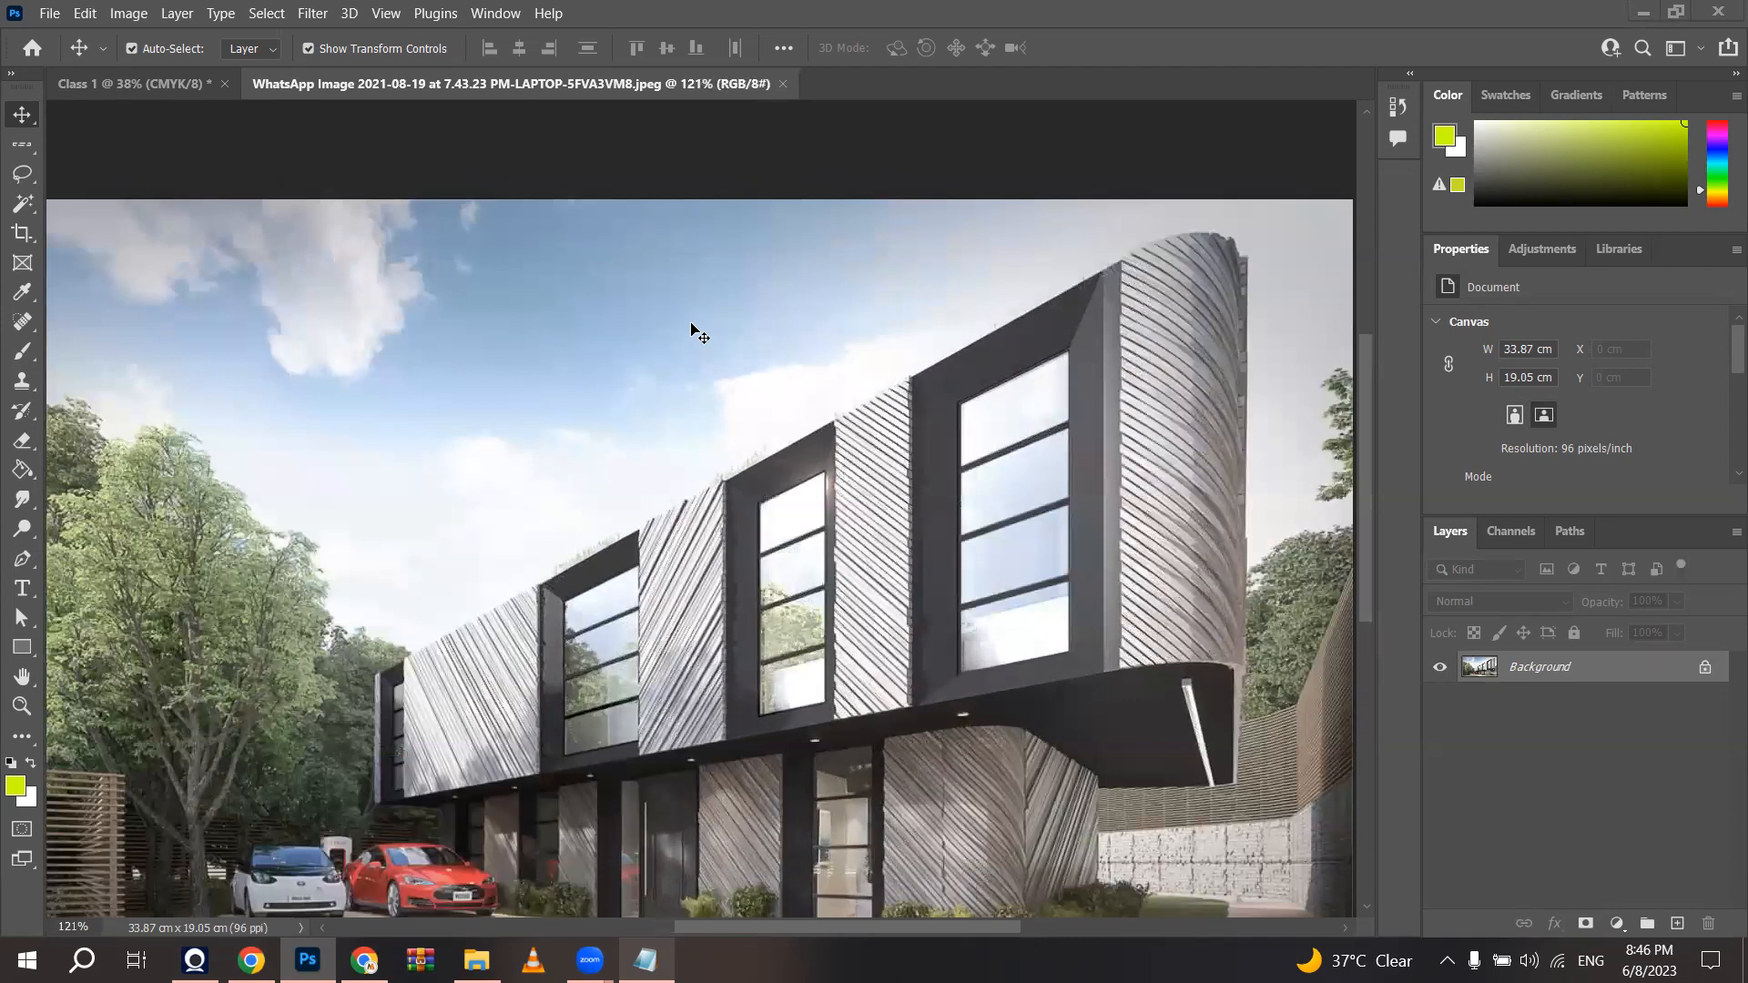
pyautogui.scroll(-2, 697, 337)
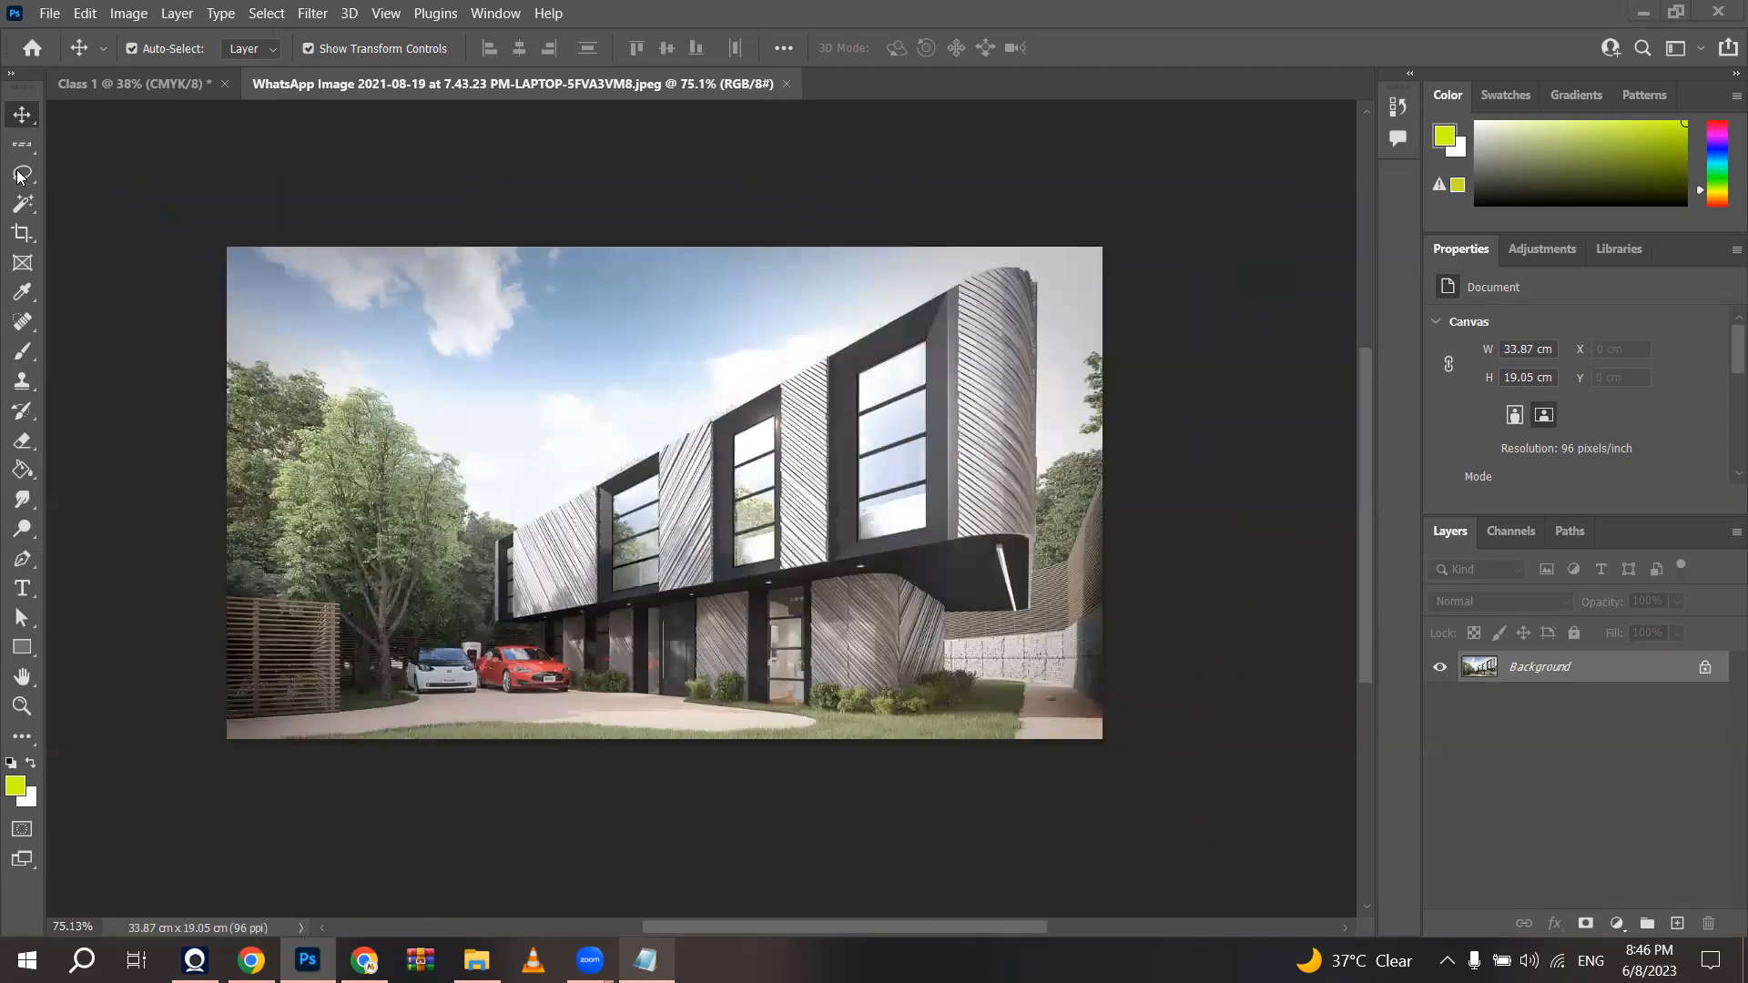
pyautogui.moveTo(30, 179); pyautogui.dragTo(138, 176)
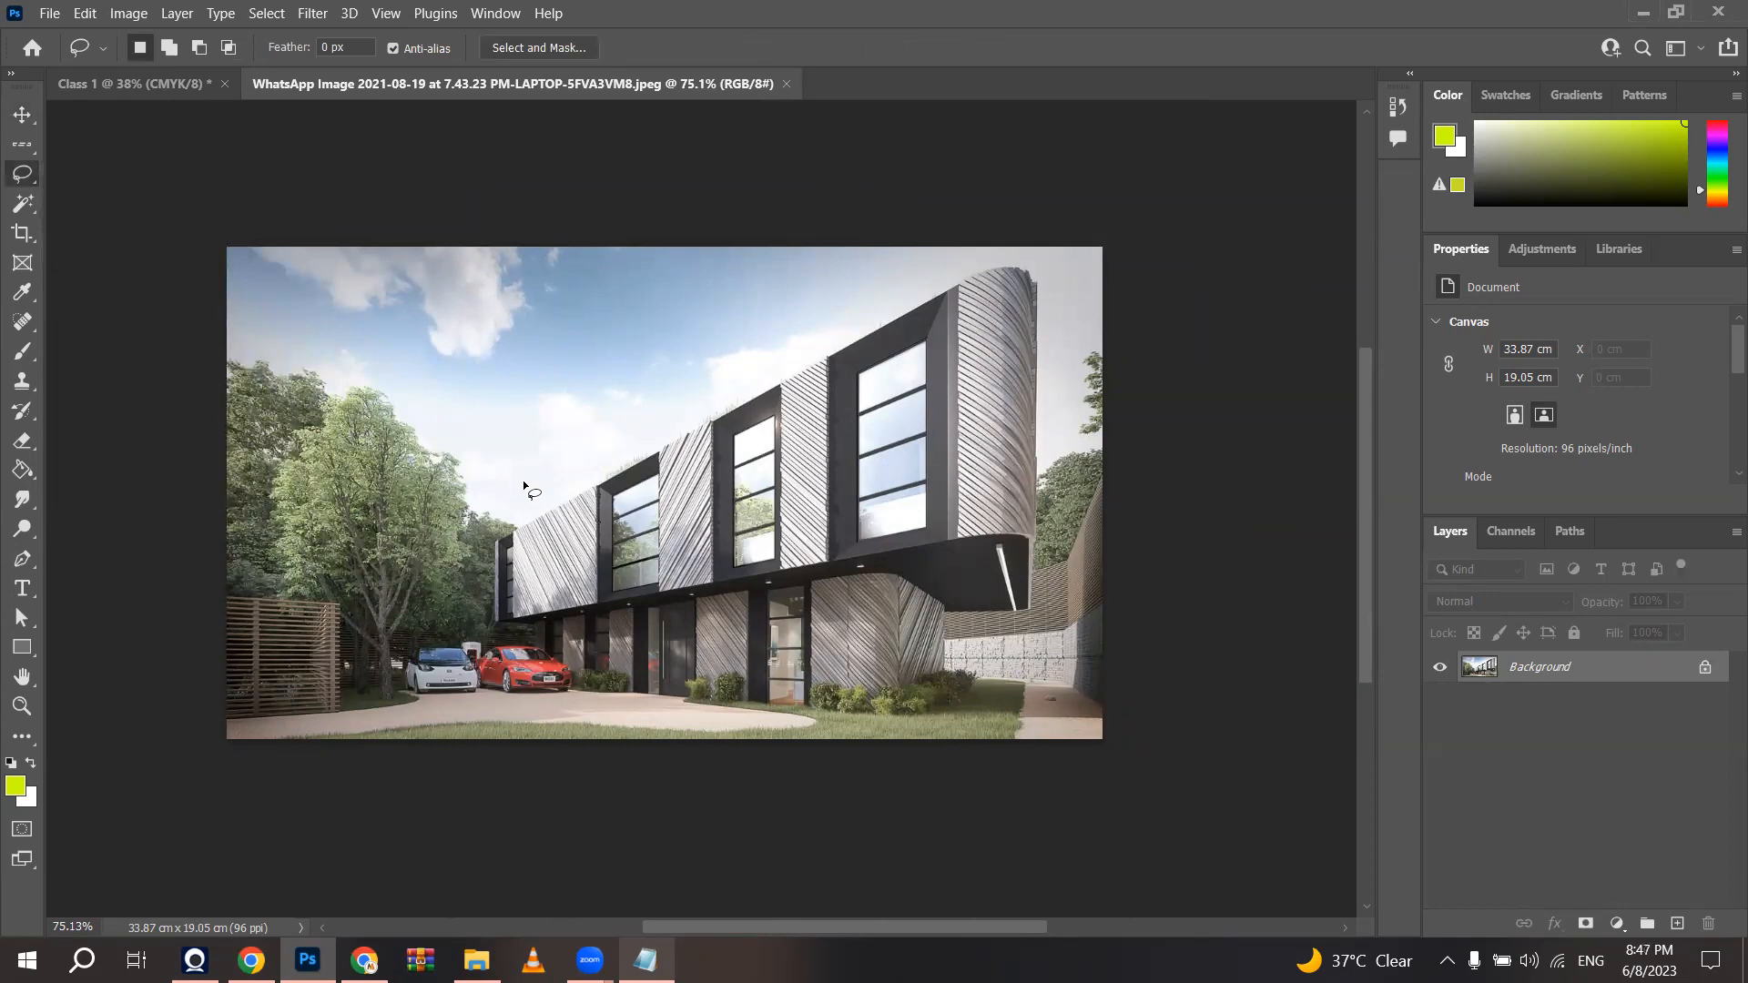
pyautogui.scroll(2, 519, 479)
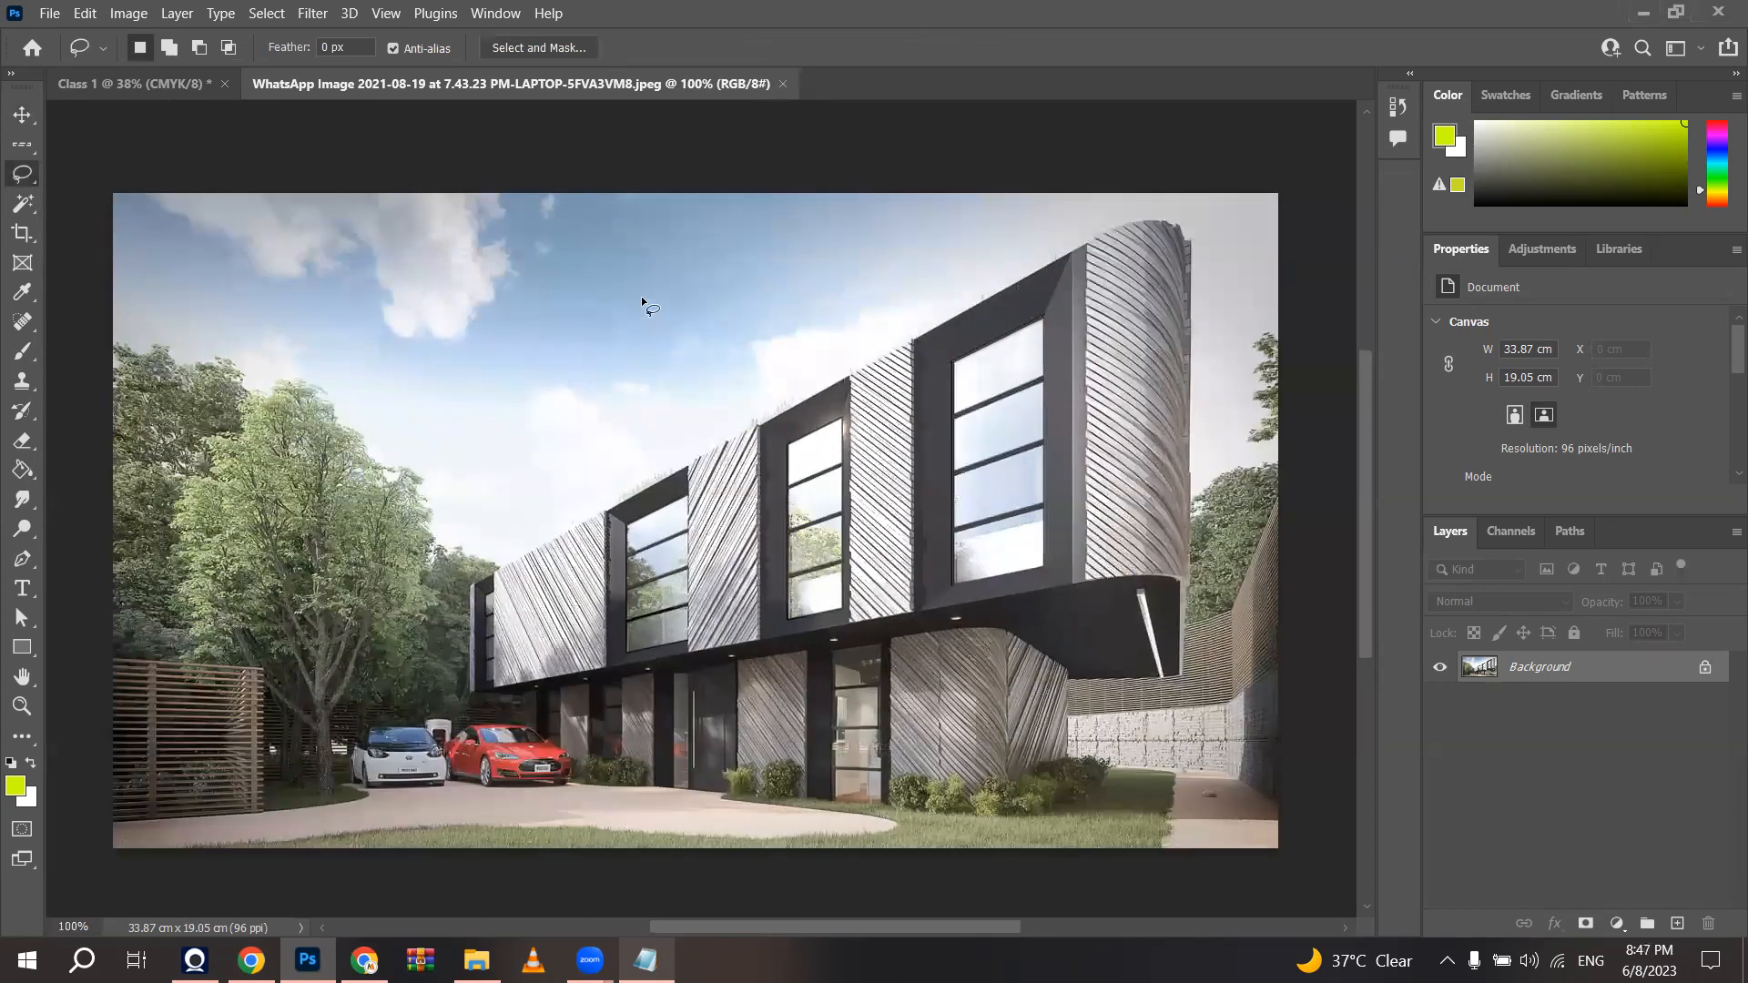
pyautogui.moveTo(492, 315)
pyautogui.mouseDown()
pyautogui.moveTo(354, 394)
pyautogui.moveTo(383, 549)
pyautogui.moveTo(599, 473)
pyautogui.moveTo(430, 274)
pyautogui.mouseUp()
pyautogui.click(837, 284)
pyautogui.moveTo(937, 269)
pyautogui.mouseDown()
pyautogui.moveTo(856, 485)
pyautogui.moveTo(1037, 217)
pyautogui.mouseUp()
pyautogui.click(1138, 227)
pyautogui.scroll(2, 1138, 236)
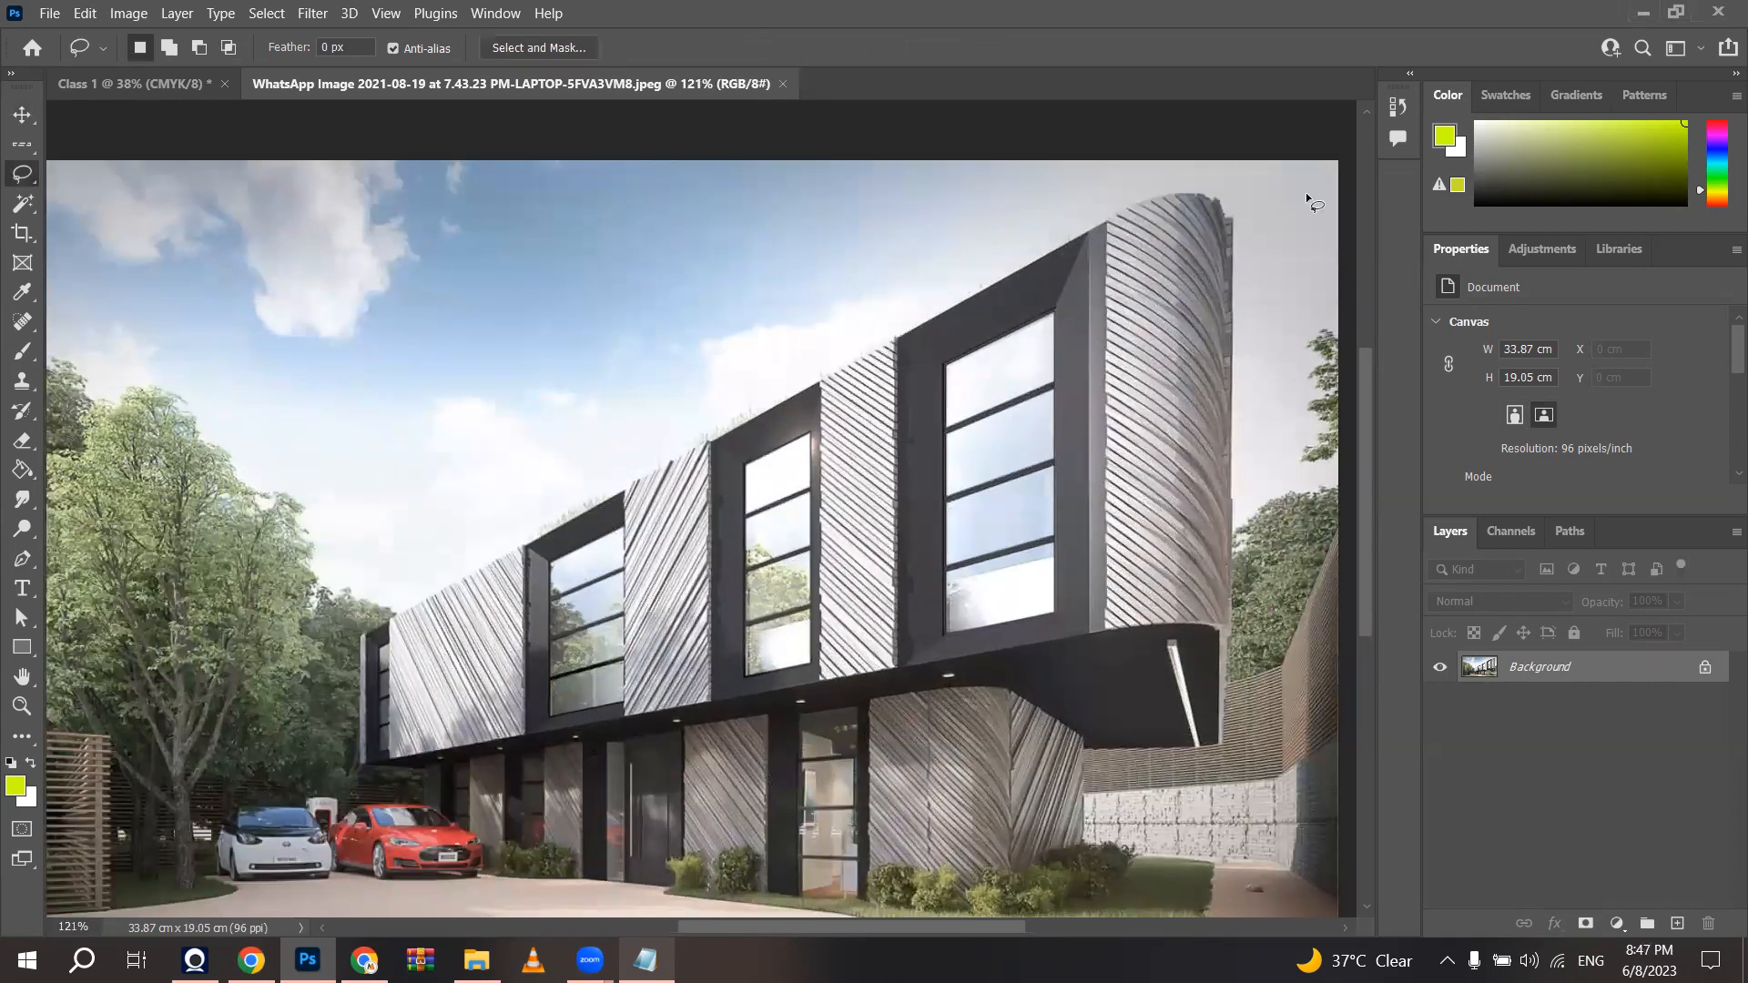
pyautogui.moveTo(1225, 214)
pyautogui.mouseDown()
pyautogui.moveTo(1164, 192)
pyautogui.moveTo(1060, 243)
pyautogui.moveTo(404, 607)
pyautogui.moveTo(362, 639)
pyautogui.moveTo(350, 759)
pyautogui.moveTo(1092, 638)
pyautogui.moveTo(1242, 637)
pyautogui.moveTo(1248, 277)
pyautogui.moveTo(1231, 182)
pyautogui.mouseUp()
pyautogui.hotkey('ctrl', '-')
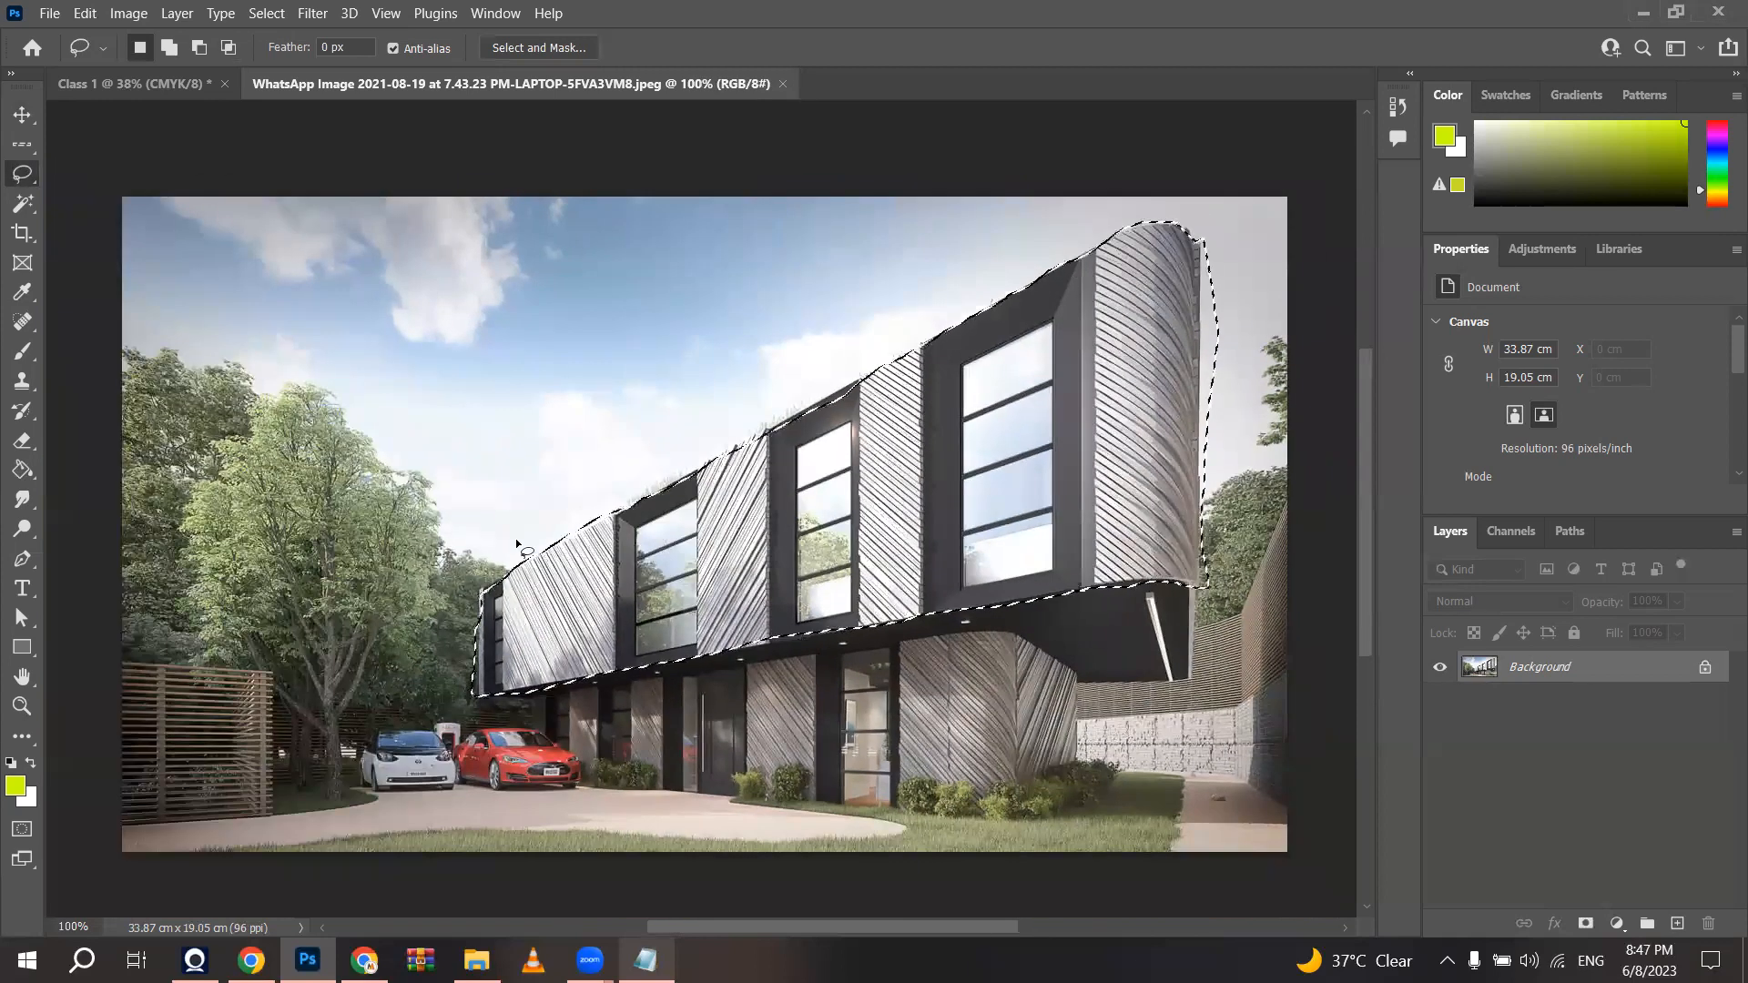
pyautogui.click(596, 353)
# Step: Switch to the Polygonal Lasso tool and get a close view of the upper floor's far end beside the trees
pyautogui.rightClick(22, 173)
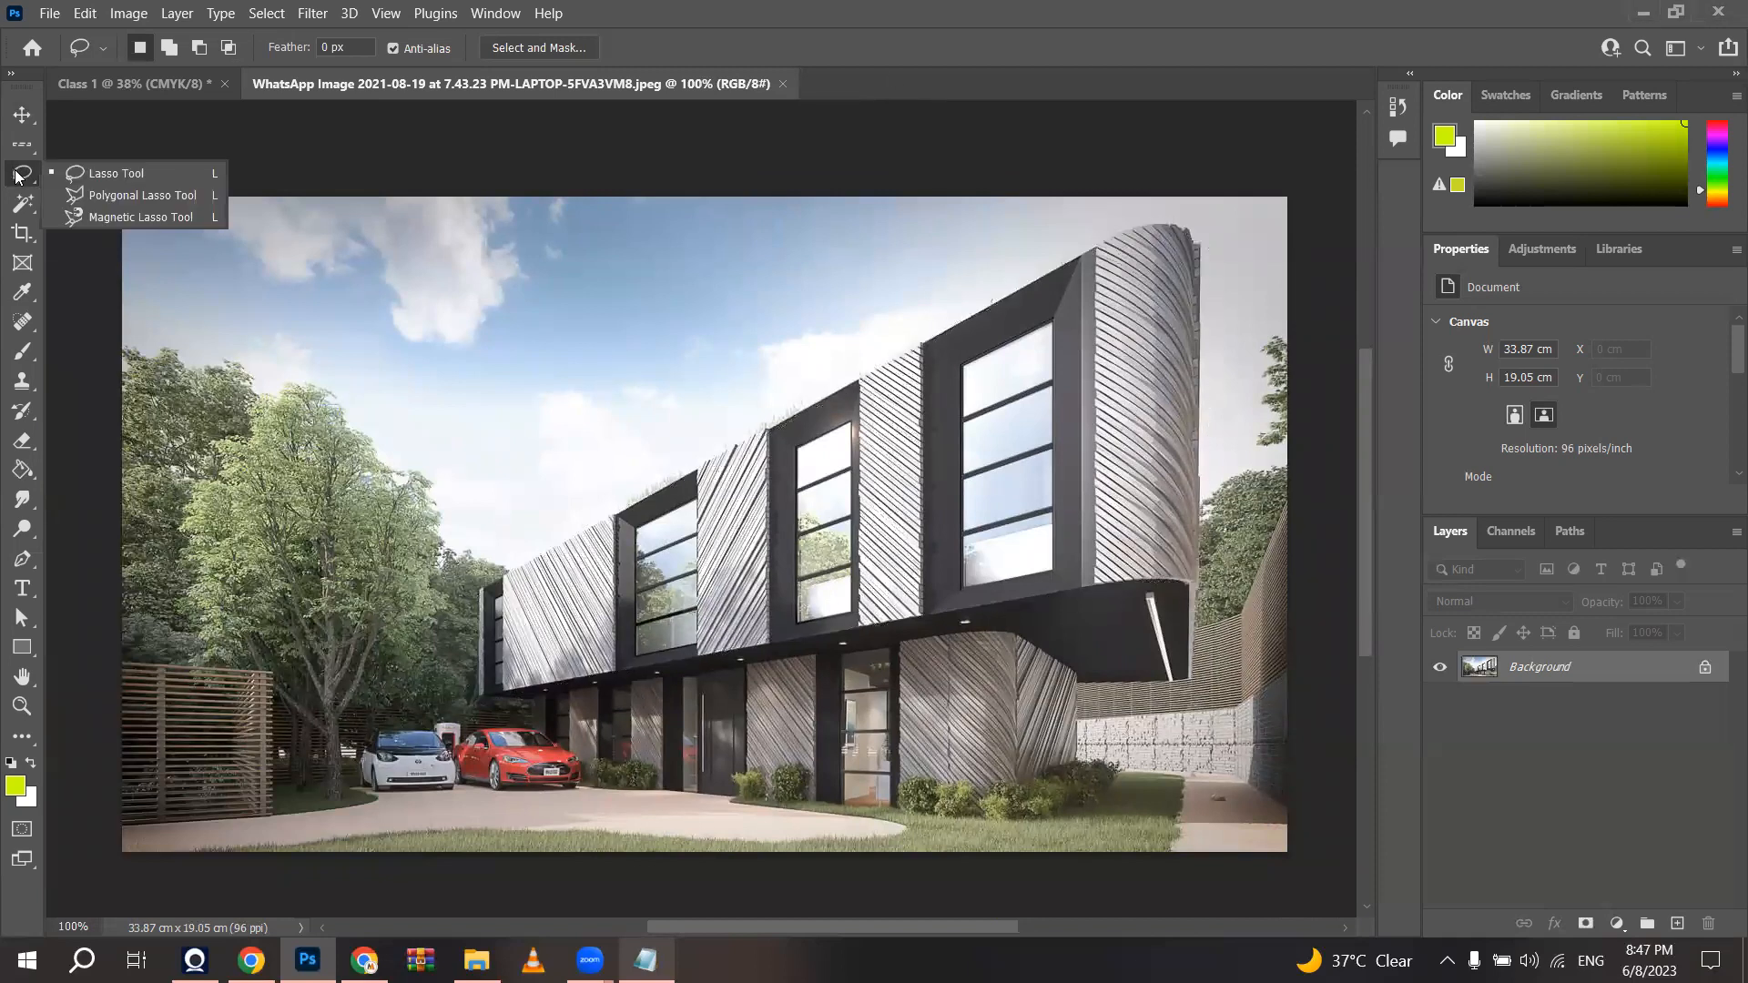
pyautogui.click(144, 196)
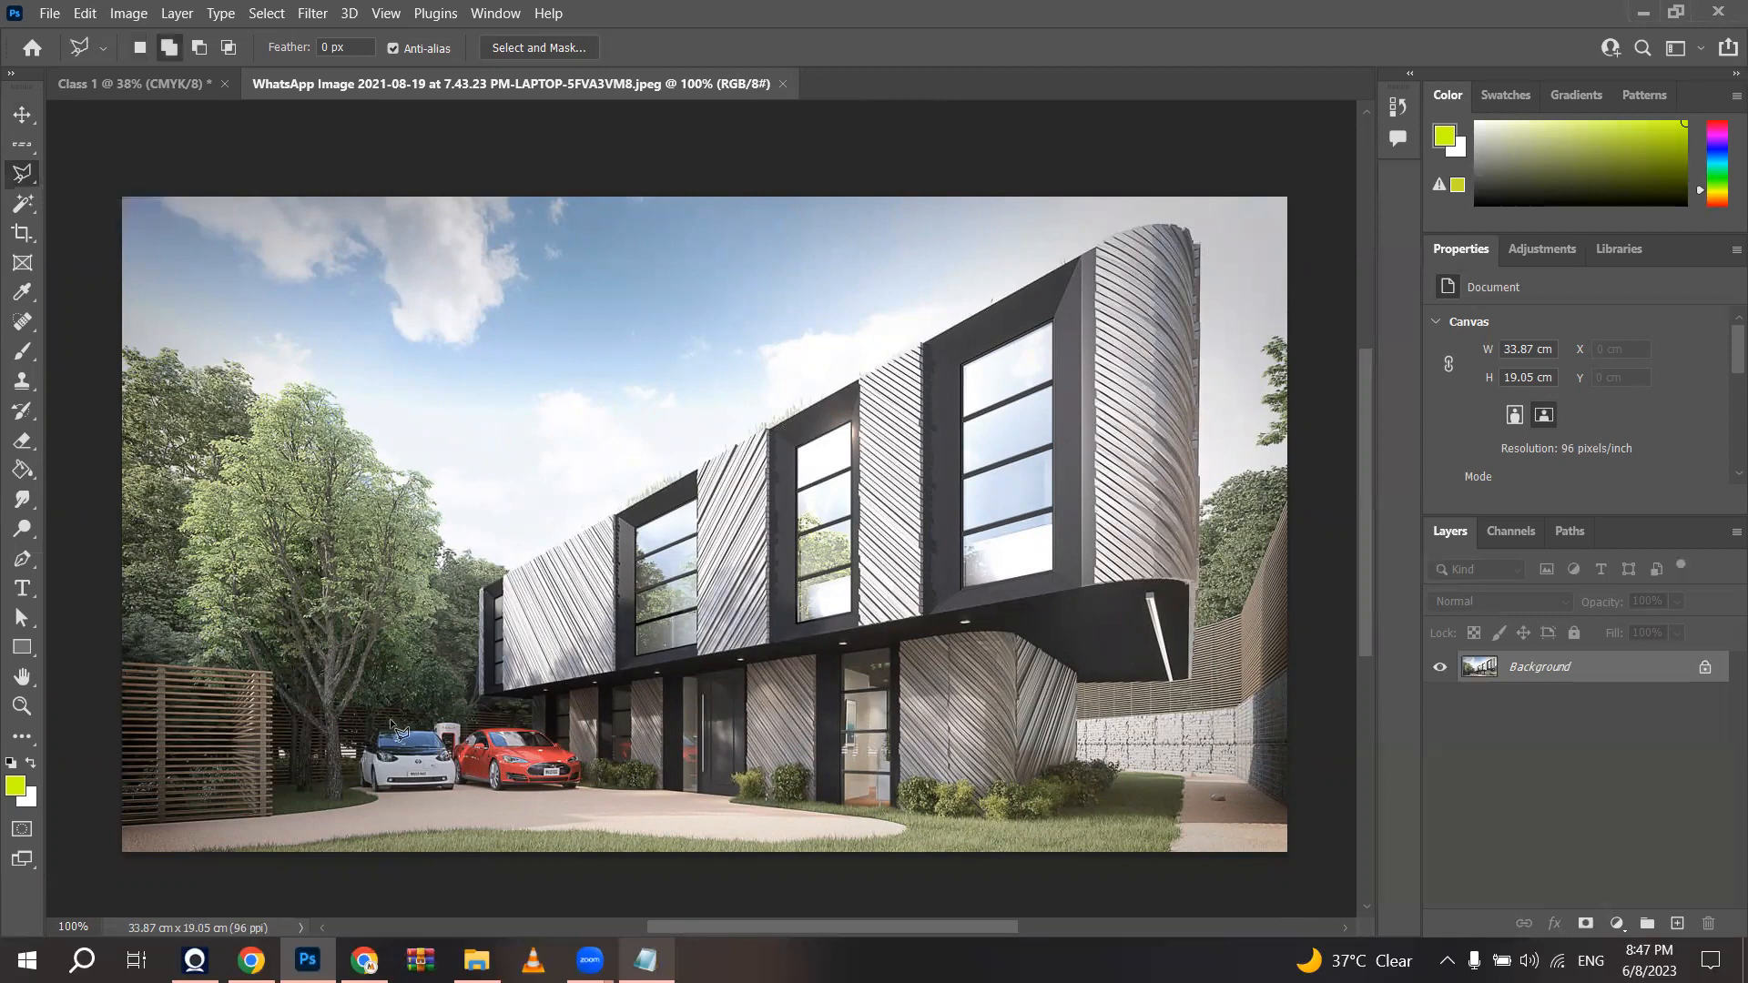
pyautogui.scroll(2, 390, 718)
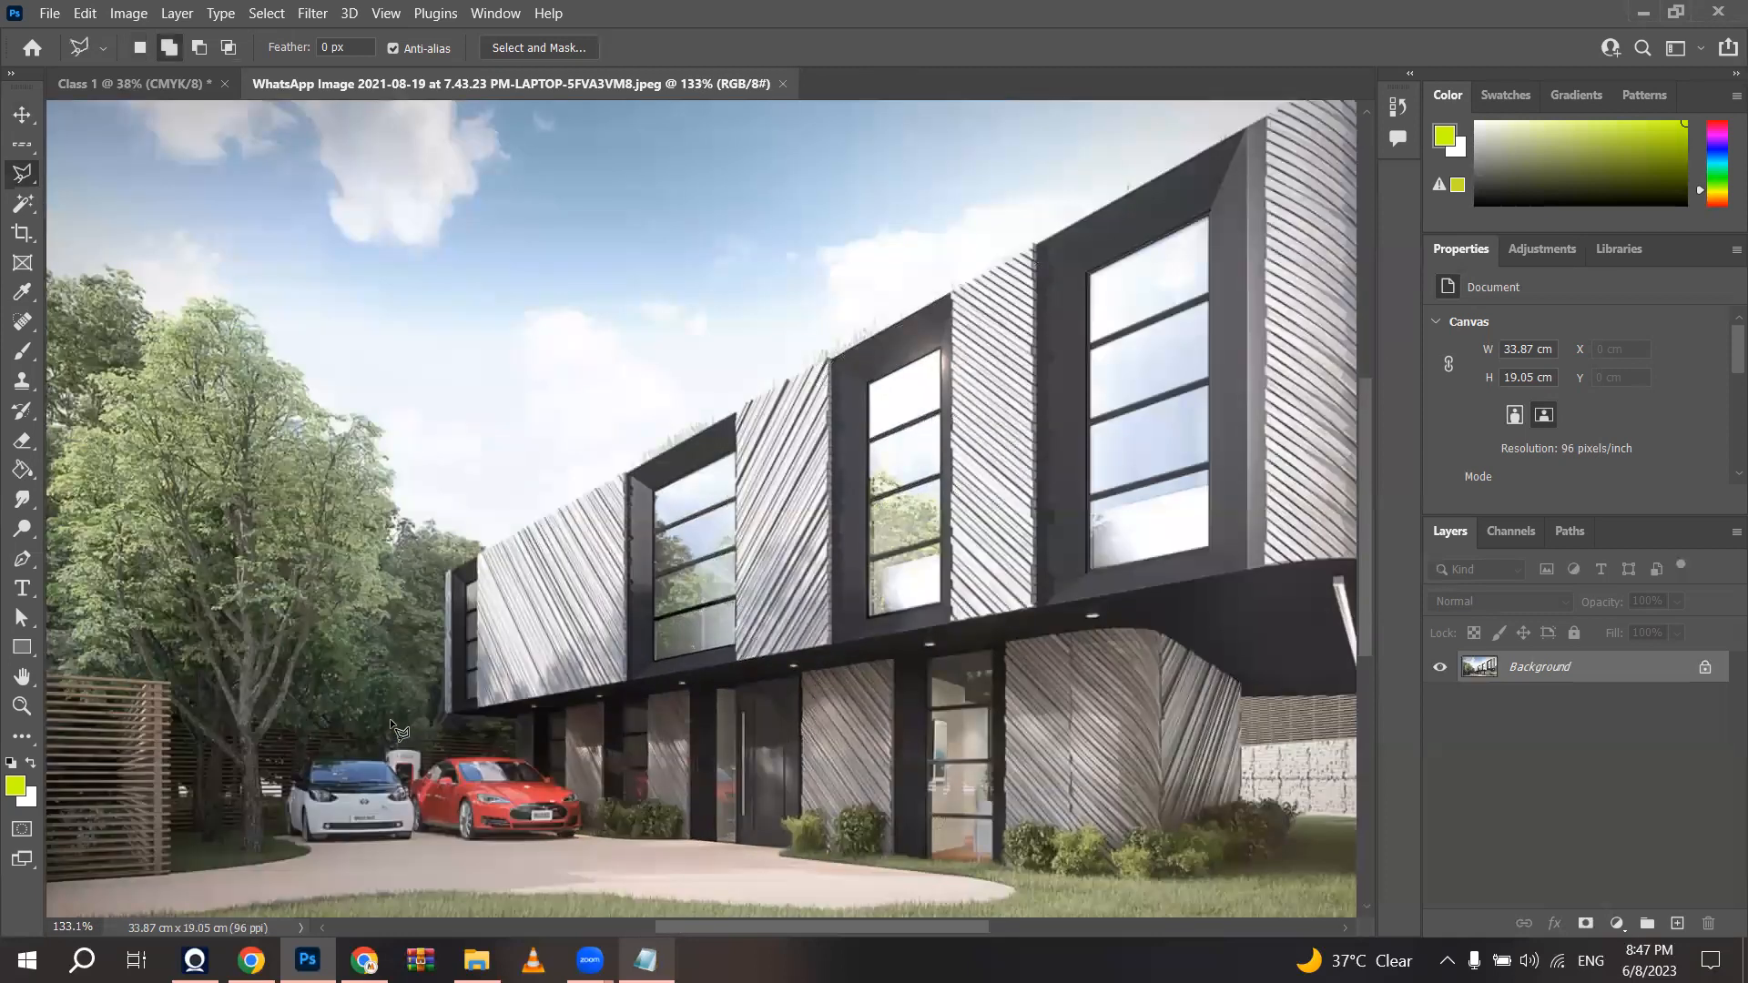
pyautogui.scroll(3, 433, 697)
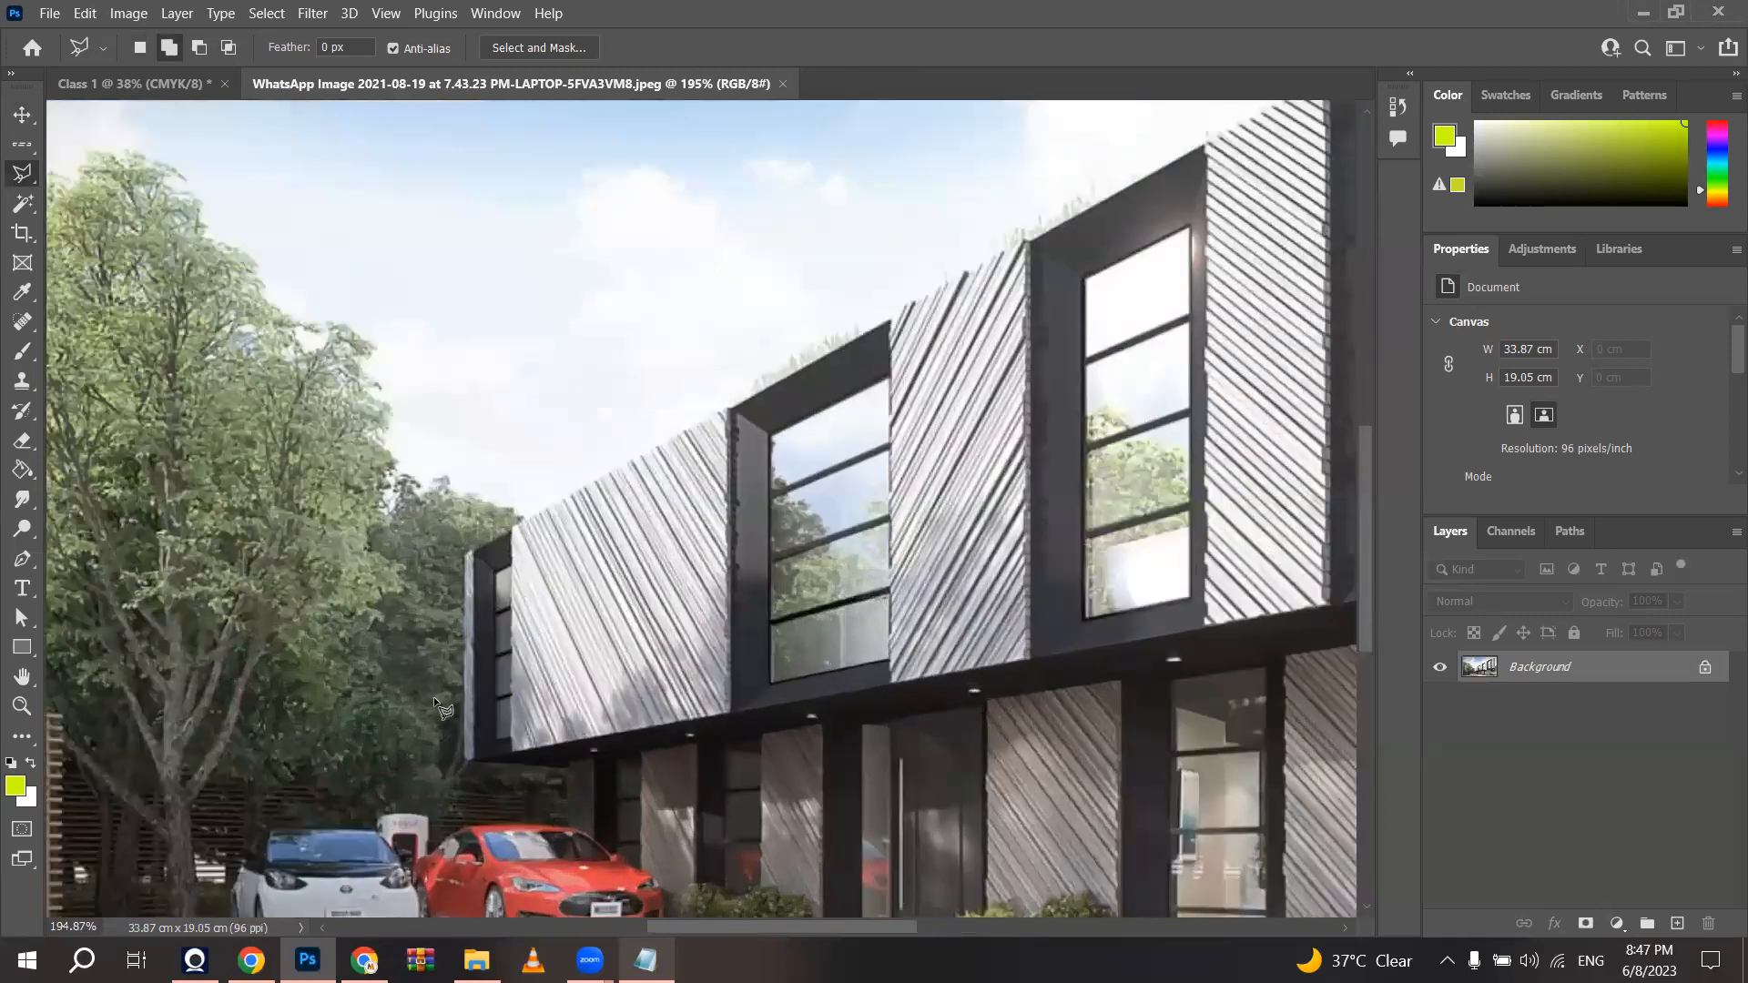
pyautogui.scroll(1, 451, 818)
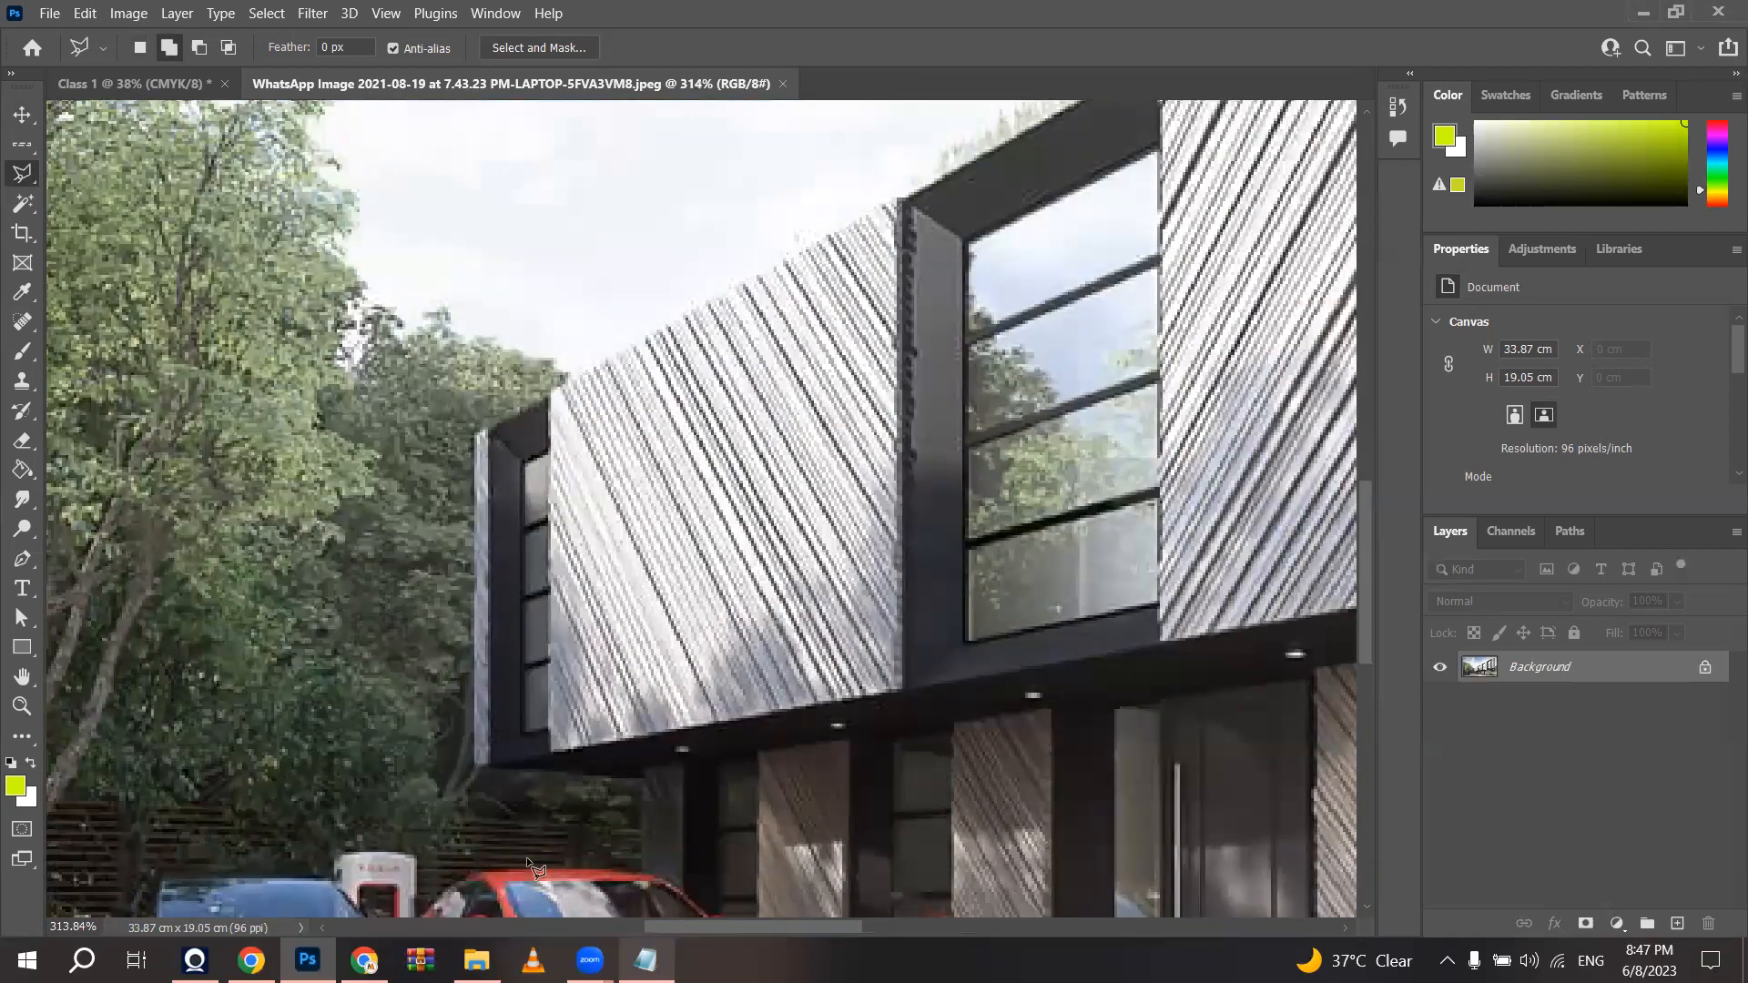
pyautogui.scroll(-1, 605, 814)
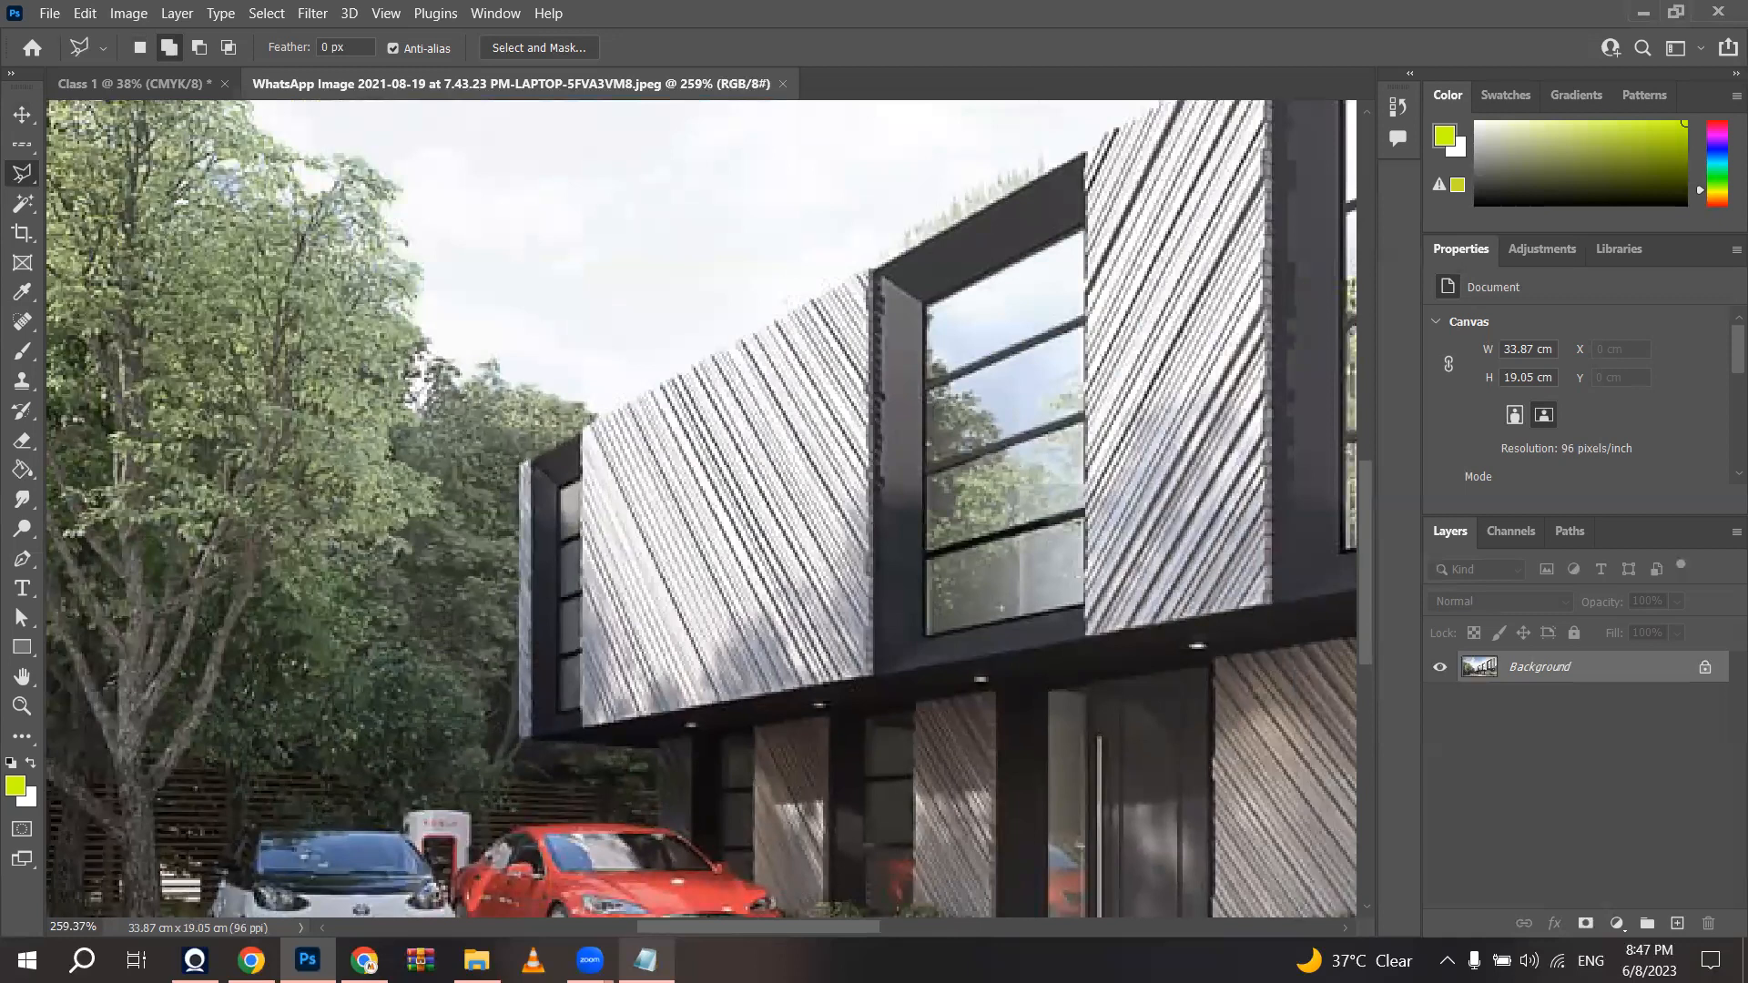
# Step: Check the CLASS NEW notes in Notepad, return to the house image, and try zooming out and back in
pyautogui.hotkey('alt', 'Tab')
pyautogui.moveTo(338, 387); pyautogui.dragTo(508, 431)
pyautogui.hotkey('alt', 'Tab')
pyautogui.scroll(1, 656, 417)
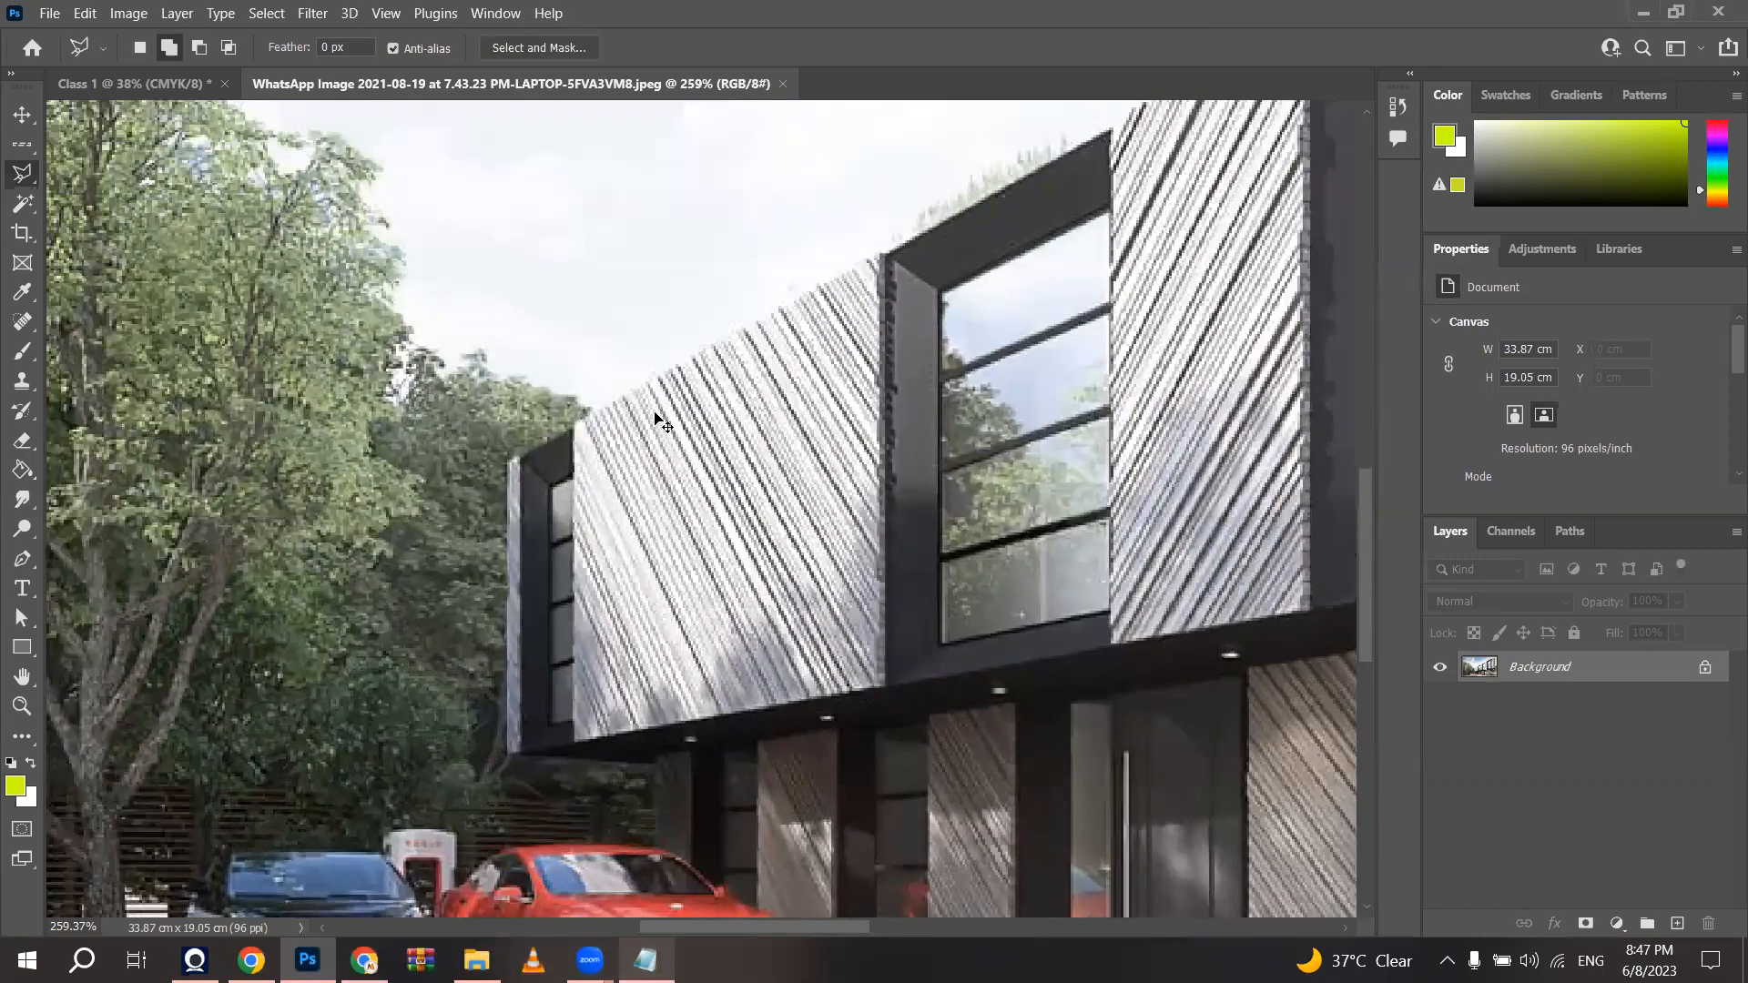
pyautogui.scroll(1, 656, 416)
pyautogui.hotkey('ctrl', '-')
pyautogui.hotkey('ctrl', '-')
pyautogui.hotkey('ctrl', '-')
pyautogui.hotkey('ctrl', '+')
pyautogui.hotkey('ctrl', '+')
pyautogui.hotkey('ctrl', '+')
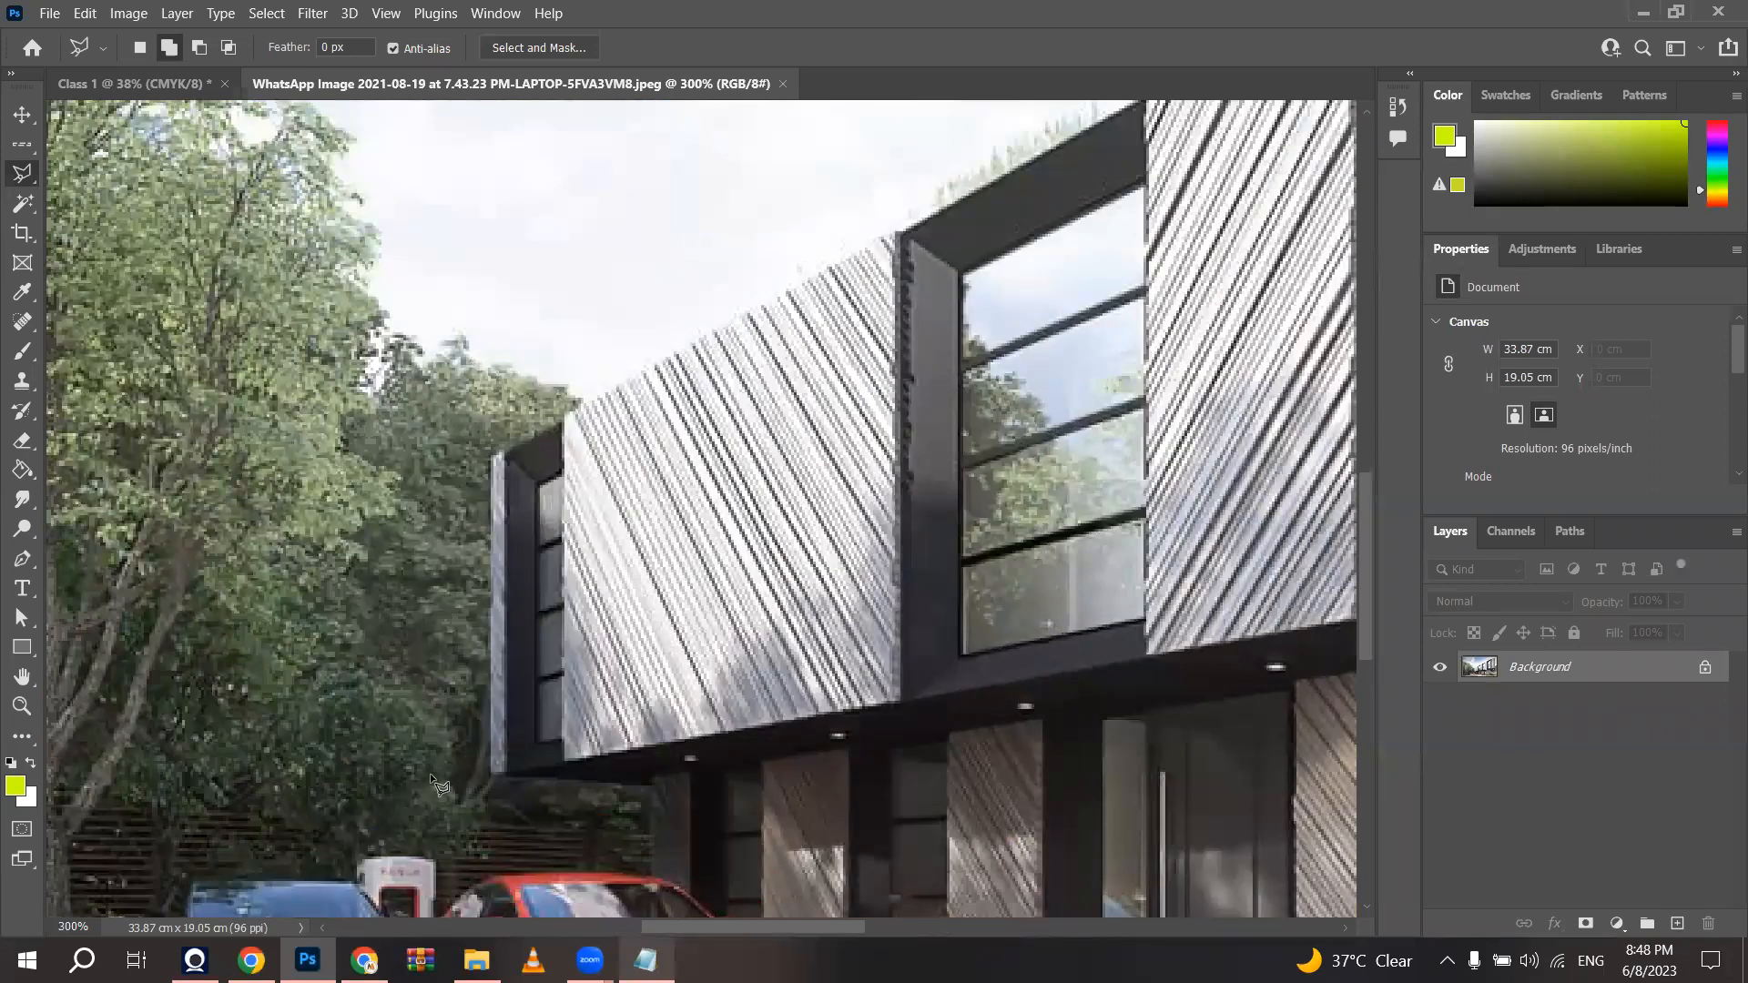
# Step: Start a Polygonal Lasso outline up the upper floor's far end beside the trees and along the roofline to the curved corner
pyautogui.click(490, 772)
pyautogui.click(491, 457)
pyautogui.scroll(-8, 508, 467)
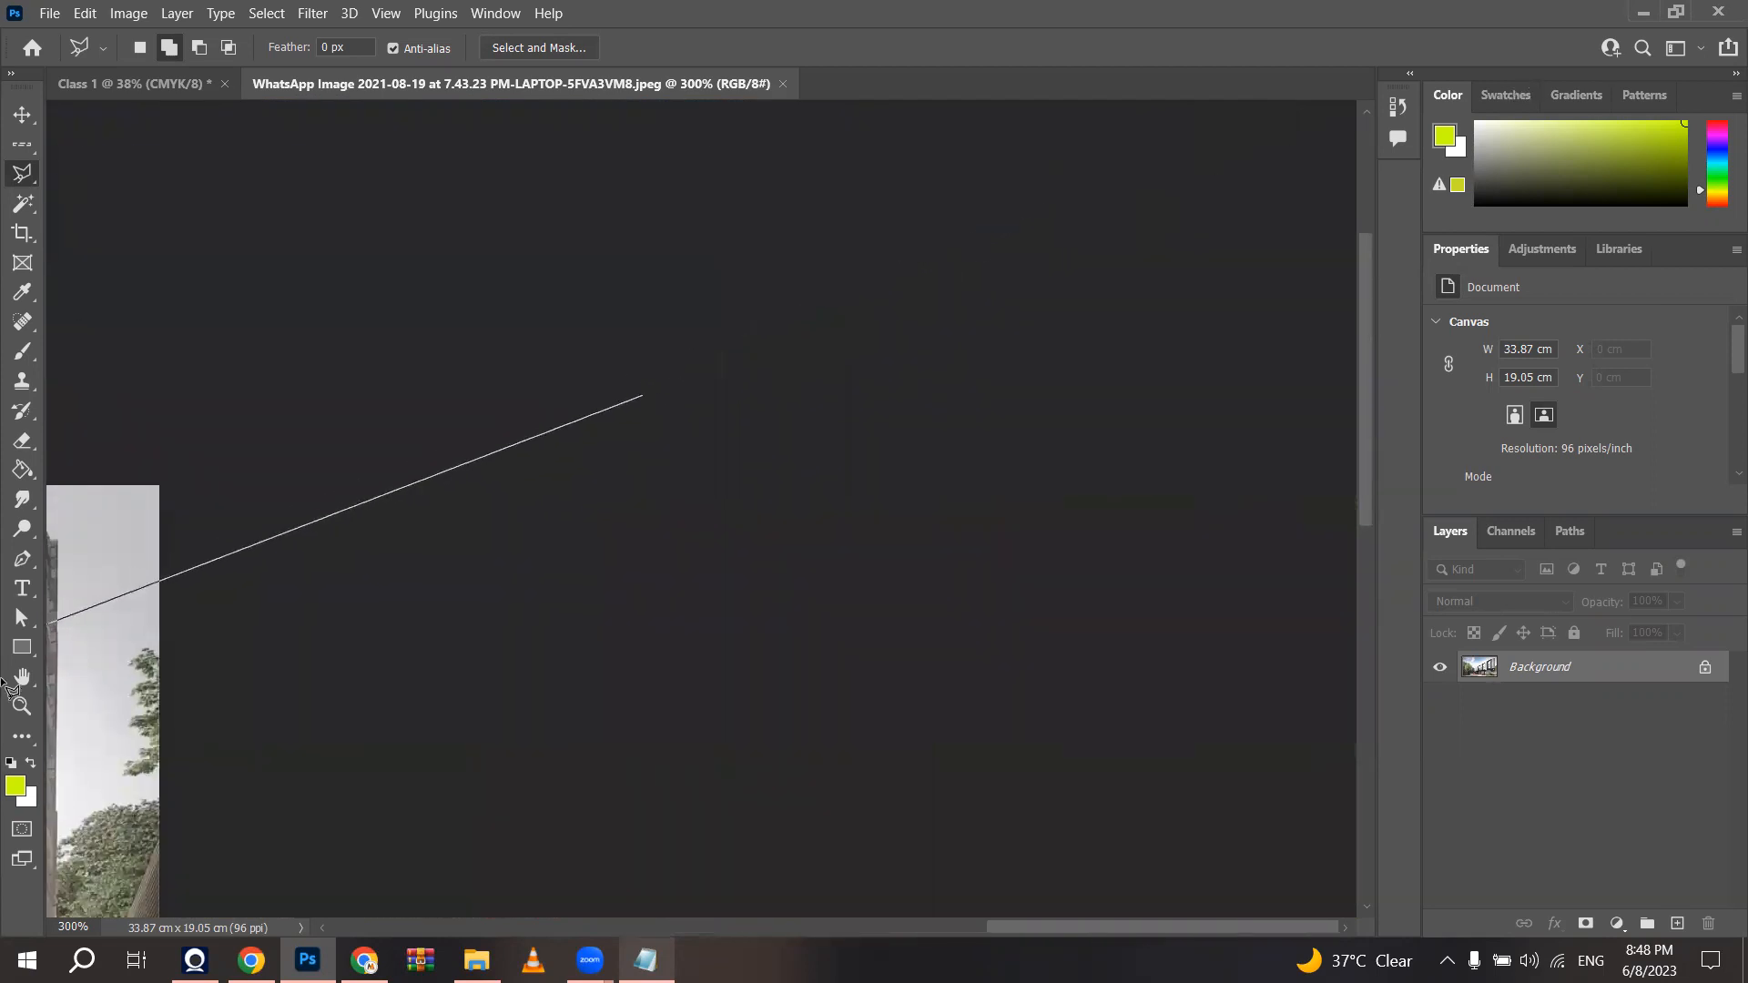
pyautogui.hotkey('ctrl', '+')
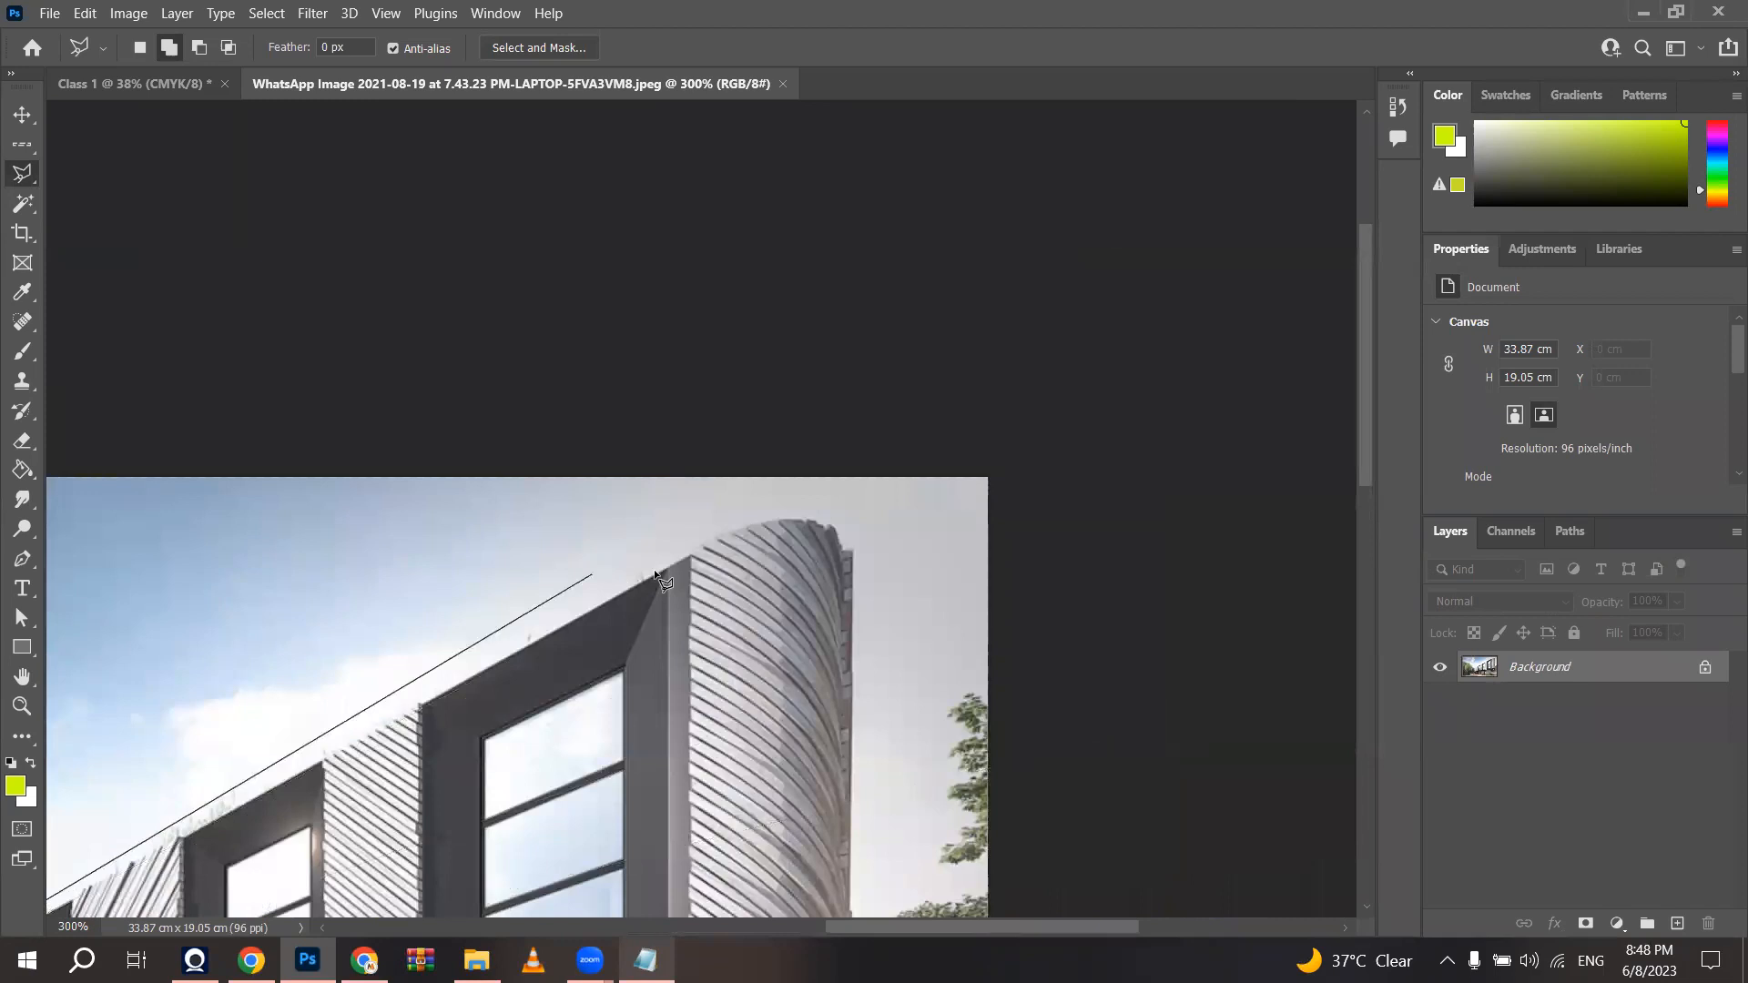
pyautogui.click(688, 552)
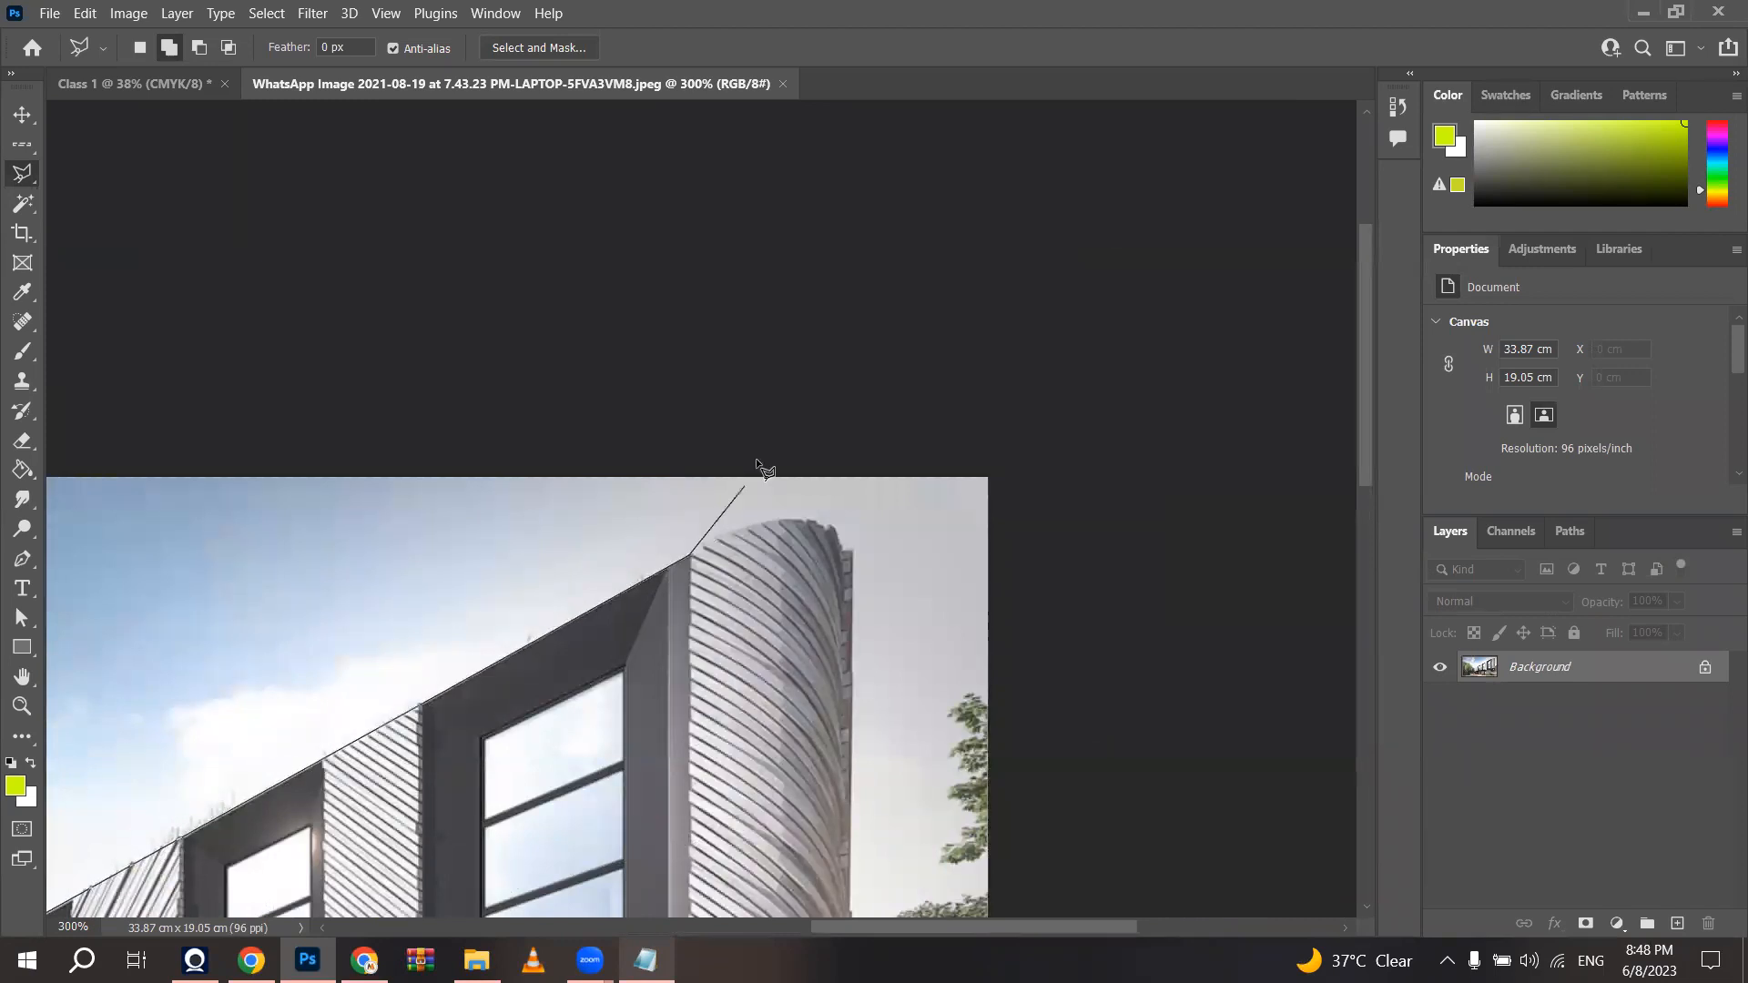
# Step: Continue the Polygonal Lasso outline around the curved corner's top and down its outer edge, removing a misplaced point
pyautogui.hotkey('ctrl', '-')
pyautogui.hotkey('ctrl', '+')
pyautogui.hotkey('ctrl', '+')
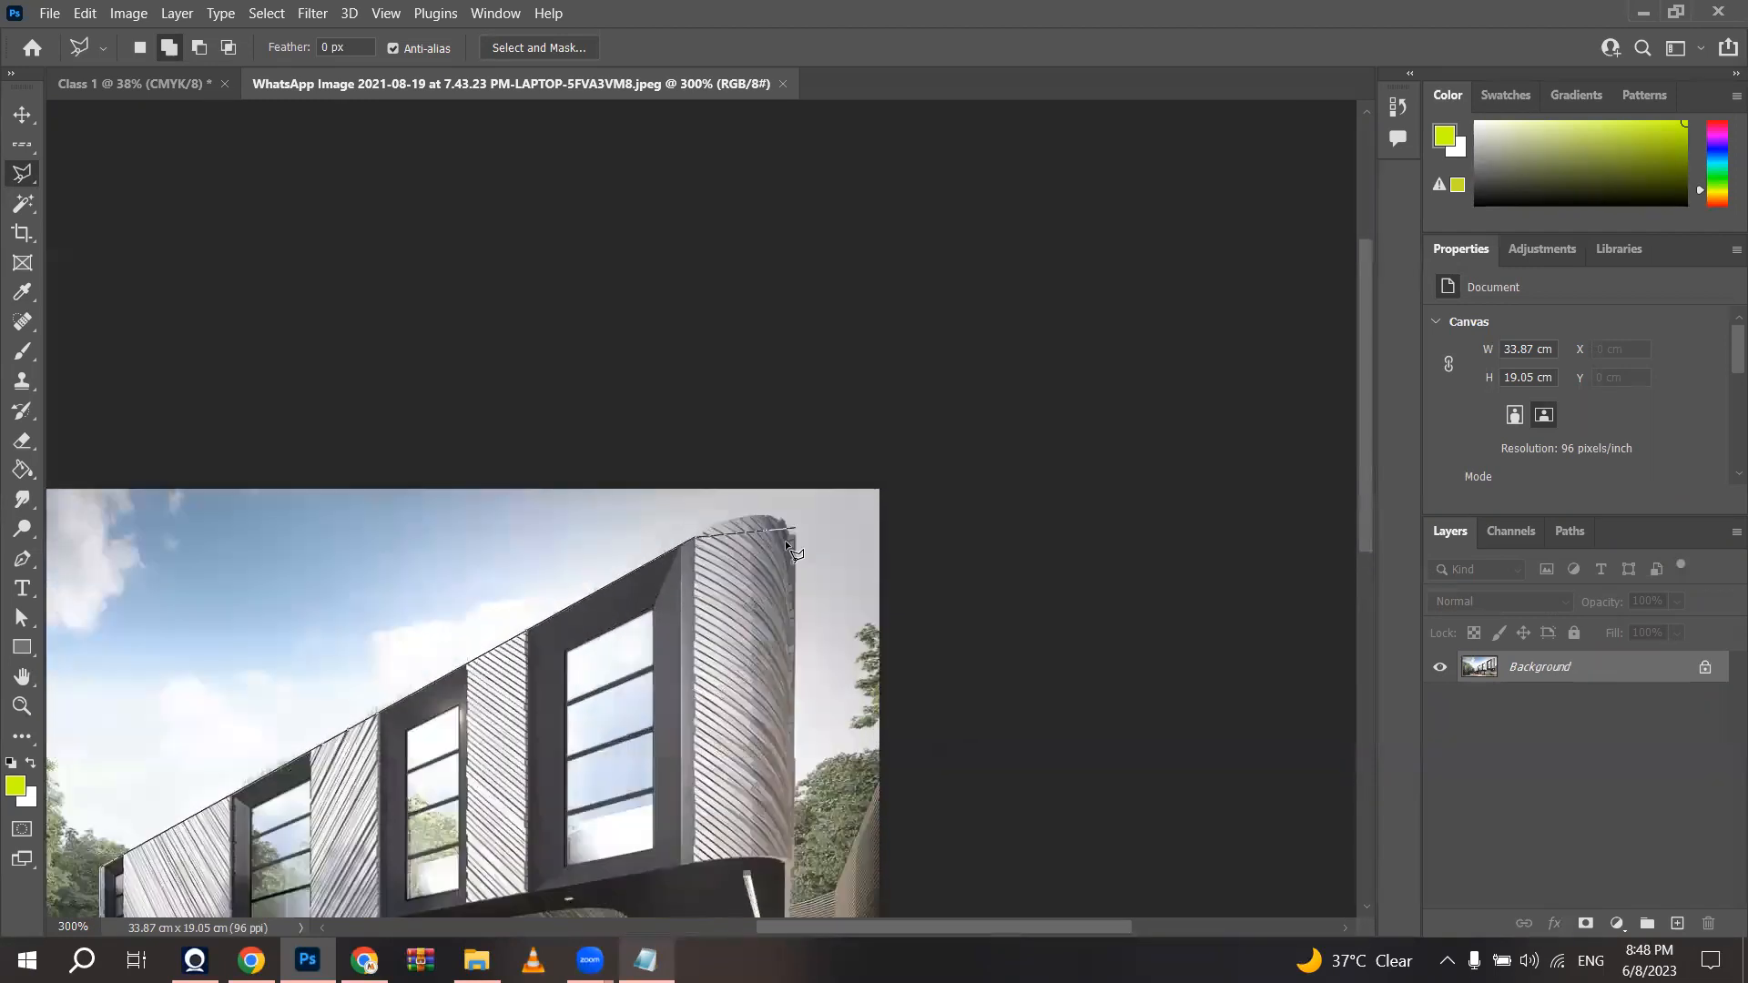
pyautogui.click(823, 525)
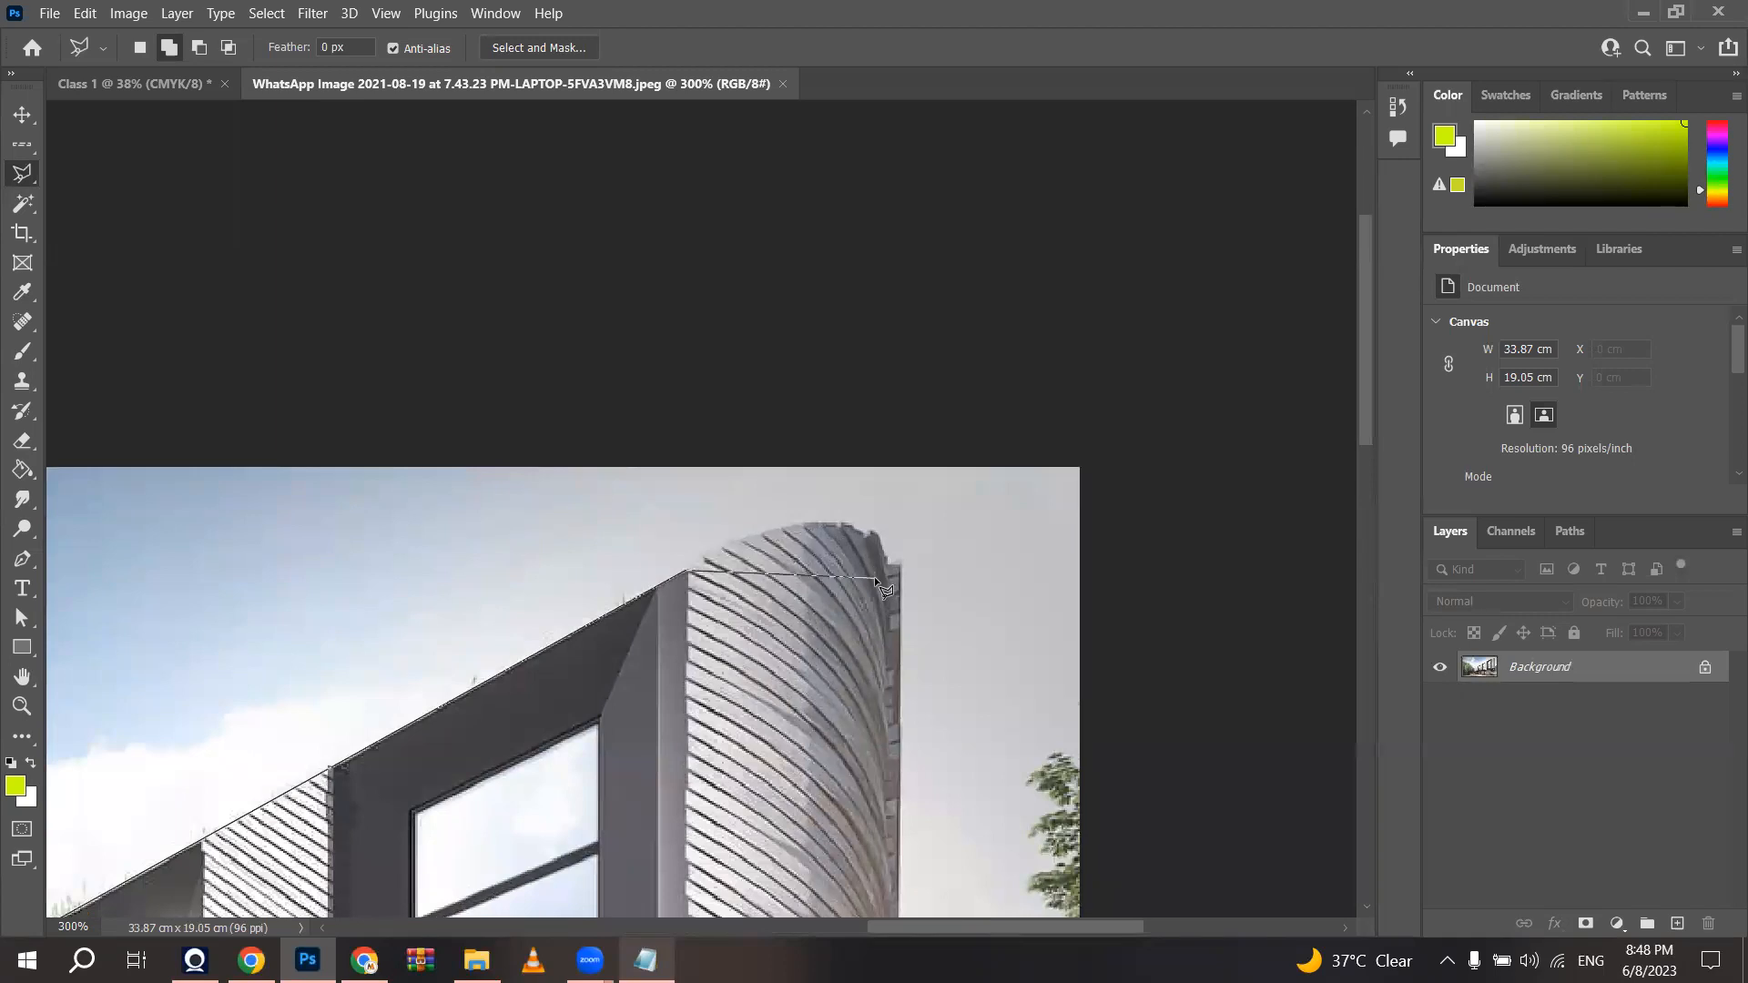
pyautogui.press('Delete')
pyautogui.click(706, 556)
pyautogui.click(901, 555)
pyautogui.scroll(-7, 899, 898)
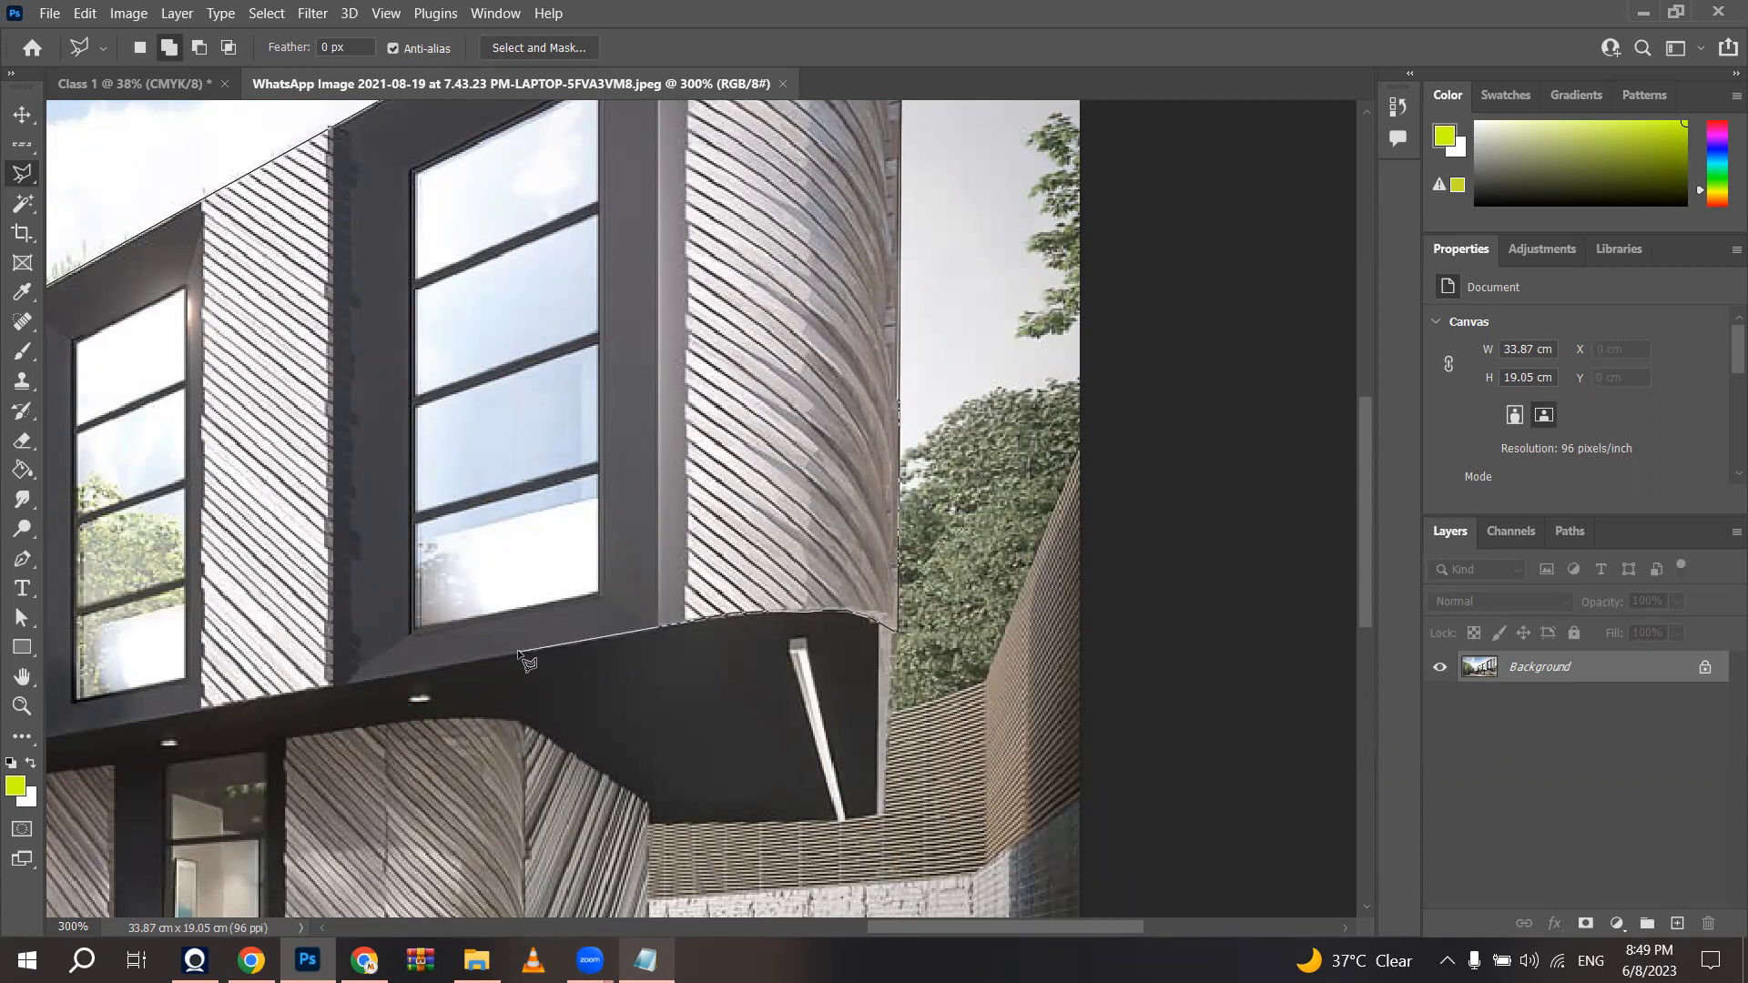
# Step: Run the Polygonal Lasso outline along the upper floor's underside back to its starting point and close the selection
pyautogui.scroll(-8, 728, 596)
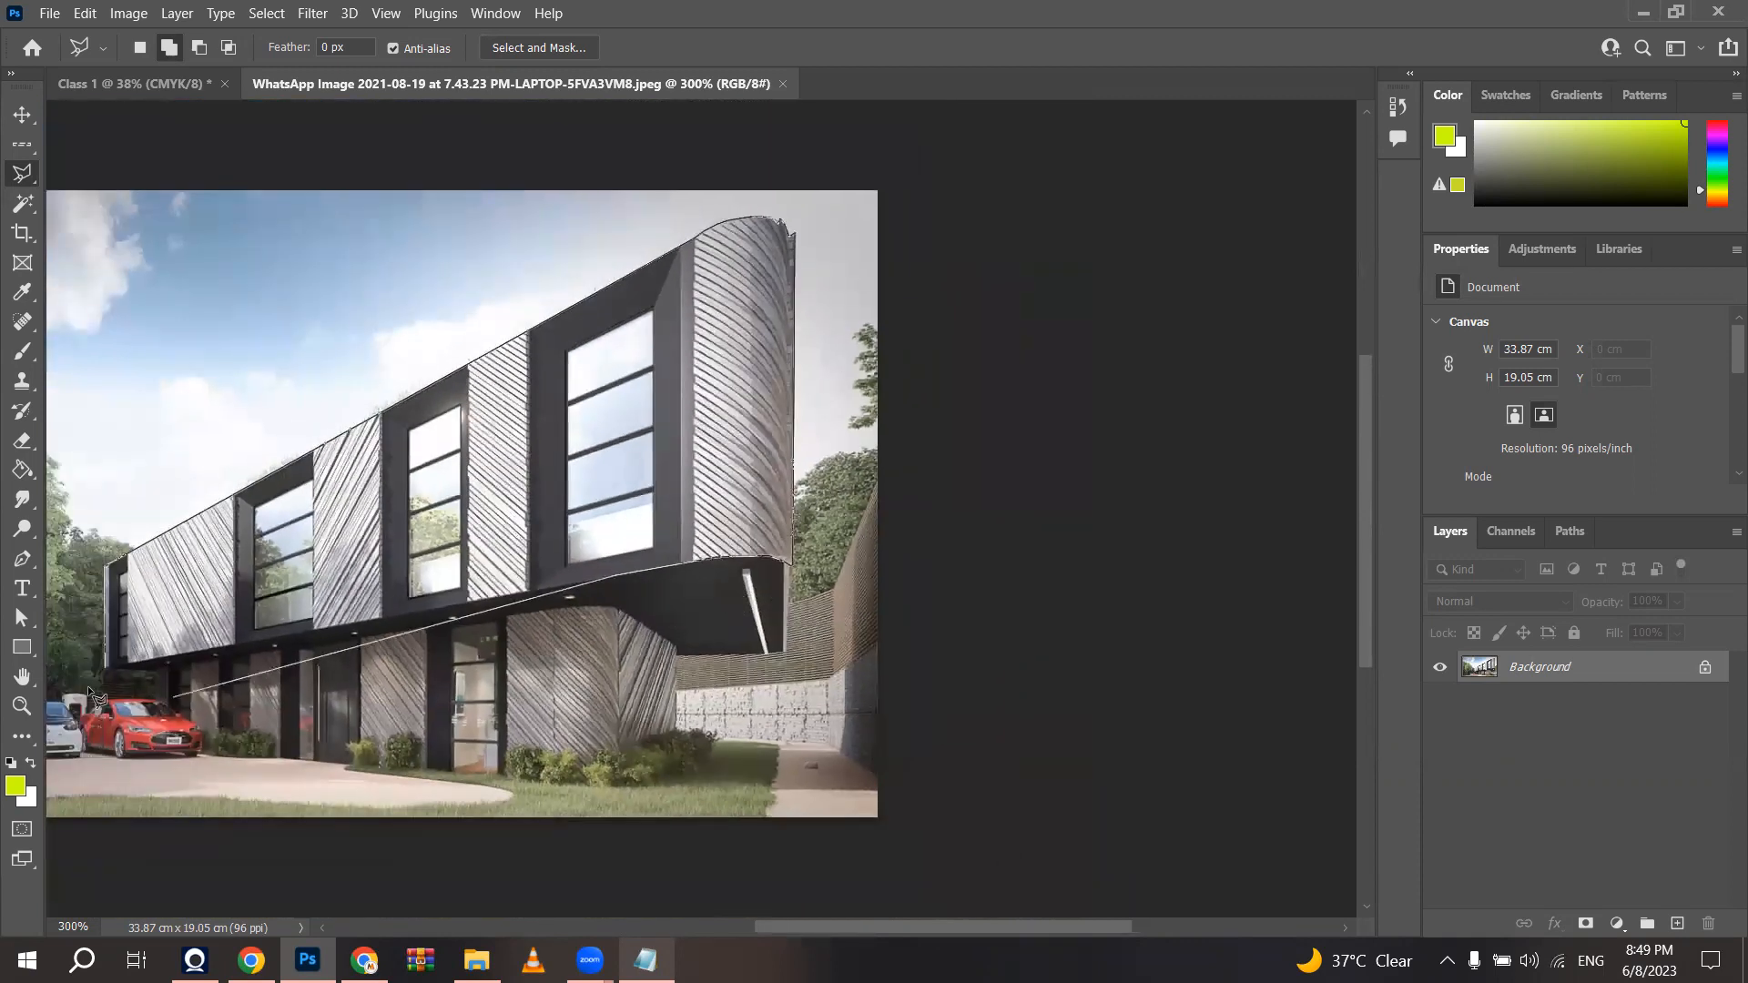
pyautogui.scroll(2, 501, 718)
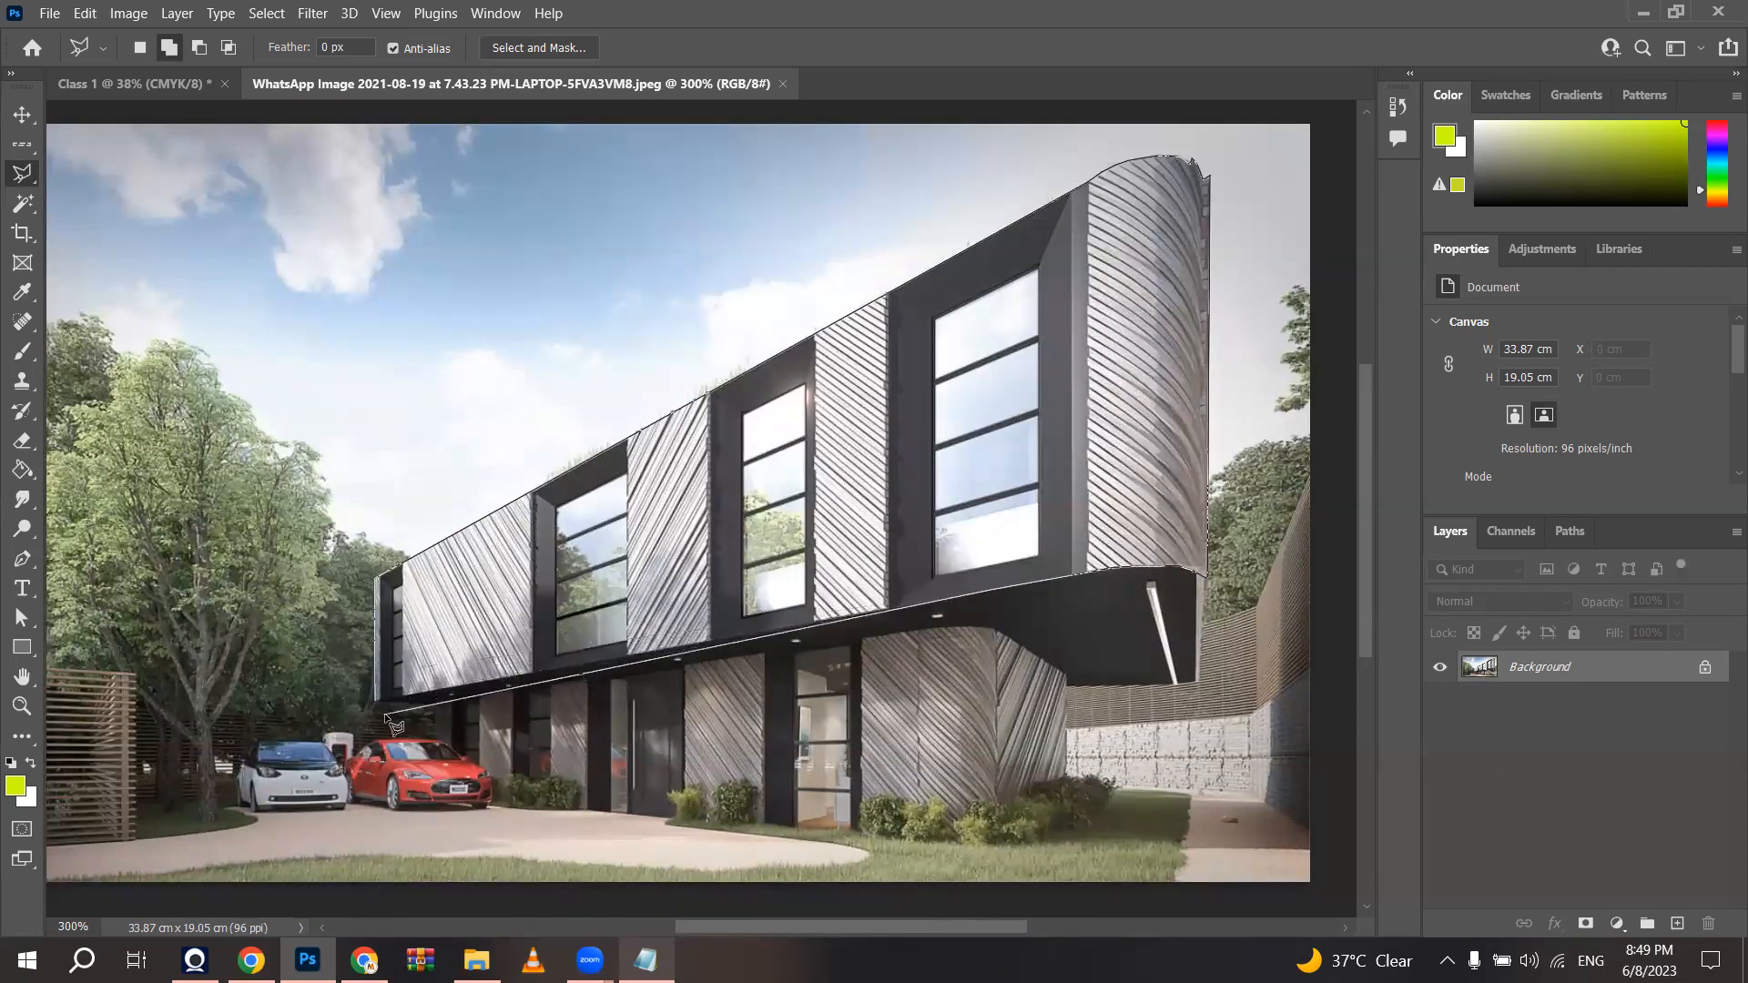
pyautogui.scroll(2, 392, 696)
pyautogui.scroll(2, 292, 756)
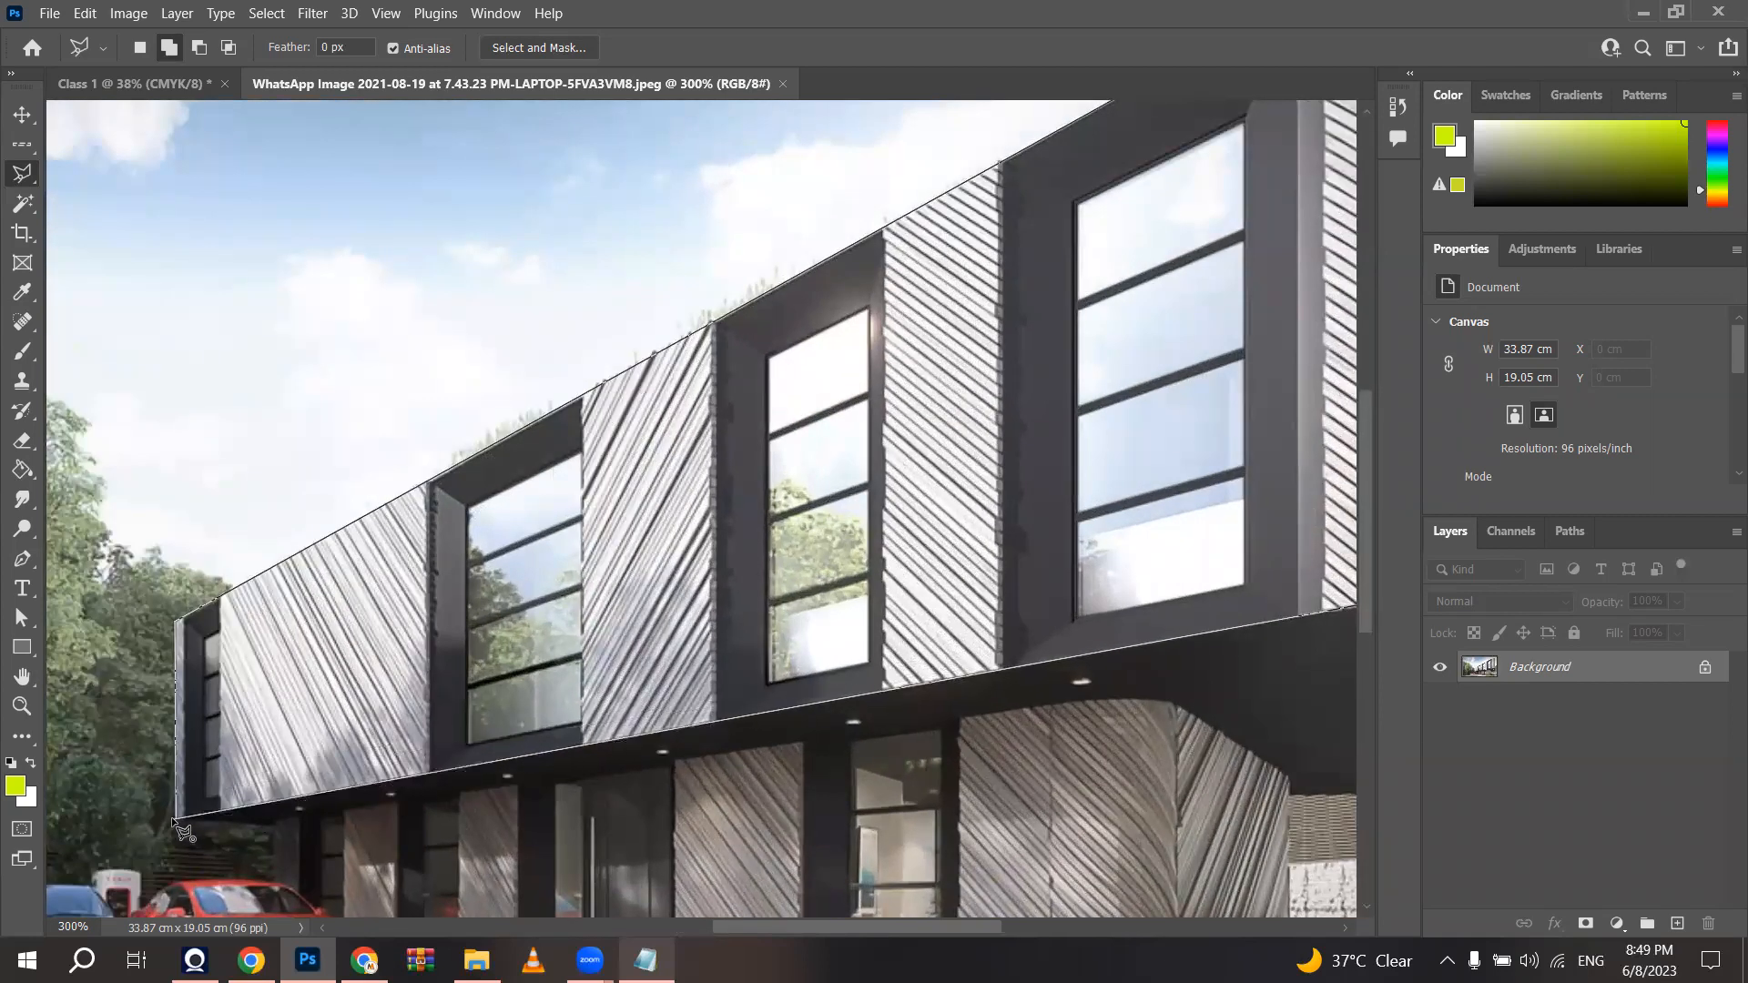
pyautogui.click(174, 819)
pyautogui.scroll(-5, 179, 862)
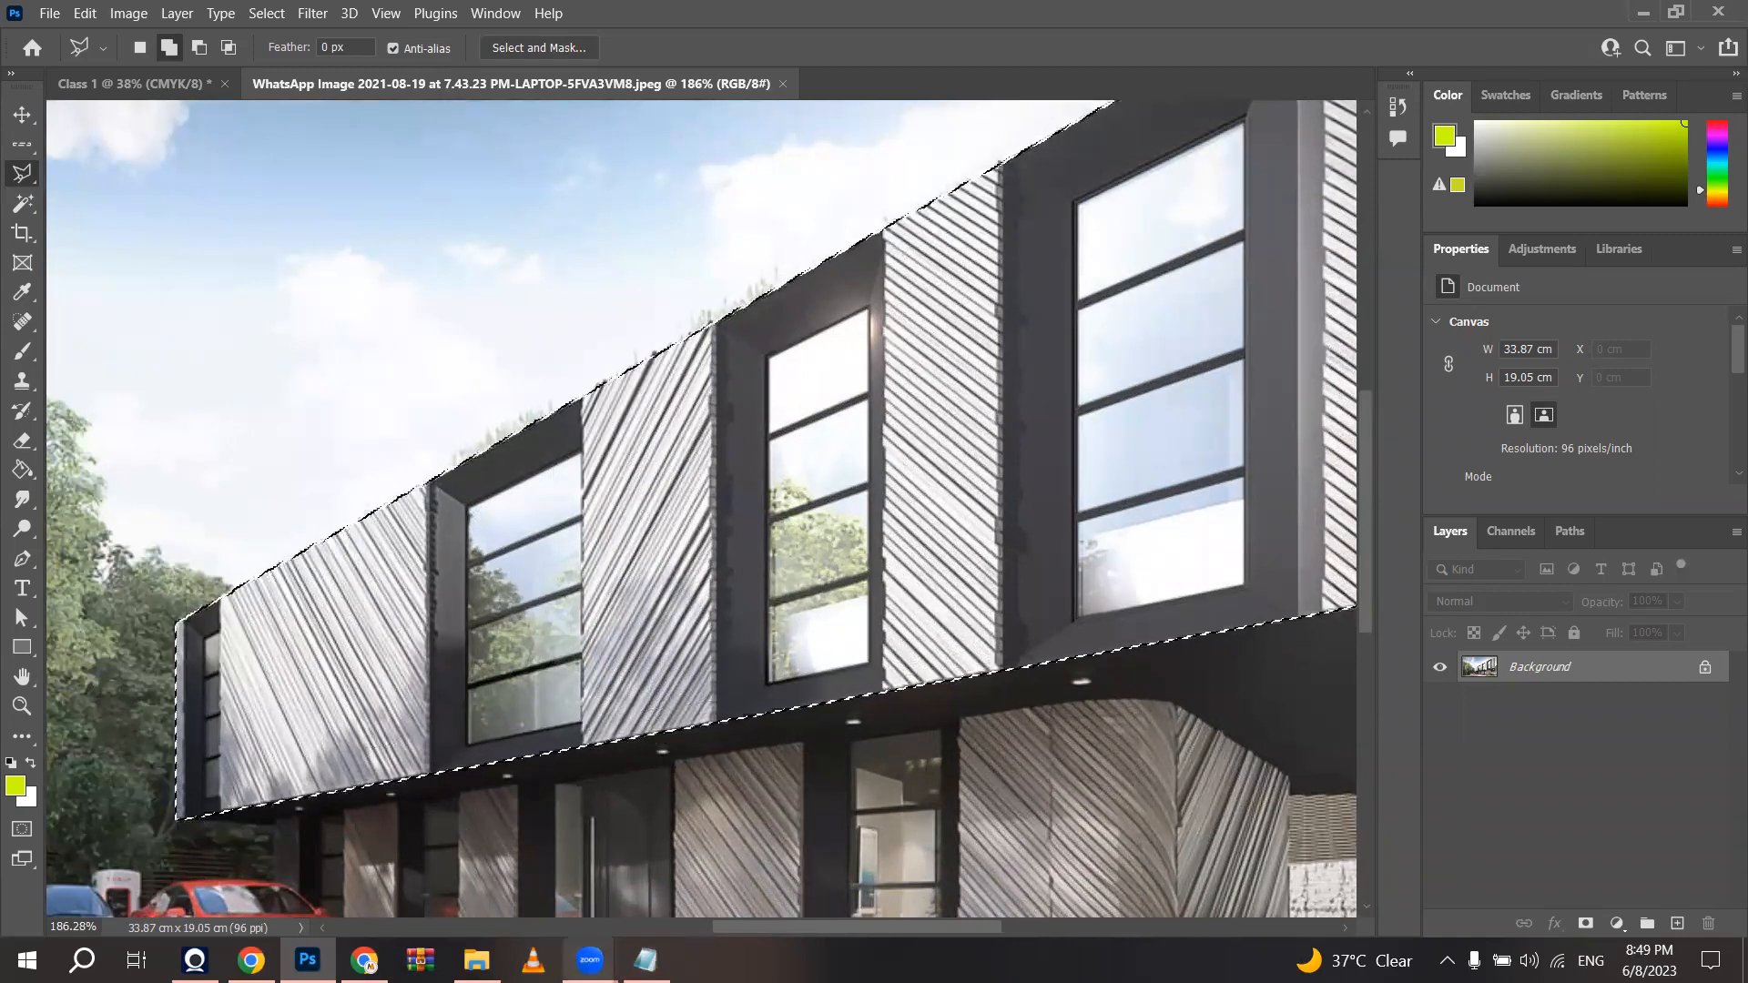
pyautogui.scroll(-6, 756, 537)
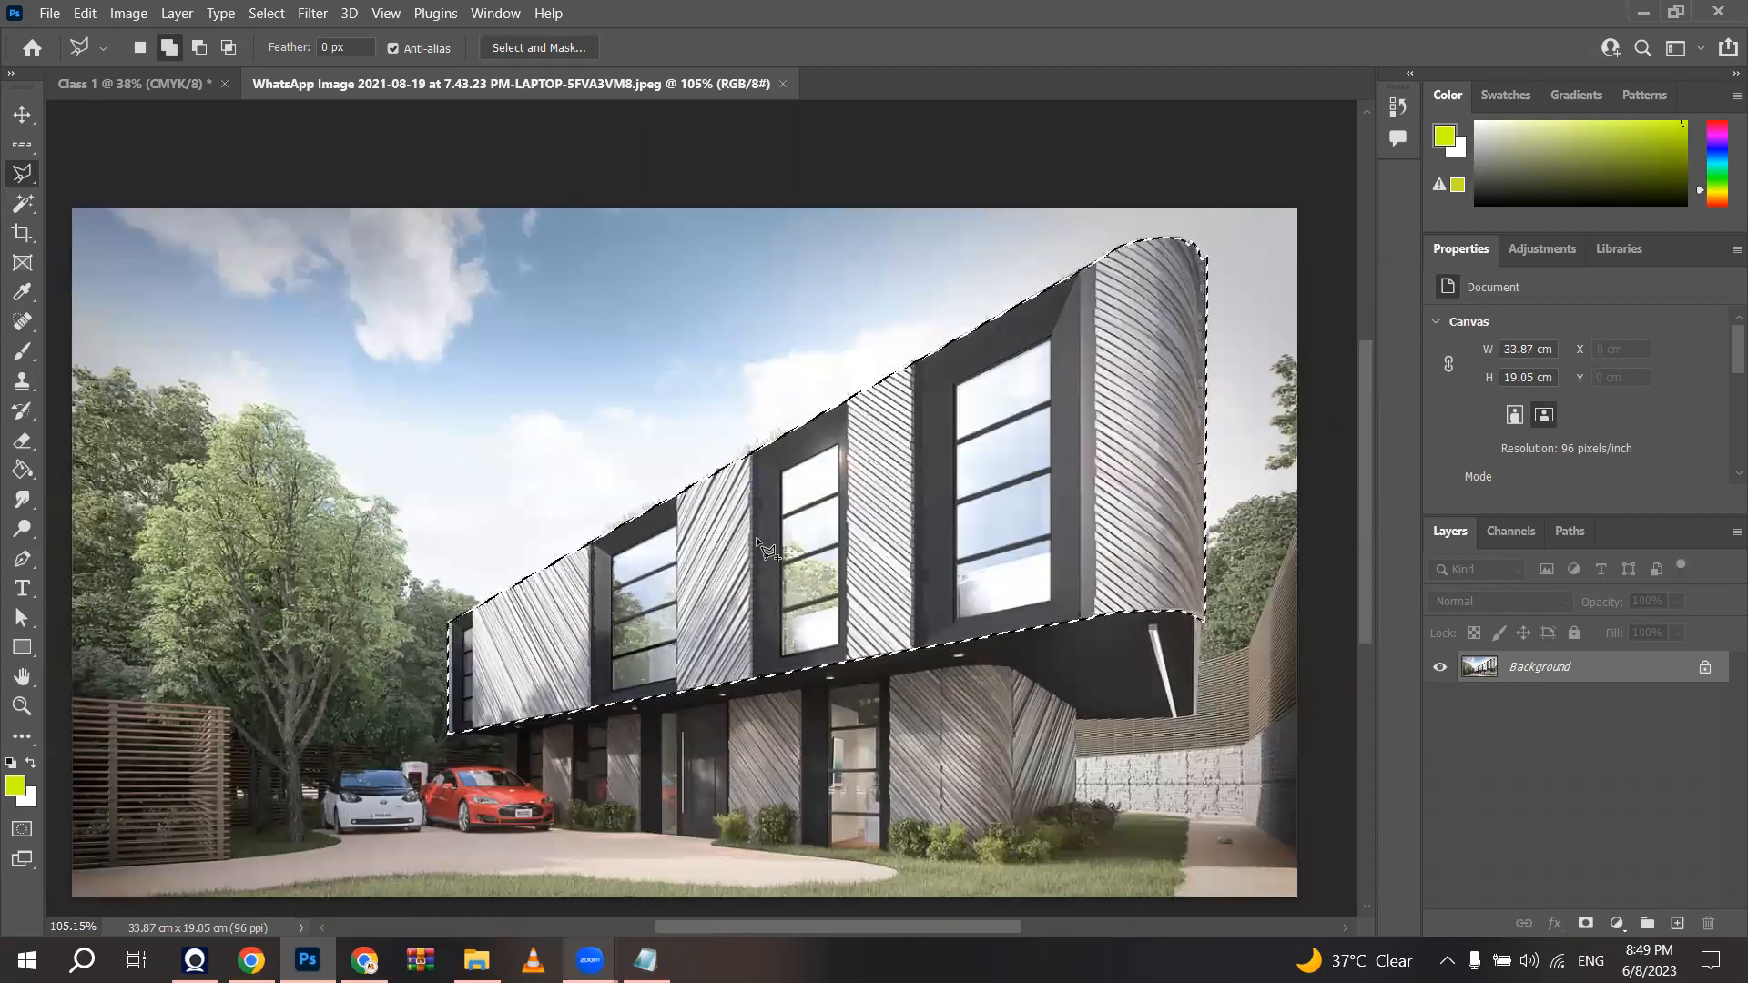
pyautogui.scroll(-2, 756, 537)
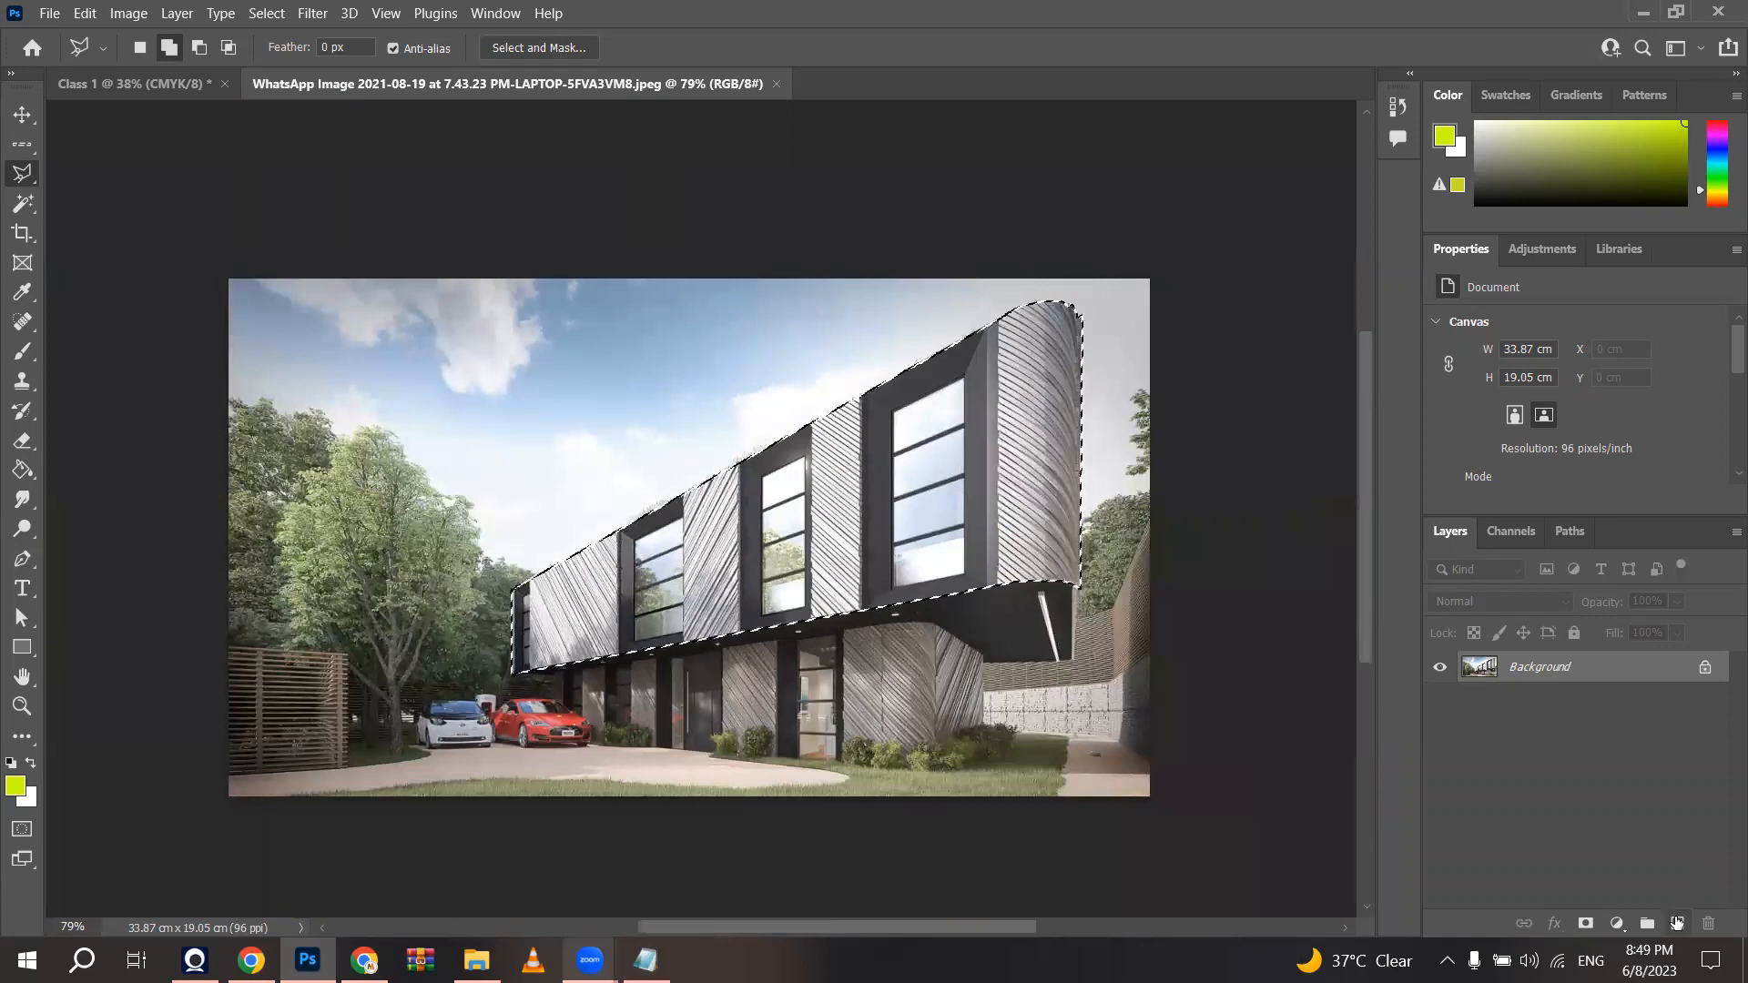
# Step: Add a new layer and try filling the upper-floor selection with the lime foreground colour and the white background colour
pyautogui.hotkey('ctrl', 'j')
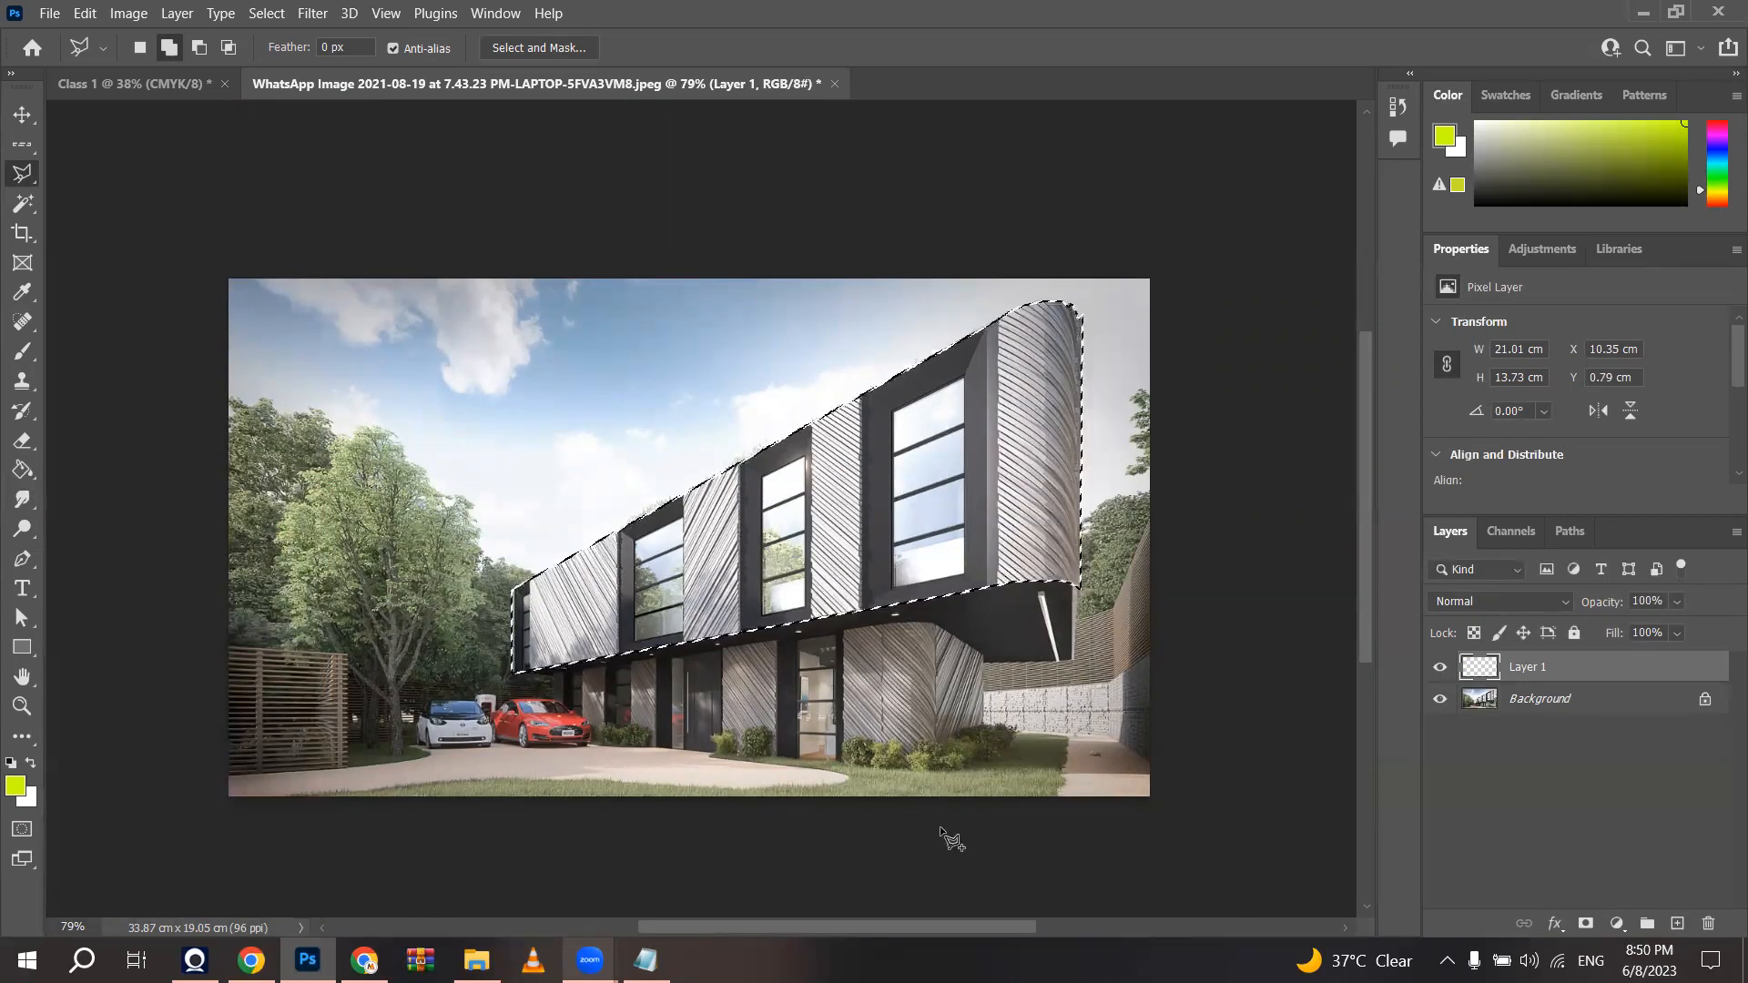
pyautogui.scroll(1, 501, 588)
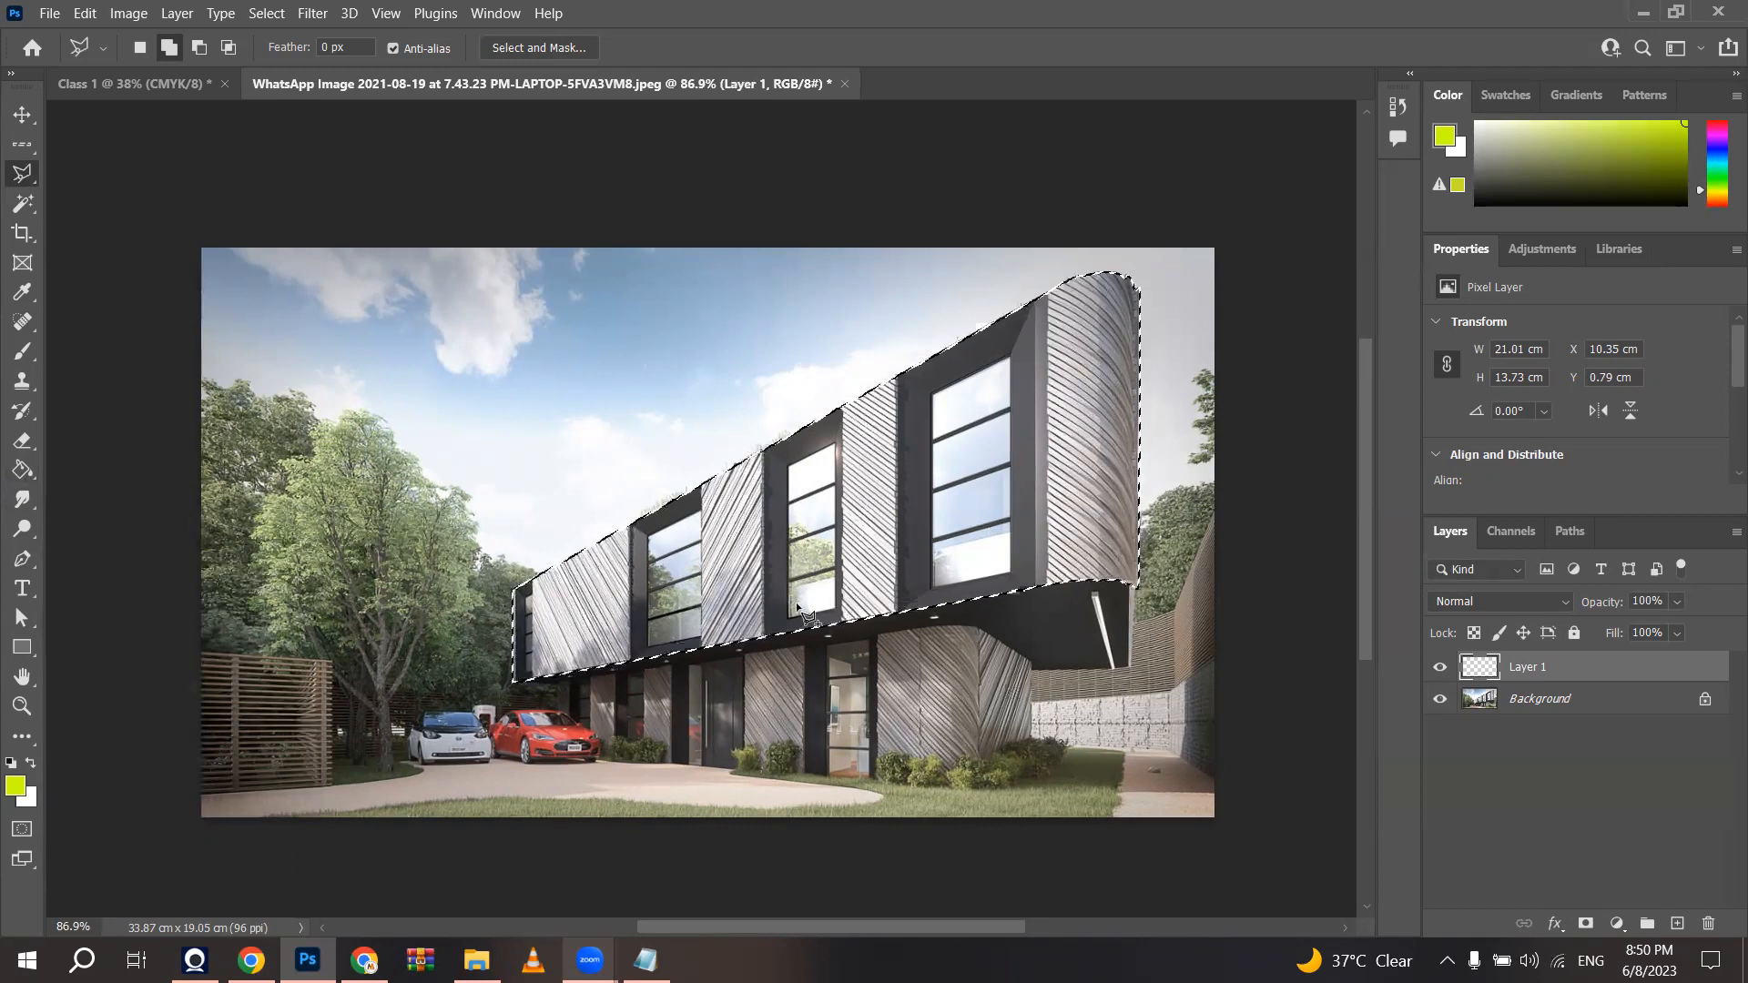
pyautogui.hotkey('alt', 'BackSpace')
pyautogui.scroll(1, 795, 603)
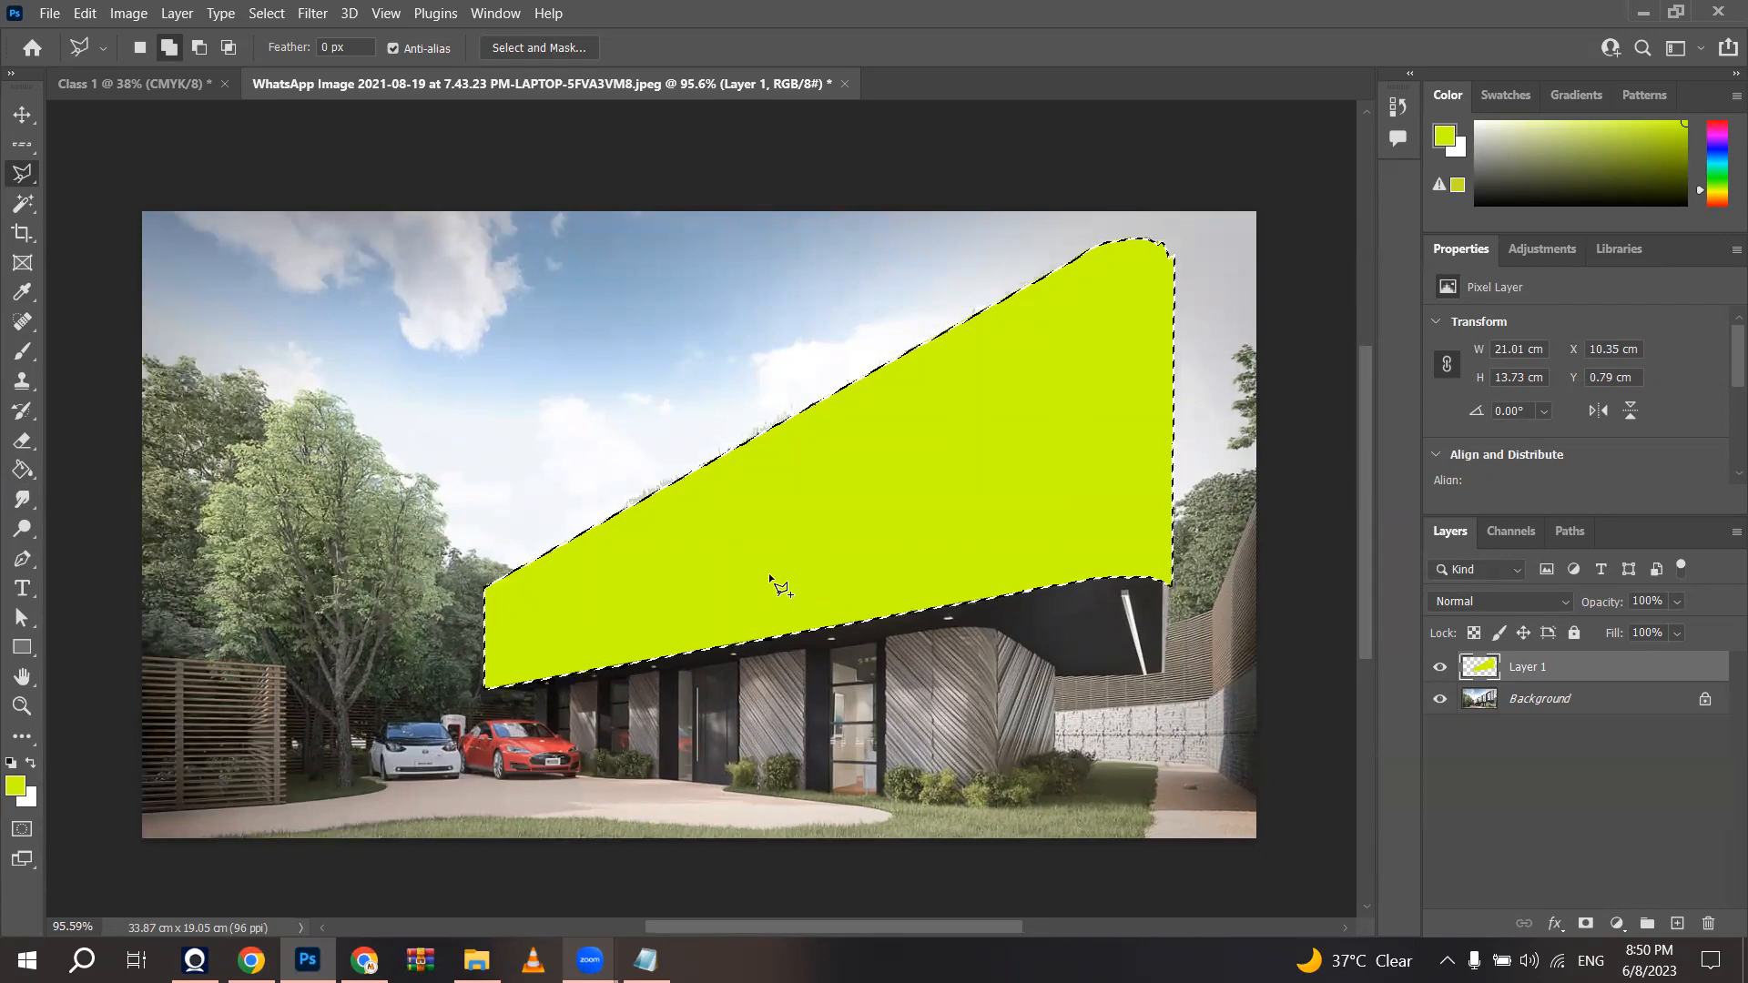
pyautogui.hotkey('ctrl', 'BackSpace')
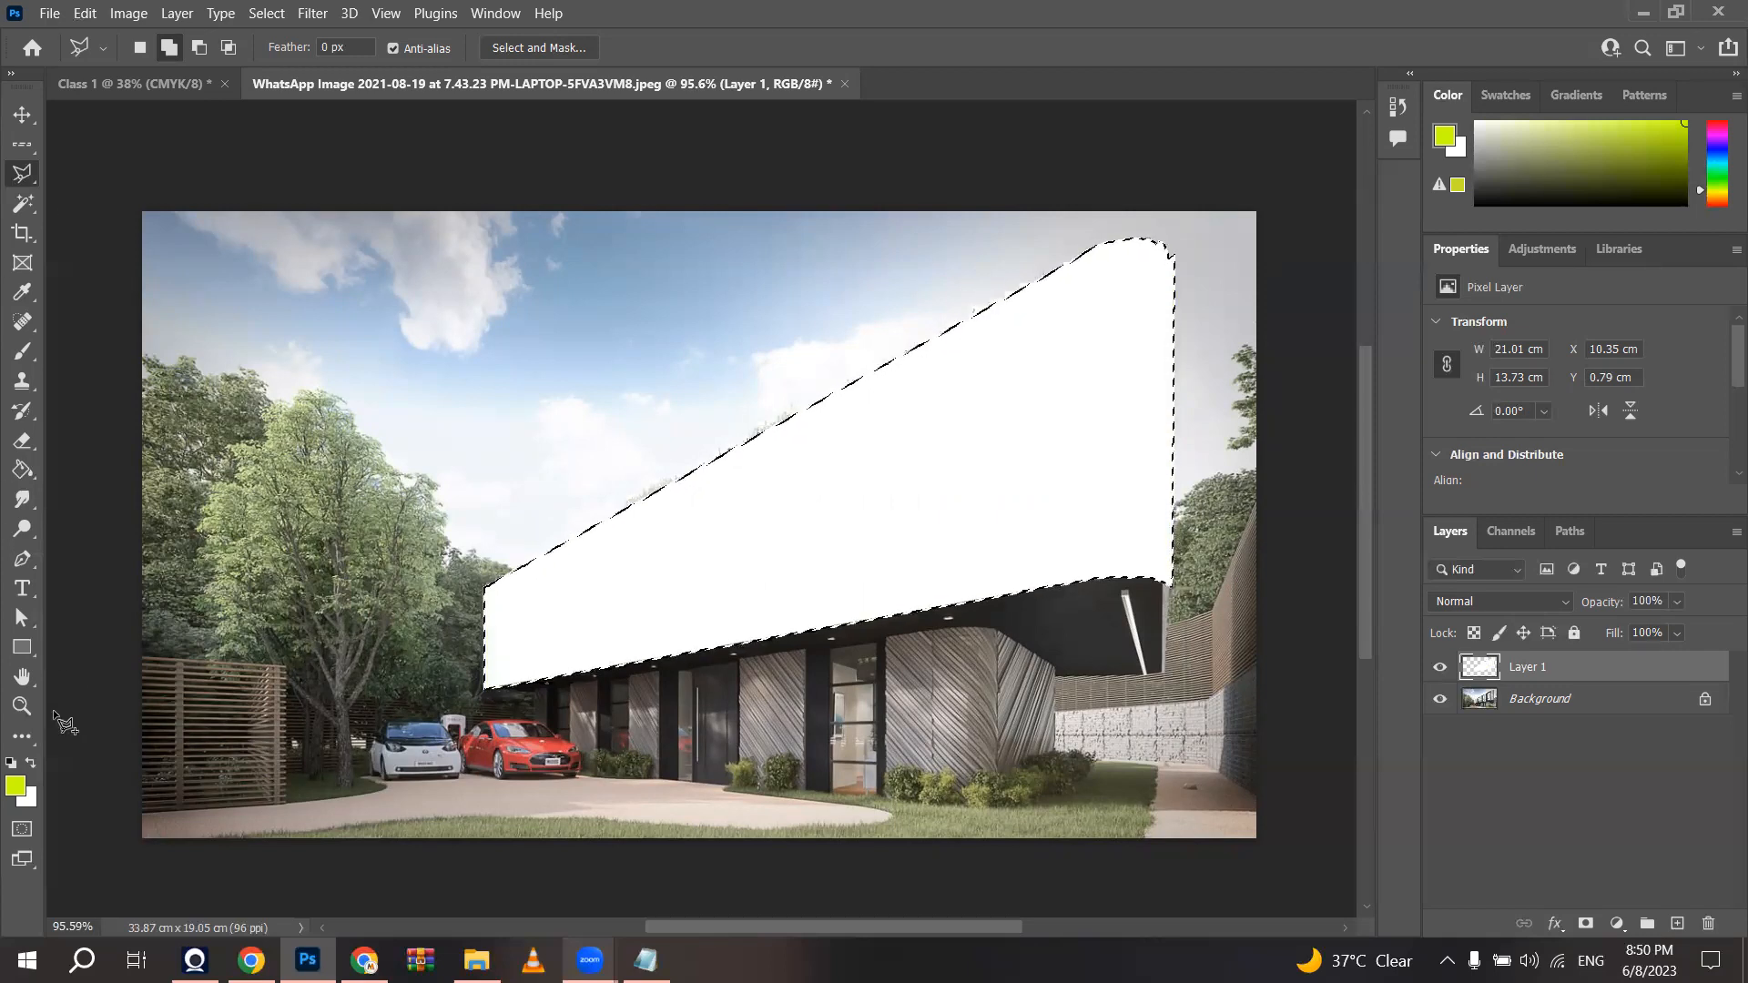
# Step: Set the foreground colour to orange ffaf32 and fill the upper-floor selection with it on Layer 1
pyautogui.click(16, 785)
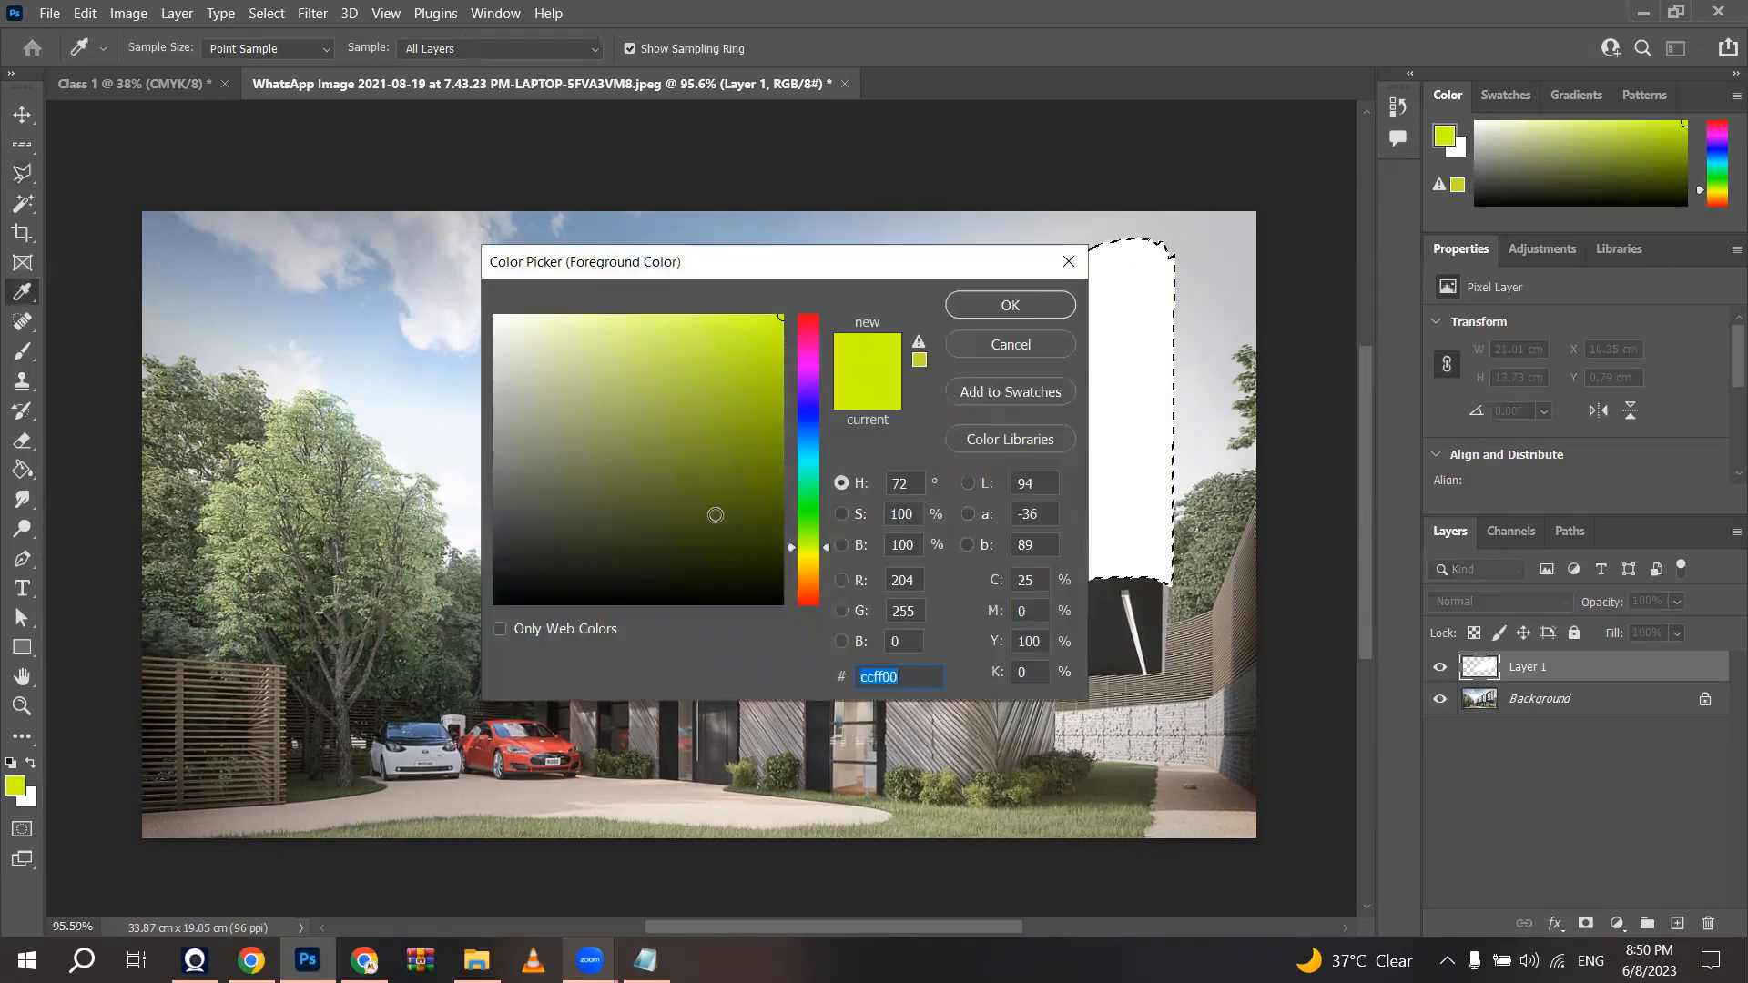
pyautogui.click(807, 550)
pyautogui.moveTo(760, 490); pyautogui.dragTo(784, 480)
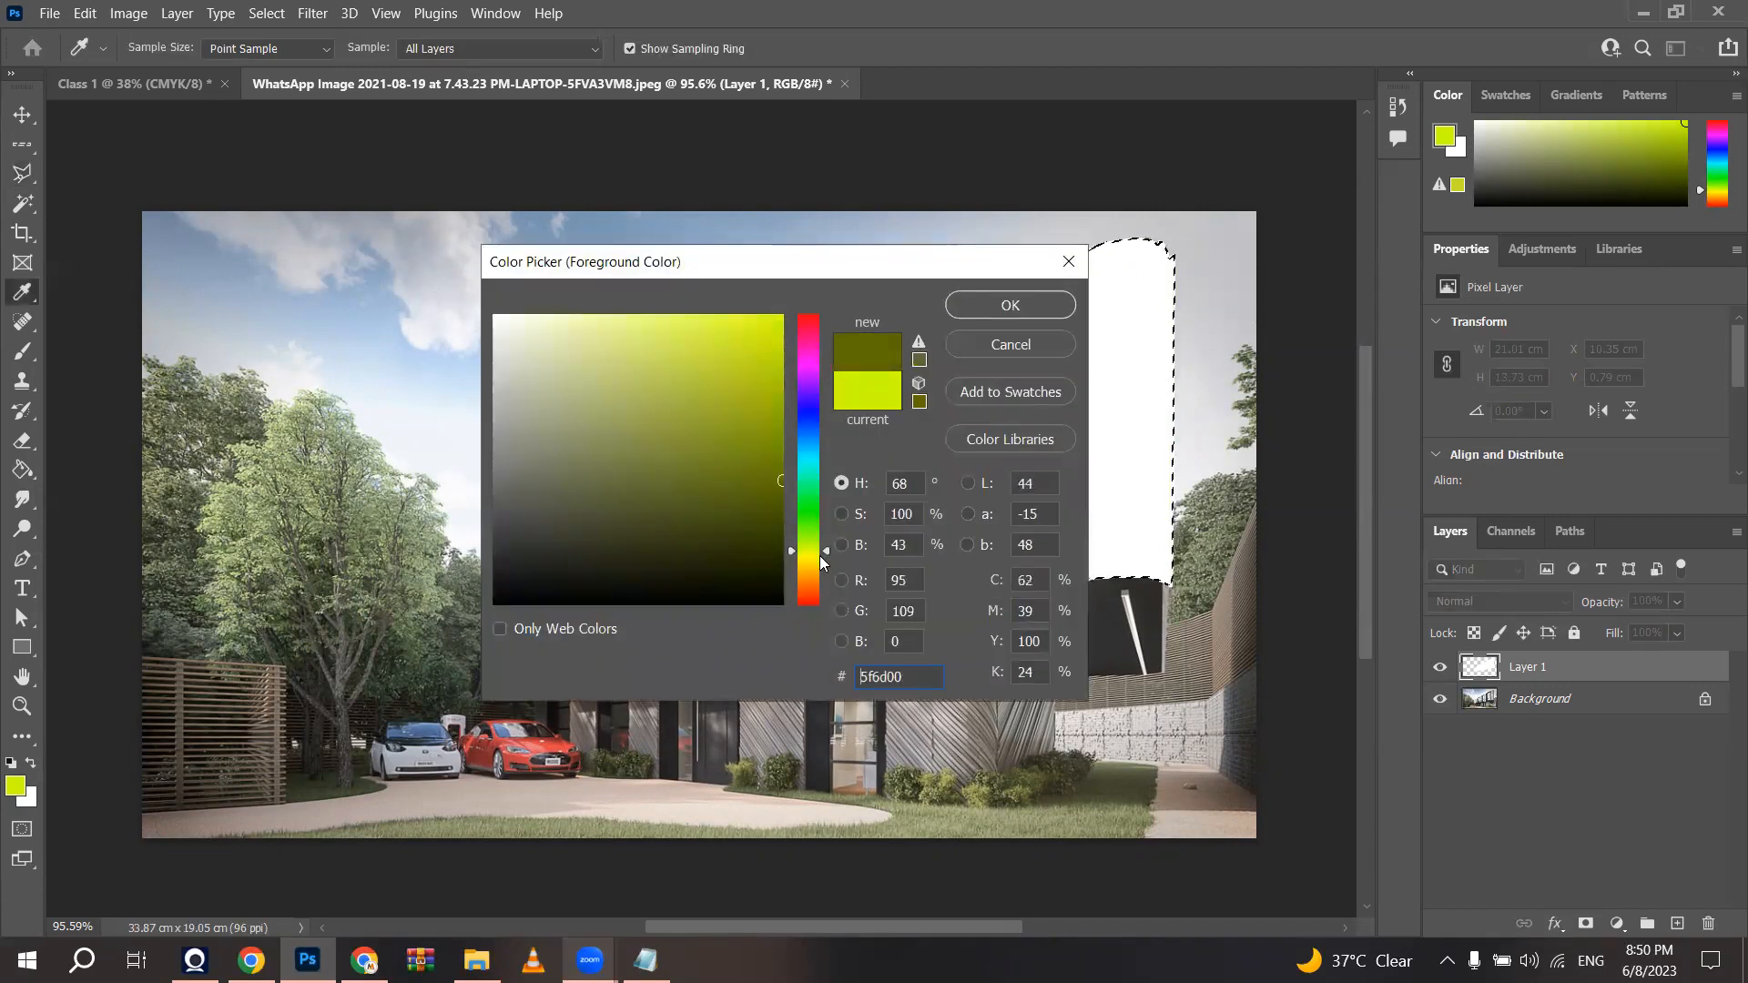
pyautogui.click(817, 565)
pyautogui.moveTo(733, 346); pyautogui.dragTo(725, 285)
pyautogui.click(805, 562)
pyautogui.moveTo(805, 565); pyautogui.dragTo(806, 575)
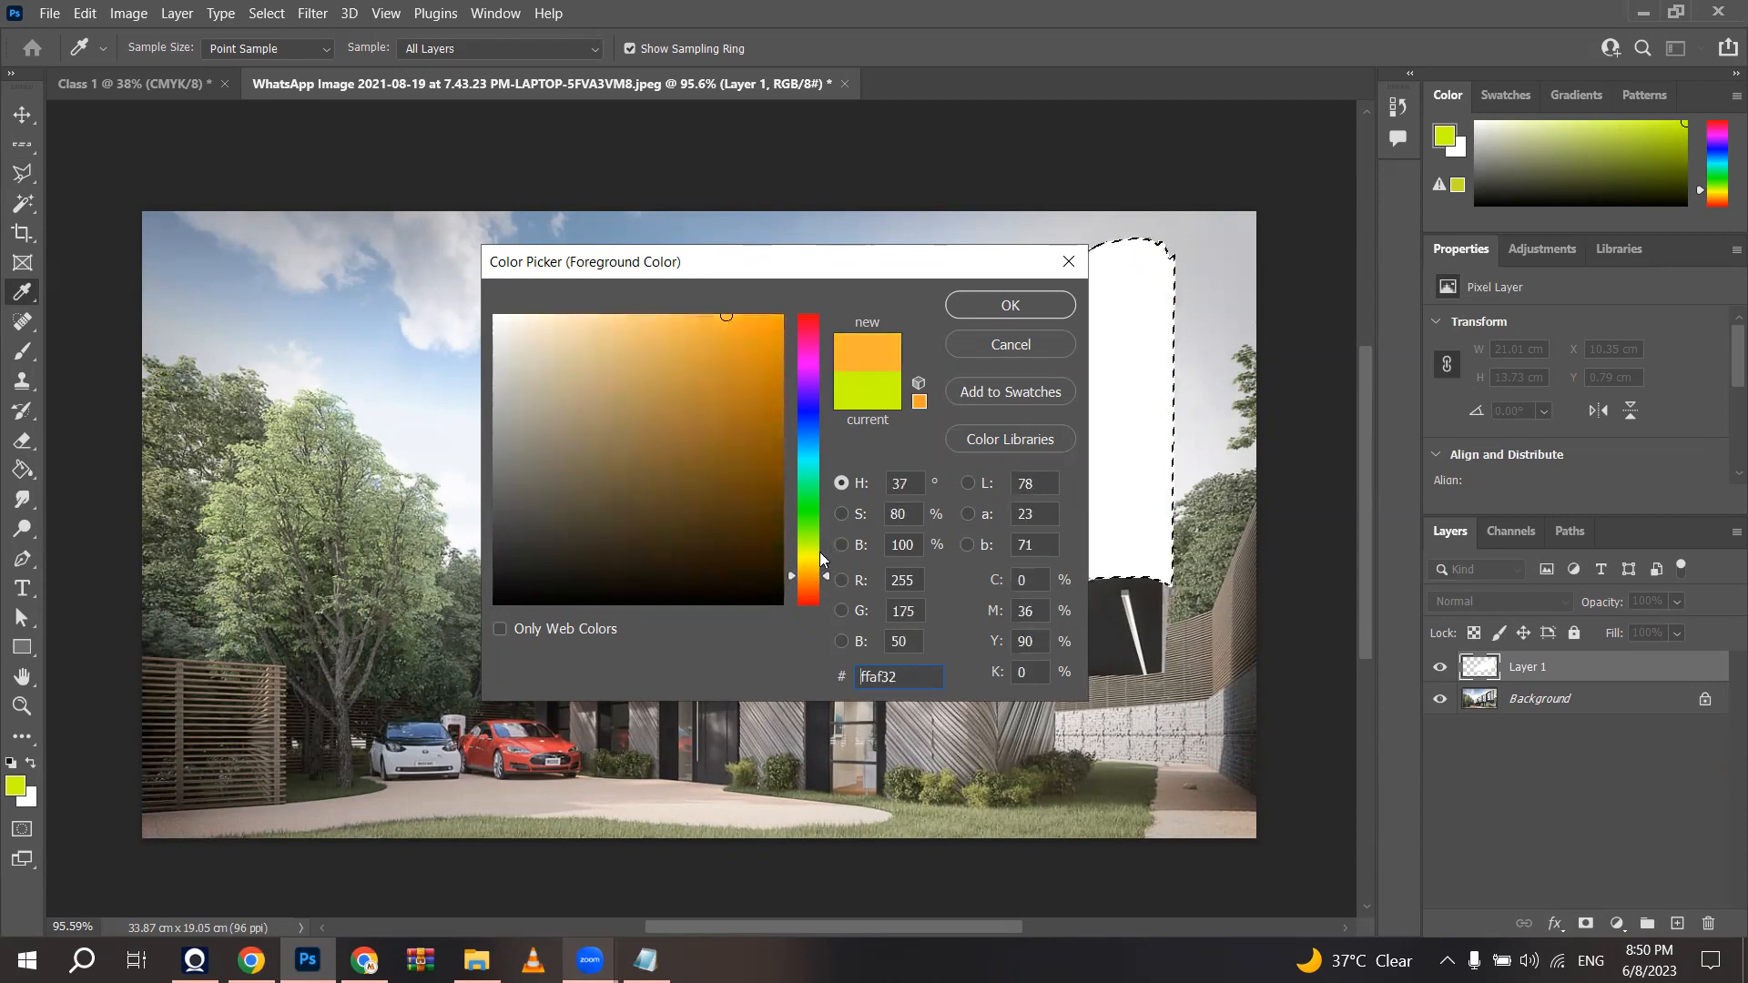
pyautogui.click(1017, 313)
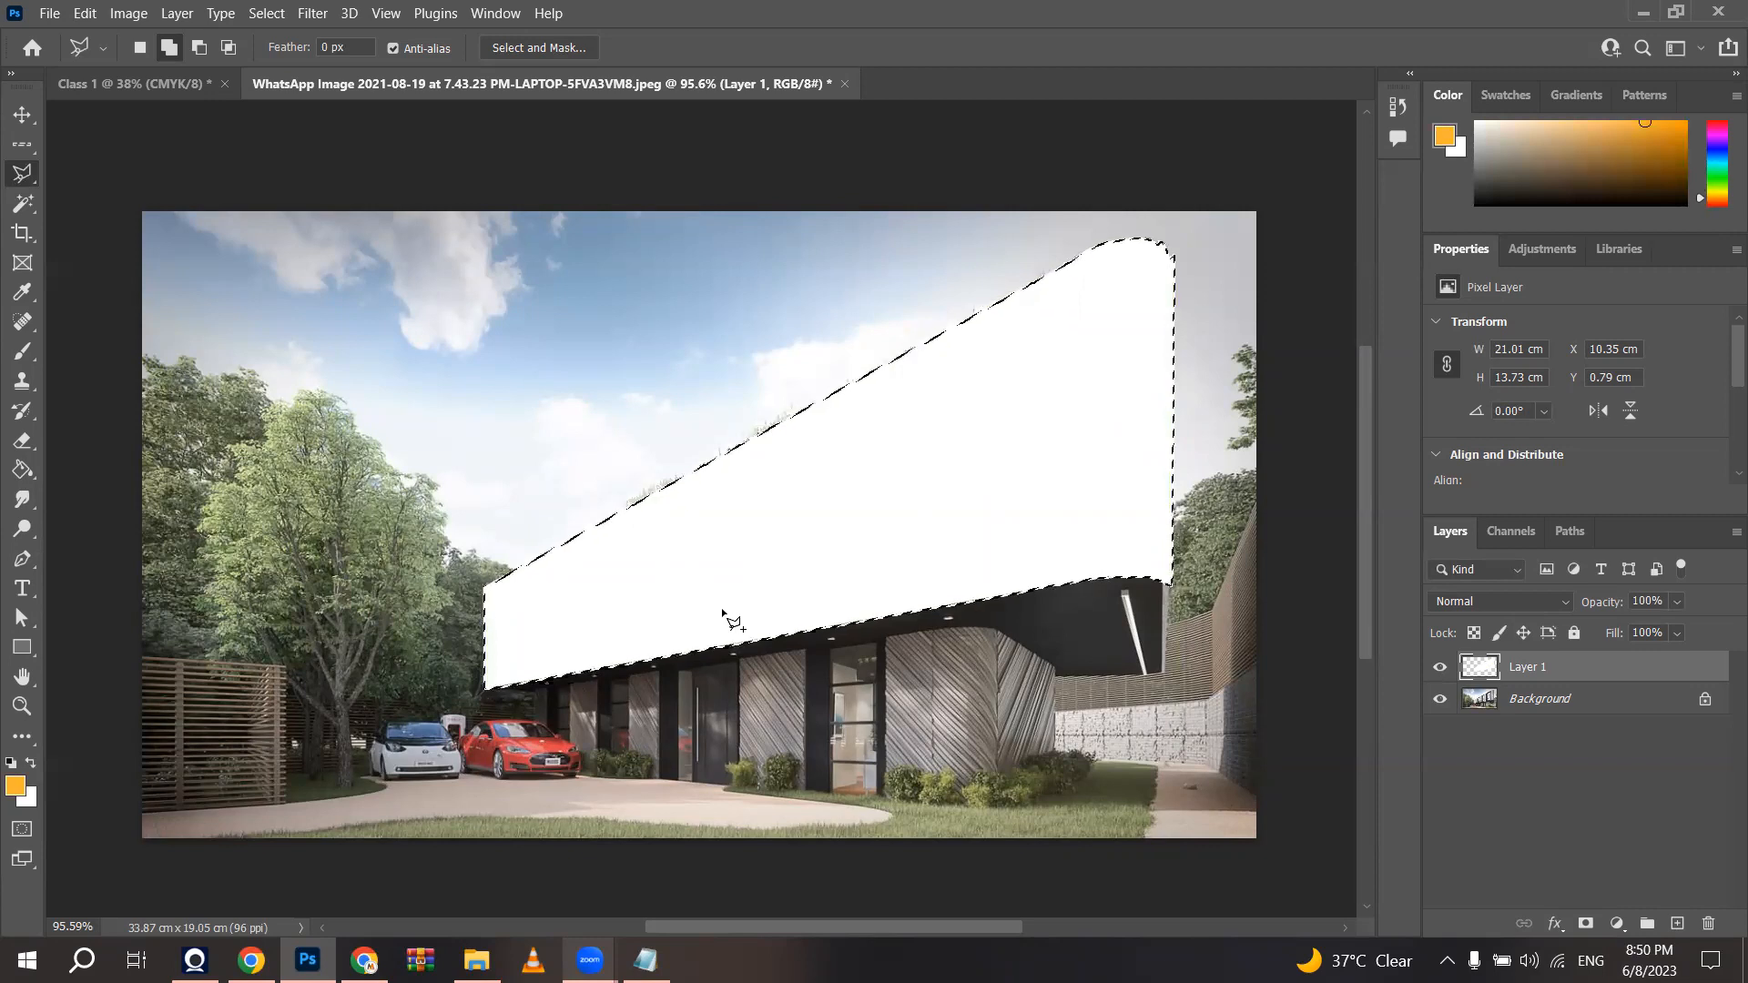
pyautogui.hotkey('alt', 'BackSpace')
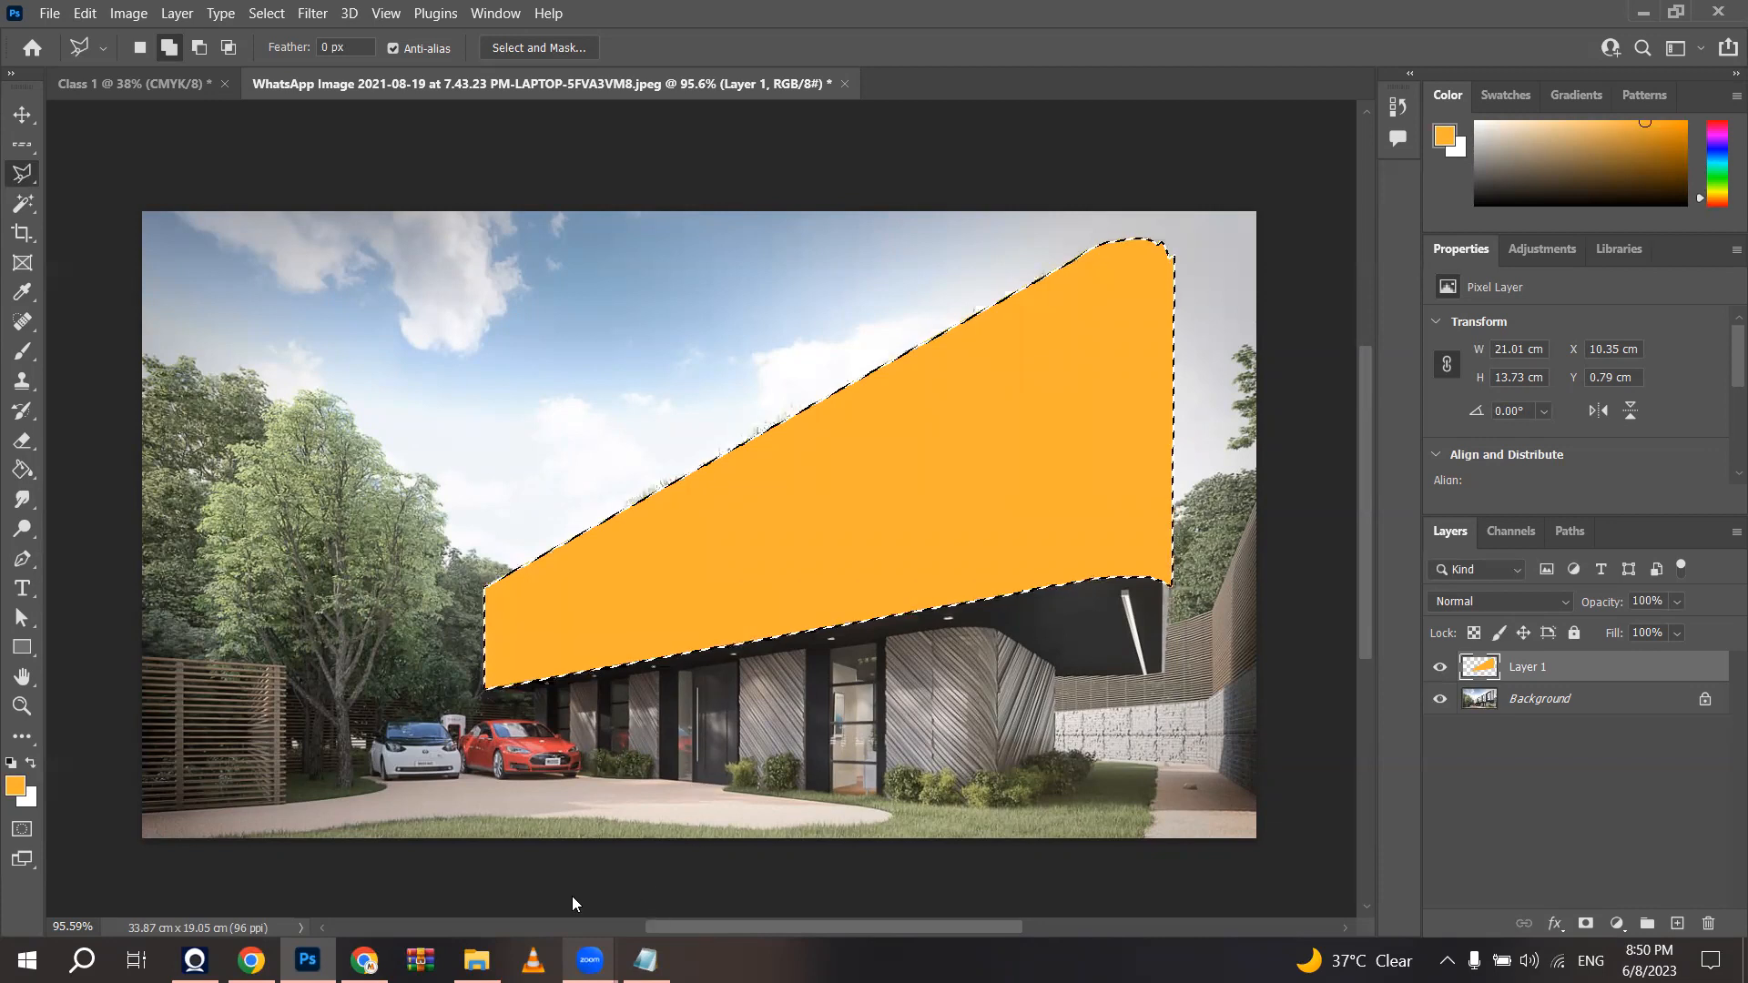
# Step: Highlight the CTRL+D deselection line in the CLASS NEW notes in Notepad, and deselect the upper floor in Photoshop's house image
pyautogui.hotkey('ctrl', 'd')
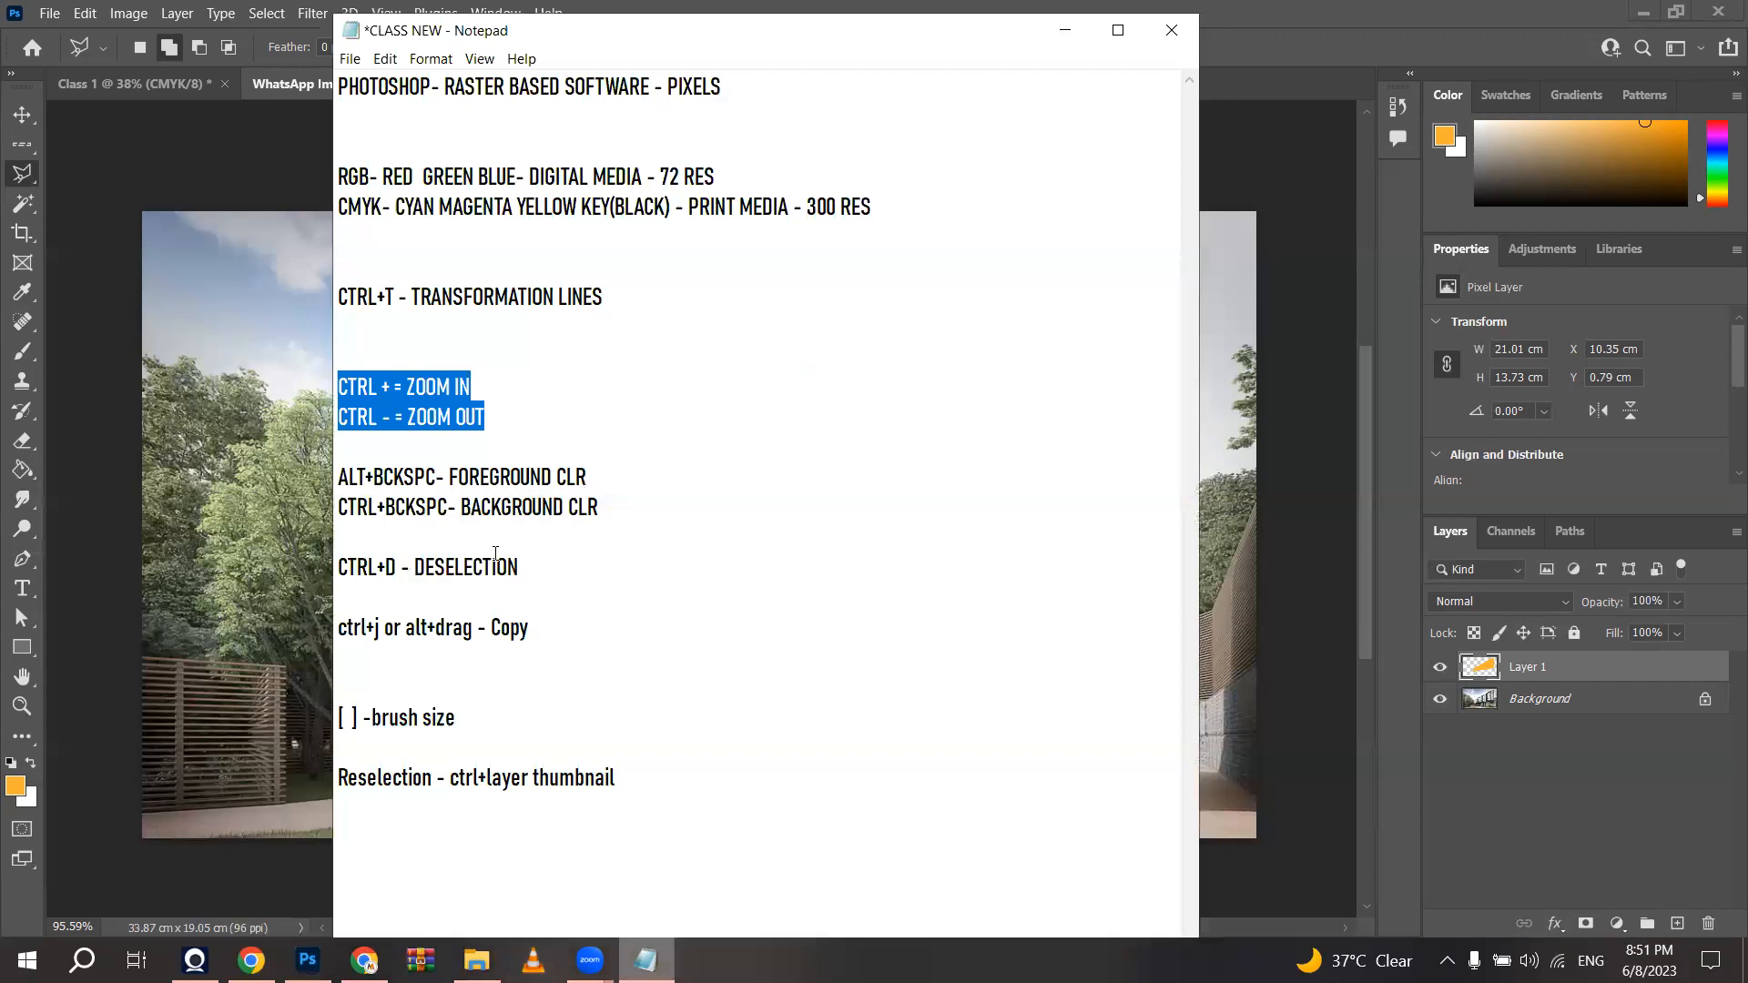
pyautogui.moveTo(338, 560); pyautogui.dragTo(632, 602)
pyautogui.click(632, 602)
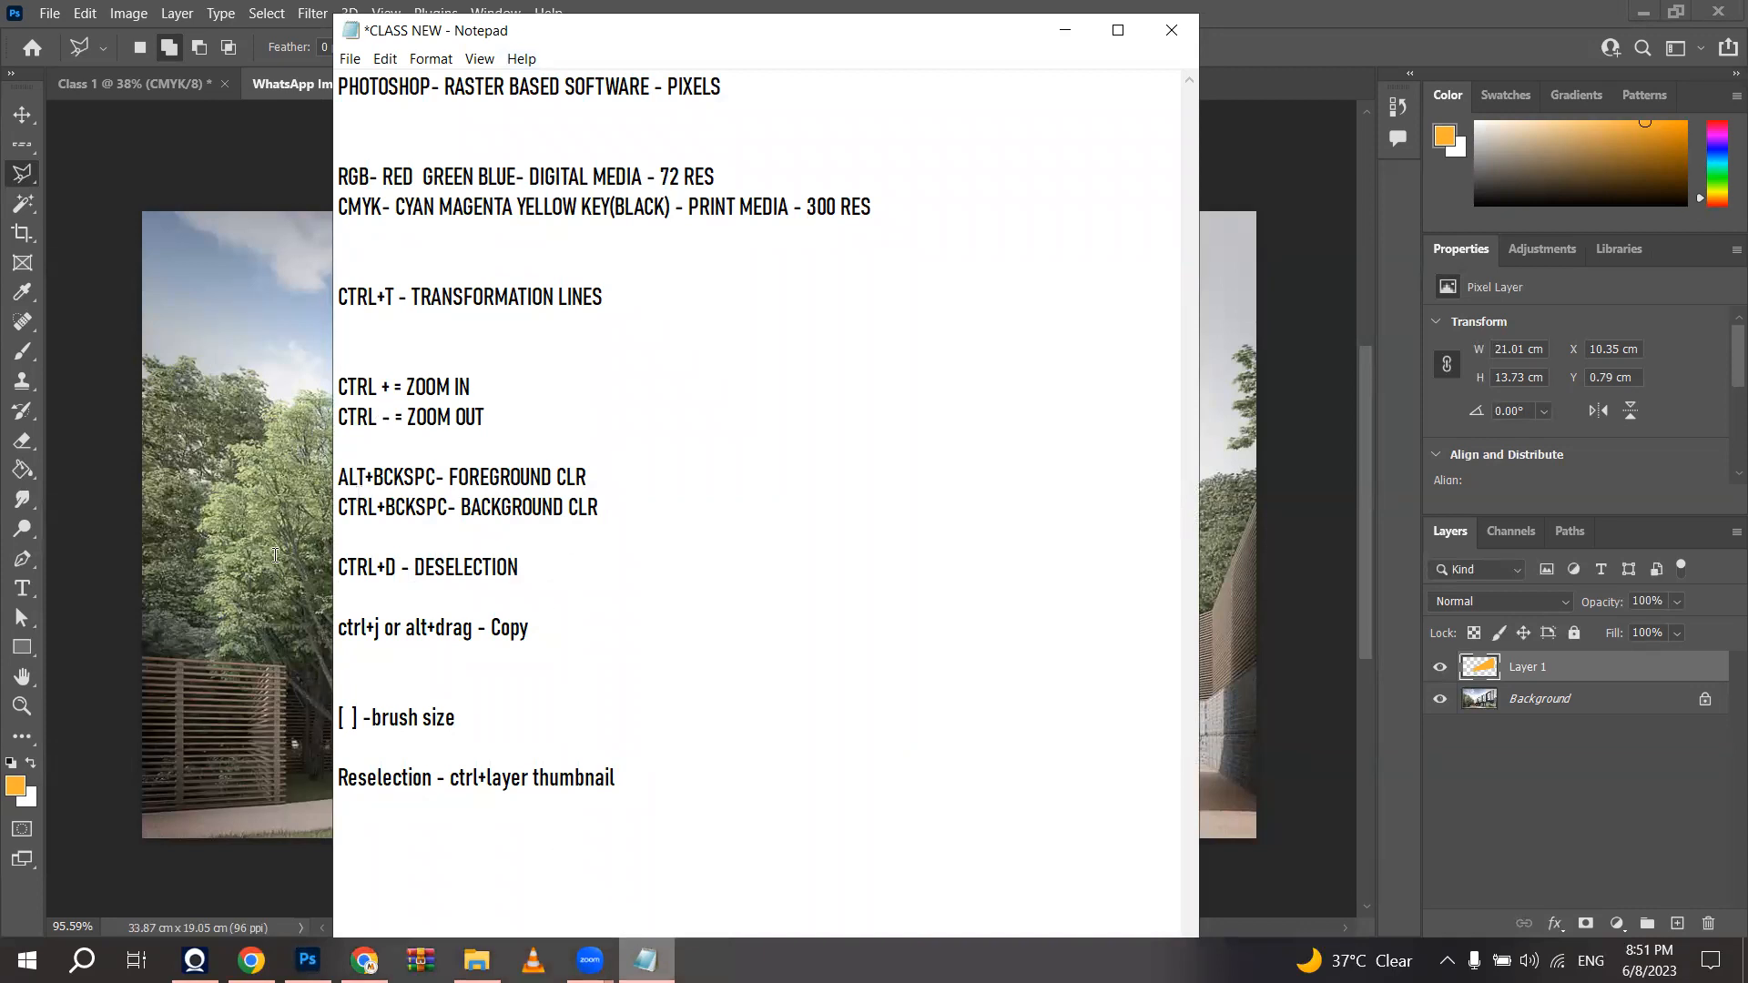
pyautogui.moveTo(520, 568); pyautogui.dragTo(275, 555)
pyautogui.click(1064, 31)
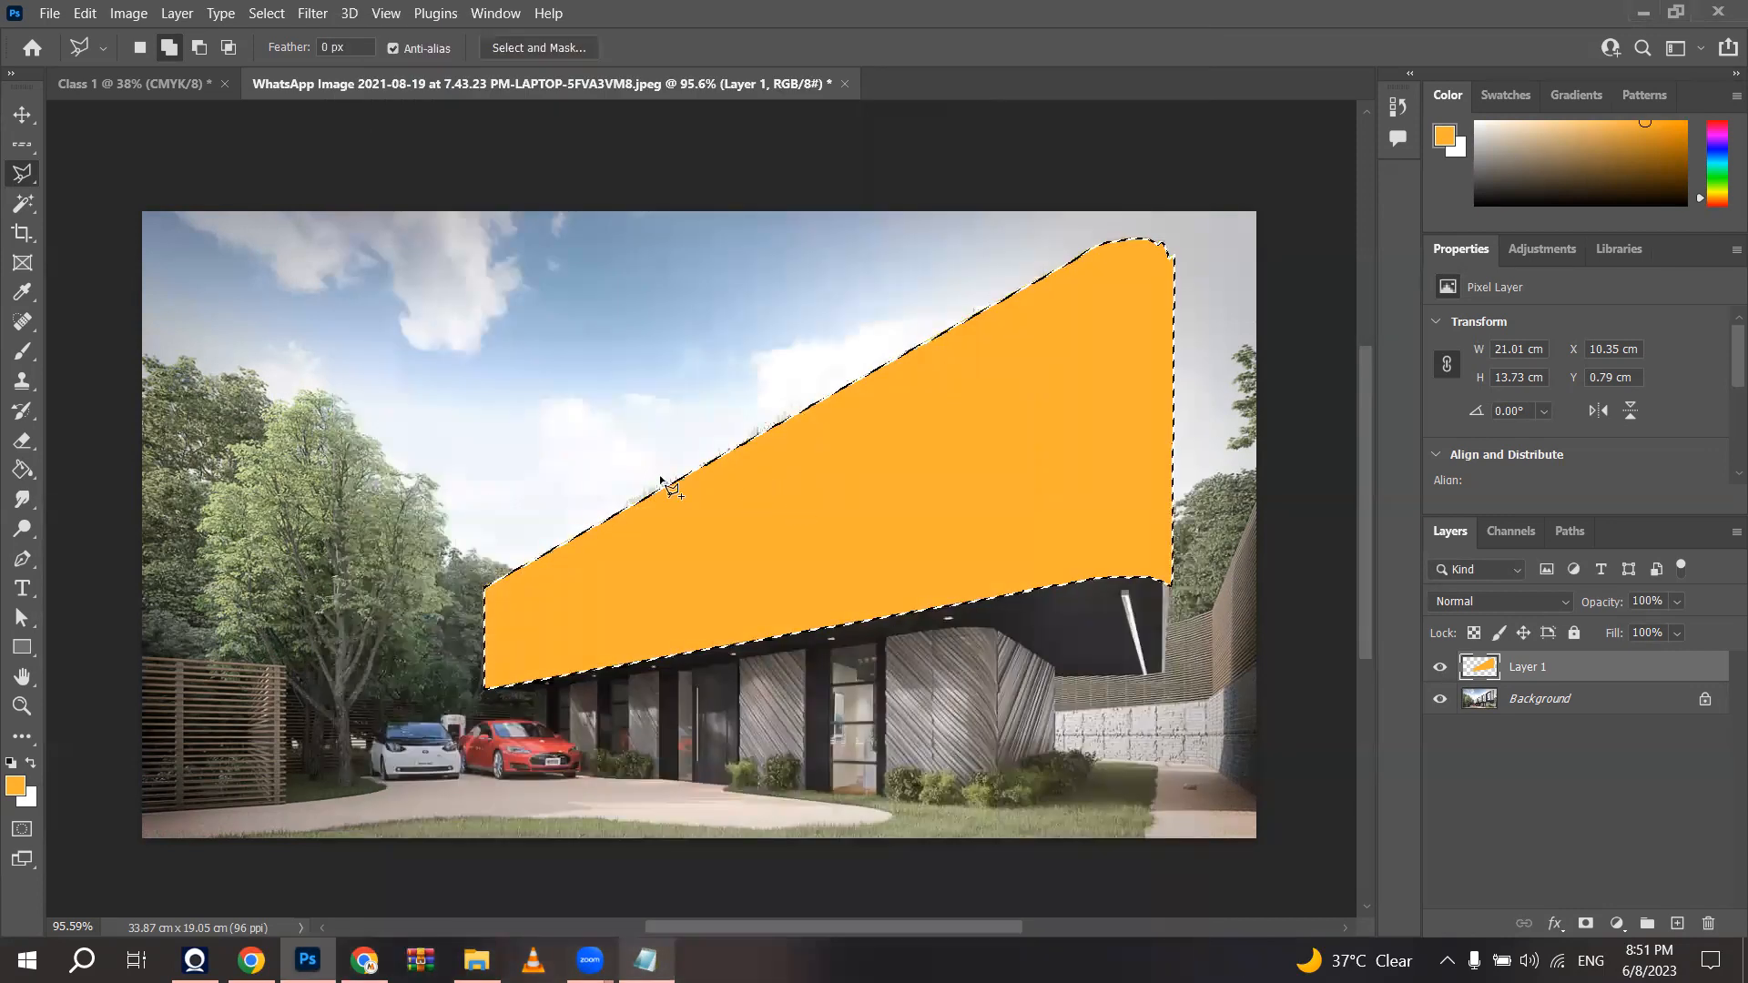
pyautogui.hotkey('ctrl', 'd')
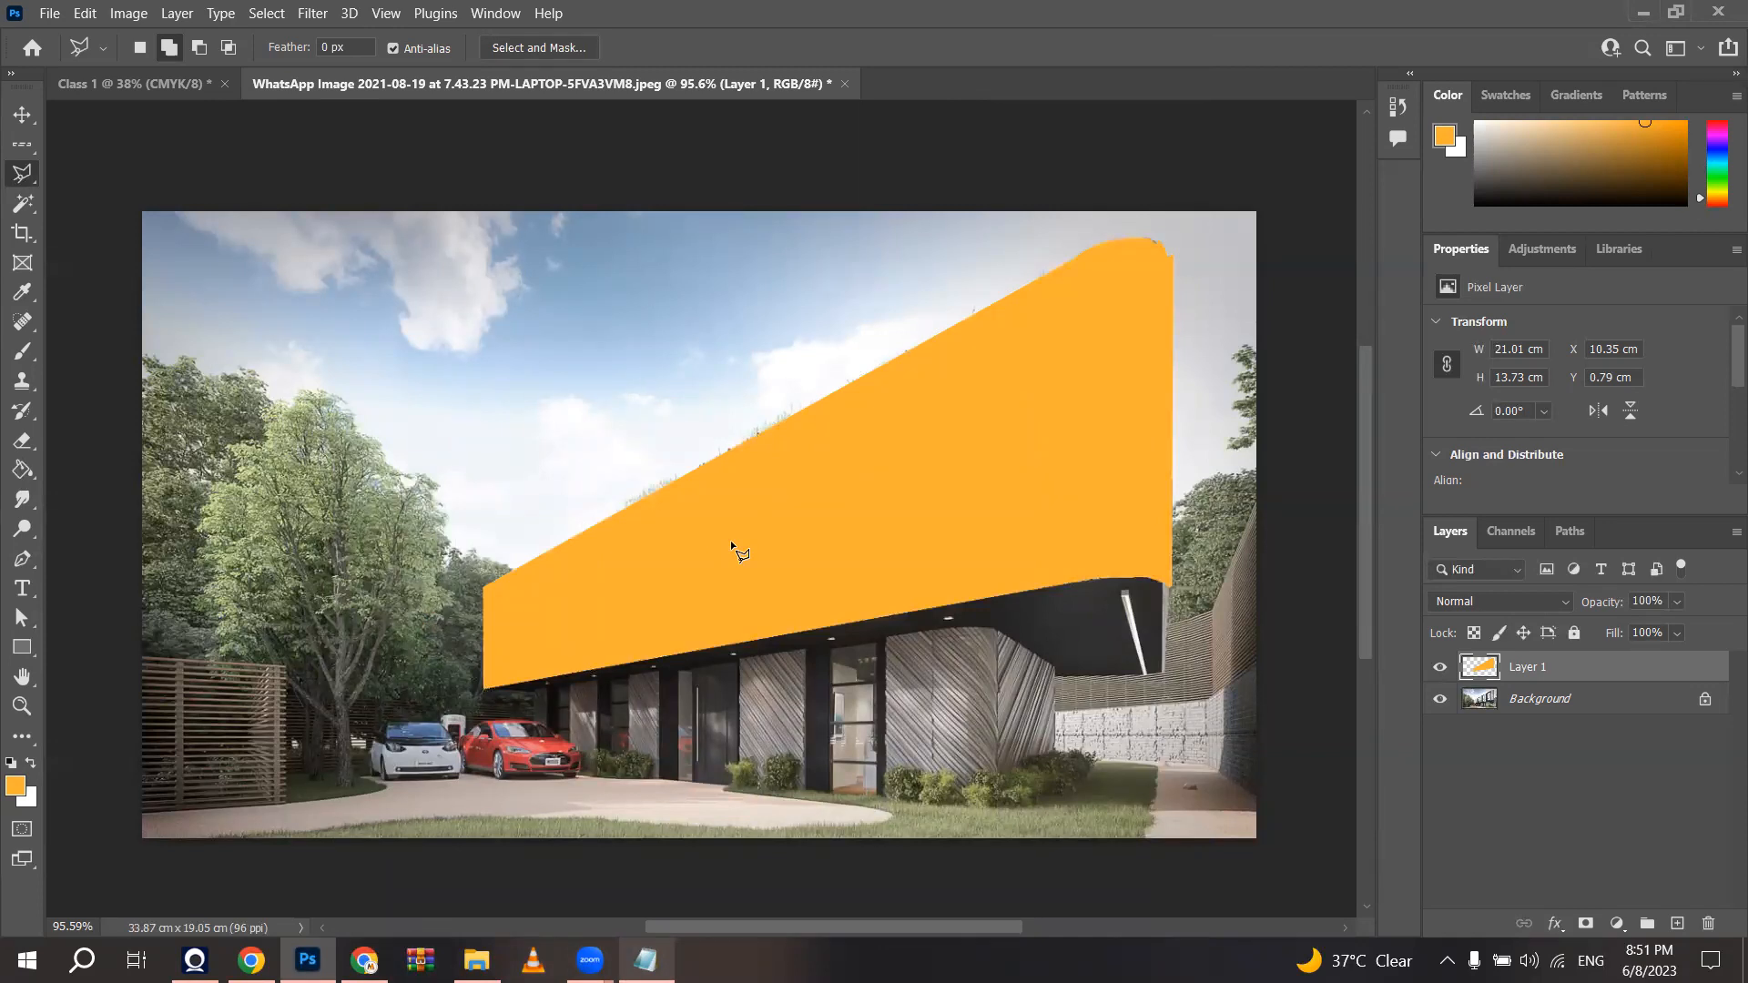
# Step: Widen the side panels and lower the opacity of Layer 1 to 36%
pyautogui.scroll(-4, 701, 549)
pyautogui.scroll(4, 1000, 505)
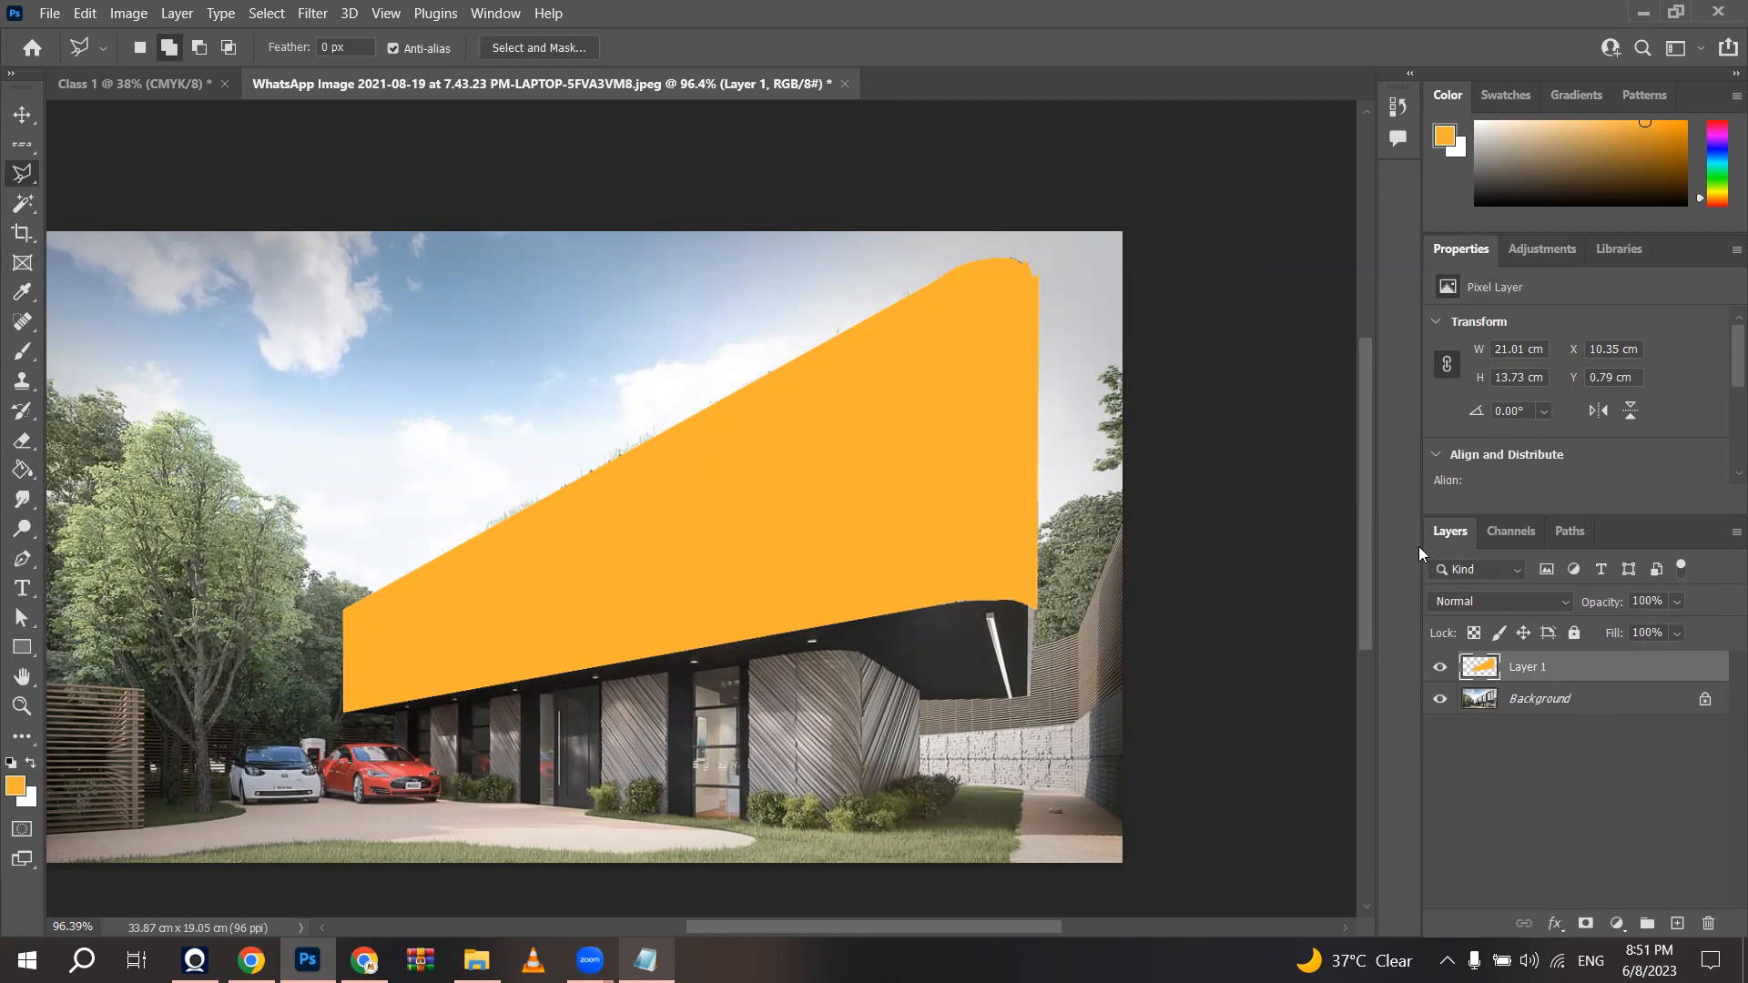
pyautogui.moveTo(1418, 547); pyautogui.dragTo(1337, 546)
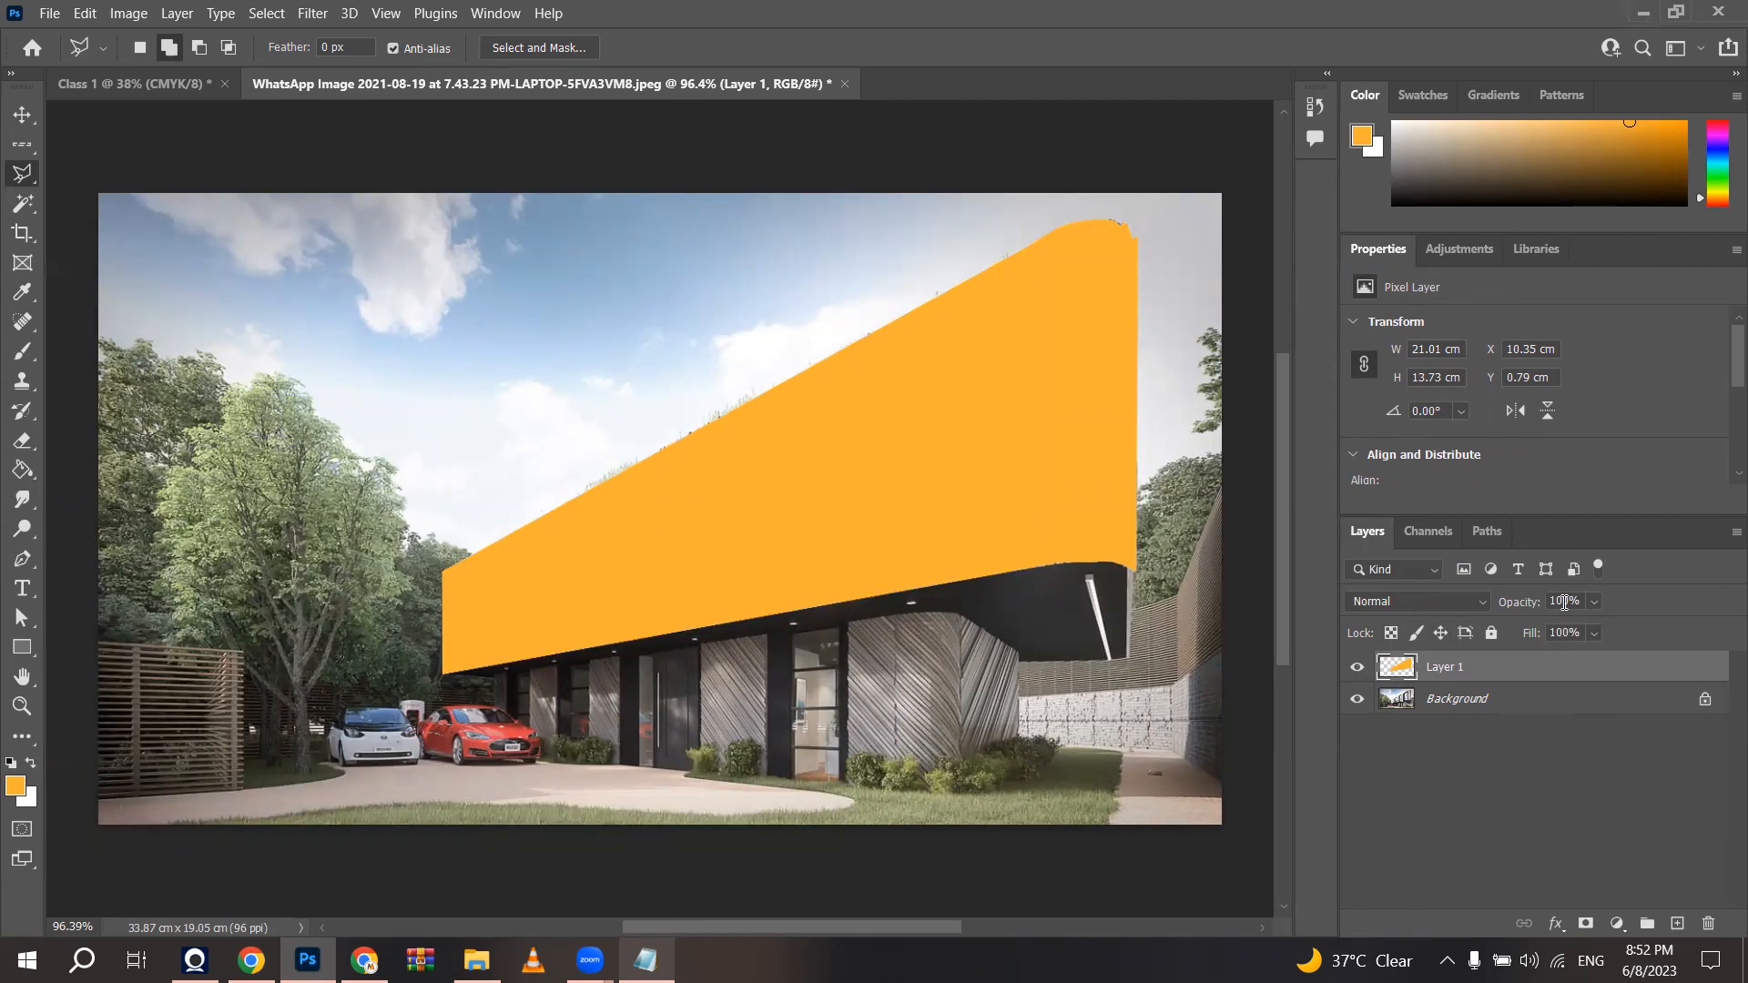
pyautogui.click(1592, 602)
pyautogui.click(1576, 631)
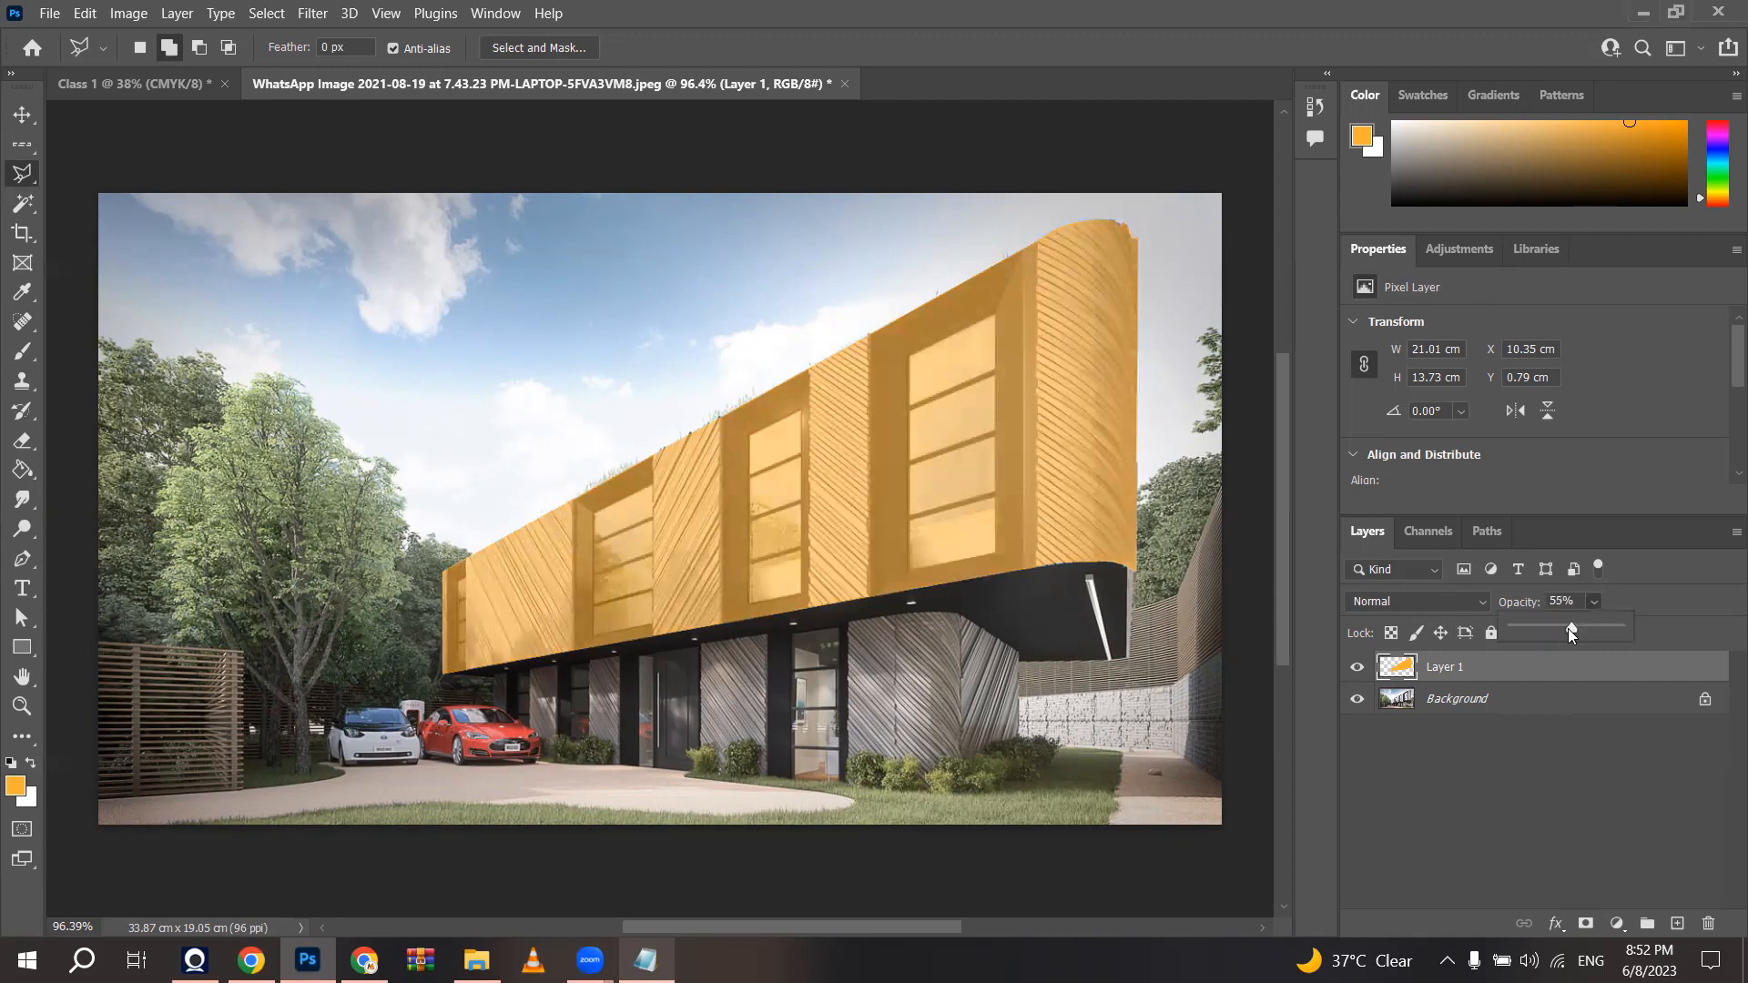
pyautogui.moveTo(1556, 625); pyautogui.dragTo(1523, 626)
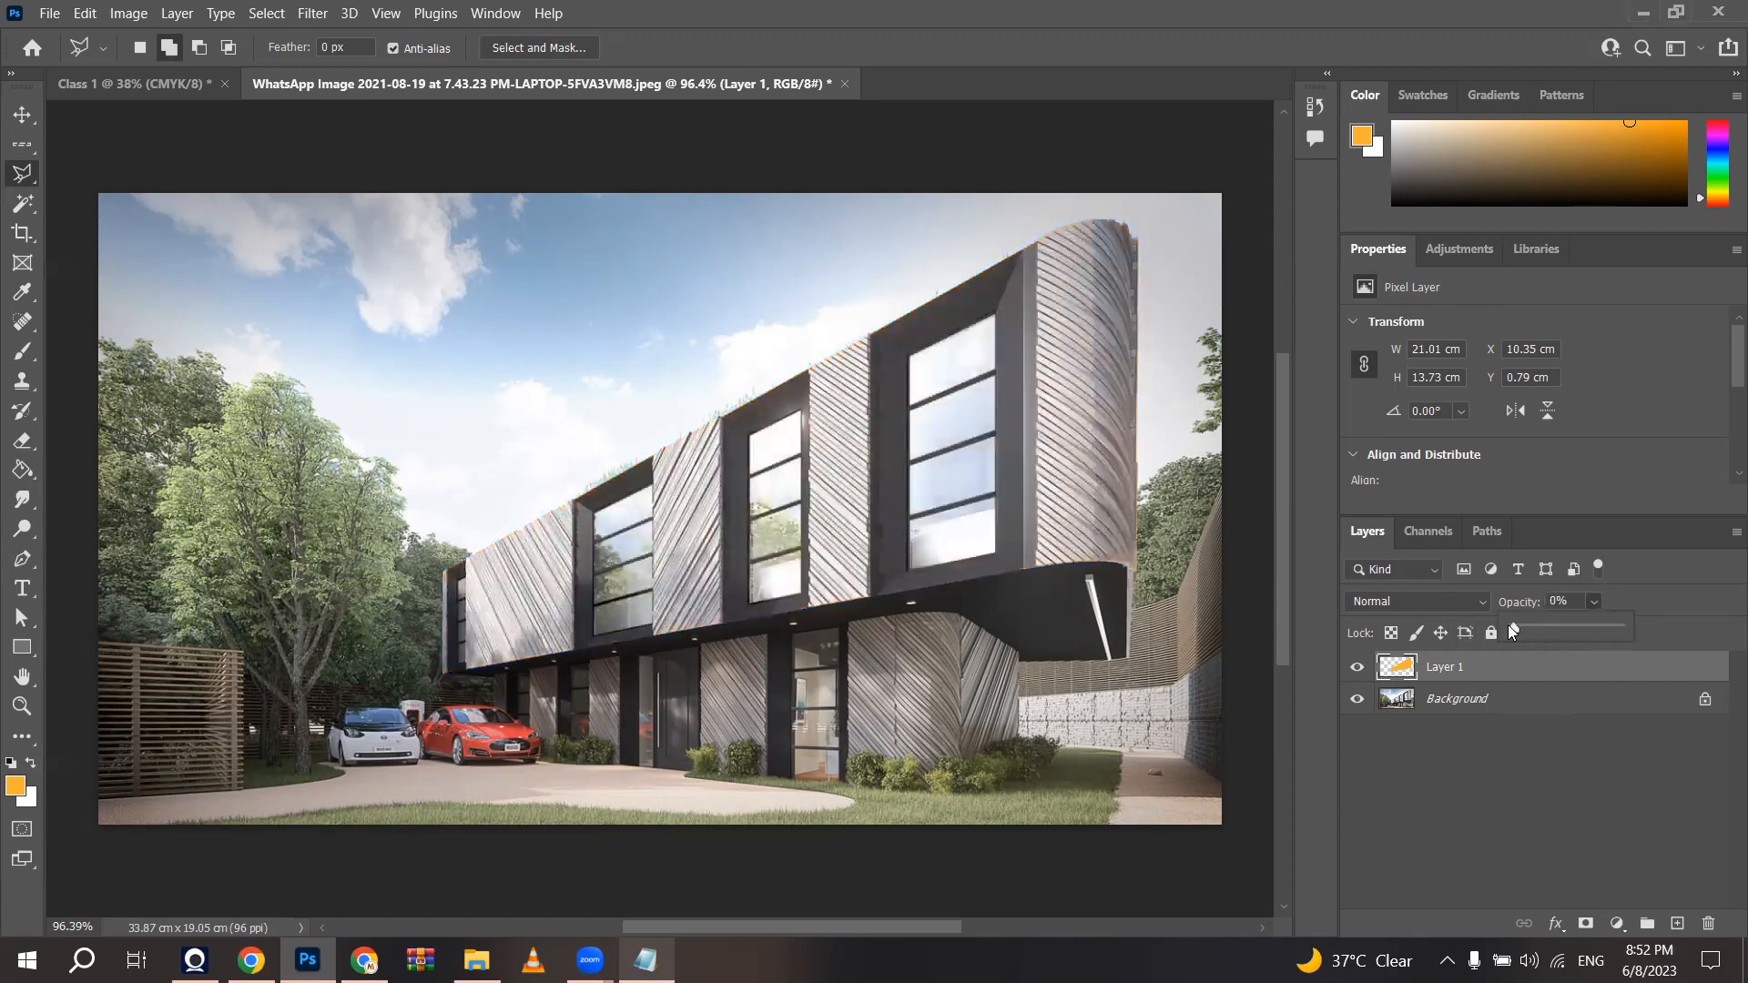
pyautogui.click(1542, 626)
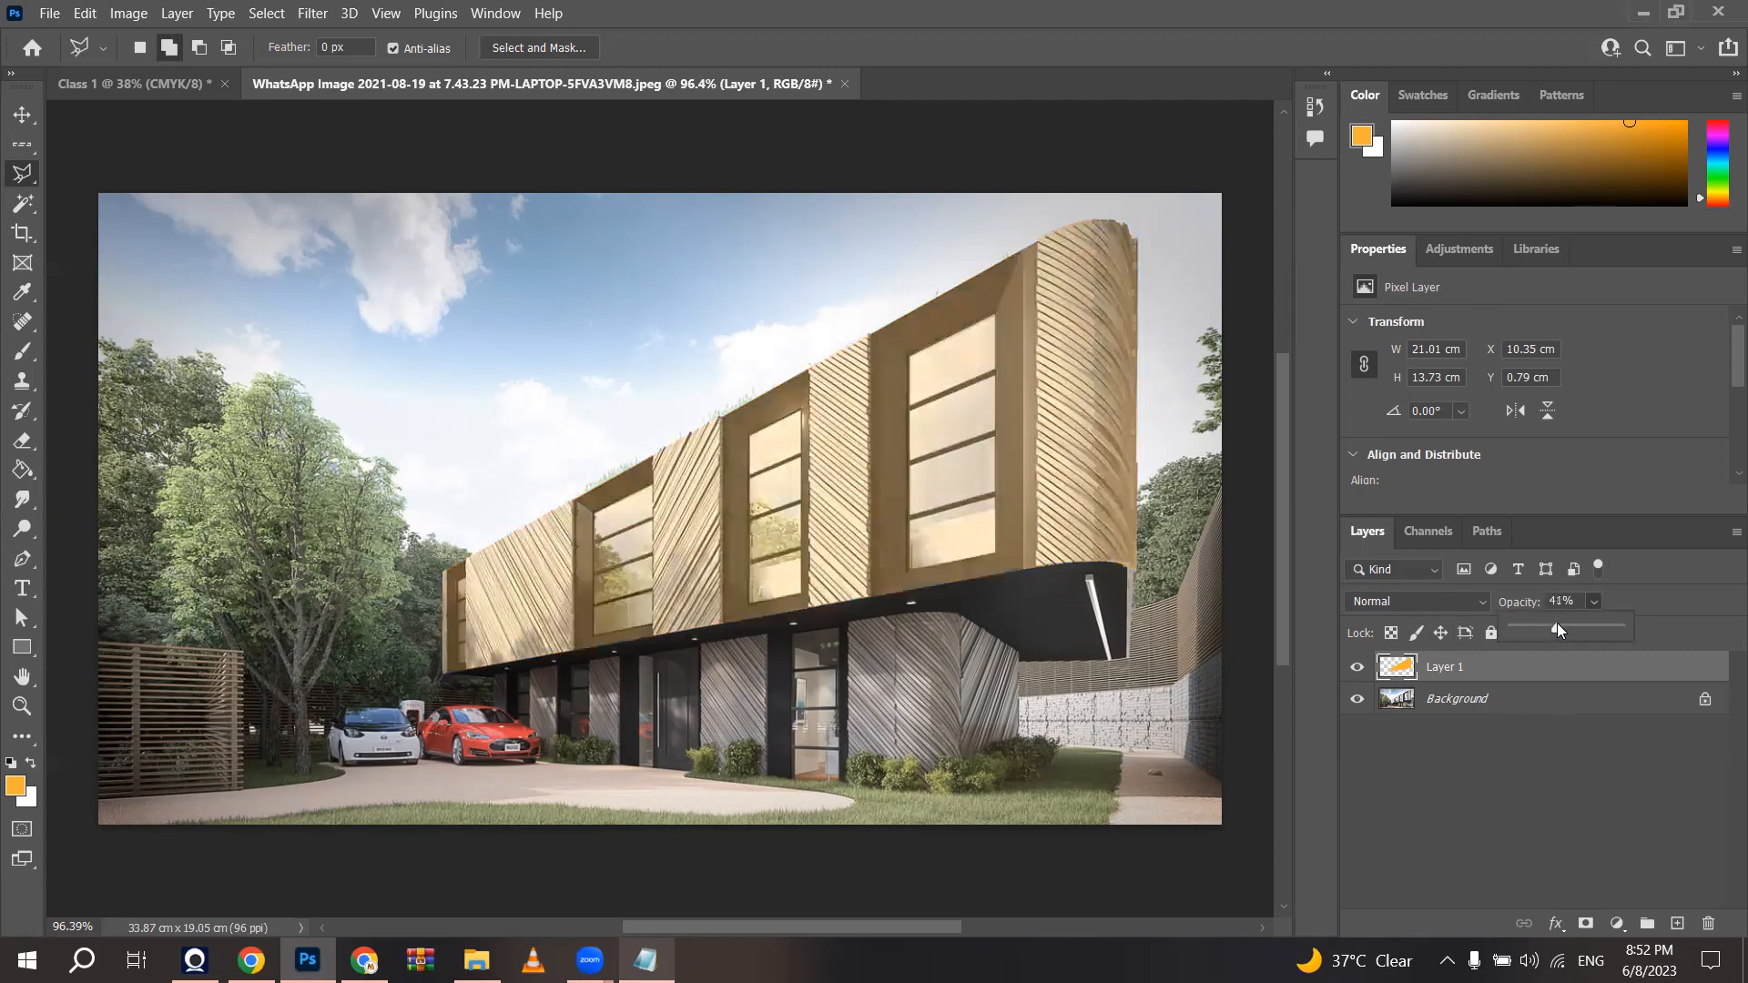
pyautogui.click(1547, 678)
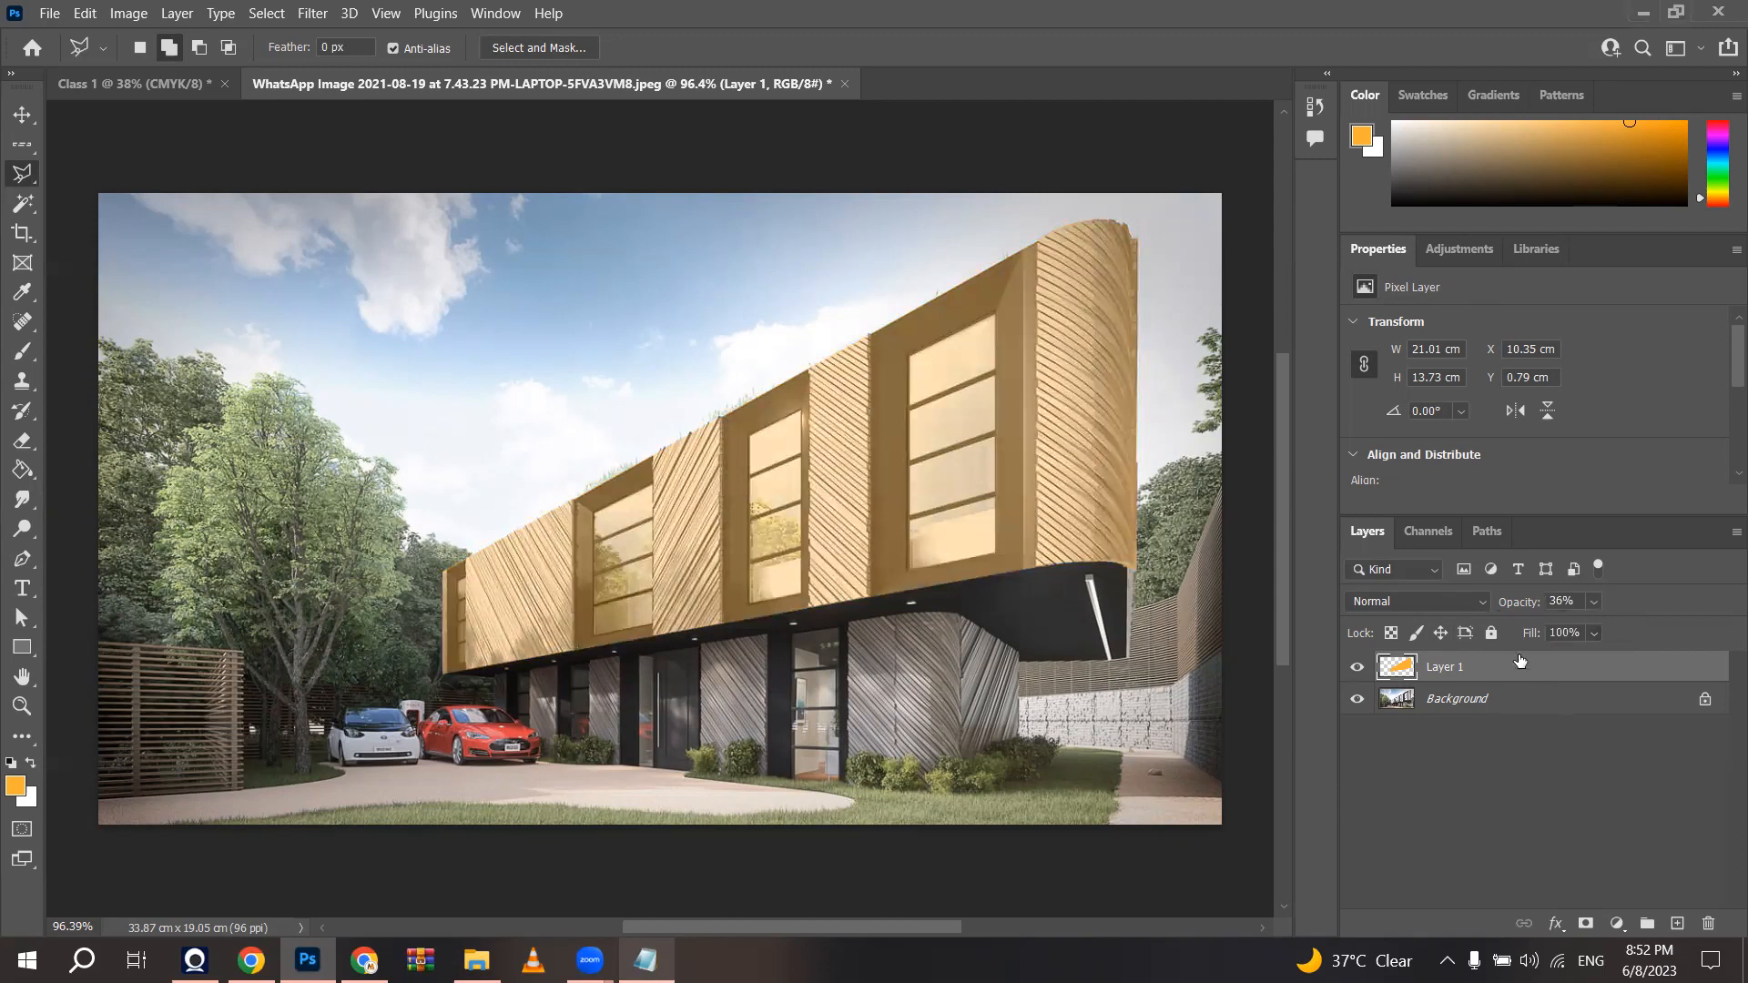
# Step: Switch to the Rectangular Marquee tool
pyautogui.scroll(2, 846, 438)
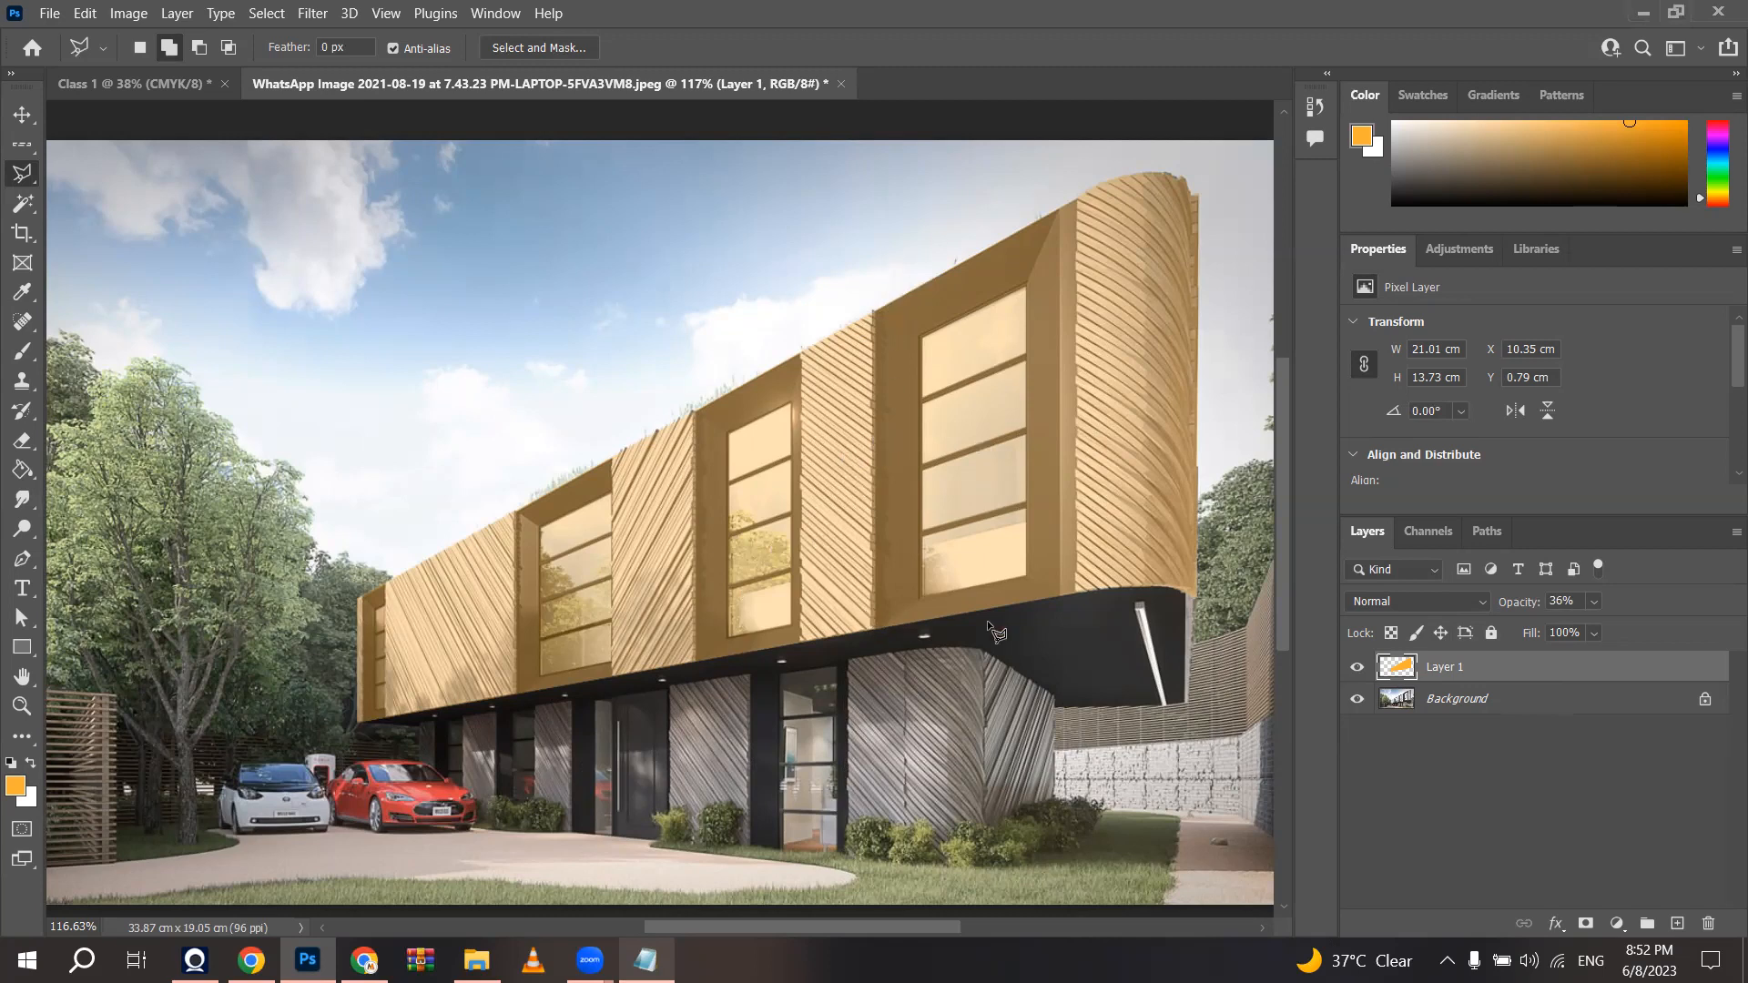
pyautogui.moveTo(23, 144); pyautogui.dragTo(100, 142)
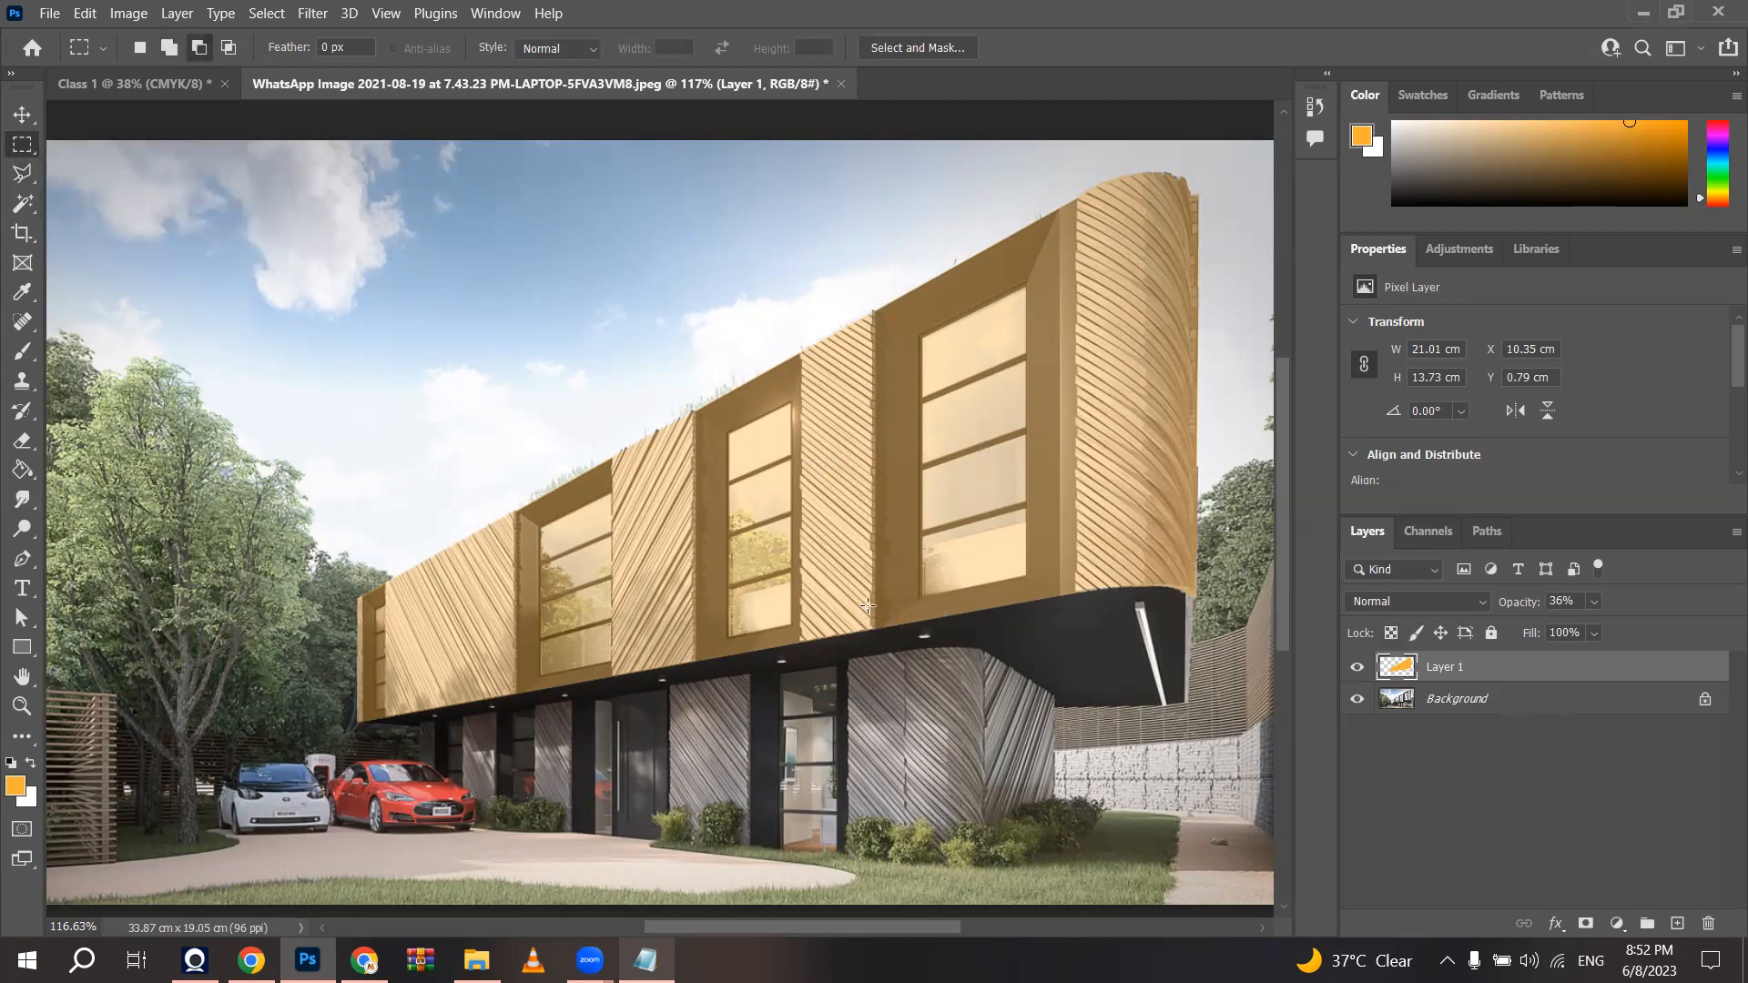
pyautogui.scroll(3, 867, 605)
pyautogui.scroll(-4, 796, 623)
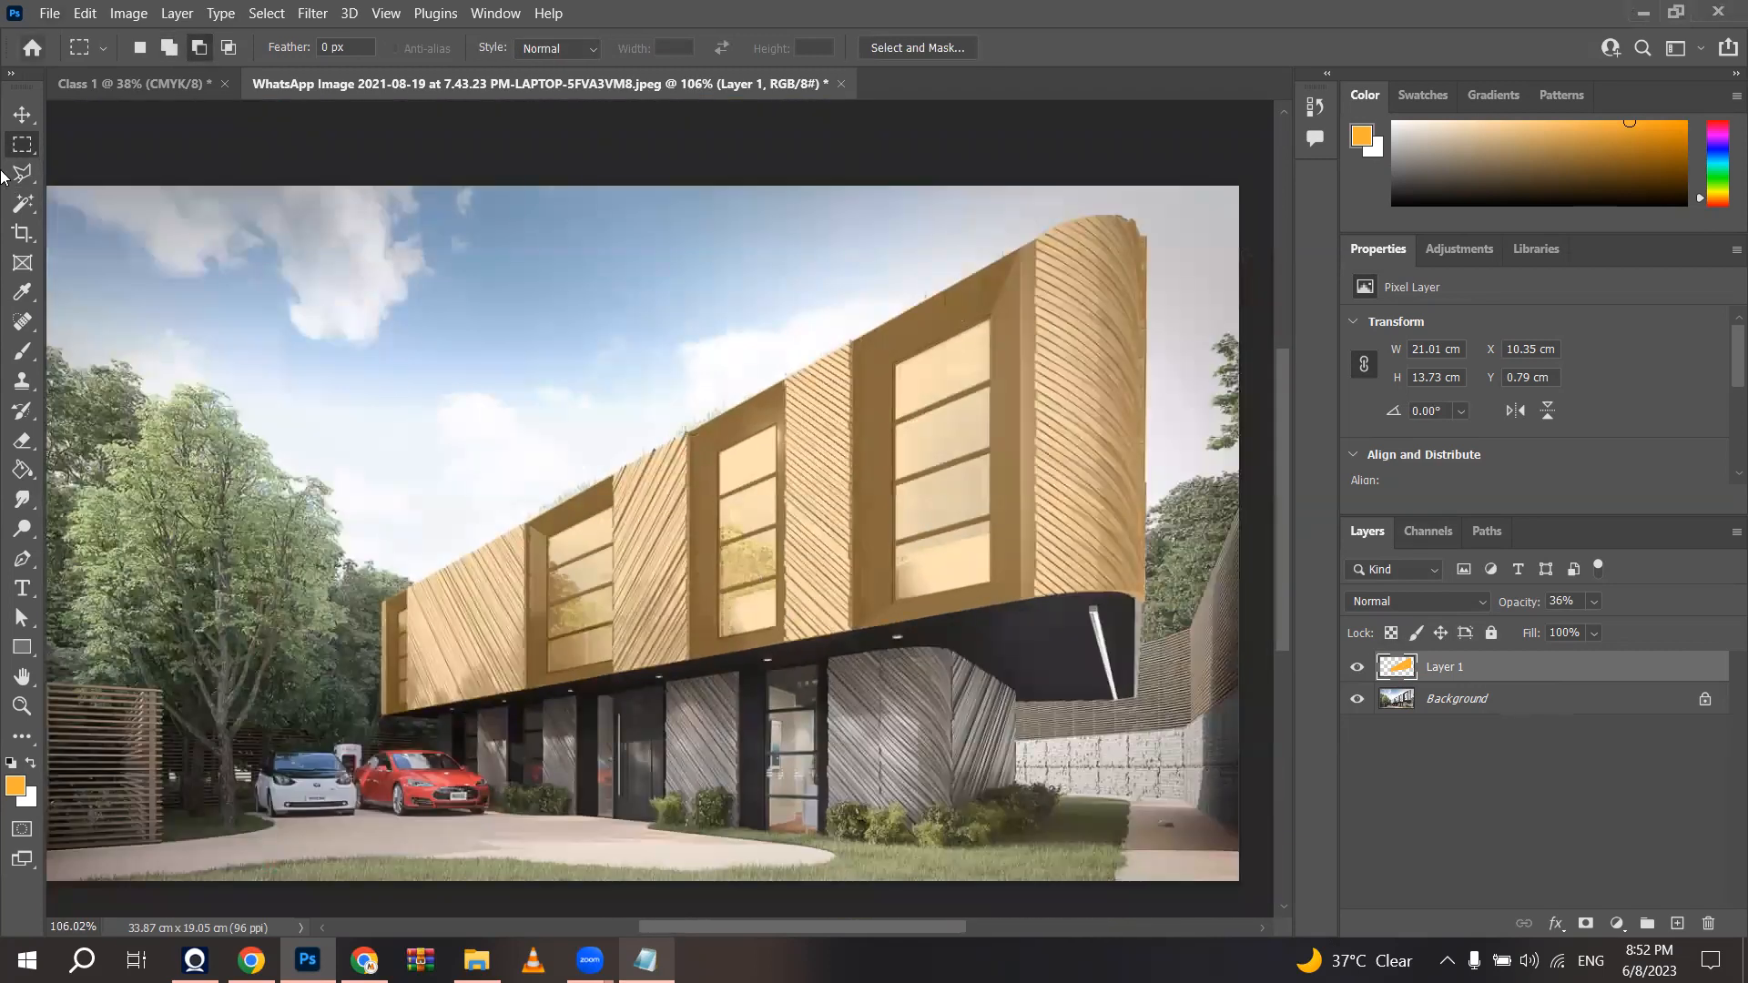
pyautogui.rightClick(22, 143)
pyautogui.click(95, 150)
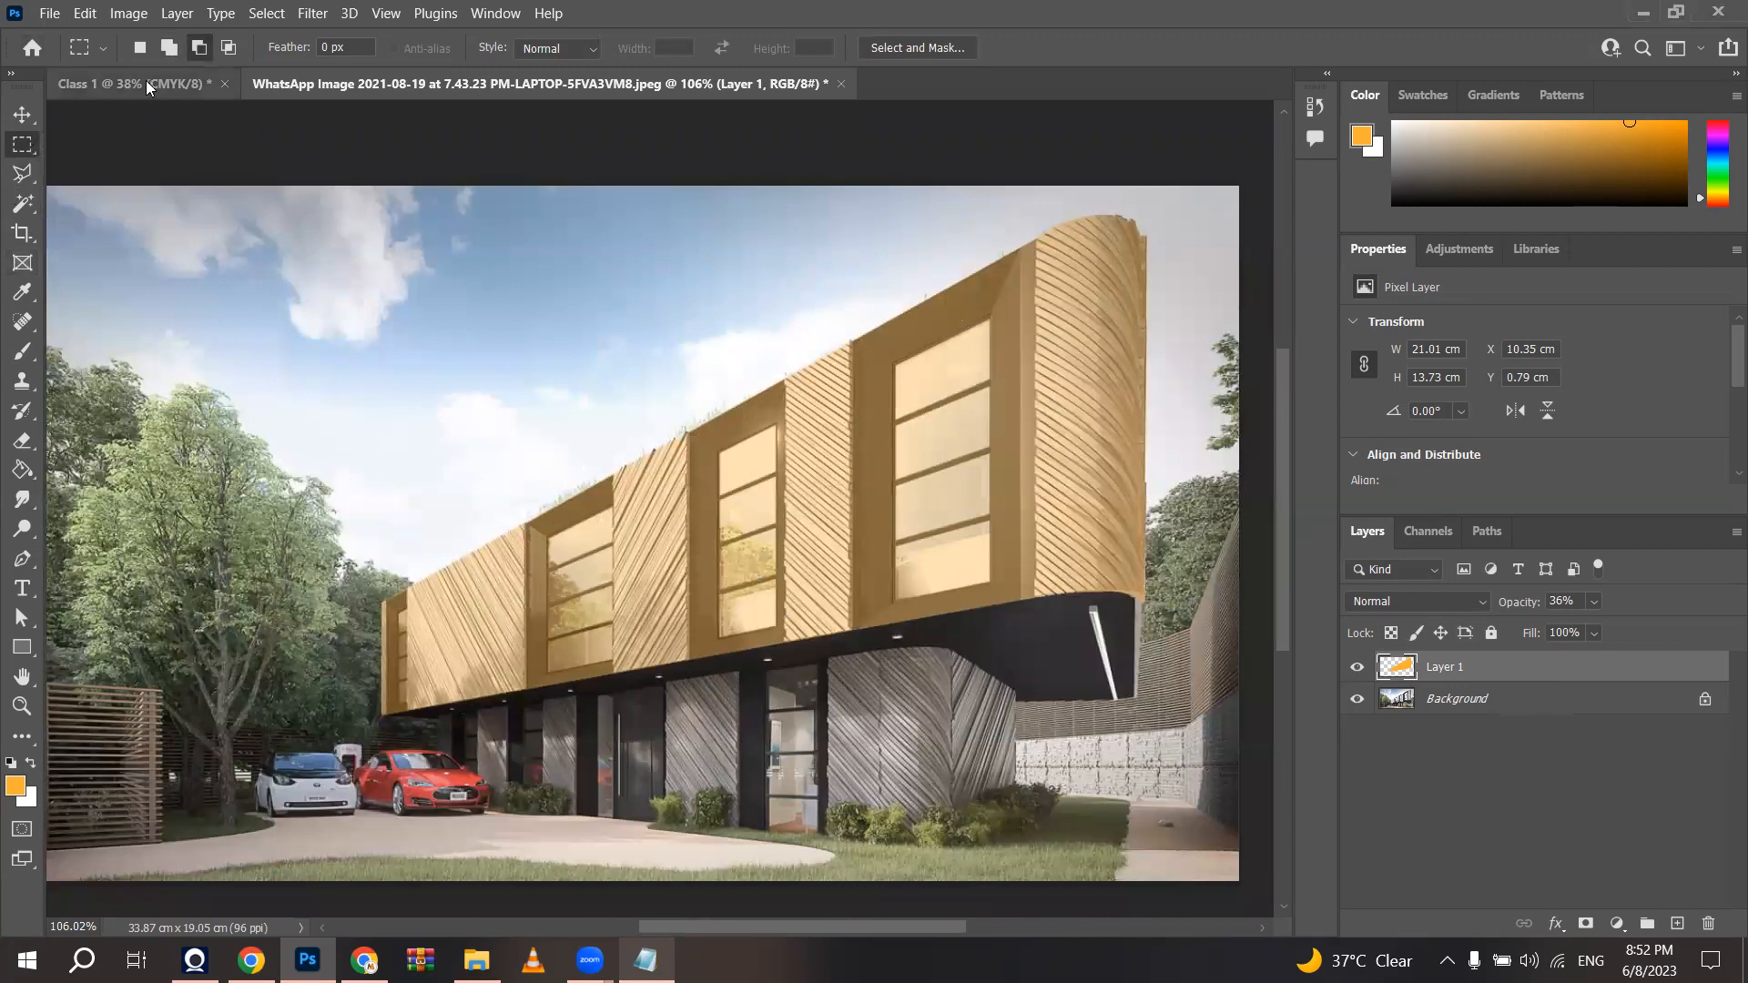
# Step: Turn on Add to selection for the Rectangular Marquee and select the middle window bay of the upper floor
pyautogui.click(163, 48)
pyautogui.scroll(2, 795, 343)
pyautogui.moveTo(800, 347); pyautogui.dragTo(673, 767)
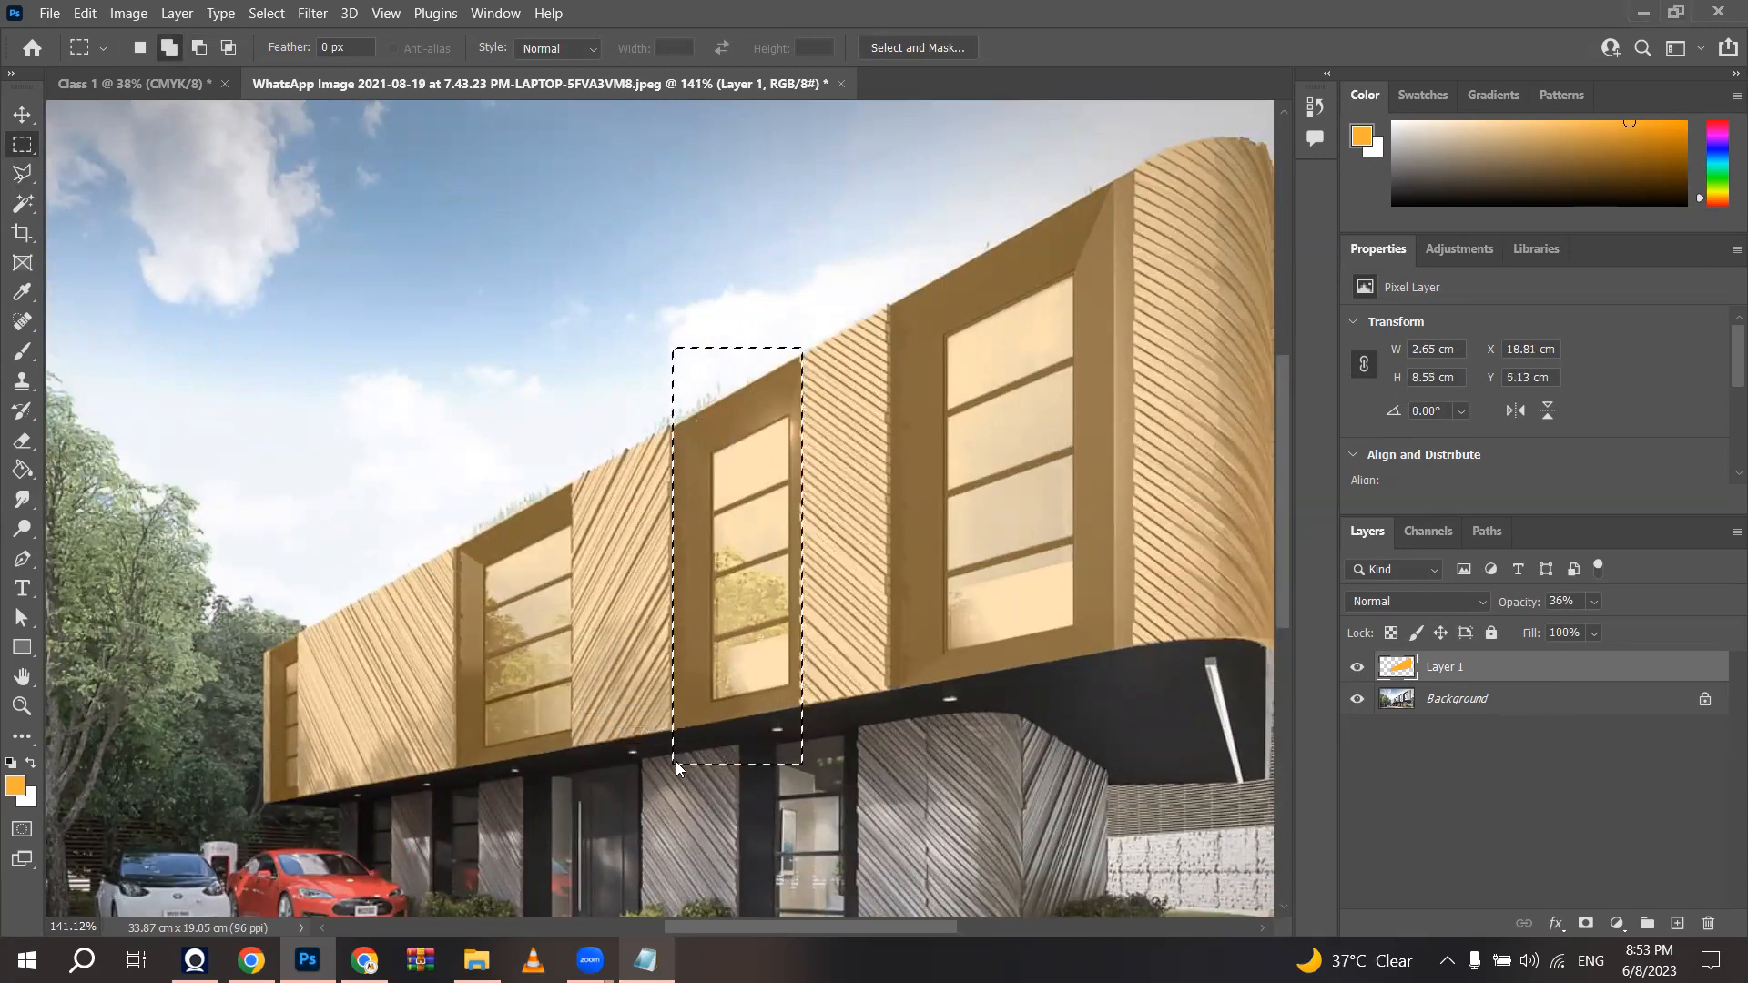
# Step: Add rectangular selections around the next smaller window bay and the narrow bay at the upper floor's far end
pyautogui.scroll(-1, 444, 598)
pyautogui.scroll(2, 443, 598)
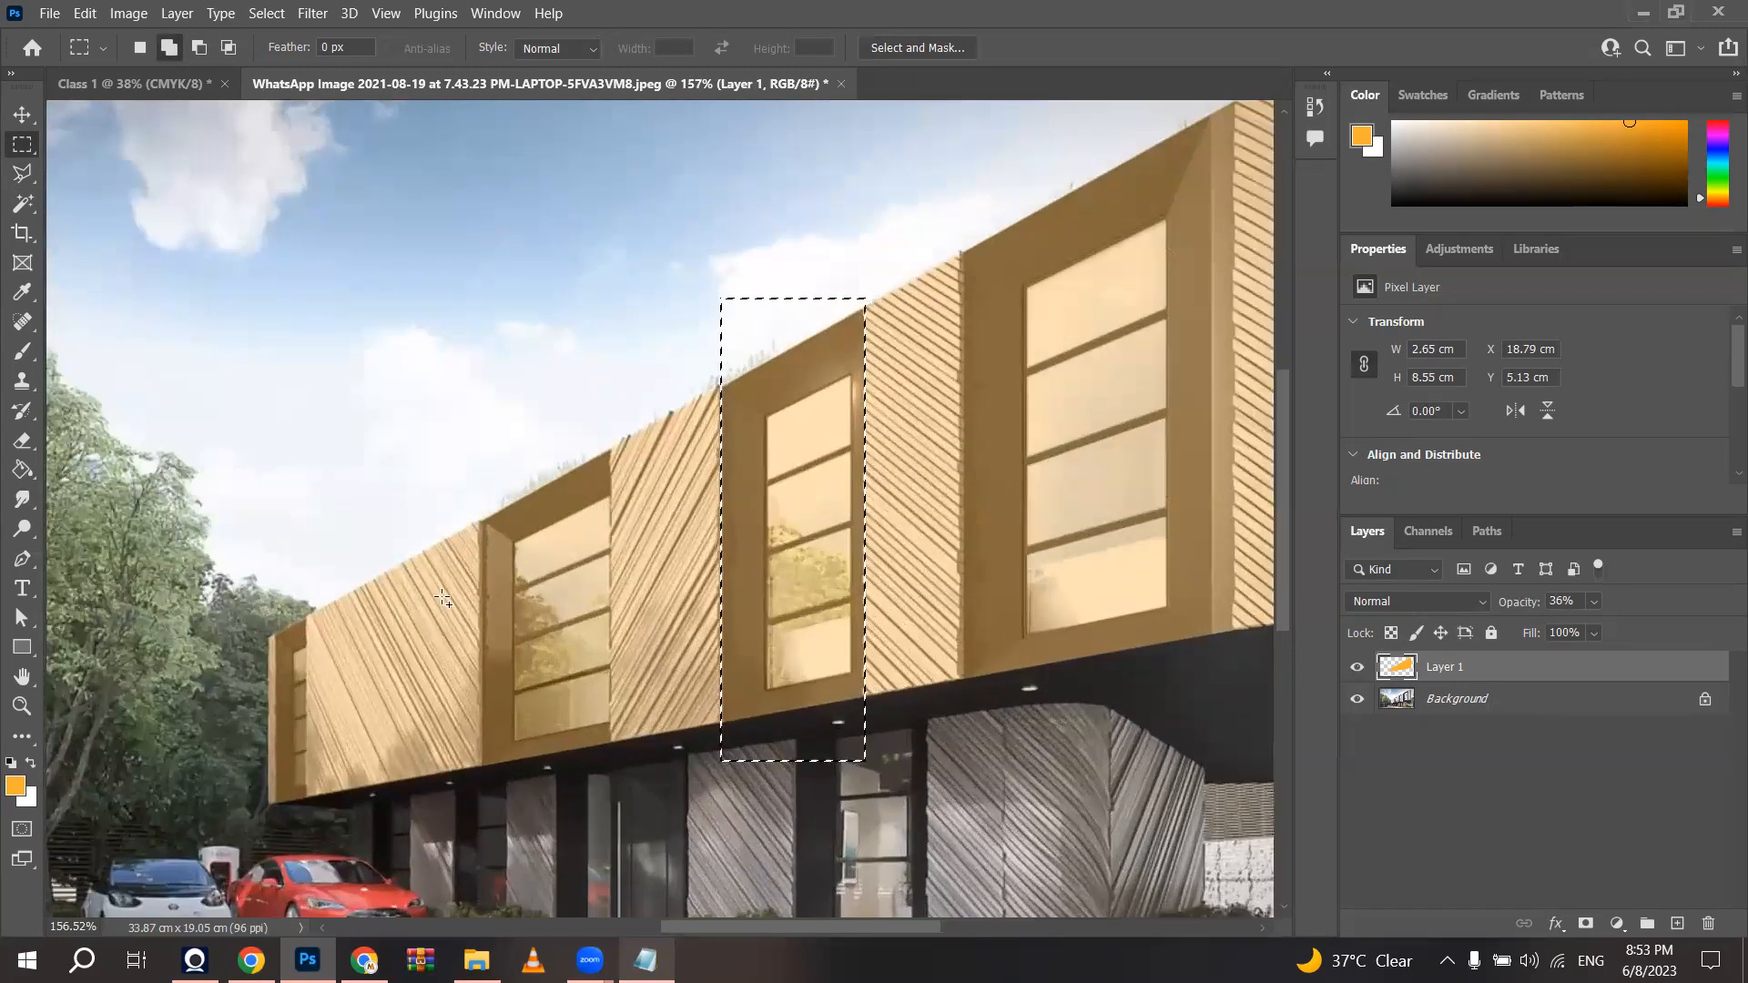
pyautogui.scroll(1, 443, 598)
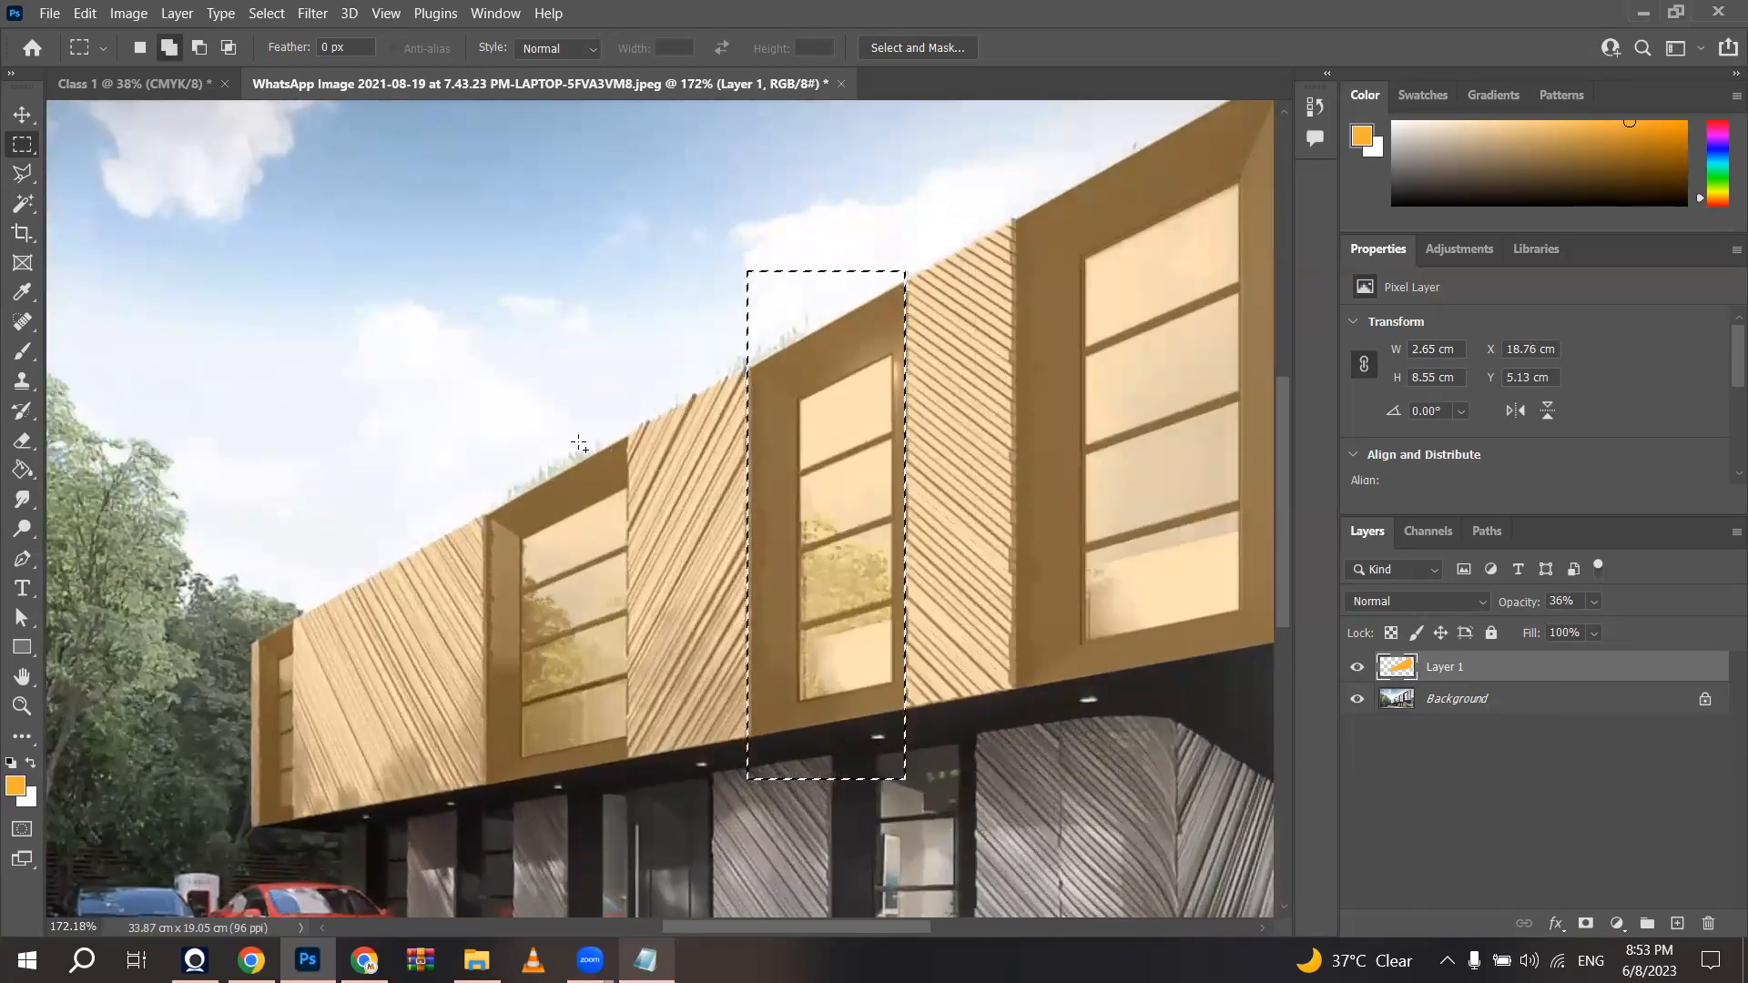
pyautogui.moveTo(626, 428); pyautogui.dragTo(558, 639)
pyautogui.moveTo(475, 825); pyautogui.dragTo(487, 828)
pyautogui.scroll(-3, 315, 455)
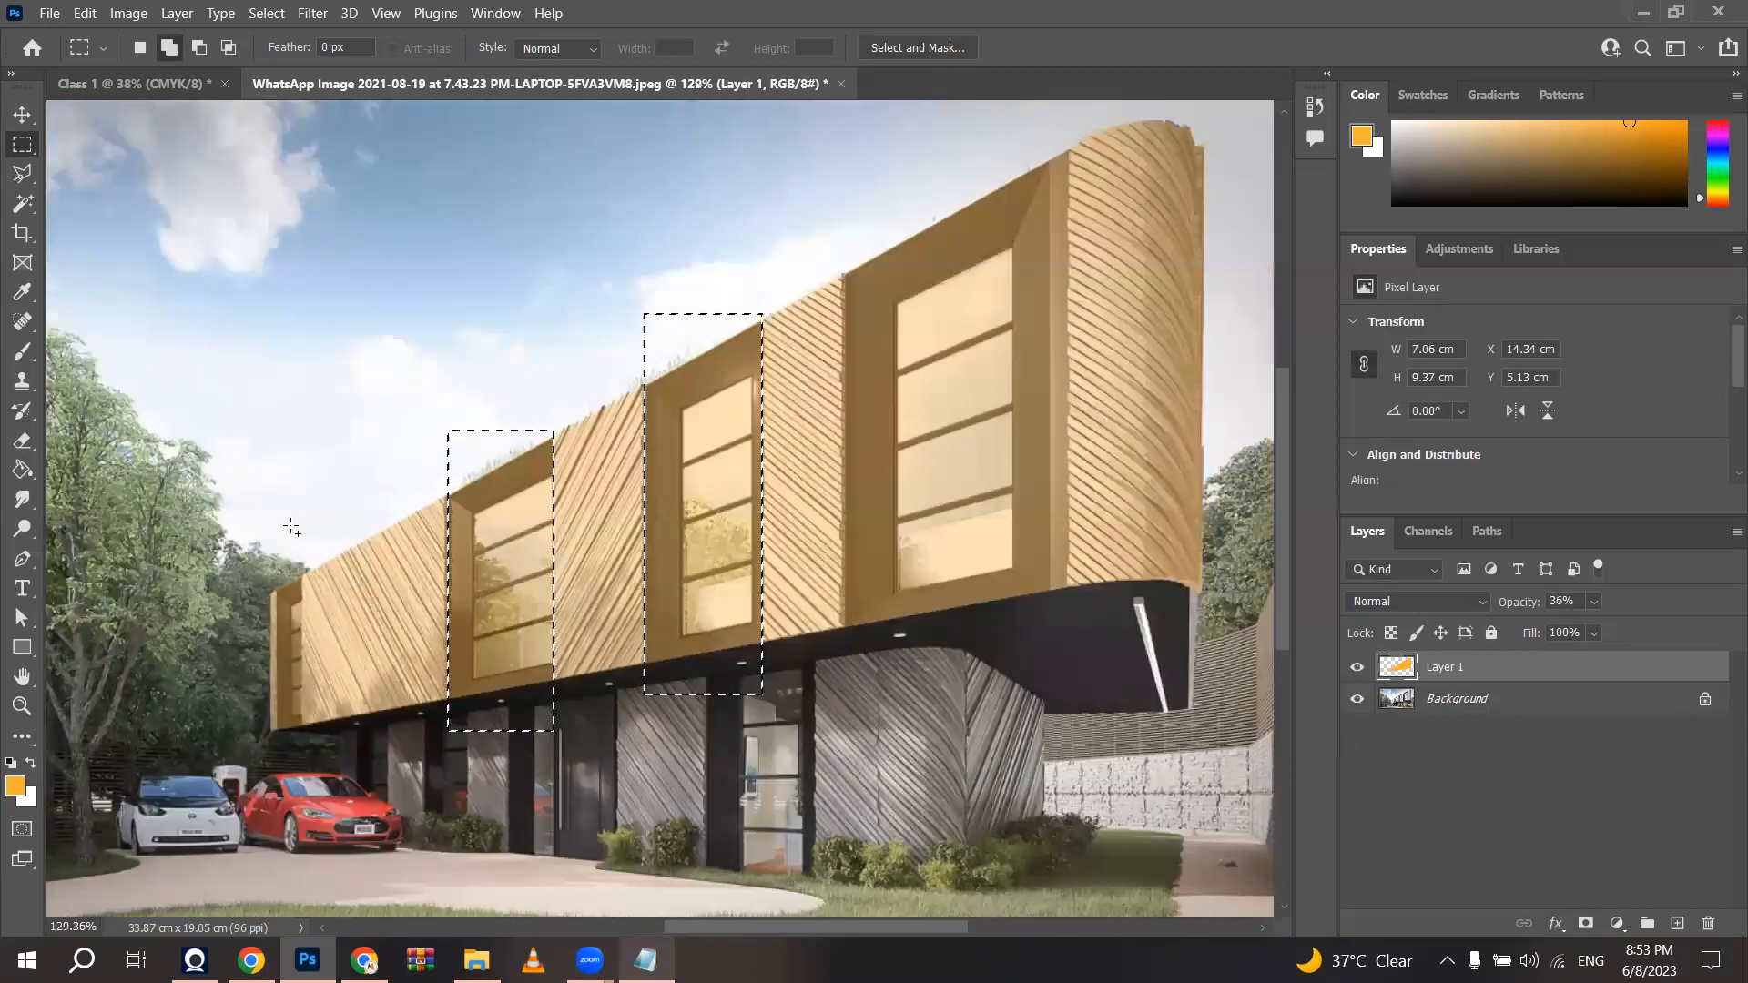
pyautogui.scroll(5, 279, 628)
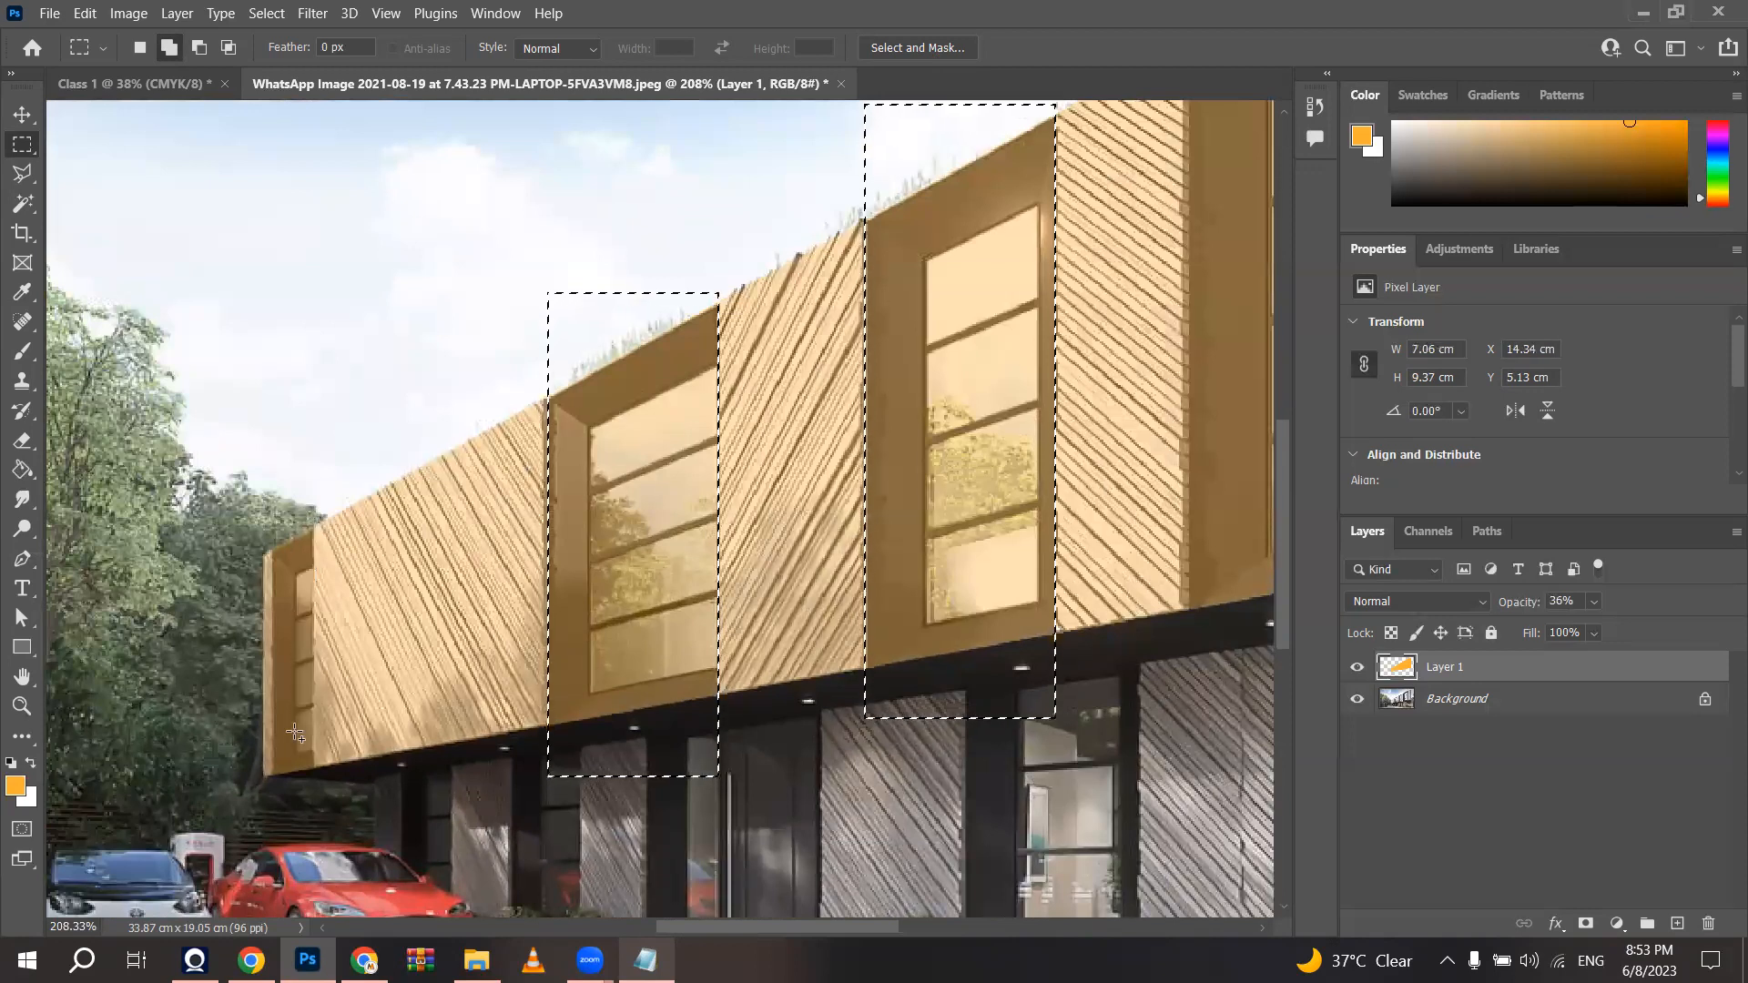
pyautogui.moveTo(277, 510); pyautogui.dragTo(281, 815)
# Step: Add the largest window bay, beside the curved facade corner, to the selection with the Polygonal Lasso
pyautogui.scroll(-5, 255, 615)
pyautogui.scroll(2, 755, 319)
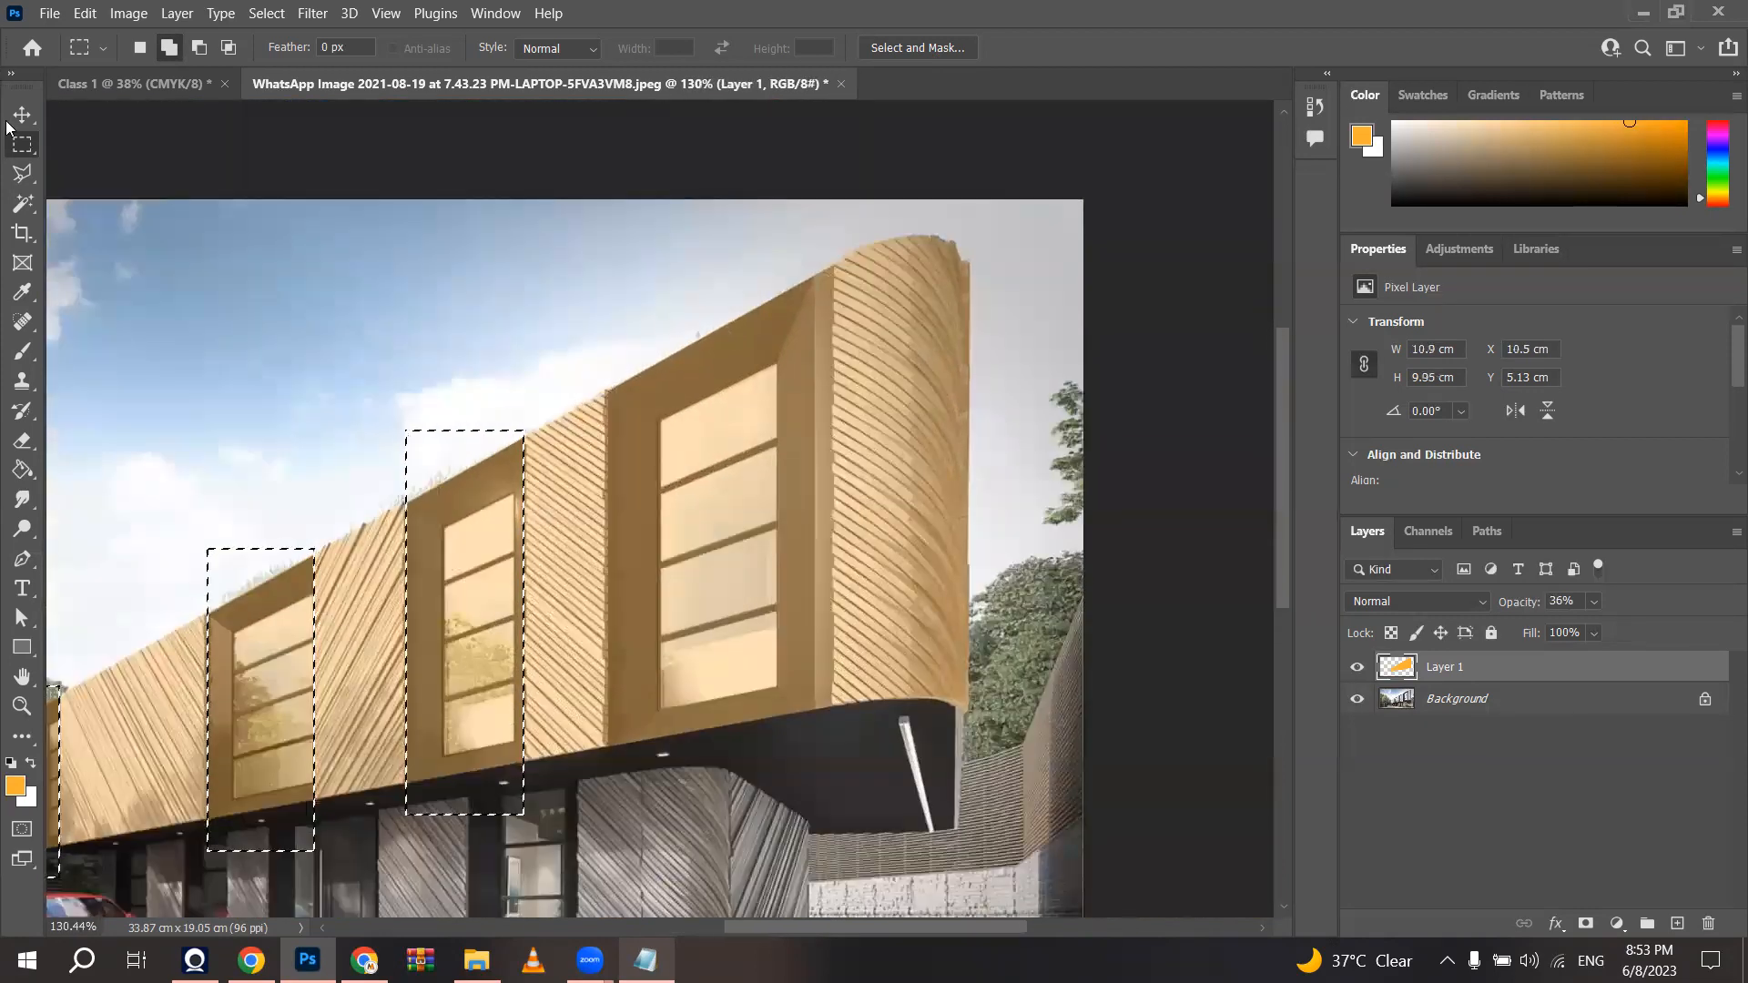
pyautogui.click(36, 173)
pyautogui.click(169, 195)
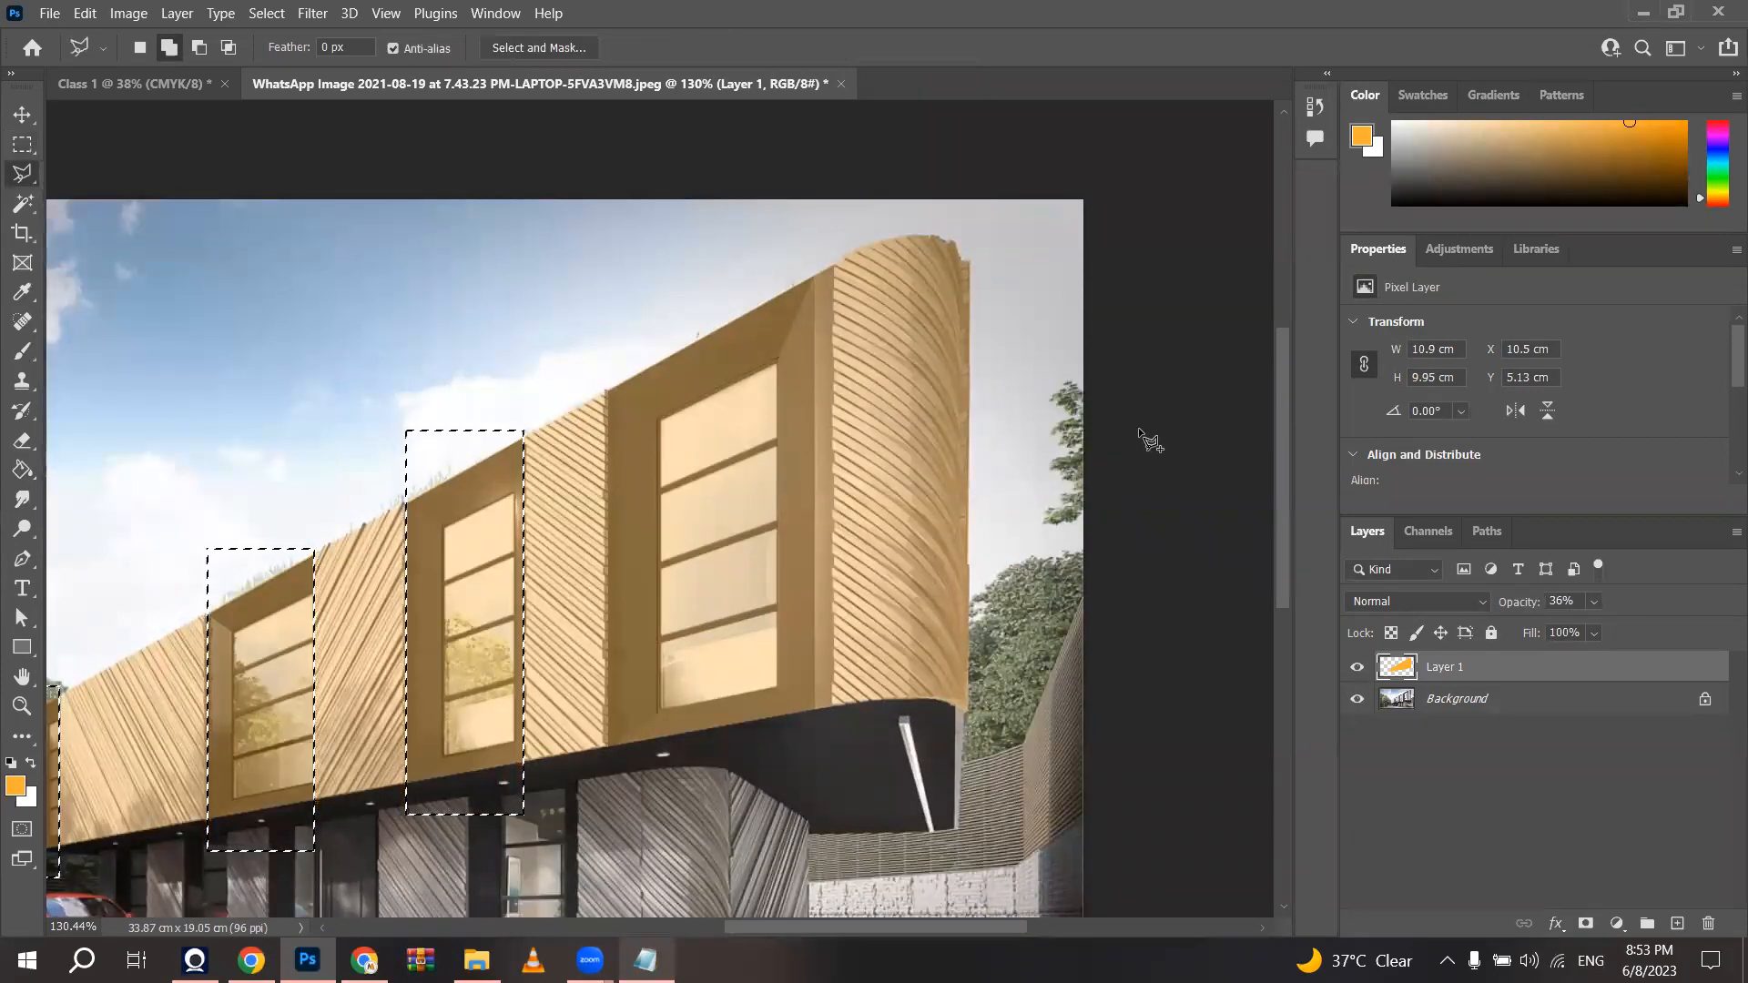
pyautogui.click(834, 258)
pyautogui.click(831, 712)
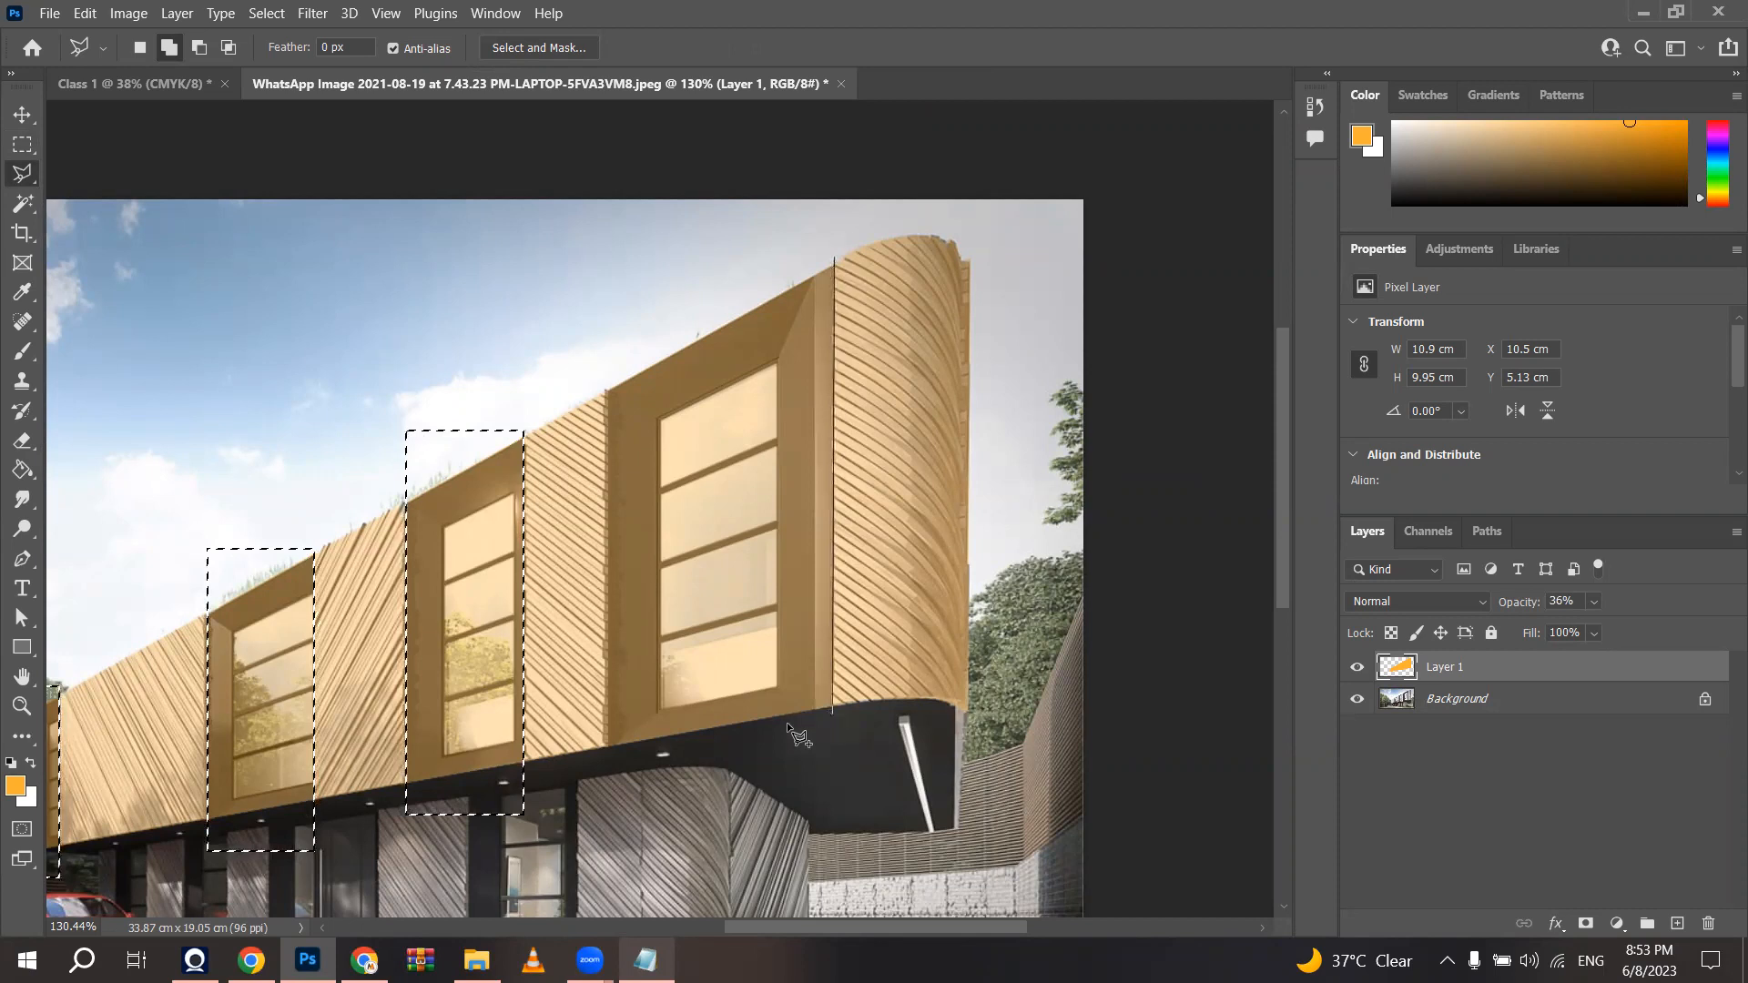
pyautogui.click(606, 748)
pyautogui.click(605, 306)
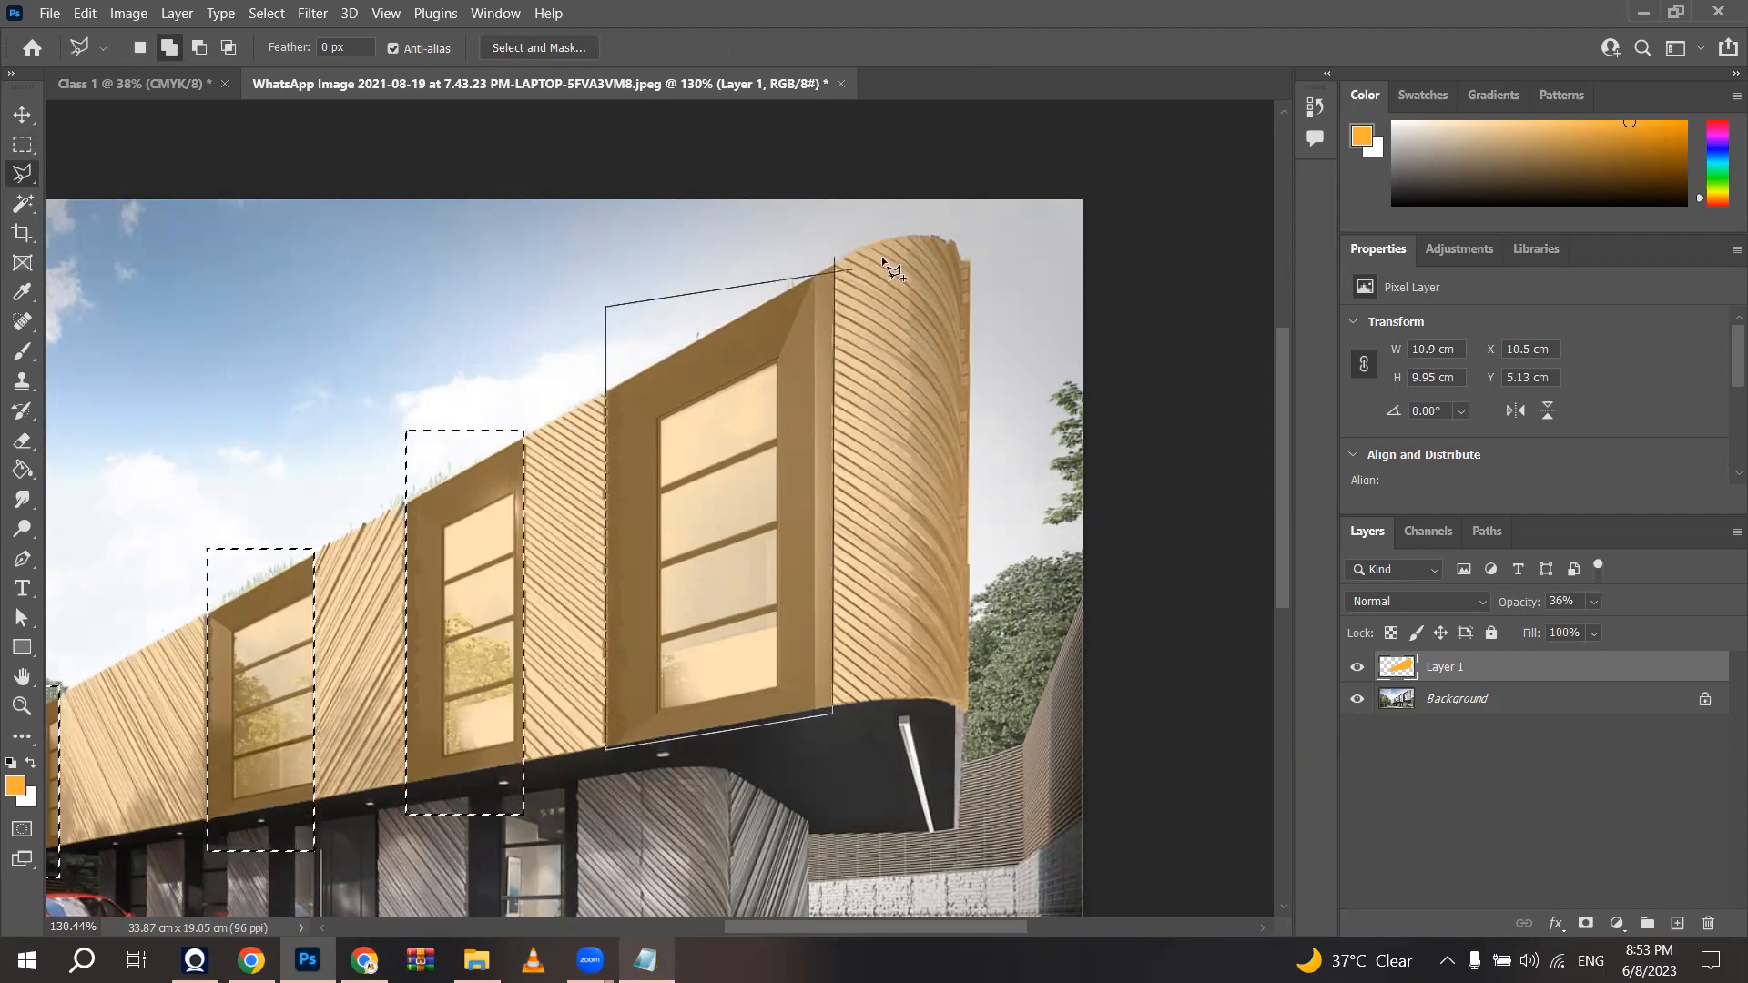
pyautogui.click(833, 244)
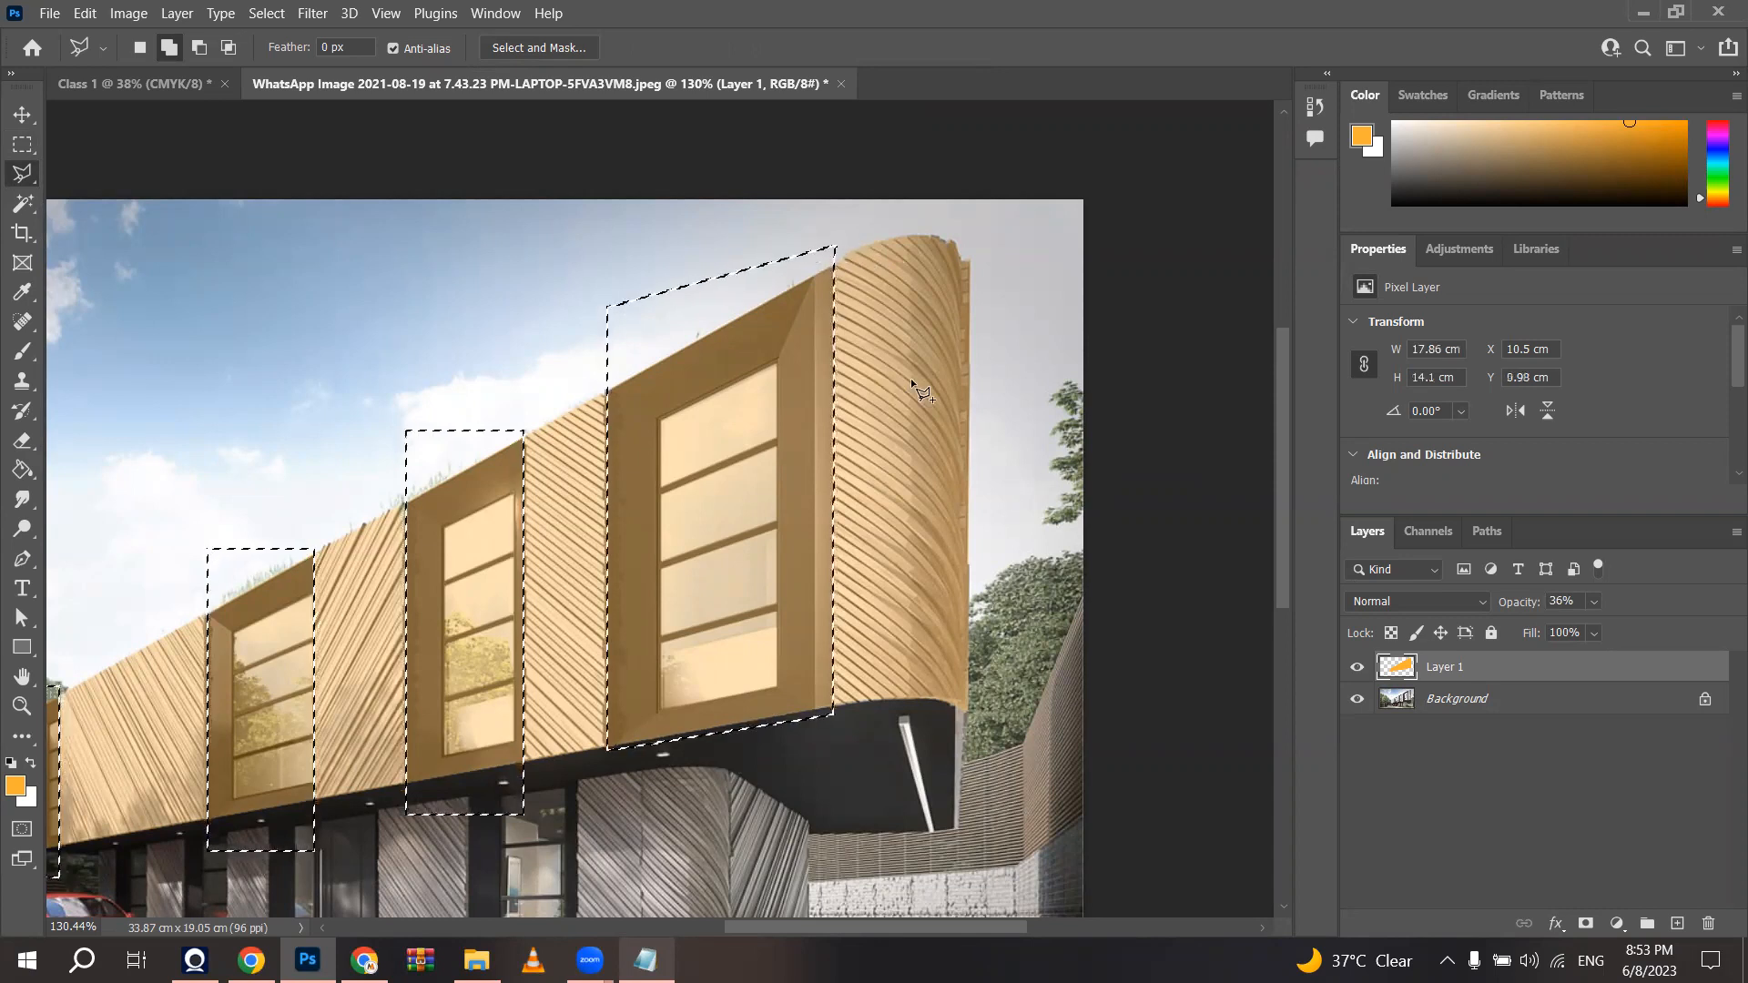
# Step: Delete the orange fill inside the selected window bays on Layer 1 and deselect
pyautogui.scroll(-2, 910, 378)
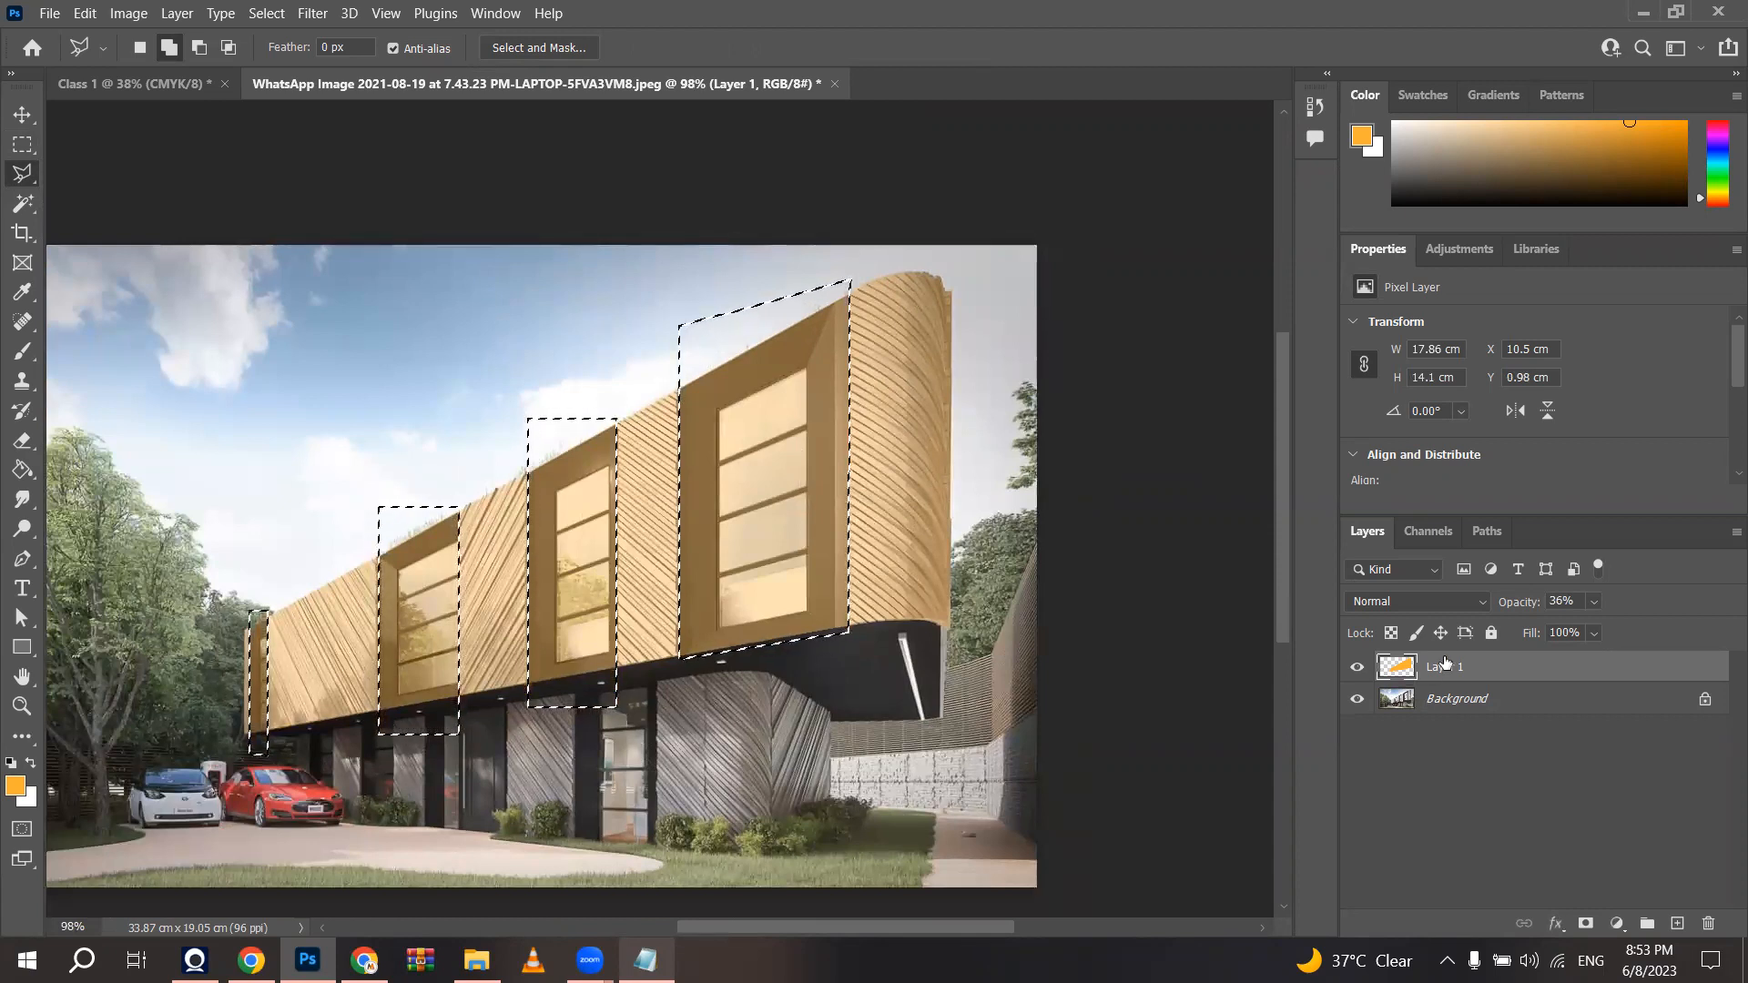
pyautogui.scroll(1, 639, 542)
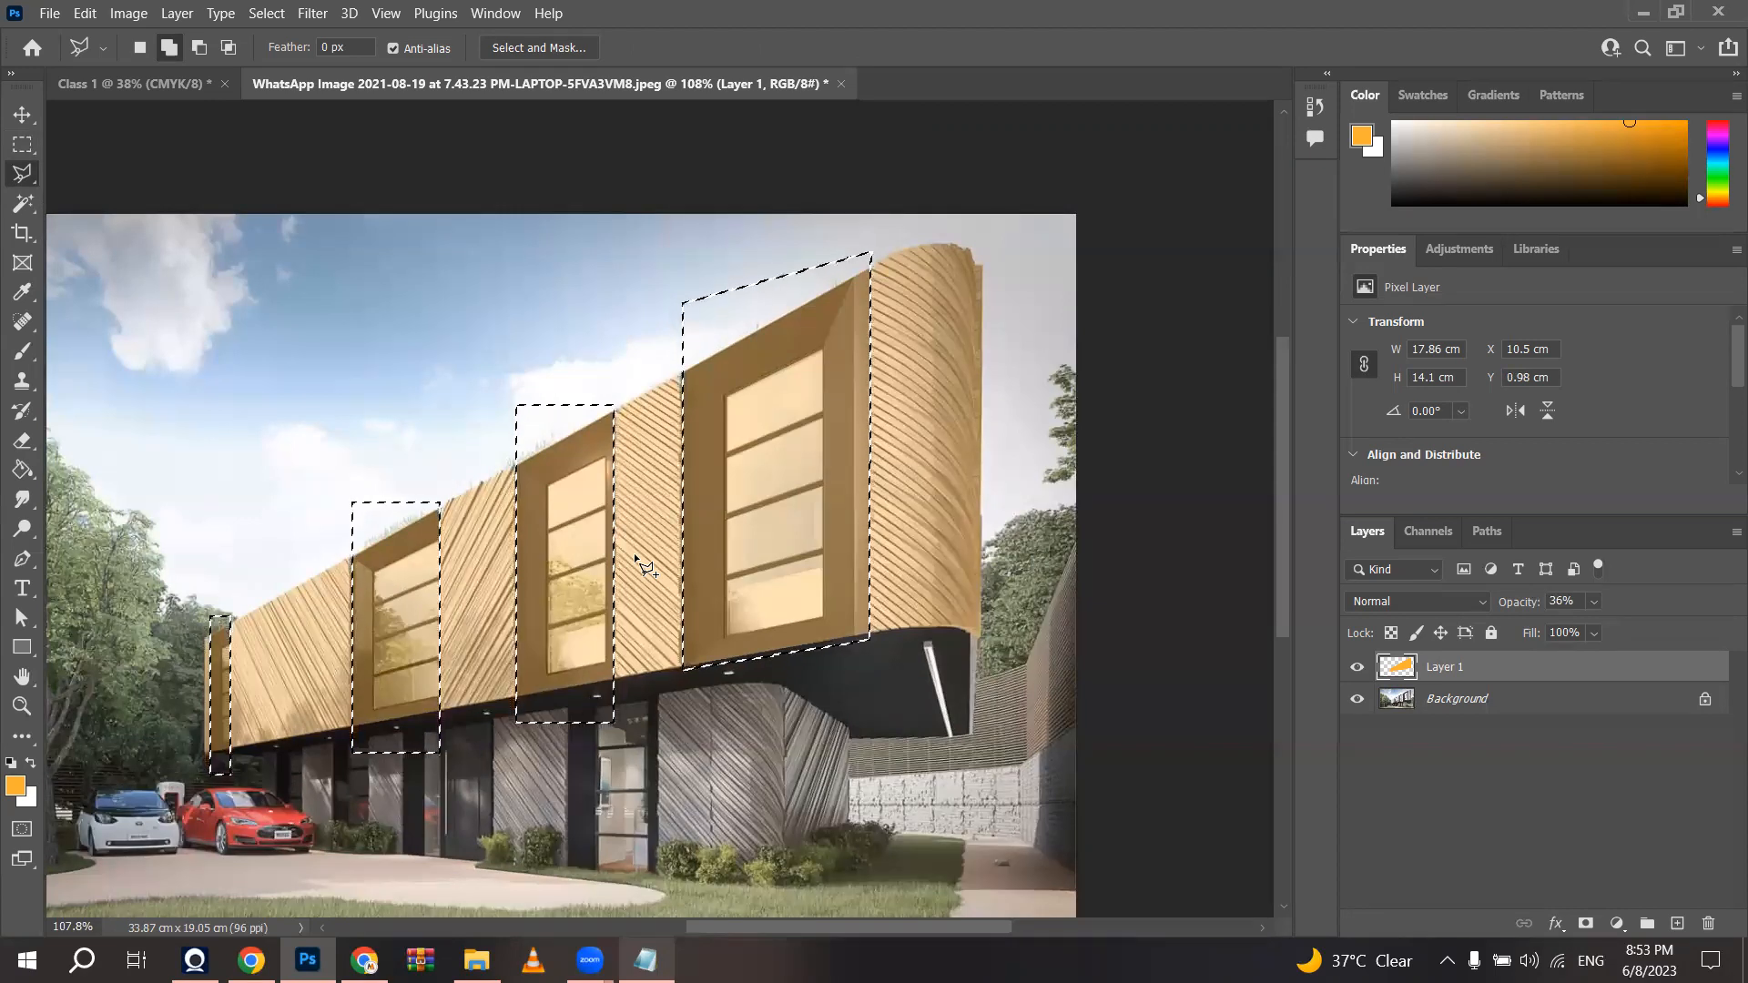
pyautogui.press('Delete')
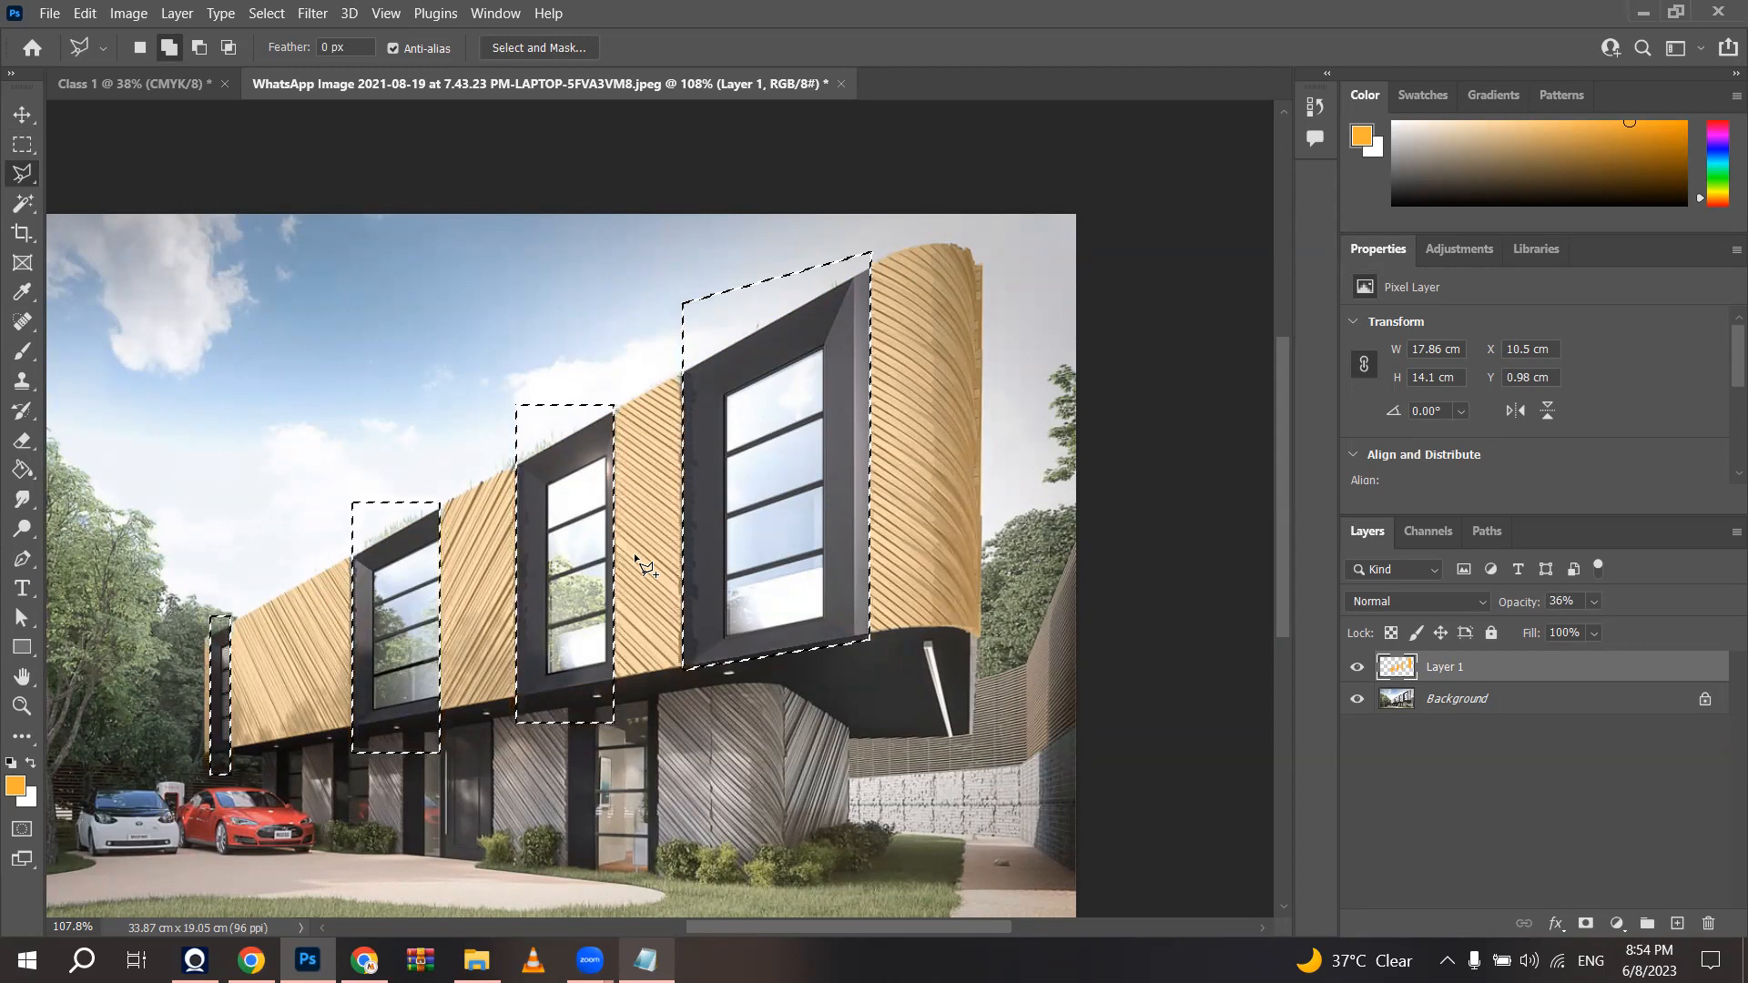
pyautogui.hotkey('ctrl', 'd')
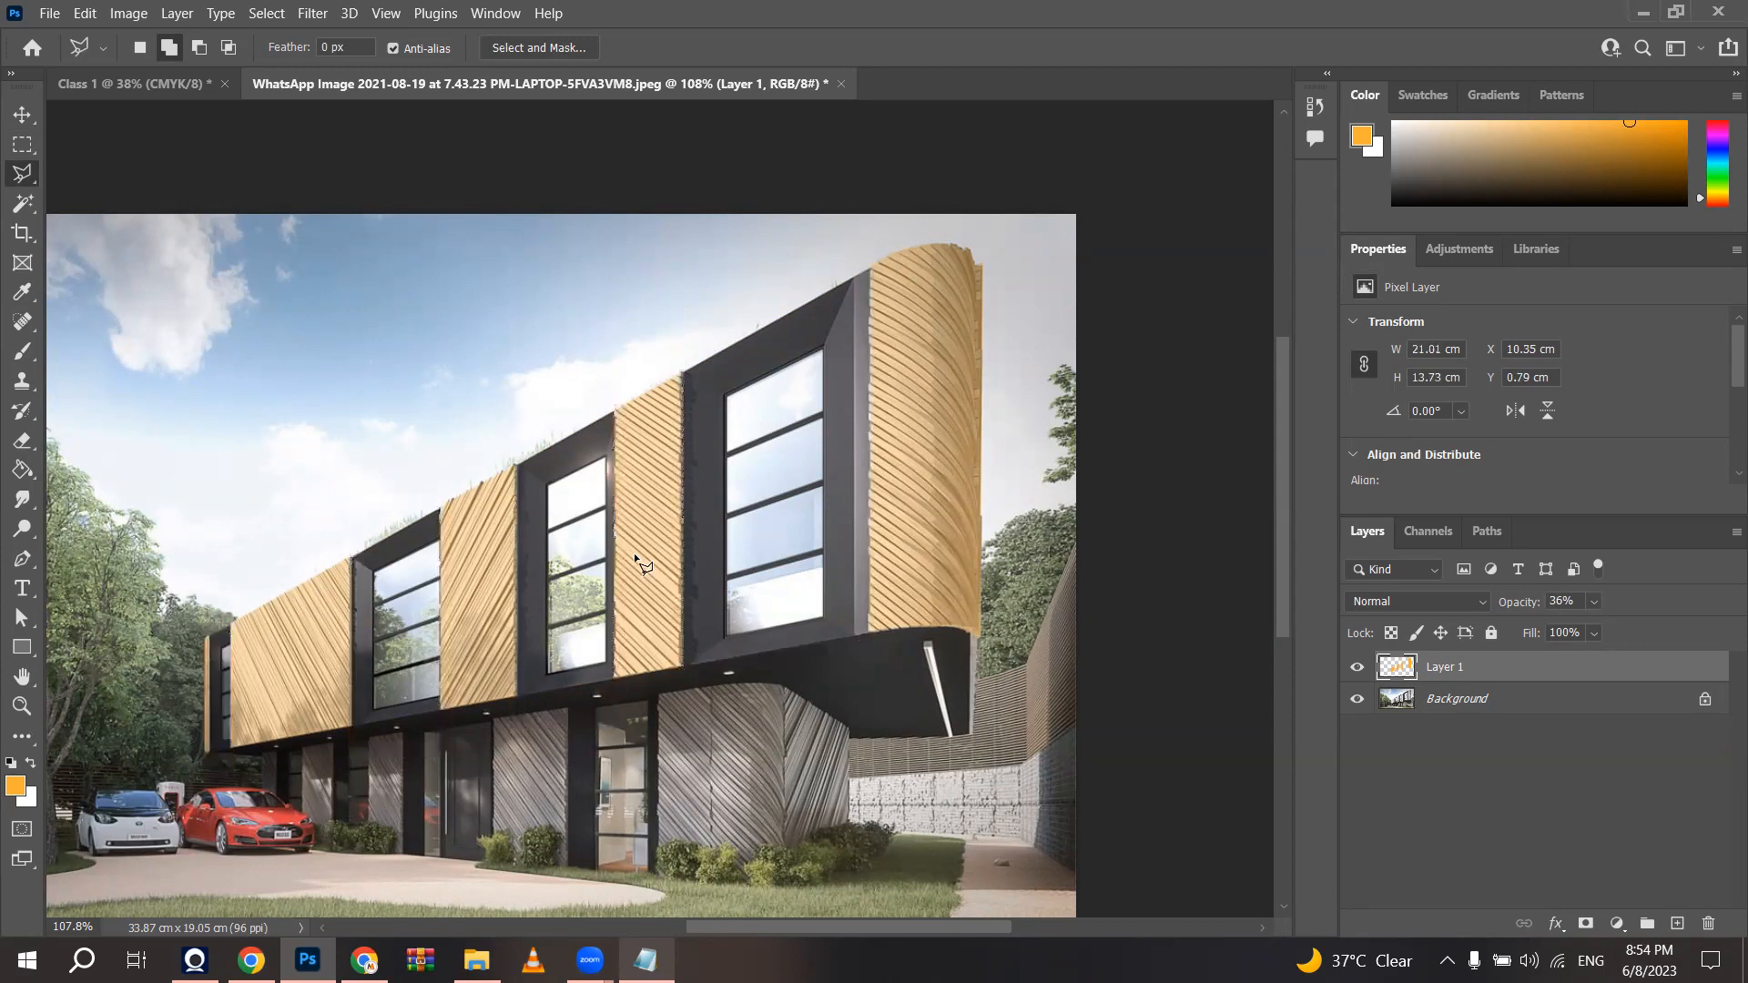
# Step: Raise the opacity of Layer 1 to 52% and toggle its visibility to compare the facade
pyautogui.scroll(-3, 643, 555)
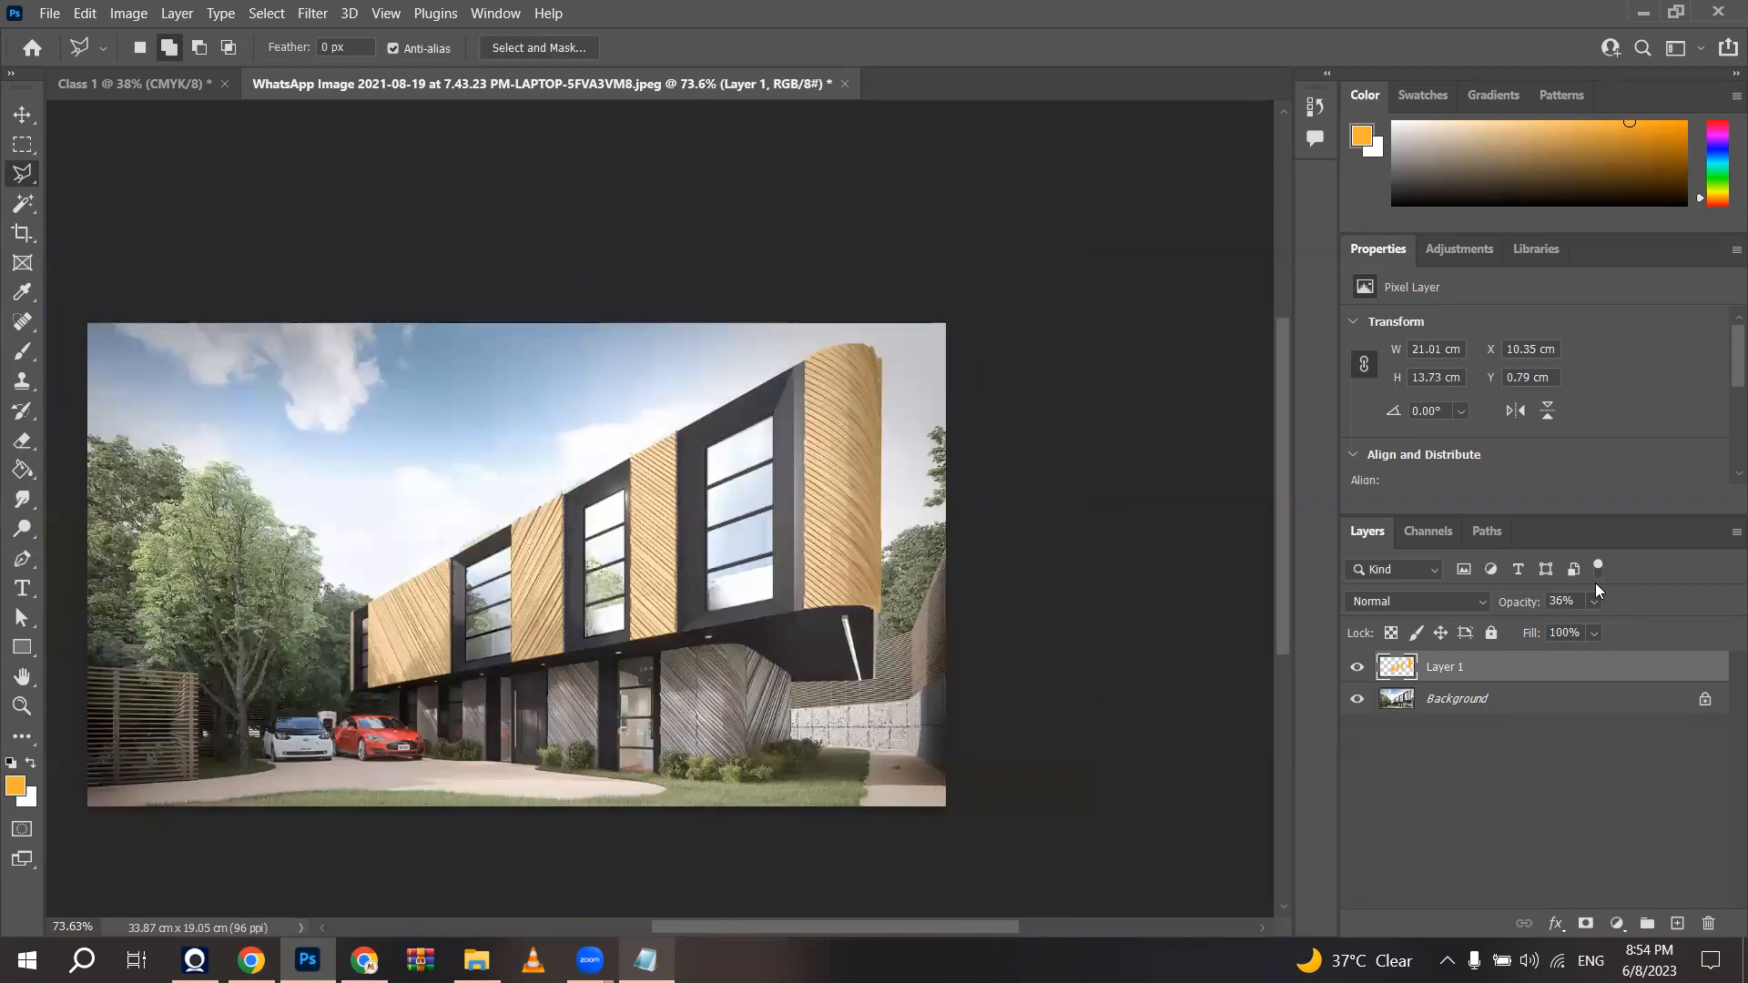
pyautogui.moveTo(1633, 623)
pyautogui.mouseDown()
pyautogui.moveTo(1650, 622)
pyautogui.moveTo(1623, 633)
pyautogui.mouseUp()
pyautogui.click(1356, 668)
pyautogui.click(1356, 668)
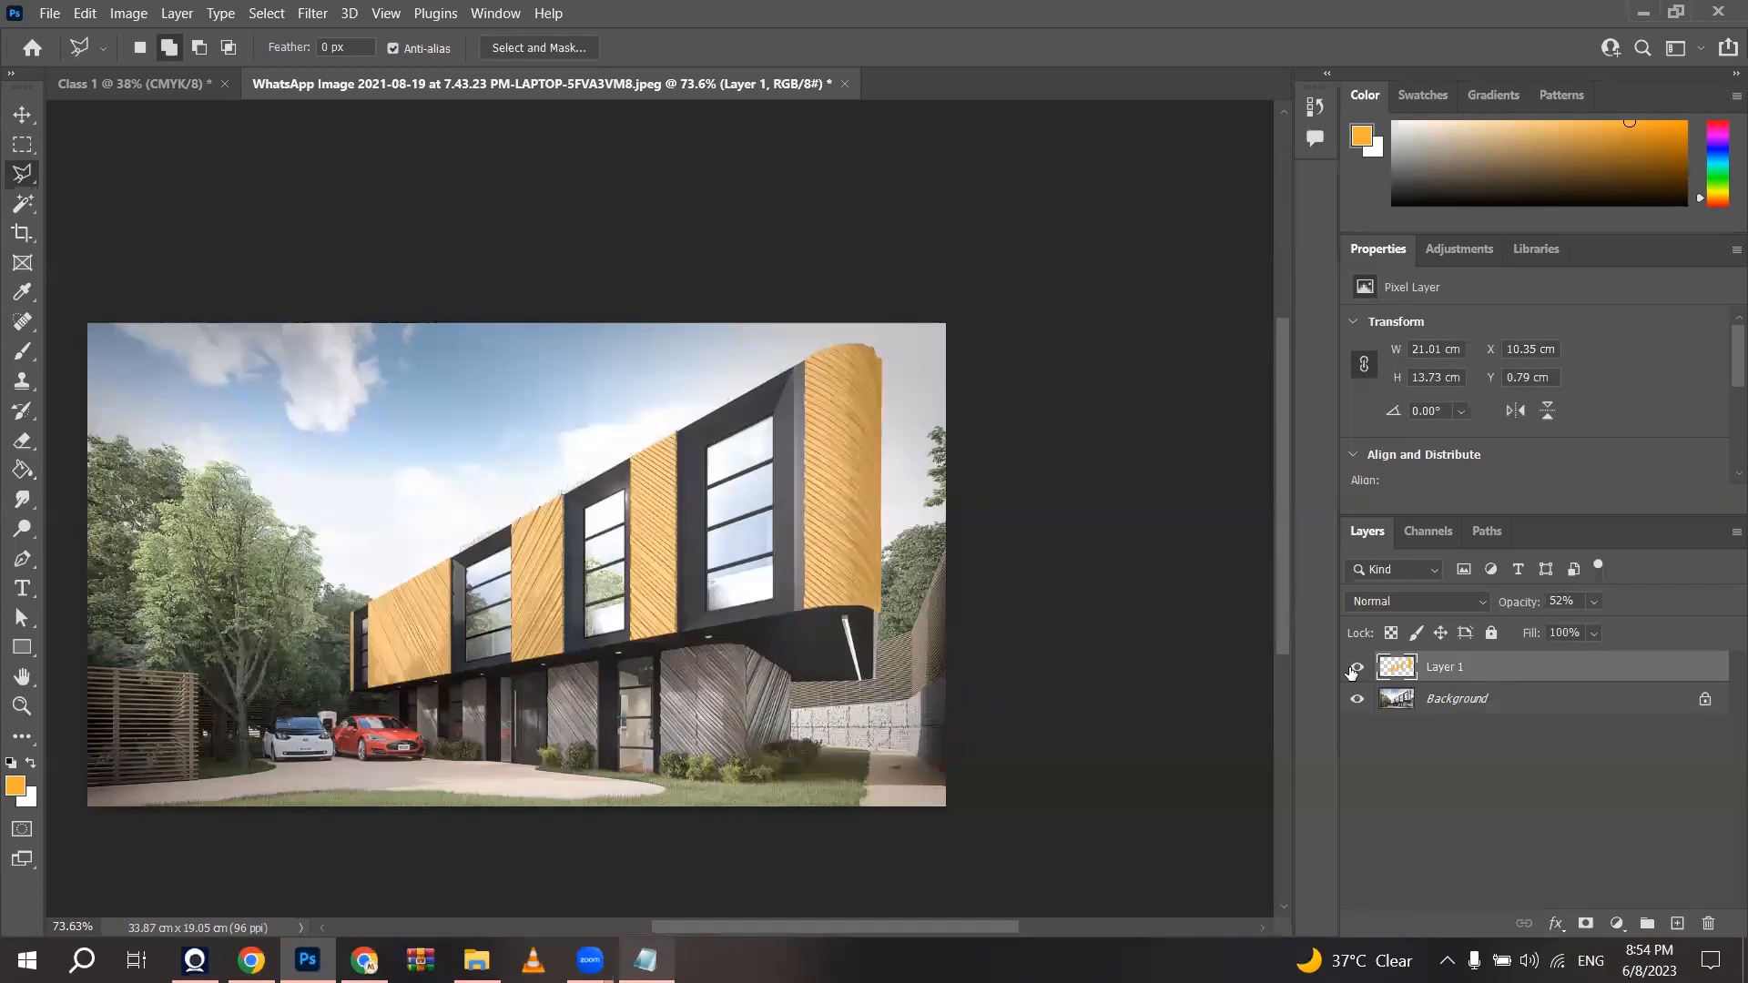
# Step: Set the opacity of Layer 1 to 34% and toggle its visibility to compare, leaving the layer shown
pyautogui.moveTo(1593, 602); pyautogui.dragTo(1590, 630)
pyautogui.scroll(2, 733, 600)
pyautogui.click(1358, 668)
pyautogui.click(1358, 668)
pyautogui.click(1358, 668)
pyautogui.scroll(-1, 1214, 291)
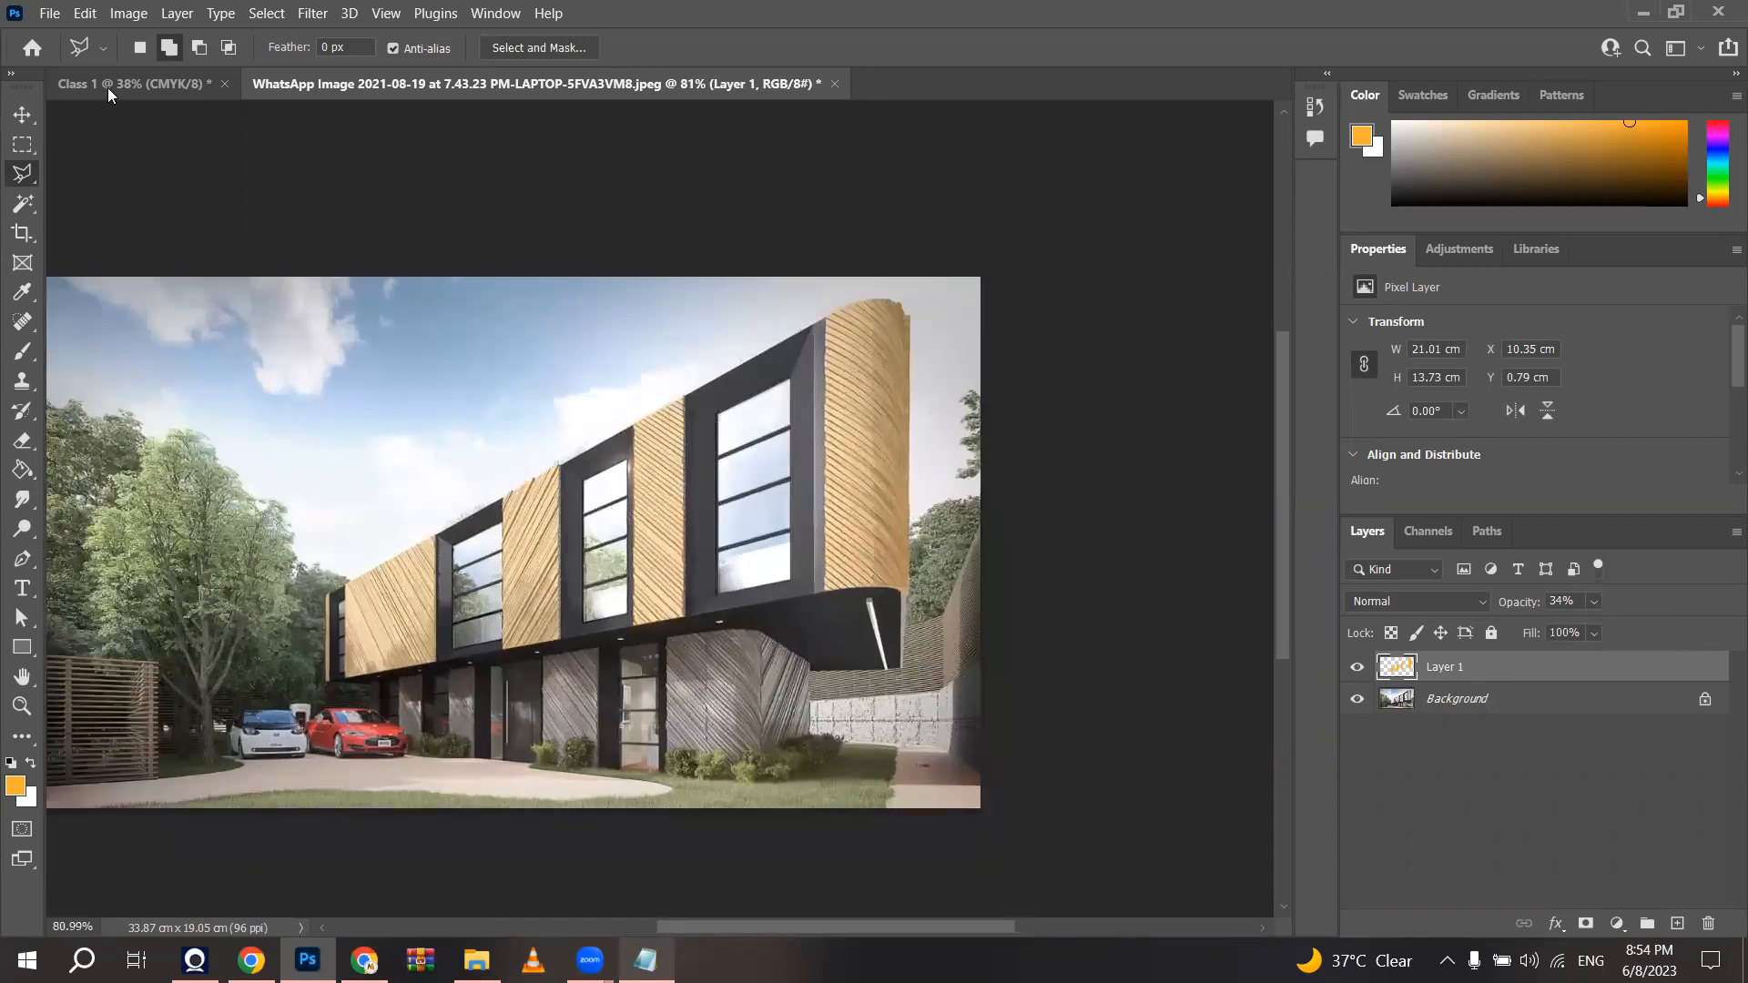
# Step: Switch to the Magnetic Lasso tool and bring the tree trunk beside the parked cars into close view
pyautogui.rightClick(23, 170)
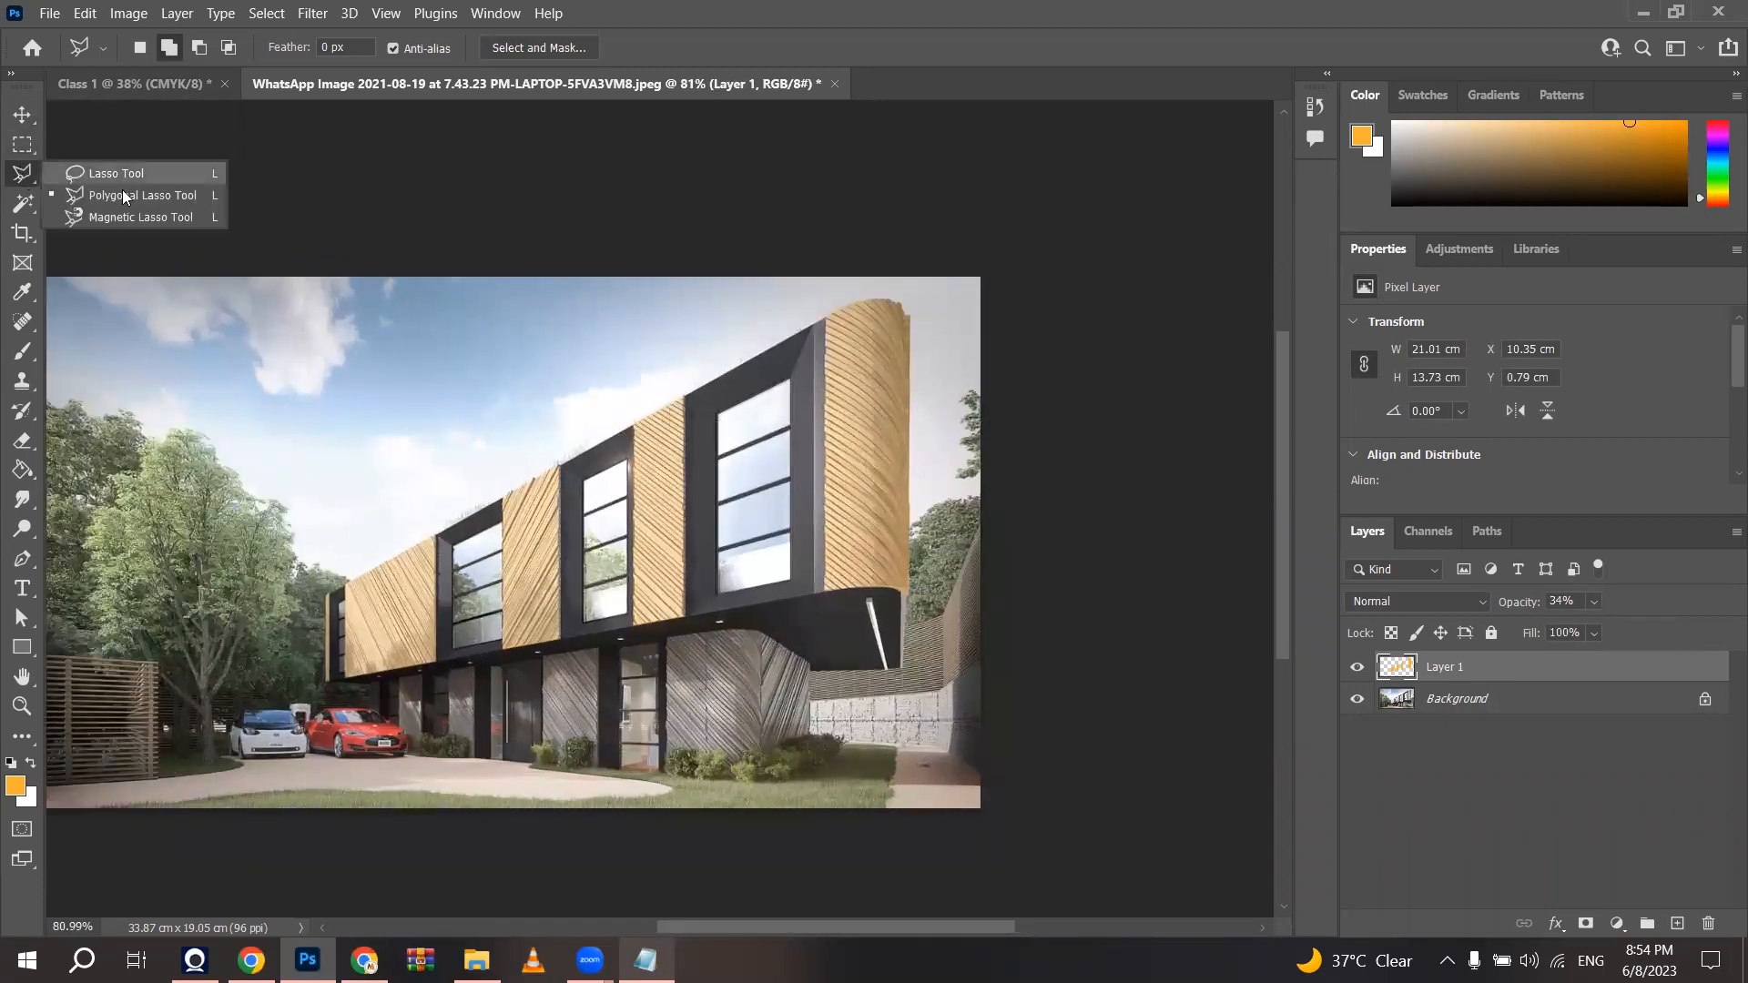
pyautogui.click(173, 217)
pyautogui.scroll(-2, 567, 362)
pyautogui.scroll(2, 566, 363)
pyautogui.scroll(-3, 1141, 473)
pyautogui.scroll(7, 419, 714)
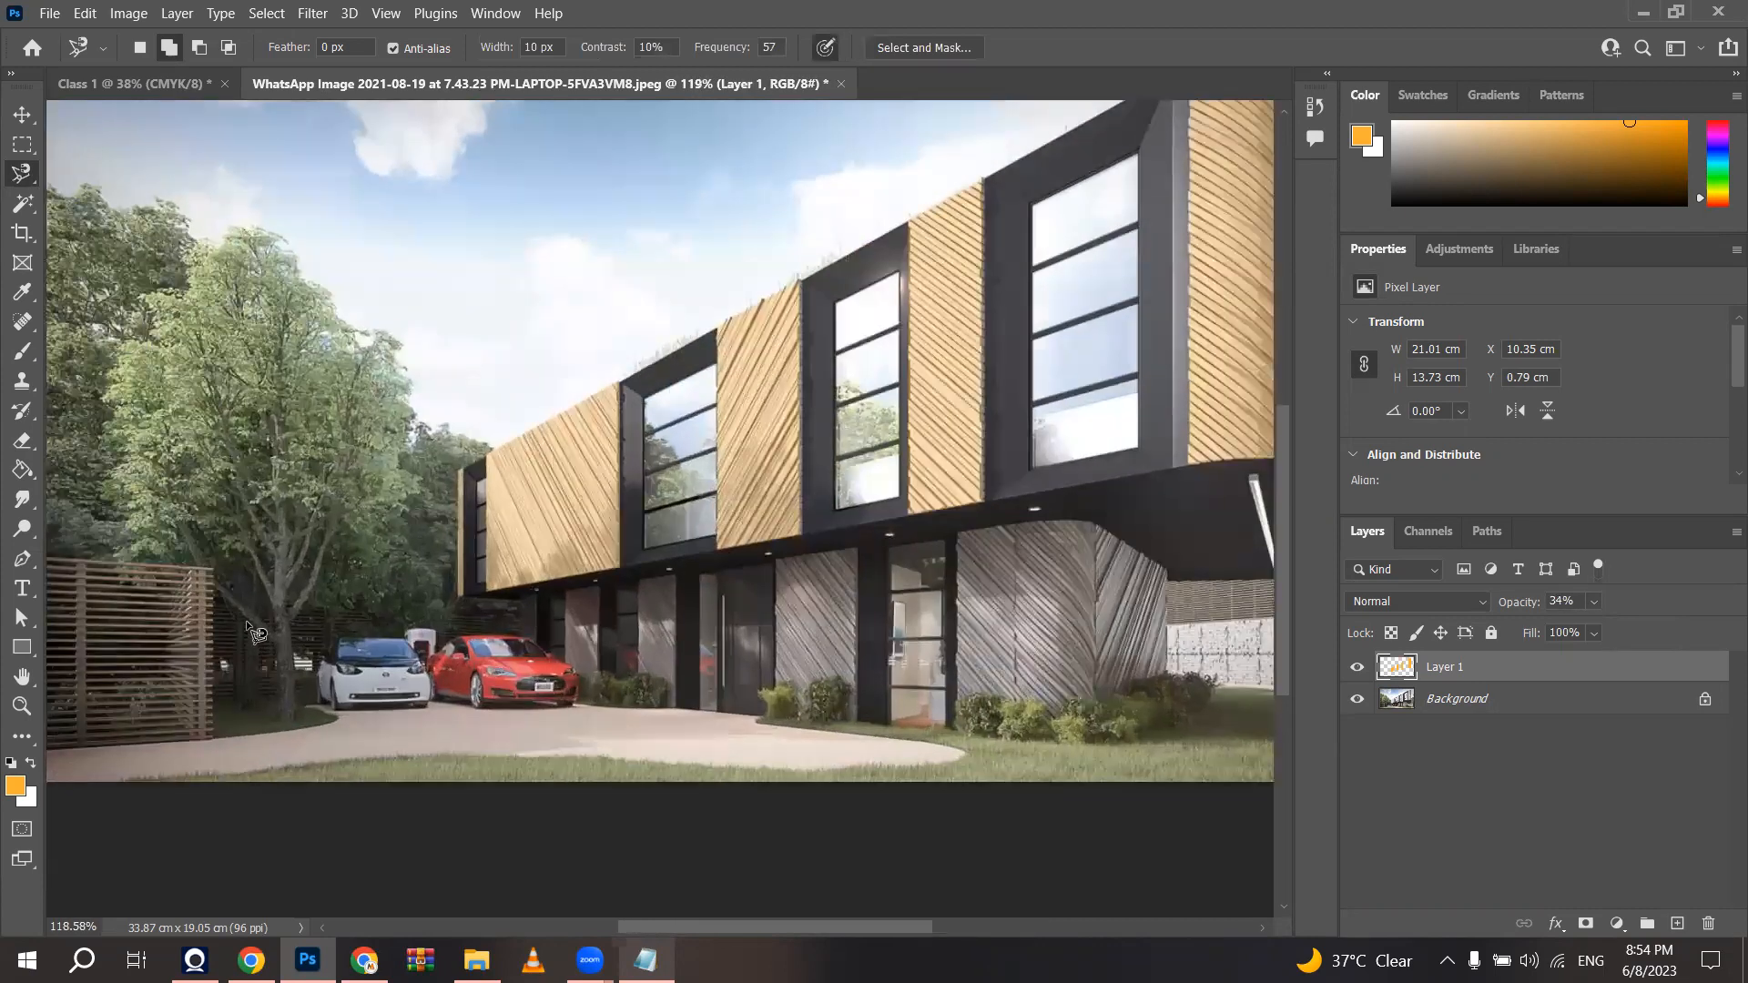
pyautogui.scroll(7, 111, 674)
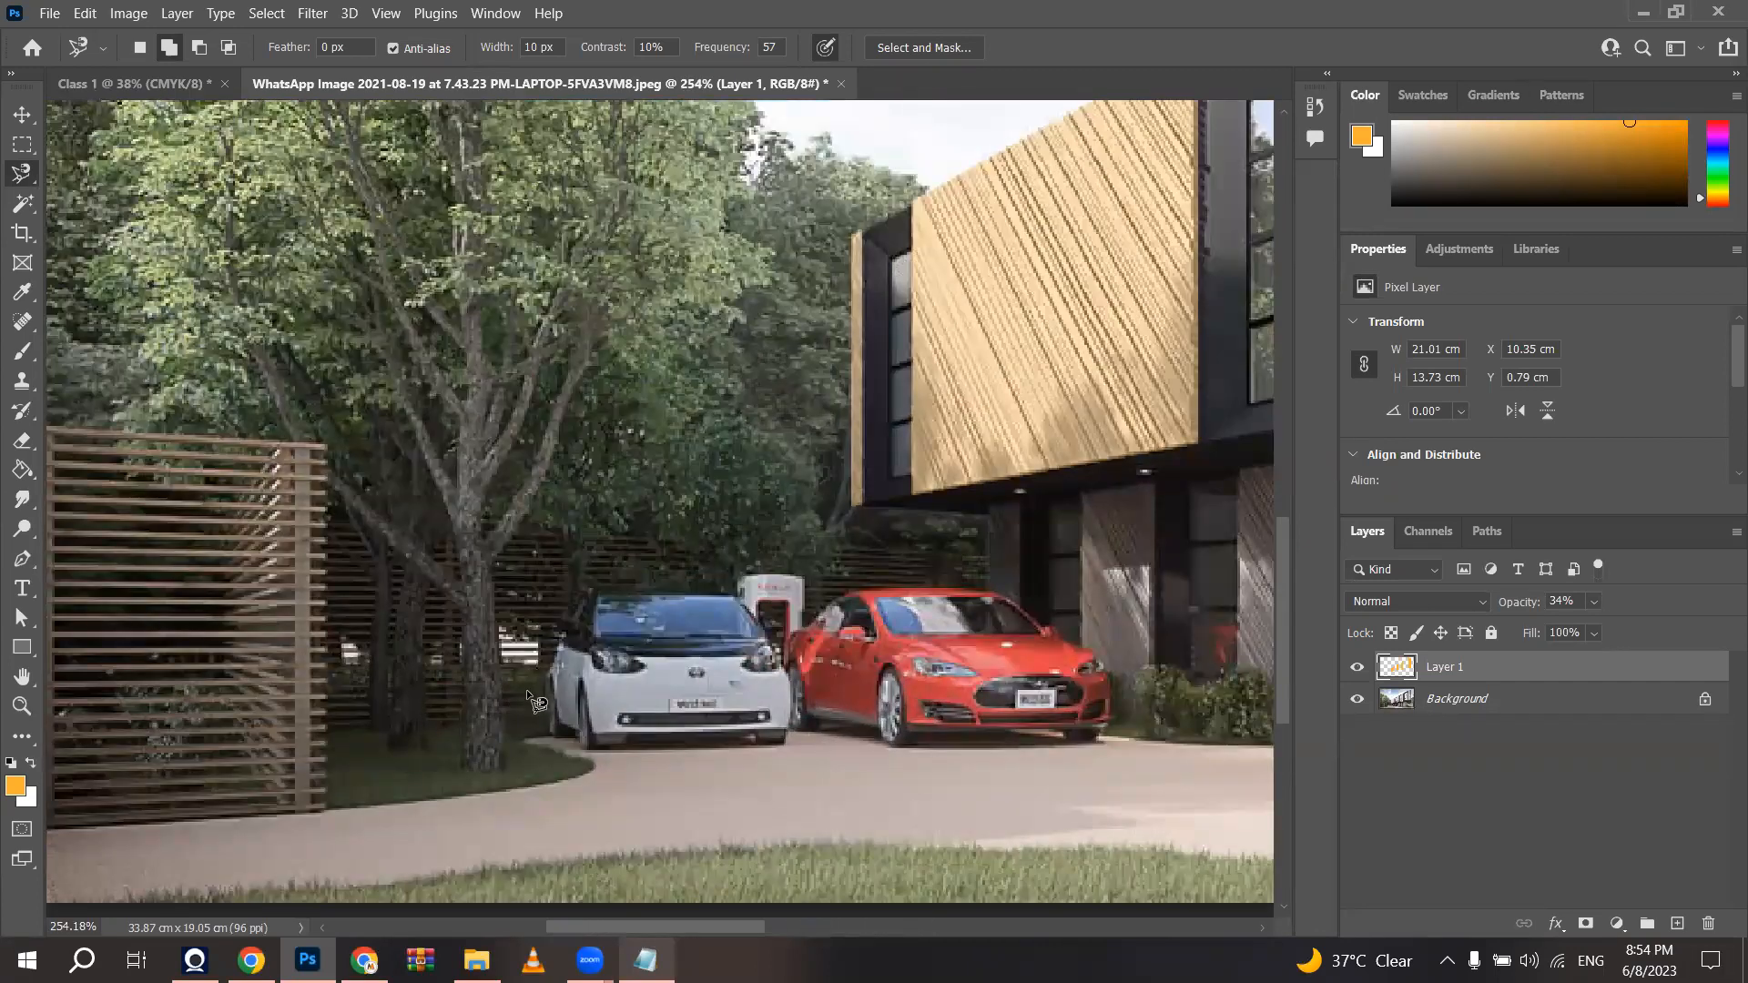
pyautogui.rightClick(29, 178)
pyautogui.click(147, 216)
pyautogui.scroll(-3, 701, 656)
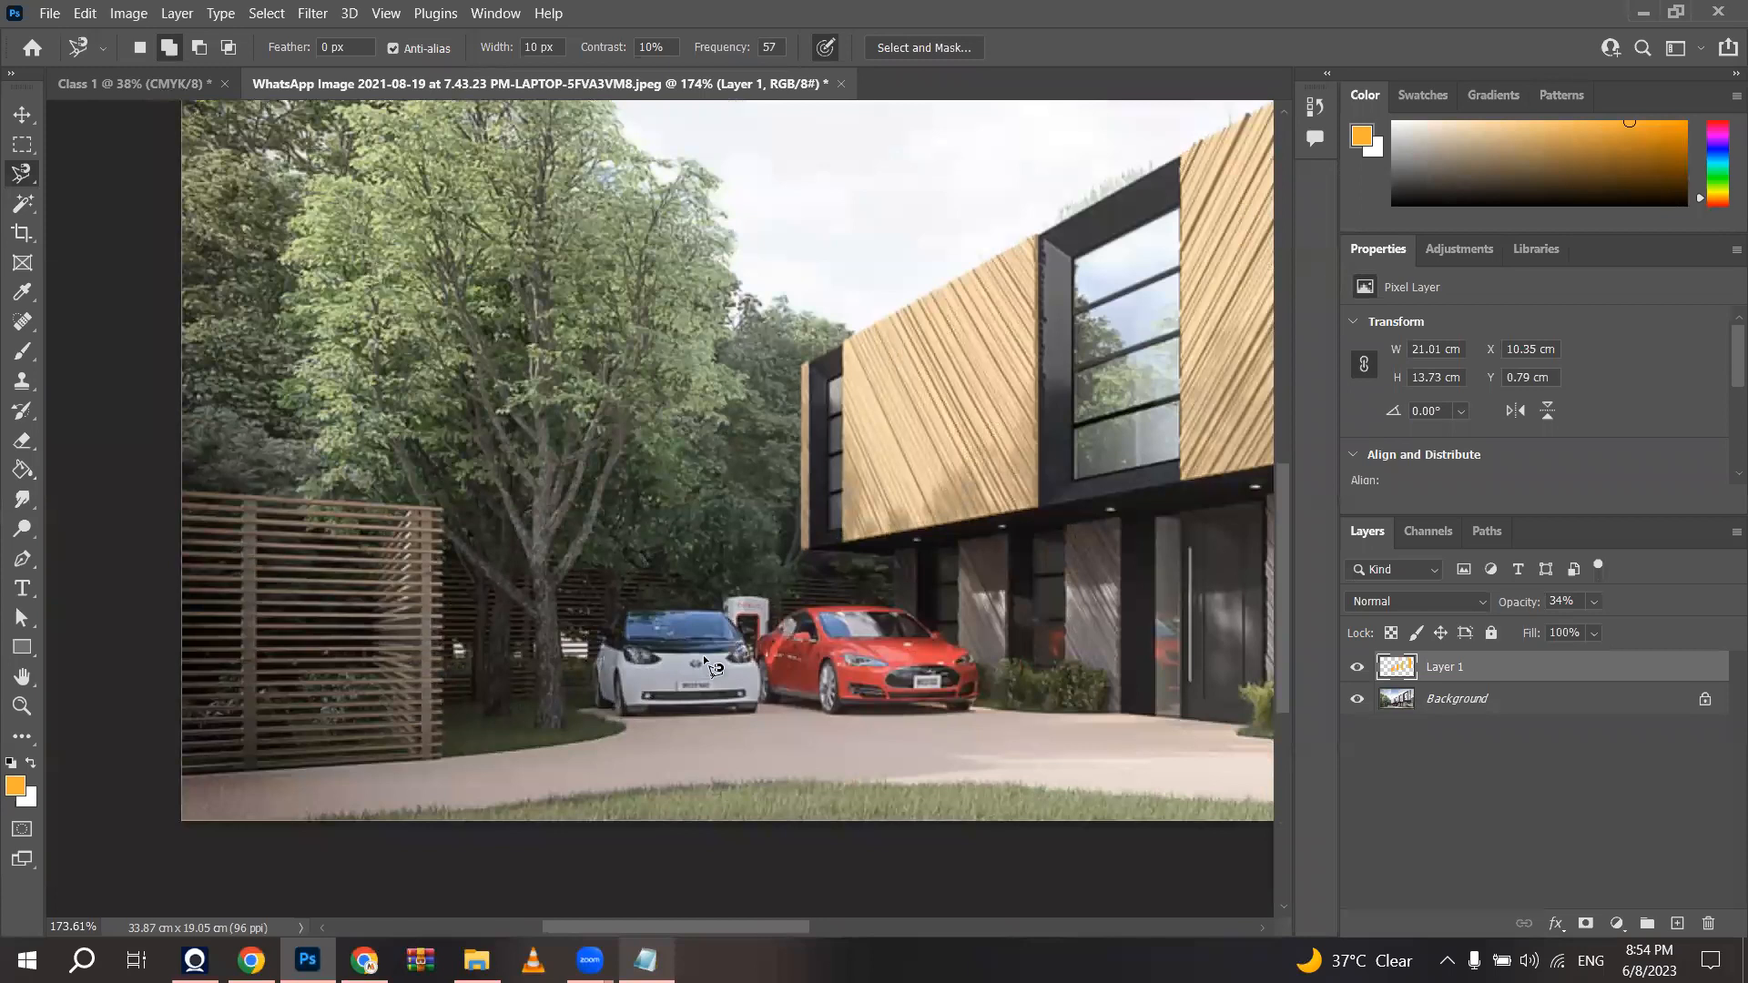
pyautogui.scroll(3, 703, 654)
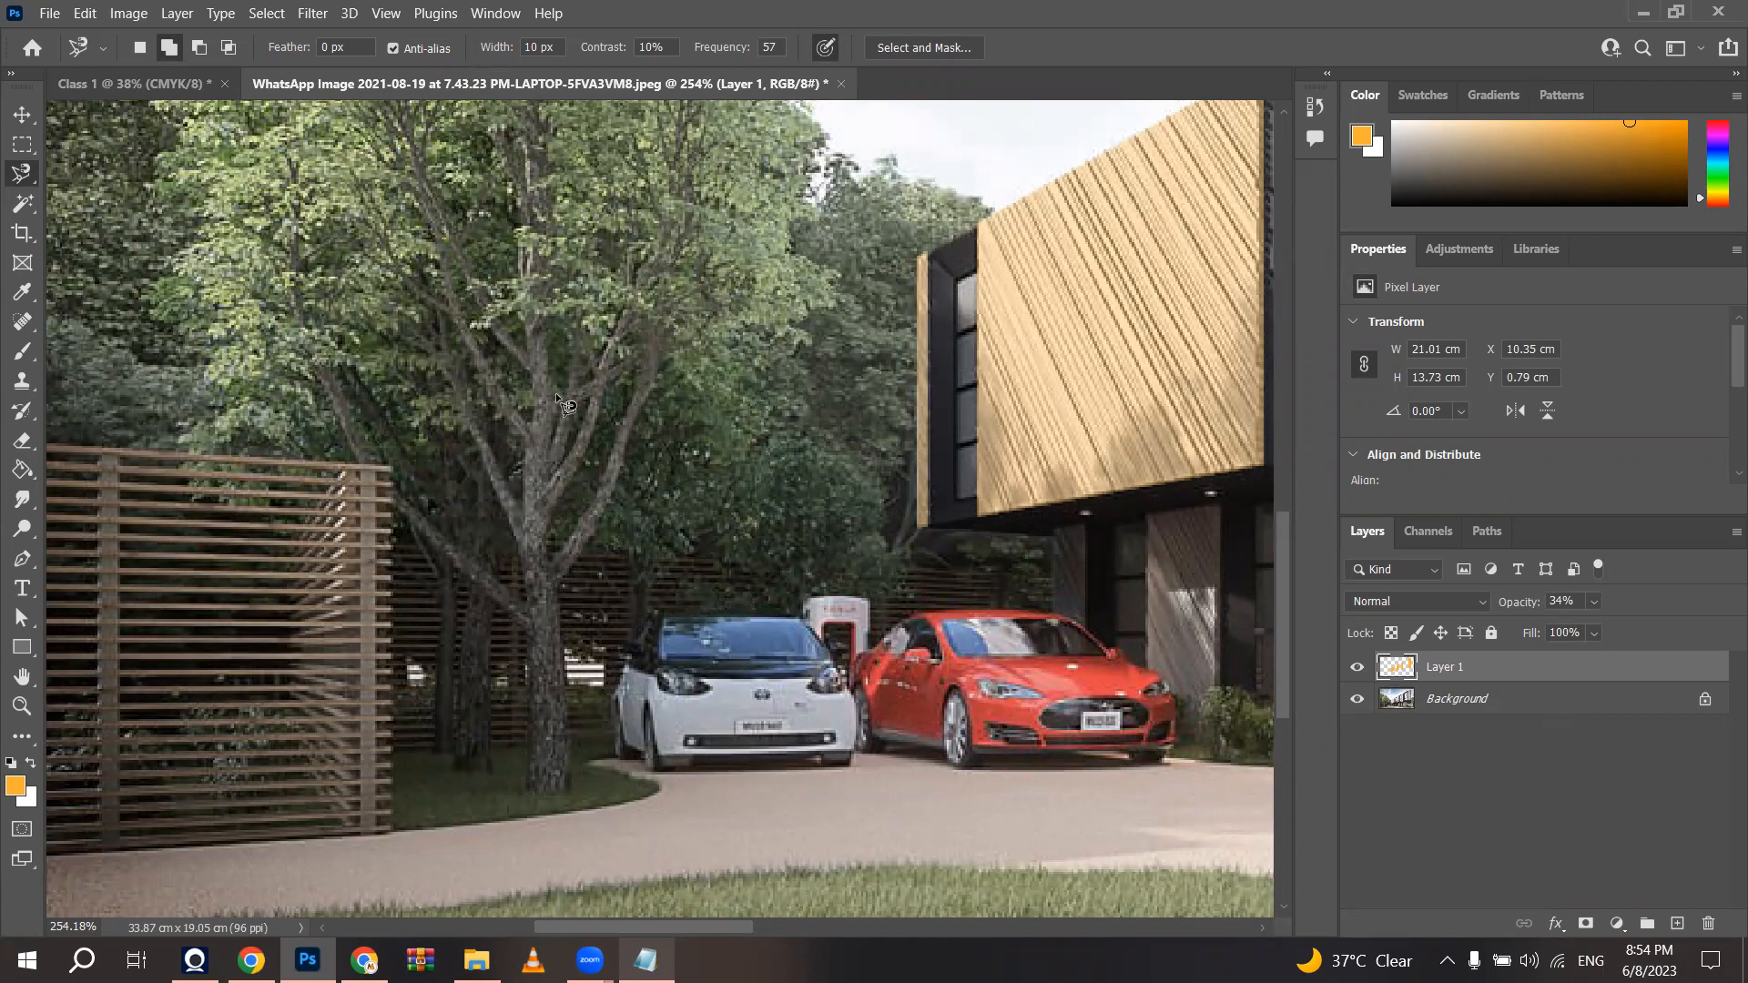
# Step: On the Background layer, trace the tree trunk's car-side edge and its two car-side branches with the Magnetic Lasso
pyautogui.click(1563, 704)
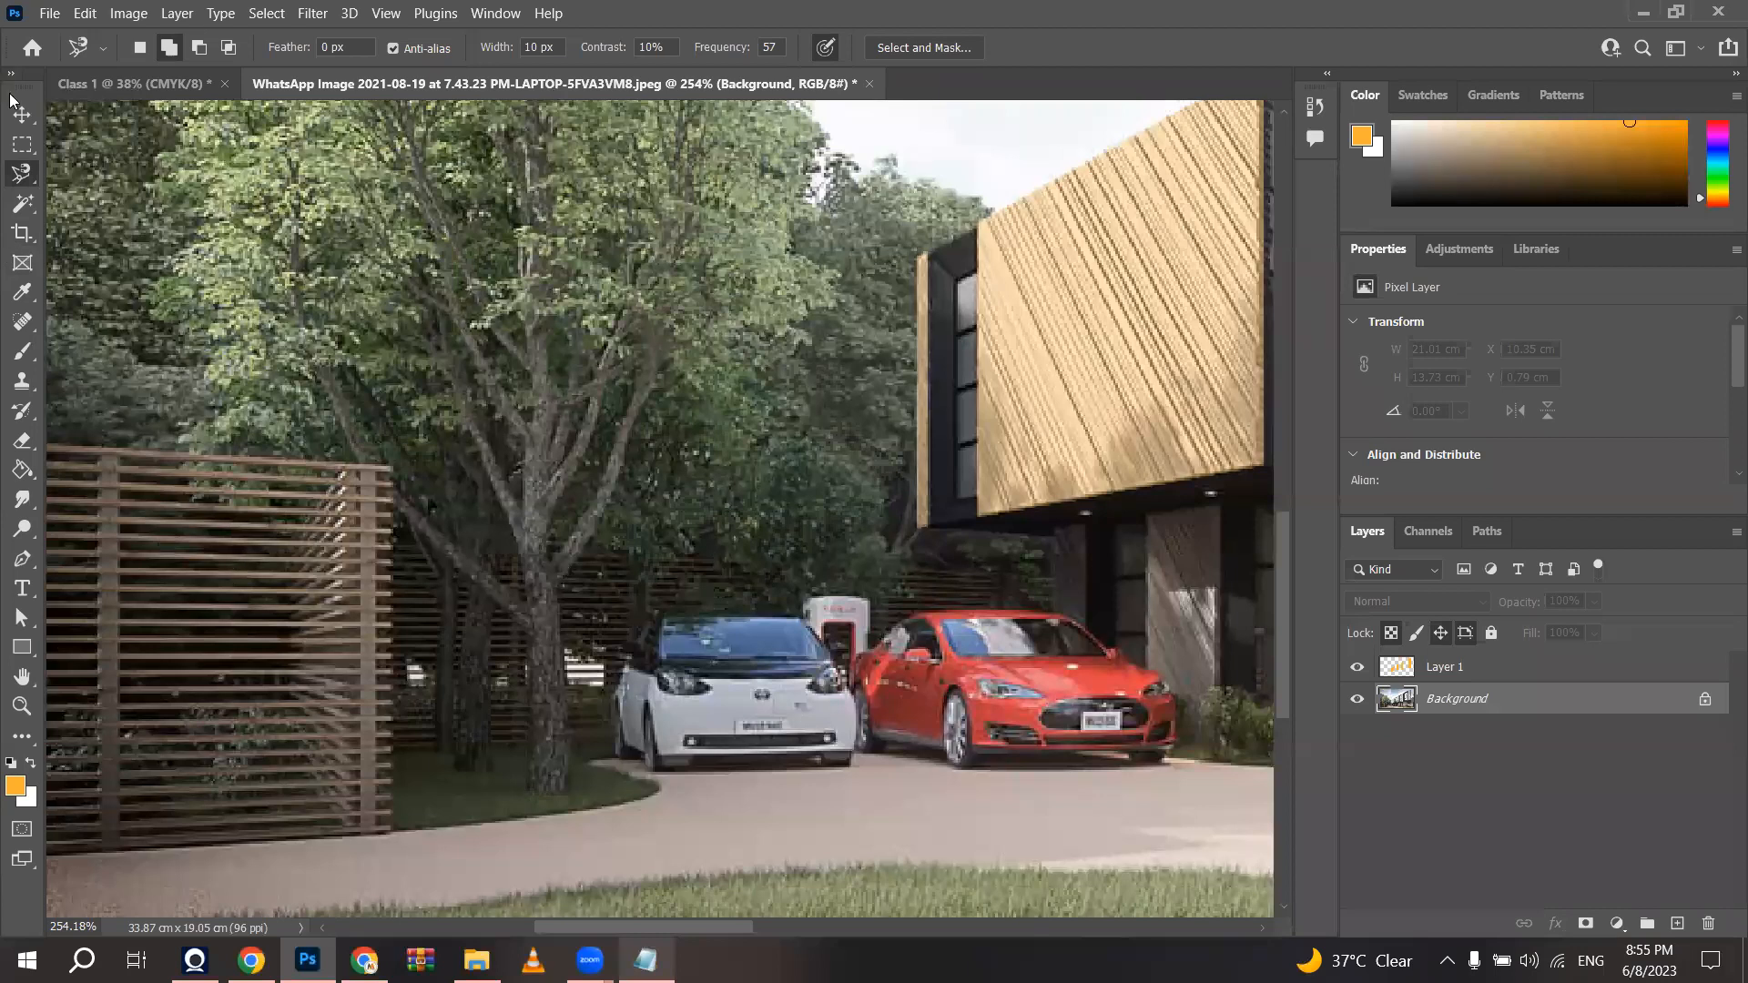
pyautogui.rightClick(27, 173)
pyautogui.click(153, 219)
pyautogui.scroll(3, 462, 844)
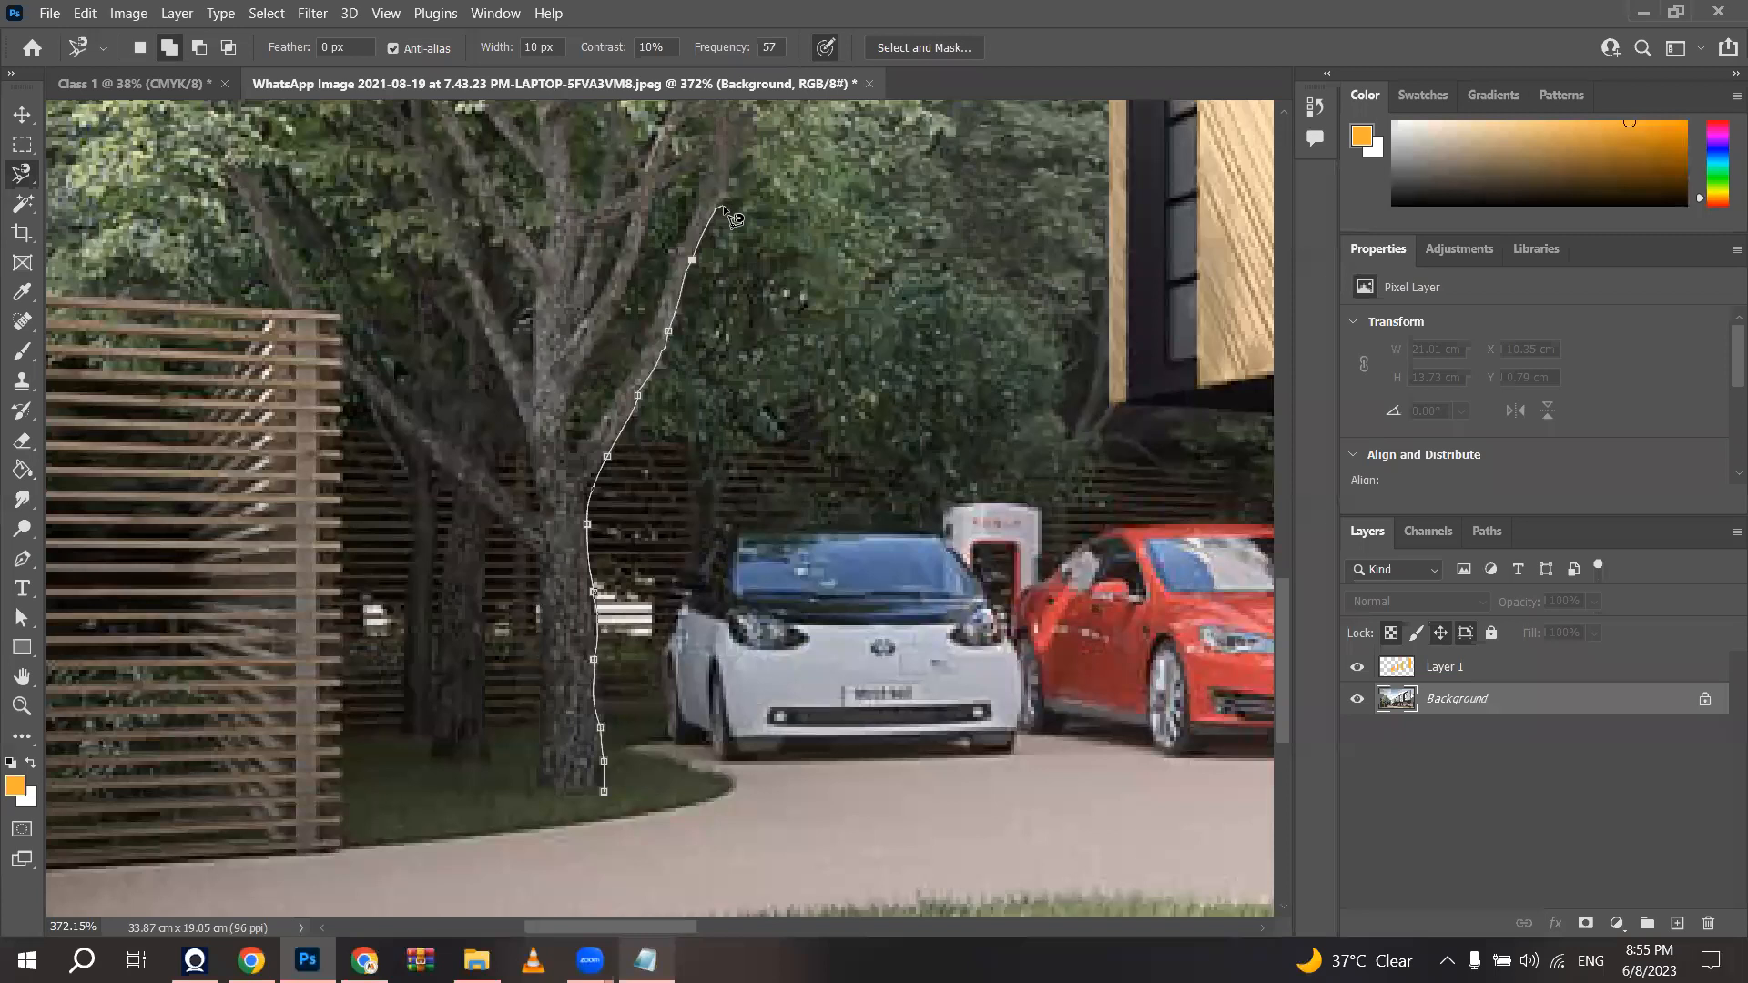
pyautogui.click(723, 205)
pyautogui.click(569, 460)
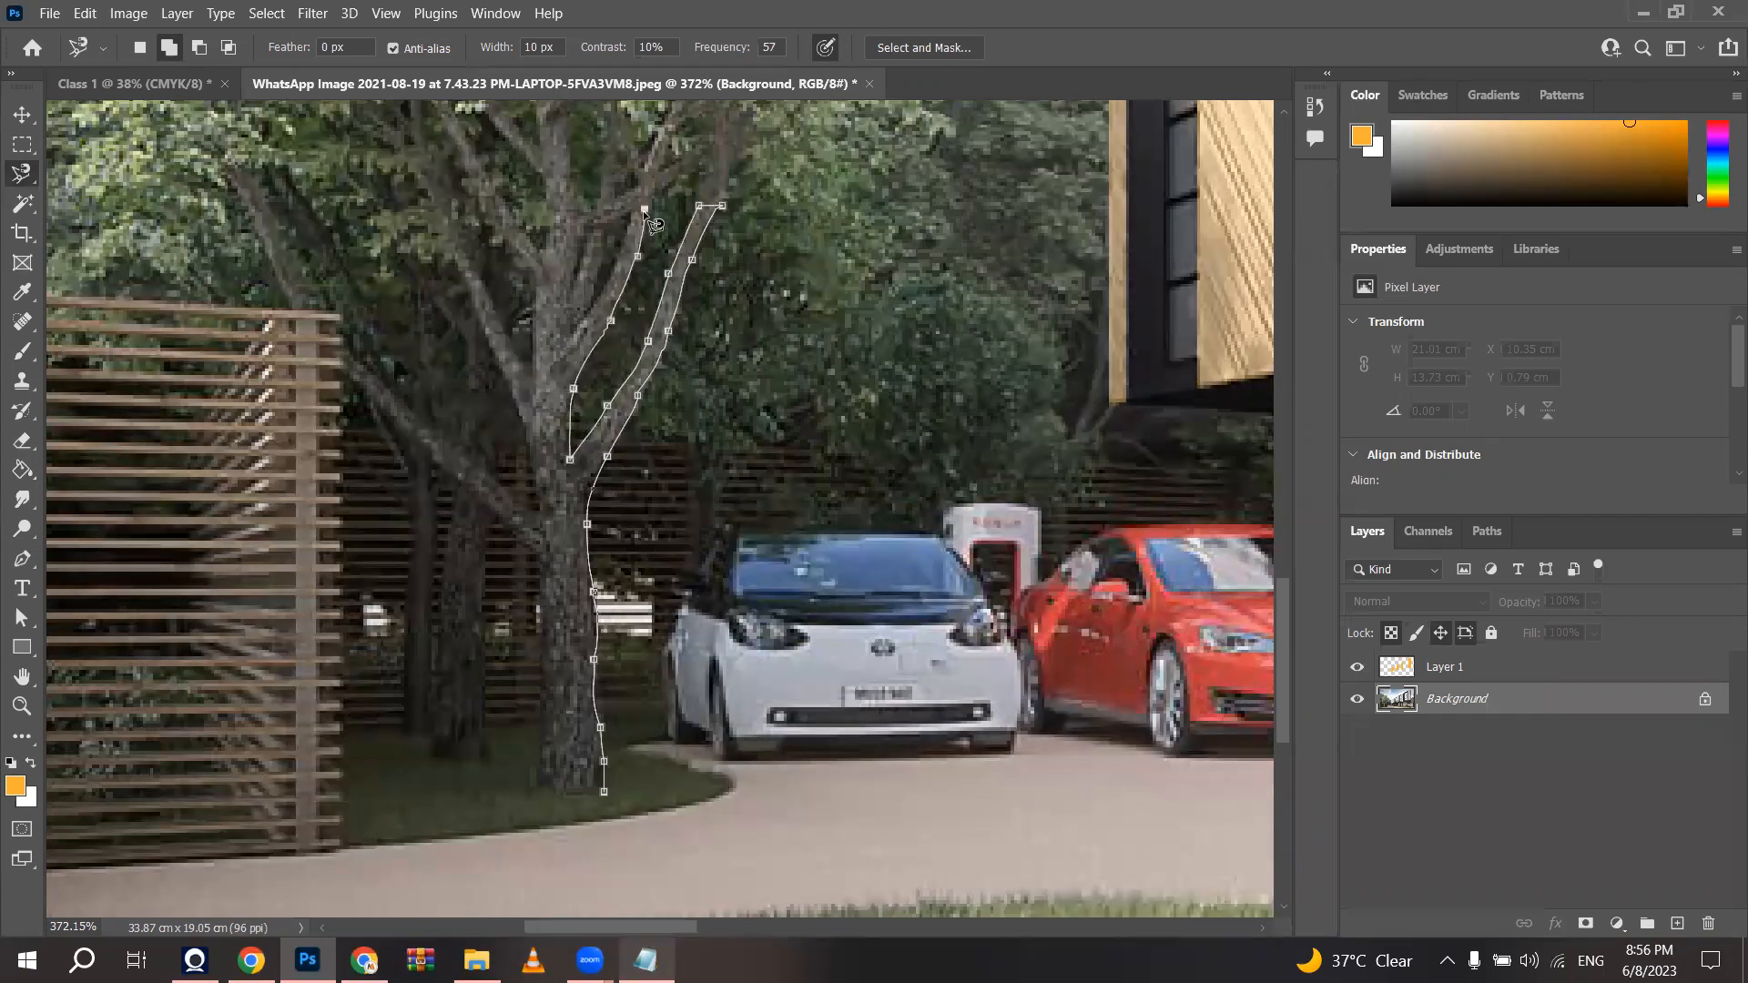
pyautogui.click(628, 217)
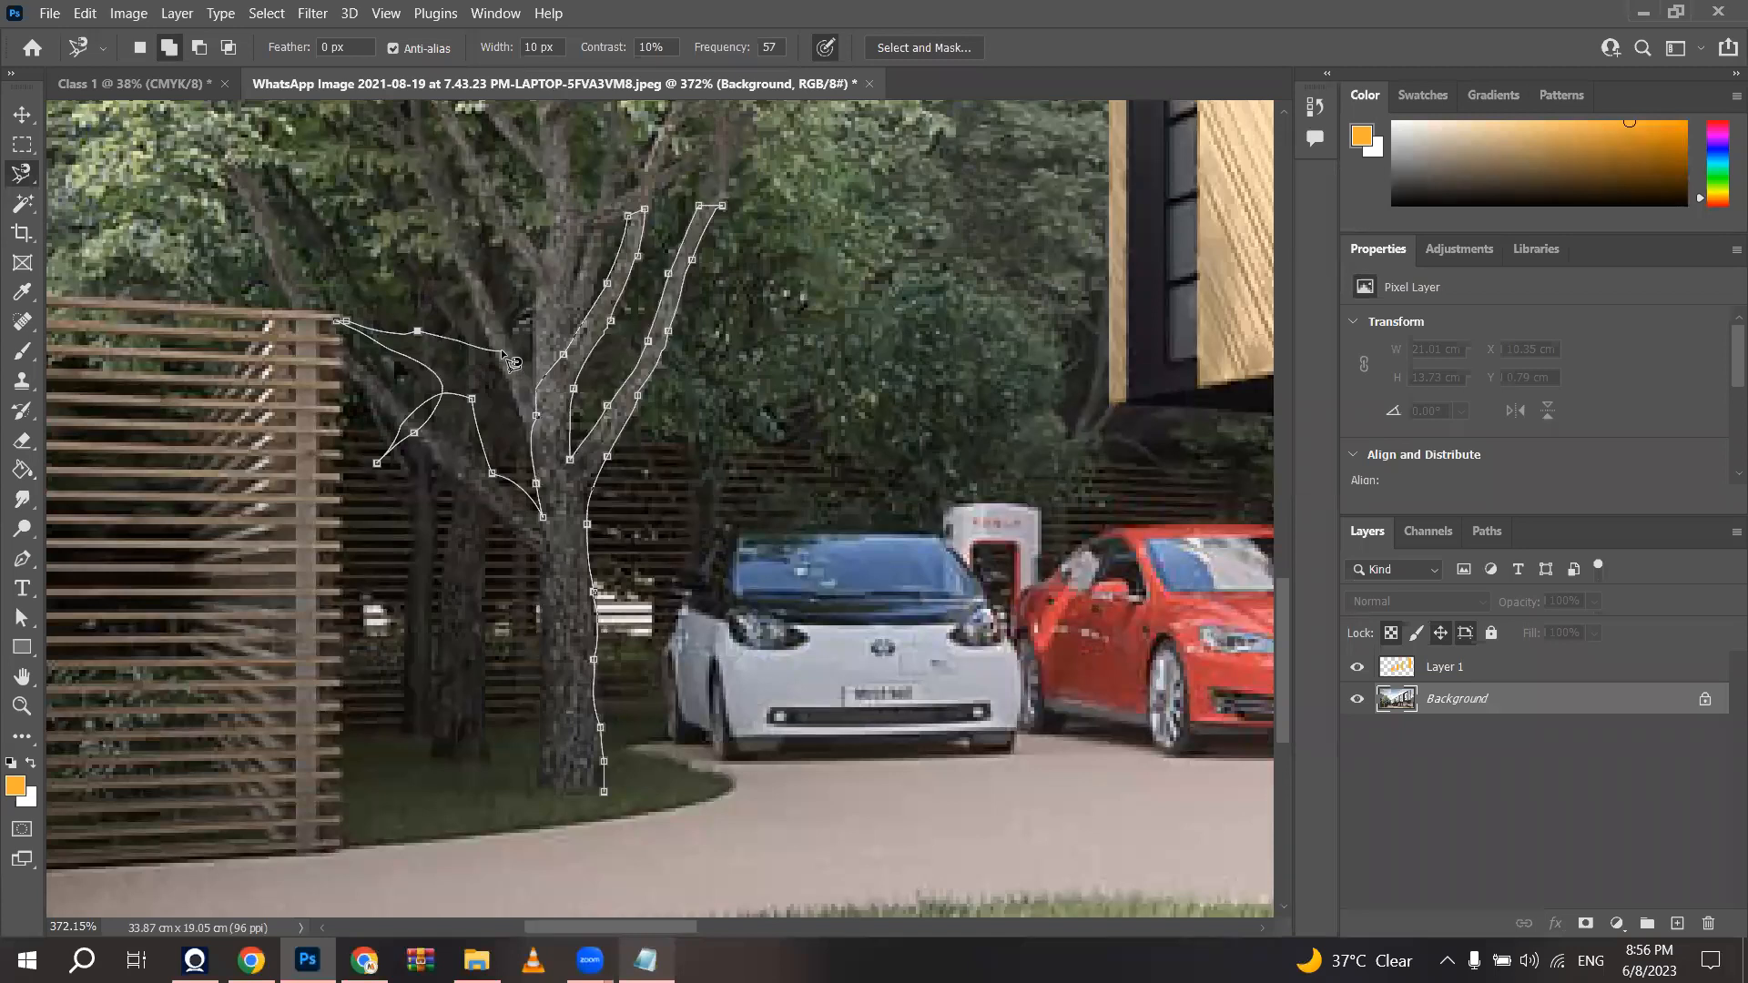
# Step: Remove the stray Magnetic Lasso anchor points on the fence side of the tree, back to the trunk
pyautogui.click(473, 362)
pyautogui.click(437, 270)
pyautogui.press('BackSpace')
pyautogui.press('BackSpace')
pyautogui.press('BackSpace')
pyautogui.press('BackSpace')
pyautogui.press('BackSpace')
pyautogui.press('BackSpace')
pyautogui.press('BackSpace')
pyautogui.press('BackSpace')
pyautogui.press('BackSpace')
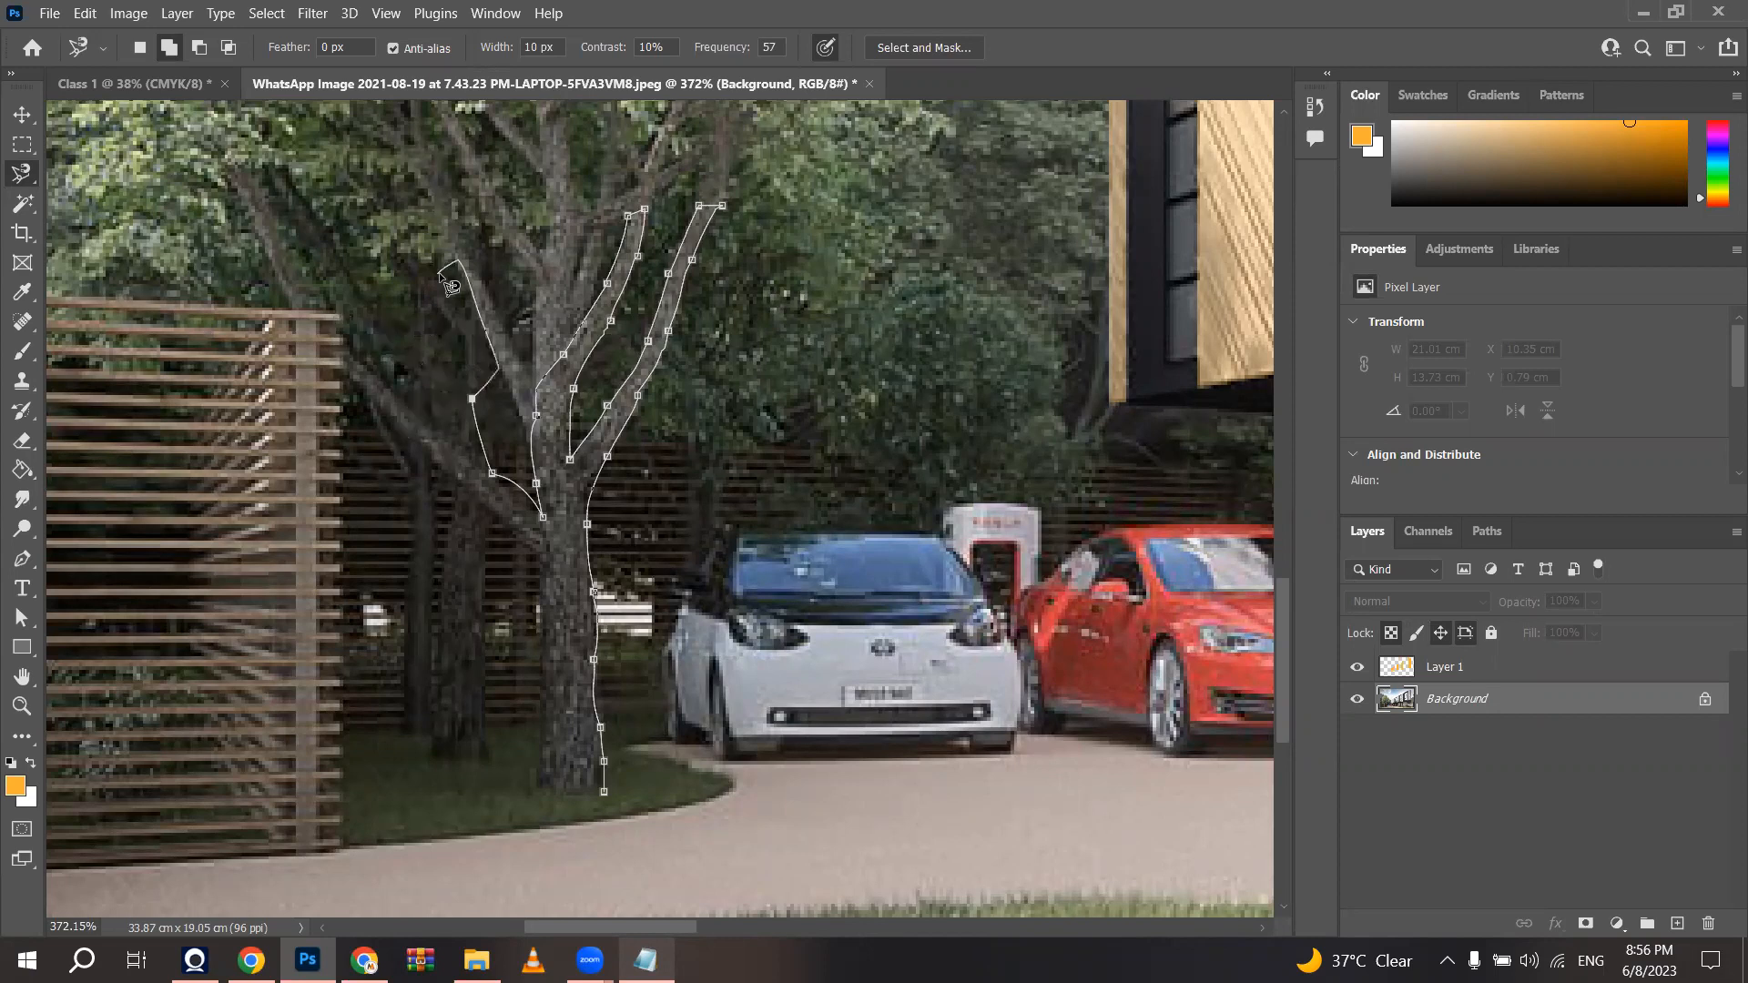
pyautogui.press('BackSpace')
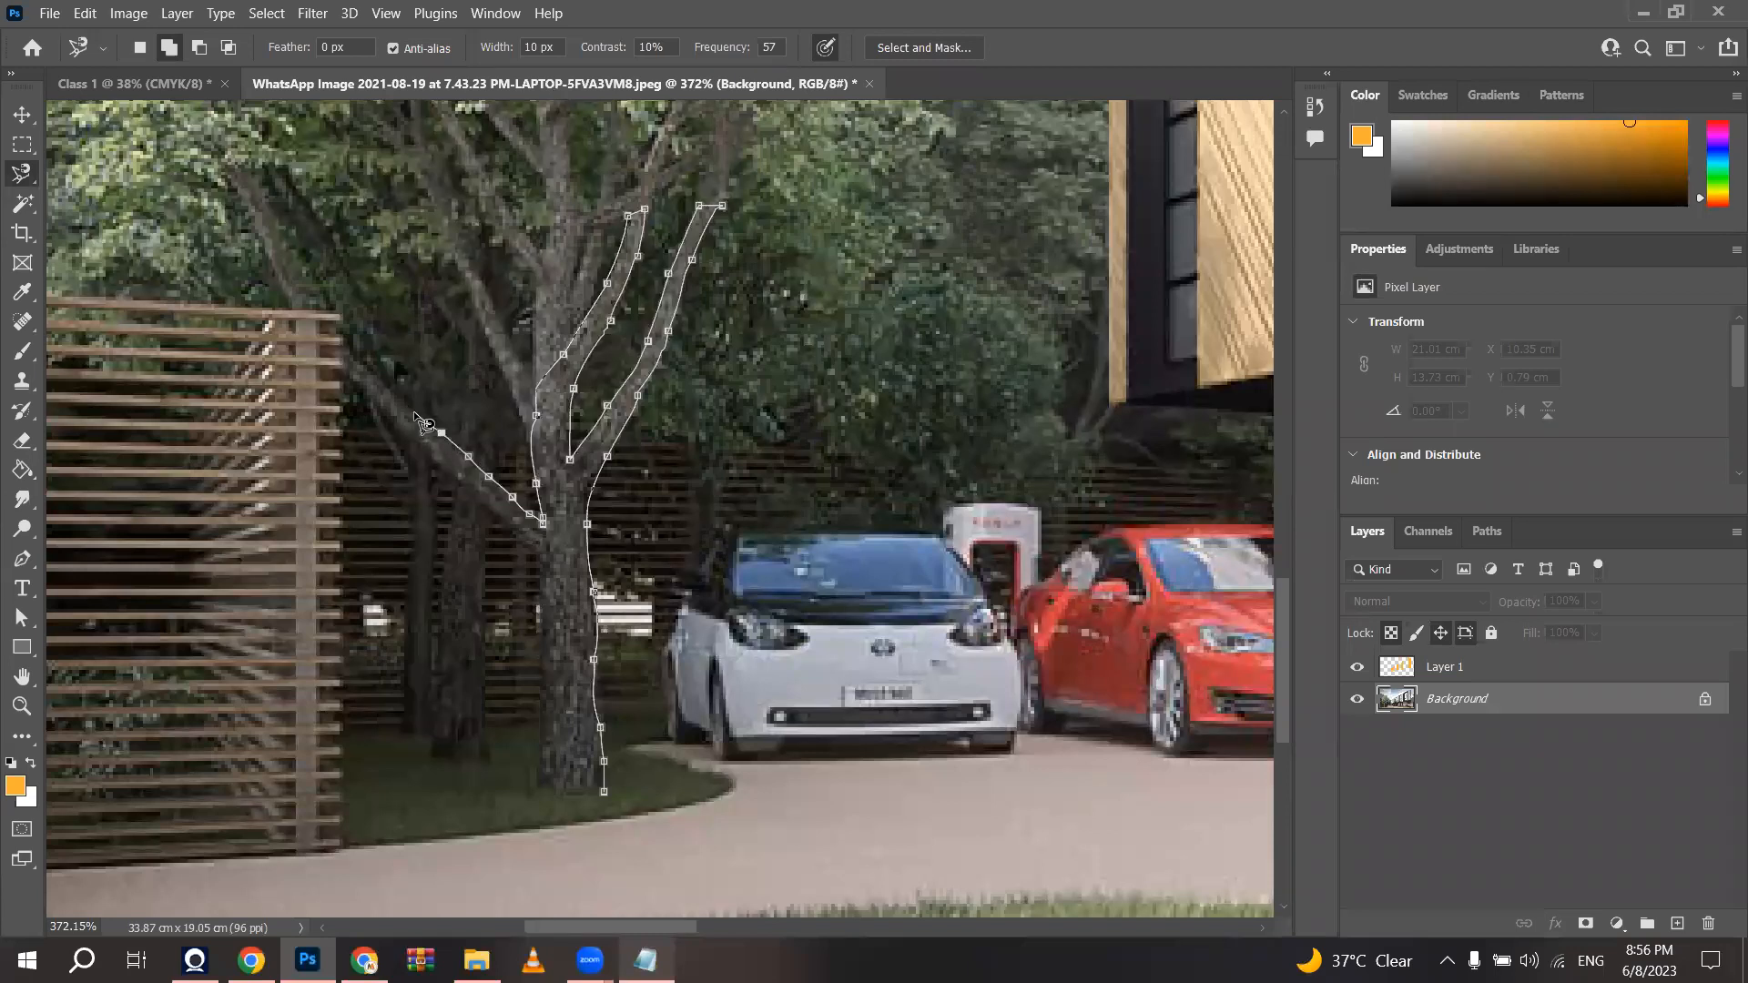
# Step: Trace the lower fence-side branch and the rest of the trunk, closing the Magnetic Lasso selection at the tree's base
pyautogui.click(373, 375)
pyautogui.click(363, 391)
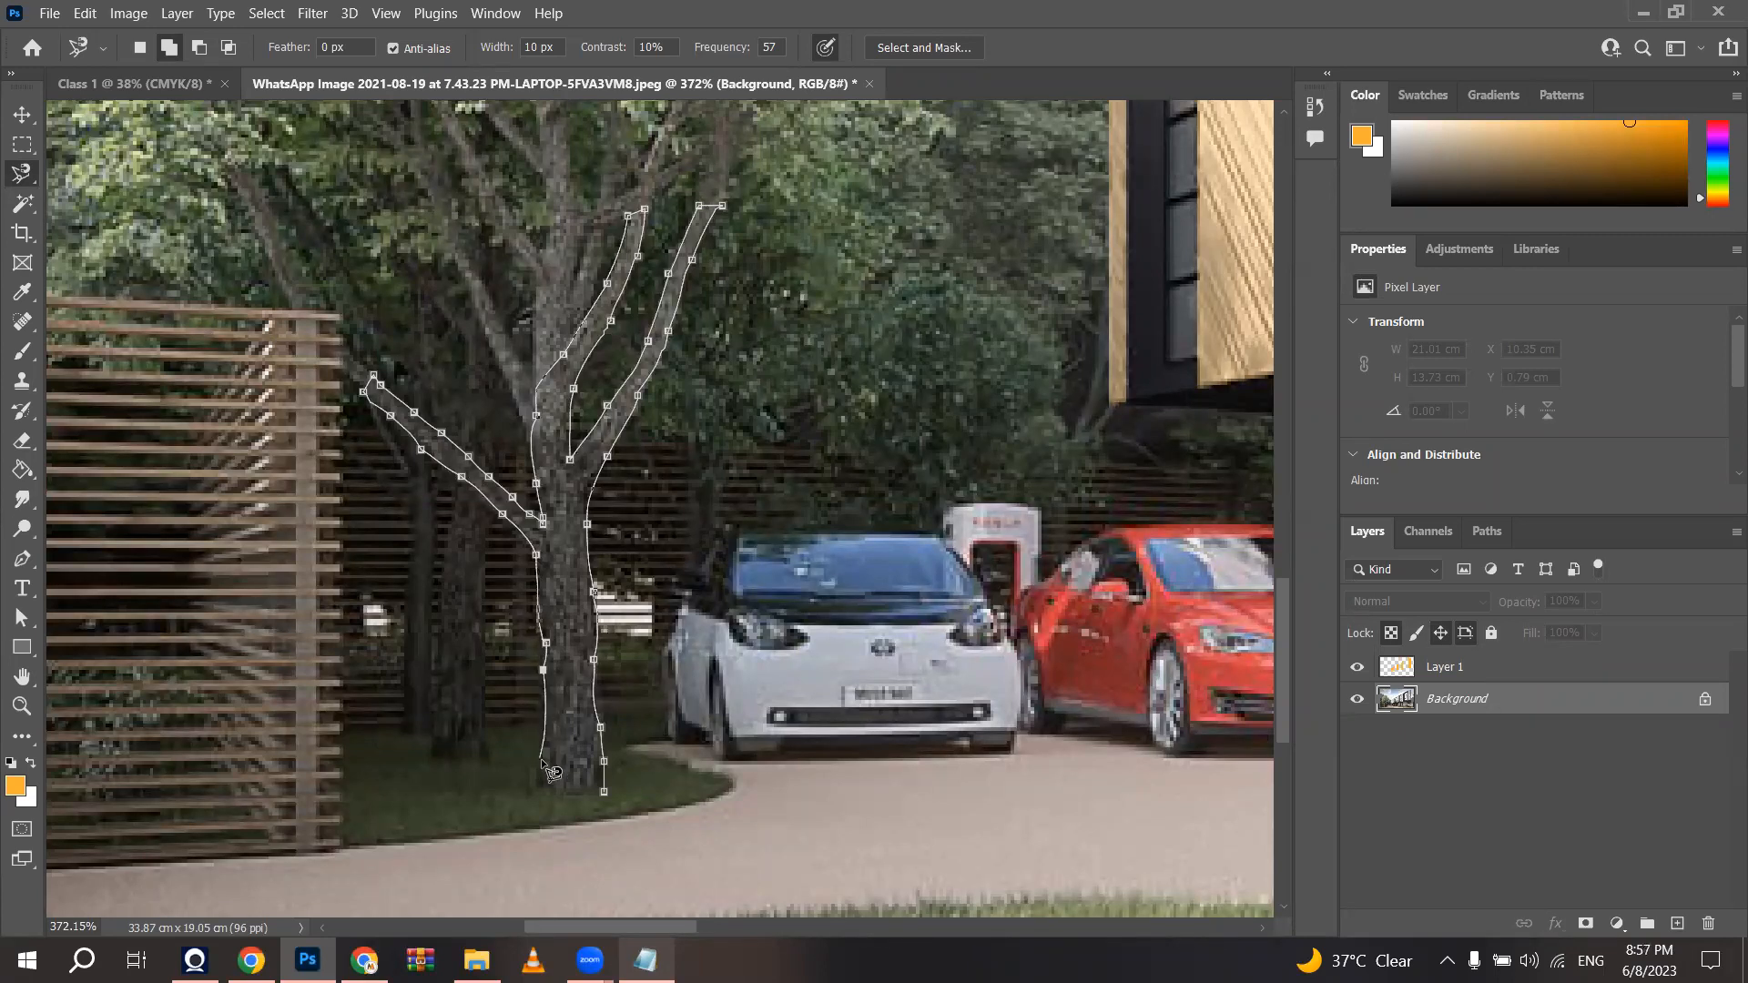
pyautogui.click(605, 794)
pyautogui.scroll(-3, 615, 806)
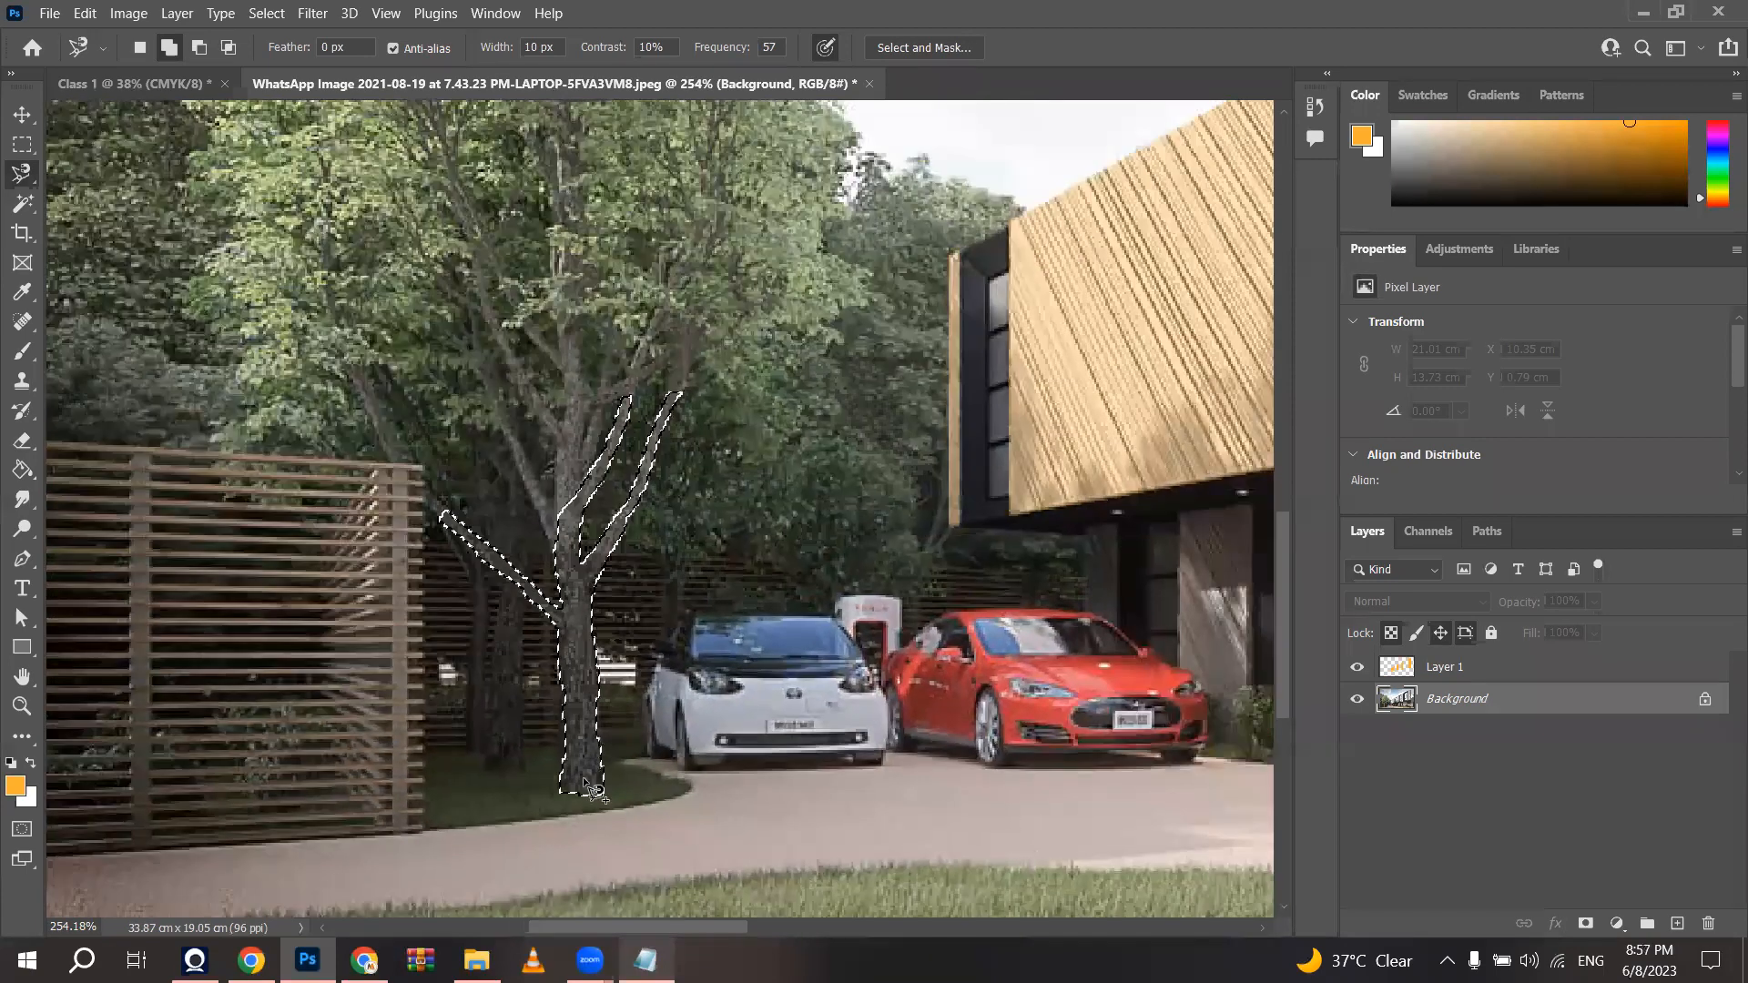
# Step: Create a new layer directly above the Background for the trunk selection
pyautogui.scroll(2, 487, 678)
pyautogui.scroll(-4, 487, 678)
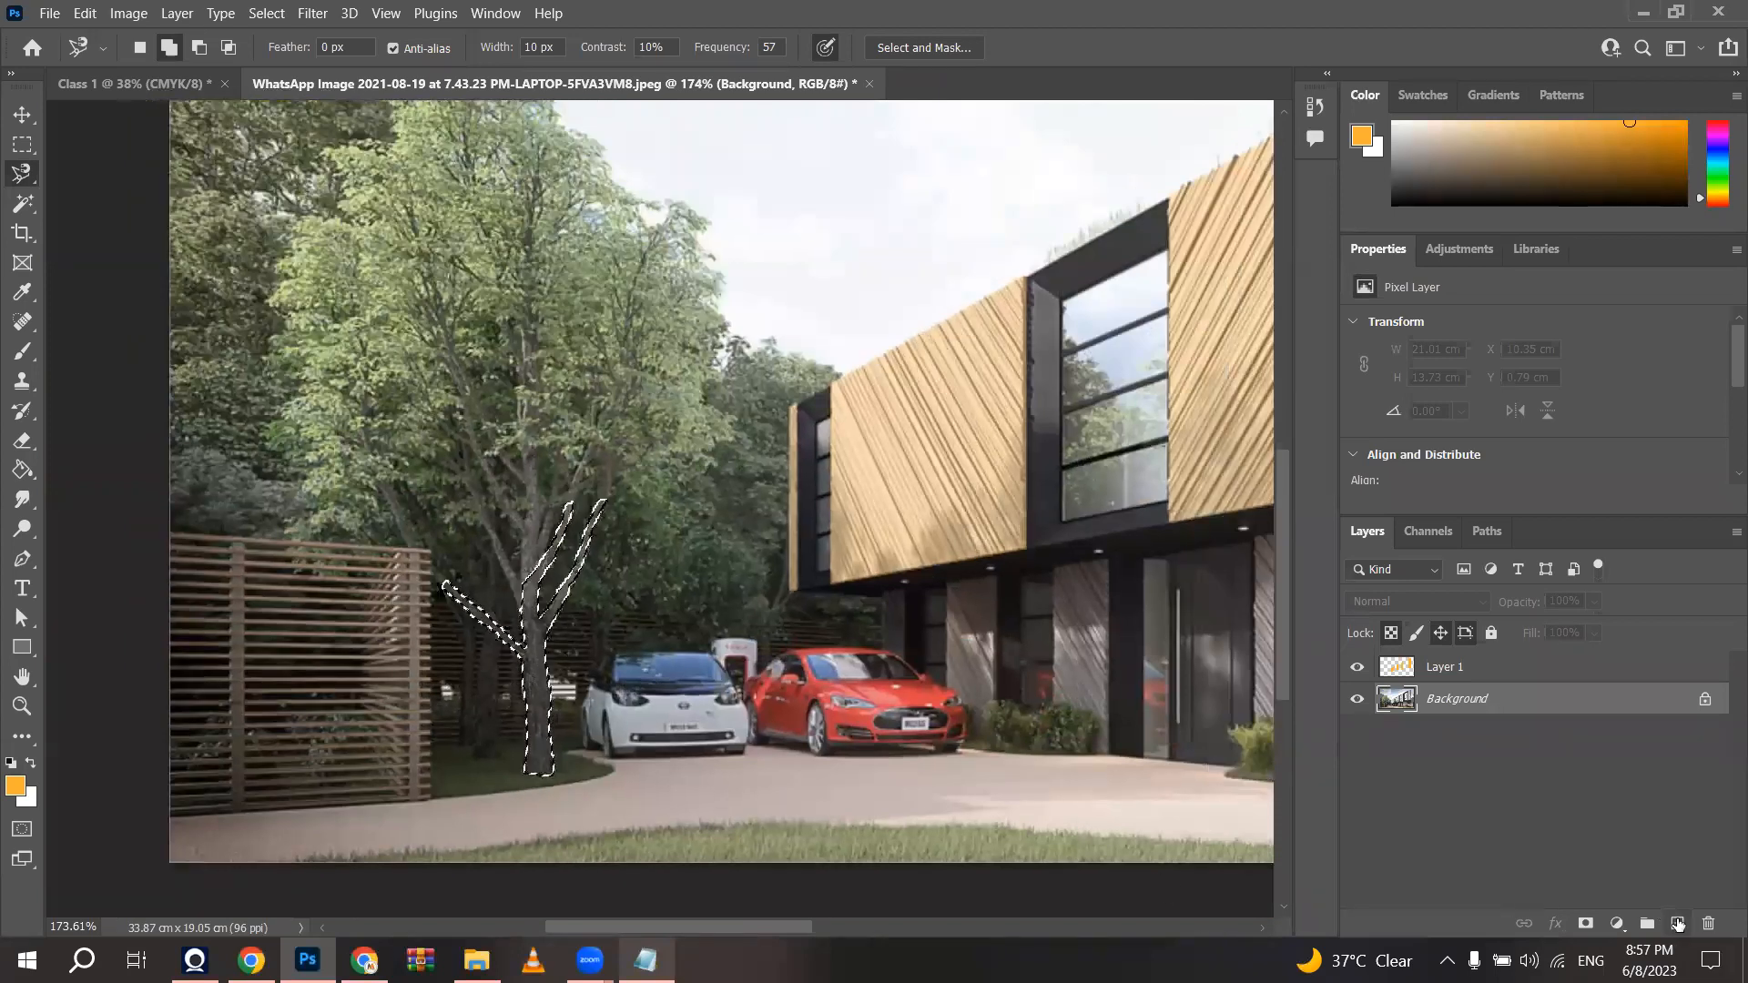
pyautogui.click(1677, 923)
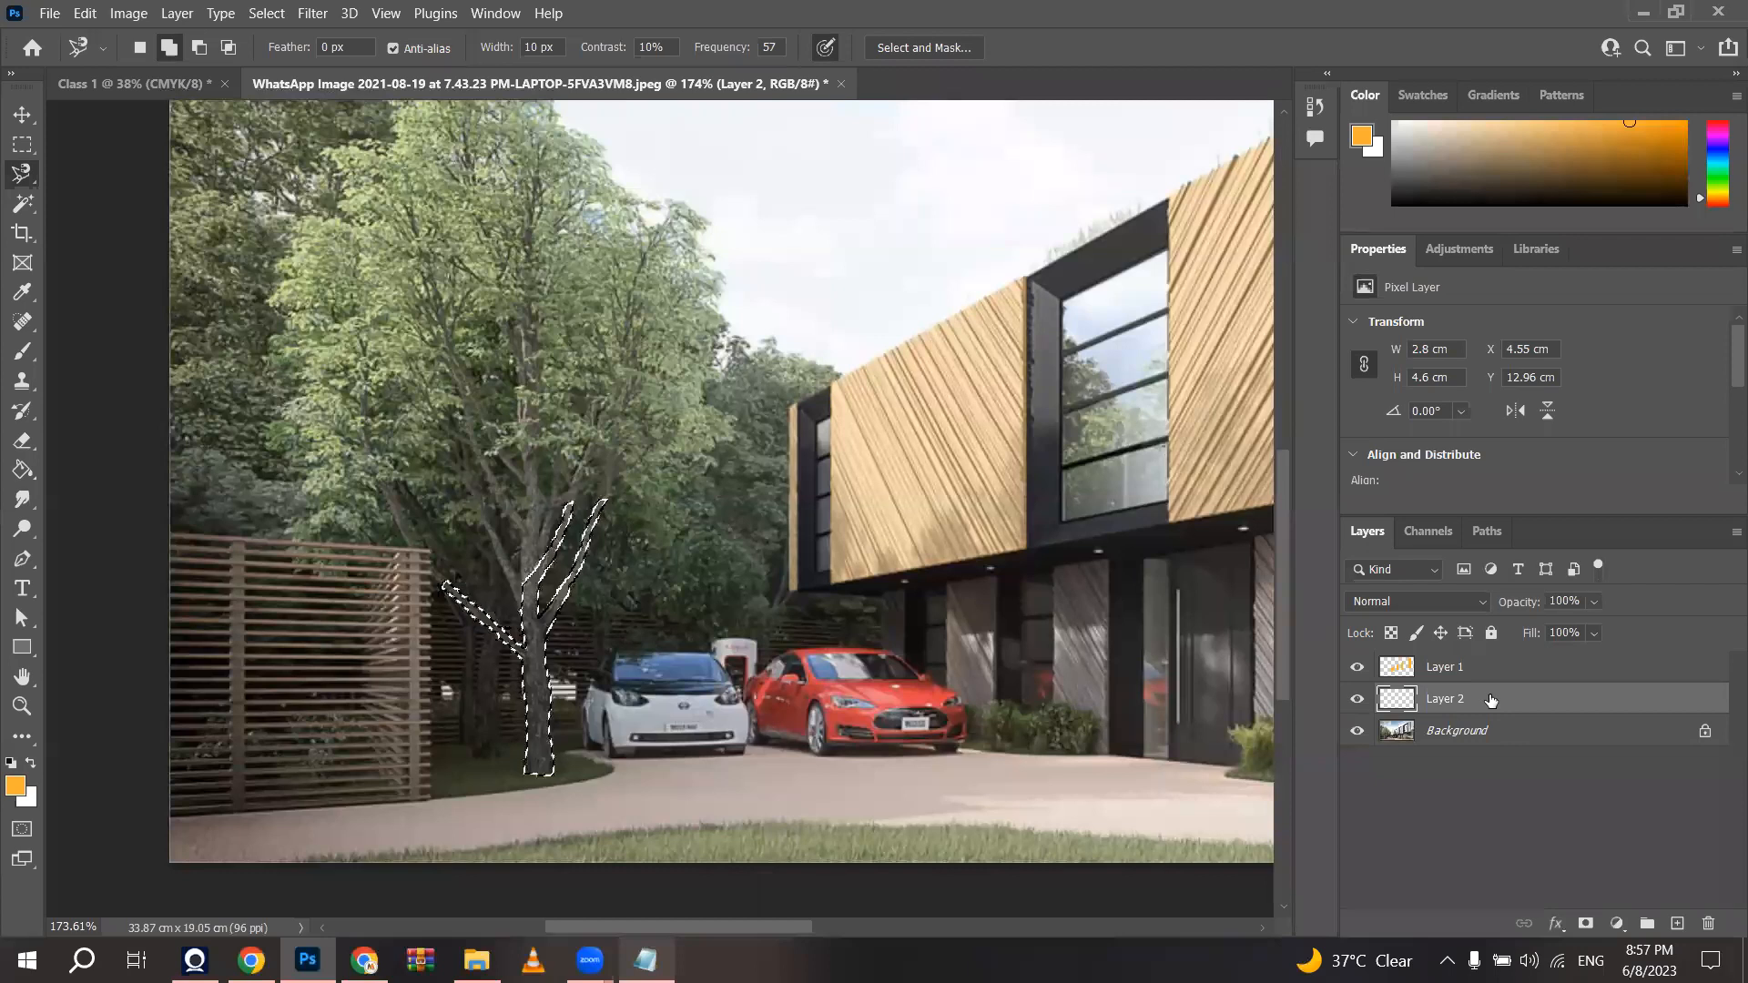
# Step: Set the foreground colour to a very dark grey and deselect the tree trunk
pyautogui.click(17, 790)
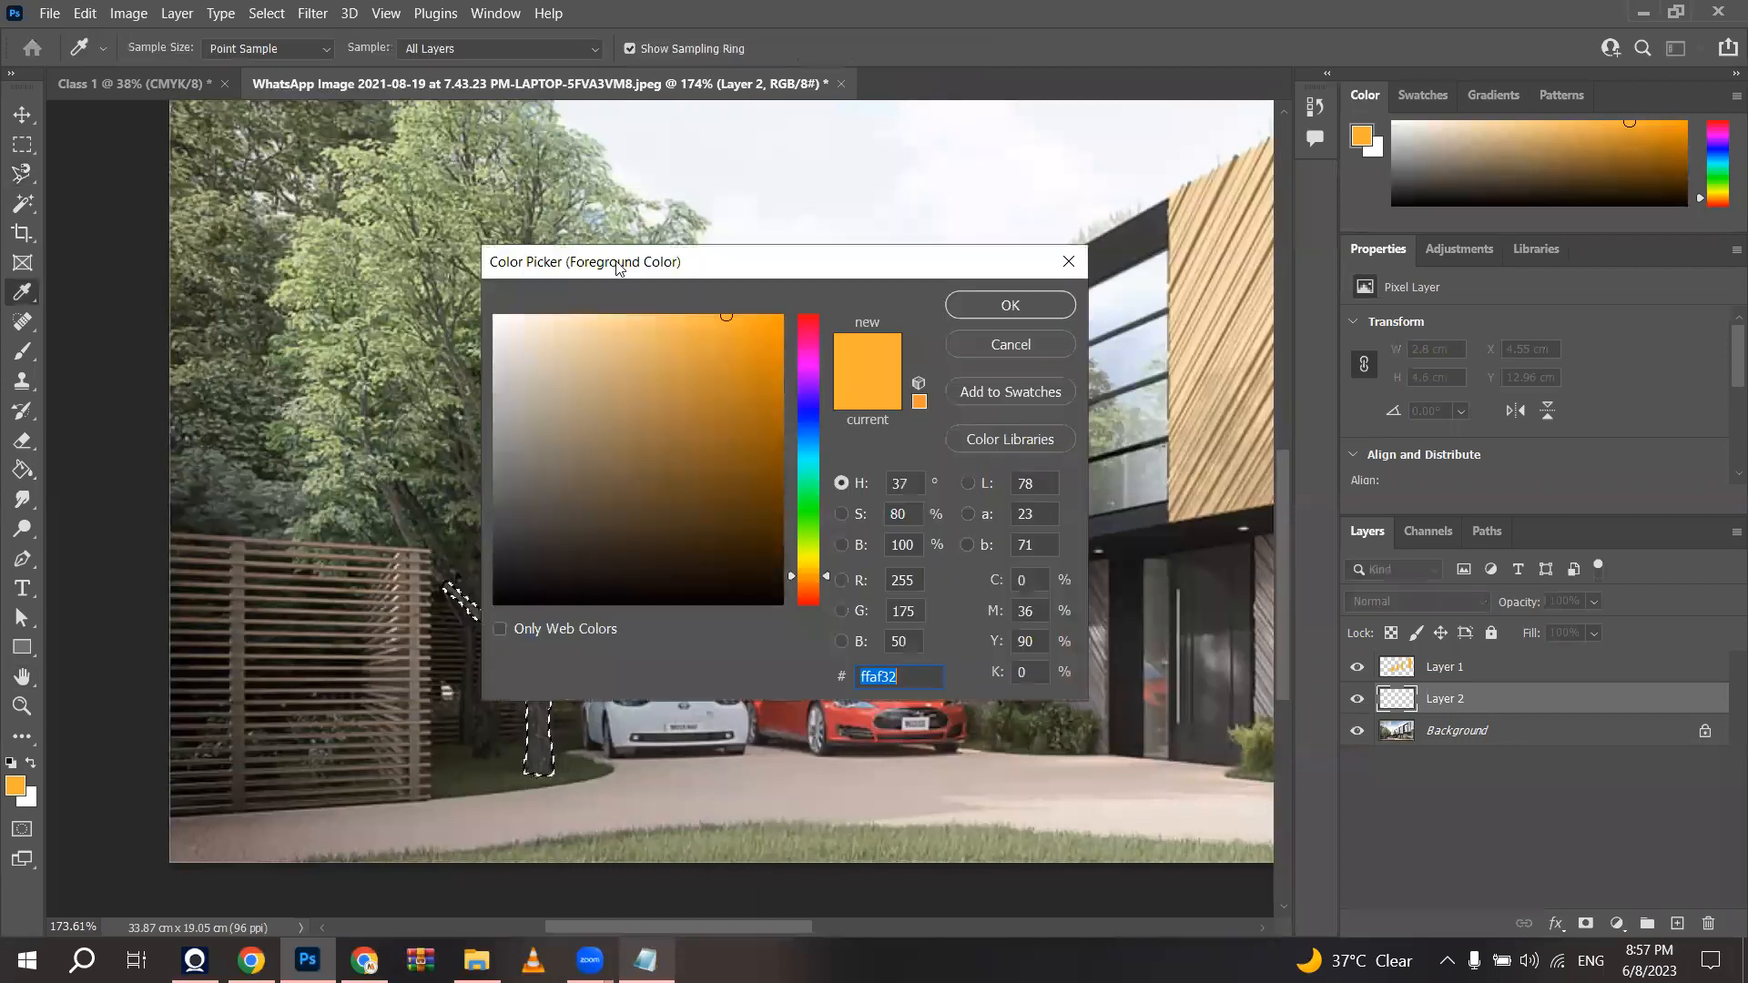
pyautogui.moveTo(601, 271); pyautogui.dragTo(1084, 242)
pyautogui.moveTo(1019, 438)
pyautogui.mouseDown()
pyautogui.moveTo(1023, 509)
pyautogui.moveTo(1016, 496)
pyautogui.moveTo(1037, 500)
pyautogui.mouseUp()
pyautogui.click(1493, 278)
pyautogui.scroll(1, 462, 699)
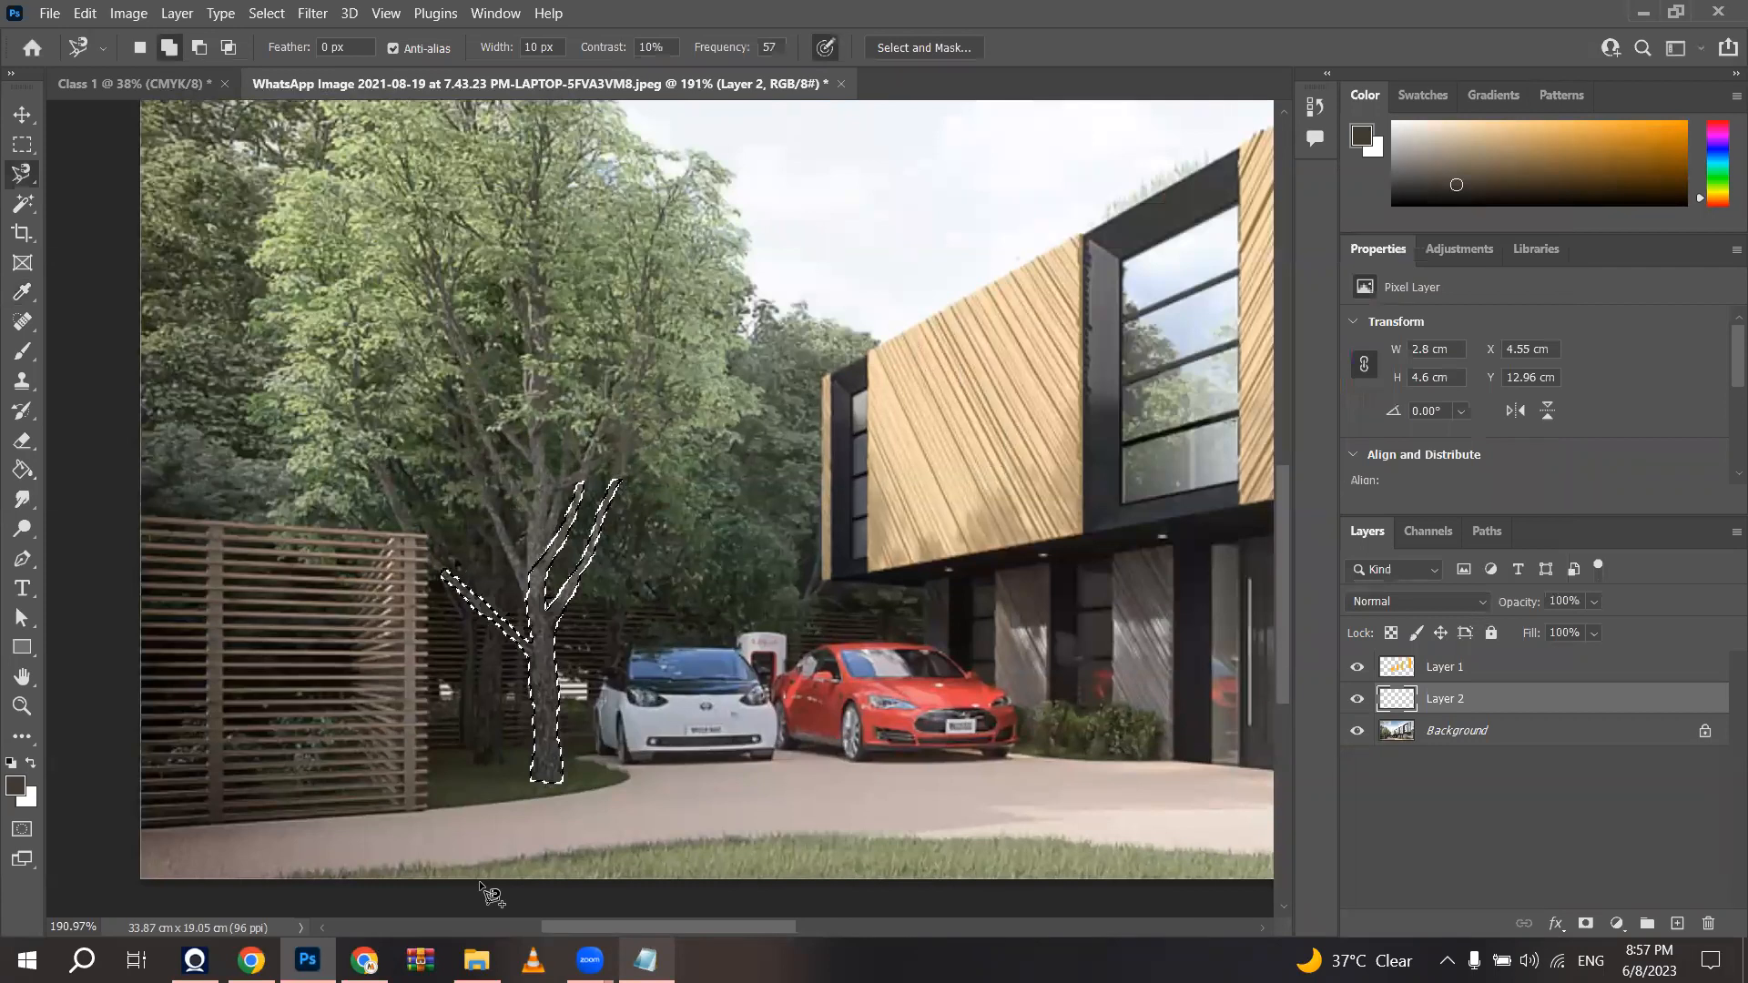
pyautogui.hotkey('ctrl', 'd')
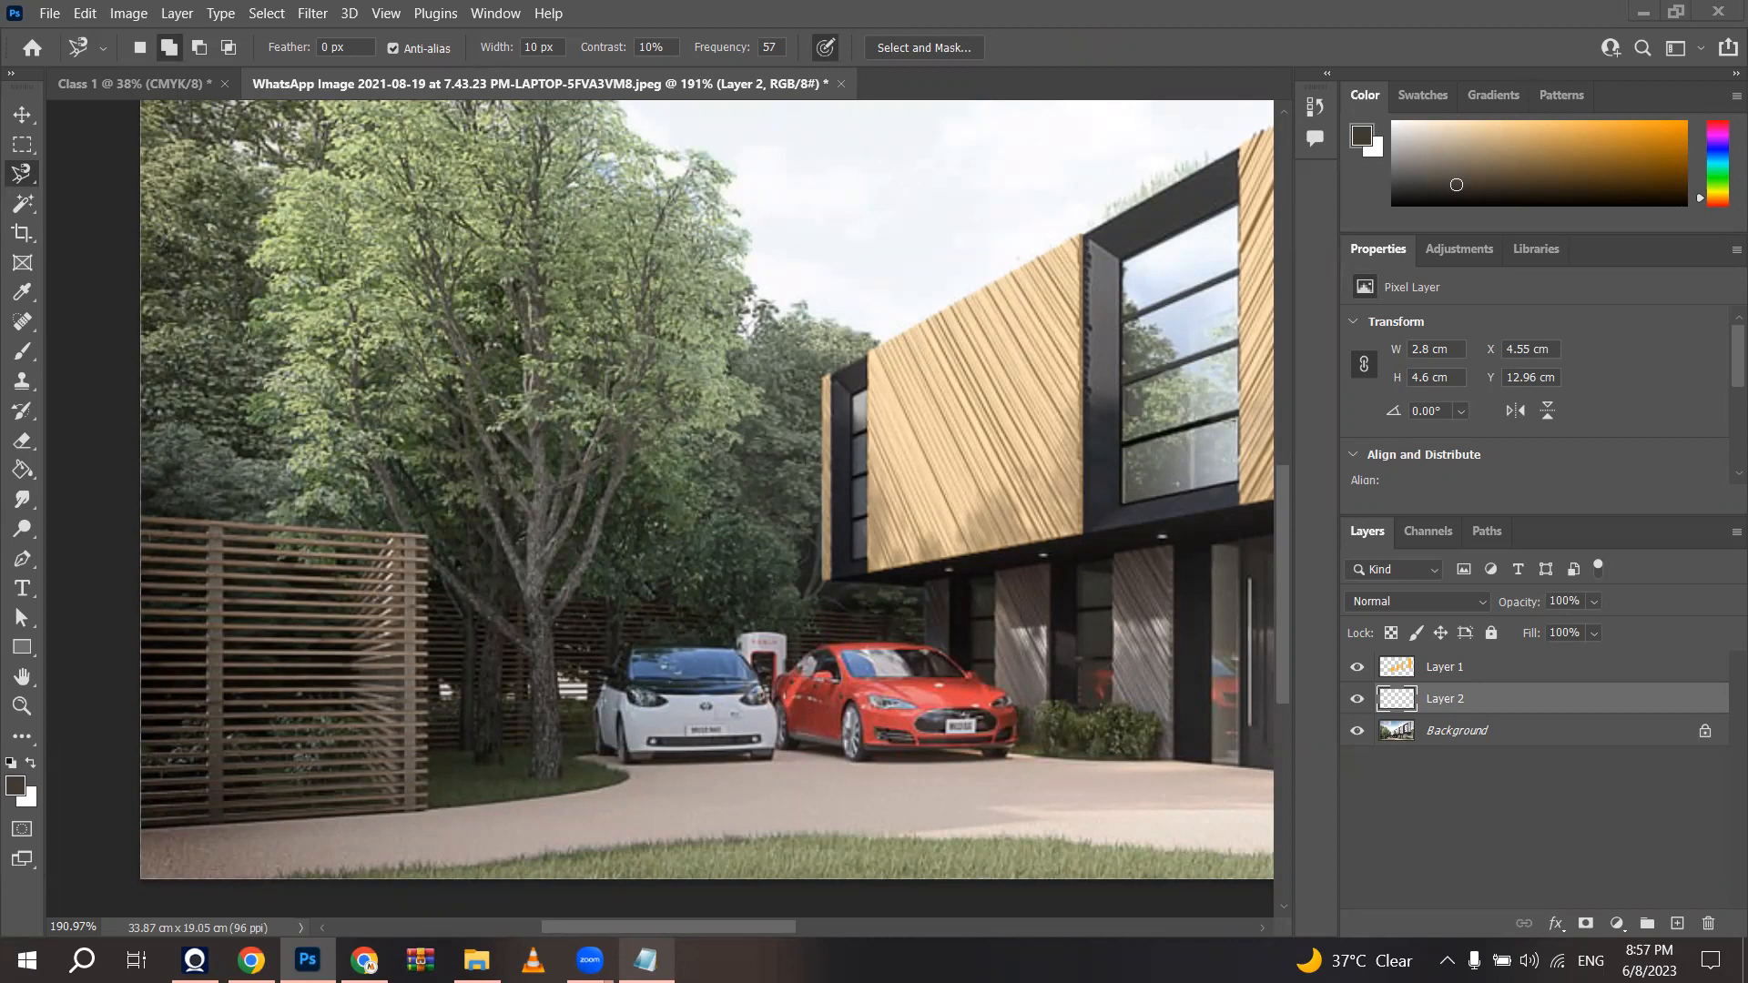
# Step: Highlight the foreground and background colour fill shortcuts in the Notepad class notes, and return to the house image in Photoshop
pyautogui.moveTo(428, 456); pyautogui.dragTo(604, 461)
pyautogui.click(341, 511)
pyautogui.moveTo(351, 512); pyautogui.dragTo(610, 497)
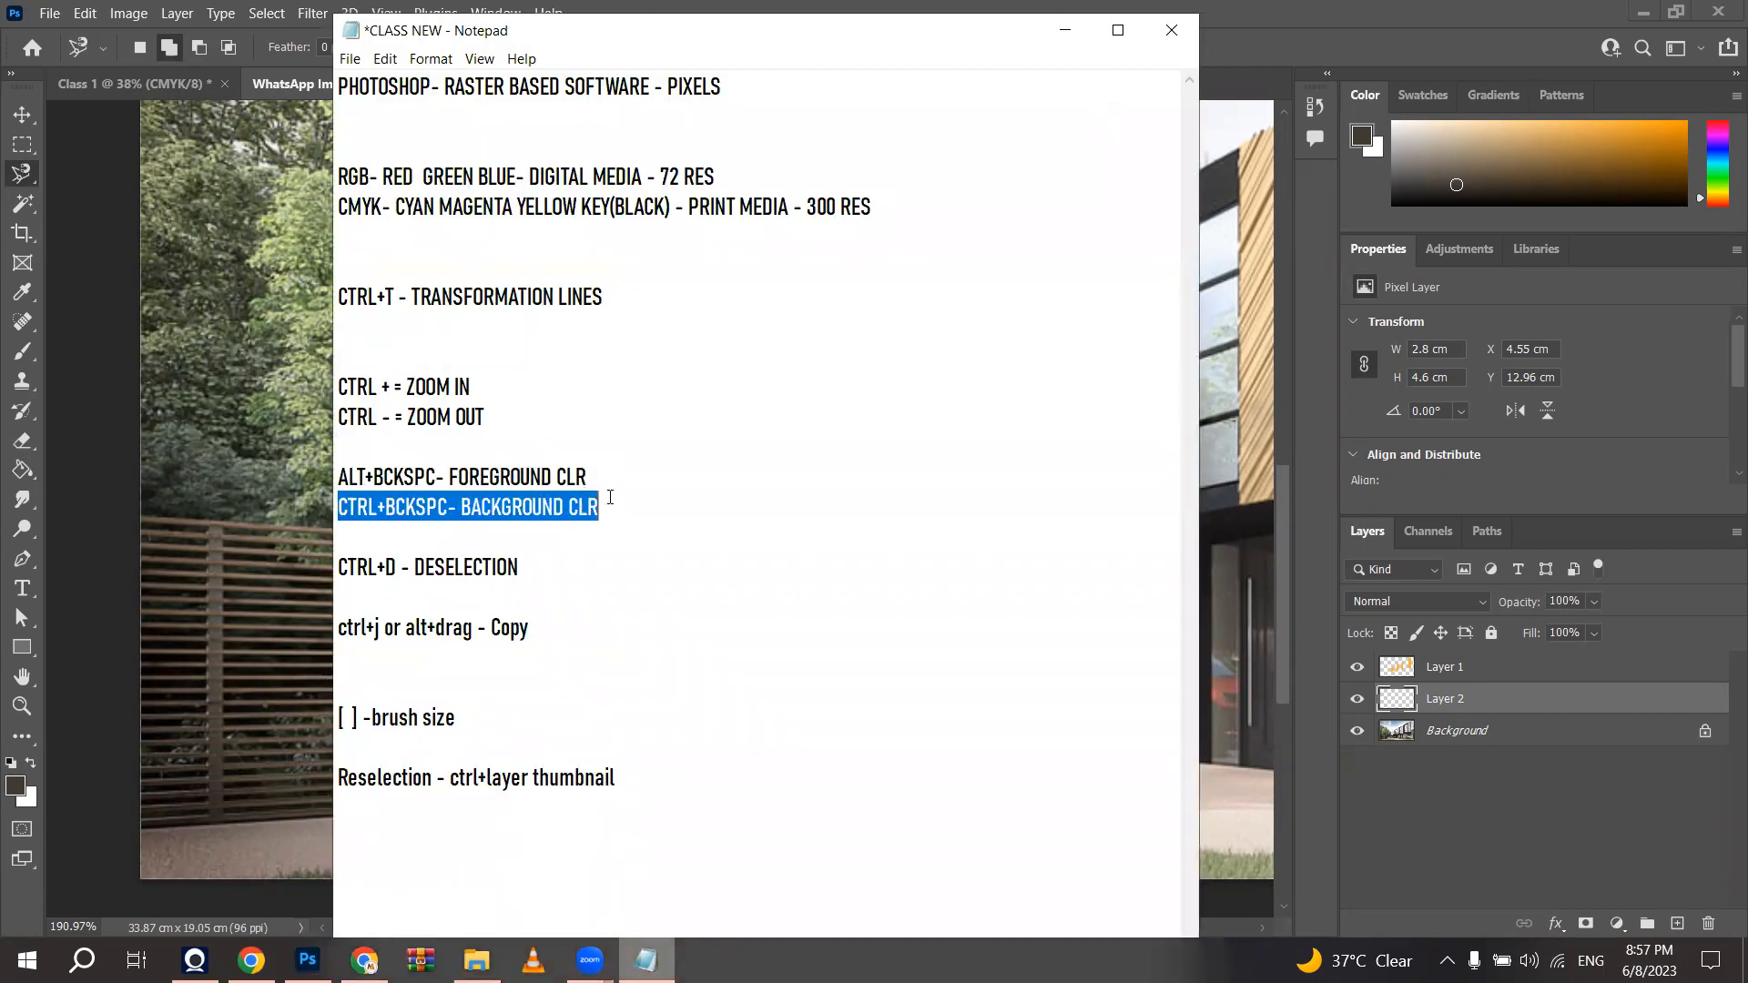
pyautogui.click(1064, 30)
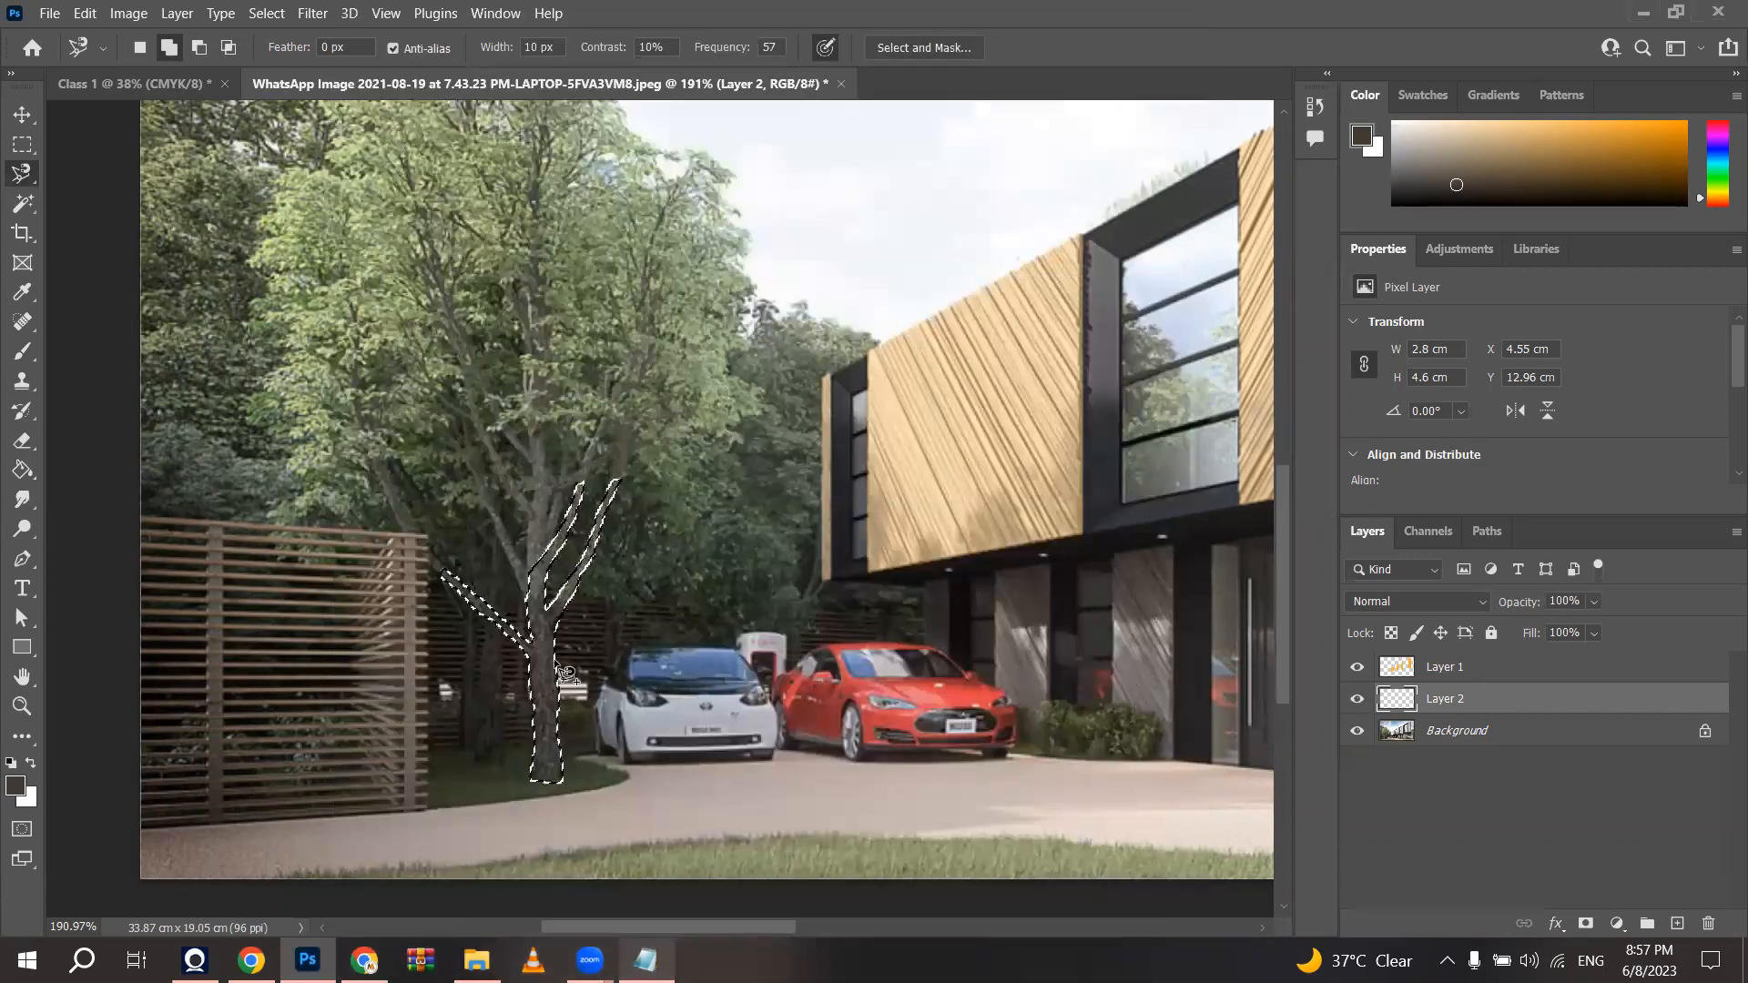
# Step: Fill the tree trunk selection on Layer 2 with the dark grey foreground colour, and deselect the trunk and the layer
pyautogui.scroll(5, 539, 712)
pyautogui.hotkey('alt', 'BackSpace')
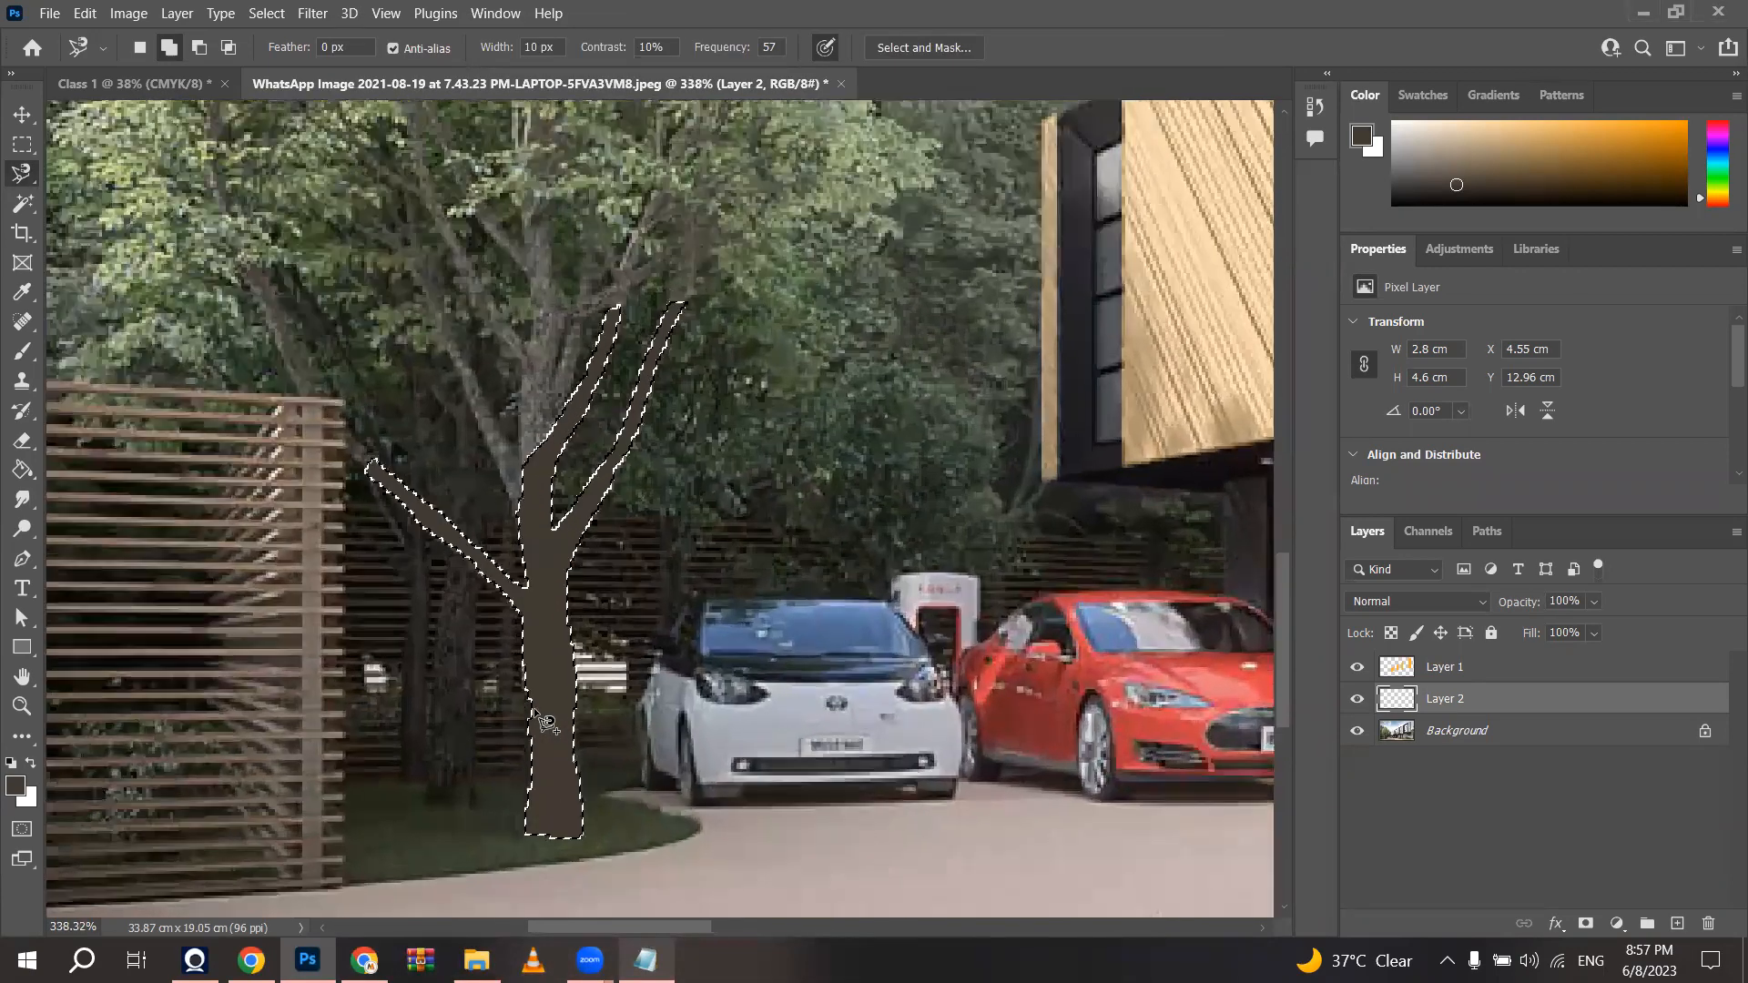
pyautogui.scroll(-3, 535, 712)
pyautogui.scroll(-4, 546, 721)
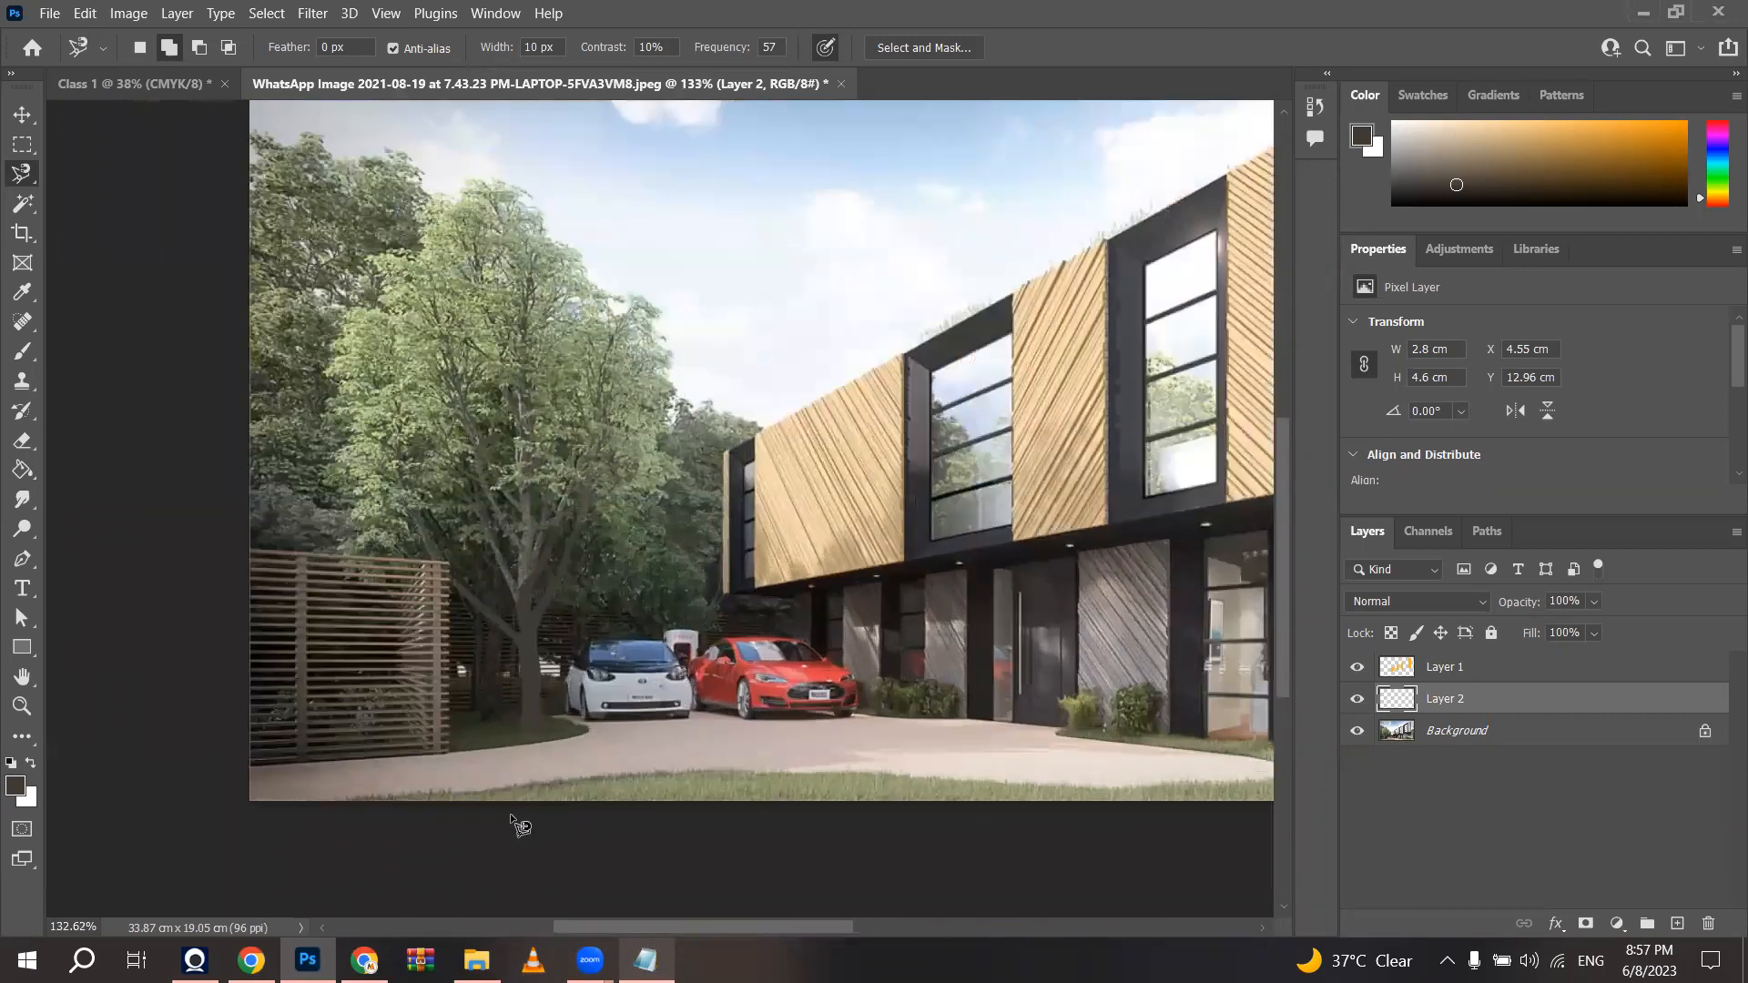
pyautogui.scroll(-3, 546, 792)
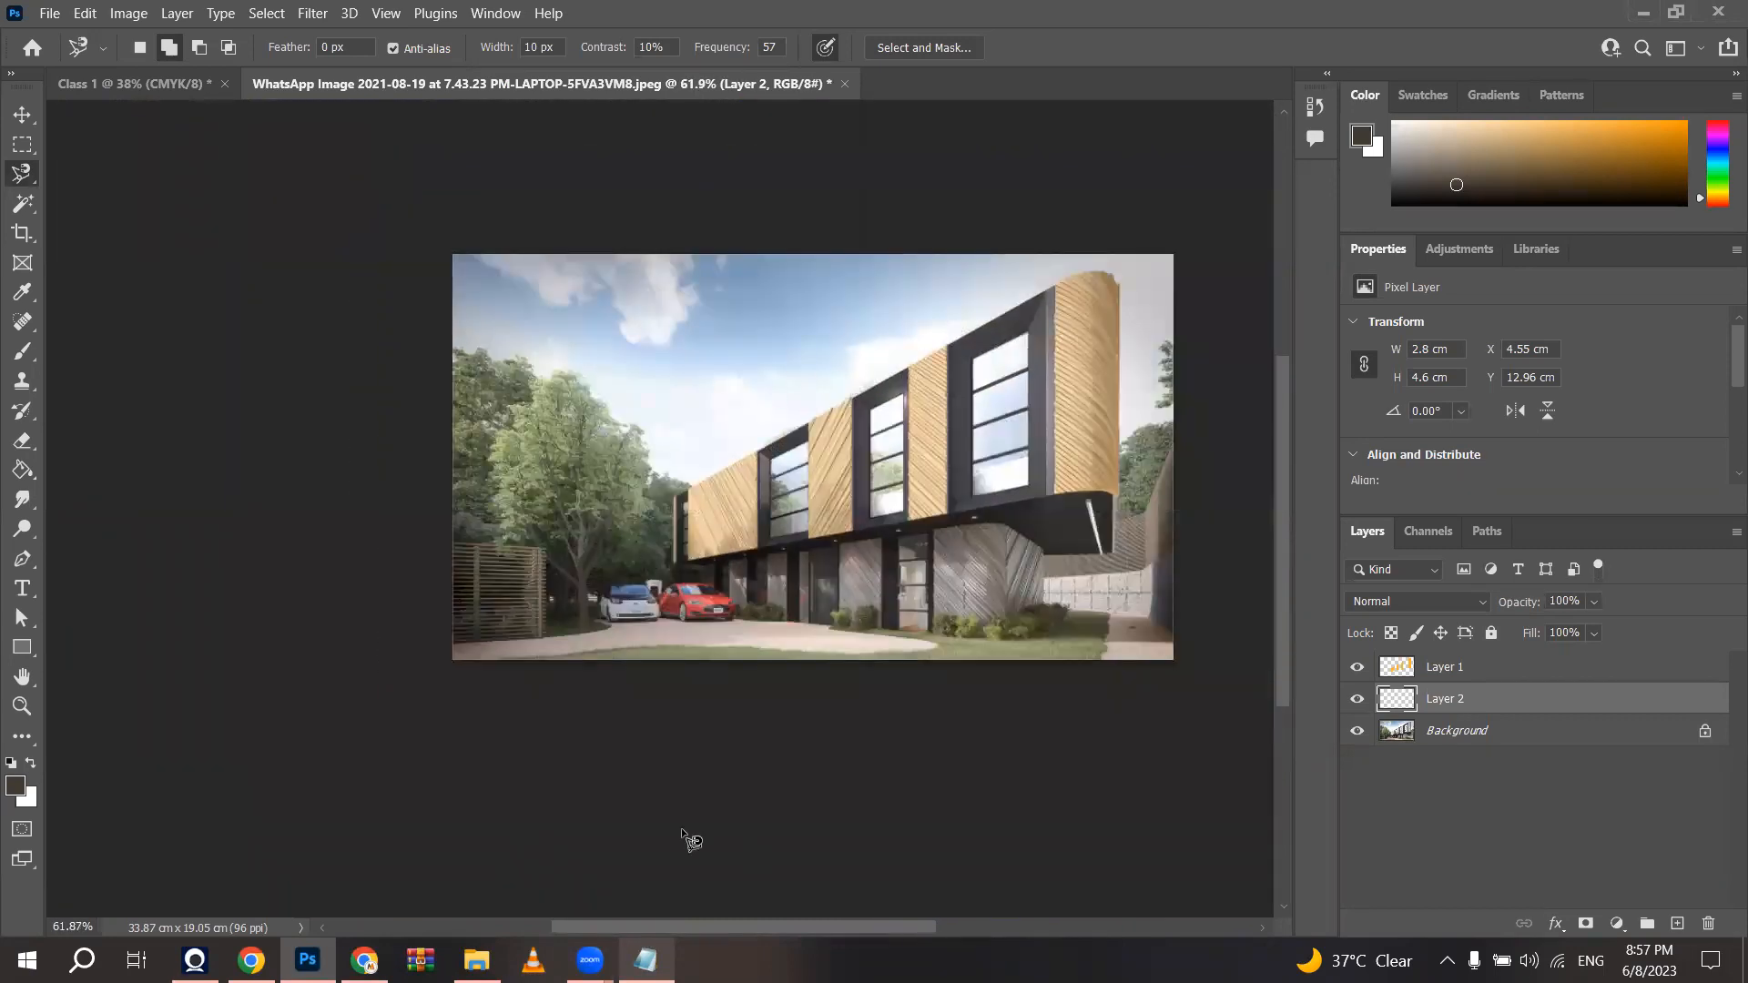
pyautogui.click(22, 115)
pyautogui.click(220, 314)
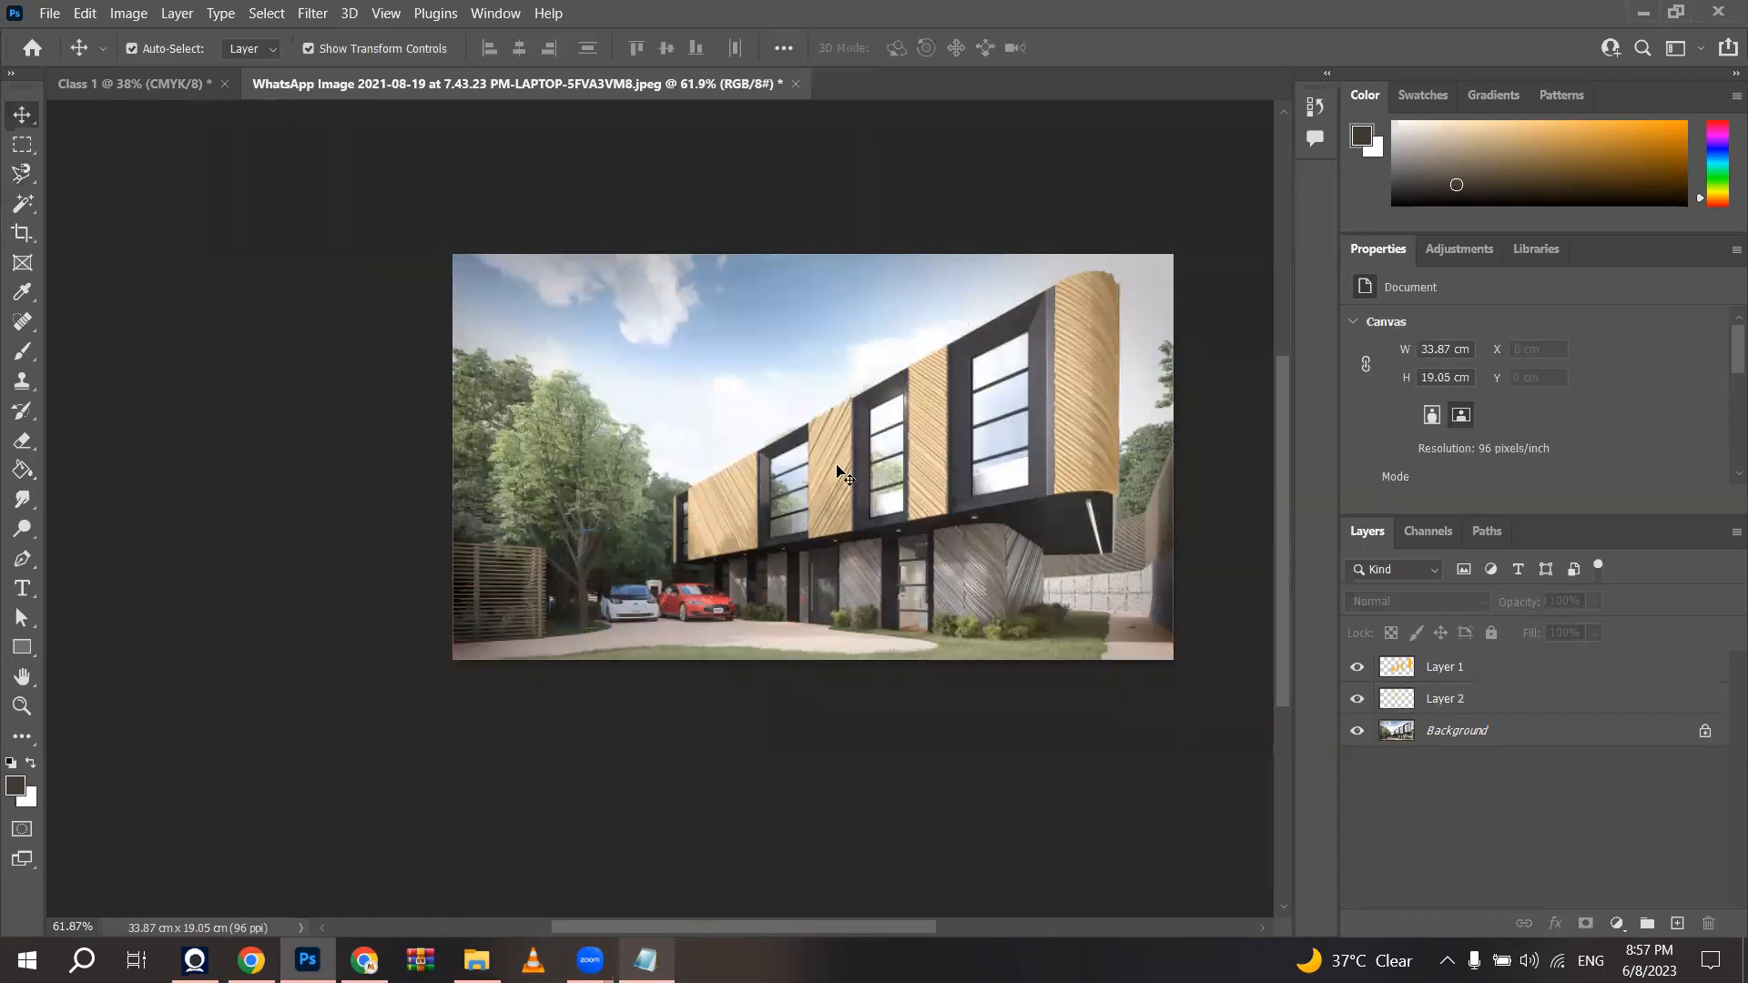
# Step: Try a four-point Polygonal Lasso outline in the sky and remove all of its points
pyautogui.scroll(6, 895, 413)
pyautogui.scroll(-3, 973, 337)
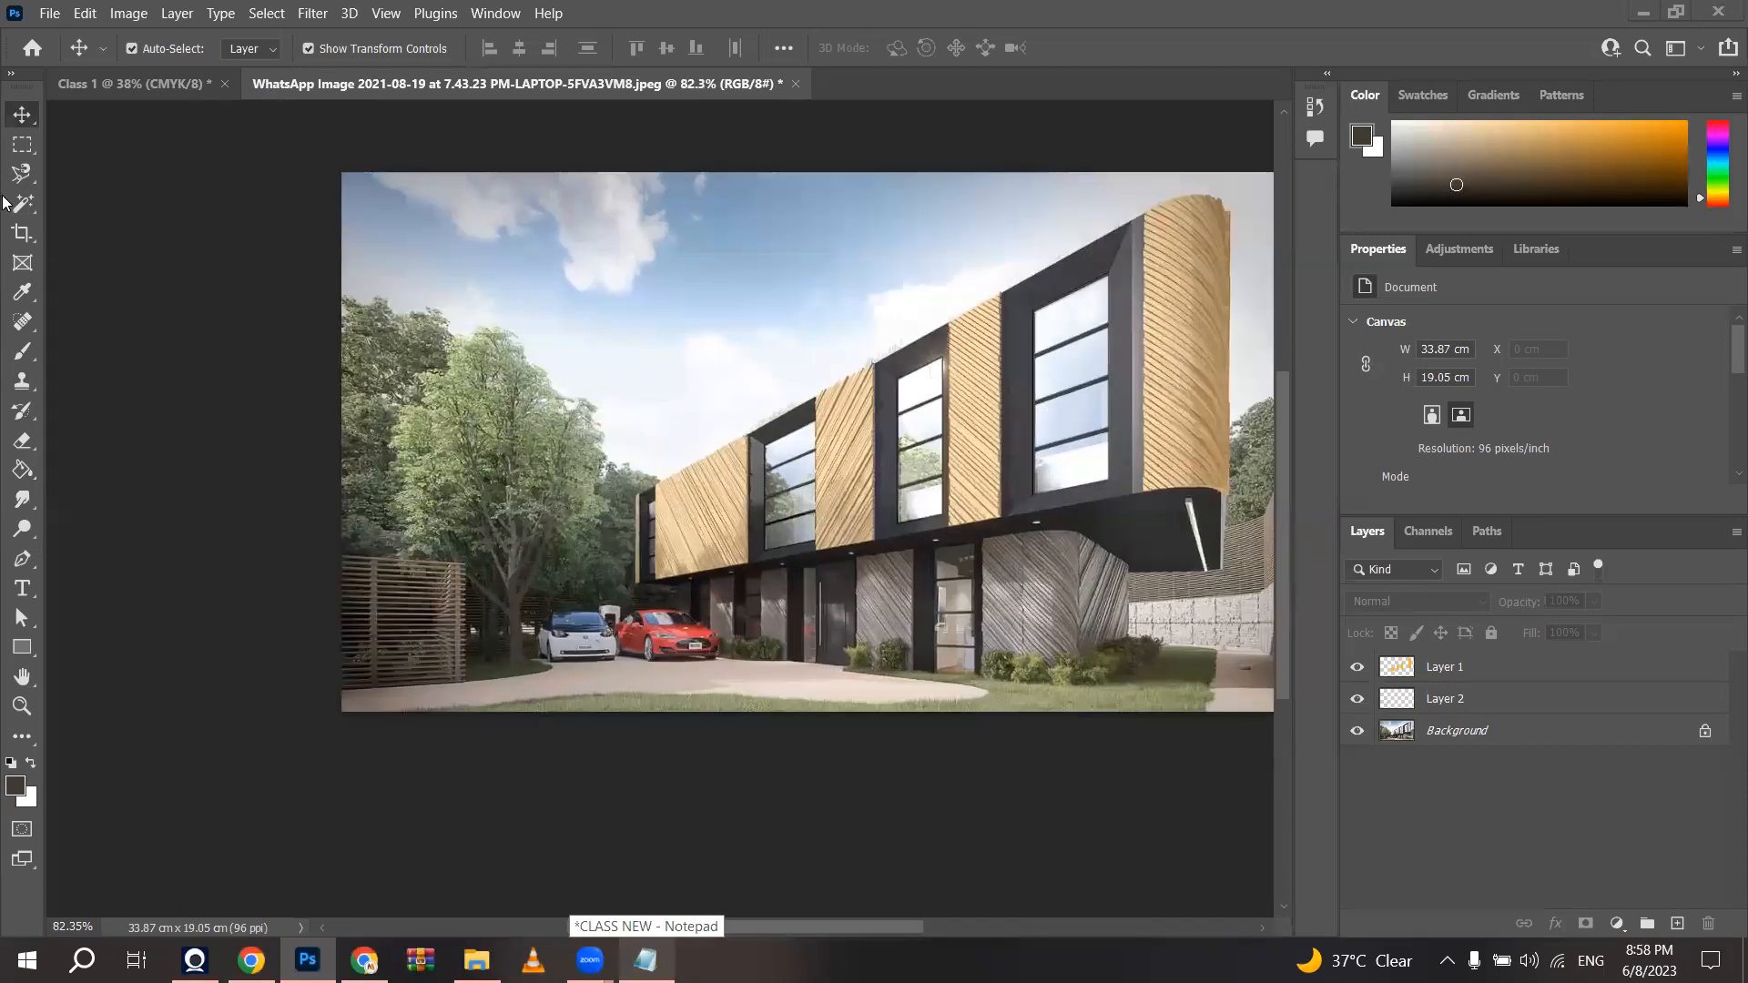
pyautogui.click(22, 173)
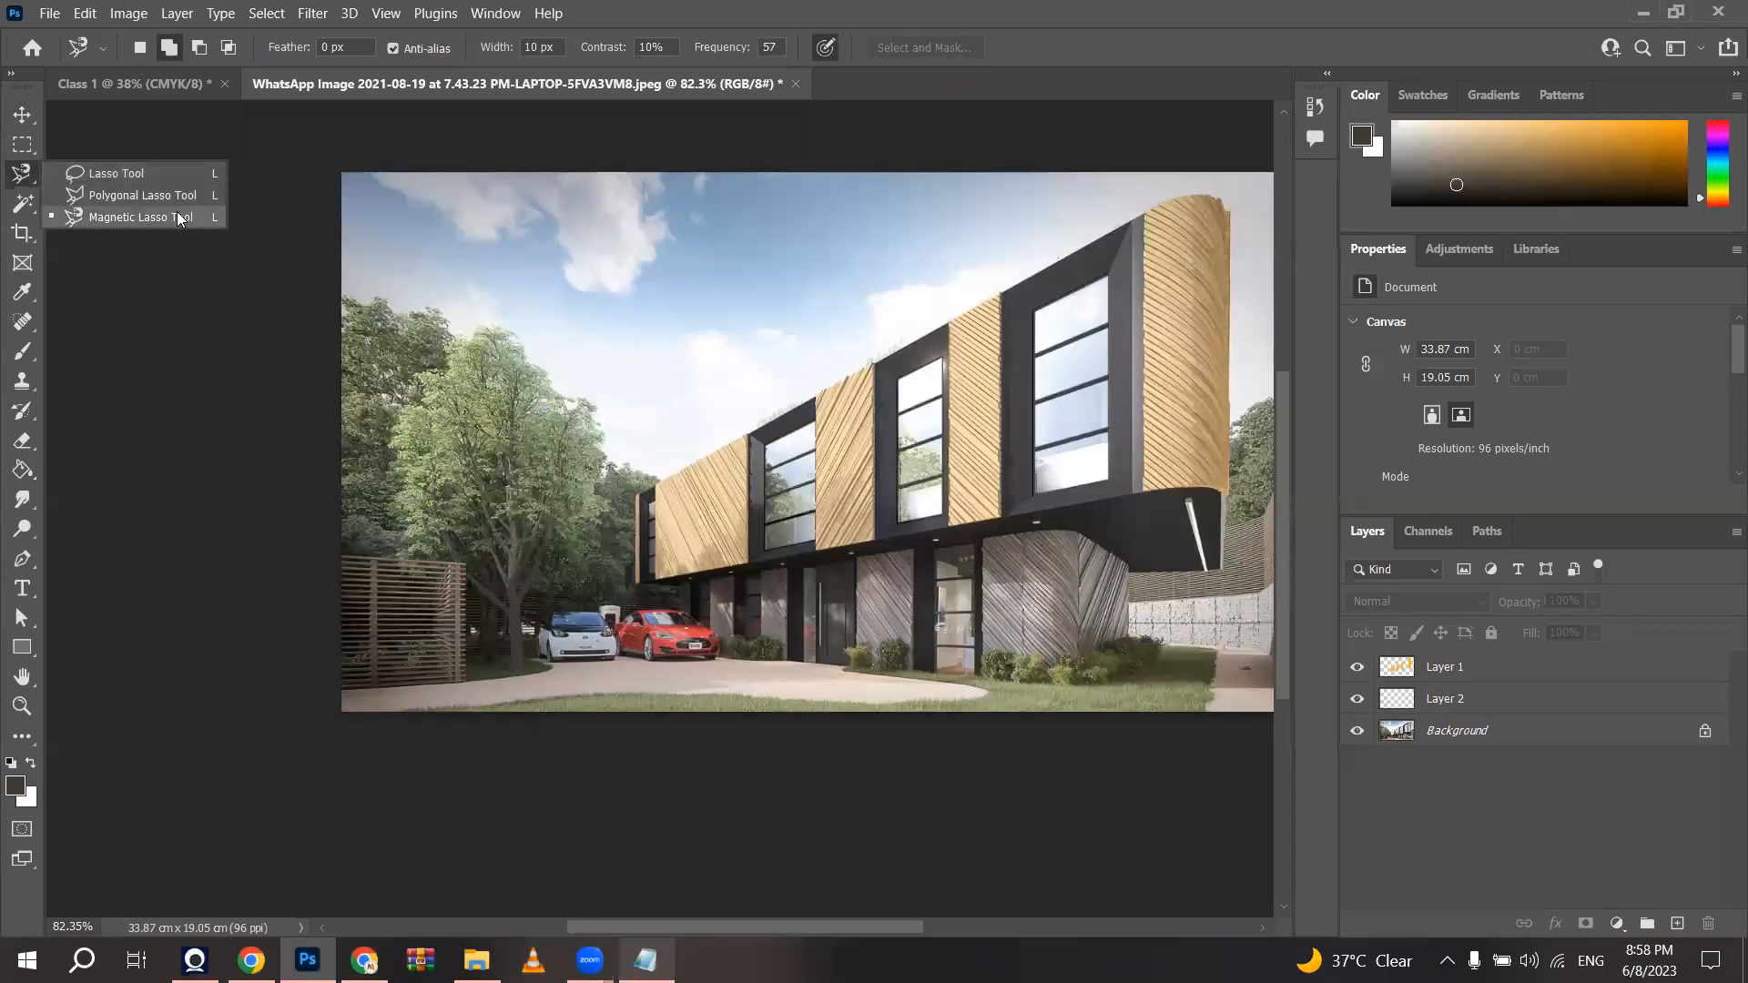
pyautogui.click(142, 195)
pyautogui.click(562, 244)
pyautogui.click(547, 386)
pyautogui.click(653, 378)
pyautogui.click(725, 284)
pyautogui.press('BackSpace')
pyautogui.press('BackSpace')
pyautogui.press('BackSpace')
pyautogui.press('BackSpace')
pyautogui.press('BackSpace')
pyautogui.scroll(-1, 317, 366)
pyautogui.scroll(2, 364, 270)
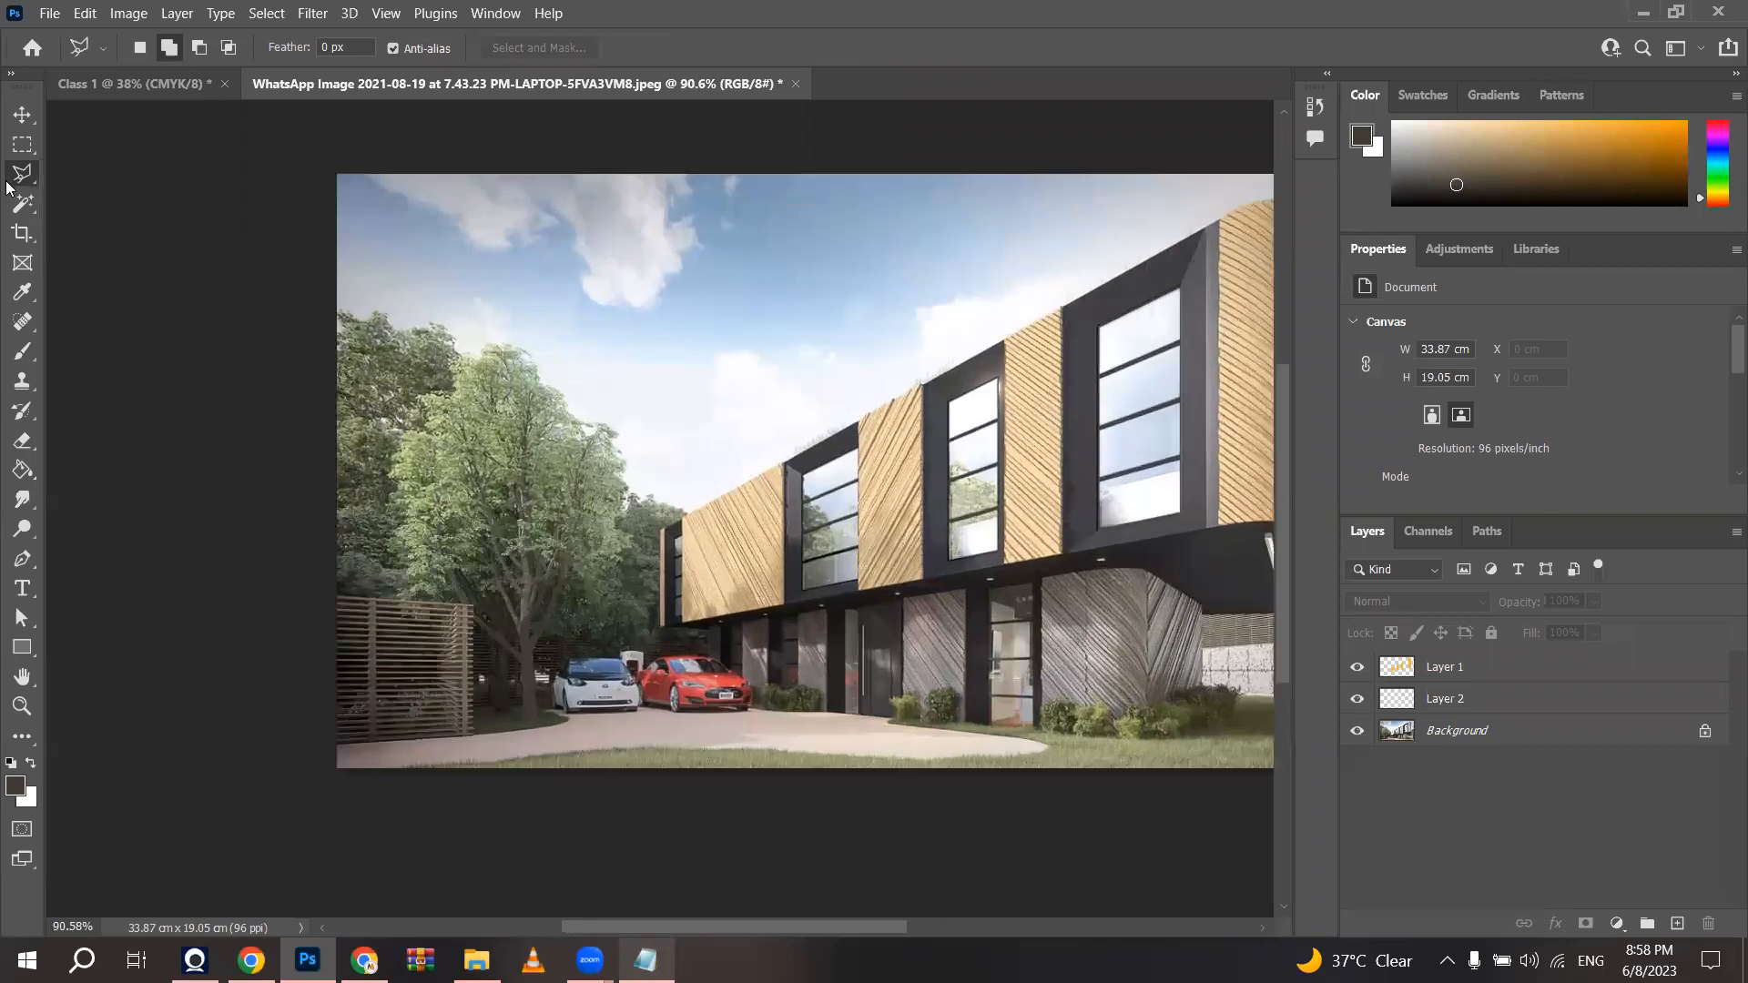
# Step: Try a tall Rectangular Marquee selection over the cloud above the tree and deselect it
pyautogui.click(22, 144)
pyautogui.moveTo(514, 212)
pyautogui.mouseDown()
pyautogui.moveTo(637, 289)
pyautogui.moveTo(625, 396)
pyautogui.mouseUp()
pyautogui.scroll(2, 554, 273)
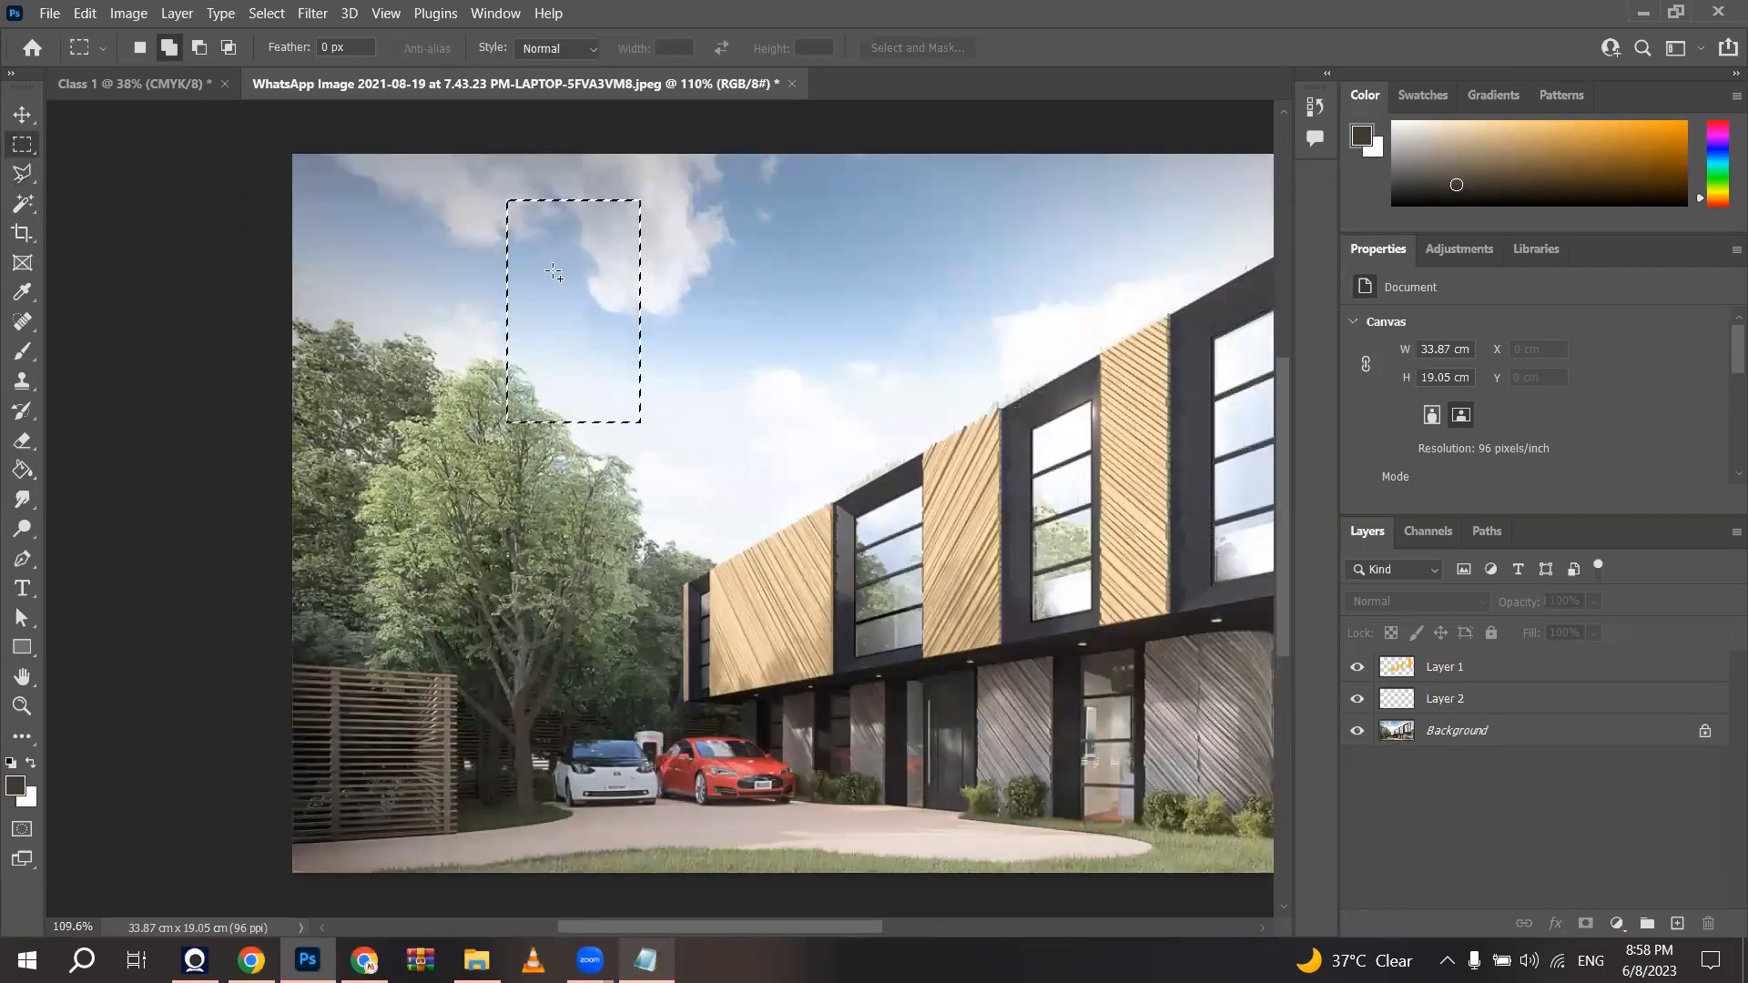
pyautogui.click(553, 271)
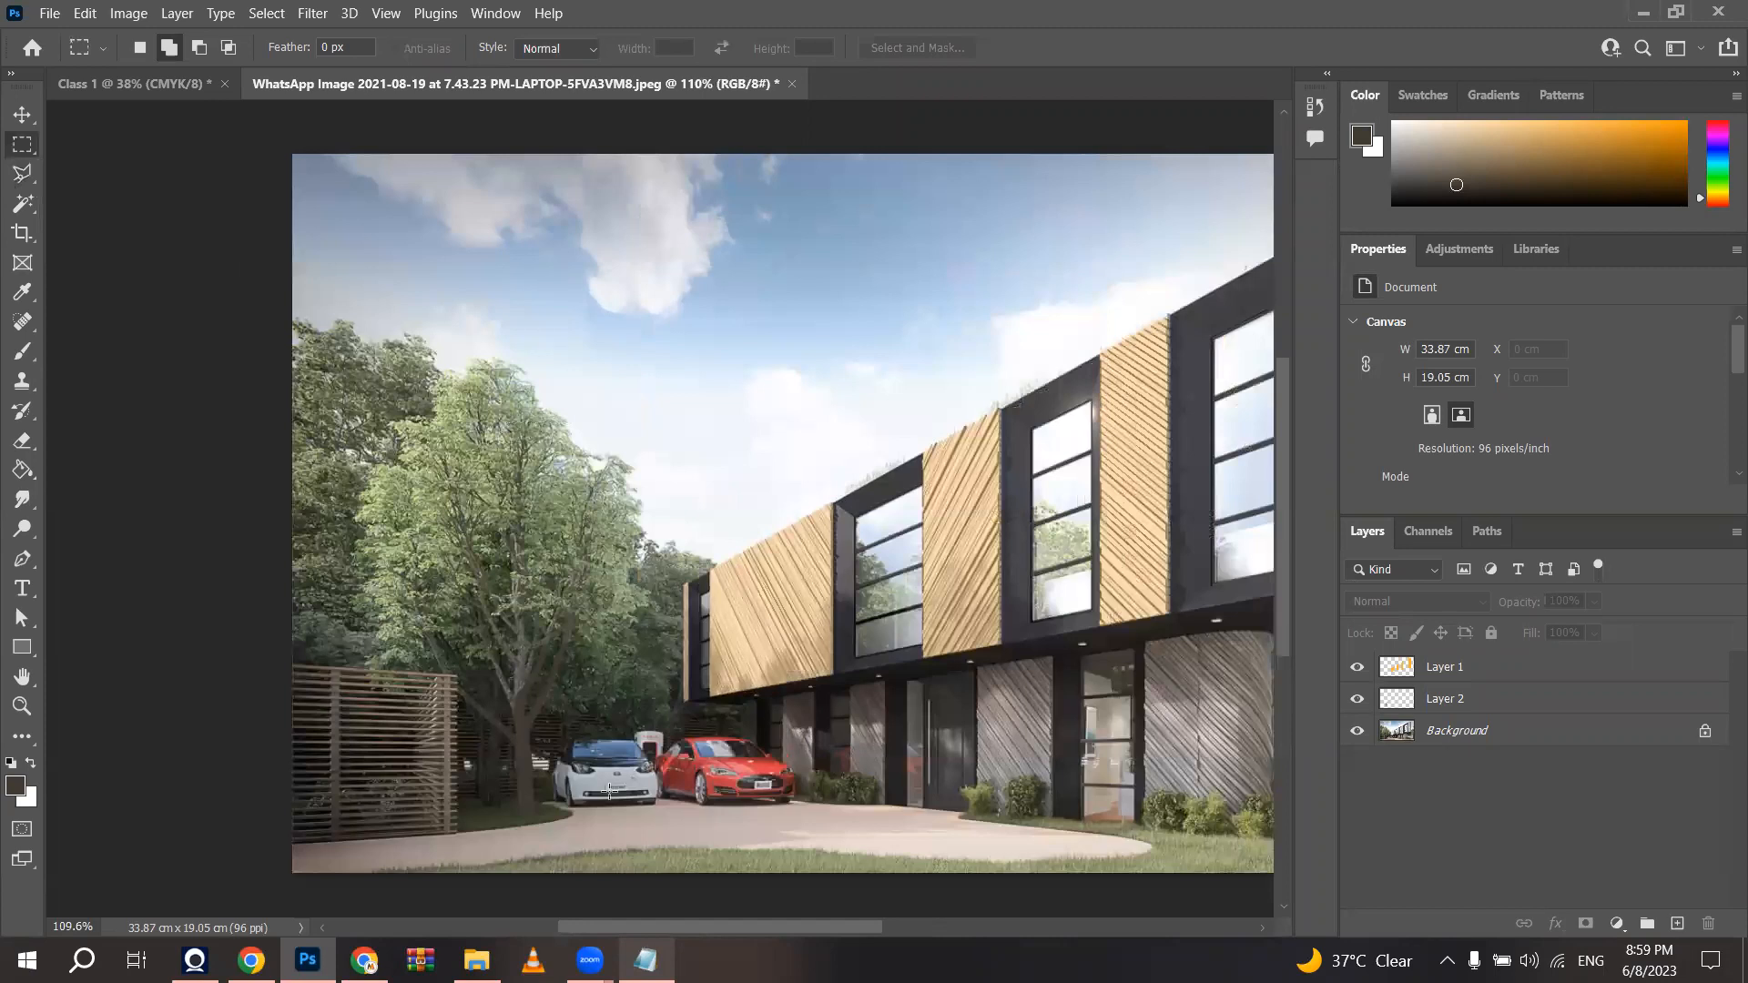
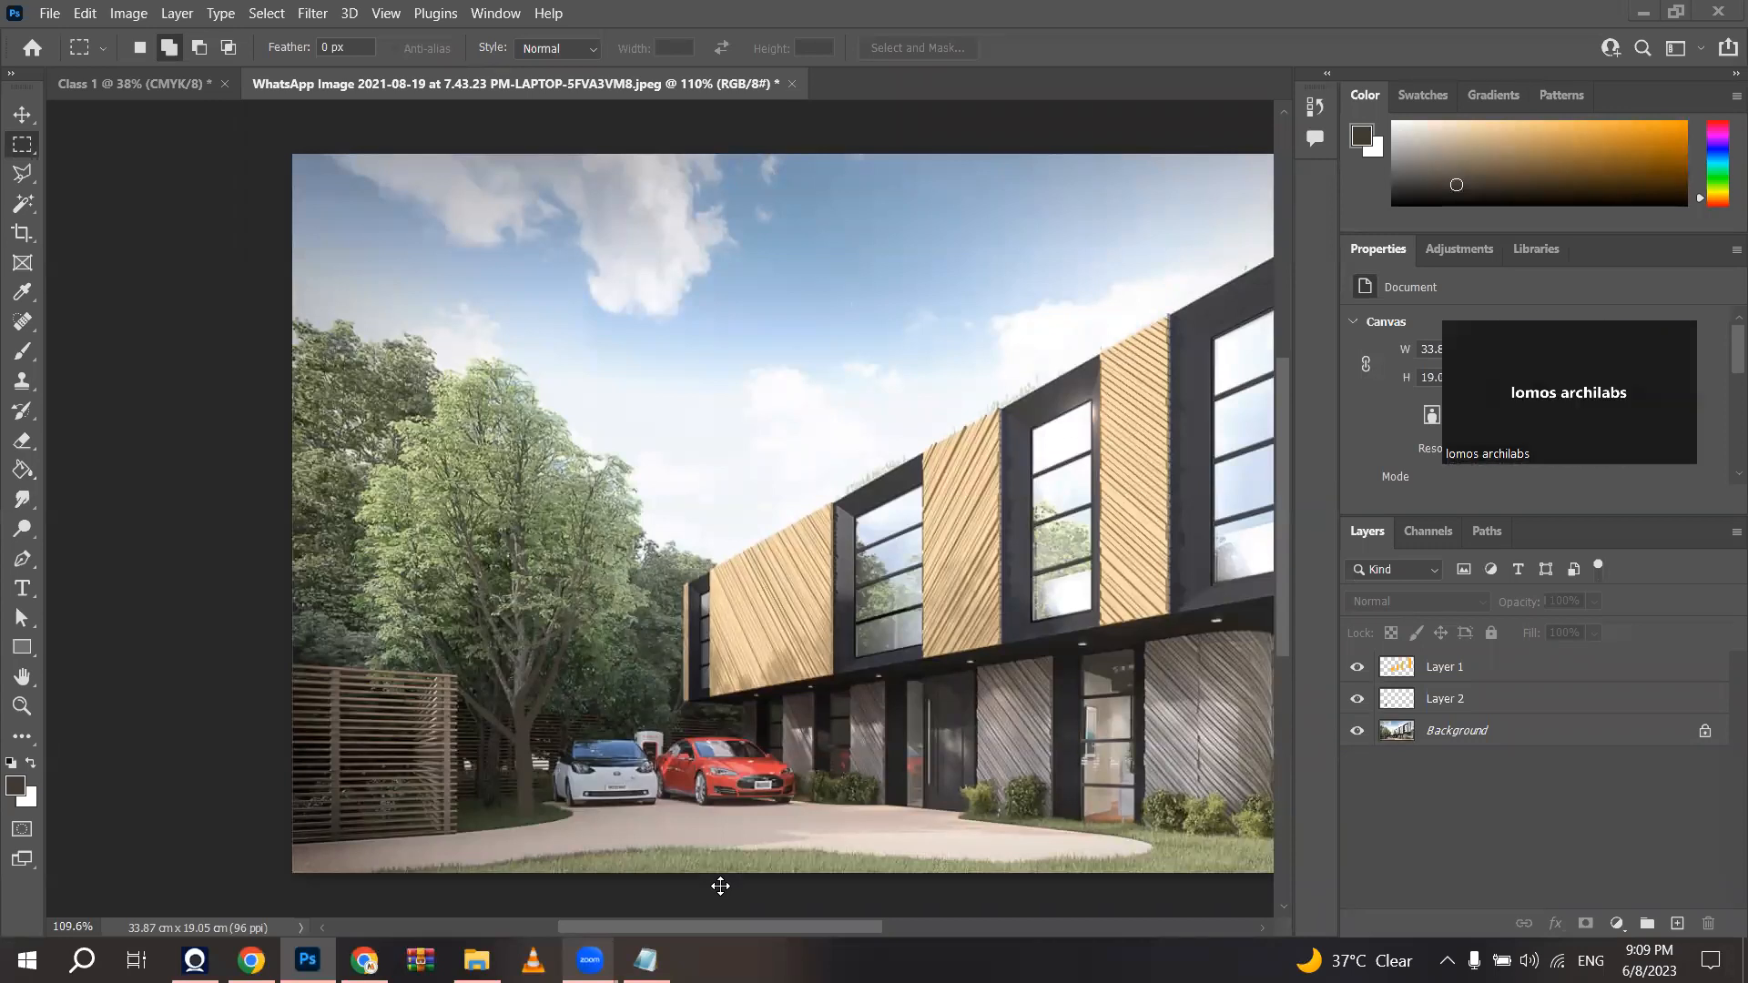
# Step: Hide Layer 1 and Layer 2 to show only the original house image
pyautogui.scroll(-3, 636, 576)
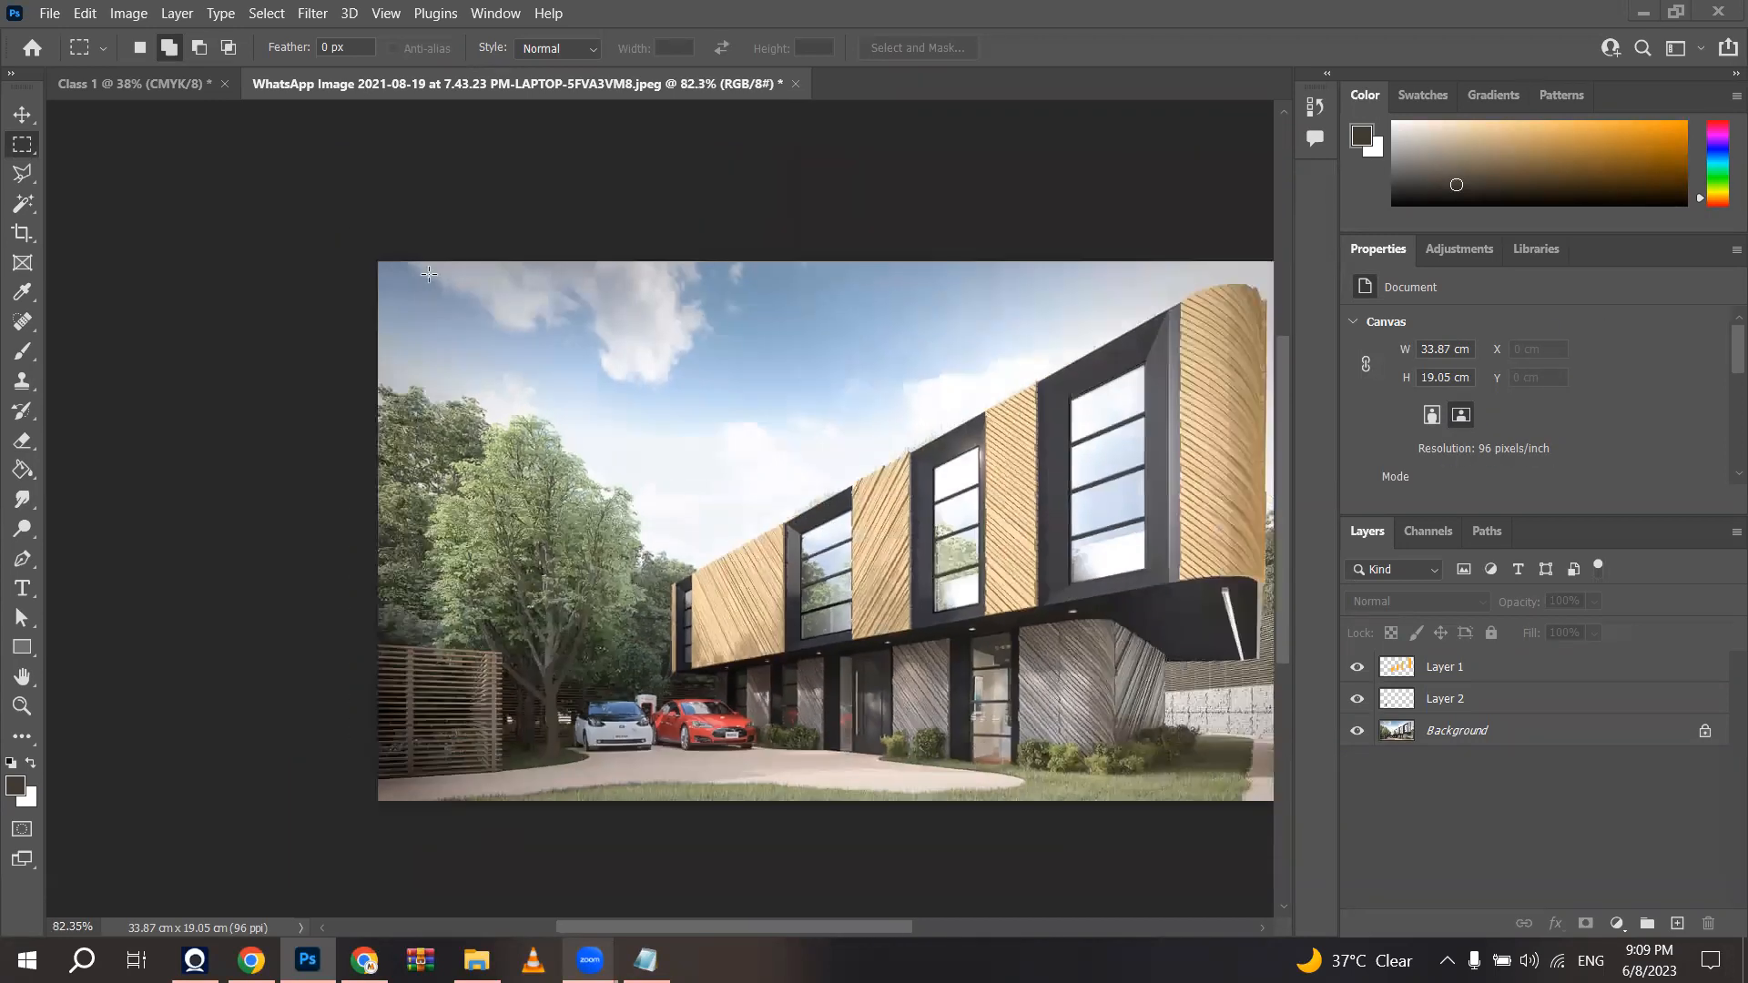
pyautogui.scroll(-2, 473, 288)
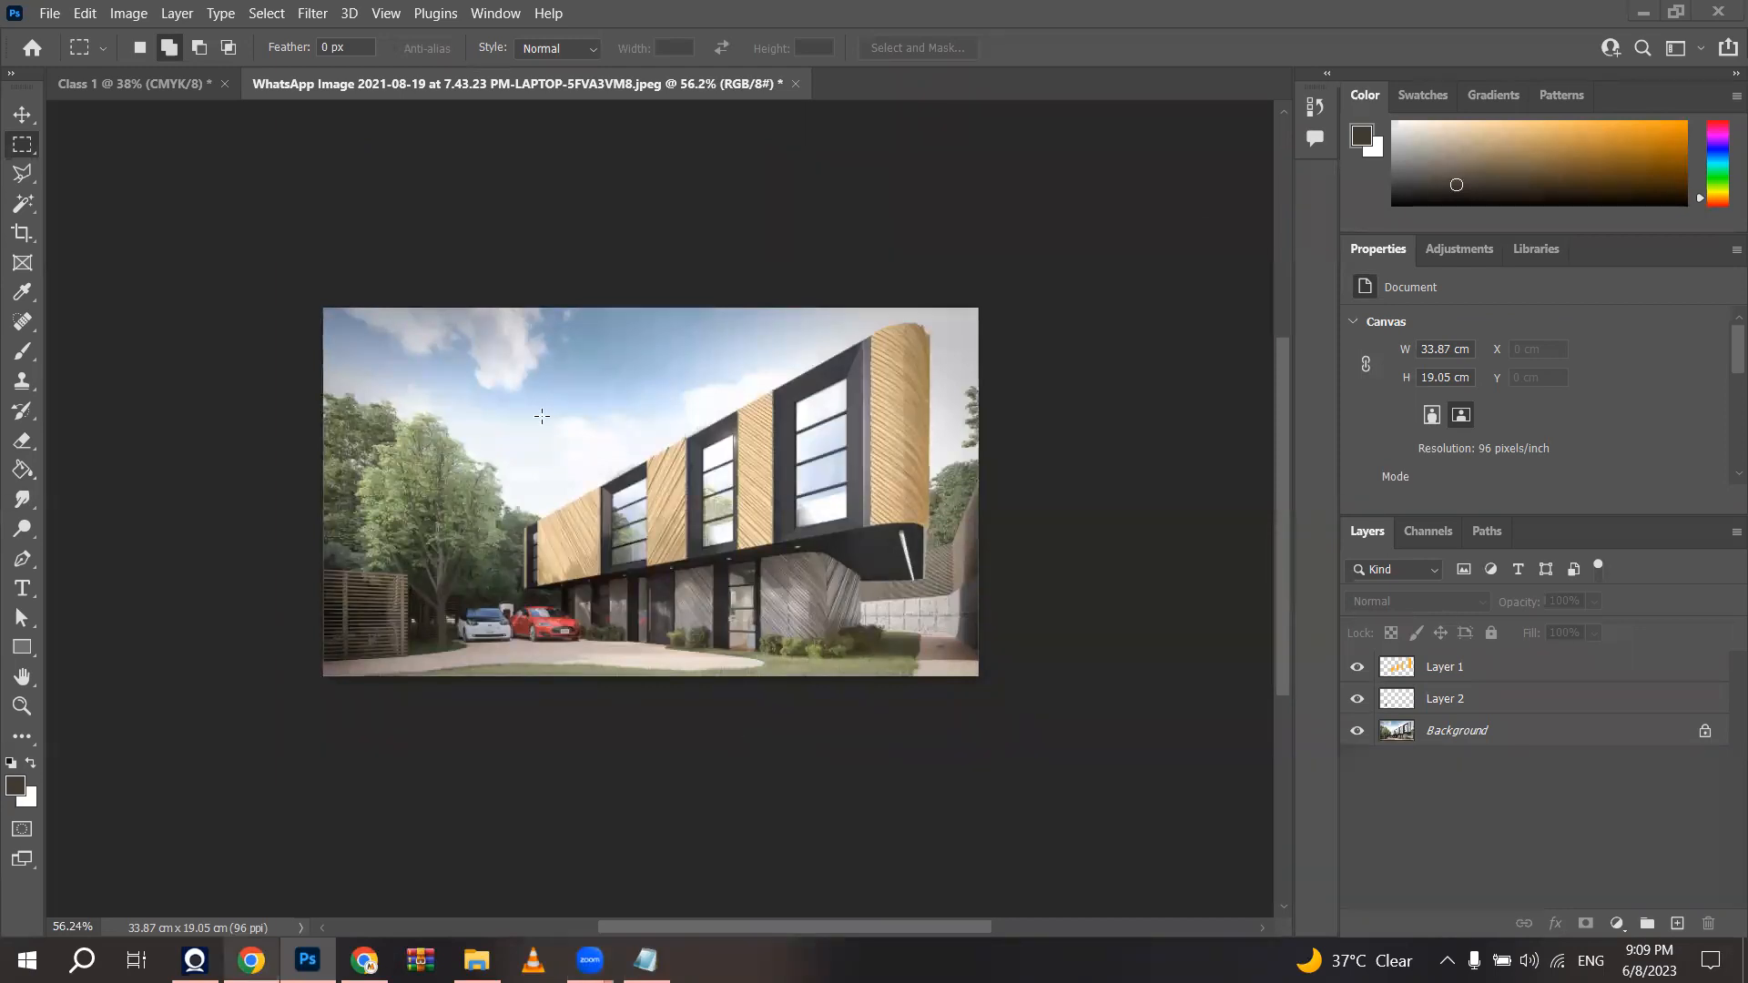
pyautogui.scroll(4, 507, 371)
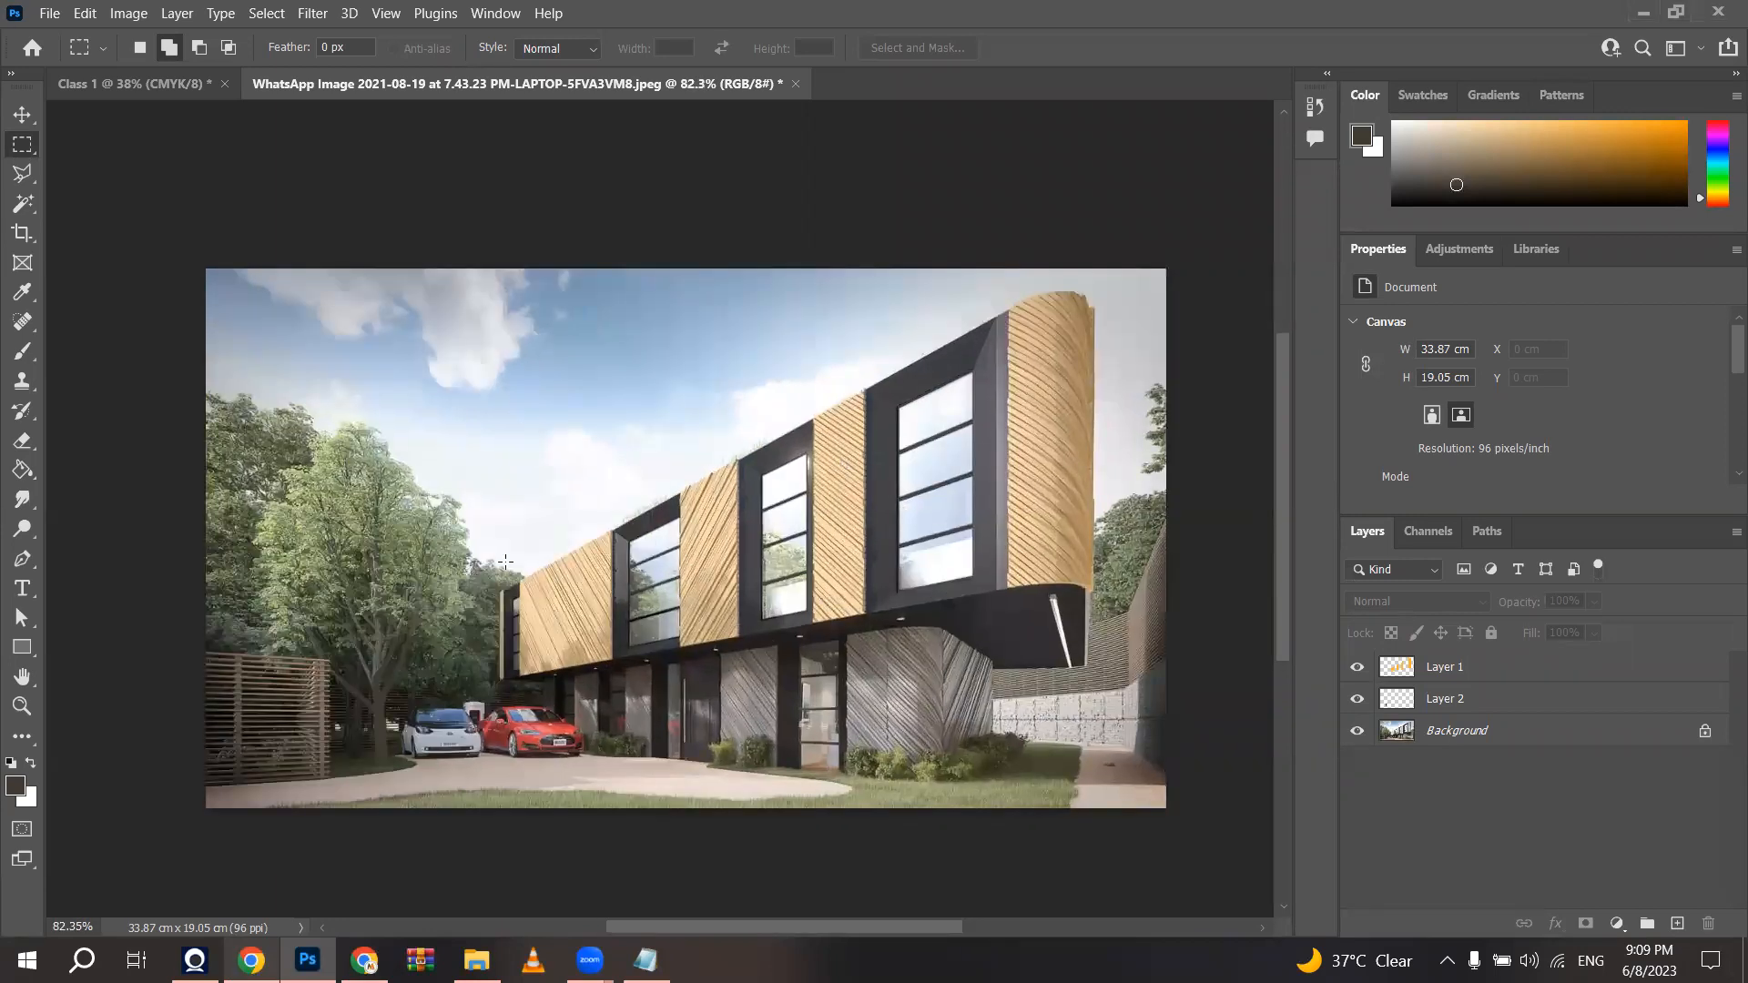
pyautogui.click(20, 115)
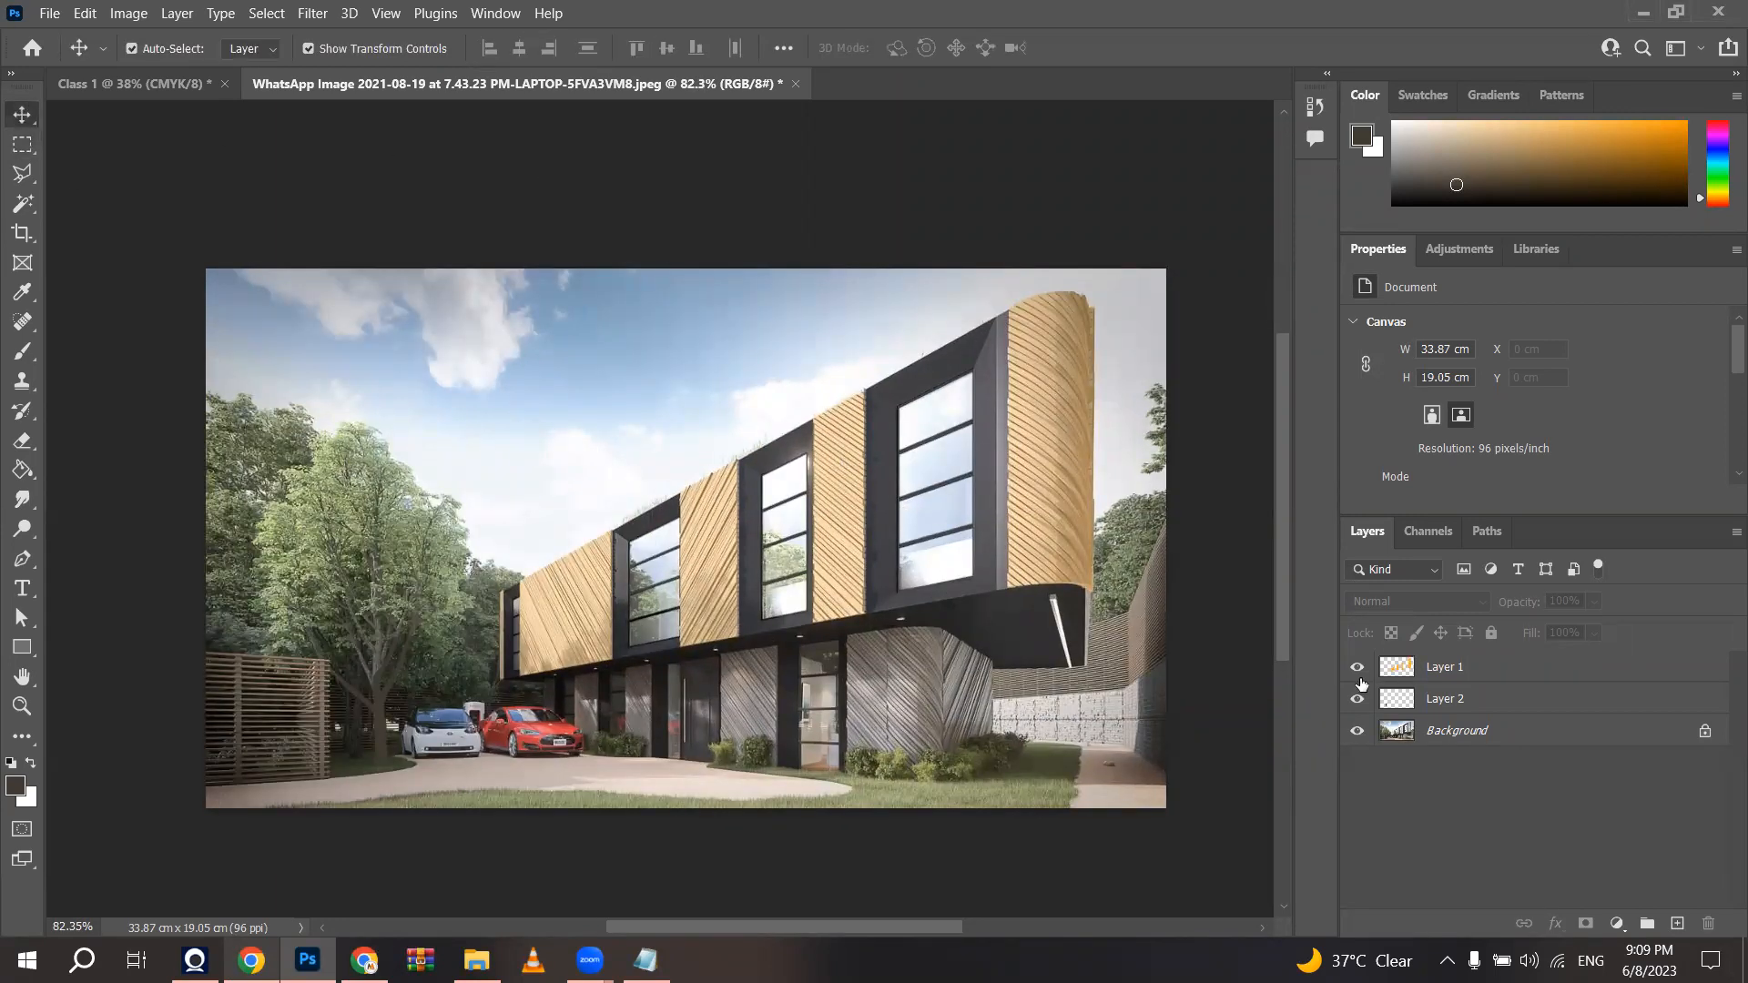
pyautogui.moveTo(1357, 670); pyautogui.dragTo(1357, 699)
pyautogui.scroll(1, 754, 355)
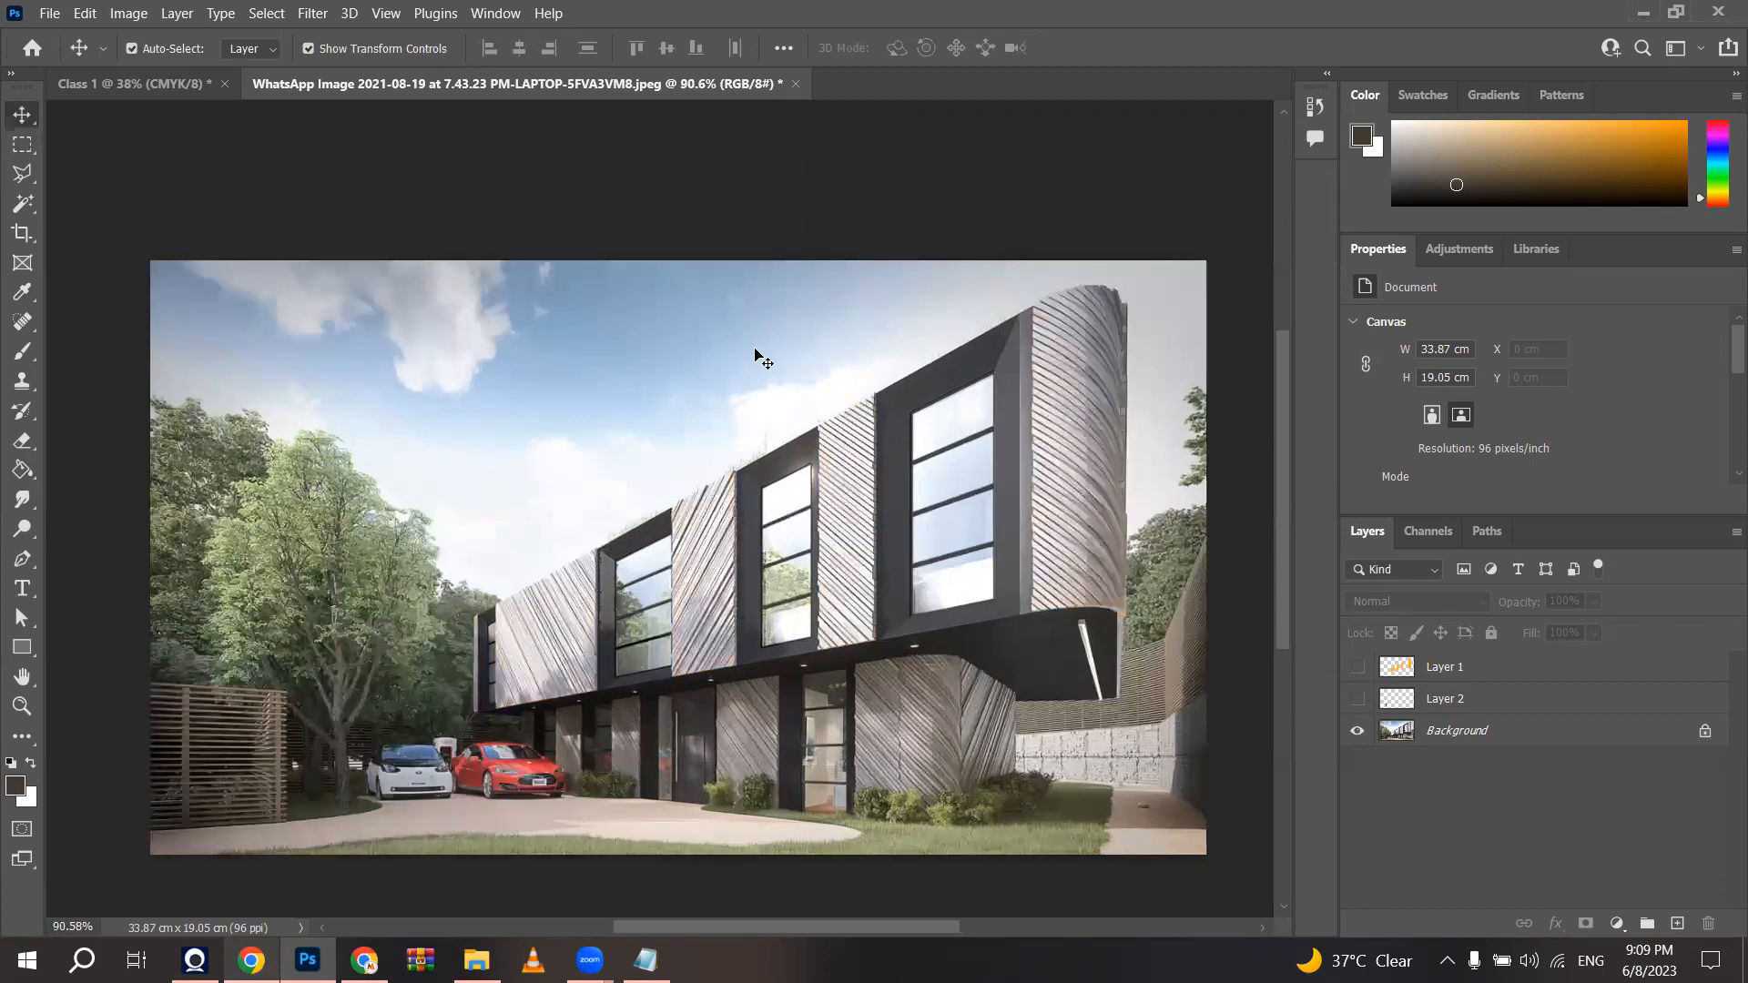
# Step: Activate the Magic Wand tool and make the Background layer the active layer
pyautogui.click(16, 202)
pyautogui.click(26, 205)
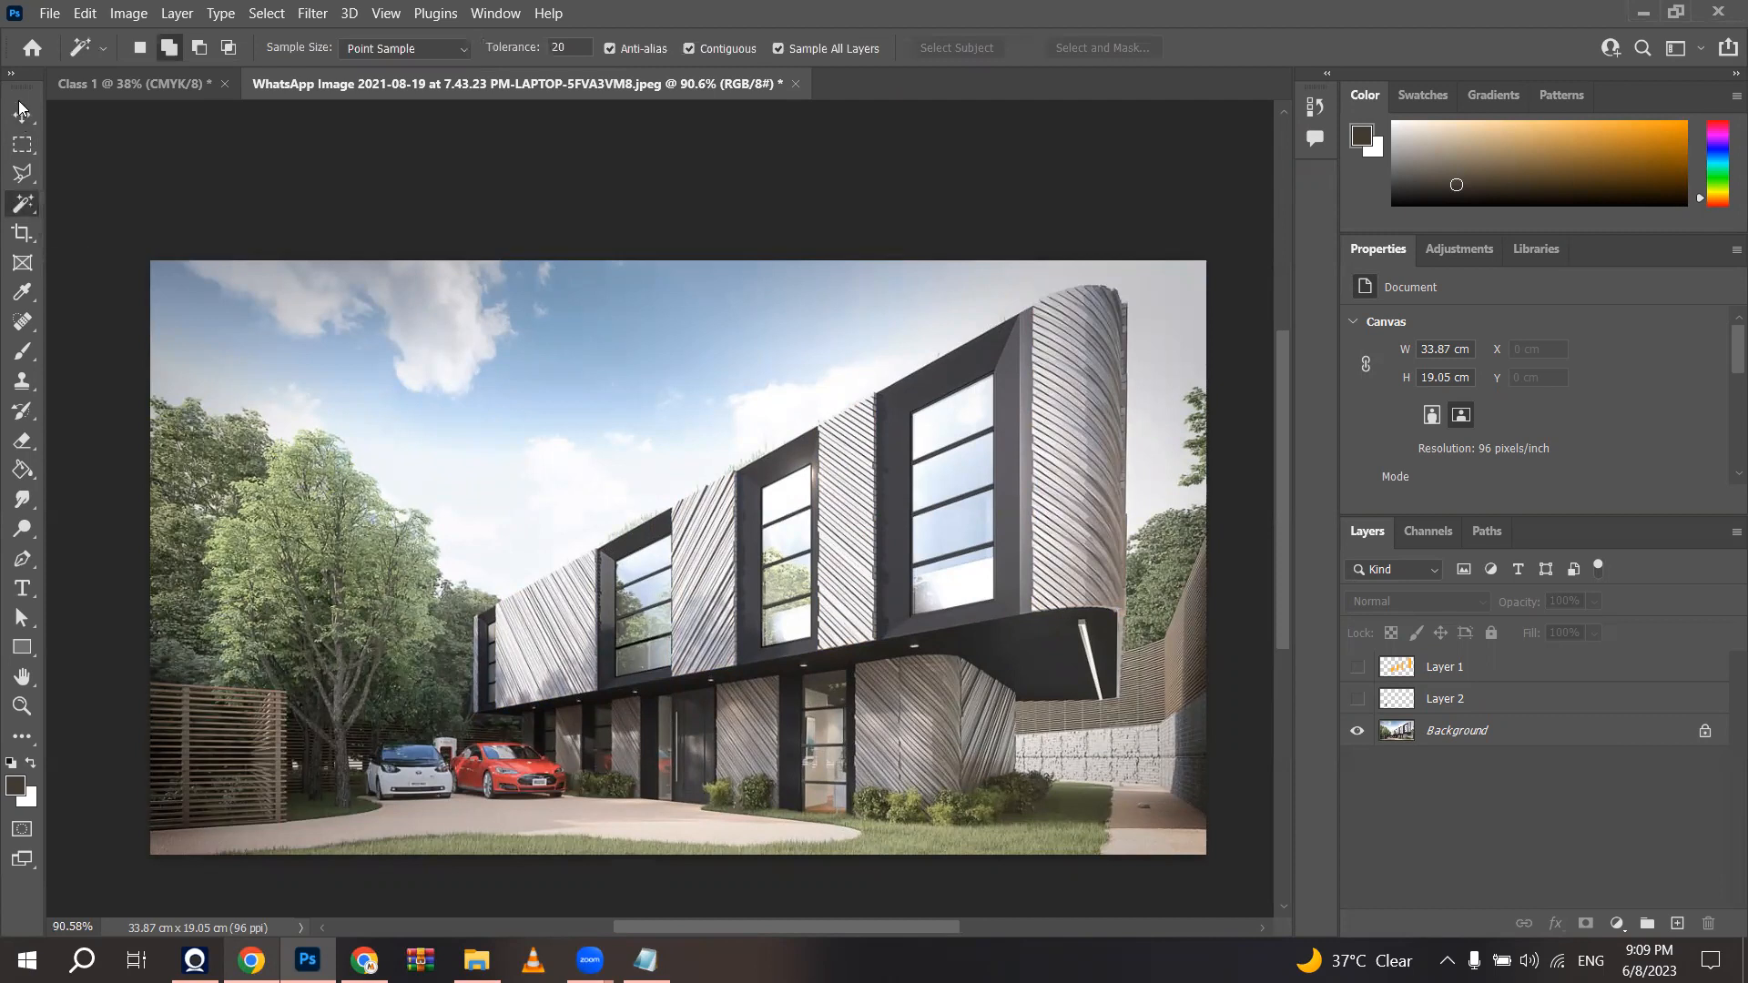
pyautogui.rightClick(27, 206)
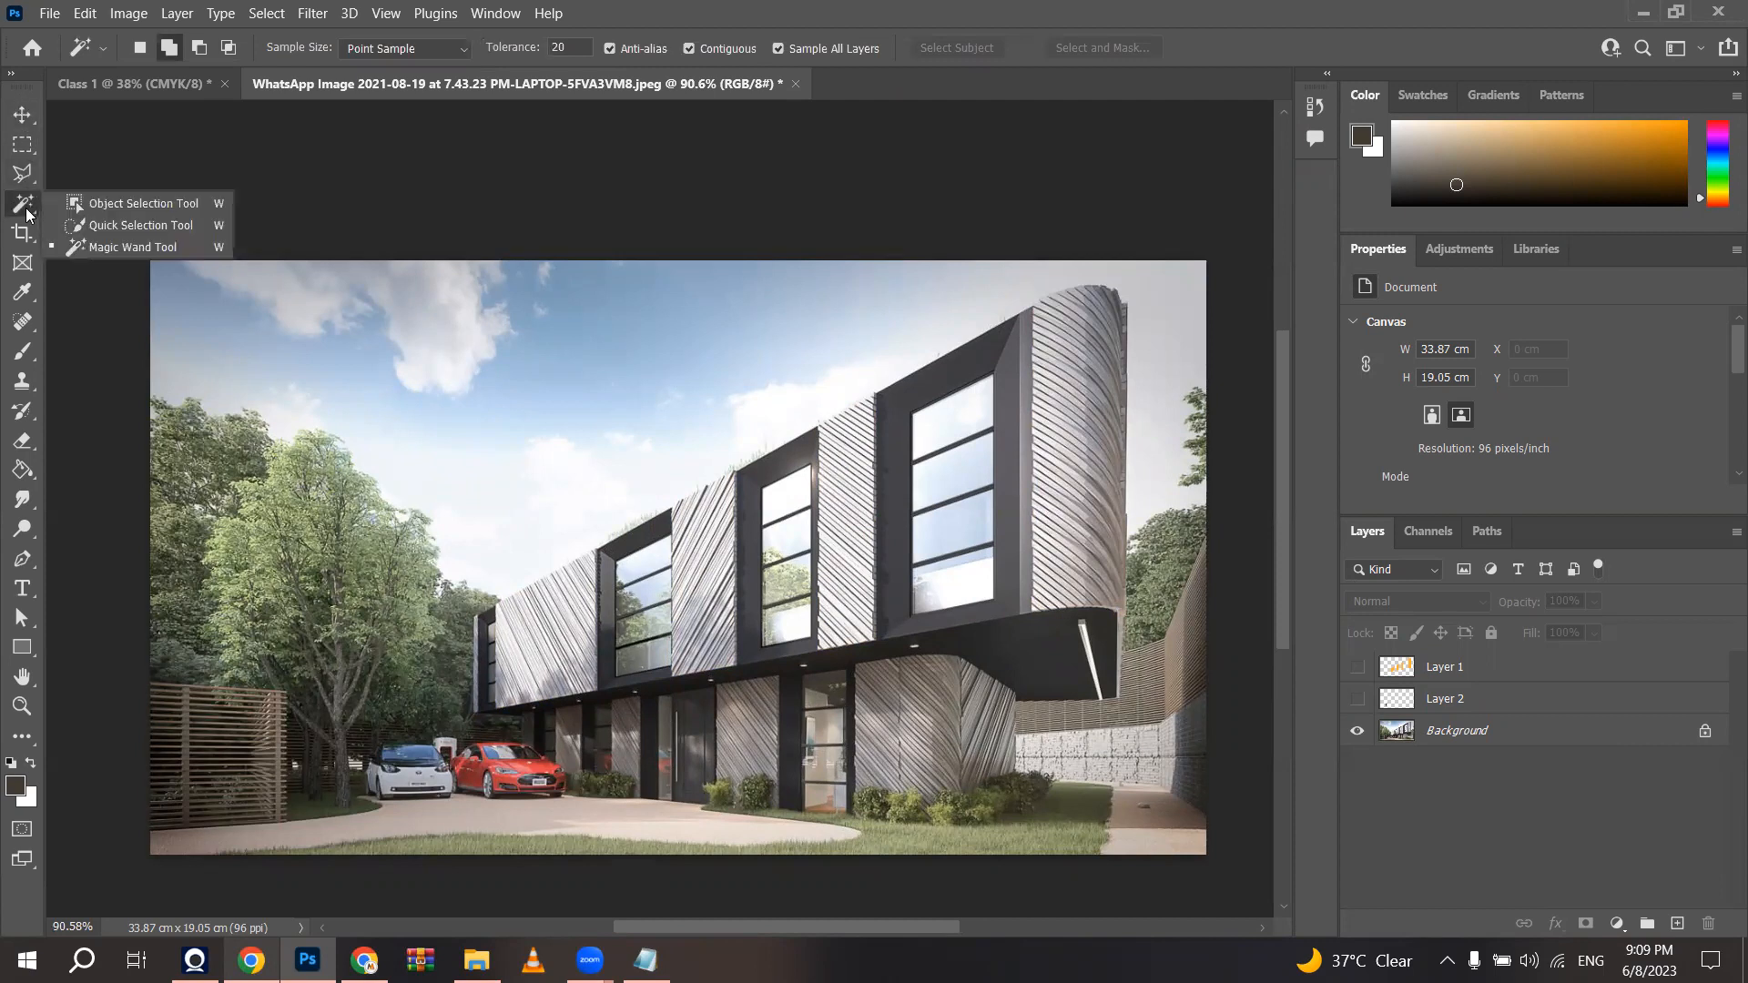
pyautogui.click(164, 247)
pyautogui.scroll(2, 787, 387)
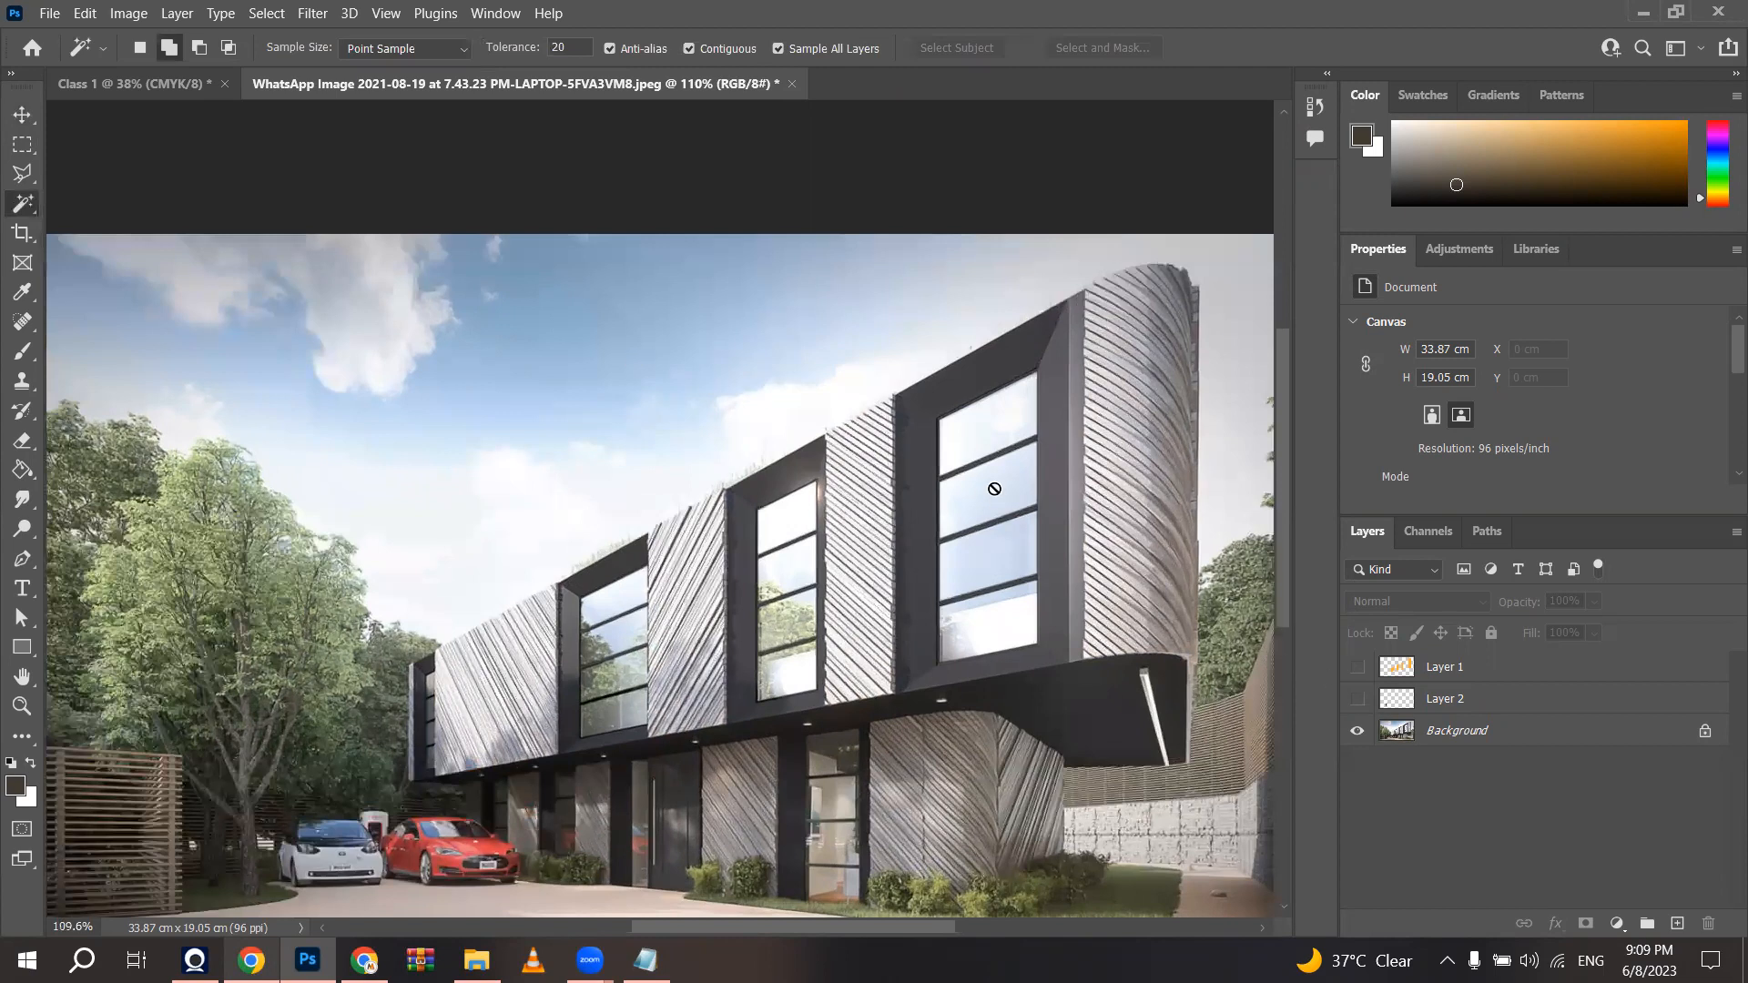
pyautogui.scroll(-2, 1001, 487)
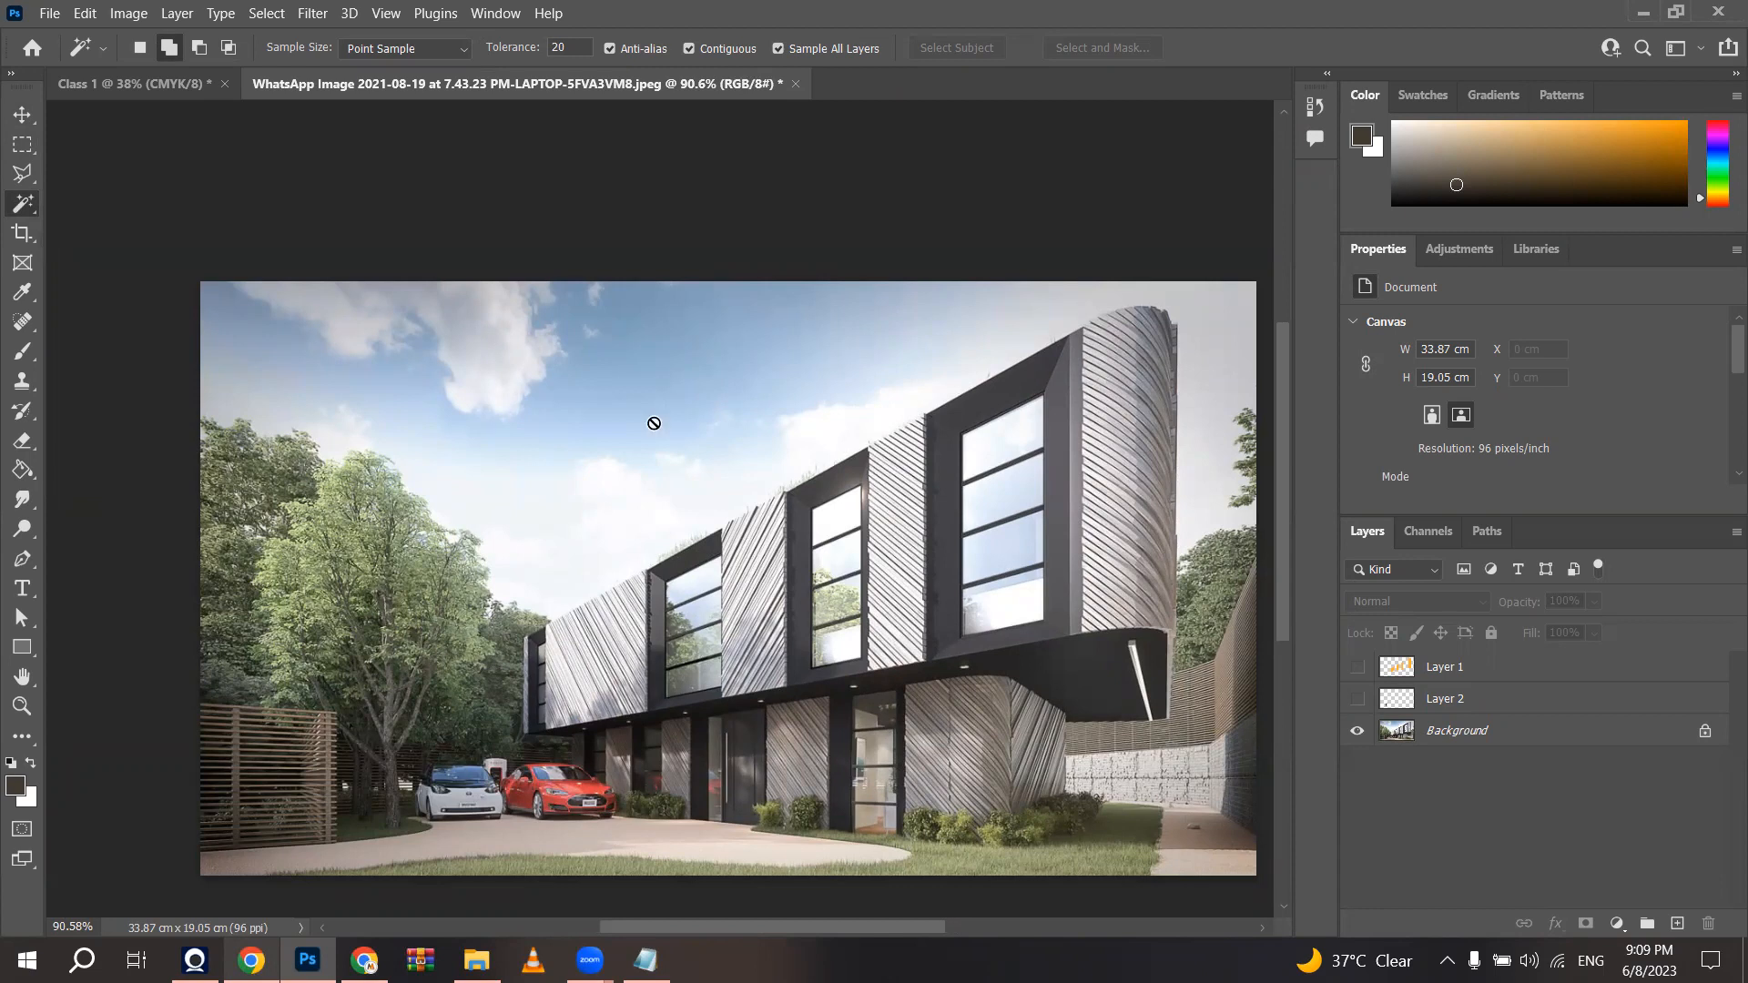
pyautogui.moveTo(755, 595); pyautogui.dragTo(729, 597)
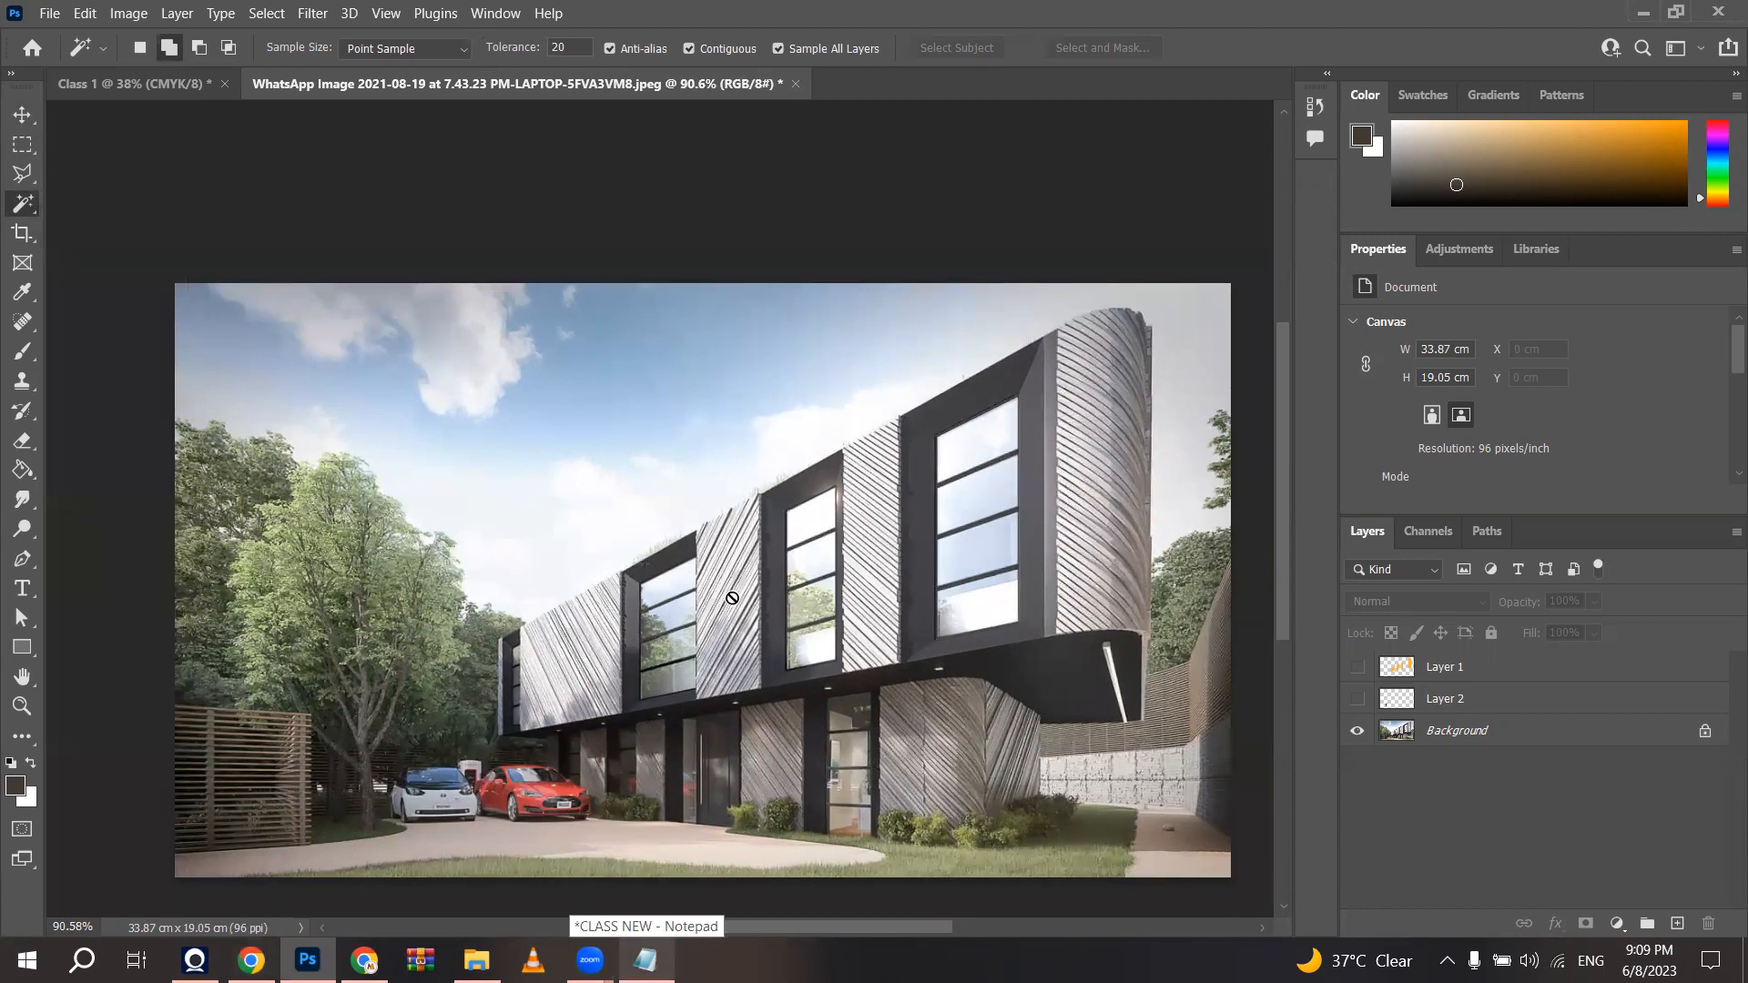
pyautogui.click(1484, 738)
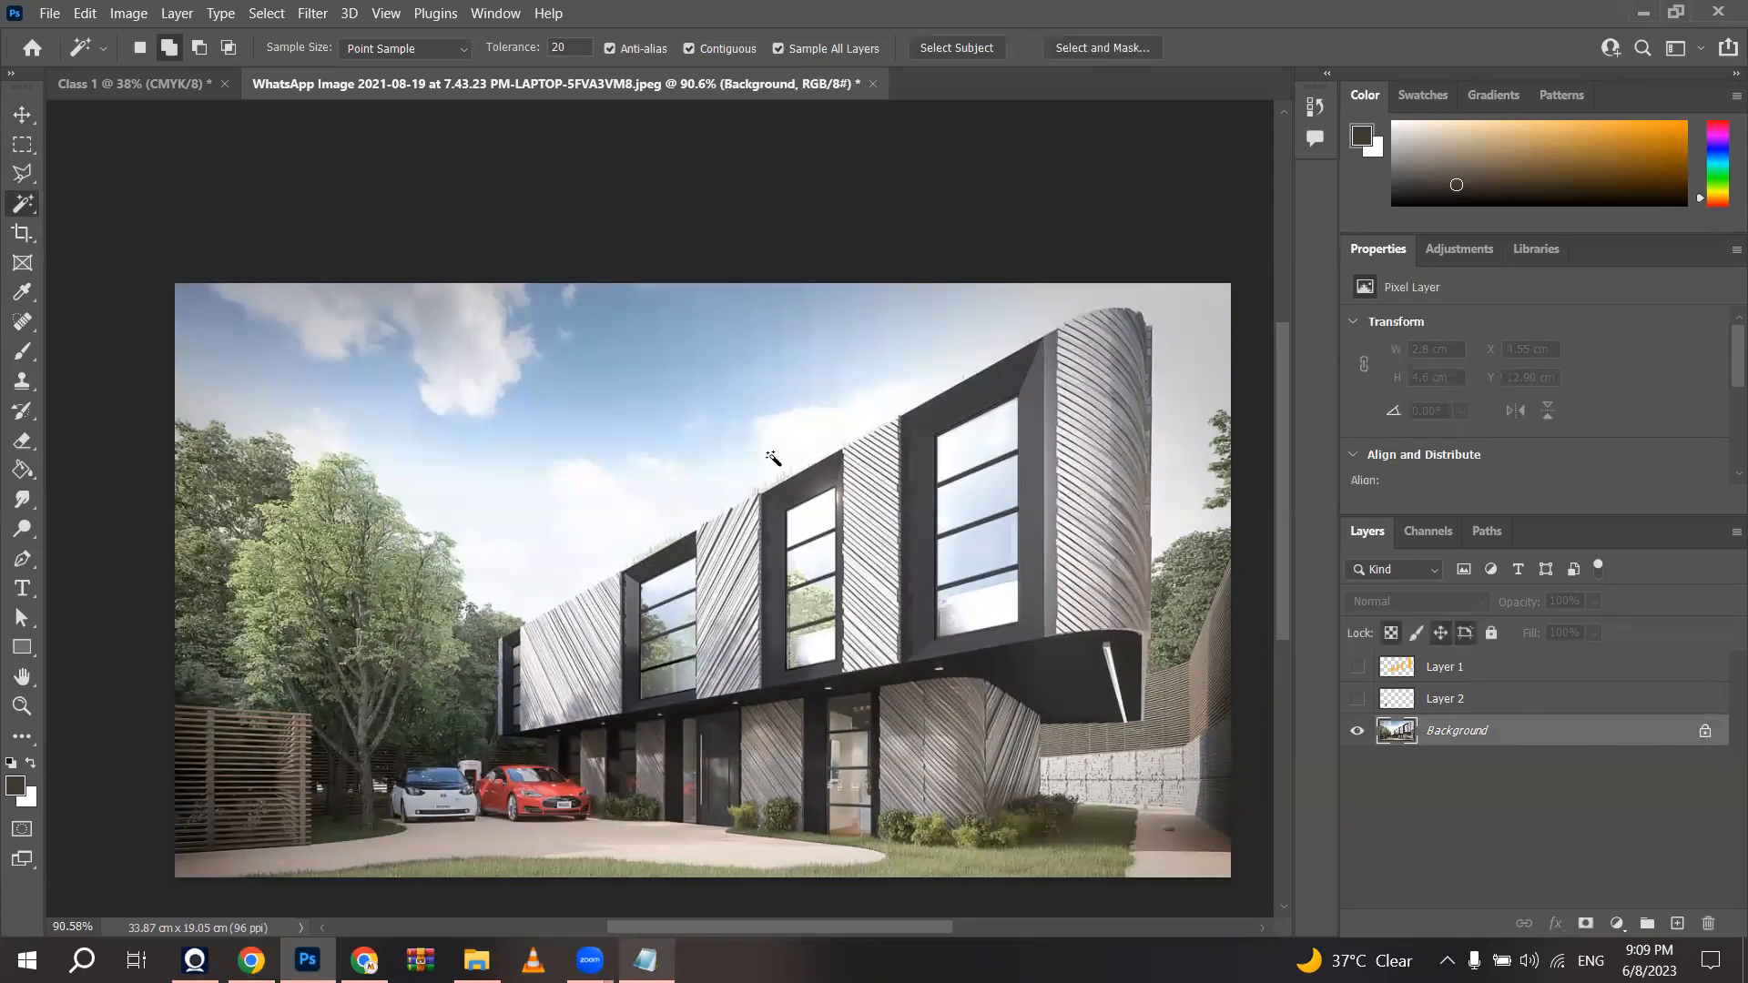
# Step: Try selecting the blue sky with the Magic Wand at a tolerance of 10, and deselect the result
pyautogui.scroll(1, 605, 324)
pyautogui.scroll(1, 741, 359)
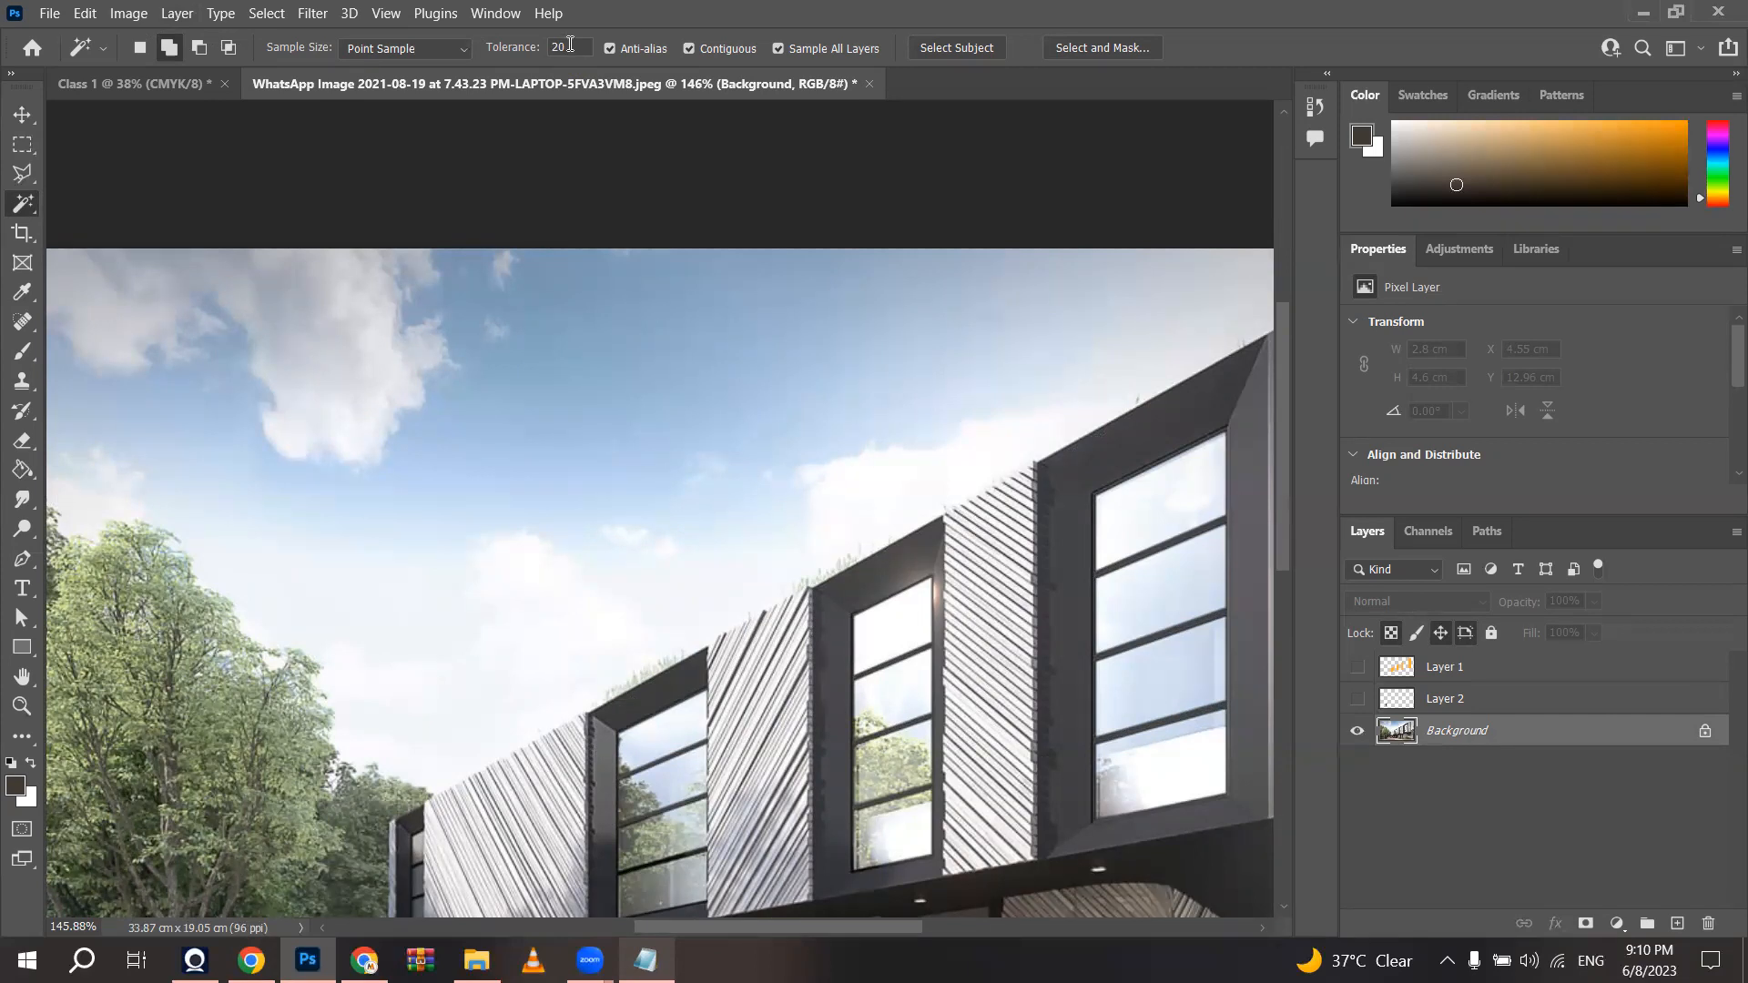
pyautogui.scroll(-3, 567, 49)
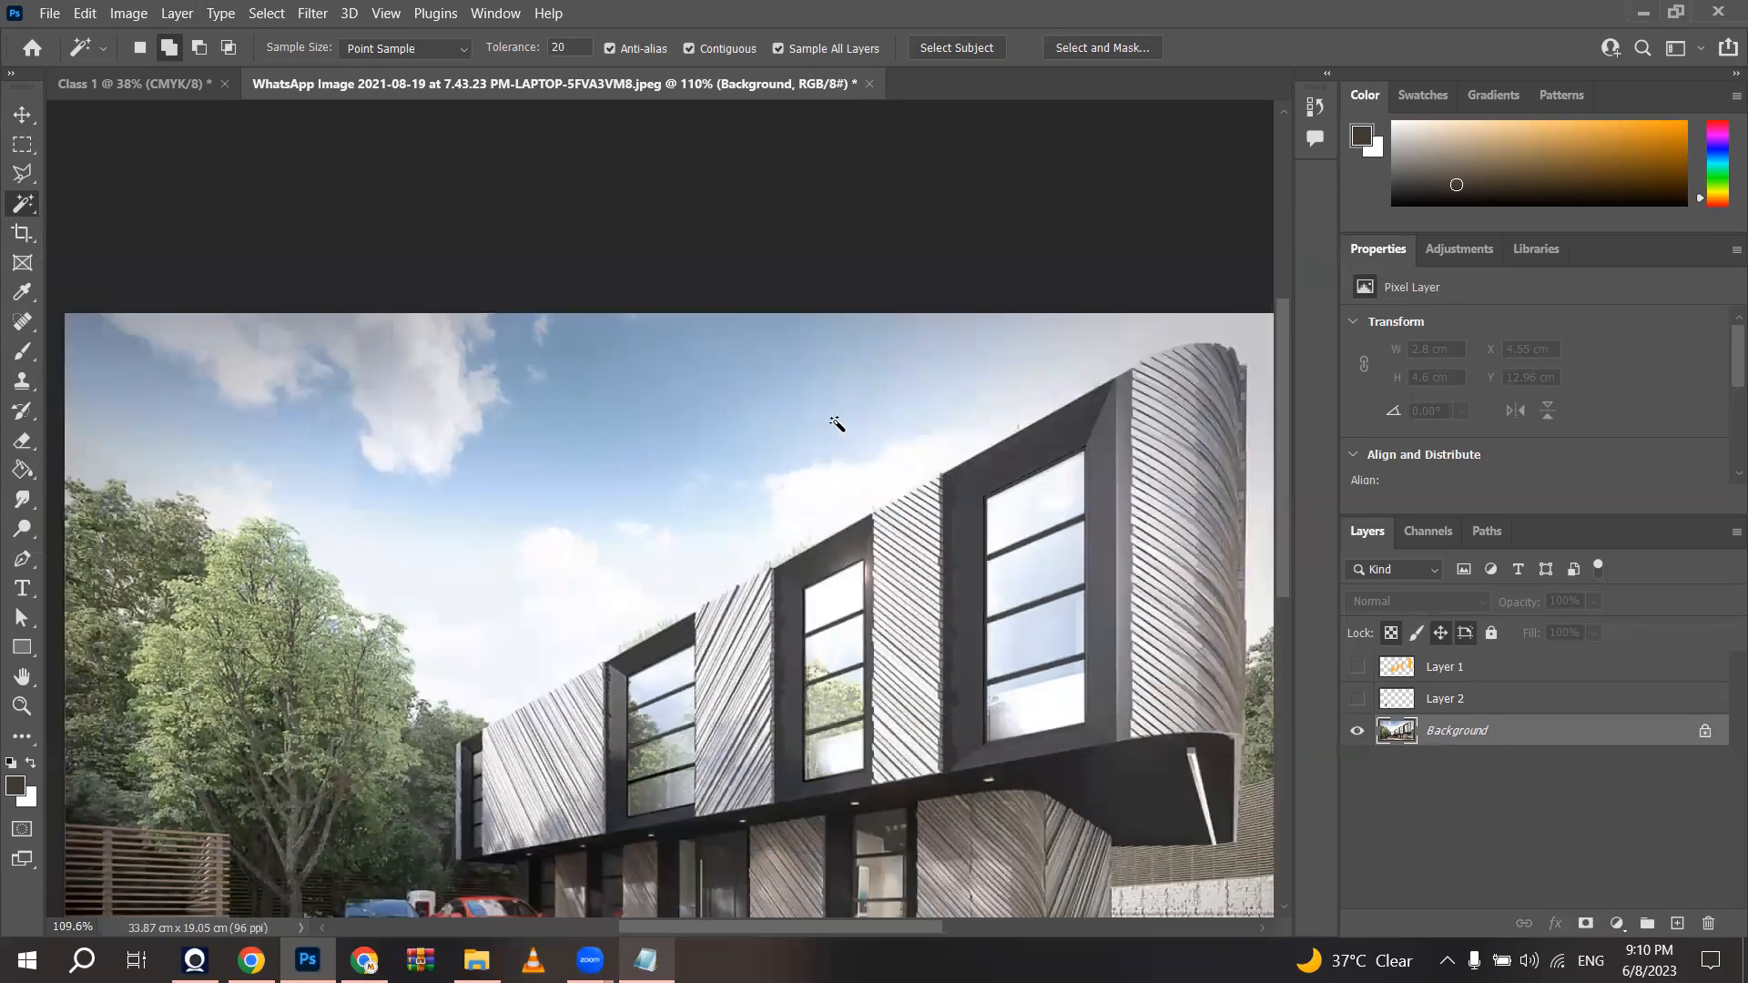
pyautogui.scroll(2, 835, 425)
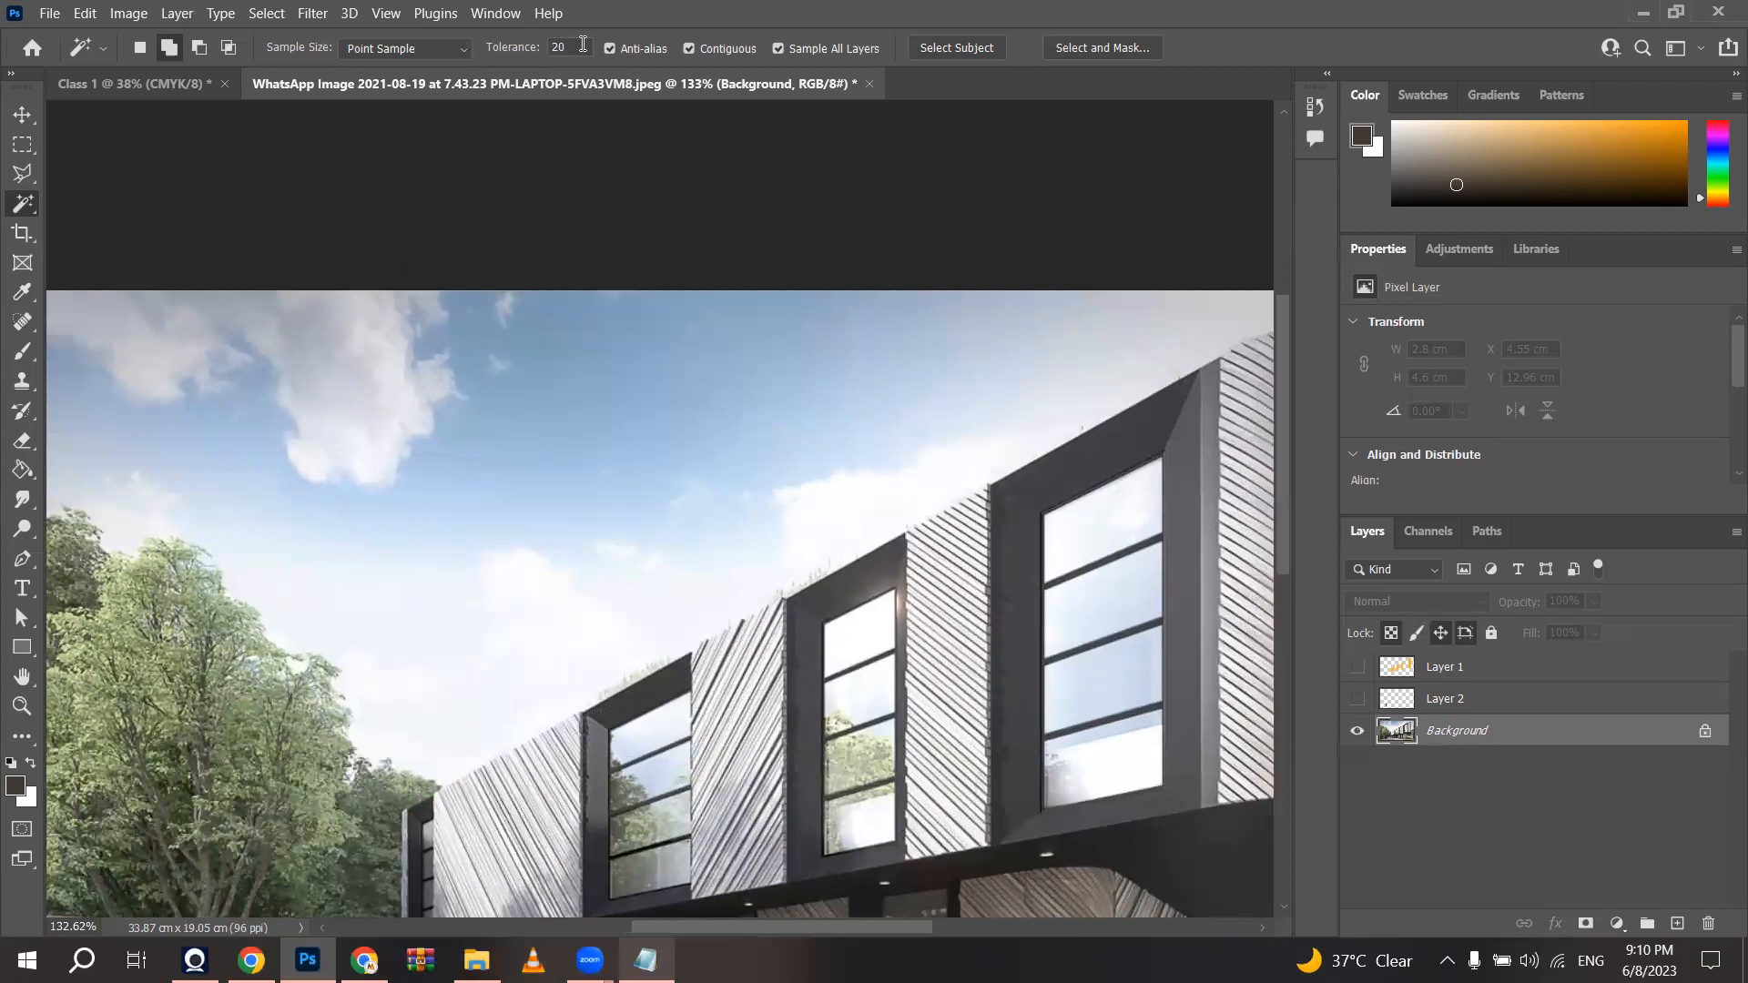
pyautogui.click(582, 46)
pyautogui.write('10')
pyautogui.click(842, 350)
pyautogui.scroll(-3, 846, 355)
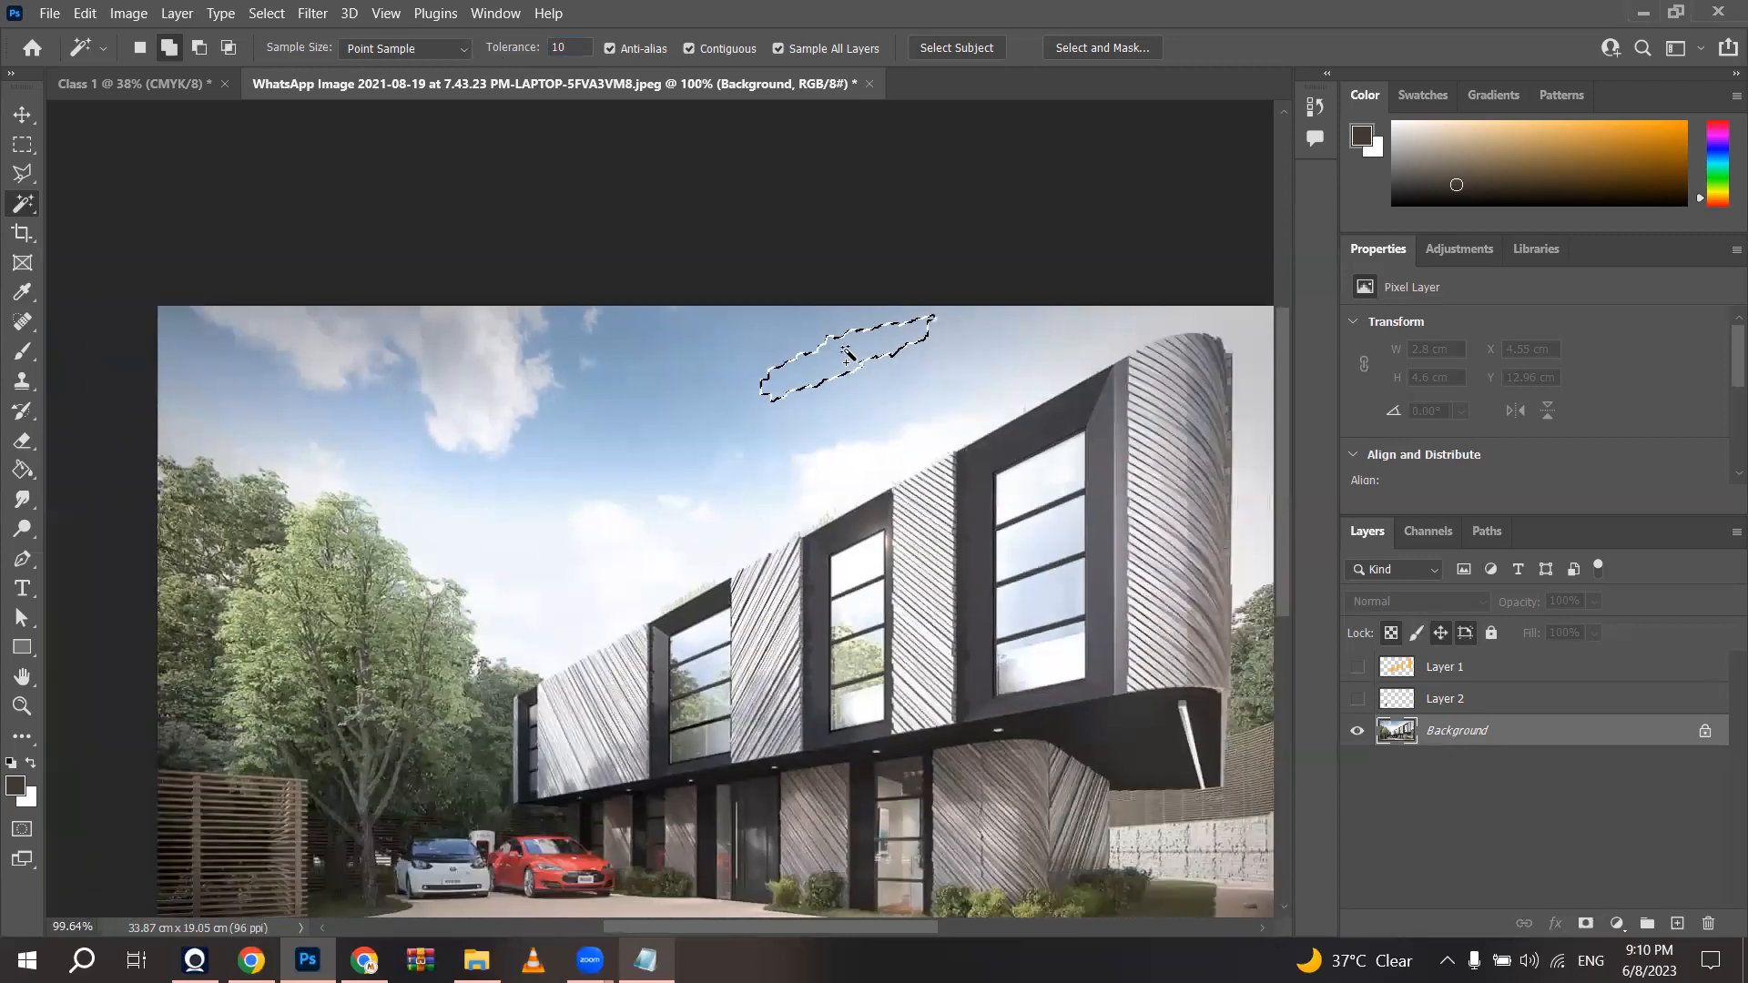
pyautogui.scroll(3, 847, 355)
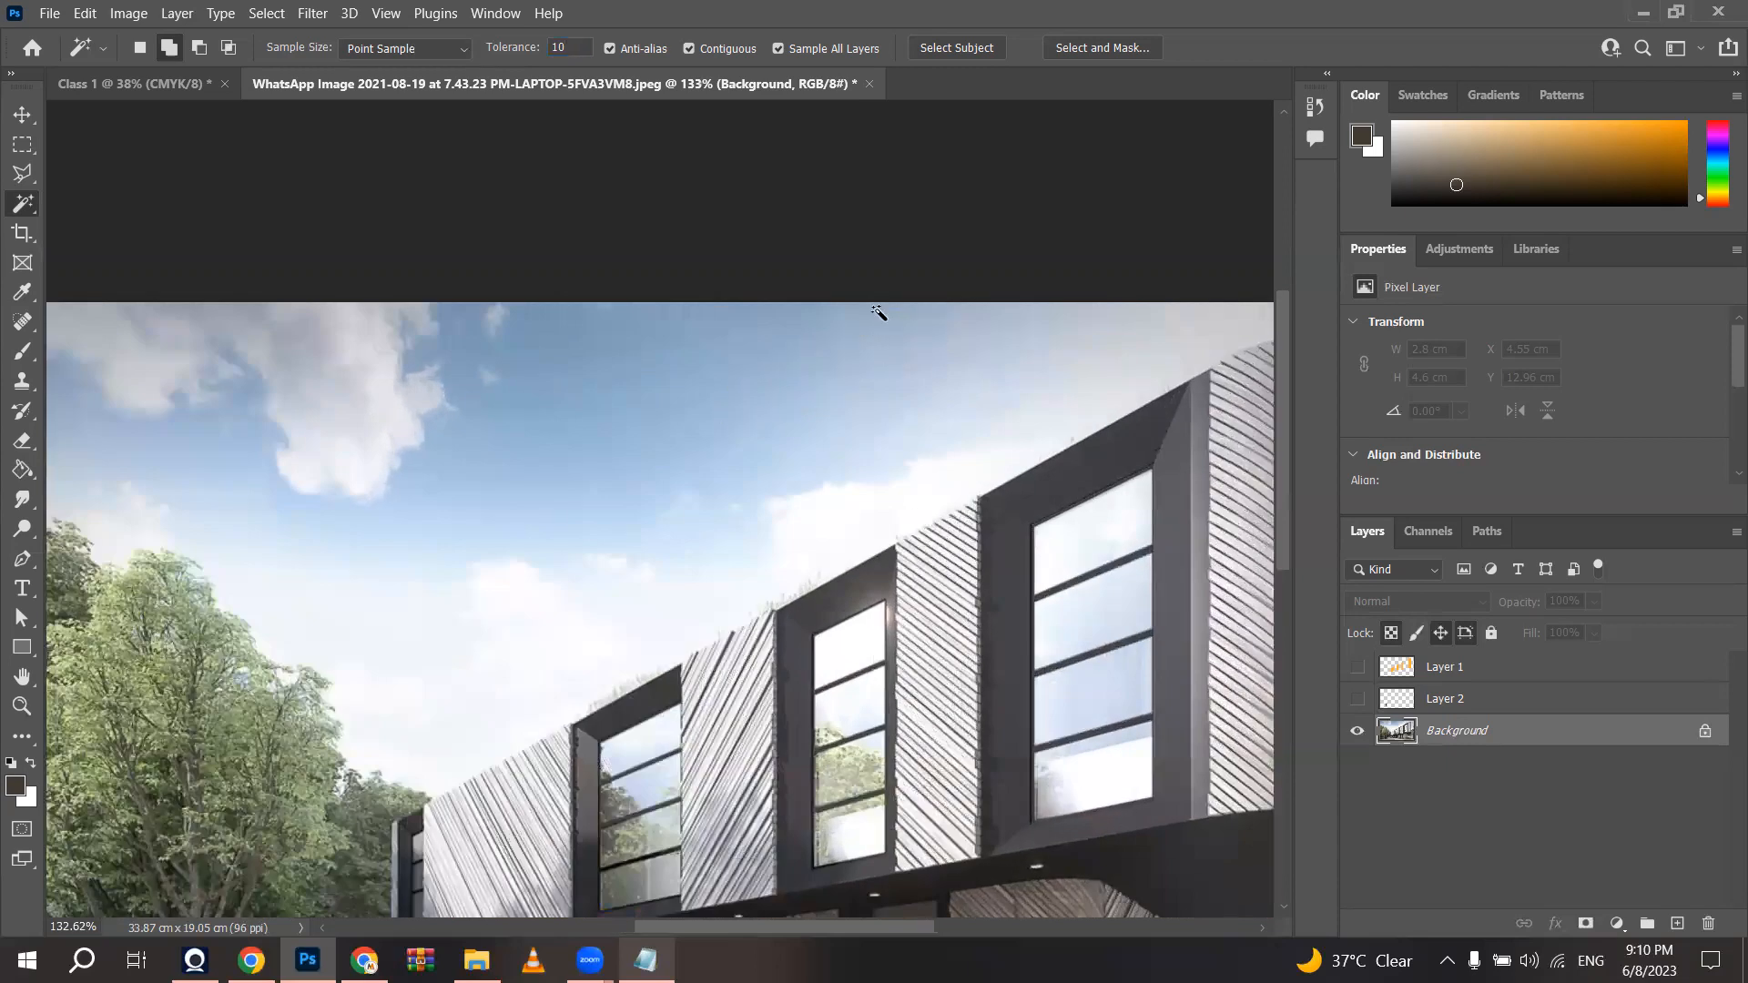
# Step: Set the Magic Wand tolerance to 50 and select the blue sky above the house
pyautogui.click(559, 47)
pyautogui.write('50')
pyautogui.click(846, 364)
pyautogui.scroll(-4, 675, 379)
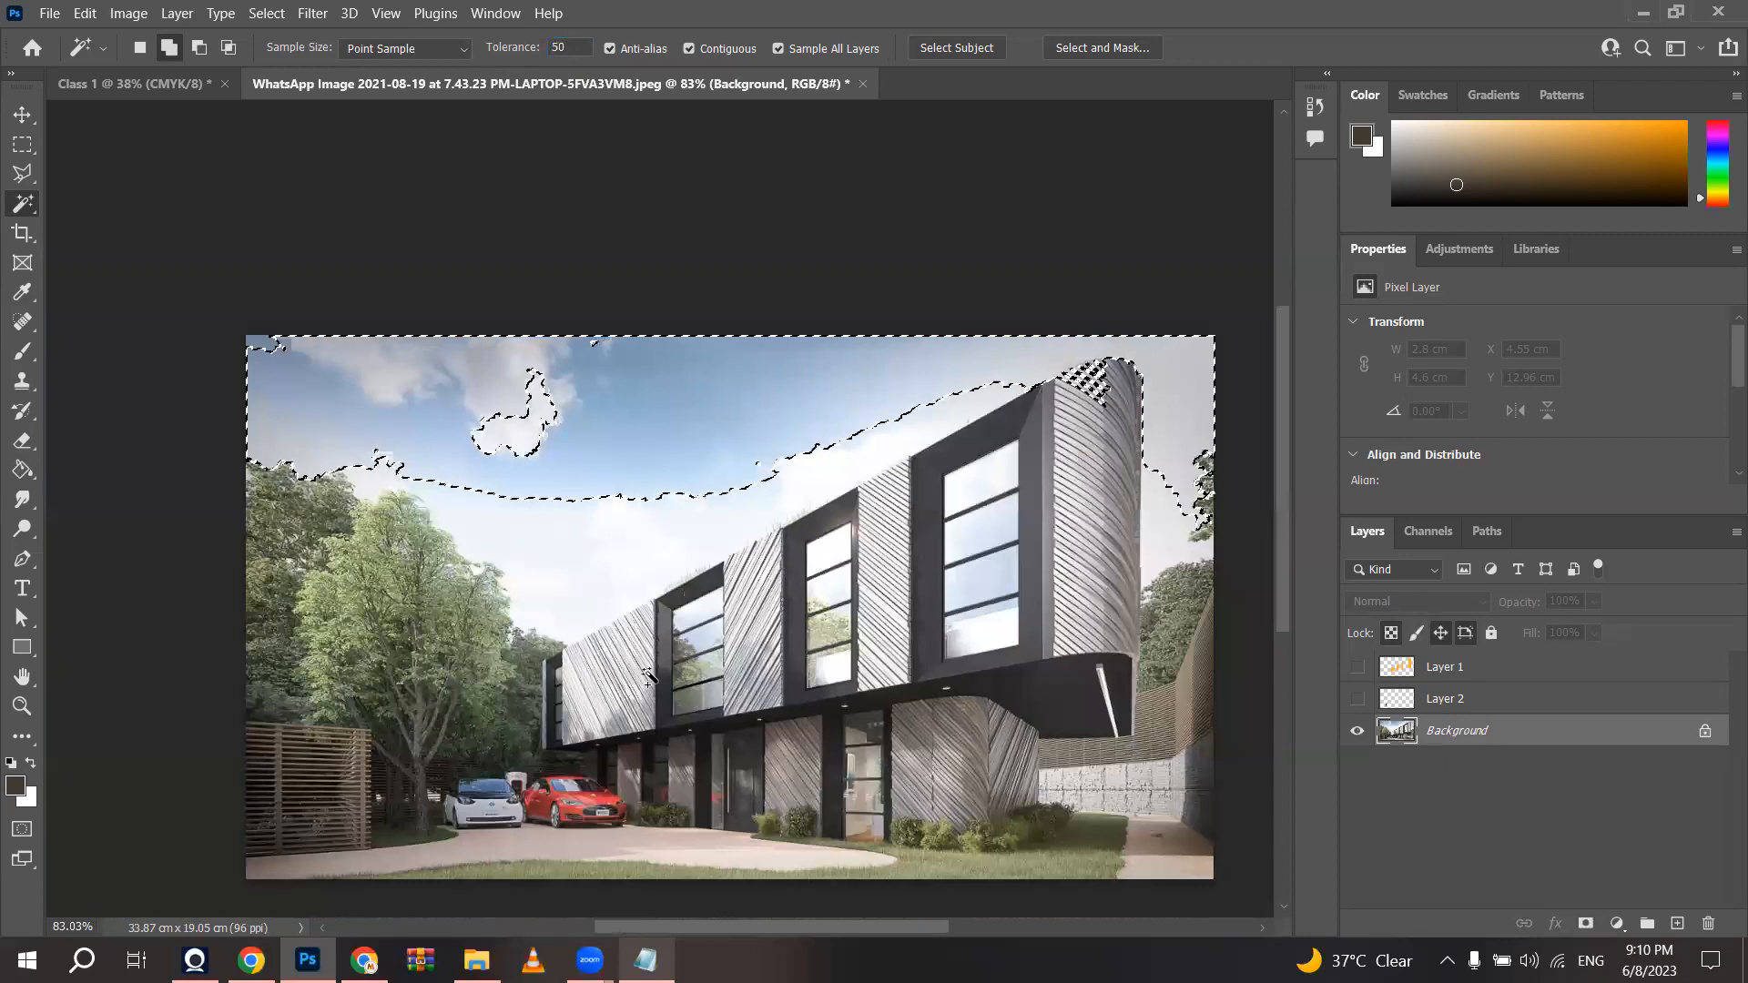
pyautogui.scroll(4, 546, 483)
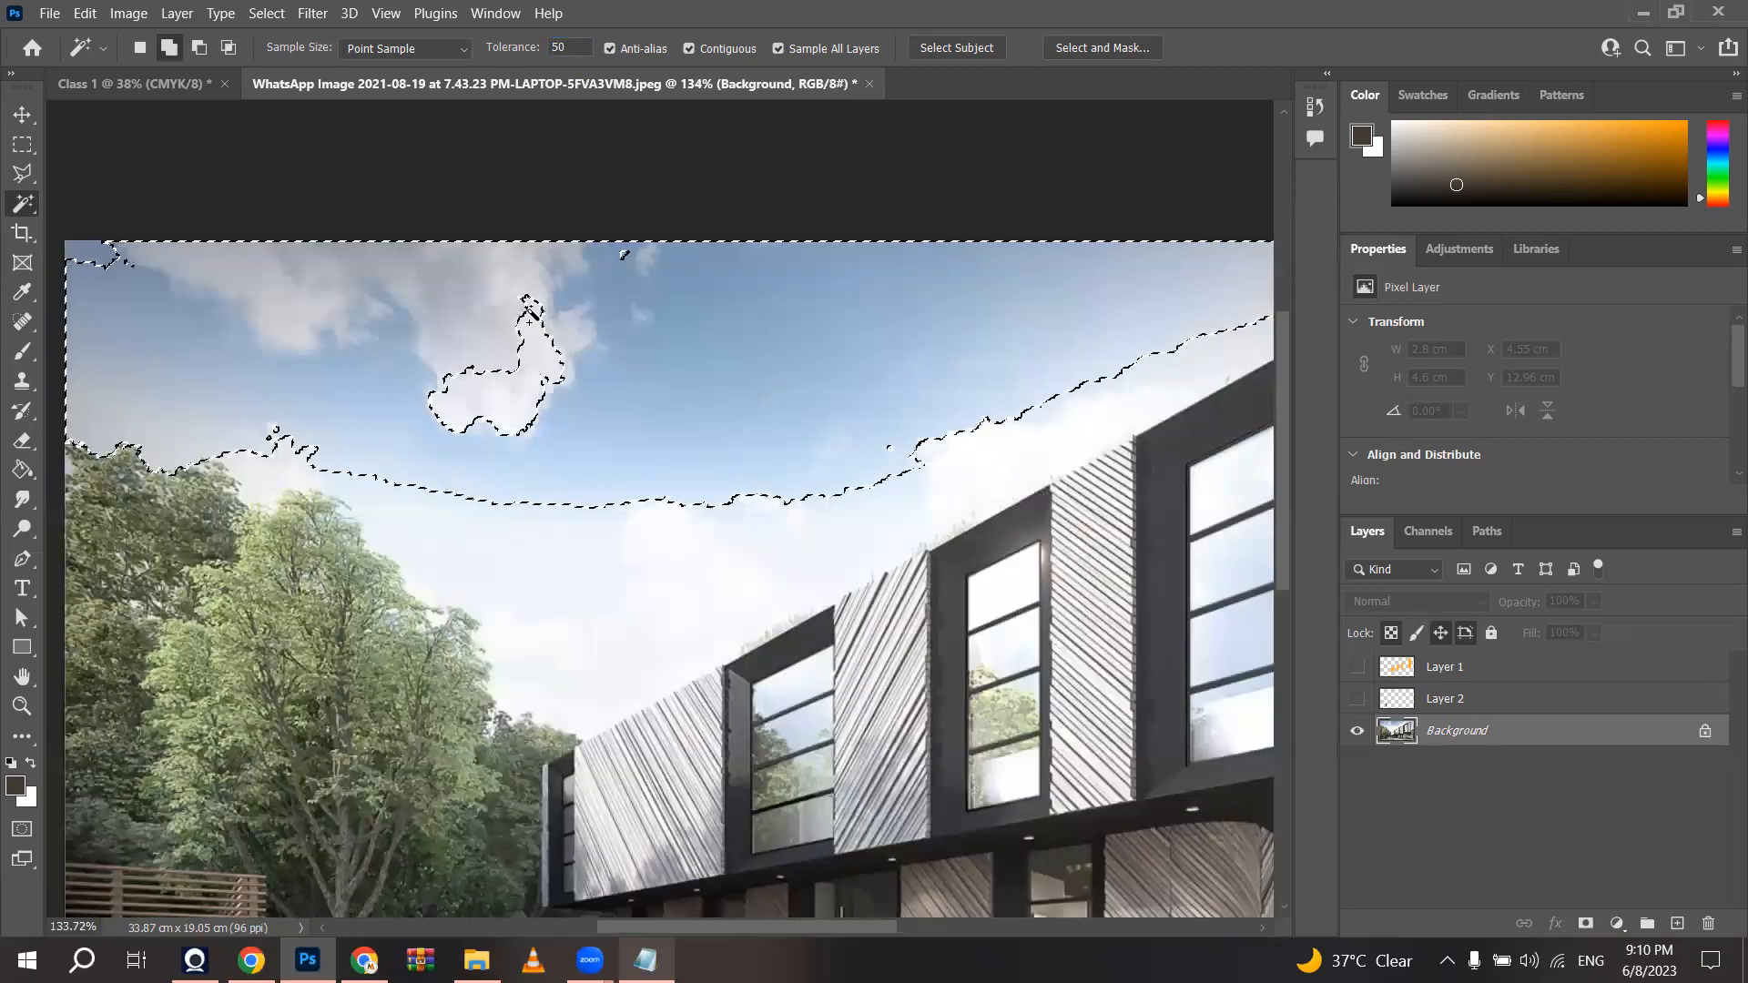
# Step: Add the bright cloud and the remaining pale sky to the Magic Wand selection, and inspect its edges along the trees and facade
pyautogui.scroll(-2, 509, 362)
pyautogui.click(546, 344)
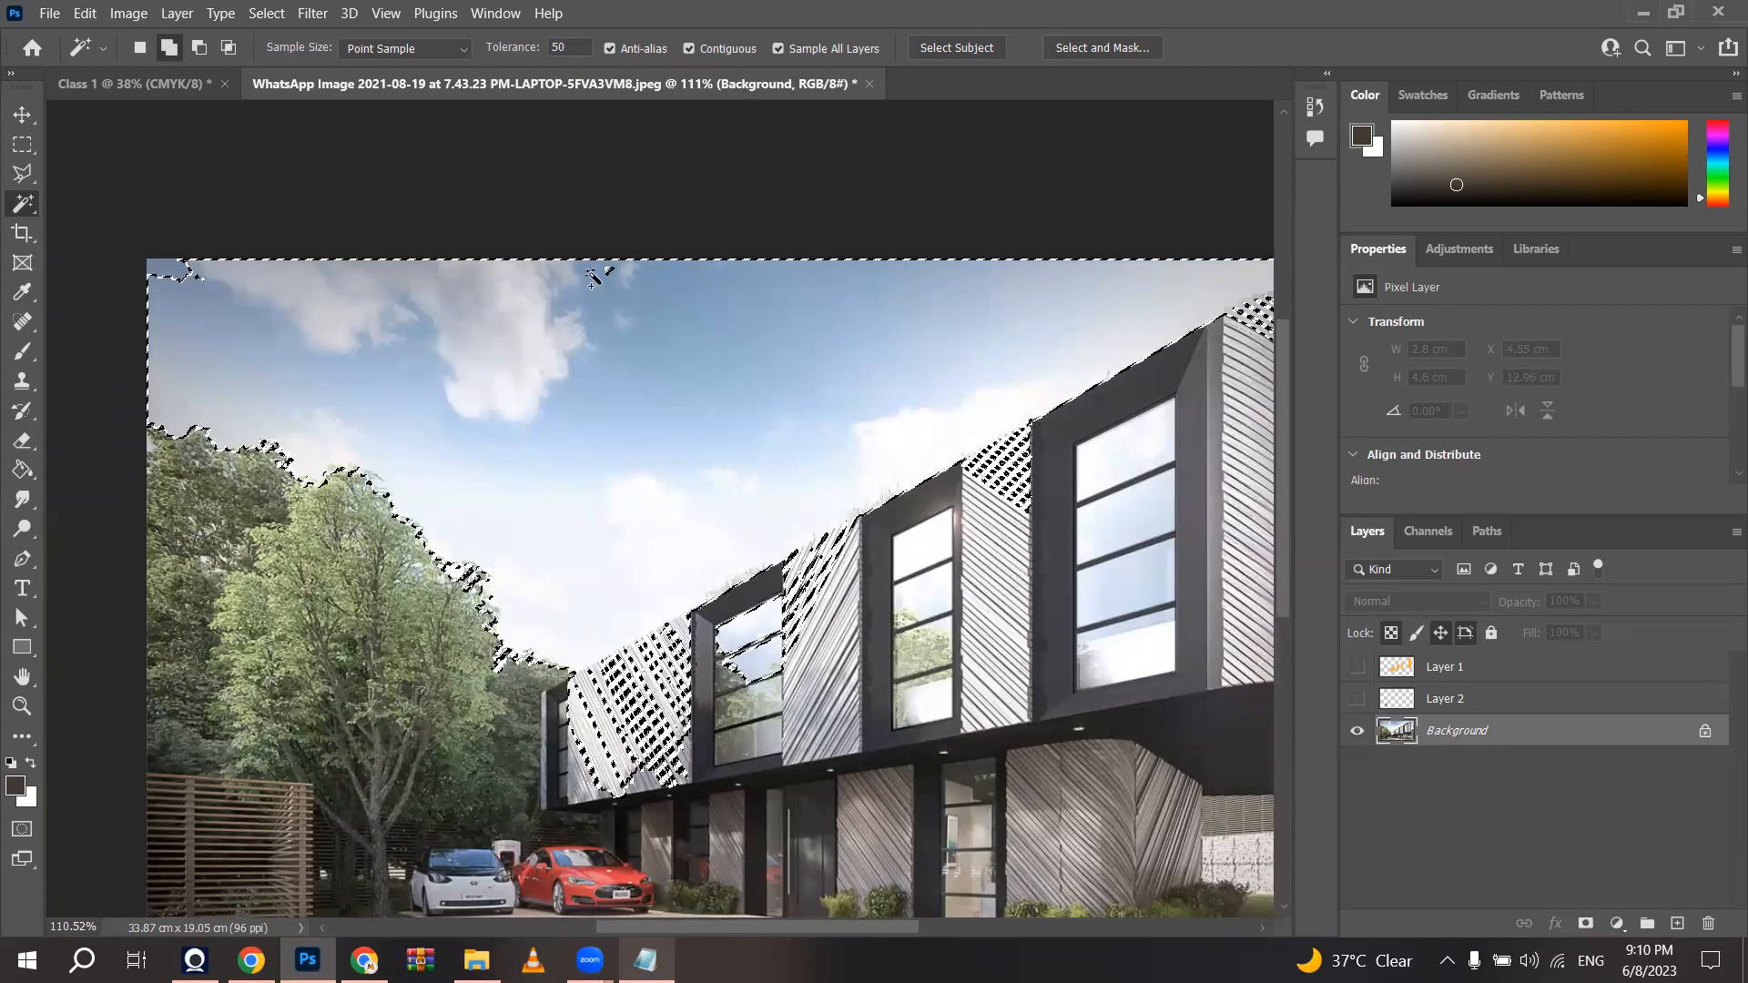
pyautogui.scroll(-2, 1141, 237)
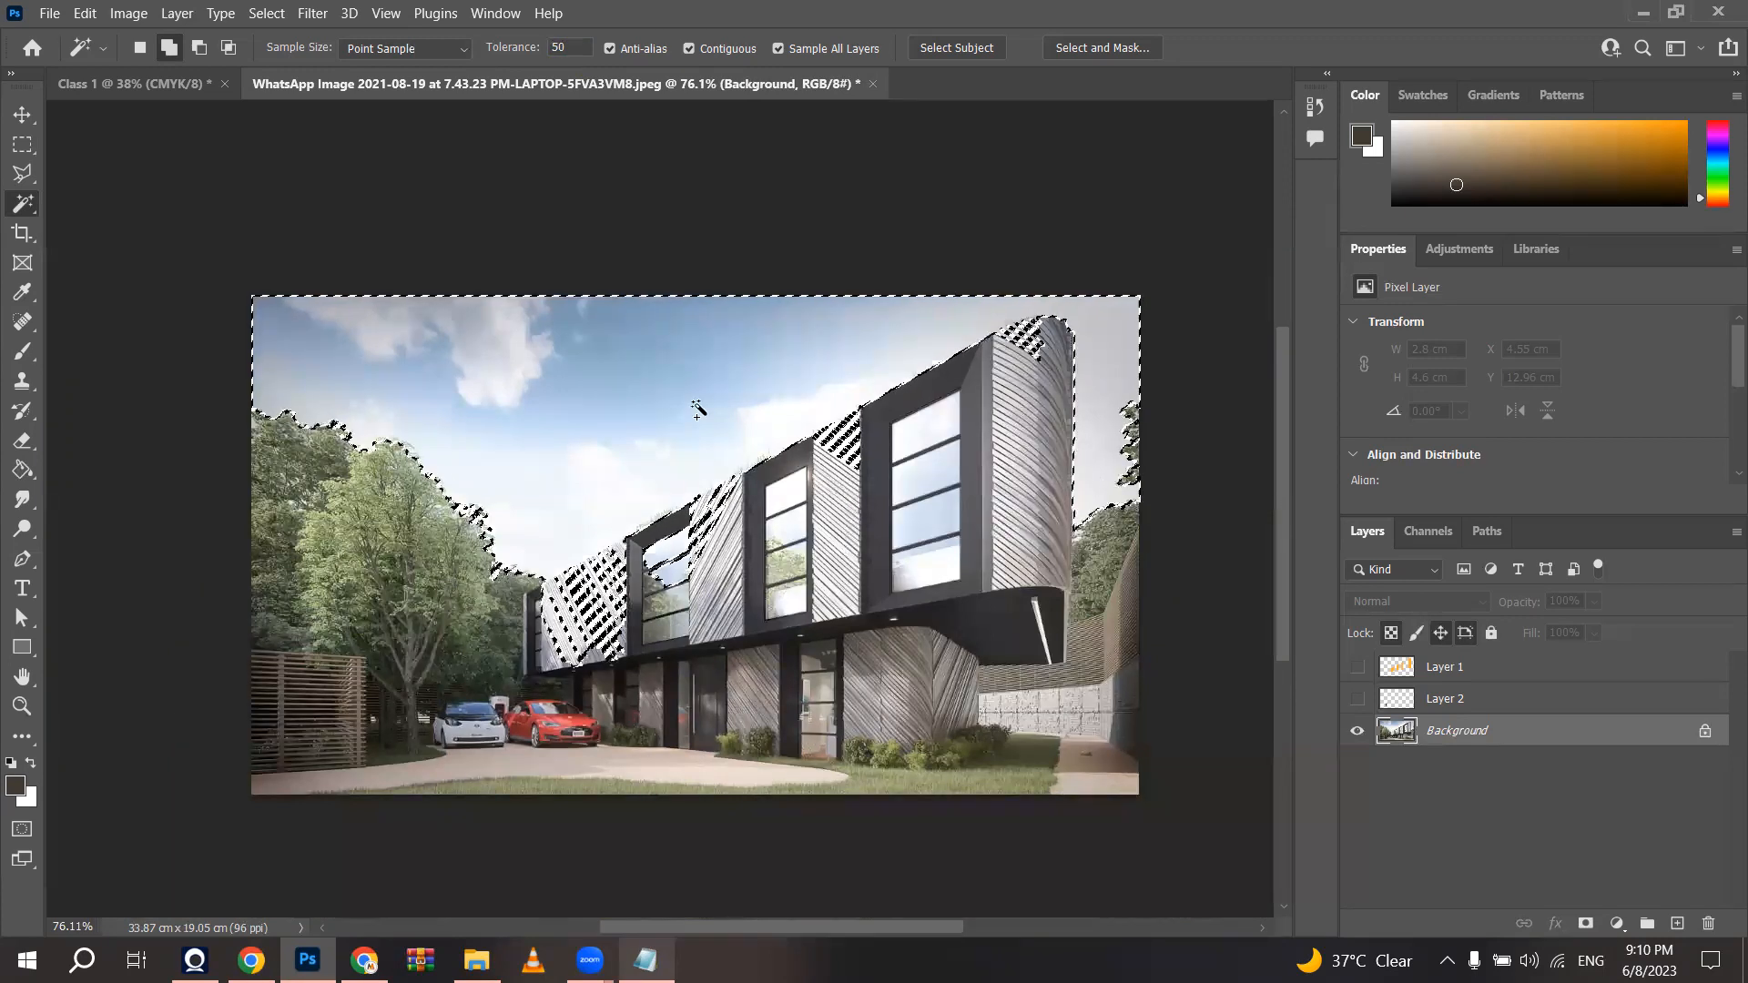
pyautogui.scroll(2, 630, 526)
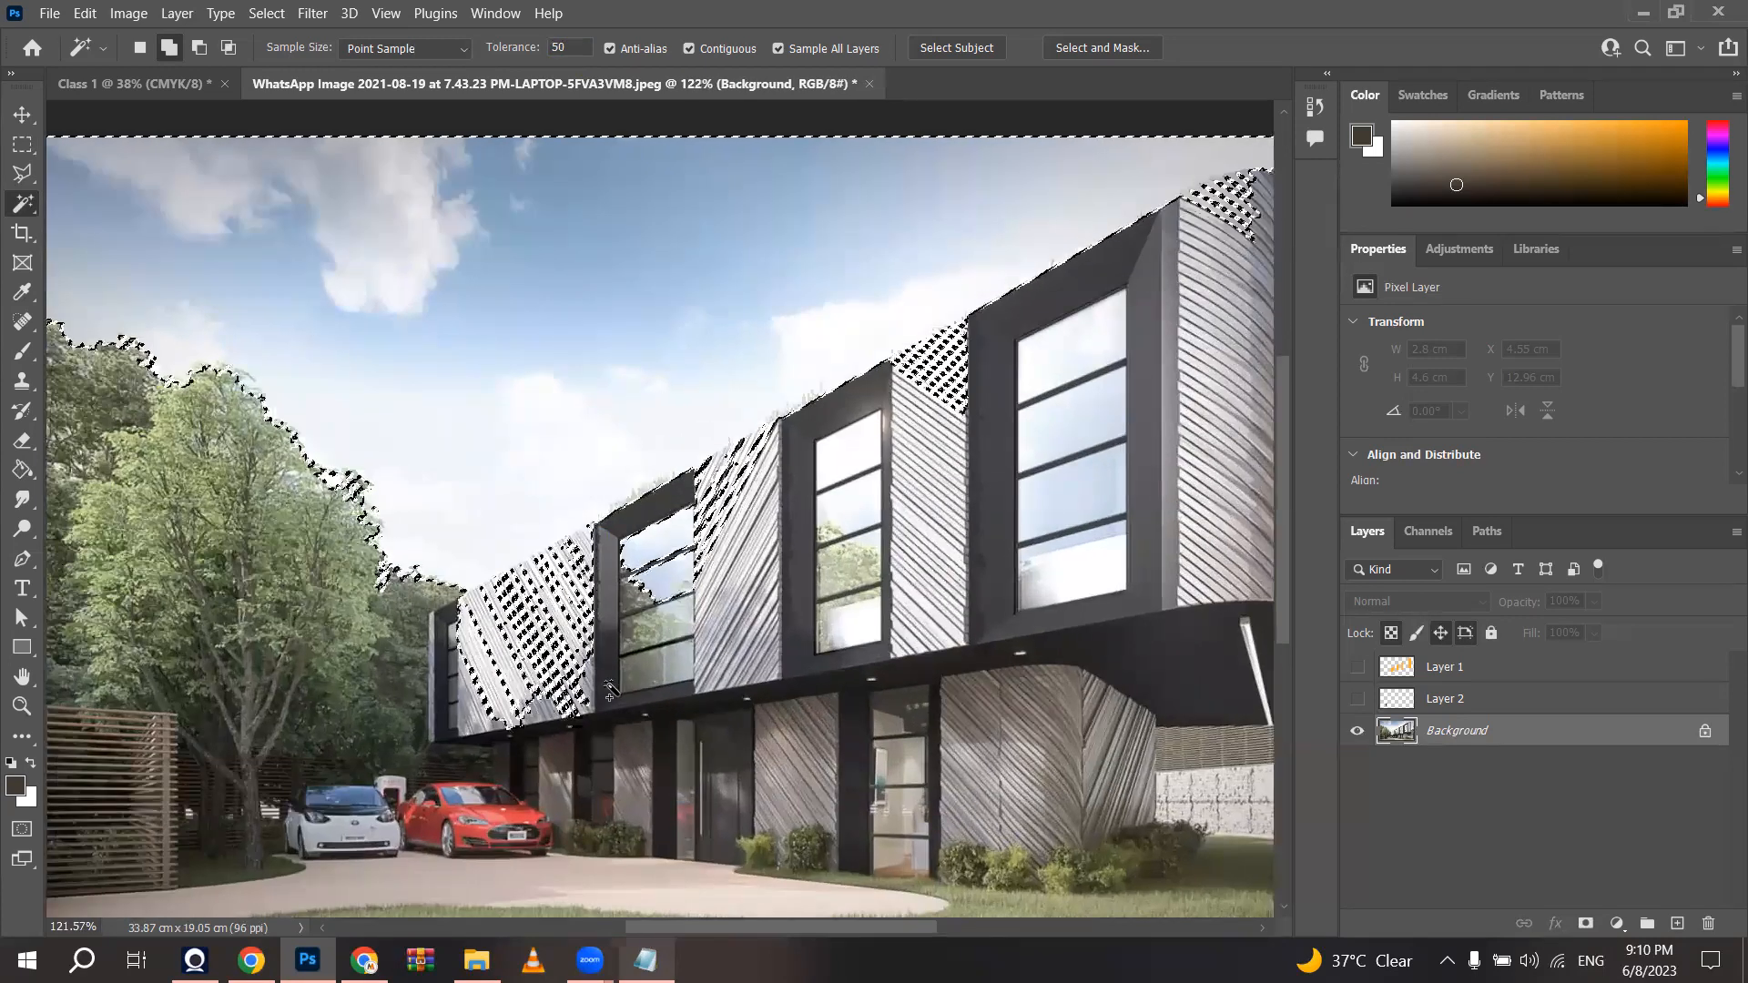
pyautogui.scroll(1, 526, 724)
pyautogui.scroll(1, 526, 724)
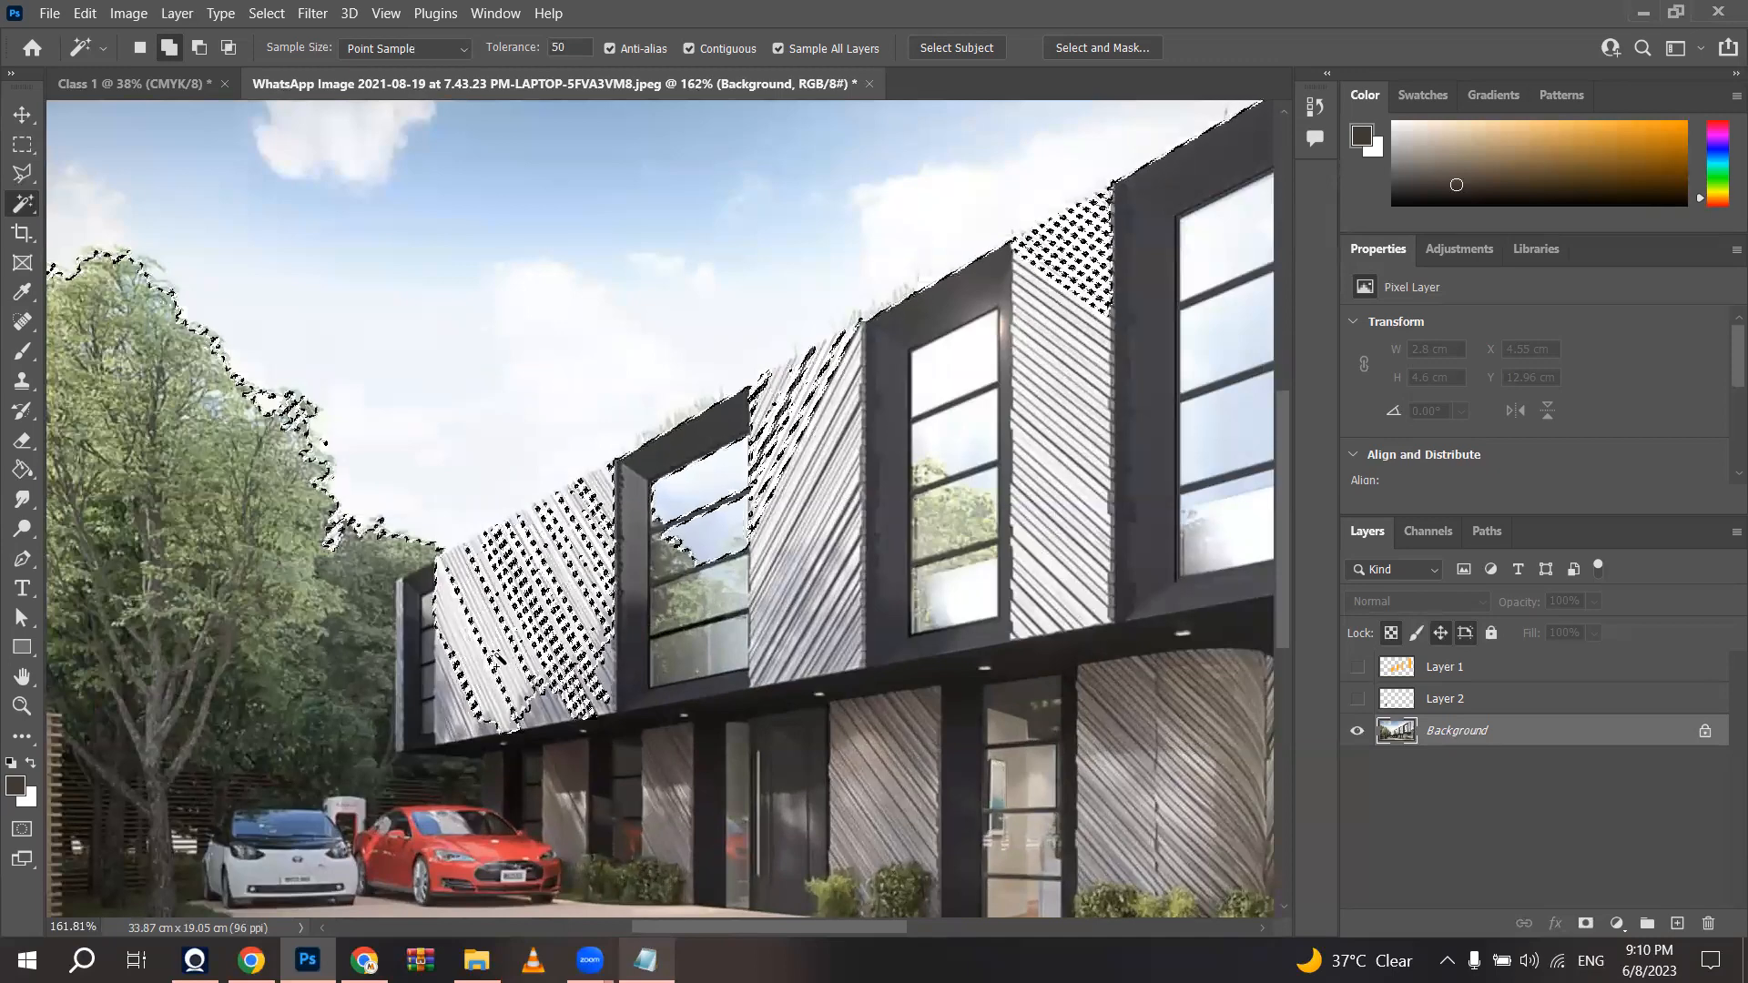
pyautogui.scroll(-2, 699, 314)
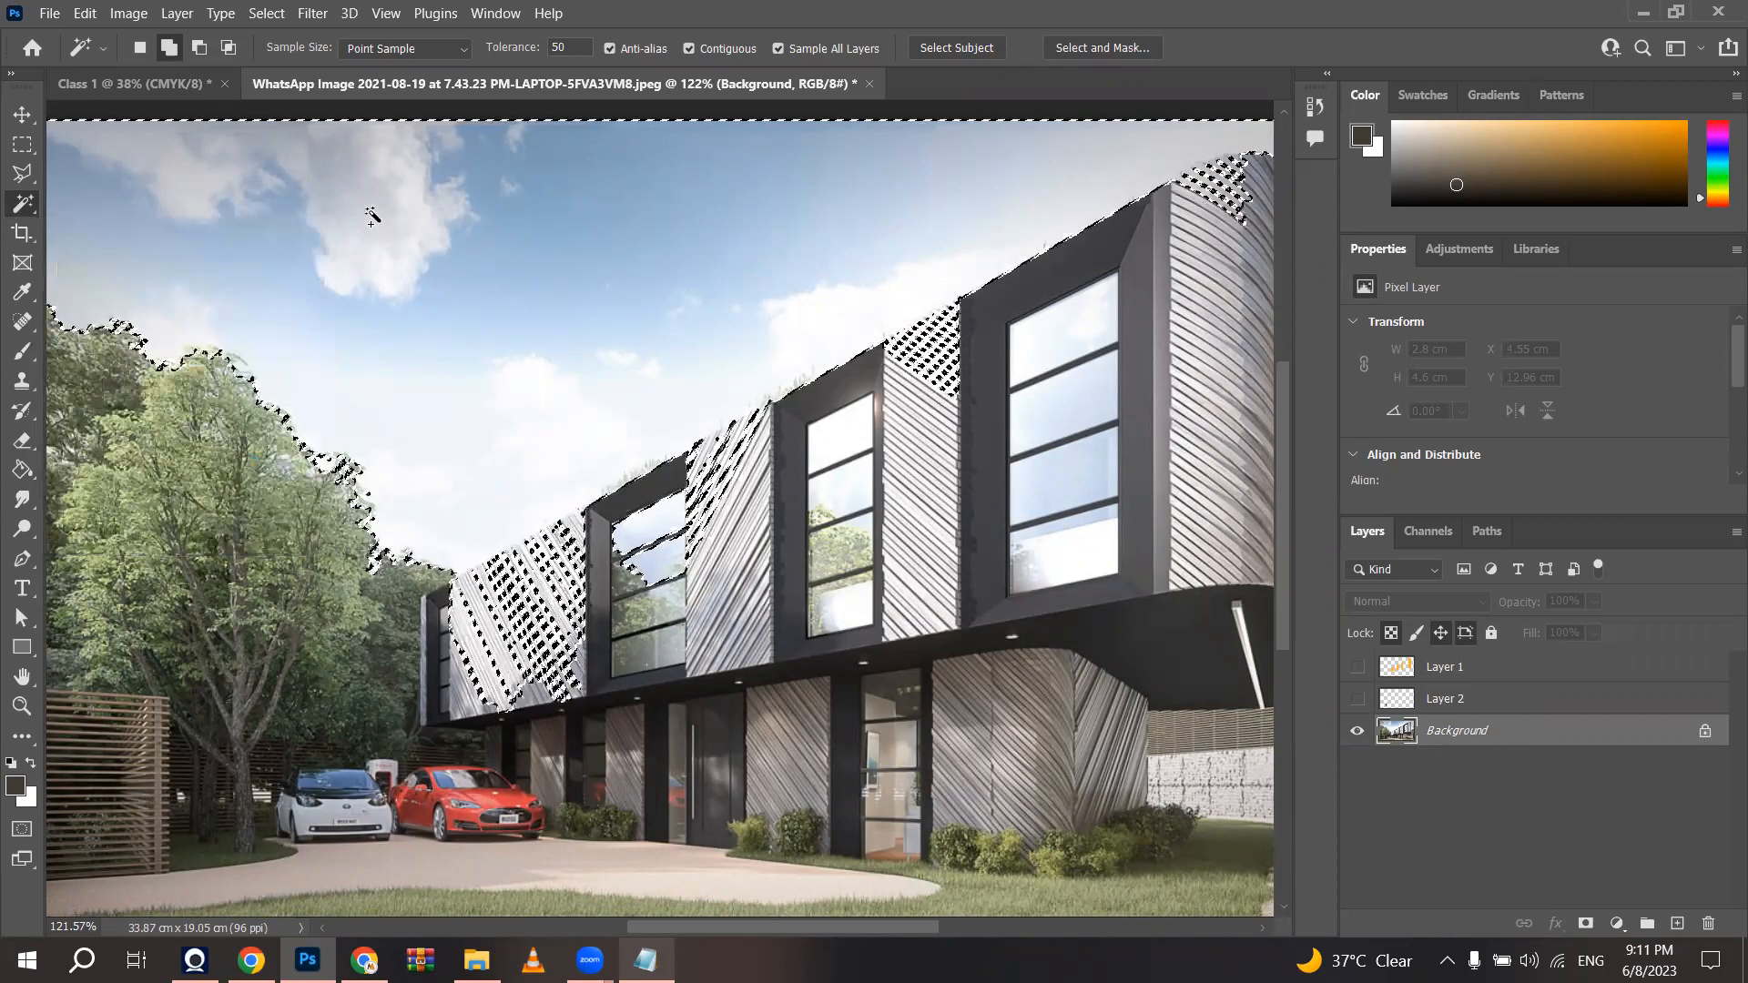
# Step: Examine the sky selection closely around the clouds, the tree edges and the facade panels
pyautogui.scroll(1, 369, 210)
pyautogui.scroll(-2, 563, 455)
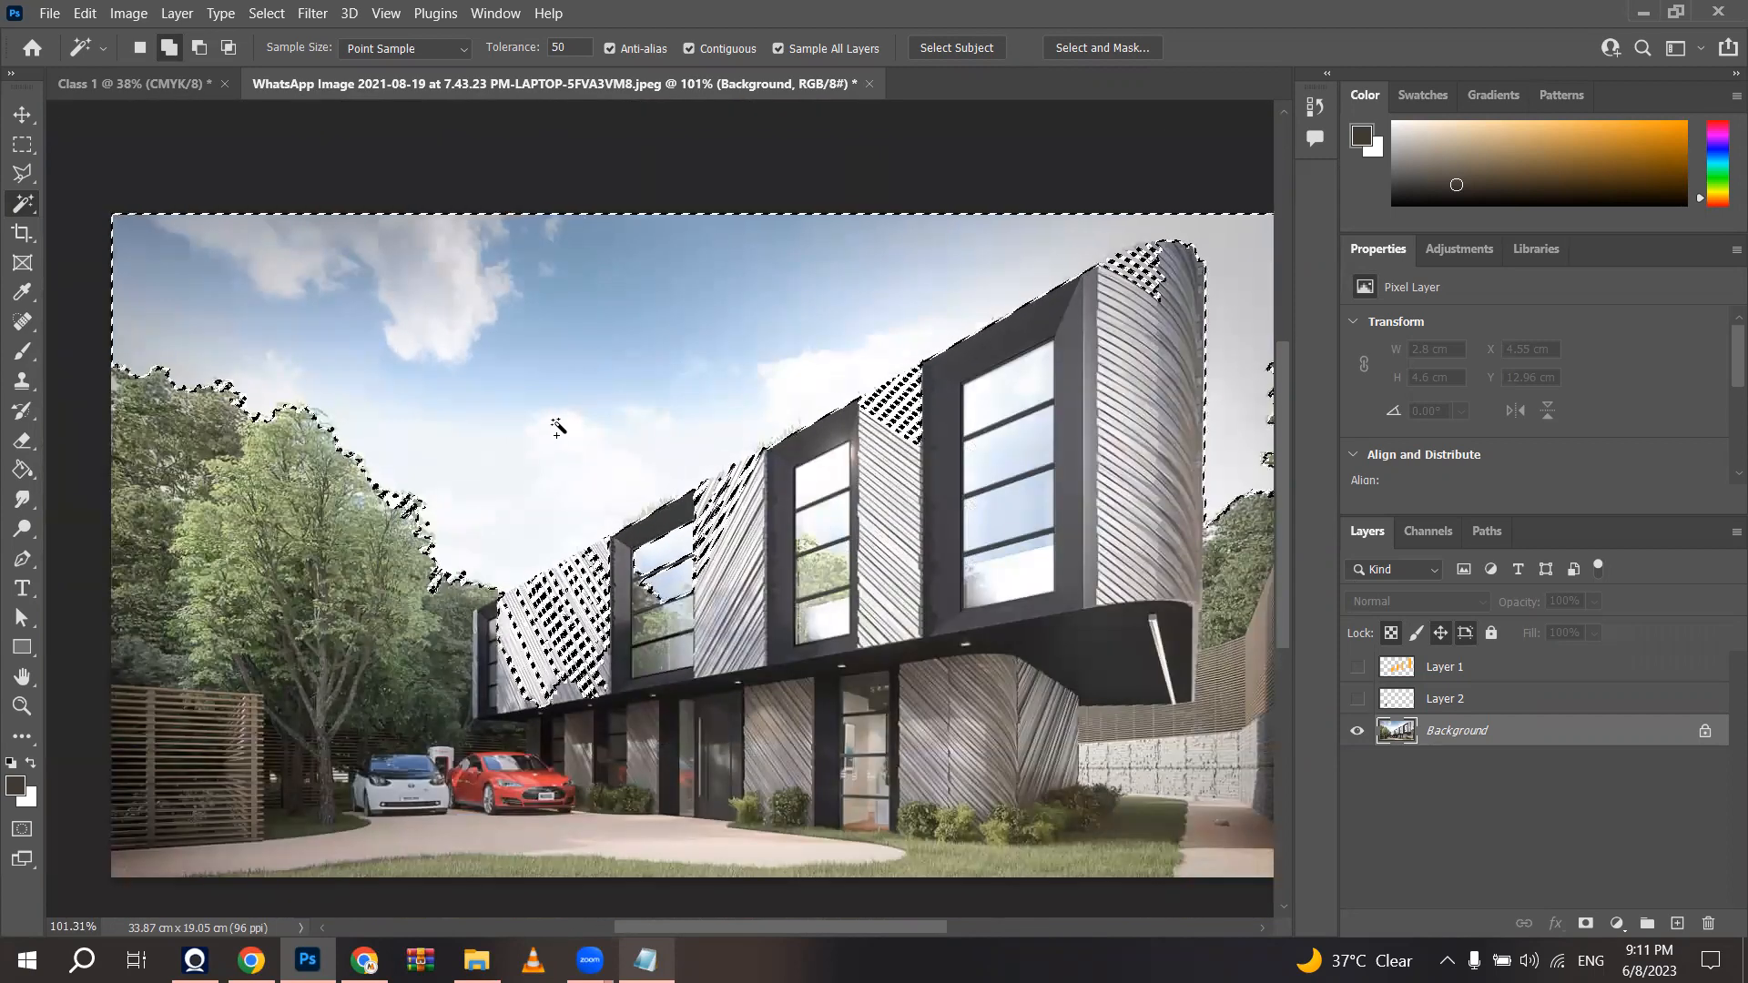
pyautogui.scroll(3, 555, 428)
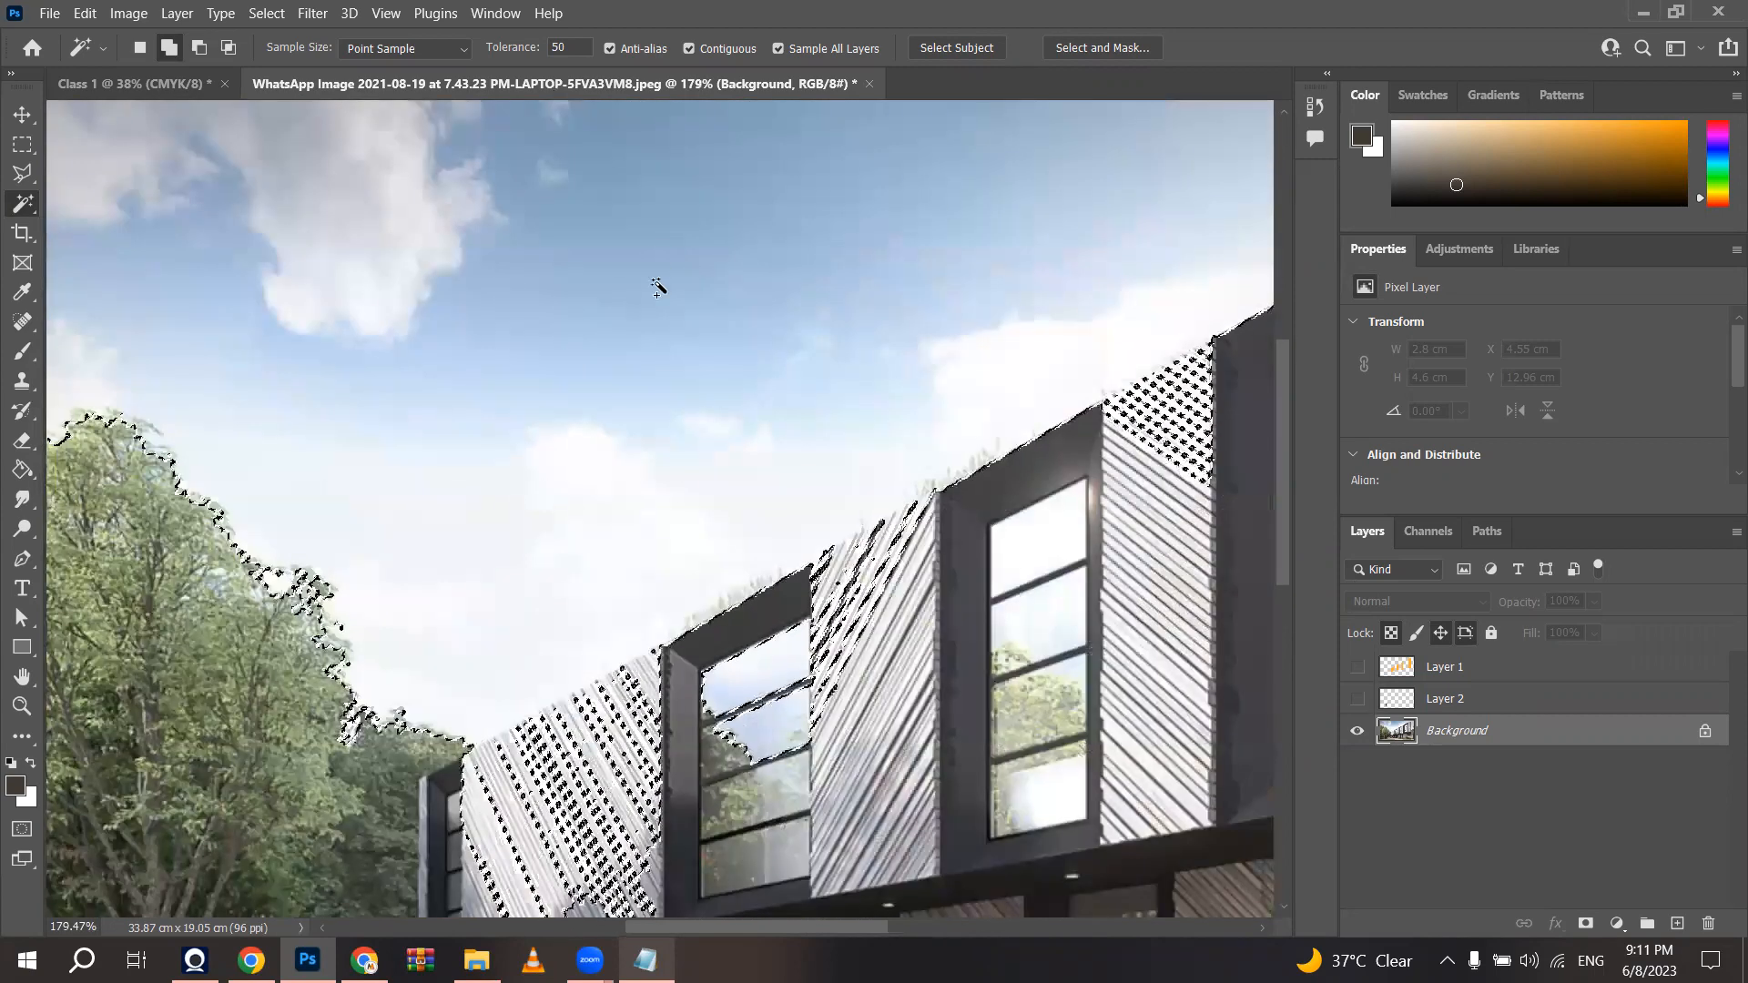
pyautogui.scroll(5, 528, 391)
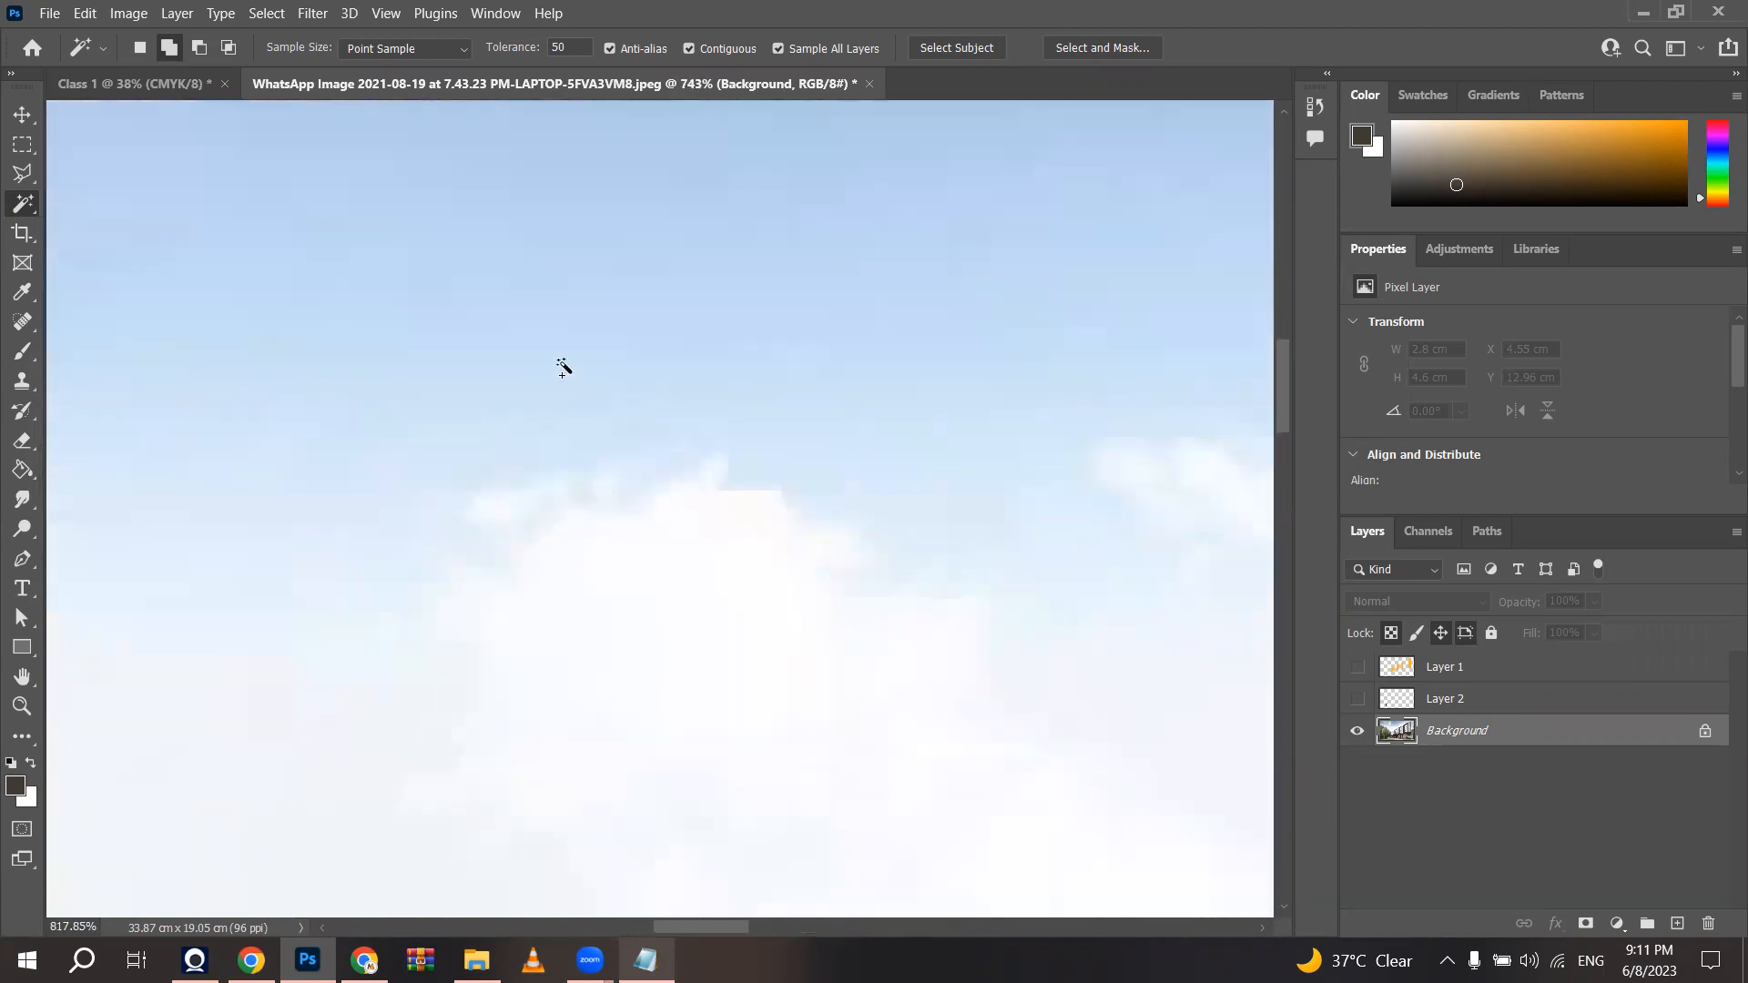
pyautogui.scroll(2, 616, 596)
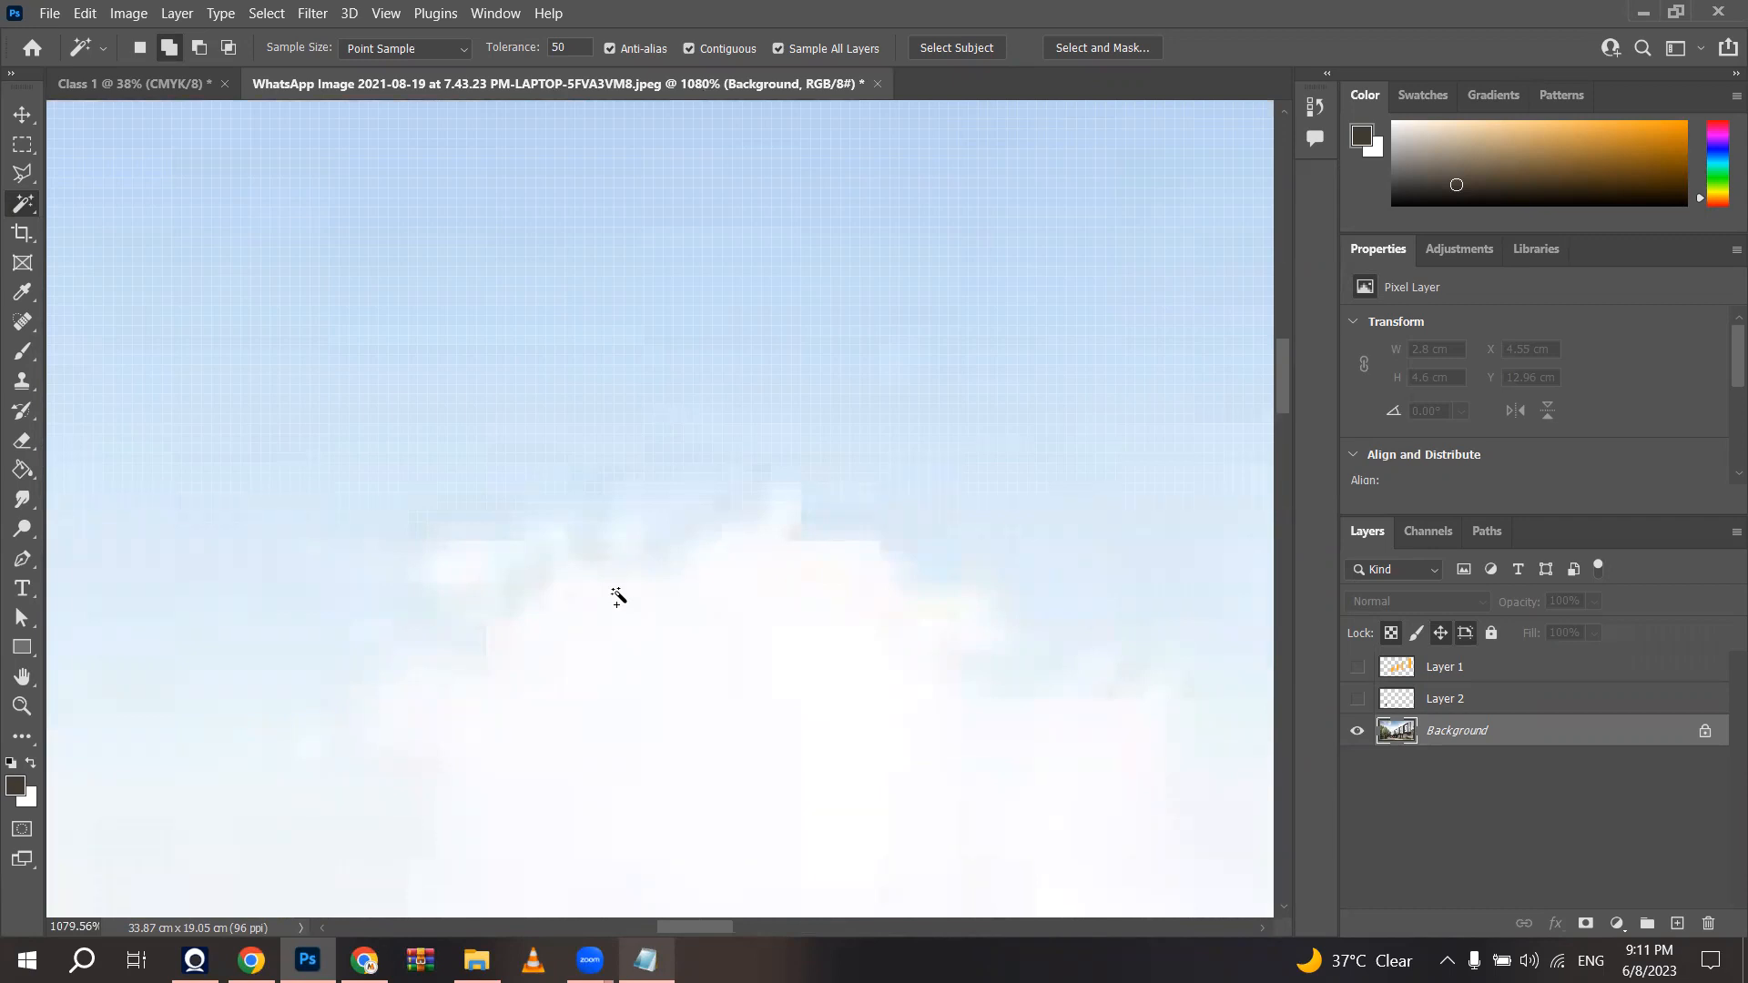
pyautogui.scroll(-10, 618, 596)
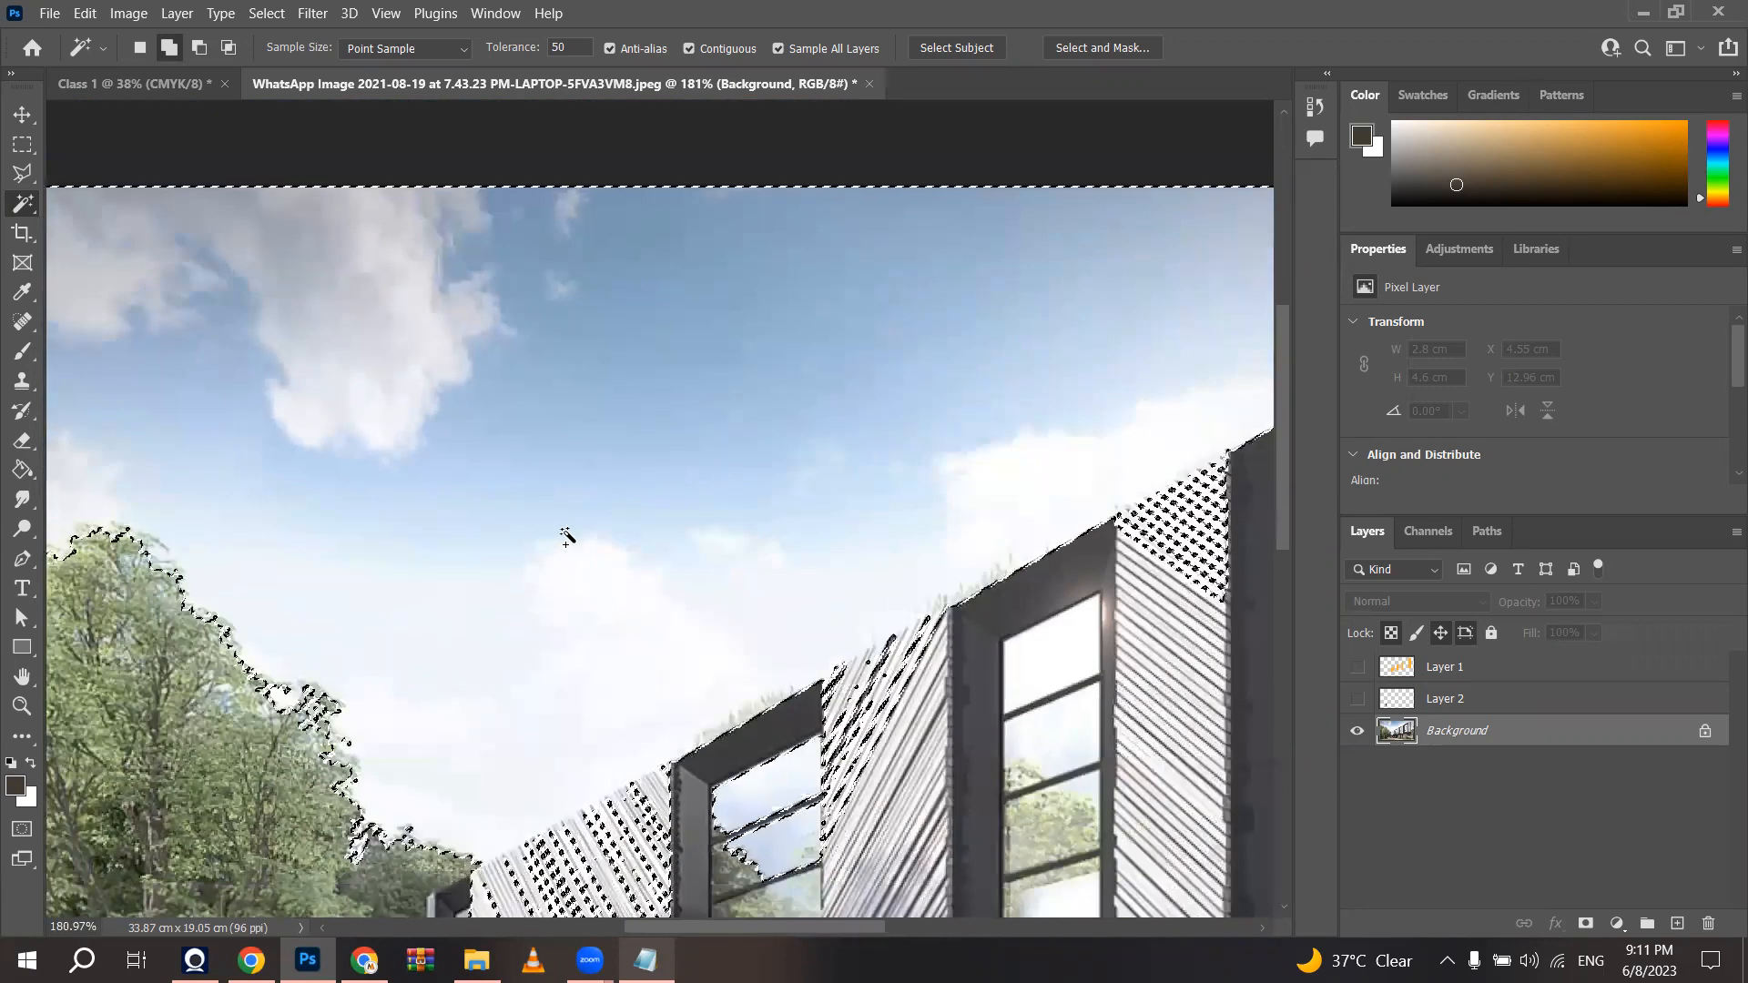
pyautogui.scroll(-1, 627, 524)
pyautogui.scroll(-3, 627, 524)
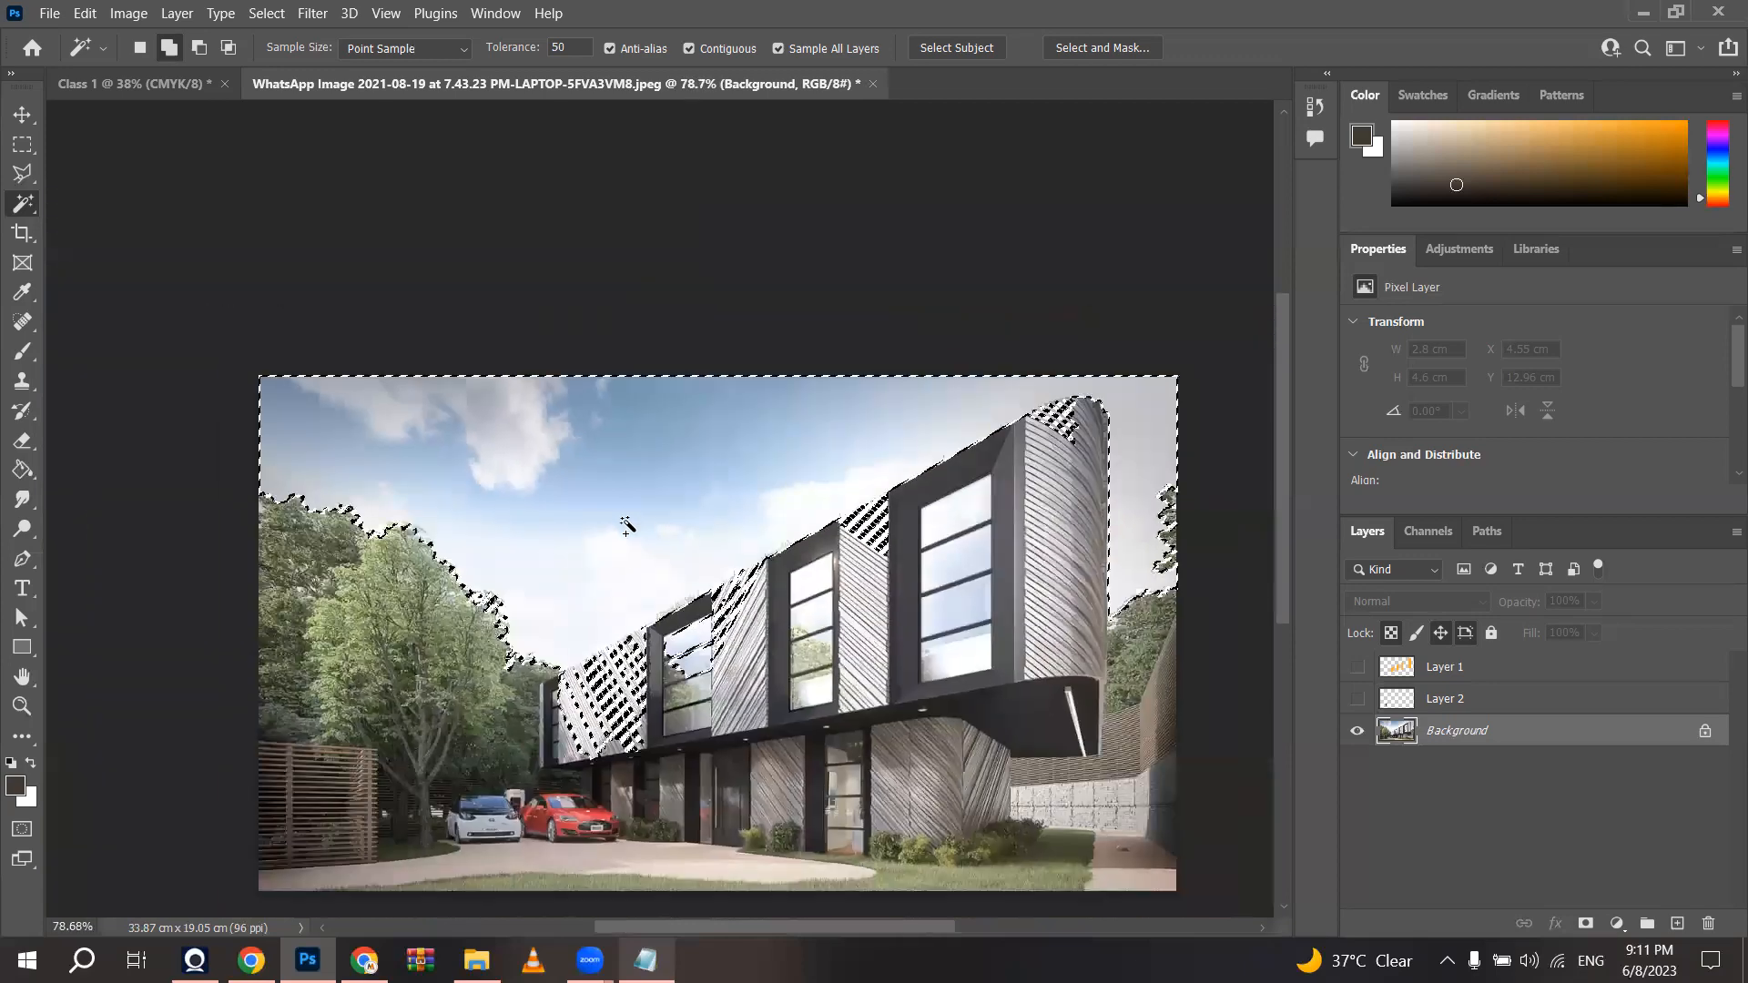
pyautogui.scroll(5, 604, 526)
pyautogui.scroll(5, 135, 516)
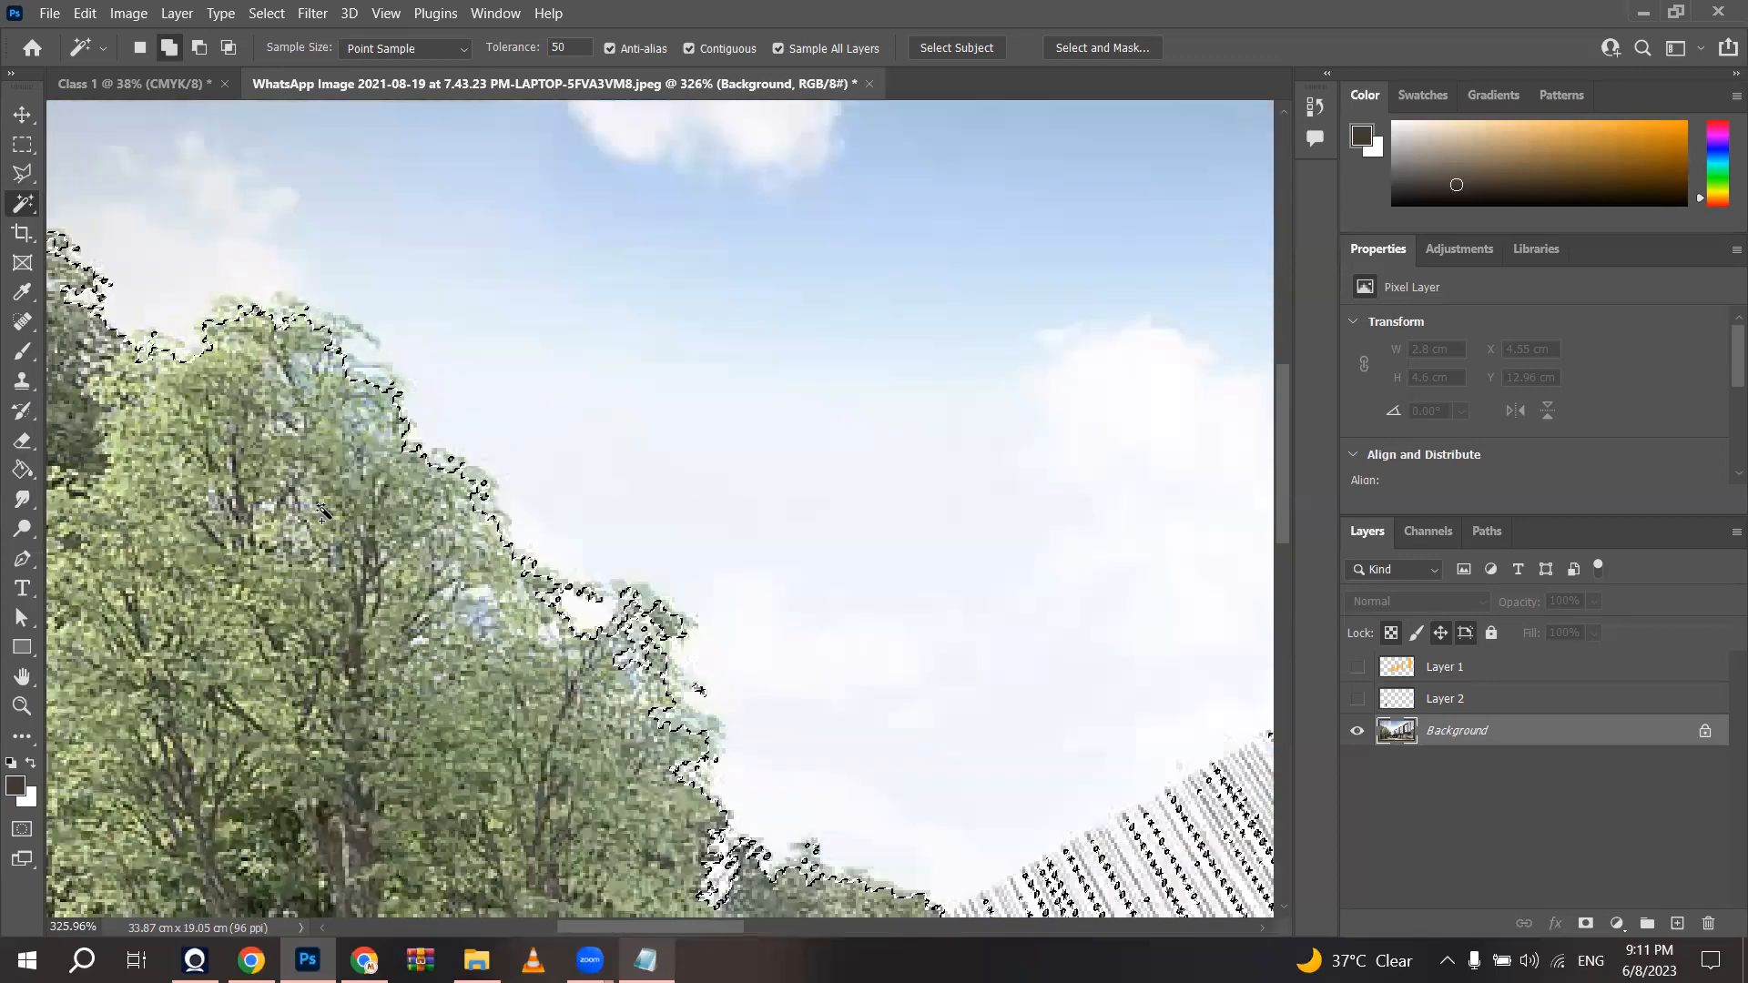
pyautogui.scroll(-2, 443, 479)
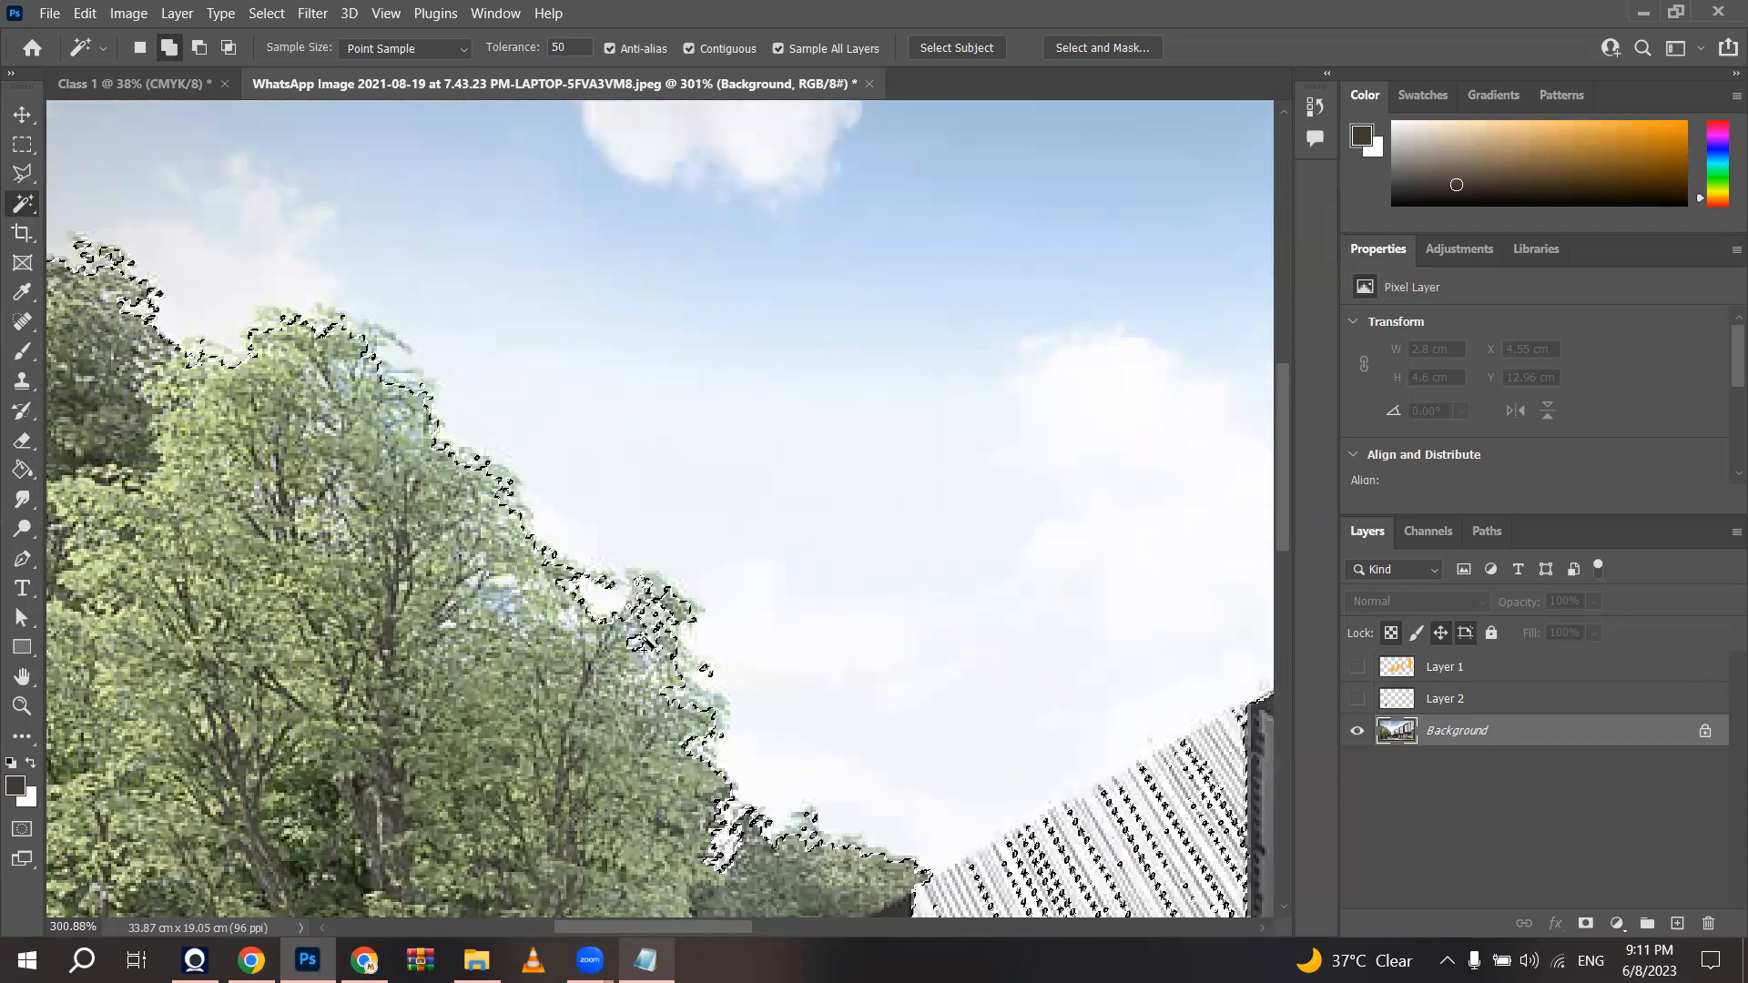
pyautogui.scroll(2, 608, 603)
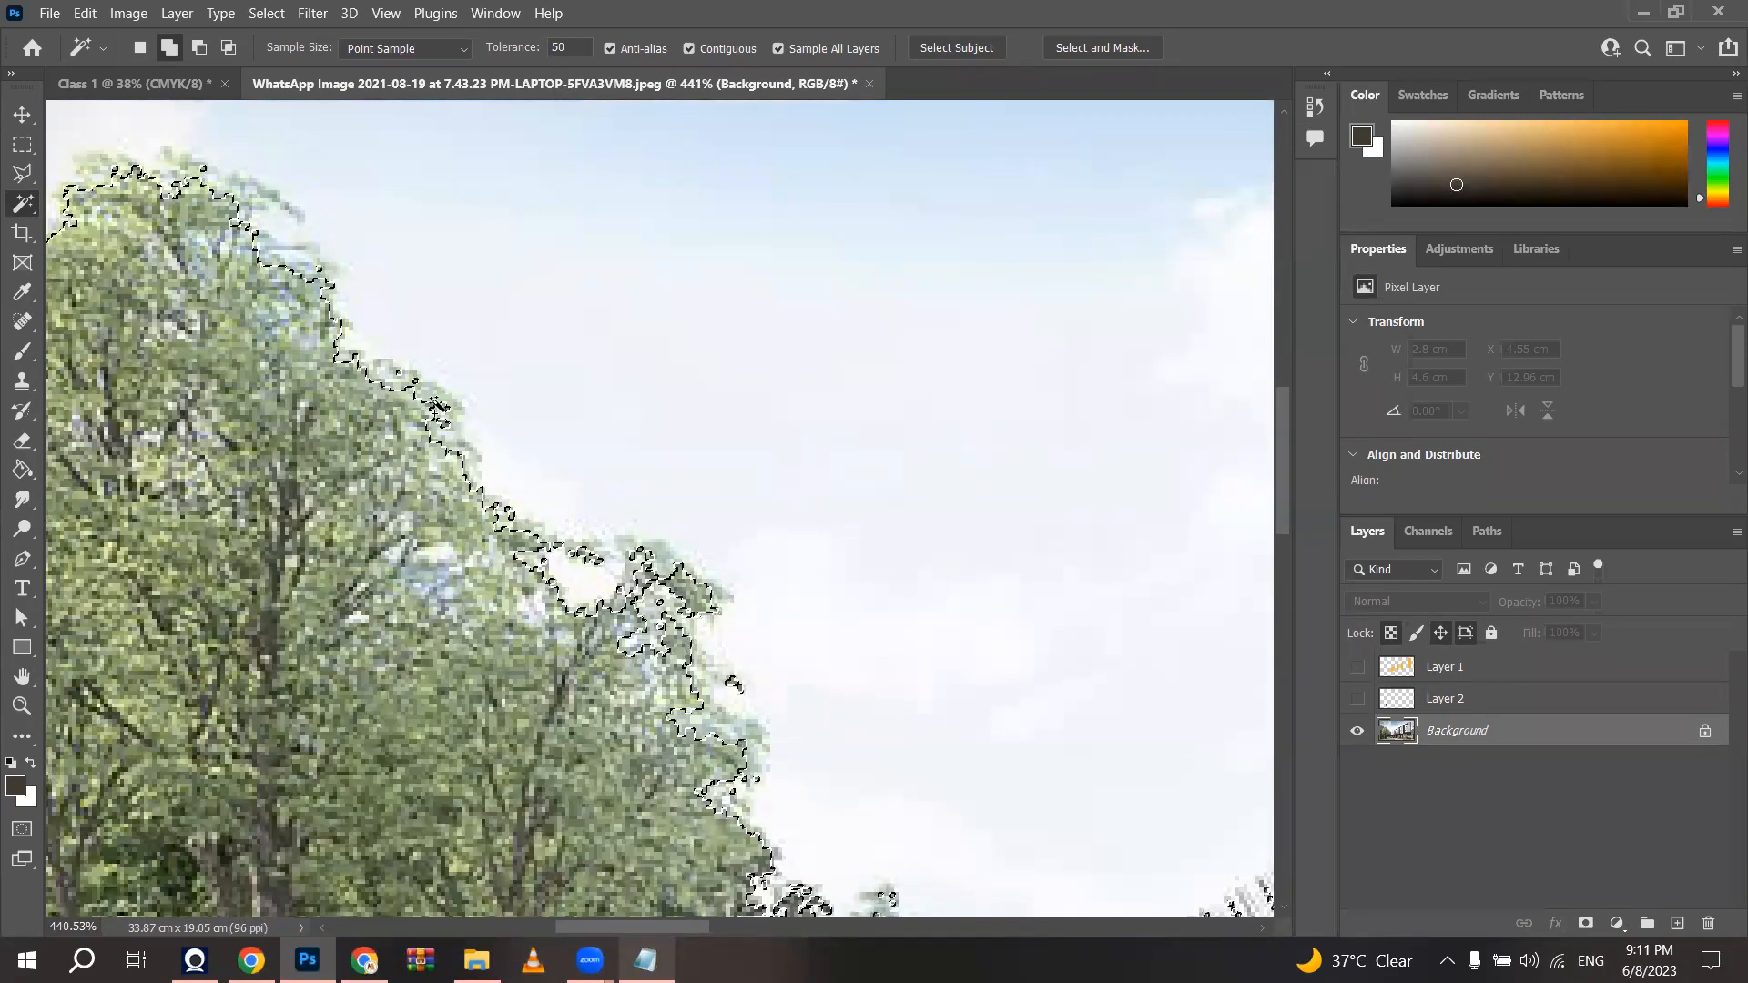
pyautogui.scroll(-2, 674, 719)
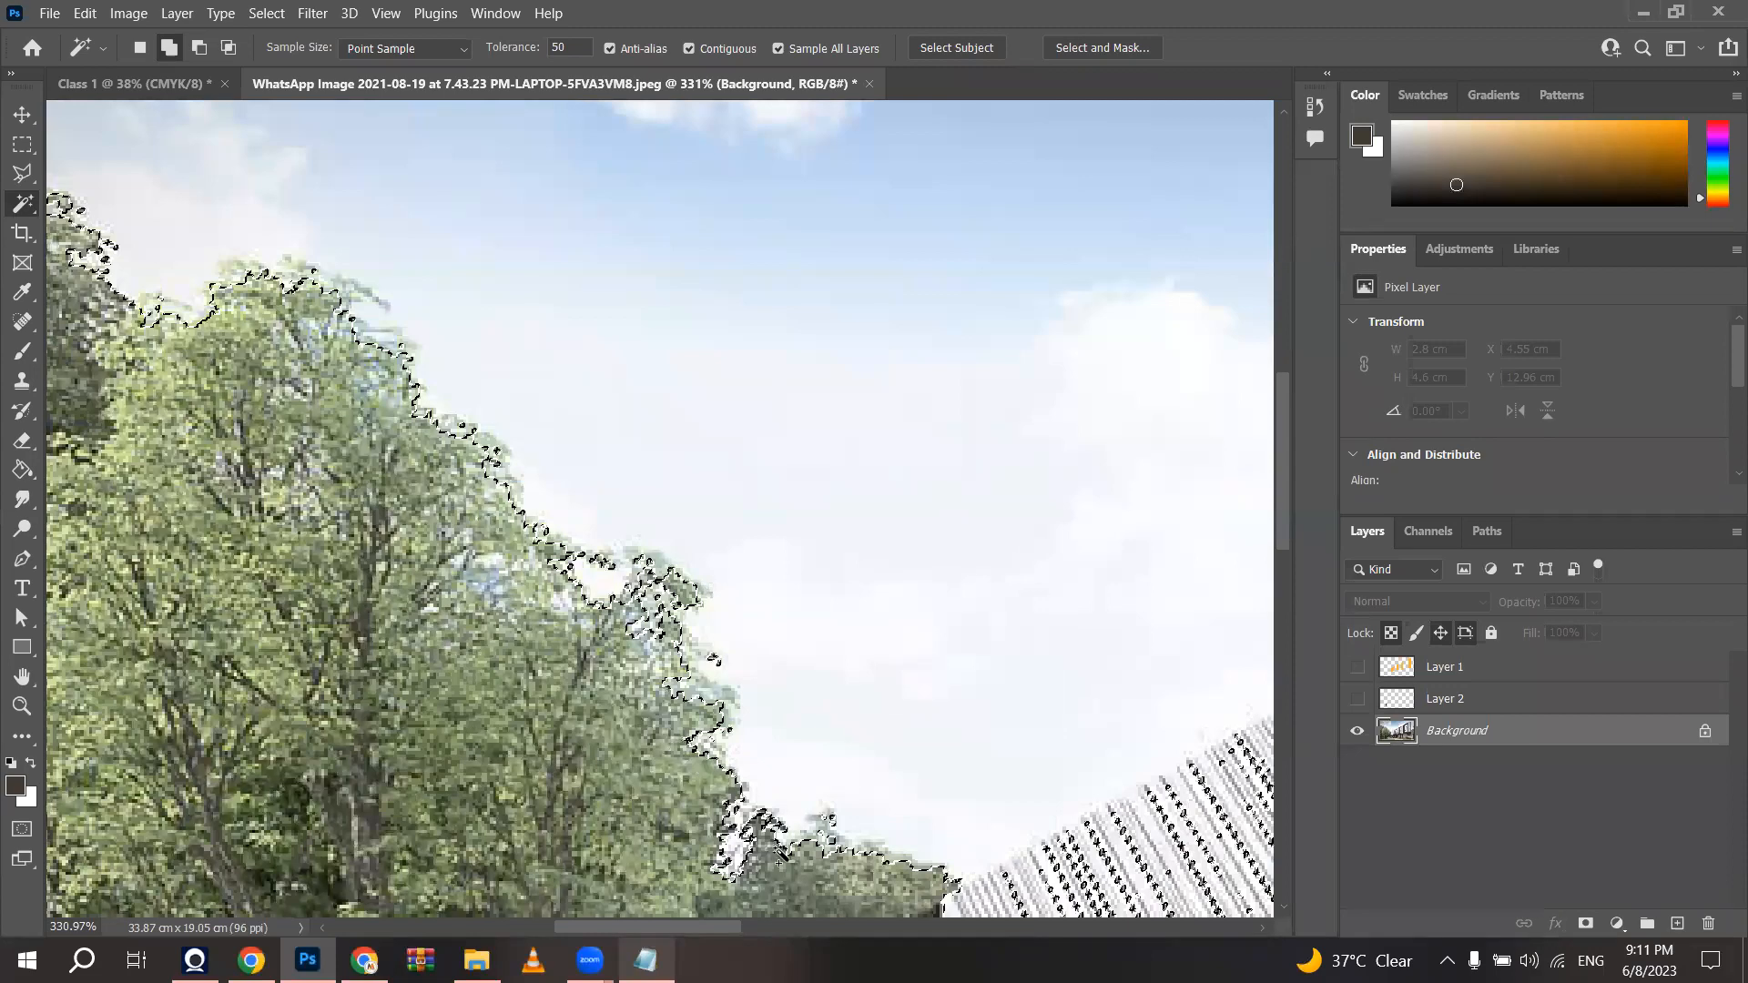
pyautogui.scroll(-3, 519, 608)
pyautogui.scroll(-2, 519, 608)
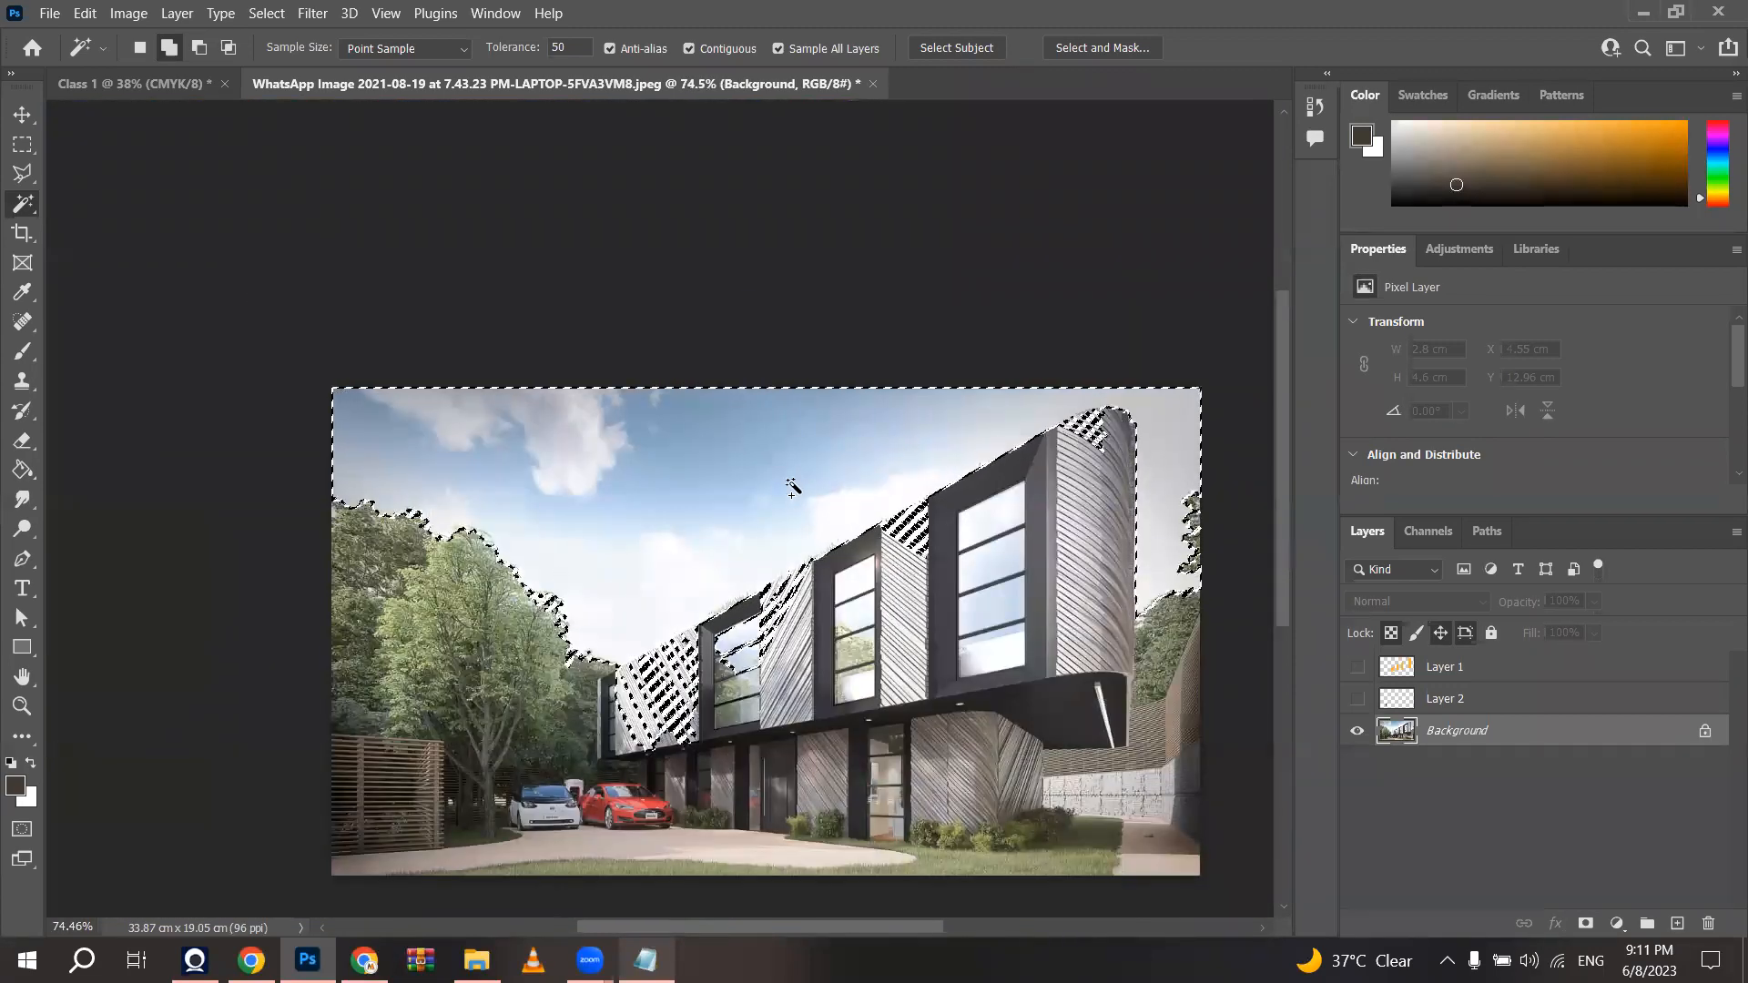
pyautogui.scroll(1, 792, 487)
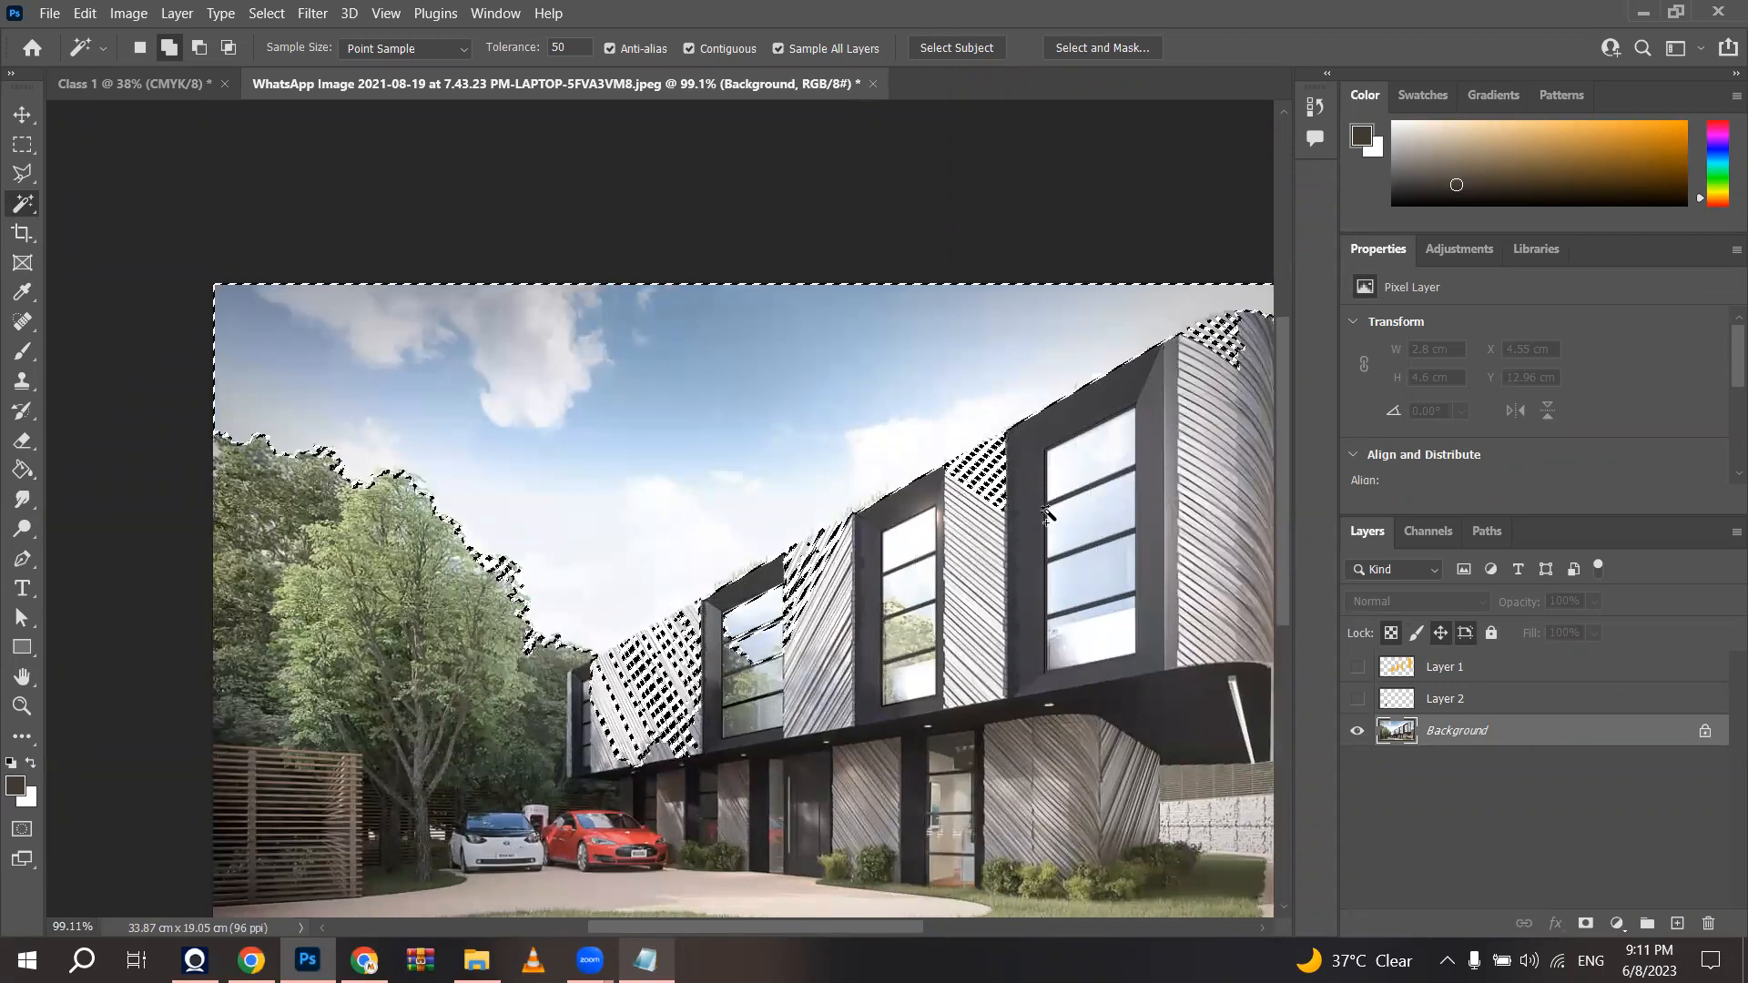
# Step: Deselect everything and select the whole sky above the house again with the Magic Wand at a tolerance of 50
pyautogui.hotkey('ctrl', 'd')
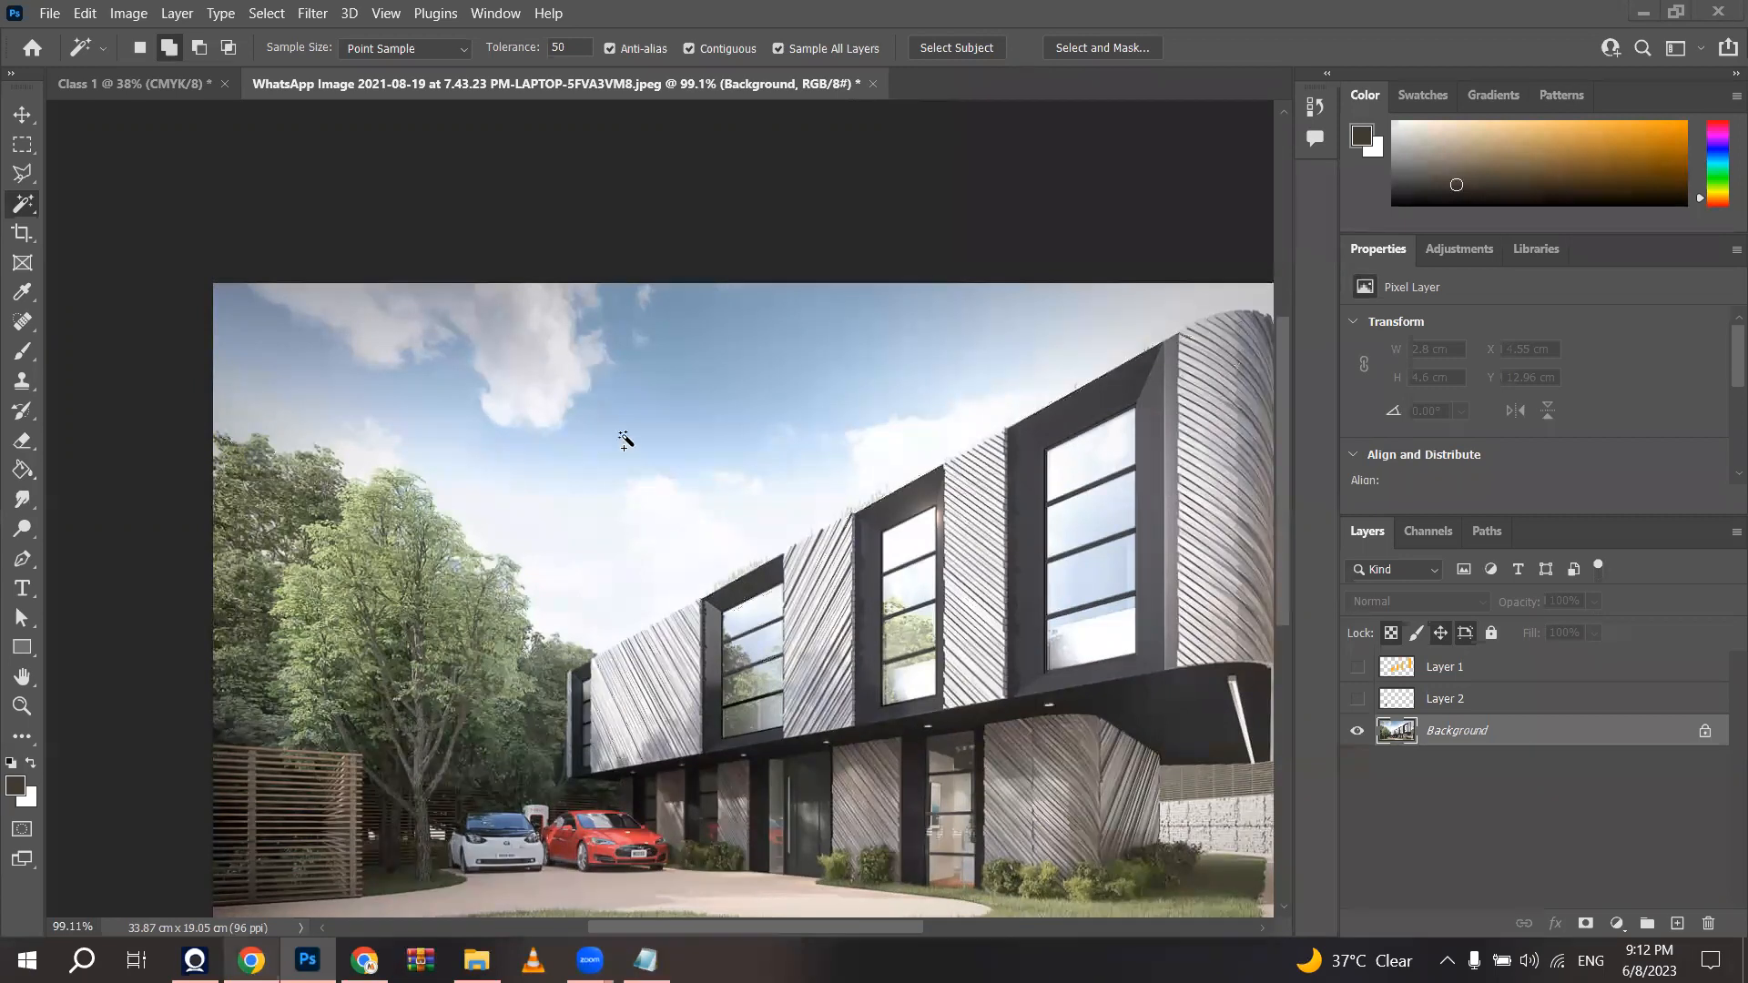
pyautogui.click(788, 671)
pyautogui.scroll(2, 789, 670)
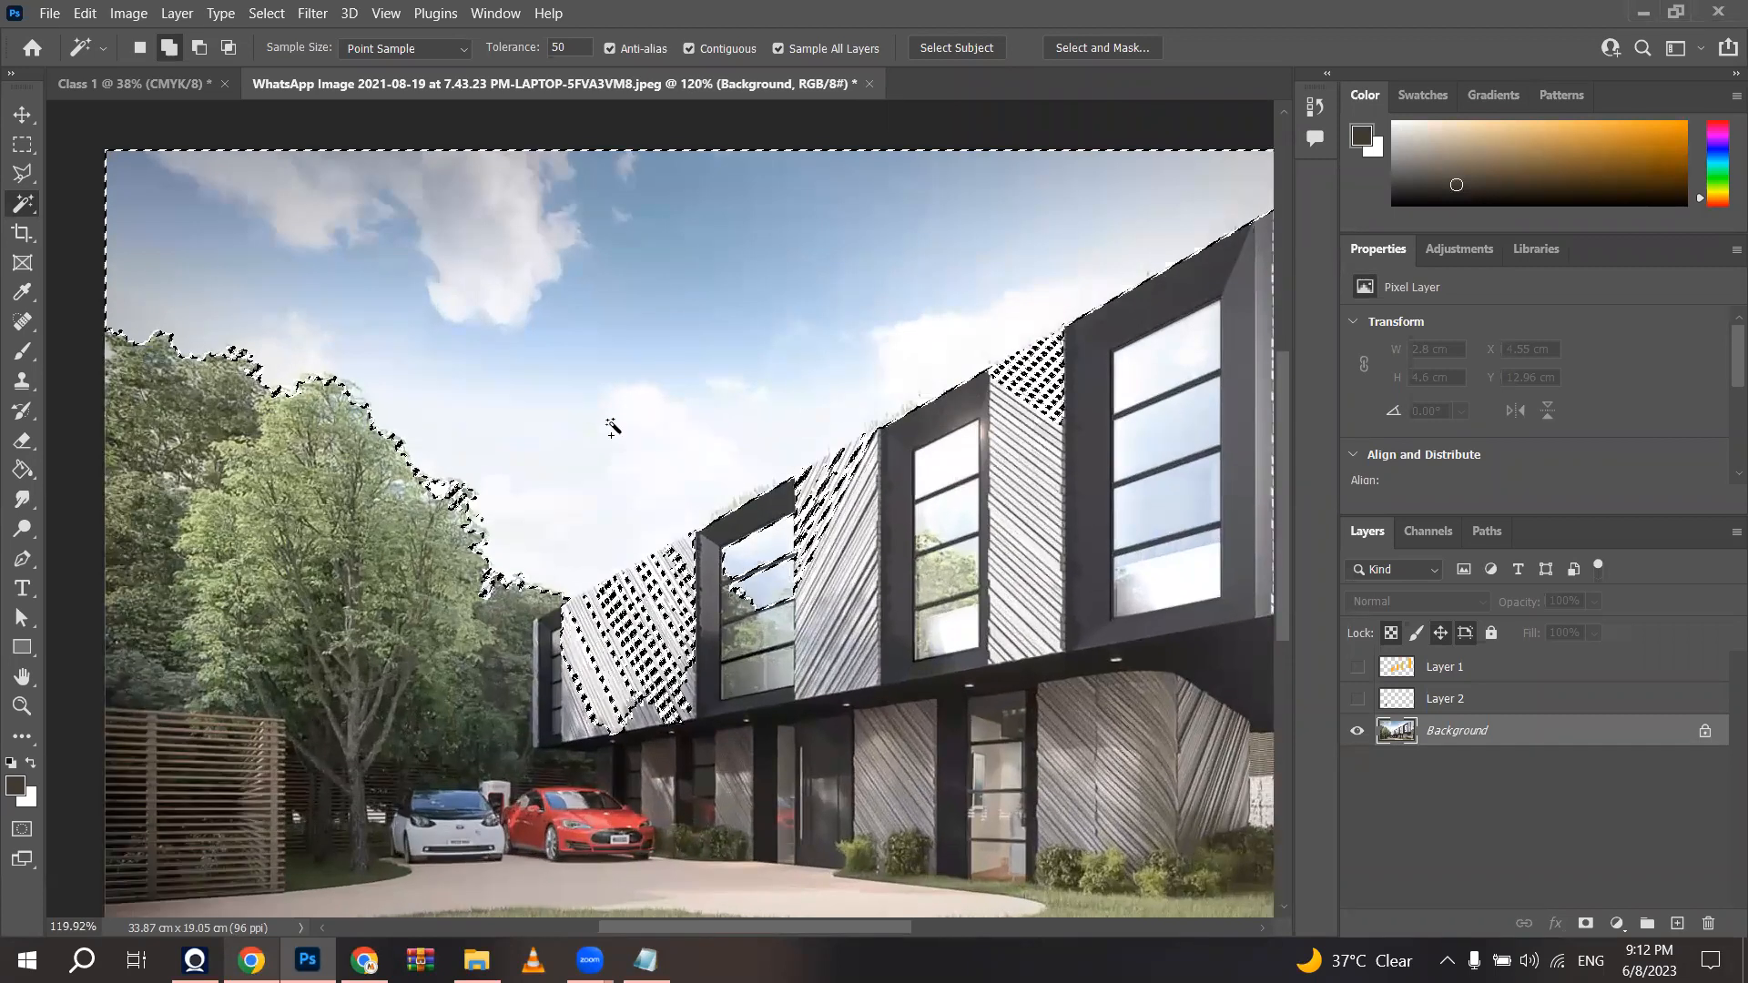
pyautogui.scroll(-2, 612, 427)
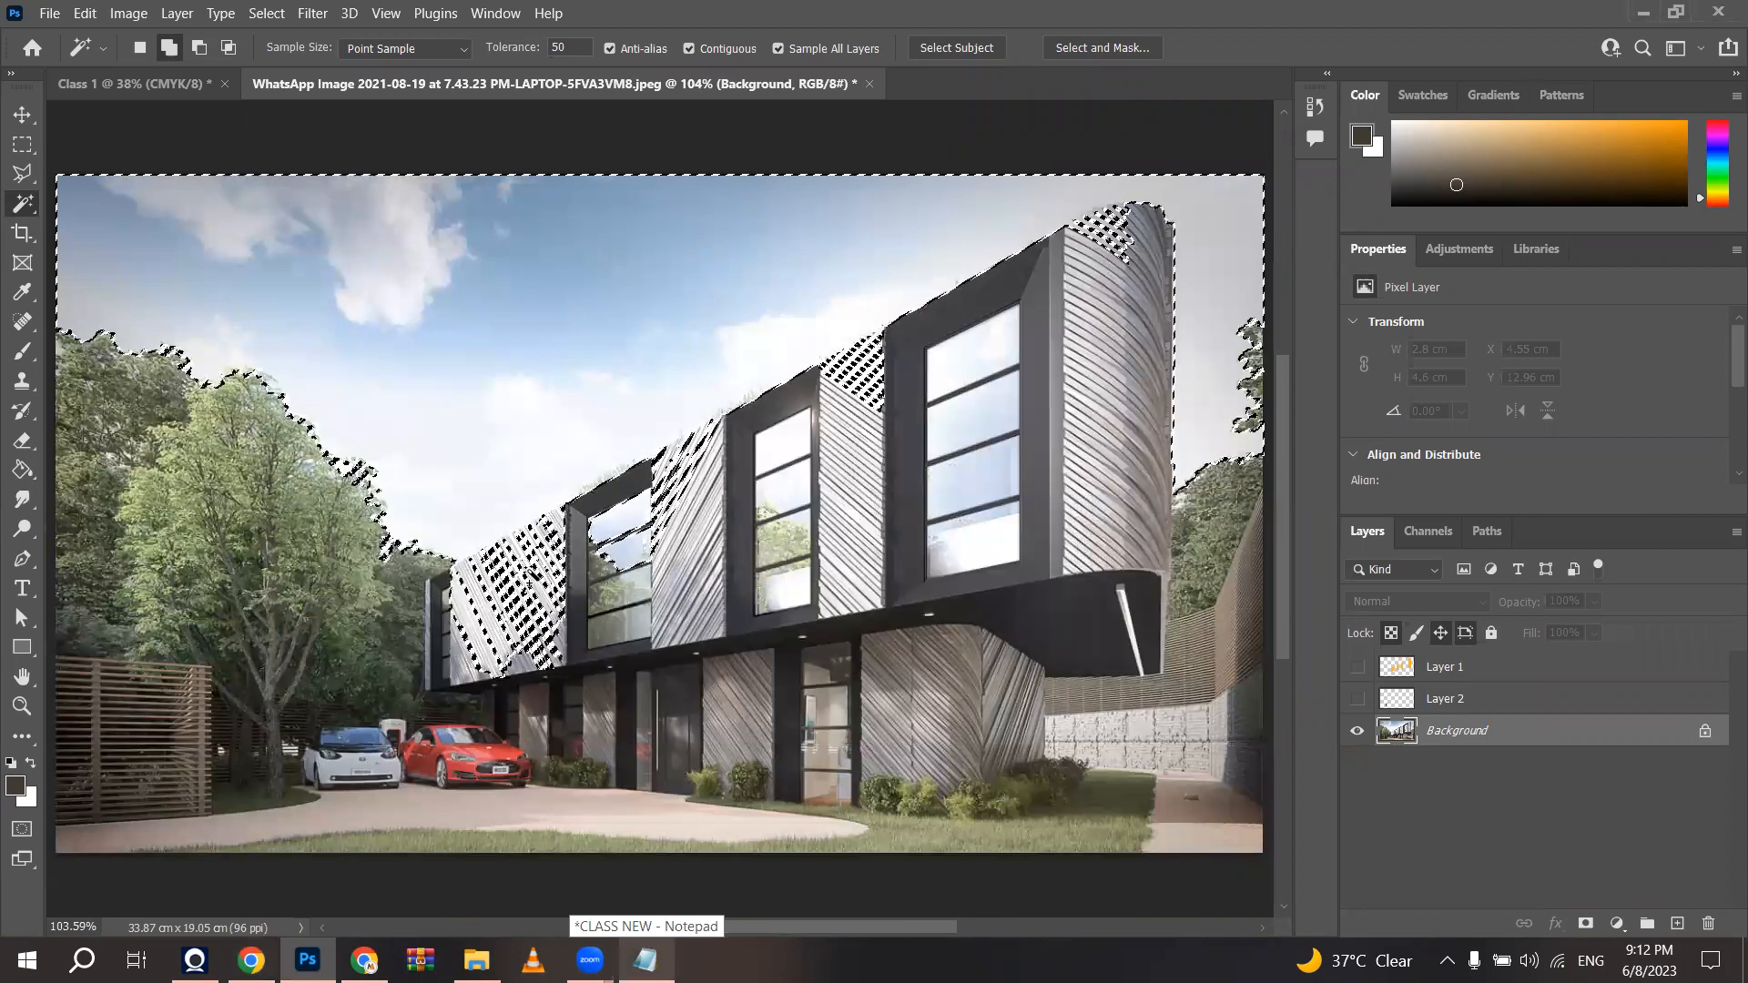
pyautogui.scroll(1, 528, 571)
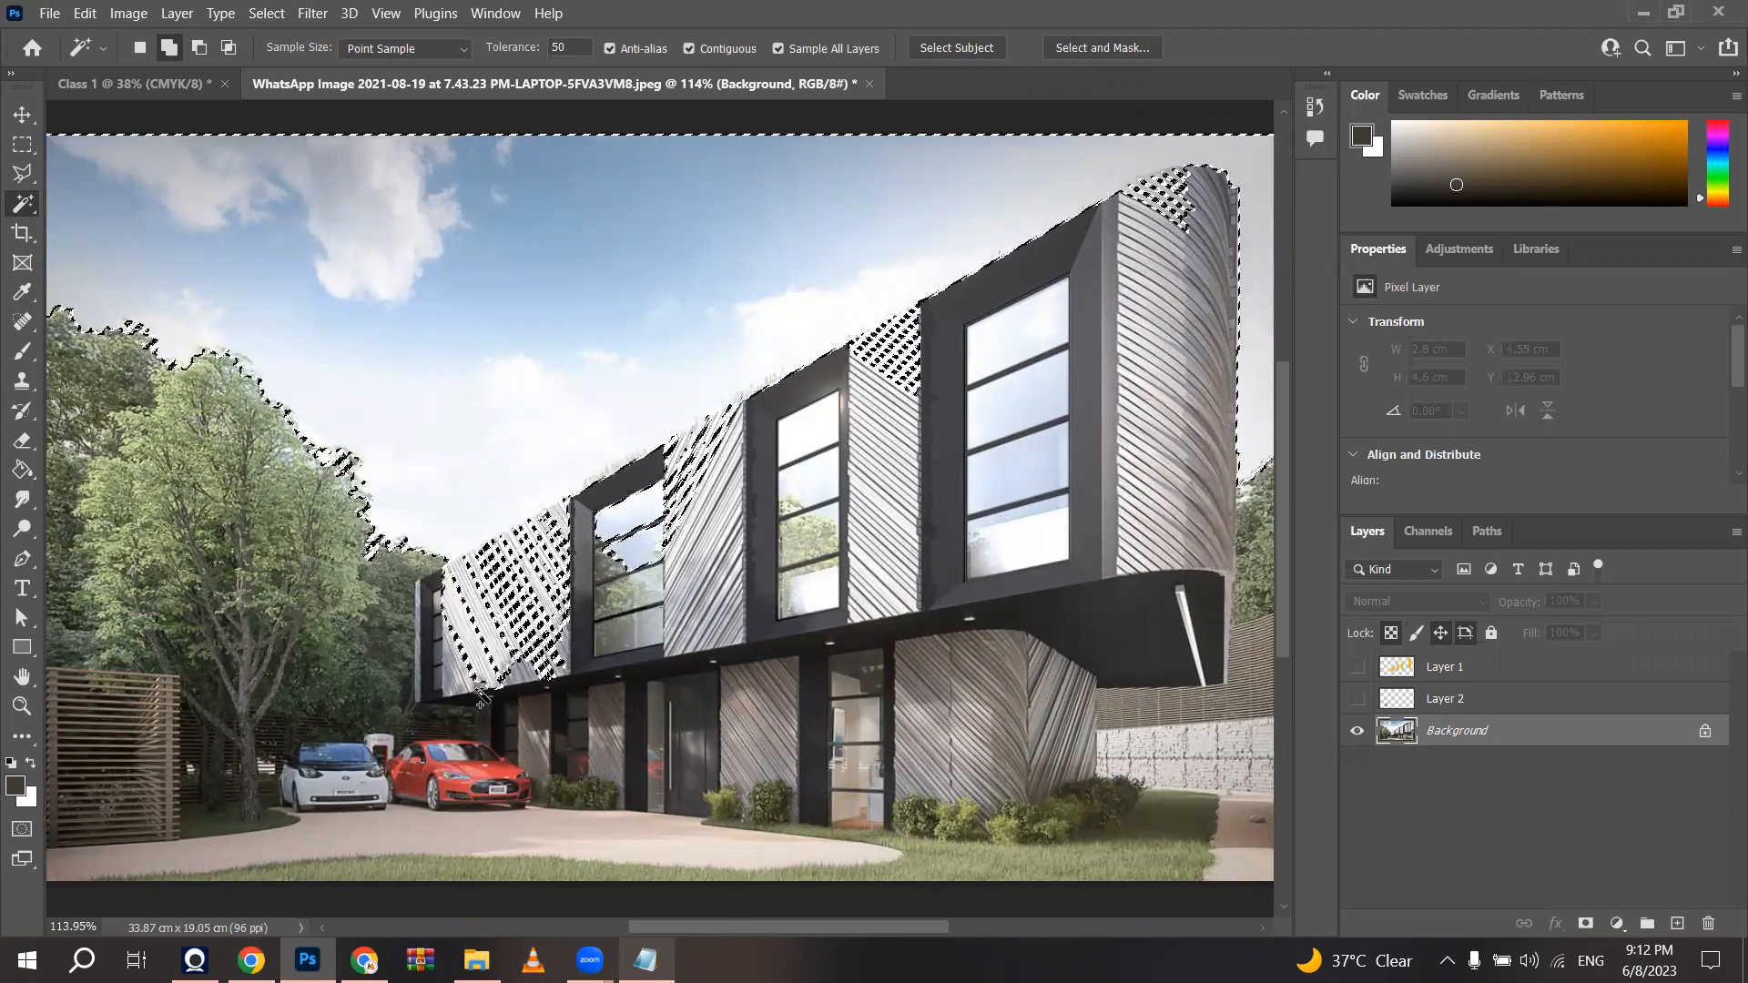
# Step: Subtract the house's upper facade from the sky selection with the Polygonal Lasso, outlining the roofline and upper floor
pyautogui.click(22, 173)
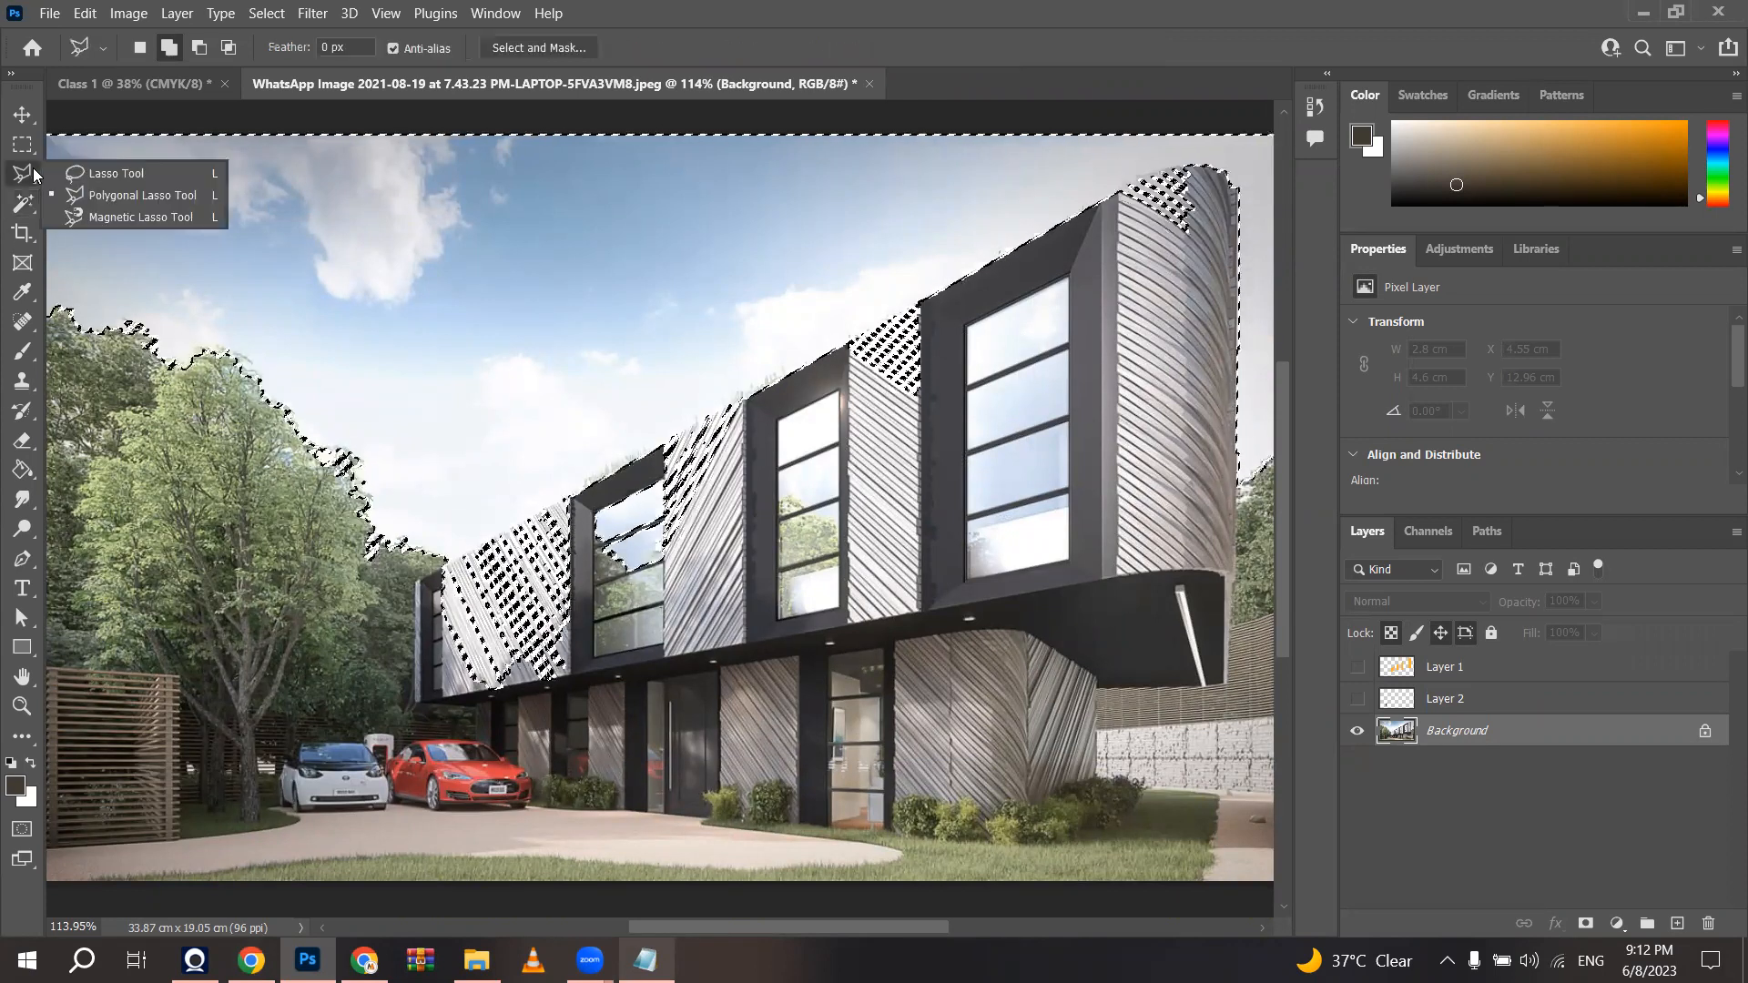
pyautogui.click(191, 195)
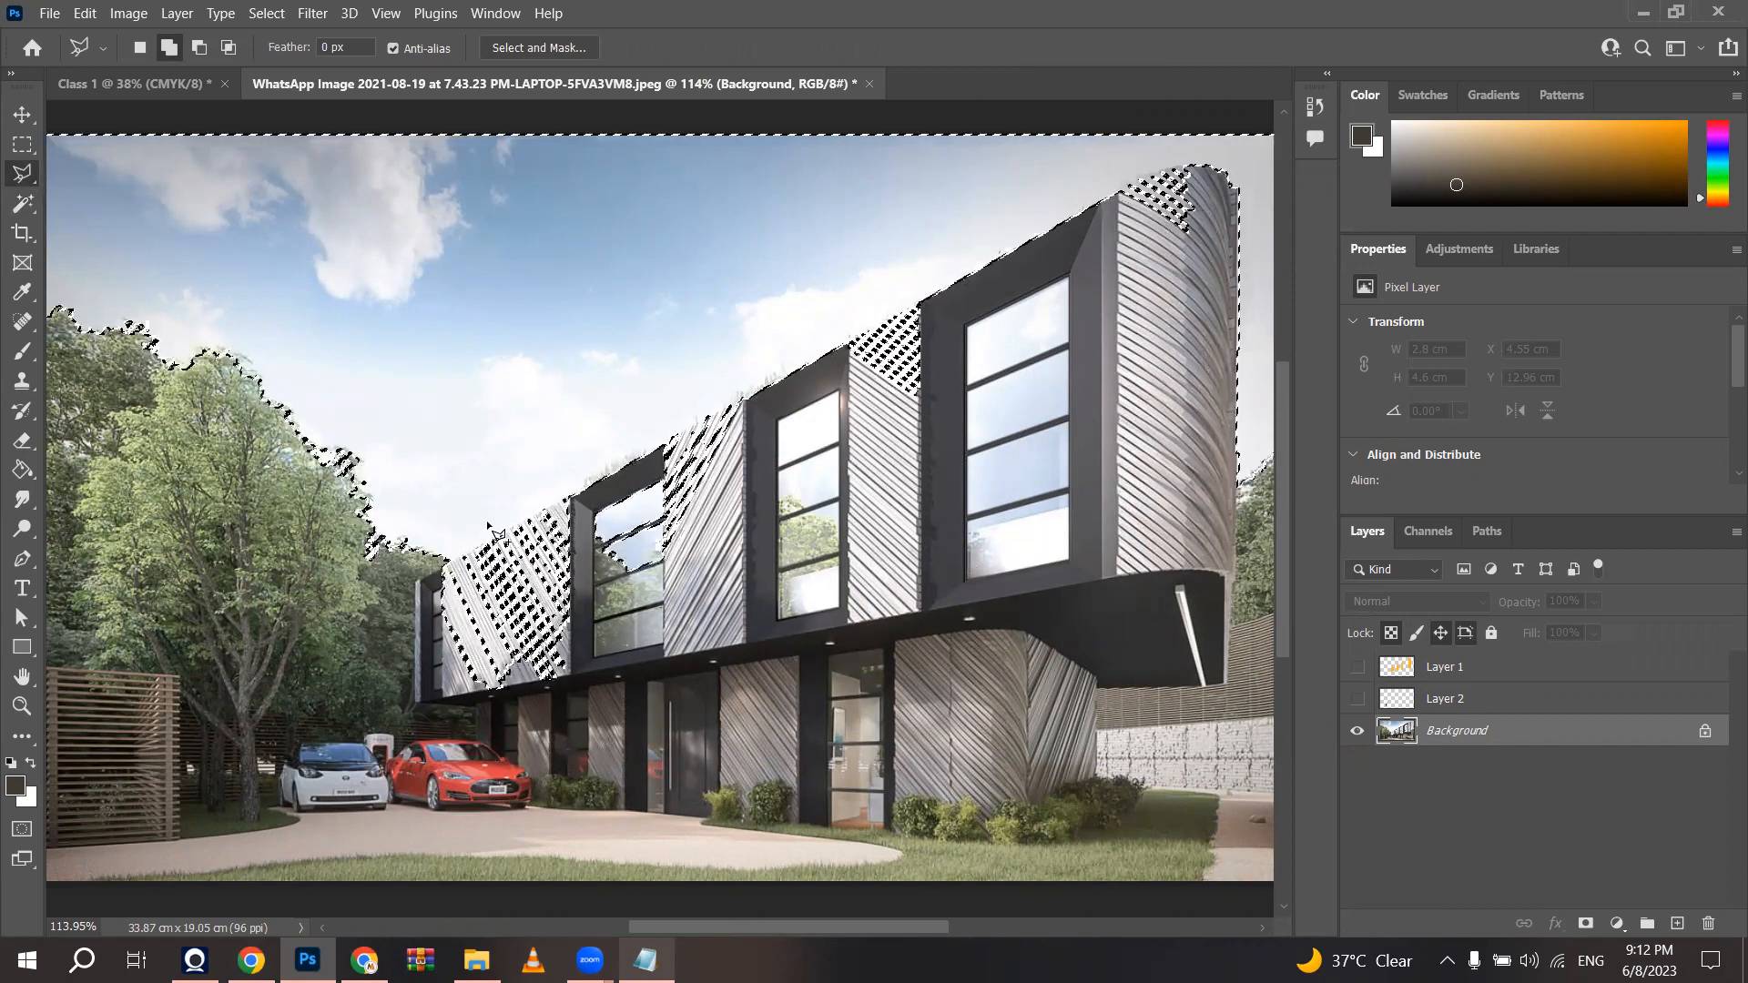
pyautogui.click(198, 48)
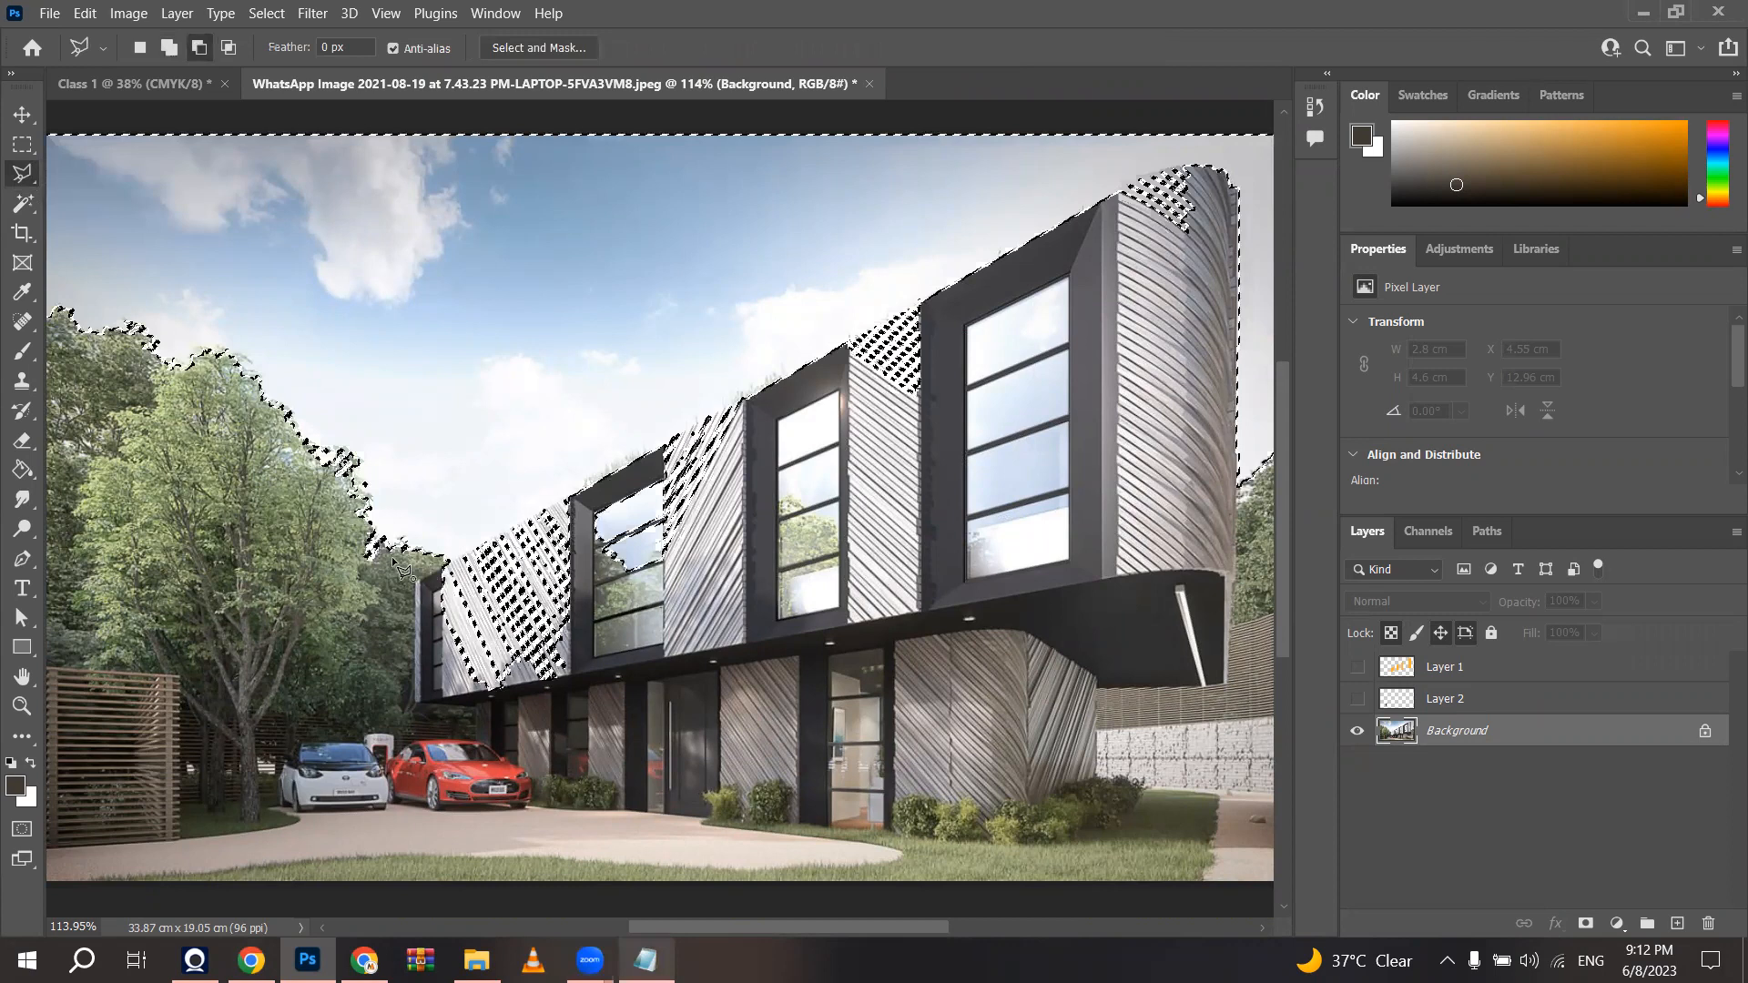
pyautogui.scroll(7, 392, 558)
pyautogui.scroll(-10, 391, 560)
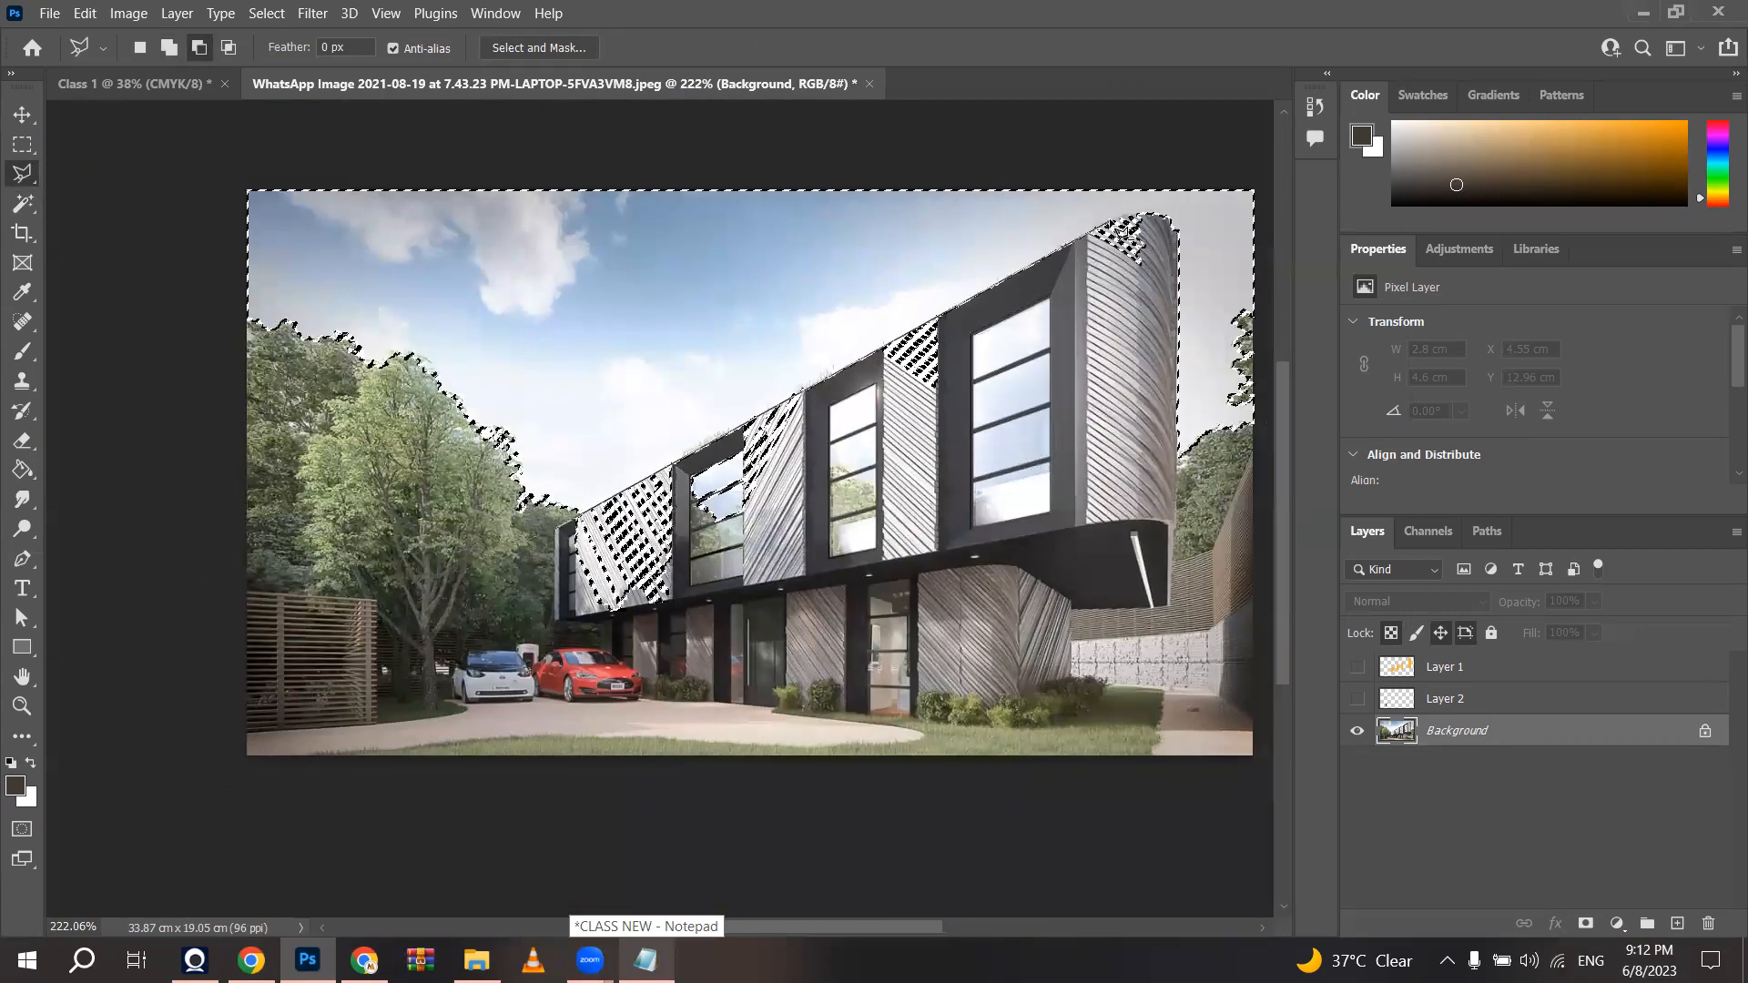
pyautogui.click(1119, 217)
pyautogui.click(1143, 215)
pyautogui.click(1163, 232)
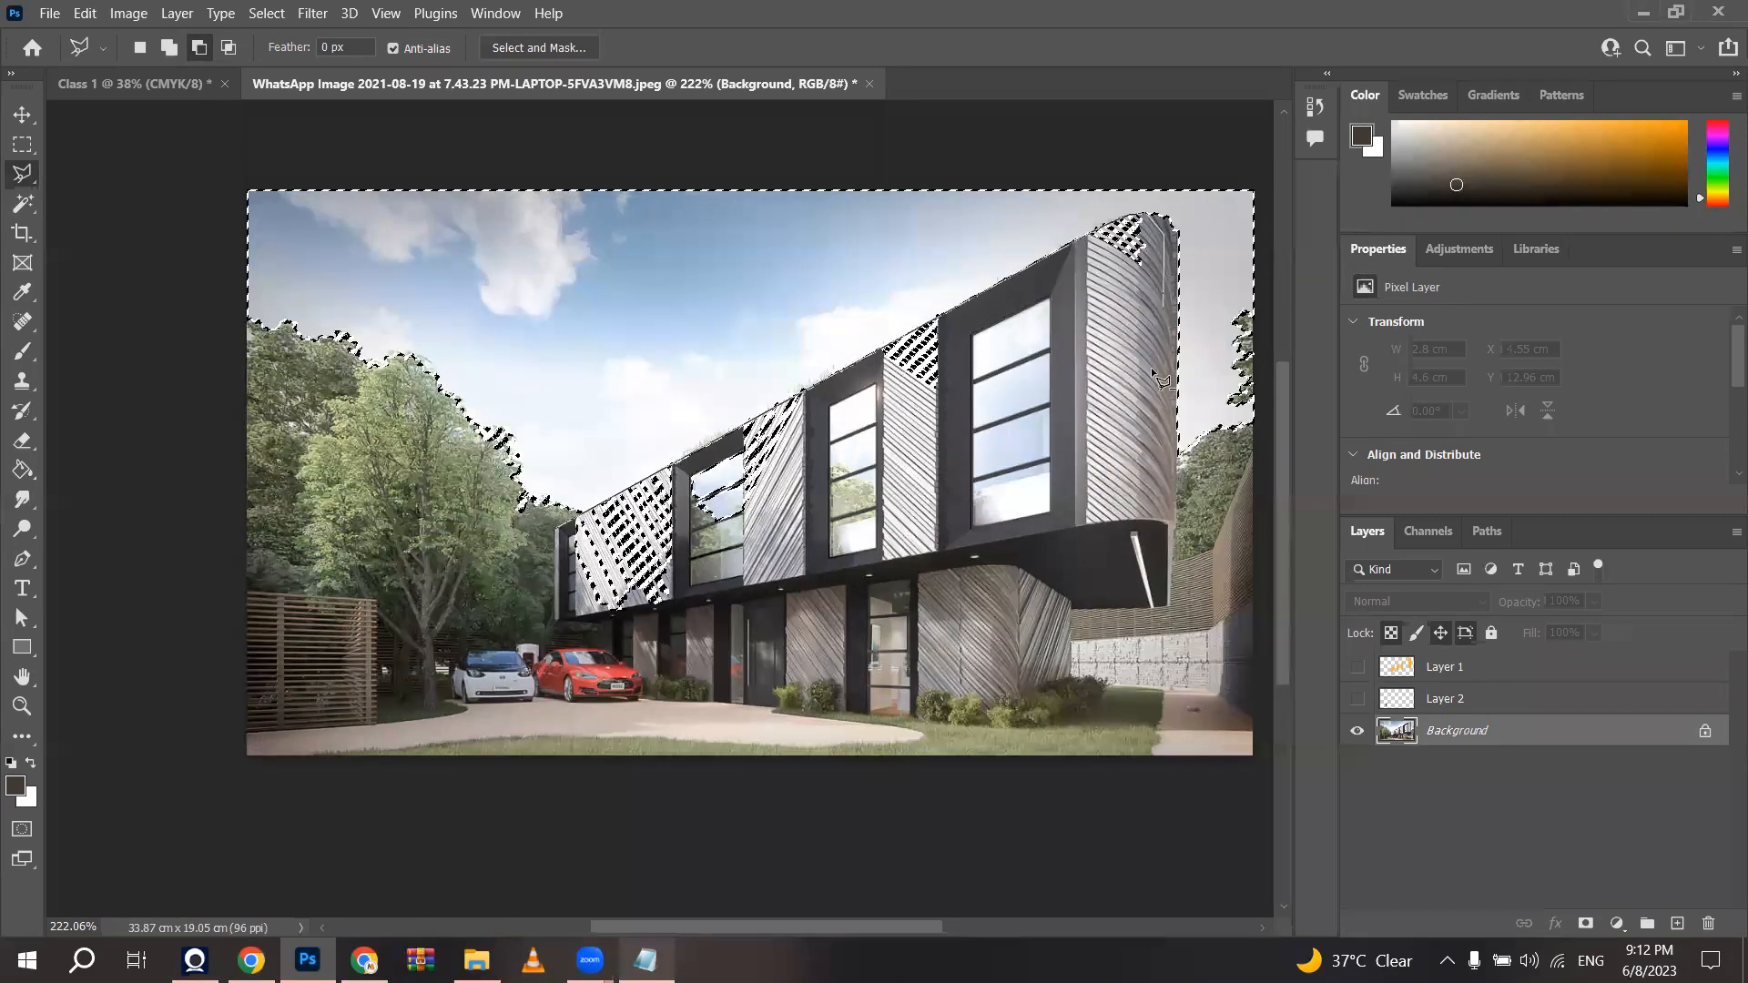
pyautogui.click(1151, 400)
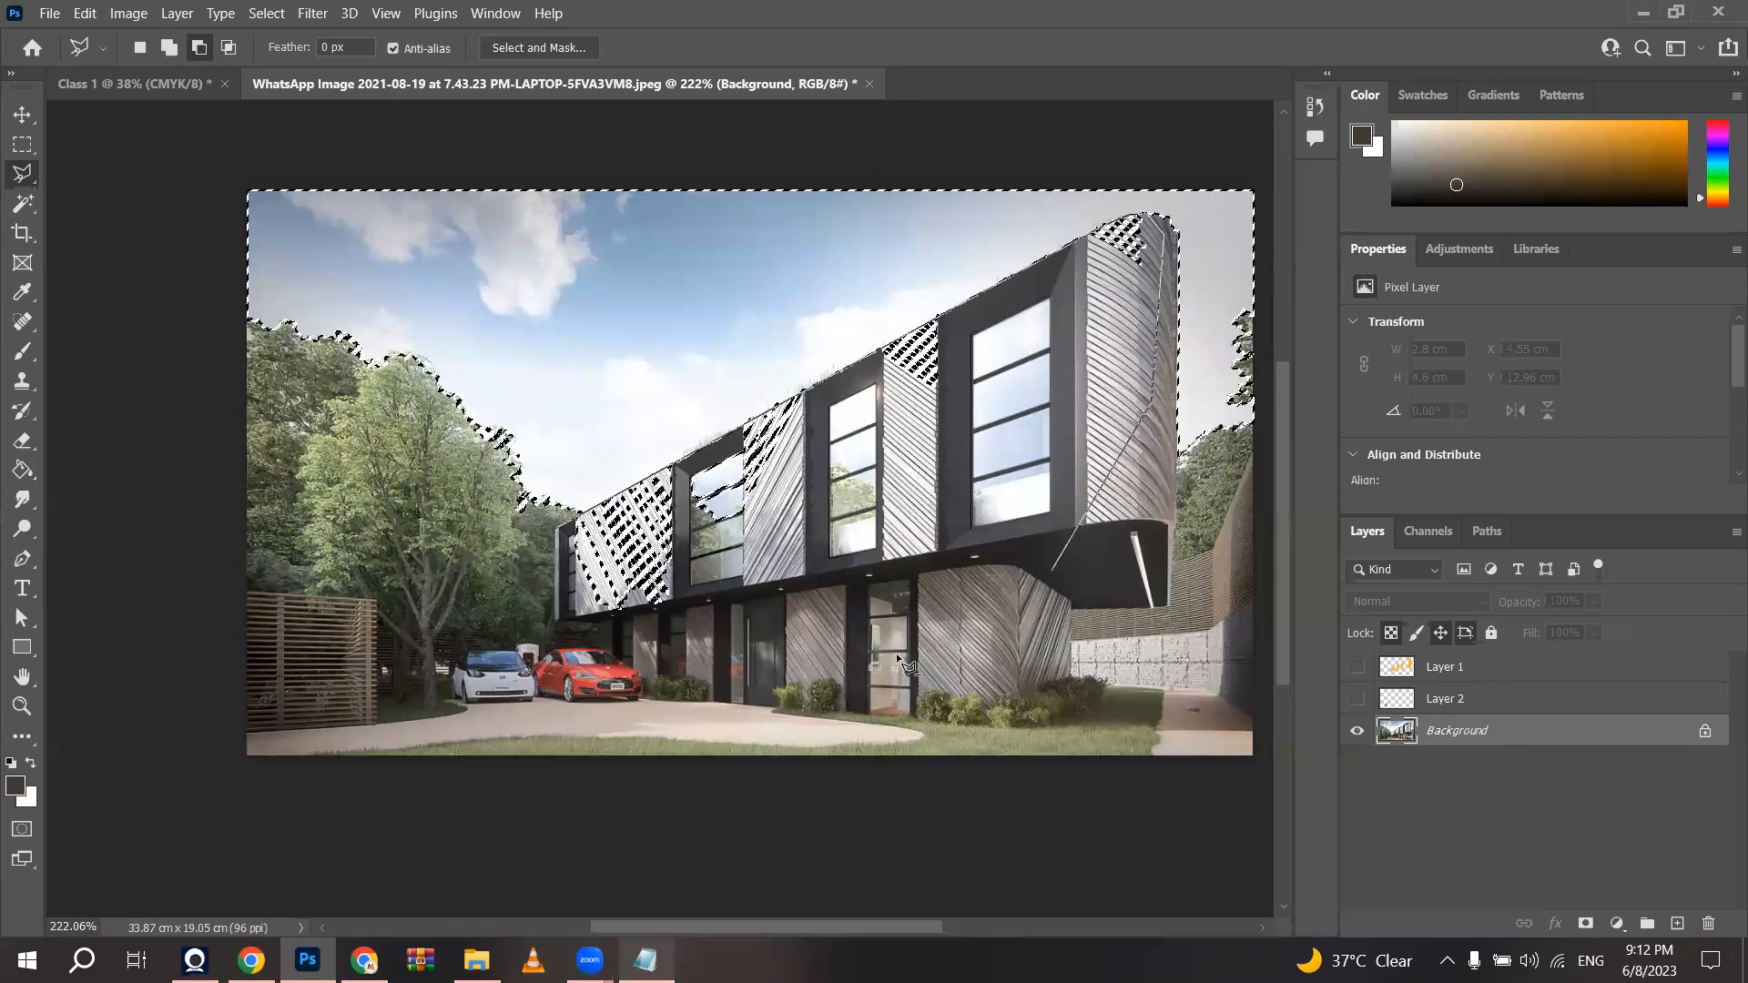
pyautogui.click(553, 641)
pyautogui.hotkey('ctrl', '+')
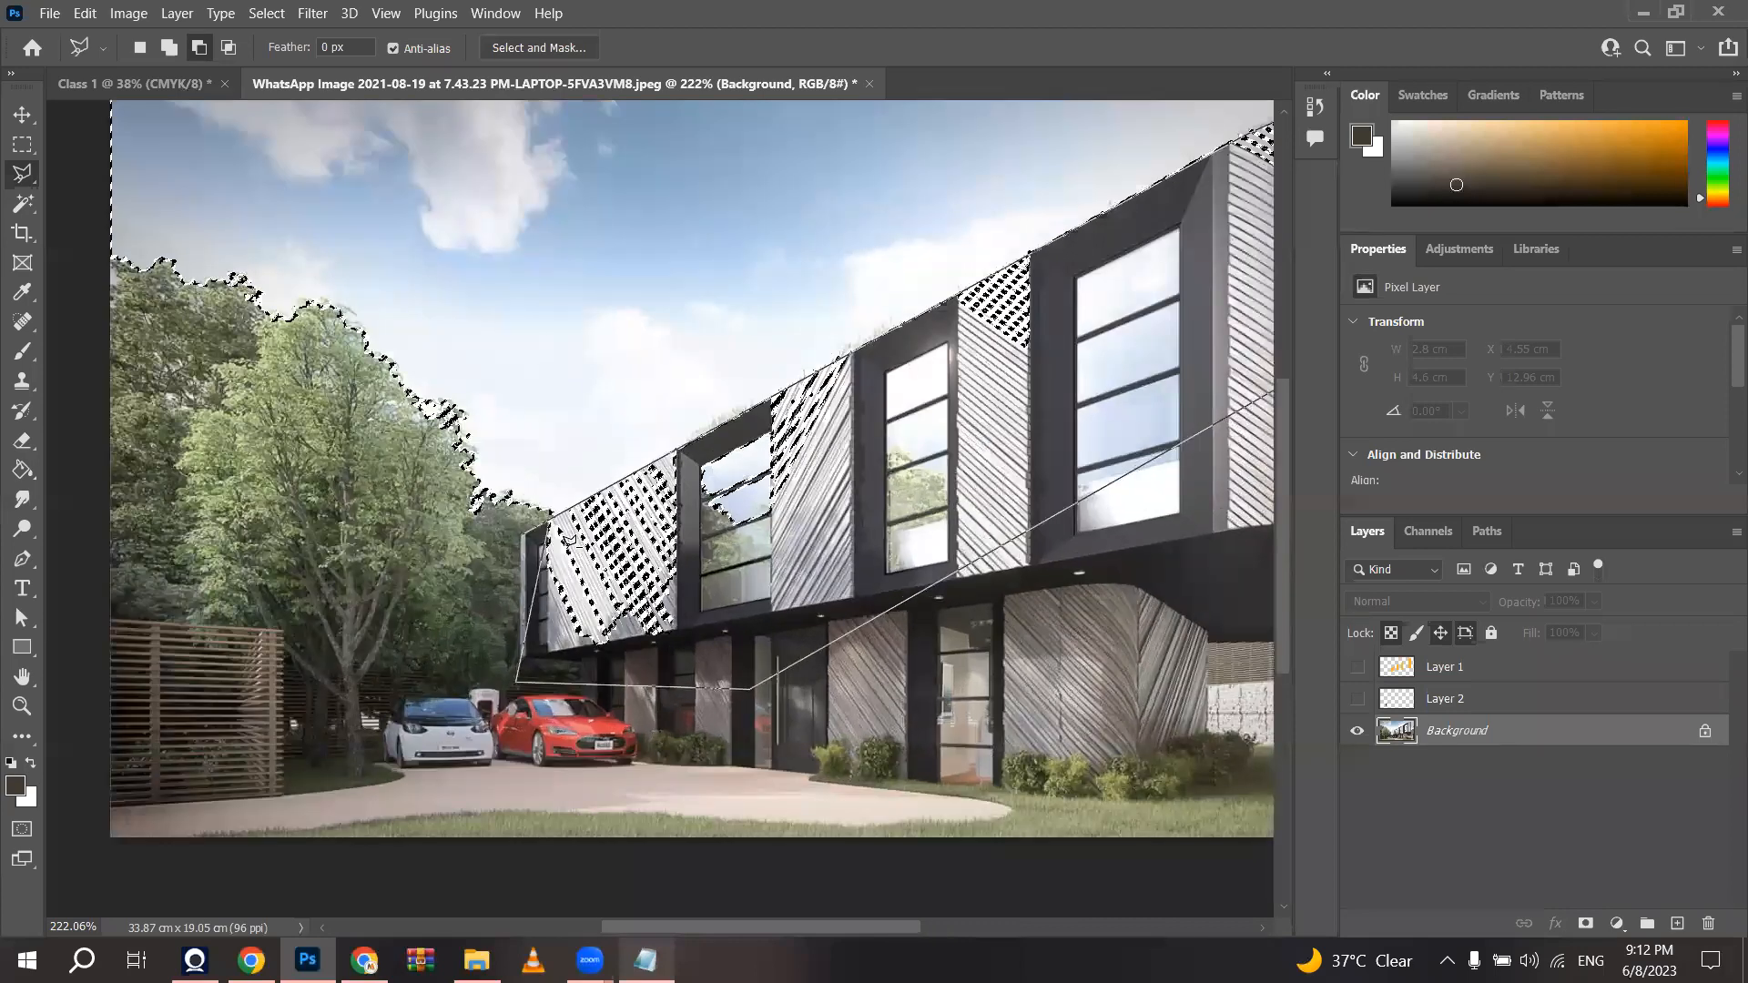
pyautogui.click(522, 537)
pyautogui.scroll(-3, 522, 538)
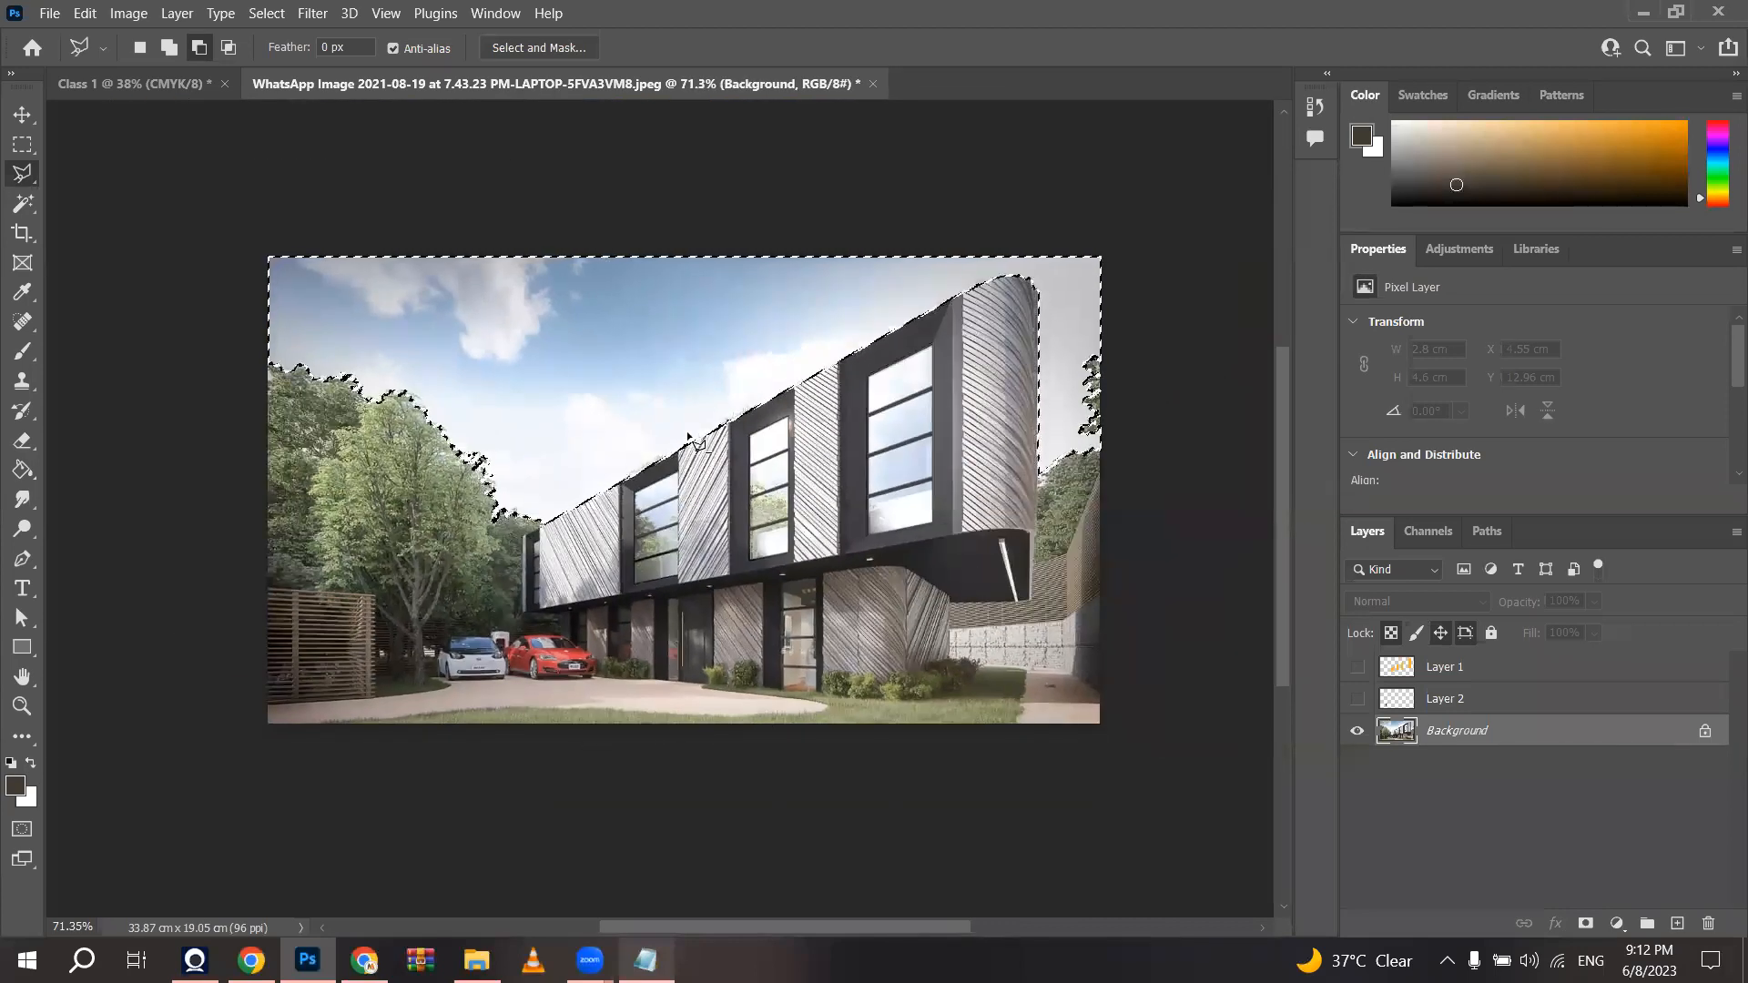
pyautogui.scroll(4, 790, 509)
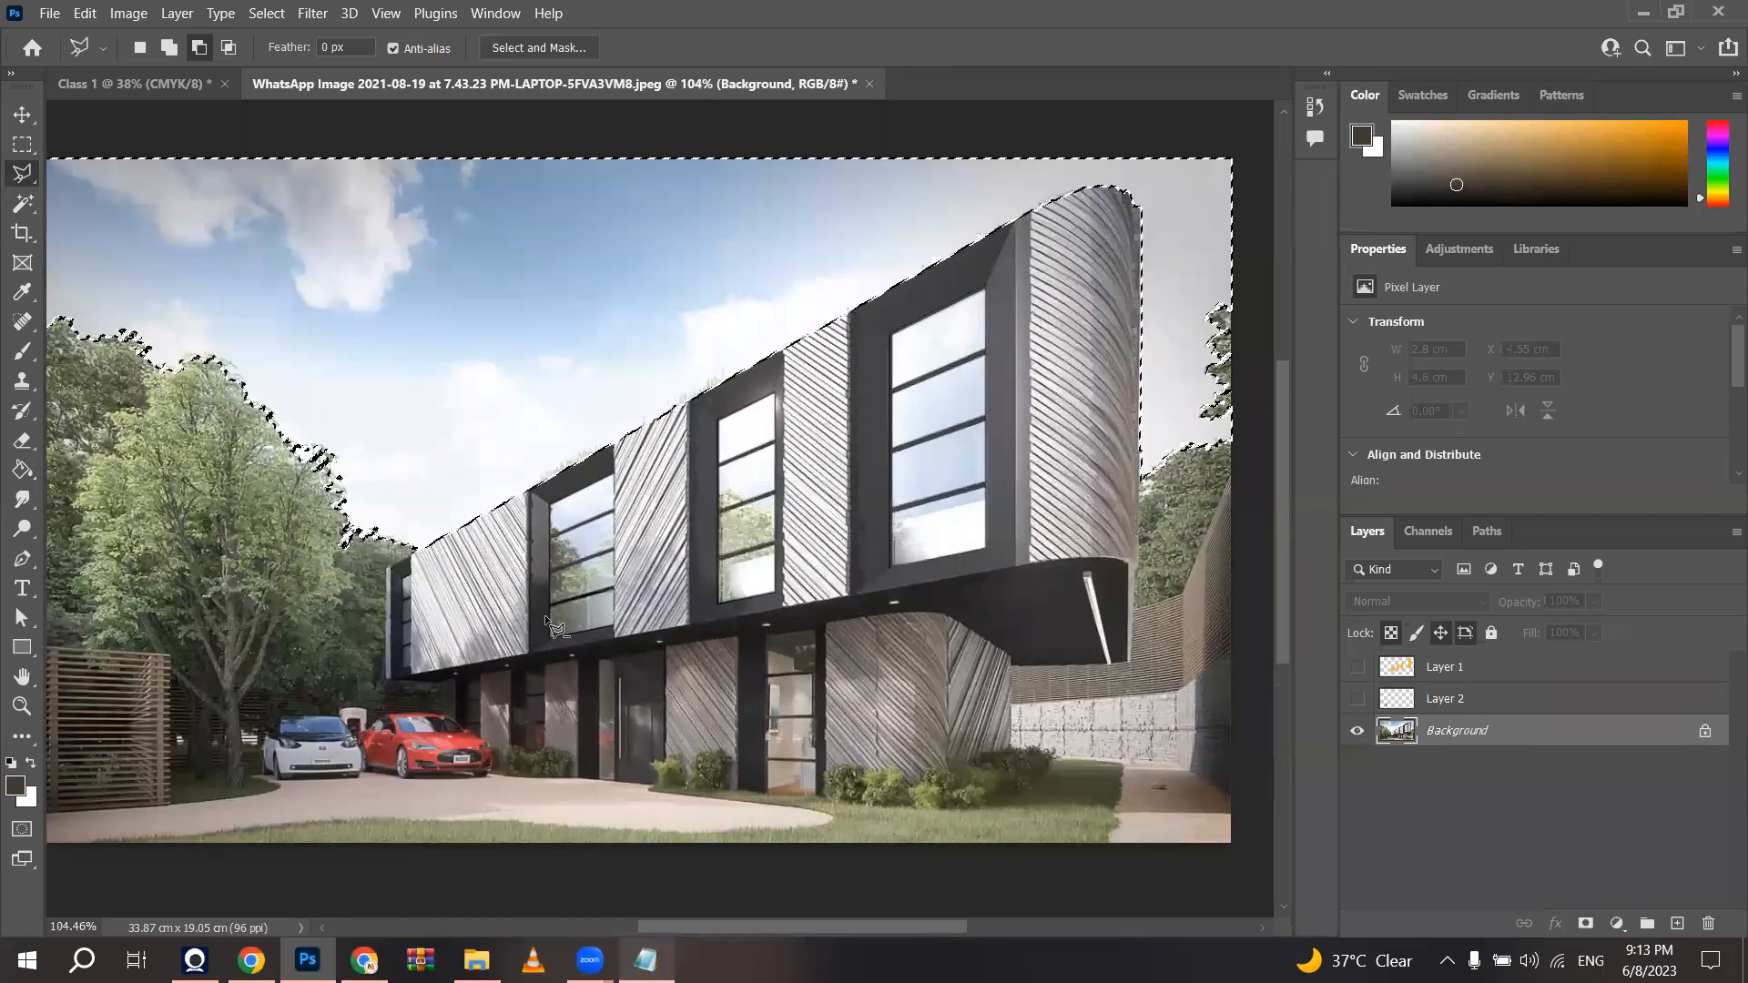
pyautogui.scroll(-3, 551, 627)
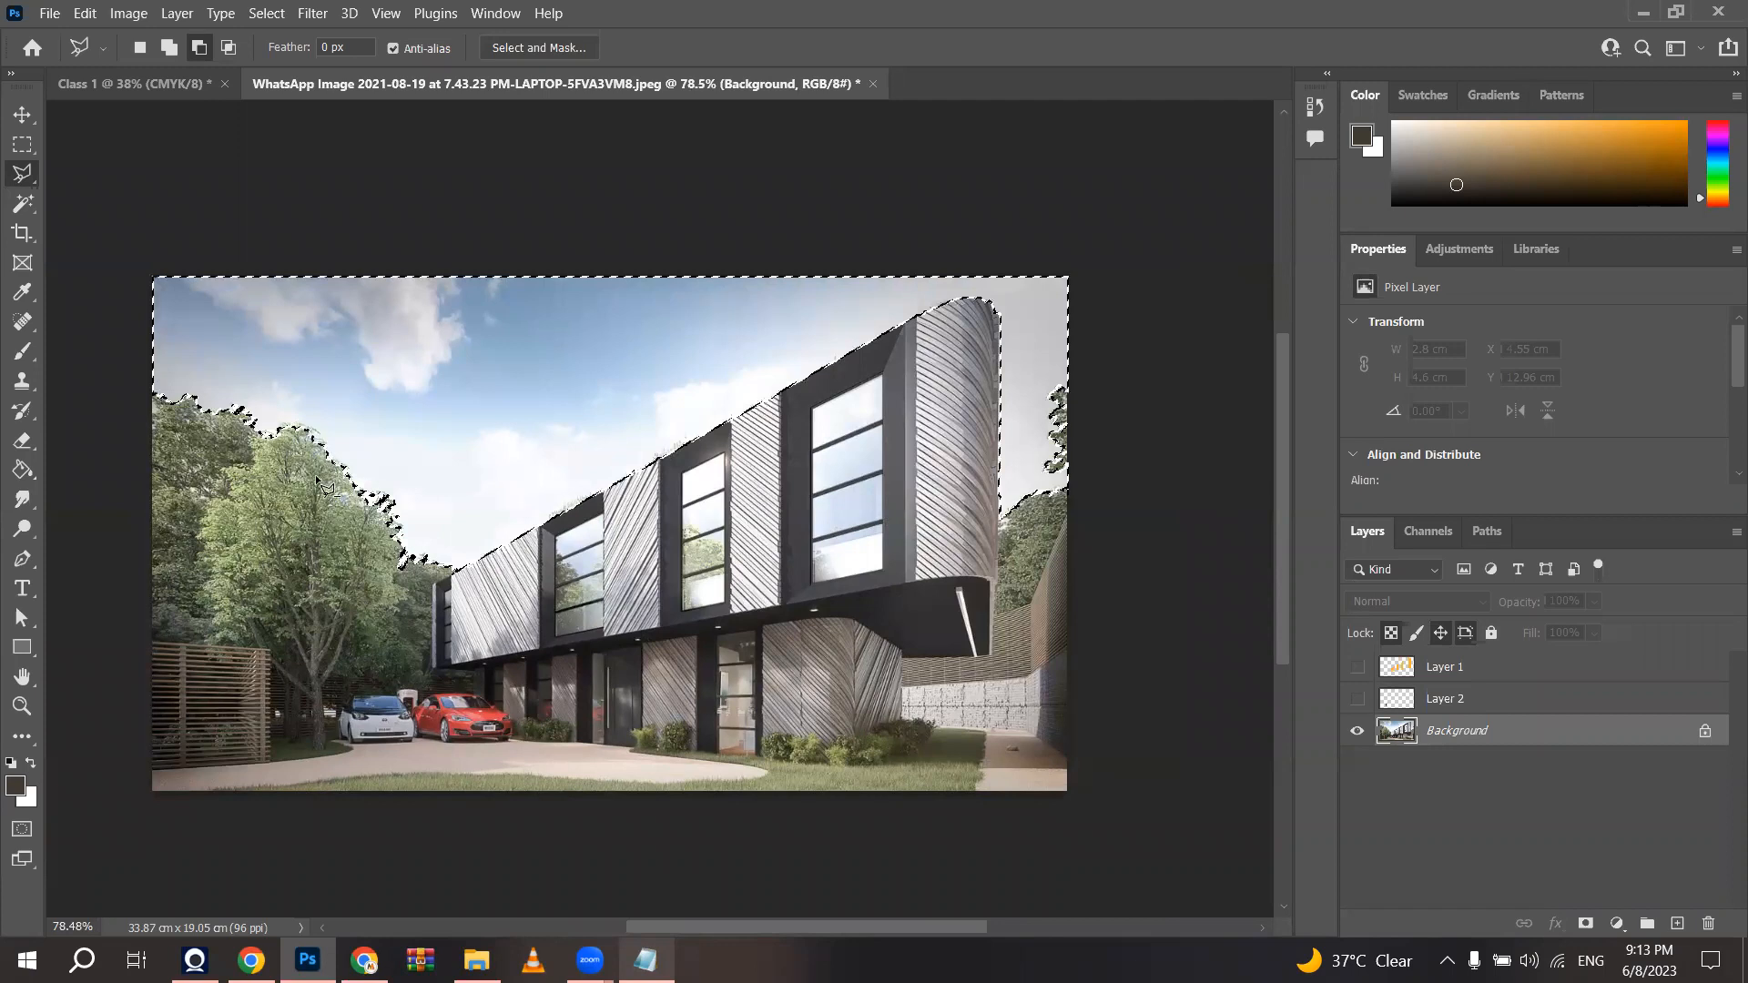
# Step: Deselect the sky and restore the selection
pyautogui.hotkey('ctrl', 'd')
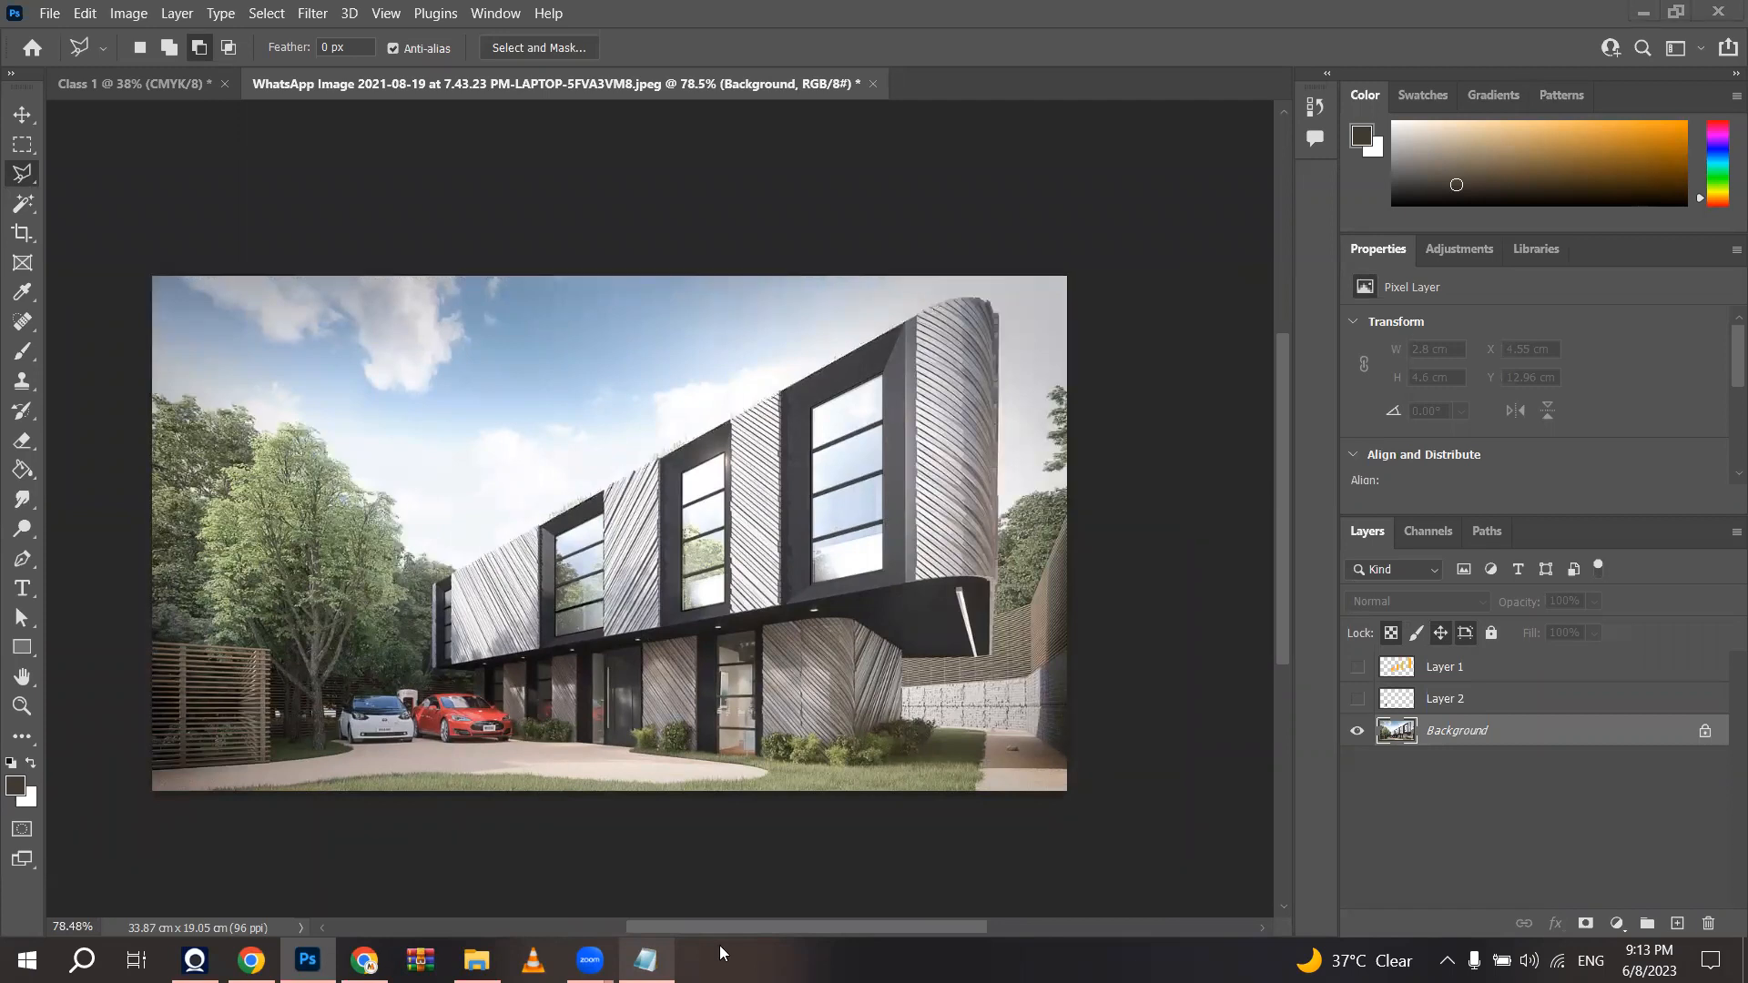
pyautogui.scroll(-4, 799, 868)
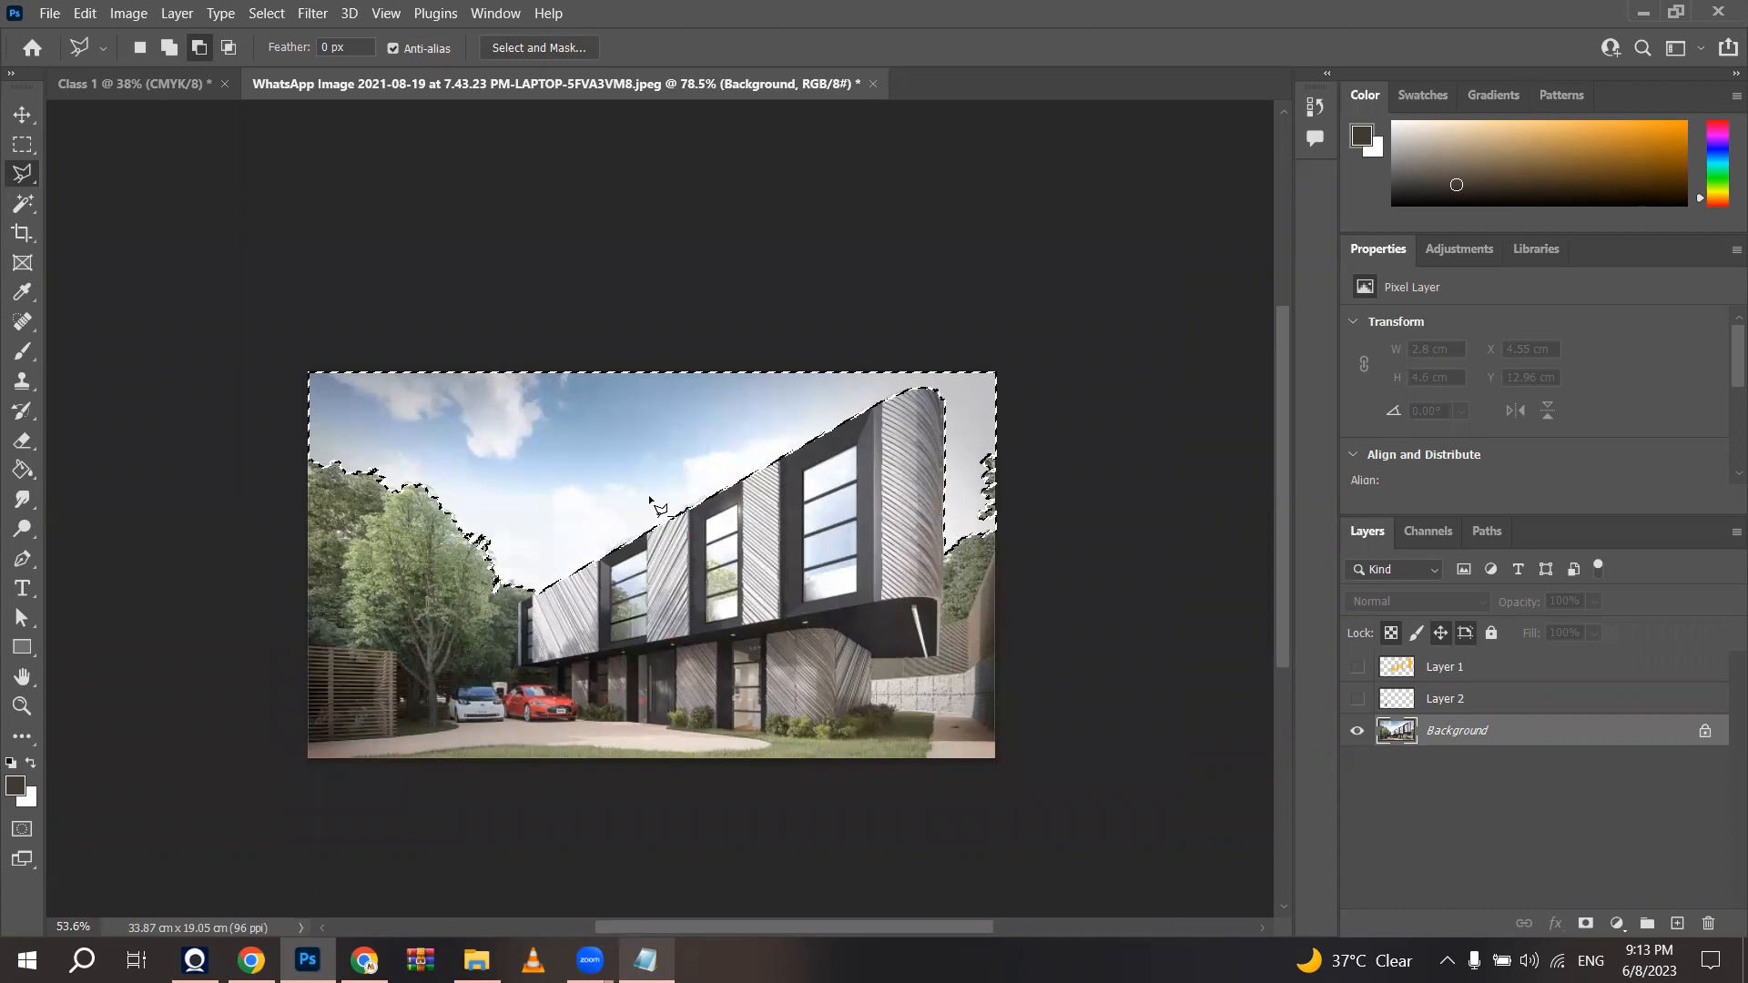
pyautogui.scroll(3, 648, 494)
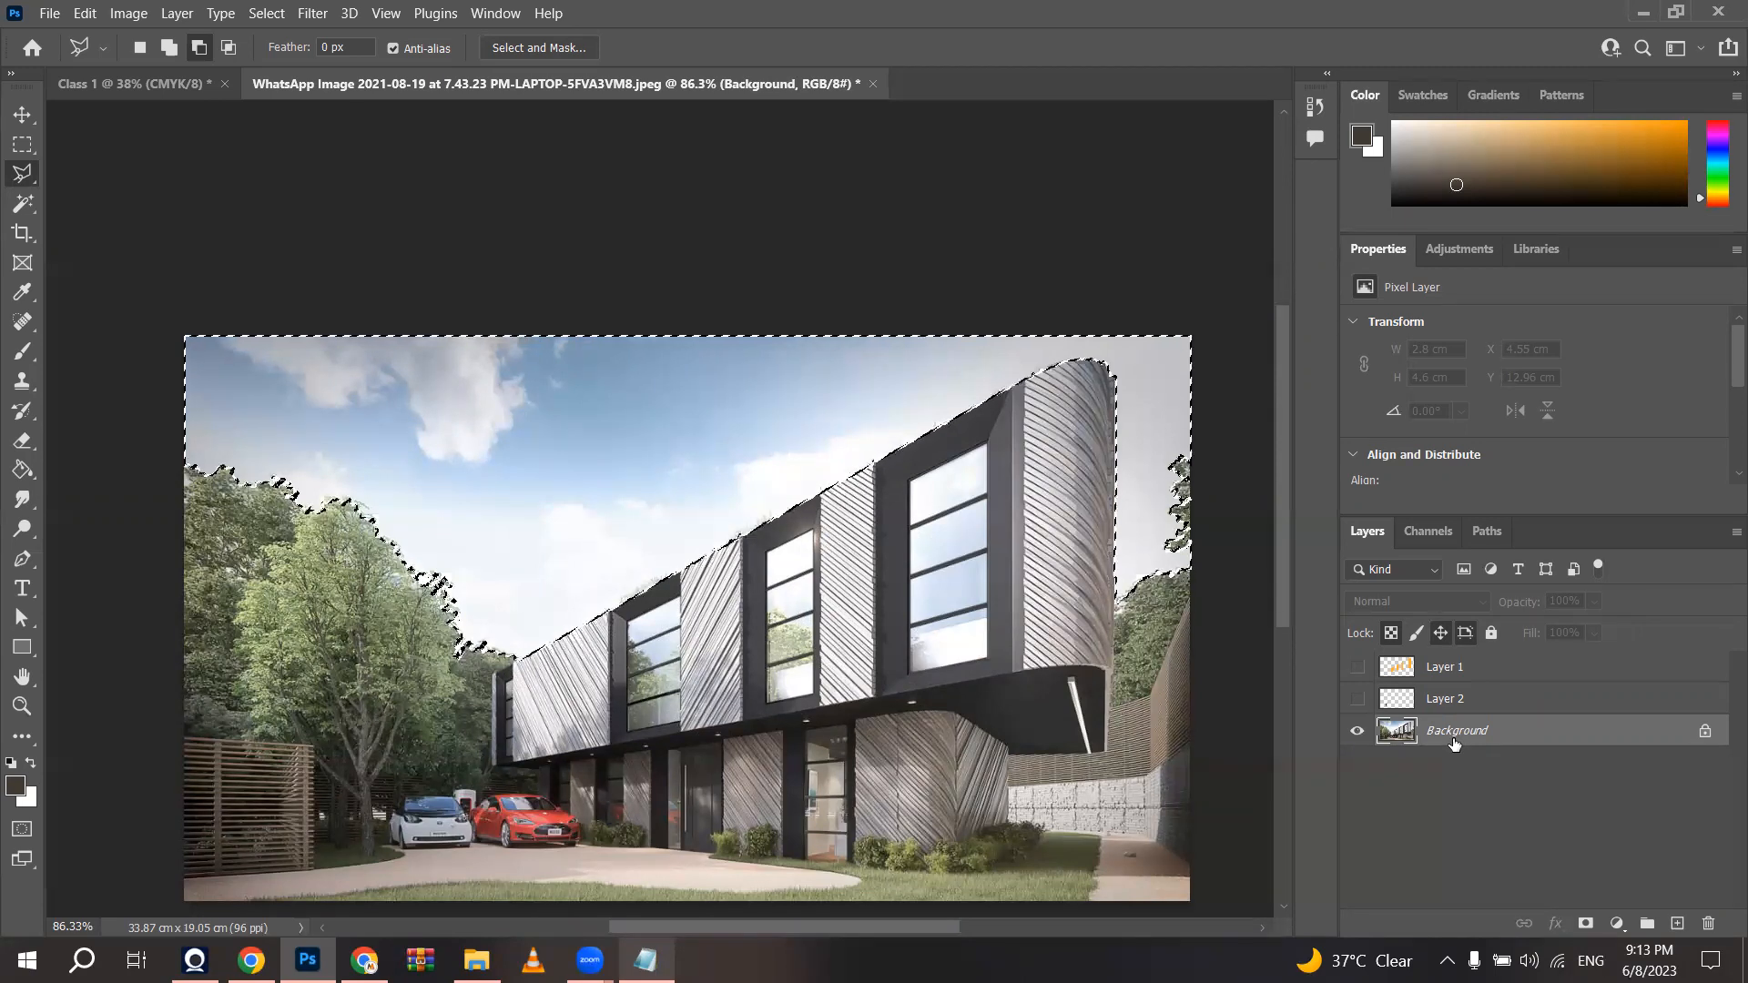
# Step: Try to delete the selected sky from the locked Background layer, and close the Fill dialog
pyautogui.hotkey('shift', 'BackSpace')
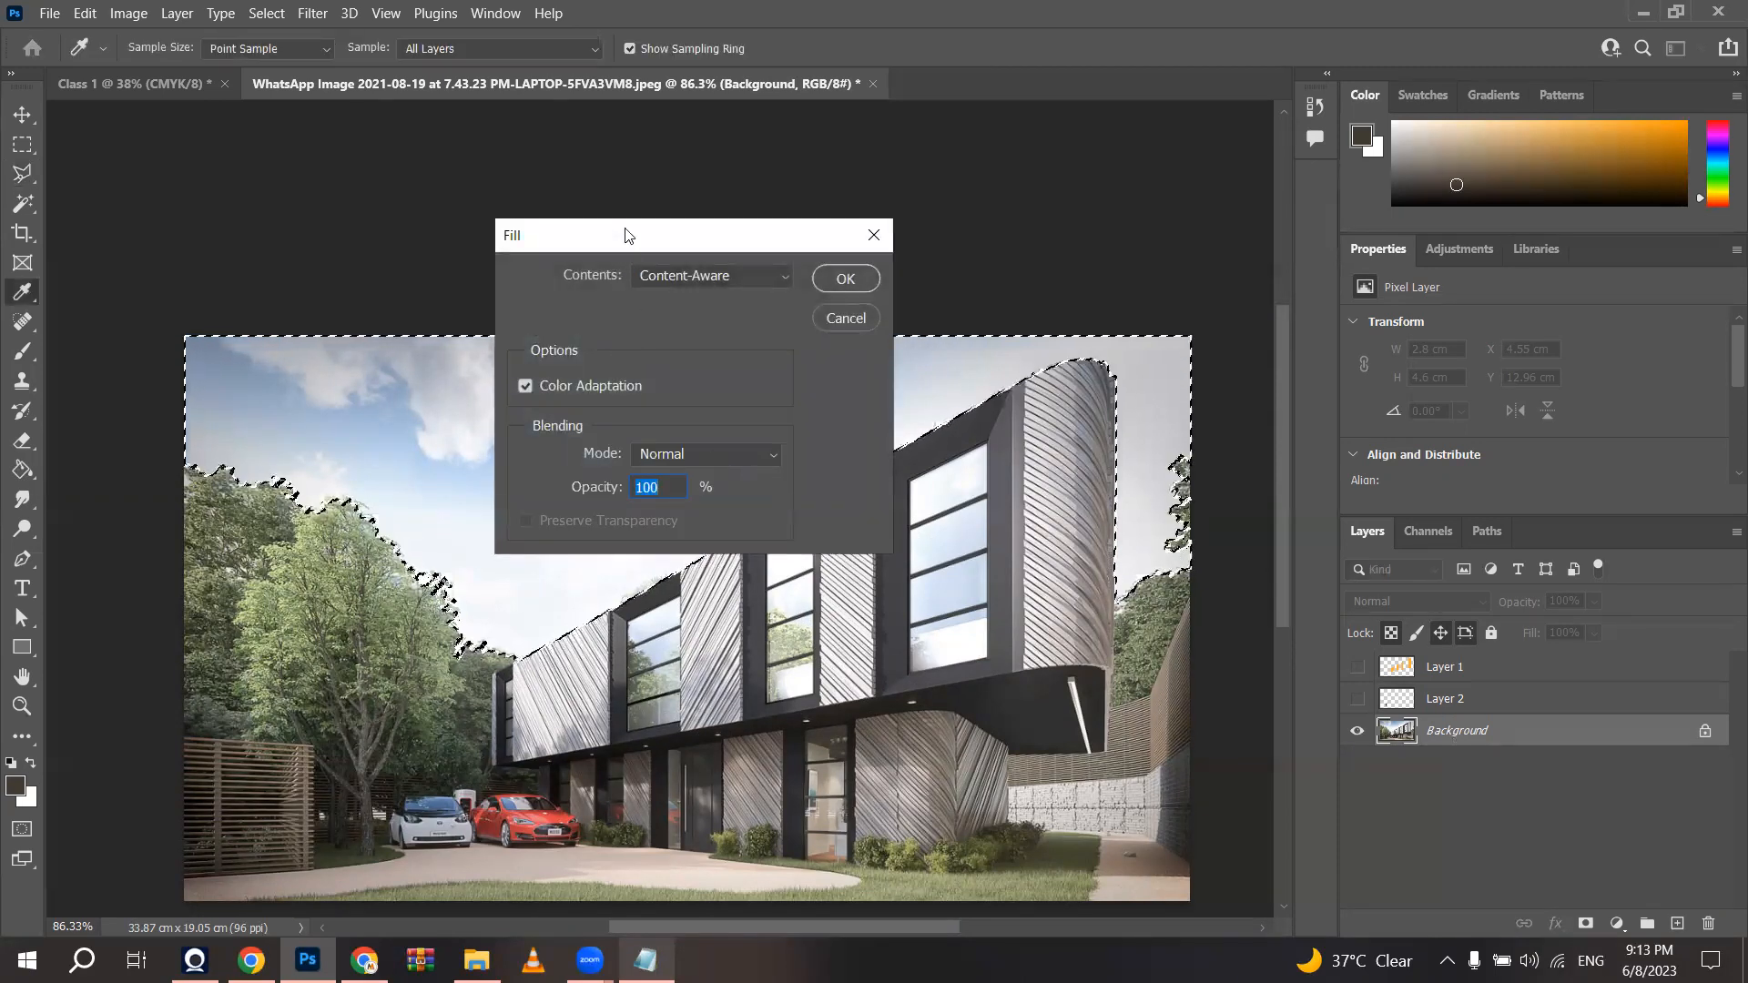
pyautogui.click(846, 278)
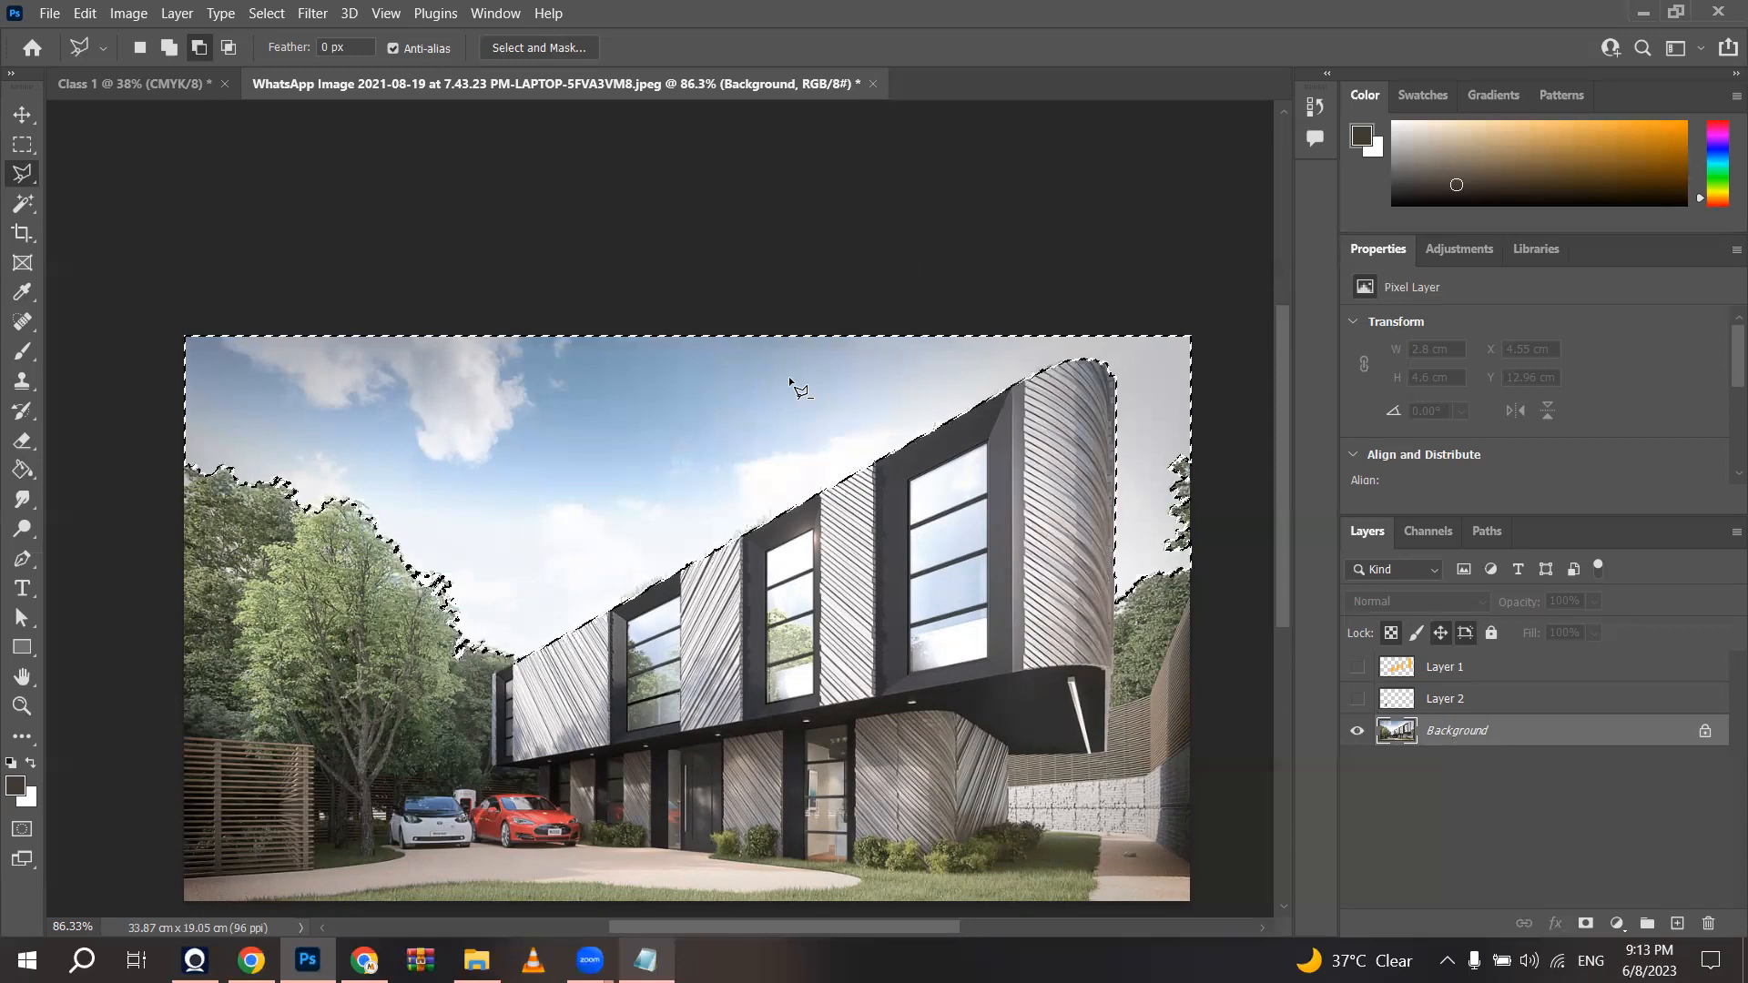
# Step: Unlock the Background layer, delete the selected sky and clear the selection
pyautogui.click(1703, 732)
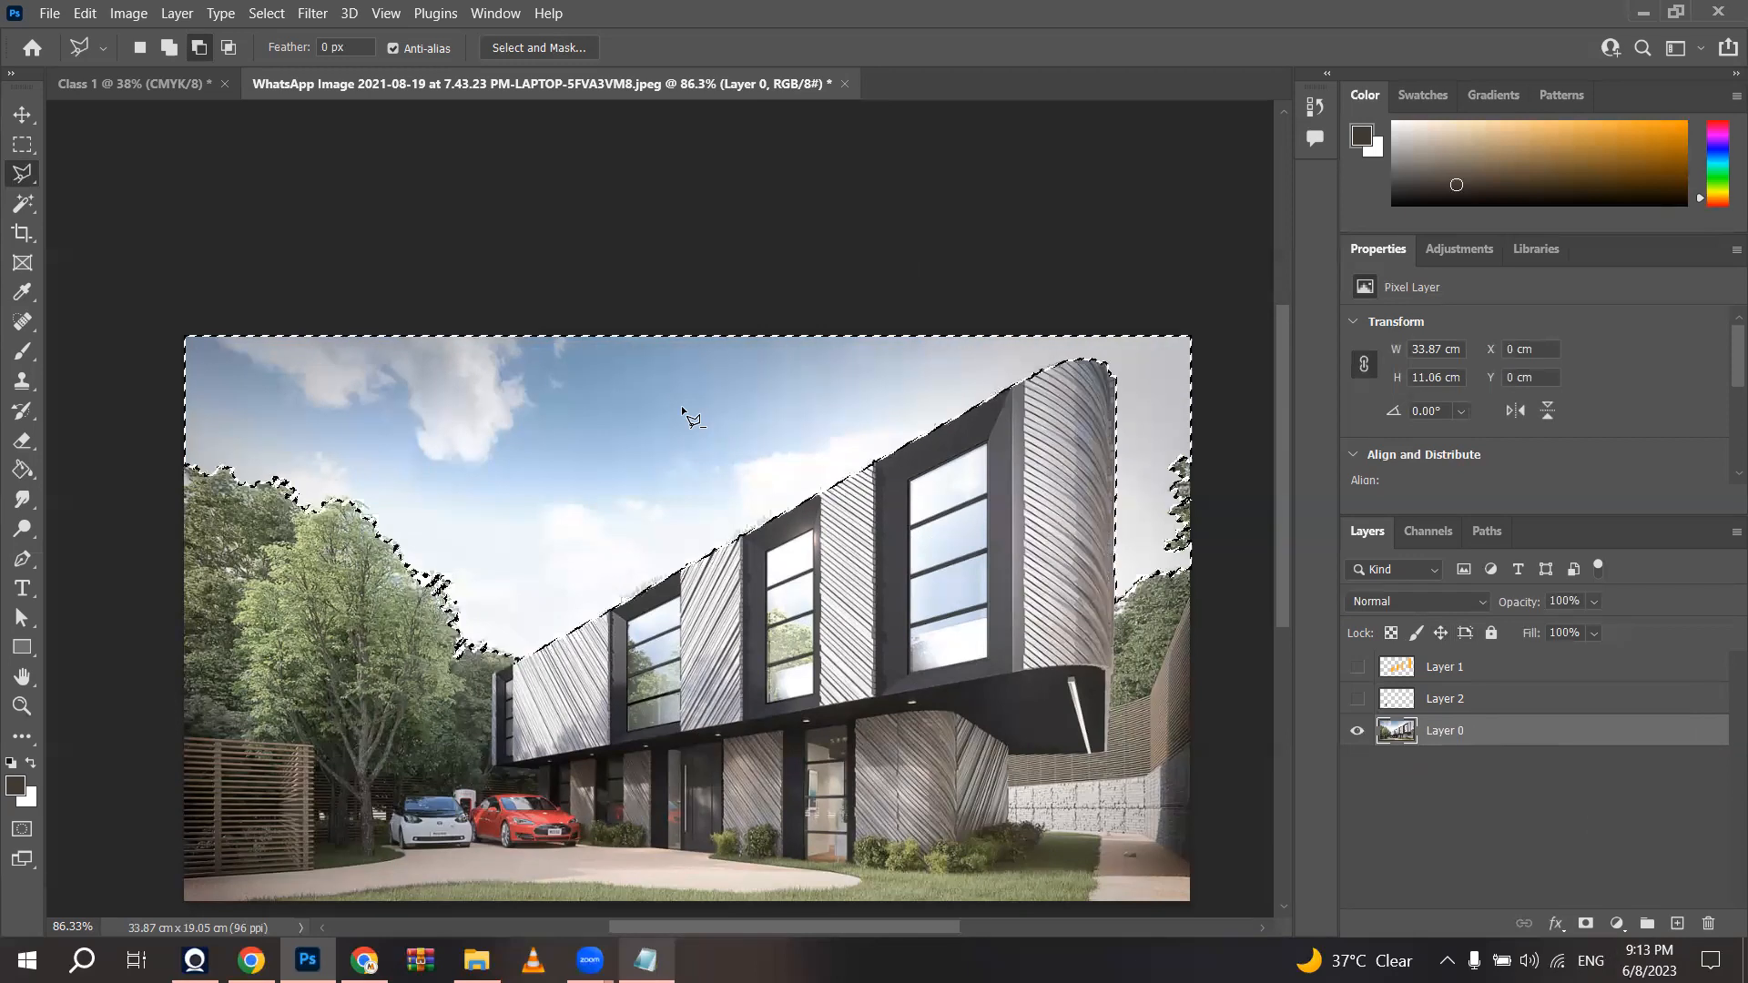
pyautogui.press('Delete')
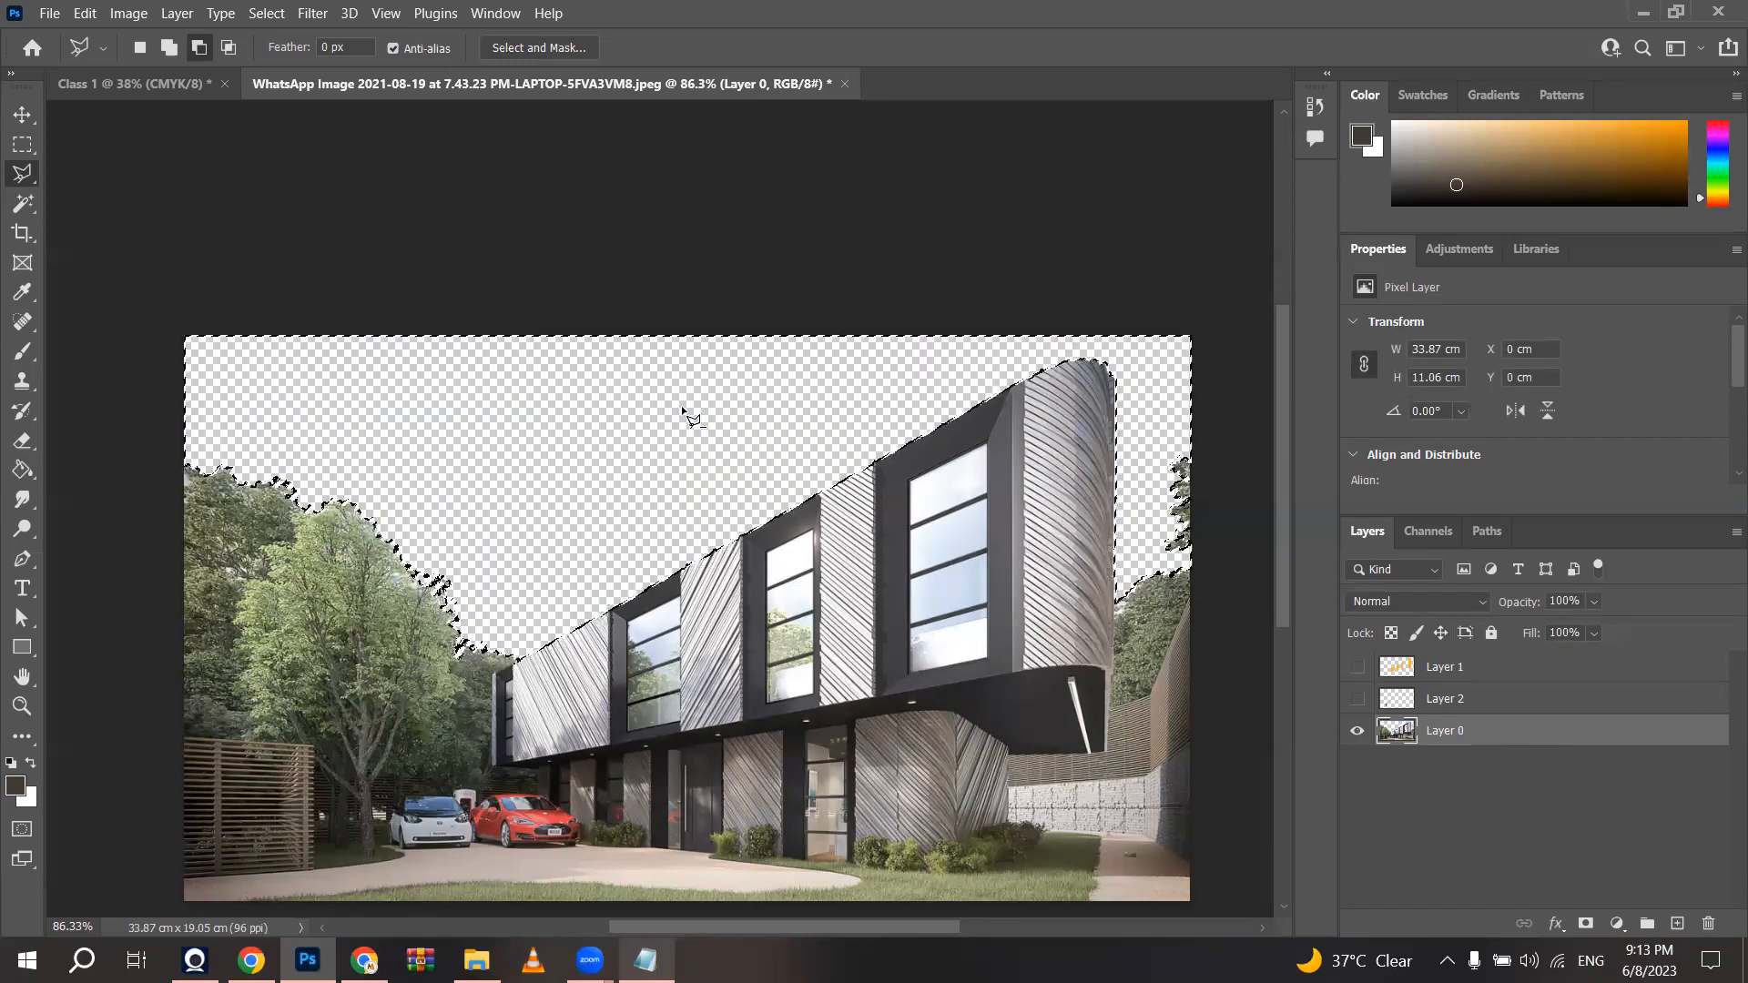
pyautogui.scroll(2, 675, 403)
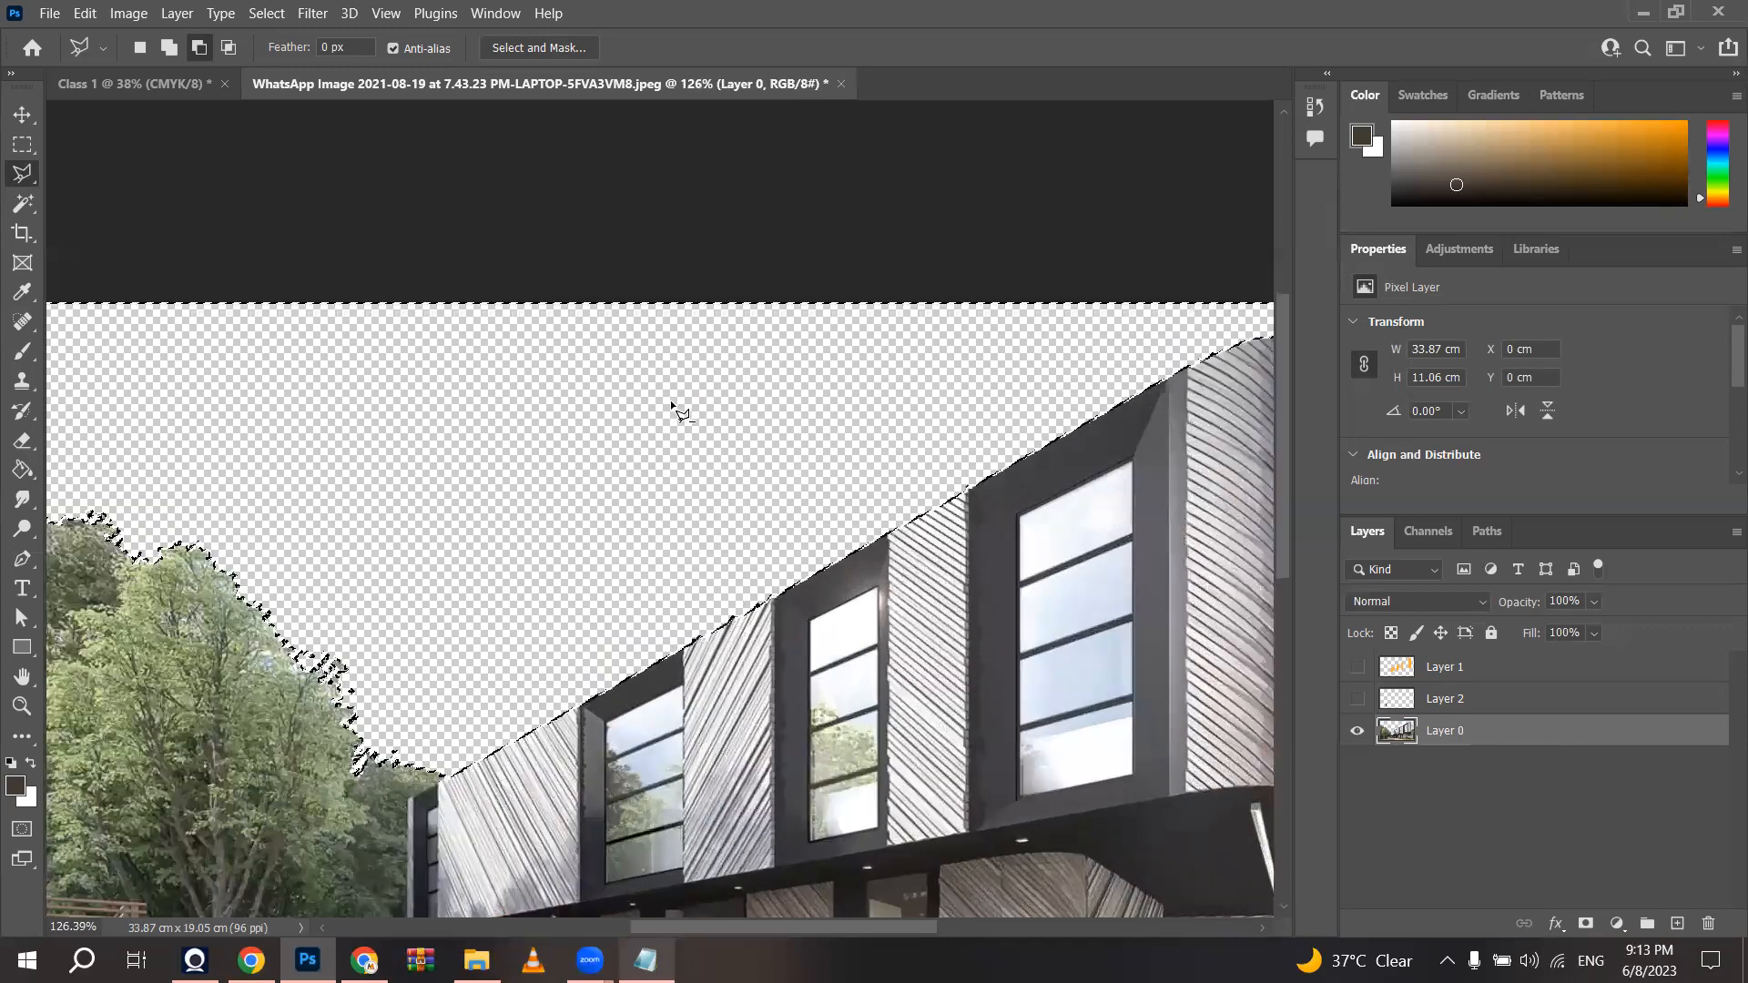
pyautogui.scroll(-4, 670, 401)
pyautogui.scroll(1, 660, 401)
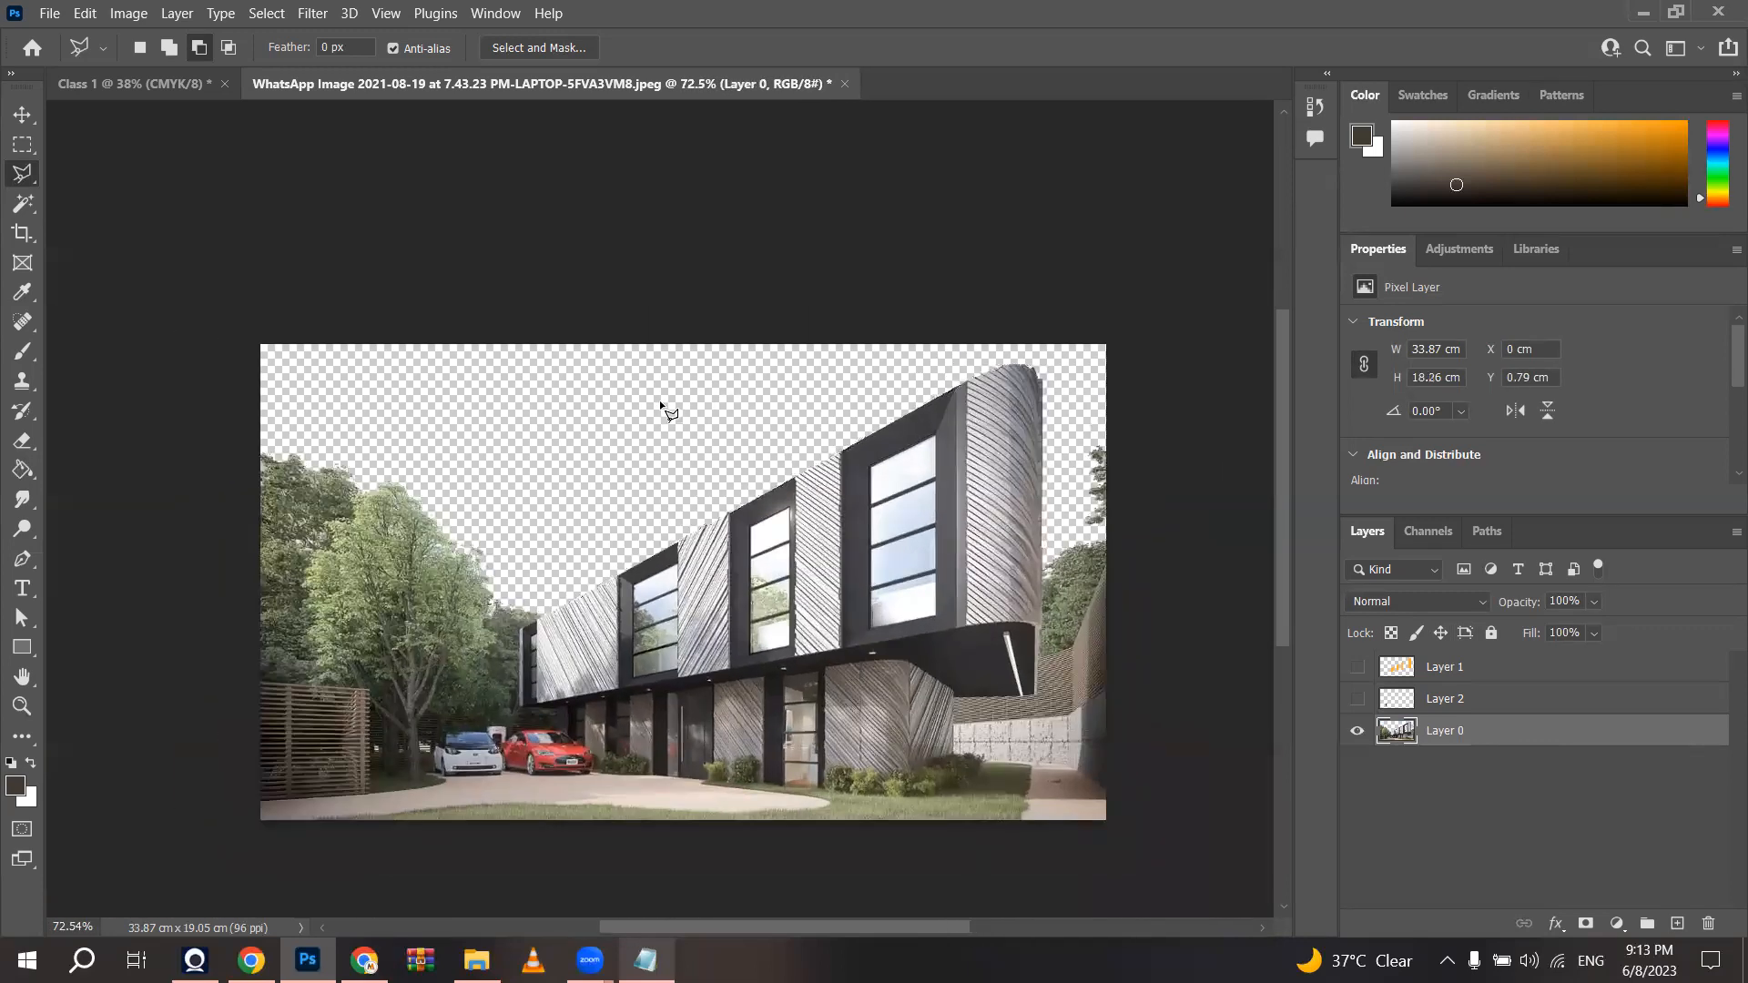
# Step: Examine the cleared sky area and the tree foliage, magnifying the image until individual pixels can be distinguished
pyautogui.scroll(4, 659, 401)
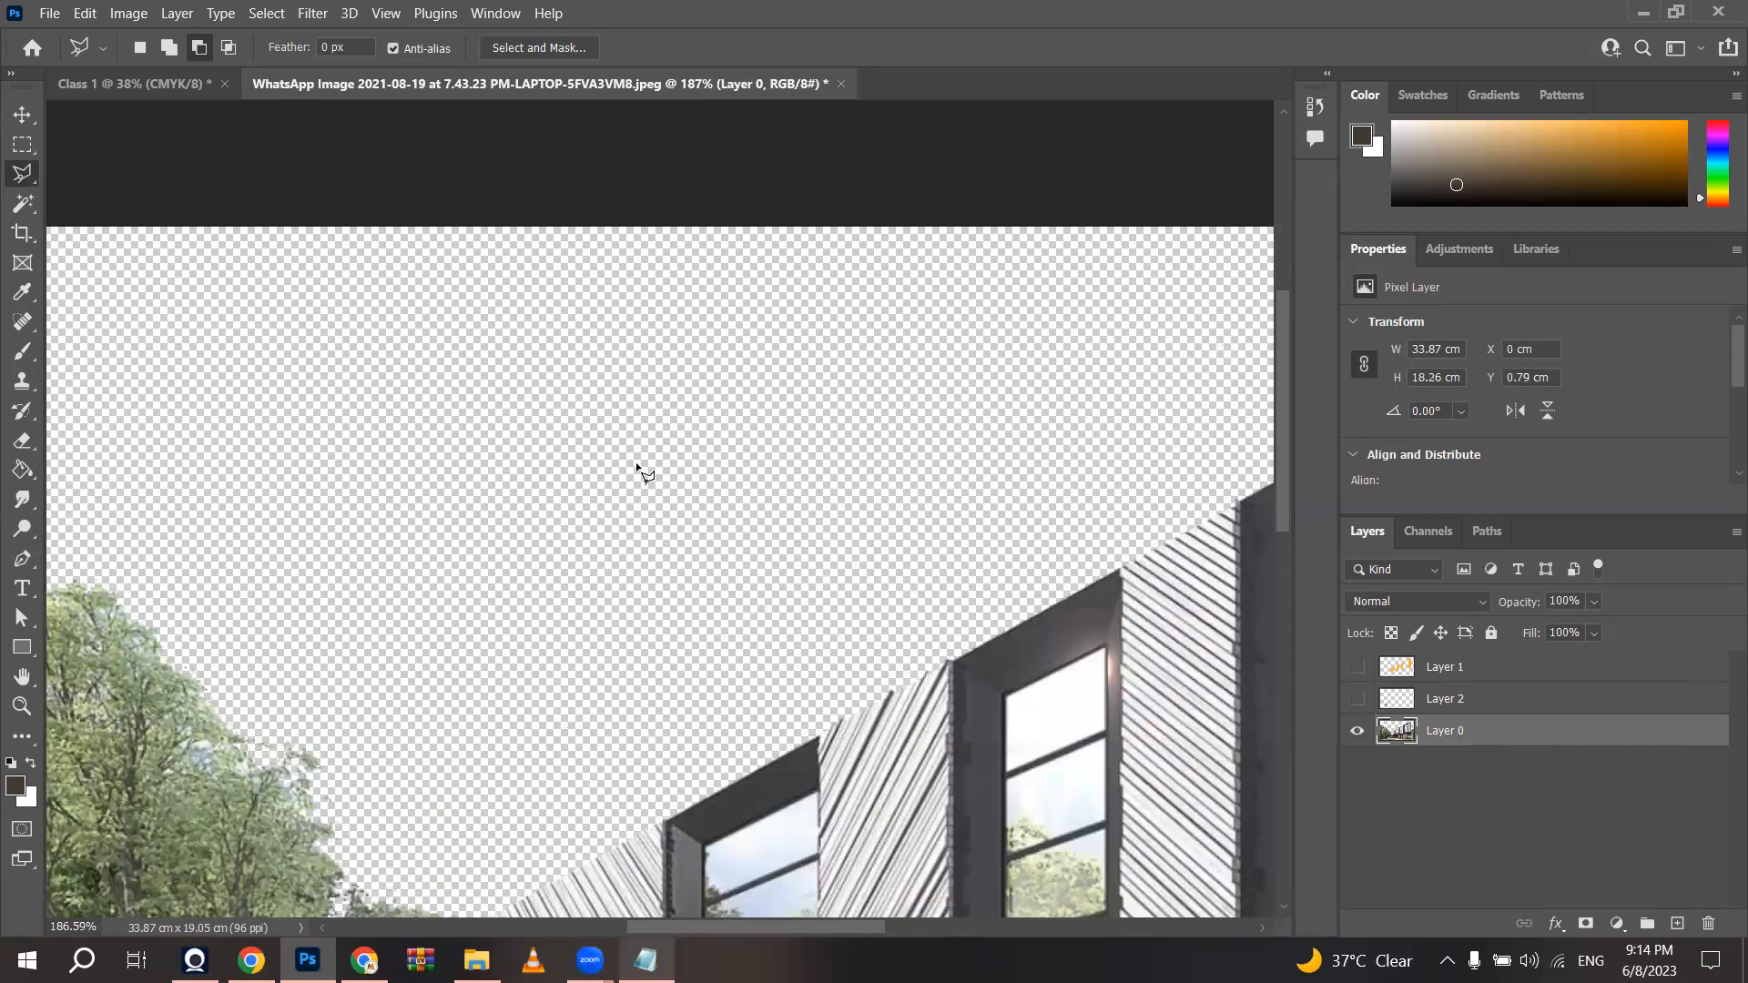
pyautogui.scroll(2, 452, 292)
pyautogui.scroll(1, 577, 448)
pyautogui.scroll(-1, 609, 507)
pyautogui.scroll(2, 673, 505)
pyautogui.scroll(-5, 694, 193)
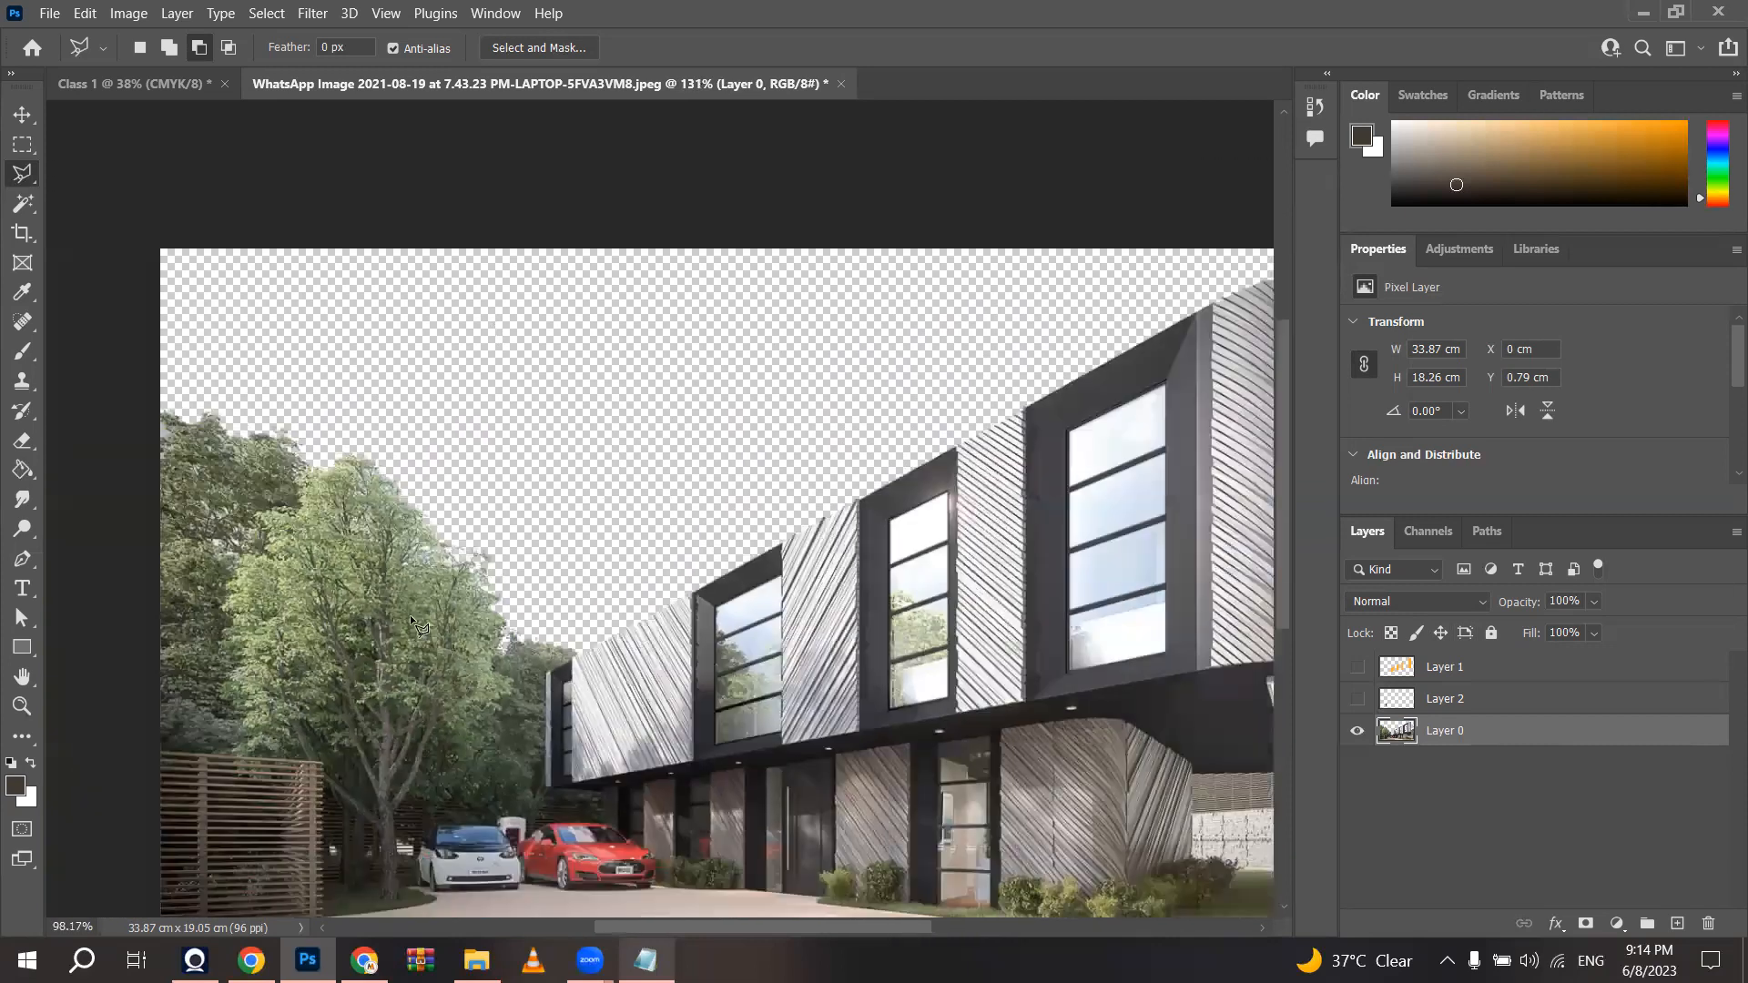
pyautogui.scroll(4, 388, 702)
pyautogui.scroll(6, 404, 713)
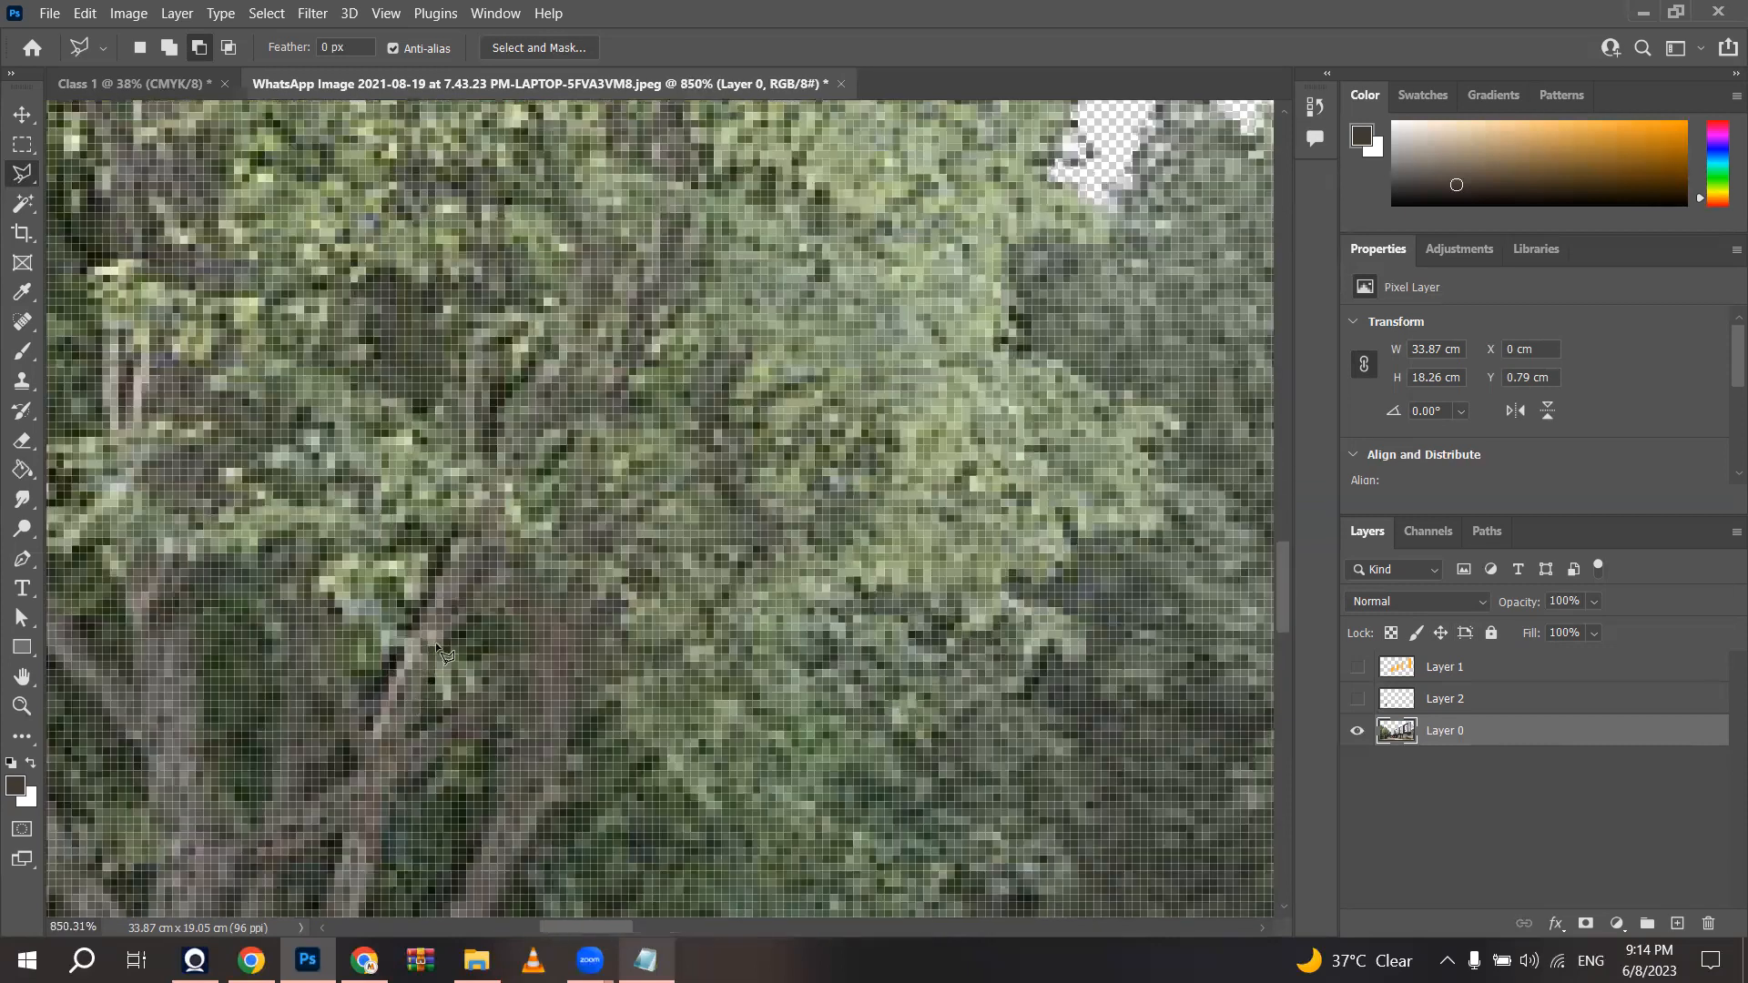
pyautogui.scroll(4, 437, 288)
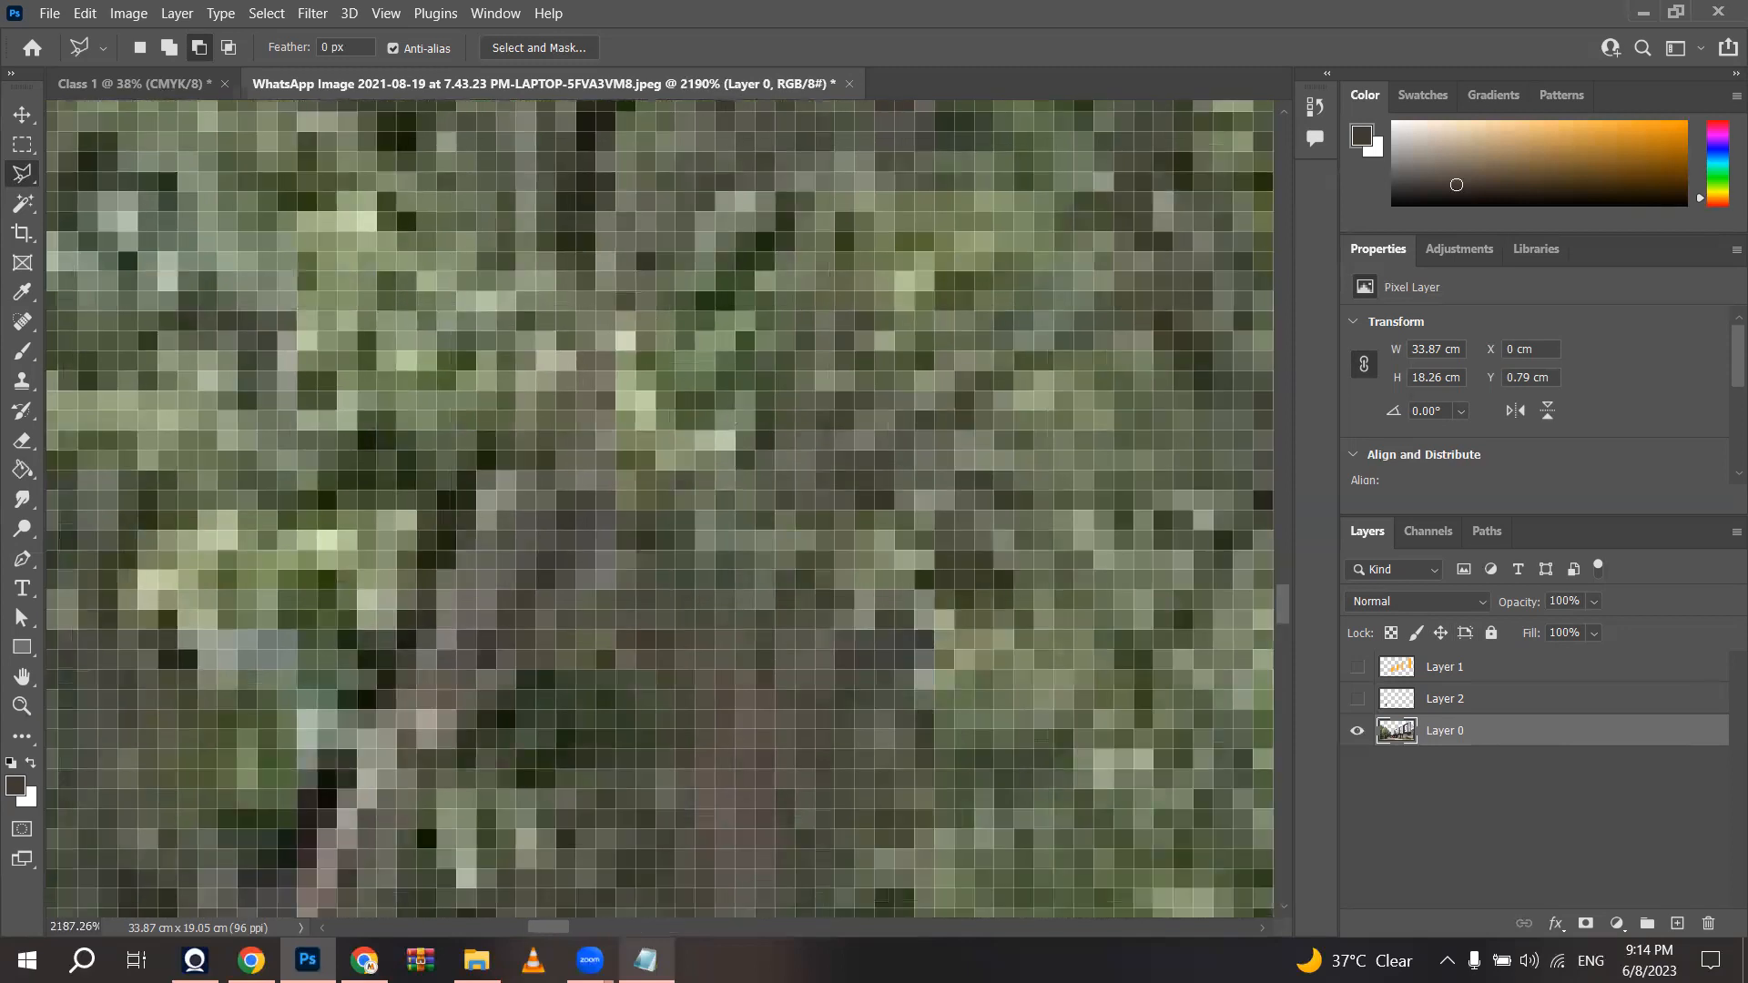
# Step: Highlight the words about raster based software and PIXELS in the Notepad class notes, and return to Photoshop
pyautogui.hotkey('alt', 'Tab')
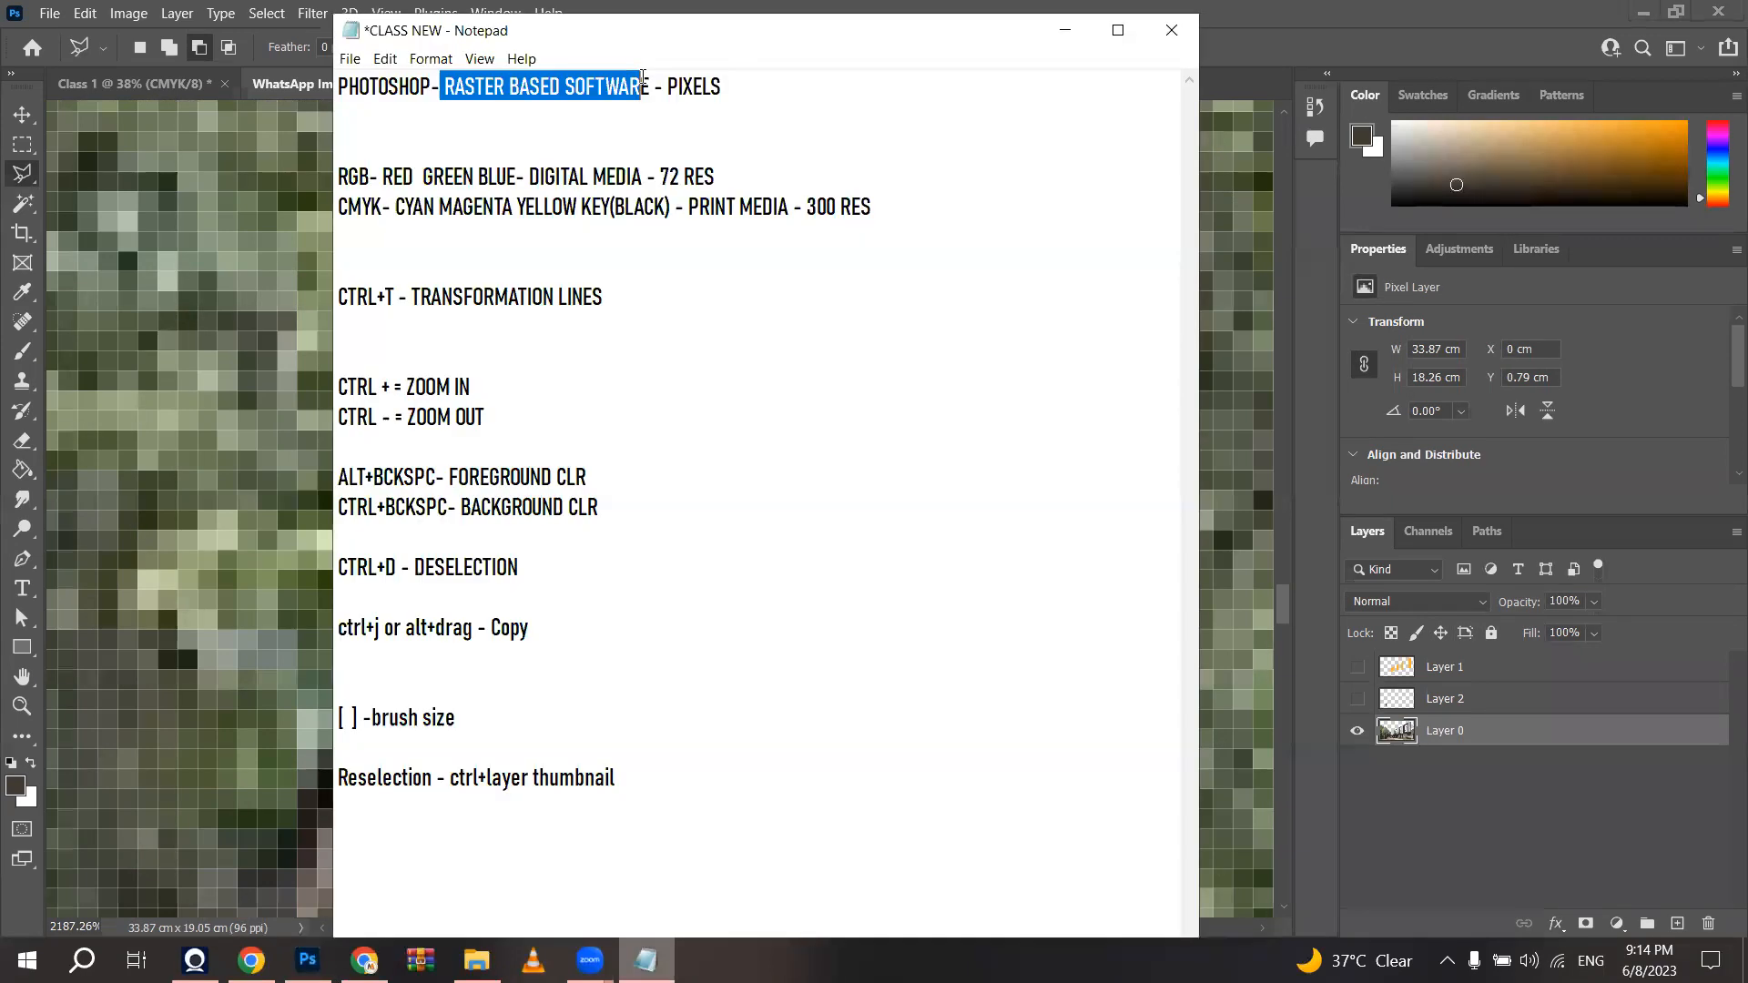
pyautogui.click(520, 86)
pyautogui.doubleClick(482, 87)
pyautogui.doubleClick(693, 87)
pyautogui.click(1049, 31)
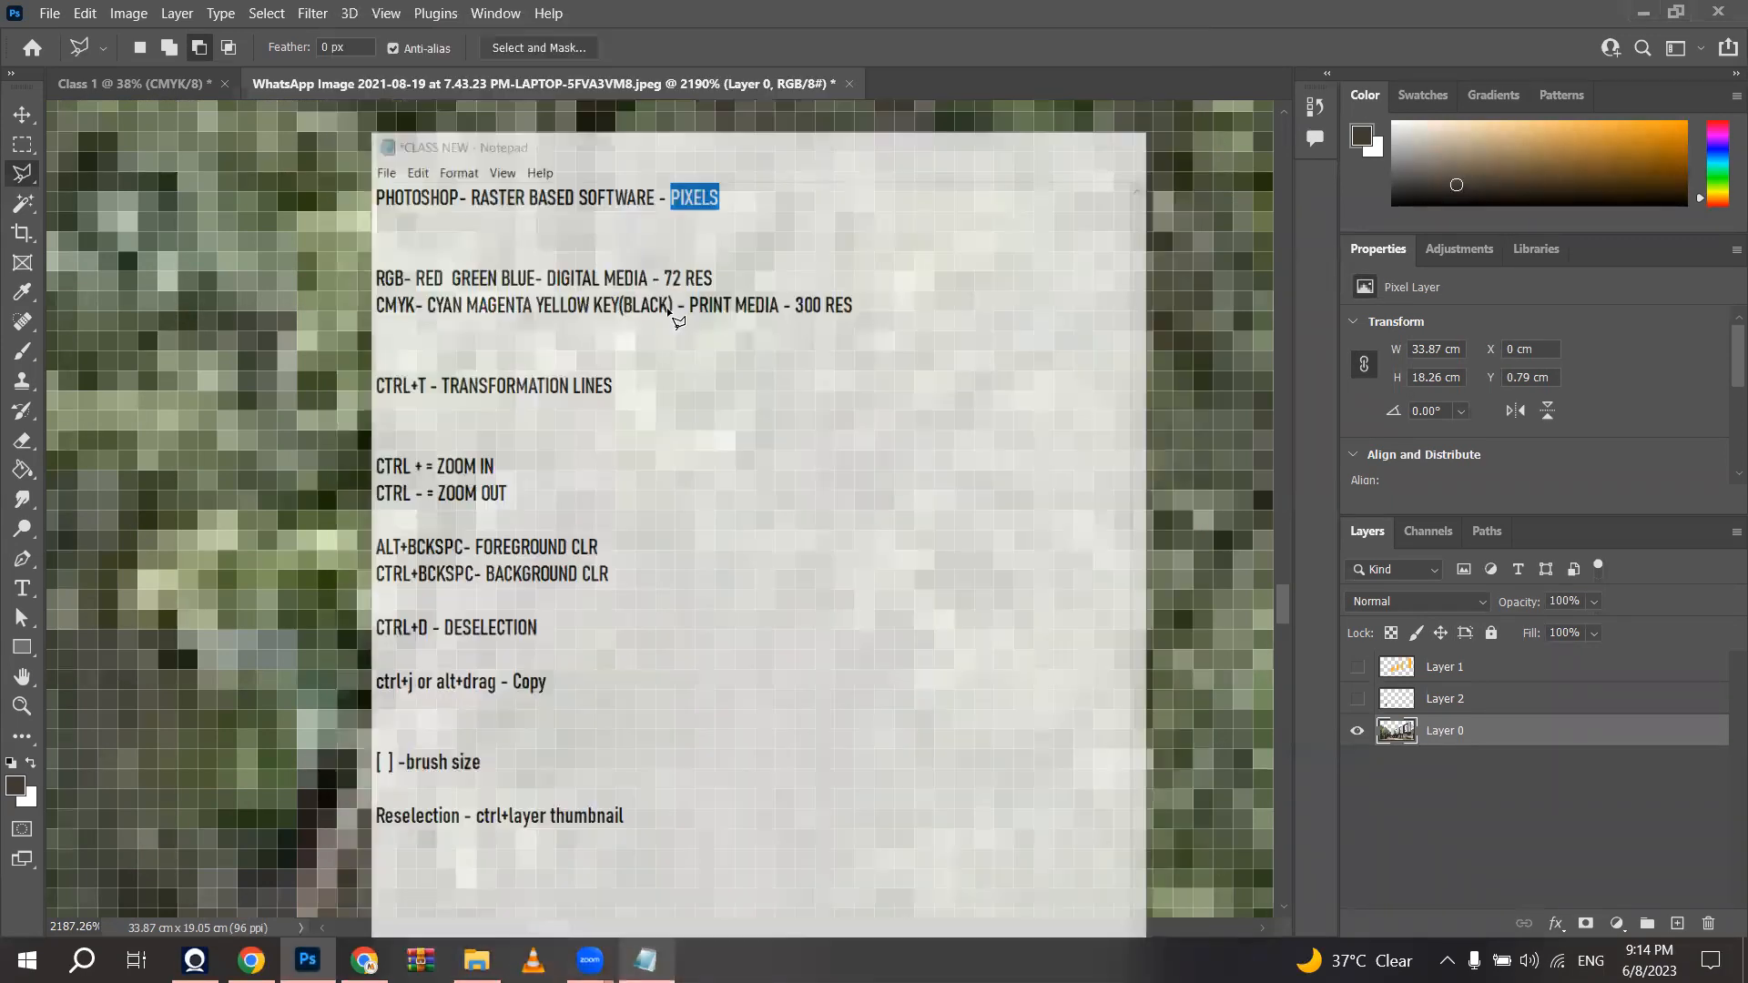
# Step: Switch to the Move tool and deselect the active layer by picking the empty sky area
pyautogui.scroll(-10, 401, 514)
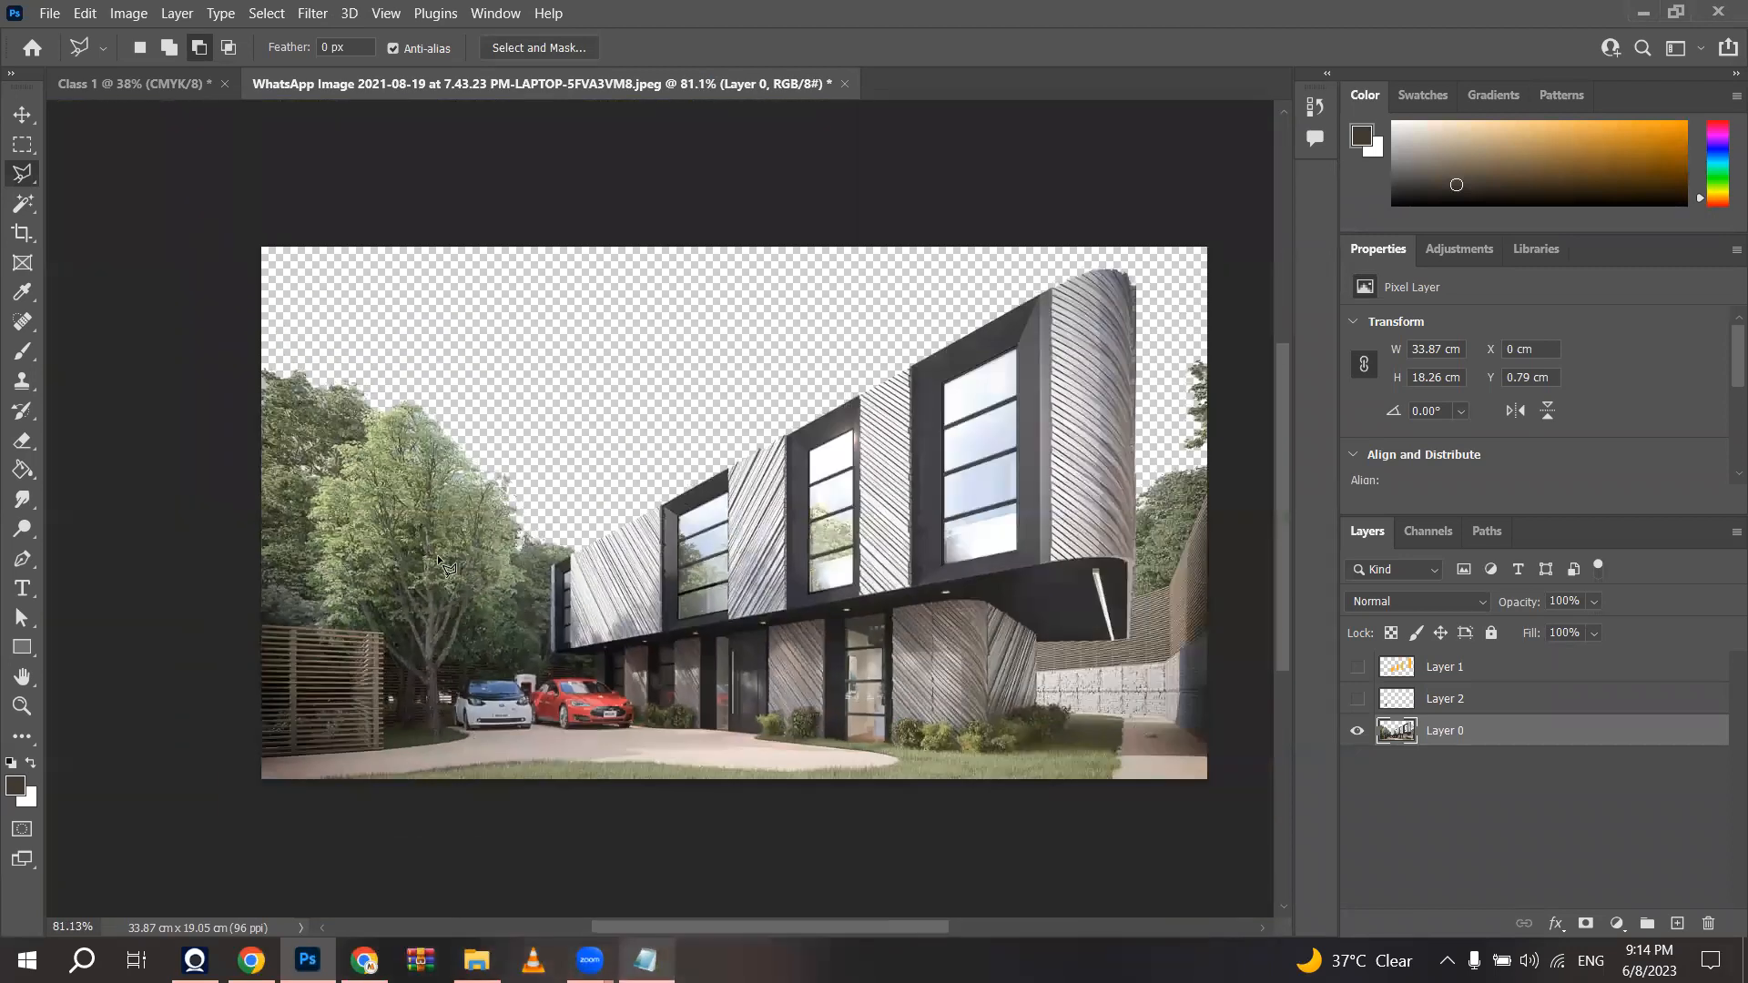
pyautogui.press('v')
pyautogui.click(671, 380)
pyautogui.scroll(9, 651, 374)
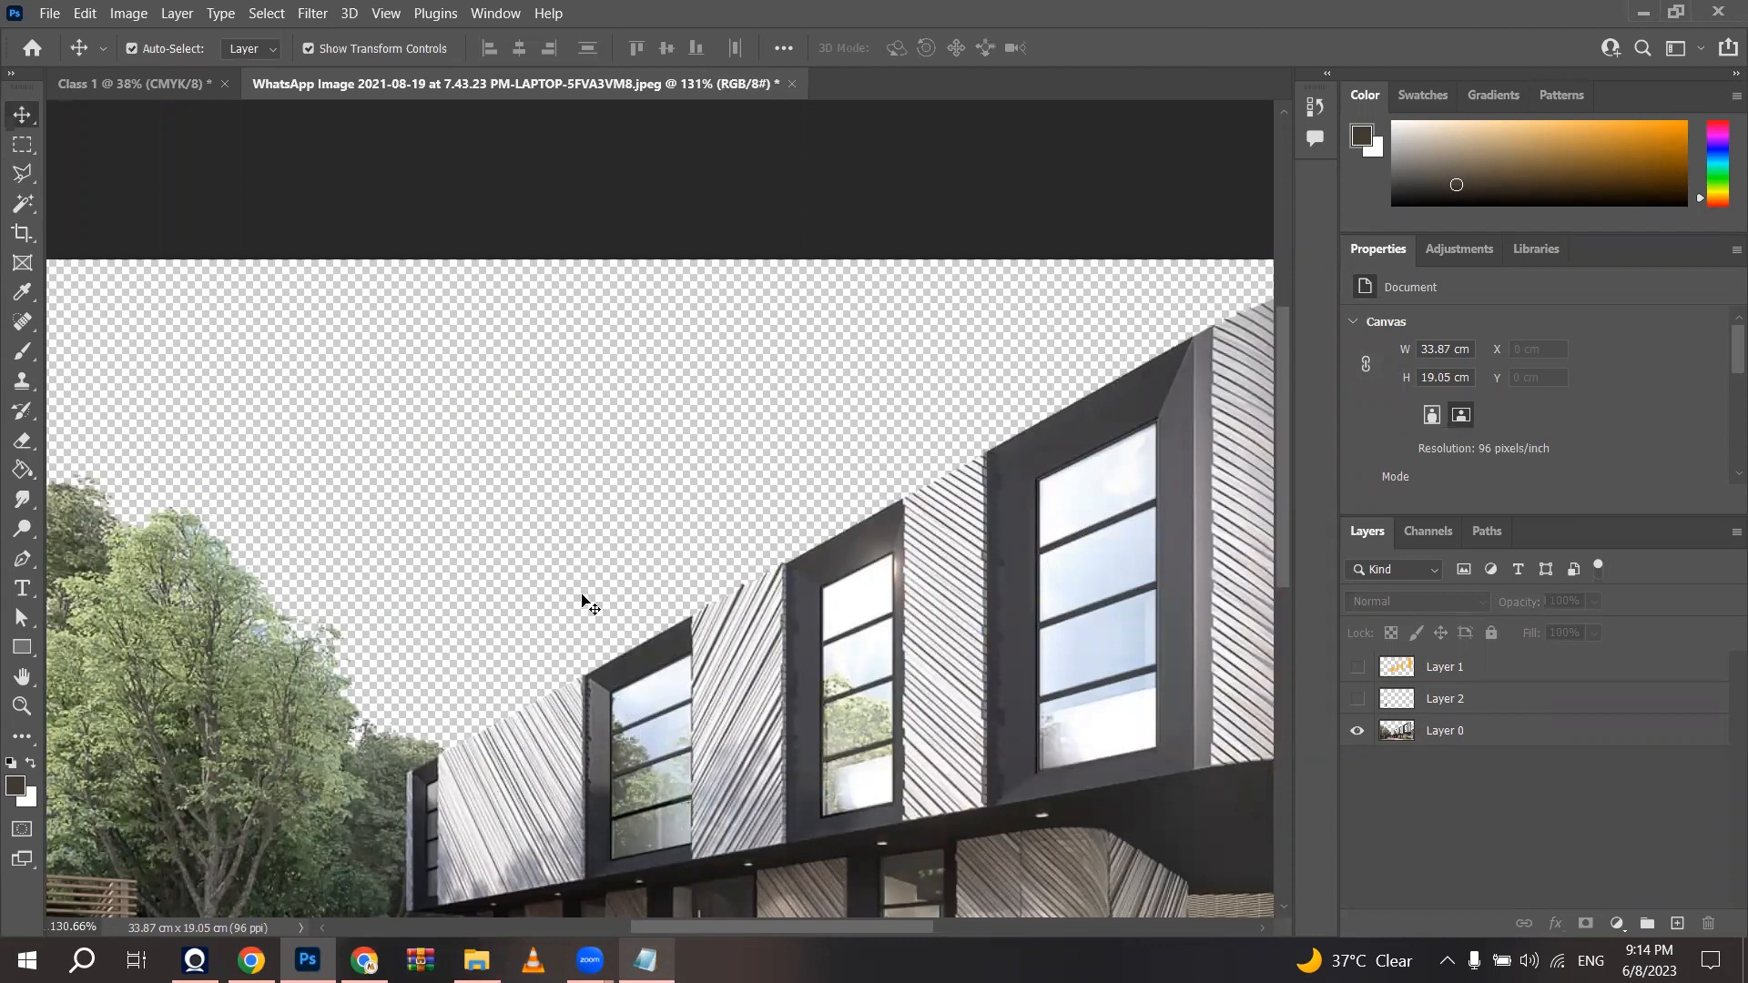
pyautogui.scroll(2, 524, 428)
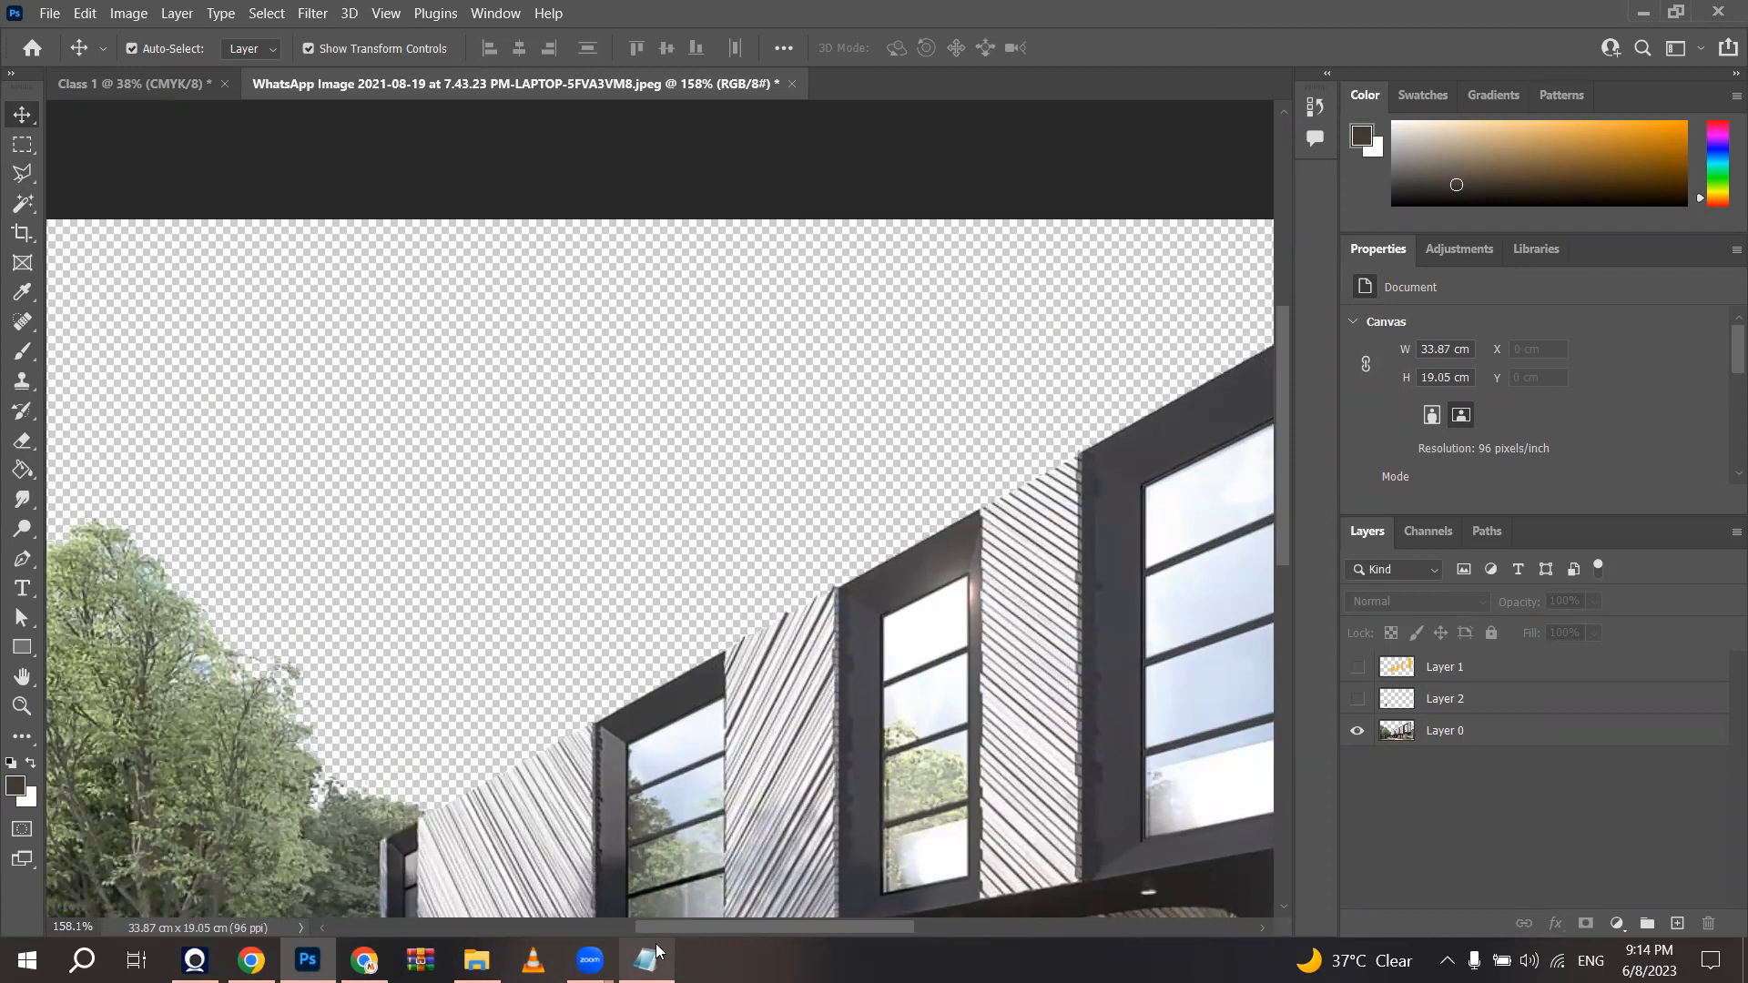
# Step: Switch to Chrome and search Google Images for "sky hd images" in a new tab
pyautogui.press('super')
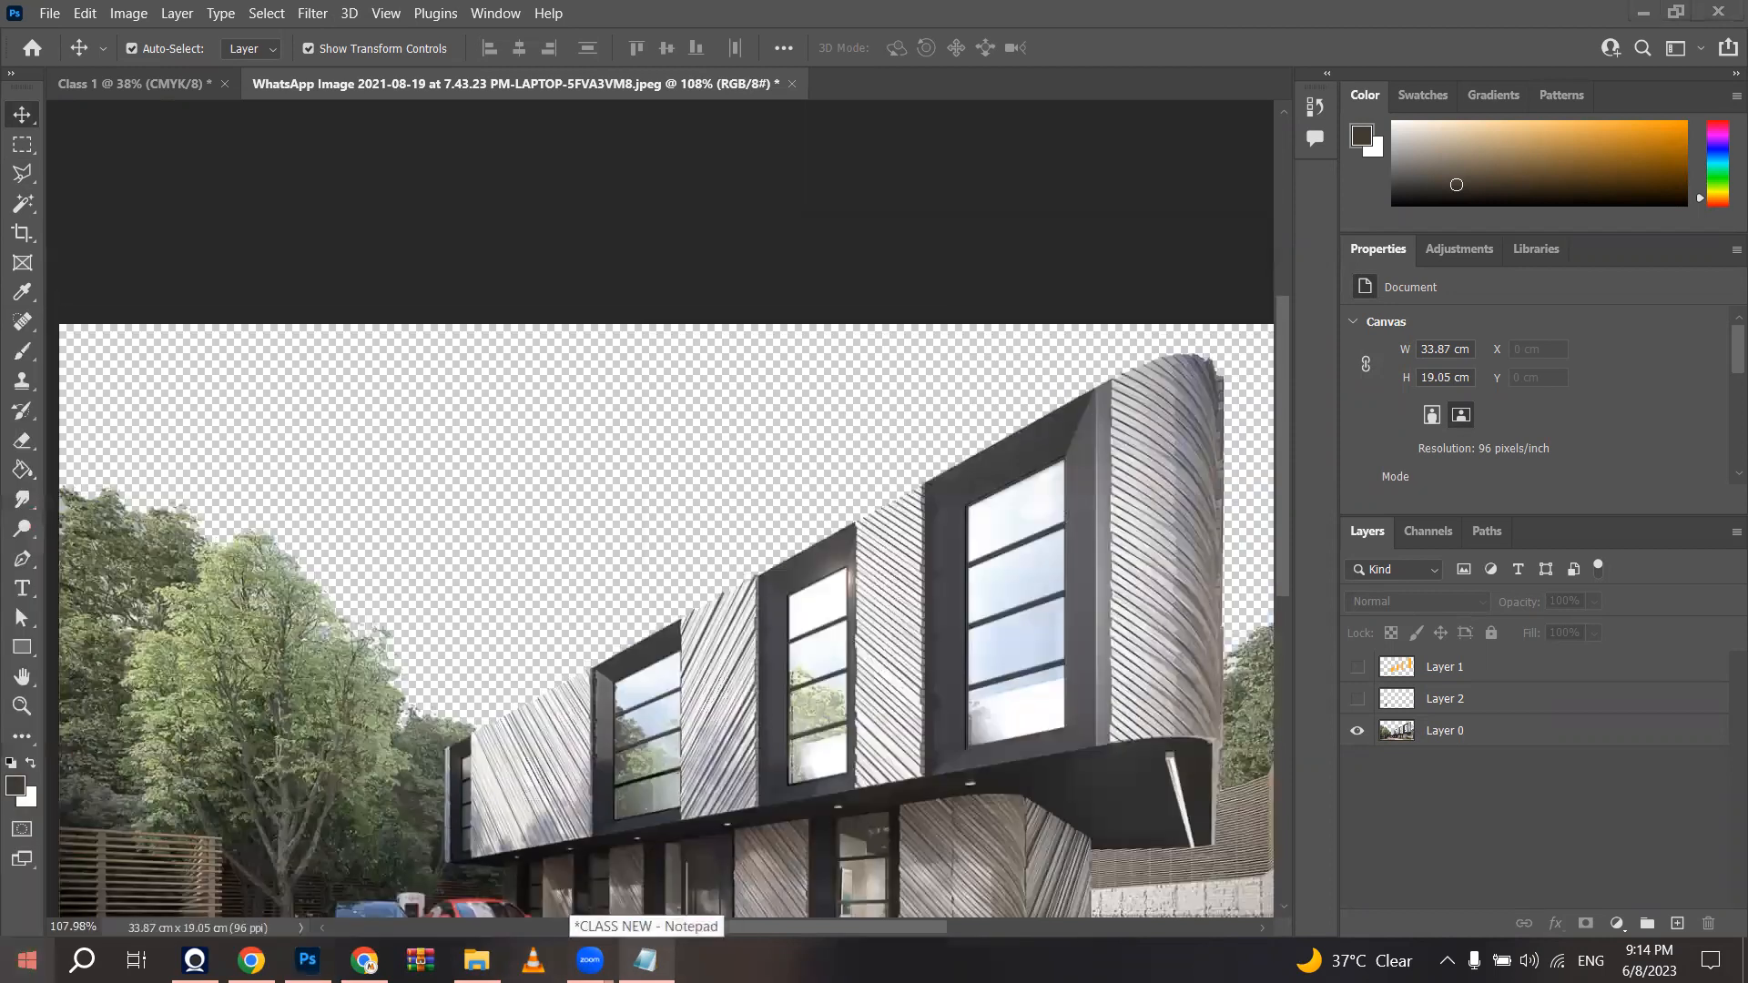
pyautogui.write('ch')
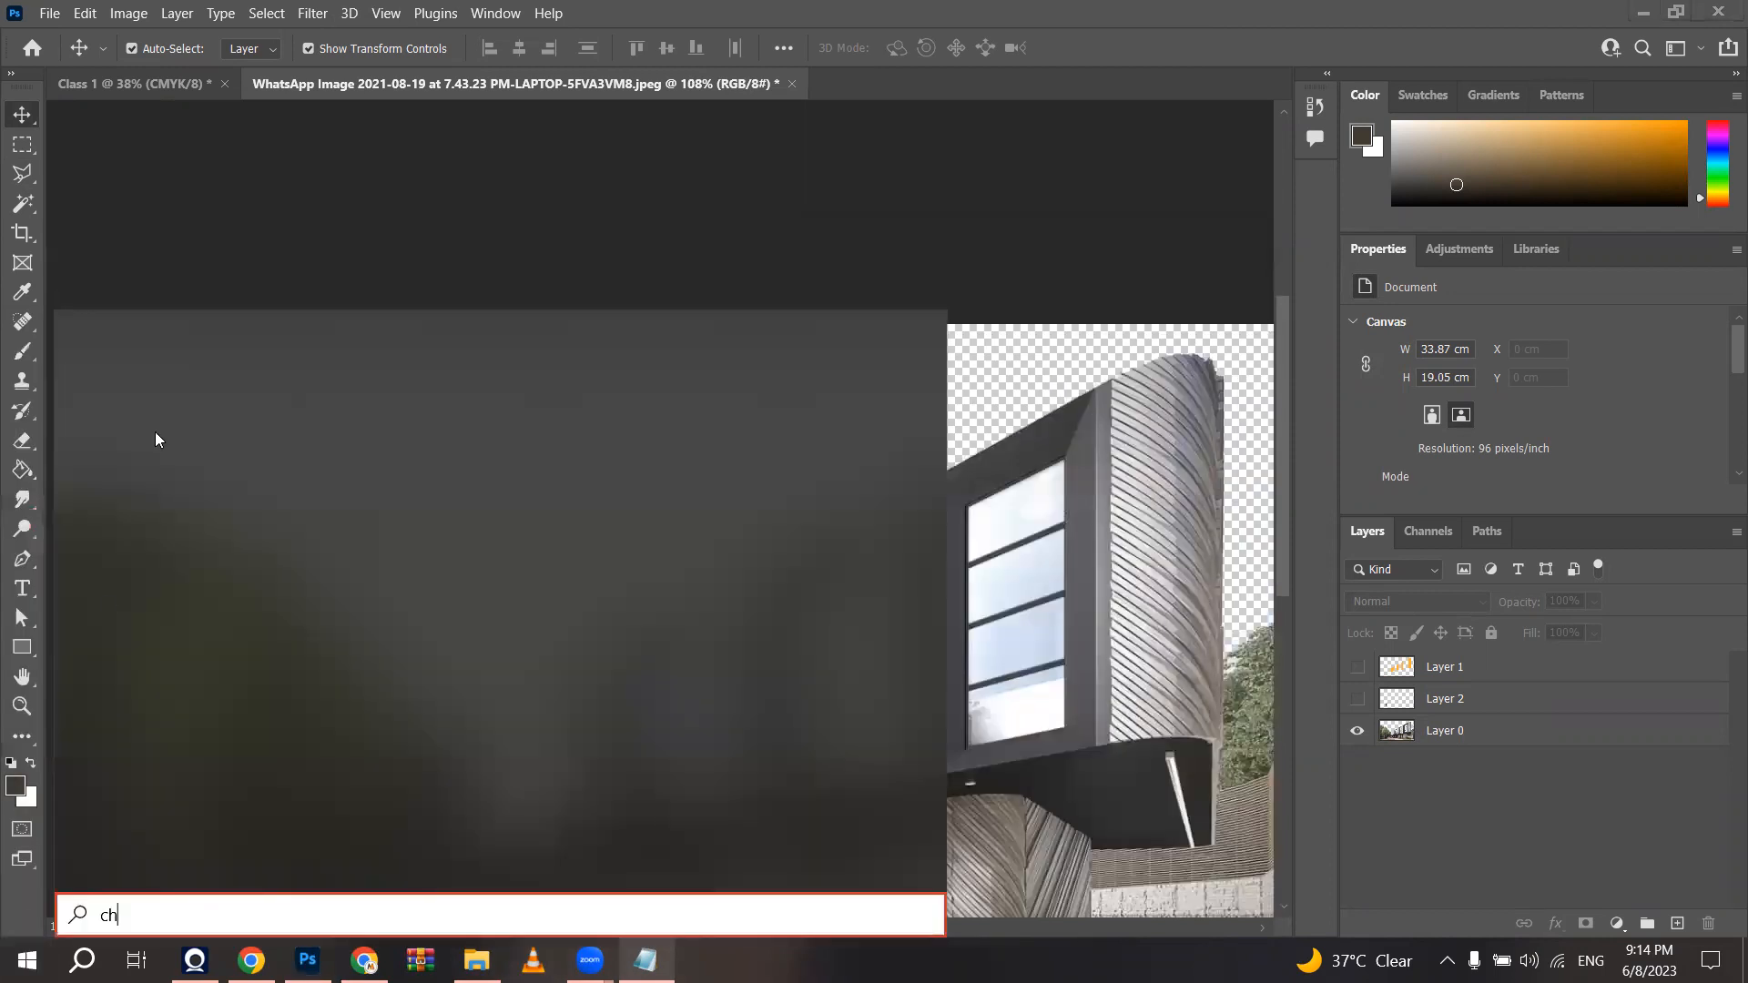
pyautogui.click(175, 452)
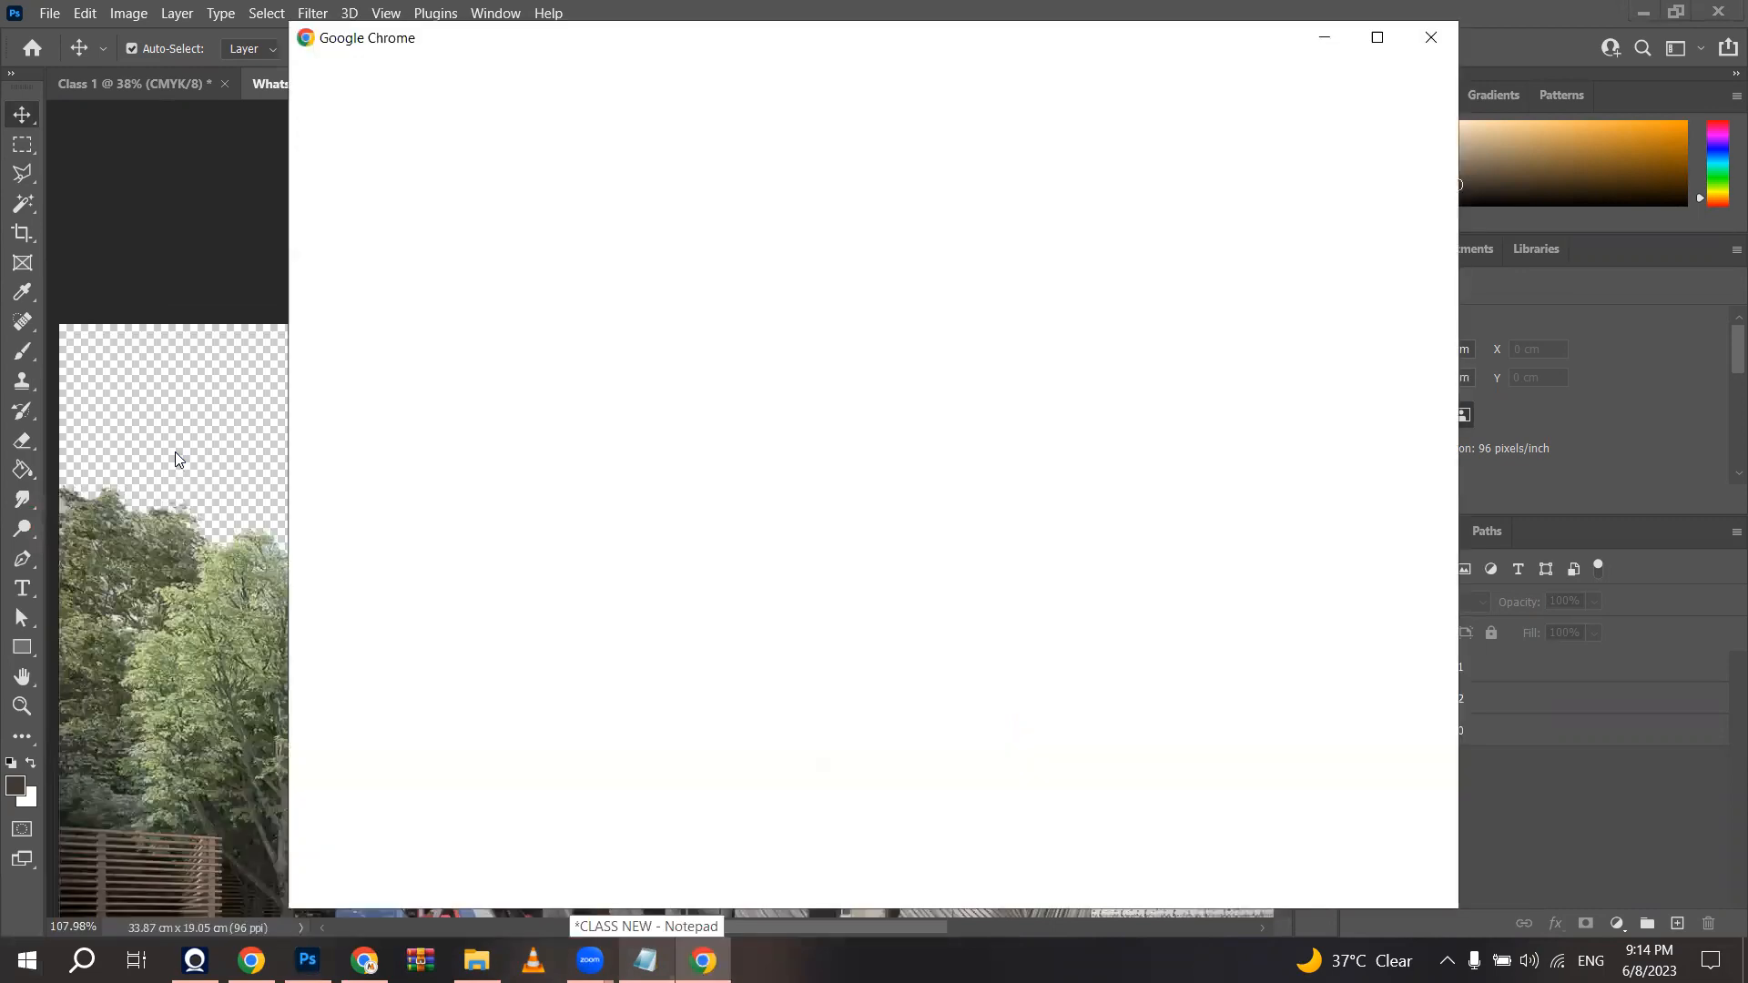
pyautogui.click(769, 636)
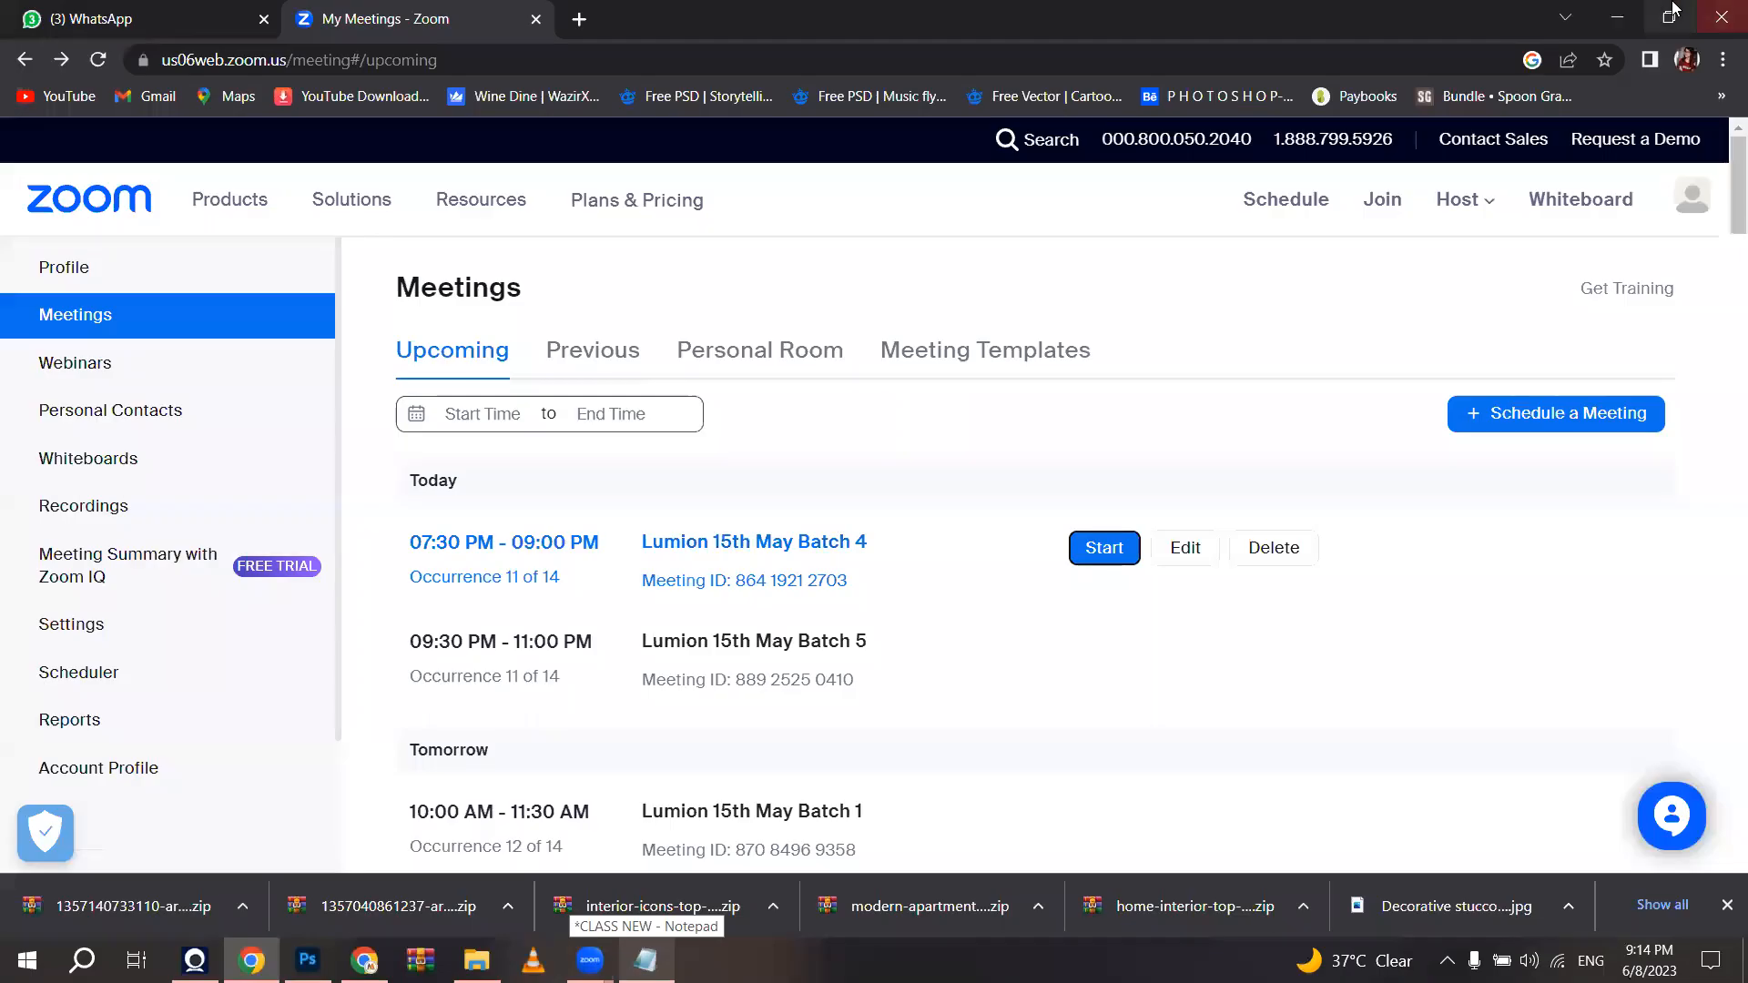
pyautogui.click(578, 19)
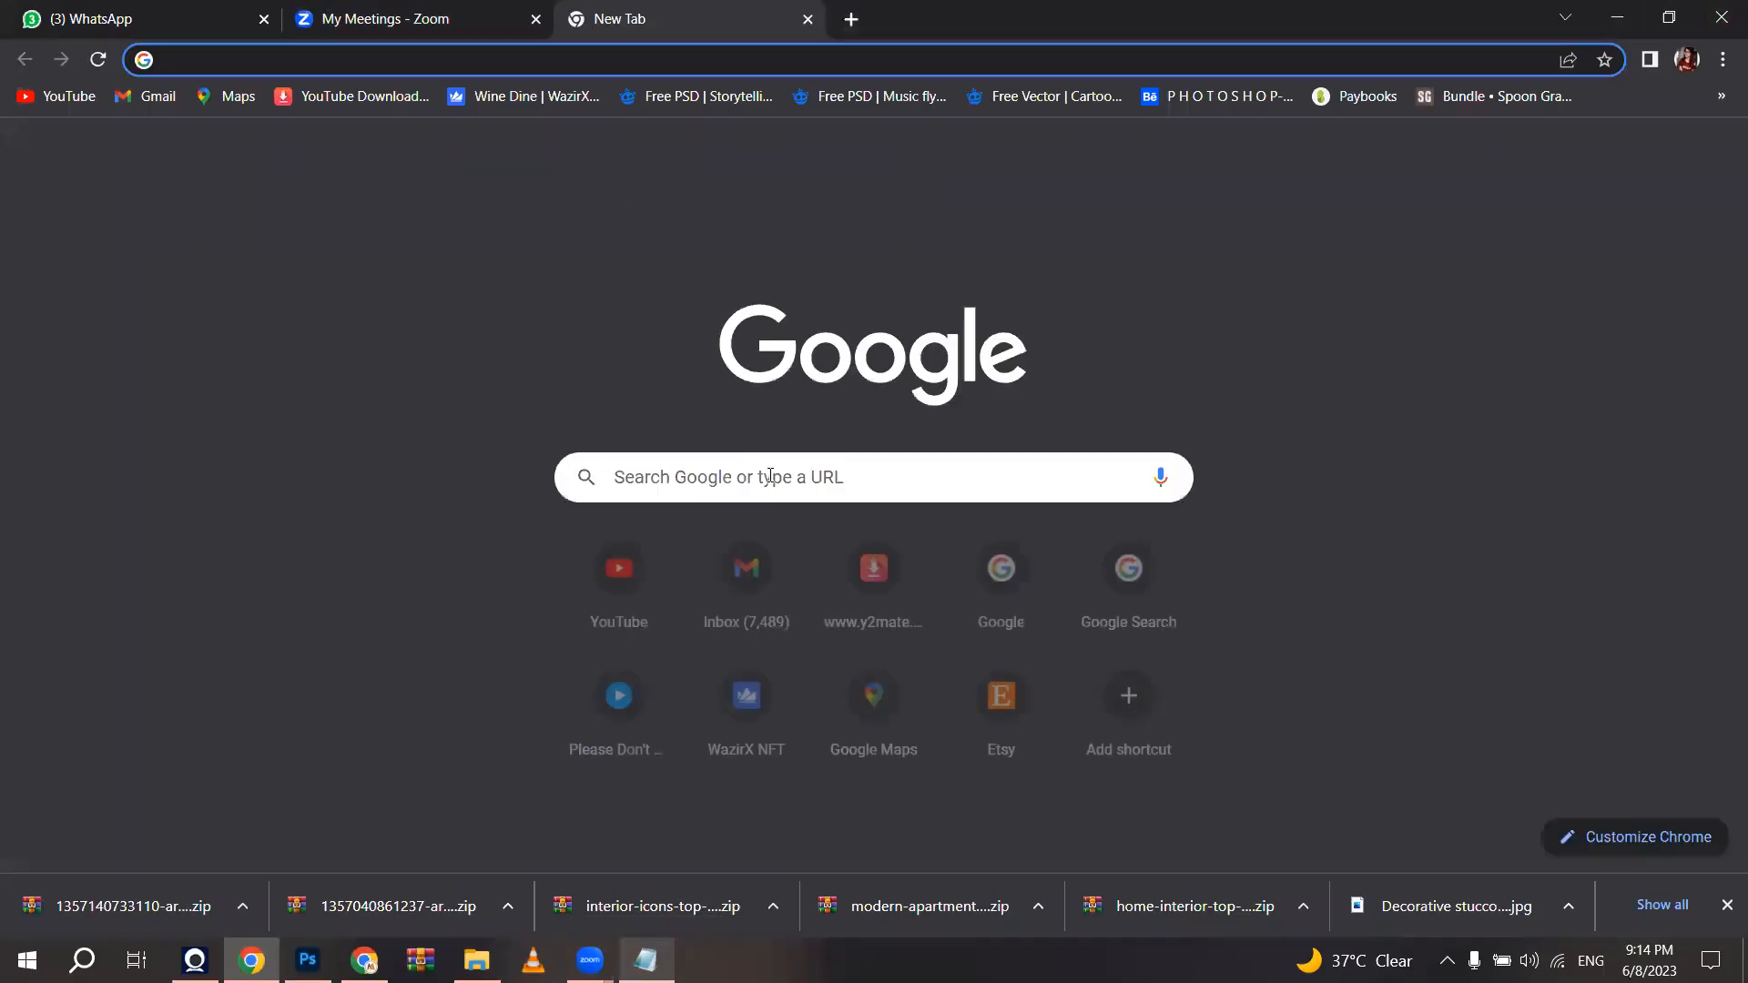
pyautogui.click(771, 476)
pyautogui.write('sky hd images')
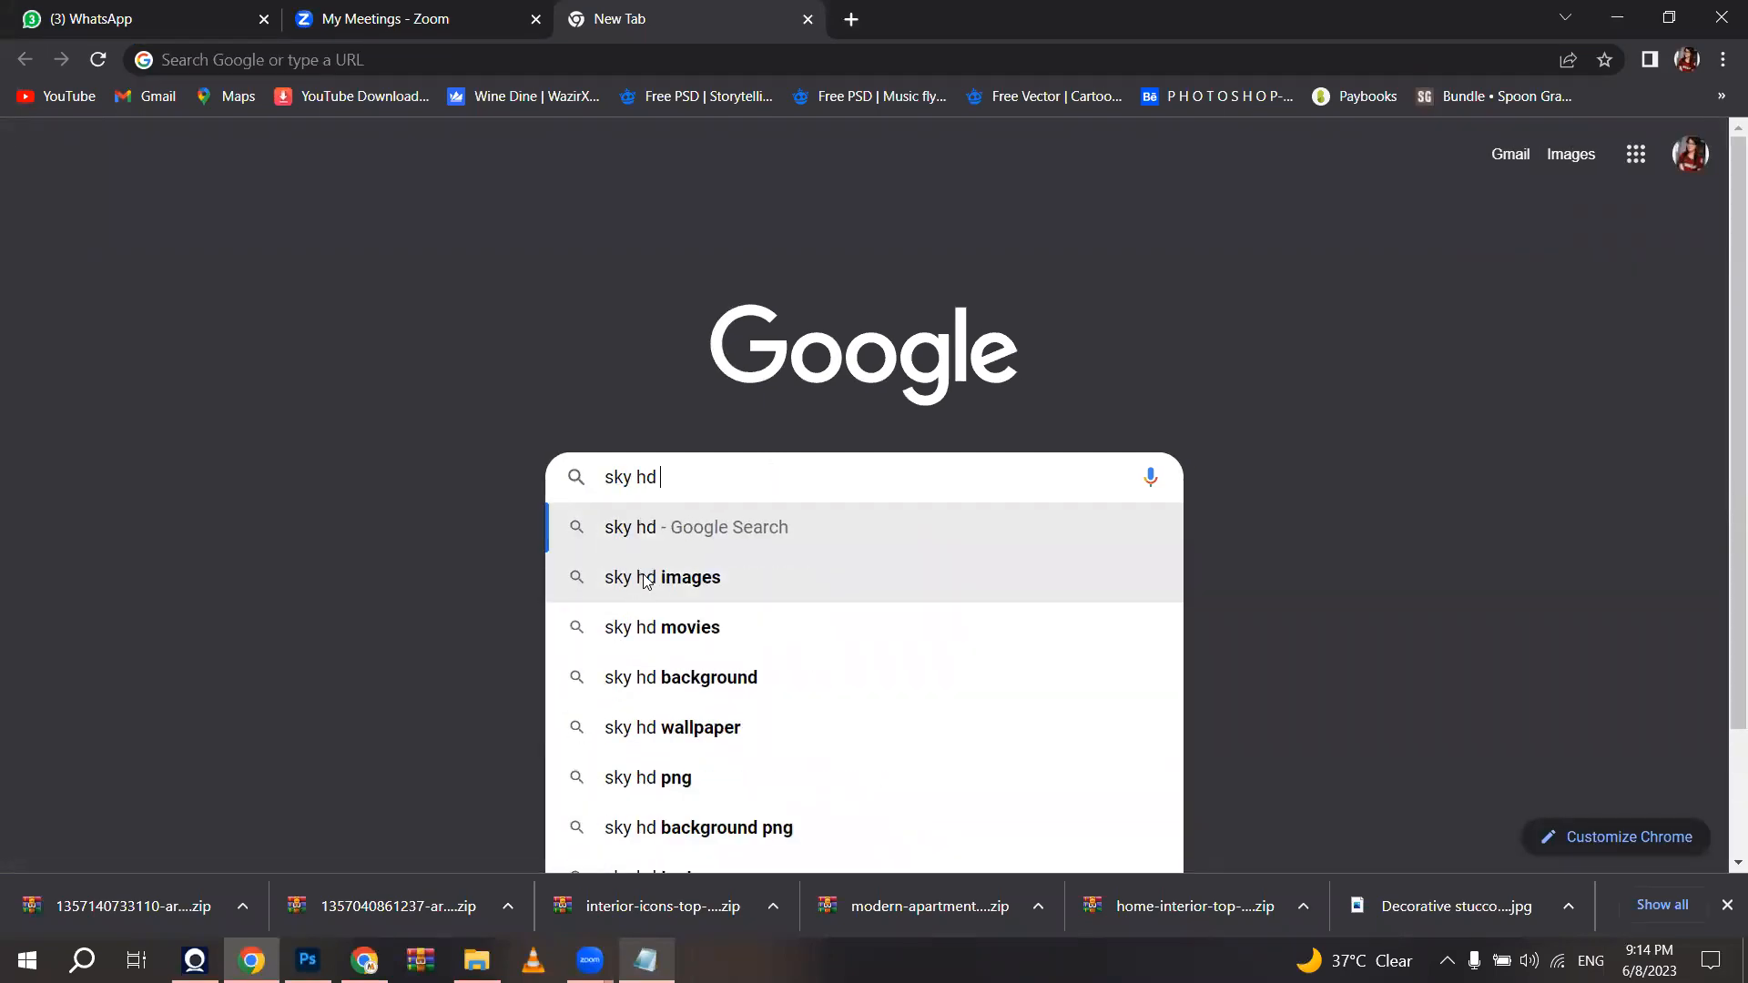
pyautogui.click(642, 579)
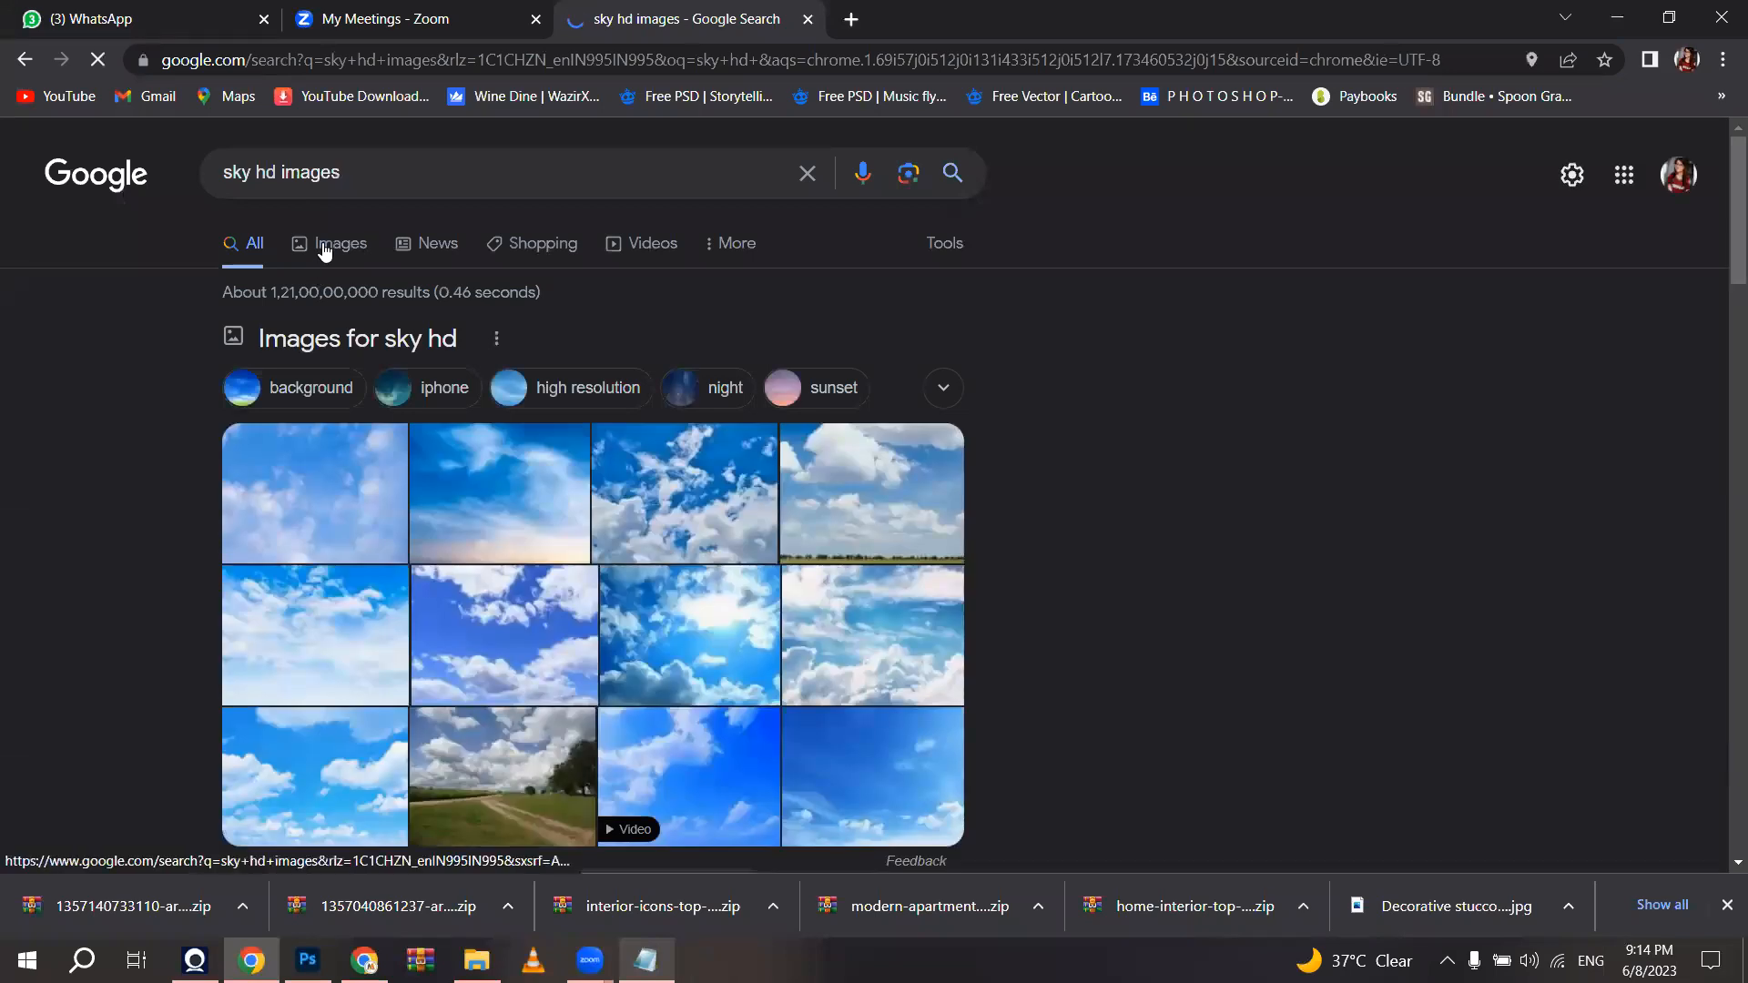
pyautogui.click(323, 243)
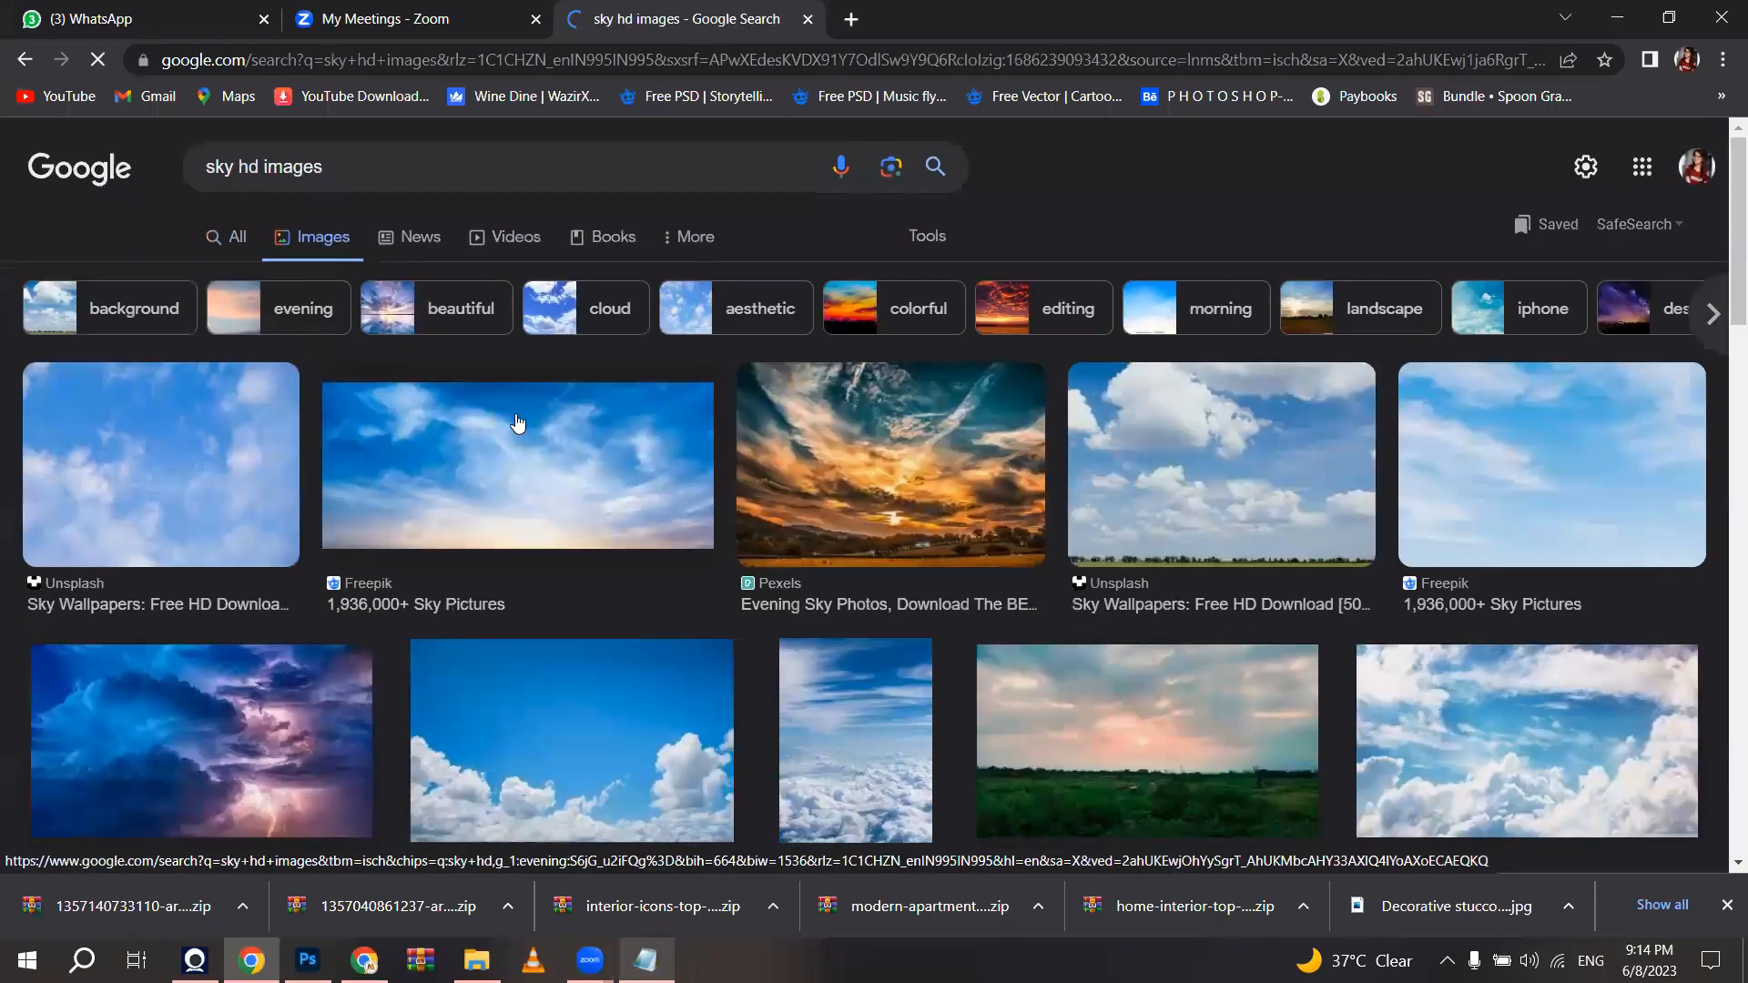
# Step: Preview several blue cloudy sky pictures from the image results, including those from WallpaperAccess, Wallpapers.com and Pexels
pyautogui.scroll(-2, 1520, 519)
pyautogui.click(1520, 518)
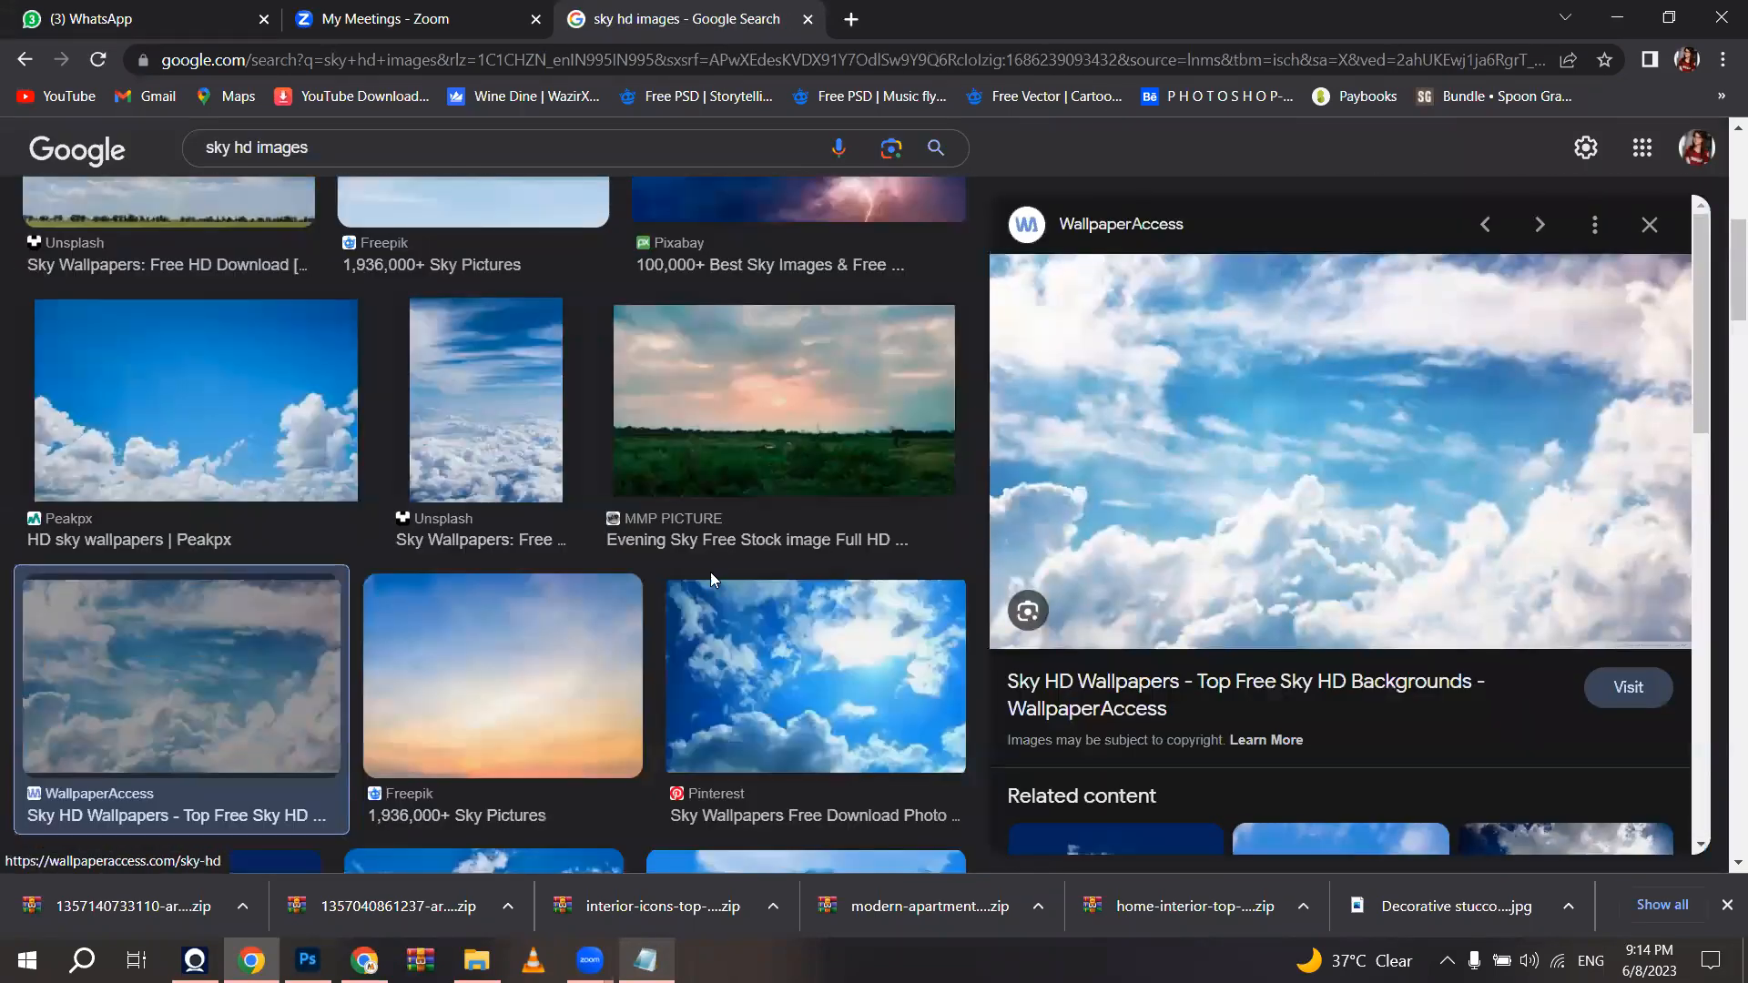
pyautogui.scroll(-2, 710, 572)
pyautogui.click(699, 644)
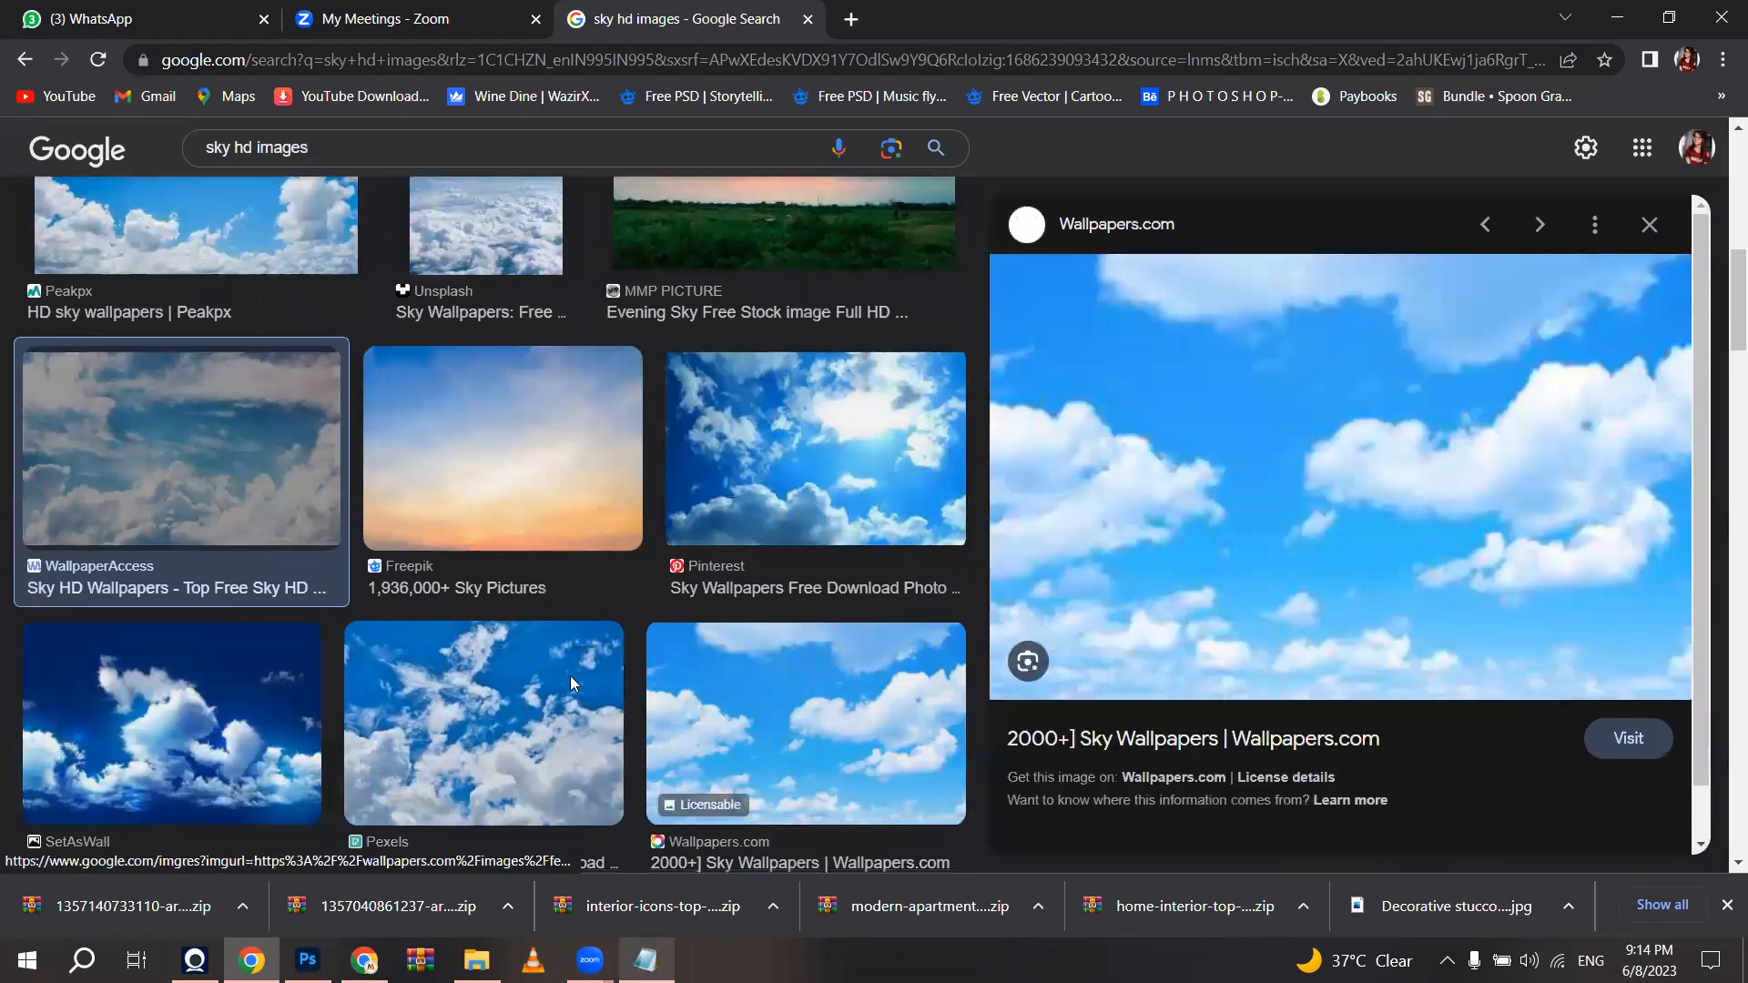
pyautogui.click(570, 675)
pyautogui.scroll(-3, 602, 673)
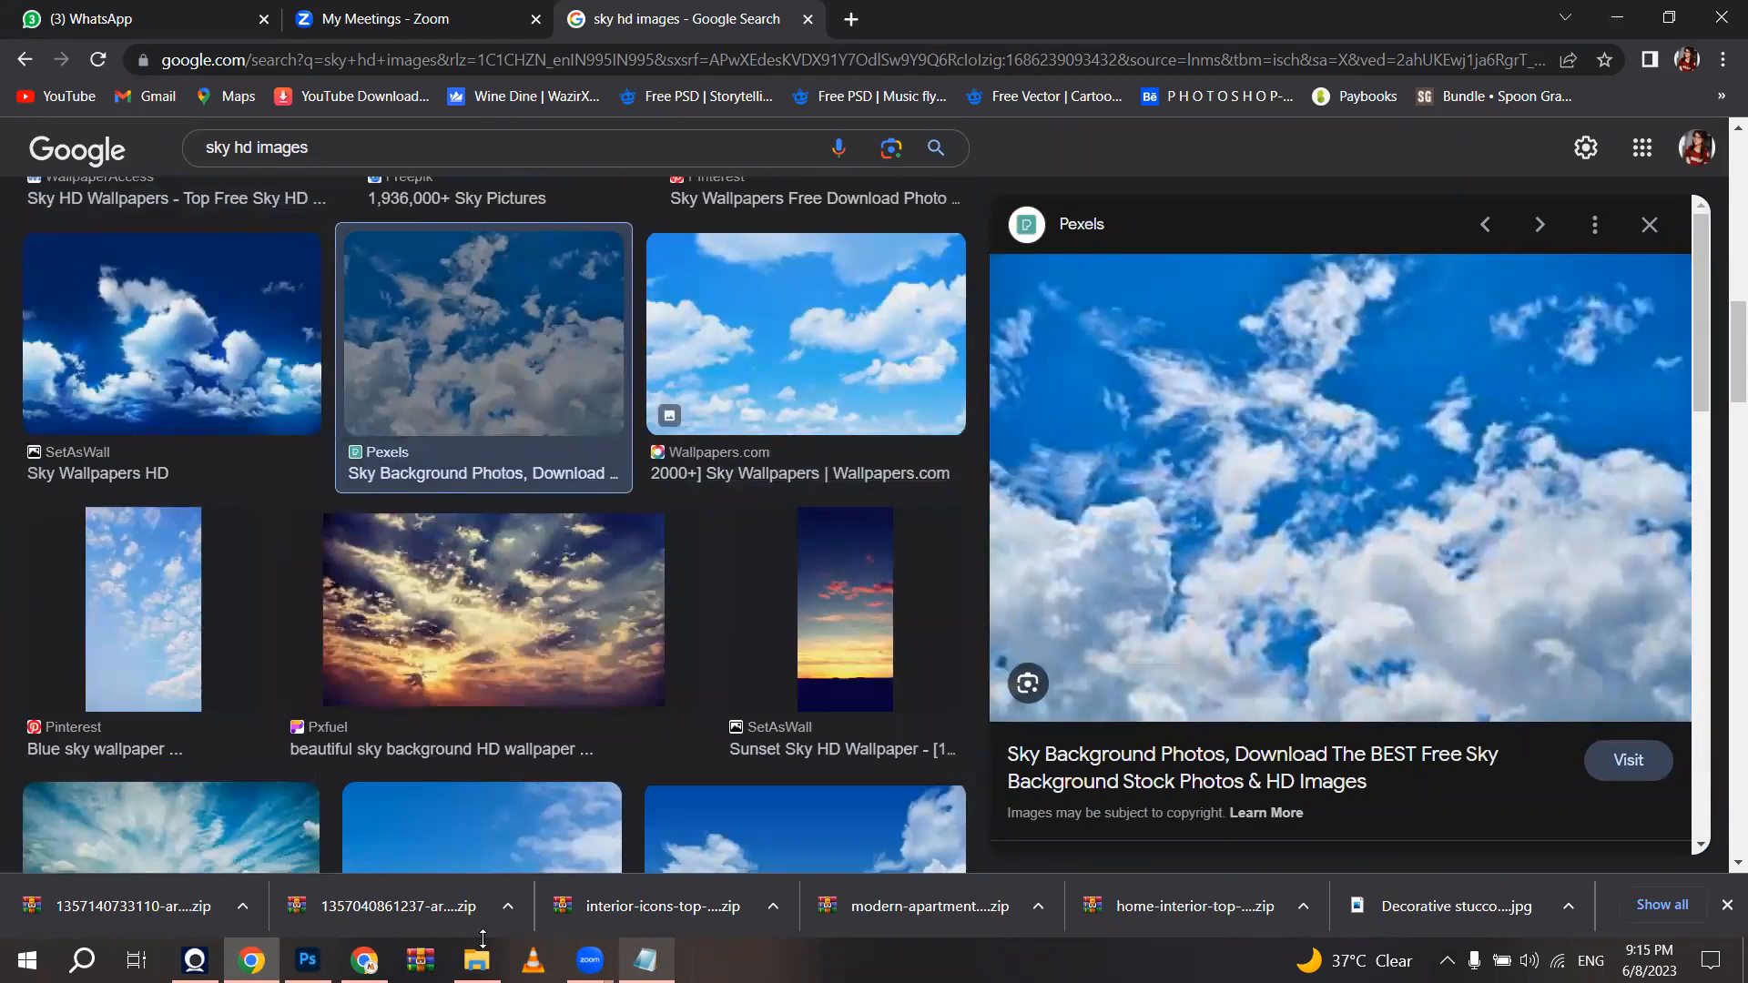
# Step: Place the sky picture mvehfqz6w2ges2dj from the Downloads folder into the house document in Photoshop
pyautogui.hotkey('alt', 'Tab')
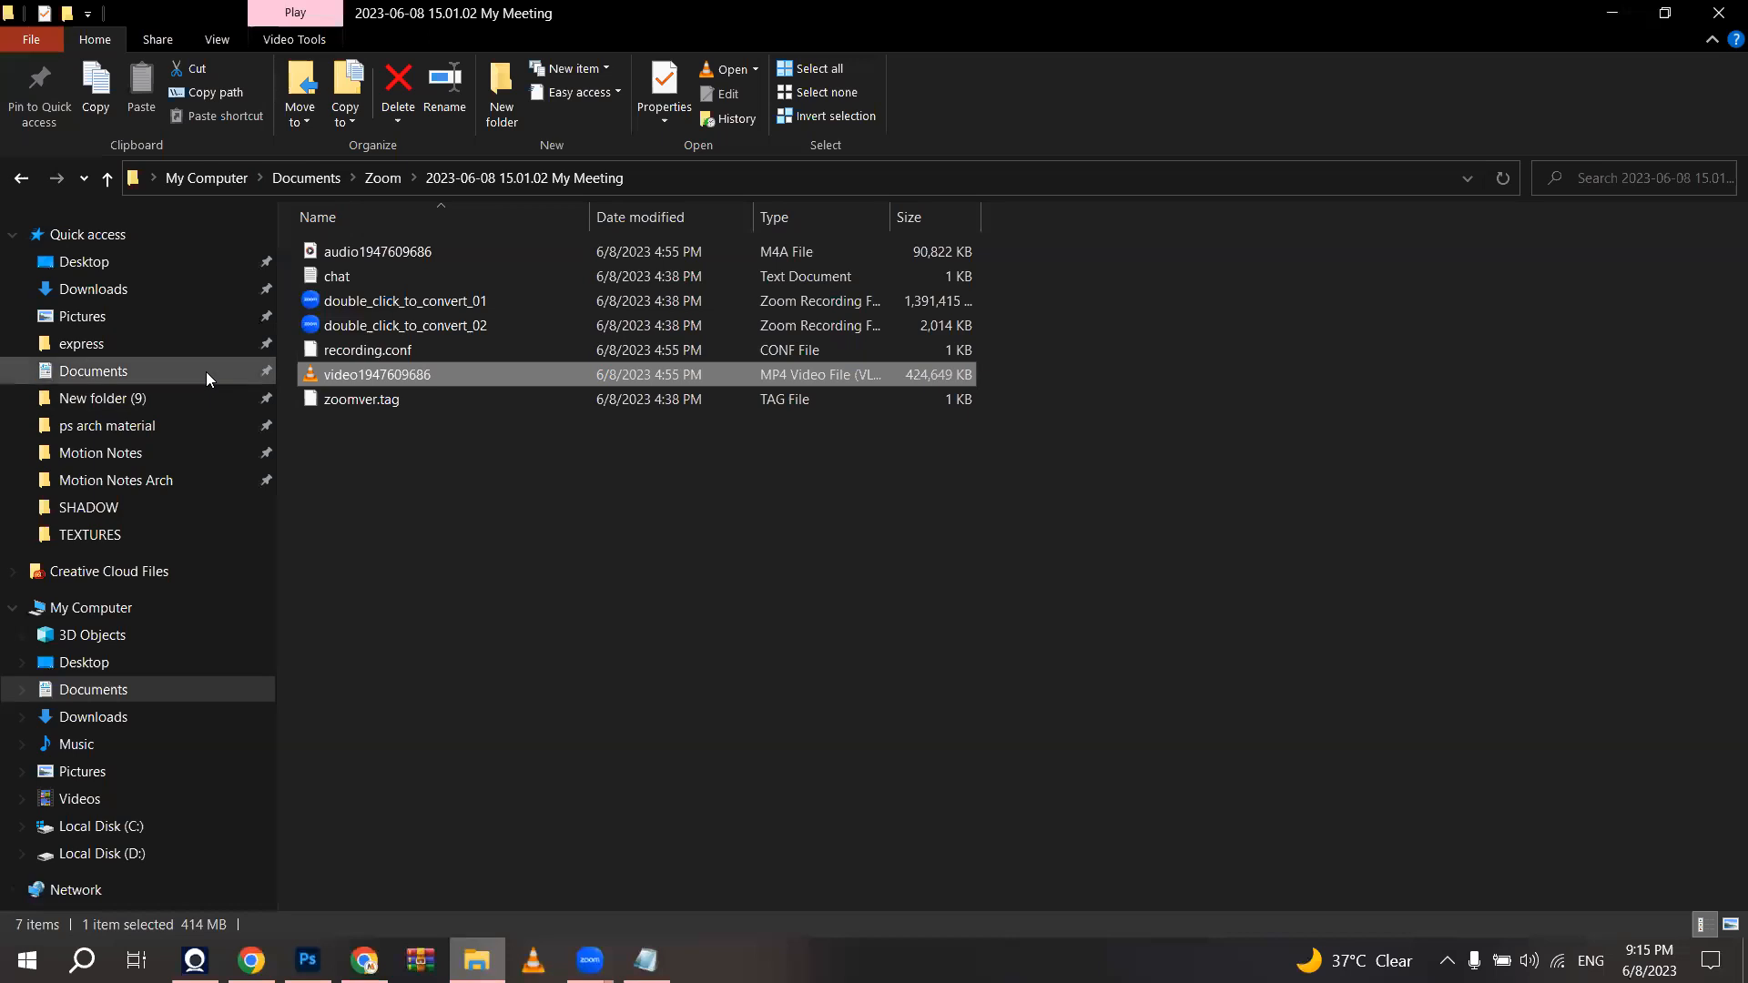
pyautogui.click(188, 287)
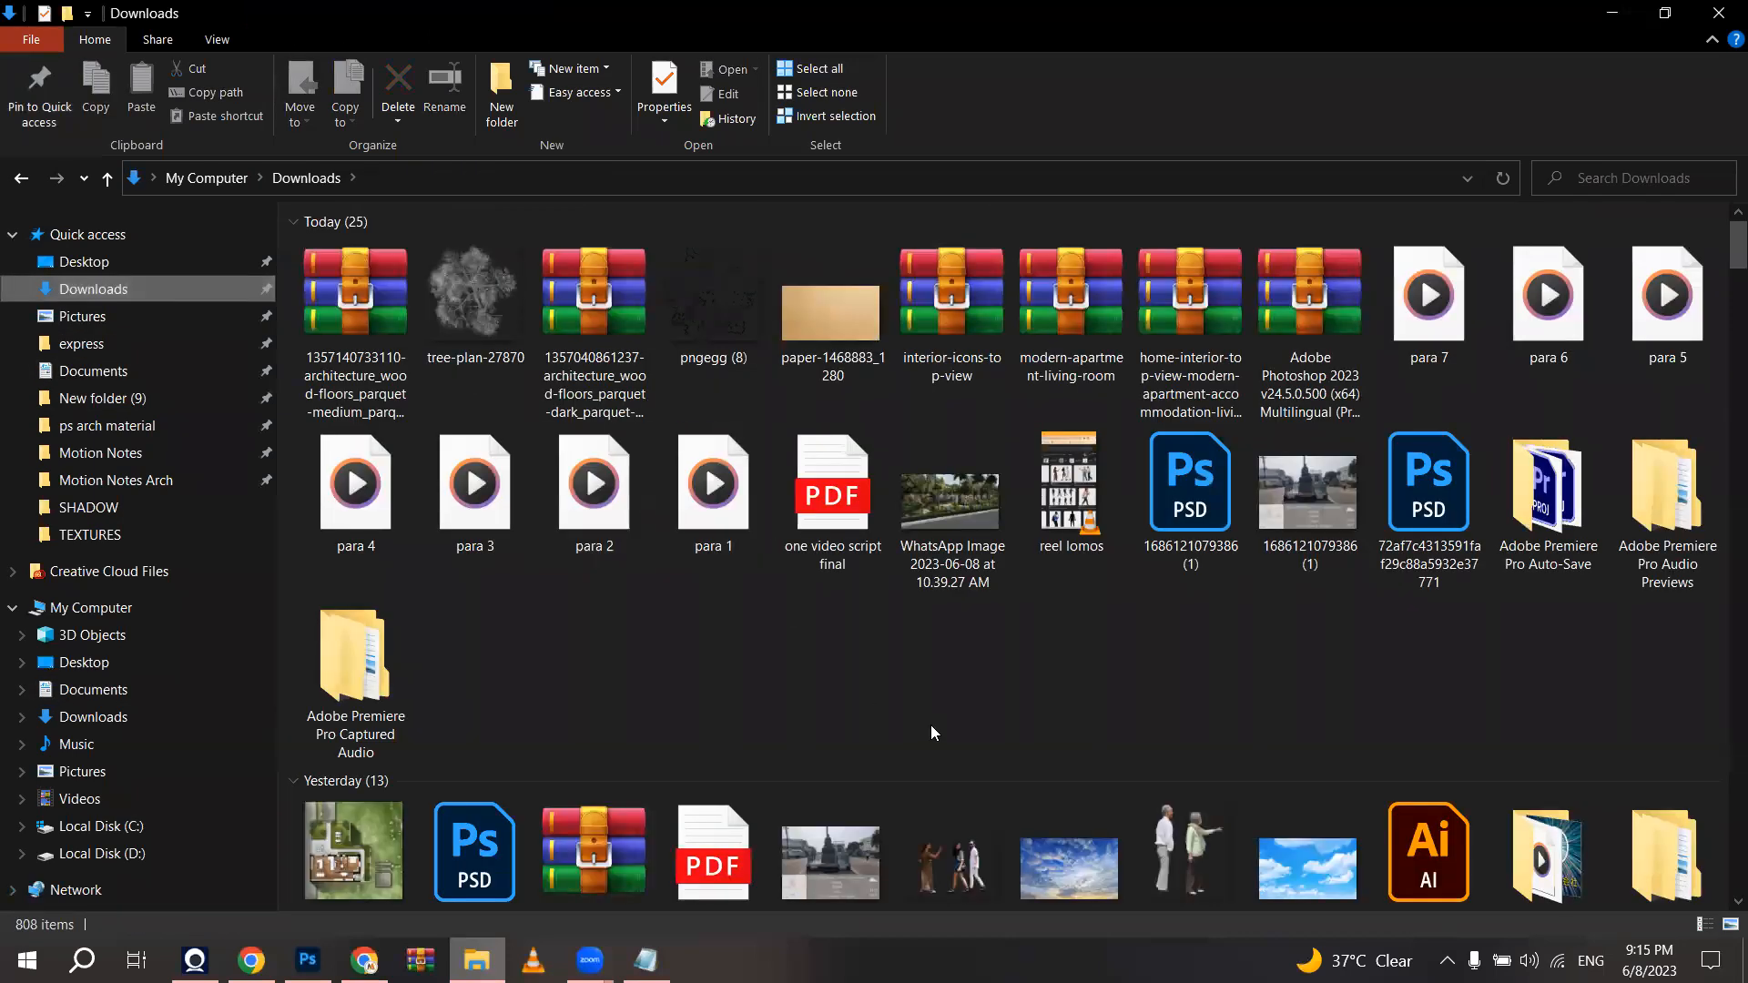
pyautogui.scroll(-3, 930, 724)
pyautogui.moveTo(1311, 619); pyautogui.dragTo(606, 488)
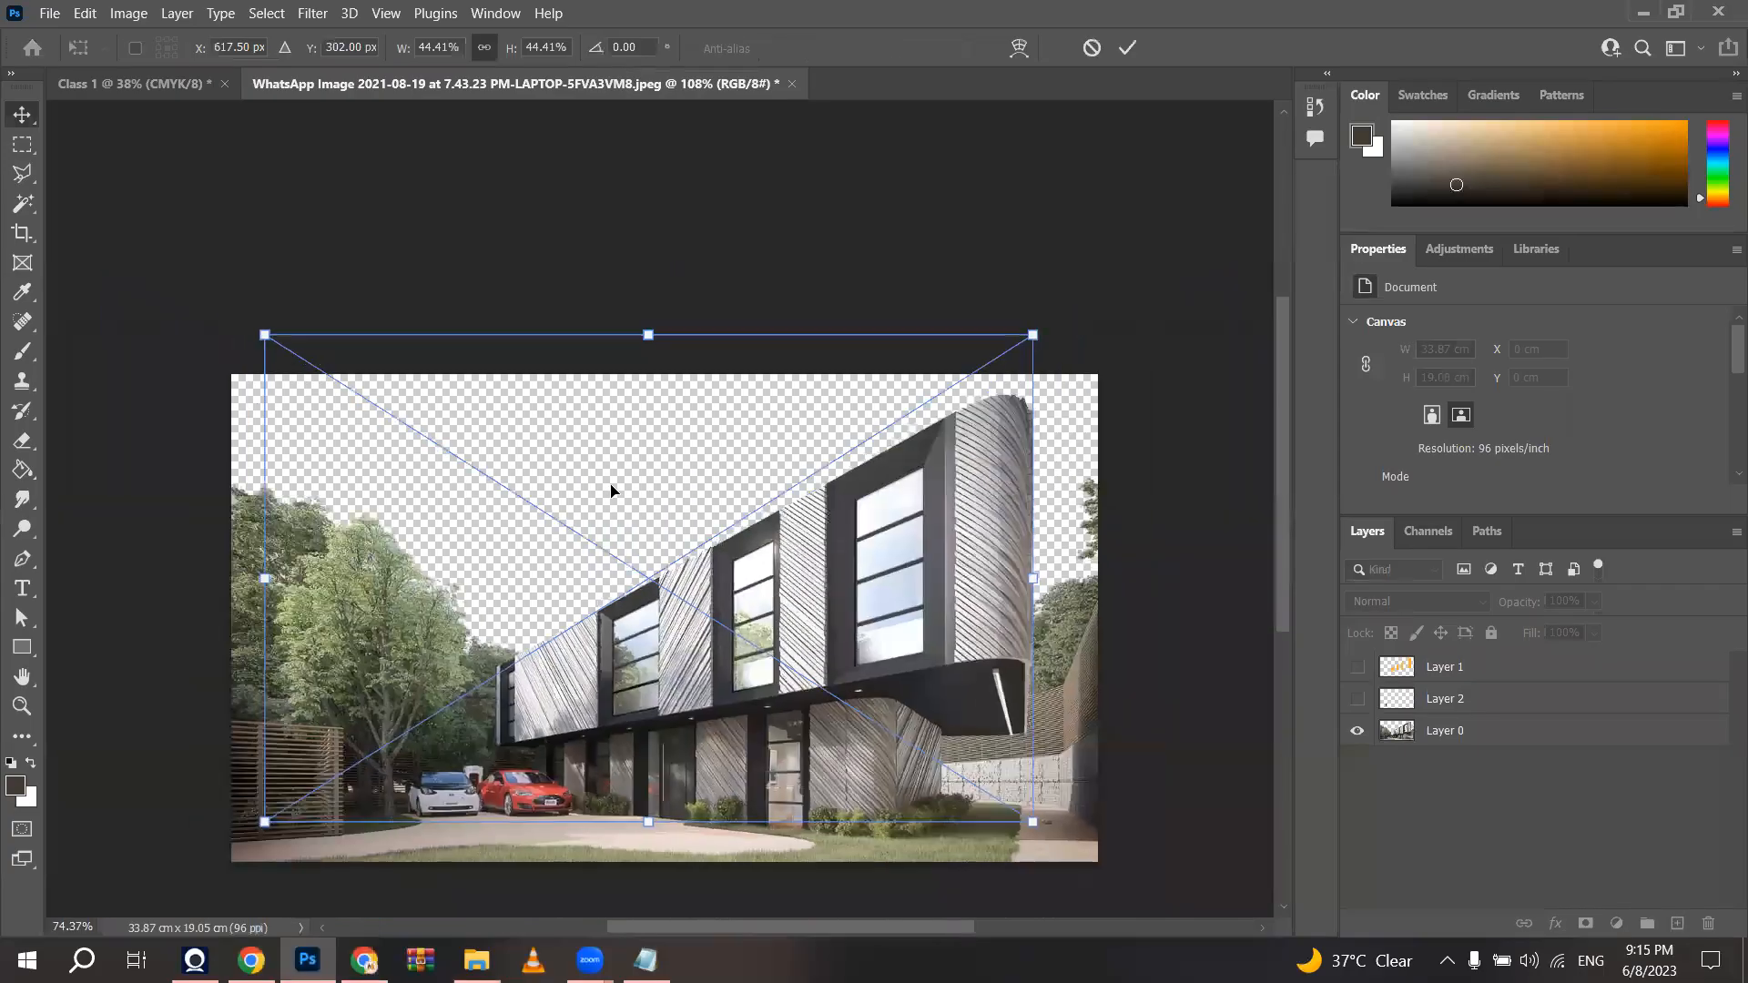
pyautogui.press('Return')
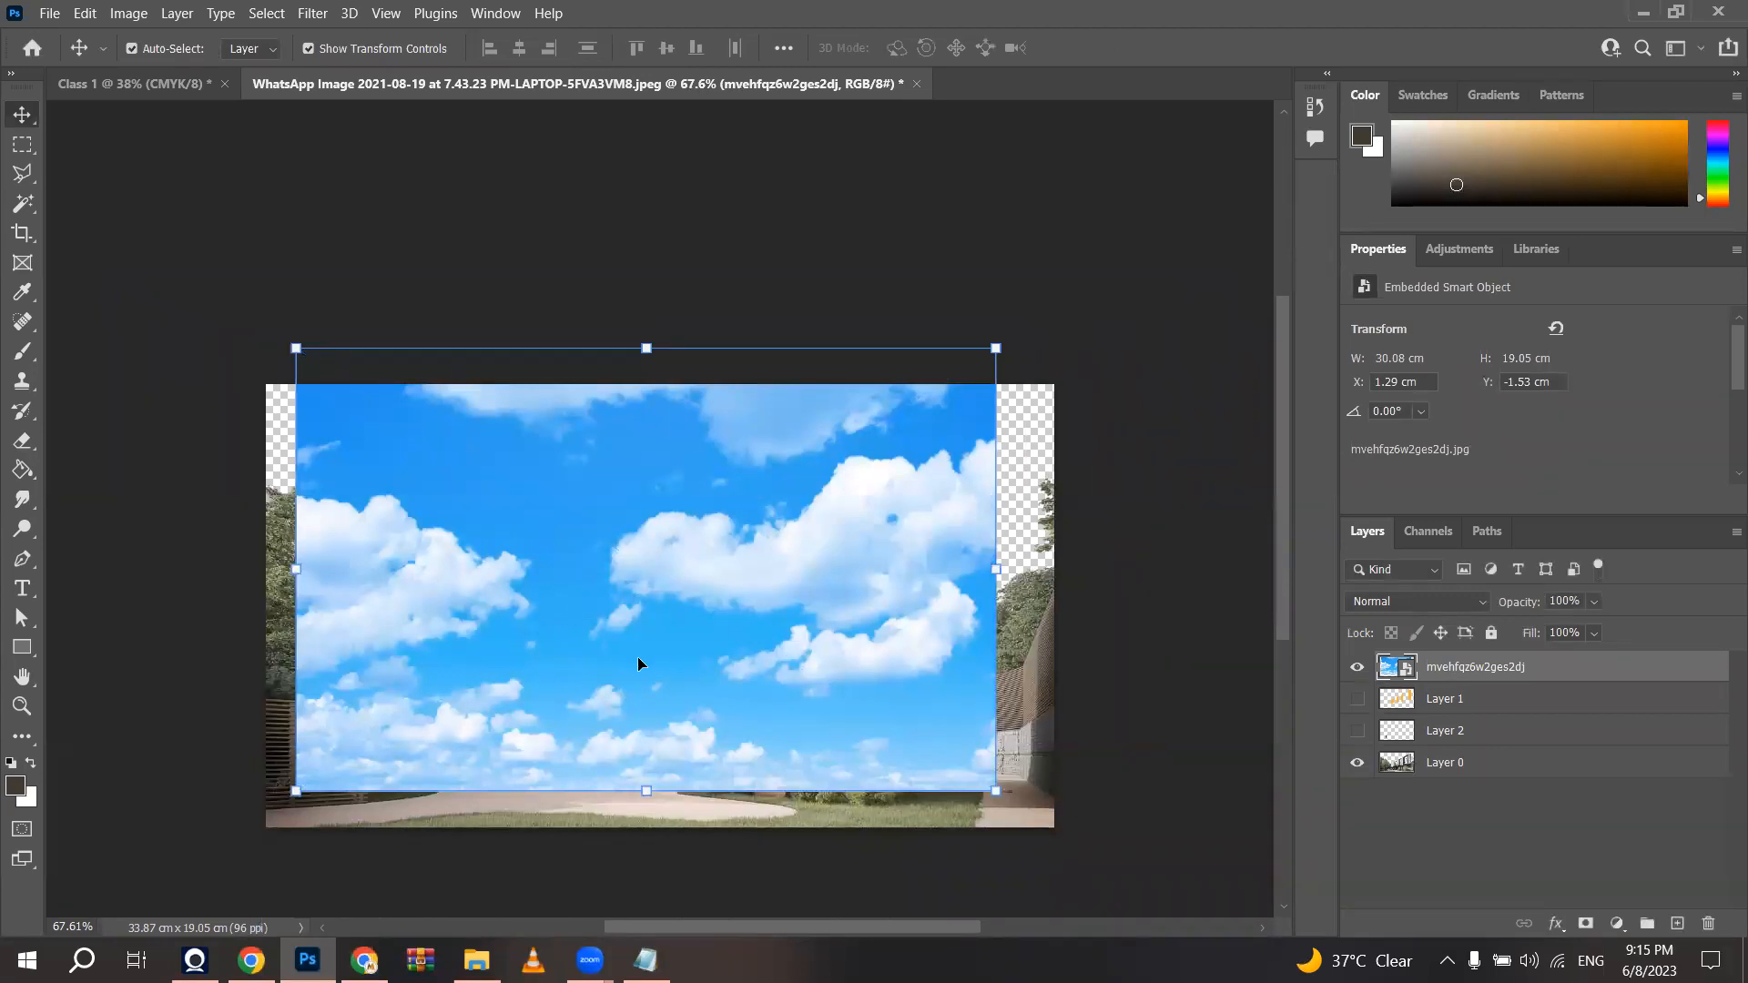
# Step: Move the sky image layer below Layer 0 in the layer stack so it sits behind the house
pyautogui.scroll(-2, 617, 628)
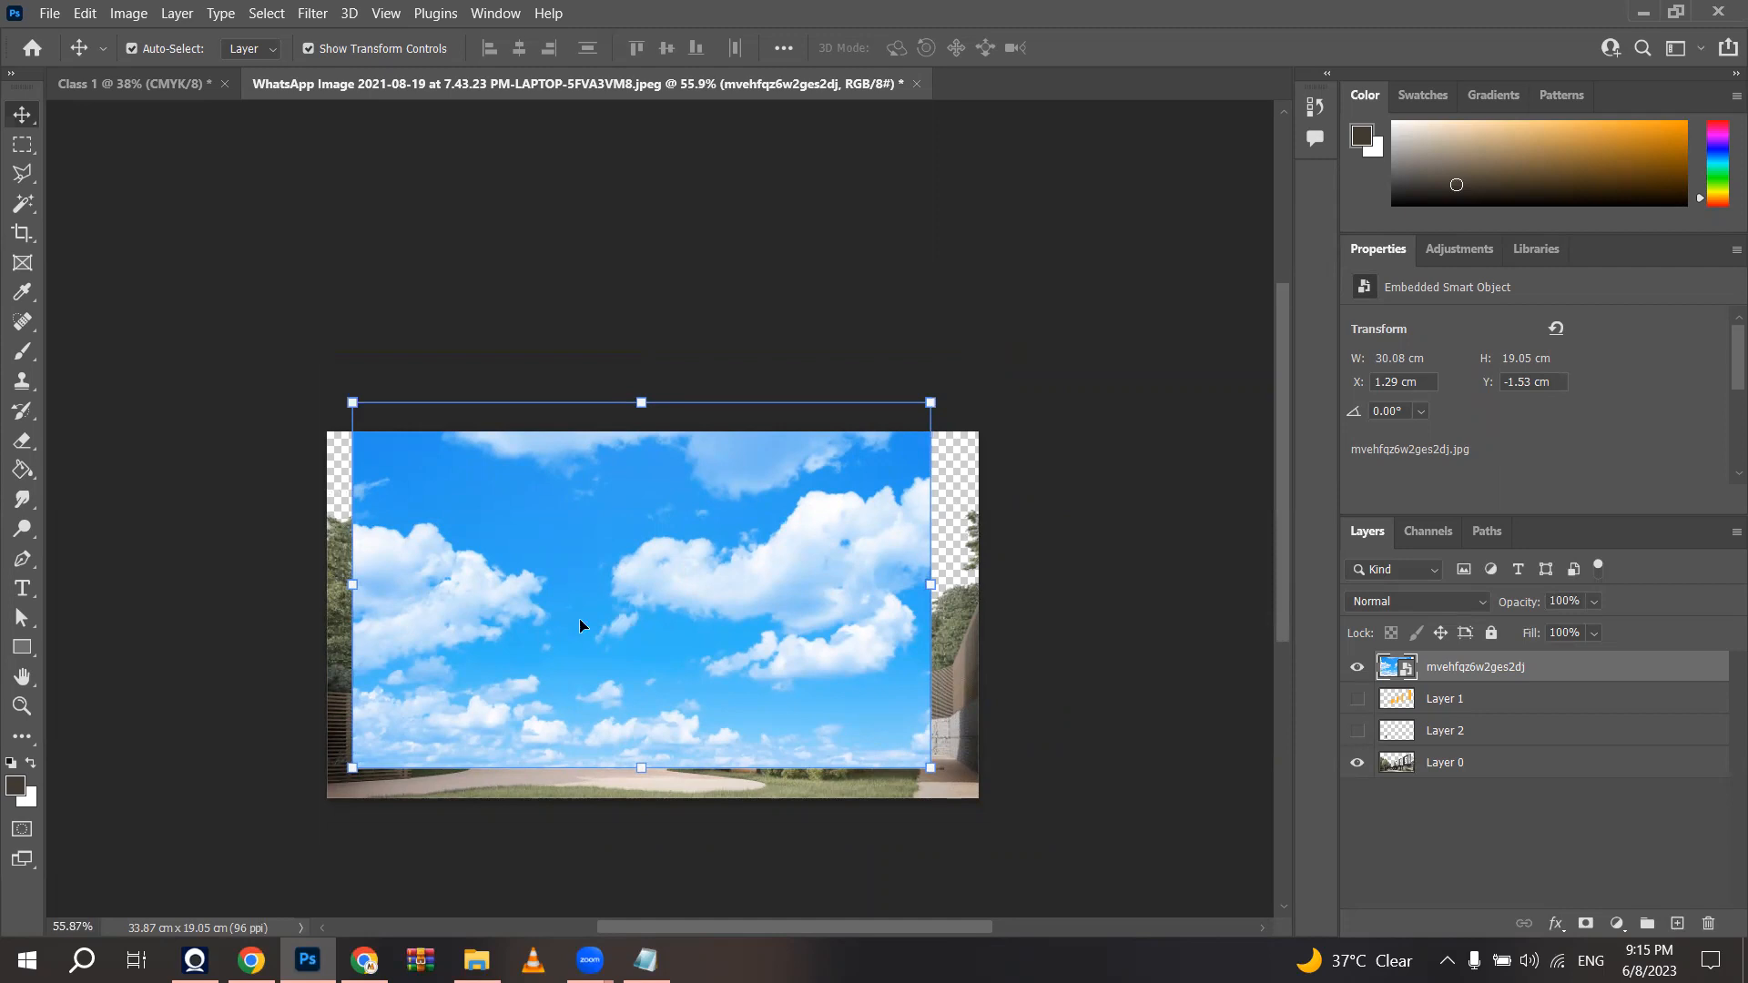
pyautogui.scroll(3, 568, 632)
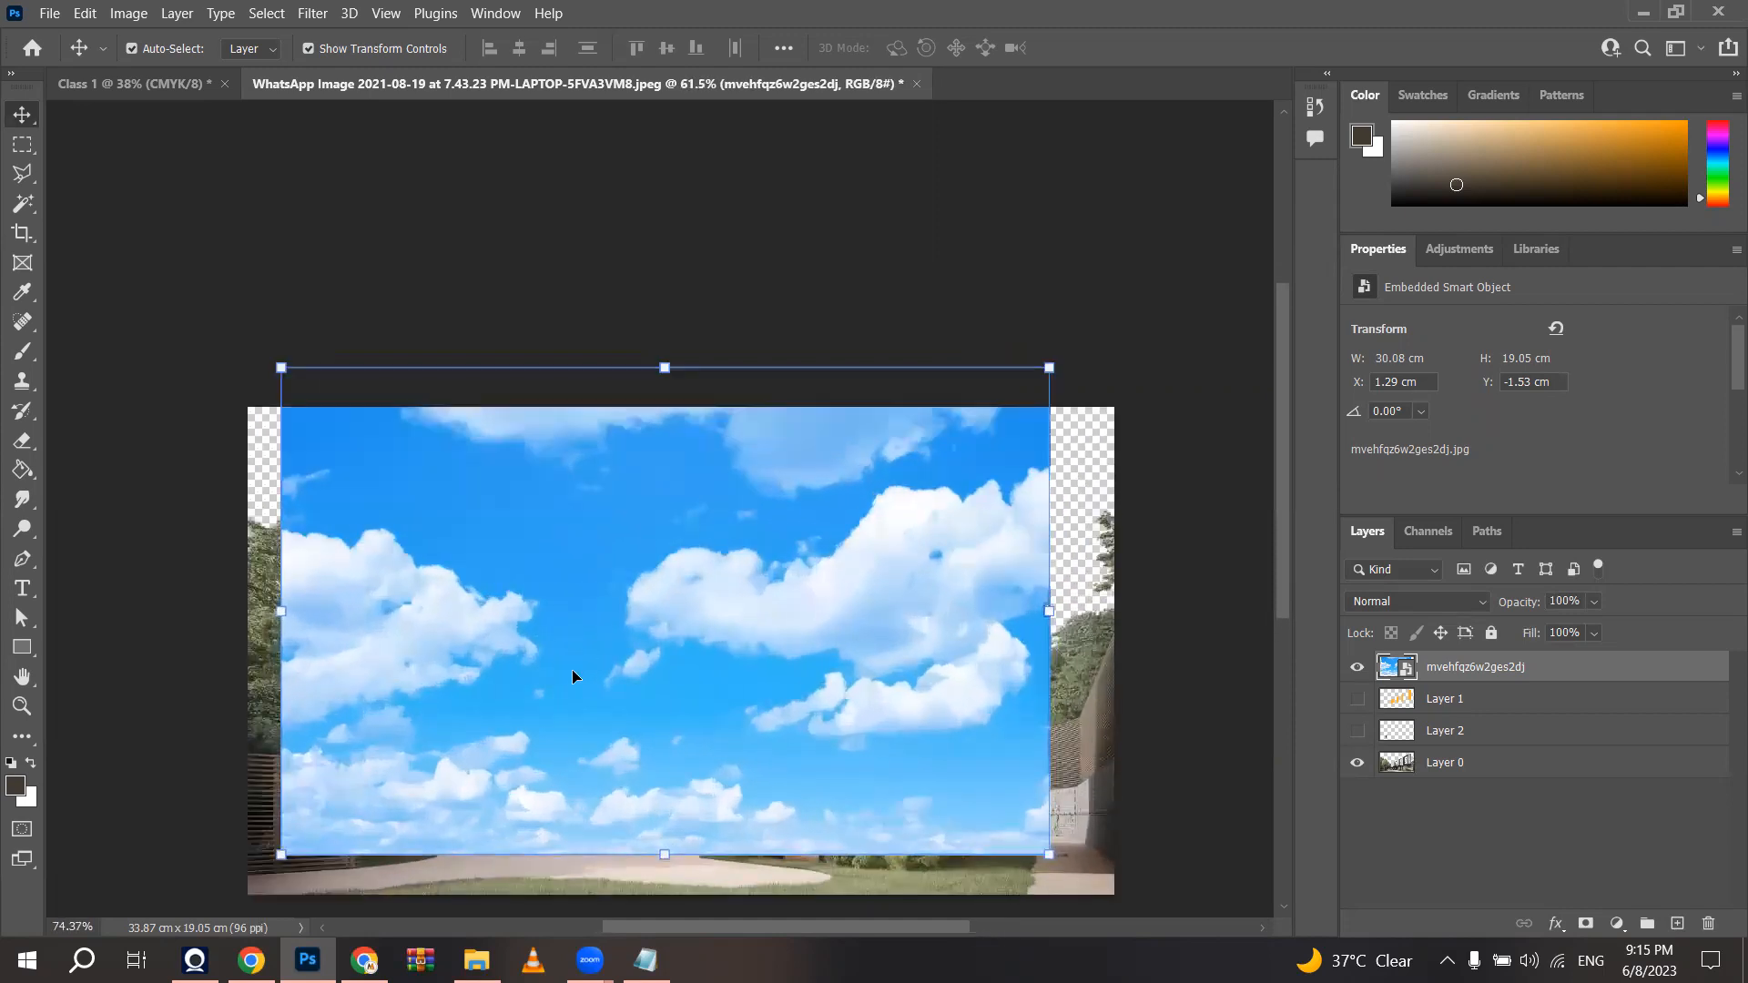
pyautogui.scroll(-2, 555, 710)
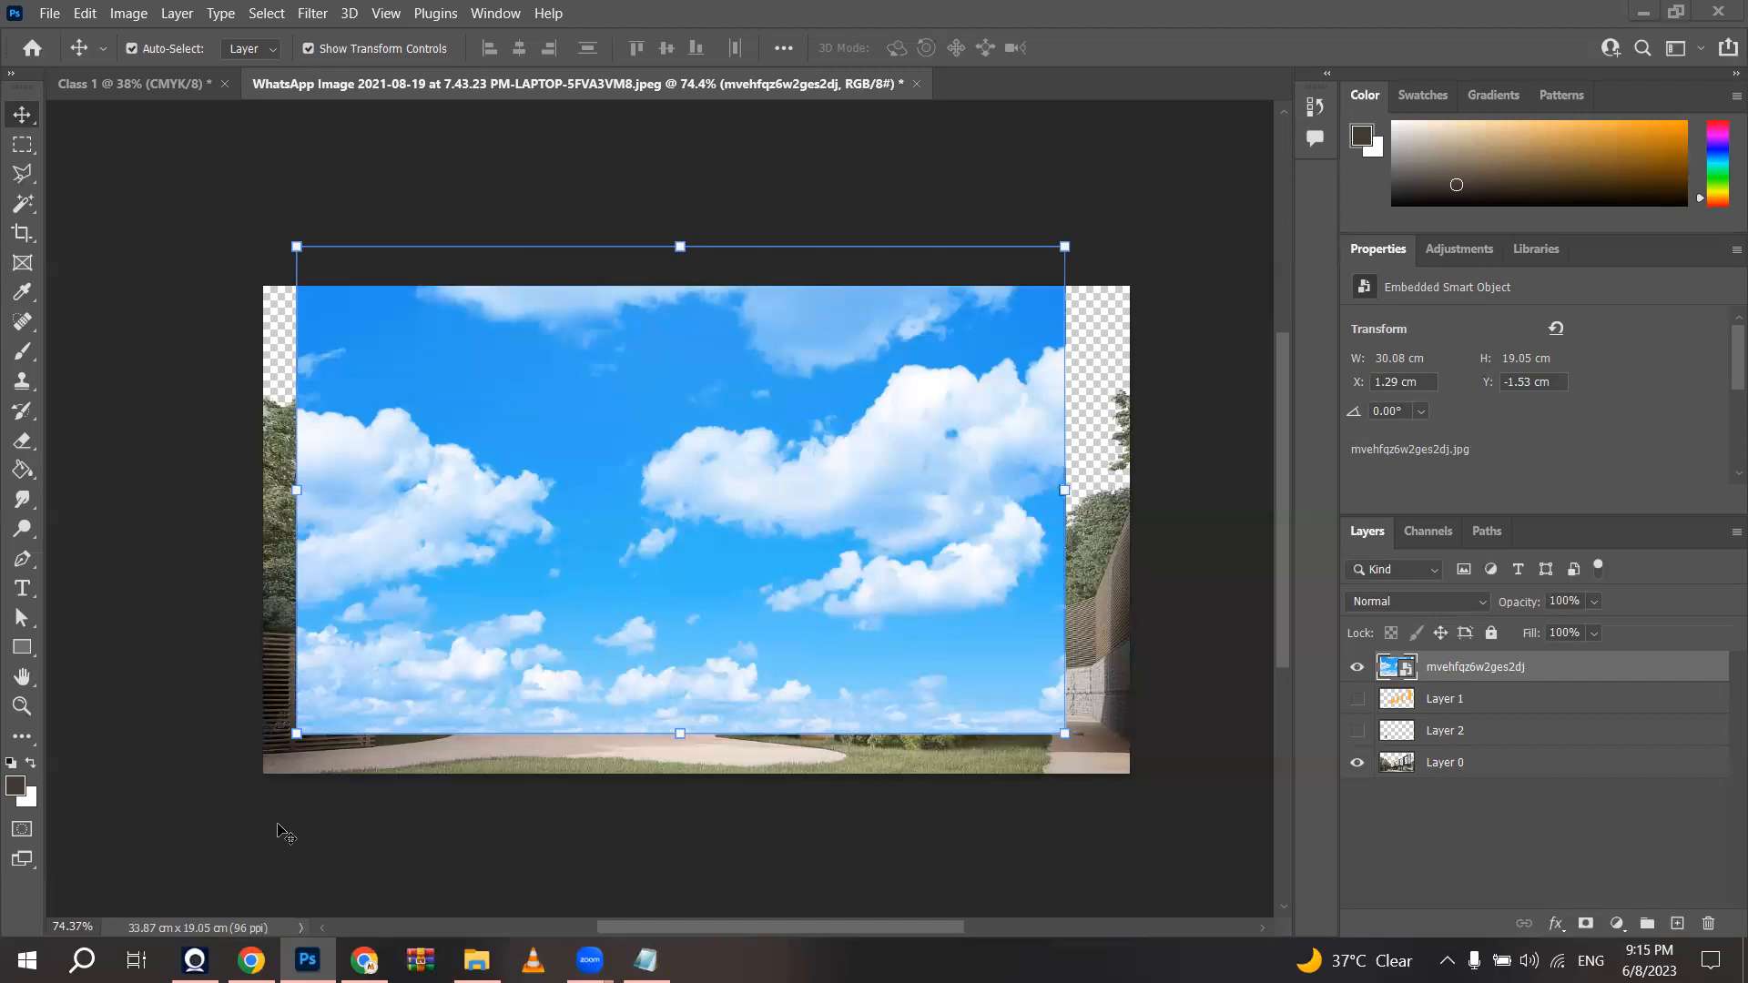
pyautogui.scroll(-2, 613, 521)
pyautogui.scroll(1, 592, 496)
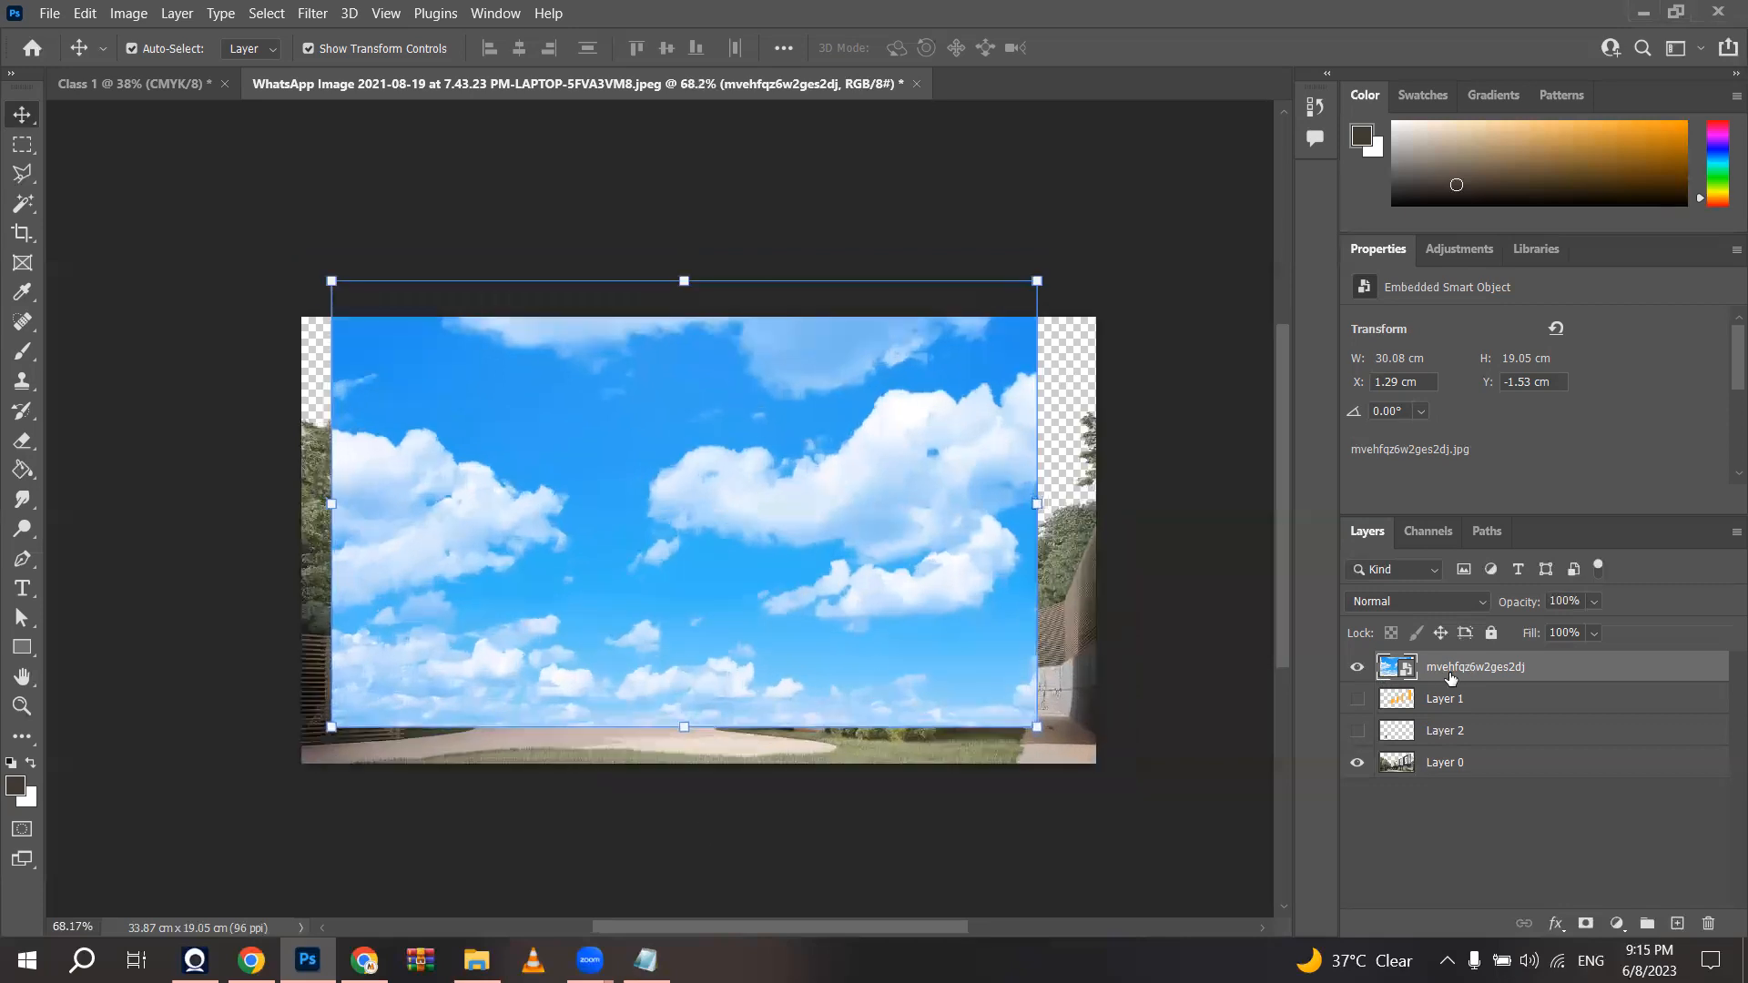
pyautogui.moveTo(1467, 674); pyautogui.dragTo(1495, 834)
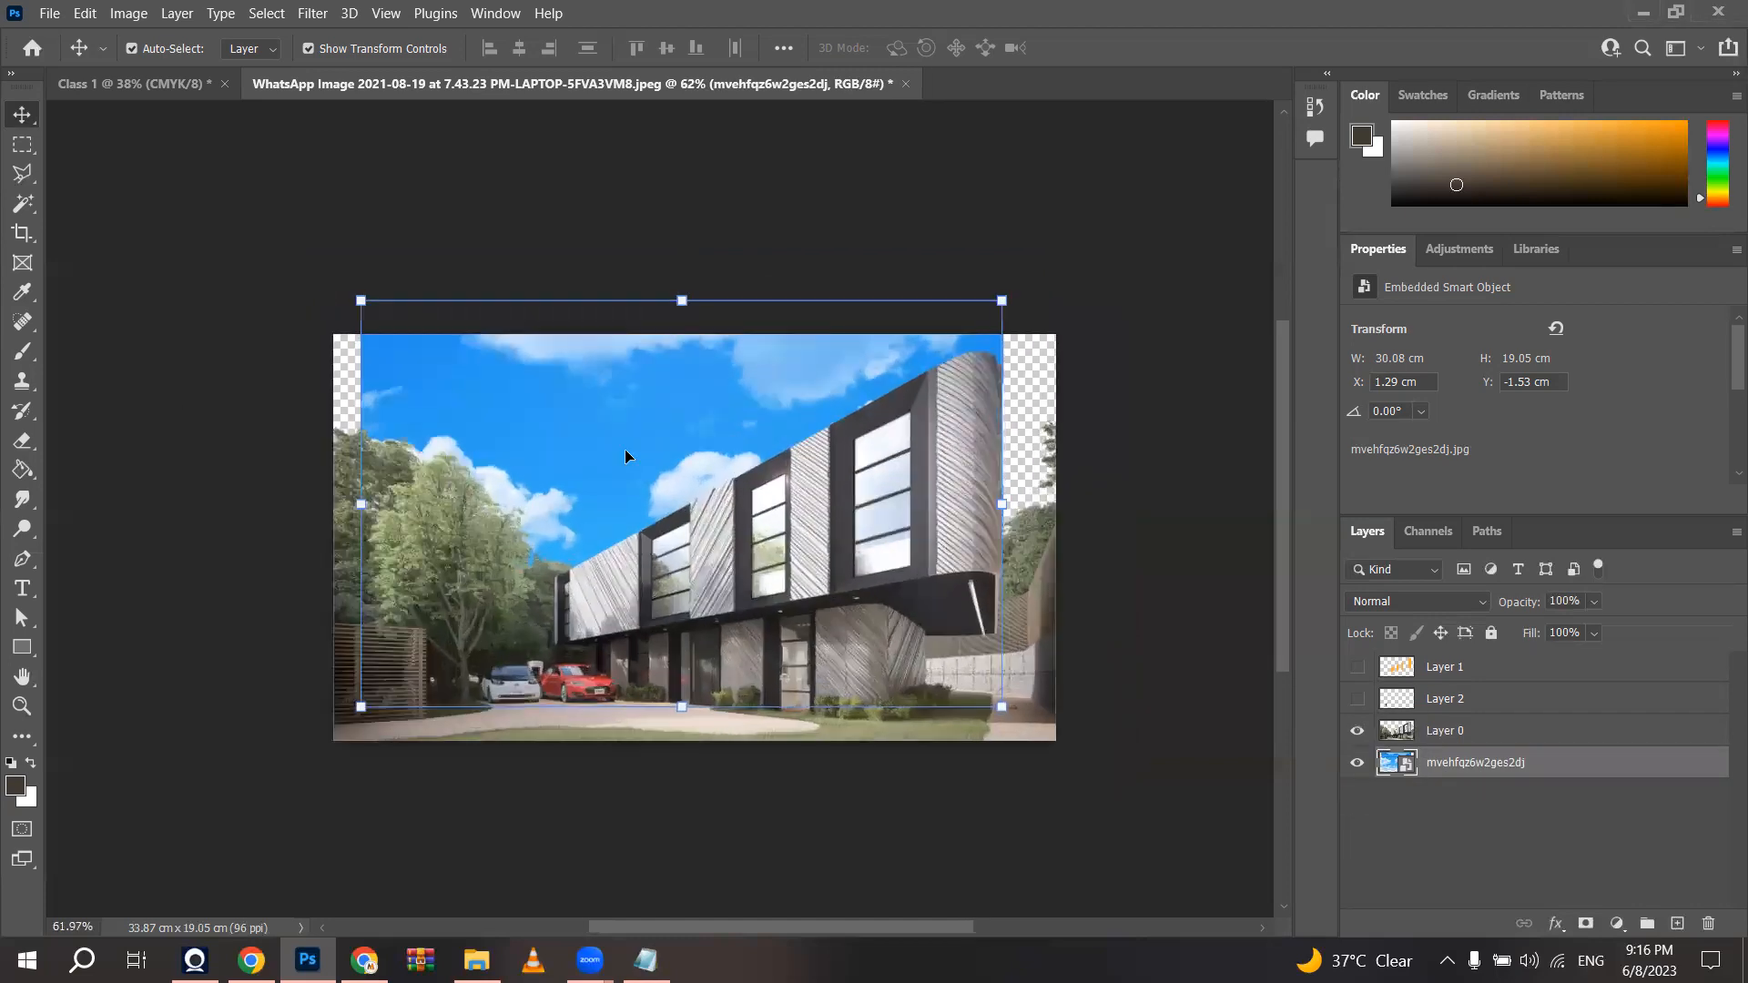
# Step: Free-transform the sky image to about 52% scale and reposition it so it fills the whole transparent sky area
pyautogui.scroll(2, 625, 449)
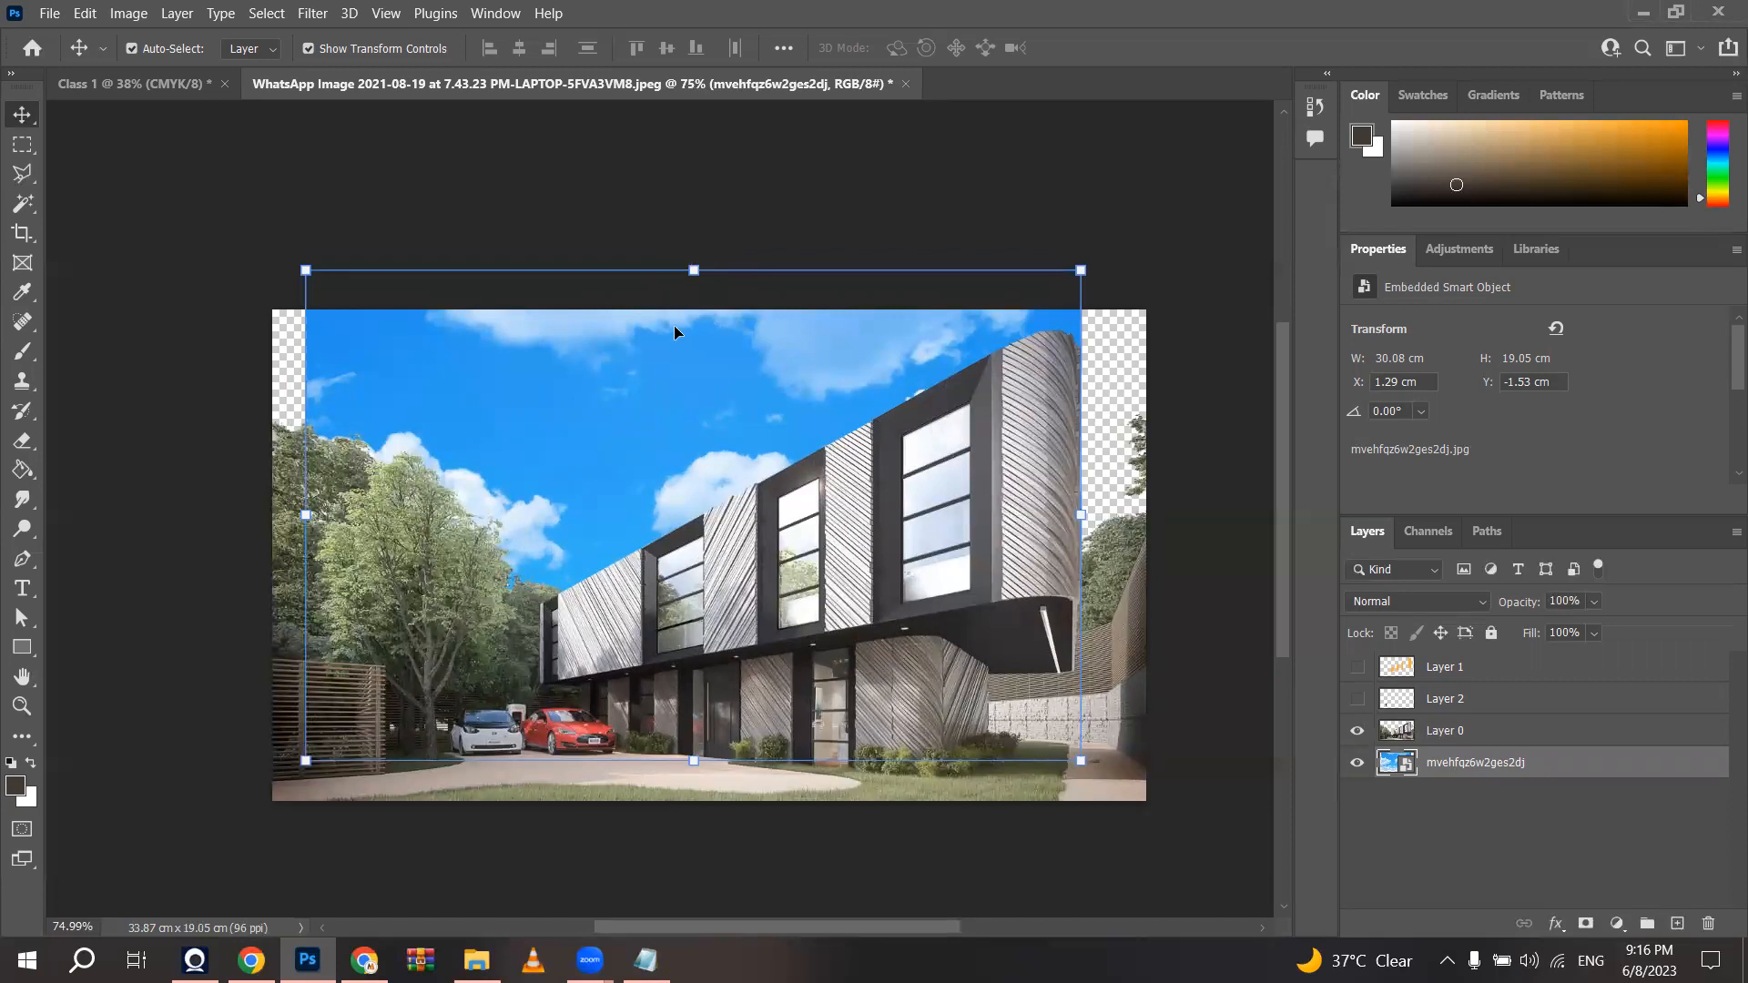
pyautogui.hotkey('ctrl', 't')
pyautogui.scroll(-3, 664, 372)
pyautogui.moveTo(686, 293); pyautogui.dragTo(688, 162)
pyautogui.moveTo(638, 365); pyautogui.dragTo(640, 261)
pyautogui.scroll(-2, 640, 261)
pyautogui.moveTo(675, 116); pyautogui.dragTo(673, 312)
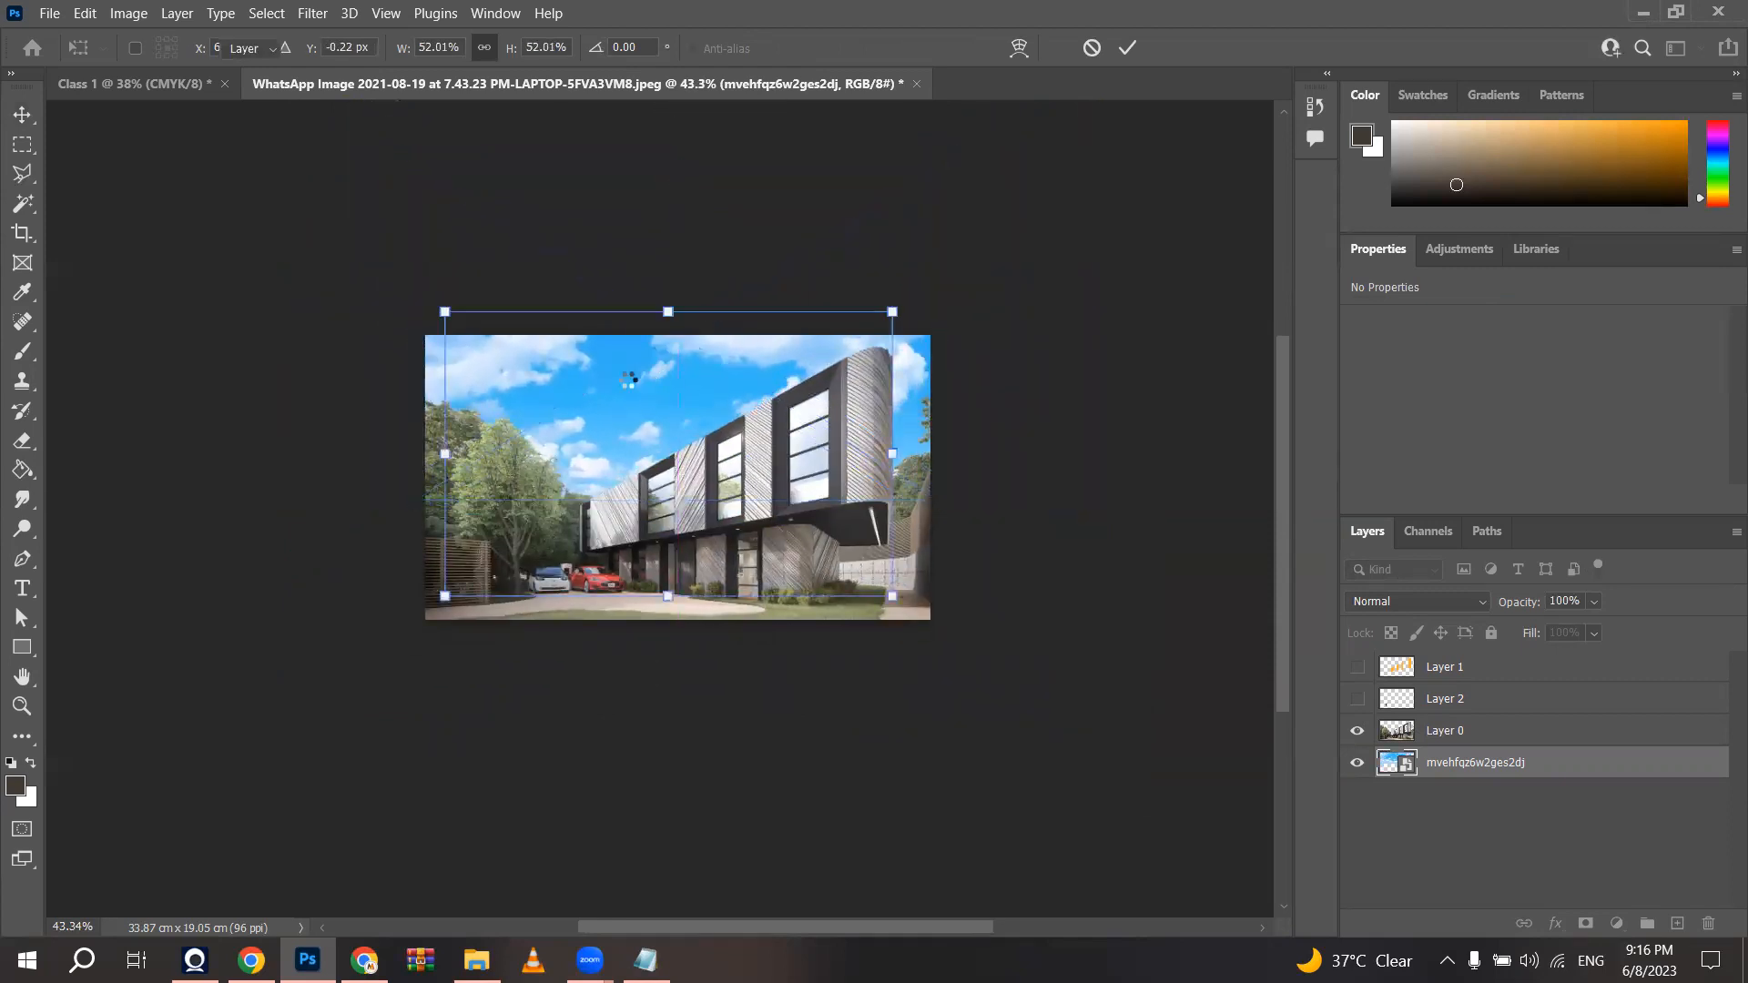
pyautogui.press('Return')
pyautogui.scroll(2, 635, 499)
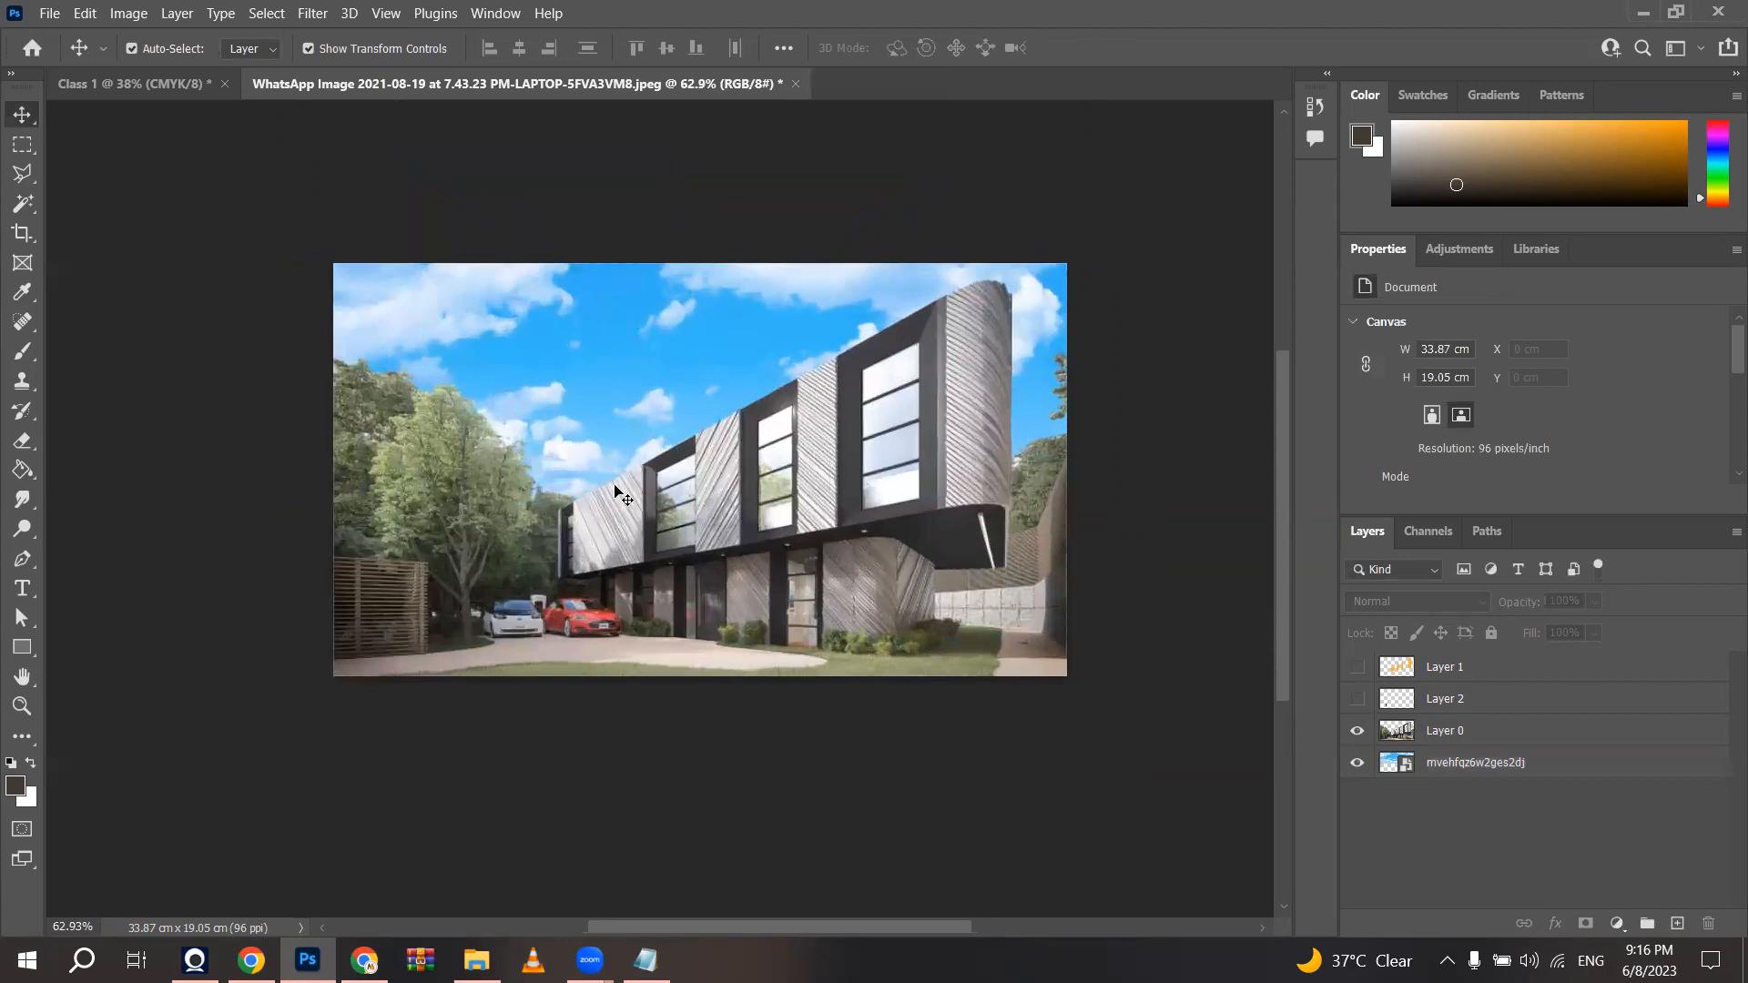
pyautogui.scroll(2, 460, 236)
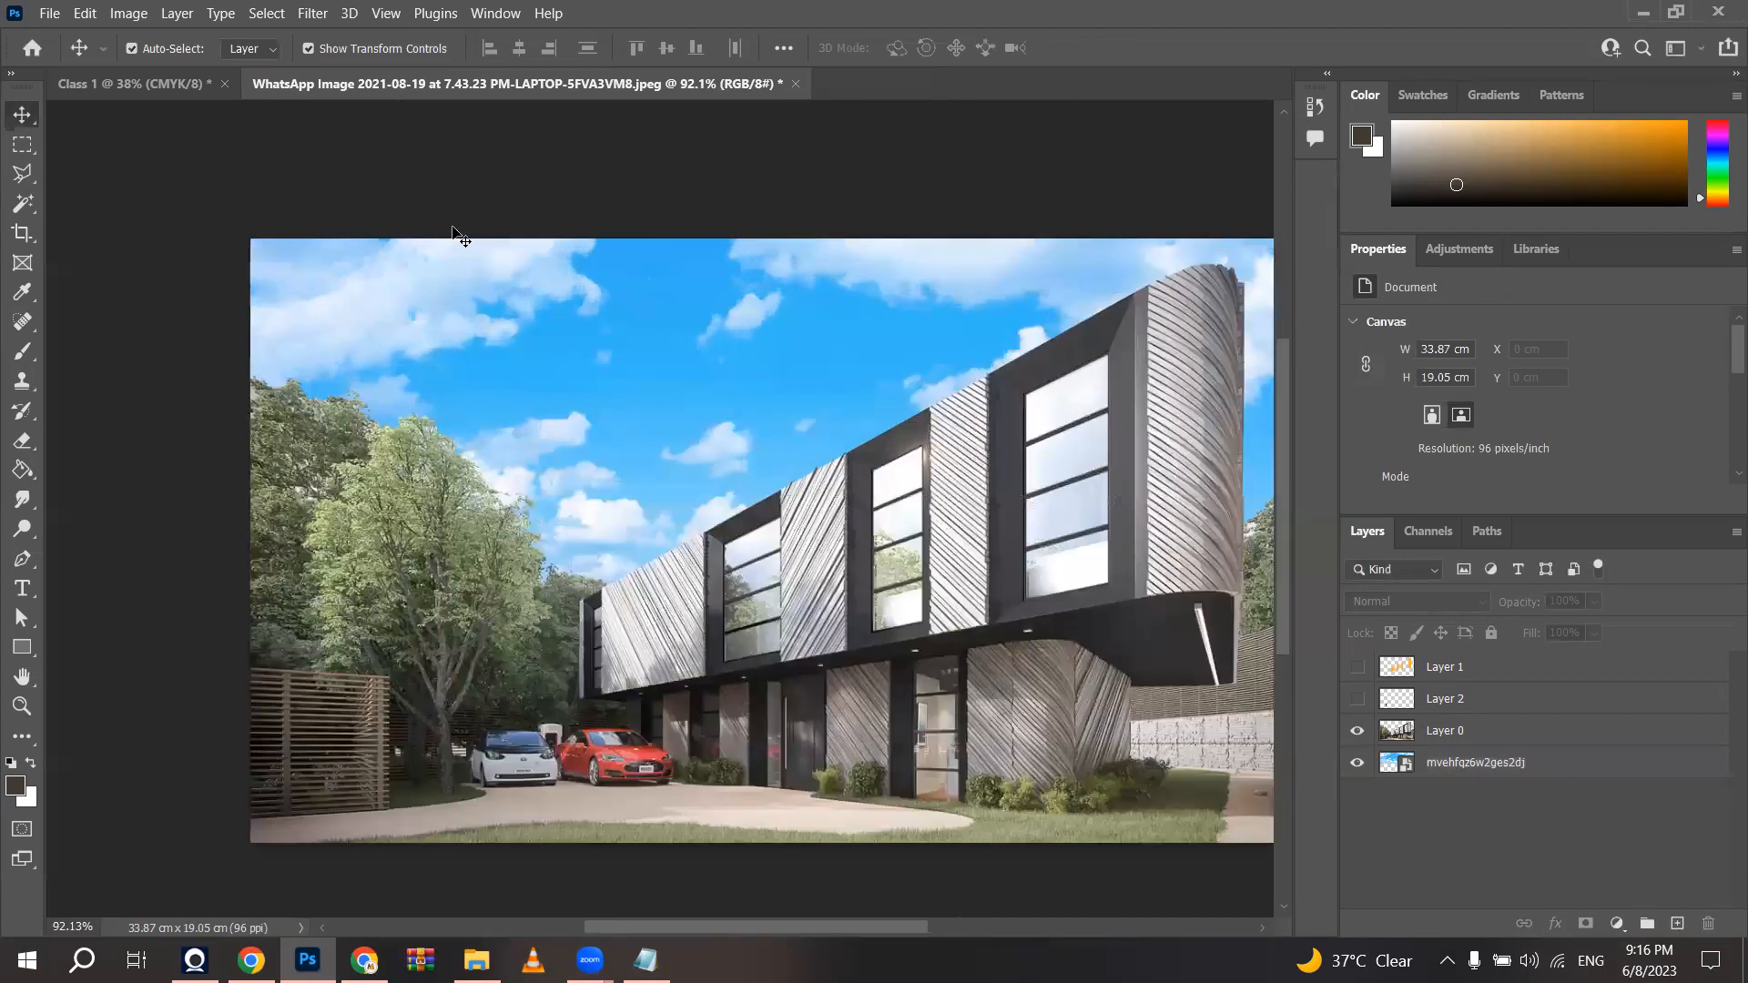
pyautogui.scroll(-2, 460, 236)
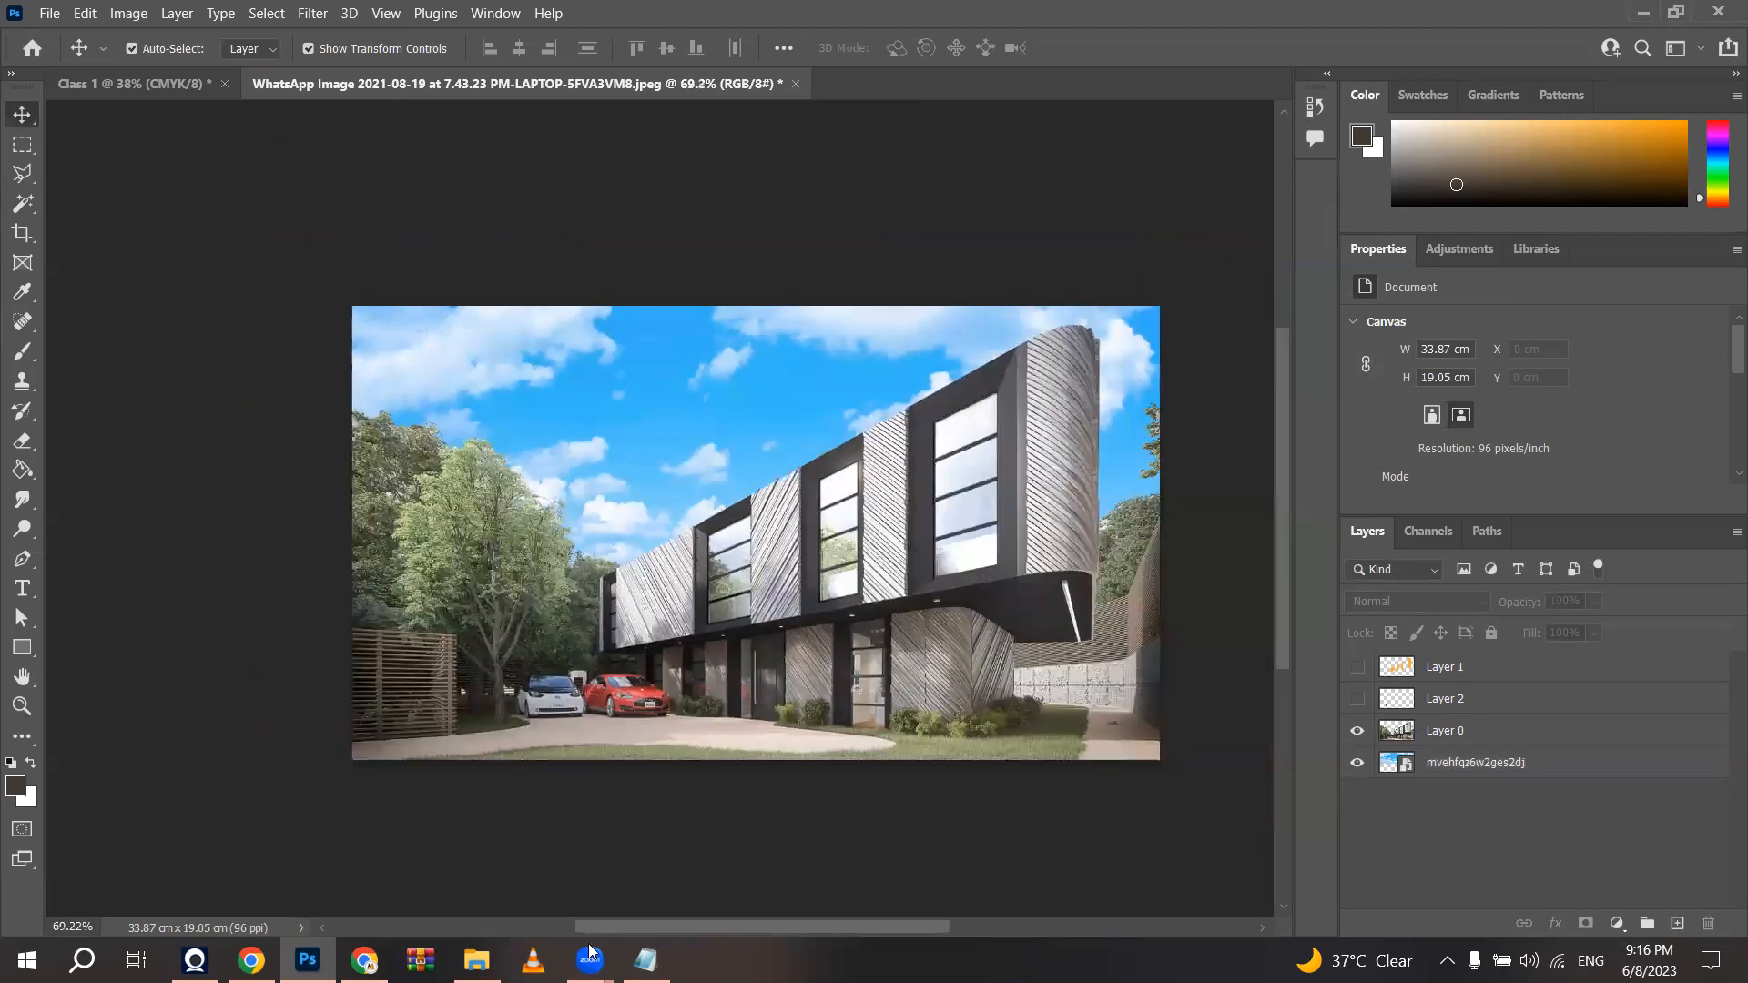
# Step: Open the second arrigoni-architetti building image from the Downloads folder as a new document in Photoshop
pyautogui.click(476, 961)
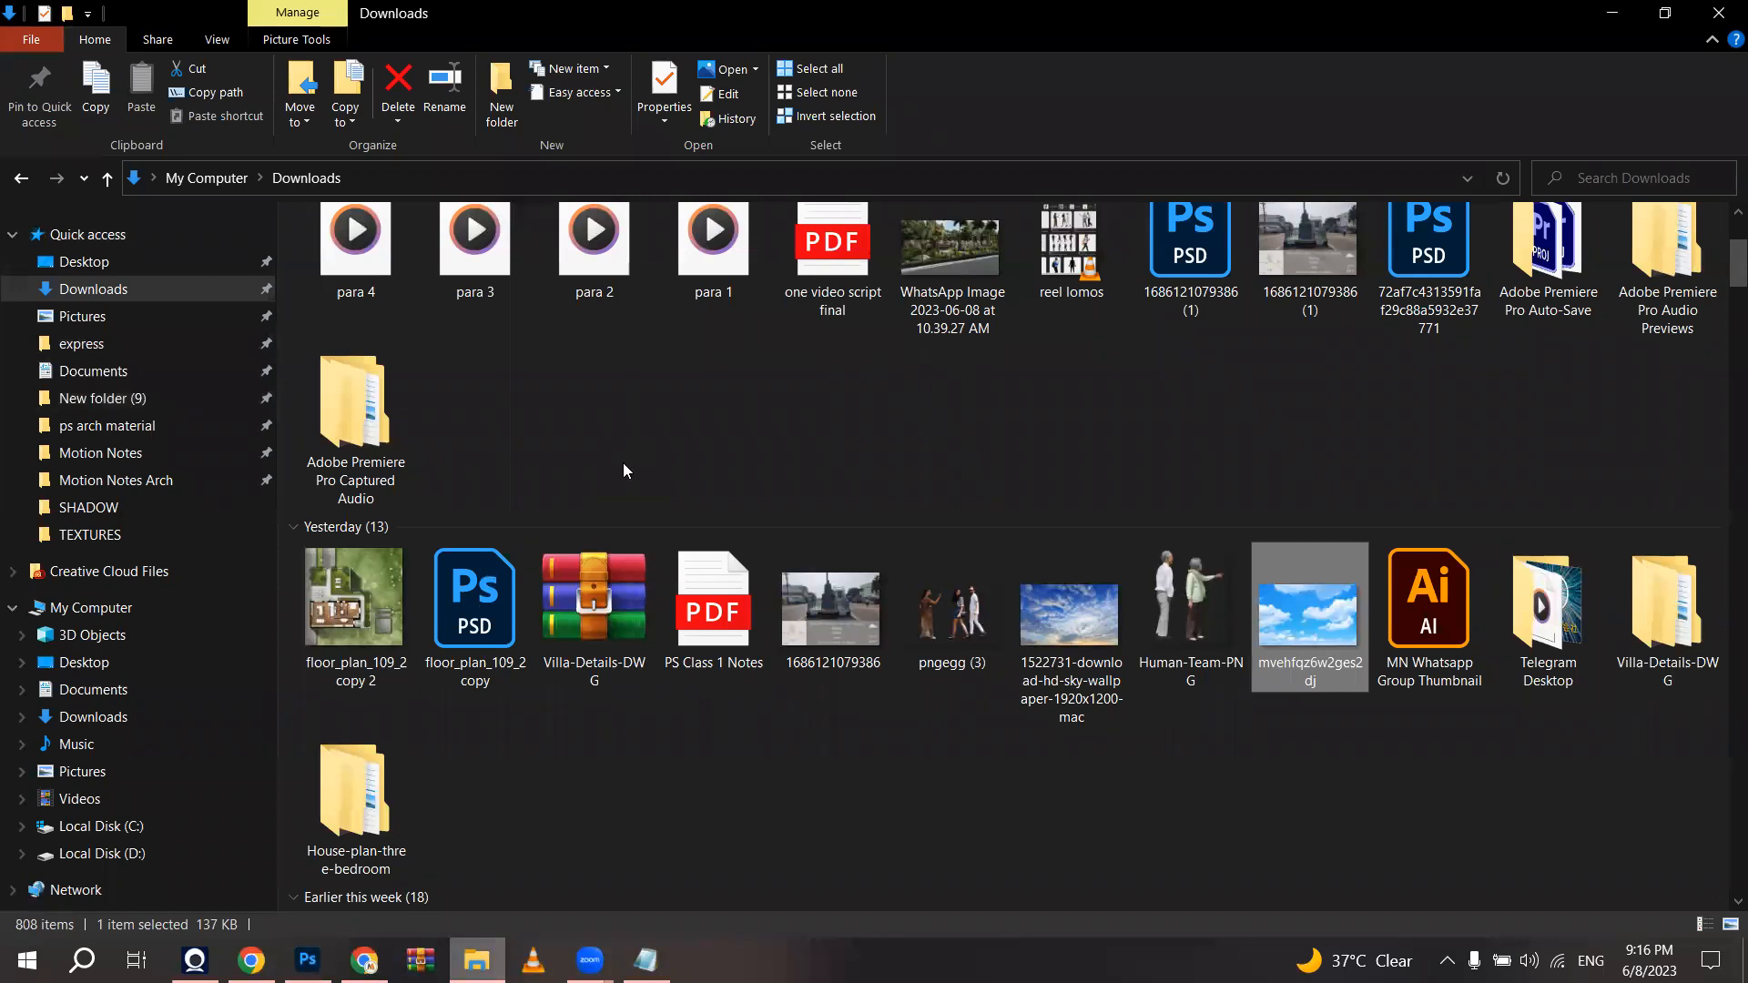
pyautogui.scroll(-5, 623, 462)
pyautogui.scroll(-5, 622, 462)
pyautogui.scroll(-4, 623, 462)
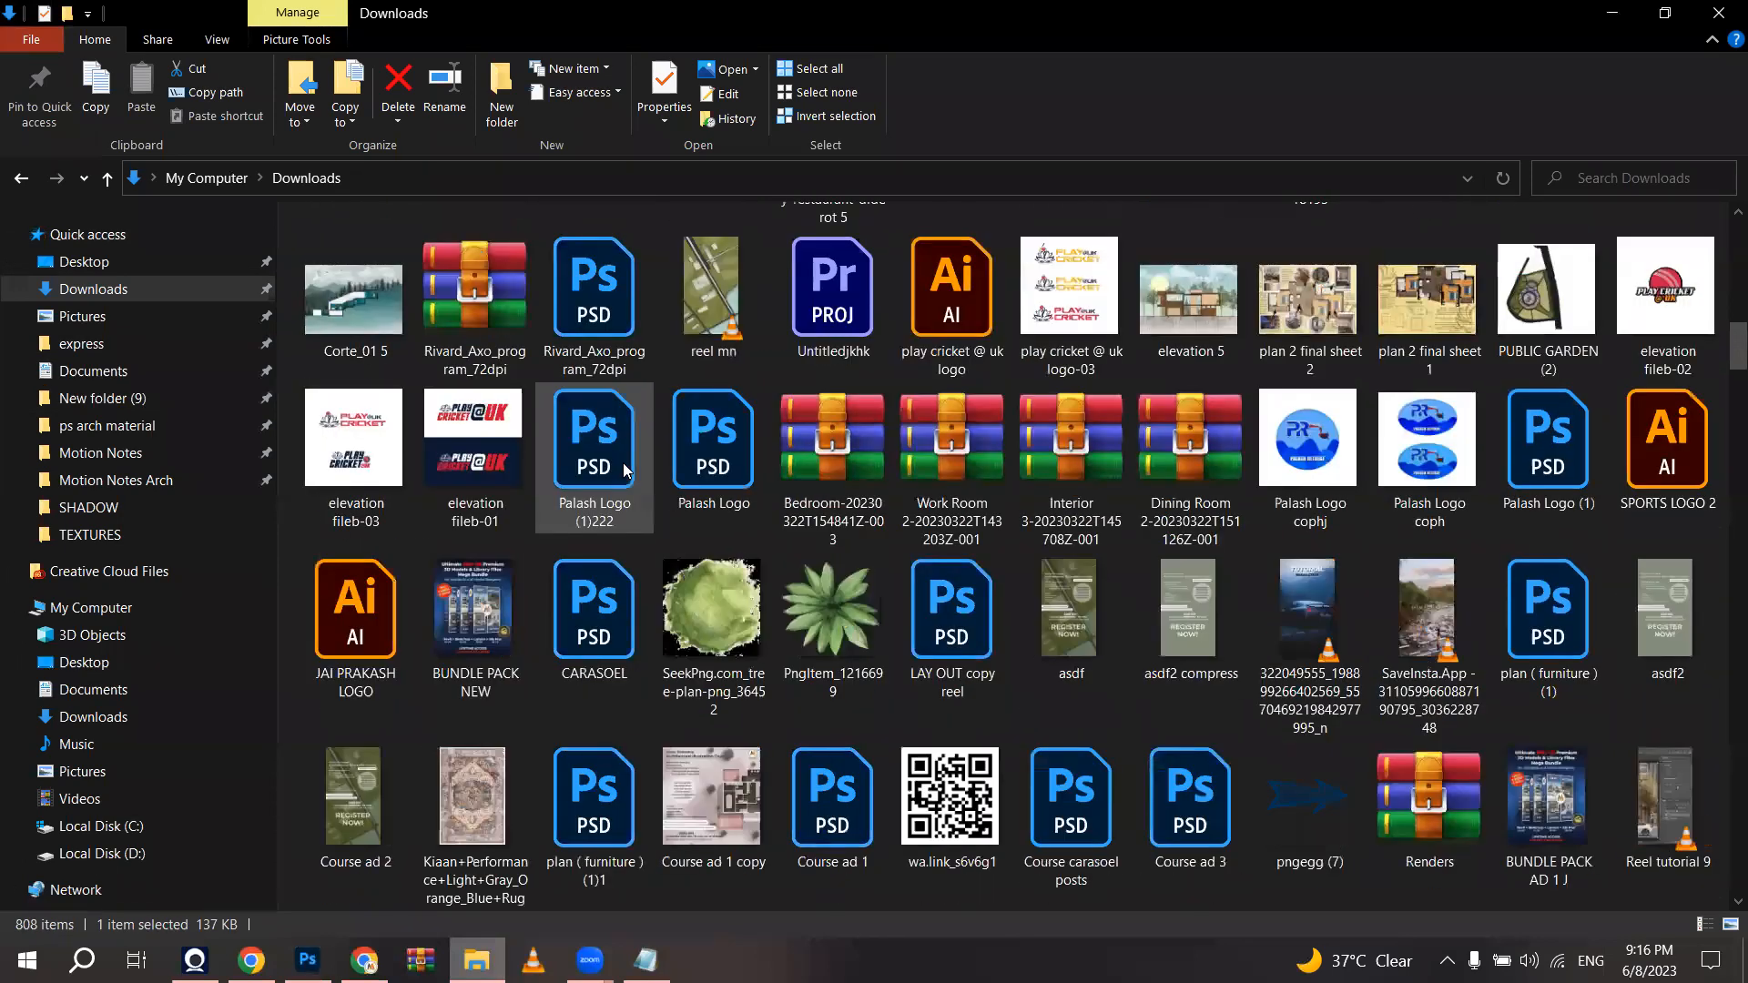
pyautogui.scroll(-4, 623, 463)
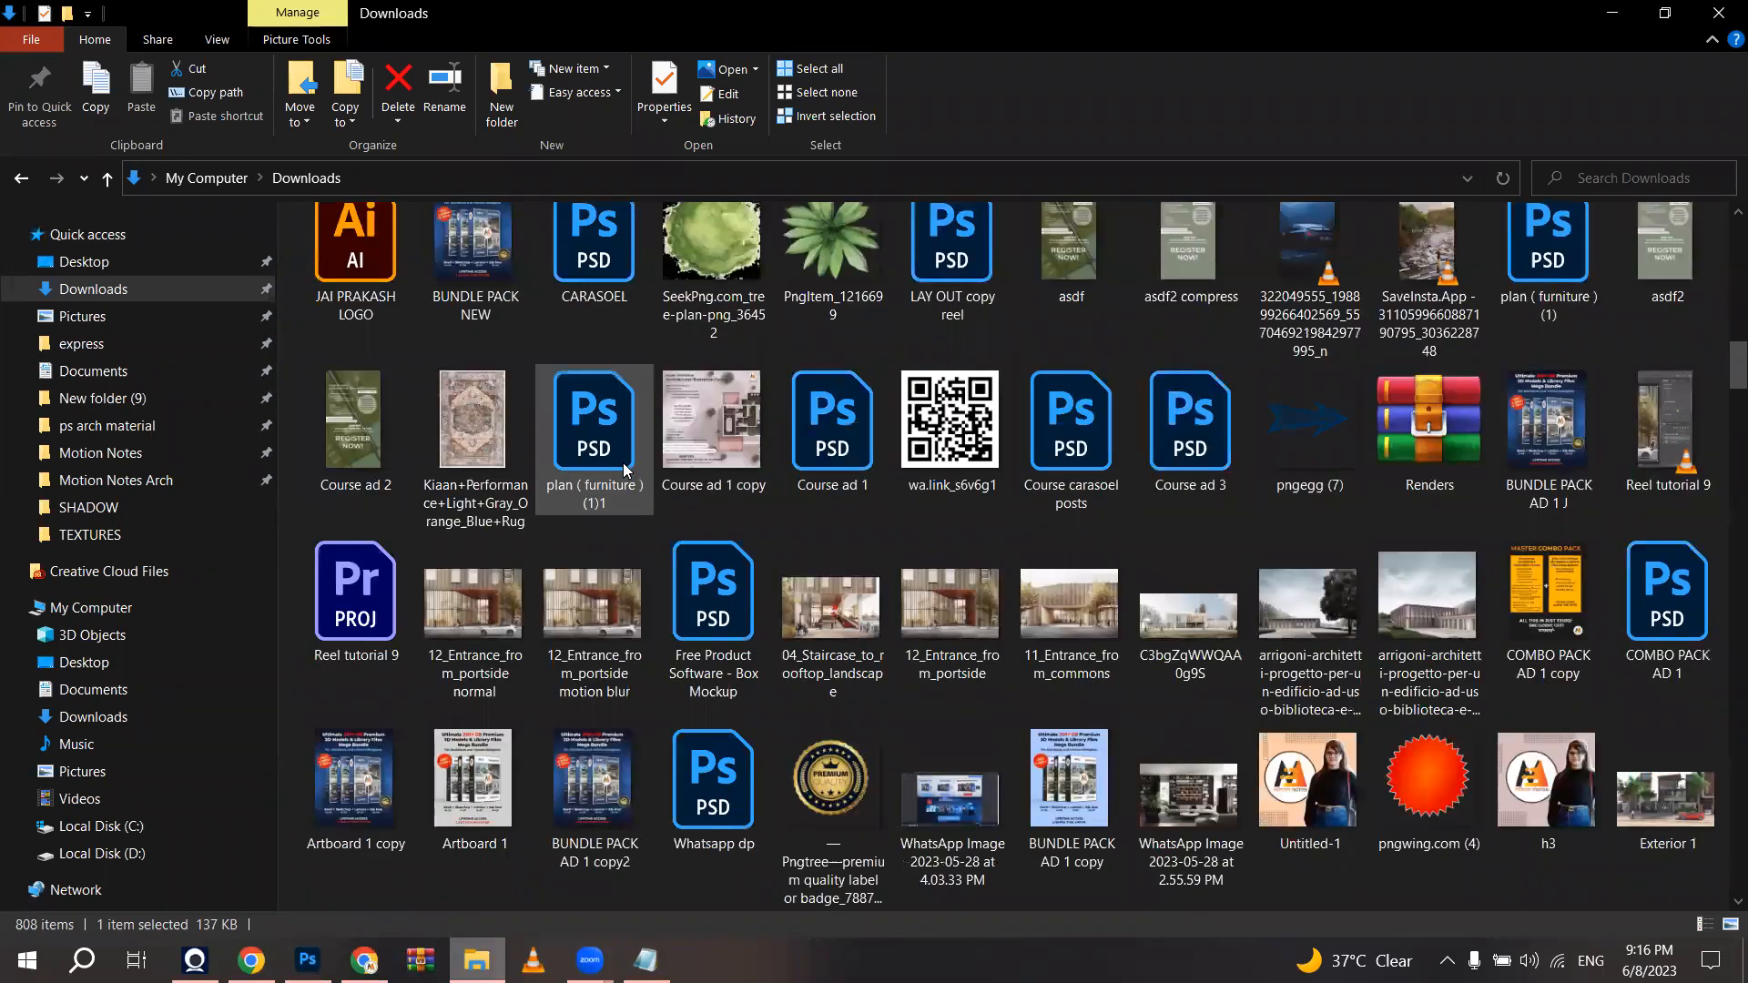
pyautogui.moveTo(1427, 608); pyautogui.dragTo(925, 73)
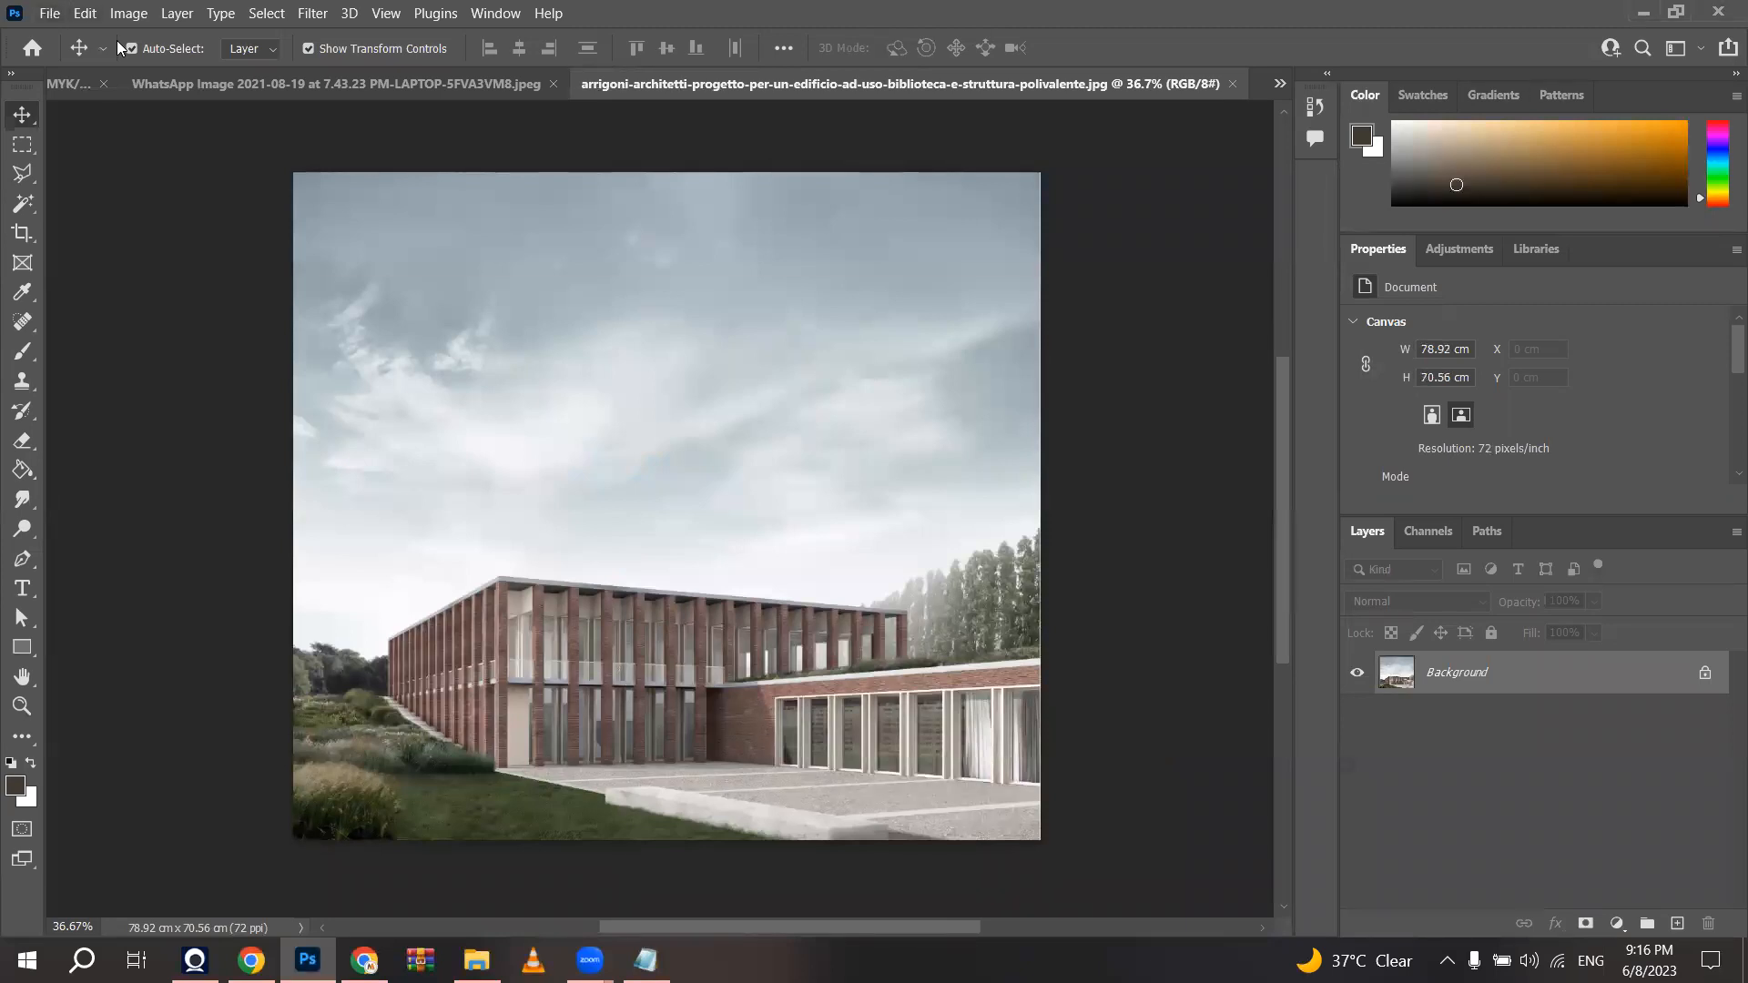
# Step: Start Sky Replacement on the brick building image and show the available sky presets
pyautogui.click(91, 12)
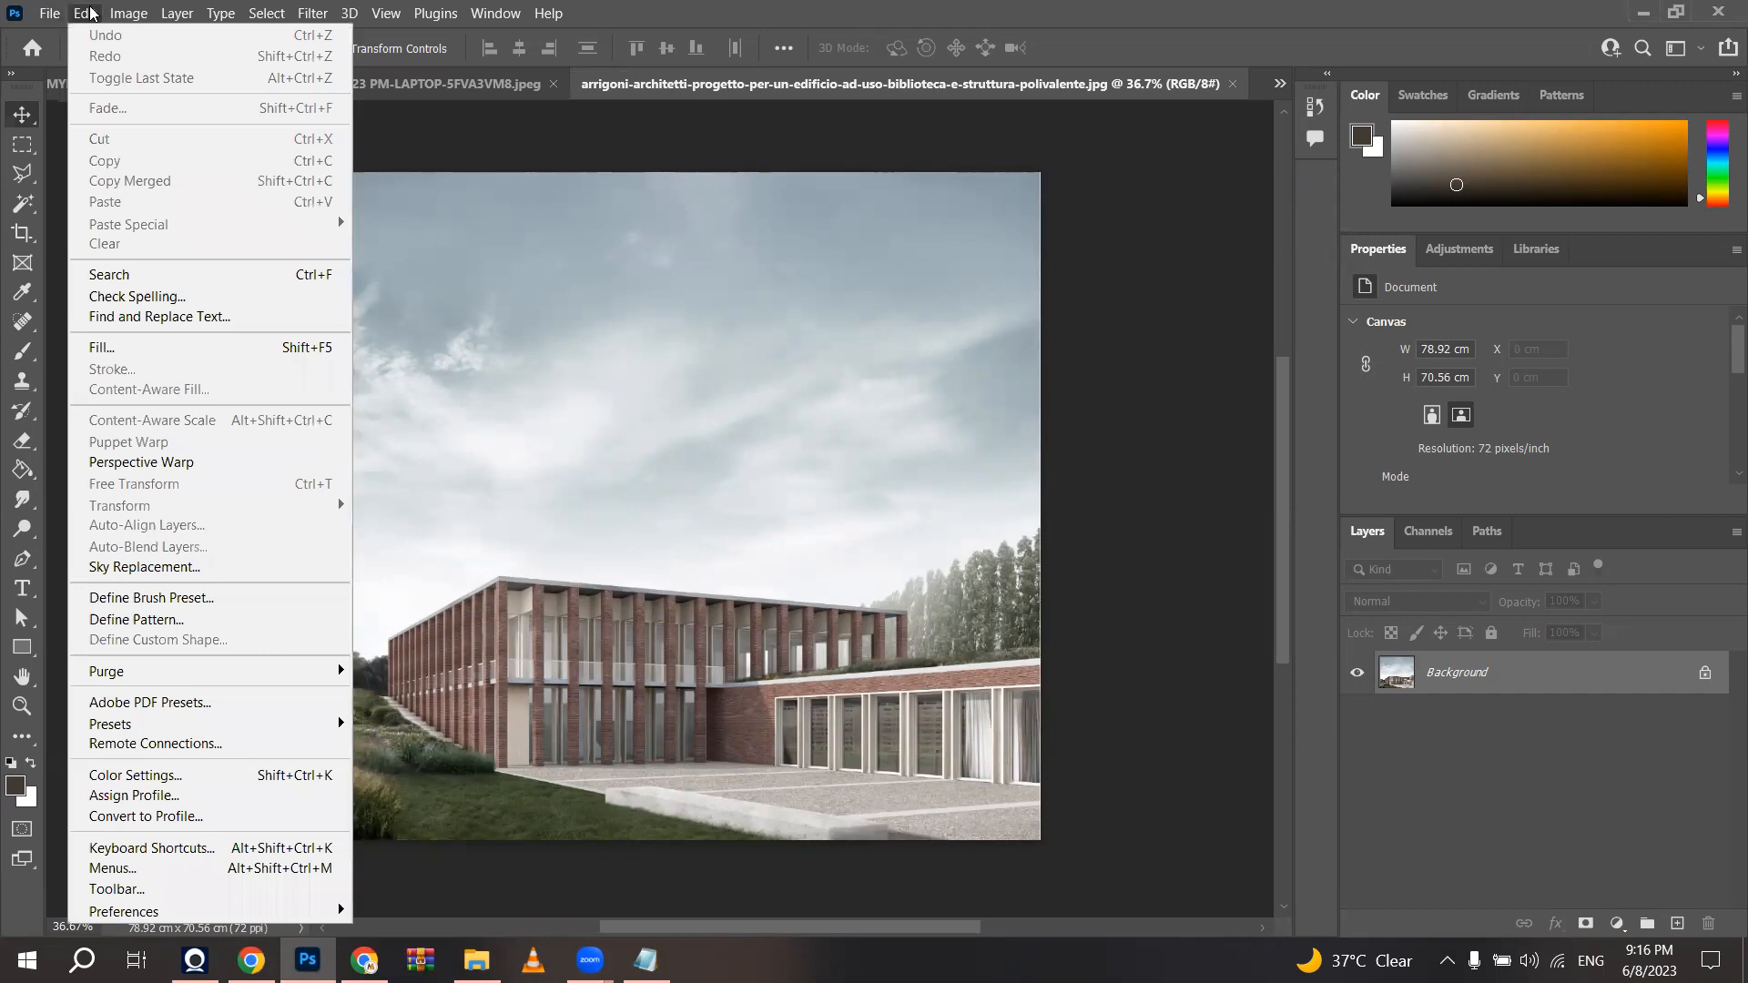
pyautogui.click(144, 568)
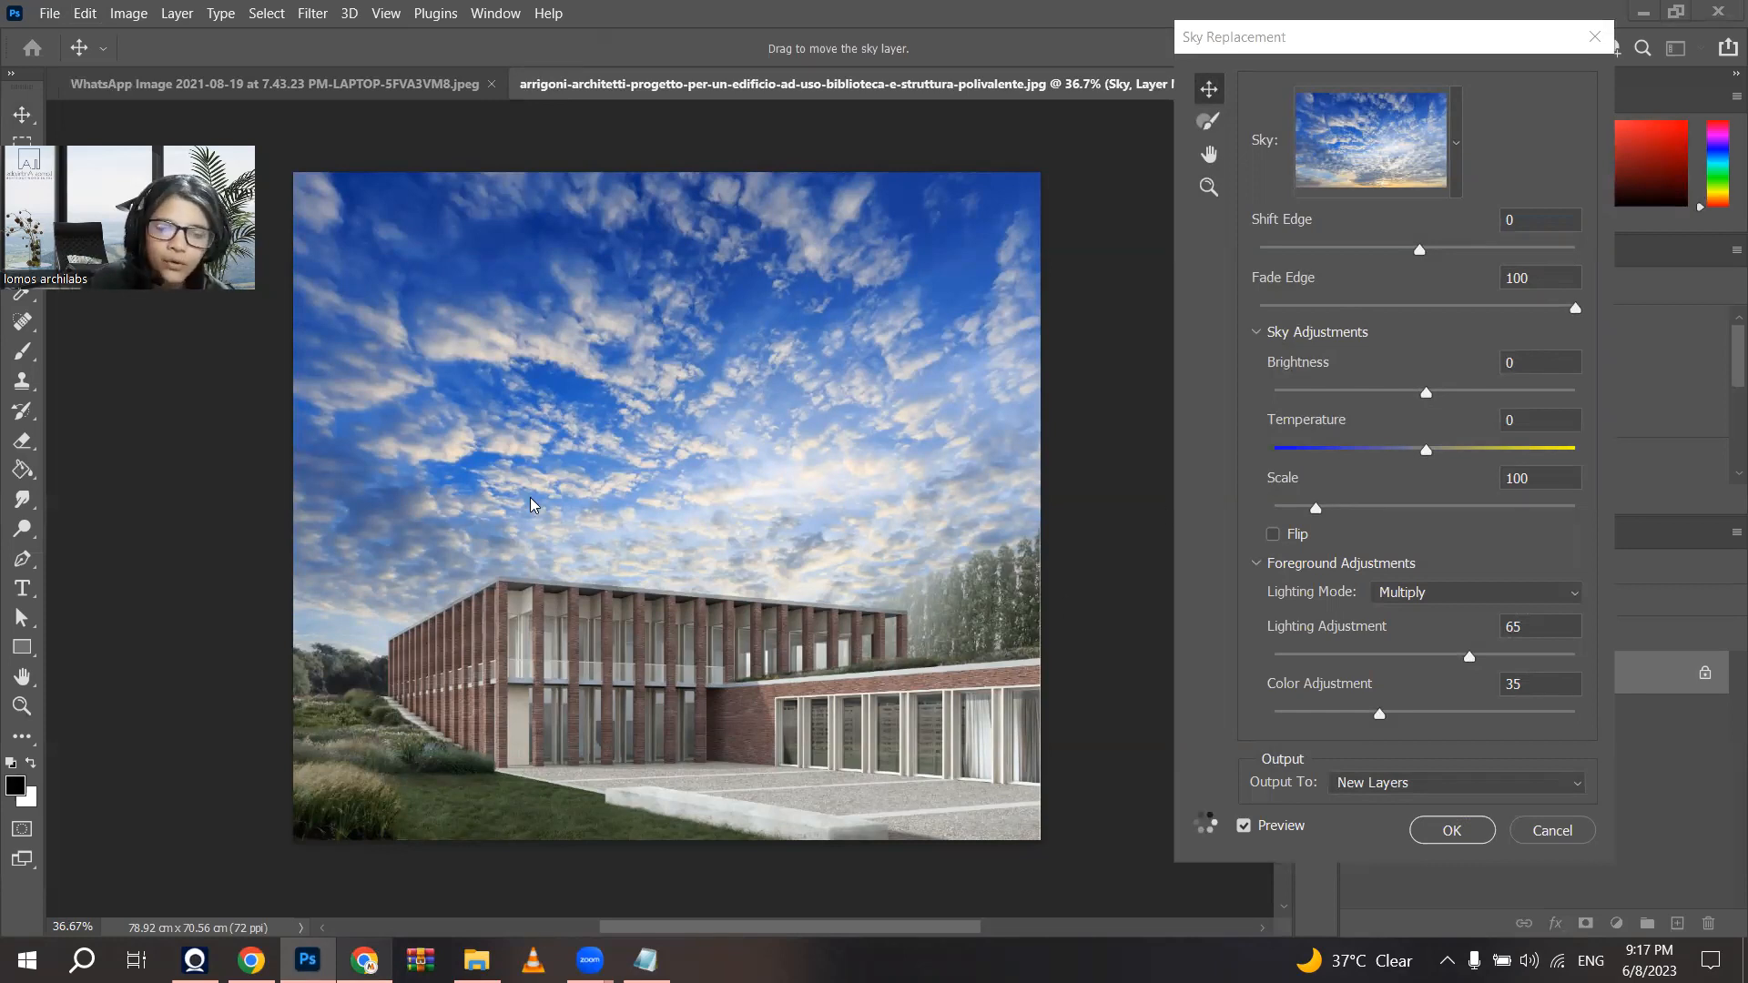
pyautogui.moveTo(1243, 43); pyautogui.dragTo(1191, 46)
pyautogui.click(1300, 121)
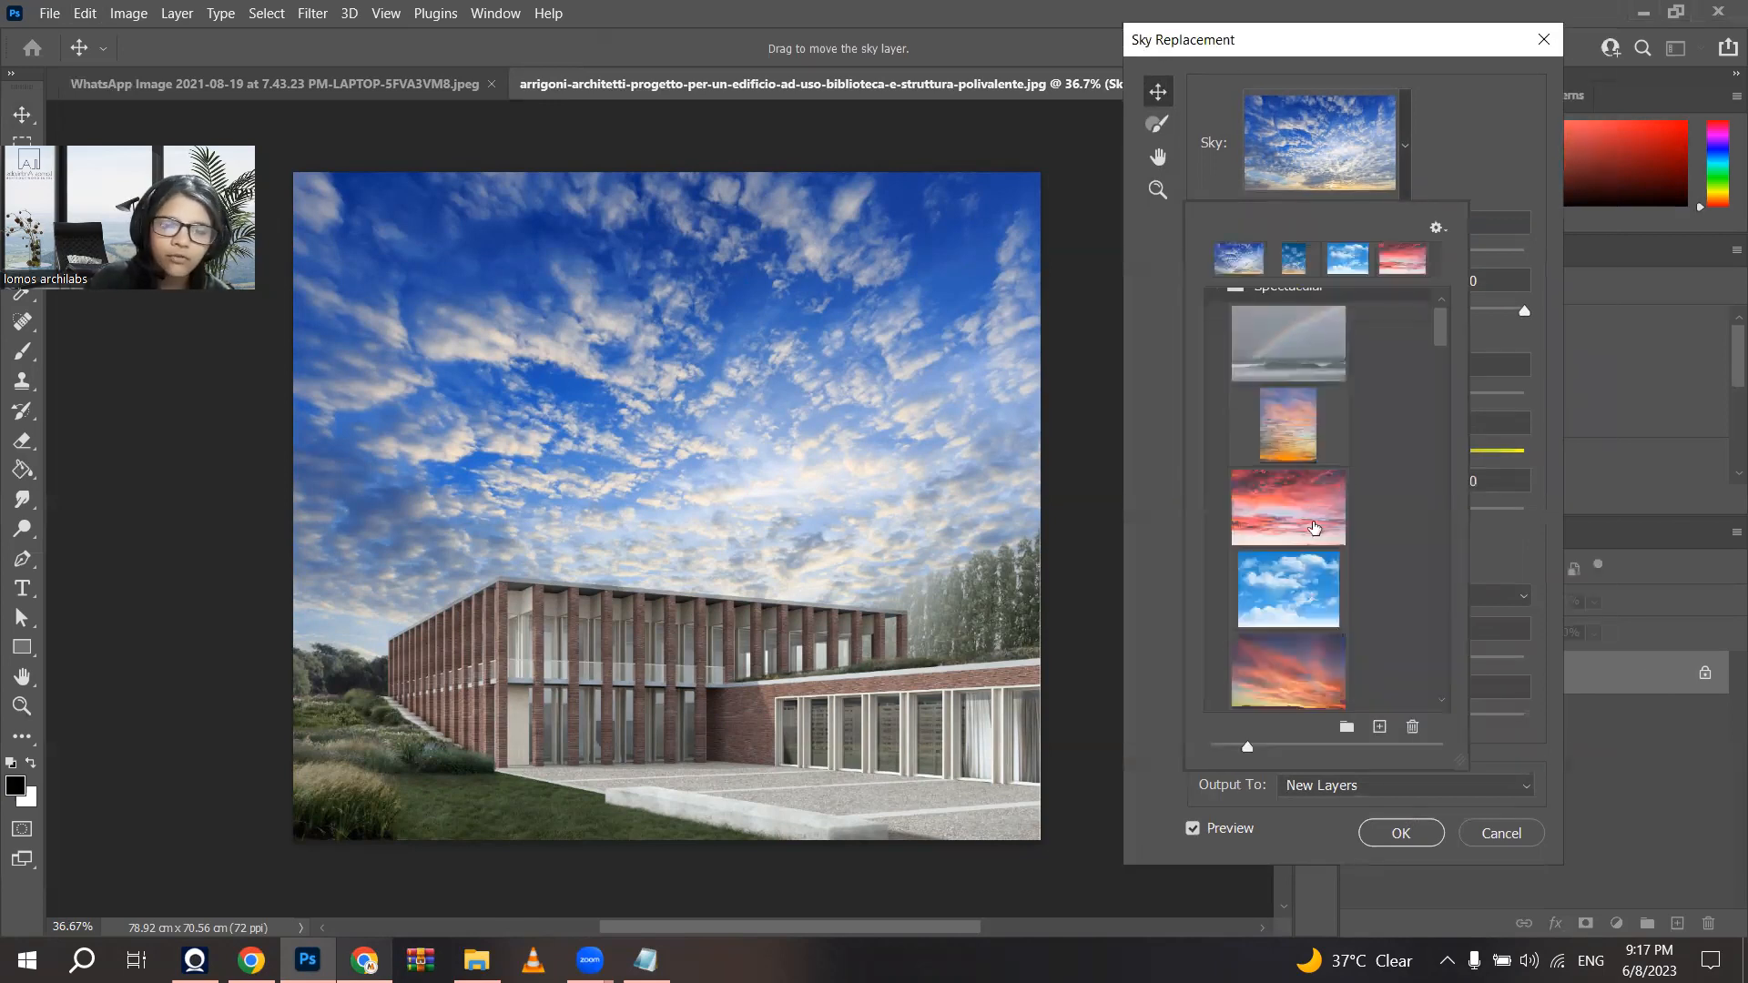
# Step: Try the pink sunset, Clouds-Background-HD, blue sky with yellow clouds and orange-purple cloud presets on the building image
pyautogui.scroll(-3, 1272, 456)
pyautogui.click(1272, 456)
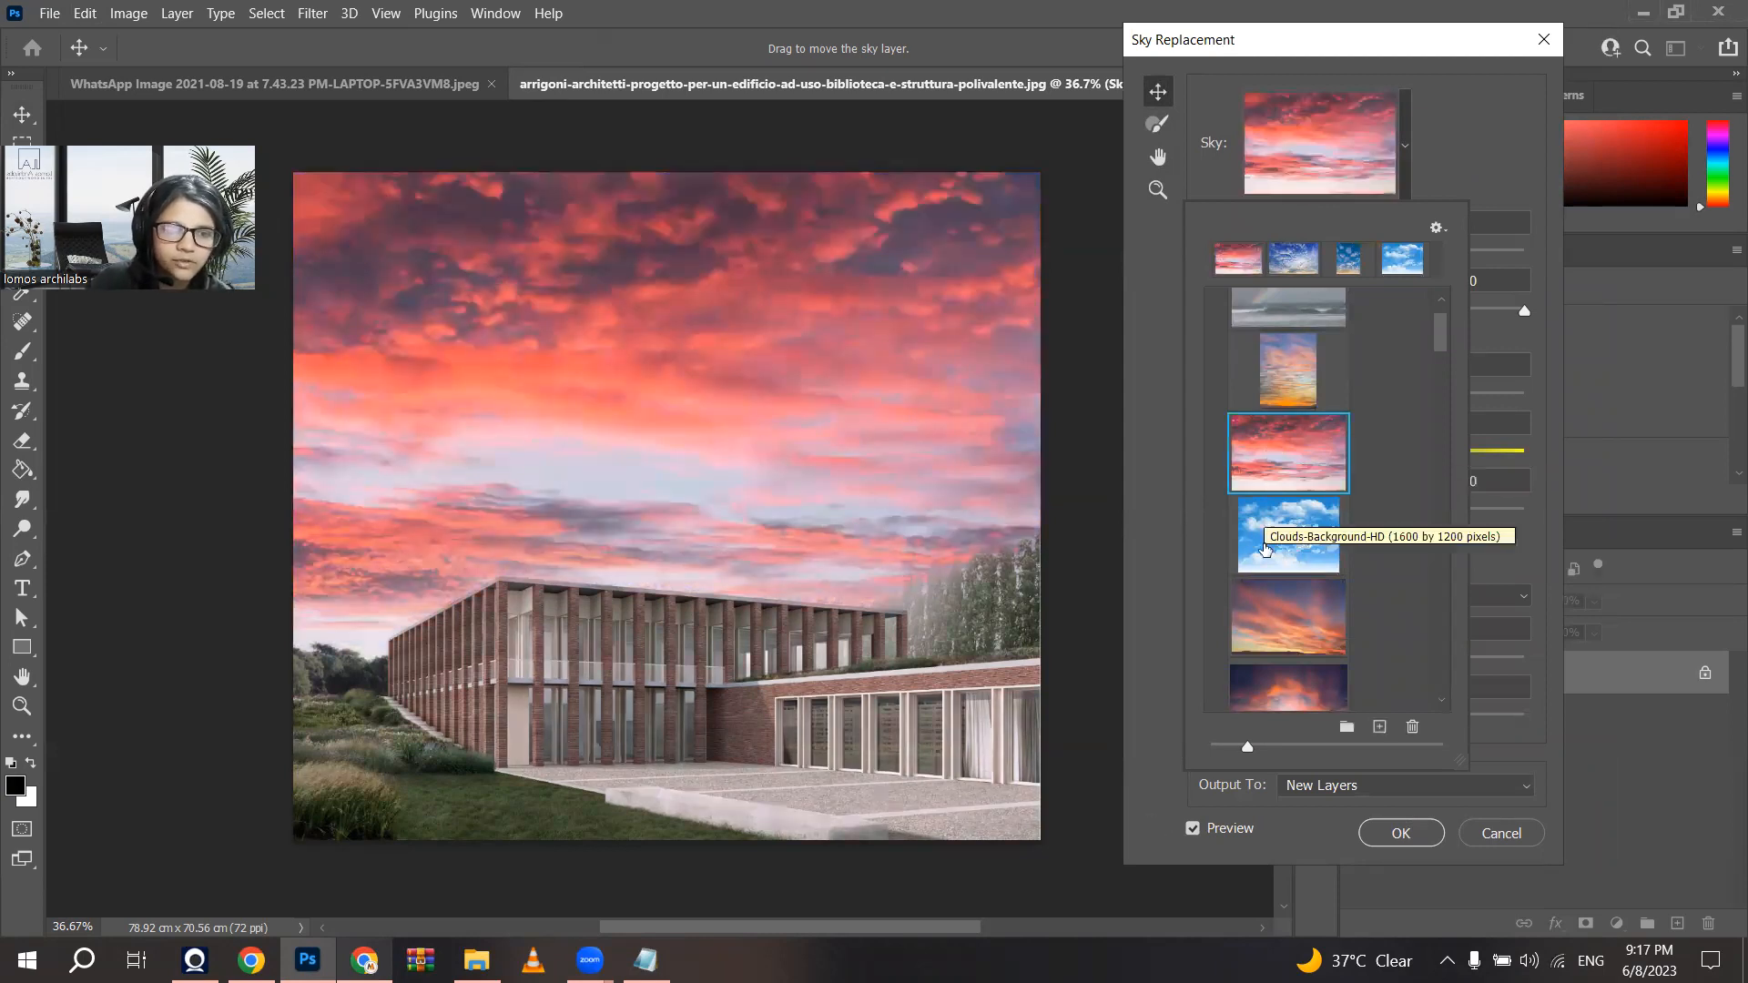
pyautogui.click(1265, 548)
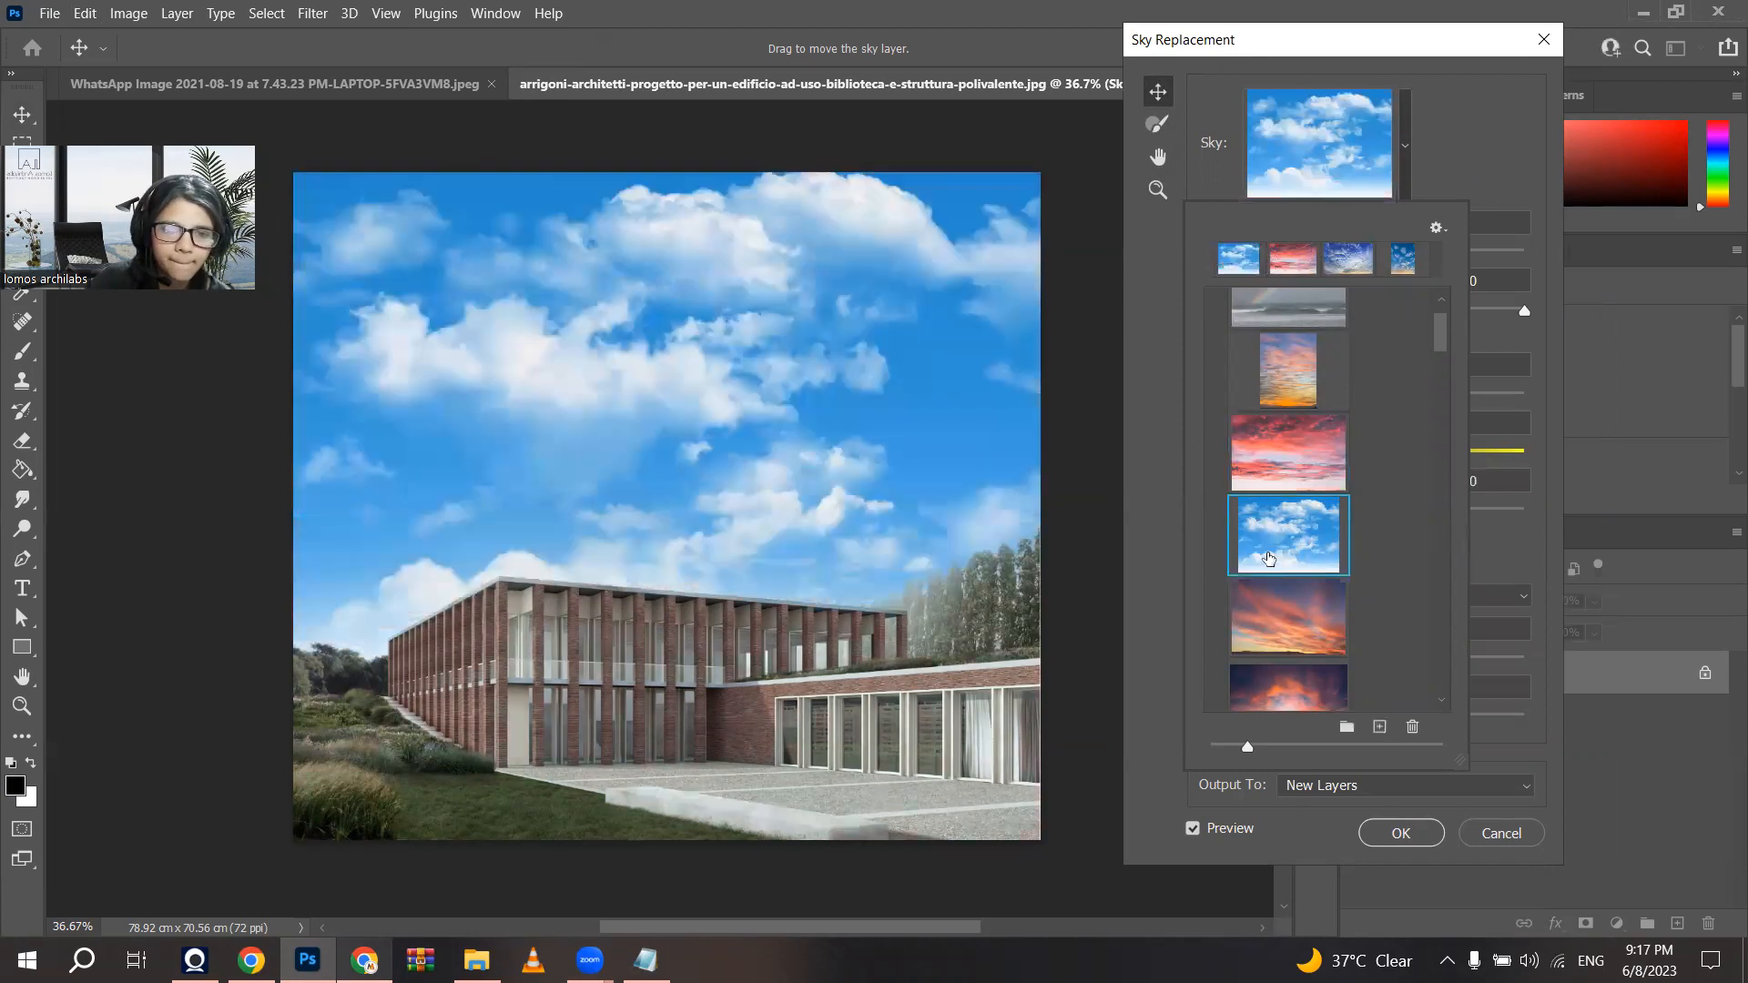
pyautogui.scroll(-5, 1270, 565)
pyautogui.scroll(-3, 1275, 576)
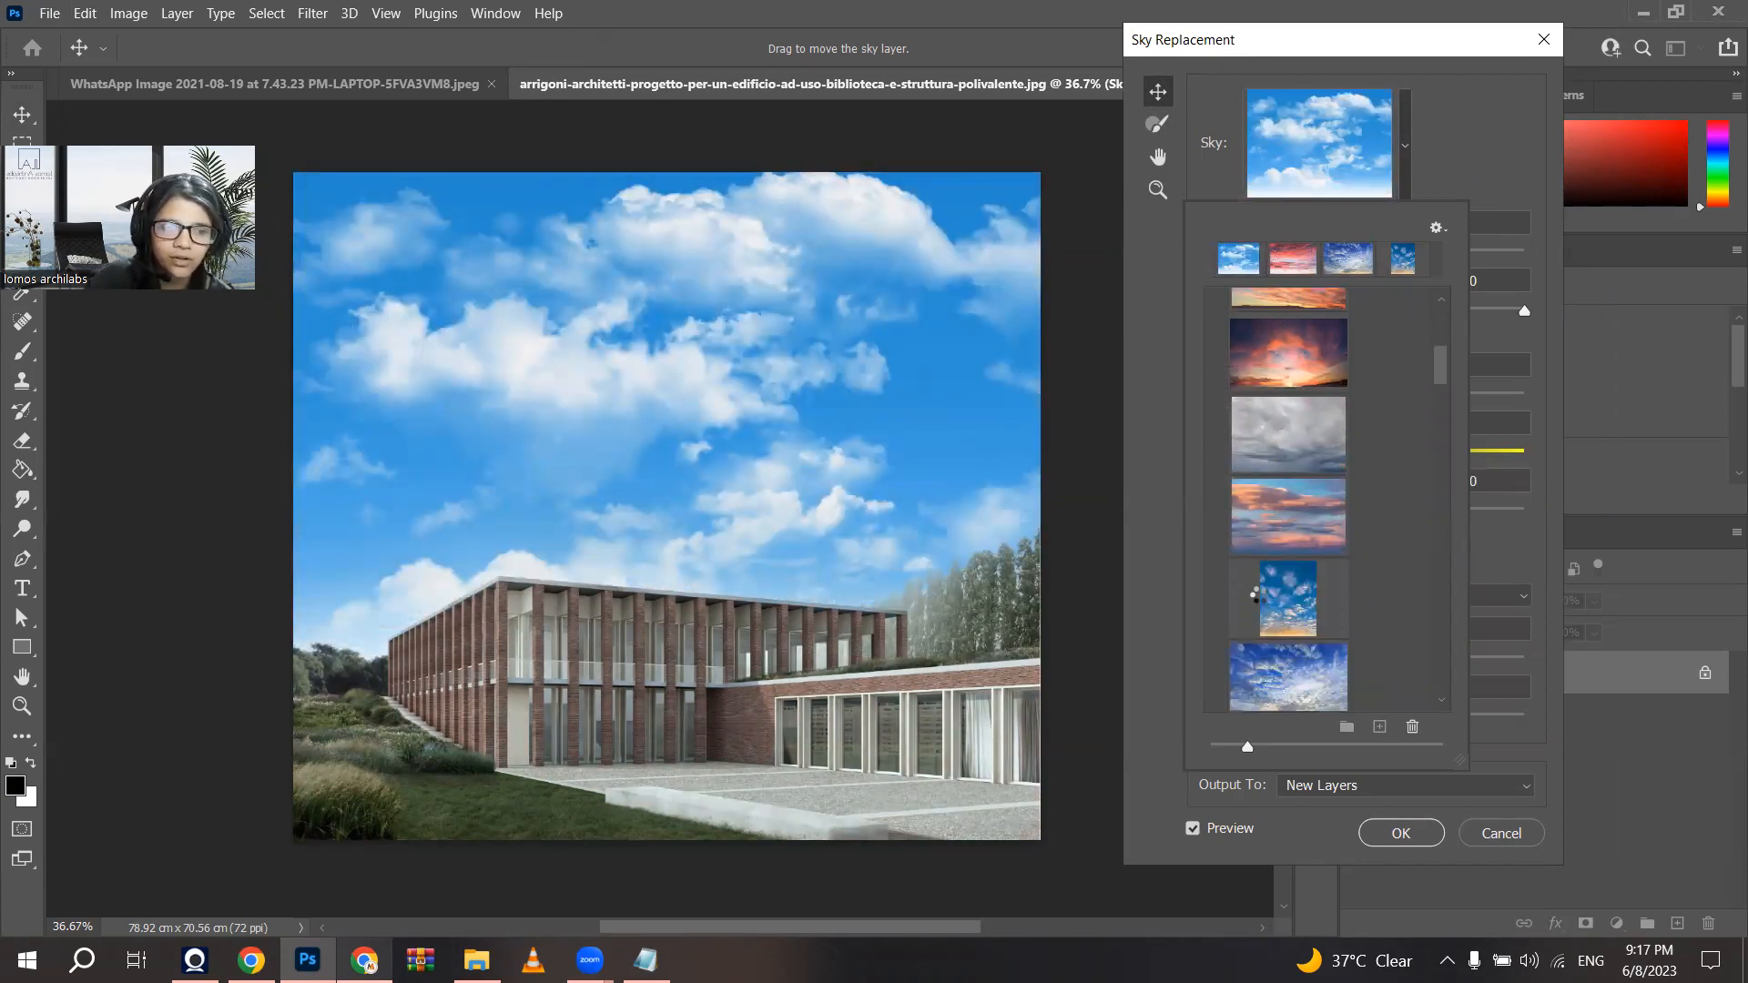
pyautogui.click(1257, 596)
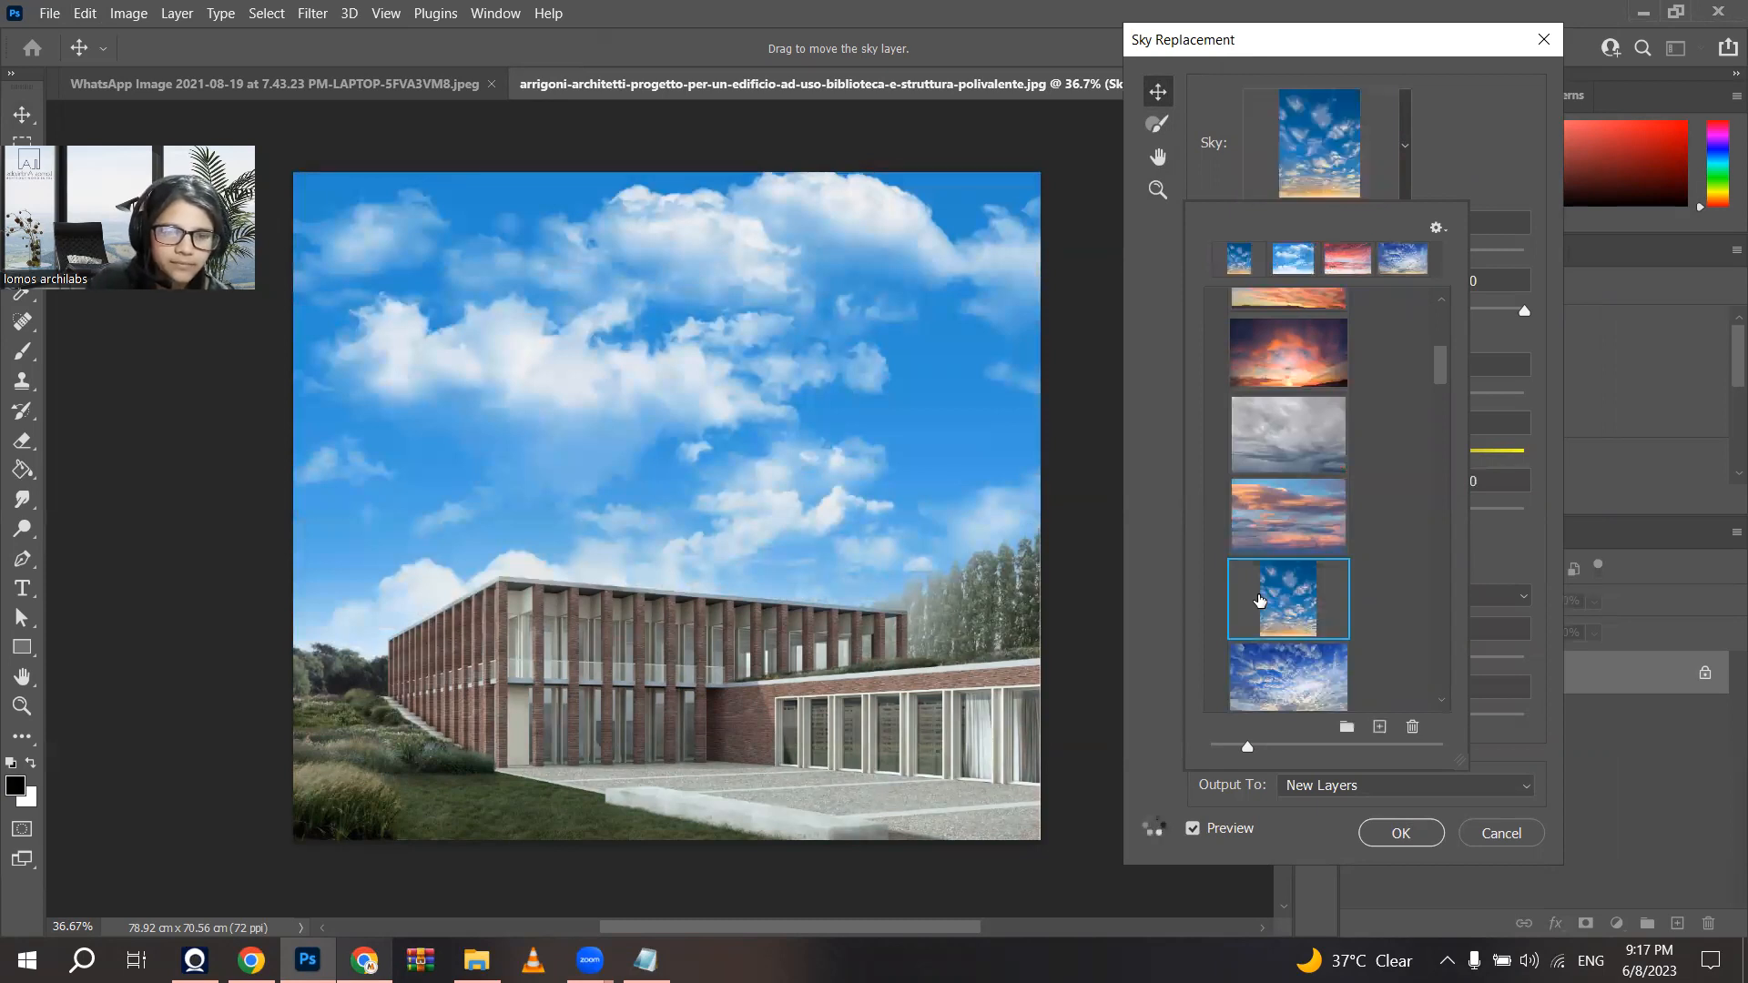
pyautogui.scroll(-5, 1265, 596)
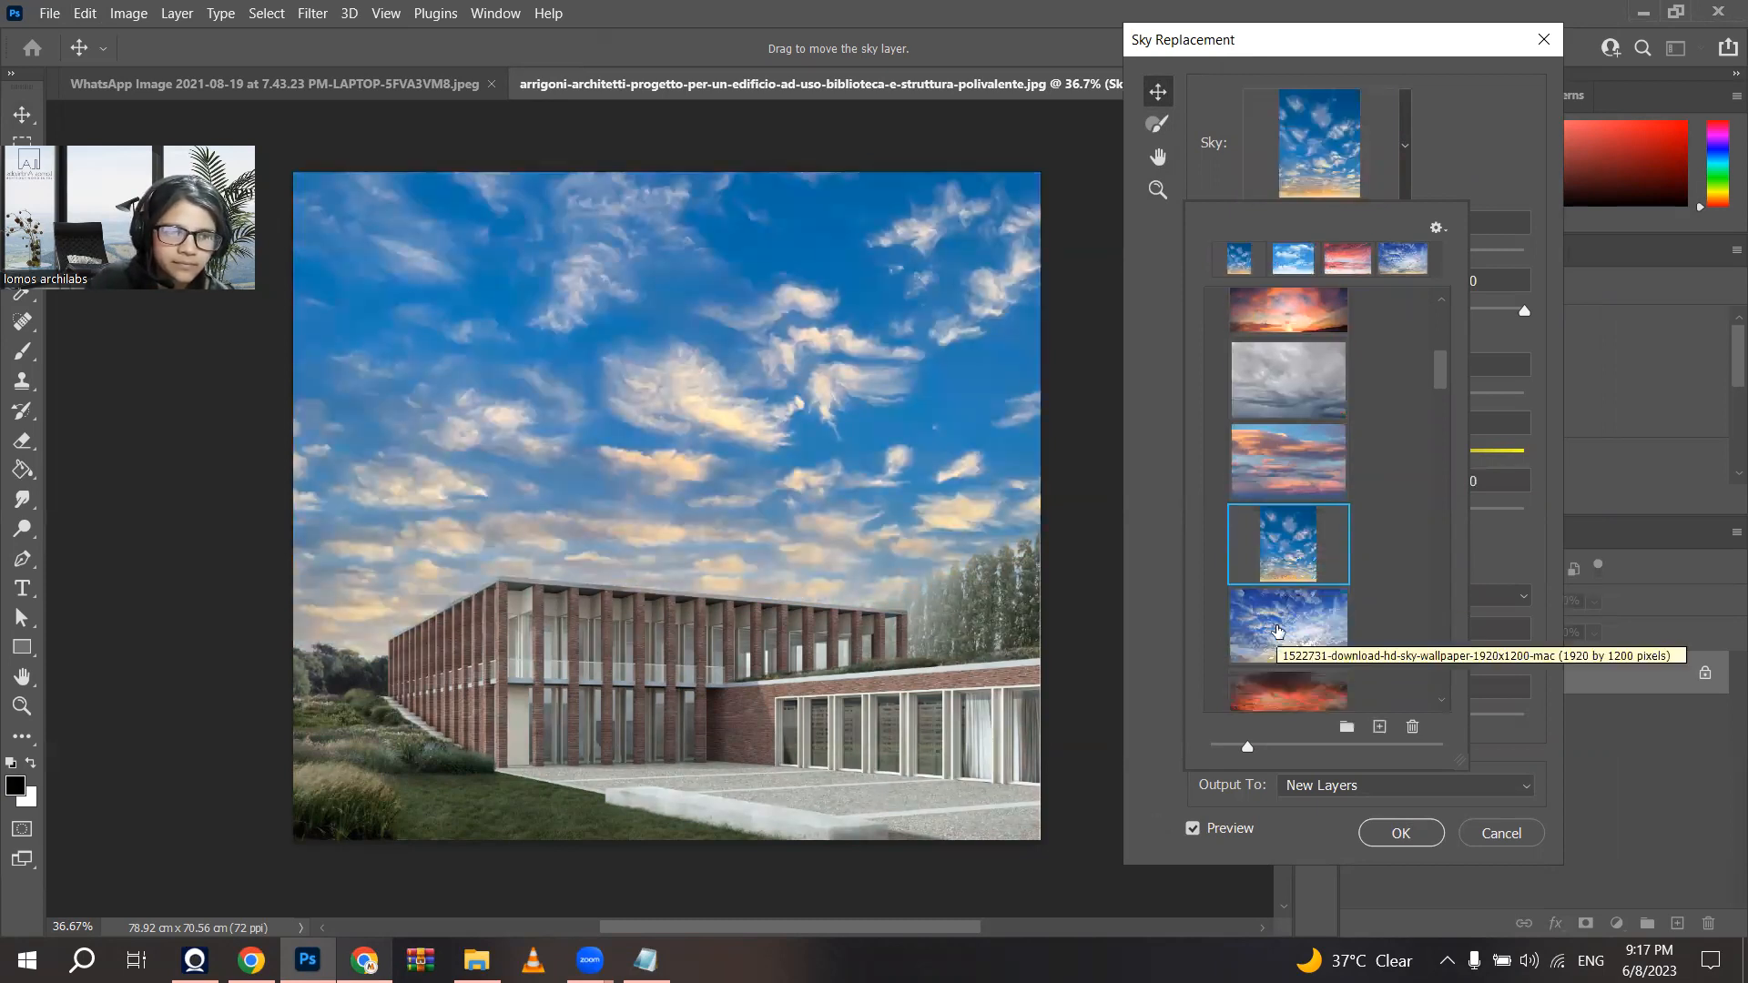
pyautogui.scroll(2, 1265, 469)
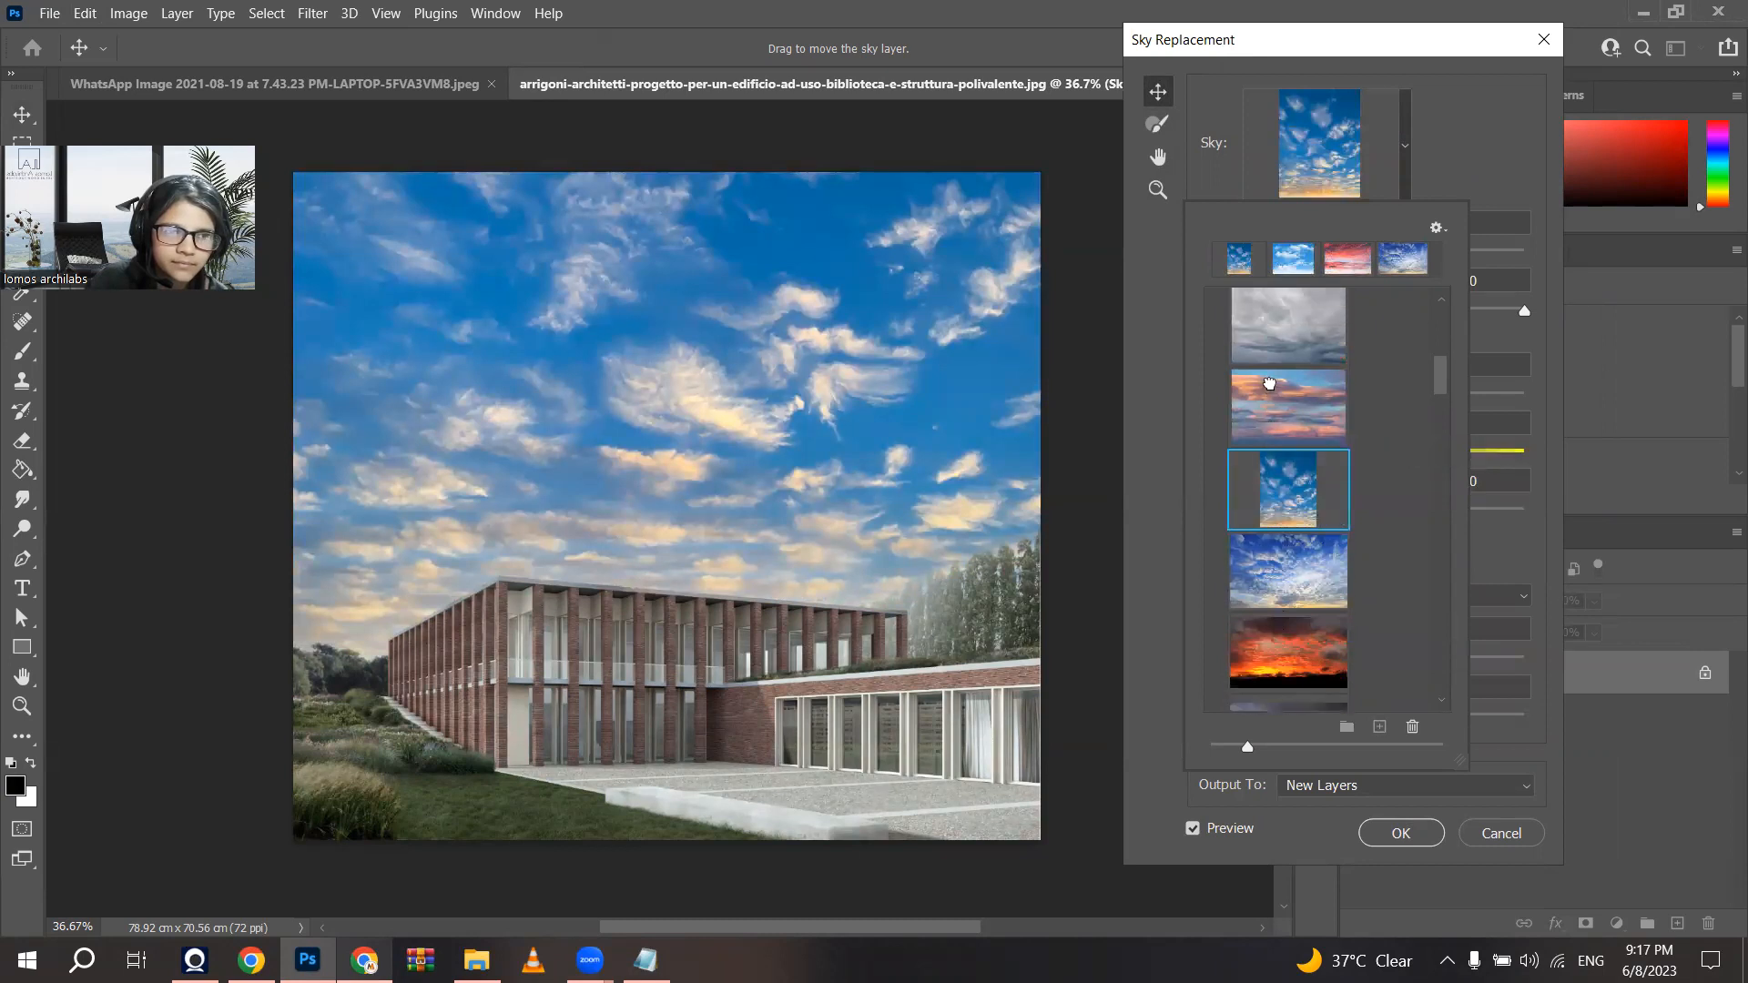
pyautogui.click(1271, 390)
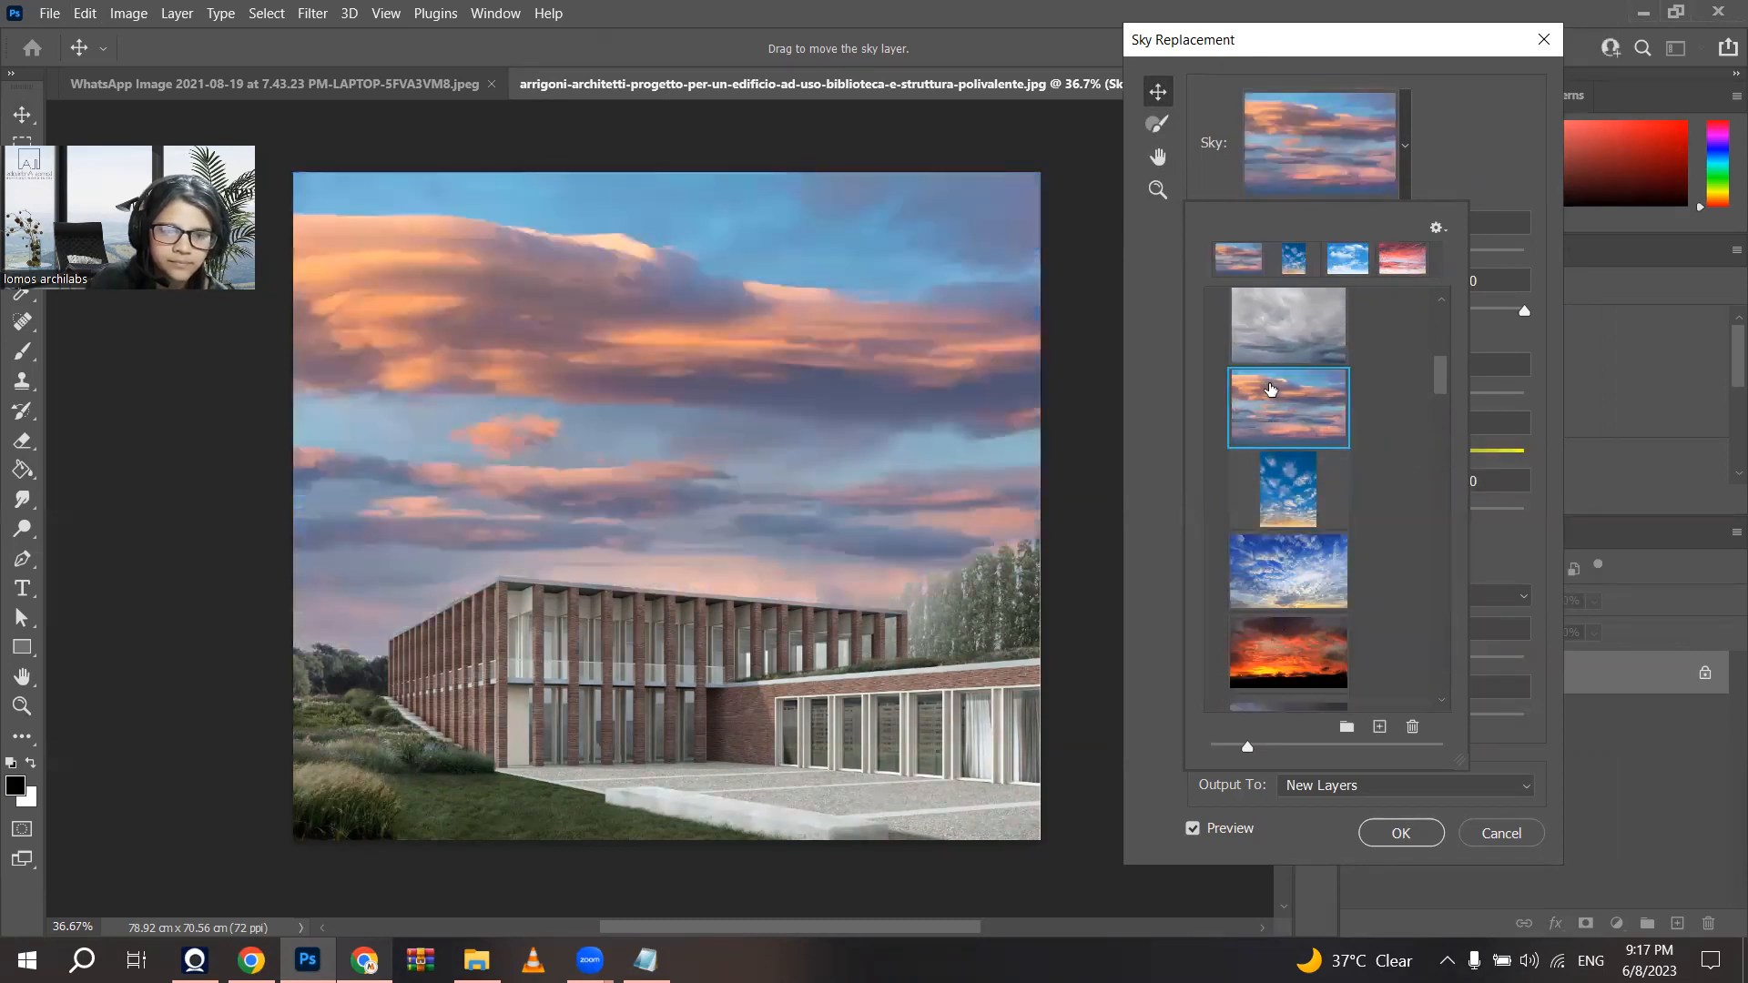
# Step: Choose the second sky preset in the Sunsets group, with small orange clouds, for the replacement
pyautogui.scroll(-8, 1267, 487)
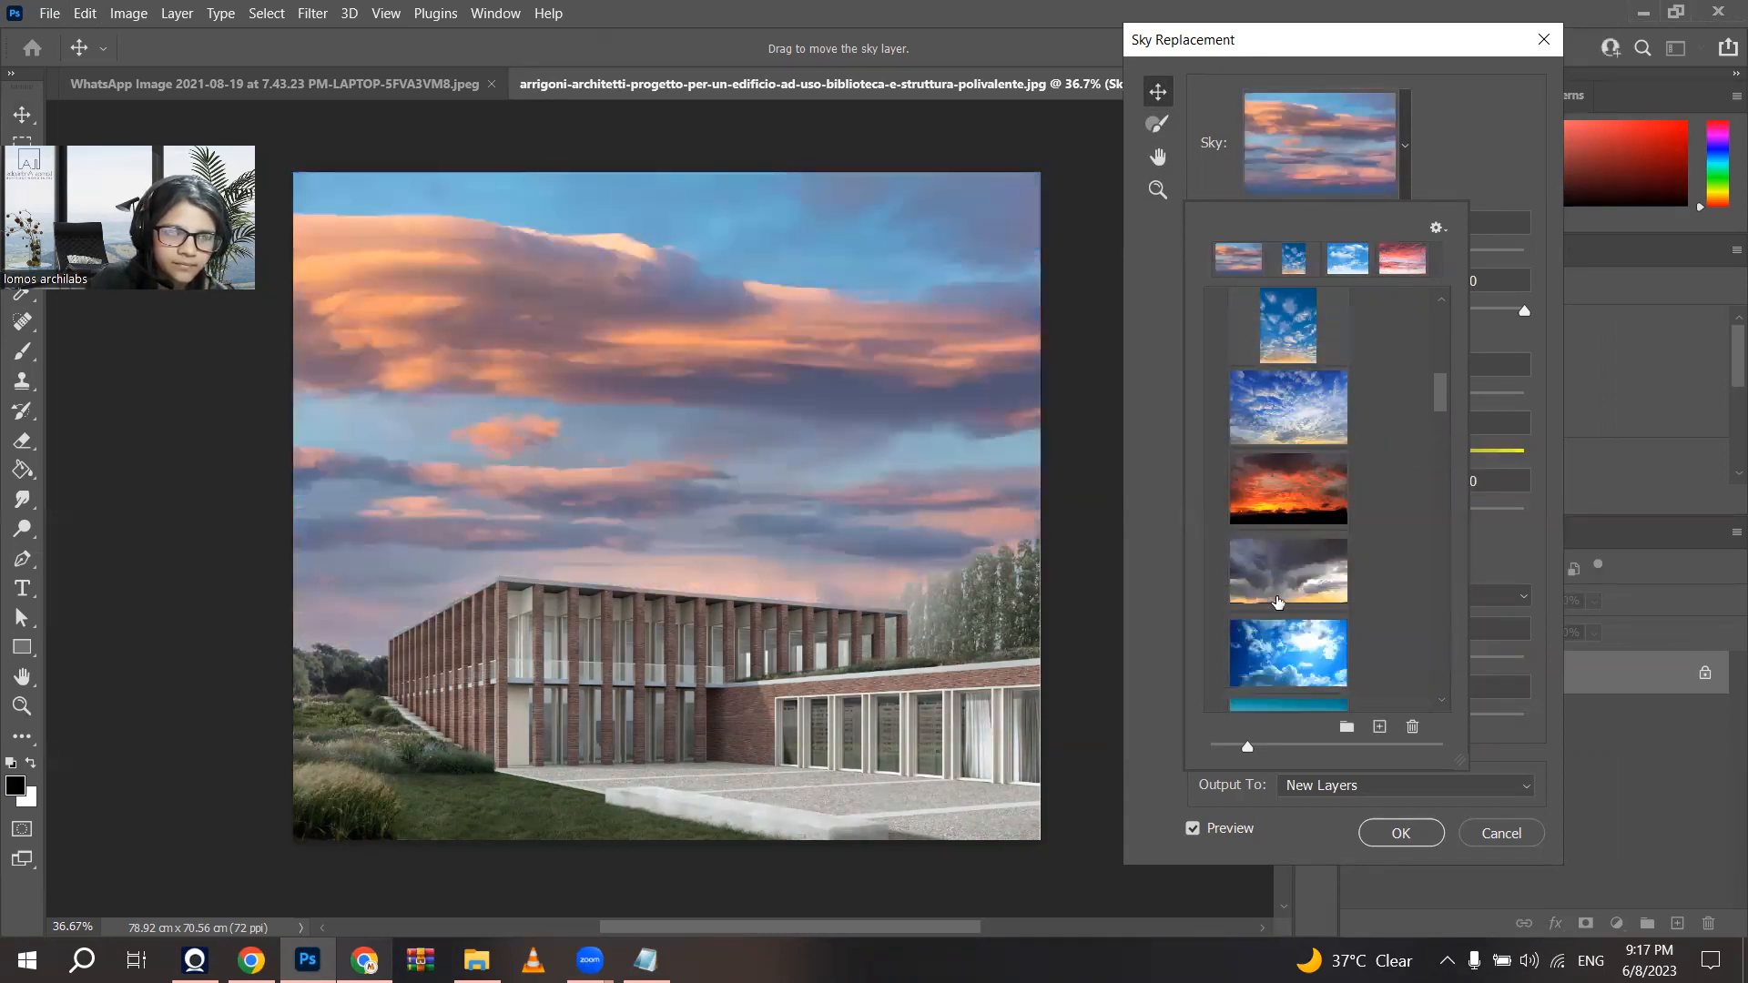
pyautogui.scroll(-6, 1277, 603)
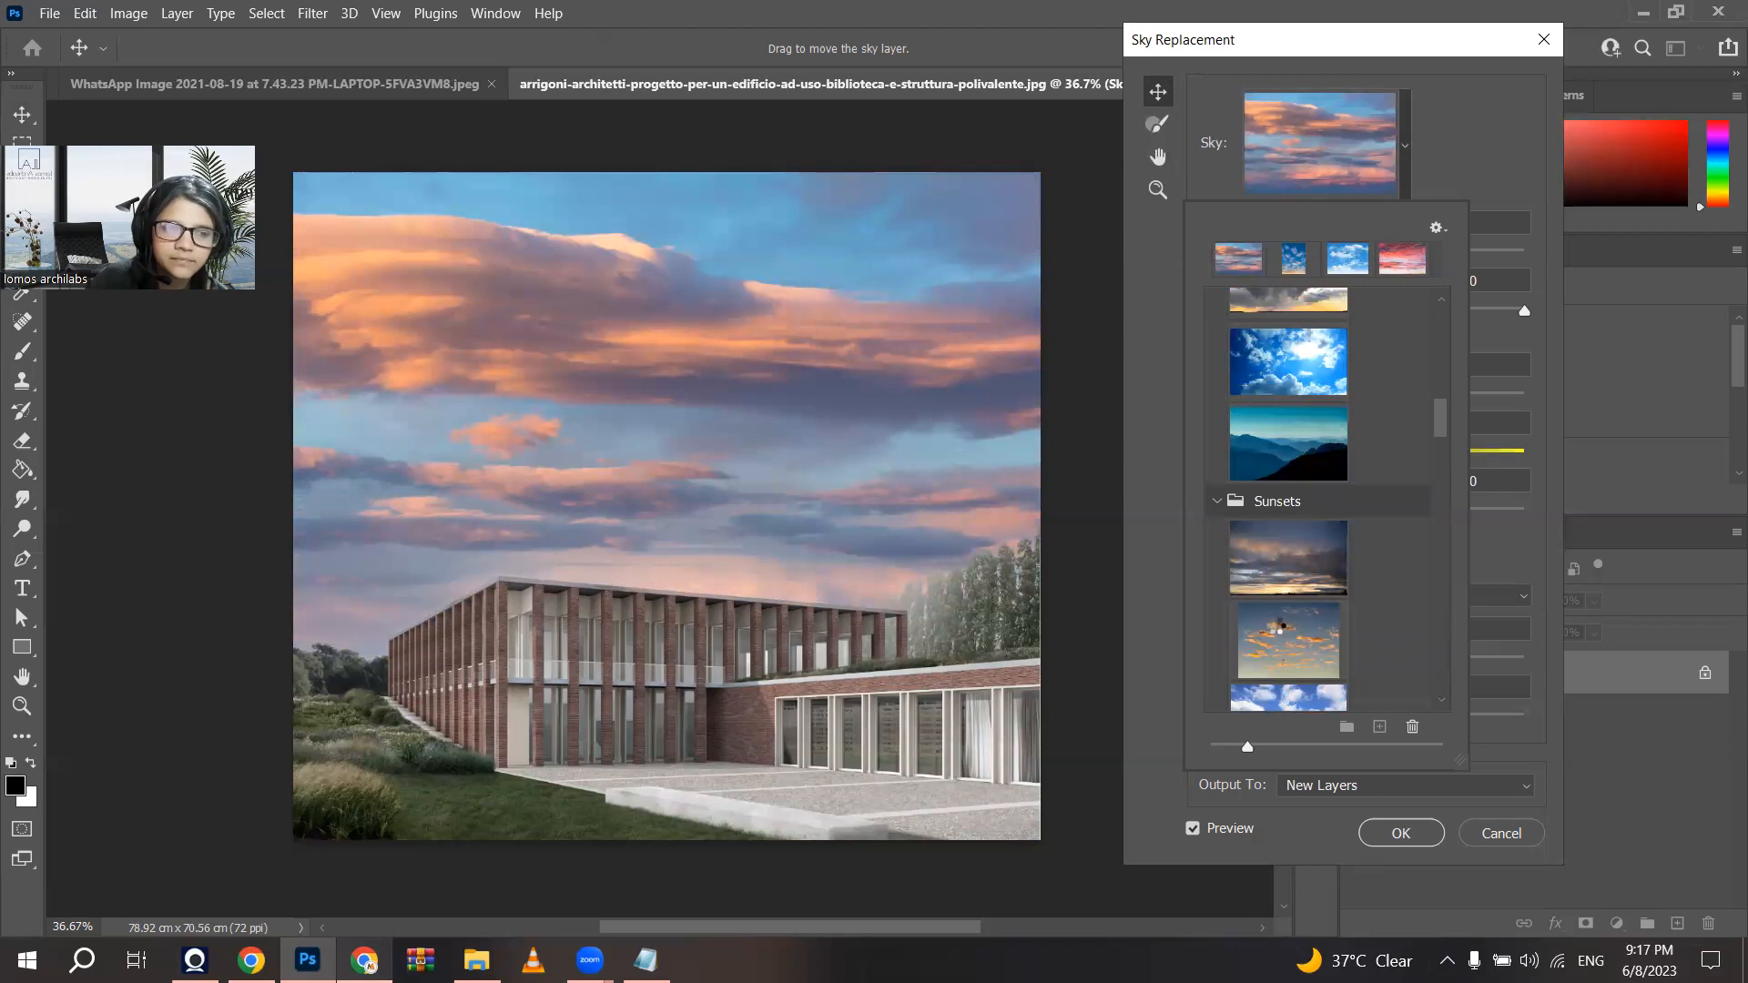
pyautogui.click(1279, 628)
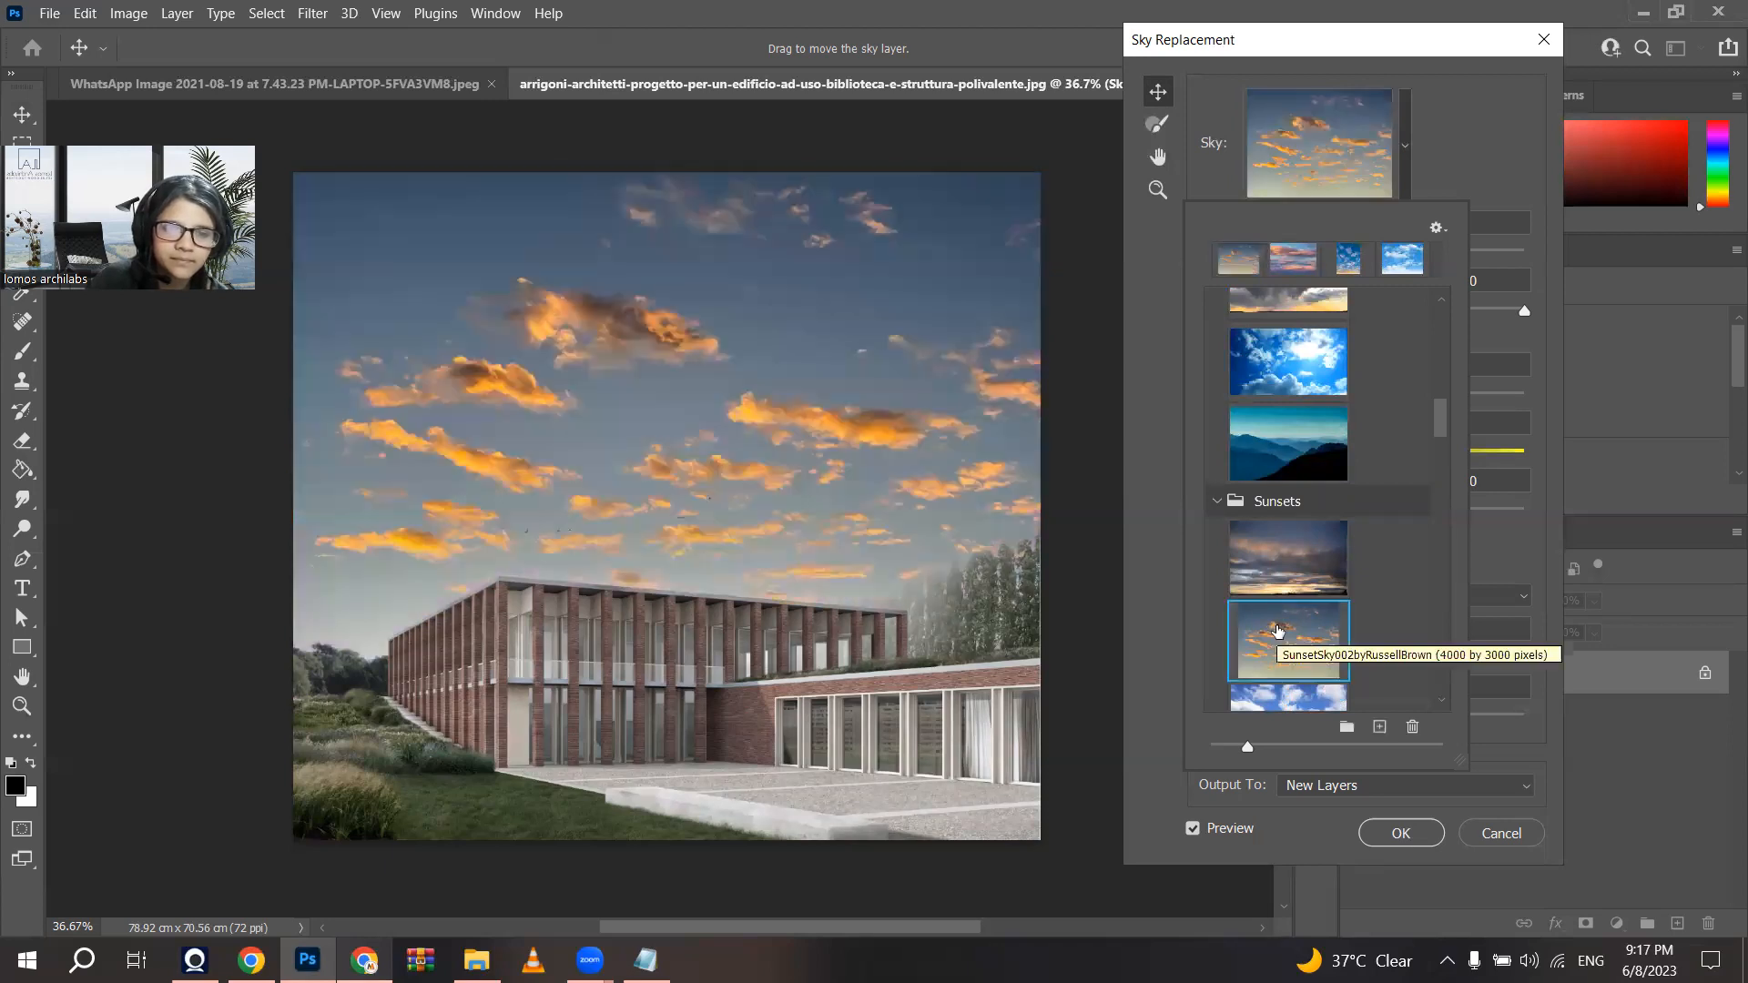
pyautogui.click(1479, 133)
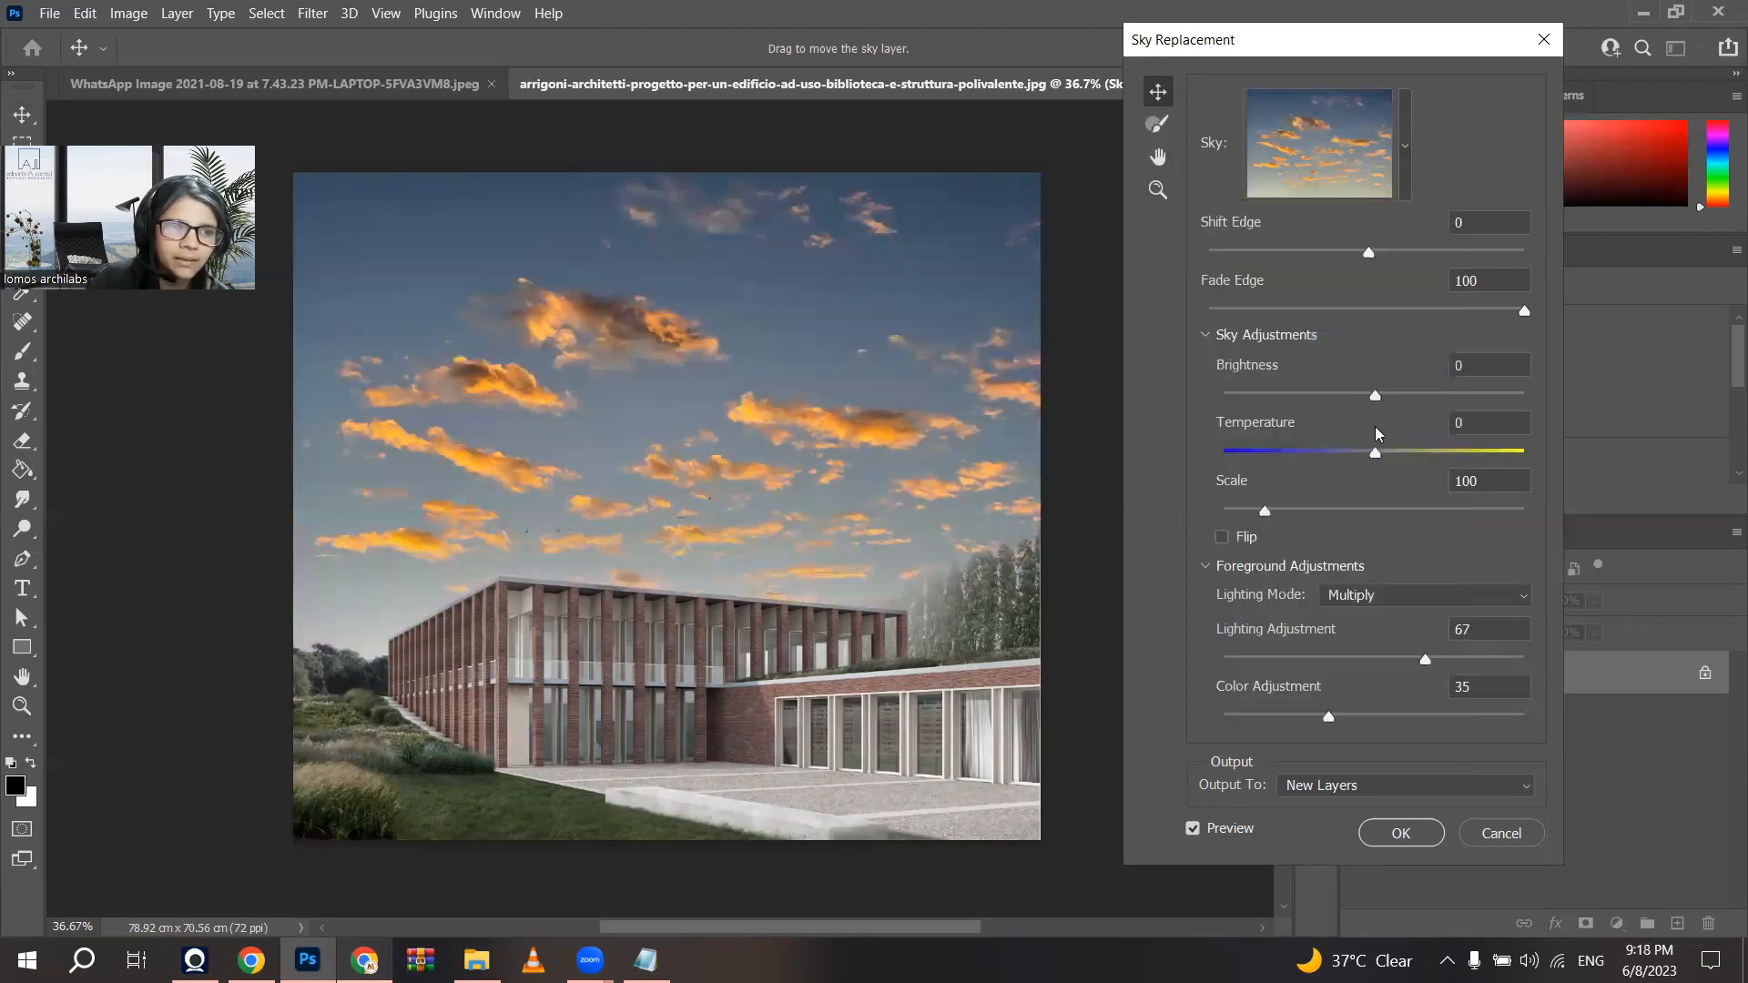
# Step: Adjust the replacement sky to brightness 3, temperature -46 and scale 174
pyautogui.moveTo(1453, 393); pyautogui.dragTo(1448, 453)
pyautogui.moveTo(1275, 453)
pyautogui.mouseDown()
pyautogui.moveTo(1412, 458)
pyautogui.moveTo(1305, 455)
pyautogui.mouseUp()
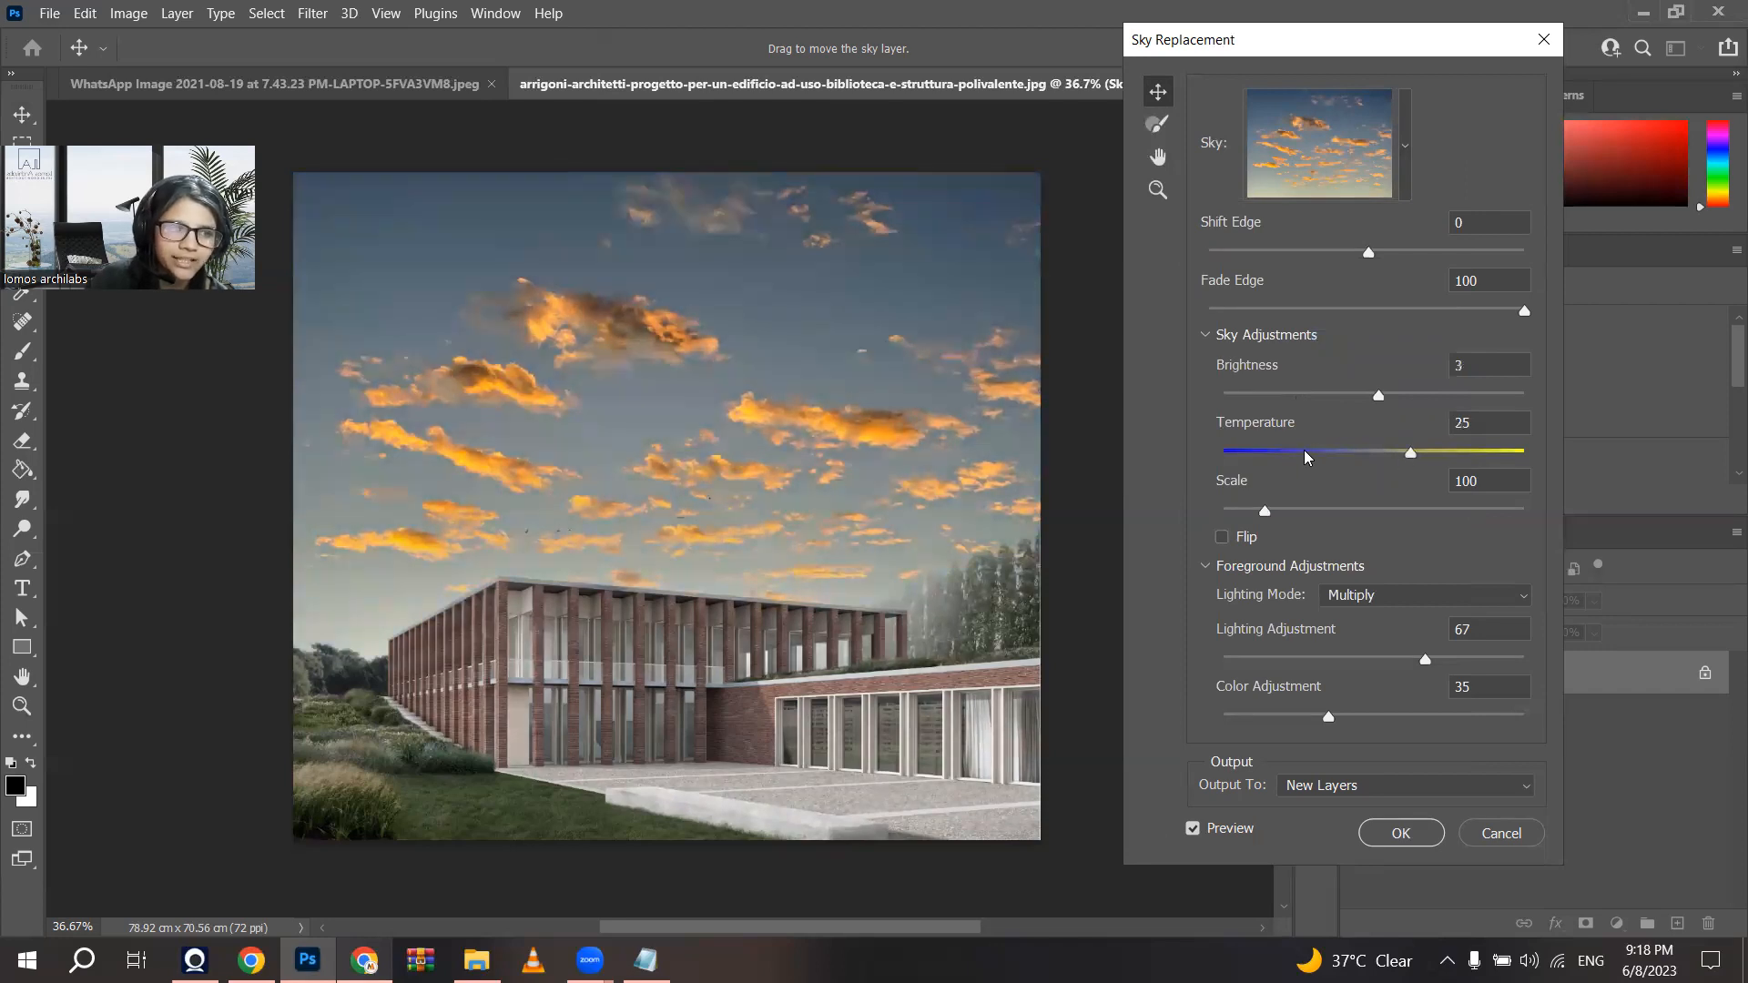
pyautogui.click(1306, 510)
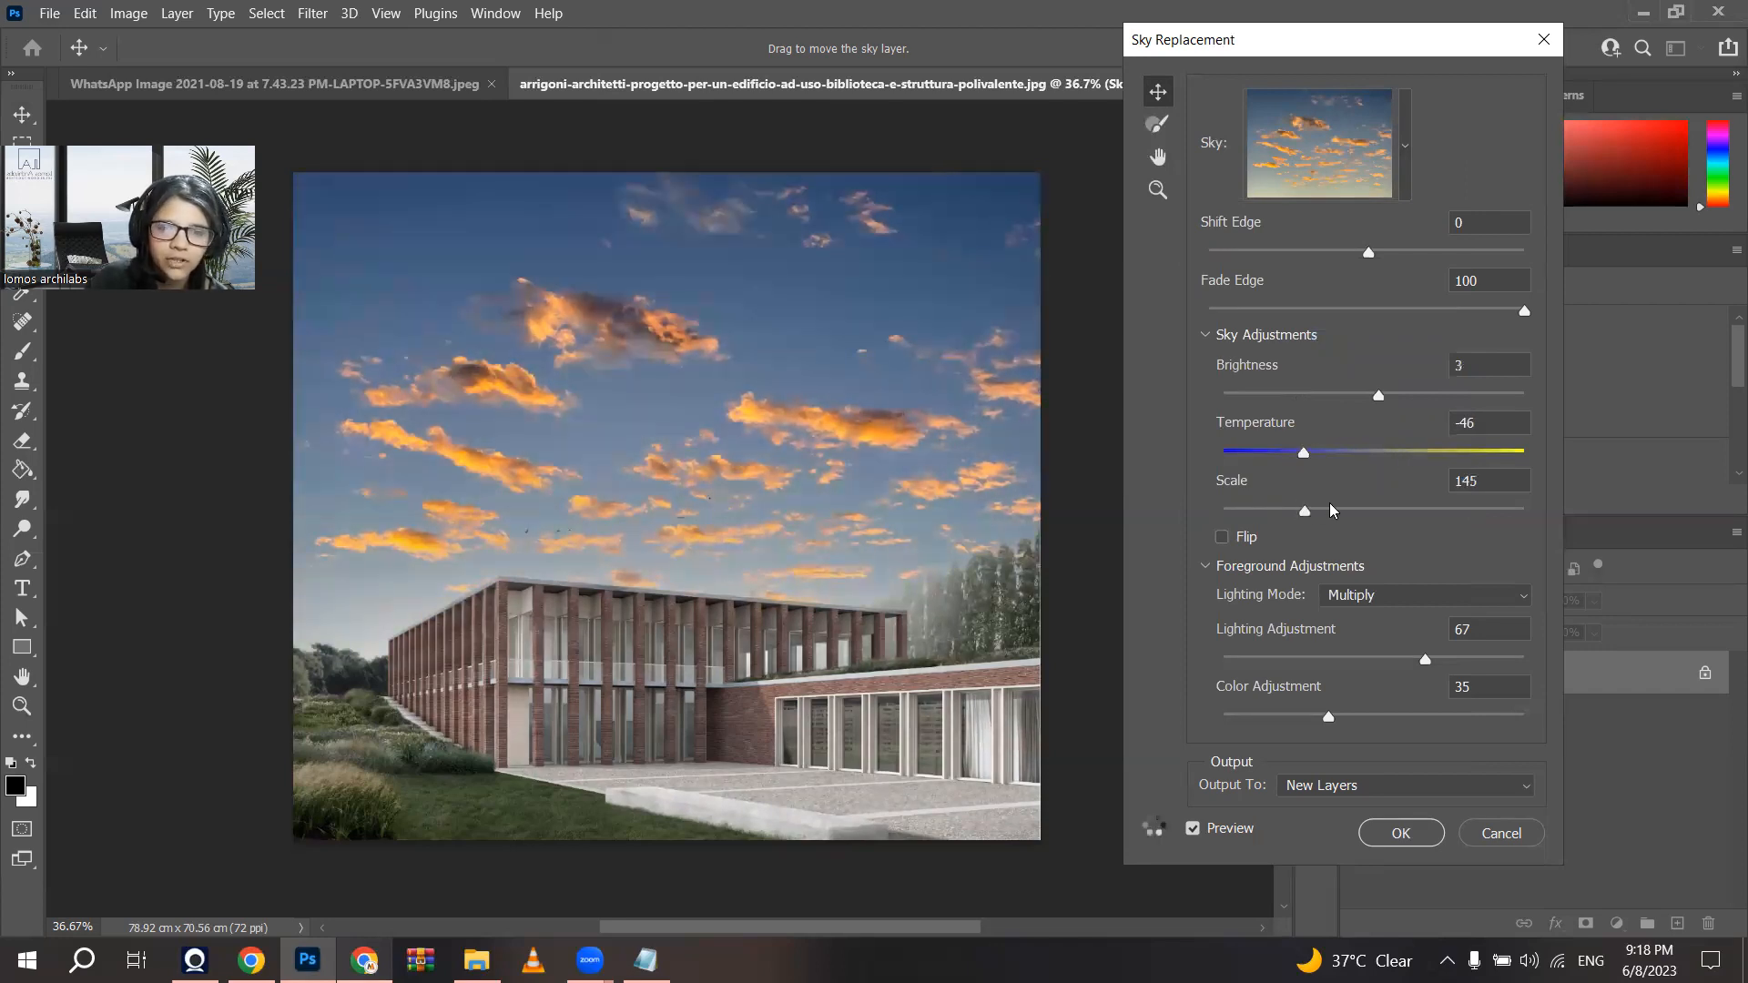
pyautogui.click(1329, 511)
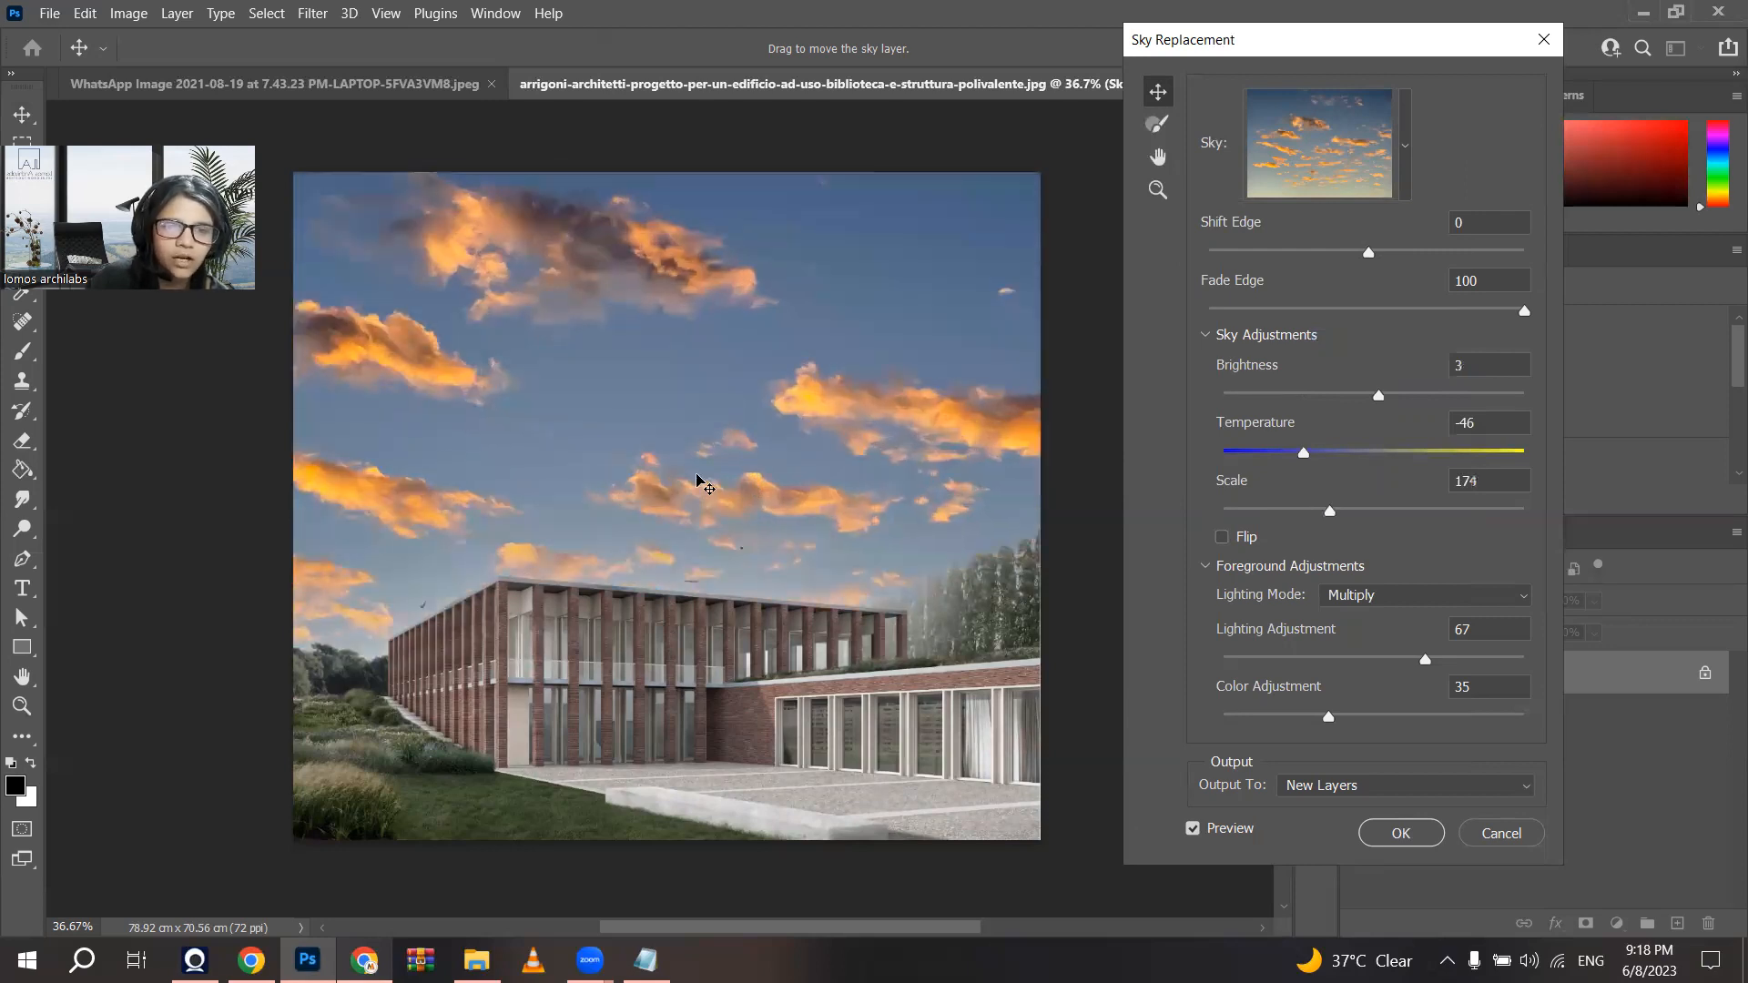
# Step: Switch to the third Sunsets preset, a blue sky with white clouds, and apply the replacement to new layers
pyautogui.click(1310, 186)
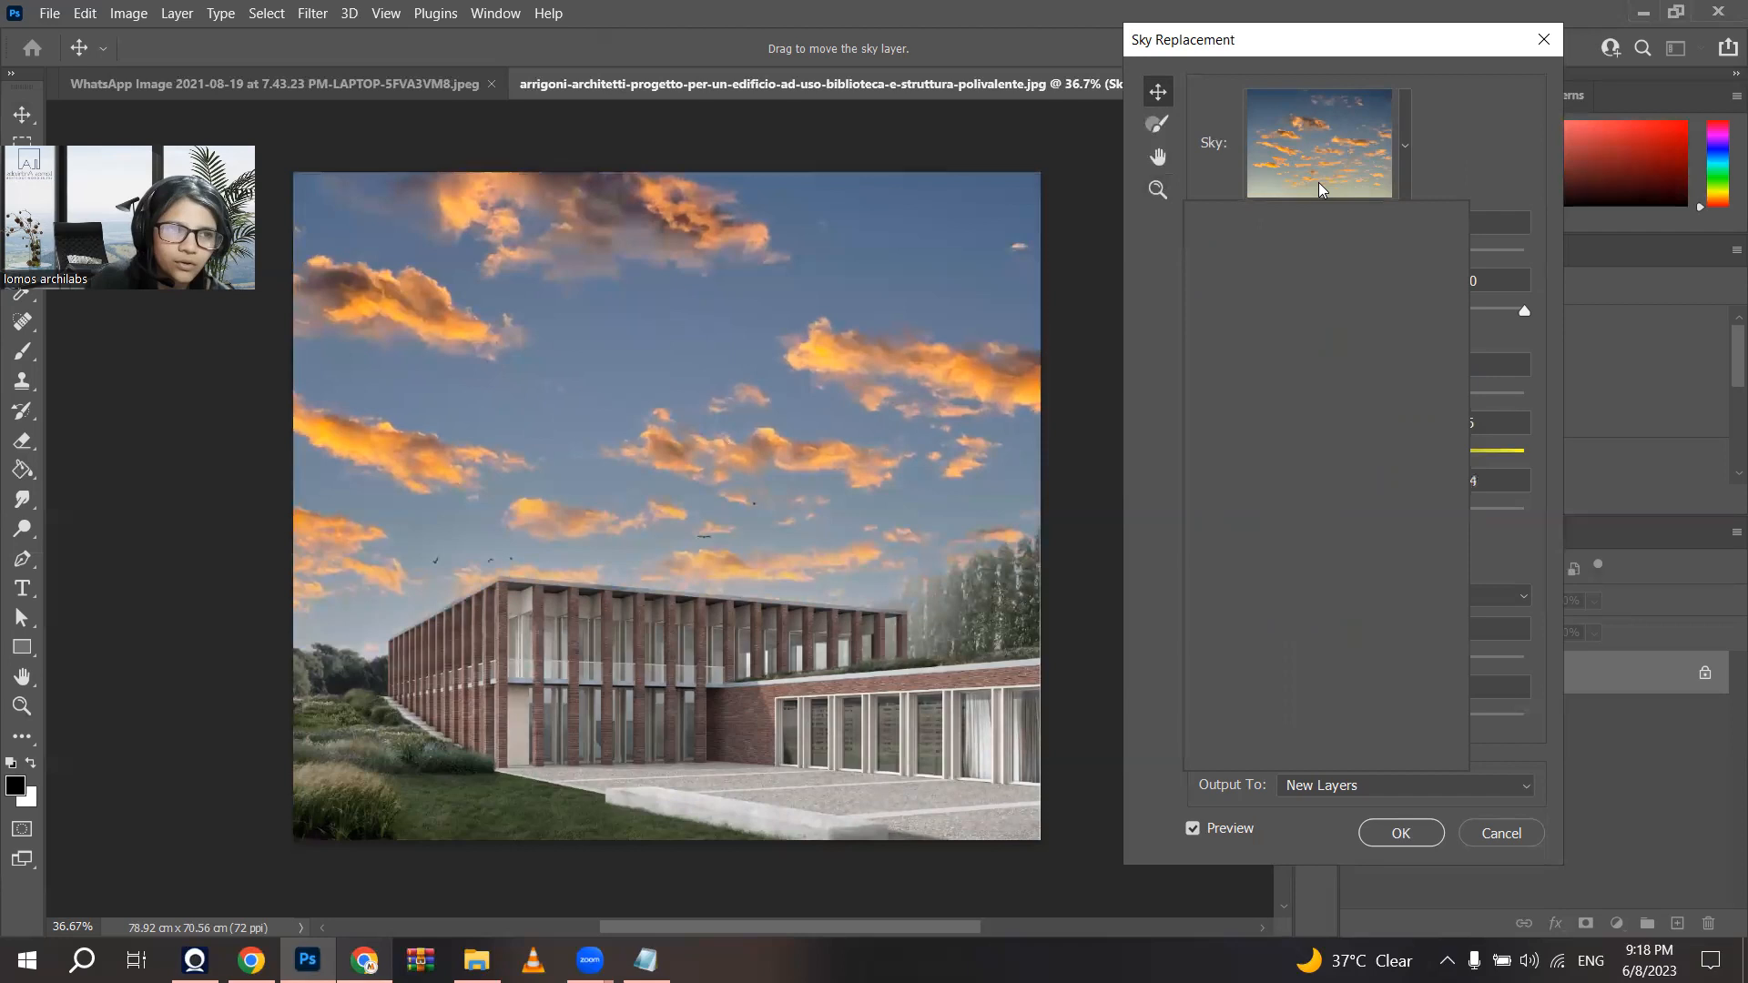
pyautogui.scroll(-2, 1255, 547)
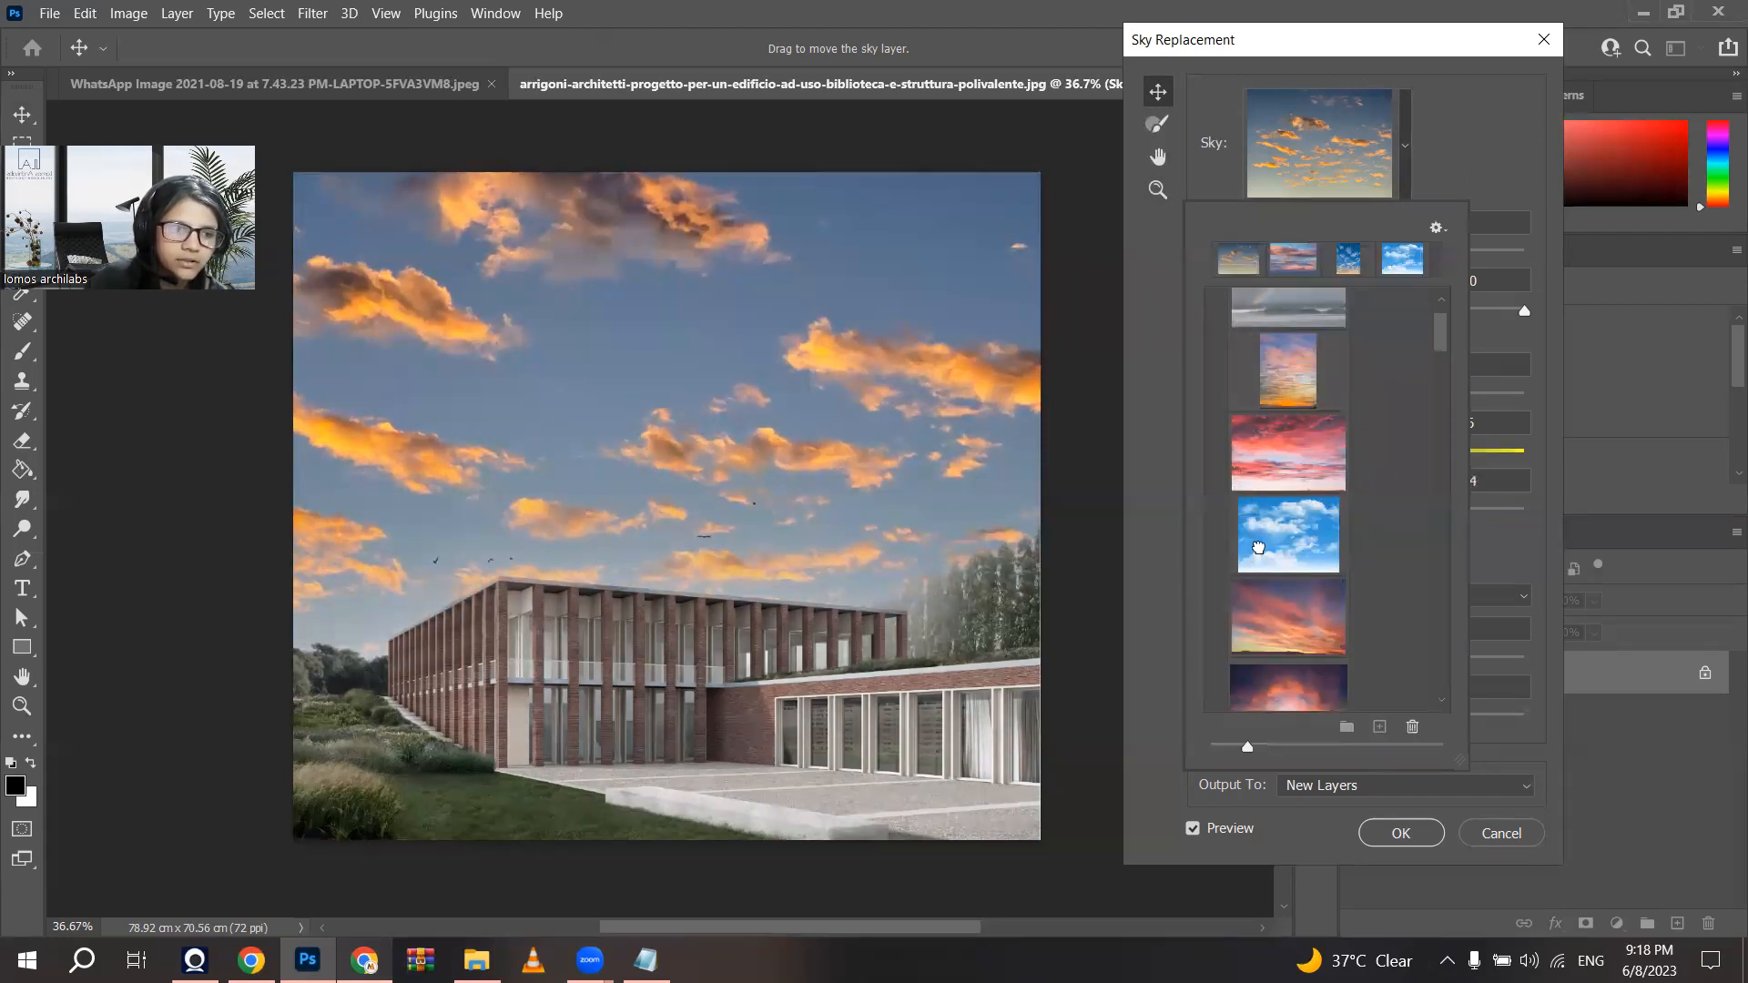
pyautogui.click(1262, 555)
pyautogui.scroll(-5, 1261, 552)
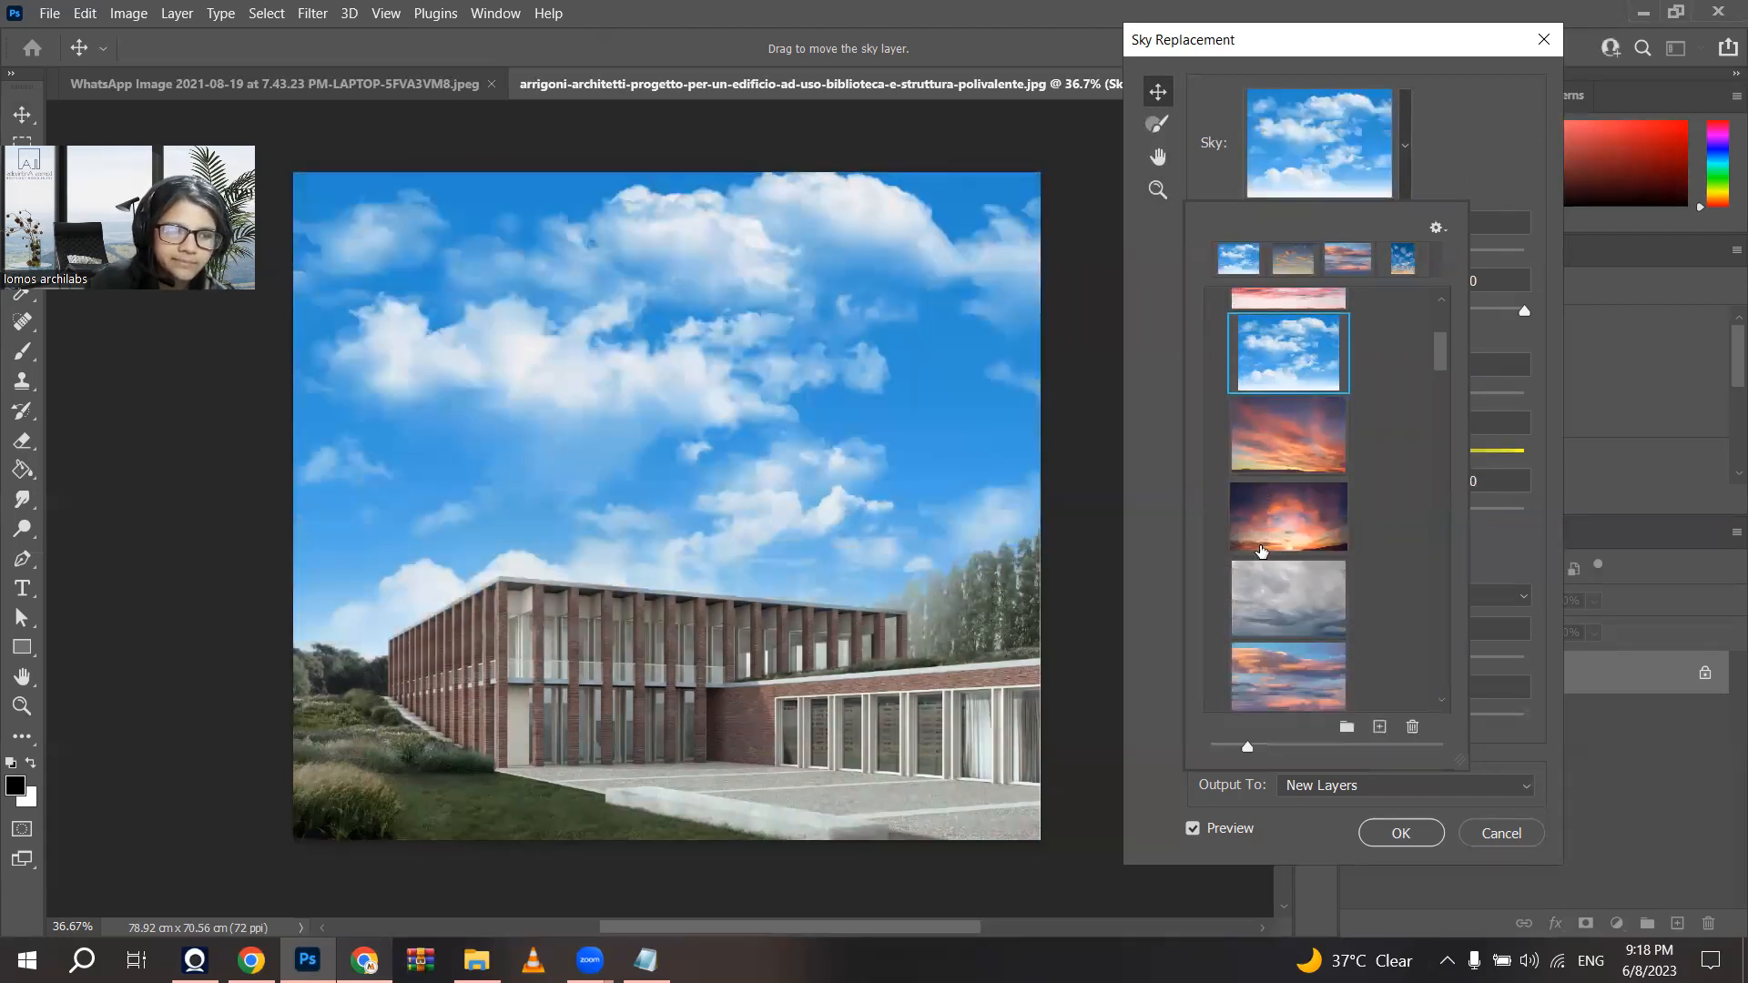
pyautogui.scroll(-6, 1260, 552)
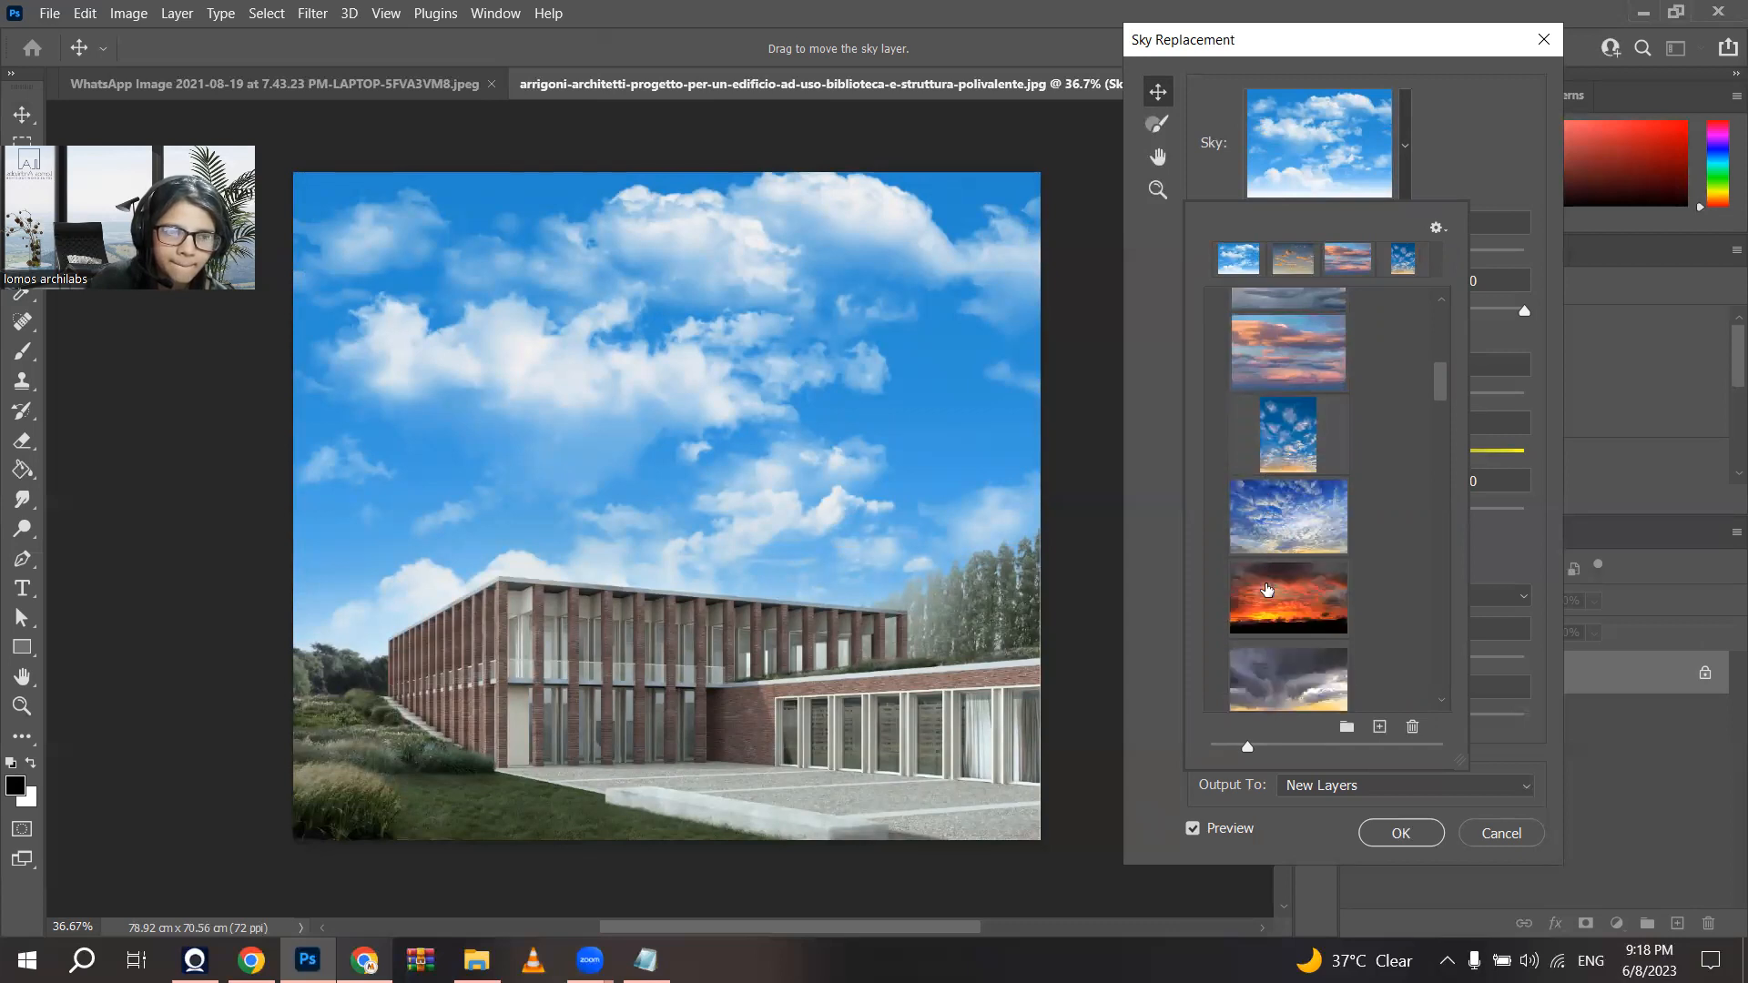
pyautogui.scroll(-7, 1267, 590)
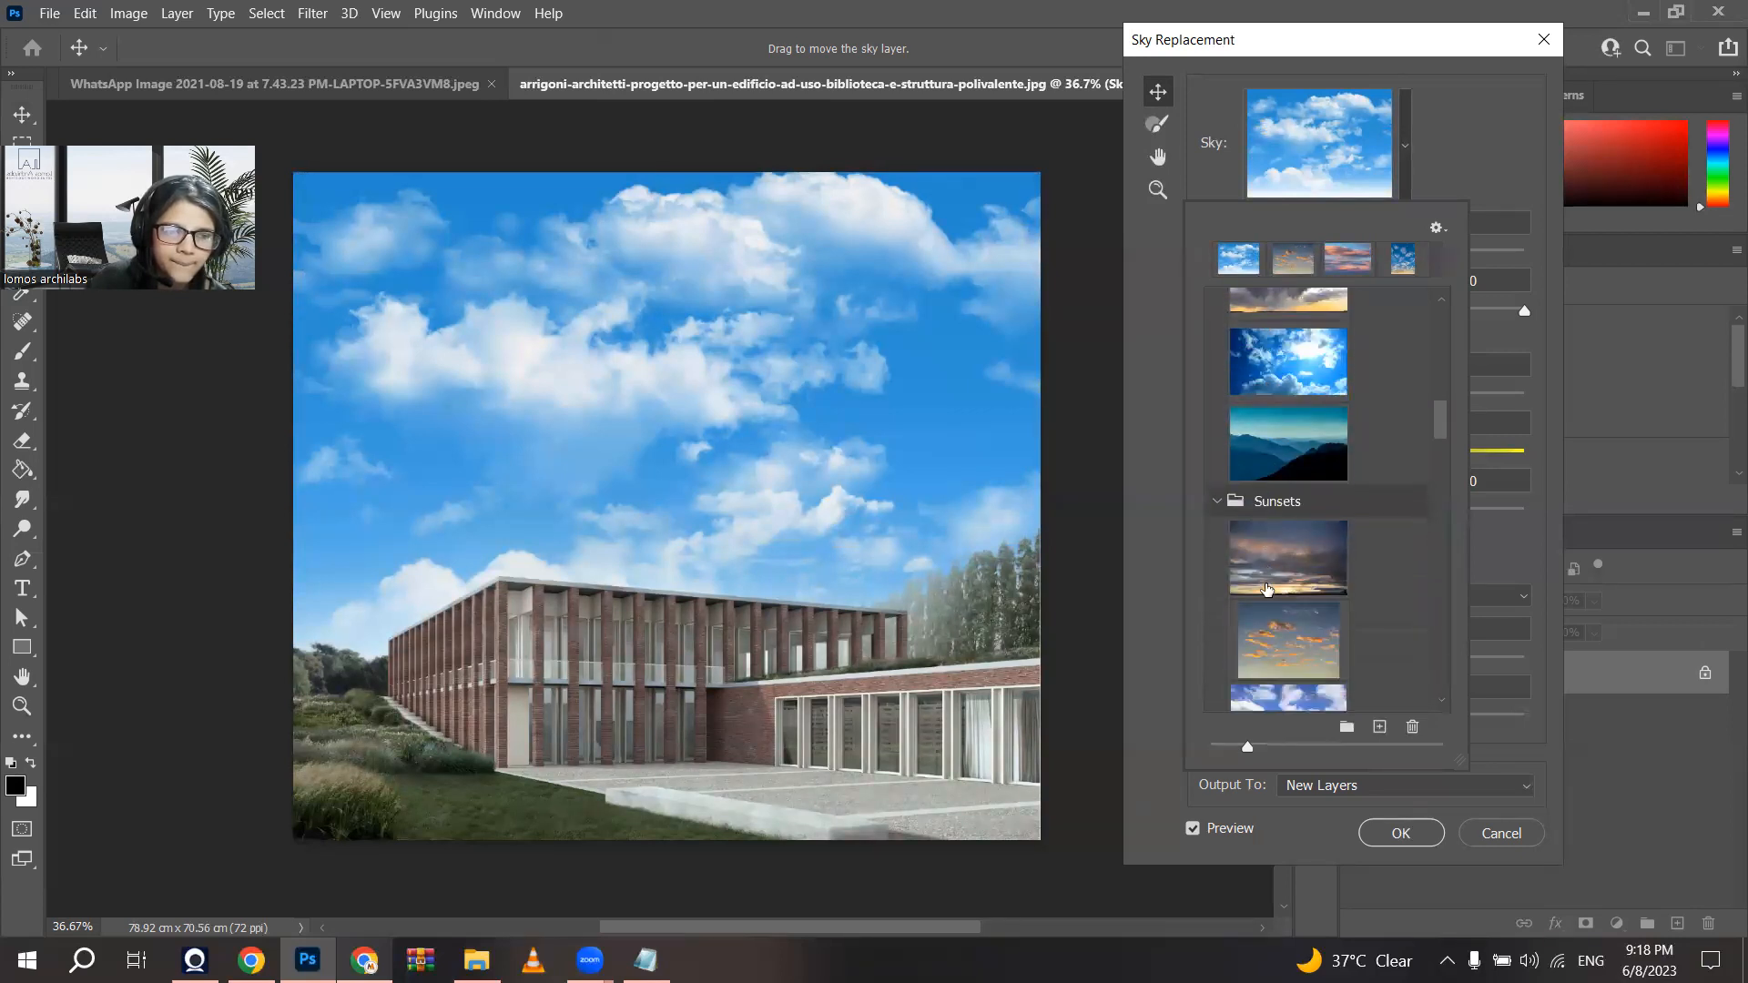
pyautogui.click(1268, 593)
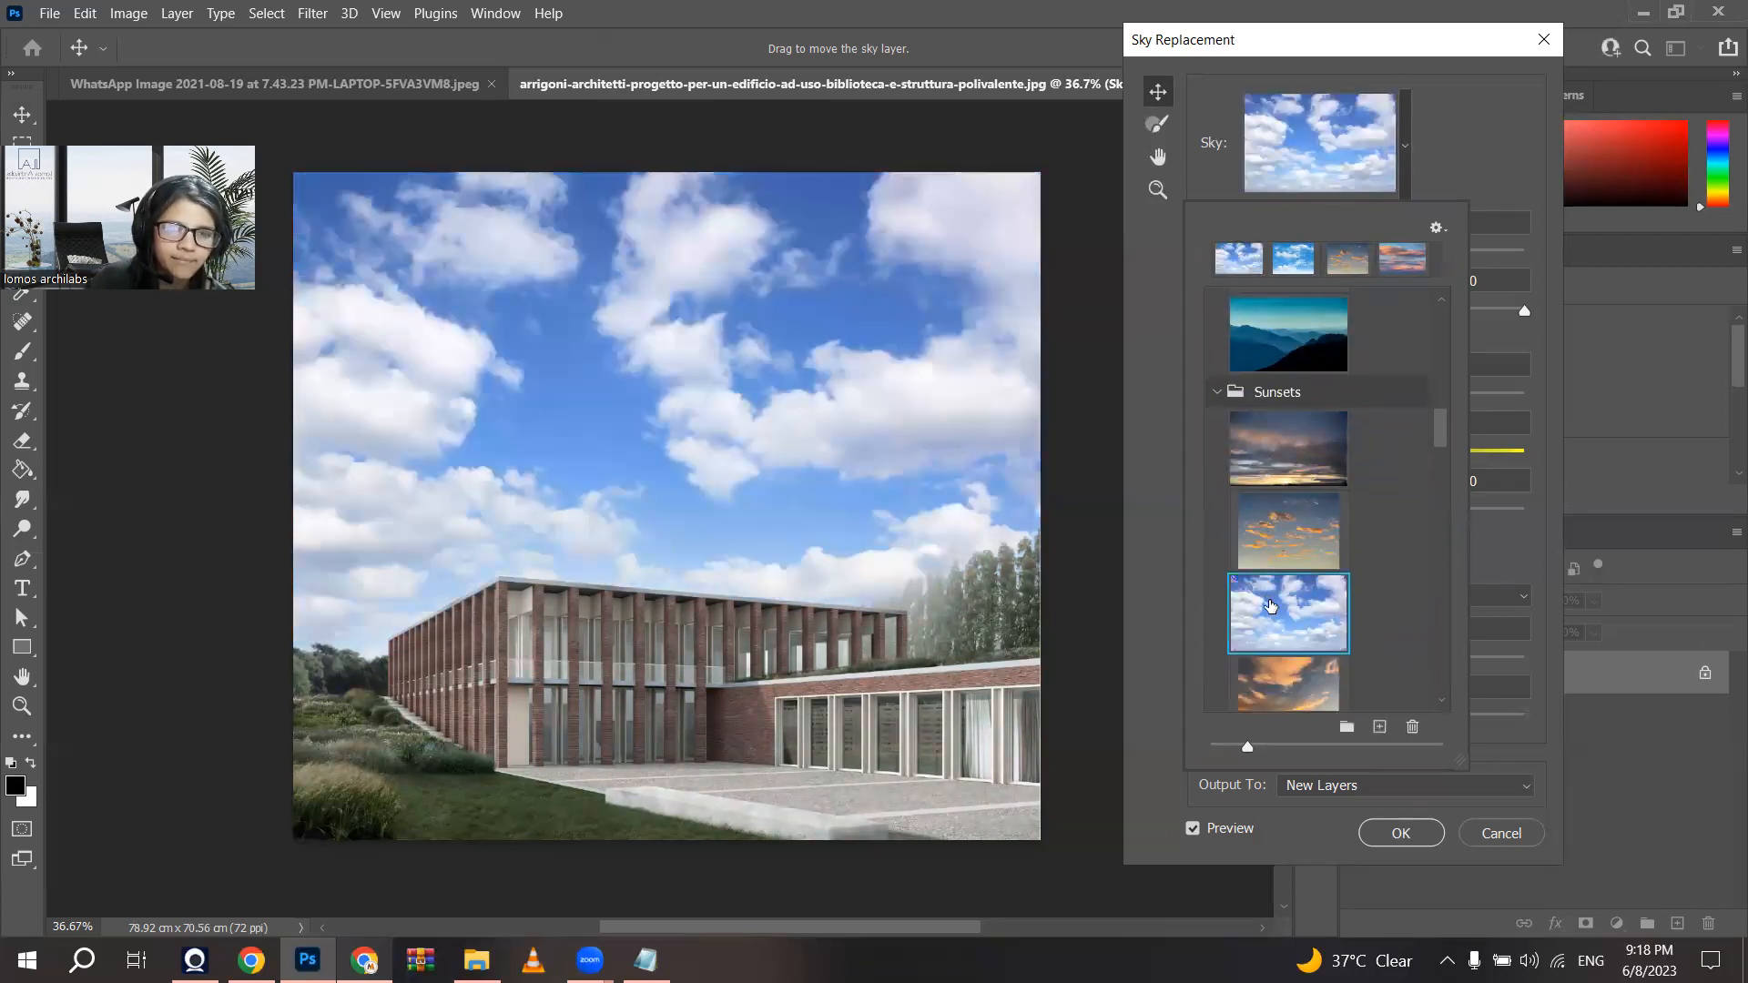
pyautogui.click(1461, 157)
pyautogui.click(1399, 834)
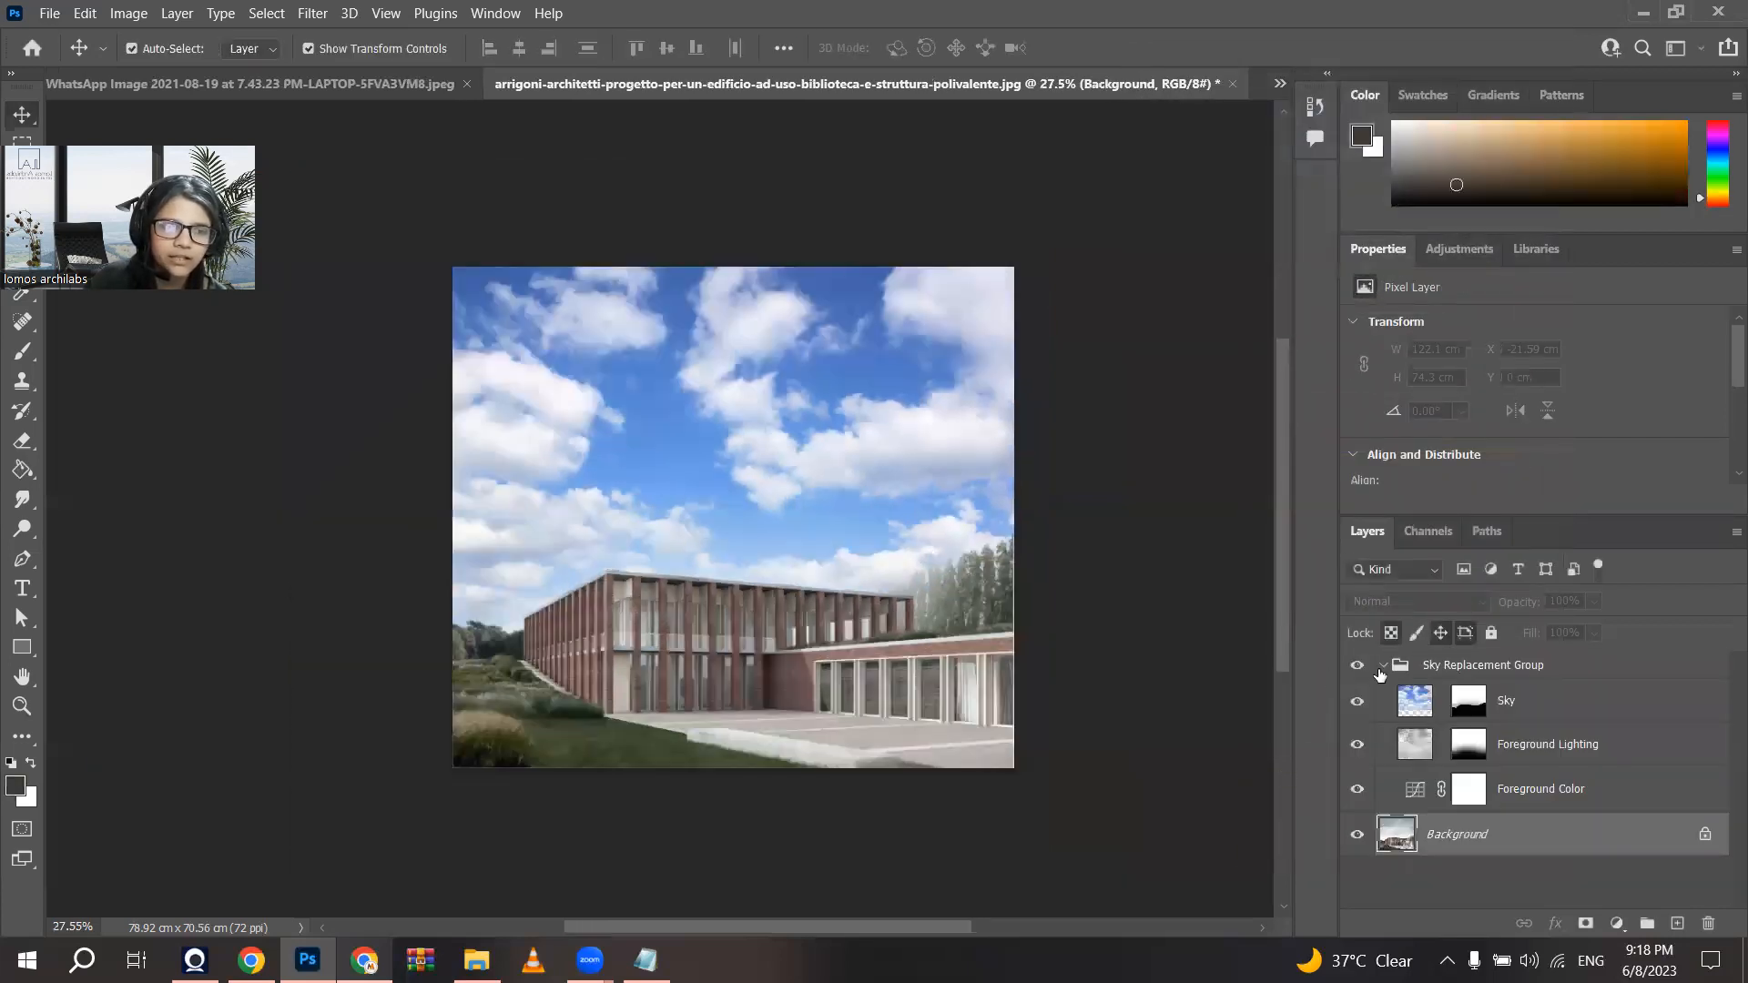
# Step: Toggle the Sky Replacement Group's visibility to compare the building image with and without the new sky
pyautogui.click(1354, 669)
pyautogui.click(1354, 669)
pyautogui.click(1354, 669)
pyautogui.click(1353, 669)
pyautogui.scroll(3, 910, 582)
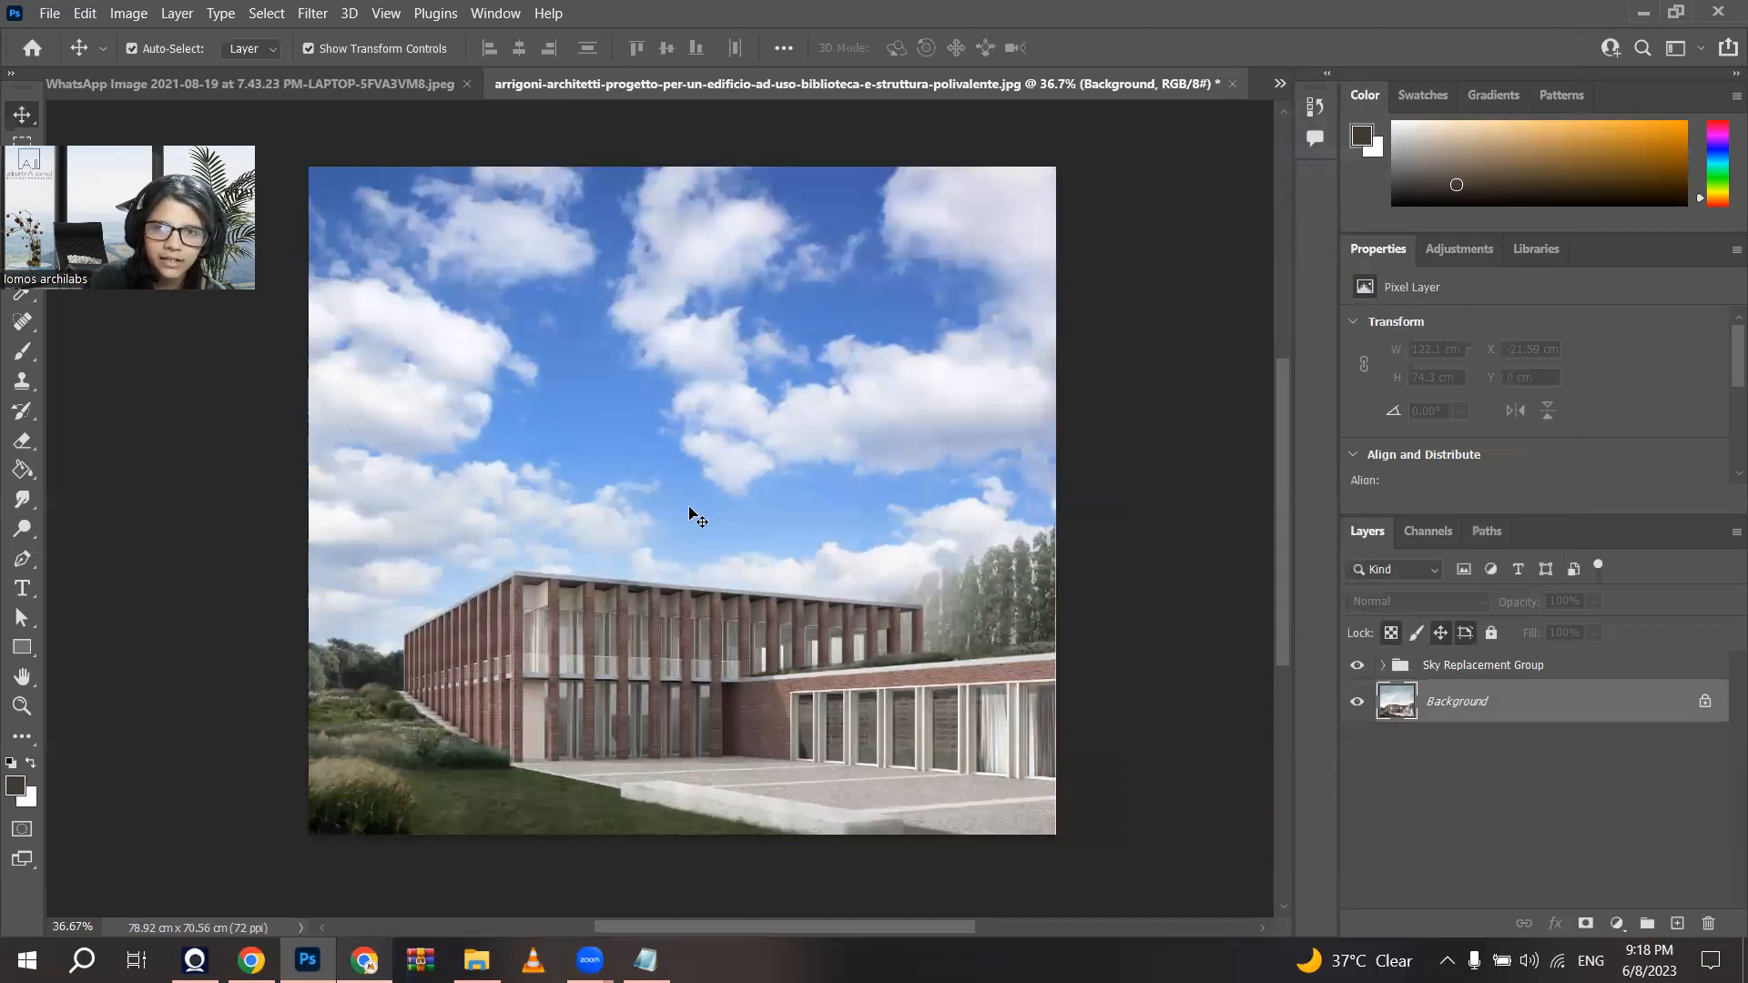
pyautogui.hotkey('ctrl', '-')
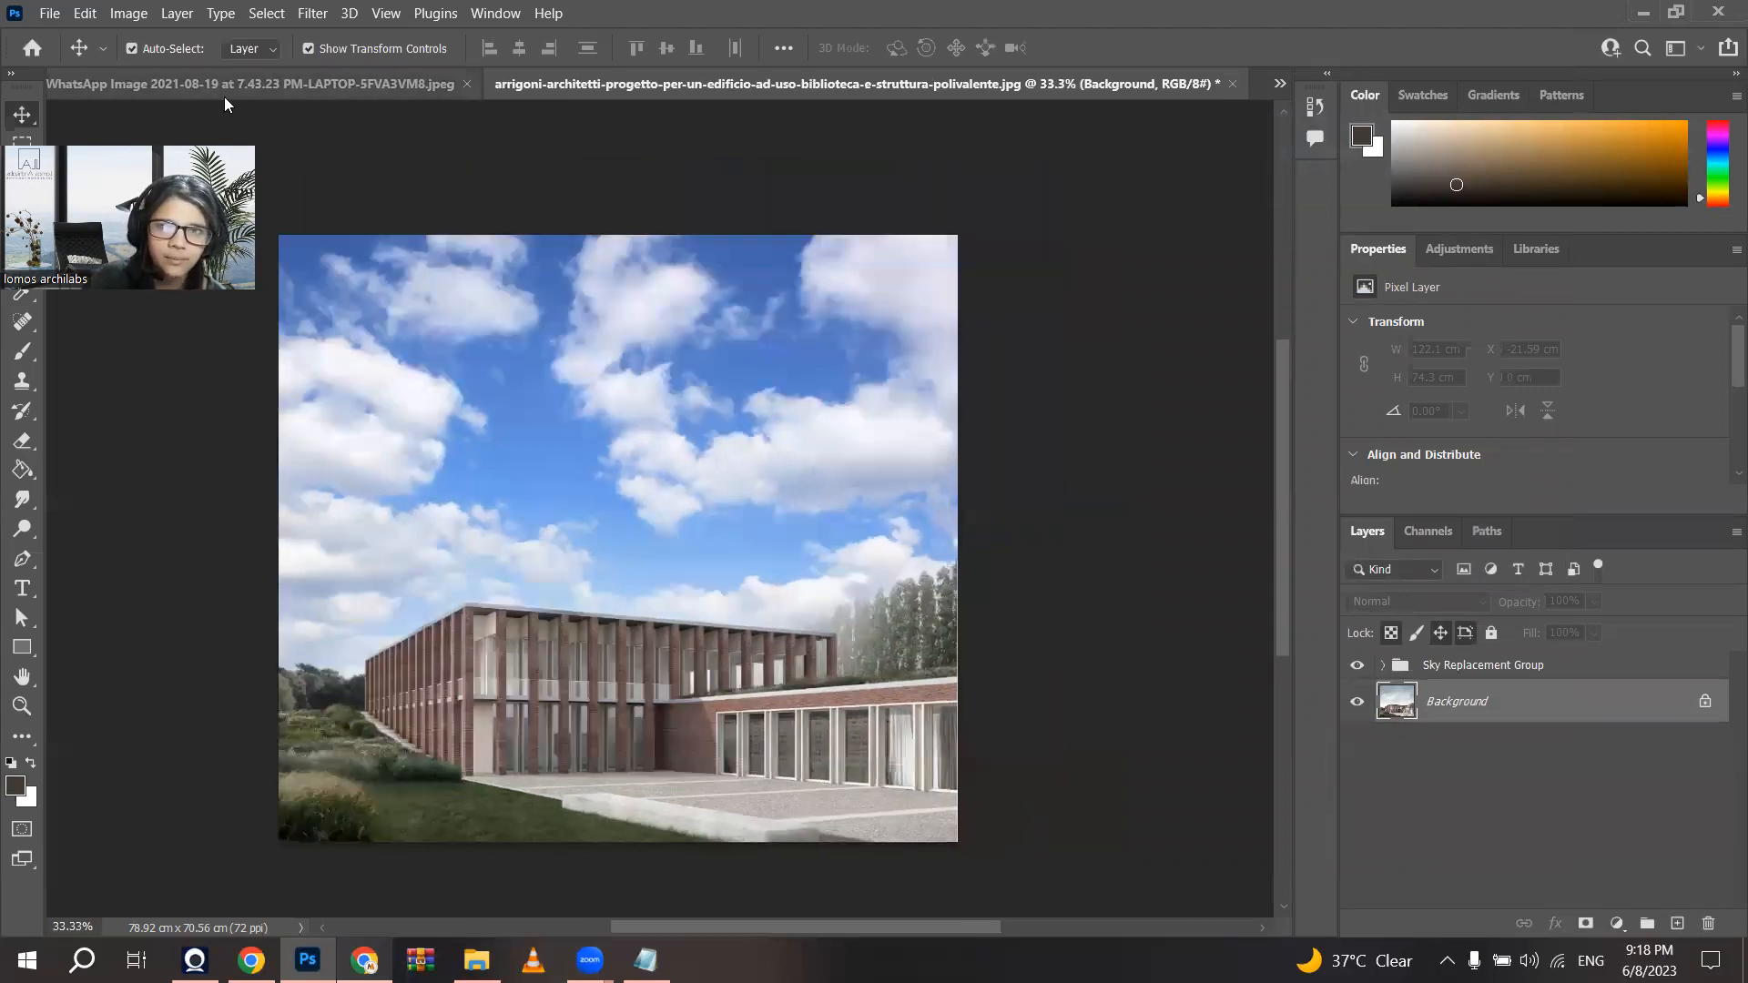
pyautogui.click(82, 14)
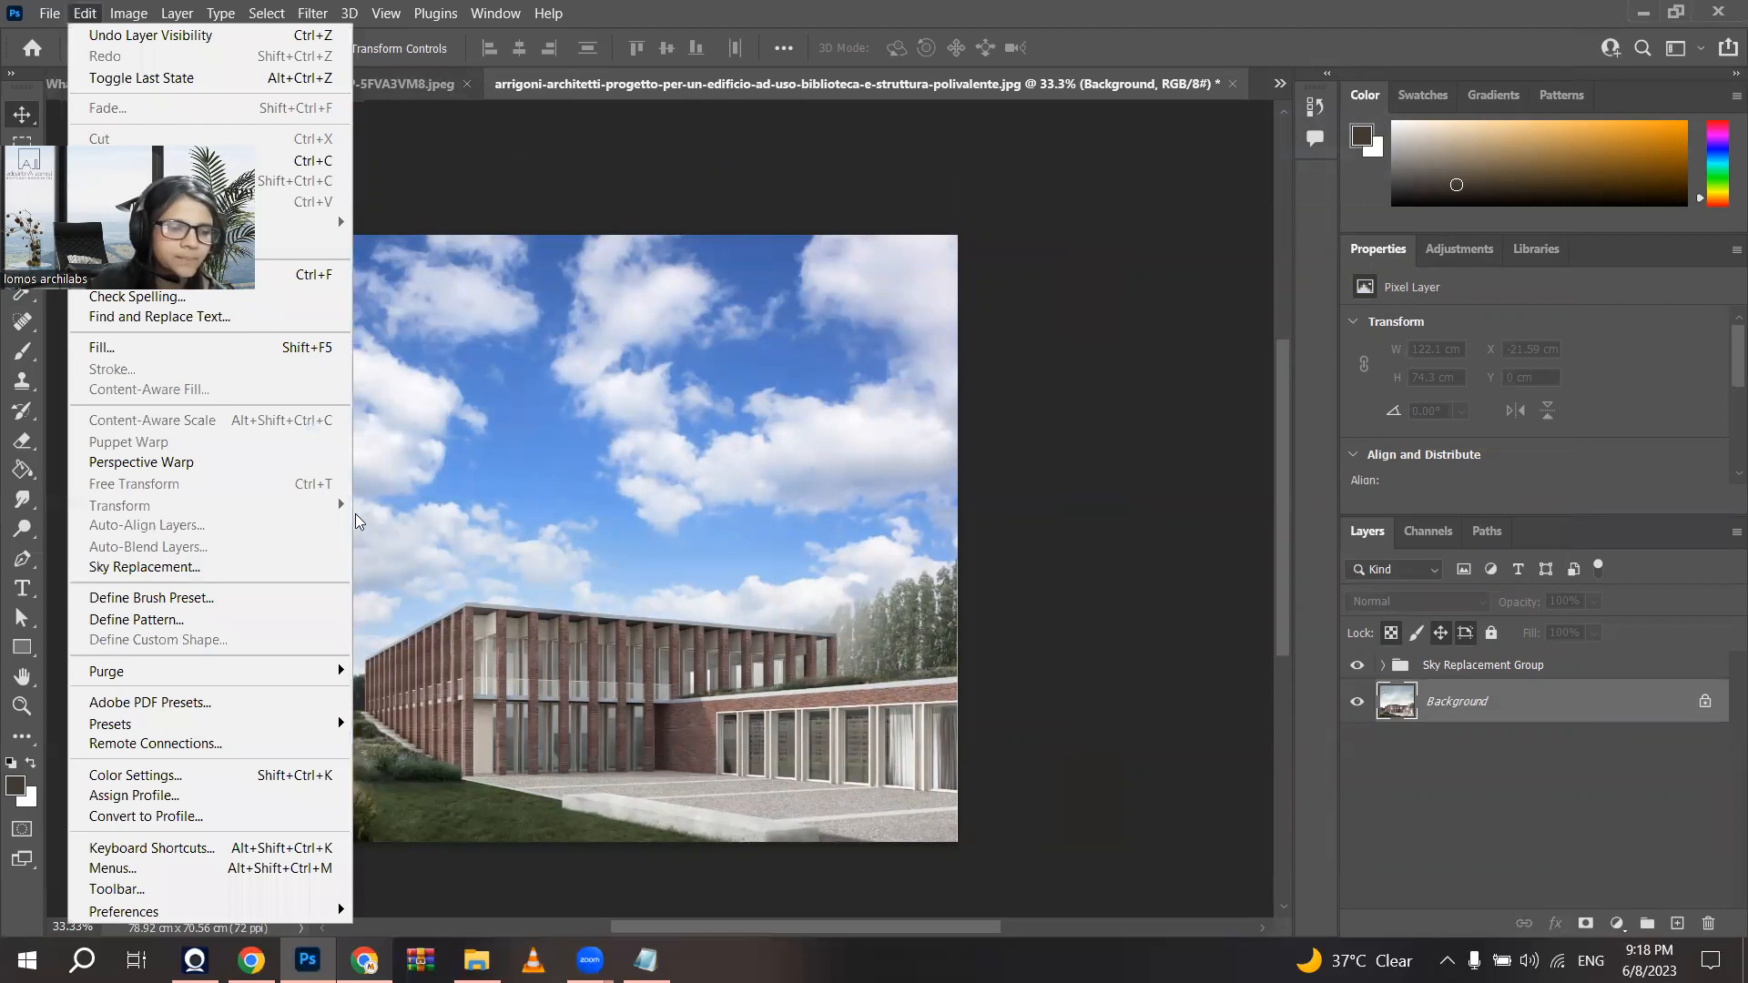
pyautogui.click(1138, 426)
pyautogui.scroll(-3, 902, 164)
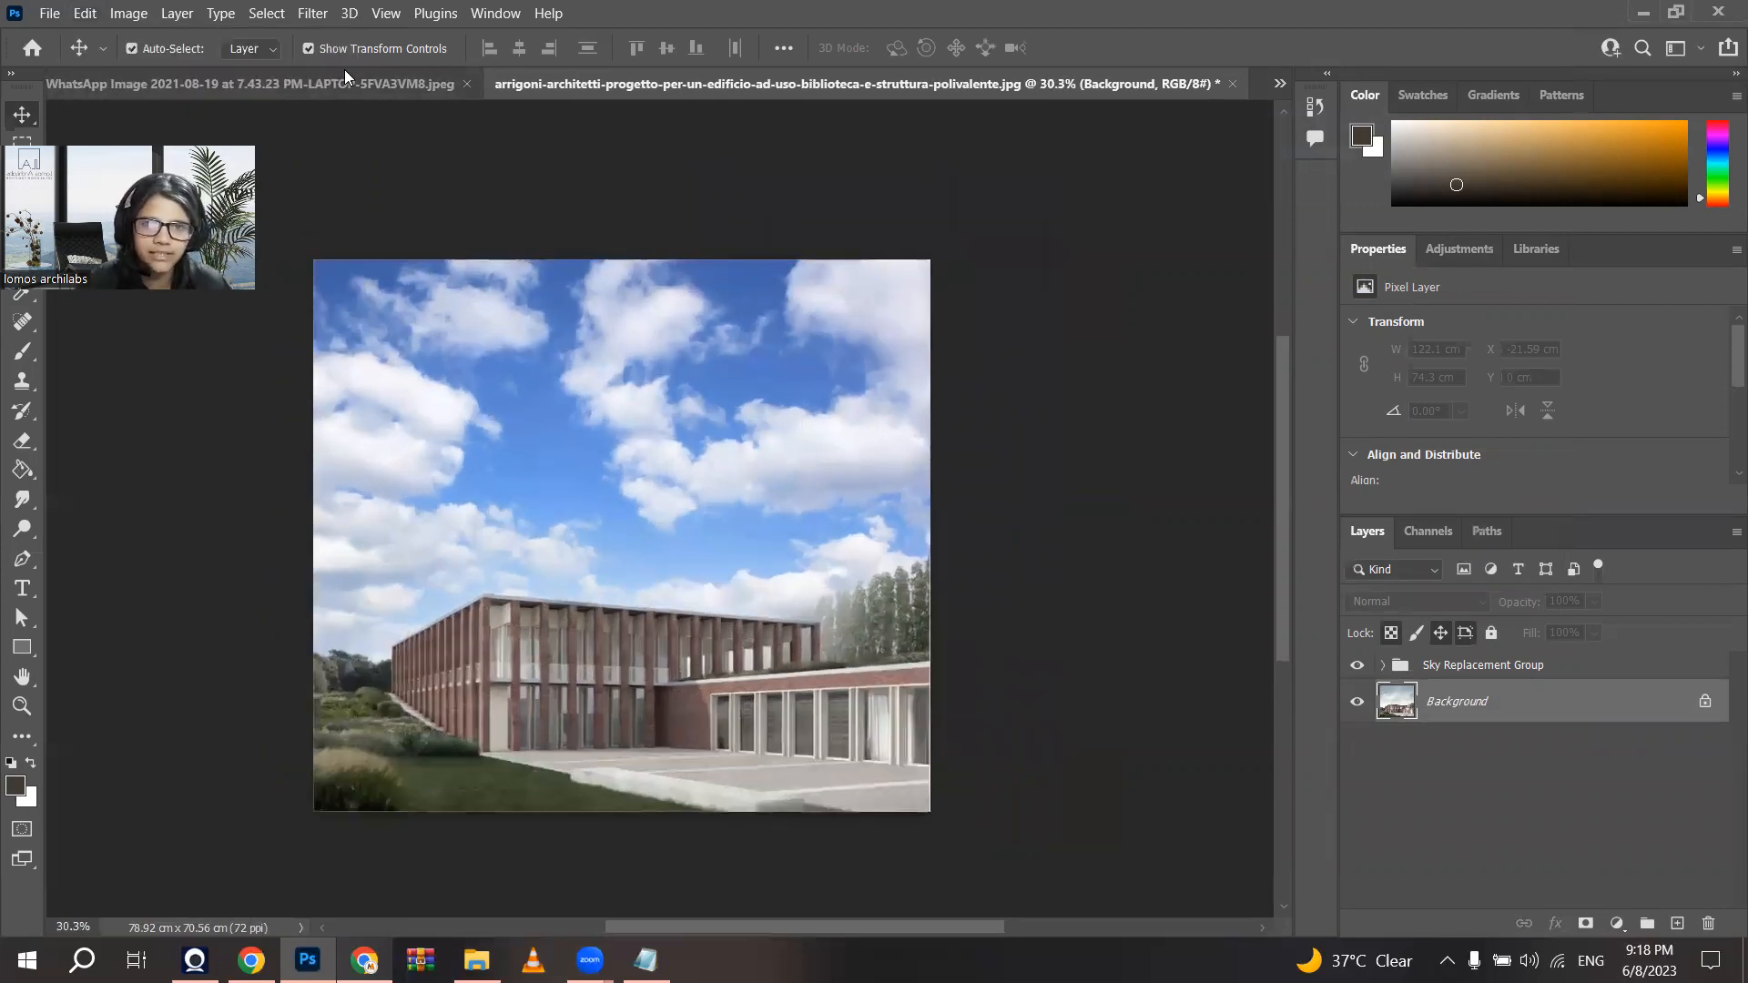
# Step: Return to the house image document with the manually replaced sky and bring the whole facade into view
pyautogui.click(336, 83)
pyautogui.scroll(3, 880, 672)
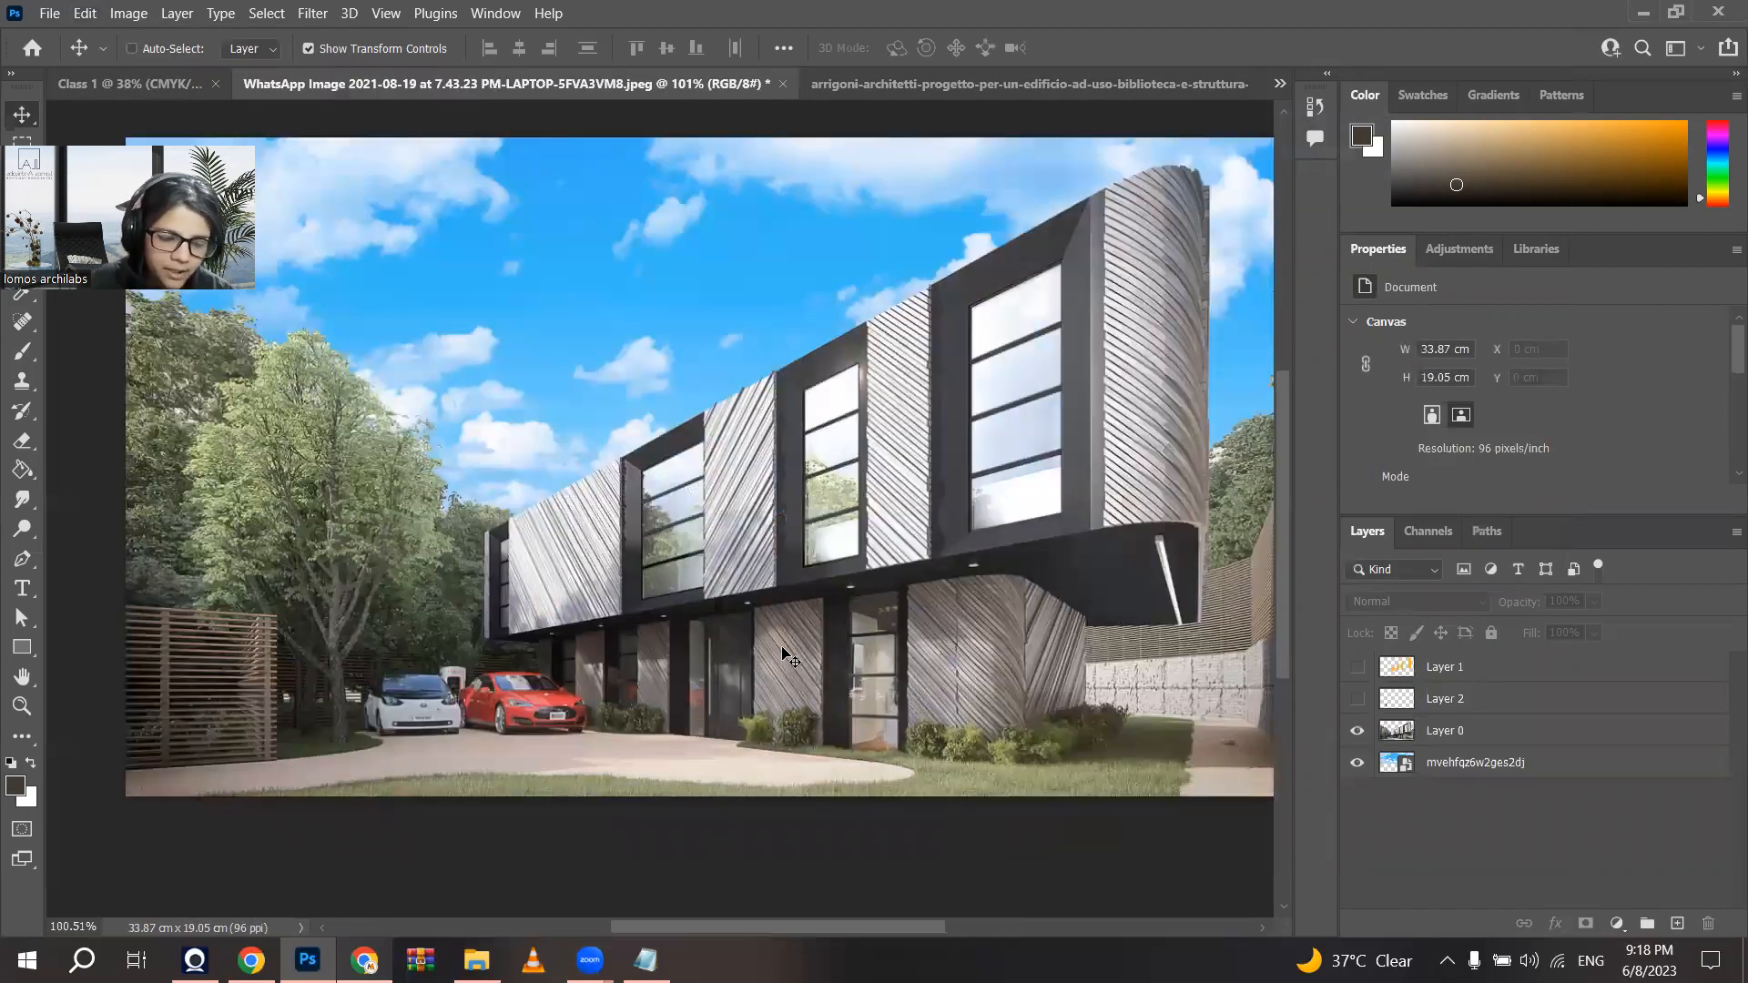
pyautogui.scroll(1, 808, 838)
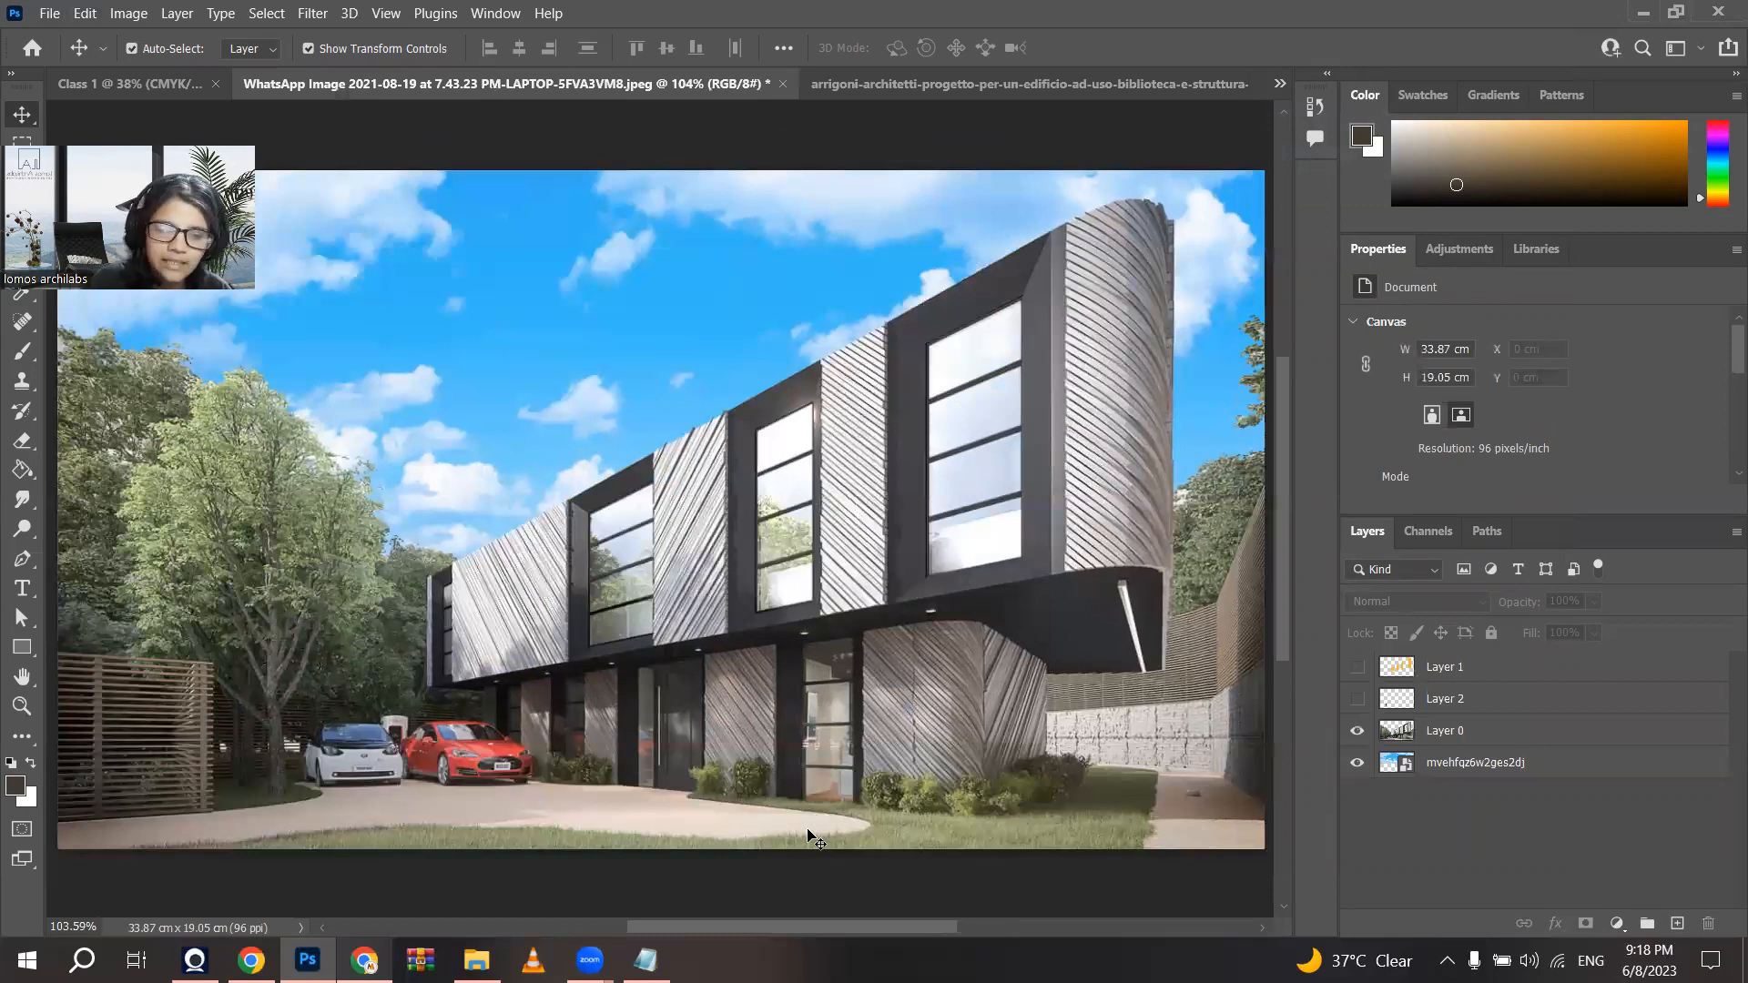
pyautogui.scroll(-1, 756, 648)
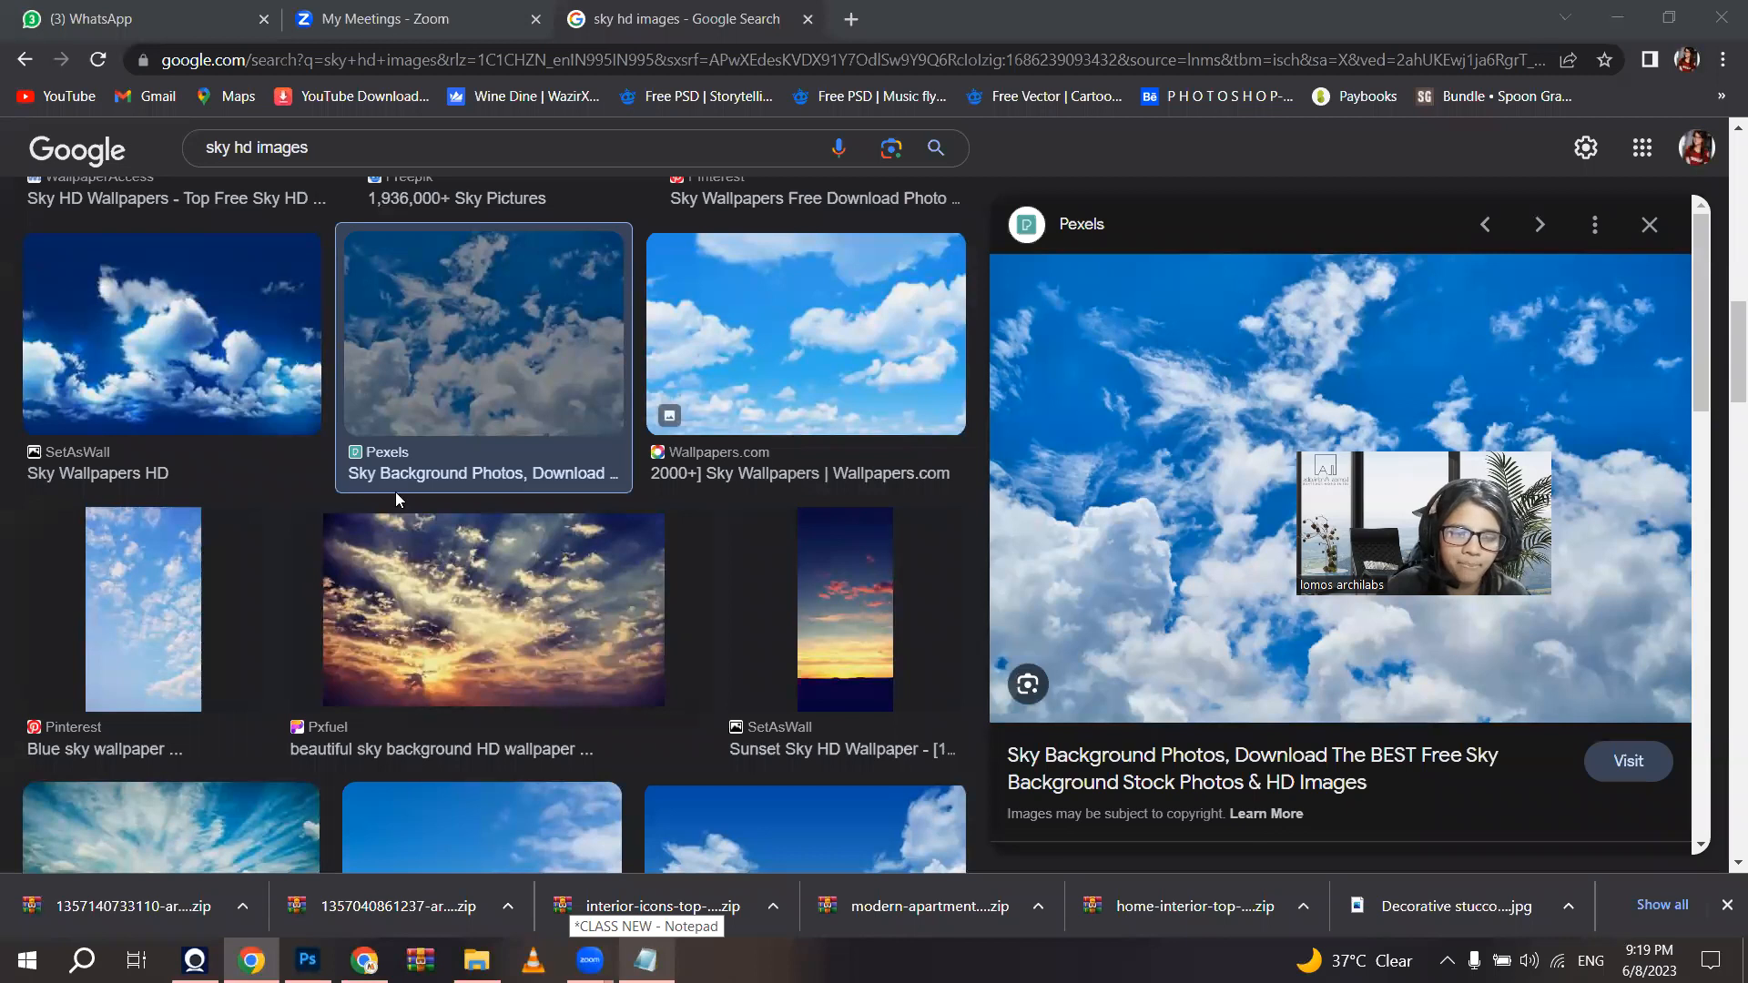
# Step: Switch to Chrome and replace the sky image search with a Google Images search for "human png"
pyautogui.scroll(2, 326, 140)
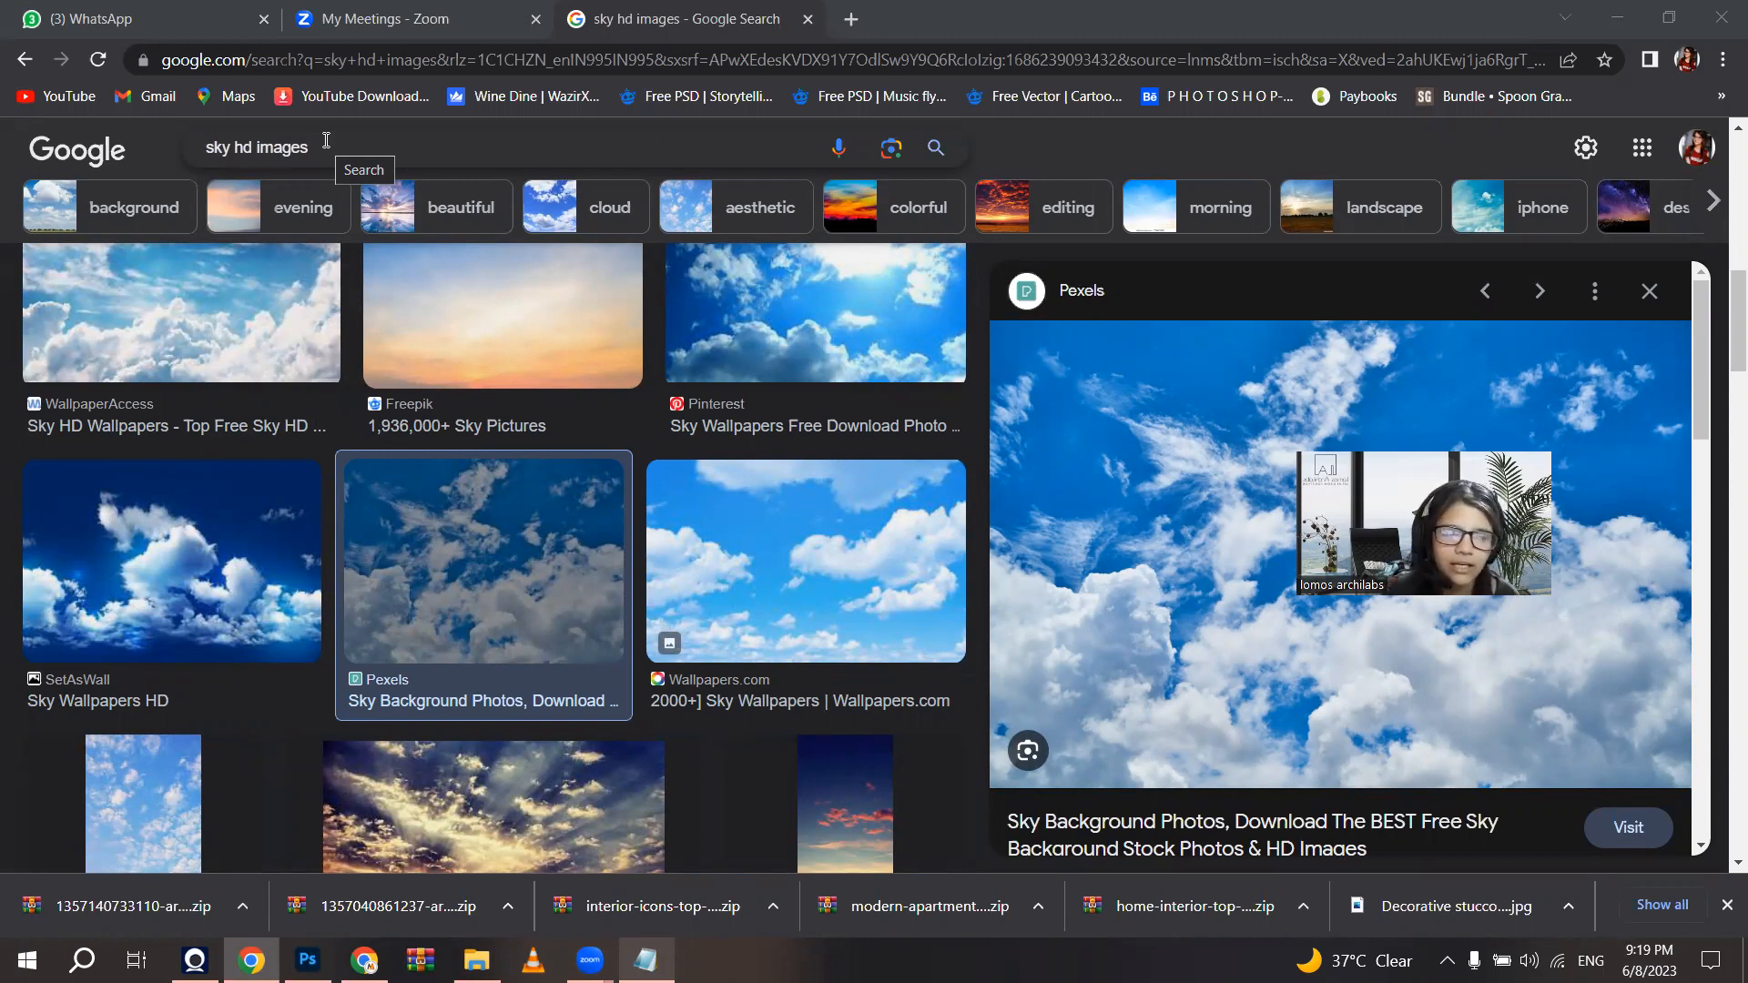
pyautogui.moveTo(326, 141); pyautogui.dragTo(122, 194)
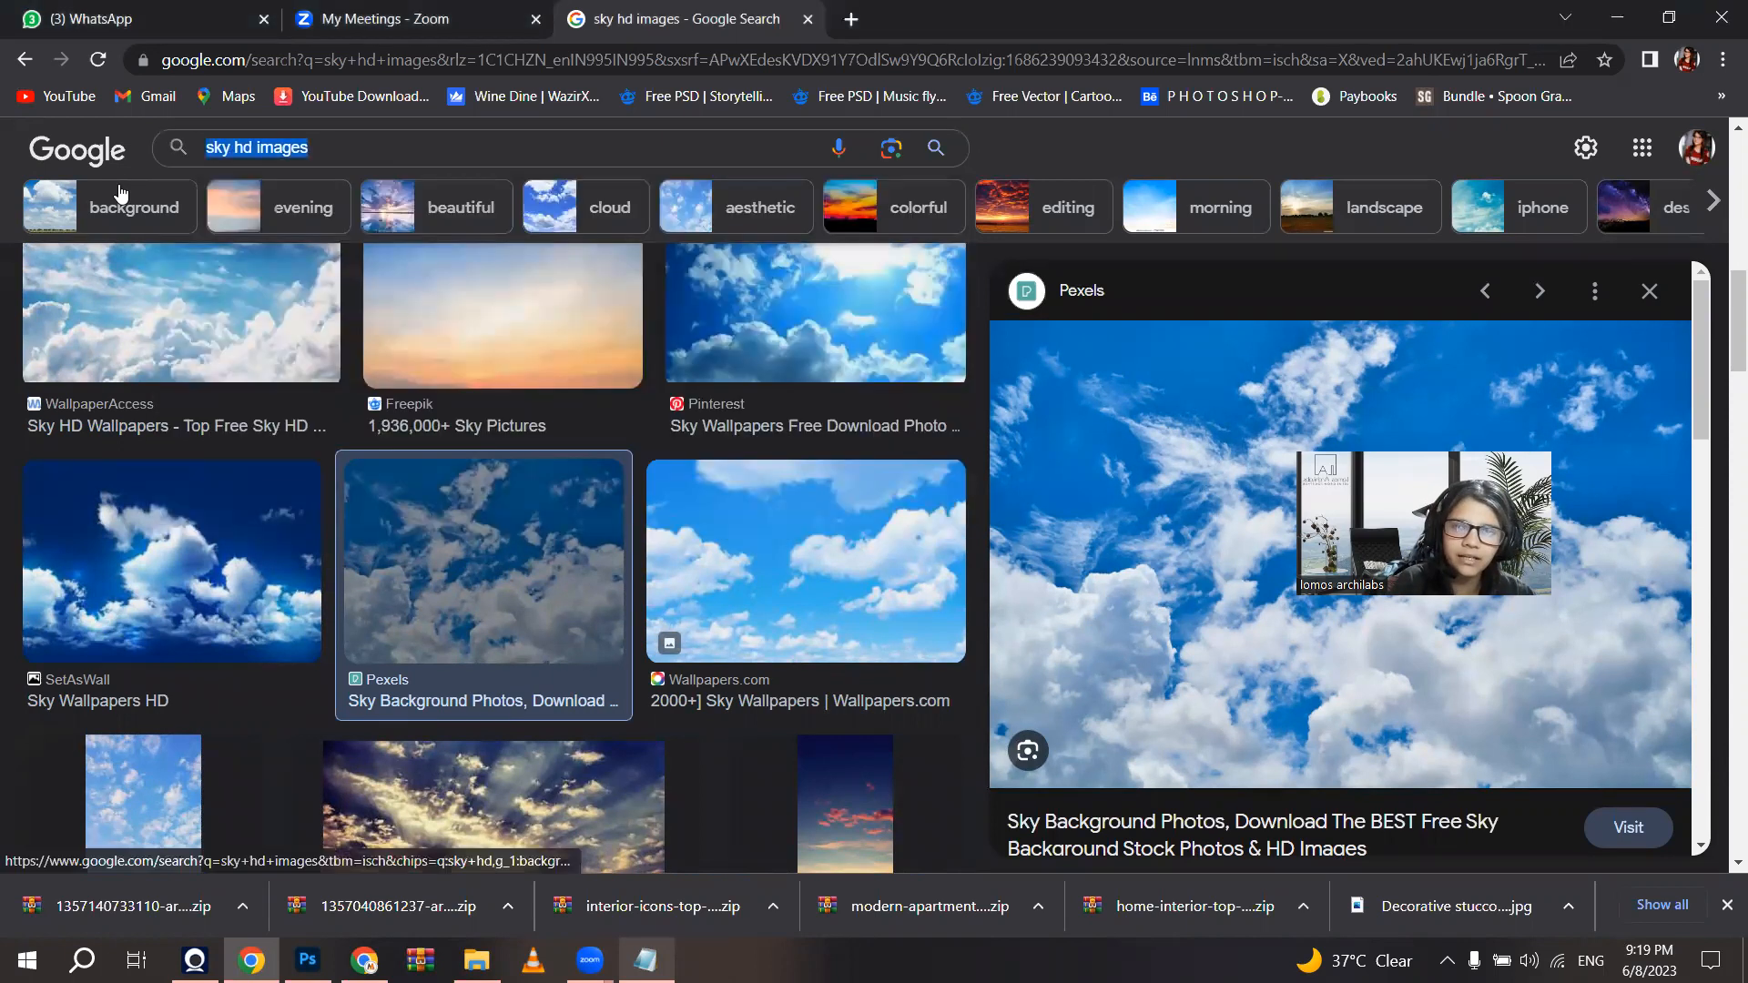
pyautogui.write('human png')
pyautogui.press('Return')
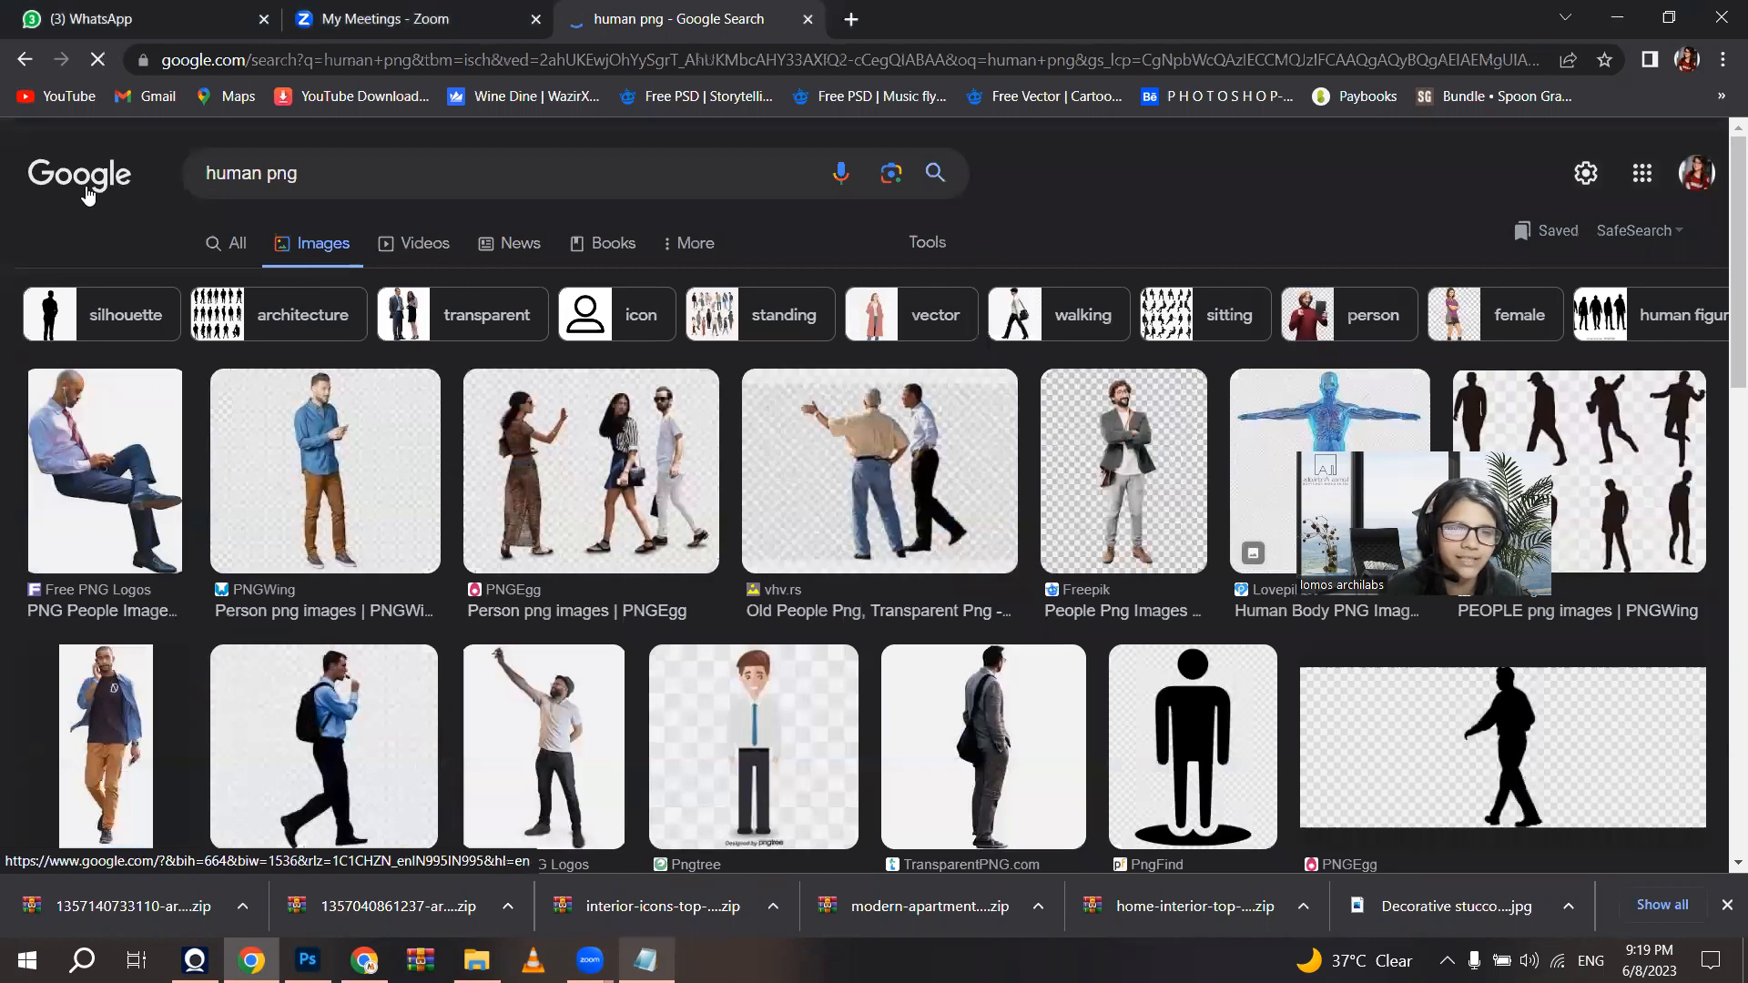
# Step: Browse the people cutout results, previewing the bearded man in a blazer and the elderly couple with related images
pyautogui.scroll(-1, 975, 483)
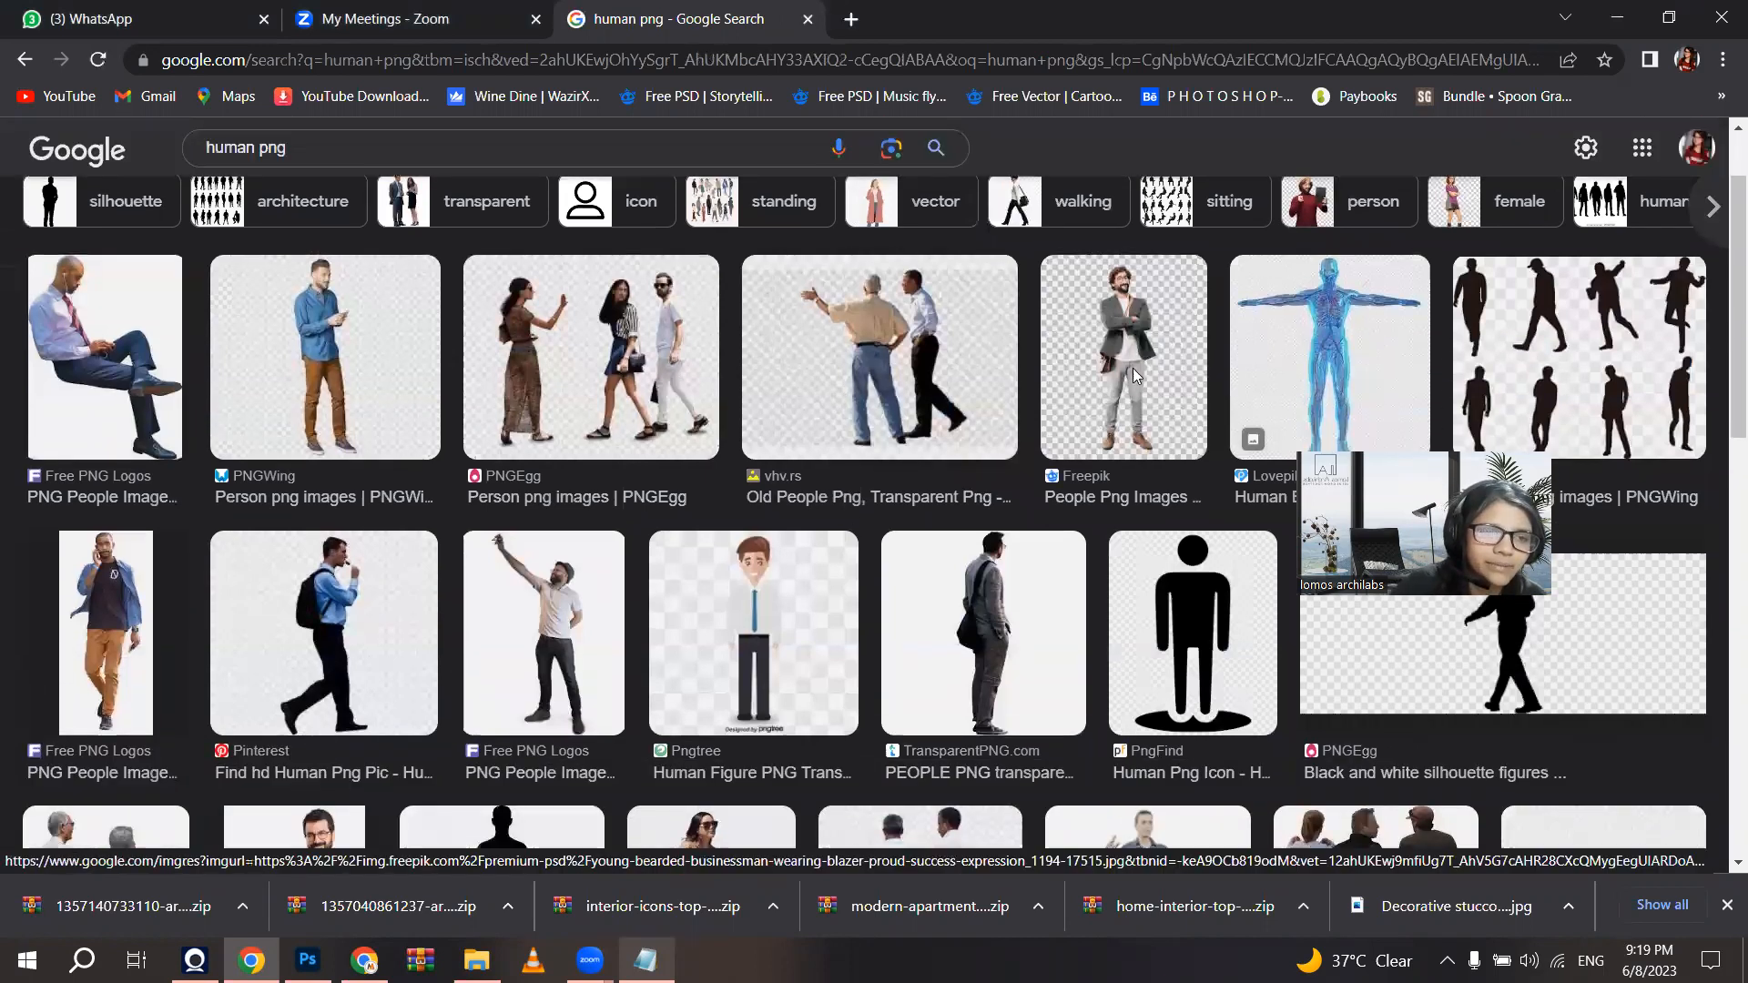
pyautogui.click(1132, 368)
pyautogui.scroll(-4, 1198, 534)
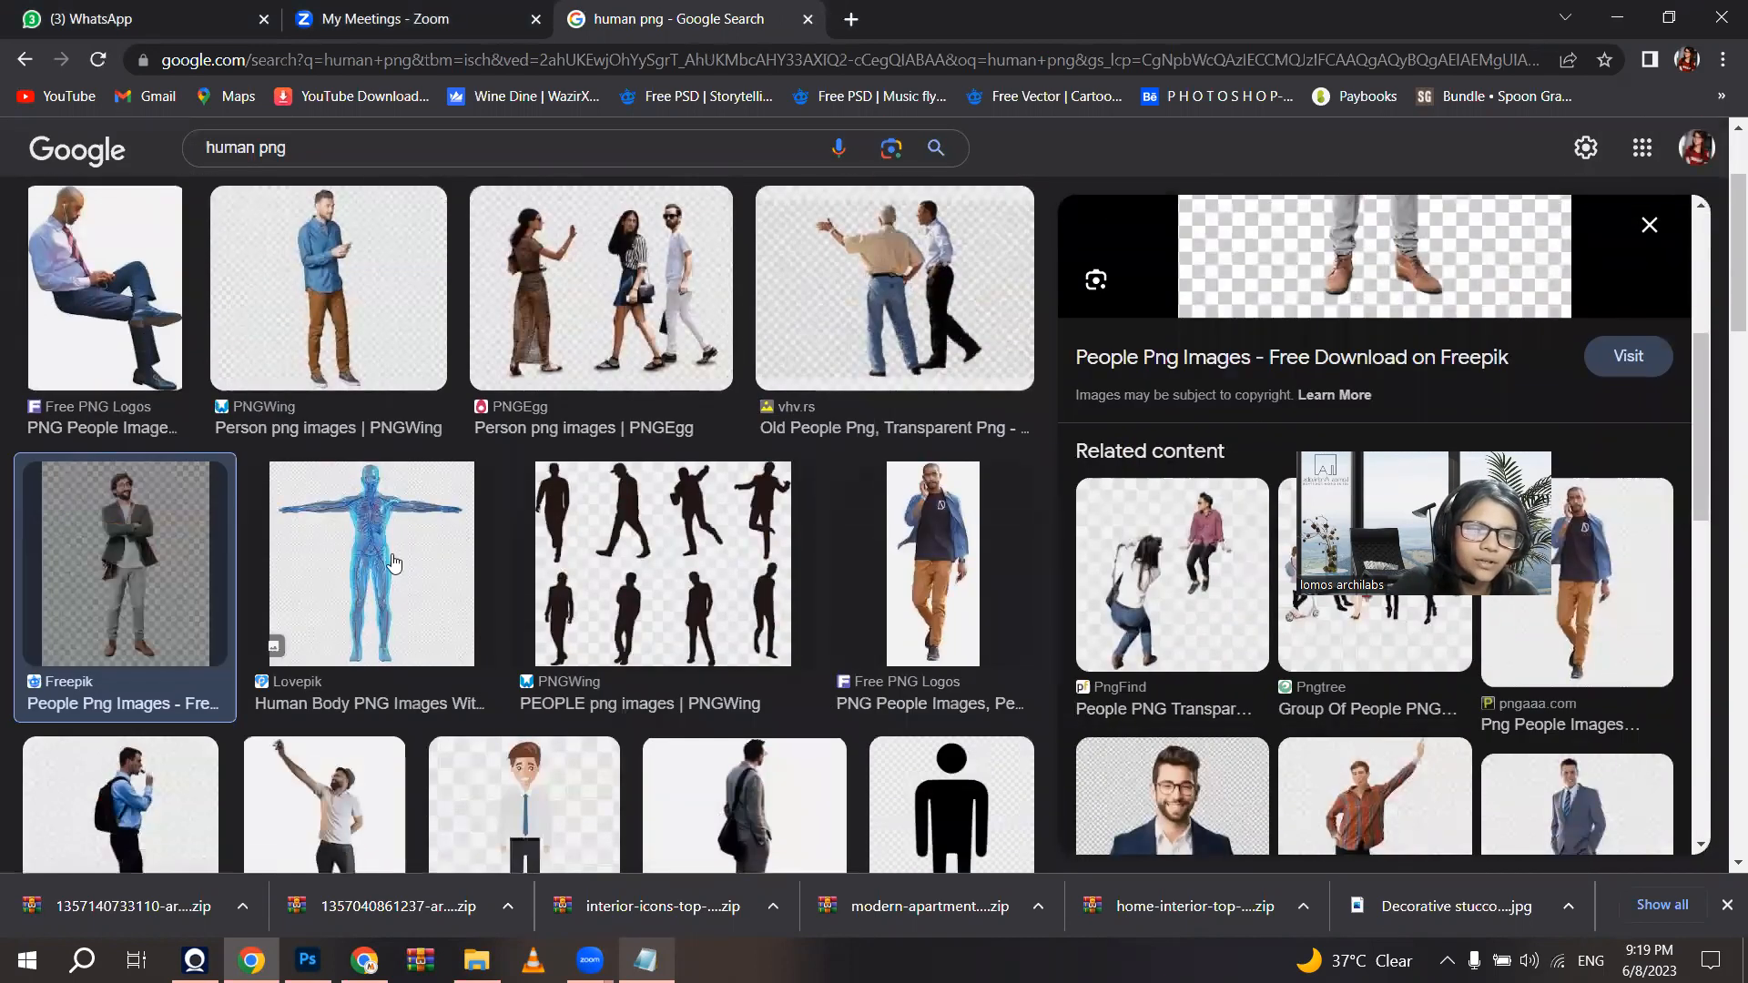
pyautogui.scroll(-5, 364, 565)
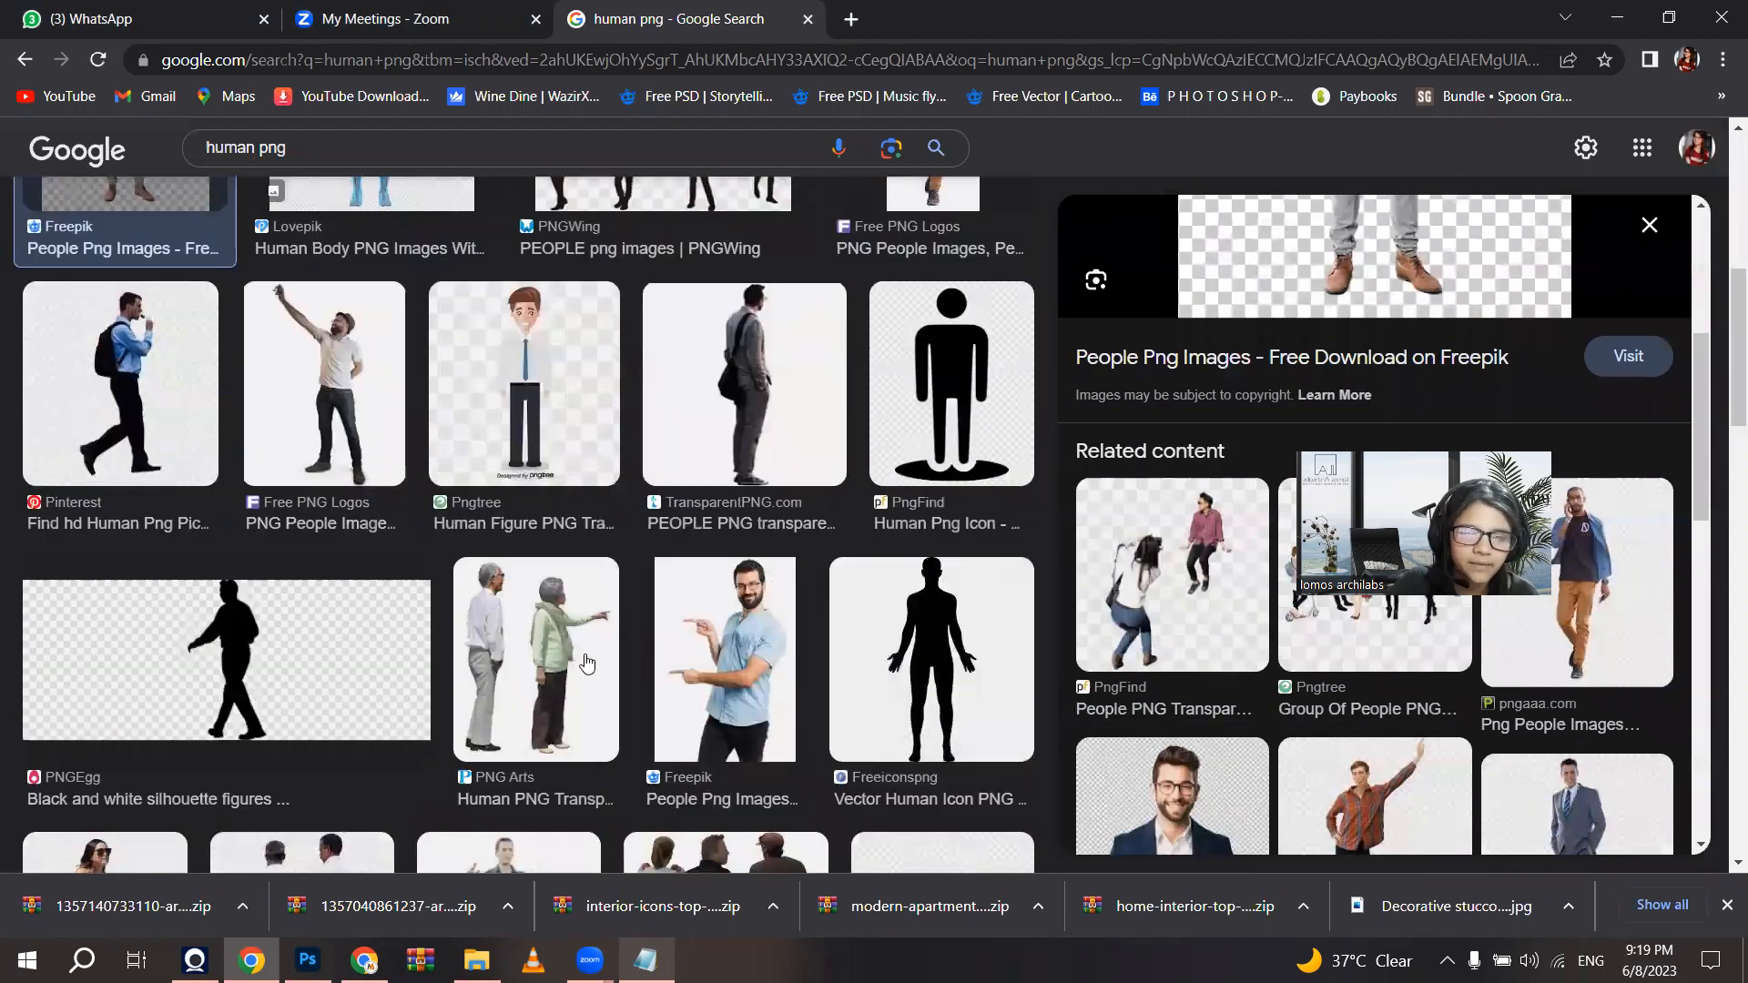
pyautogui.click(587, 657)
pyautogui.scroll(-5, 1233, 678)
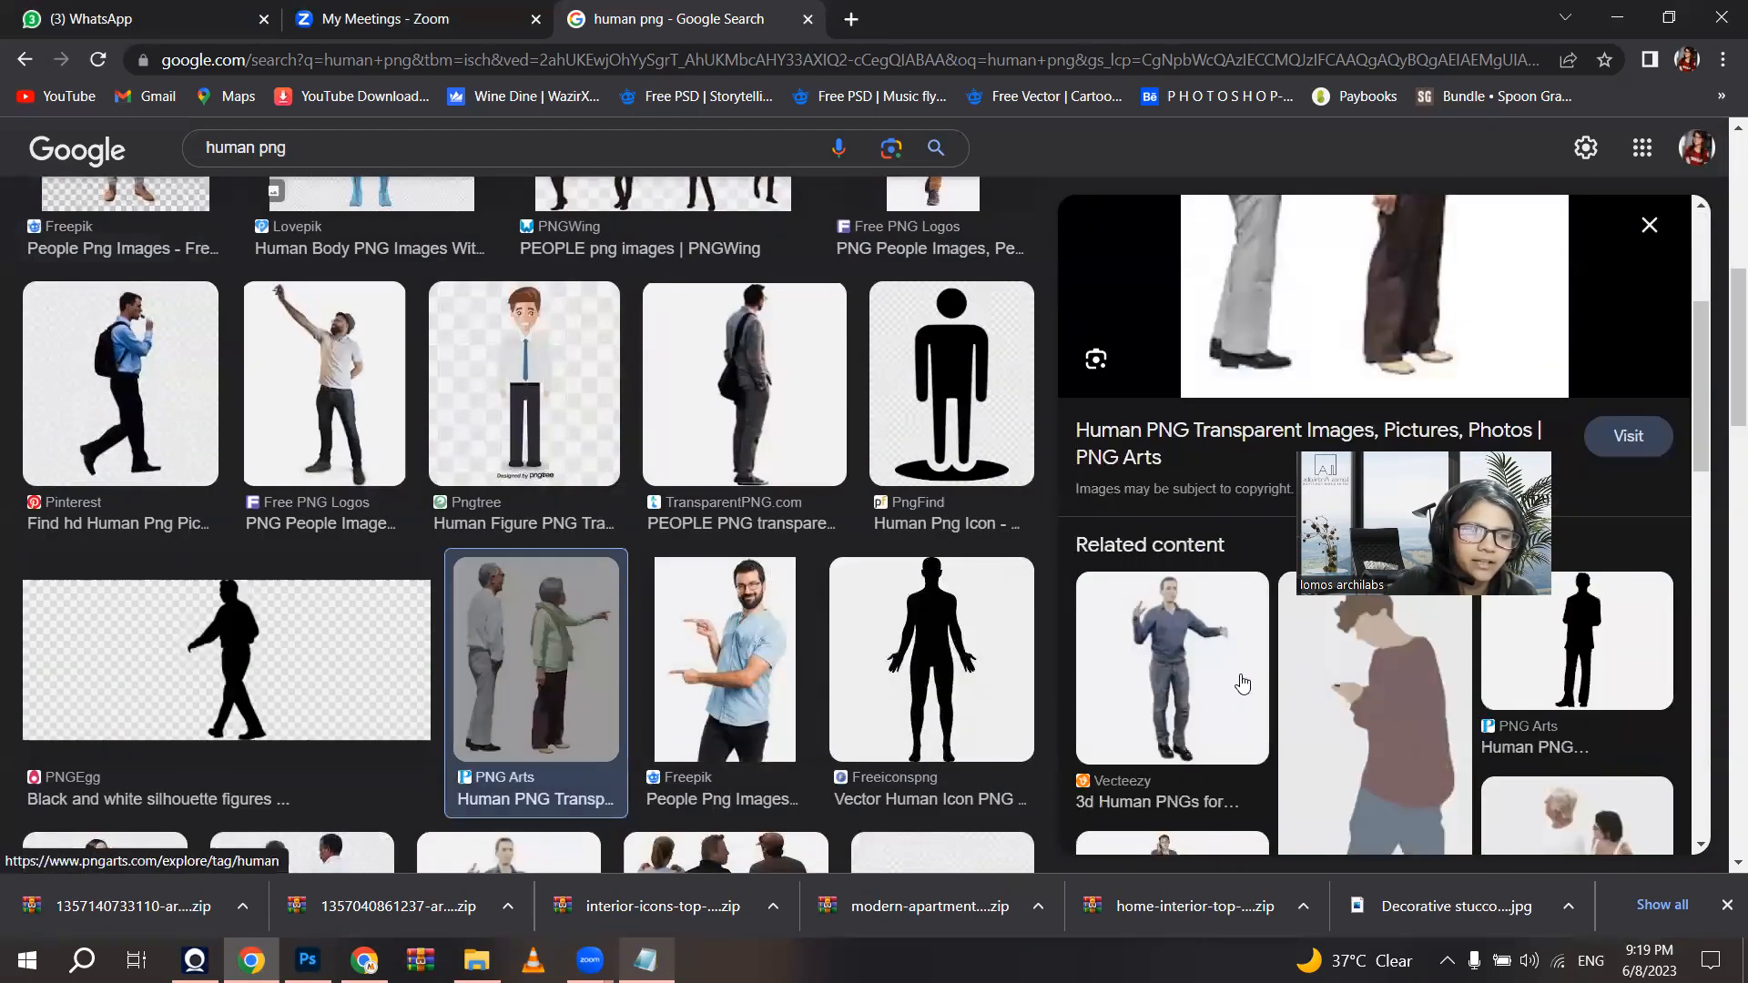
pyautogui.scroll(-3, 1230, 676)
pyautogui.scroll(-3, 628, 599)
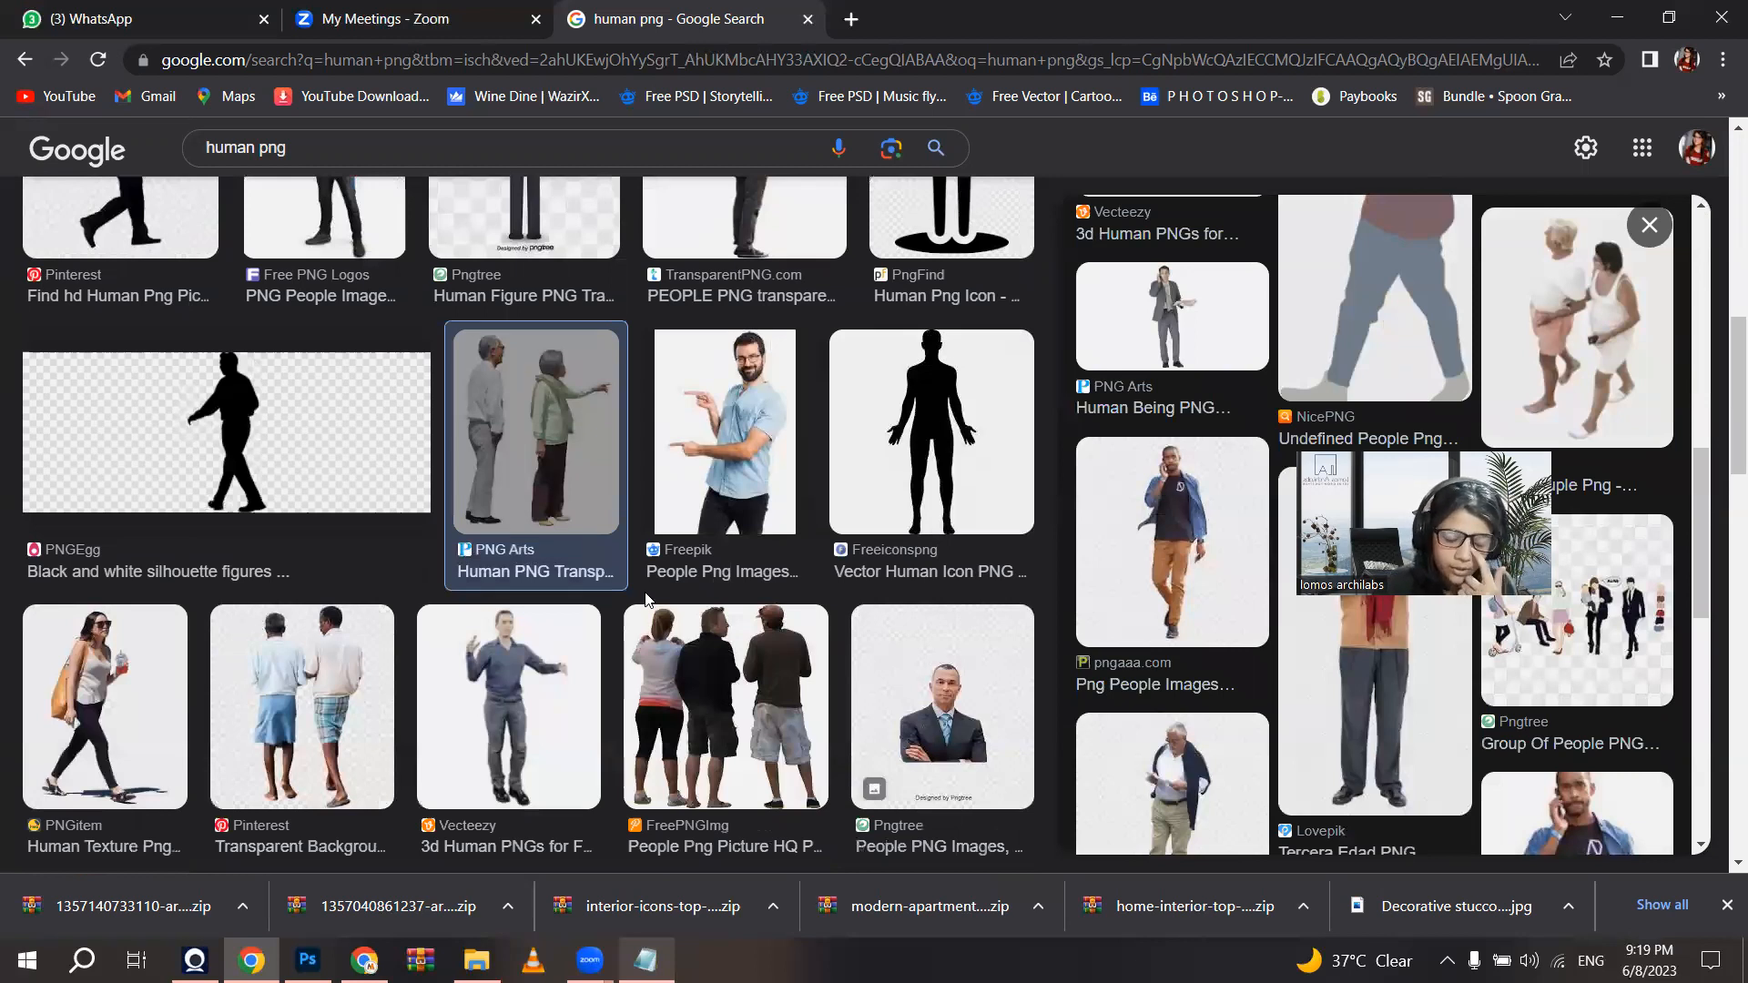
# Step: Preview the walking woman with the orange bag and open her image's PNGitem source page
pyautogui.click(63, 678)
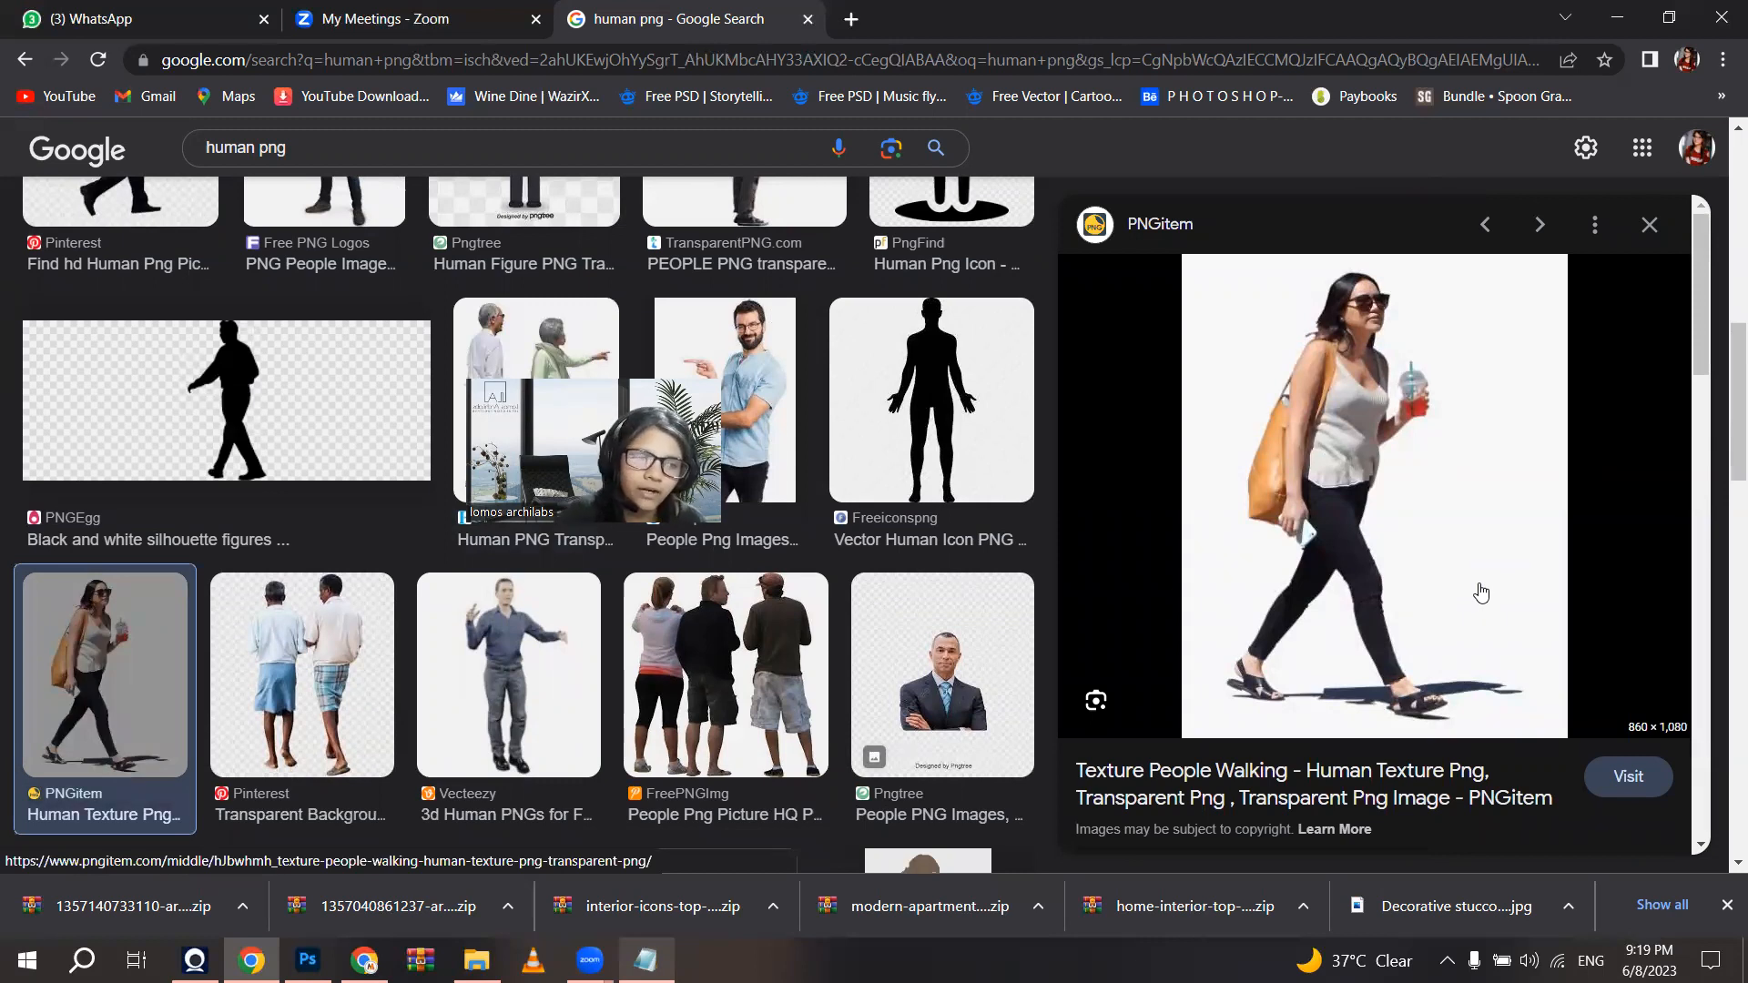
pyautogui.click(1644, 780)
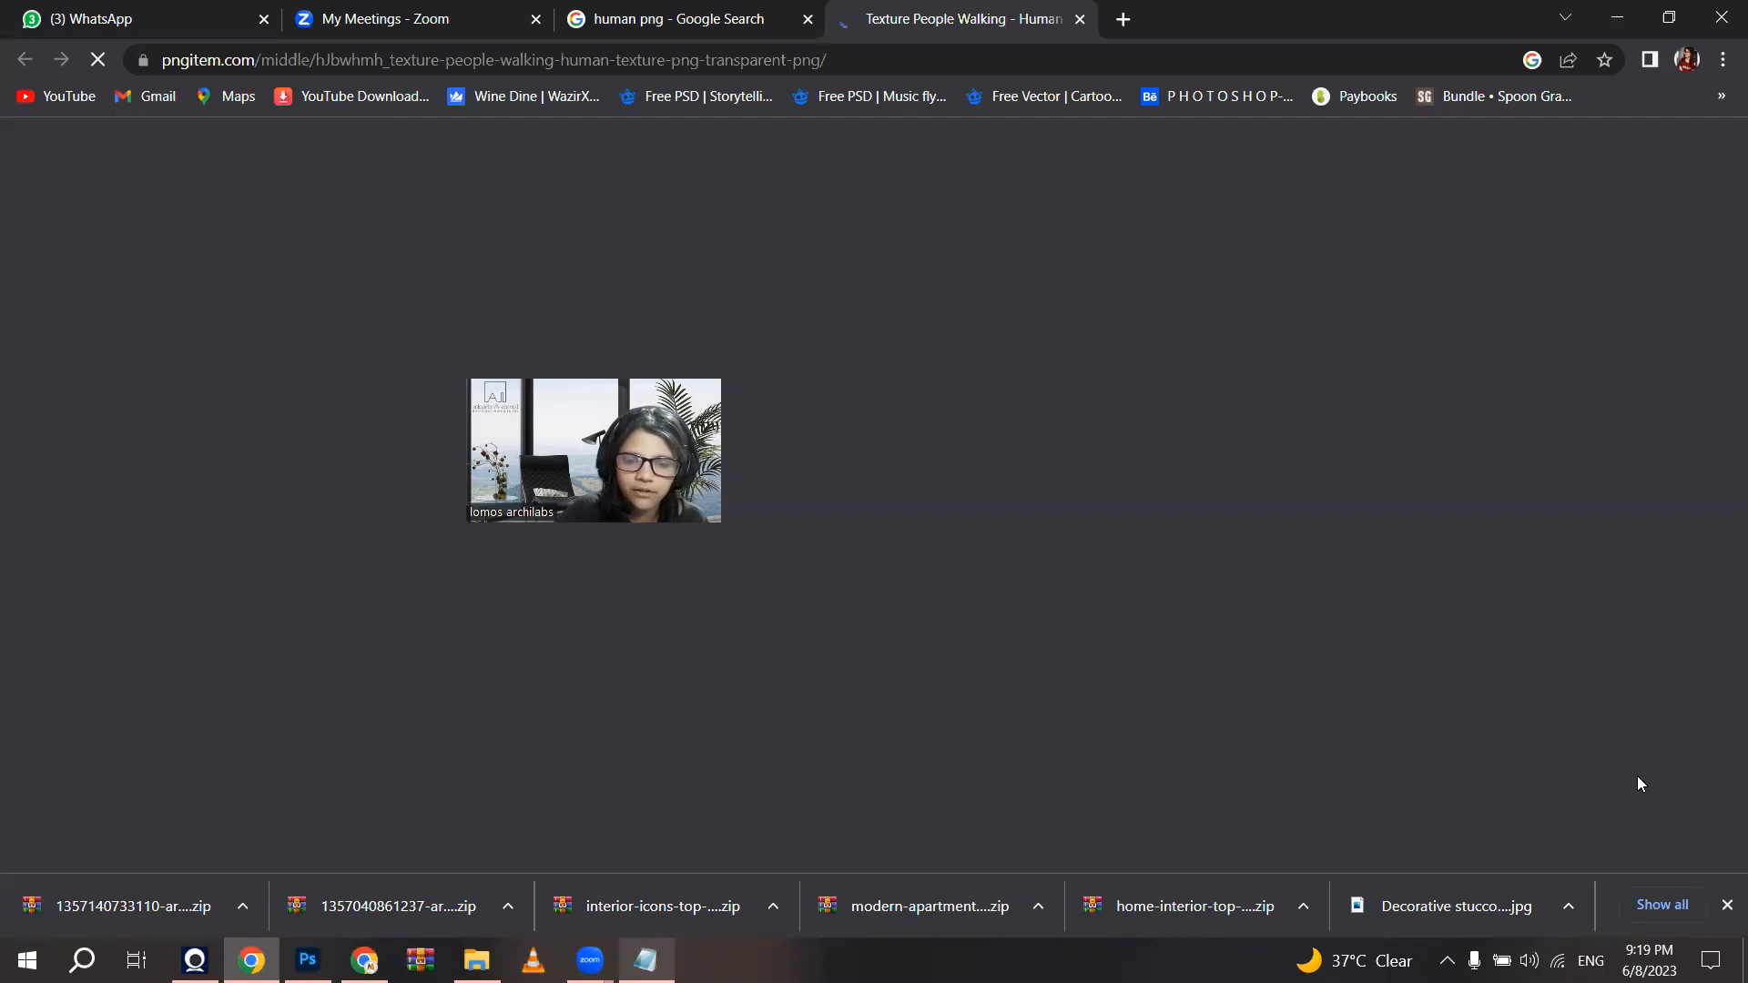
pyautogui.scroll(-3, 702, 358)
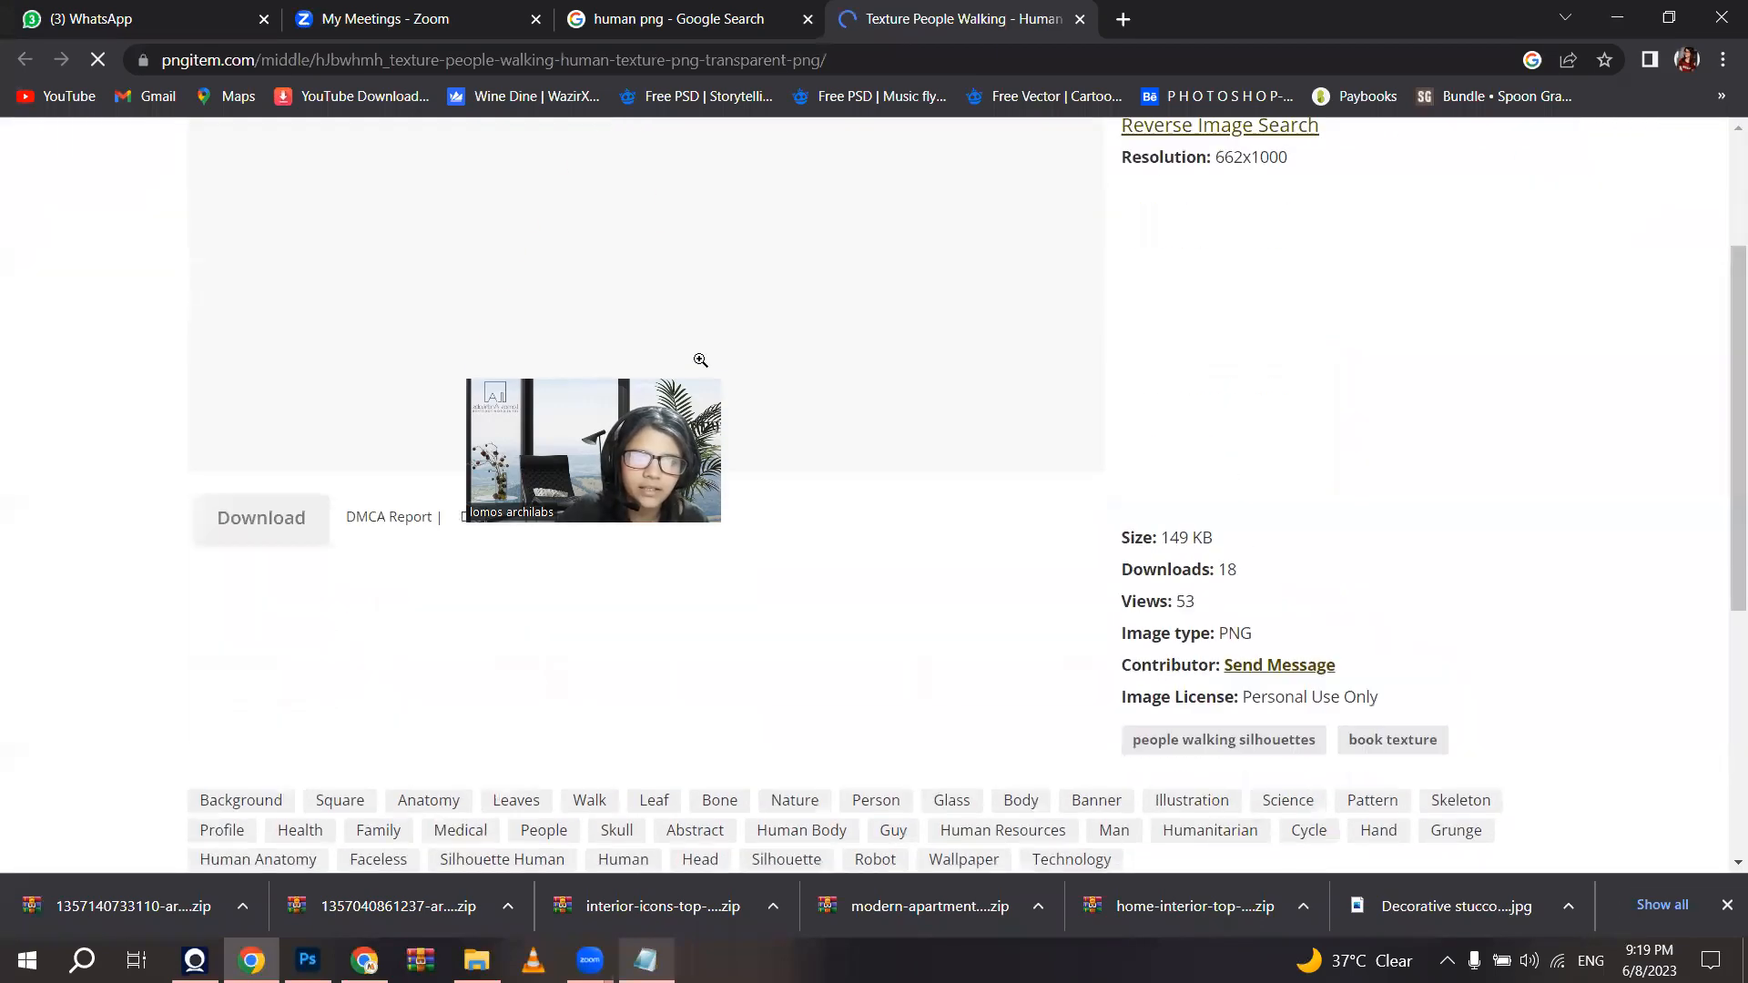
pyautogui.moveTo(642, 377); pyautogui.dragTo(1712, 362)
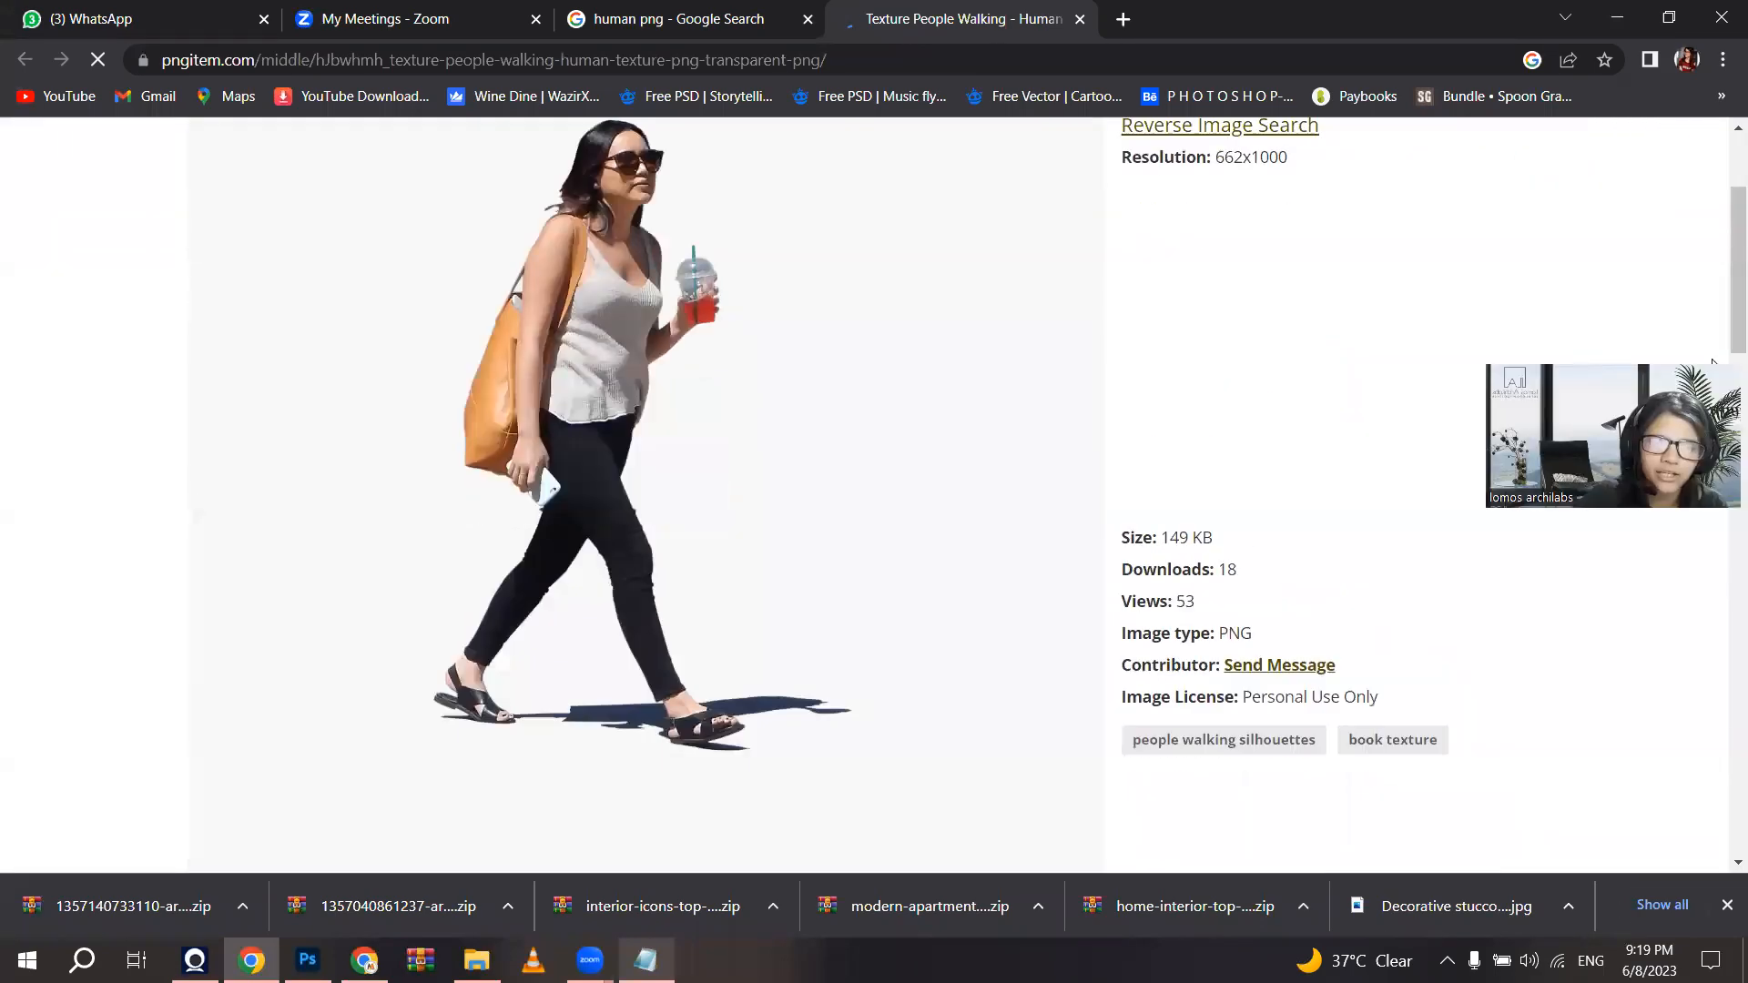
# Step: Examine the PNGitem page's similar cutouts and tell the image's real download control from the advertisement ones
pyautogui.scroll(-5, 546, 545)
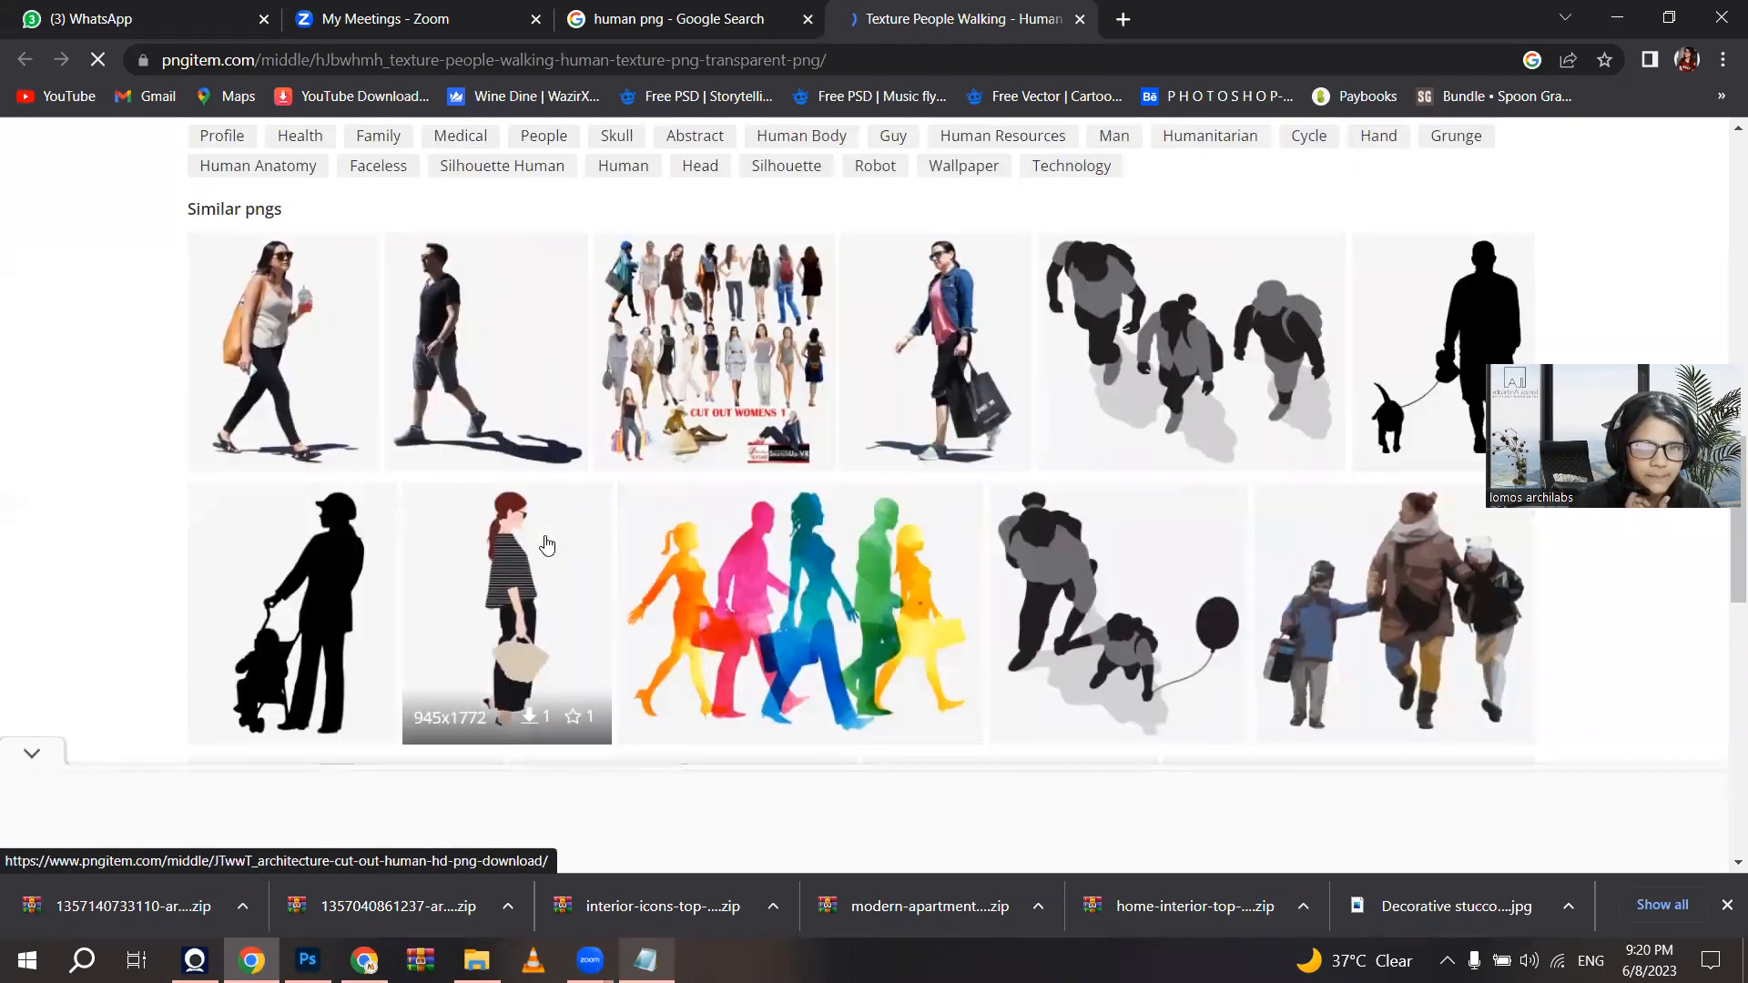
pyautogui.scroll(-3, 546, 544)
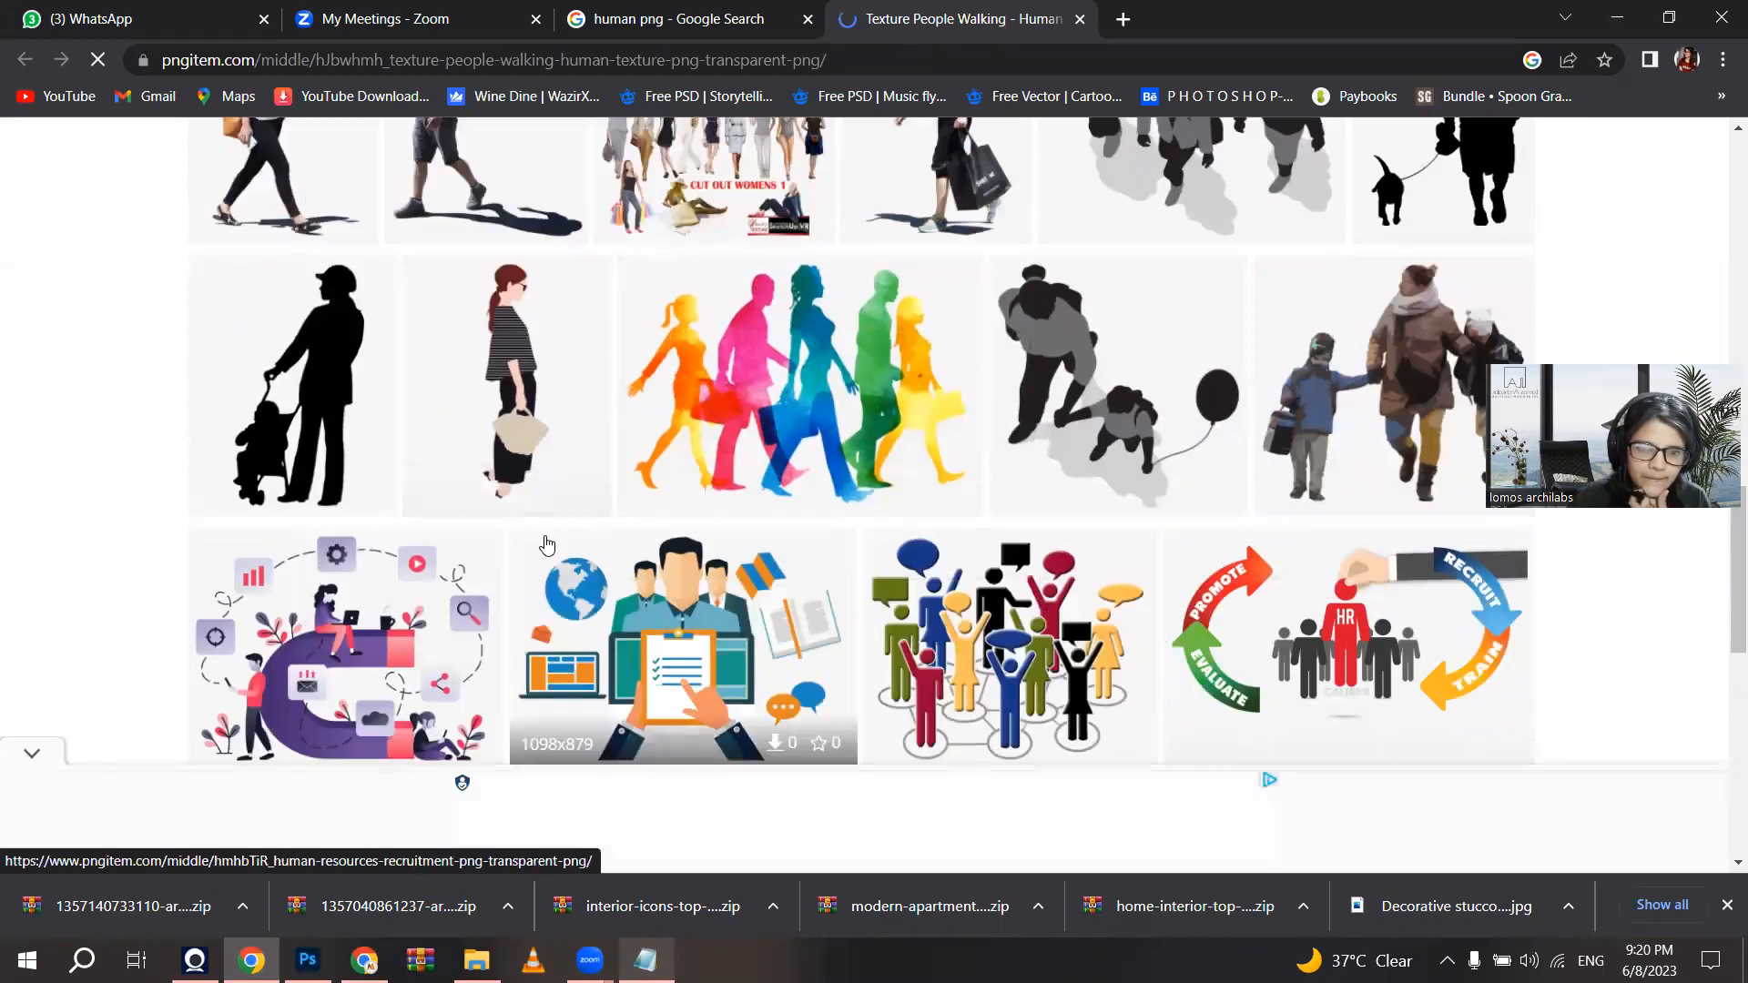
pyautogui.scroll(10, 542, 536)
pyautogui.scroll(2, 580, 267)
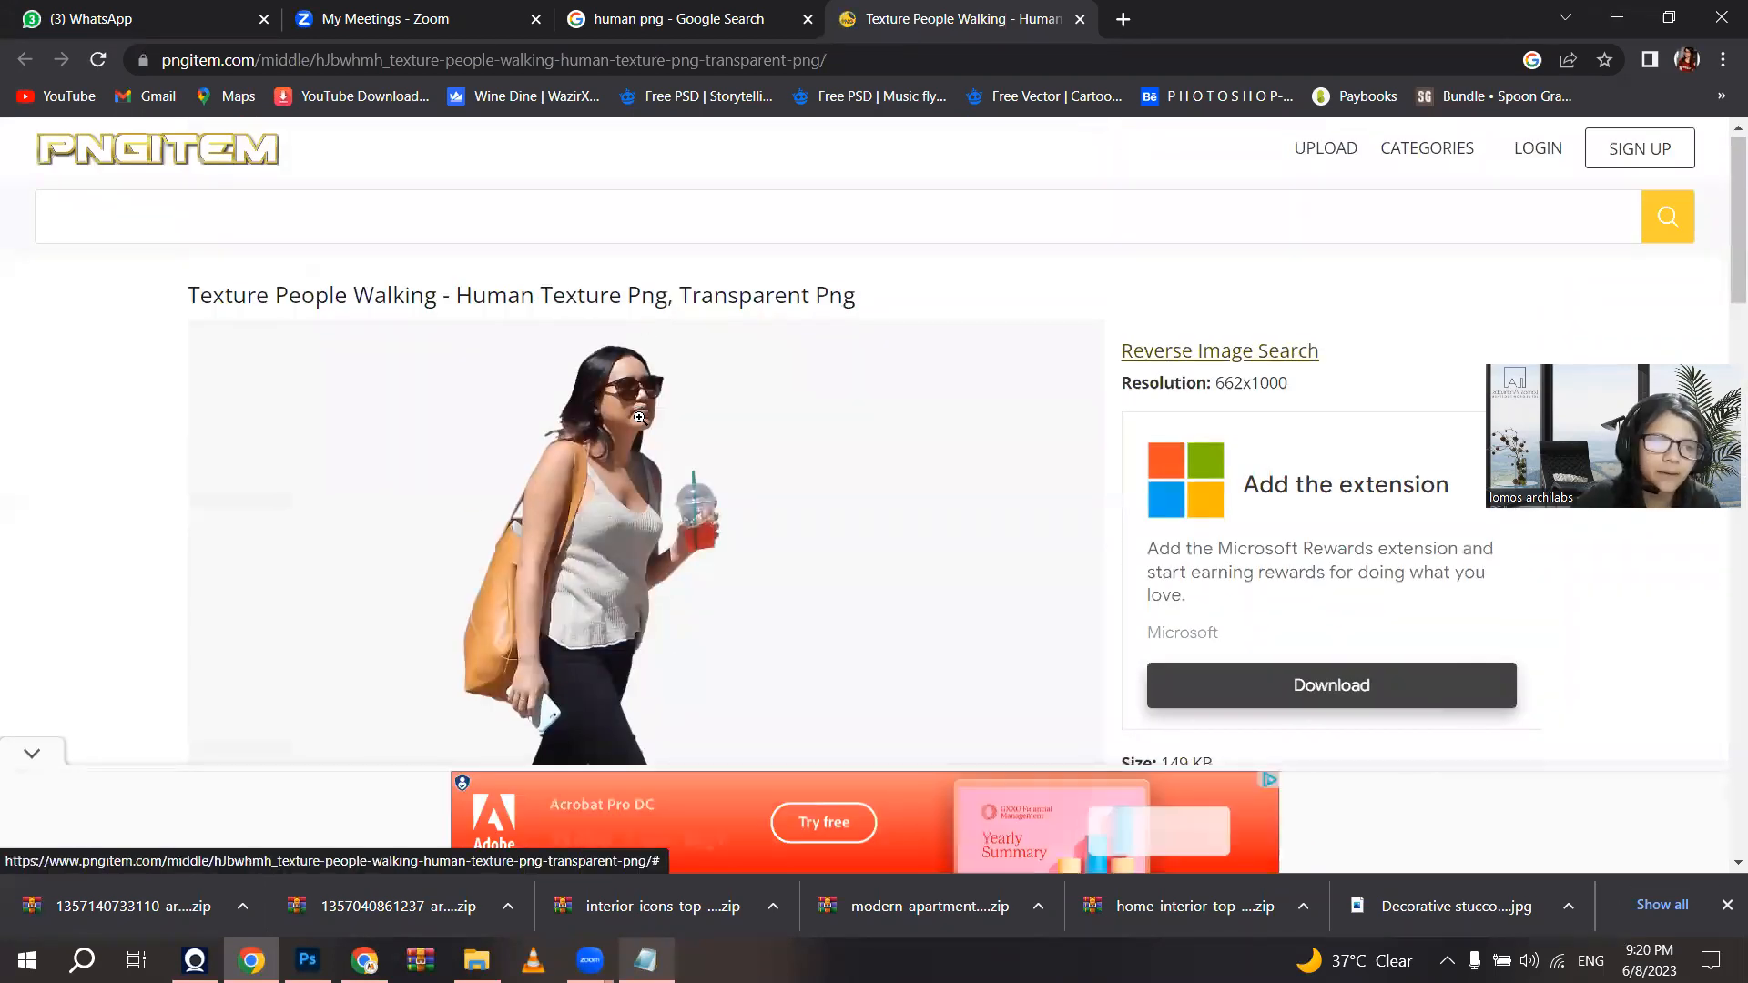
pyautogui.scroll(-2, 583, 455)
pyautogui.scroll(-5, 1098, 487)
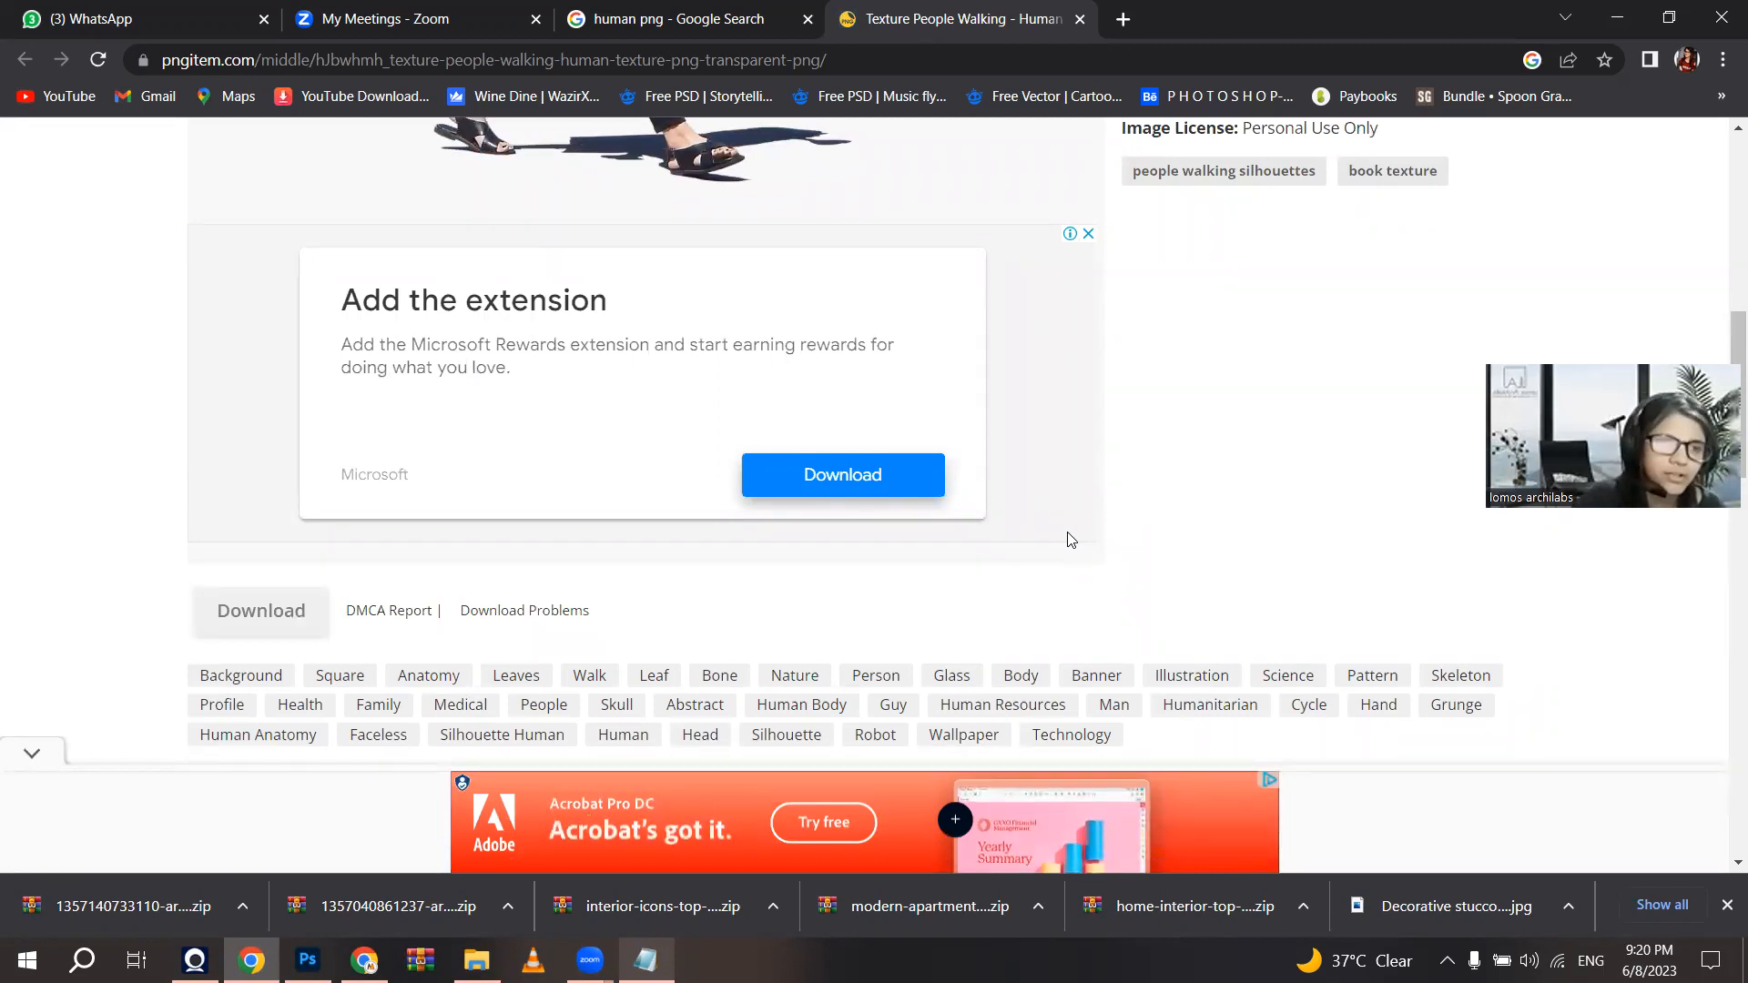
pyautogui.scroll(-1, 1069, 540)
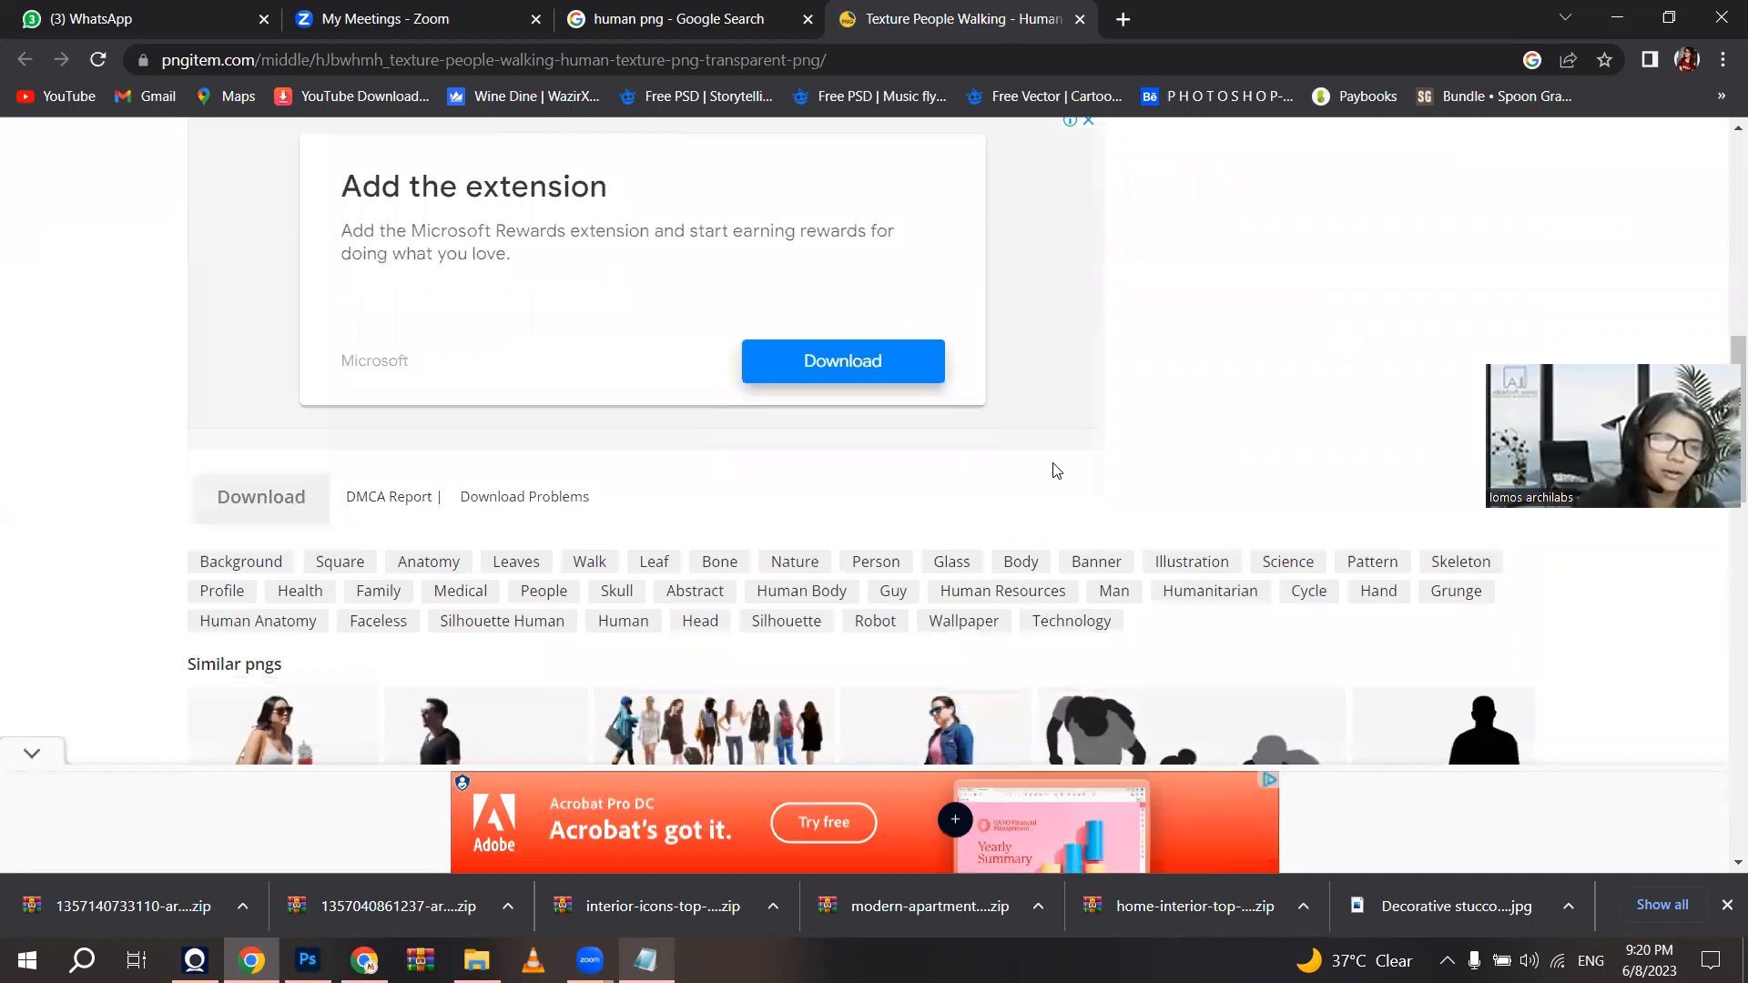
pyautogui.scroll(2, 1053, 471)
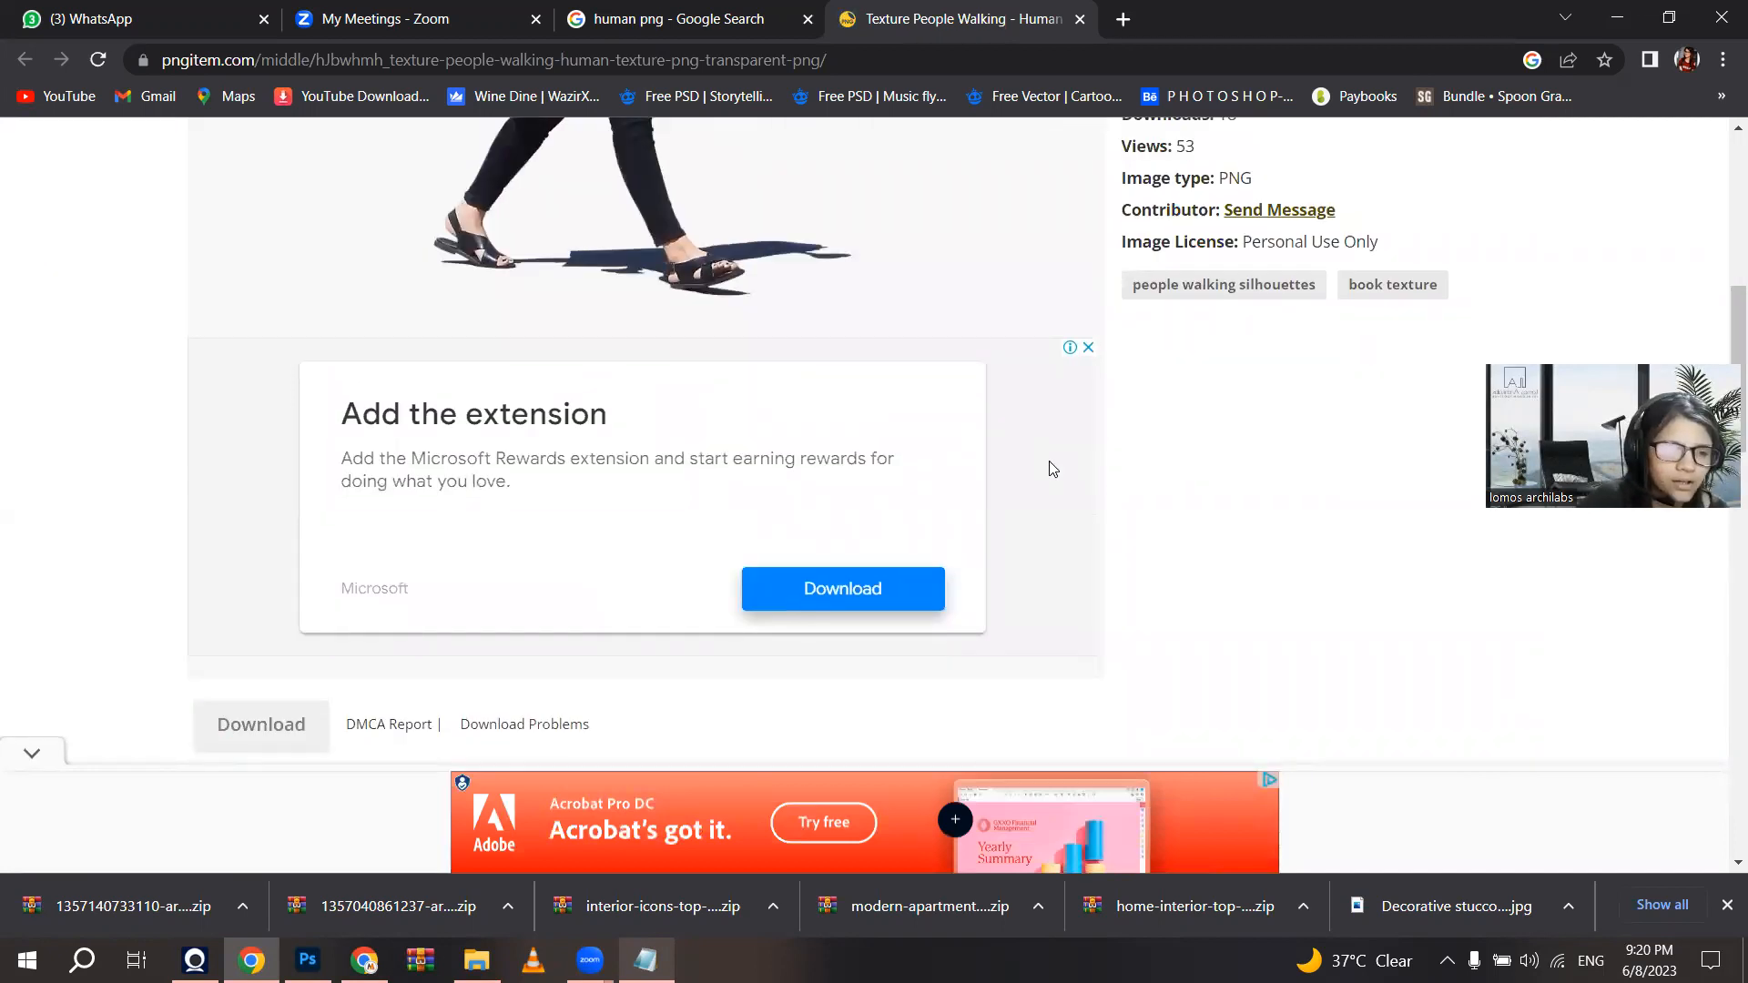
pyautogui.scroll(4, 1053, 470)
pyautogui.scroll(-4, 905, 585)
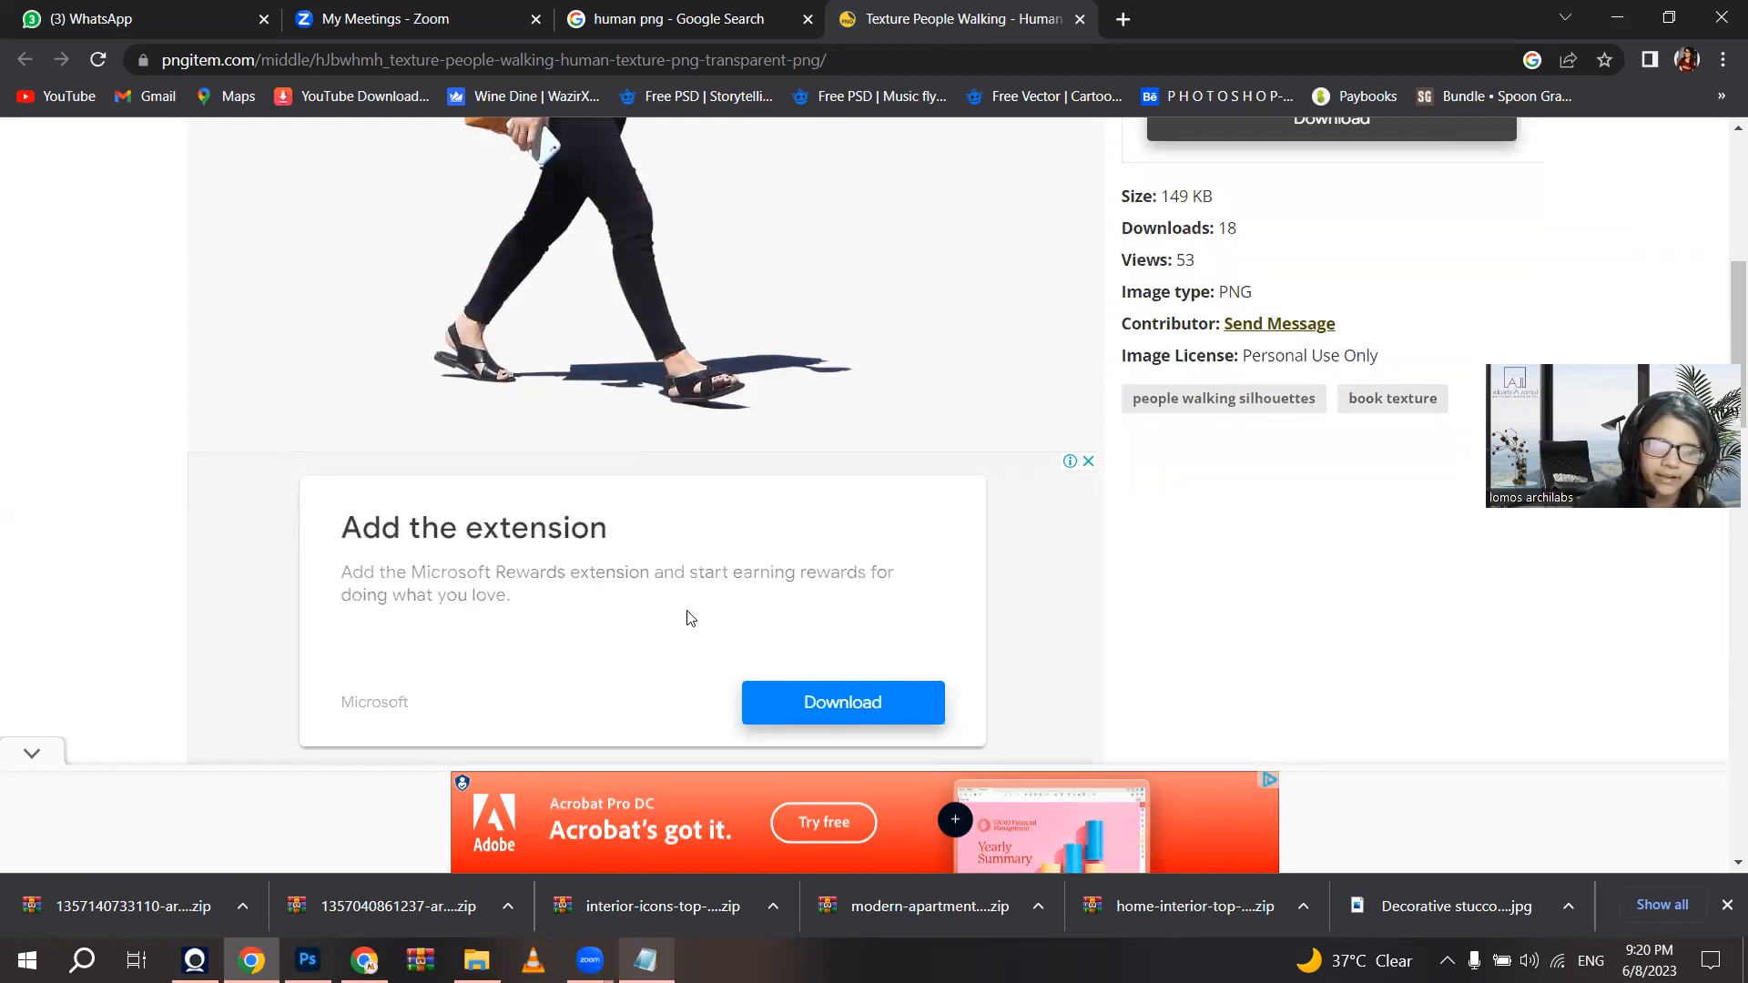
pyautogui.scroll(-5, 815, 455)
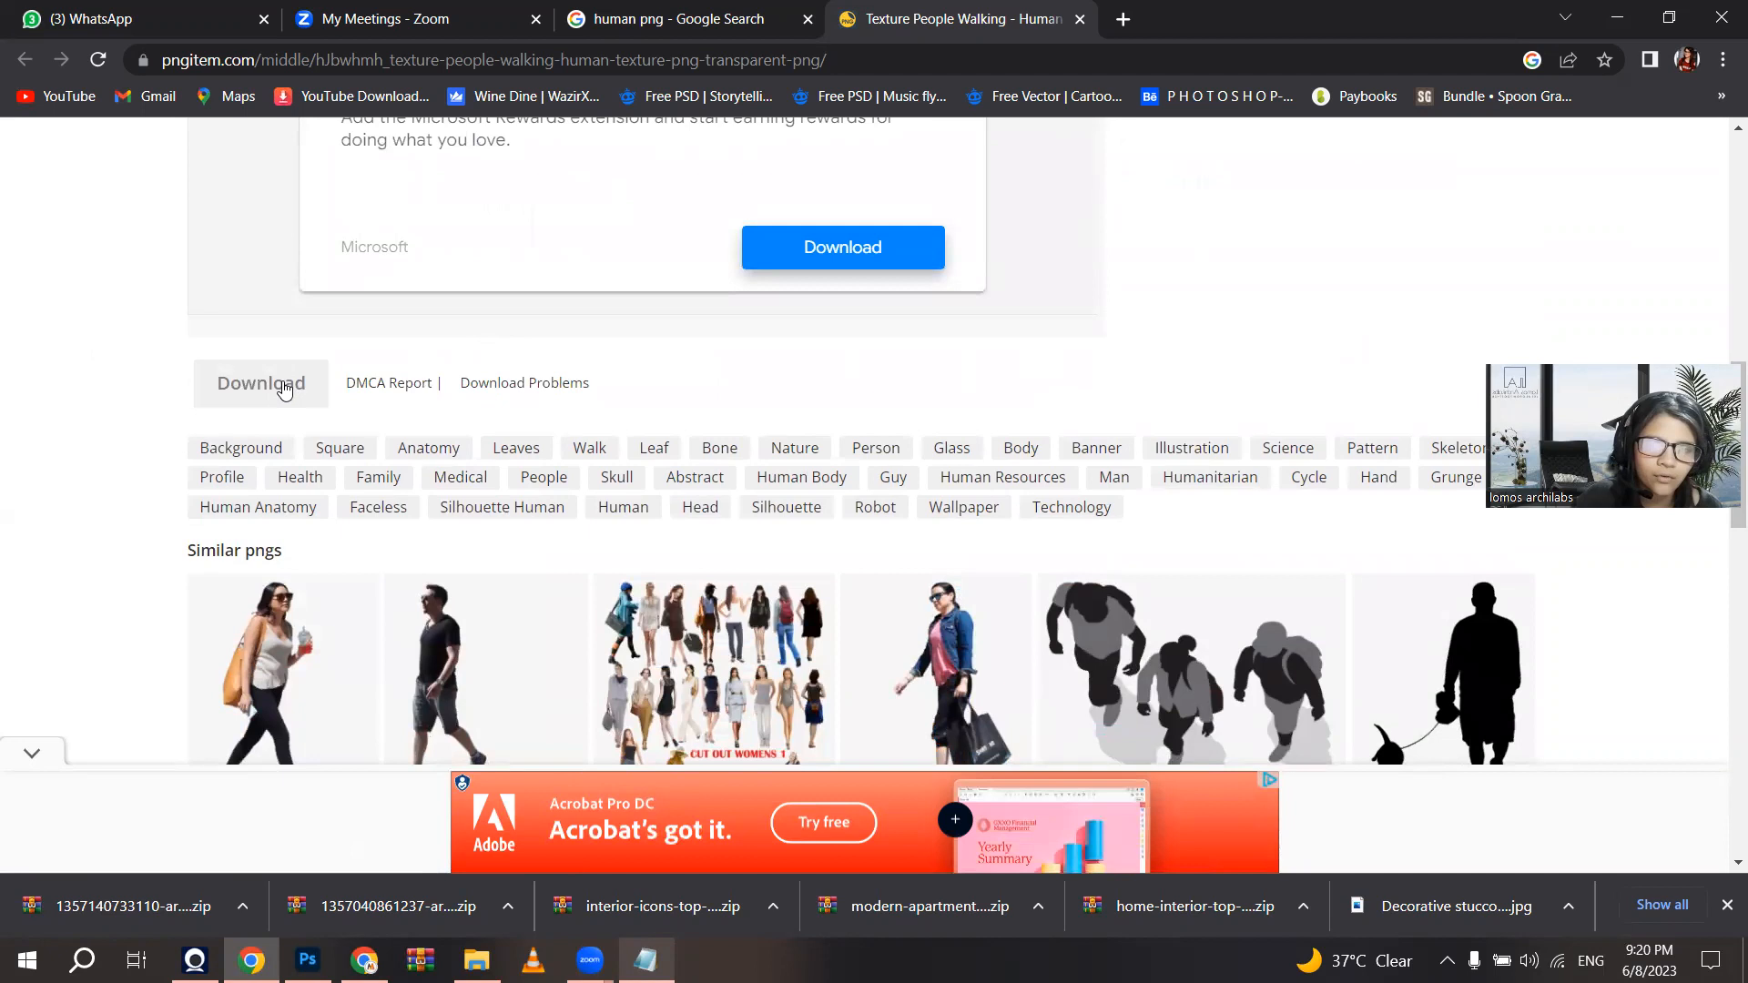
pyautogui.scroll(1, 260, 394)
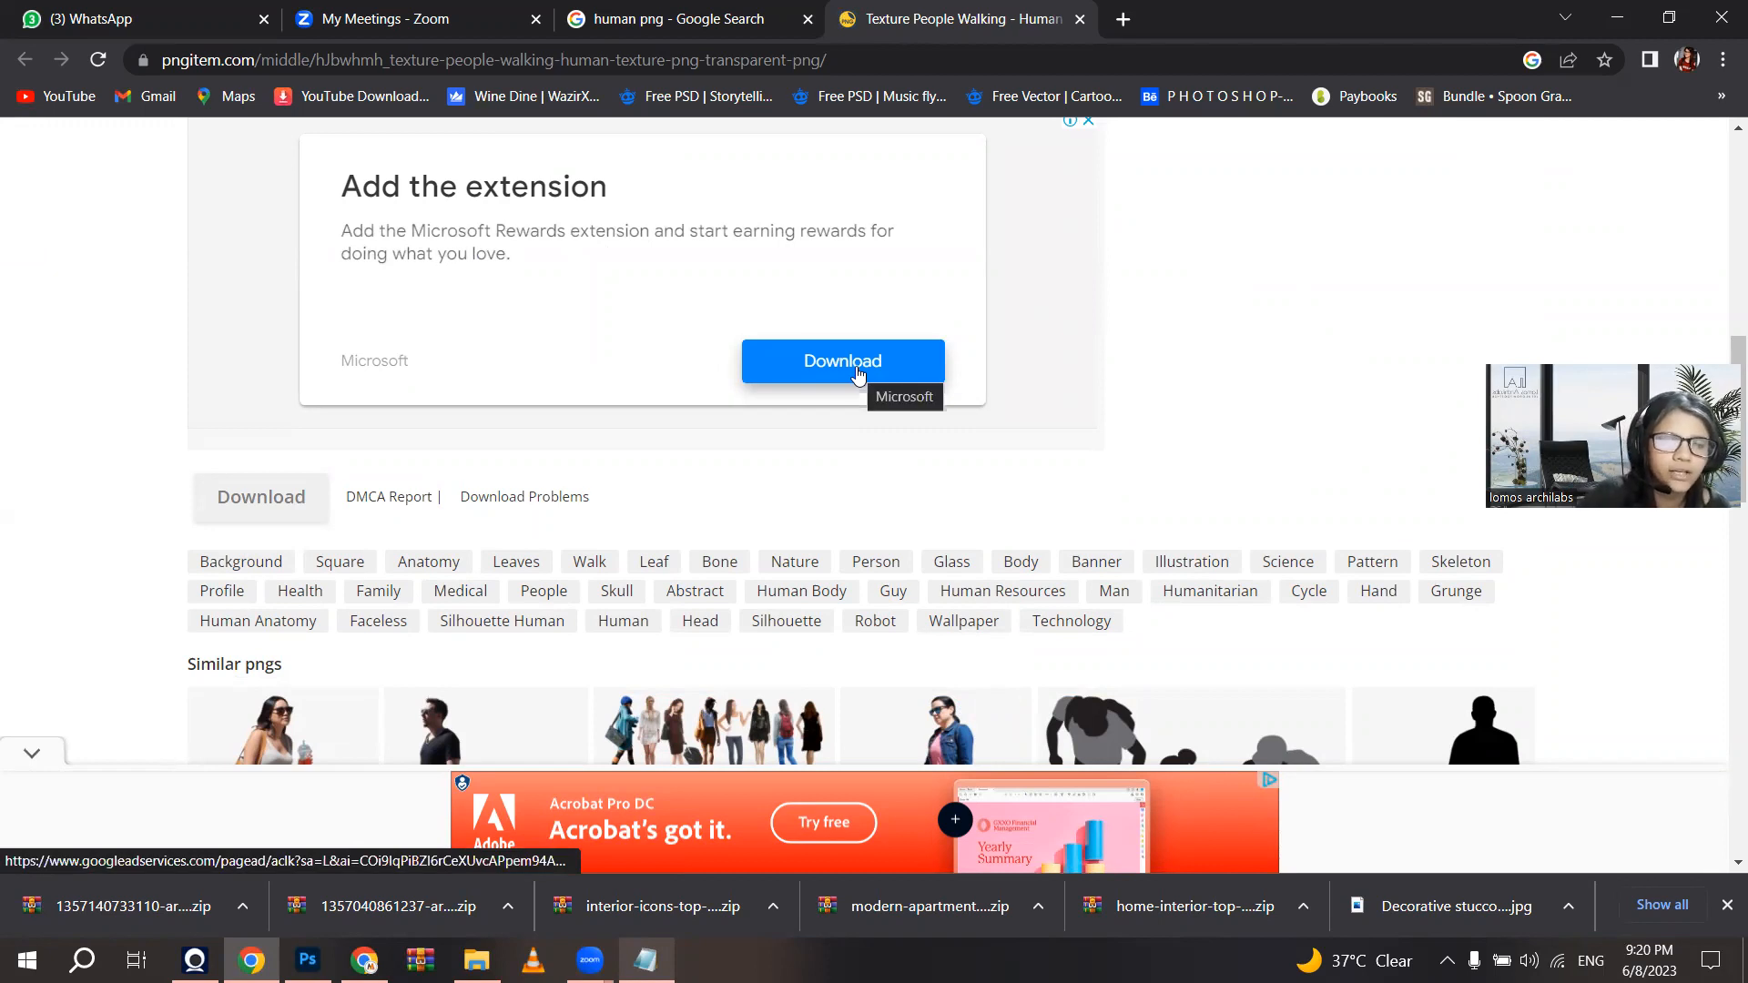
# Step: Download the walking woman PNG from PNGitem, dismissing the advertisement that interrupts it
pyautogui.click(269, 503)
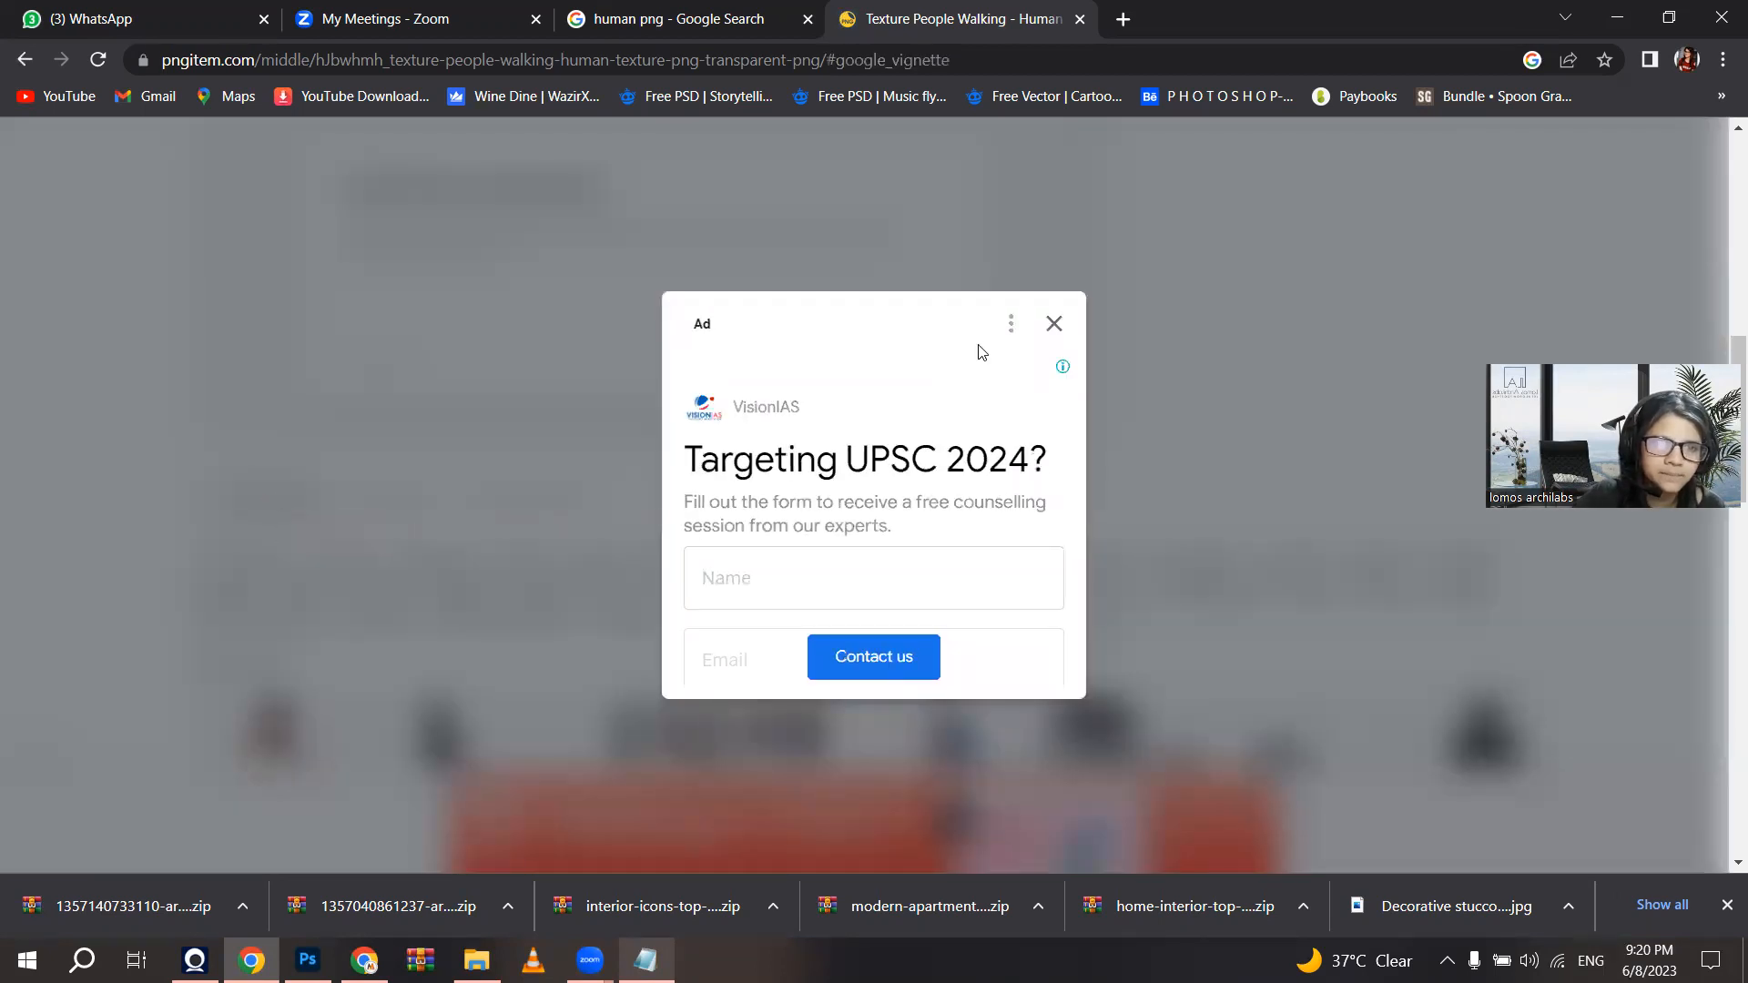
pyautogui.click(1053, 325)
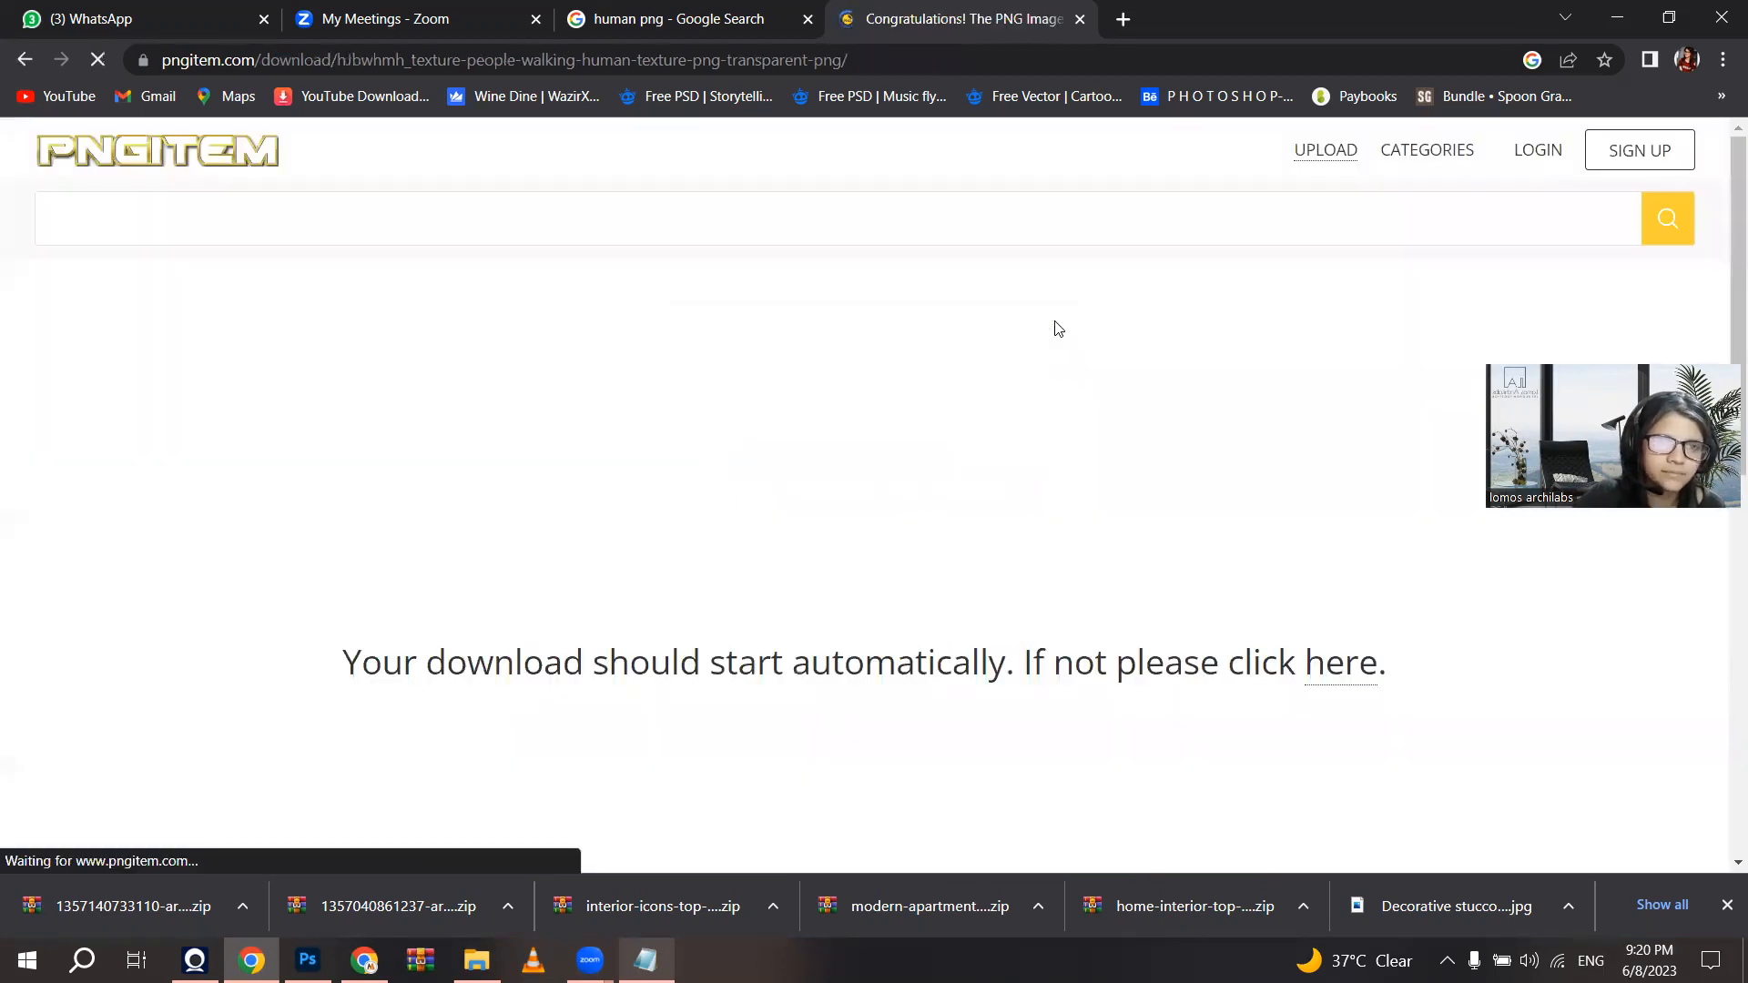
pyautogui.scroll(-3, 1056, 330)
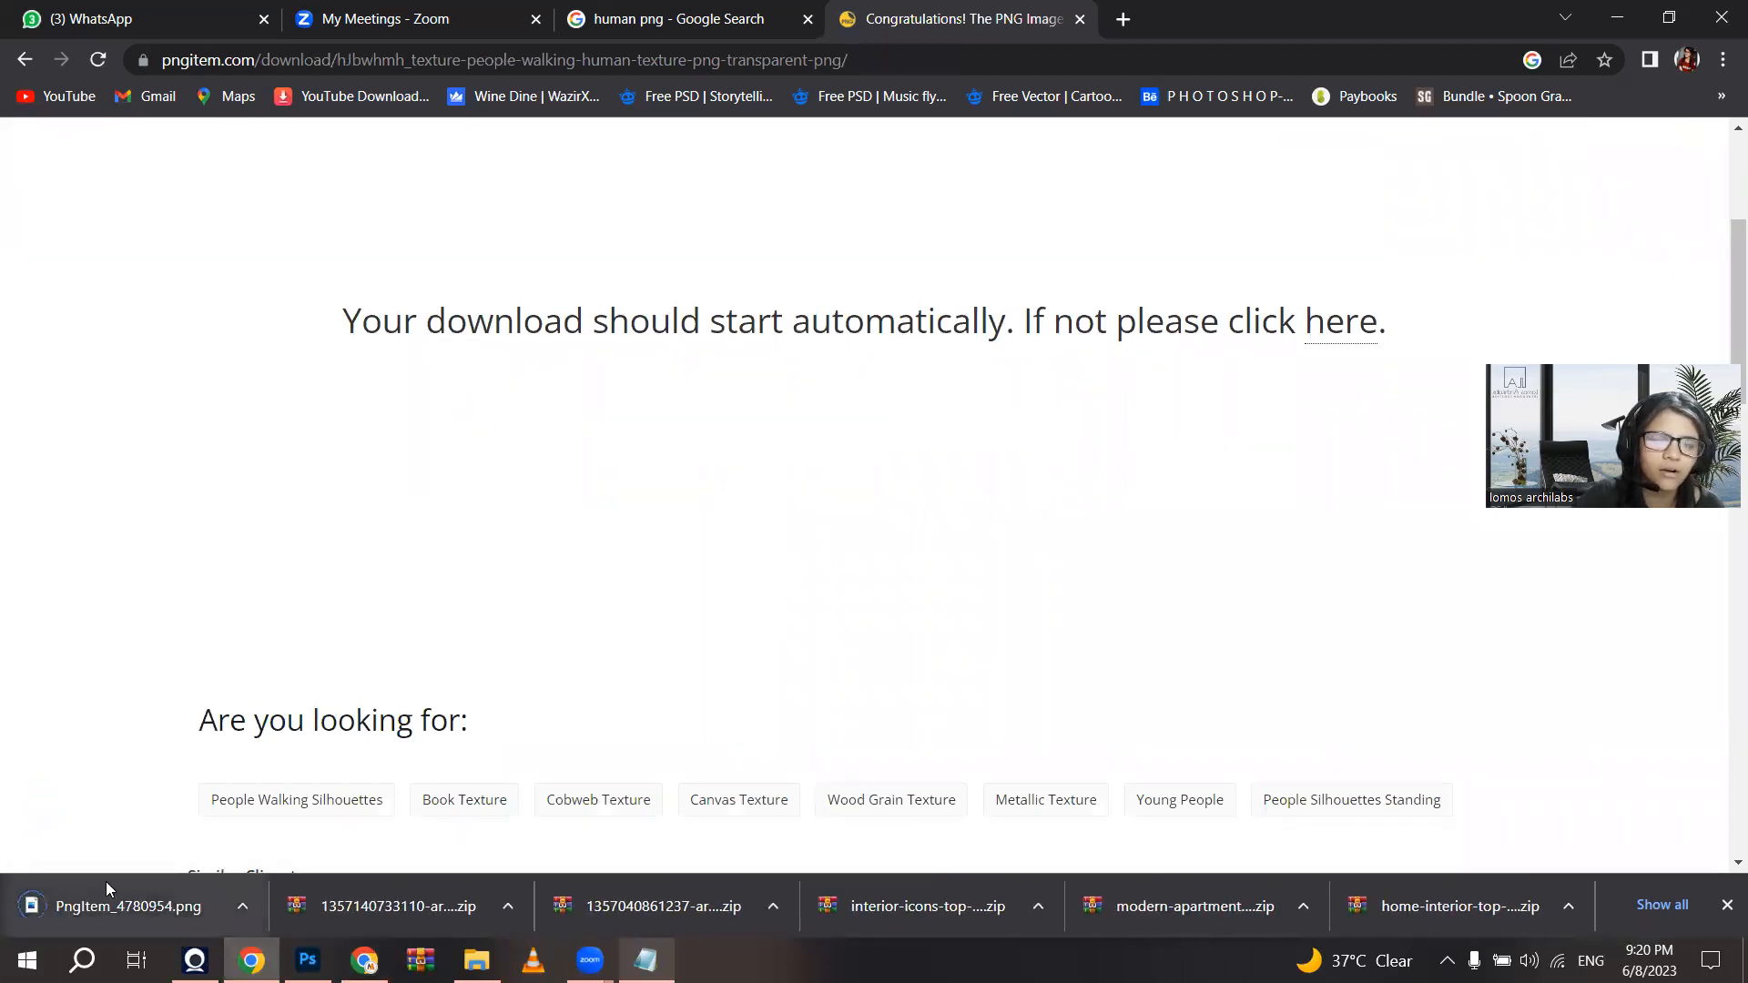
# Step: Place the downloaded PngItem_4780954.png in the Photoshop house image, scaled to about 10.6%, with the woman walking in front of the entrance
pyautogui.moveTo(105, 883); pyautogui.dragTo(600, 496)
pyautogui.moveTo(653, 258); pyautogui.dragTo(839, 761)
pyautogui.moveTo(830, 698); pyautogui.dragTo(830, 666)
pyautogui.moveTo(823, 728); pyautogui.dragTo(794, 696)
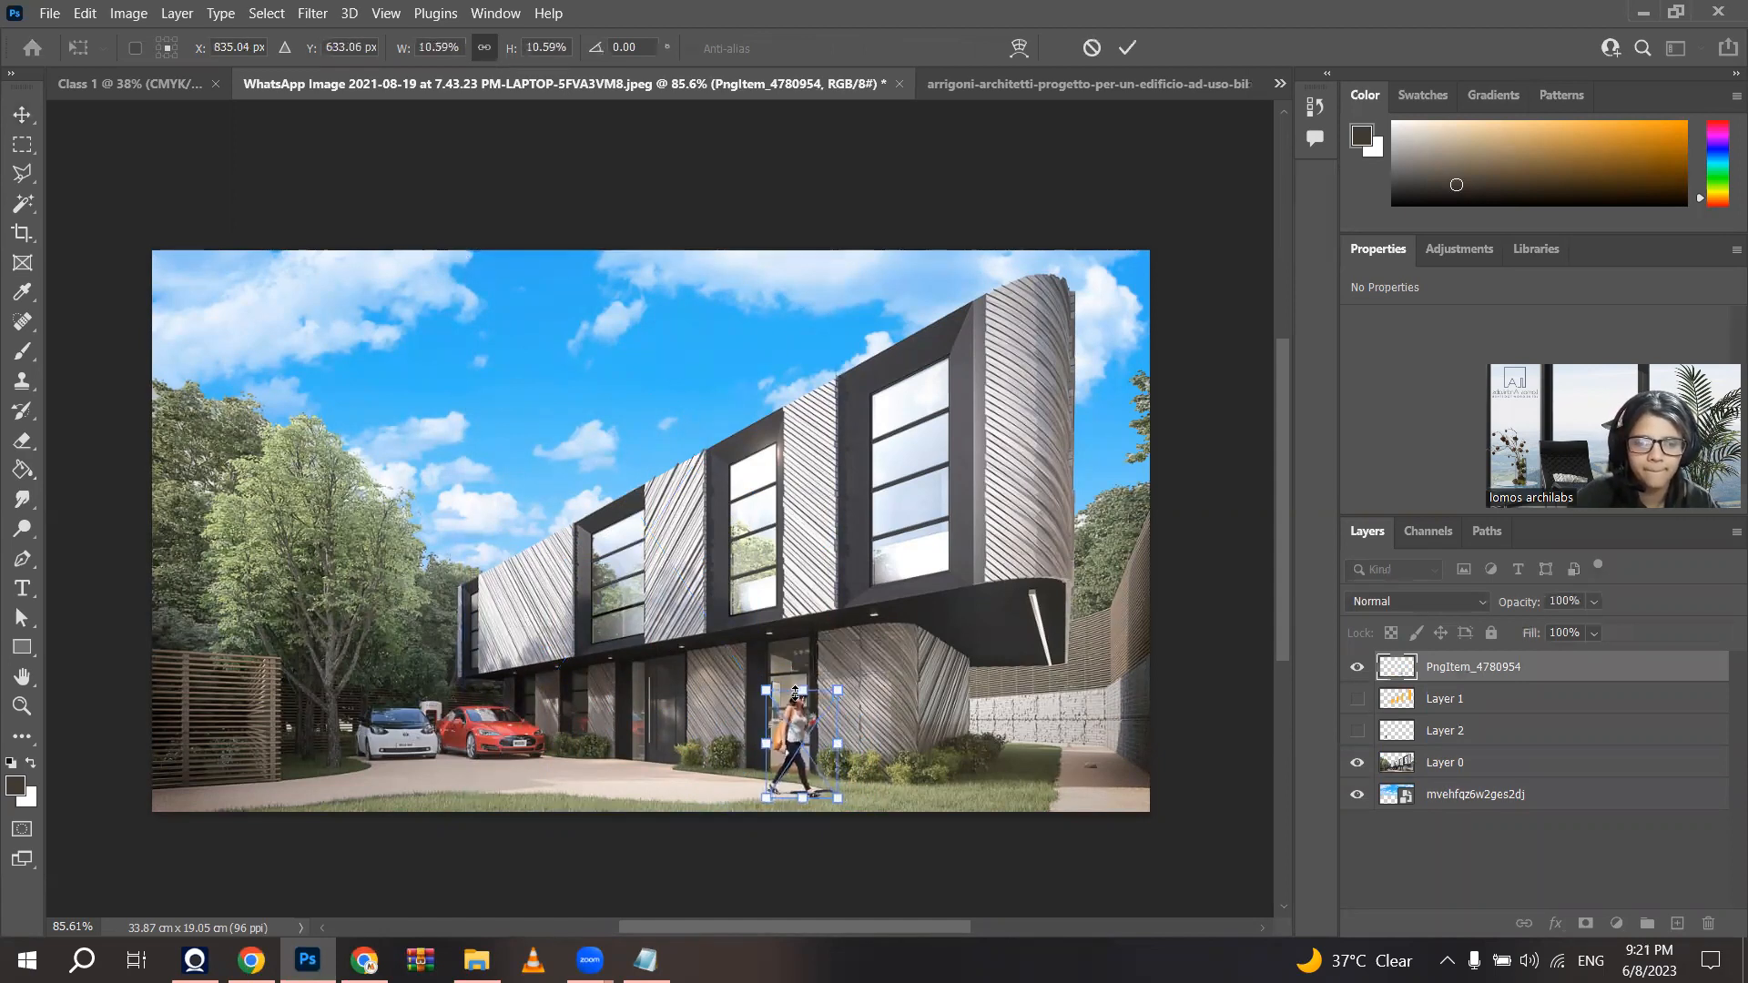
pyautogui.press('Return')
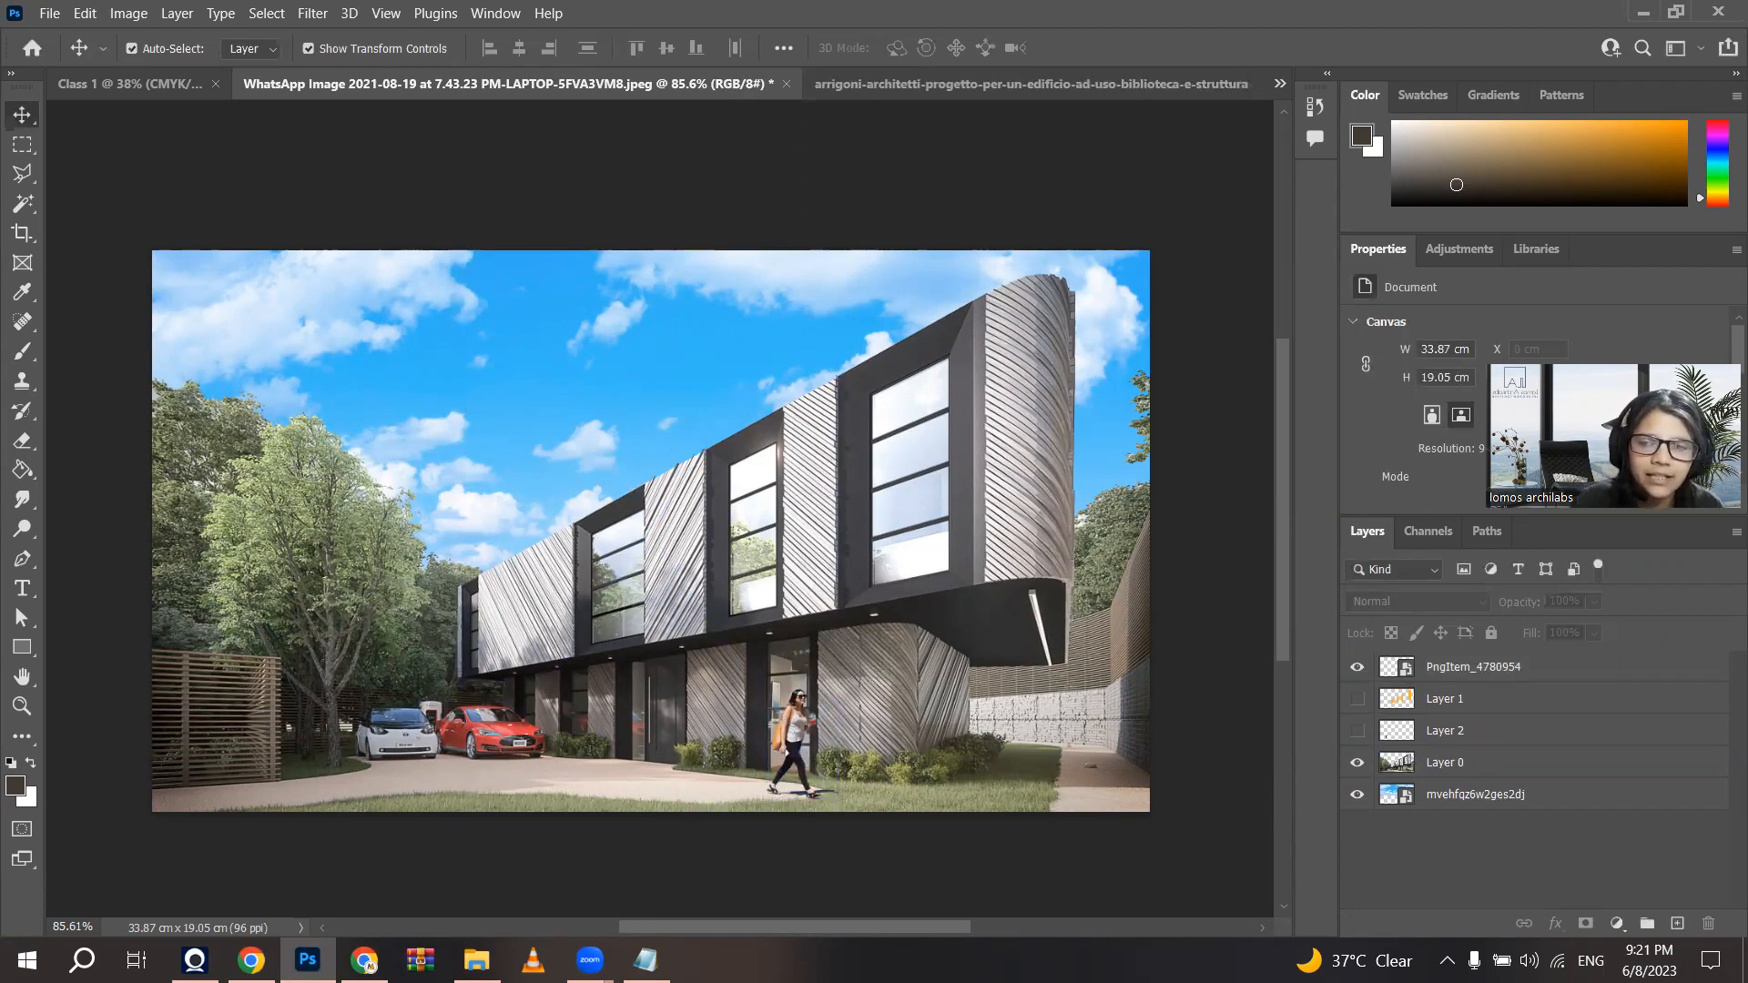
# Step: Switch to File Explorer and look through the "ps arch material" folder for another people cutout
pyautogui.hotkey('alt', 'Tab')
pyautogui.scroll(-8, 760, 554)
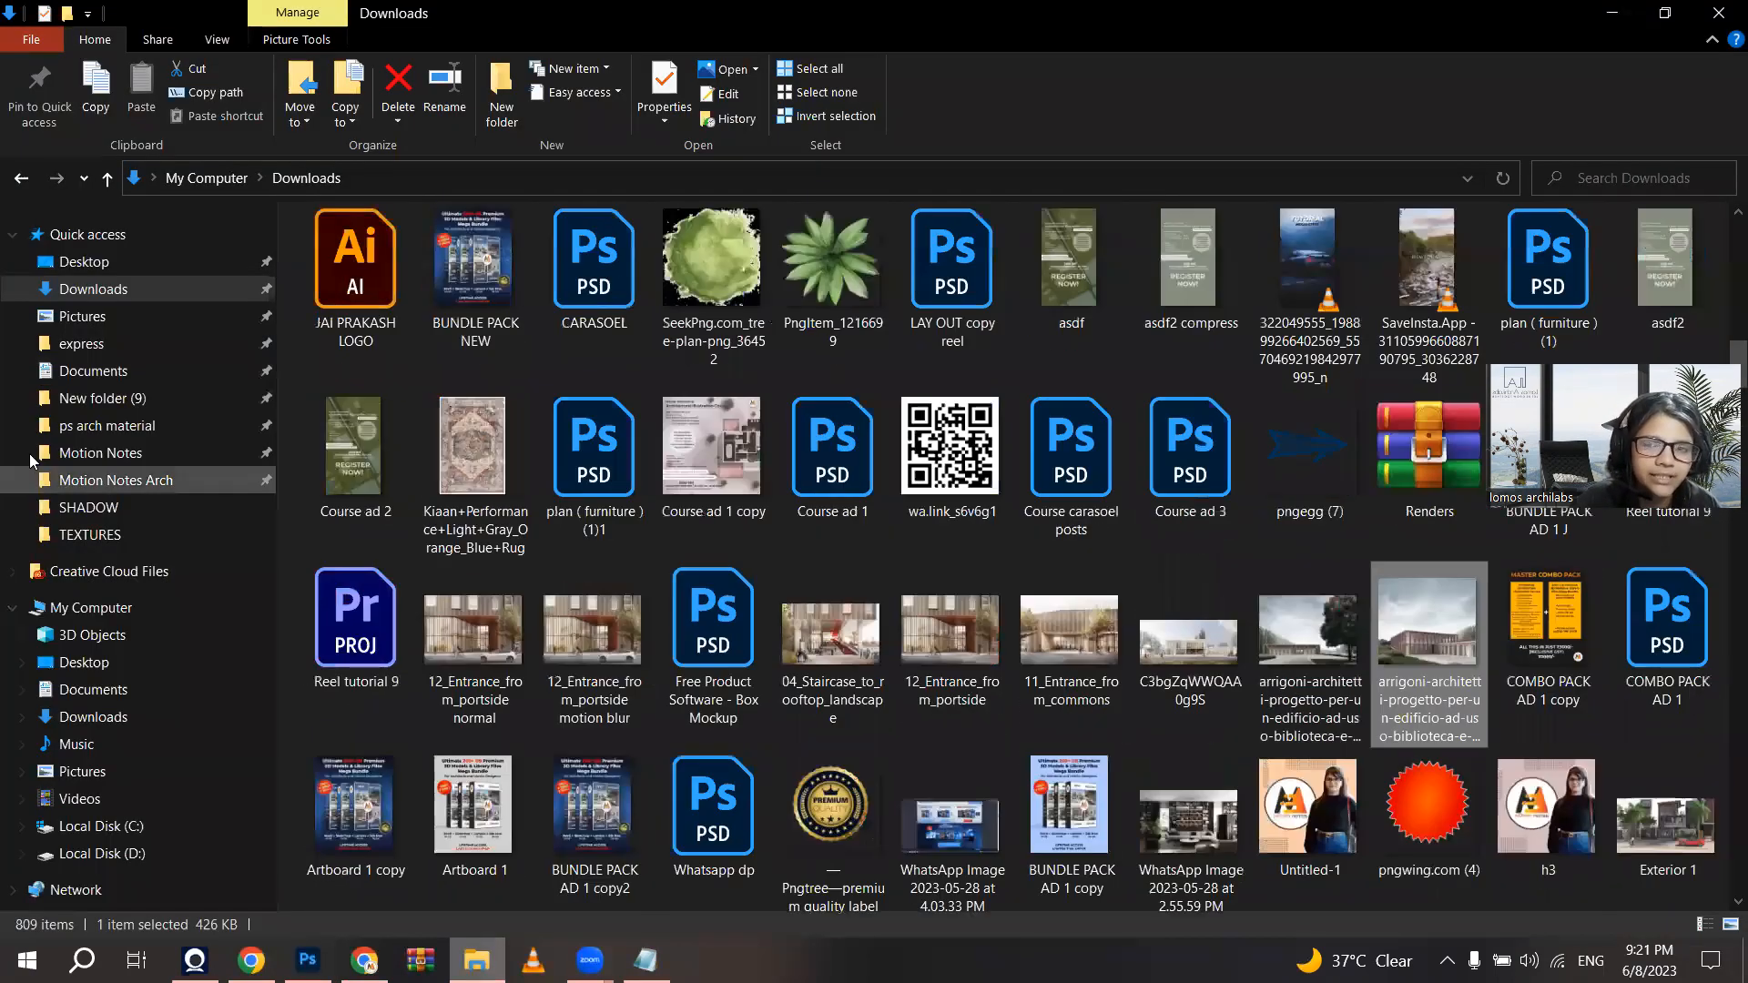
pyautogui.click(129, 400)
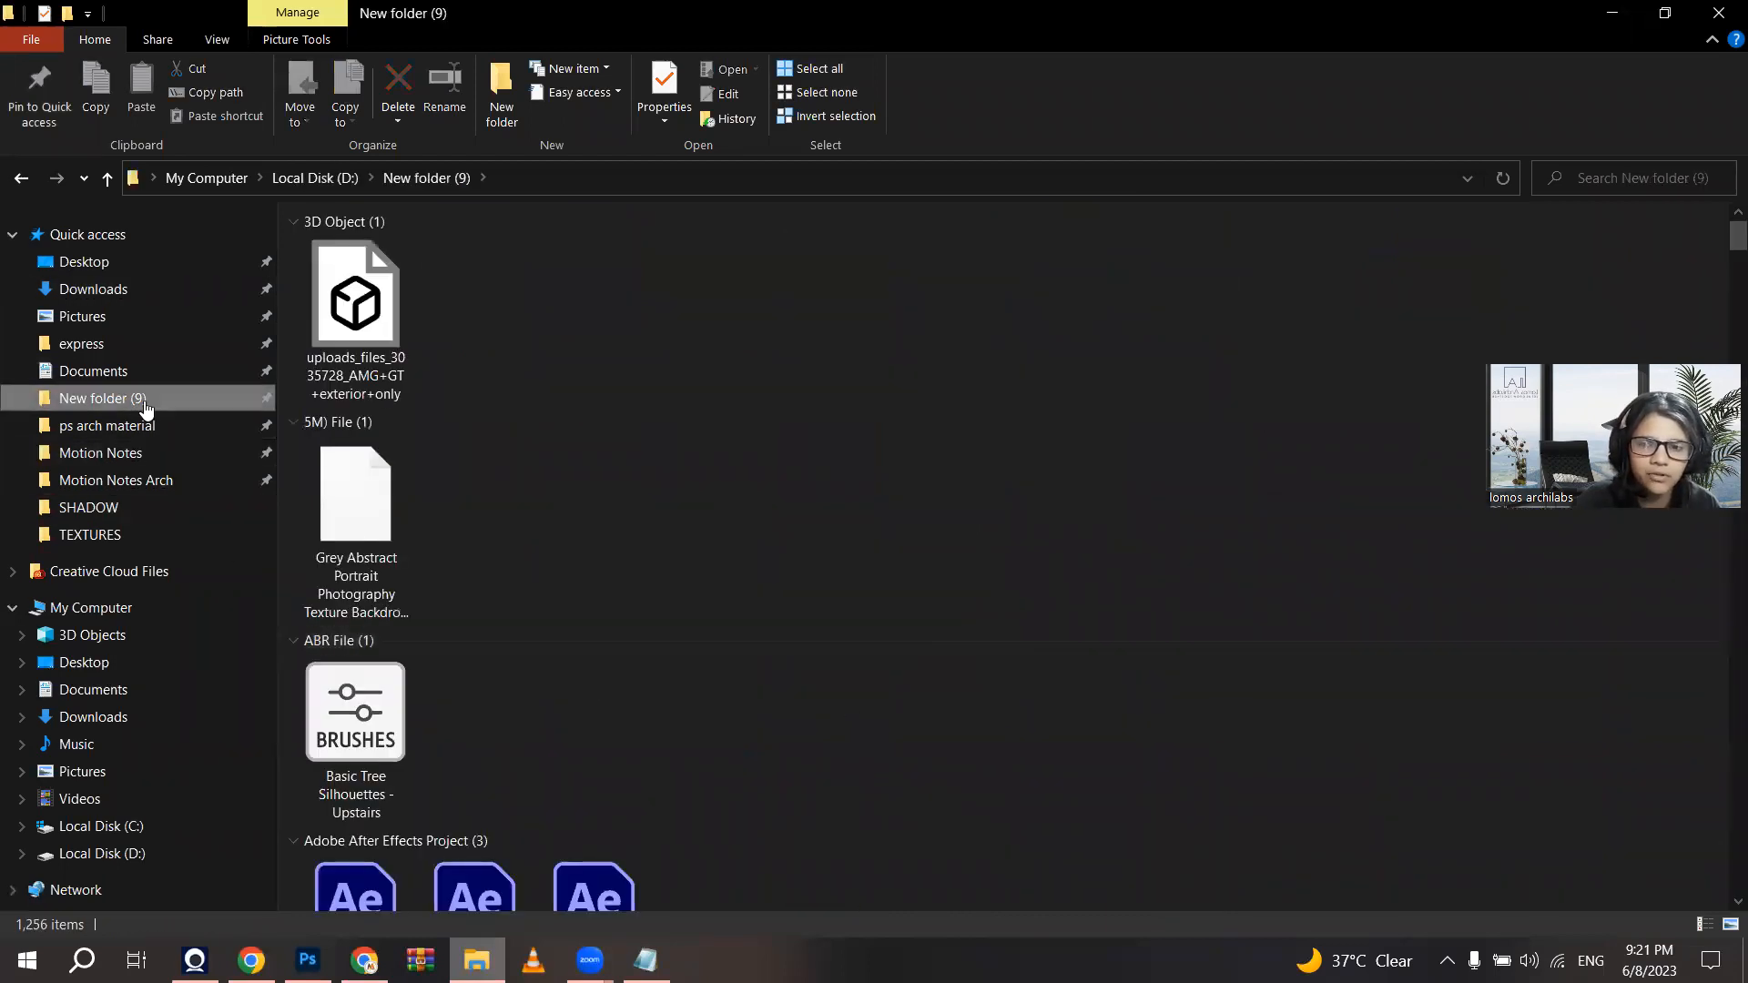
pyautogui.click(146, 426)
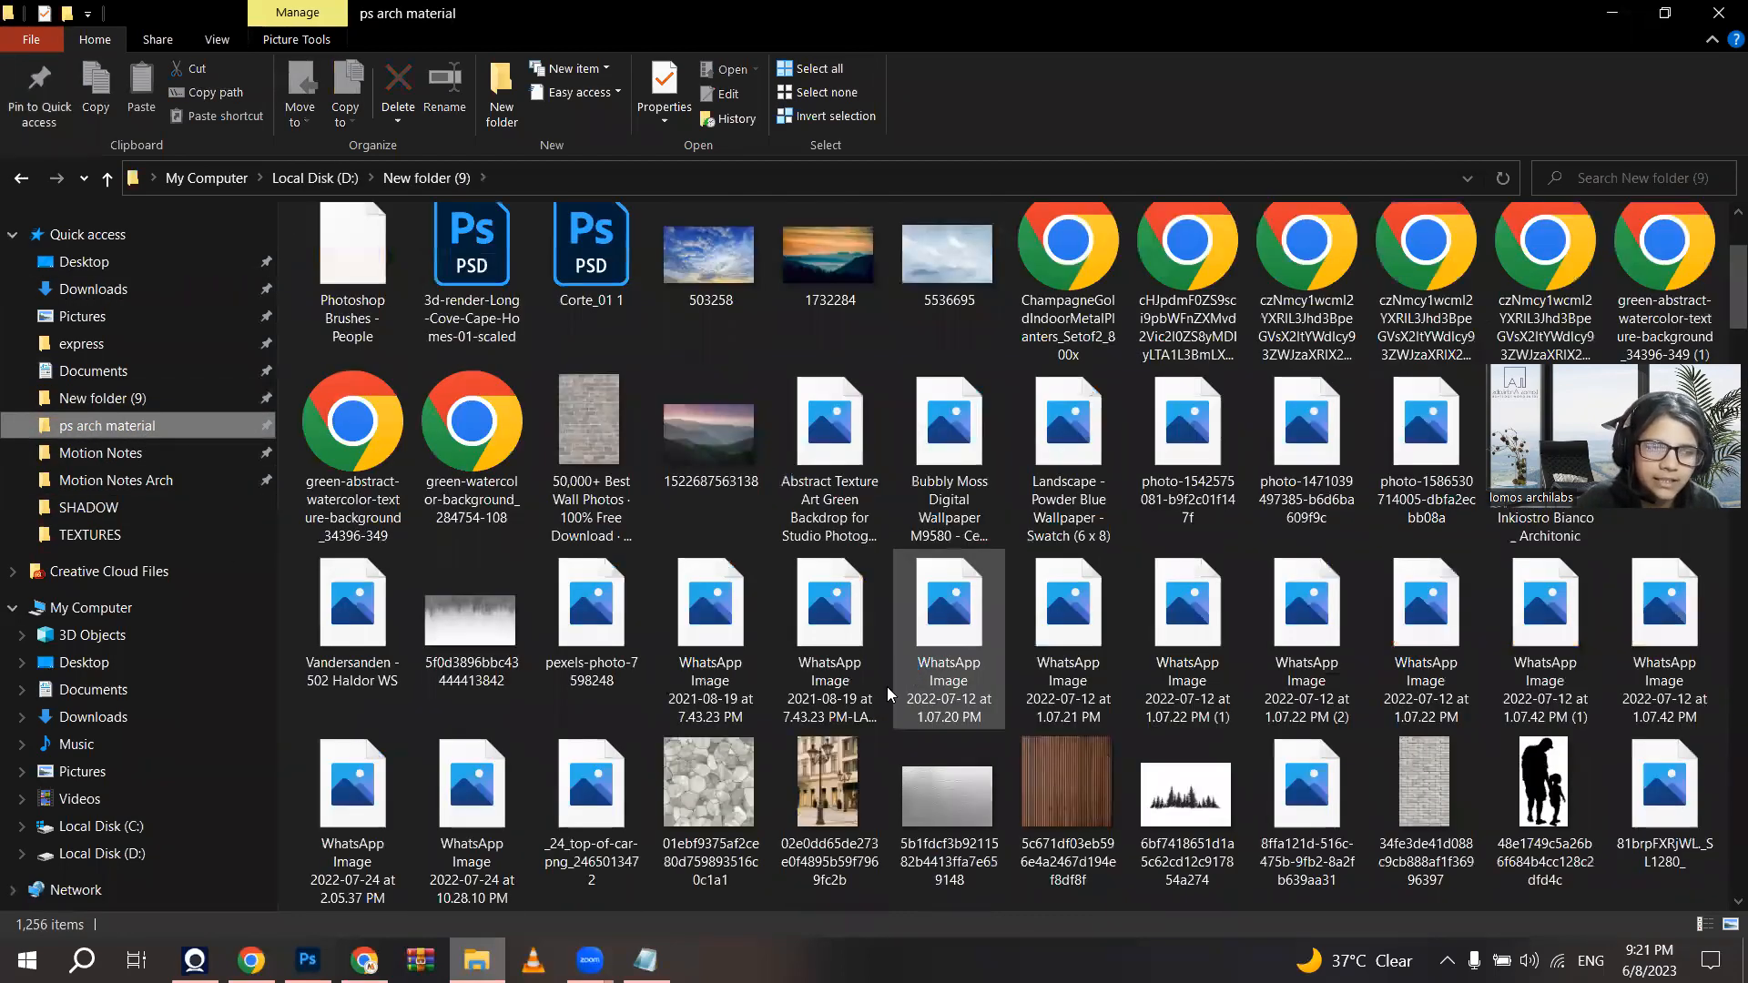
pyautogui.scroll(-10, 799, 686)
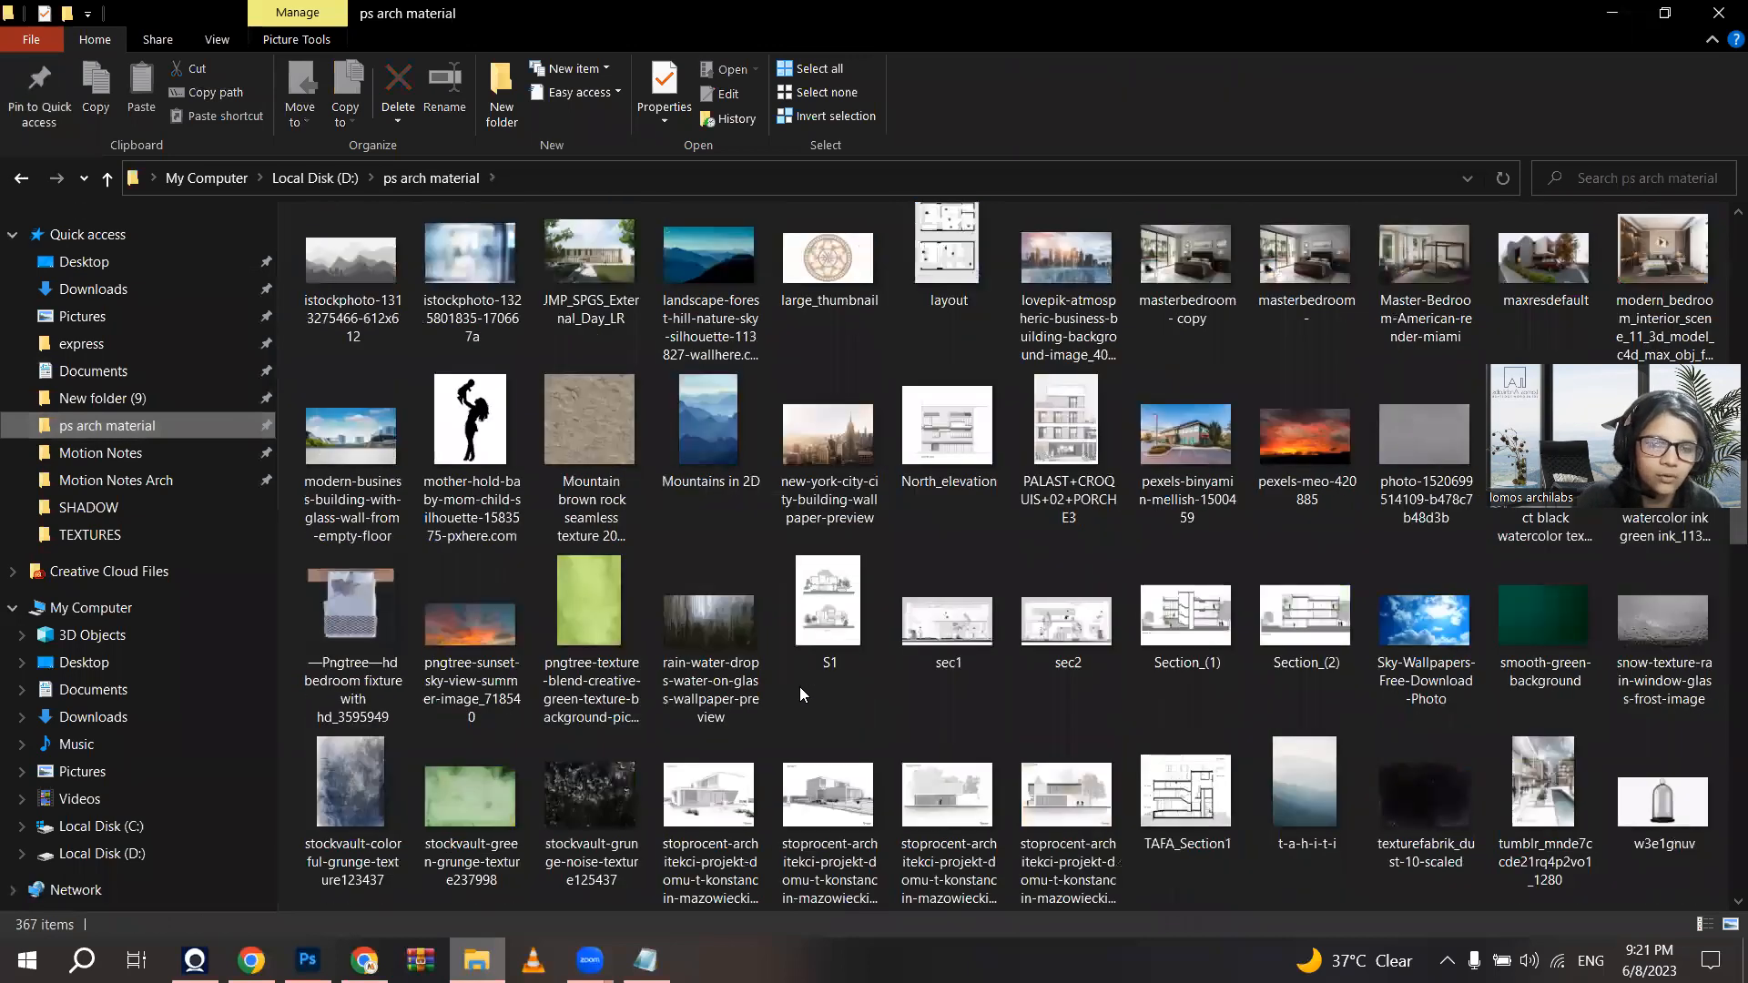
pyautogui.scroll(-4, 799, 686)
# Step: Place the business-people-walking PNG in the house image, scaled to about 1.7 × 3.2 cm, on the driveway in front of the parked cars
pyautogui.click(1184, 587)
pyautogui.moveTo(1183, 587); pyautogui.dragTo(589, 474)
pyautogui.moveTo(655, 250); pyautogui.dragTo(689, 678)
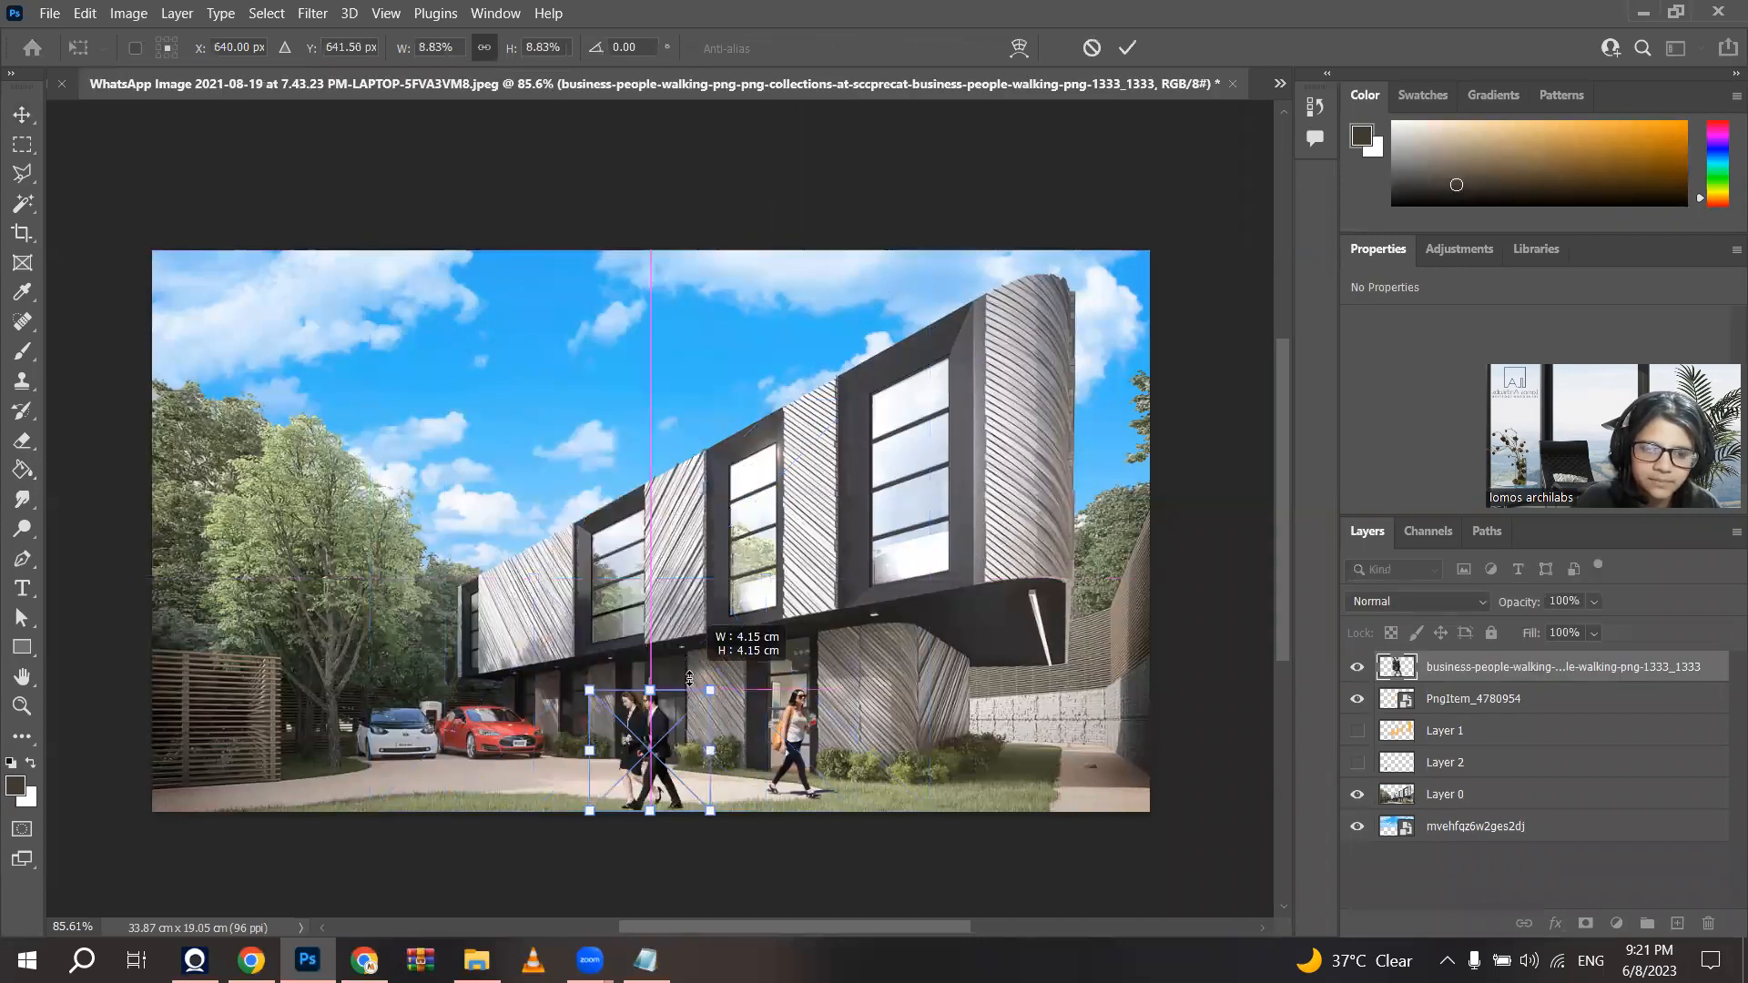
pyautogui.moveTo(655, 742); pyautogui.dragTo(443, 681)
pyautogui.press('Return')
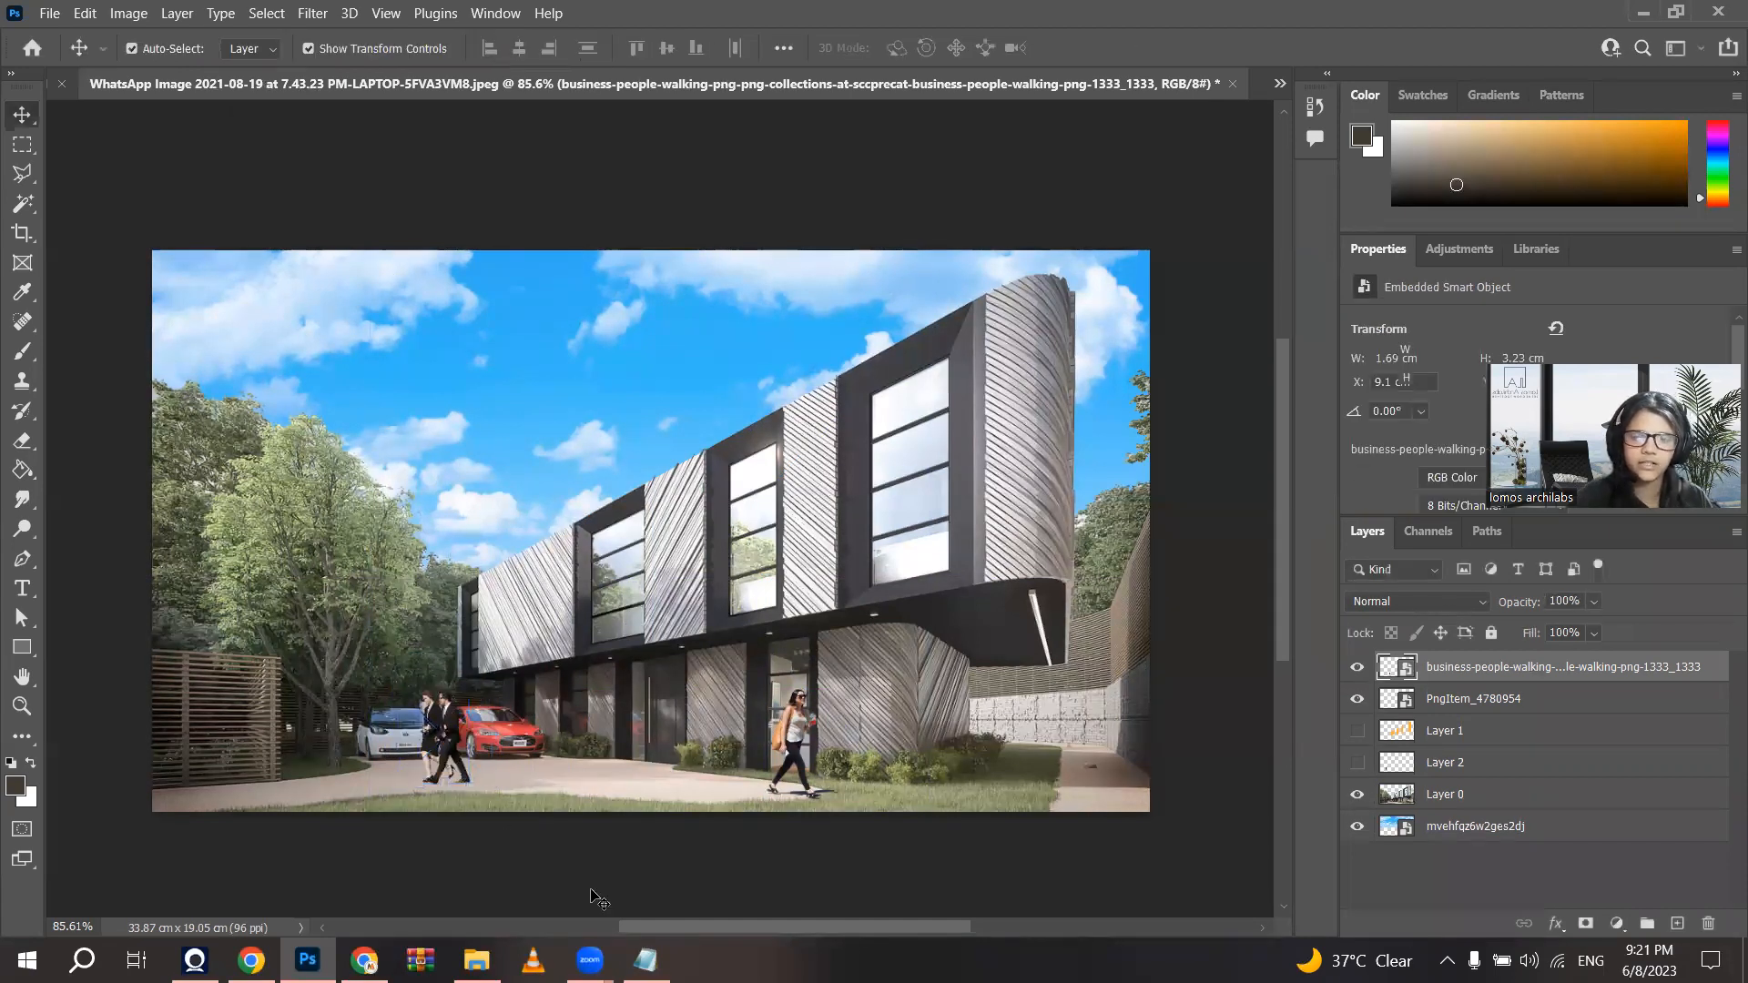
pyautogui.click(805, 209)
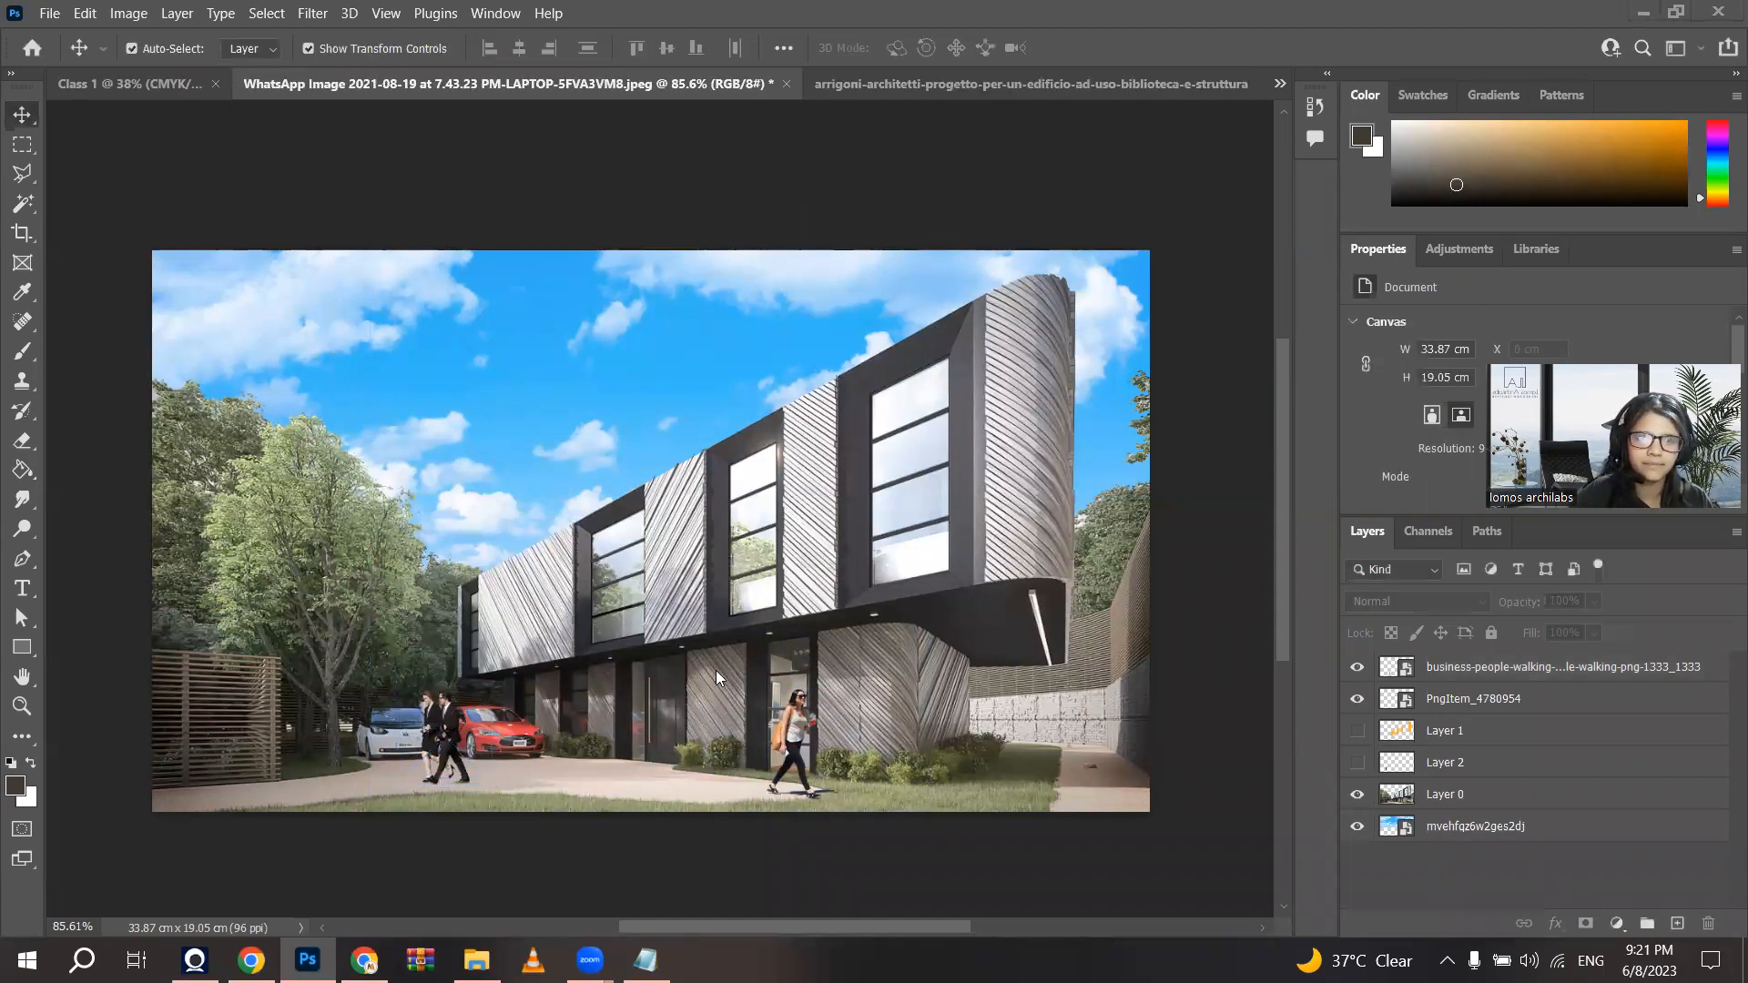